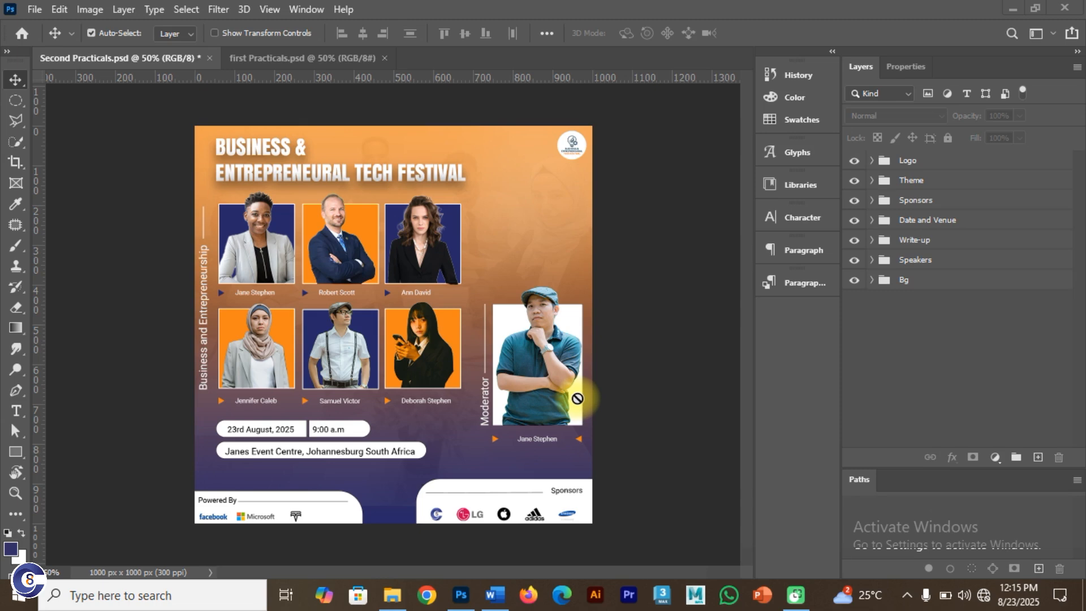
Examine first Practicals.psd by hiding the Theme, Logo, Event and Date and Shapes groups, and show them all again
left_click(263, 58)
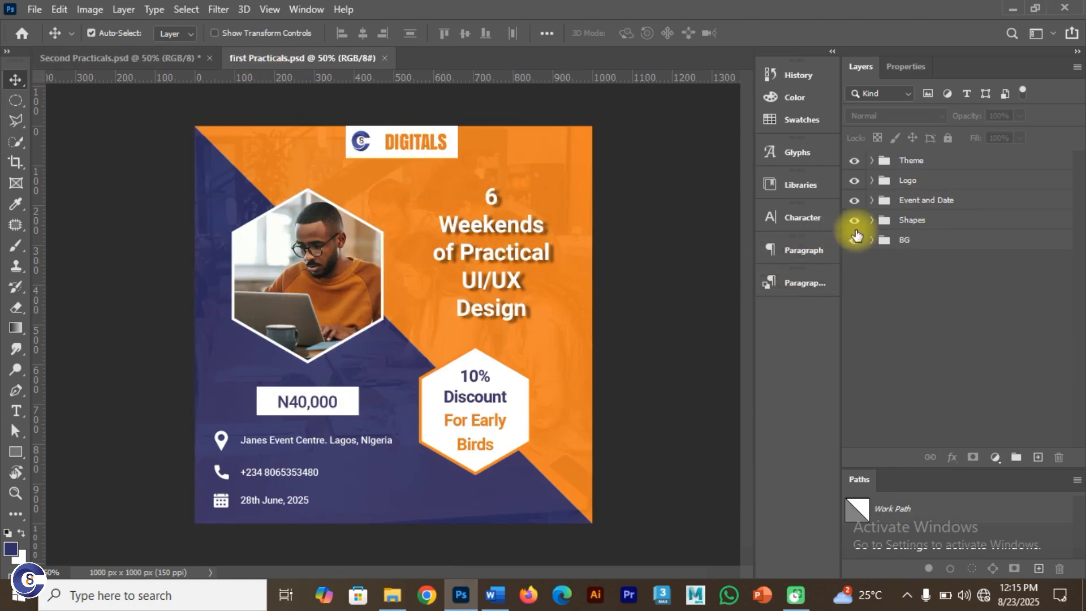
left_click(855, 161)
left_click(855, 180)
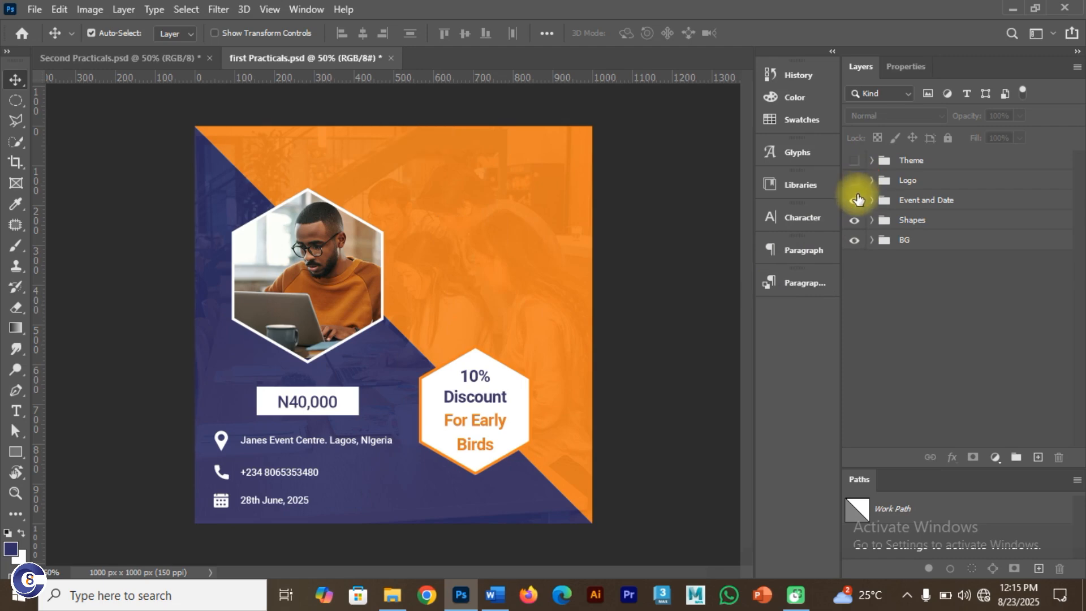
left_click(855, 200)
left_click(854, 220)
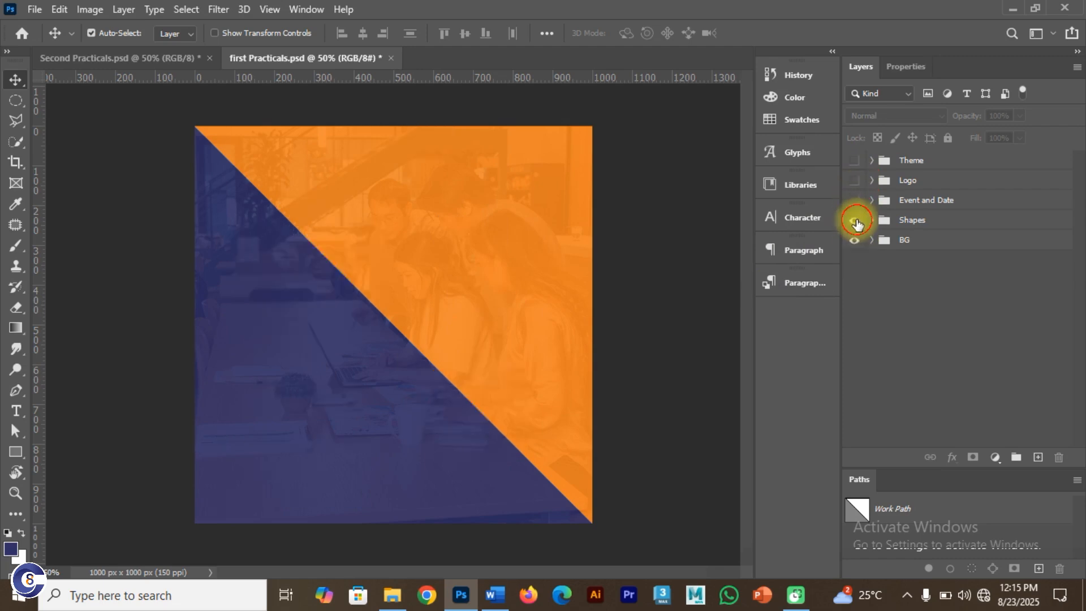
left_click(854, 220)
left_click(854, 200)
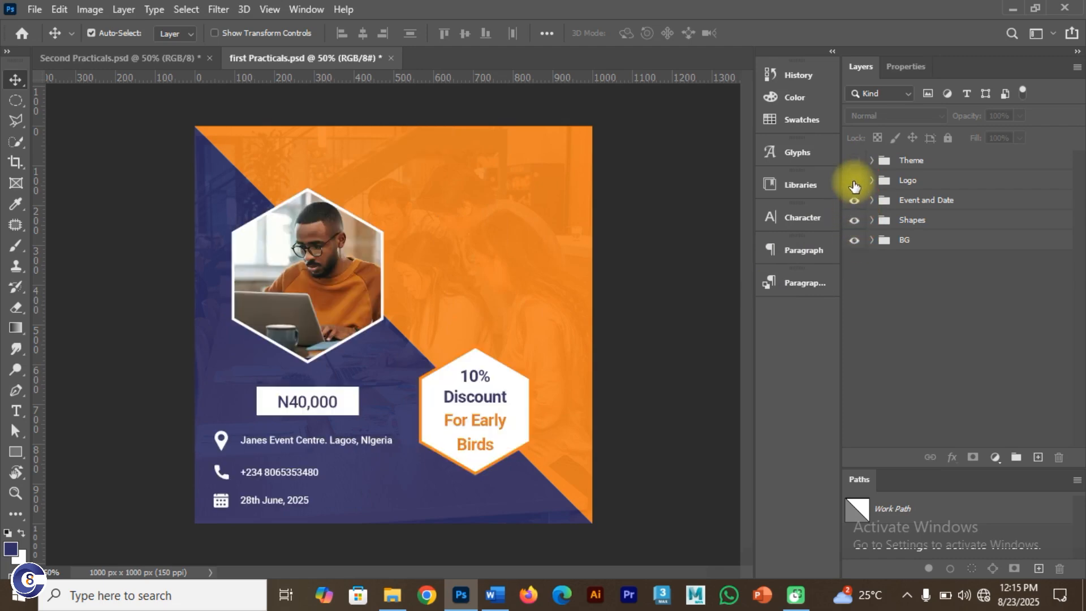
left_click(854, 182)
left_click(854, 161)
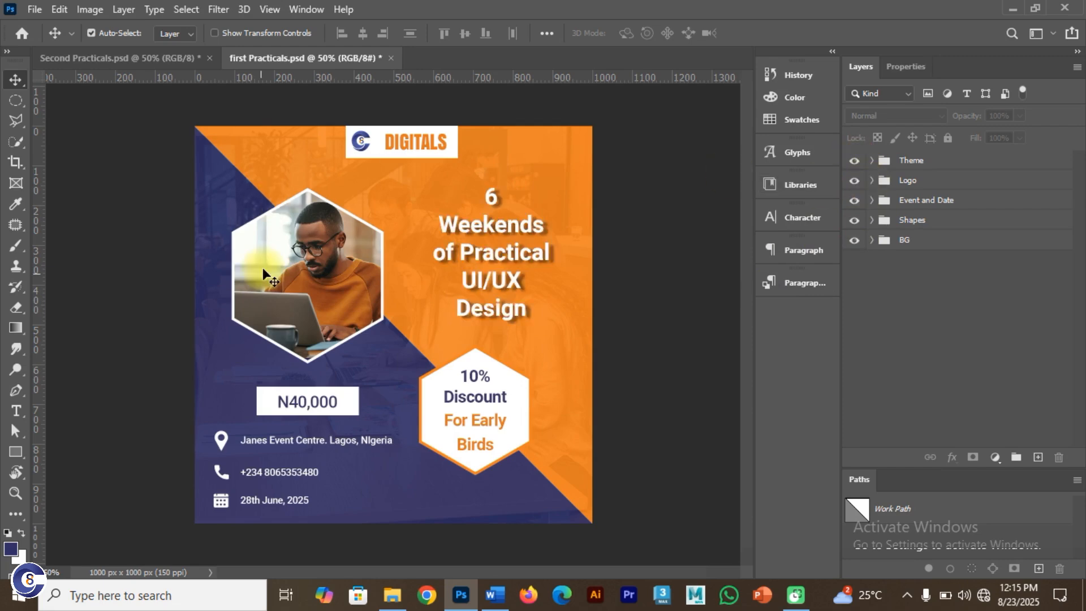
Close first Practicals.psd without saving its changes
left_click(177, 61)
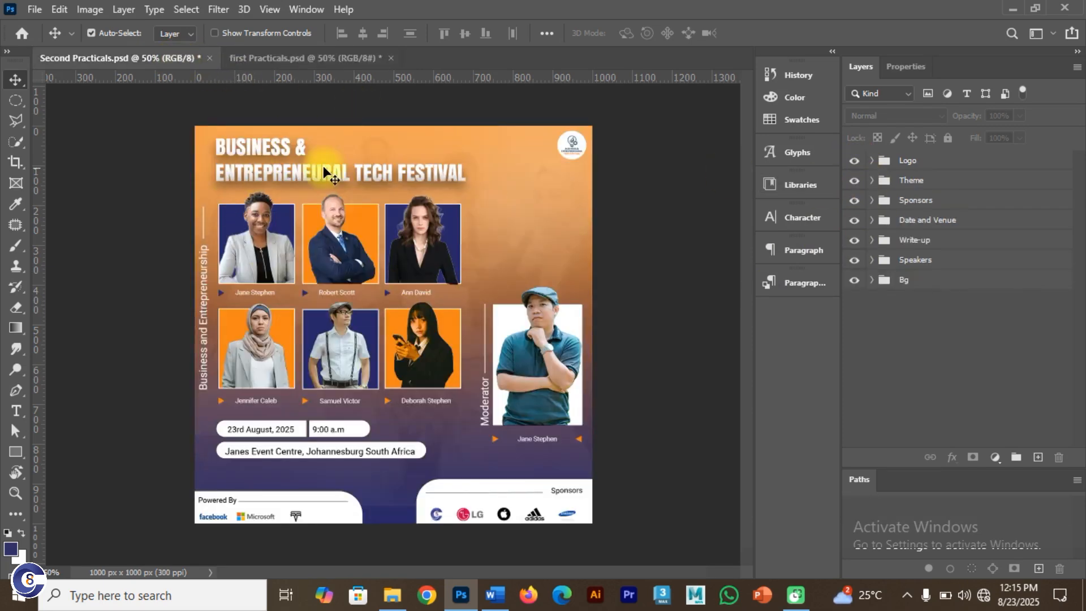
left_click(390, 58)
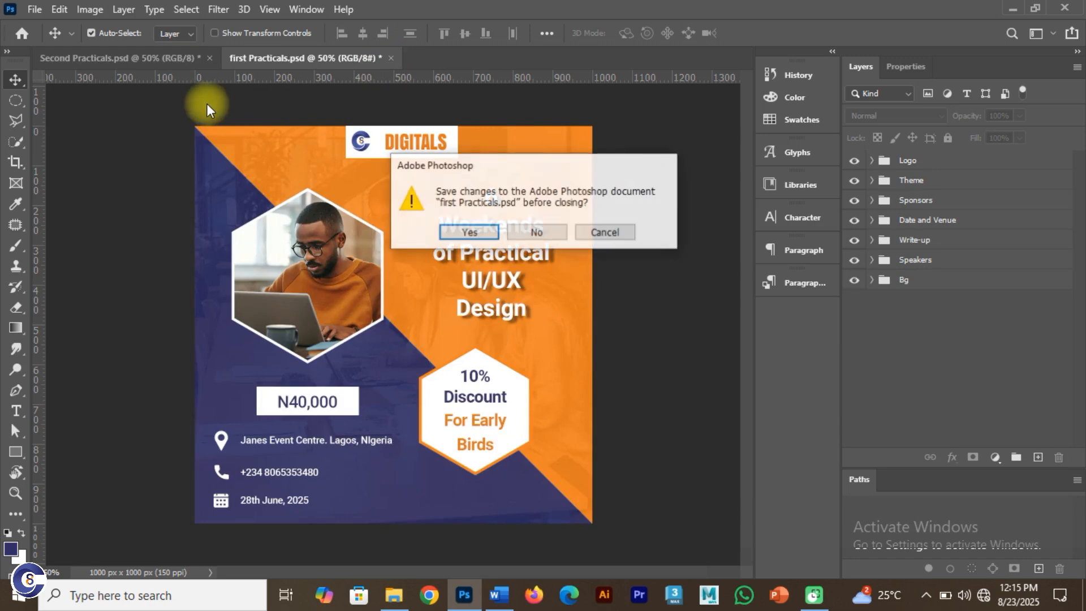
left_click(534, 232)
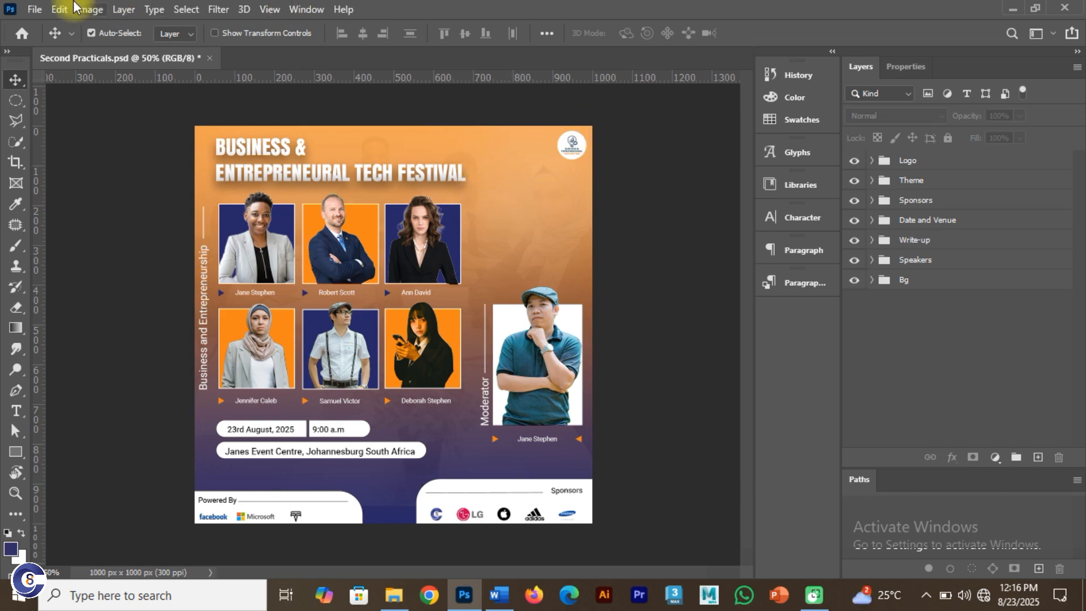
Create a new 1000 x 1000 pixel RGB document at 150 pixels/inch and fit it to the window
left_click(32, 9)
mouse_move(57, 17)
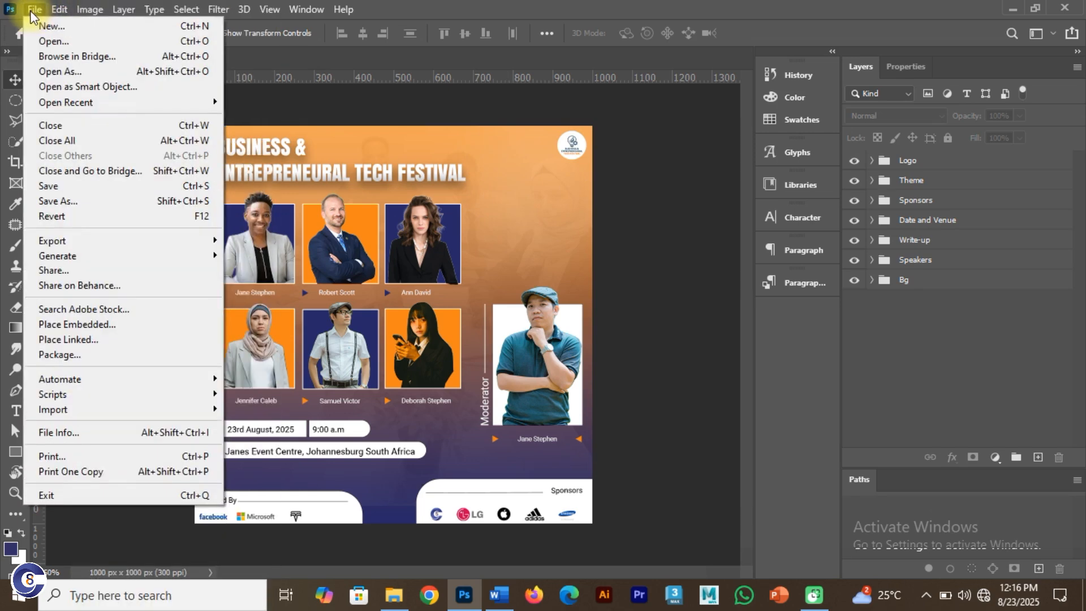
left_click(42, 25)
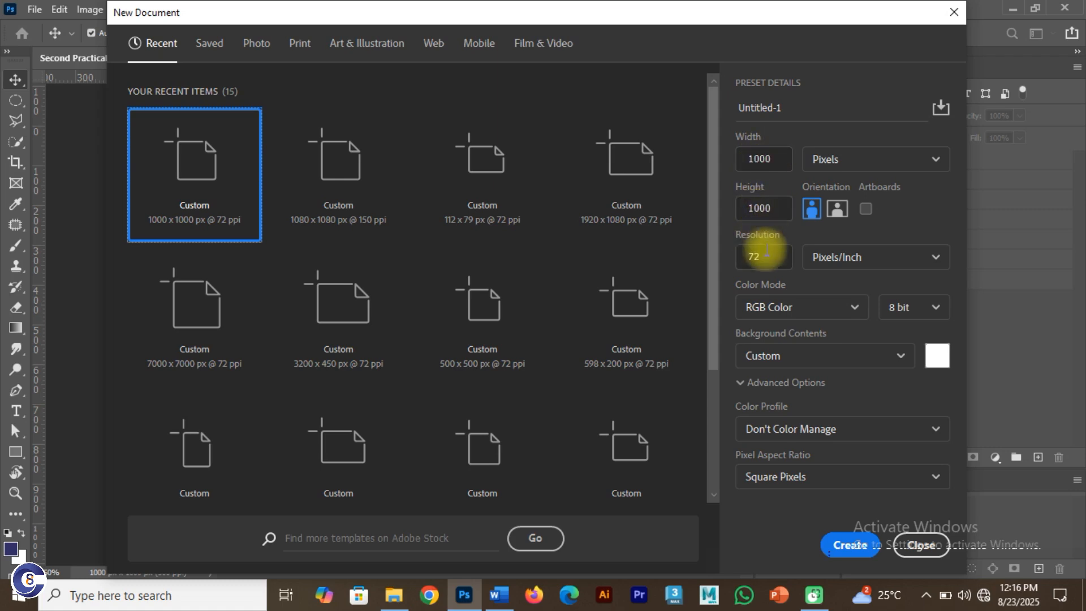
left_click(748, 256)
type("150")
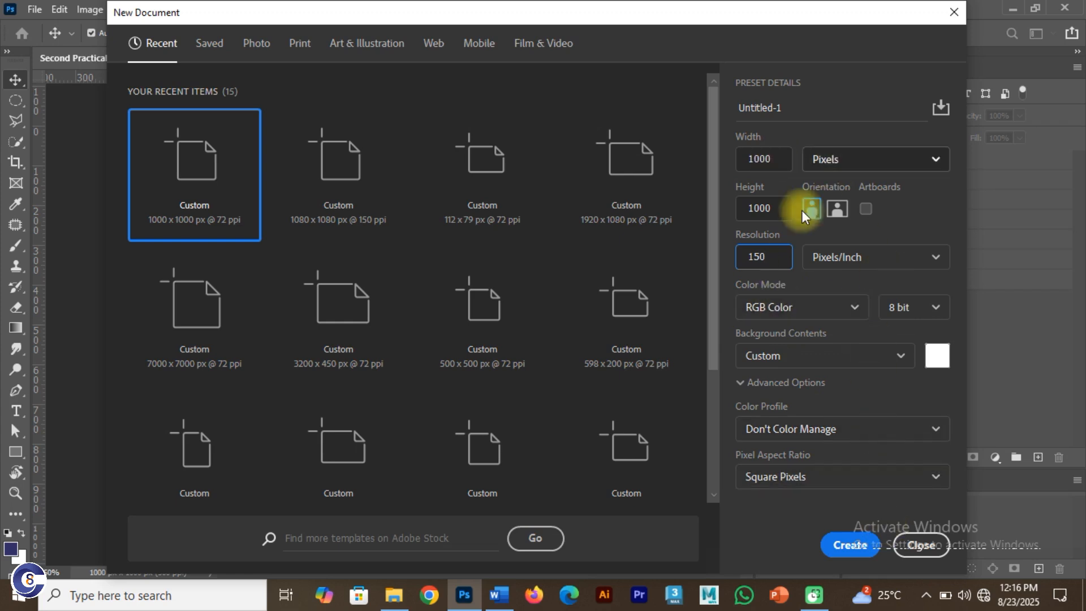
left_click(891, 161)
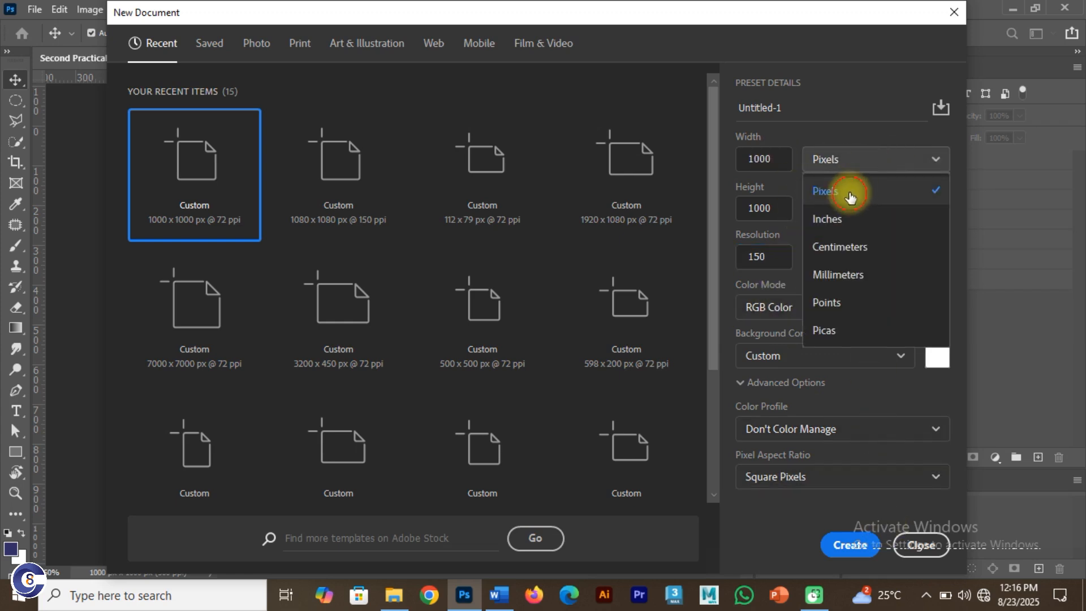
left_click(853, 192)
left_click(850, 541)
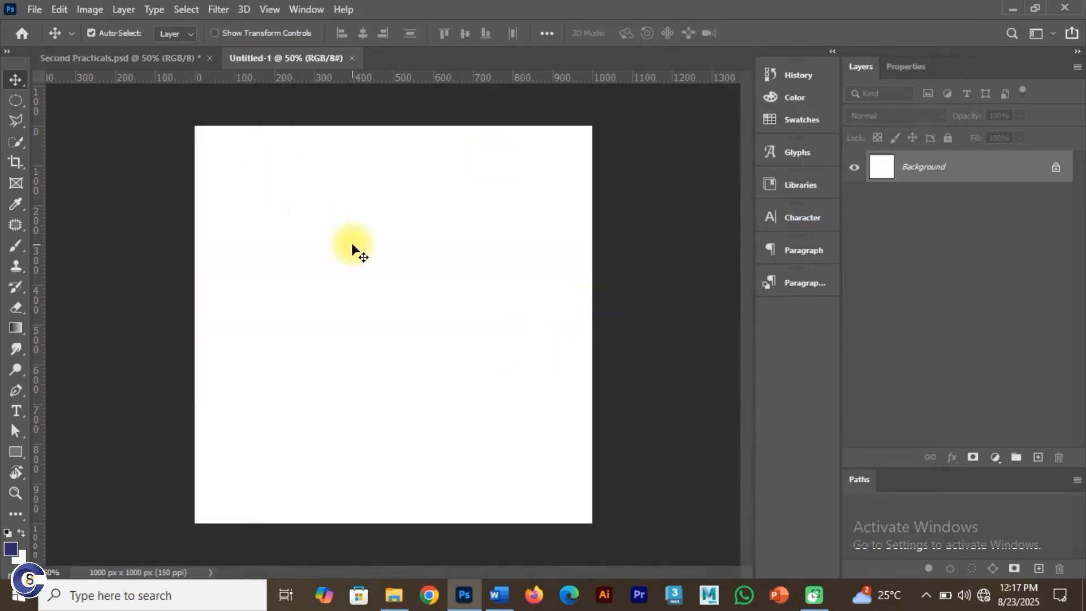
key("ctrl+0")
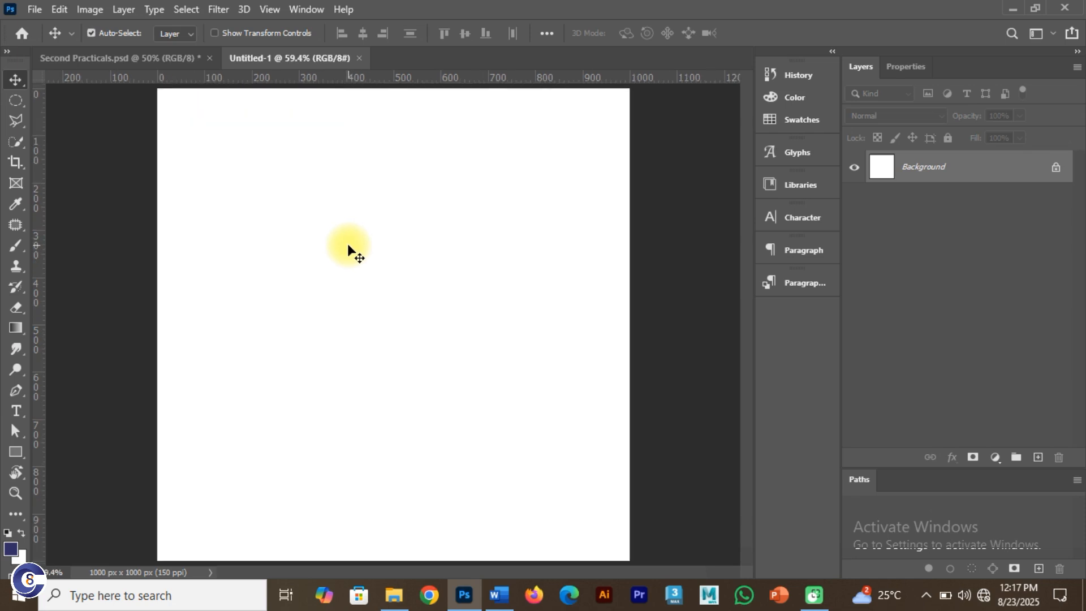
In Second Practicals.psd, hide every layer group except Bg and shift the faint background photo slightly downward
left_click(153, 56)
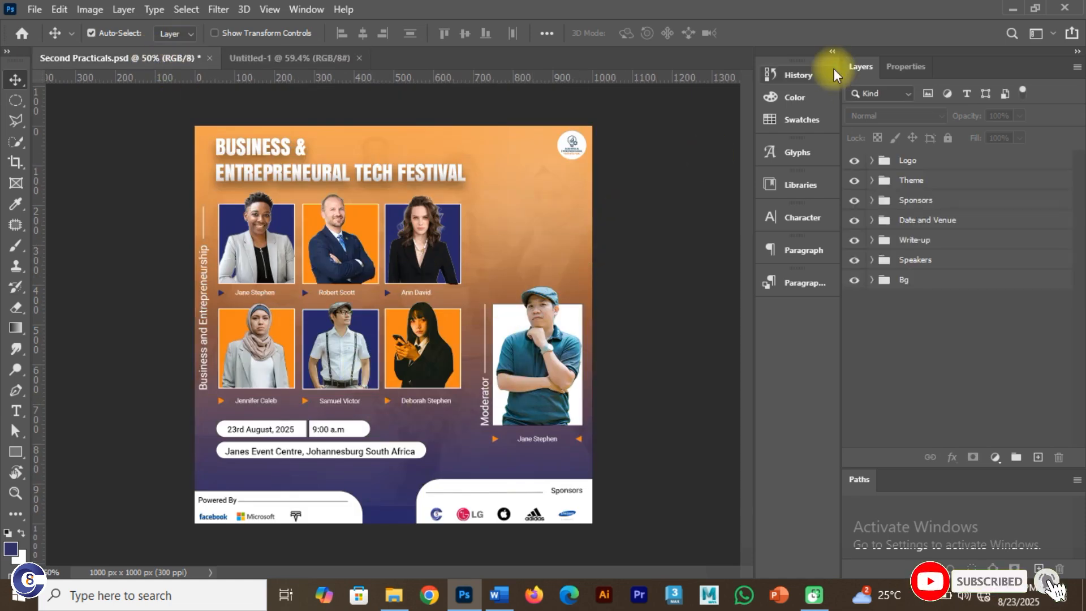
left_click(854, 158)
left_click_drag(855, 161, 855, 259)
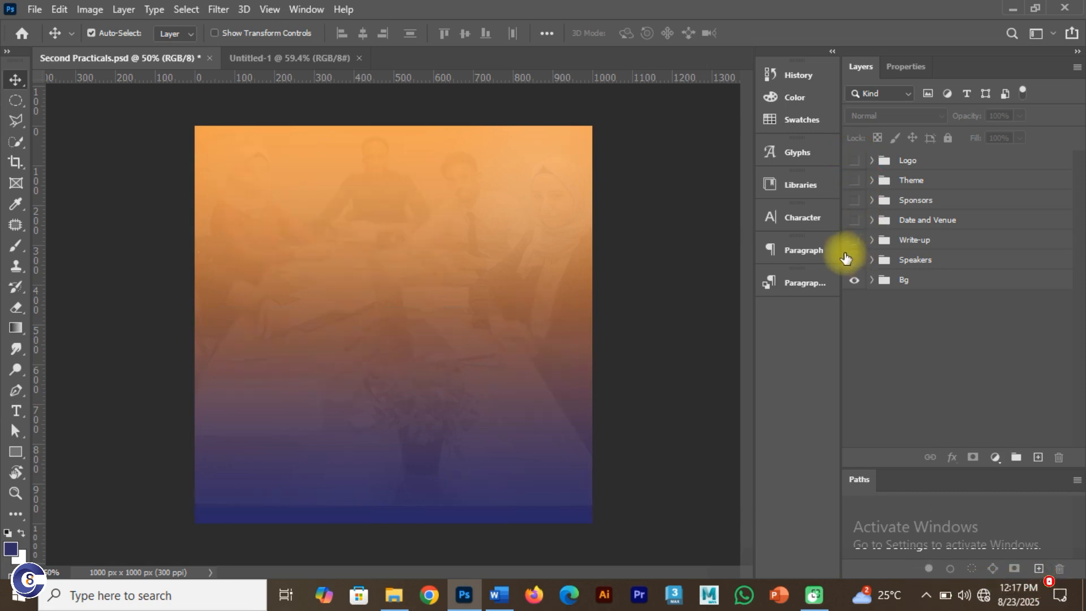
left_click(528, 416)
left_click_drag(528, 413, 525, 431)
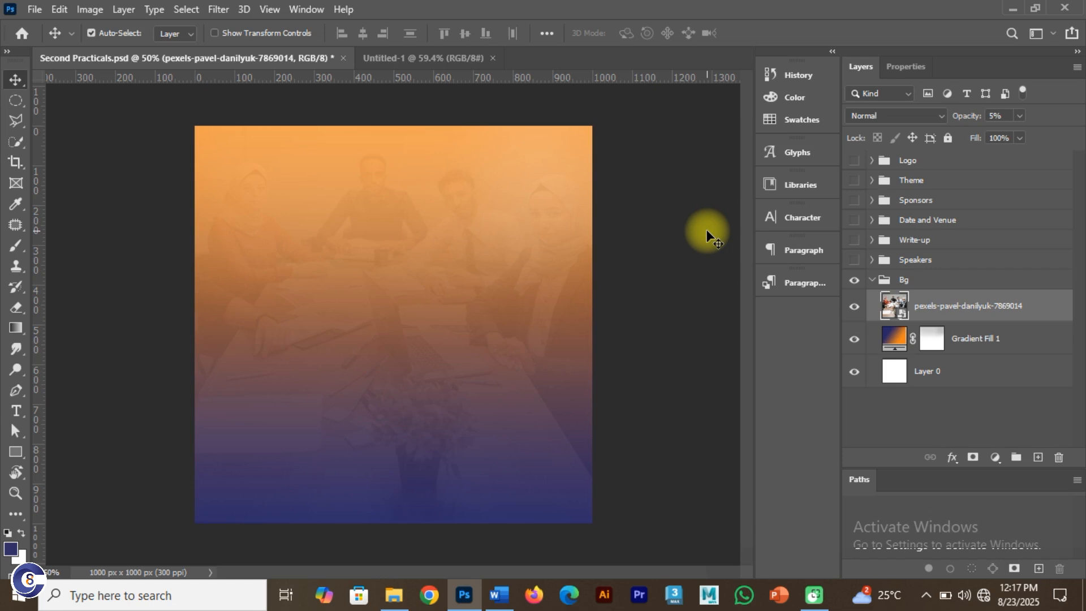
Examine the layers inside the Bg group and select its white base layer
left_click(871, 281)
left_click(870, 281)
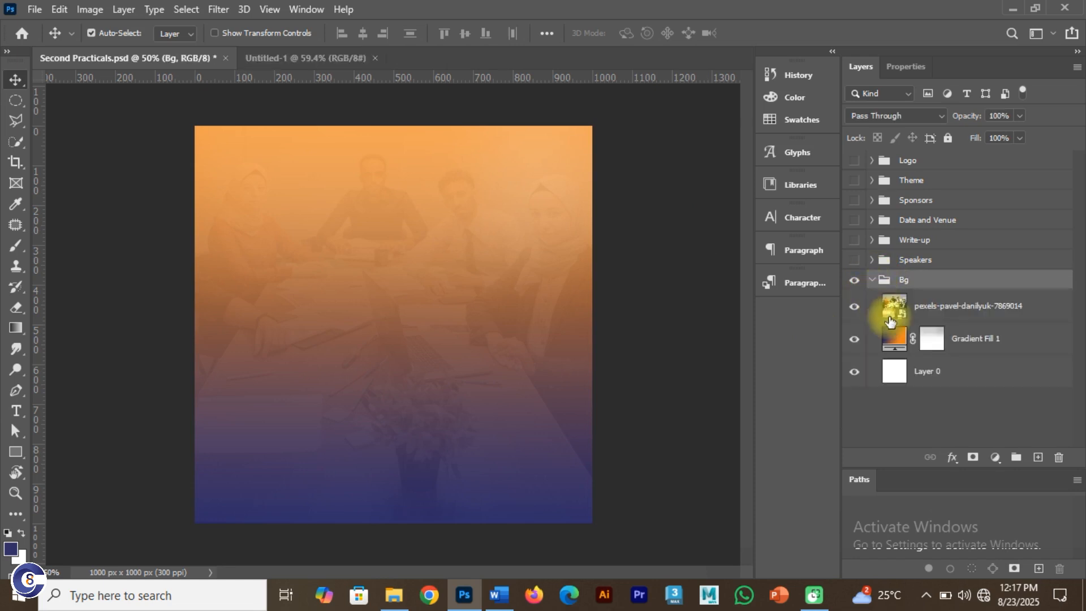
left_click(925, 378)
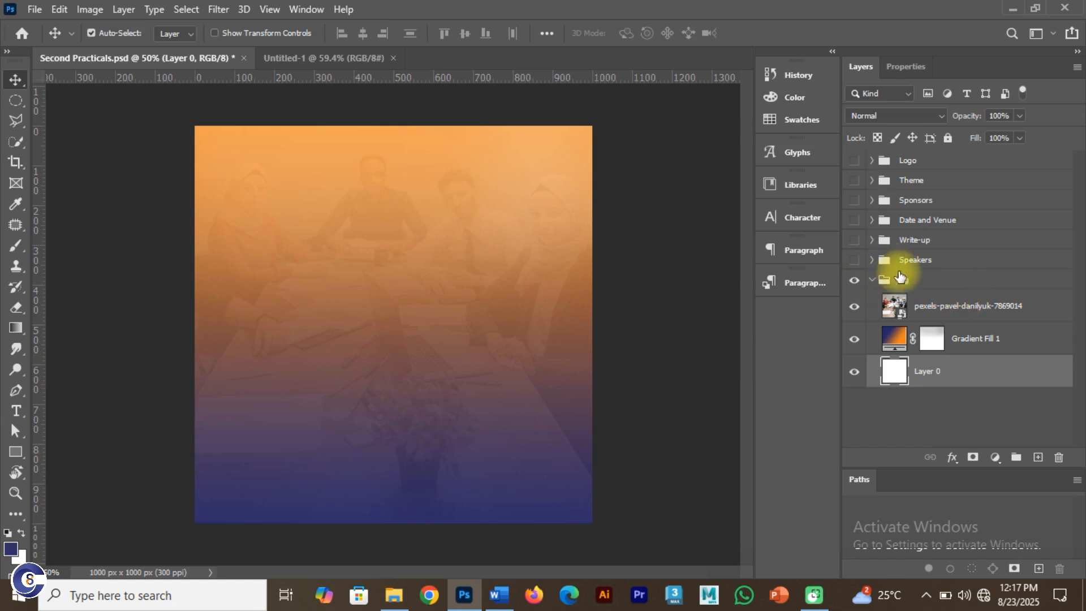
Add a Gradient fill layer to Untitled-1 using the linear Color to Transparent gradient at 90° and 100% scale
left_click(338, 59)
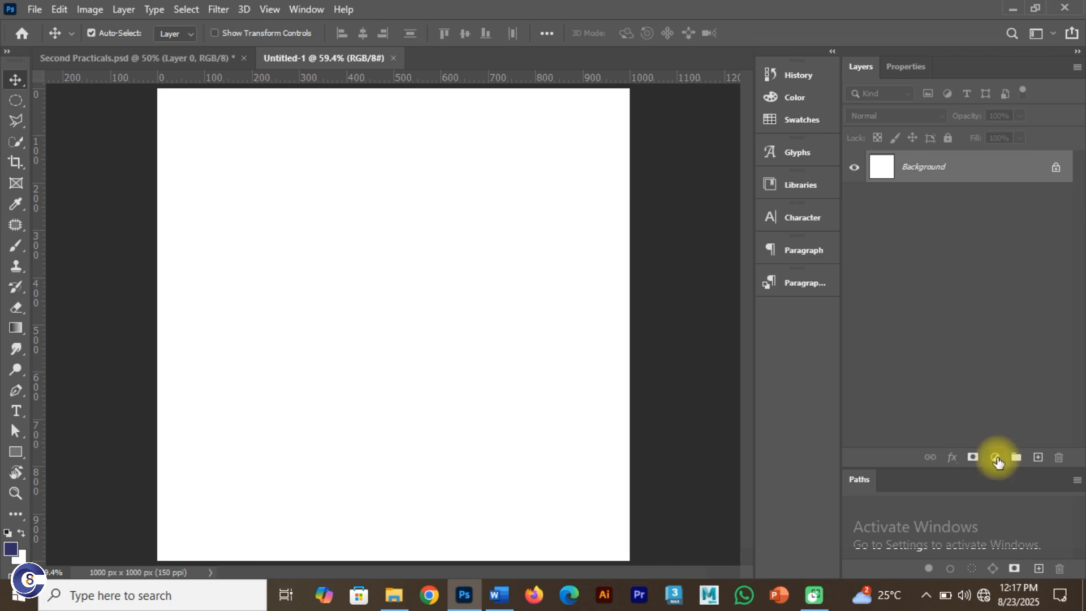
left_click(996, 458)
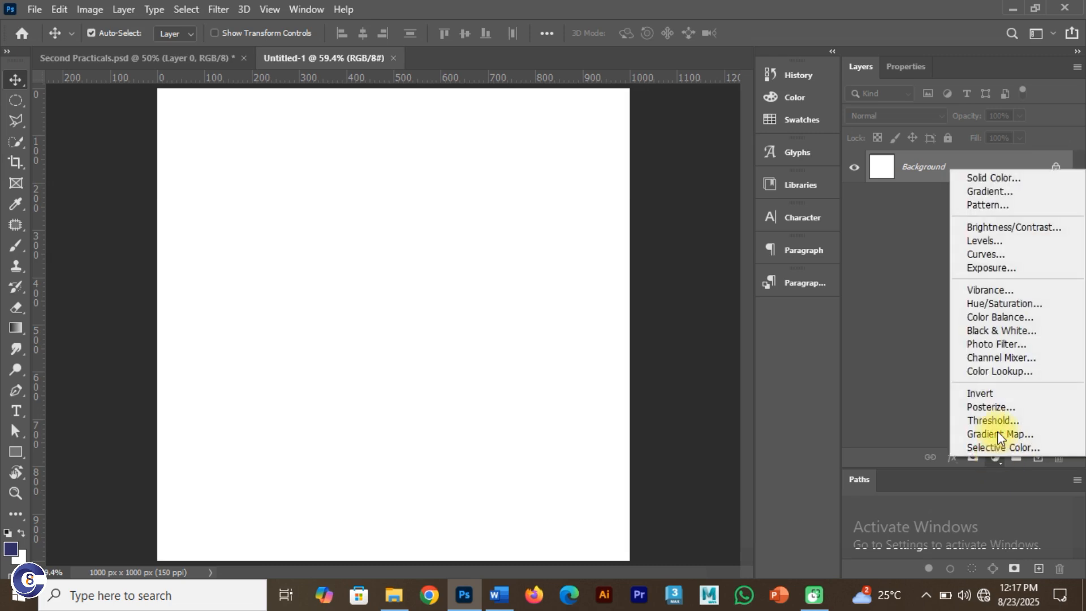
left_click(991, 191)
left_click_drag(735, 180, 852, 199)
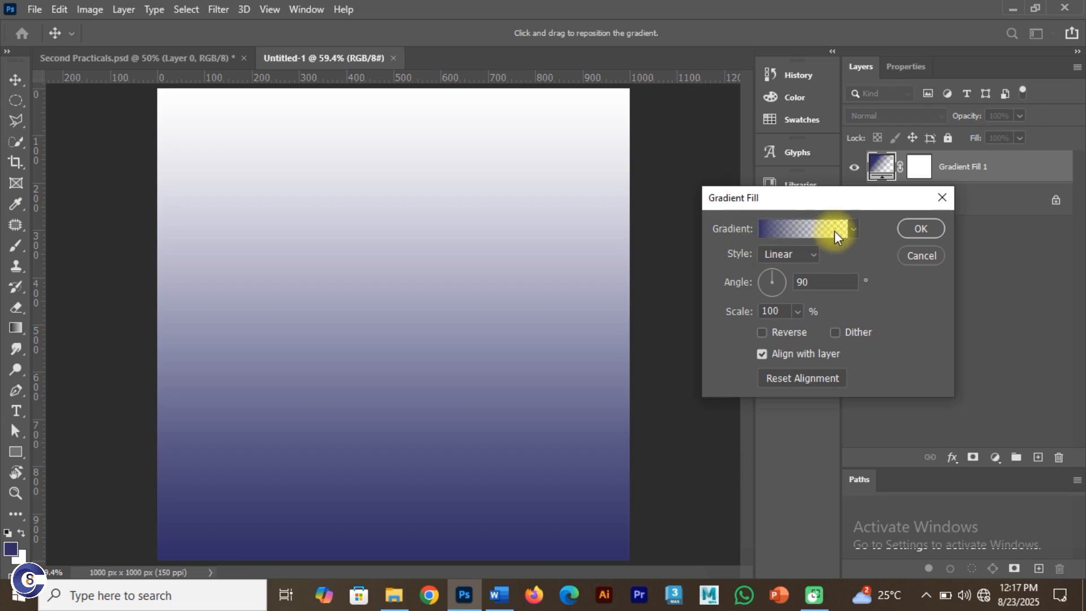
left_click(818, 228)
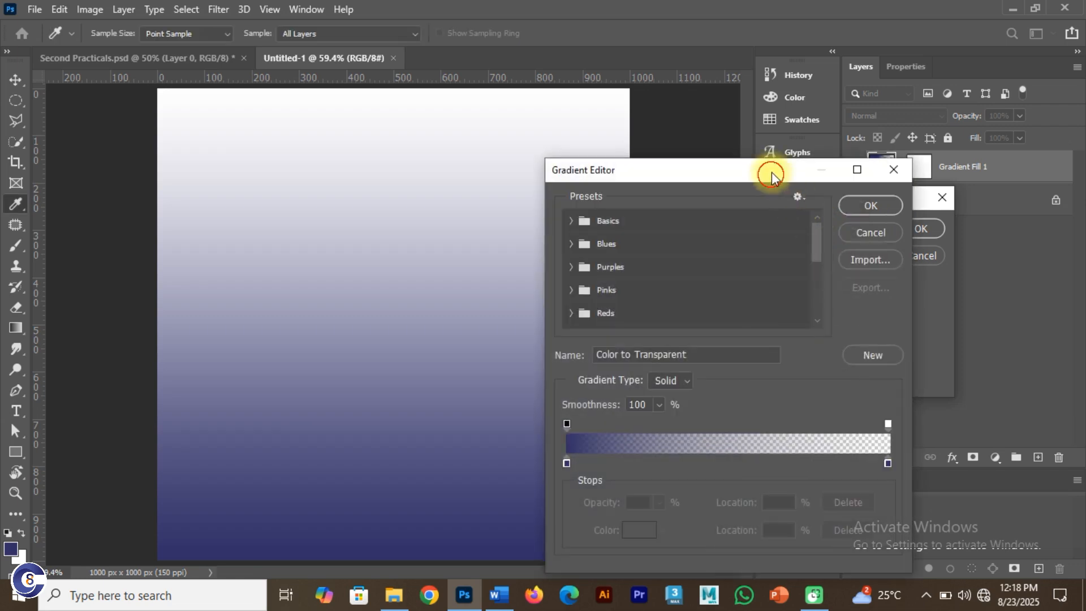
left_click_drag(771, 172, 887, 70)
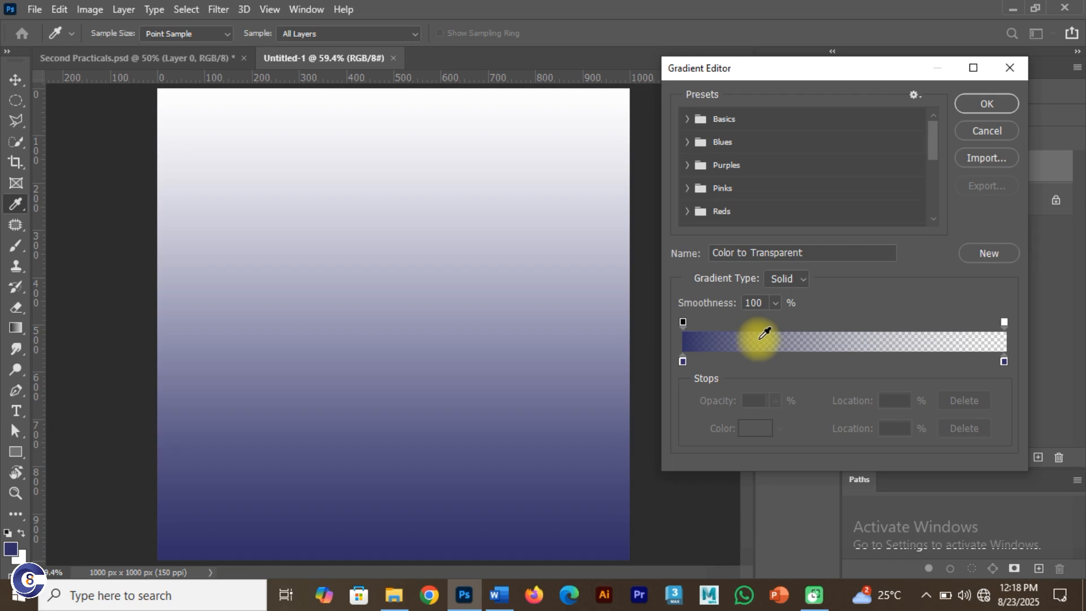
left_click(984, 103)
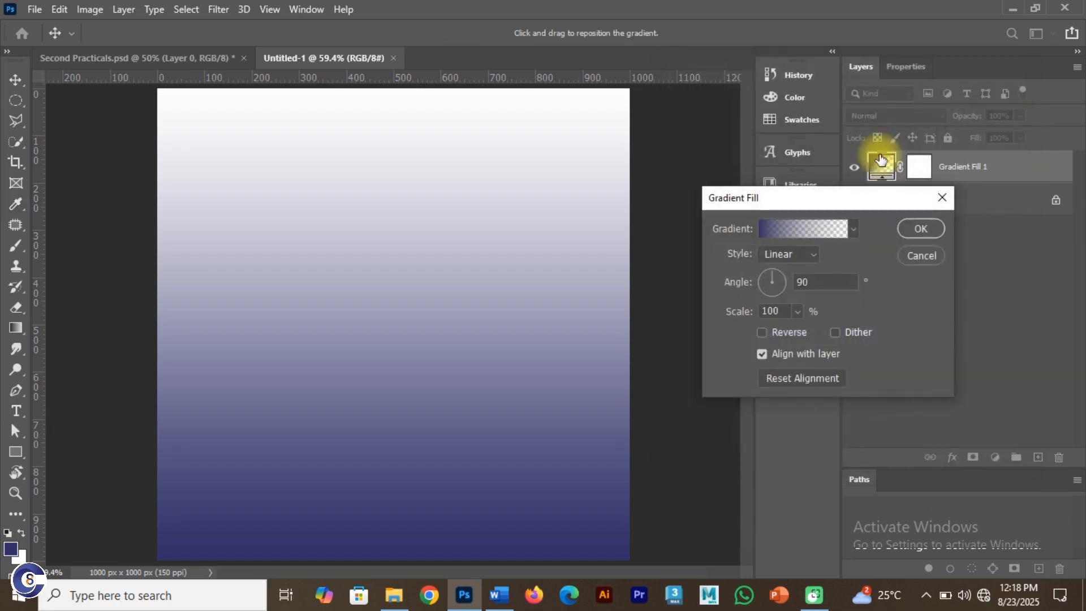
left_click(920, 228)
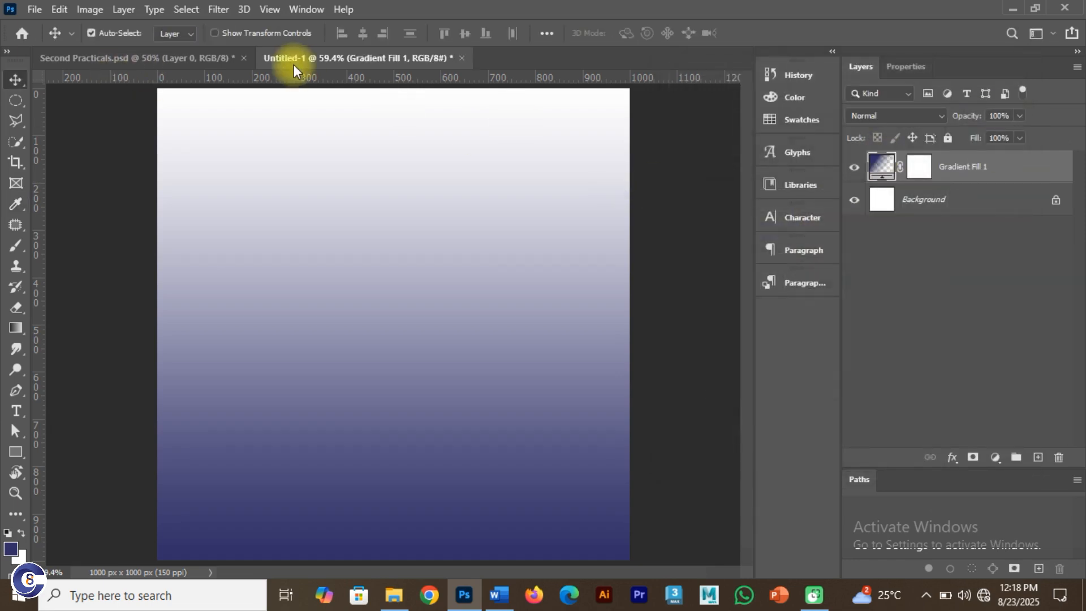
Switch to the Colour code document in Word and copy the blue primary colour code #232464
left_click(181, 57)
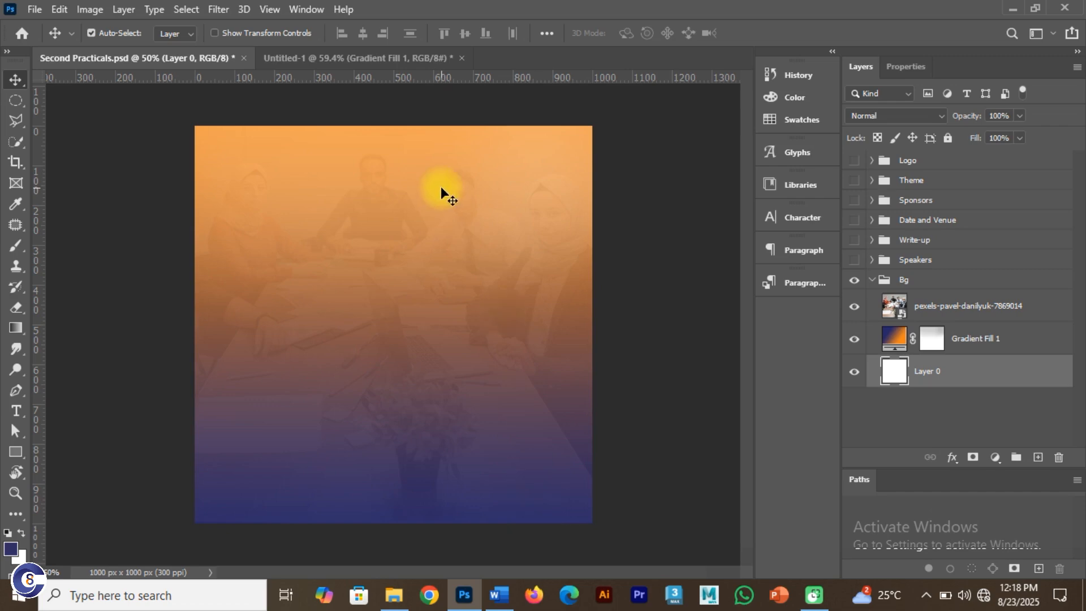
left_click(498, 593)
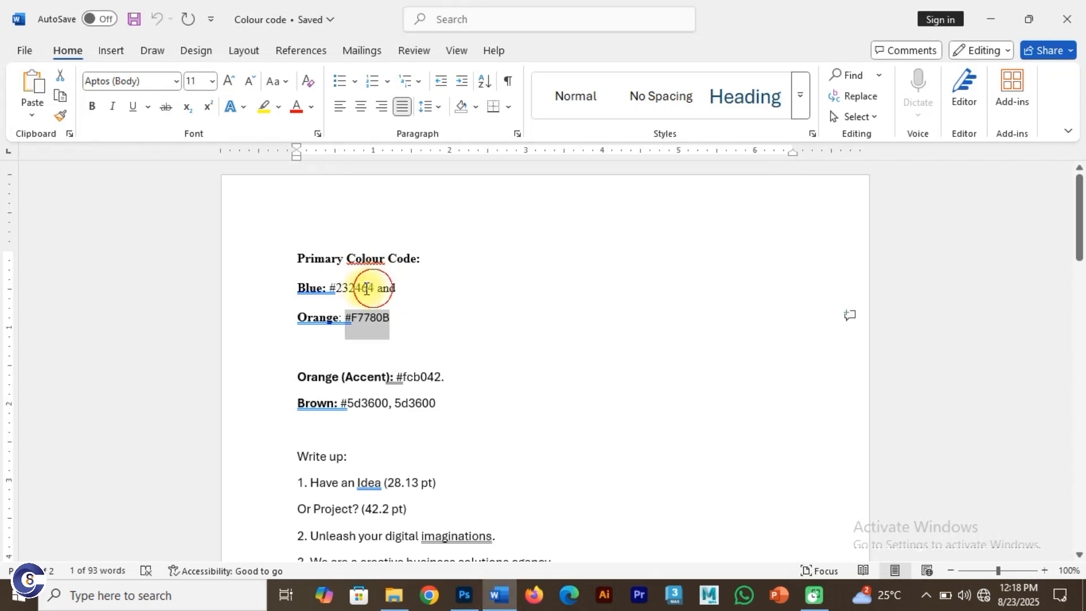
left_click_drag(373, 287, 341, 289)
left_click_drag(394, 319, 331, 290)
key("ctrl+c")
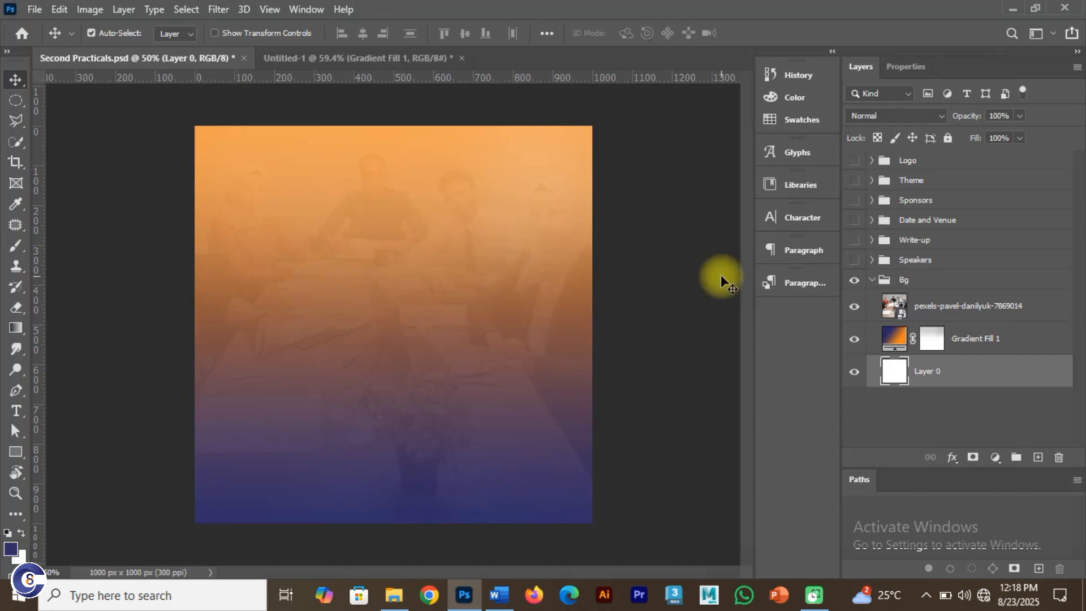
In Untitled-1, edit the Gradient Fill 1 gradient and set its starting colour stop to the copied blue #232464
left_click(394, 59)
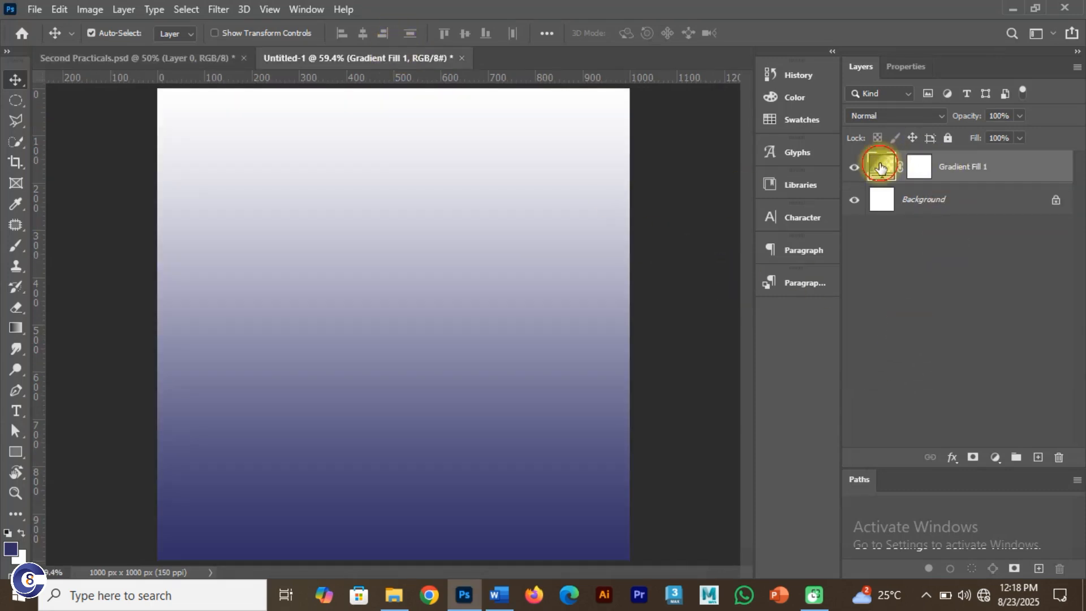
double_click(880, 167)
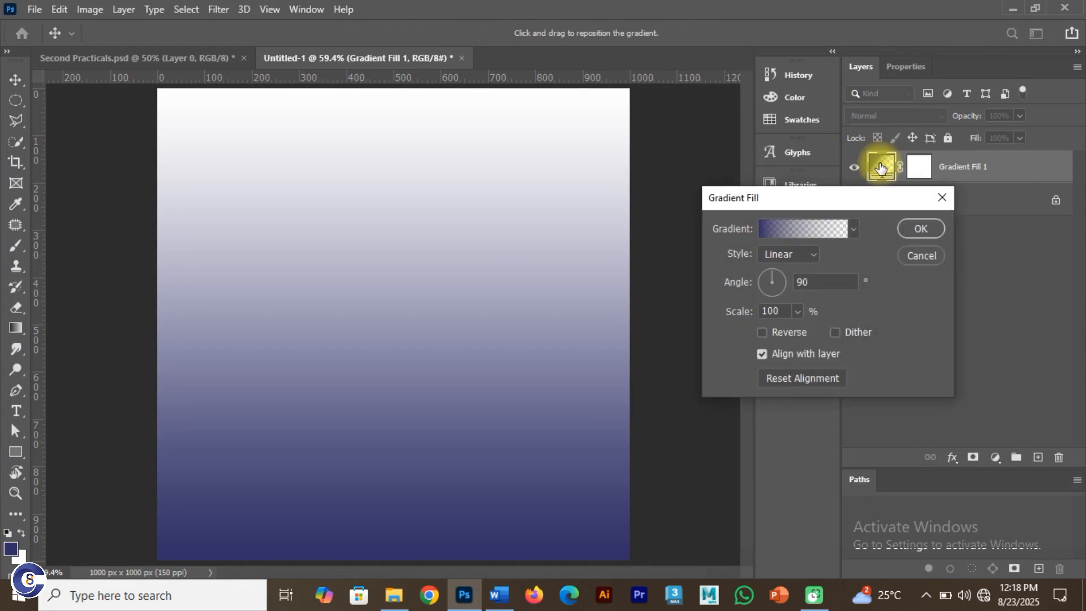
left_click(804, 229)
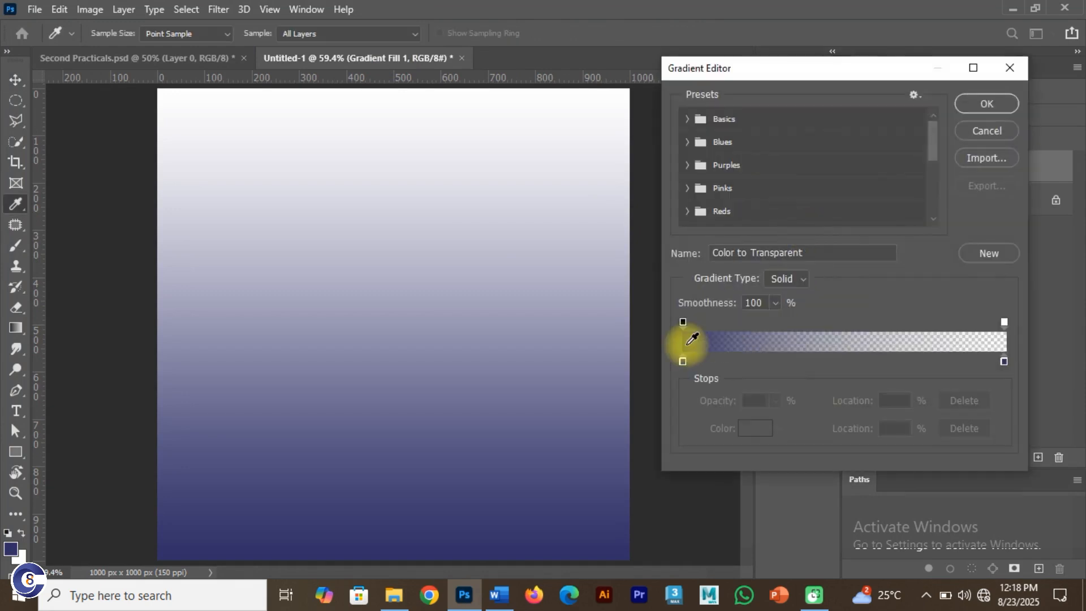
left_click(682, 360)
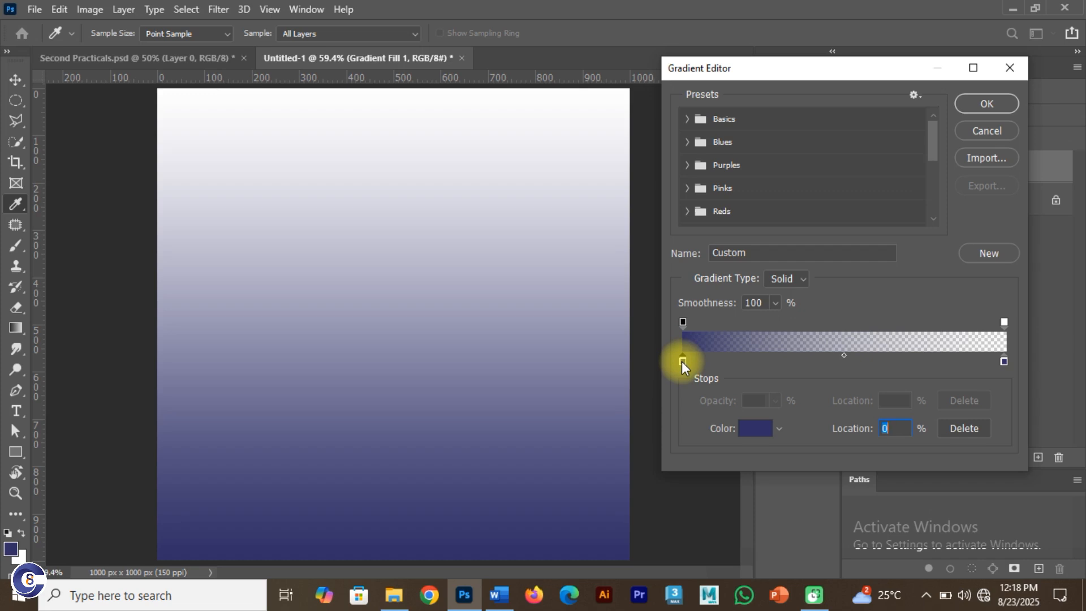
left_click(756, 425)
left_click(755, 421)
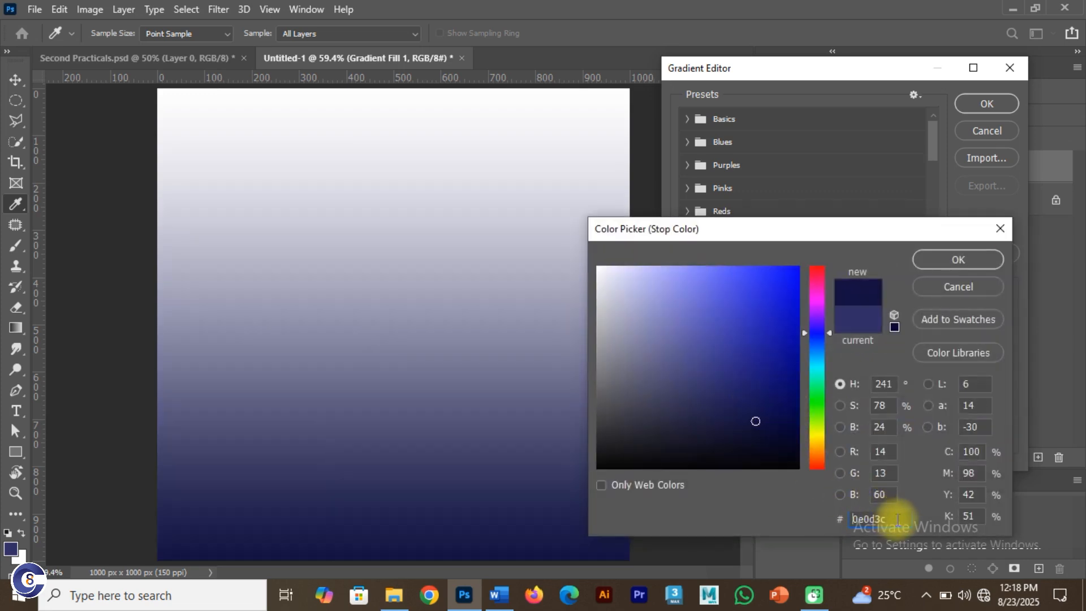
left_click_drag(897, 519, 836, 515)
key("ctrl+v")
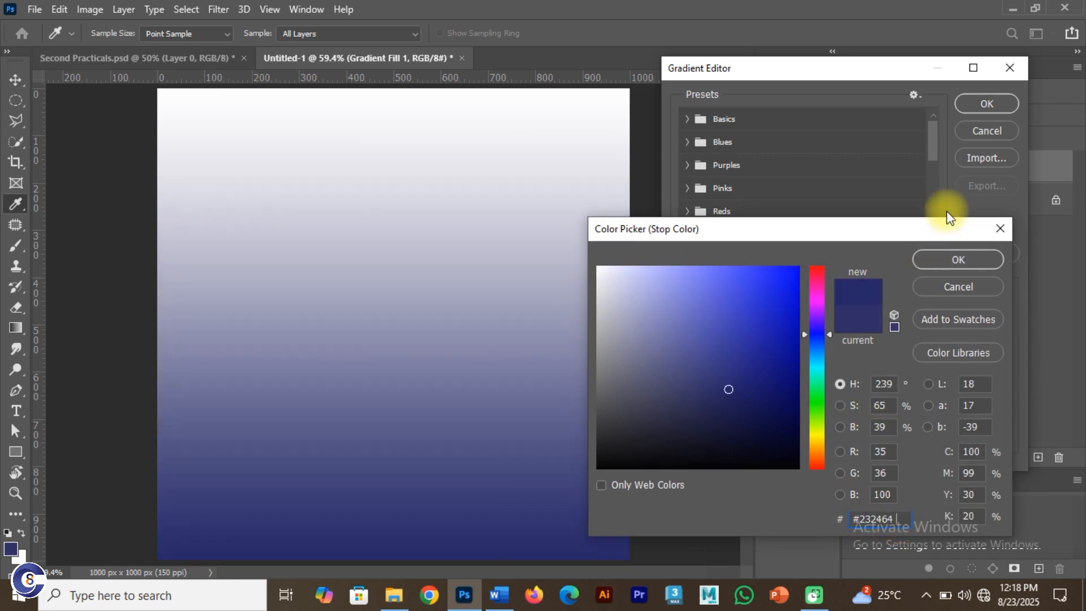
left_click(958, 260)
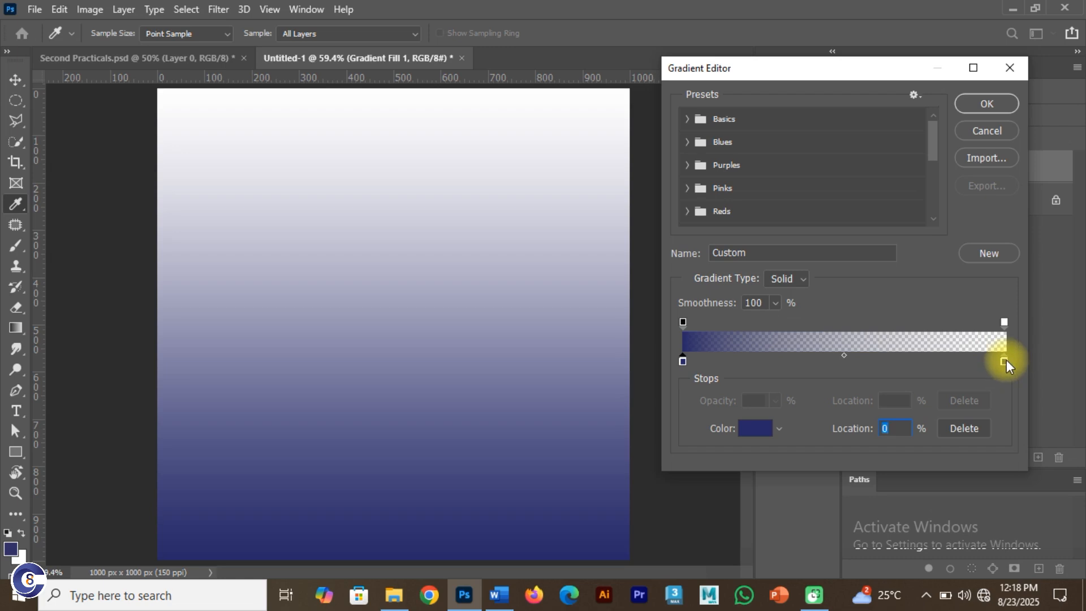
Copy the primary orange code #F7780B from the Colour code document in Word and return to the Photoshop gradient
key("alt+Tab")
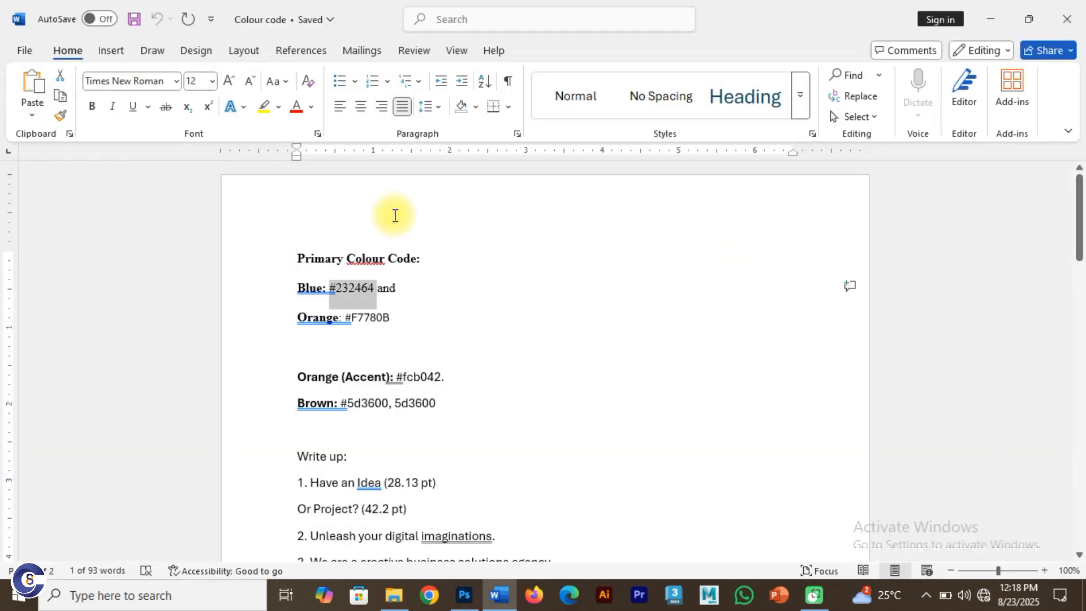
left_click_drag(393, 317, 349, 320)
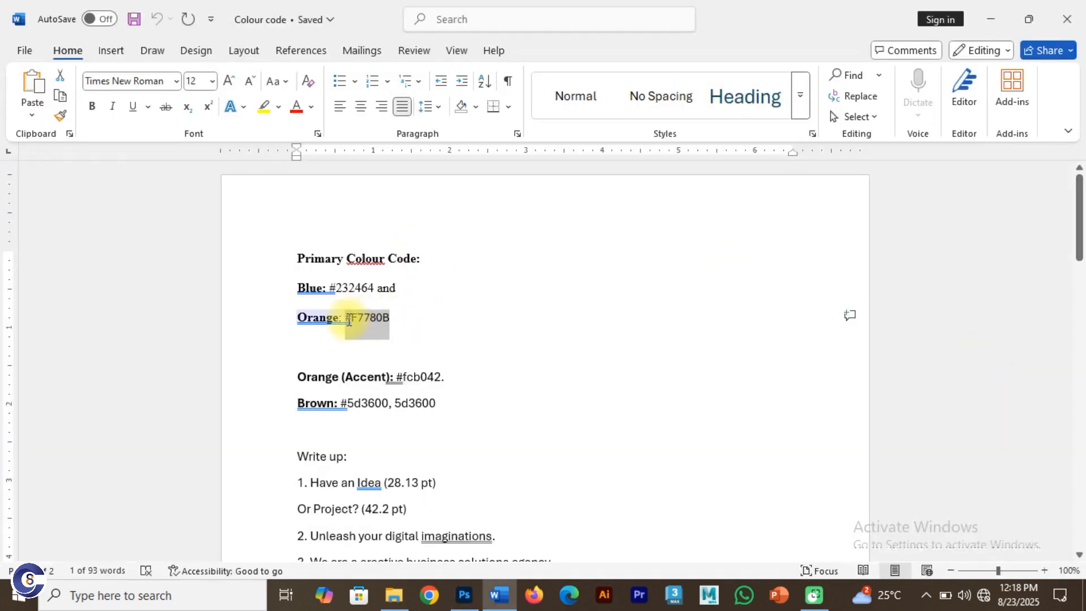
key("alt+Tab")
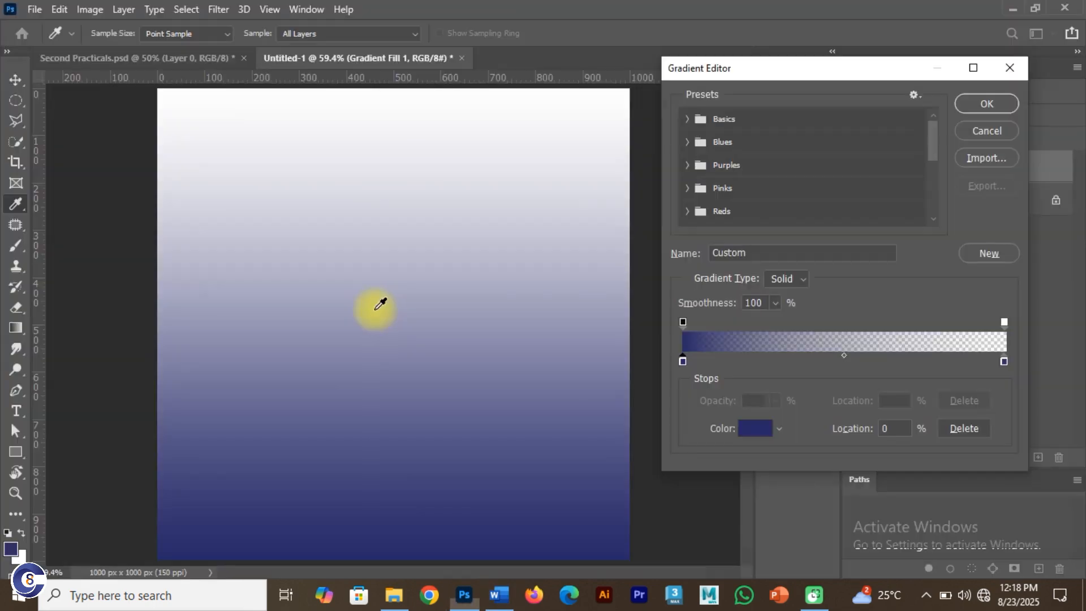
key("alt+Tab")
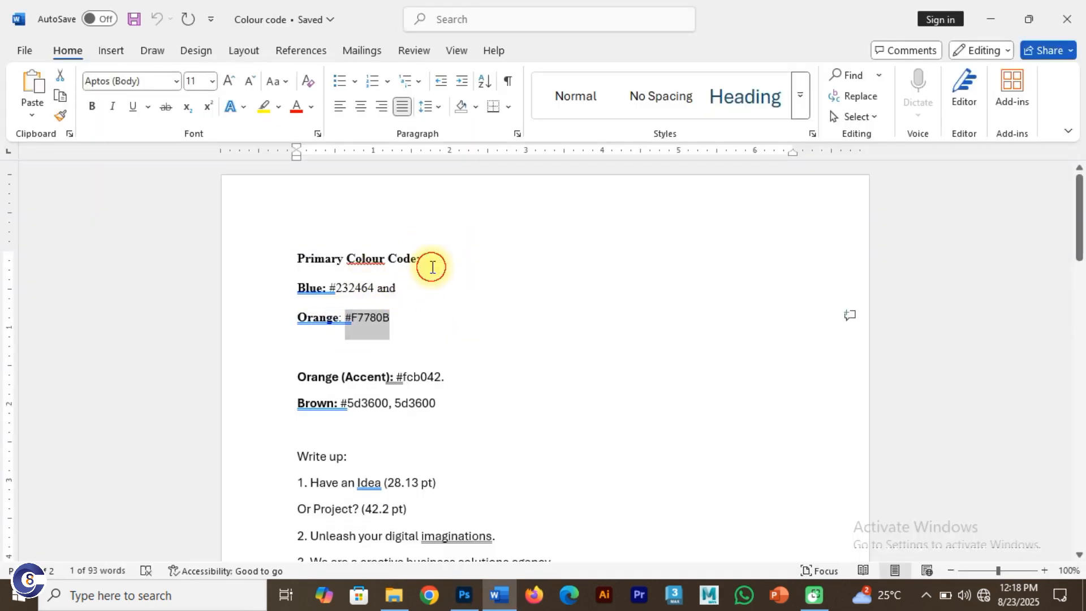
left_click(432, 267)
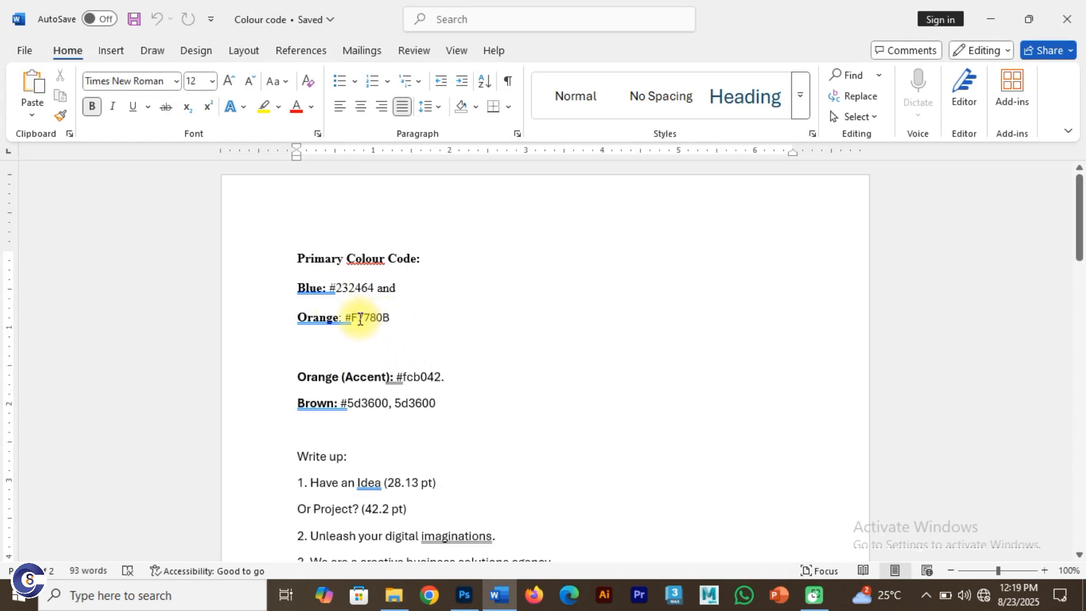
left_click_drag(345, 317, 389, 324)
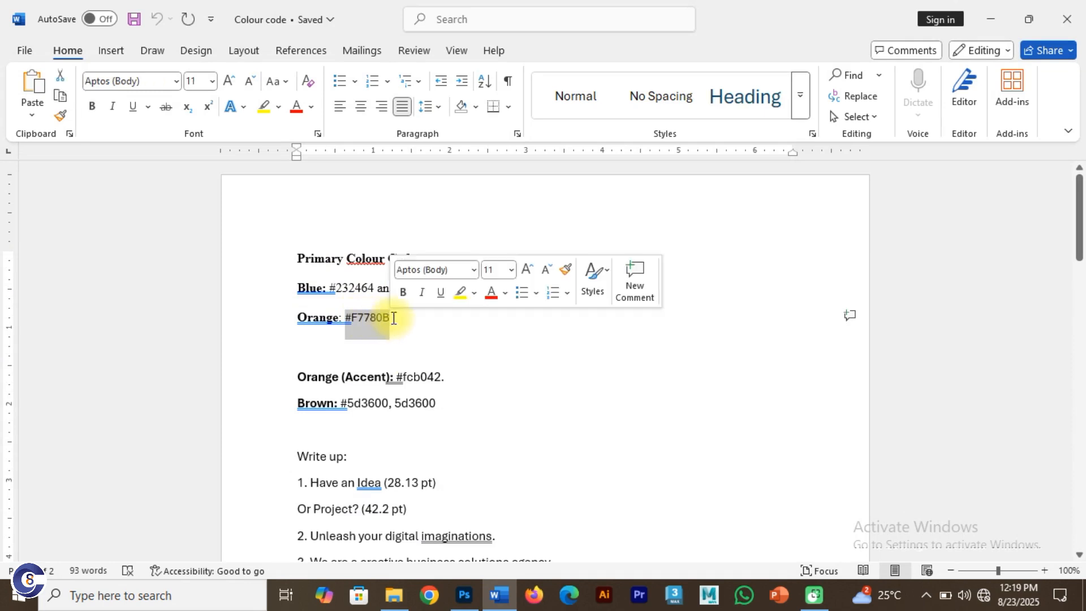
key("alt+Tab")
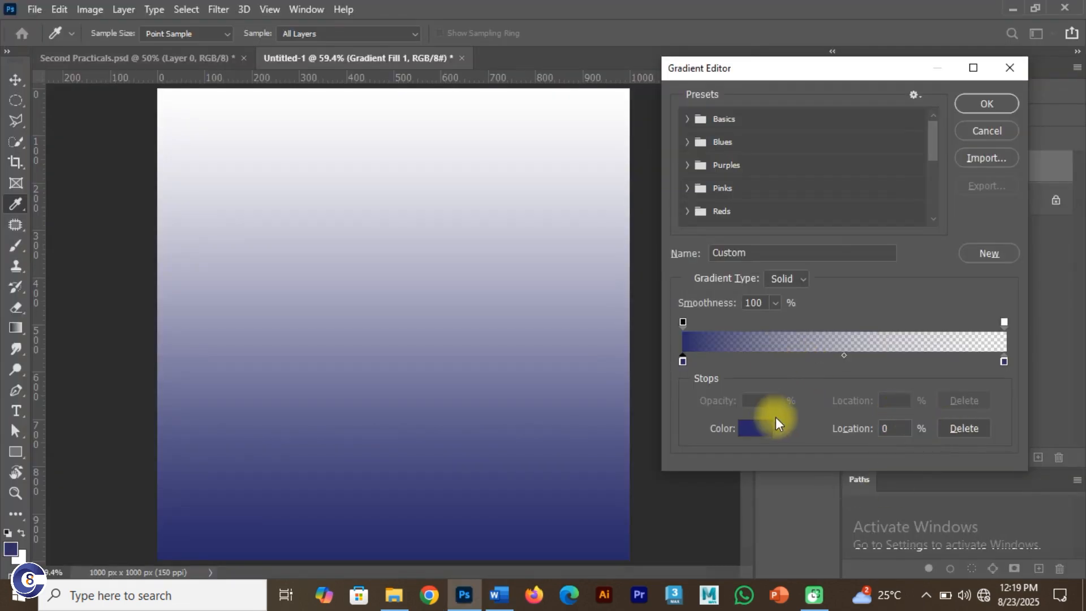
Set the gradient's end colour stop to orange #F7780B
double_click(1003, 361)
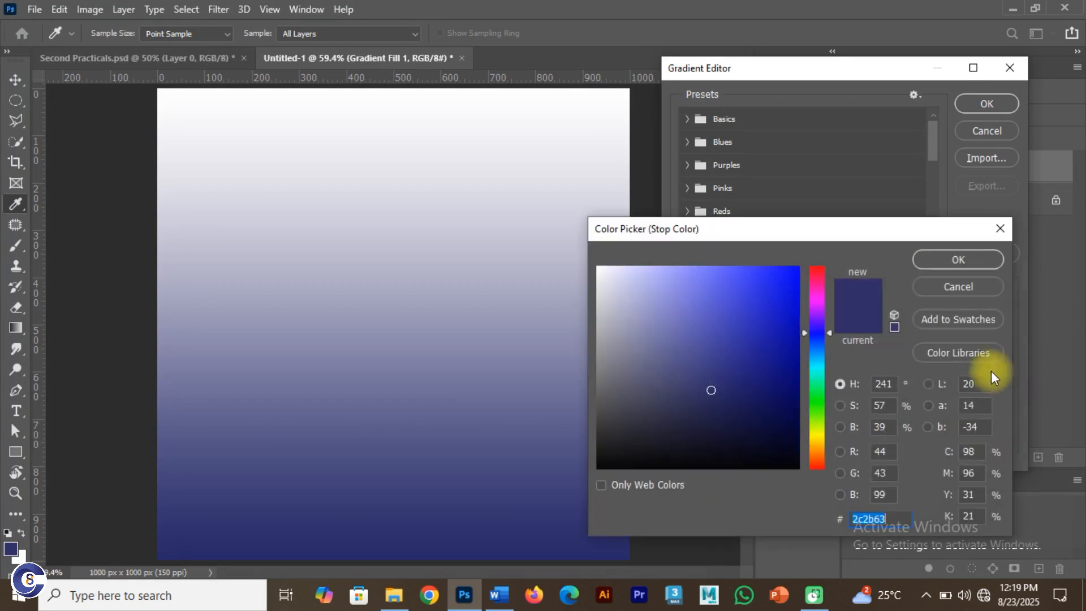
type("f7780b")
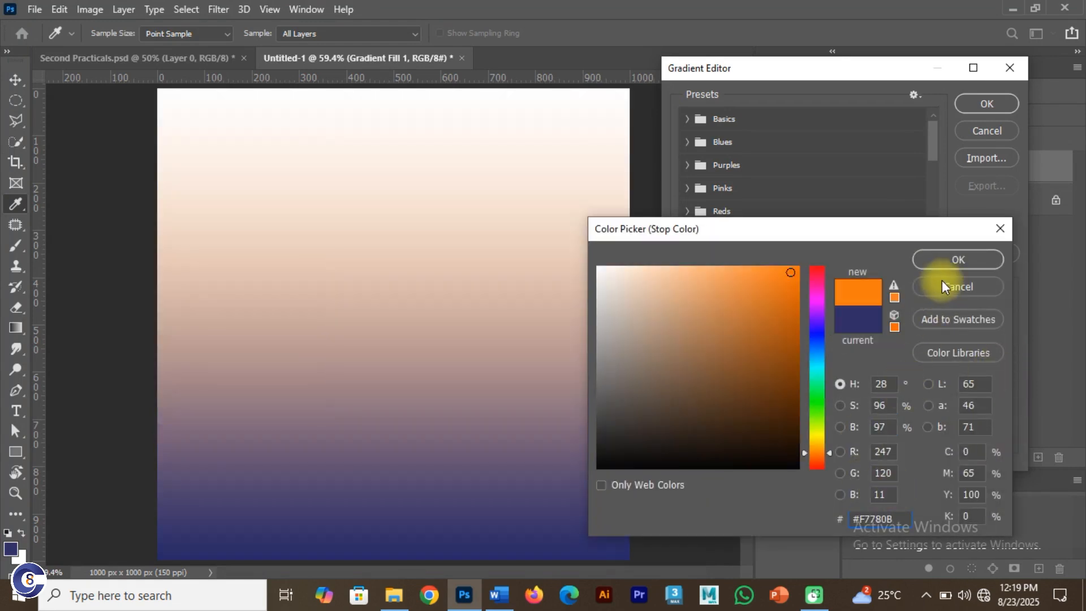
left_click(945, 261)
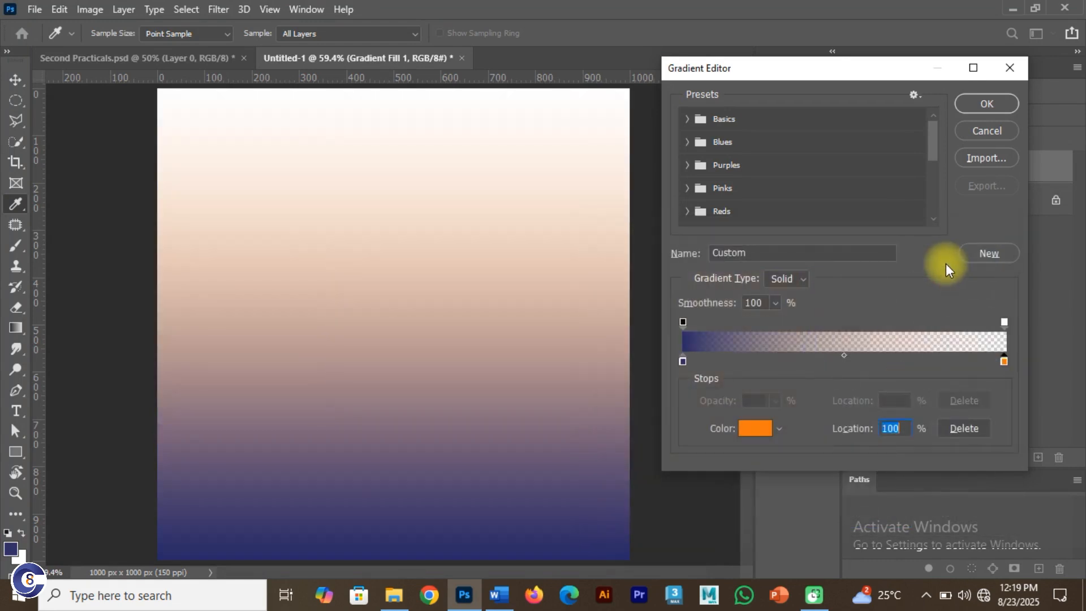
Set the opacity stop at the gradient's orange end to 100%
mouse_move(837, 73)
left_mouse_down()
mouse_move(879, 78)
mouse_move(851, 76)
left_mouse_up()
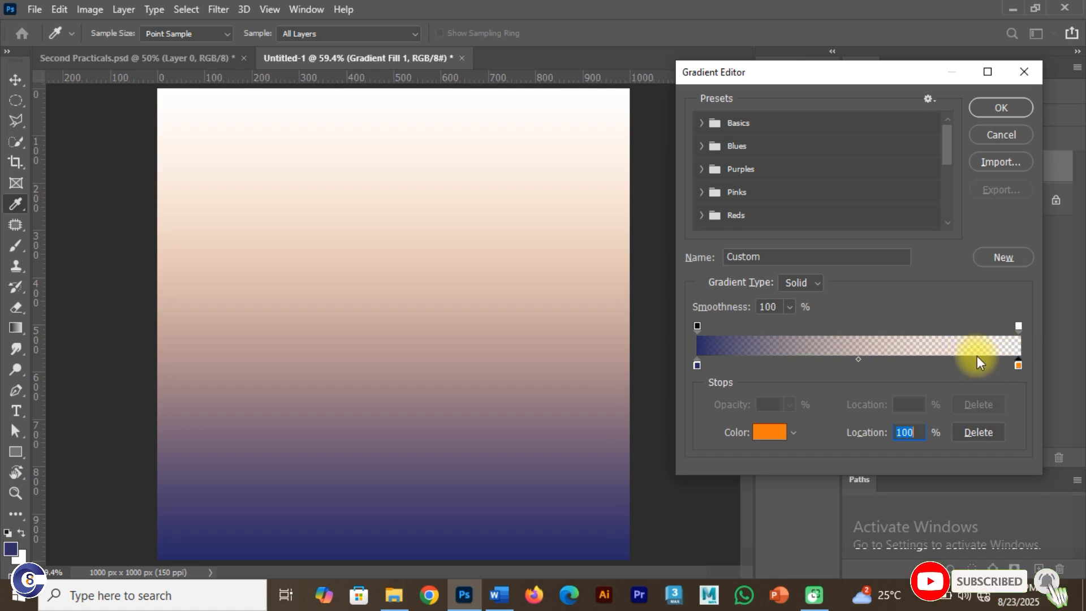
left_click(1017, 325)
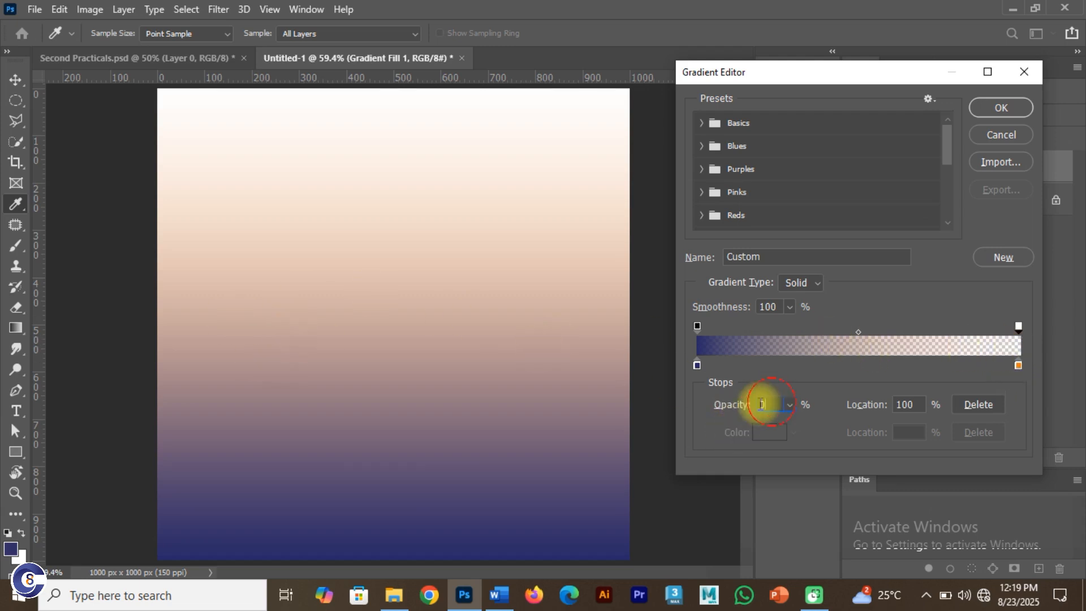
type("100")
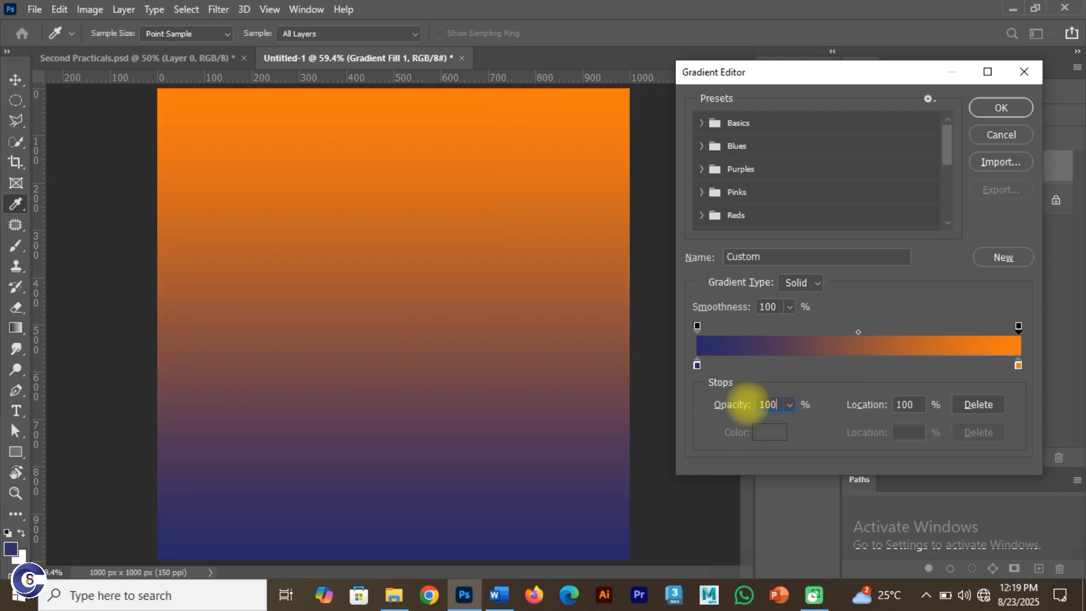
left_click(864, 375)
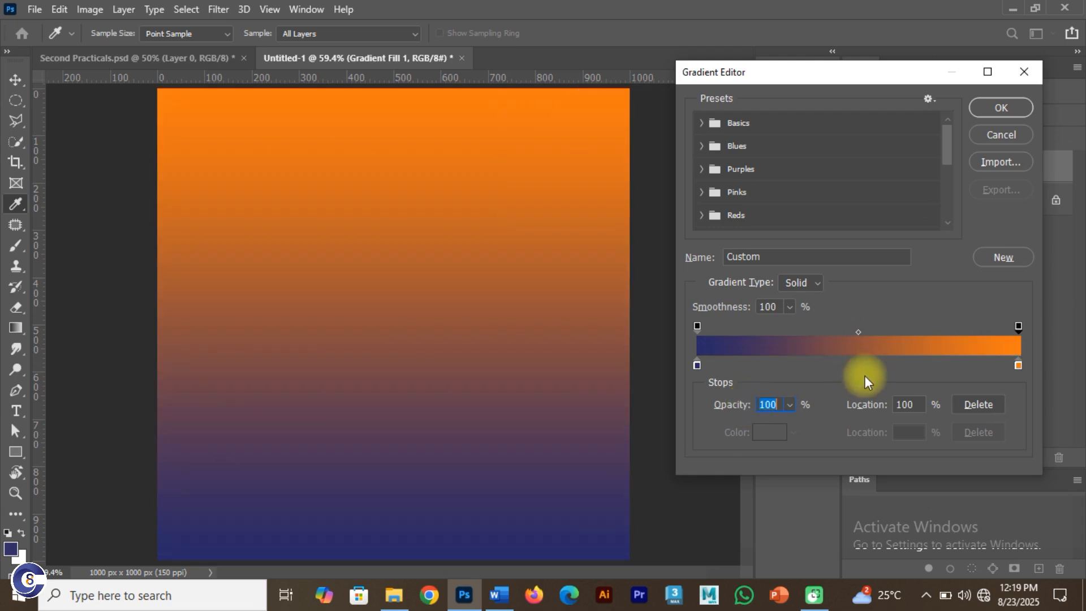
Move the blue colour stop to 1%, shift the colour midpoint slightly toward orange, and apply the gradient fill
mouse_move(699, 367)
left_mouse_down()
mouse_move(857, 382)
mouse_move(699, 366)
left_mouse_up()
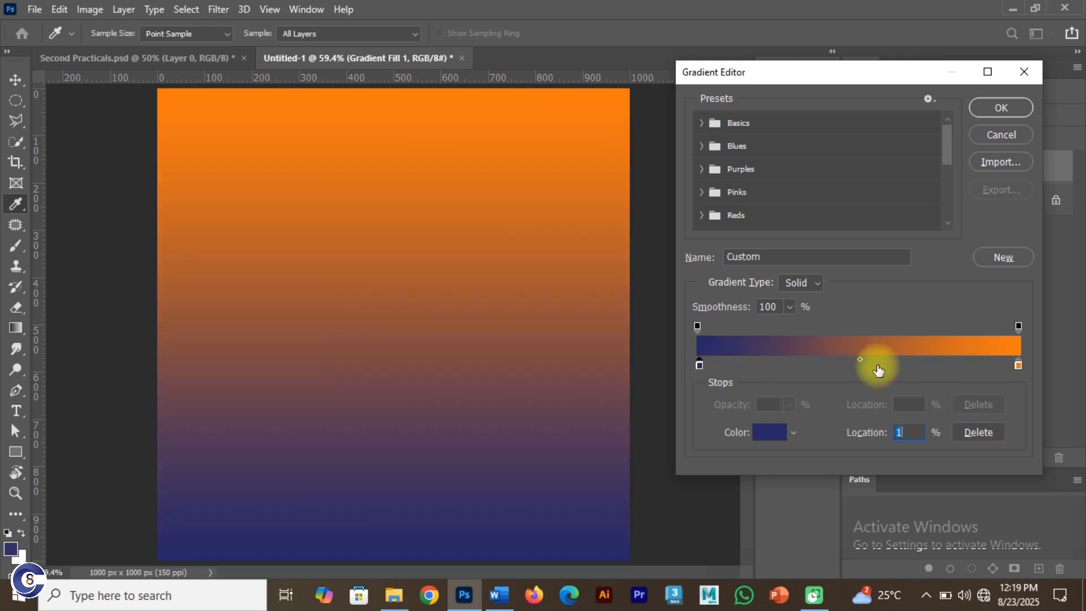
mouse_move(859, 360)
left_mouse_down()
mouse_move(876, 360)
mouse_move(823, 360)
mouse_move(873, 358)
left_mouse_up()
left_click(982, 103)
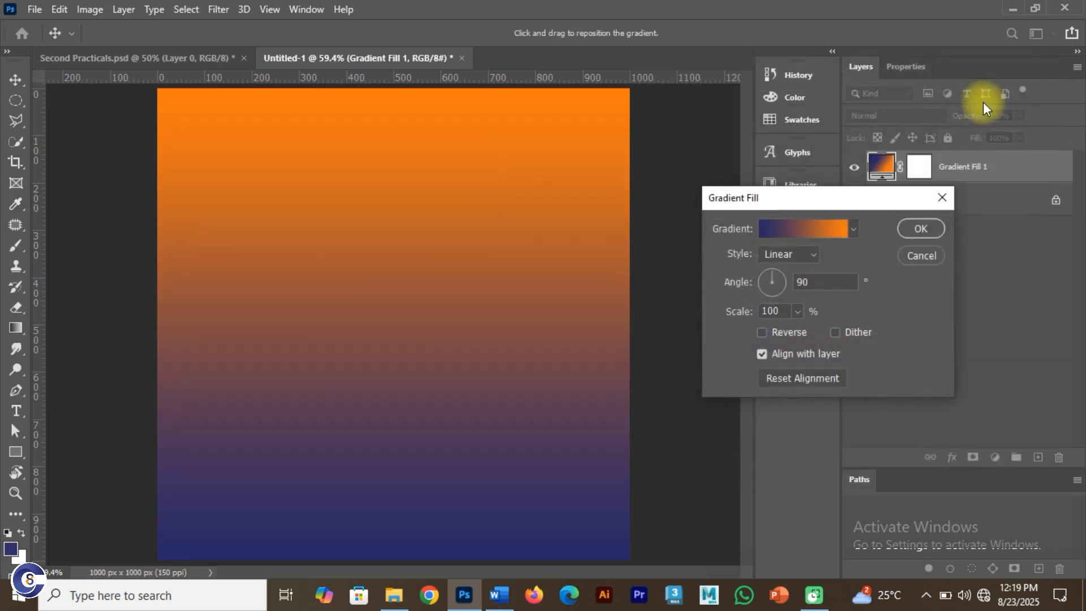
left_click(931, 228)
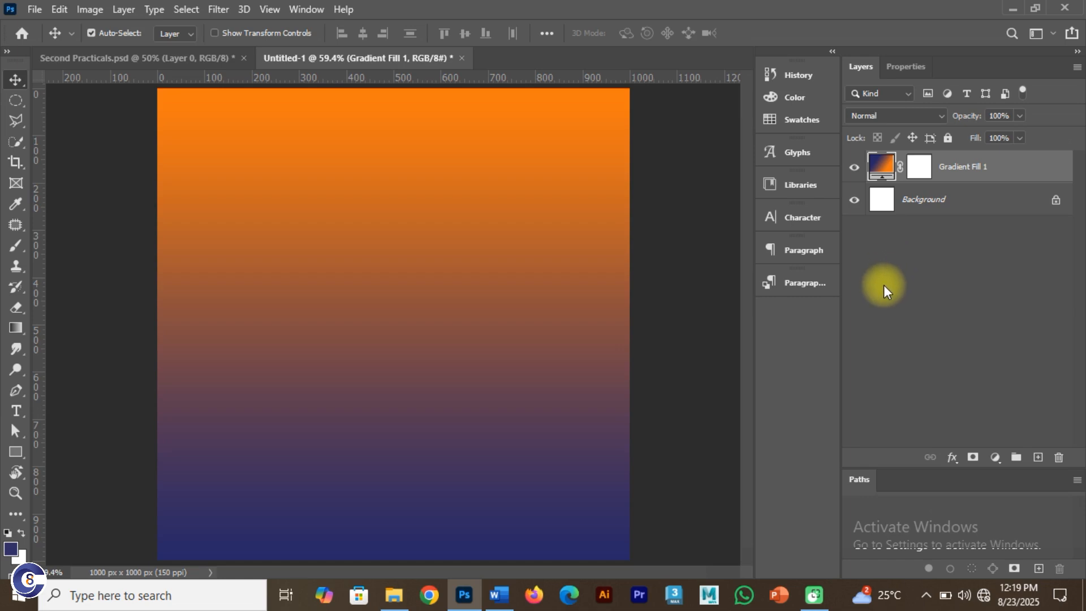
Set the opacity of the Gradient Fill 1 layer to 90%
left_click(996, 116)
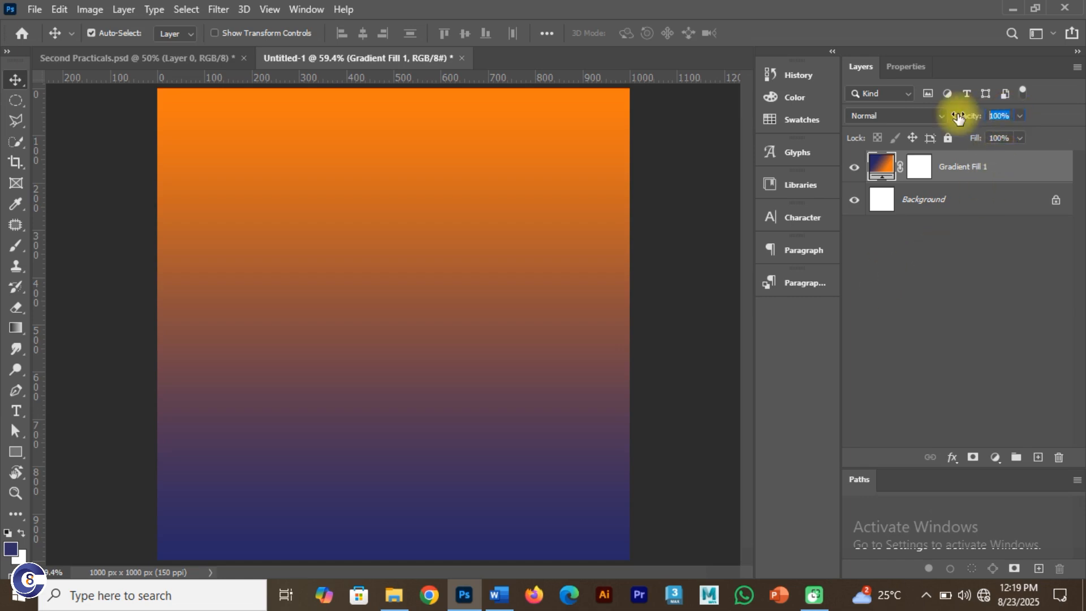
type("90")
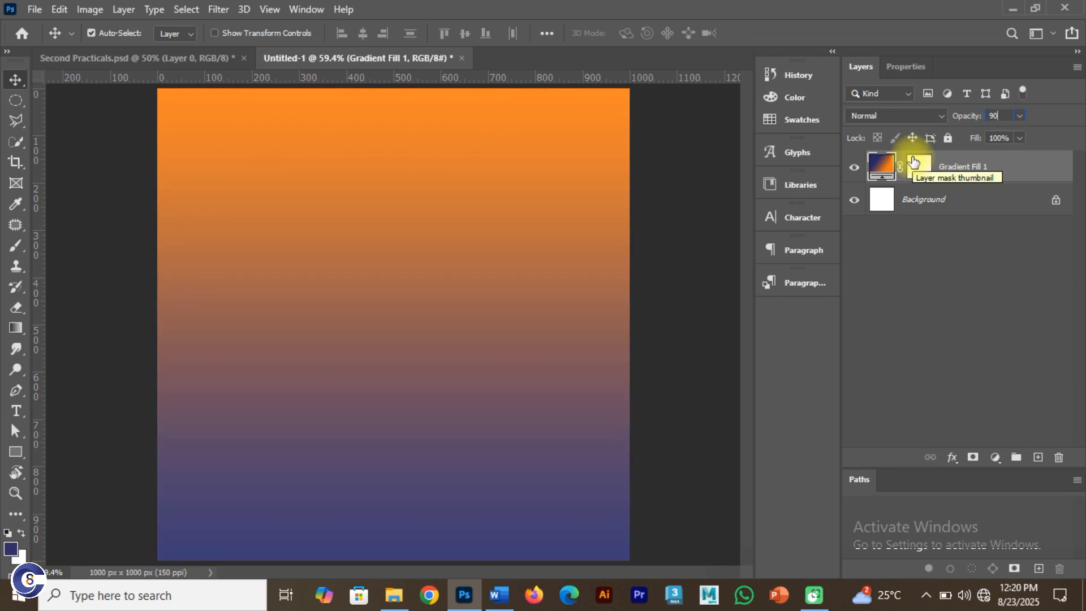
Compare with the gradient fill and background photo layers in Second Practicals.psd, and return to Untitled-1
left_click(218, 57)
left_click(579, 193)
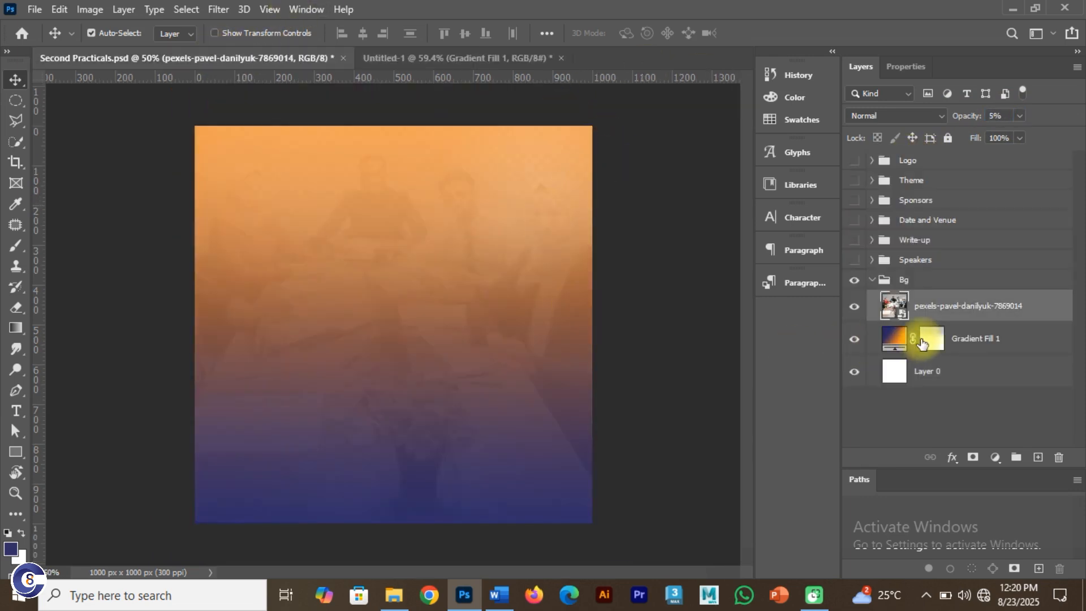
left_click(893, 341)
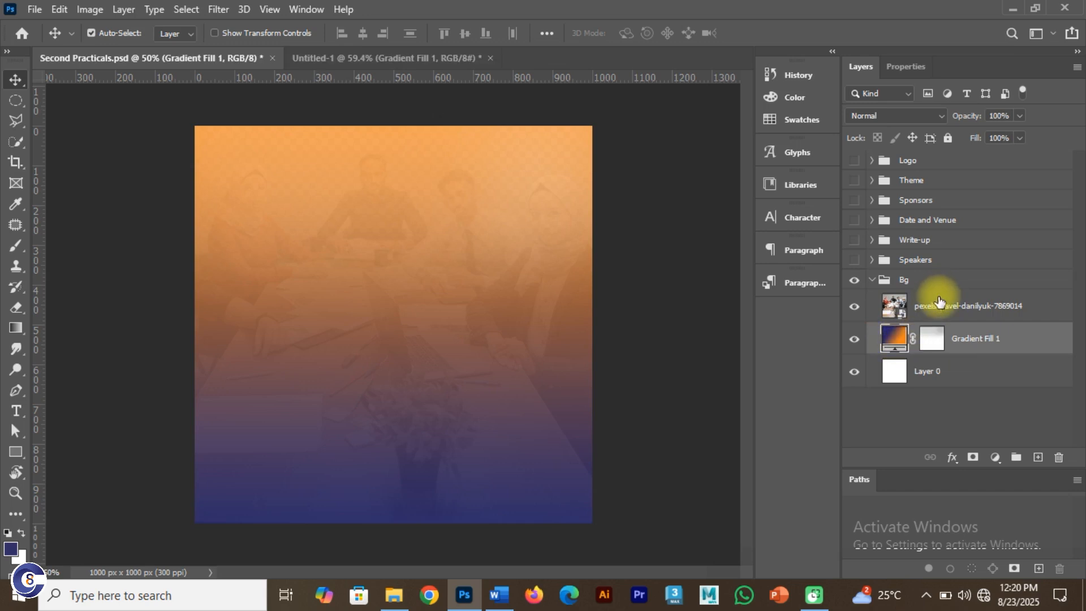
left_click(899, 306)
left_click(403, 58)
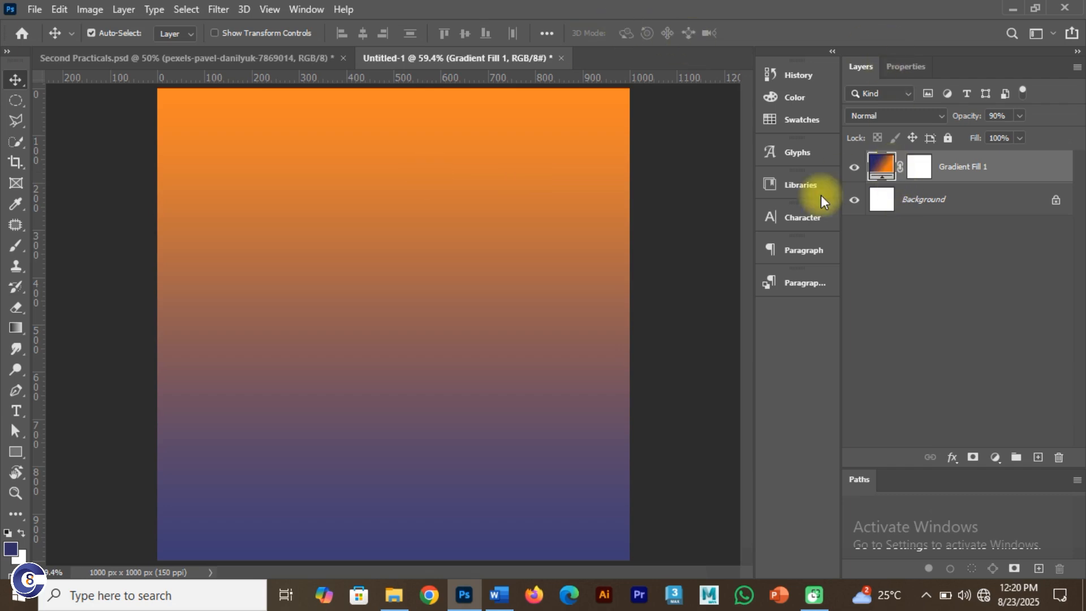
Look over the image files in folder A in File Explorer, and return to Second Practicals.psd in Photoshop
key("alt+Tab")
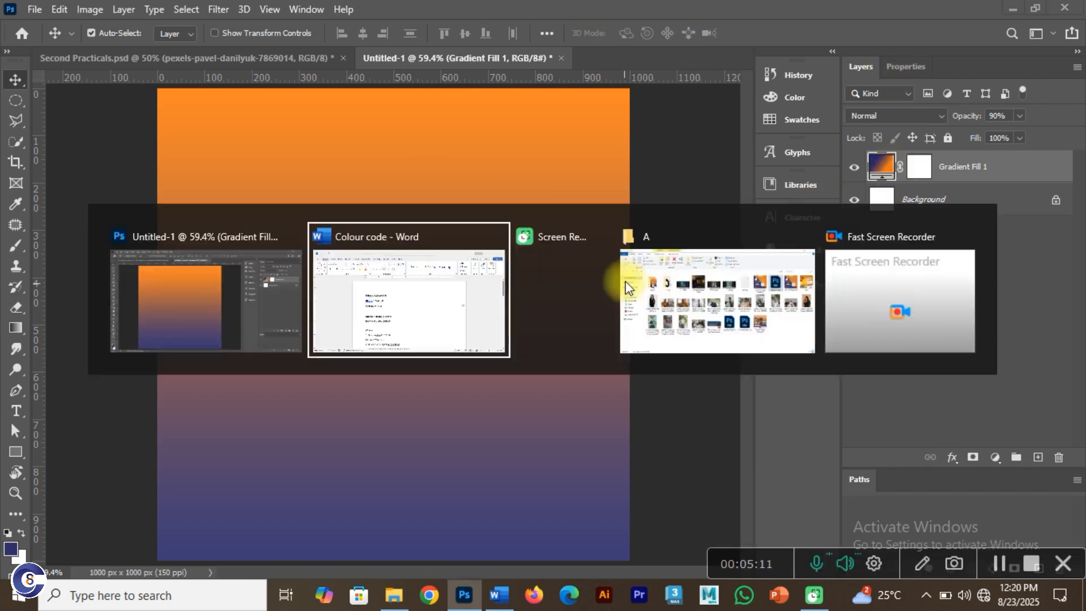
left_click(707, 291)
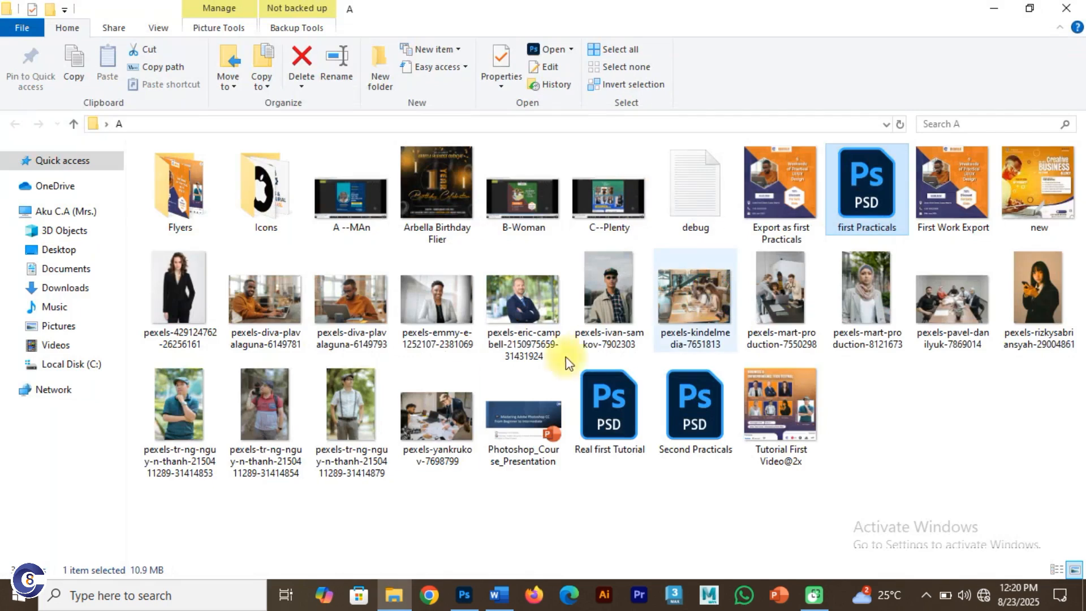
left_click(400, 525)
key("alt+Tab")
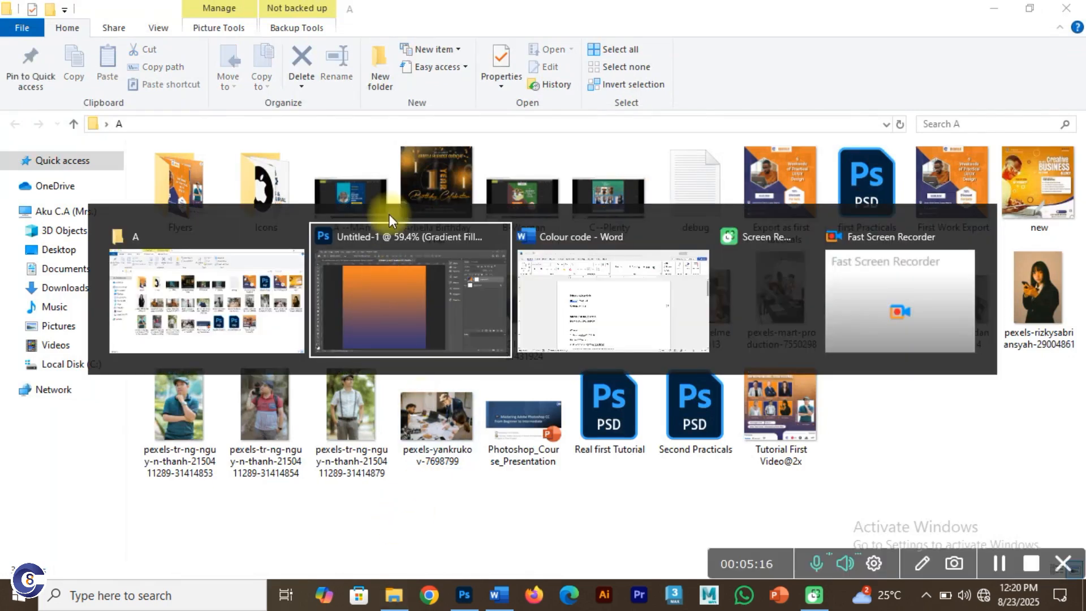
left_click(398, 291)
left_click(172, 57)
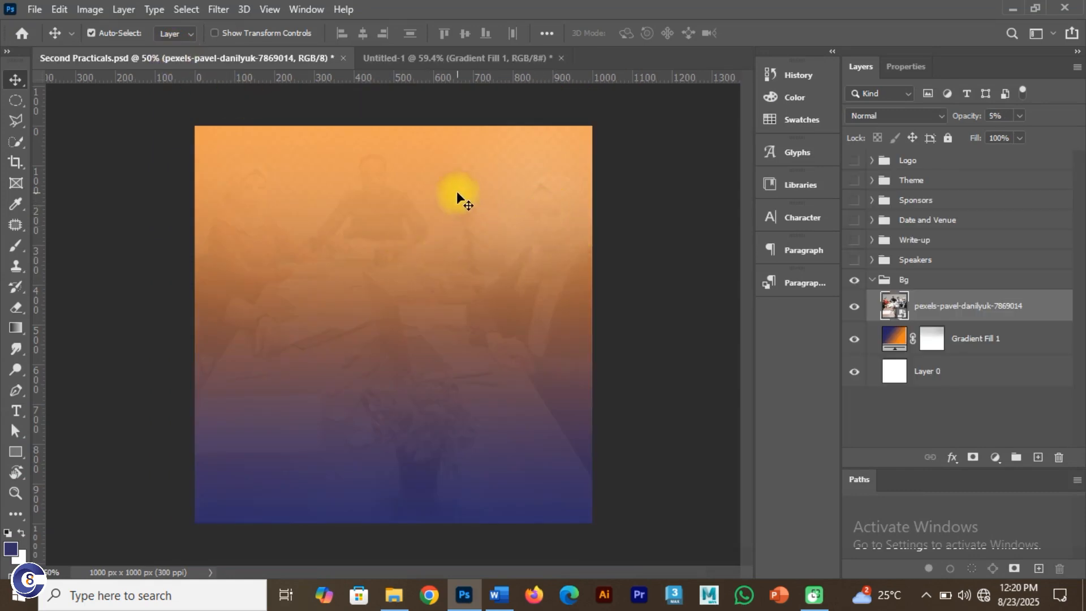
Place the photo pexels-pavel-danilyuk-7869014 from folder A into Second Practicals.psd at its default fit
key("alt+Tab")
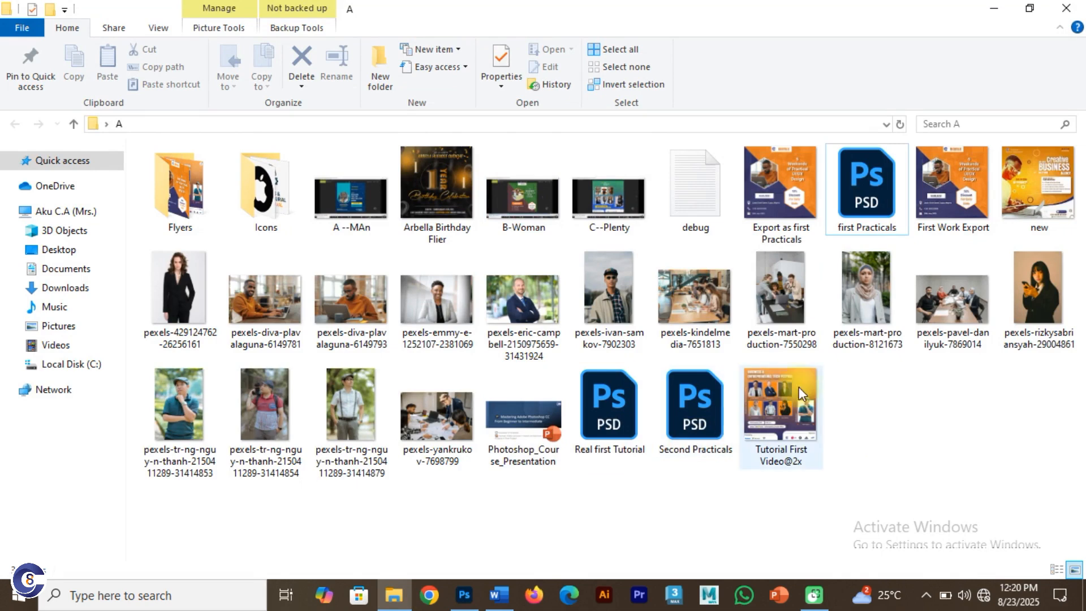
left_click(959, 301)
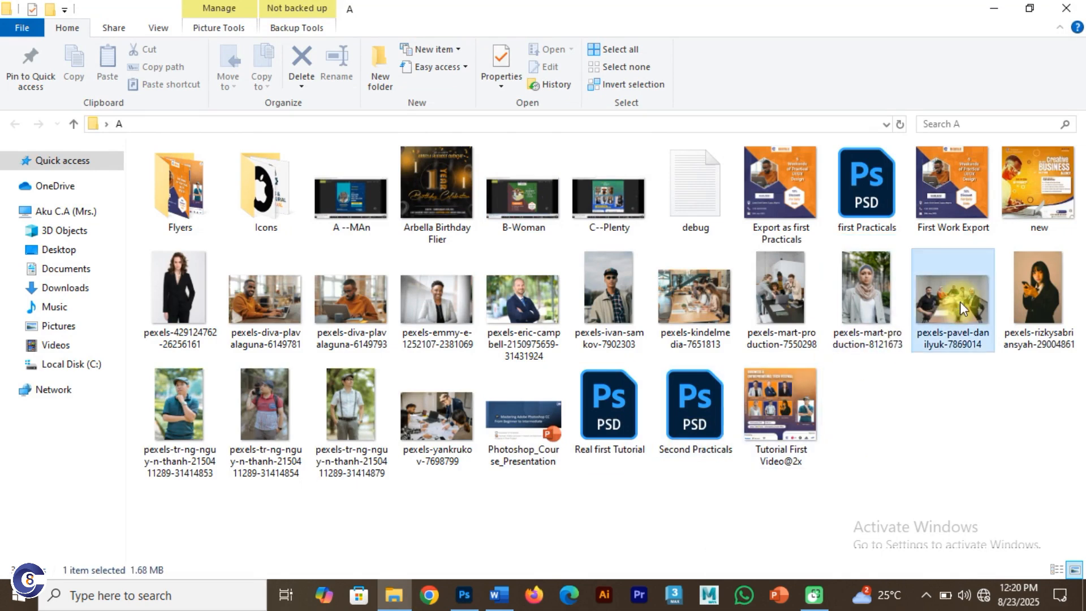
key("alt+Tab")
key("alt+Tab")
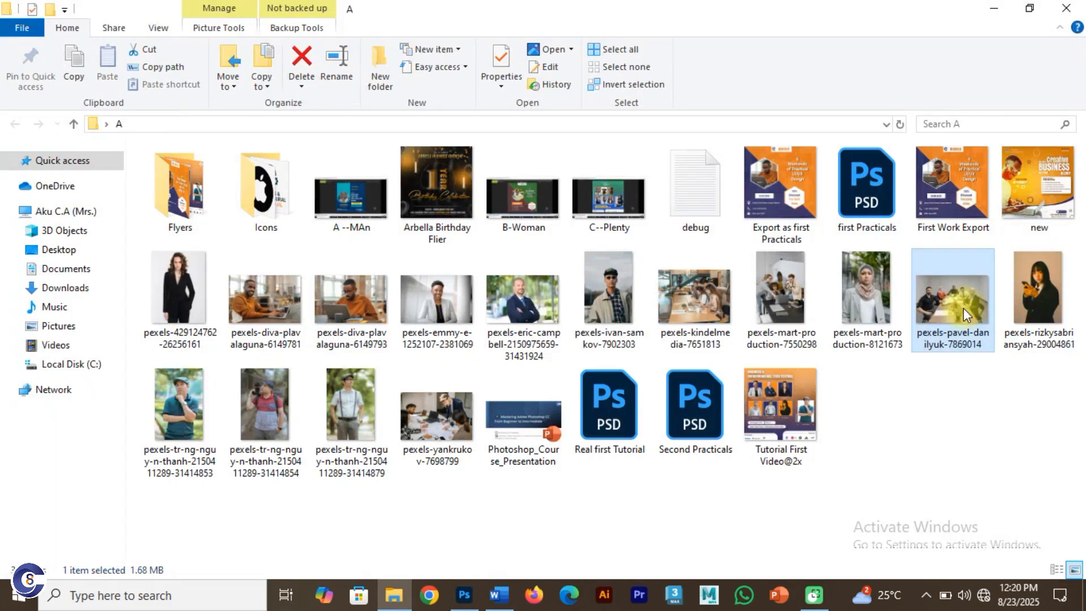
left_click_drag(962, 308, 436, 267)
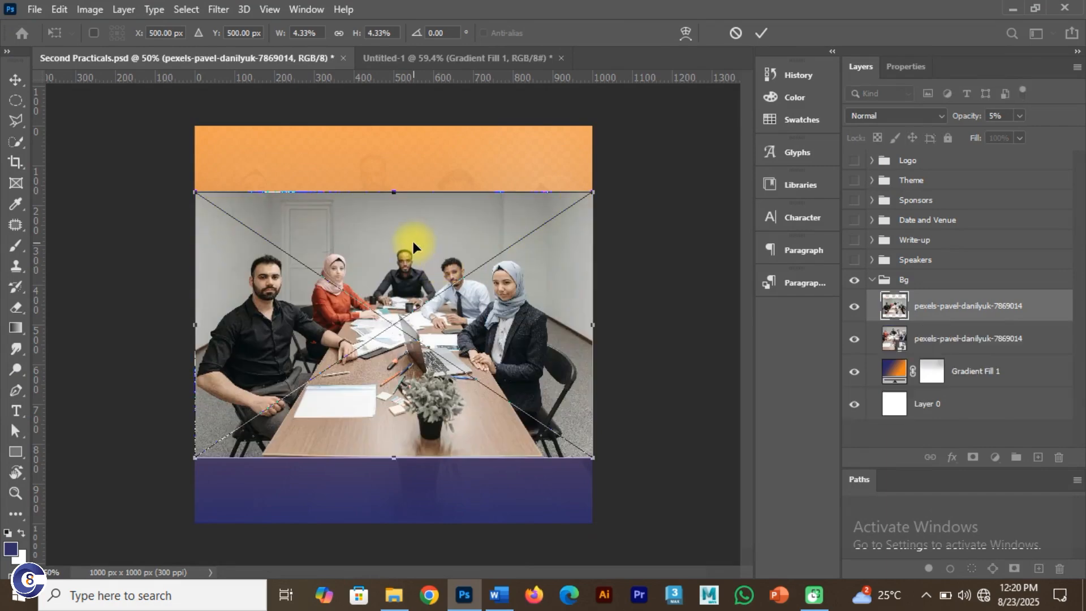
left_click(761, 33)
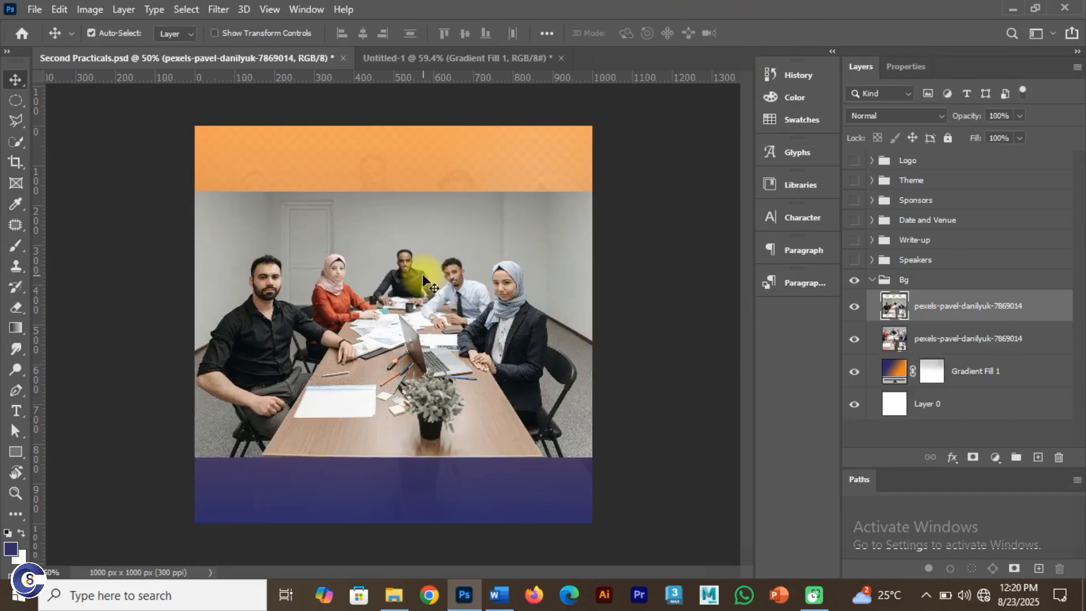
Copy the placed meeting photo into Untitled-1, centring it horizontally above the Gradient Fill 1 layer
left_click_drag(422, 273, 422, 56)
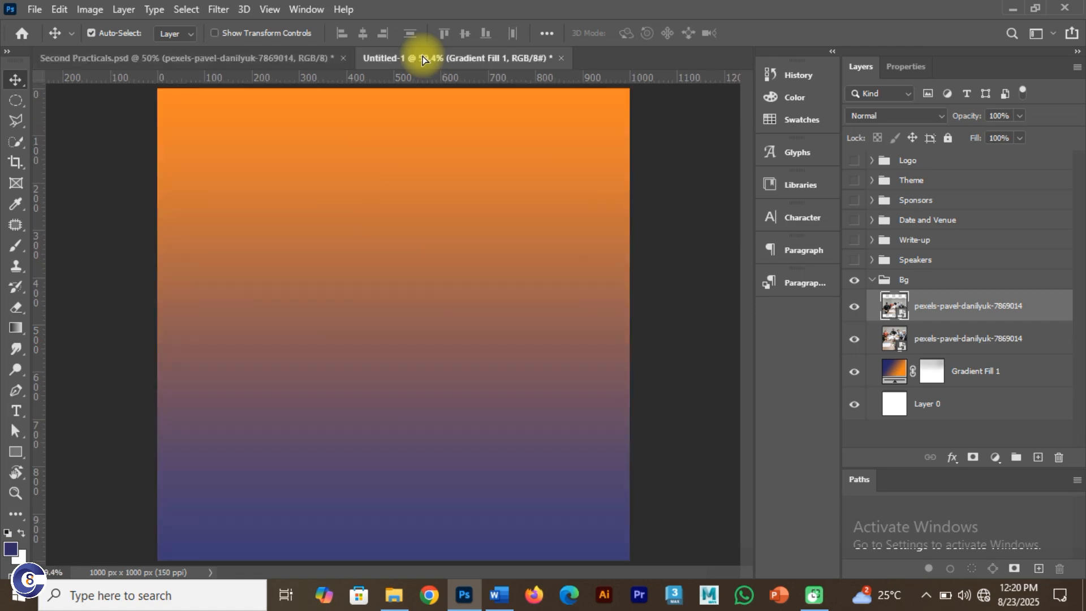
left_click_drag(412, 309, 405, 301)
scroll(416, 303, "down", 1)
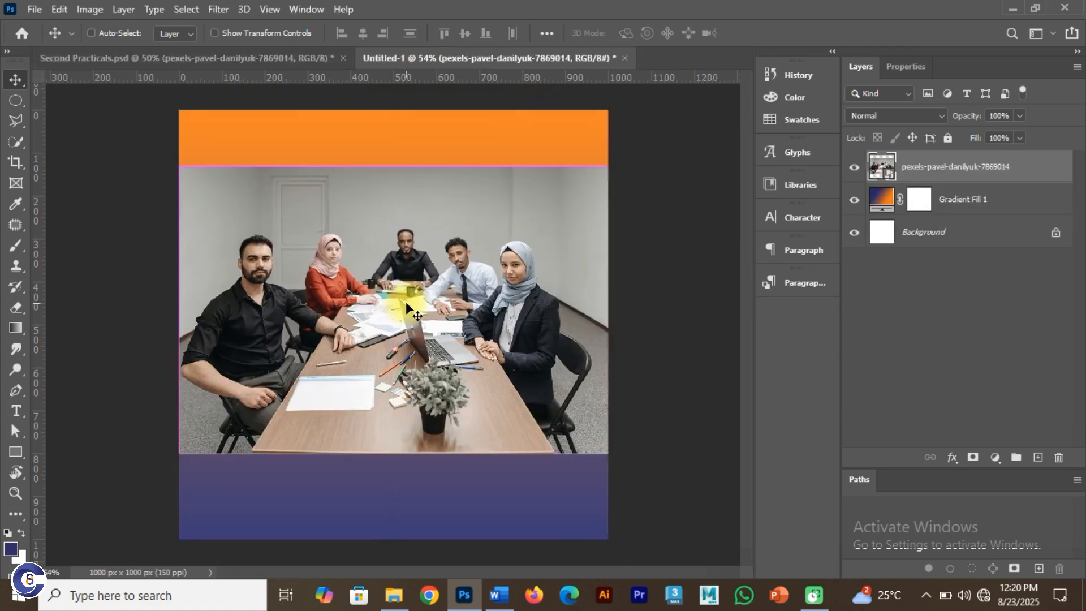
Scale the photo to about 16% so it covers the whole canvas, and position it at about X 423 px, Y 422 px
key("ctrl+t")
scroll(417, 299, "down", 2)
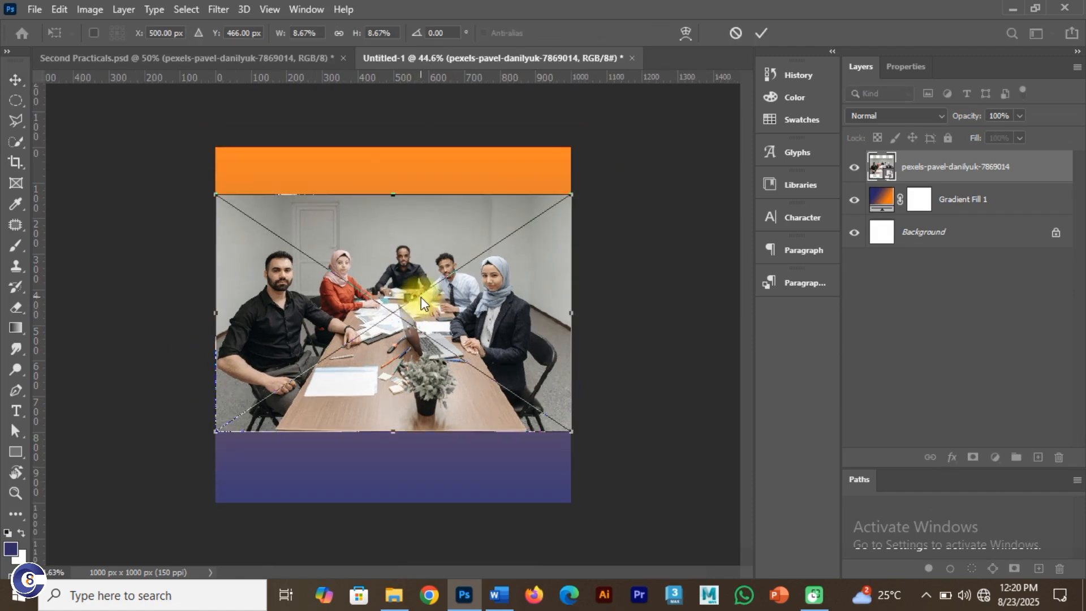
left_click_drag(573, 431, 649, 544)
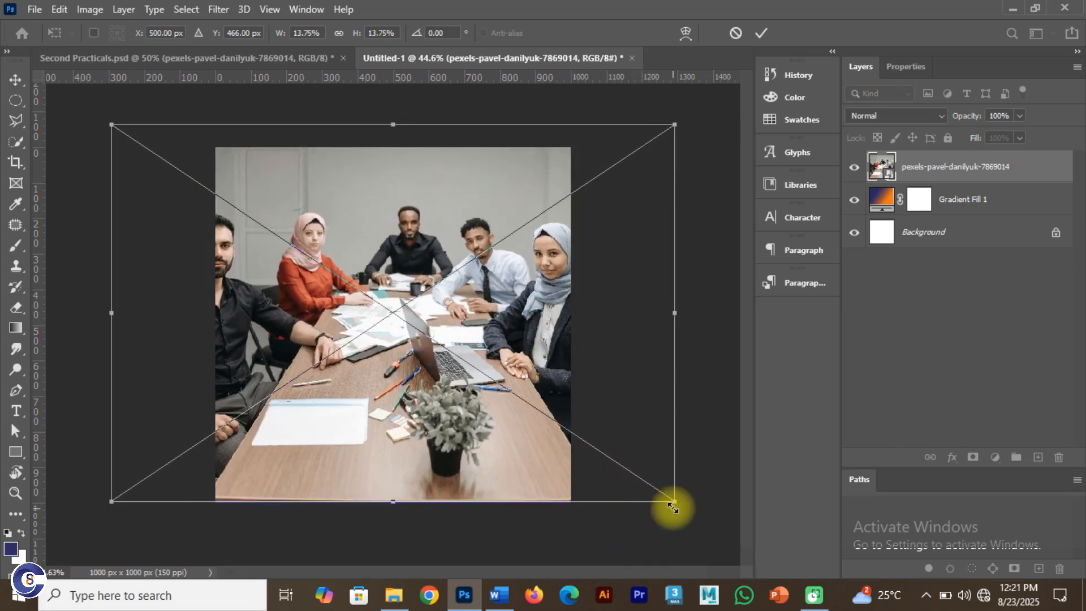
left_click_drag(673, 502, 648, 468)
left_click_drag(511, 346, 512, 347)
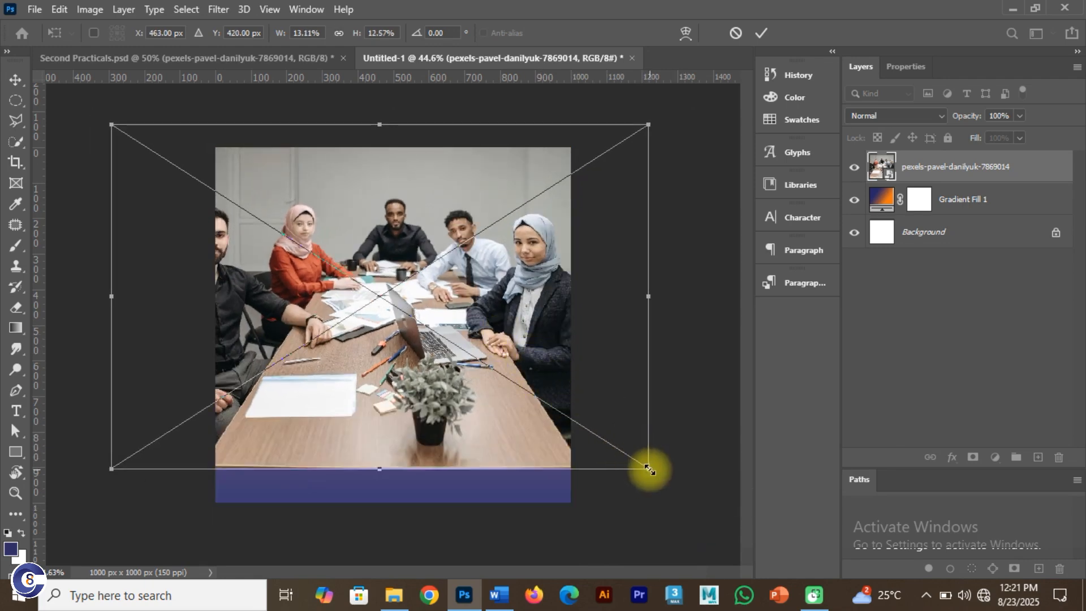
left_click_drag(647, 465, 695, 523)
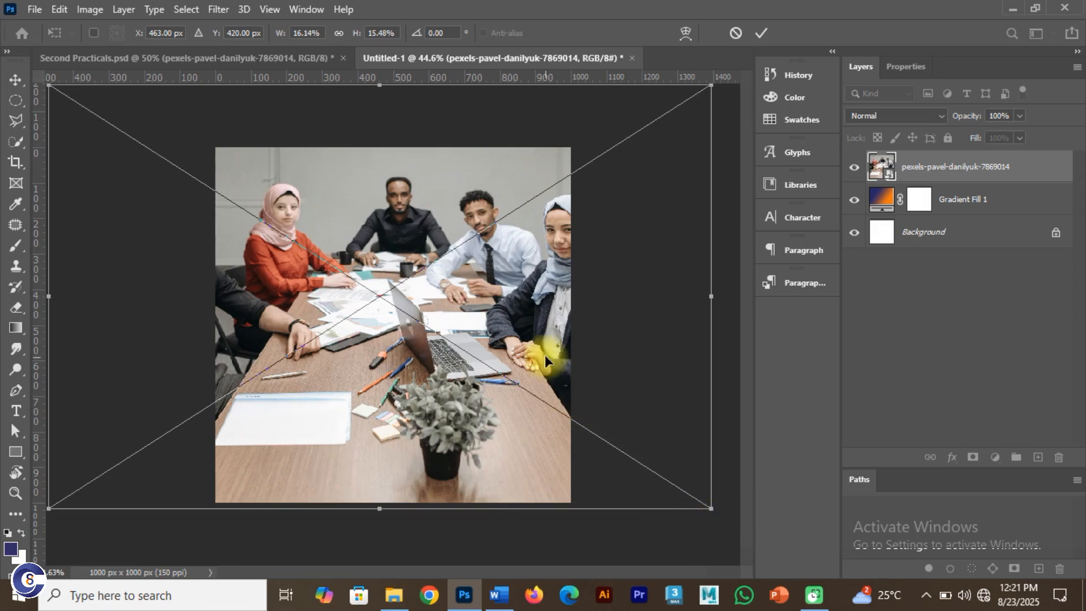
left_click_drag(544, 354, 528, 351)
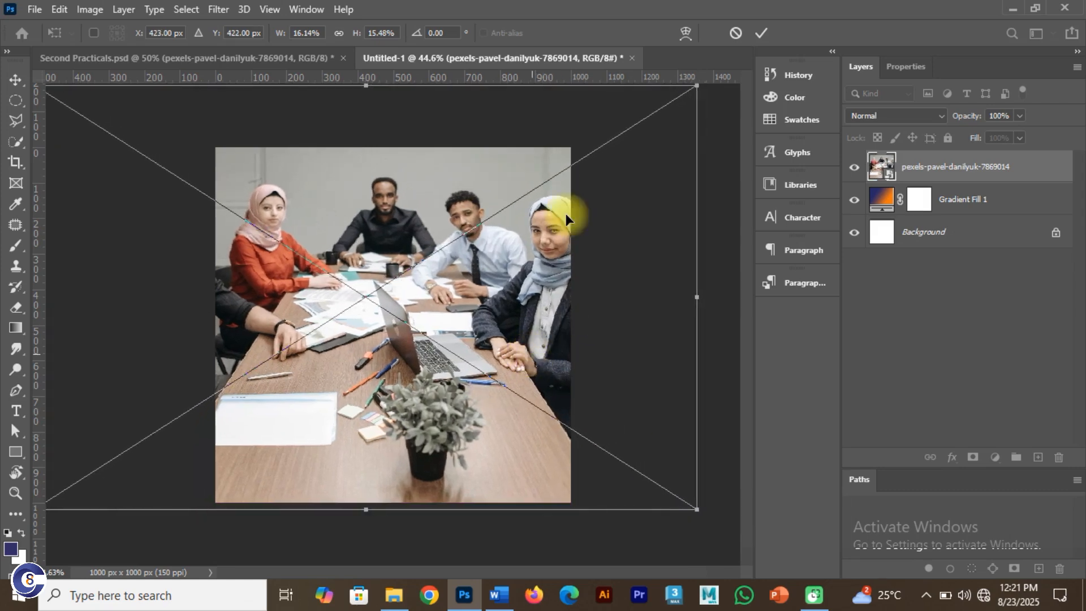
left_click(760, 31)
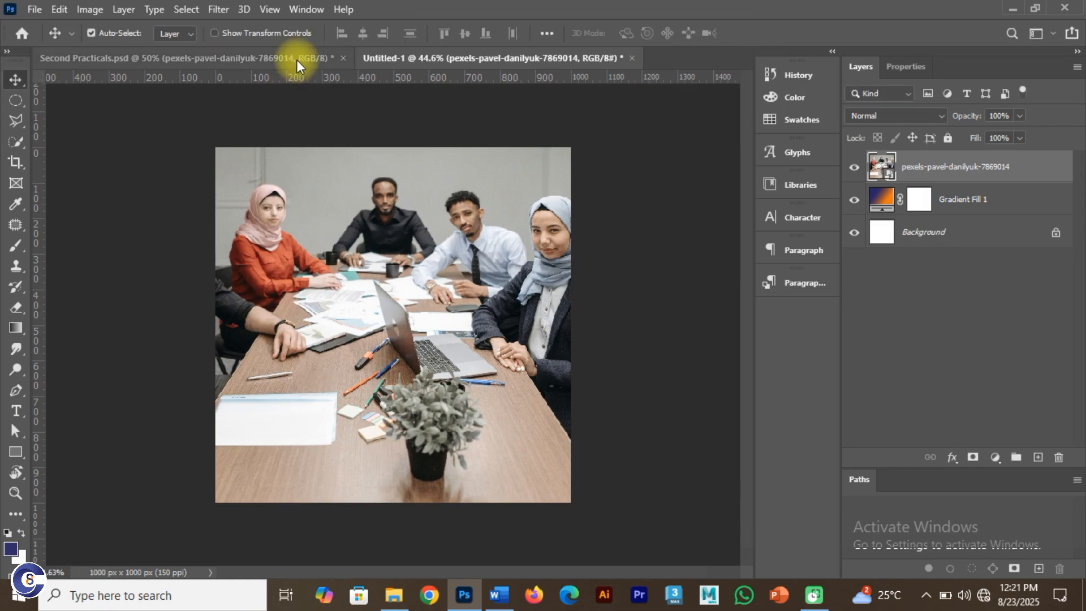
Set the photo layer's opacity in Untitled-1 to 5%, comparing the result with the background in Second Practicals.psd
left_click(260, 57)
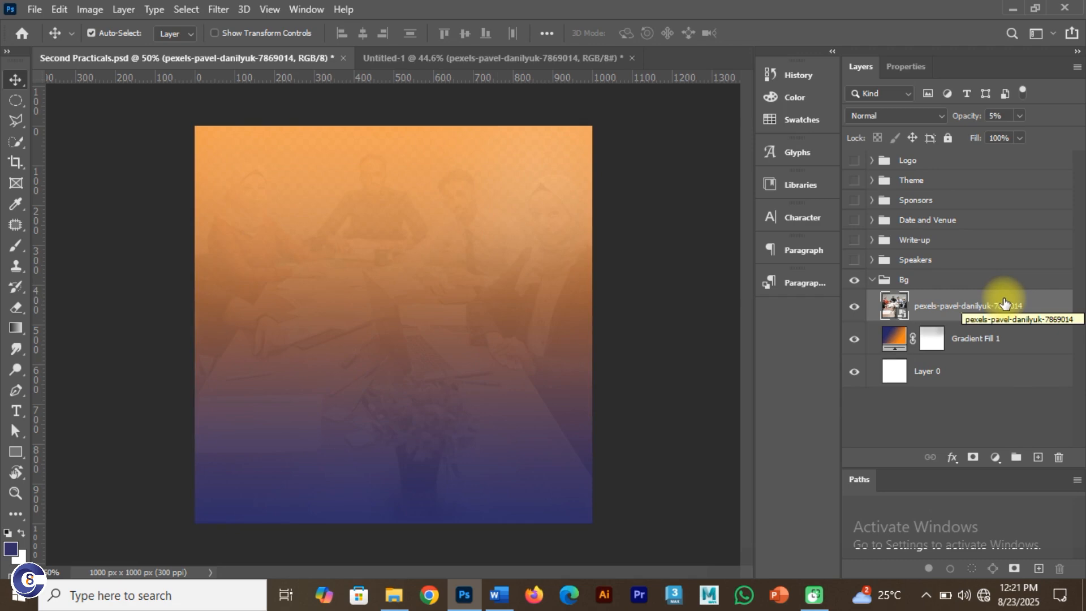
left_click(538, 57)
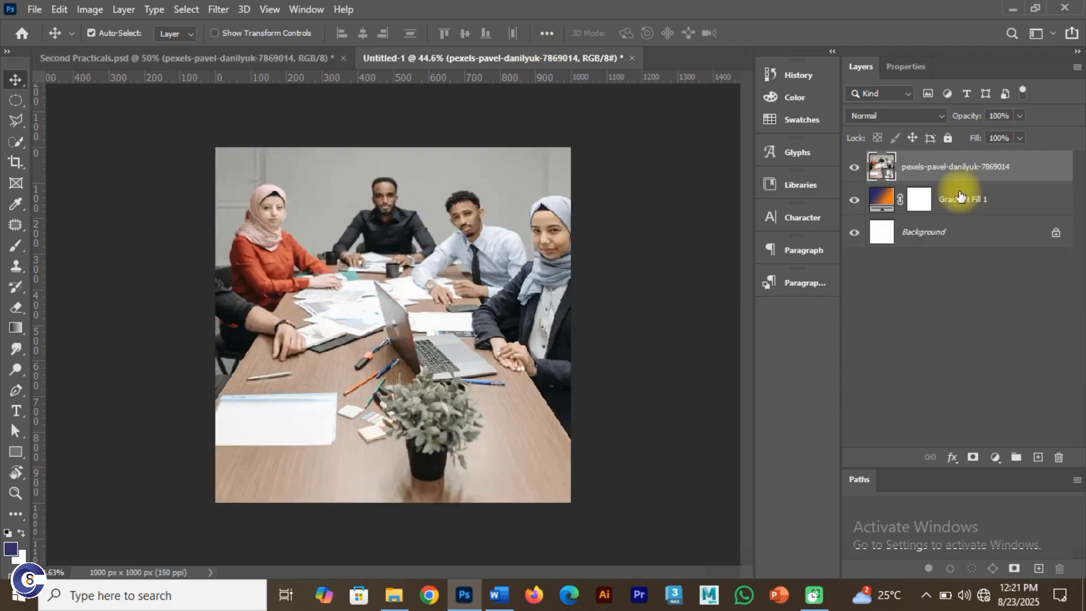
left_click(999, 116)
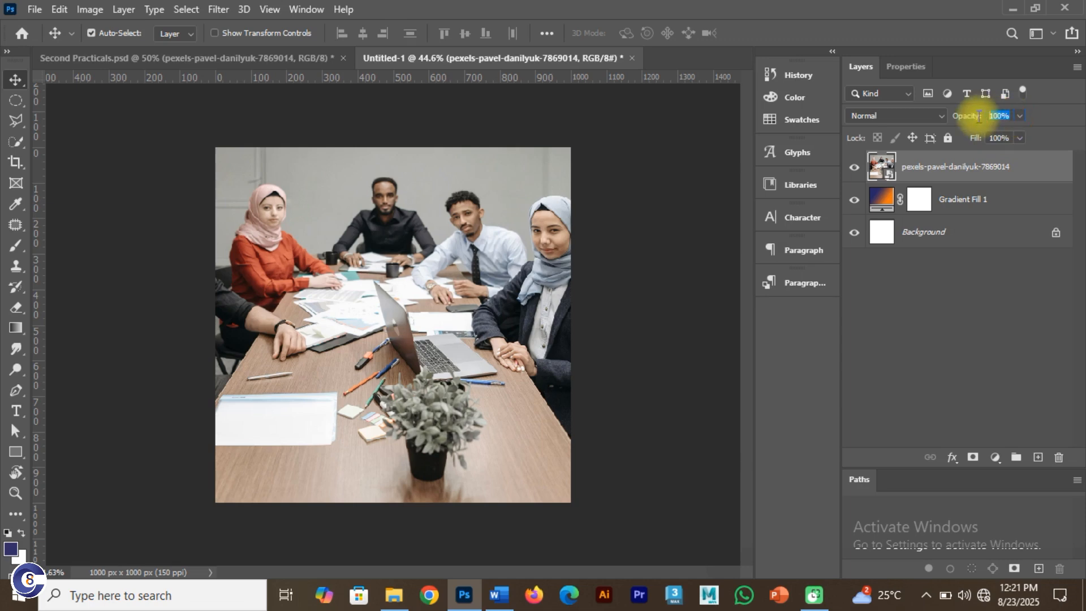
type("5")
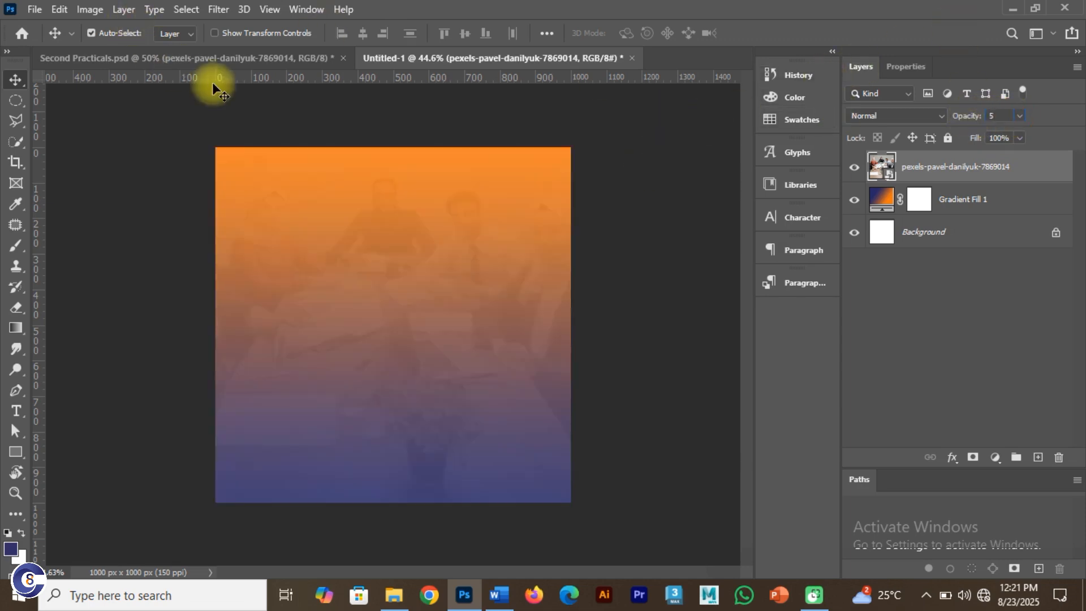
left_click(230, 63)
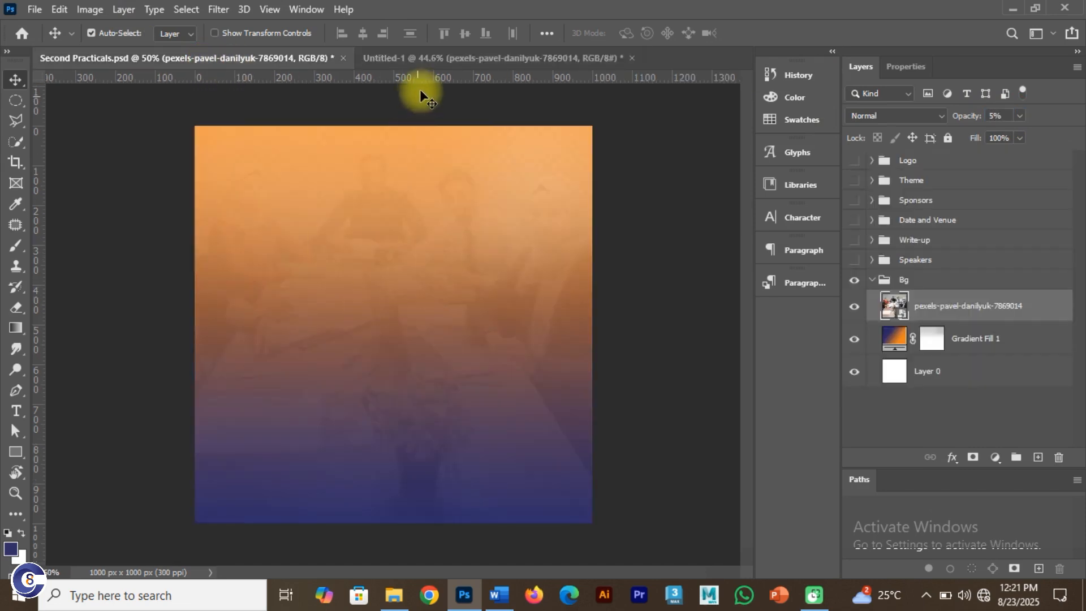
left_click(422, 57)
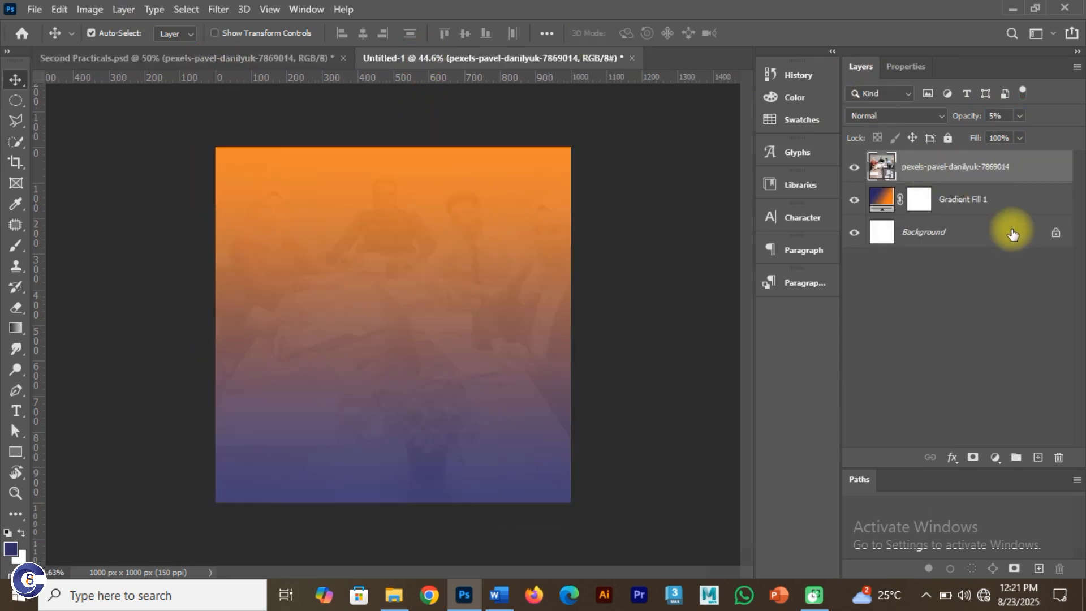
Unlock the Background layer, leaving its layer style settings unchanged
left_click(1055, 232)
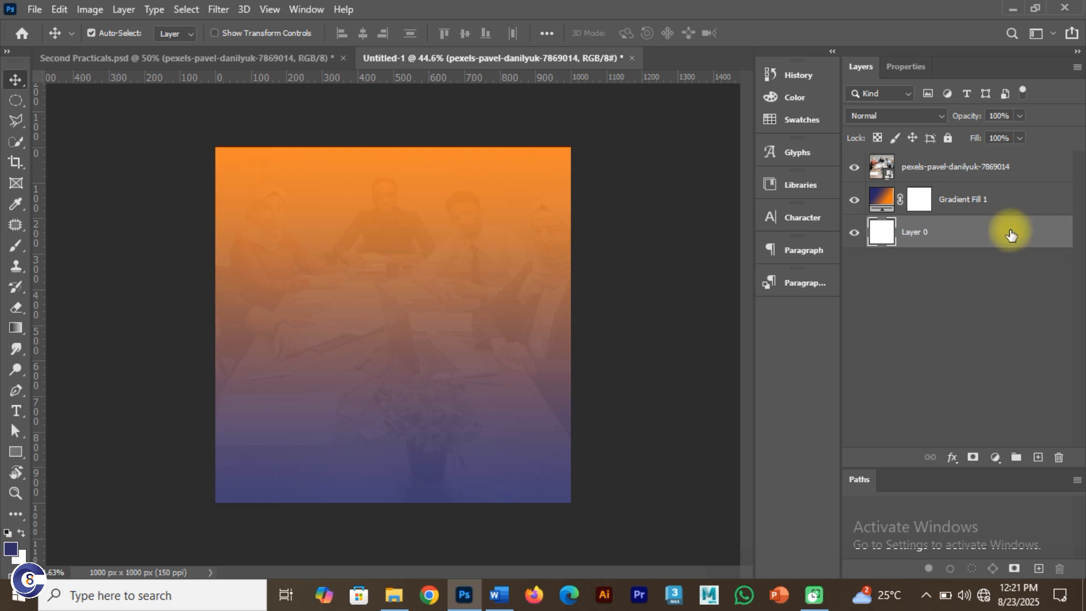
double_click(943, 231)
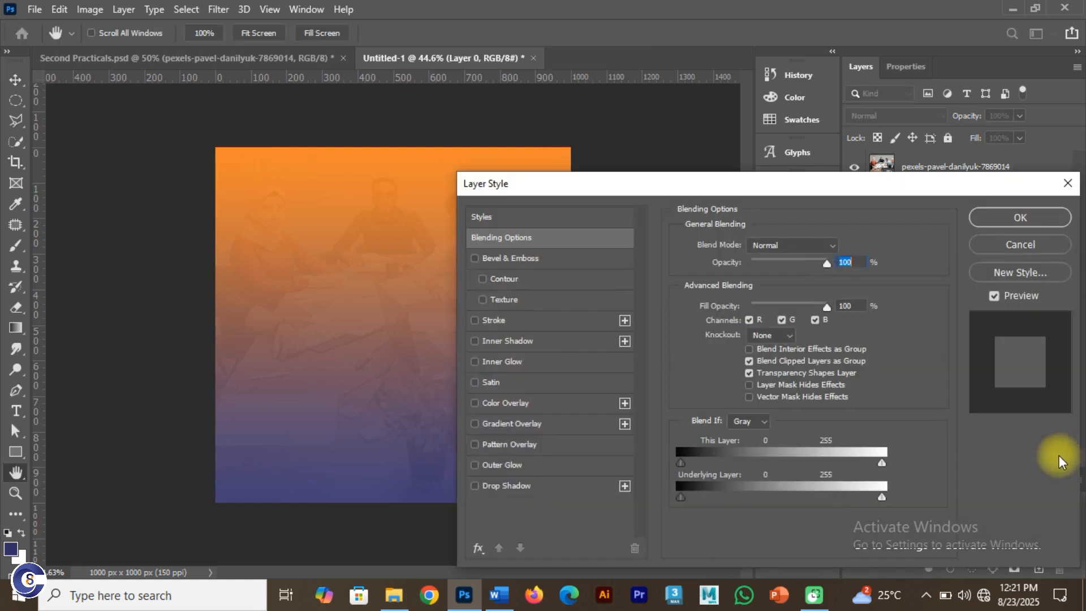
left_click(1067, 182)
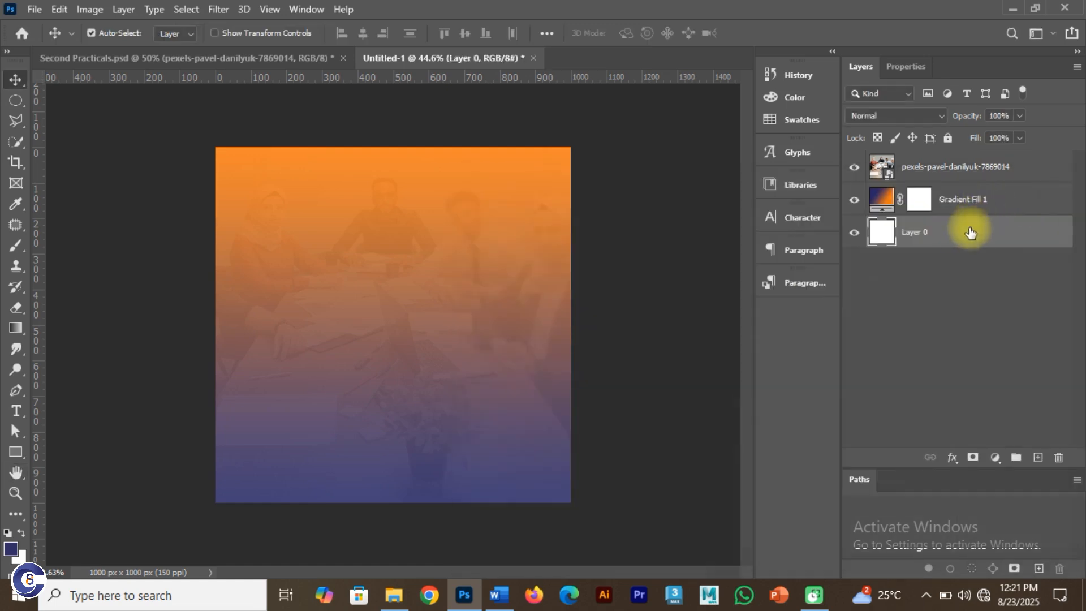
Delete the unlocked white layer beneath the gradient, undo the deletion, and clear the layer selection
left_click_drag(970, 232, 1055, 455)
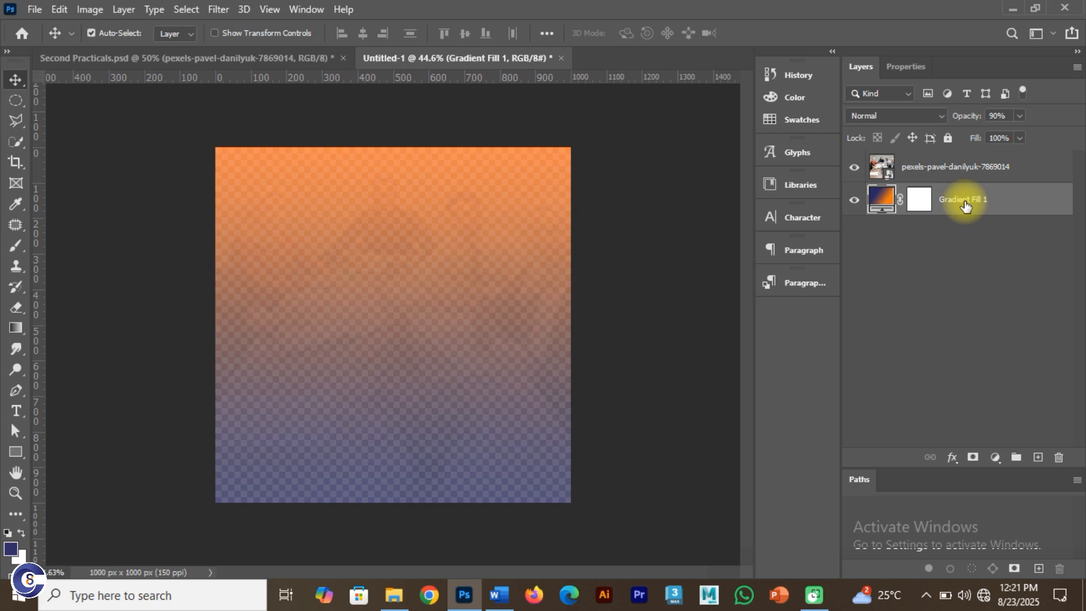
key("ctrl+z")
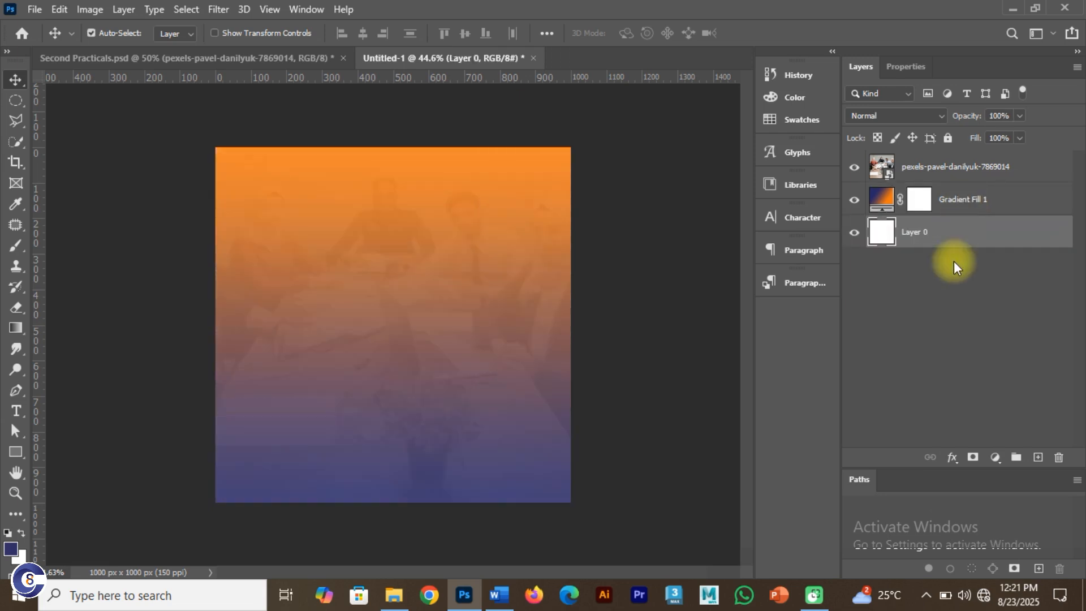
left_click(954, 311)
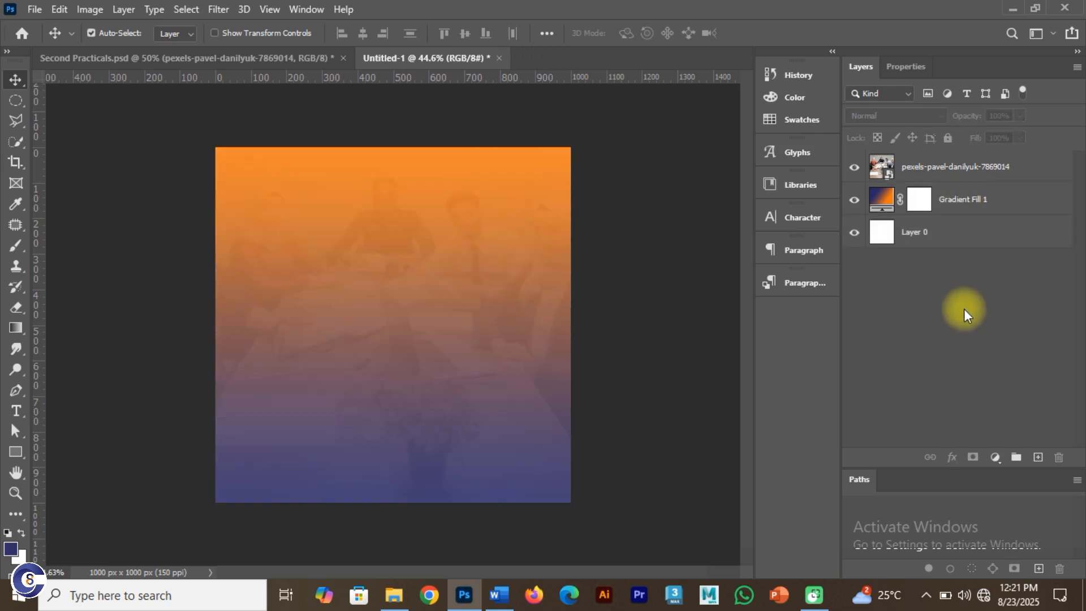
Group the photo, Gradient Fill 1 and Layer 0 layers, and rename the group Bg
left_click(961, 177)
left_click(973, 233, "shift")
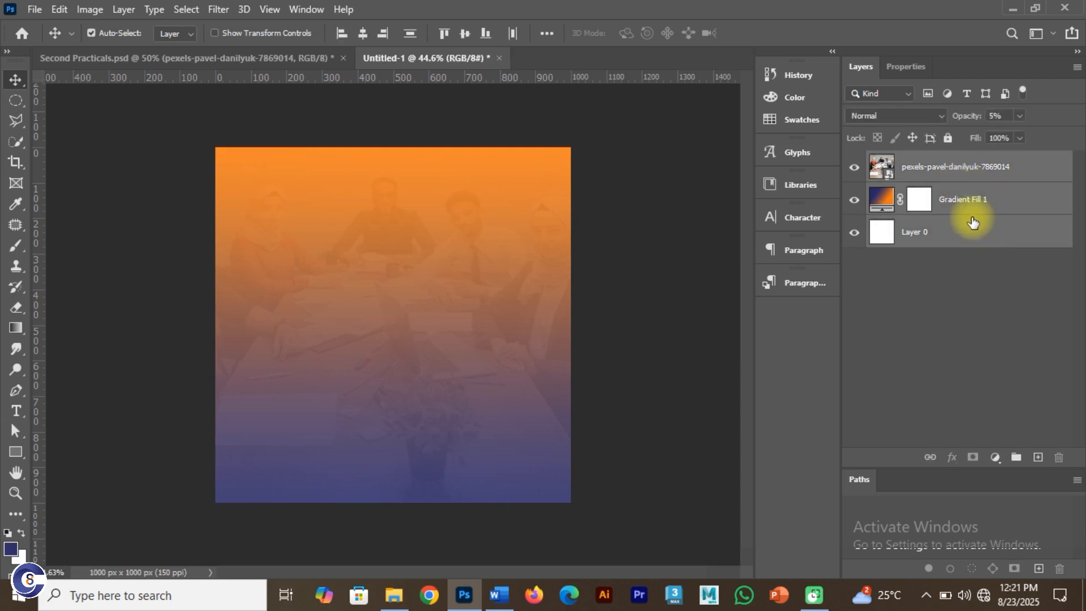
key("ctrl+g")
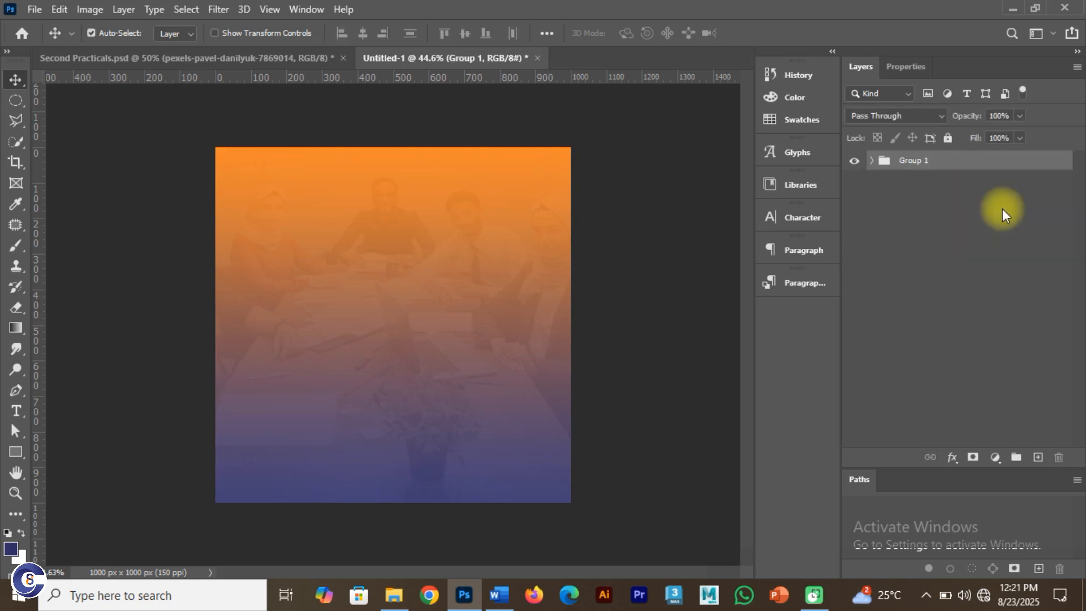
double_click(903, 161)
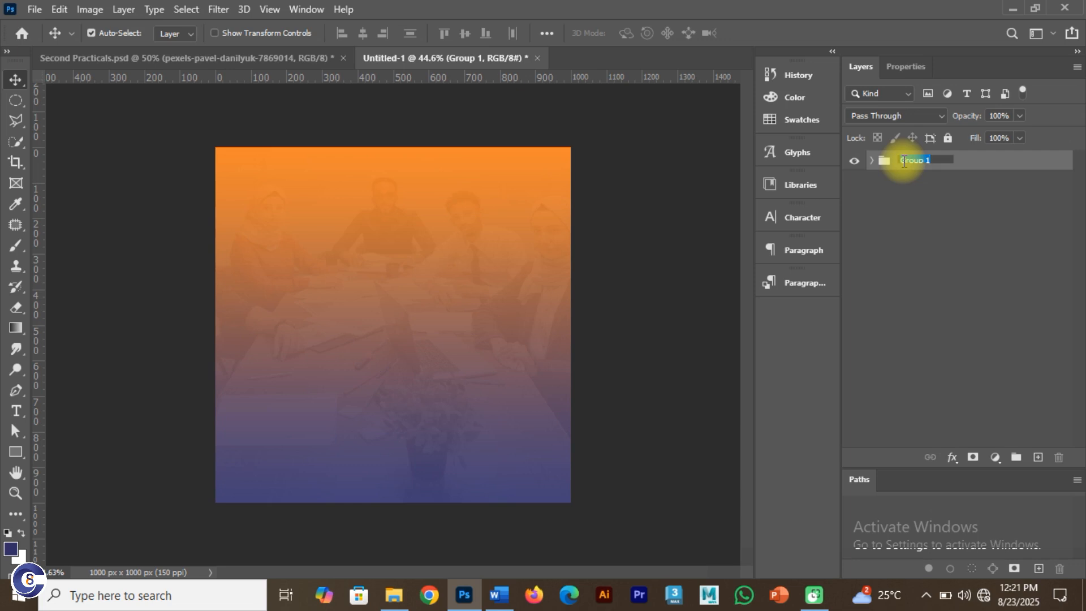
key("BackSpace")
key("Return")
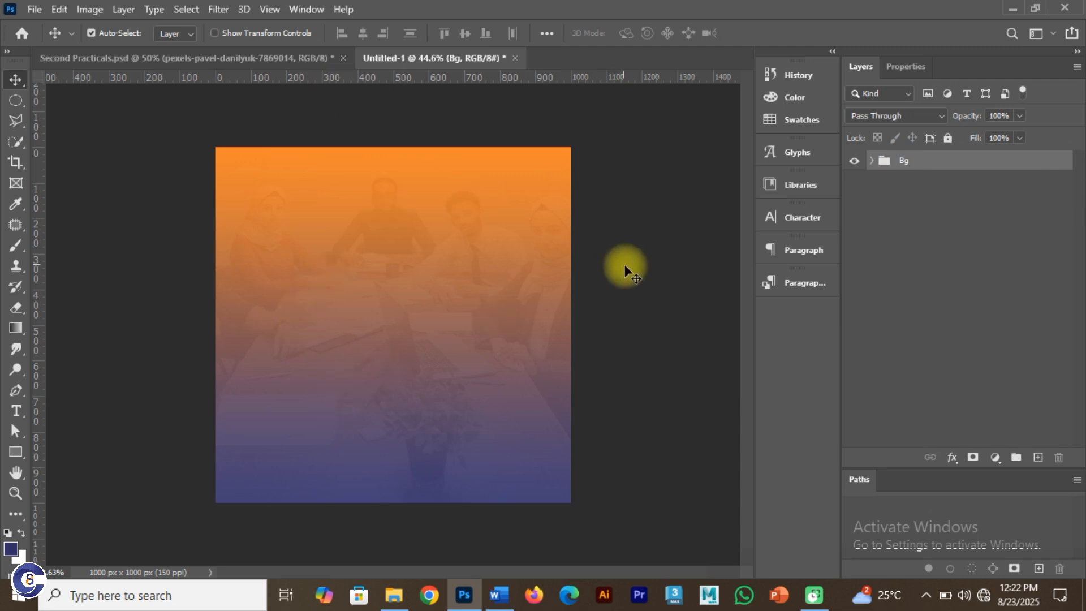
Switch to Second Practicals.psd and collapse its Bg group to view the list of layer groups
left_click(272, 57)
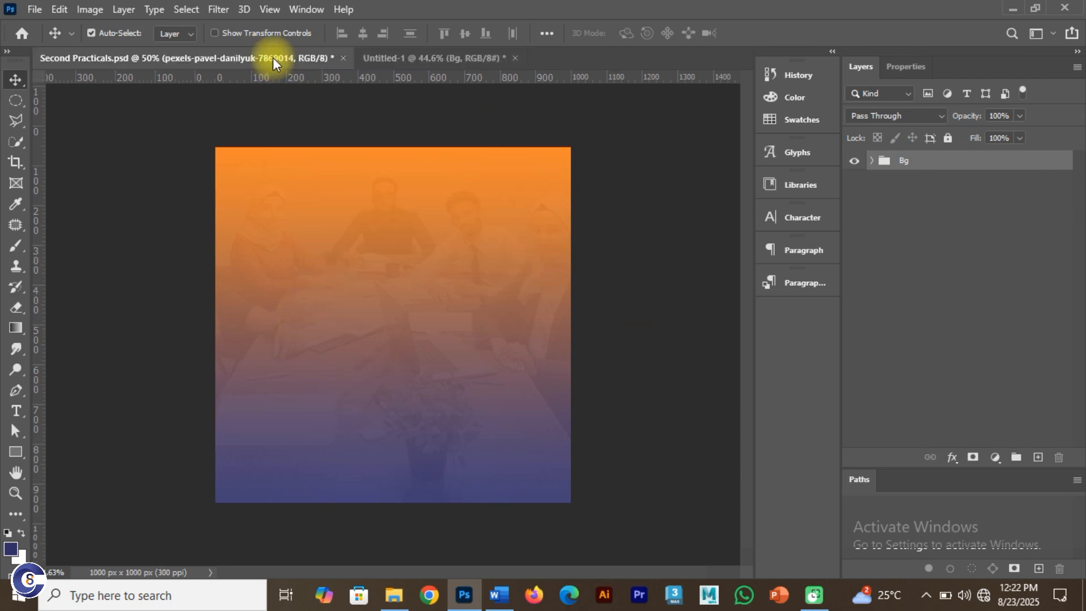
left_click(872, 279)
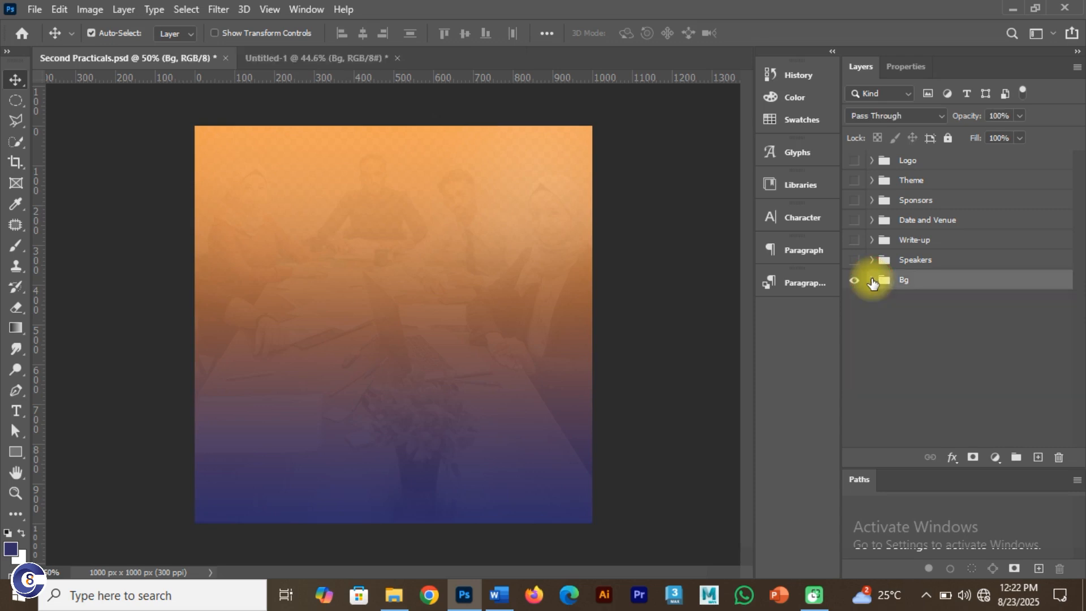
Show the Speakers group in Second Practicals.psd for reference and return to Untitled-1
left_click(854, 260)
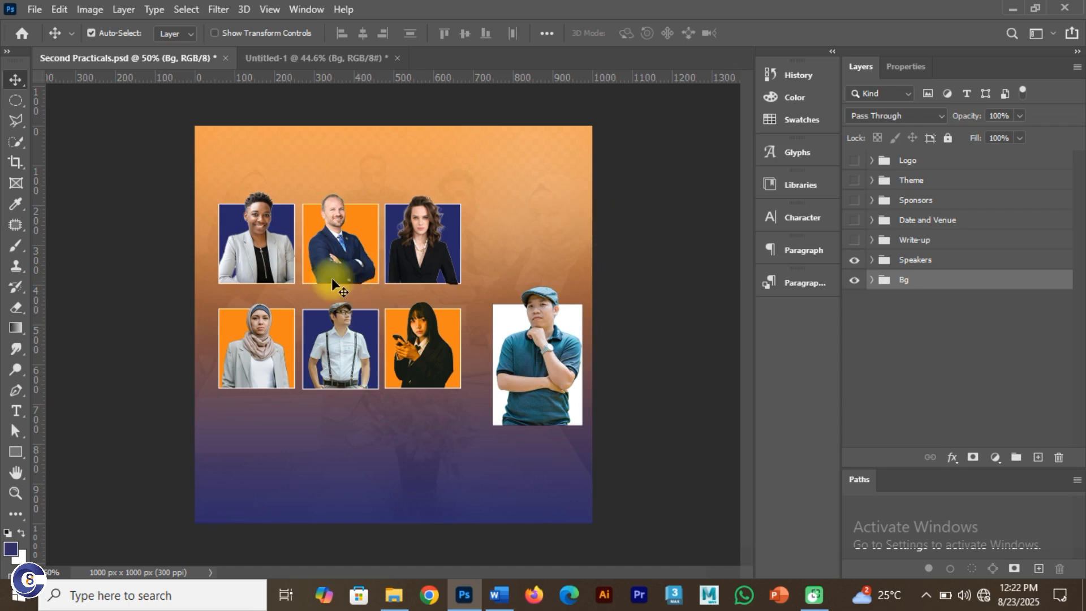
left_click(283, 59)
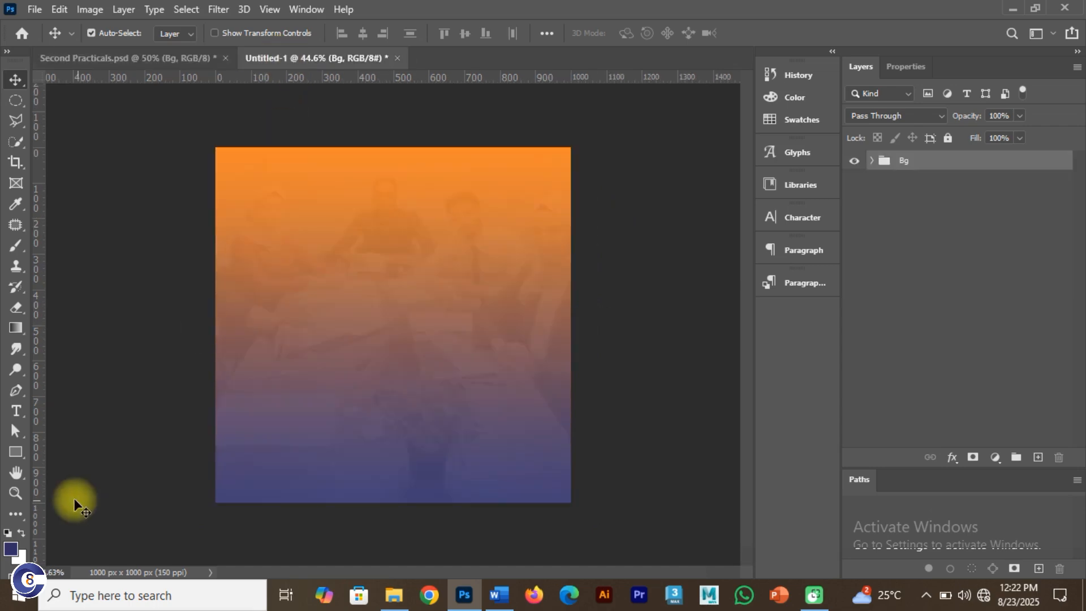
Draw a rectangle about 225 x 260 px near the left side of the canvas and fill it white
left_click(15, 451)
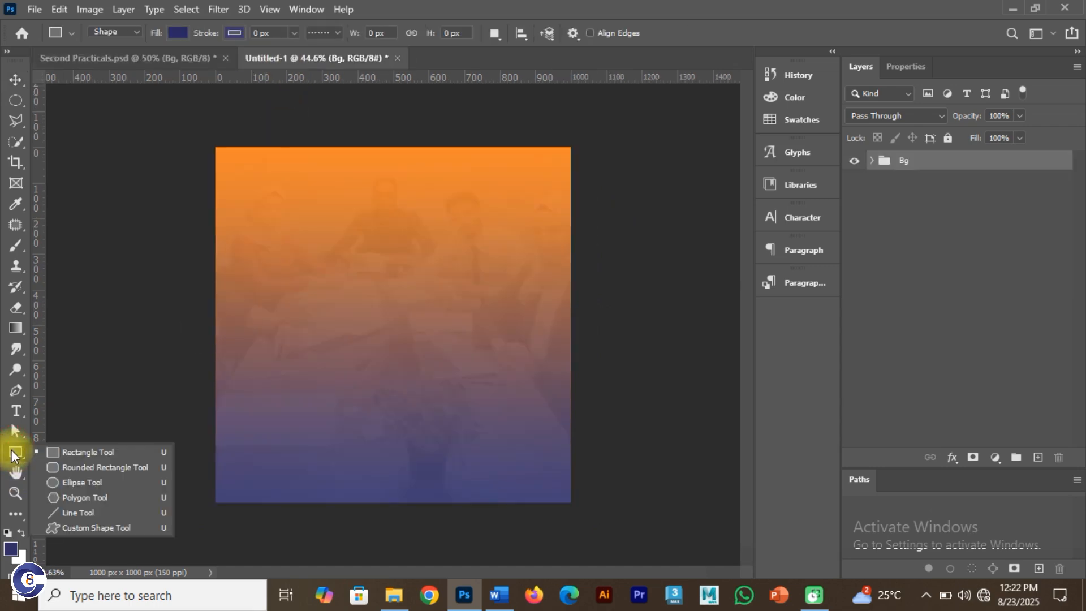
left_click(82, 452)
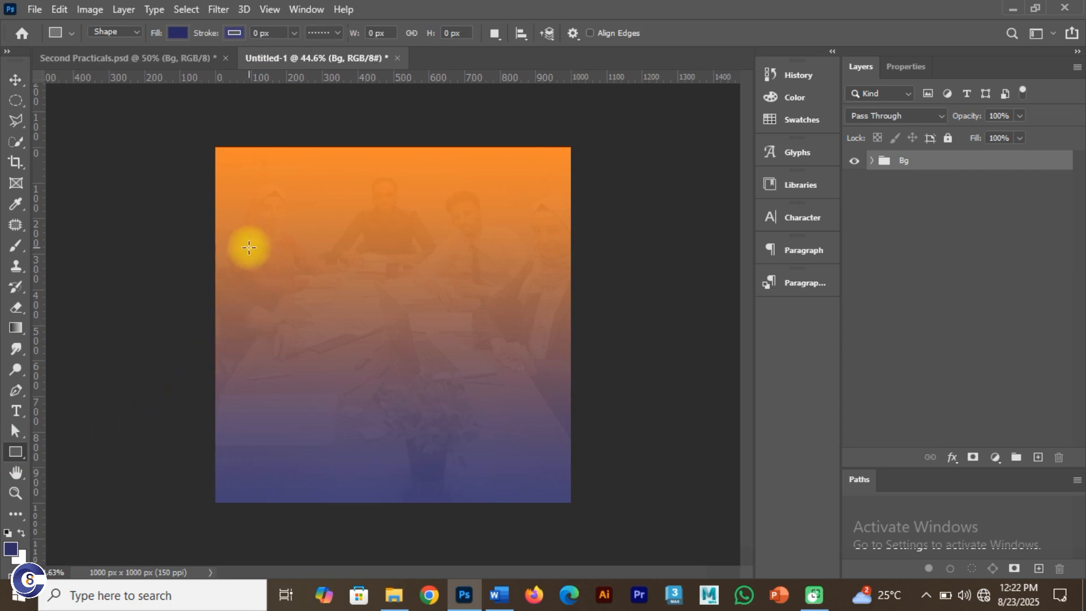
scroll(293, 269, "up", 3)
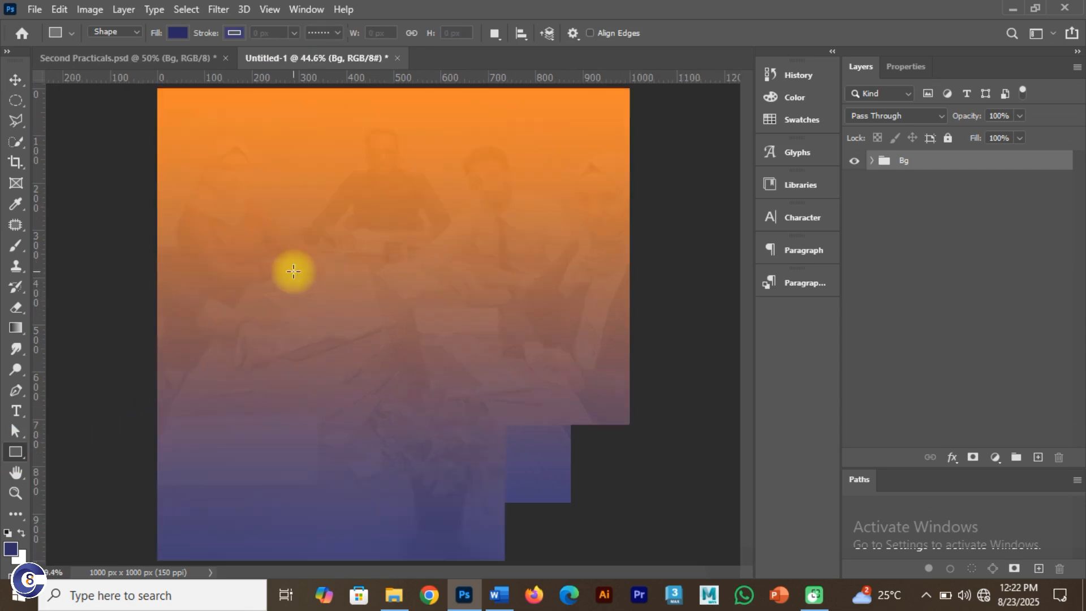
left_click_drag(184, 220, 290, 341)
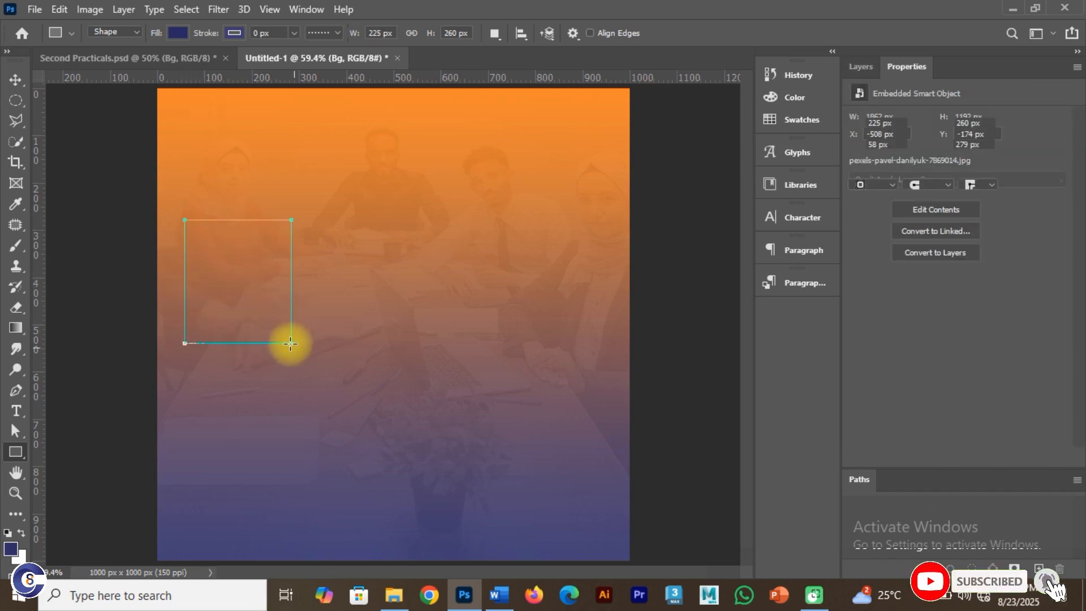
left_click(181, 32)
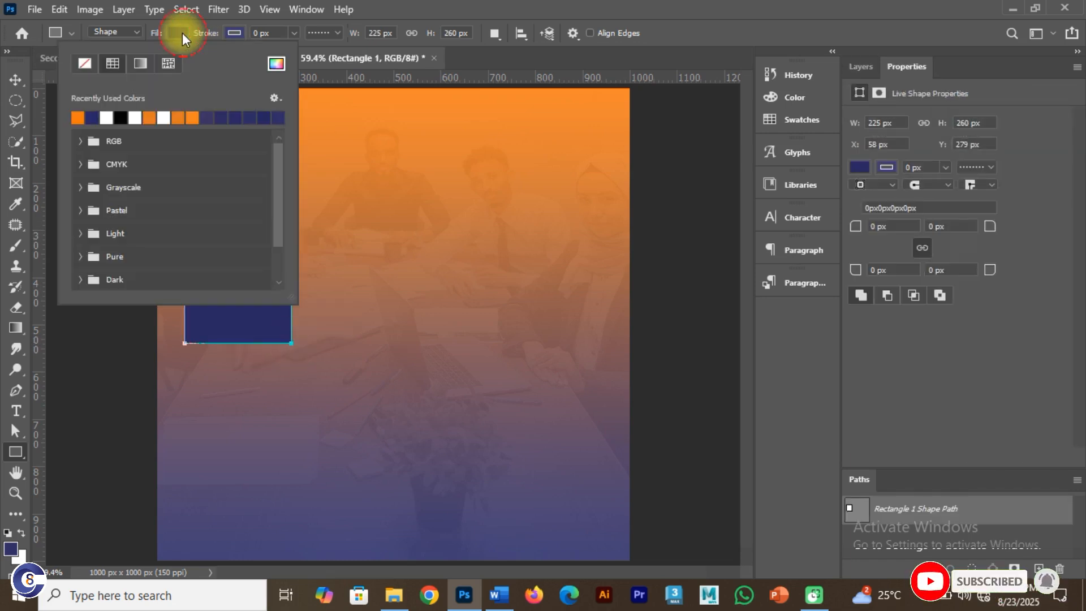
left_click(135, 118)
Duplicate the white rectangle twice to its right to make a row of three
left_click(16, 78)
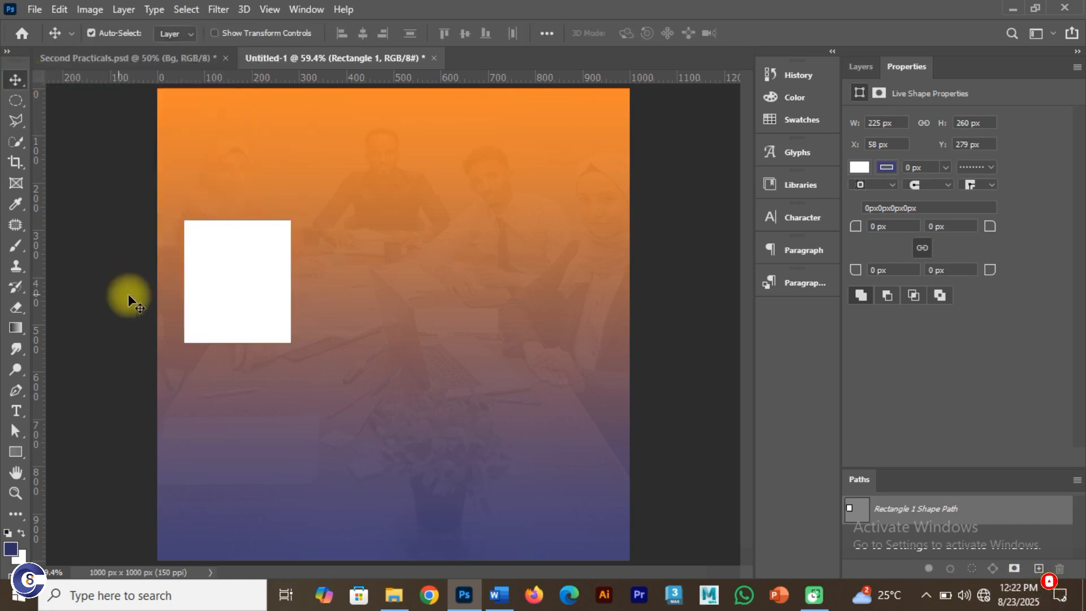
left_click_drag(212, 289, 464, 282)
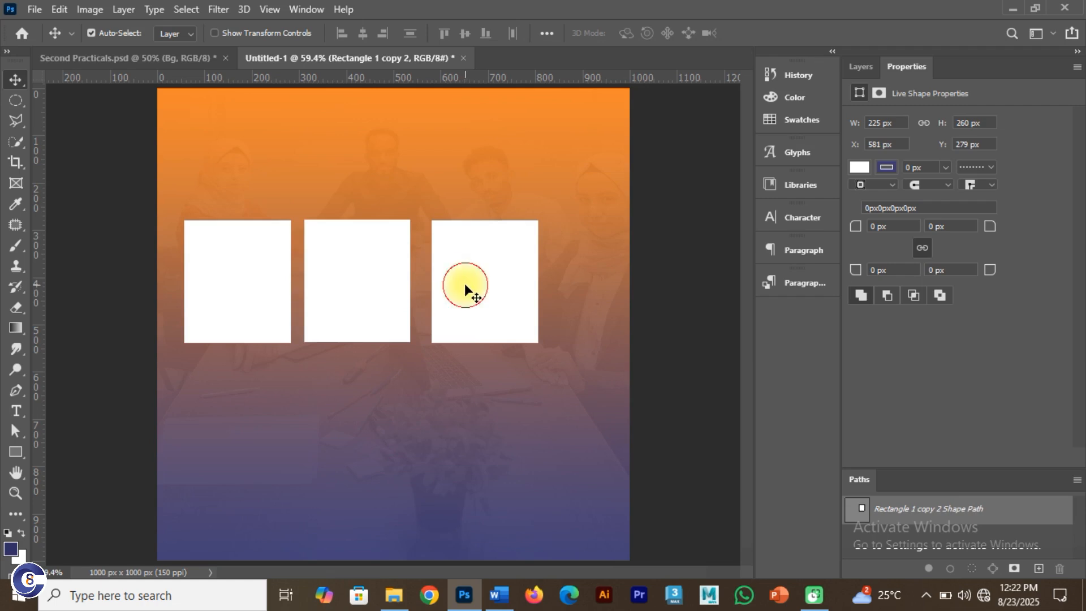
Align the vertical centers of the three white rectangles and distribute the horizontal spacing between them evenly
left_click(341, 288, "shift")
left_click(249, 296, "shift")
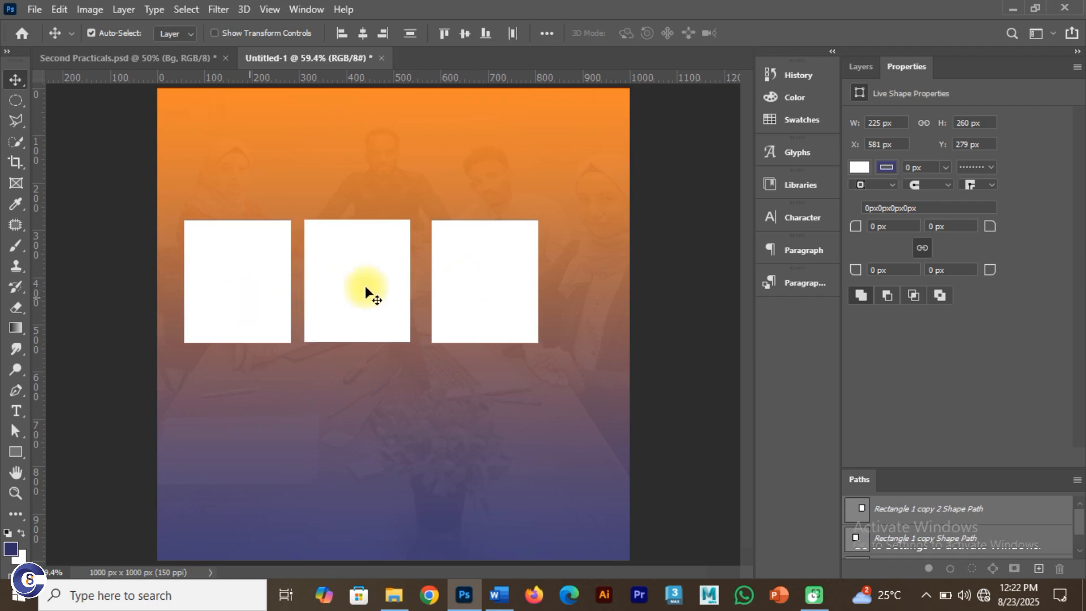
left_click(666, 205)
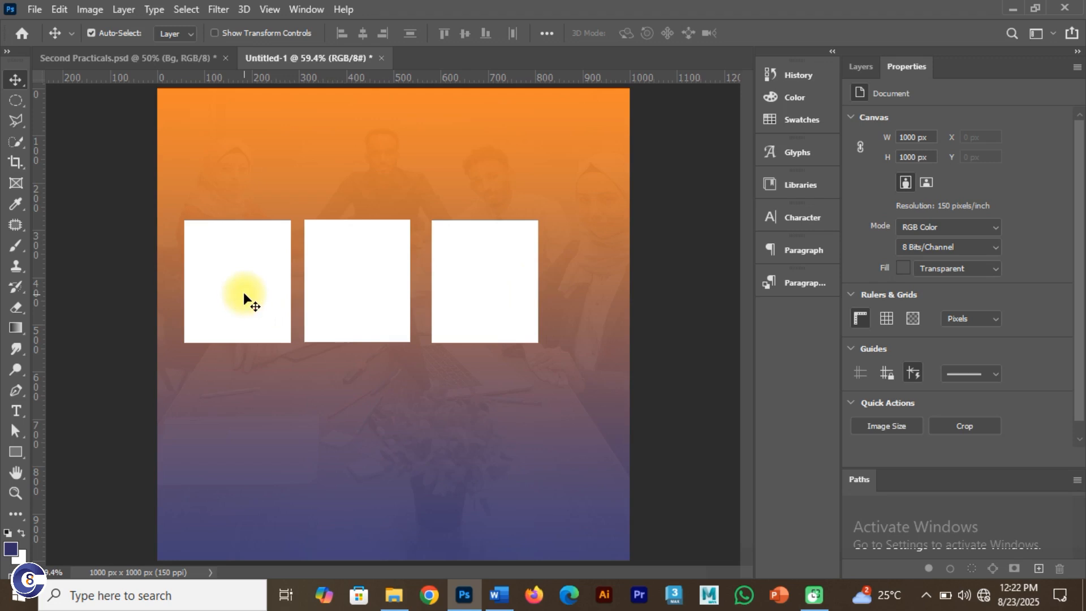
left_click(243, 292)
left_click(358, 294, "shift")
left_click(487, 244, "shift")
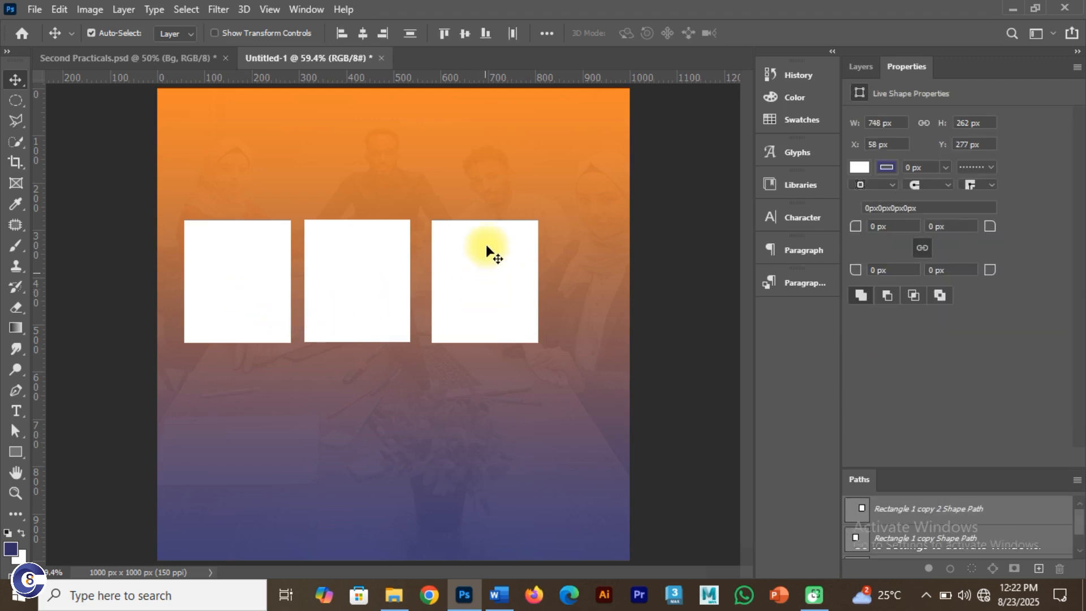
left_click(462, 33)
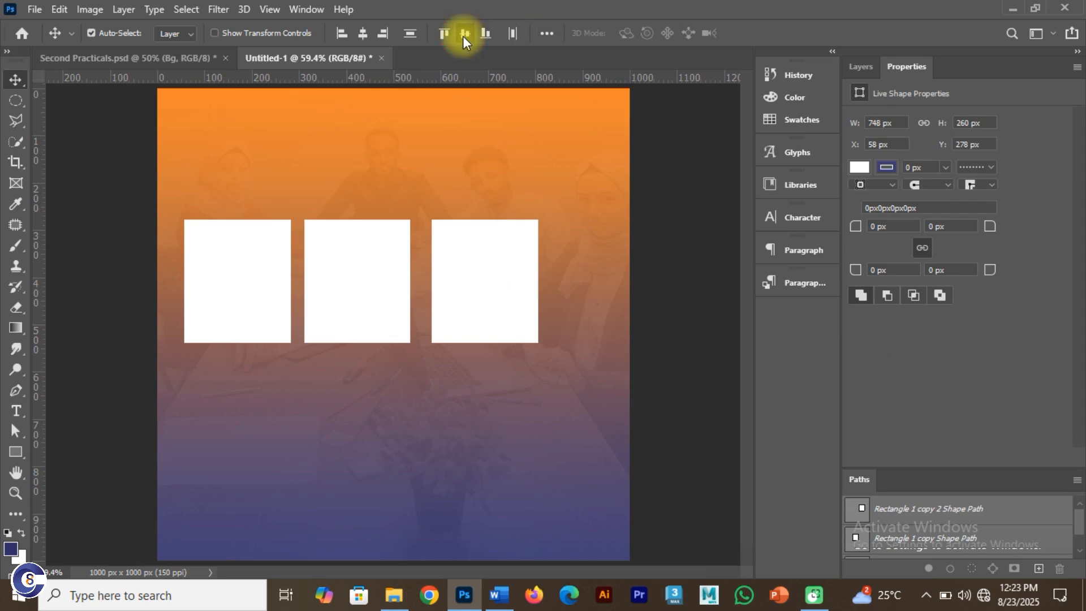
left_click(544, 34)
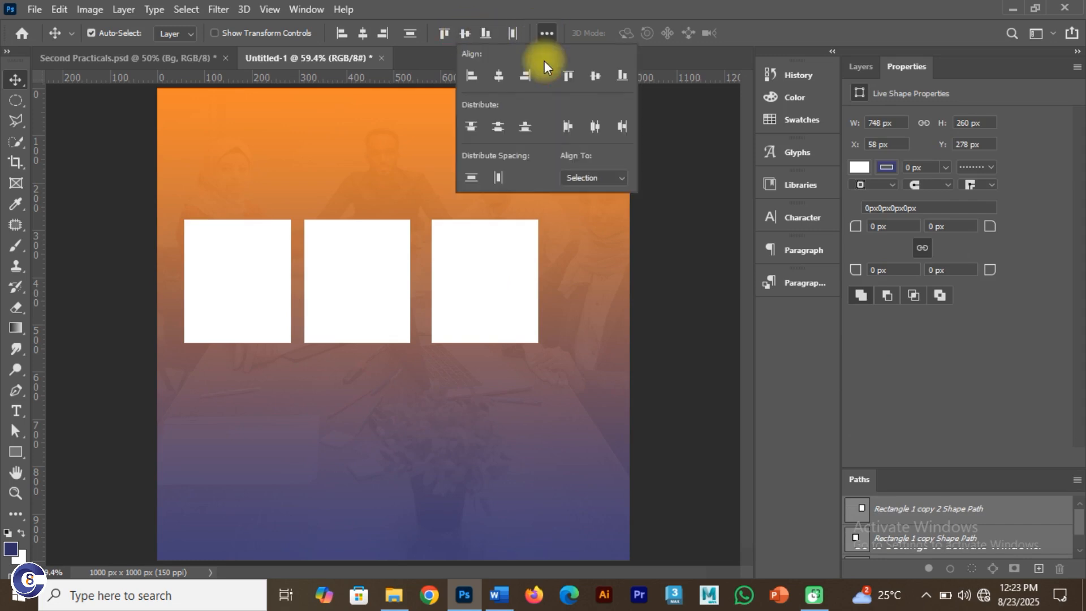
left_click(496, 179)
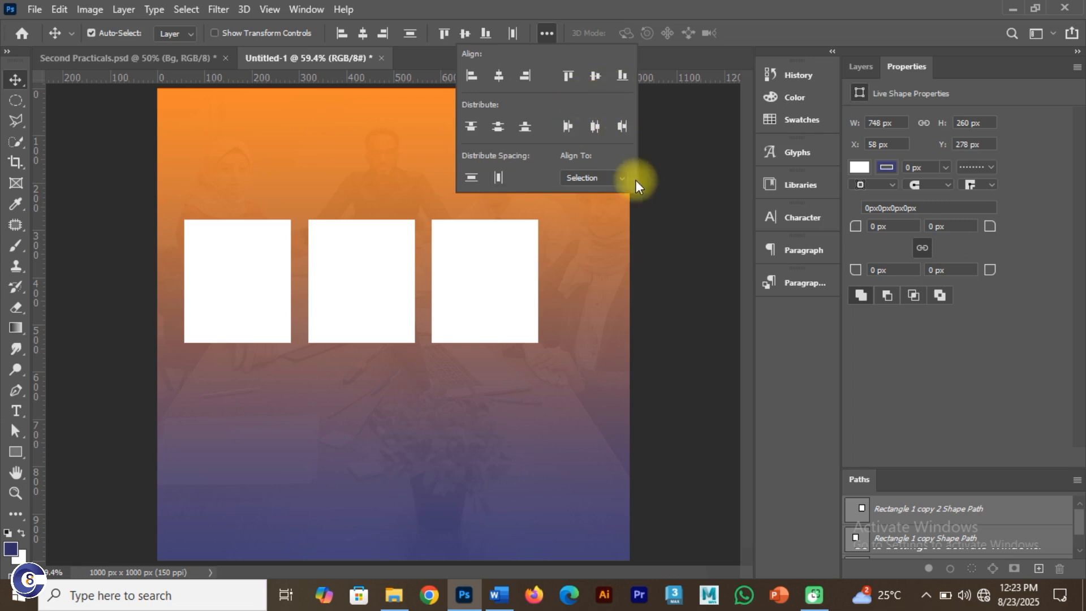
left_click(499, 275)
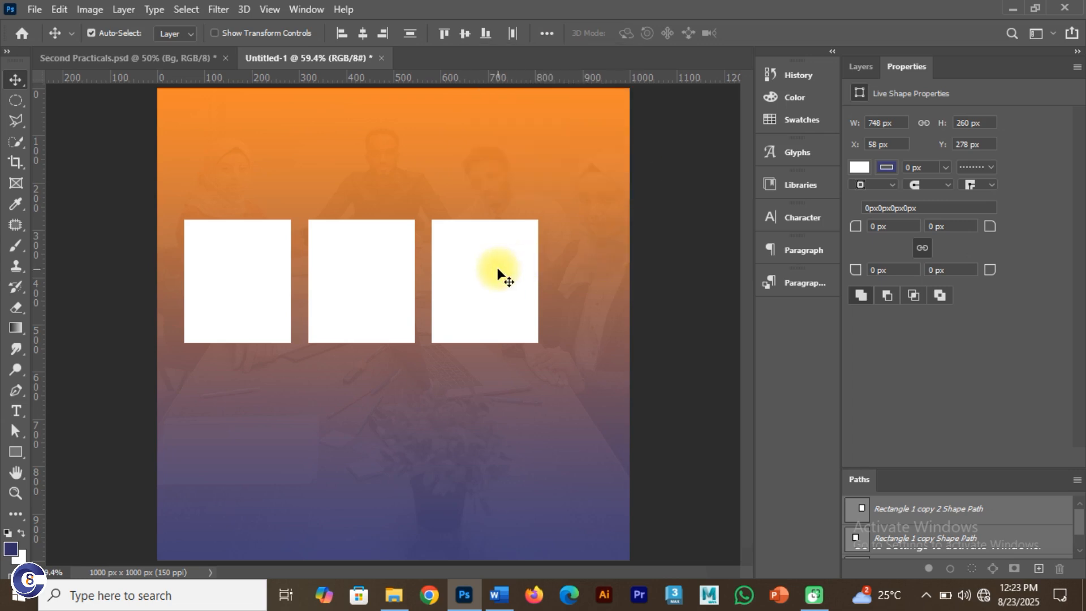
left_click(391, 271, "shift")
left_click(237, 277, "shift")
key("ctrl+t")
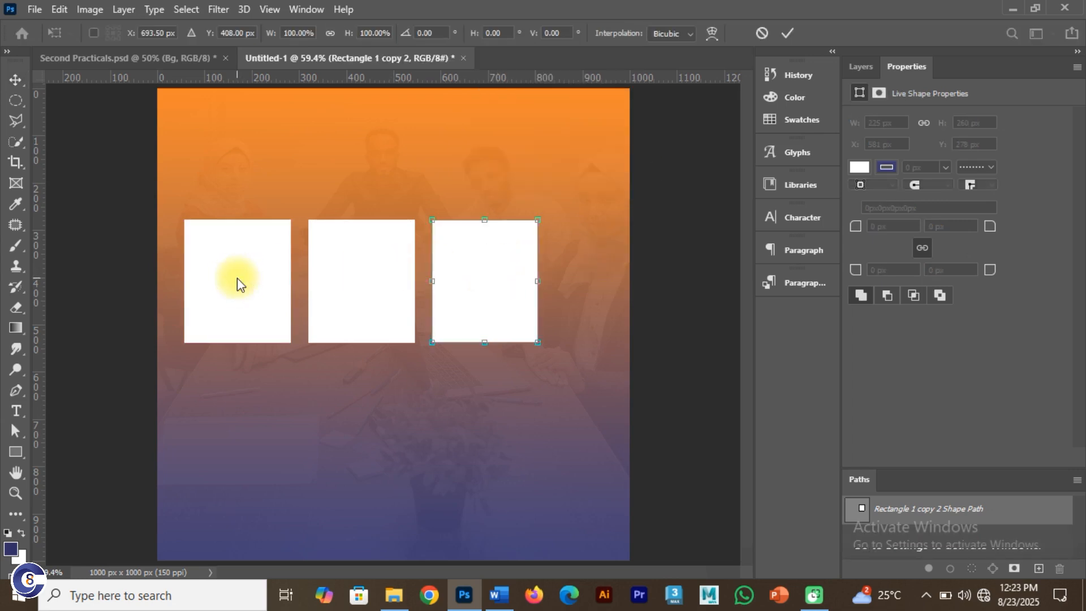
left_click(786, 33)
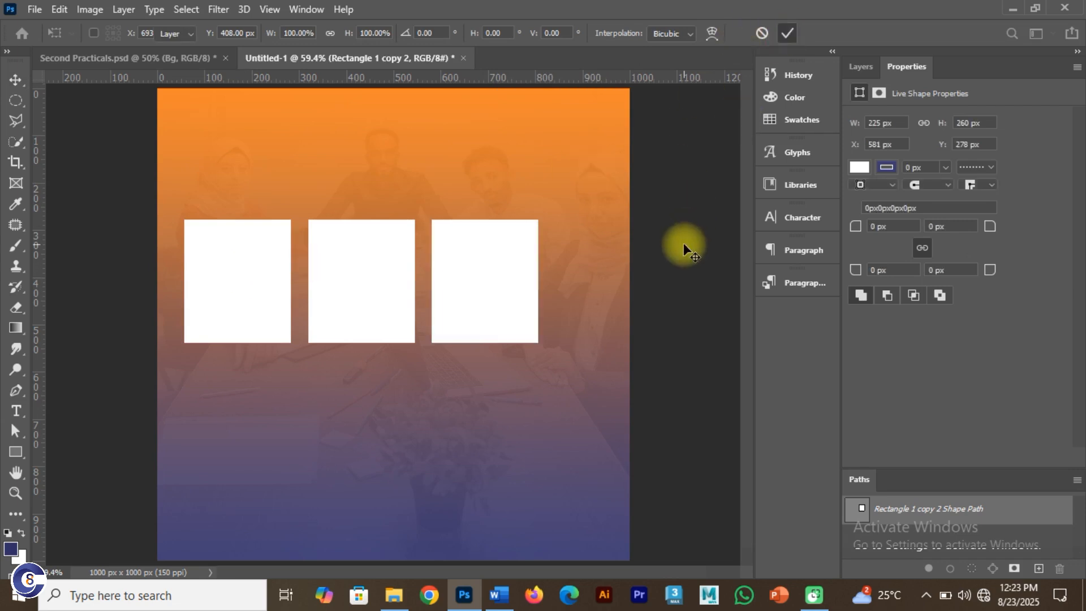
Scale the row of three white rectangles down to about 621 x 215 px overall and position it about X 62, Y 315 px
left_click(361, 276, "shift")
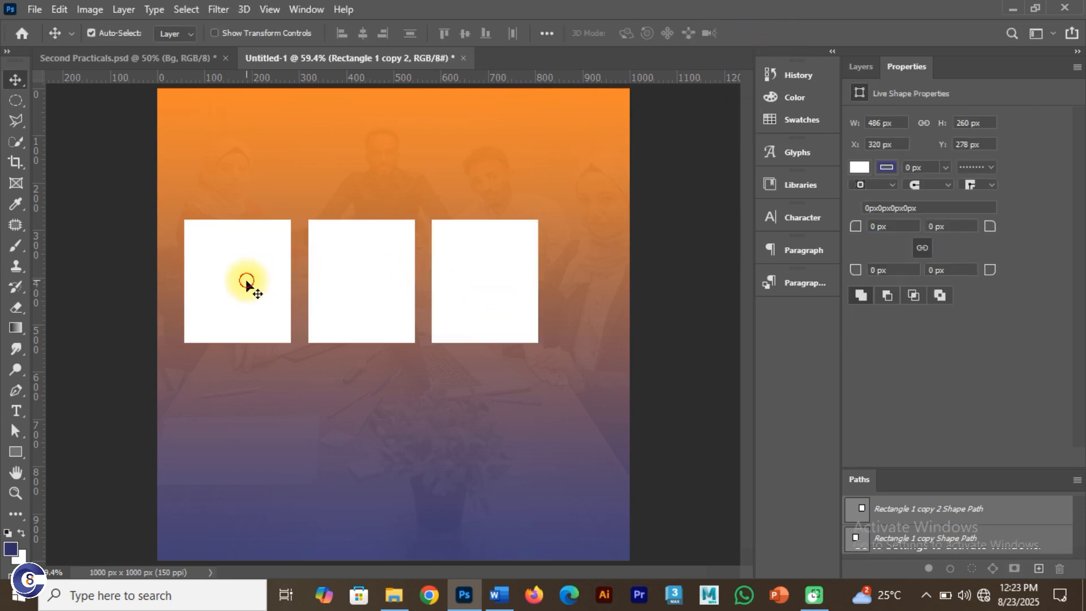
left_click(247, 282, "shift")
key("ctrl+t")
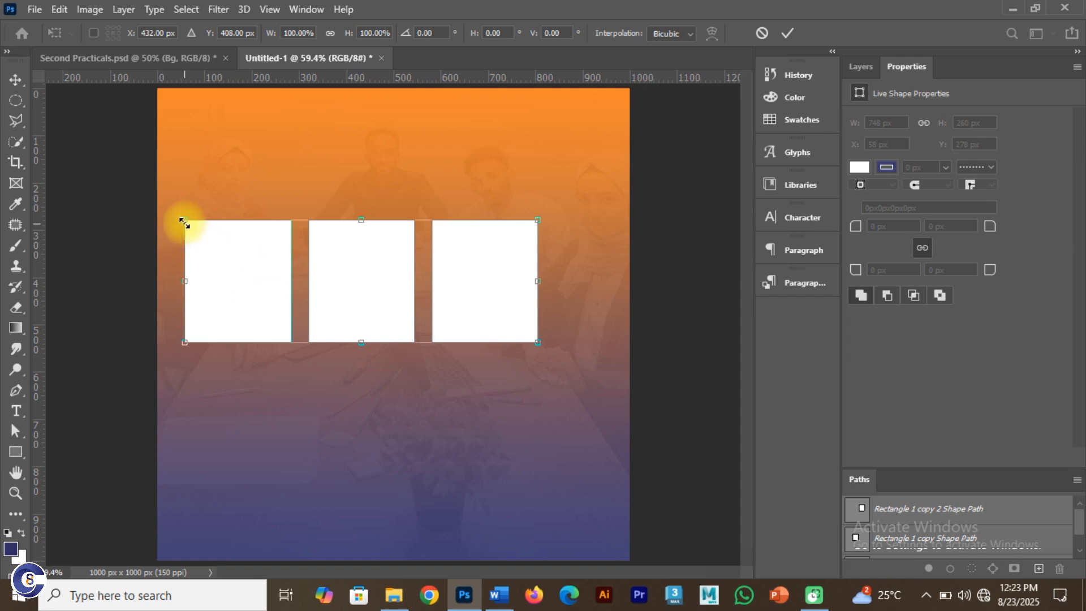
left_click_drag(184, 220, 195, 234)
left_click_drag(355, 288, 327, 284)
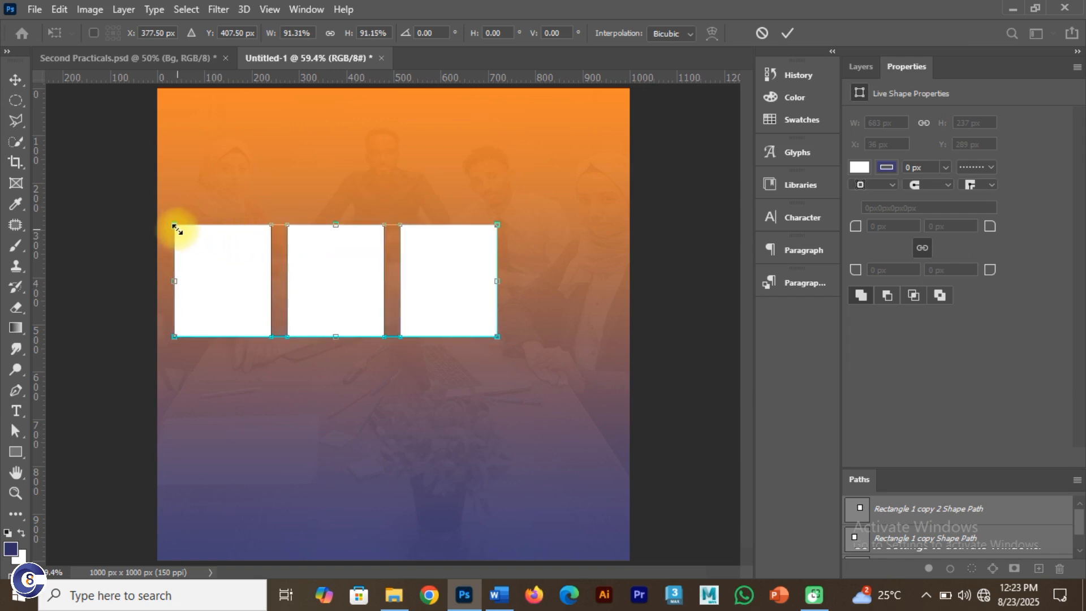
left_click_drag(177, 228, 184, 228)
left_click_drag(319, 279, 321, 281)
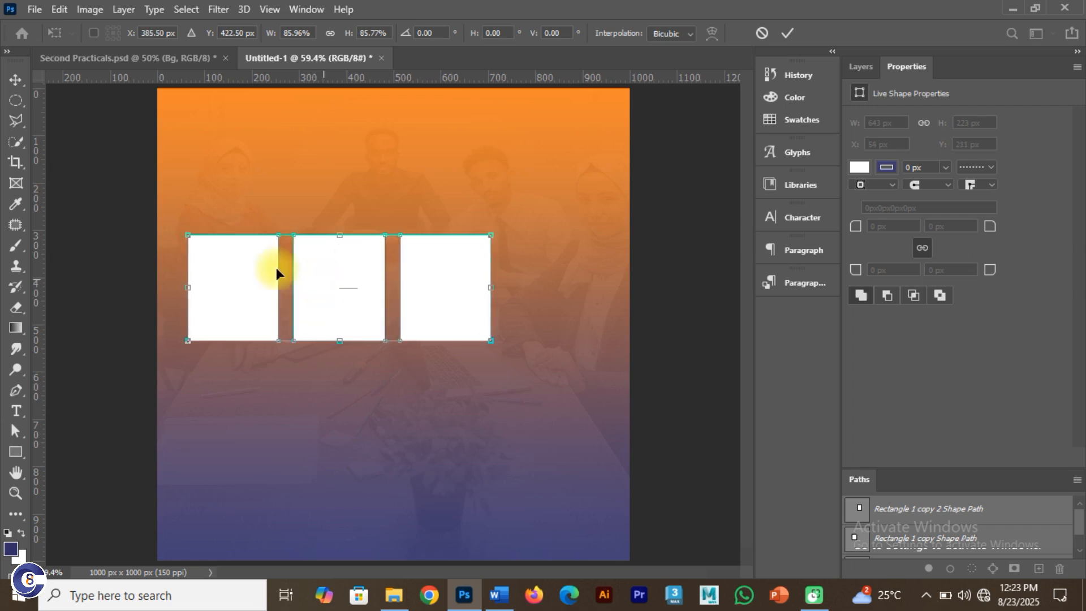
left_click_drag(188, 236, 218, 277)
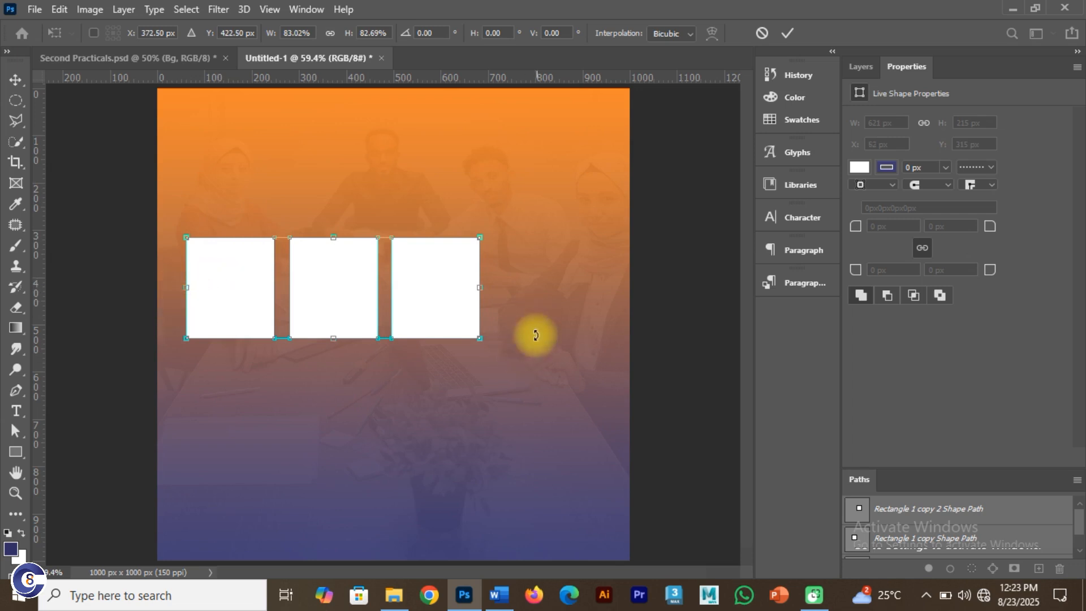
left_click(788, 33)
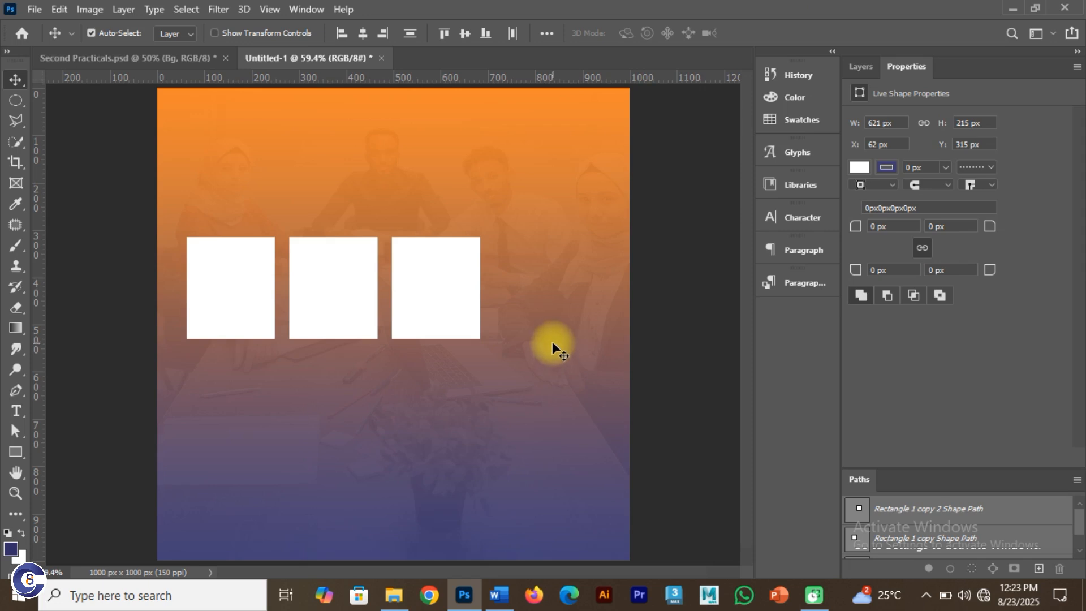
Duplicate the row of three white rectangles directly below the original to form a second row, and clear the selection
left_click(861, 67)
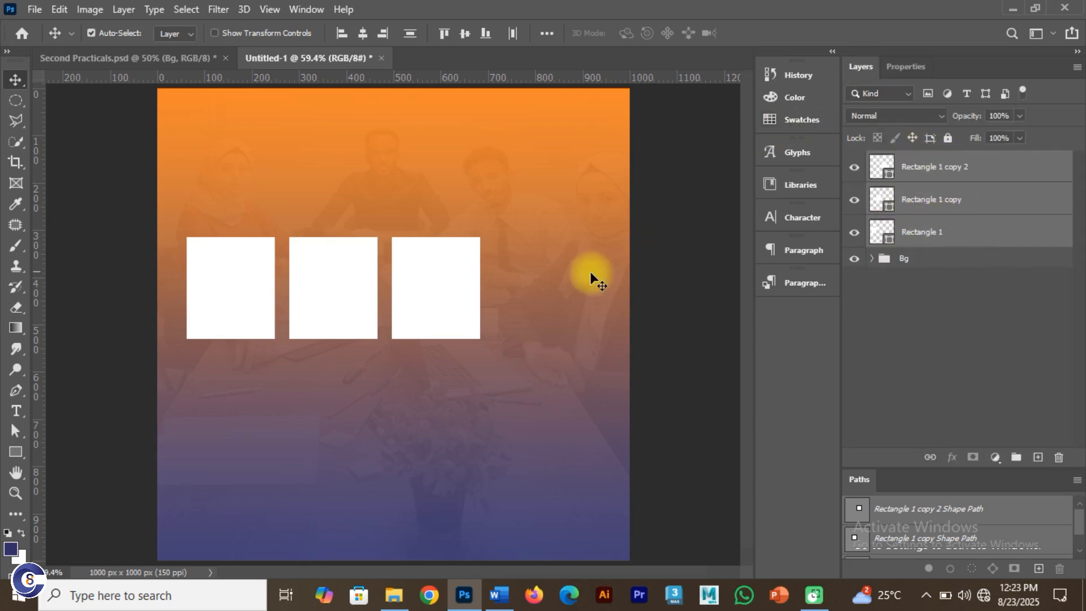
left_click(553, 308)
left_click(447, 299)
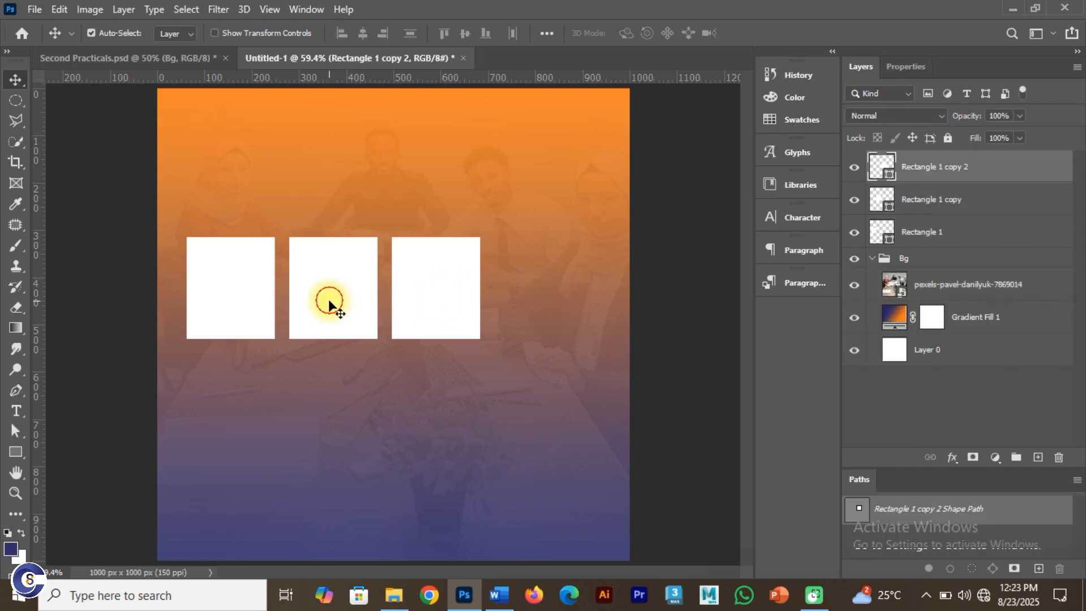
left_click(319, 302, "shift")
left_click(280, 291, "shift")
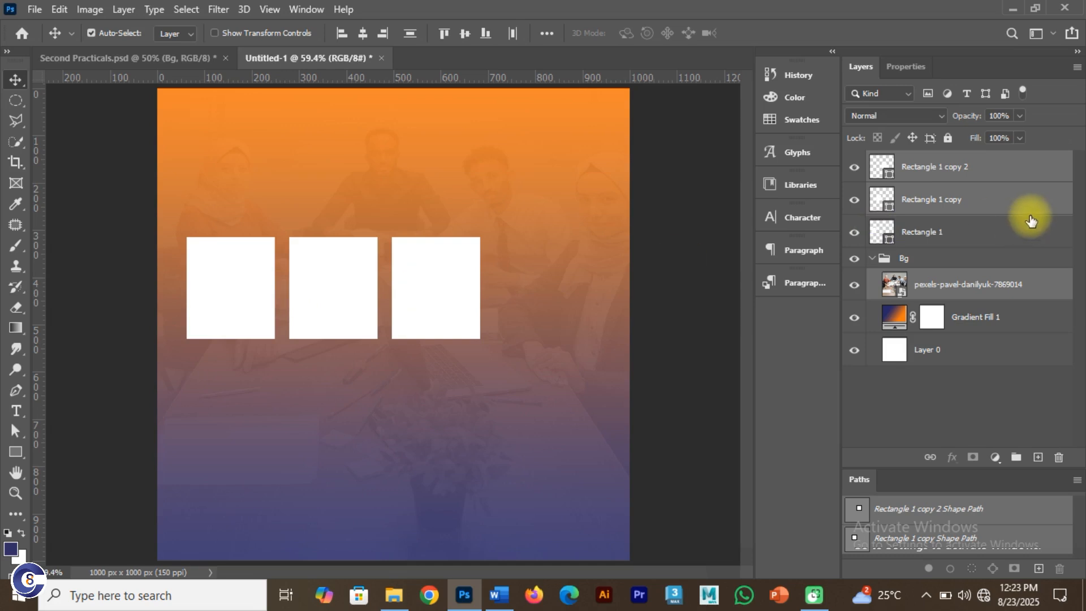
left_click(973, 227)
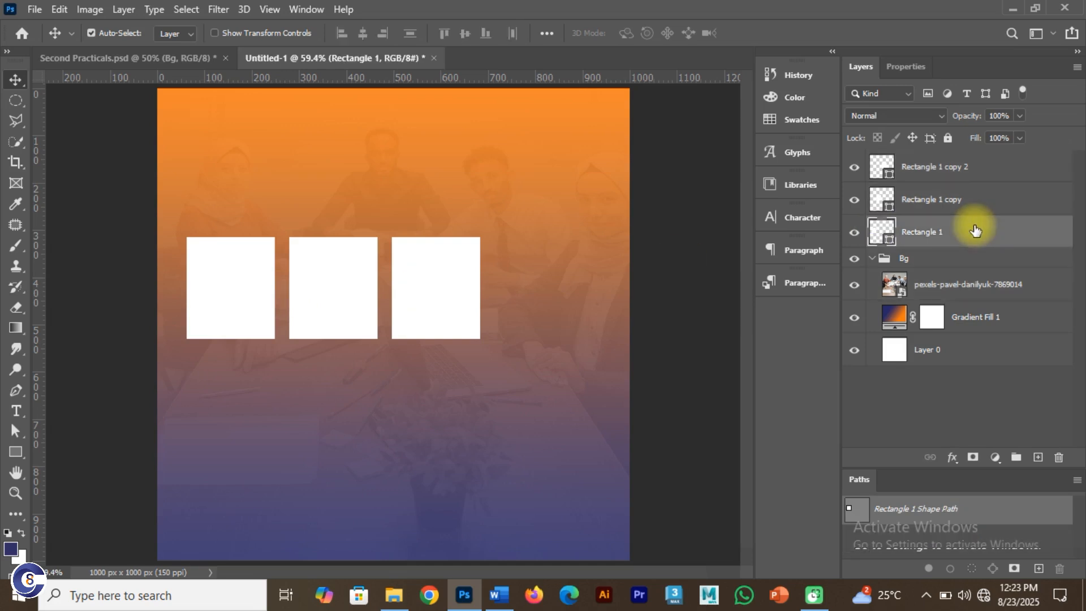
left_click(970, 165, "shift")
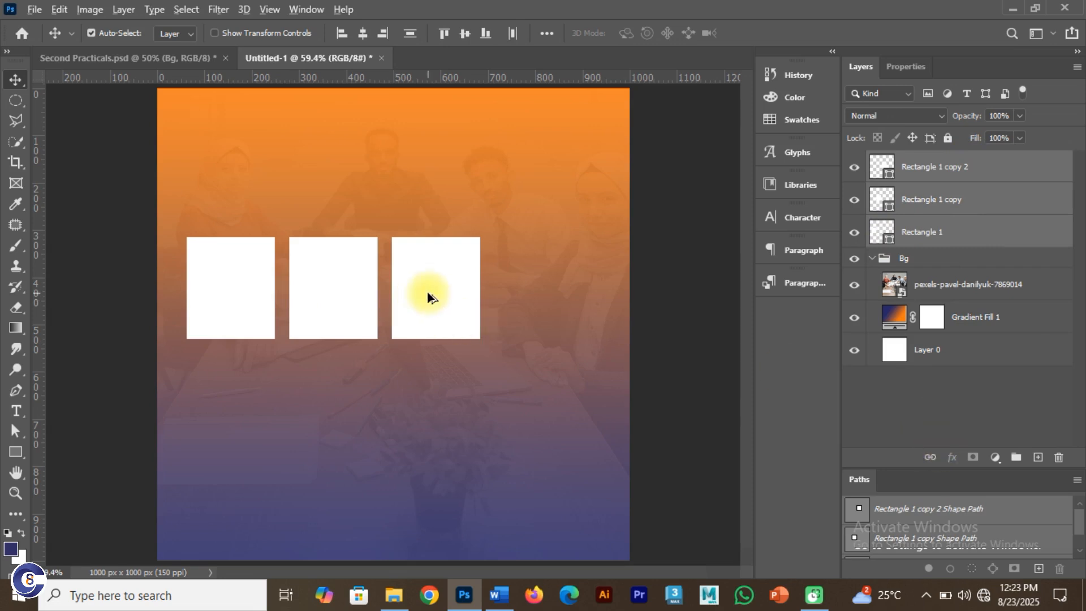
left_click_drag(428, 294, 428, 418)
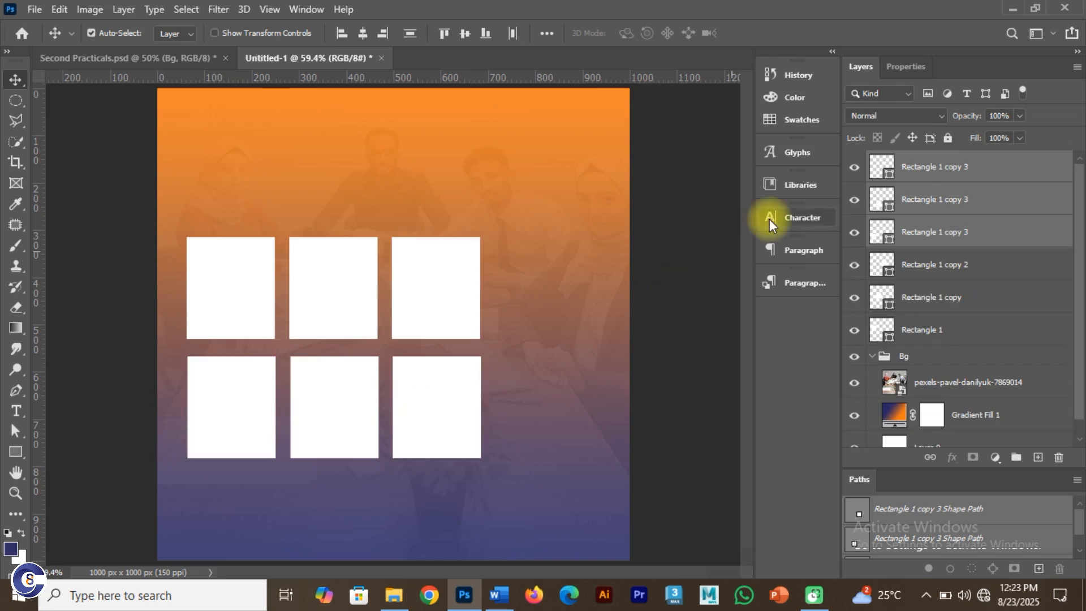
left_click(698, 236)
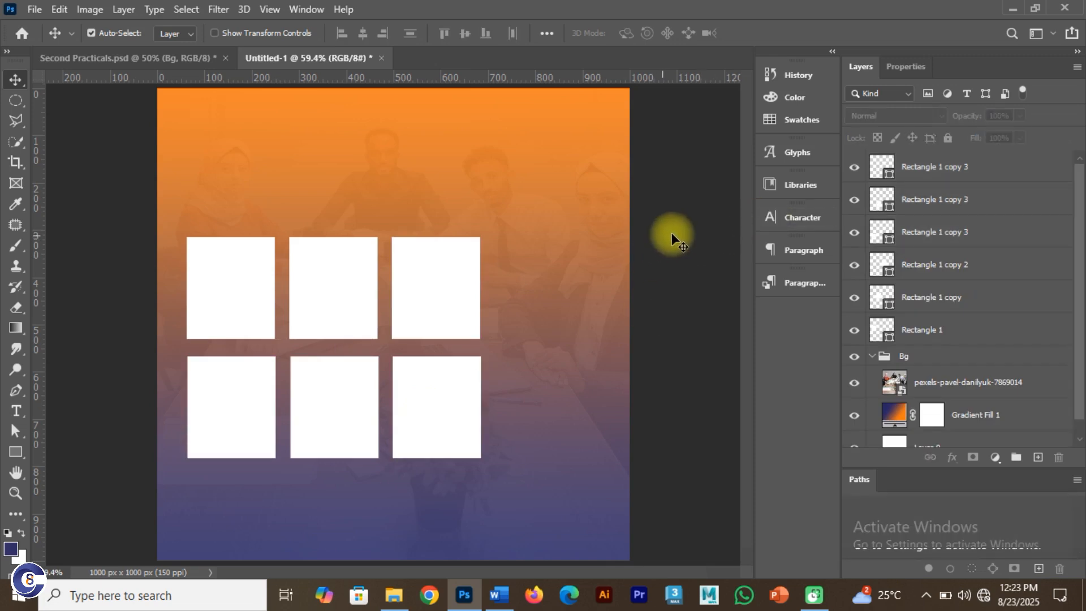
Group the six white rectangle layers and name the group Shapes
left_click(953, 332)
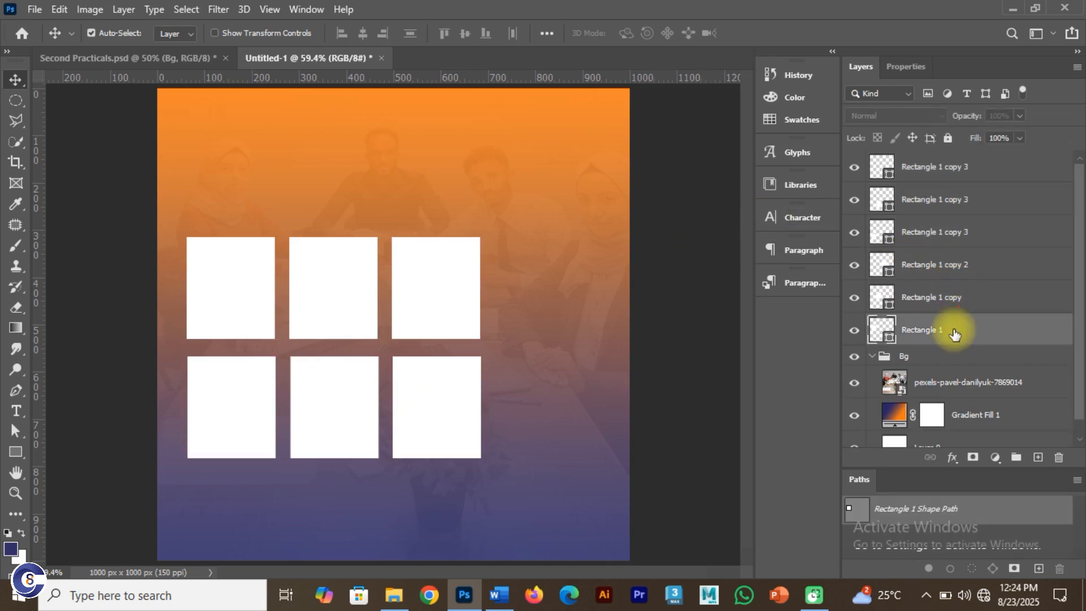
left_click(957, 165, "shift")
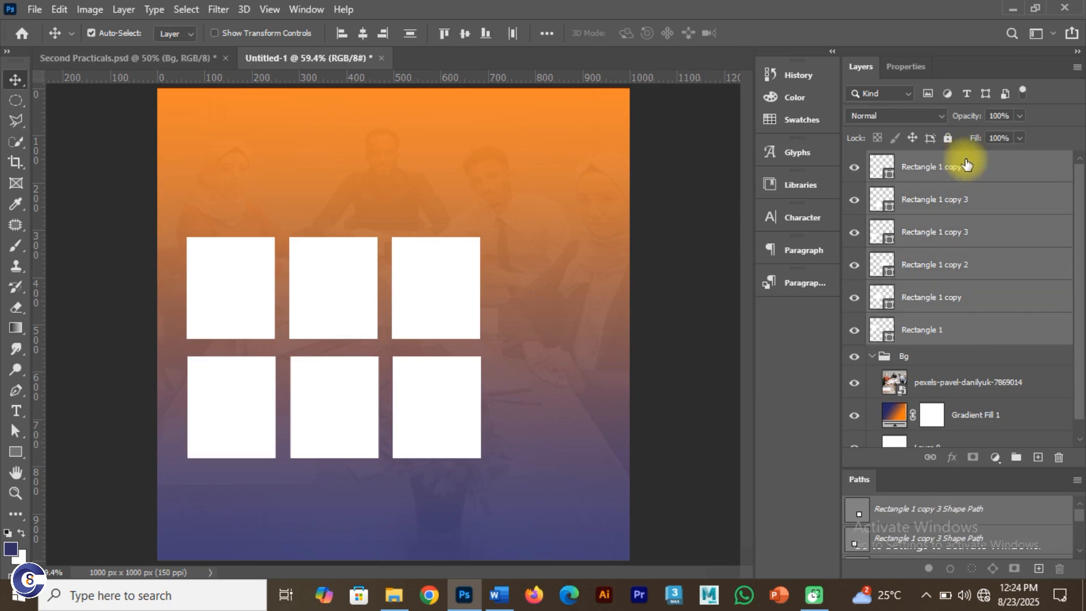
key("ctrl+g")
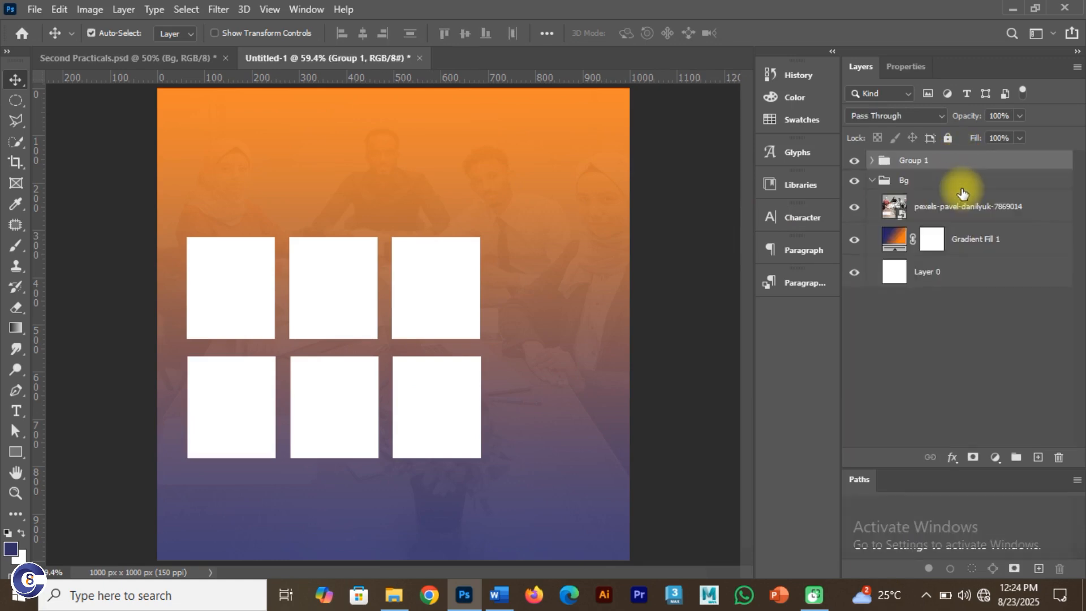
double_click(914, 161)
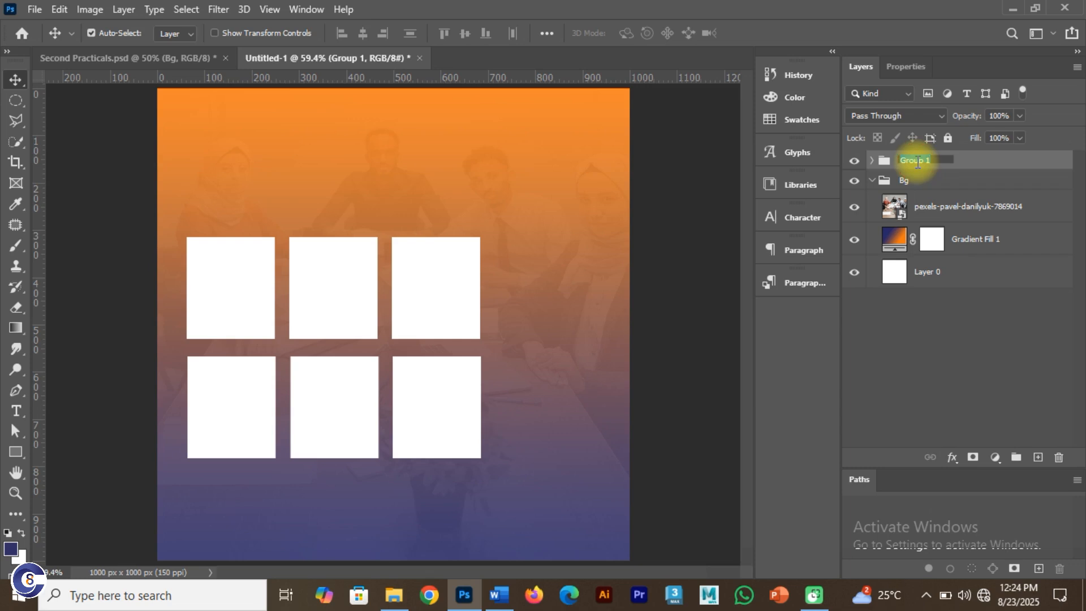
type("Shapes")
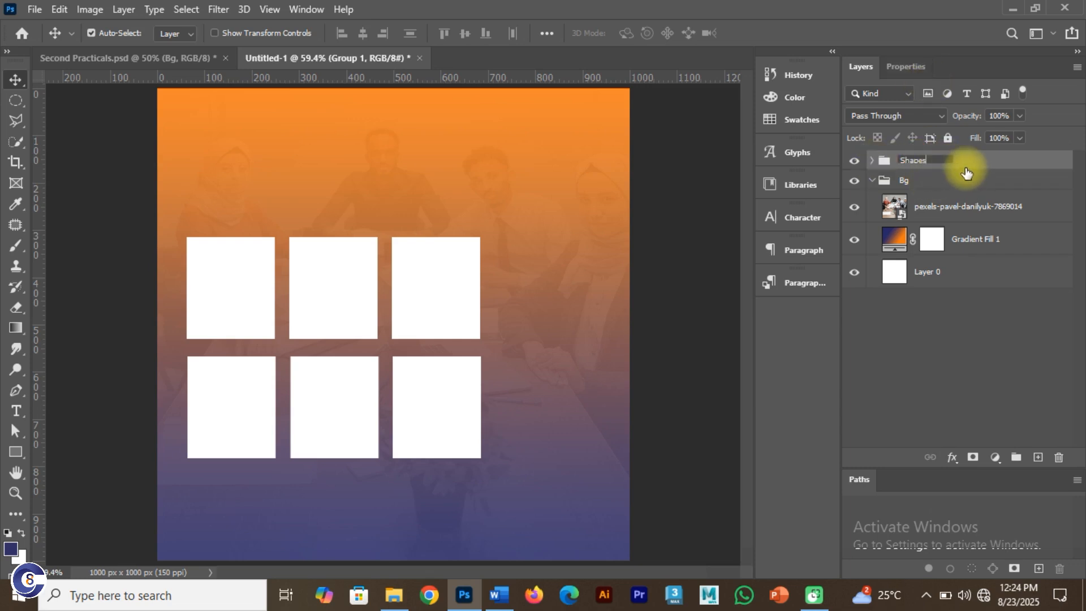
key("Return")
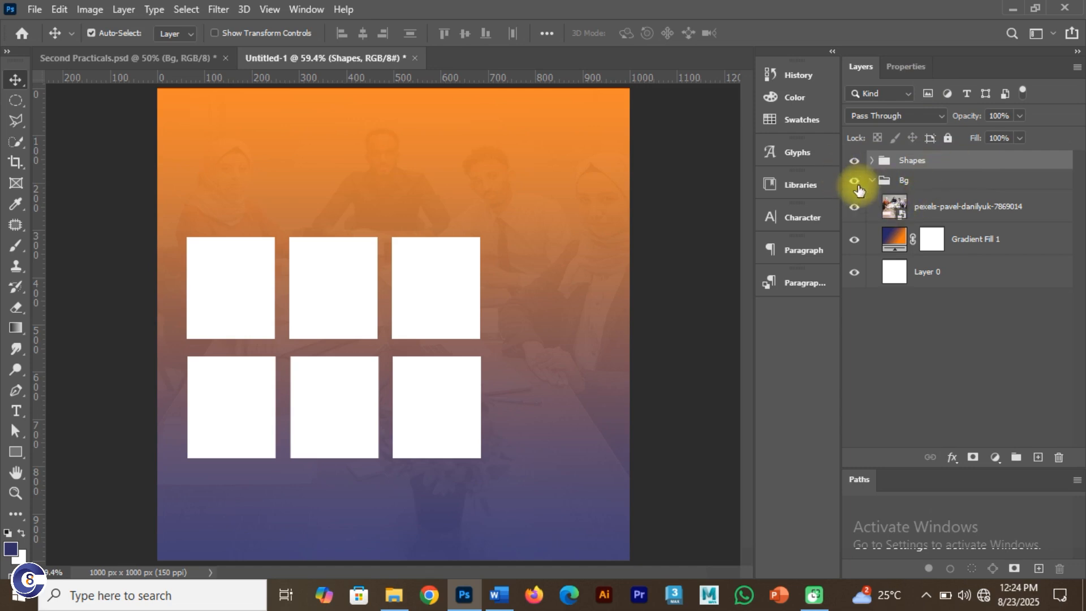
Expand the Shapes group and collapse the Bg group
left_click(882, 180)
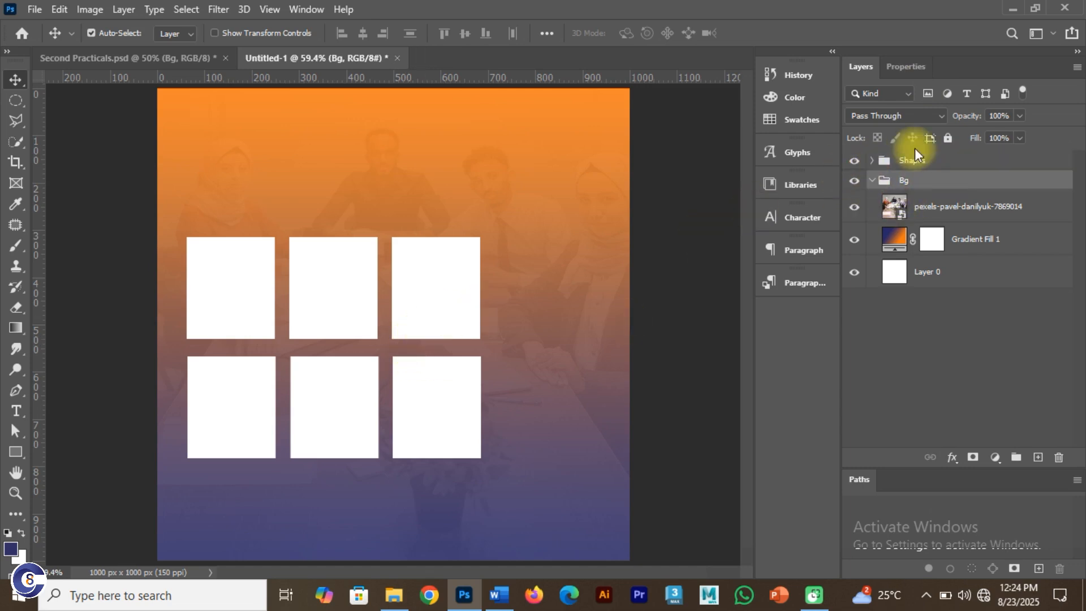
left_click(871, 160)
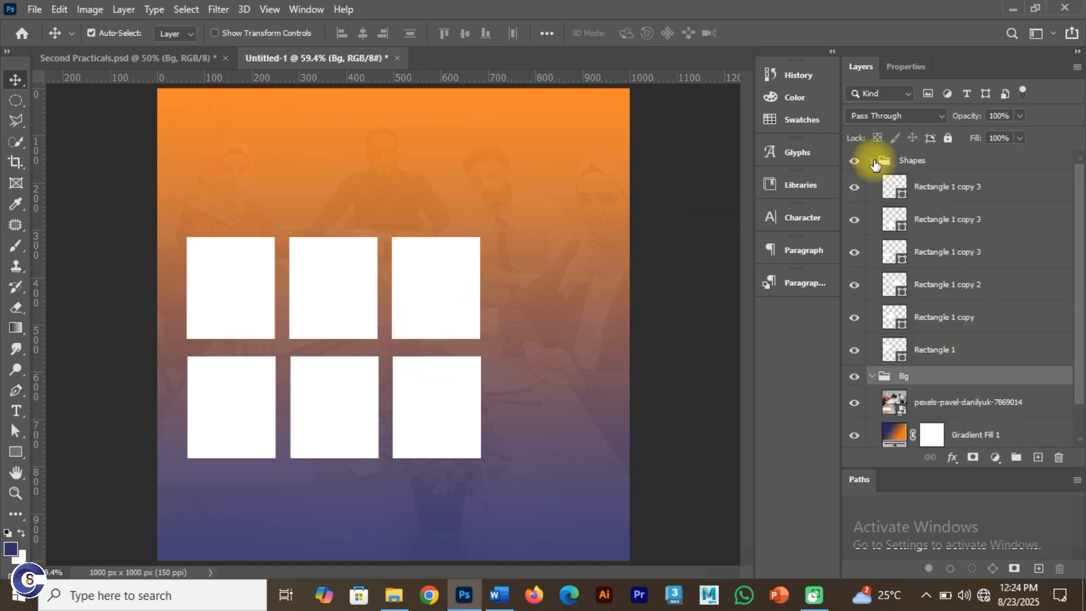
left_click(871, 376)
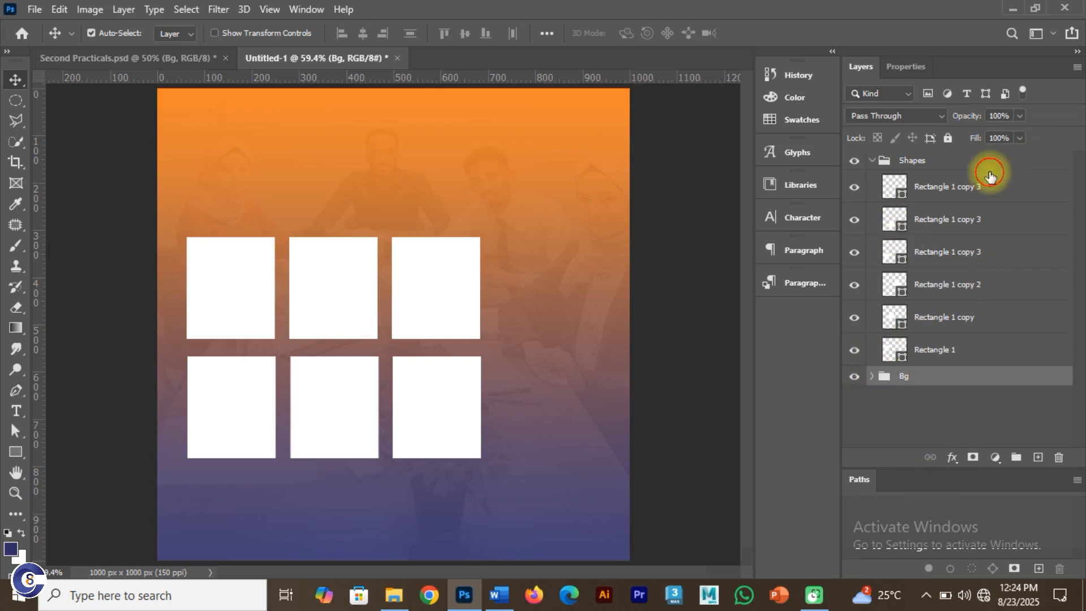
Select all six rectangle layers in the Shapes group and move them together about 70 px up and slightly left
left_click(954, 186)
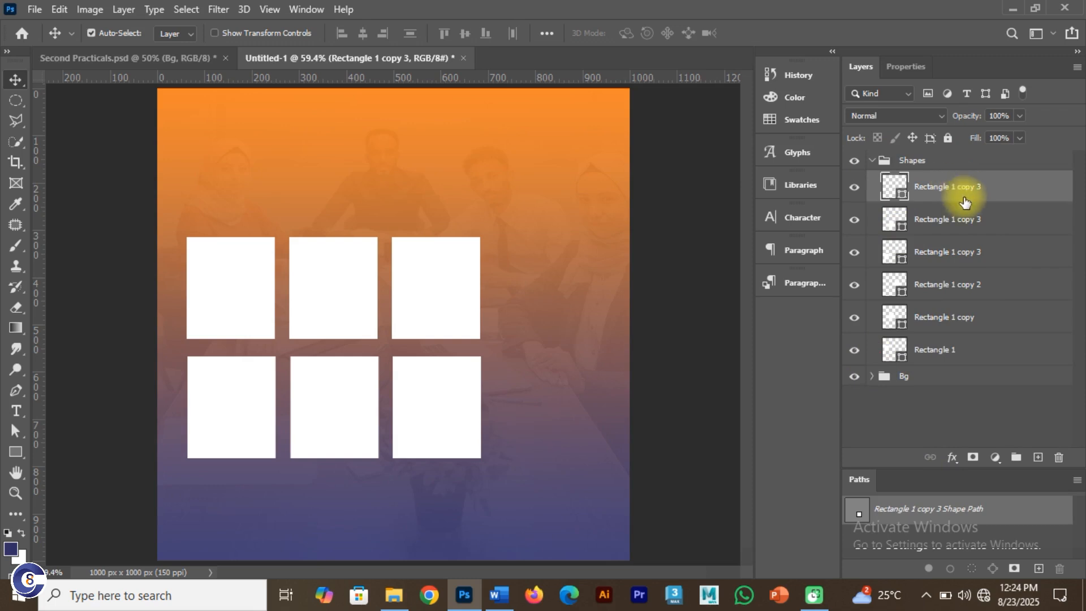
left_click(962, 219, "ctrl")
left_click(967, 253, "ctrl")
left_click(970, 267, "ctrl")
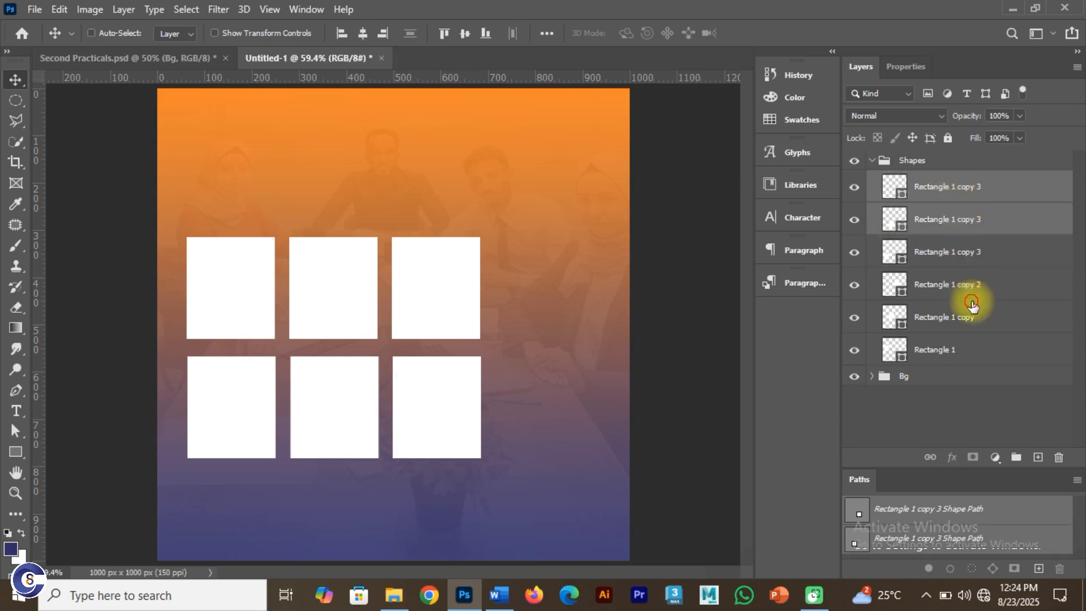
left_click(971, 296, "ctrl")
left_click(977, 342, "ctrl")
left_click(973, 186)
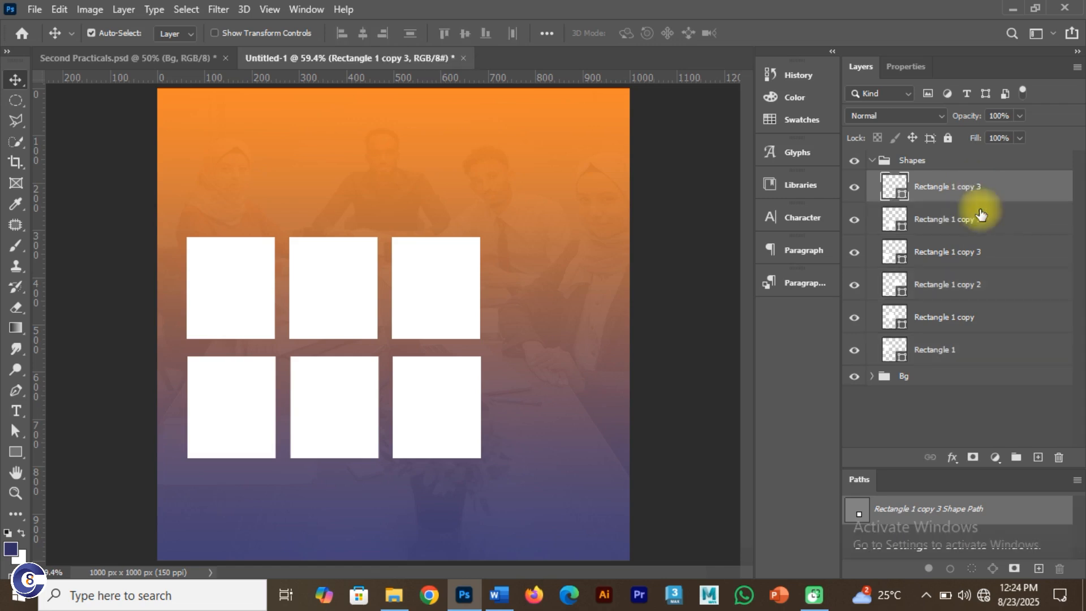
left_click(969, 347, "shift")
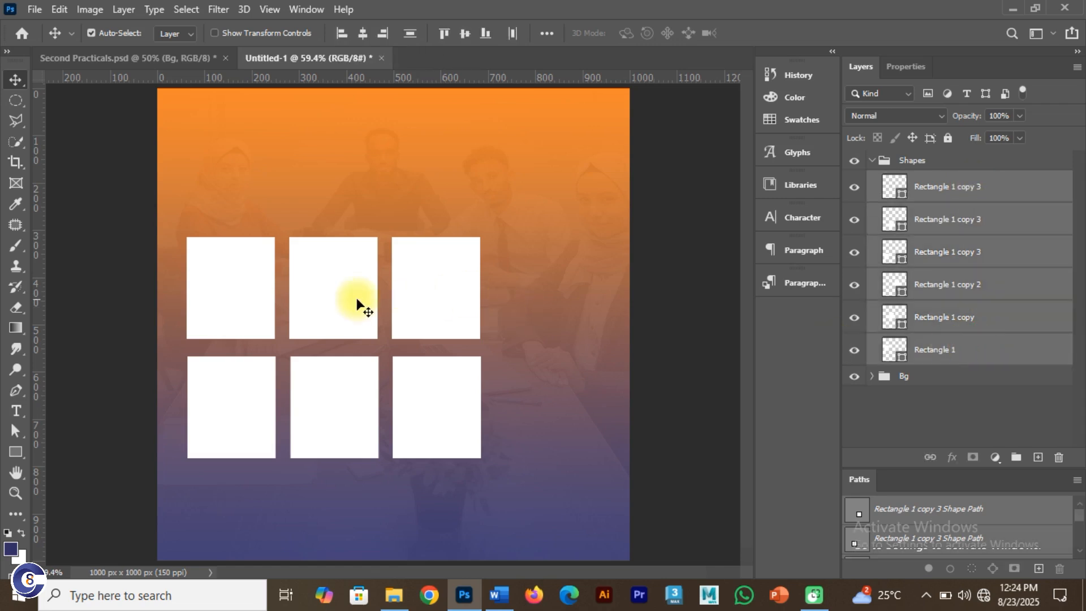
left_click_drag(346, 308, 339, 272)
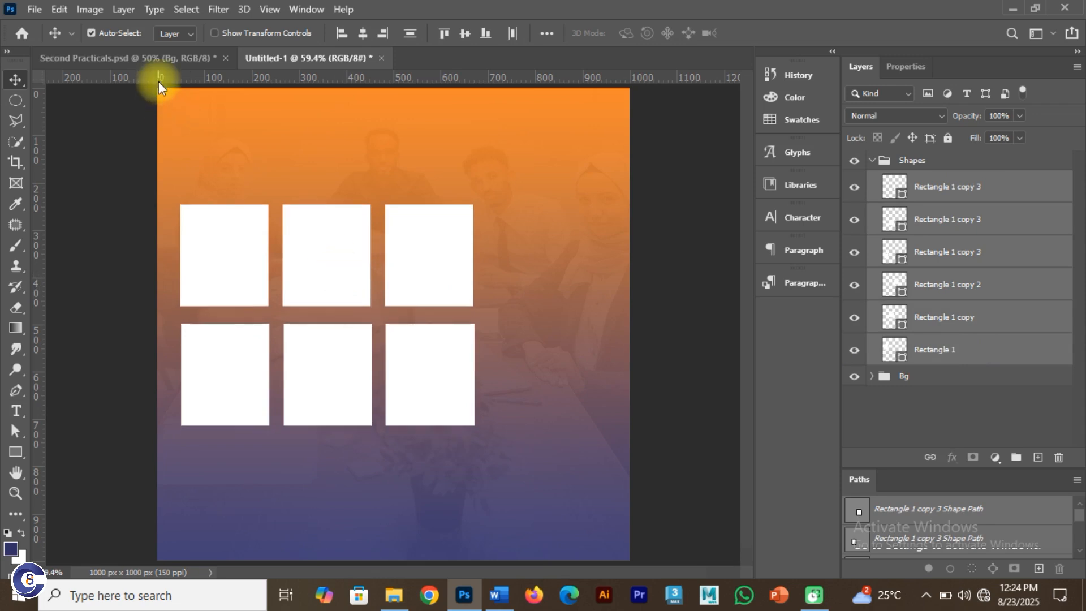
left_click(156, 57)
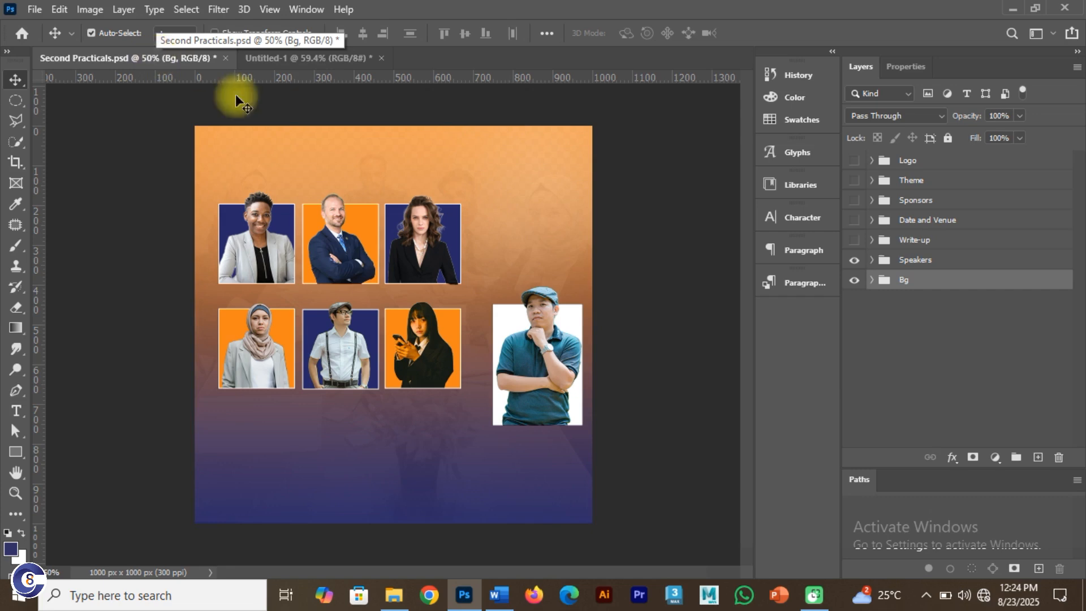
left_click(246, 252)
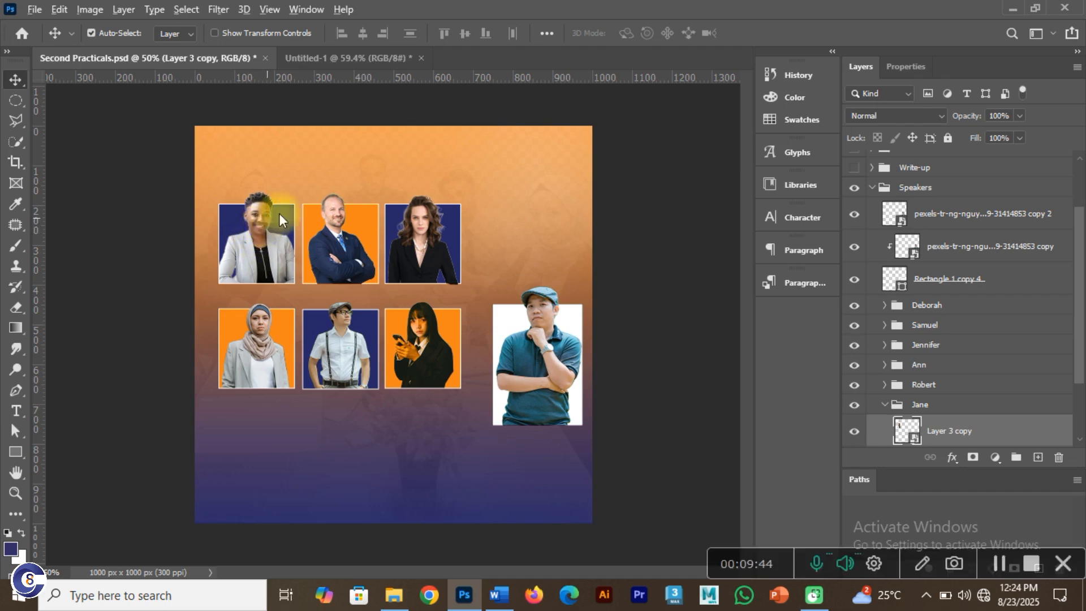
key("alt+Tab")
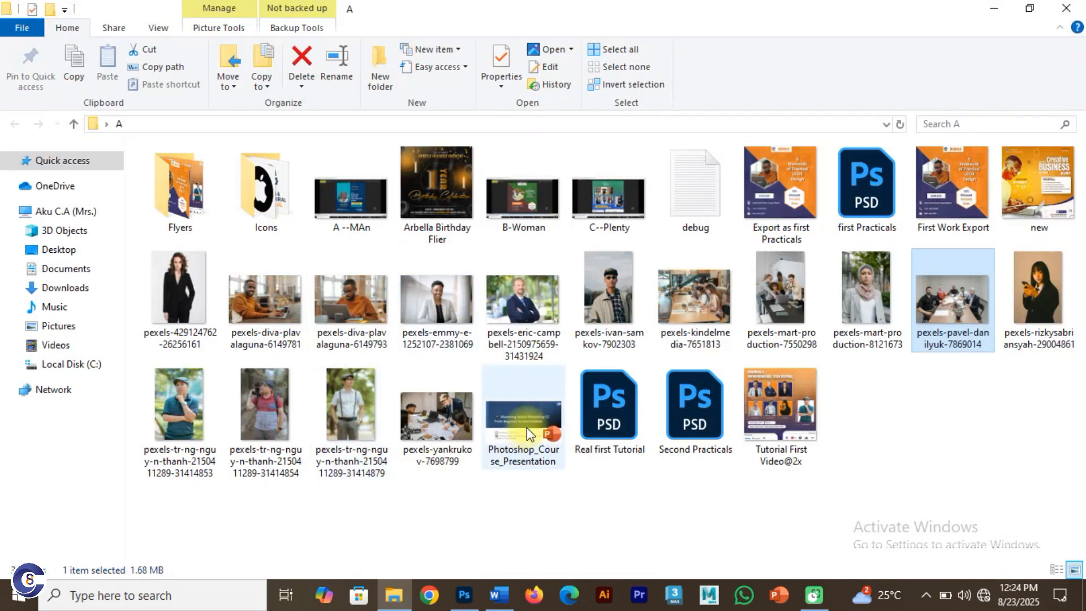
left_click(440, 290)
left_click_drag(441, 283, 426, 463)
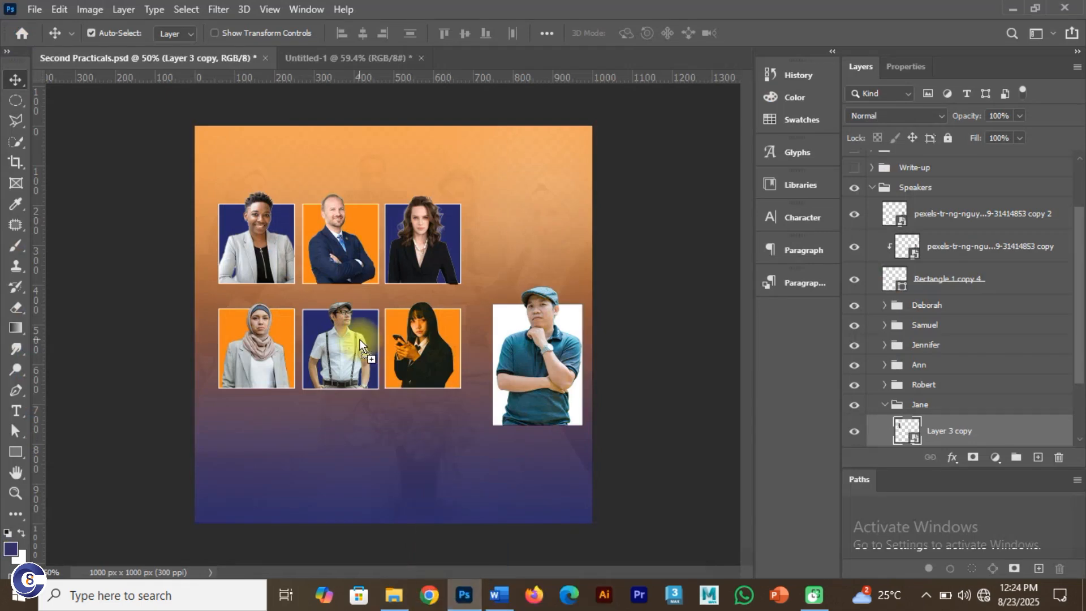
left_click_drag(330, 82, 370, 266)
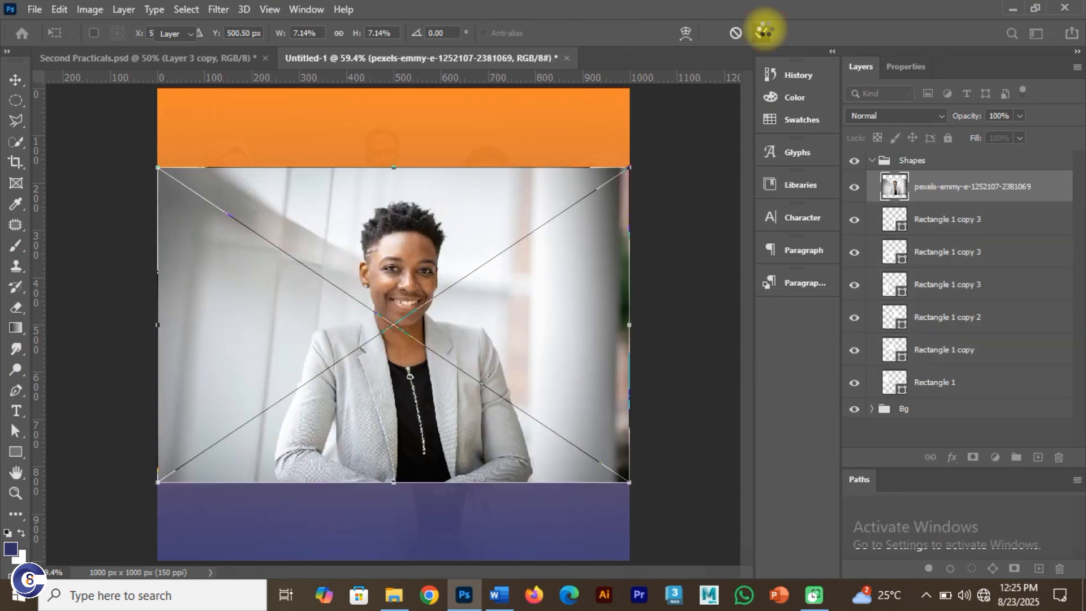
left_click(765, 31)
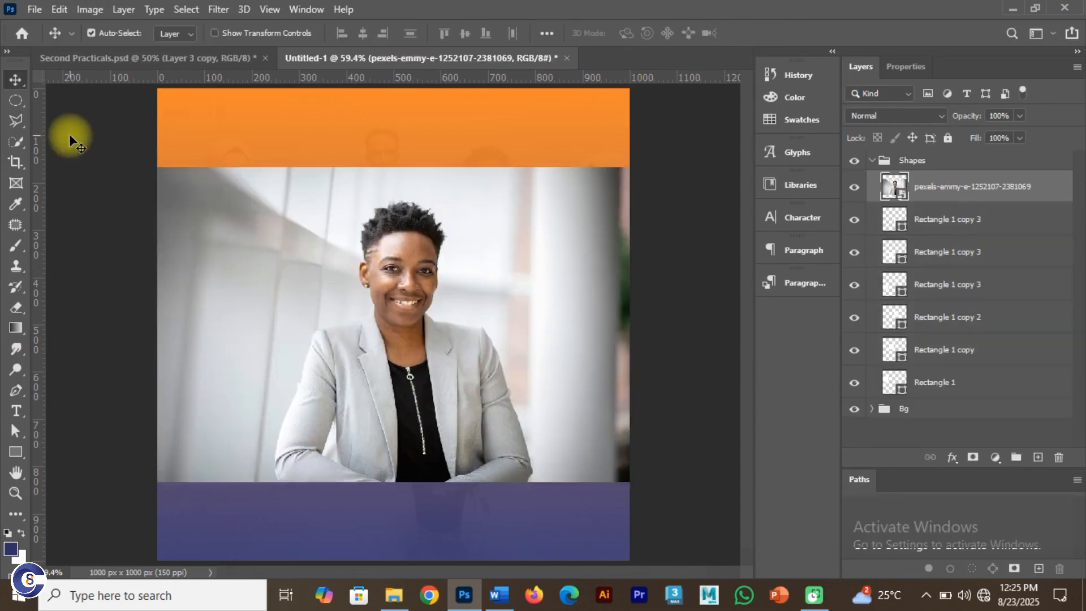
left_click_drag(392, 284, 479, 348)
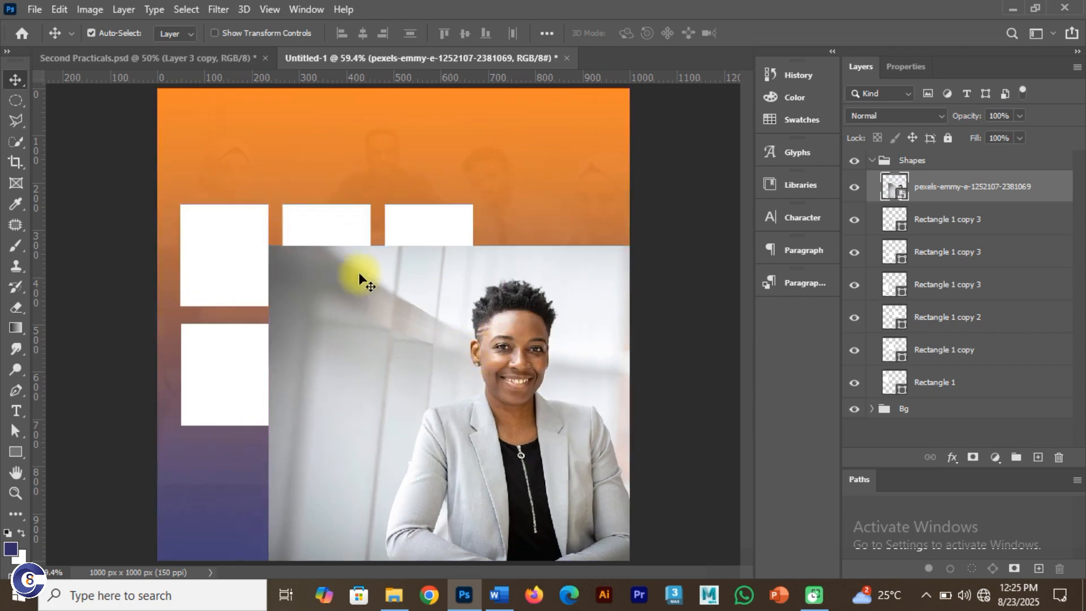
left_click(223, 251)
left_click(418, 318)
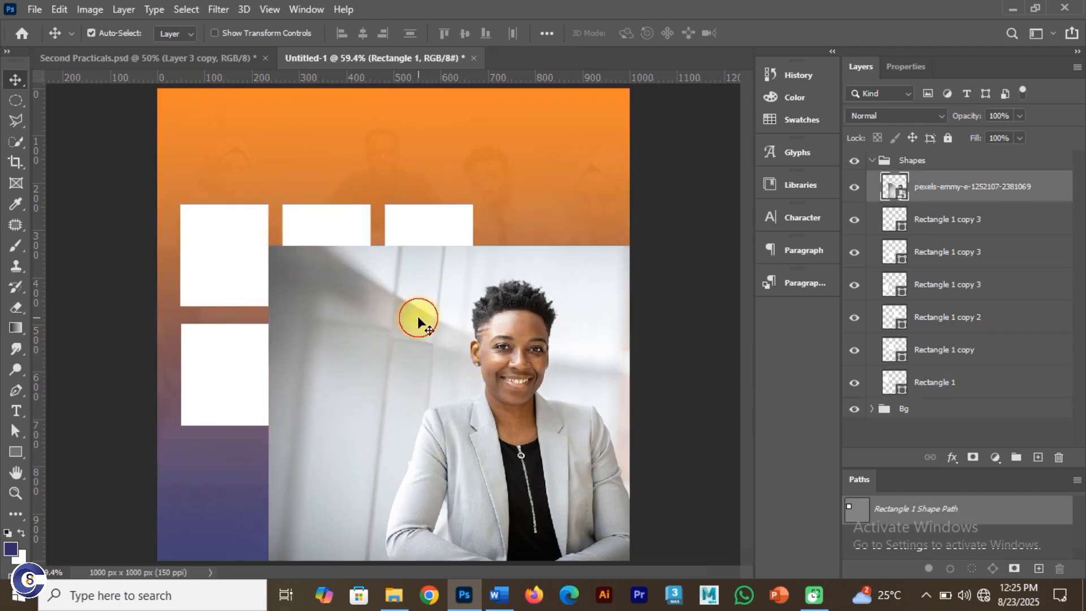
key("Delete")
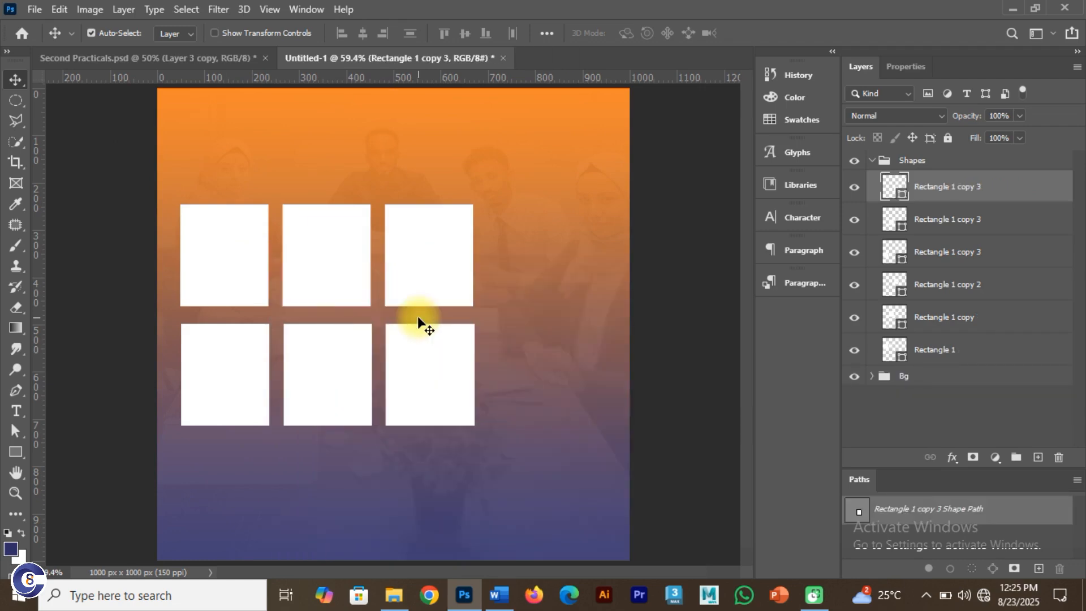
left_click(208, 256)
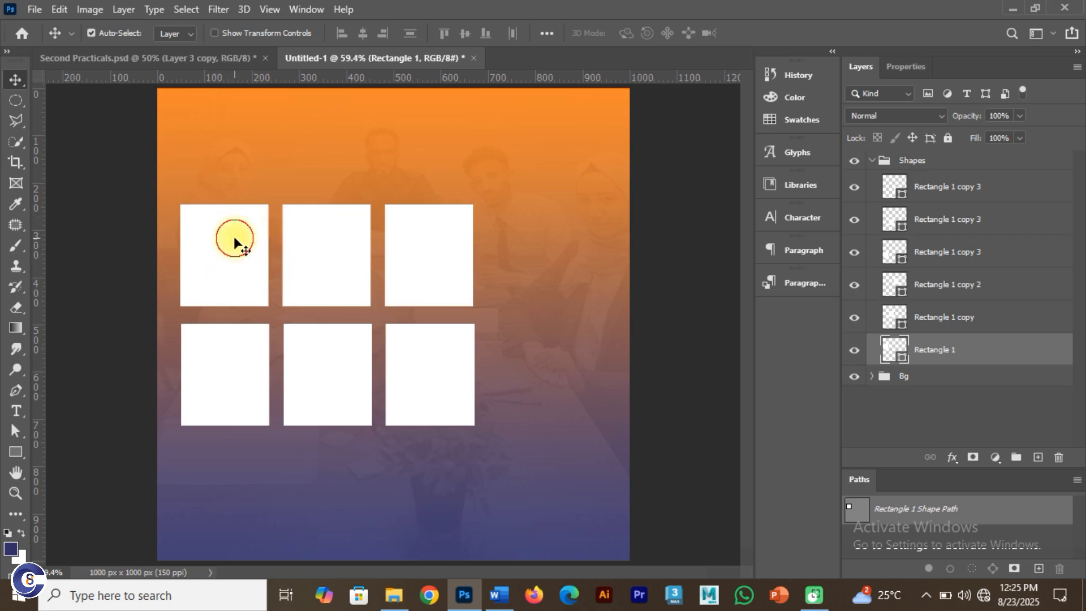
key("alt+Tab")
left_click_drag(436, 299, 241, 294)
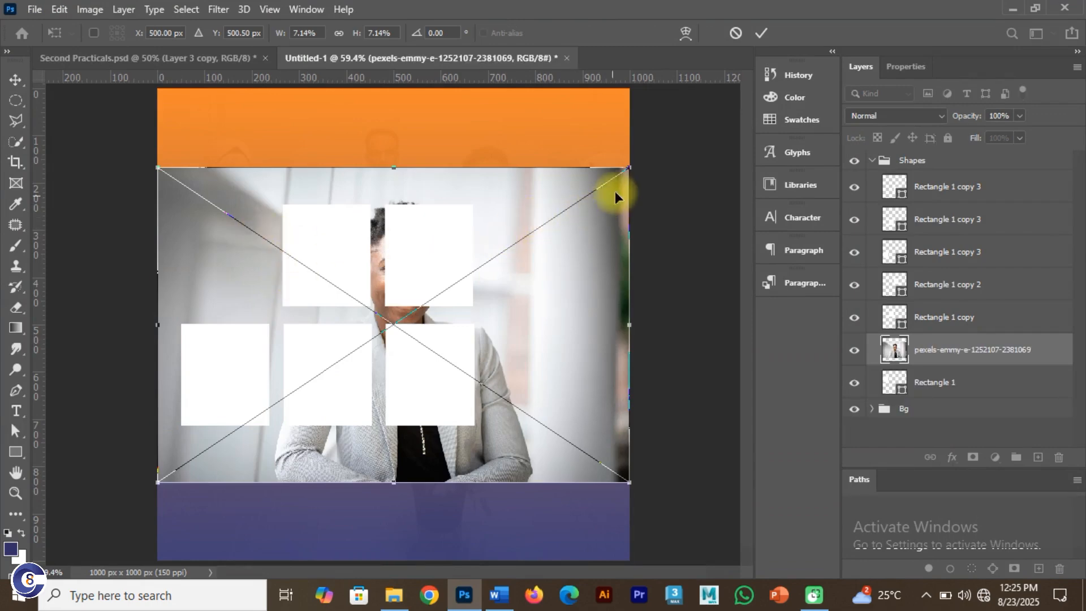
left_click_drag(627, 171, 293, 261)
scroll(241, 264, "up", 3)
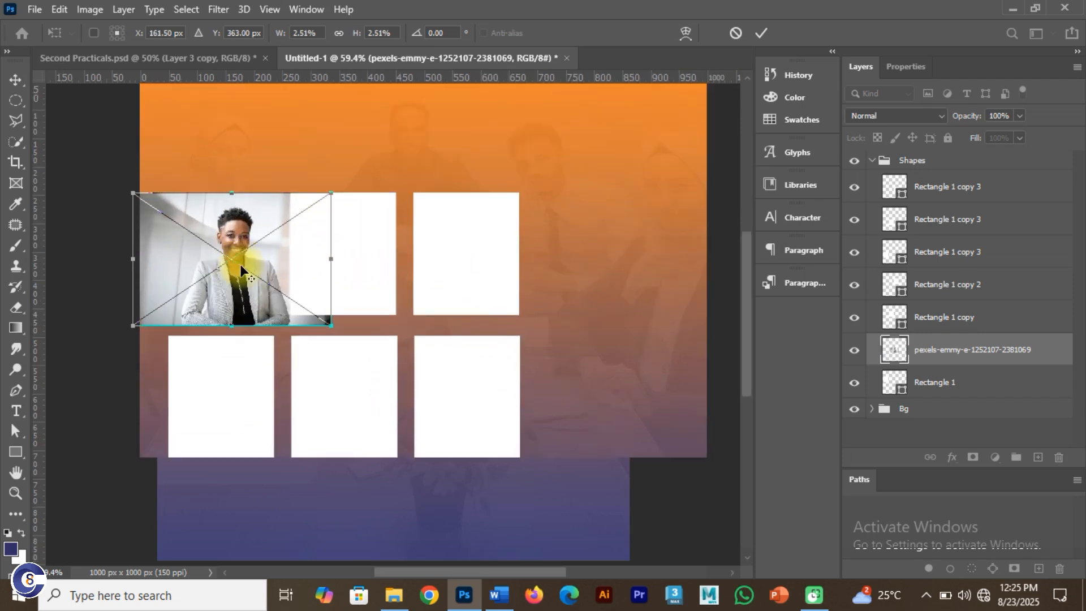
left_click_drag(229, 277, 287, 303)
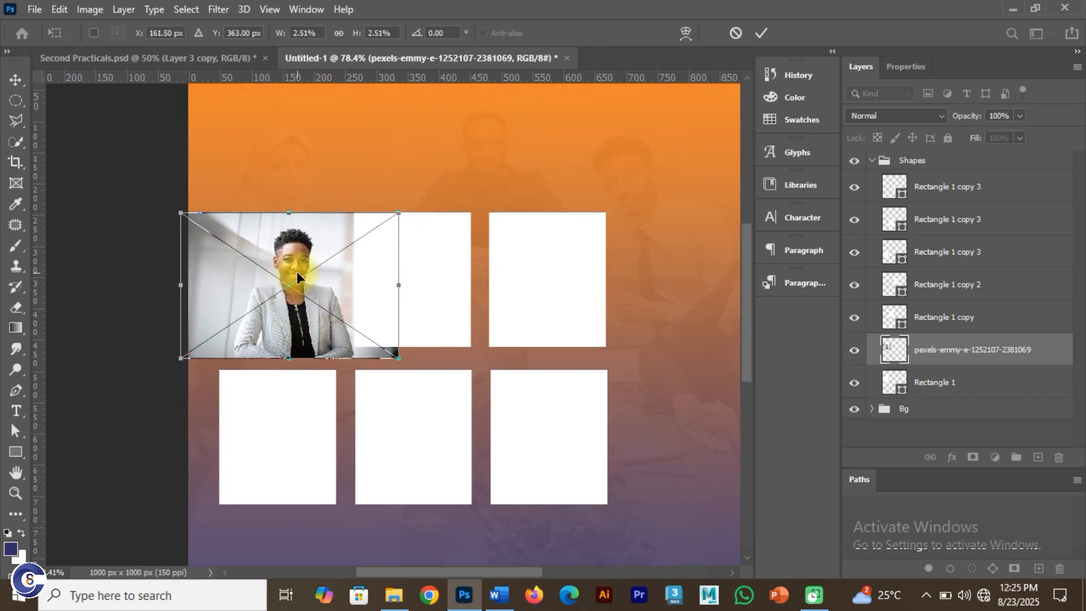
left_click(757, 34)
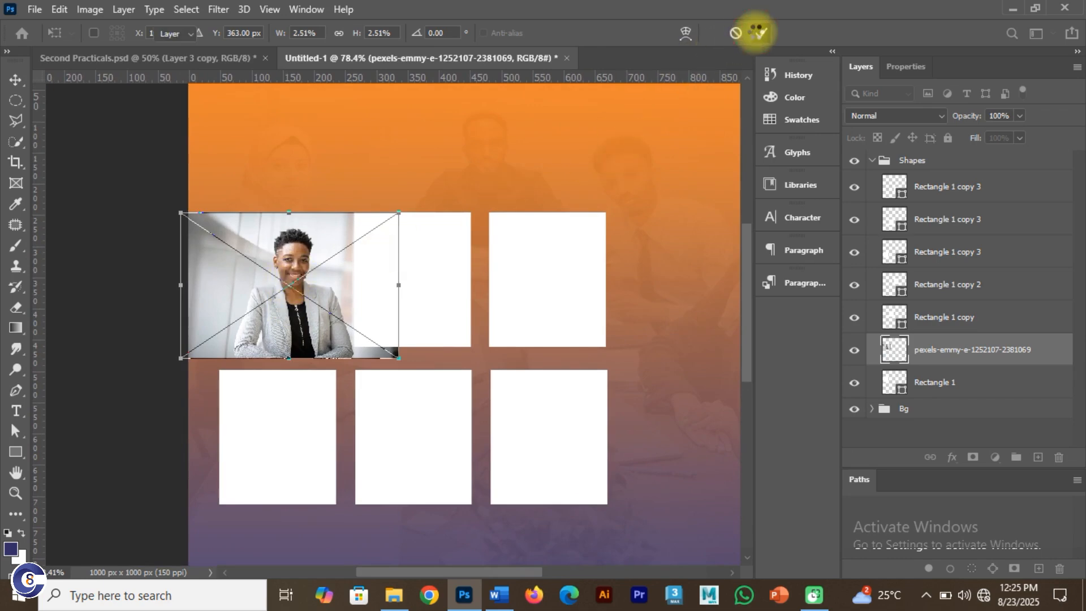
scroll(218, 305, "right", 2)
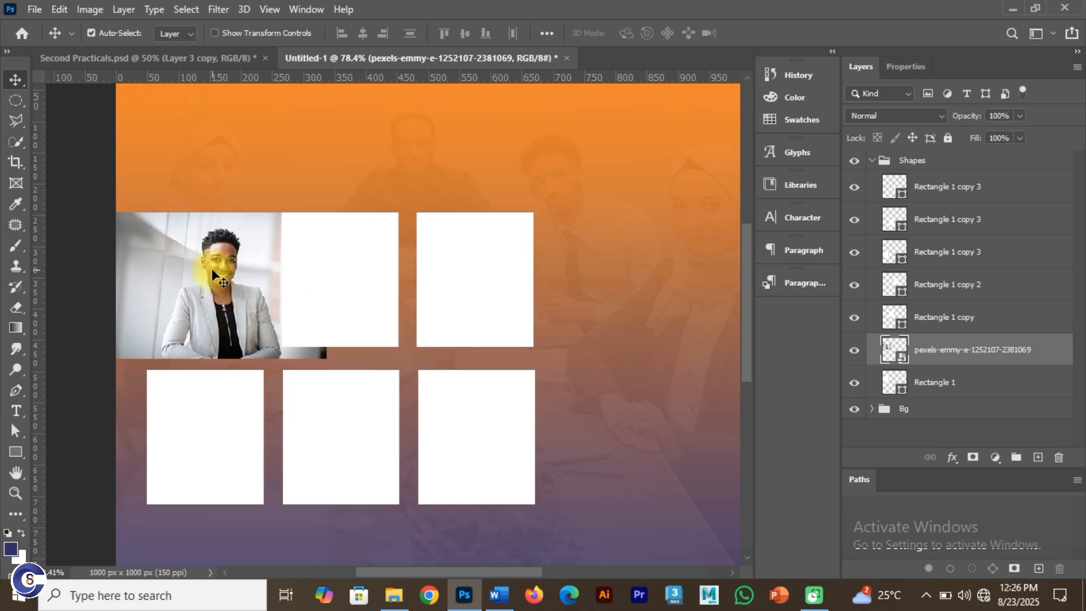
left_click_drag(212, 270, 223, 283)
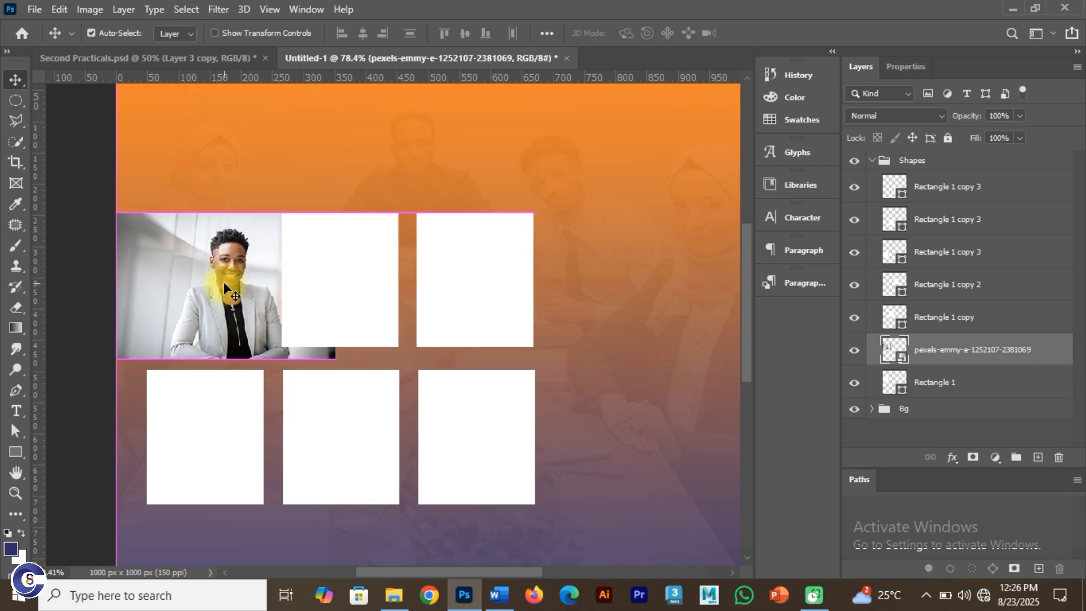
Select the woman in the placed photo with the Quick Selection tool's Select Subject, and move the photo up with the selection active
scroll(218, 256, "up", 3)
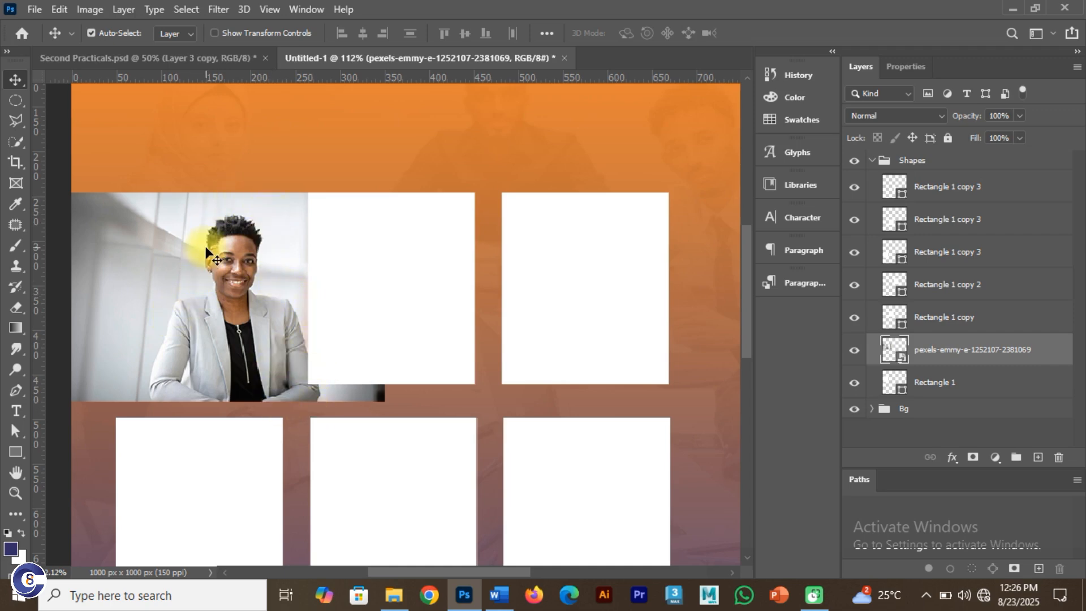
left_click(19, 140)
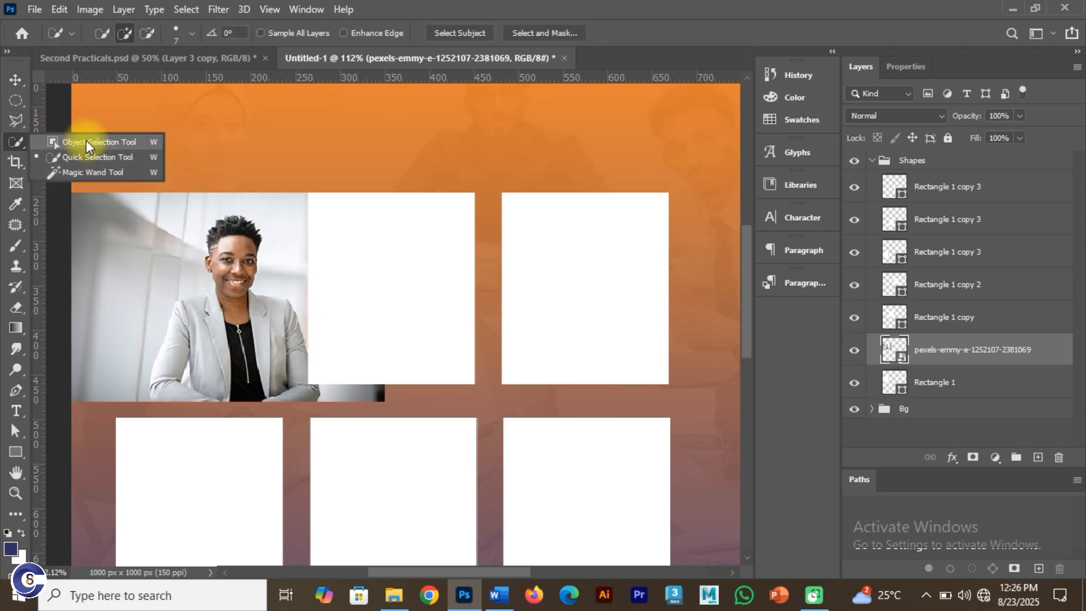
left_click(85, 156)
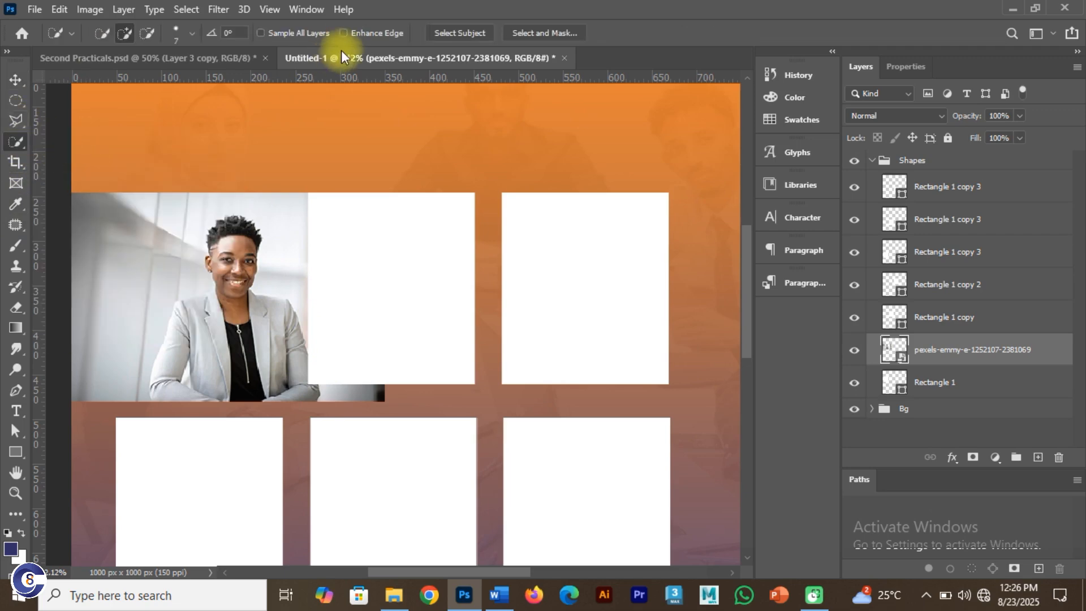
left_click(460, 32)
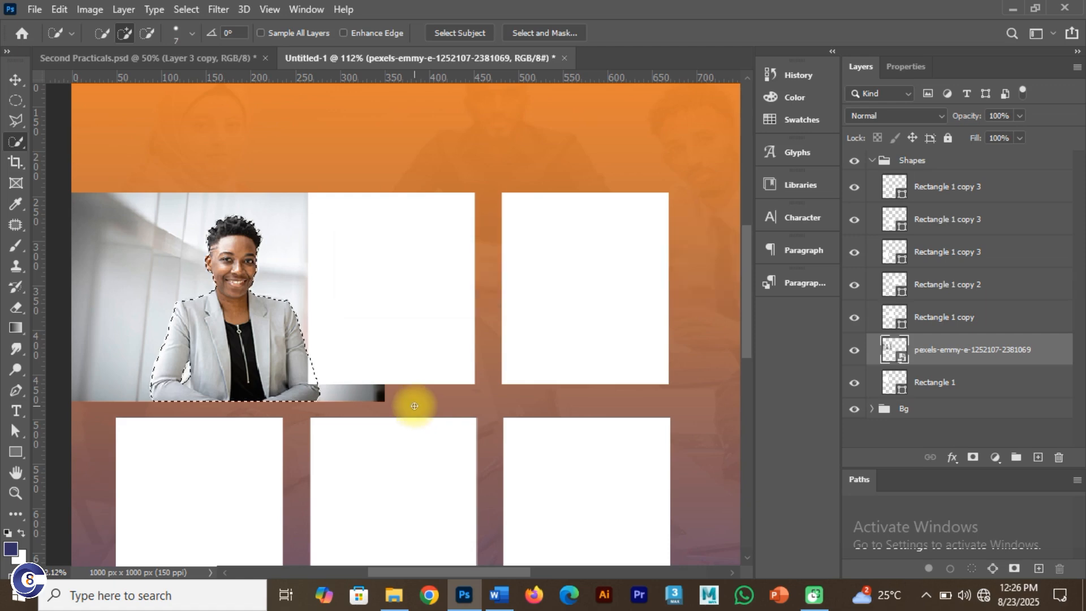
left_click(15, 79)
left_click_drag(152, 264, 159, 199)
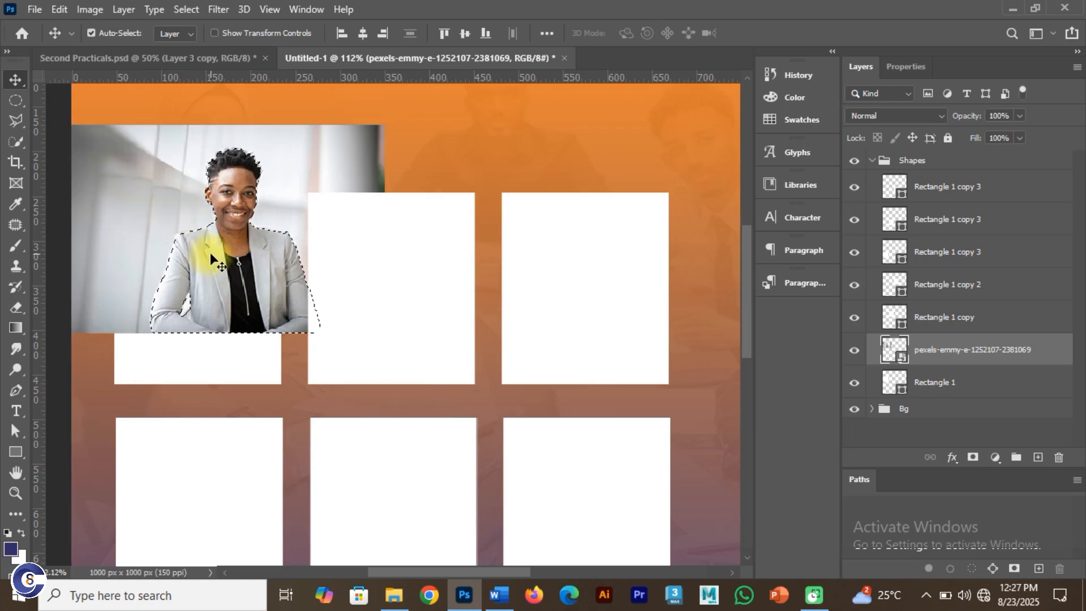
Open Select and Mask for the woman's selection, set the view to Black & White, and refine the hair edges with the Refine Edge Brush
scroll(229, 167, "up", 3)
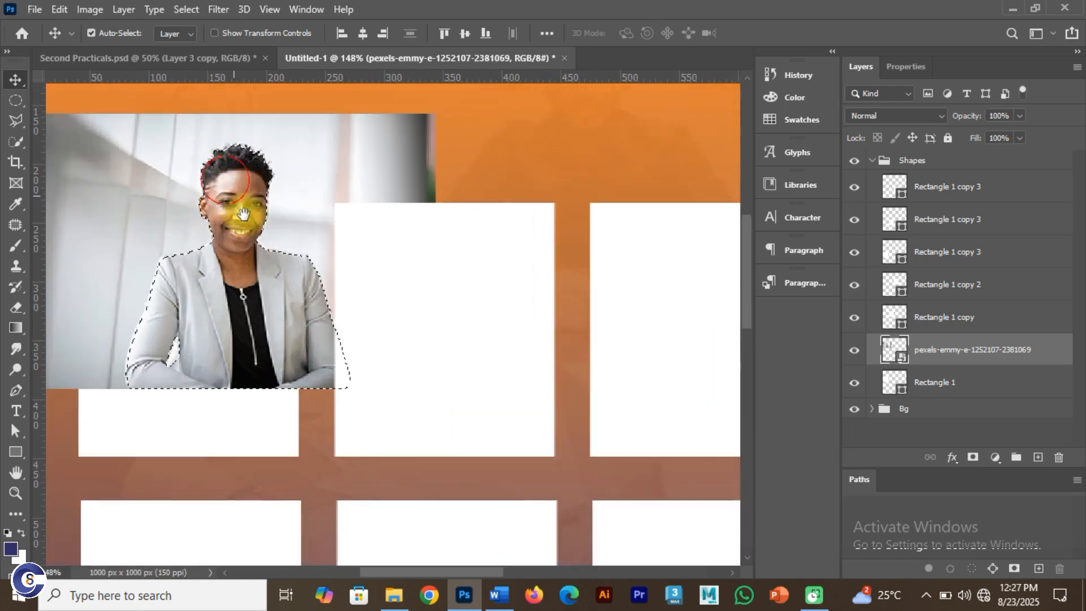
scroll(275, 260, "up", 5)
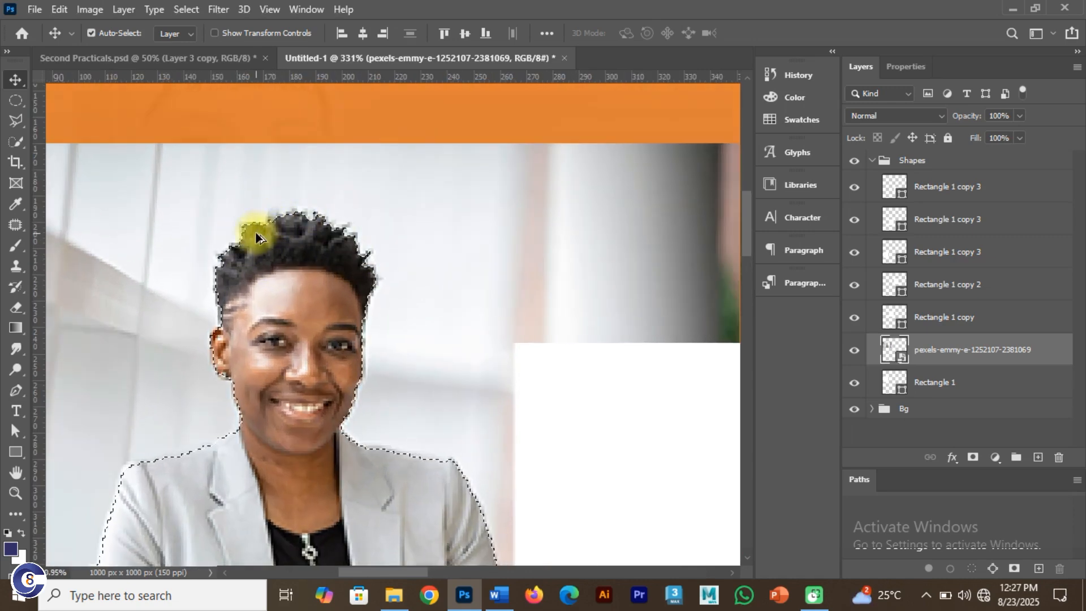
key("w")
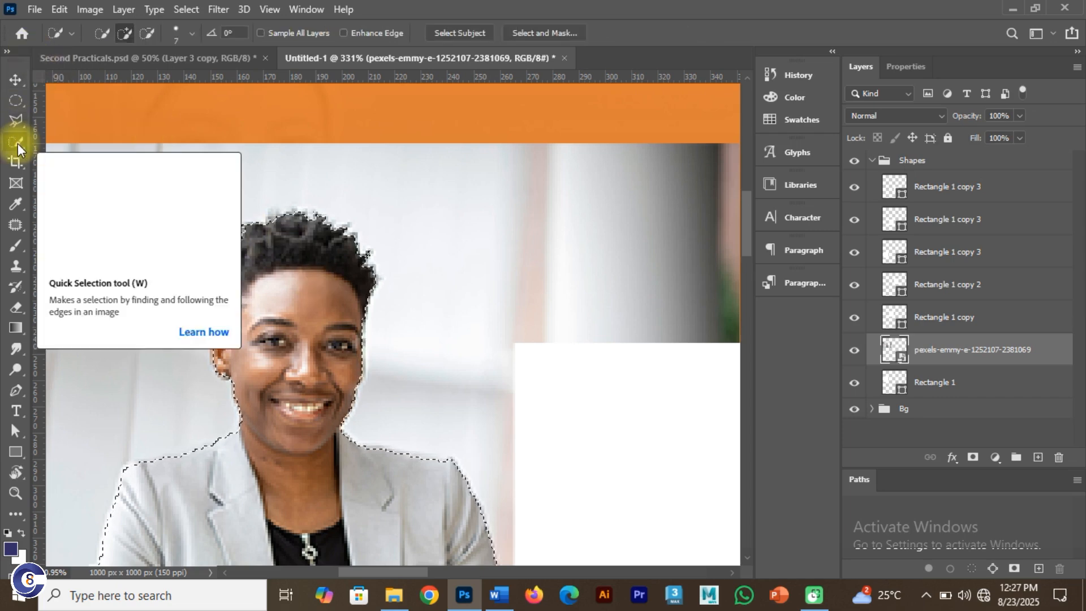
left_click(538, 33)
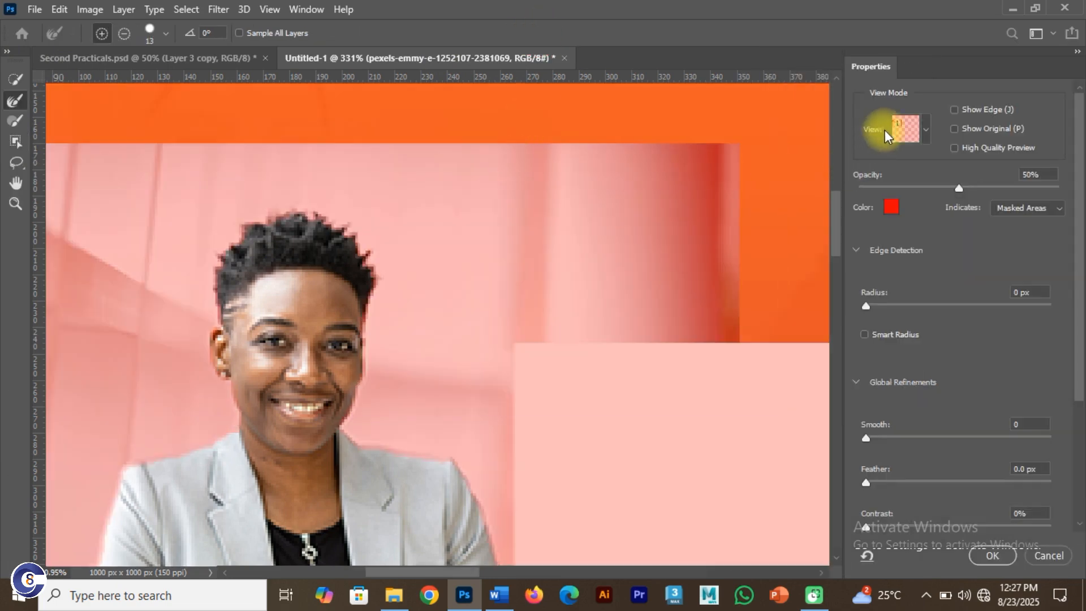
left_click(925, 129)
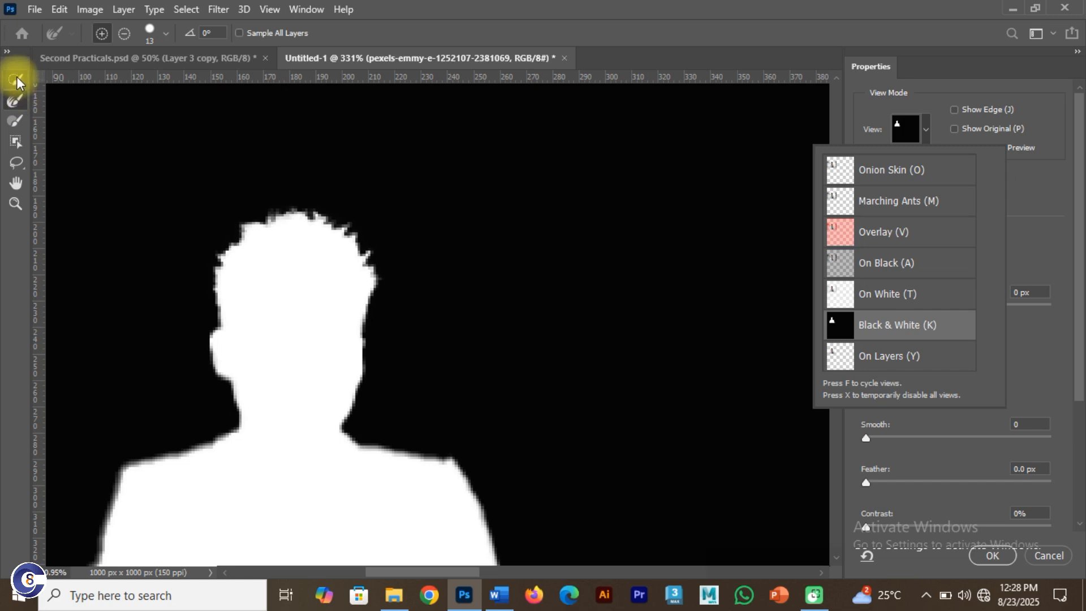
left_click(16, 100)
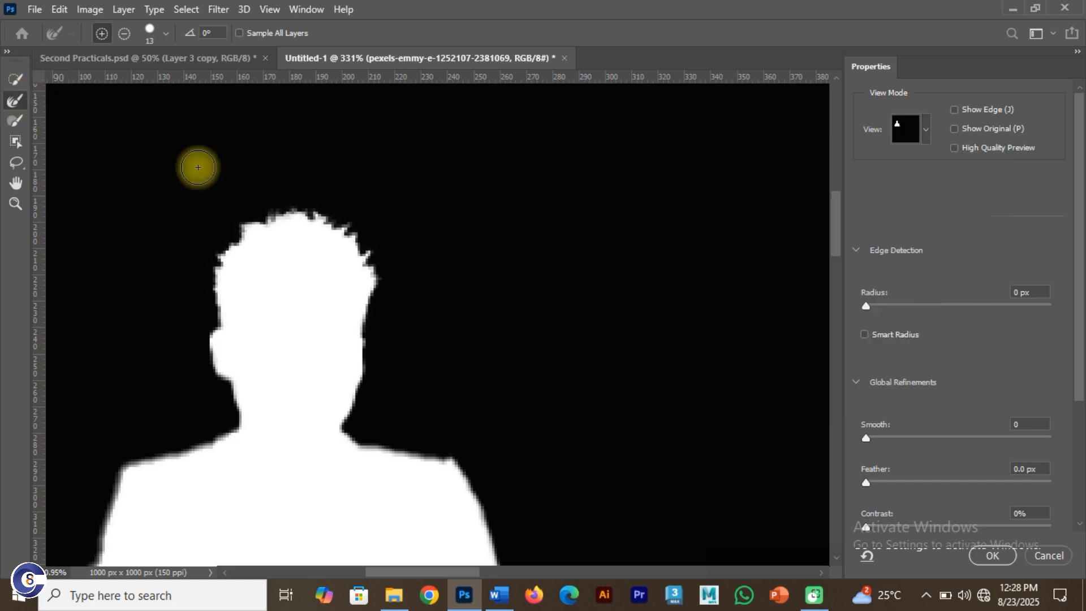
mouse_move(245, 283)
left_mouse_down()
mouse_move(221, 257)
mouse_move(255, 223)
mouse_move(322, 214)
mouse_move(361, 245)
mouse_move(375, 289)
mouse_move(302, 302)
mouse_move(299, 262)
mouse_move(249, 242)
mouse_move(249, 229)
mouse_move(233, 239)
mouse_move(241, 229)
mouse_move(223, 277)
mouse_move(224, 318)
mouse_move(229, 242)
mouse_move(267, 214)
mouse_move(332, 219)
mouse_move(362, 239)
mouse_move(381, 299)
mouse_move(351, 242)
left_mouse_up()
key("Return")
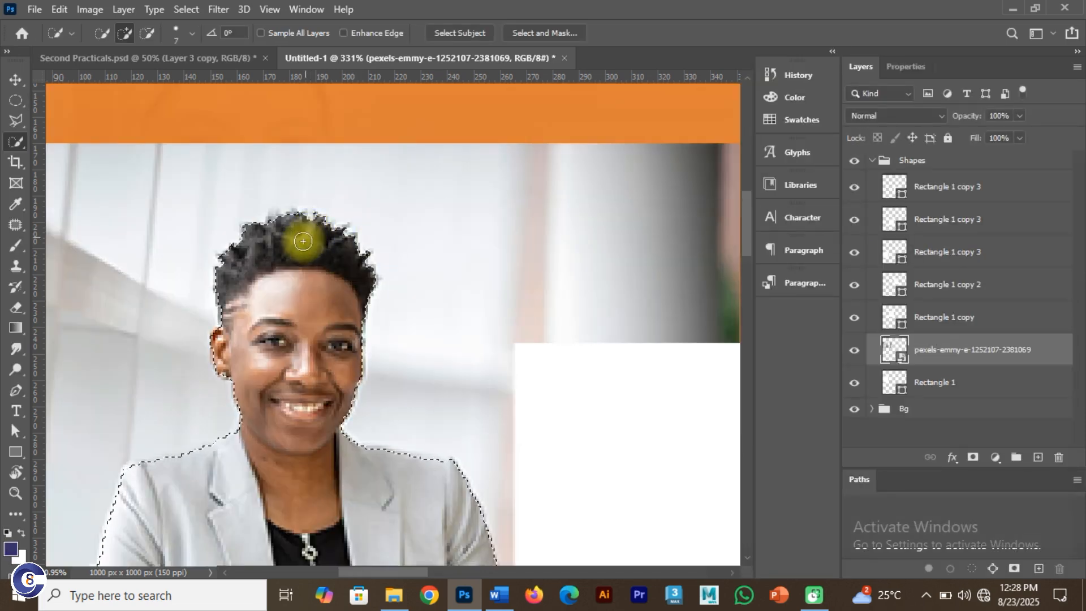
scroll(311, 243, "down", 5)
scroll(313, 270, "down", 5)
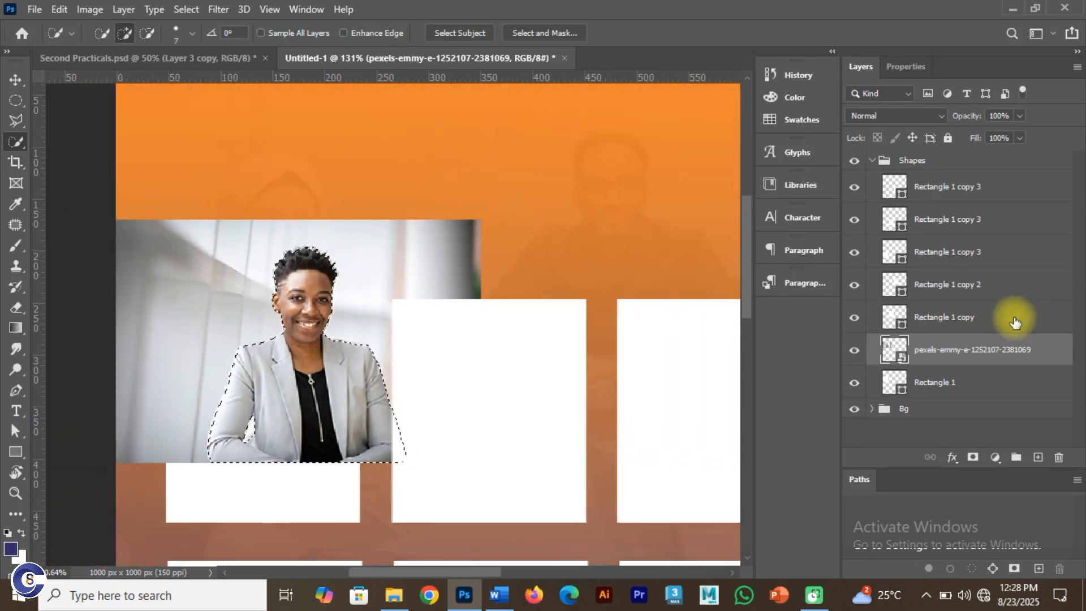
left_click(972, 459)
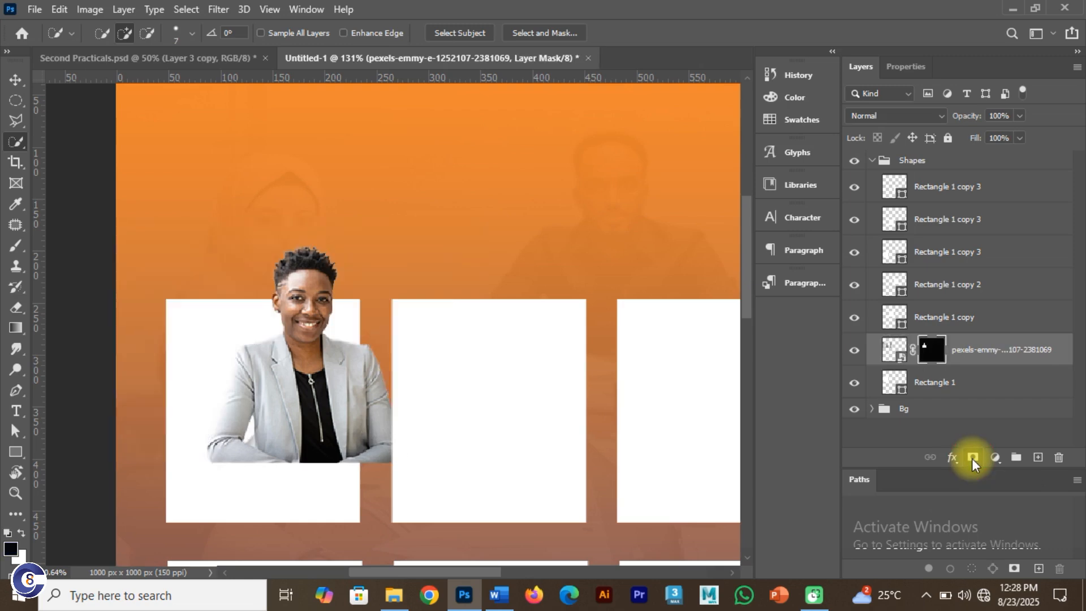
Move the masked woman down onto the first frame and scale her to about 119%, aligning her base with the frame's lower edge
left_click(7, 78)
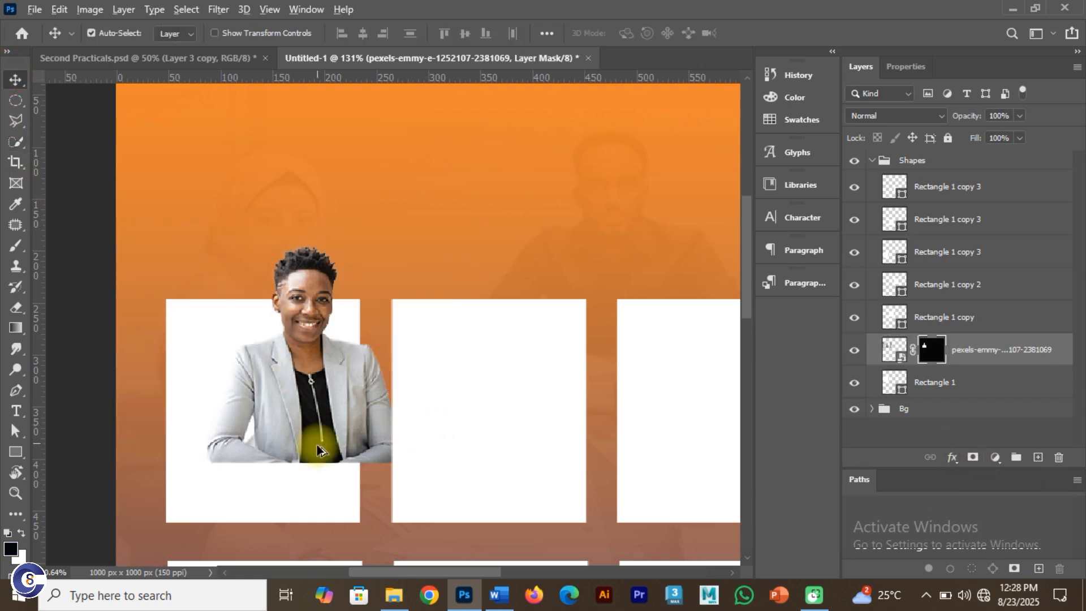
scroll(322, 432, "down", 4)
left_click_drag(322, 426, 294, 470)
key("ctrl+t")
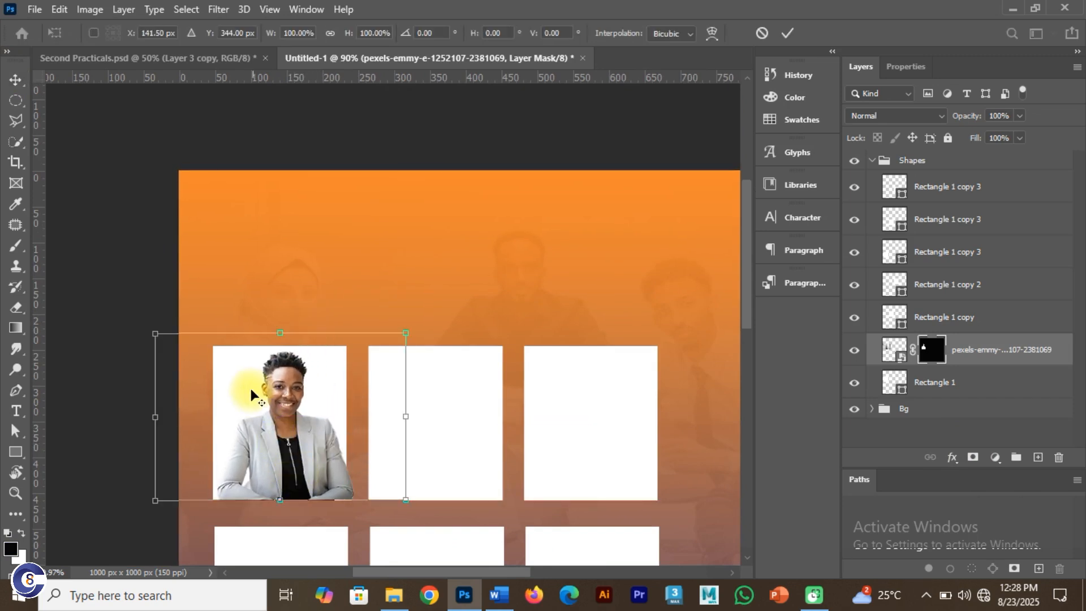
left_click_drag(155, 334, 139, 313)
left_click_drag(301, 433, 300, 426)
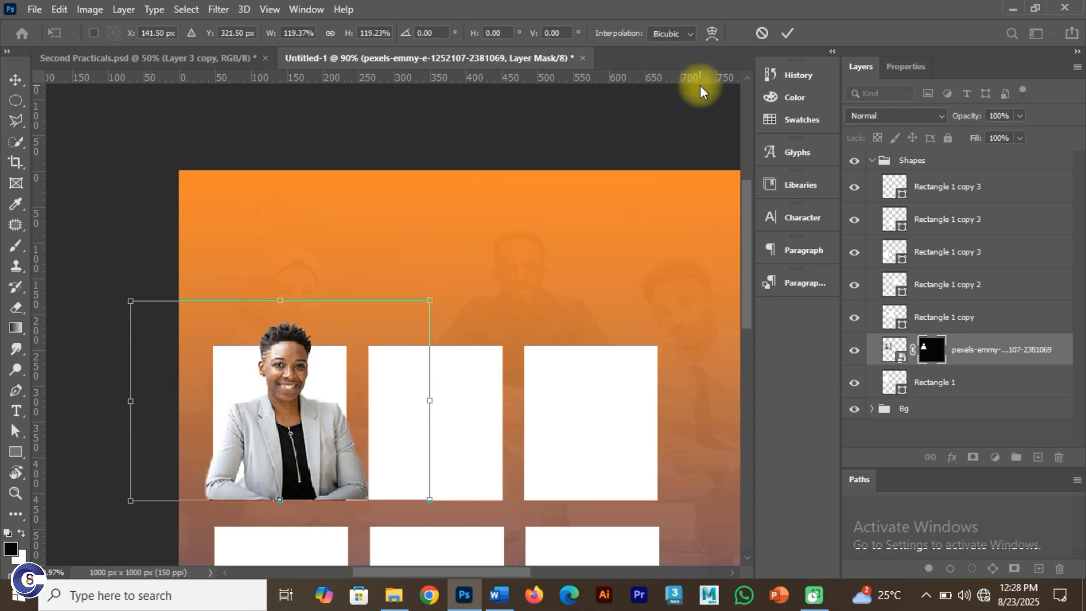
left_click(786, 34)
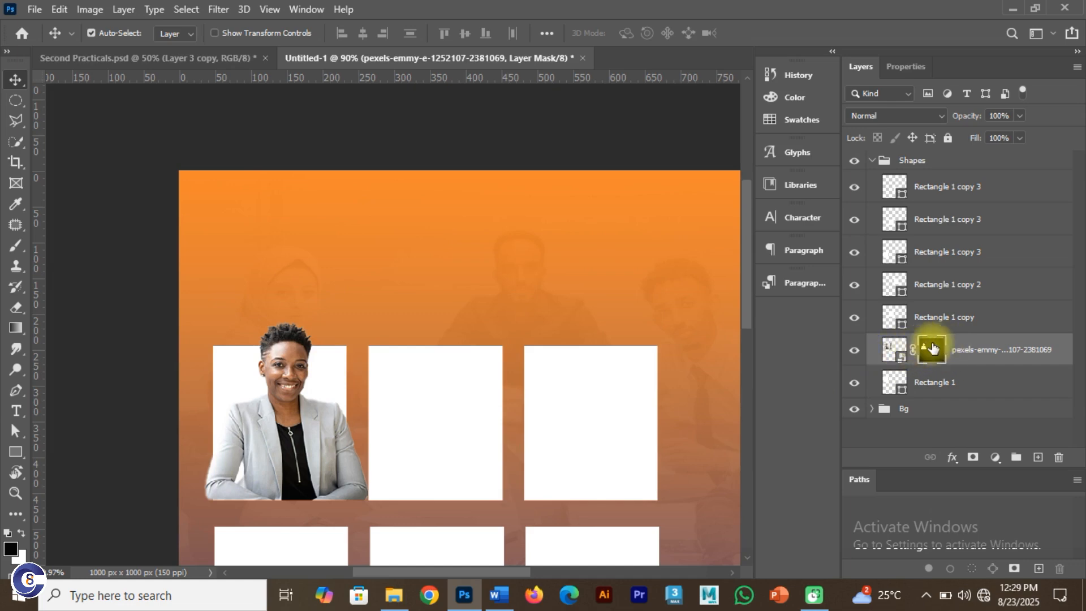
Disable the woman photo's layer mask, and undo to restore the masking
left_click(1000, 360)
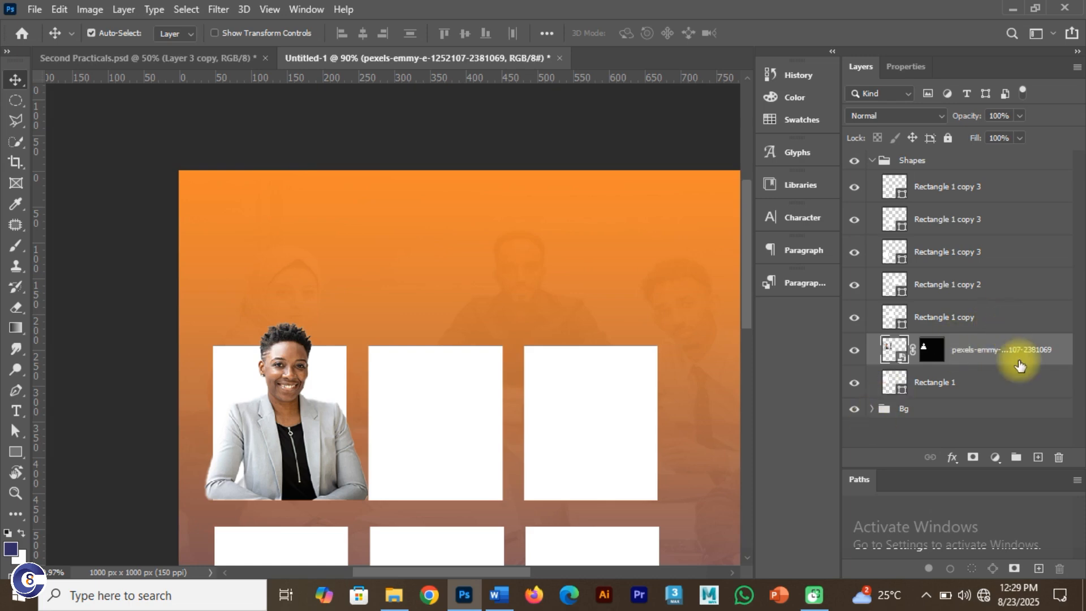
left_click(930, 350)
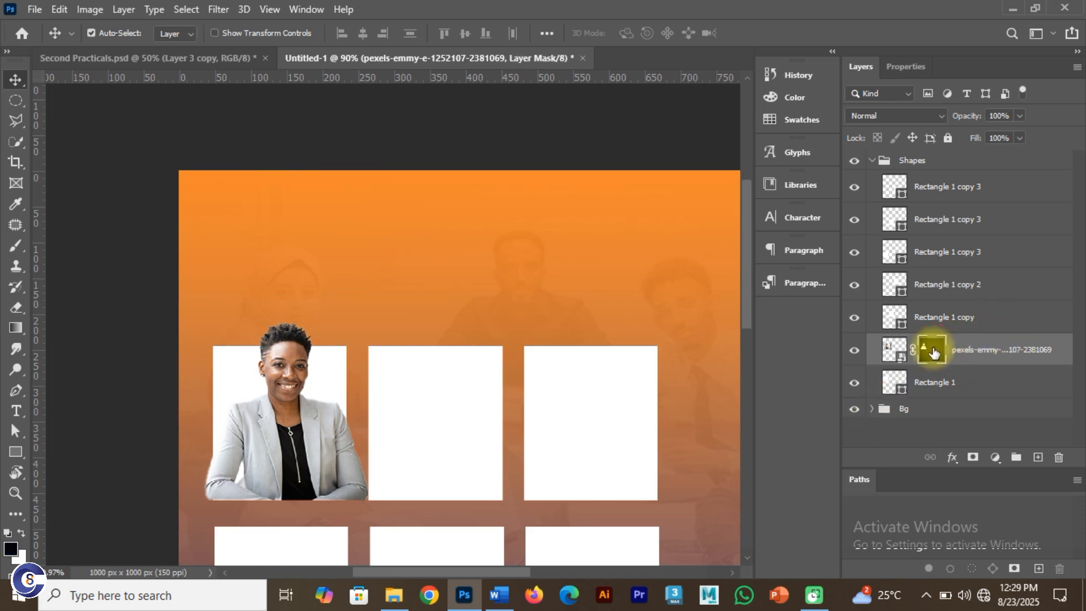
right_click(932, 348)
left_click(954, 359)
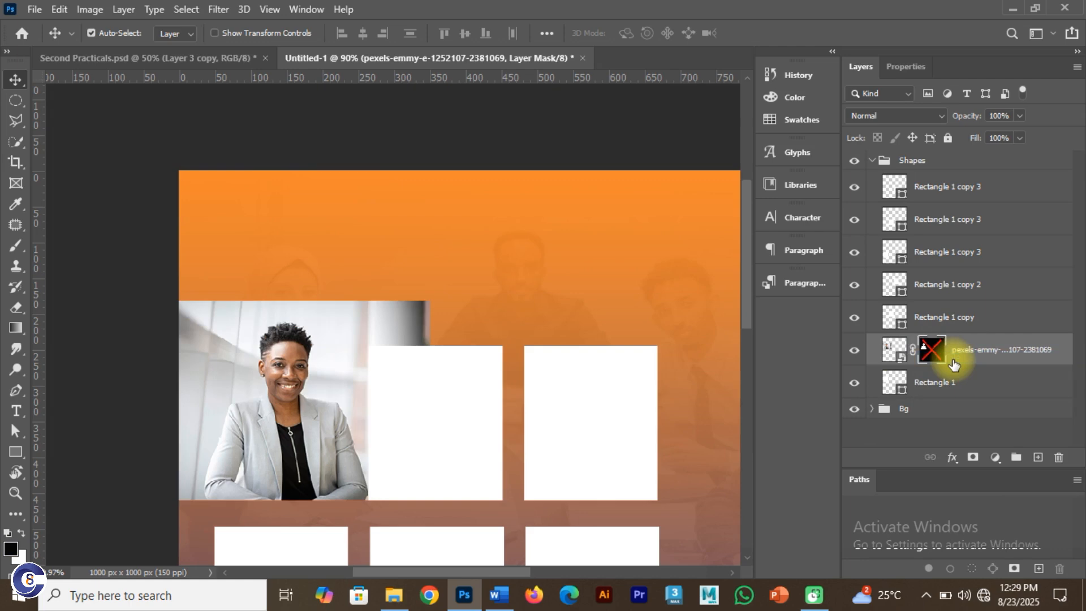
key("ctrl+z")
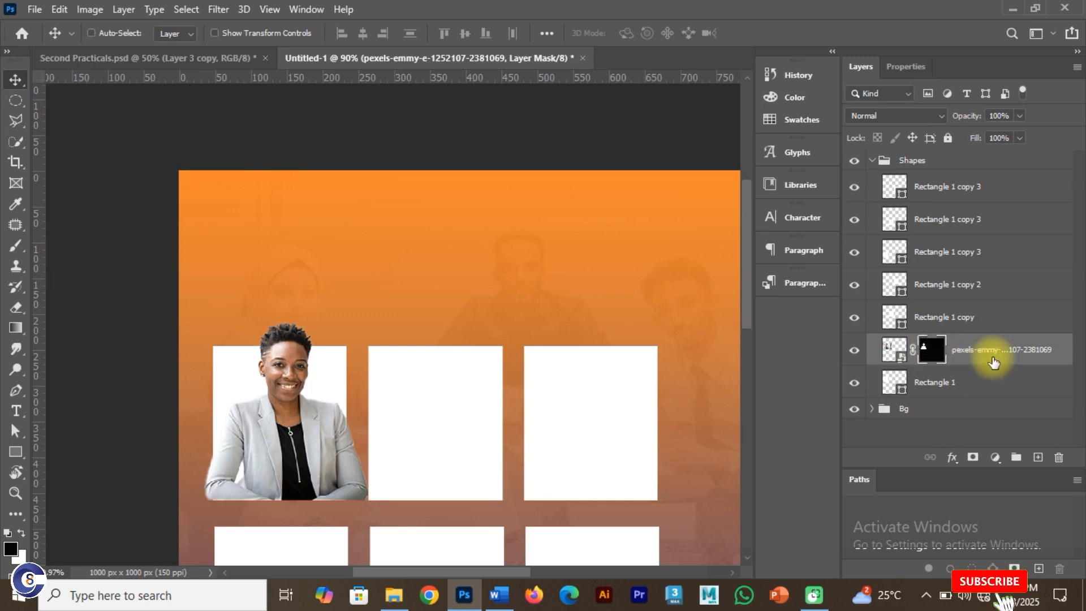
Duplicate the masked woman layer and merge the original and the copy into one pixel layer
key("ctrl+j")
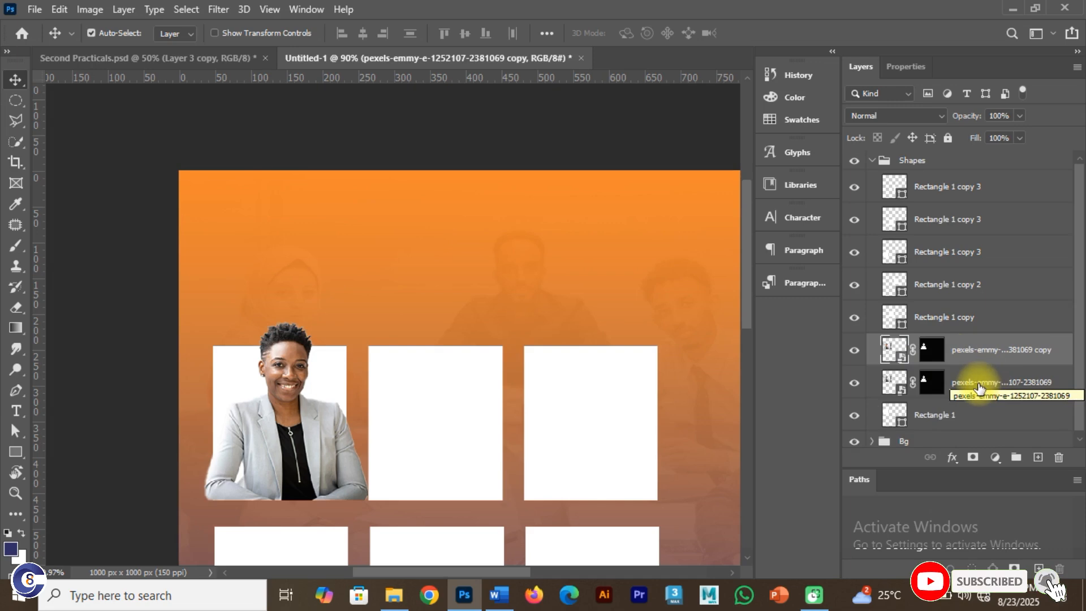
left_click(979, 386, "ctrl")
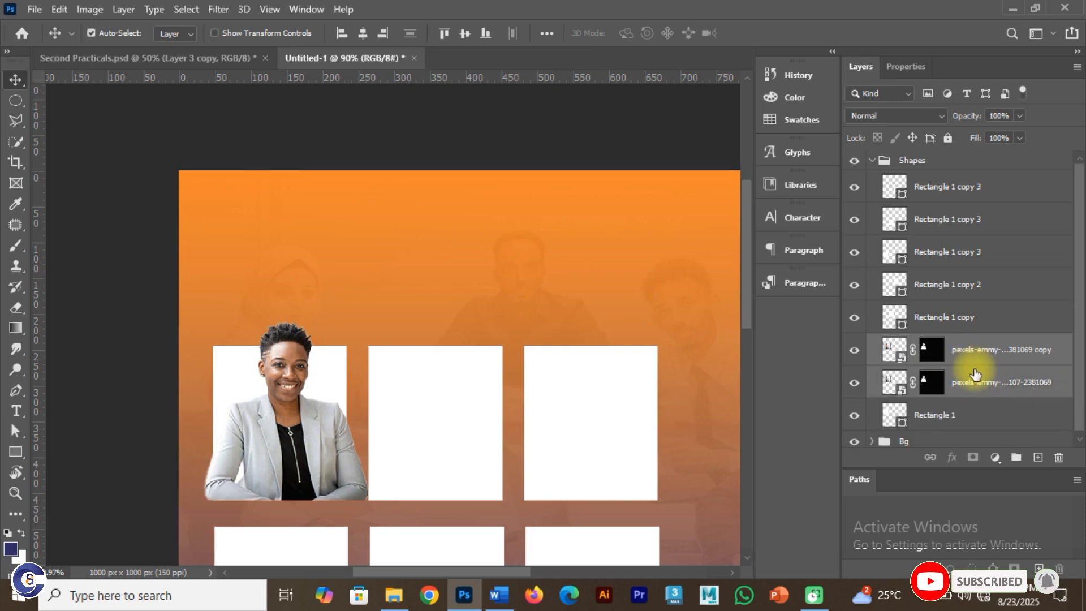
key("ctrl+e")
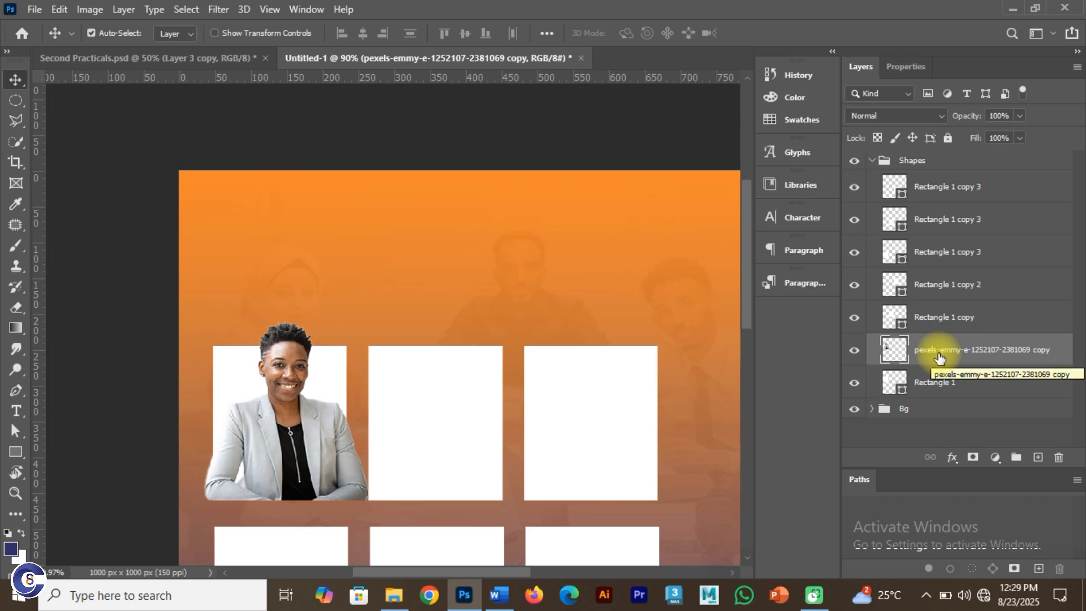
Duplicate the merged cut-out layer of the woman and inspect the hair edges up close
key("ctrl")
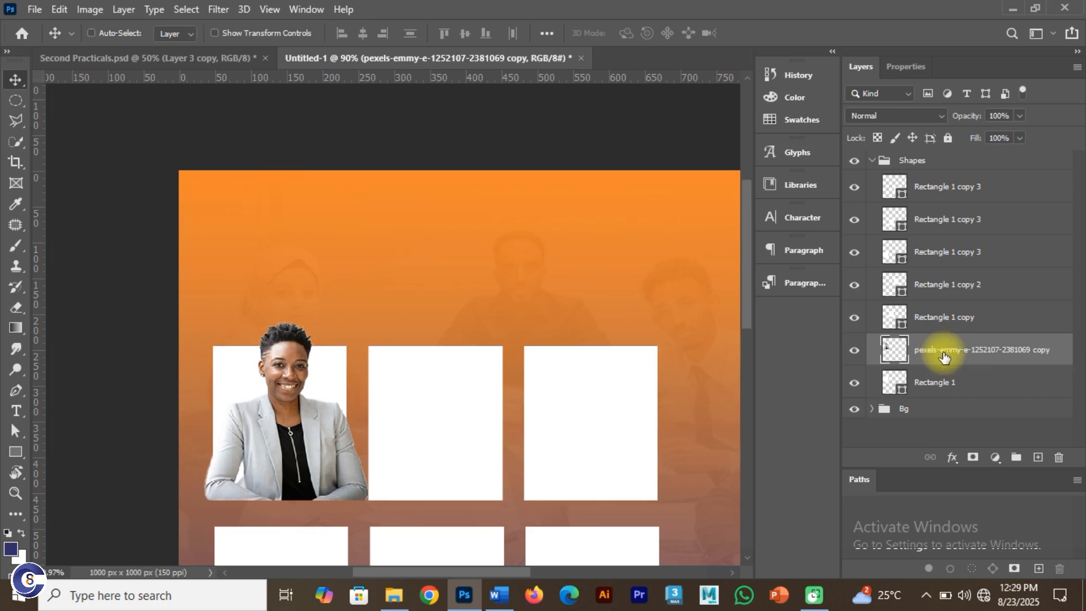
key("ctrl+j")
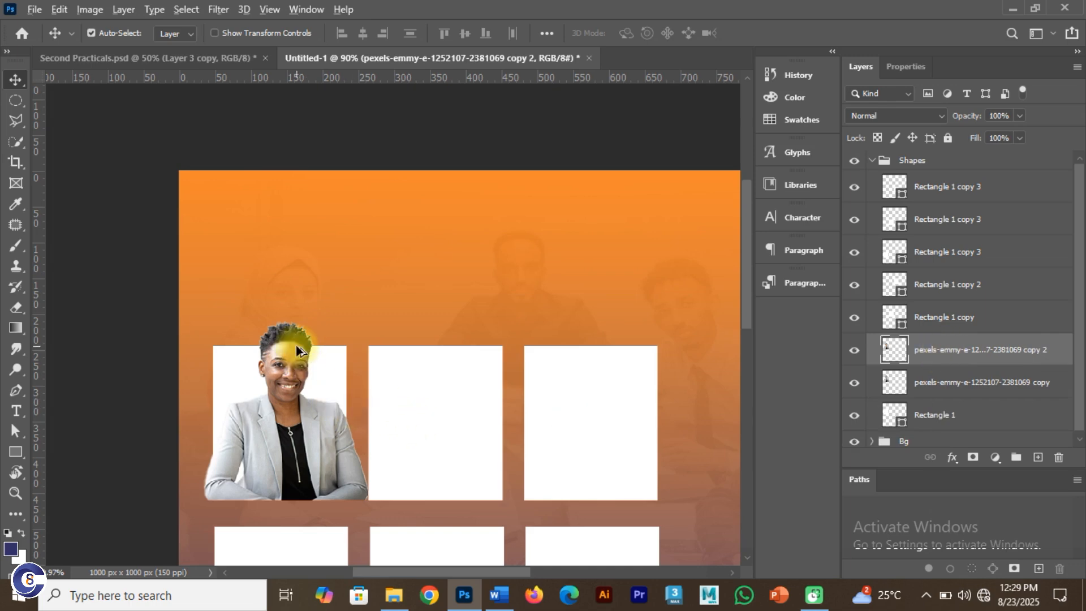
scroll(296, 339, "up", 5)
scroll(294, 324, "up", 2)
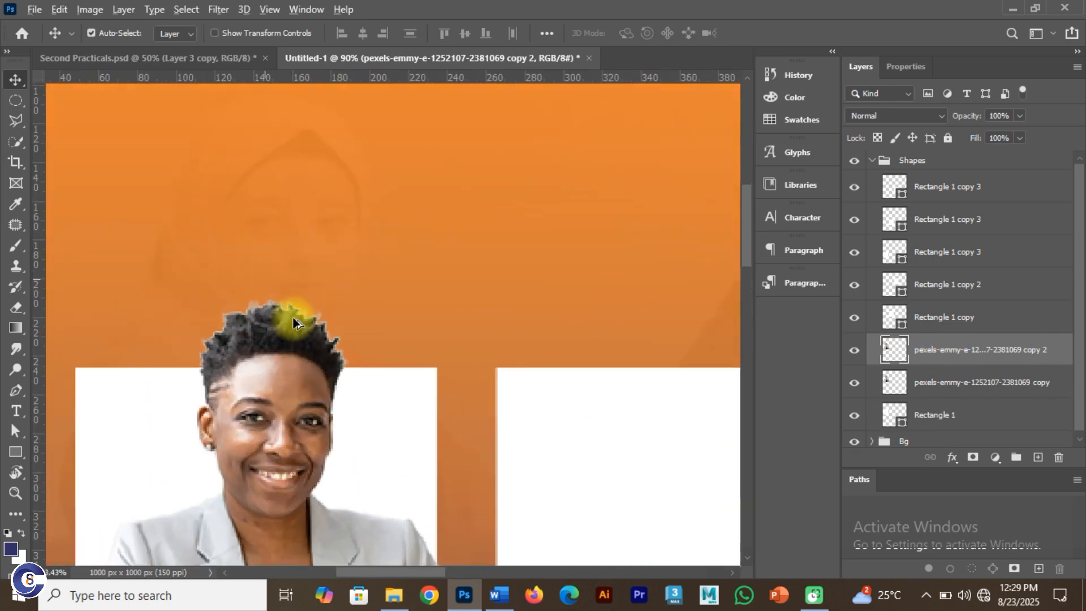
scroll(295, 324, "down", 3)
scroll(294, 323, "down", 4)
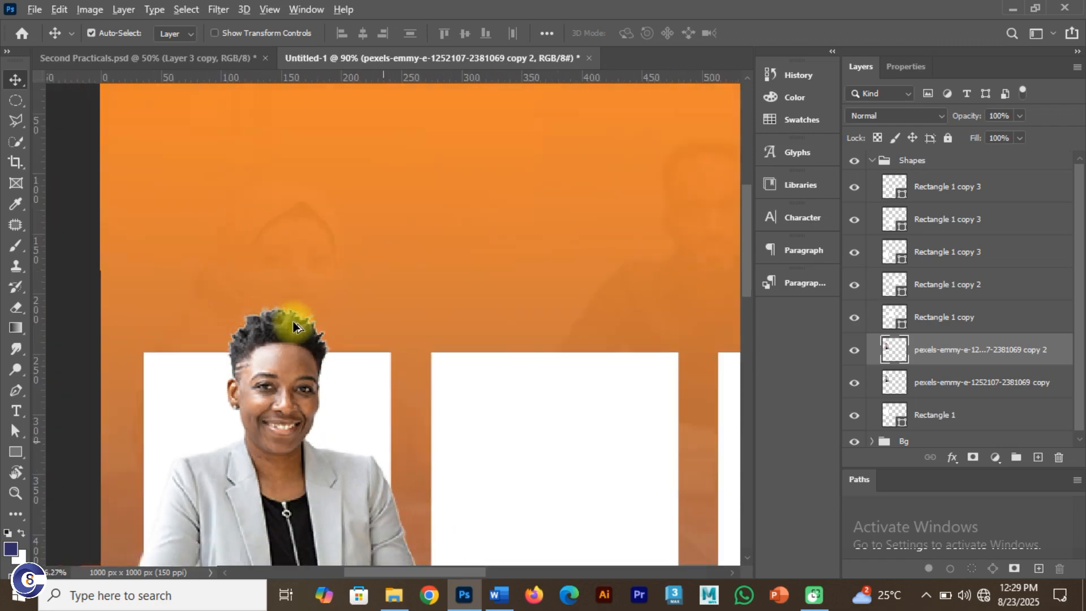
scroll(294, 323, "down", 5)
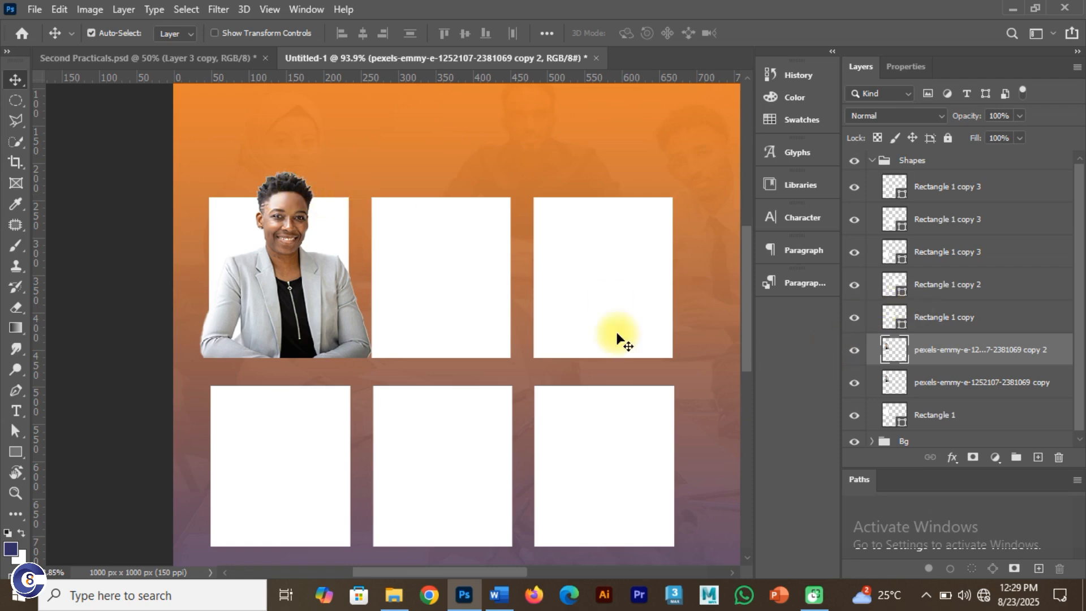
Move the upper duplicate of the woman right, behind the second frame, and select the lower cut-out layer
left_click(962, 384)
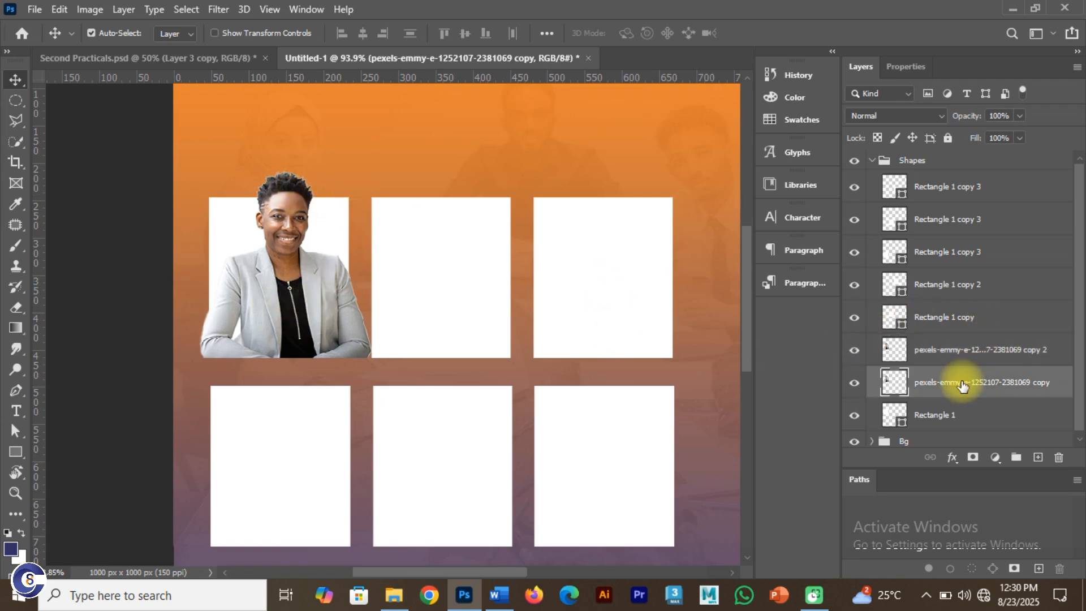
left_click_drag(293, 283, 491, 283)
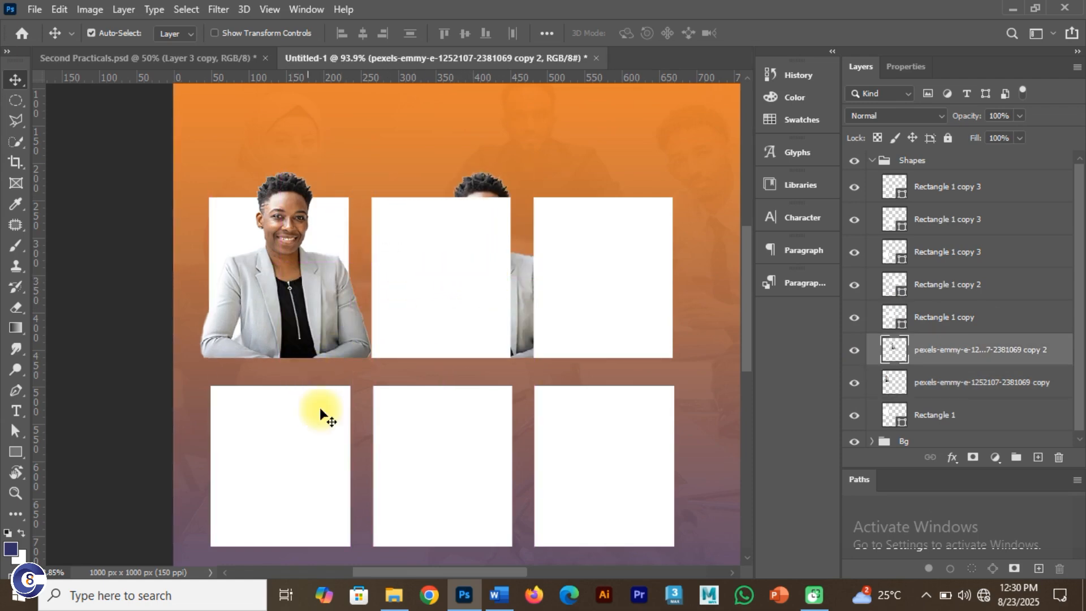
left_click(265, 318)
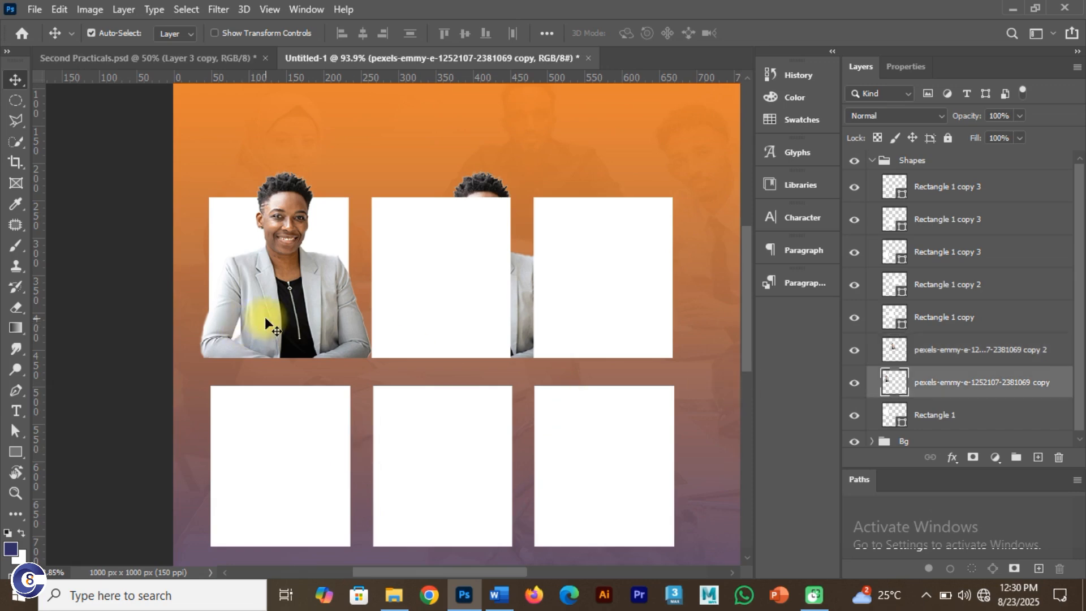
Try erasing the lower cut-out's torso with a 50 px Hard Round eraser, and undo the erasing and the duplicate's move
key("e")
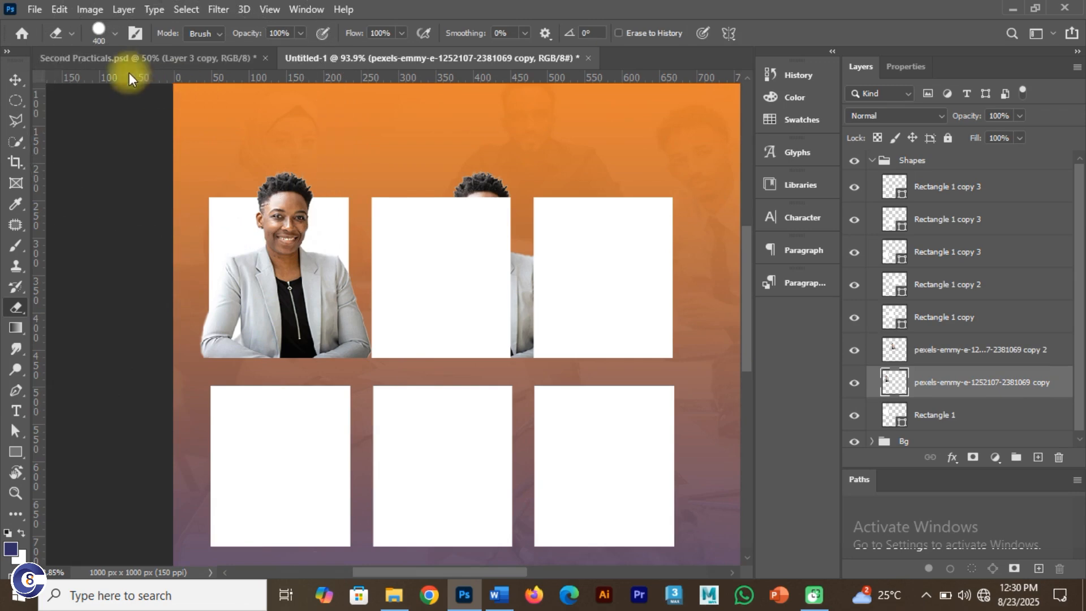
left_click(115, 34)
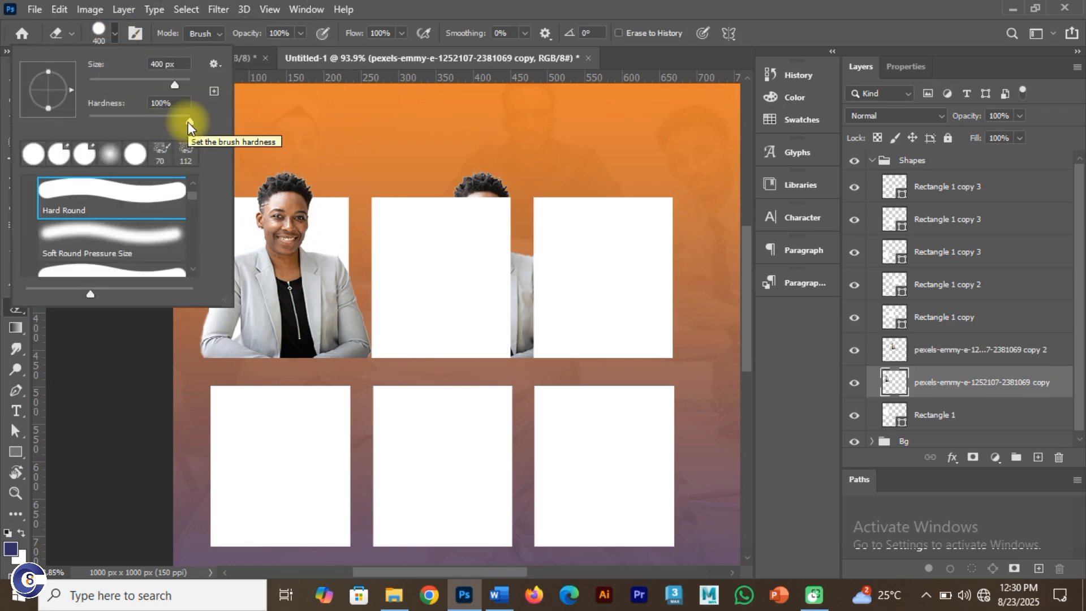
left_click_drag(172, 89, 123, 90)
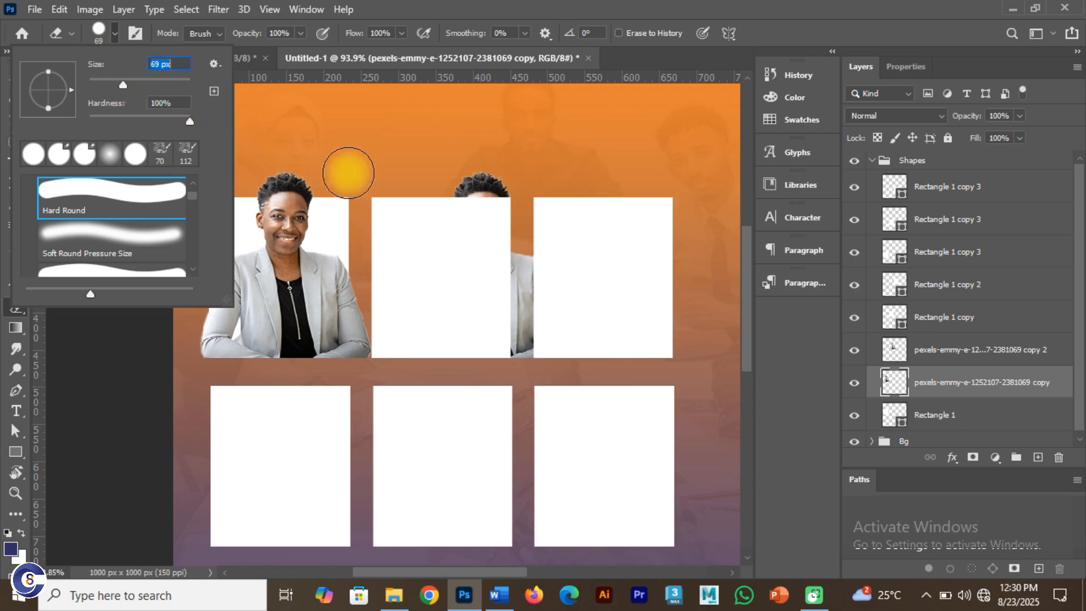
left_click(387, 225)
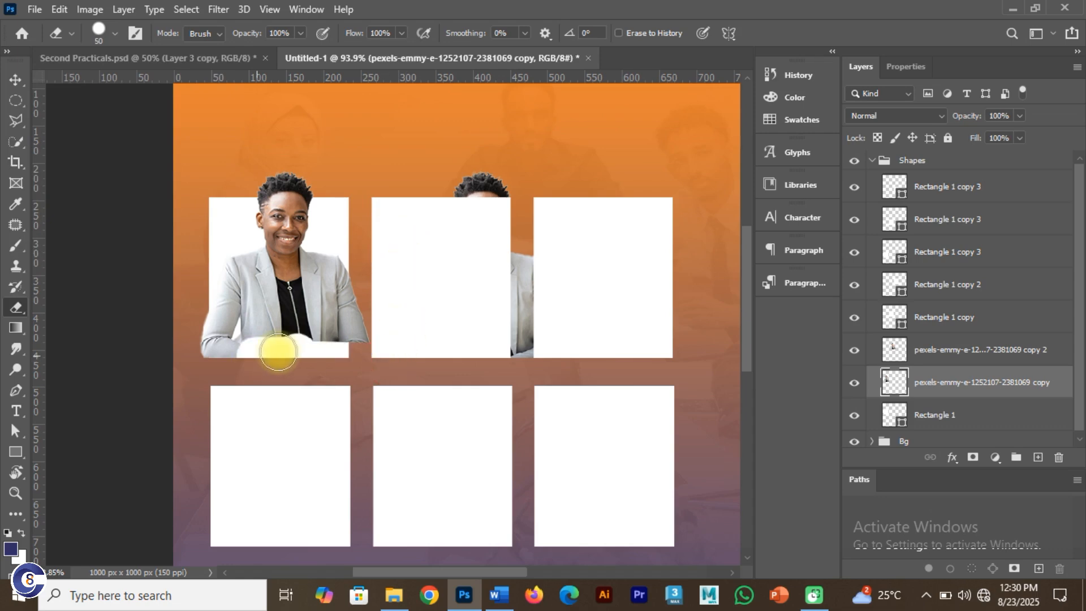
mouse_move(181, 349)
left_mouse_down()
mouse_move(322, 337)
mouse_move(373, 308)
mouse_move(175, 310)
mouse_move(381, 371)
mouse_move(357, 315)
left_mouse_up()
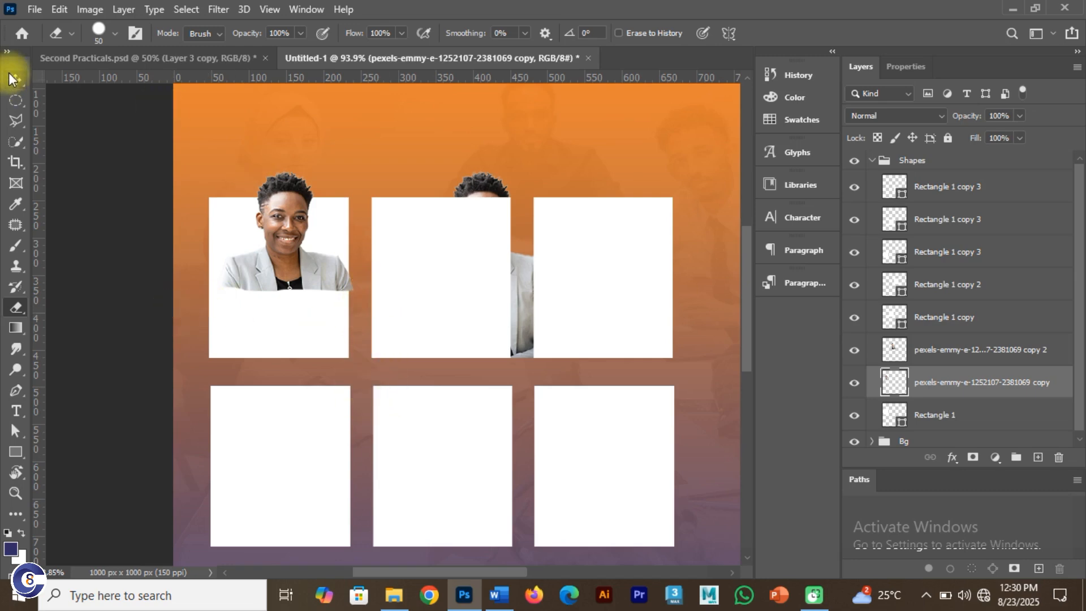
key("ctrl+z")
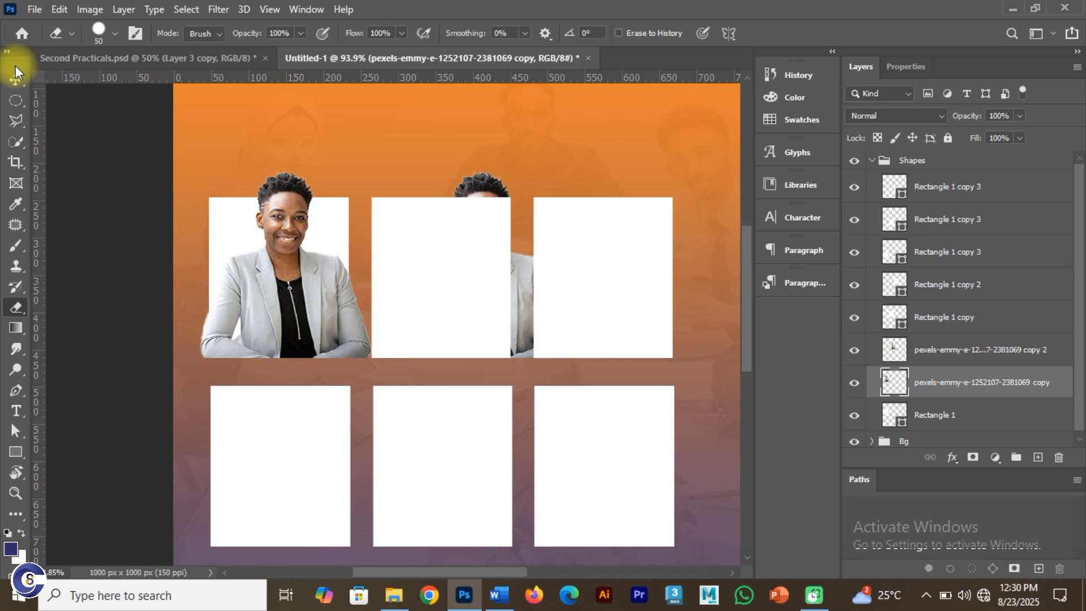
key("ctrl+z")
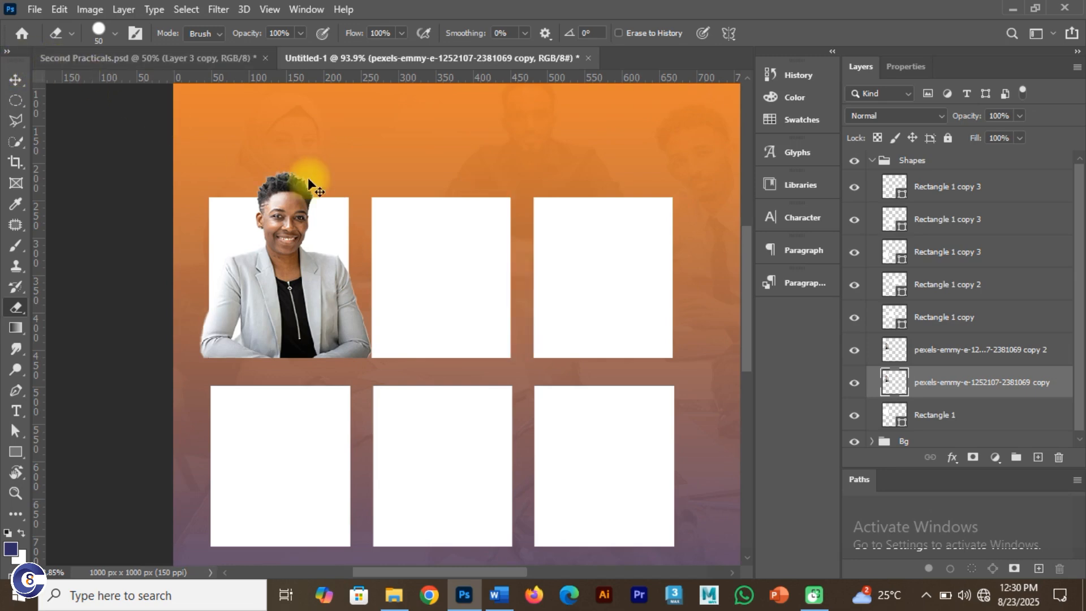
Delete the lower cut-out layer of the woman and duplicate the remaining cut-out layer above the first frame
key("Home")
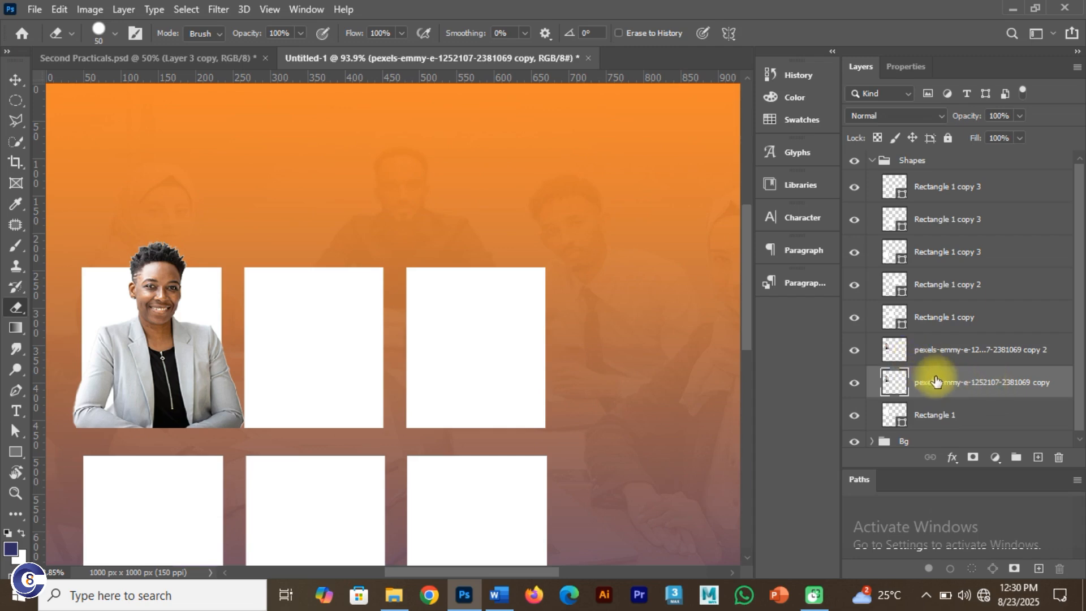
left_click_drag(928, 375, 1056, 458)
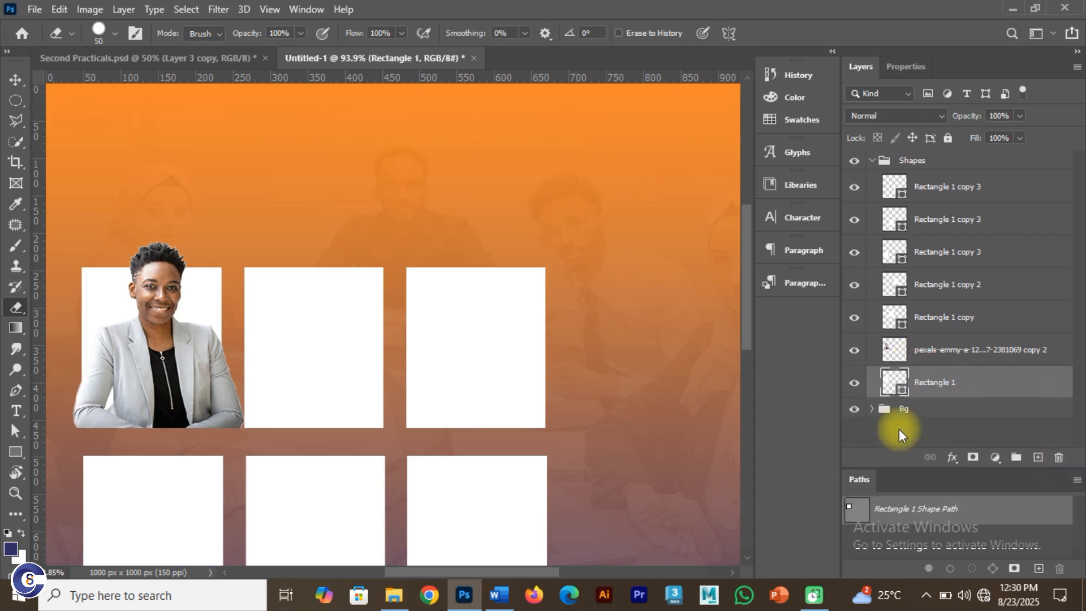
left_click_drag(178, 373, 250, 299)
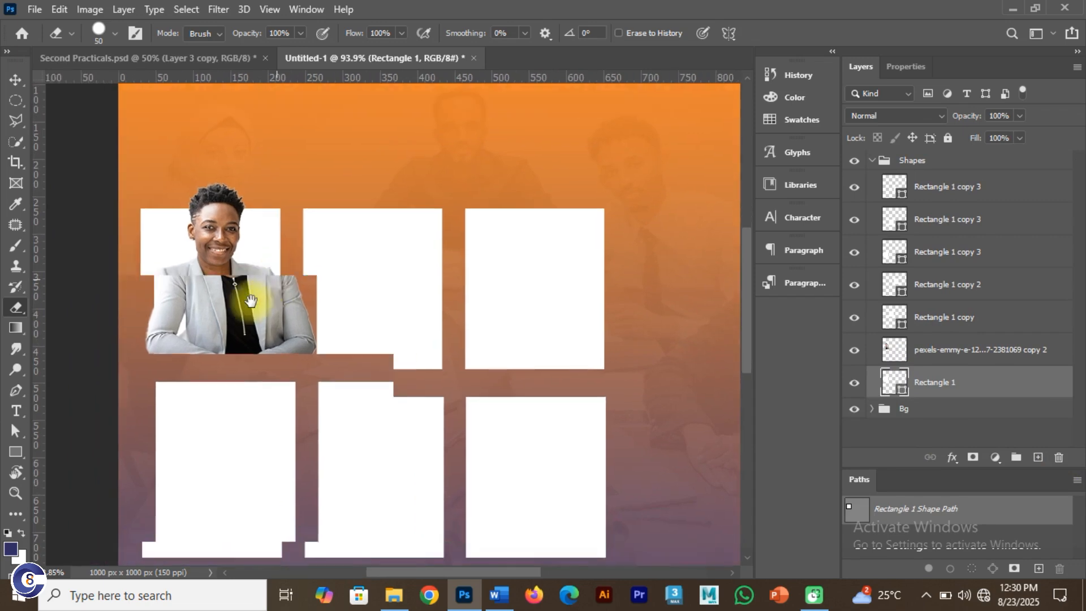
left_click(969, 349)
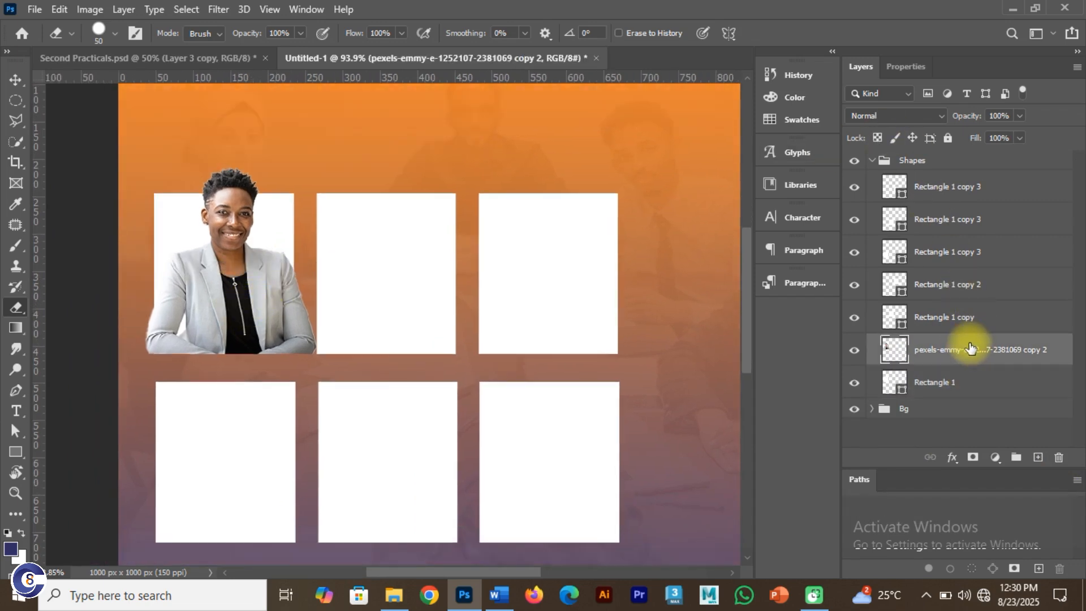
key("ctrl+j")
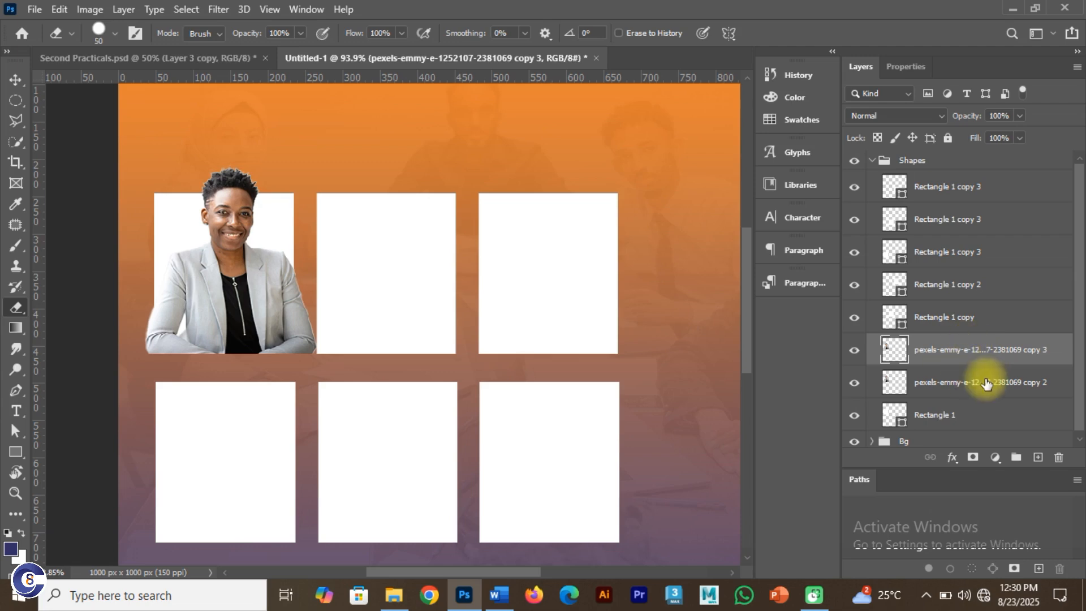
Clip the lower cut-out to the first frame's rectangle and check the clipping with the upper copy temporarily hidden
left_click(1042, 384)
right_click(1056, 379)
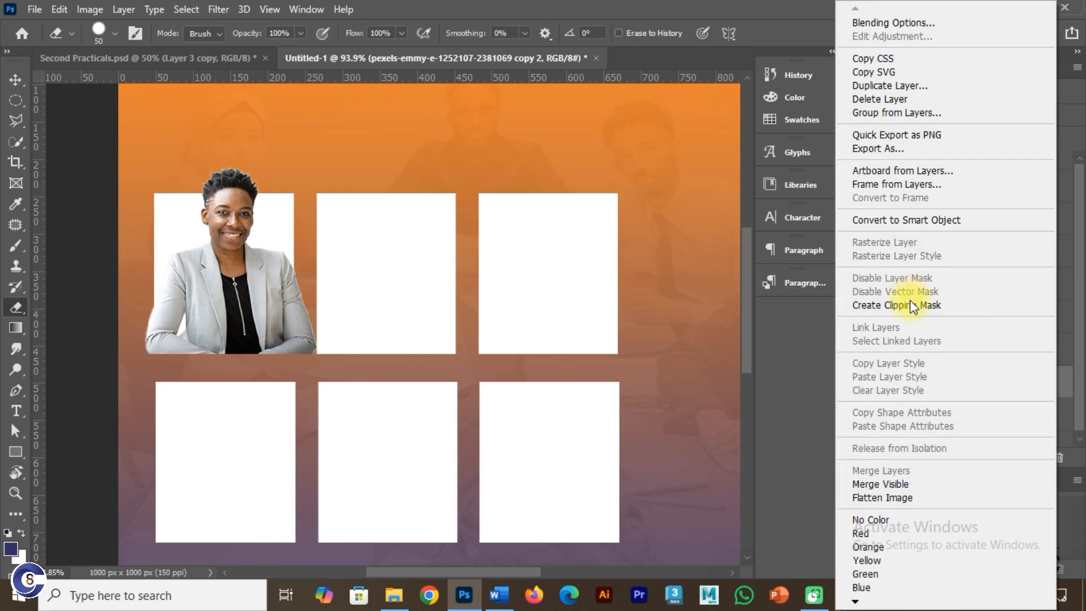
left_click(935, 304)
left_click(854, 350)
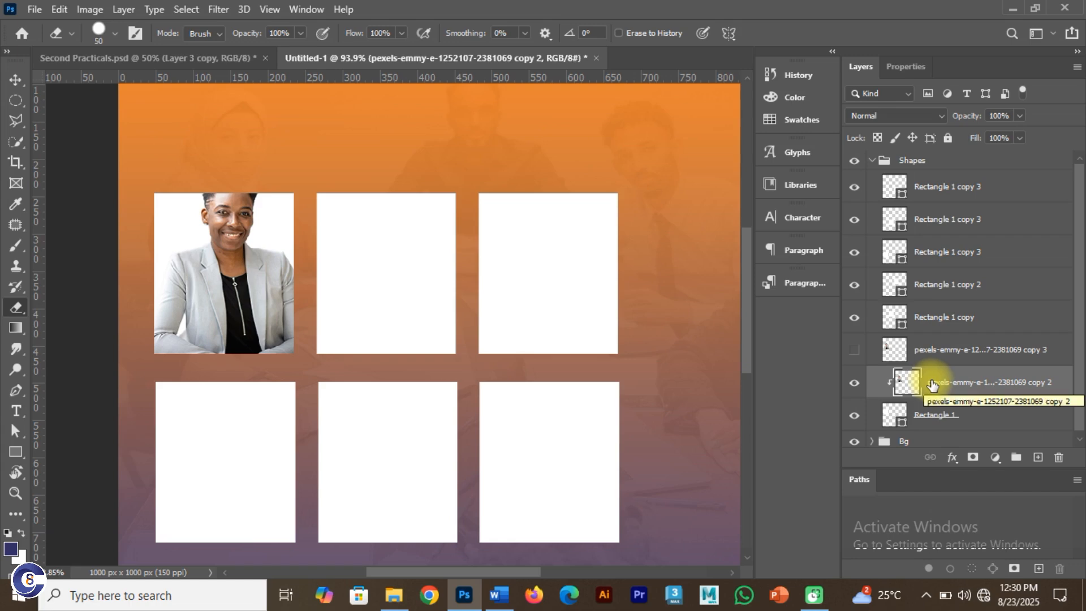
left_click(855, 351)
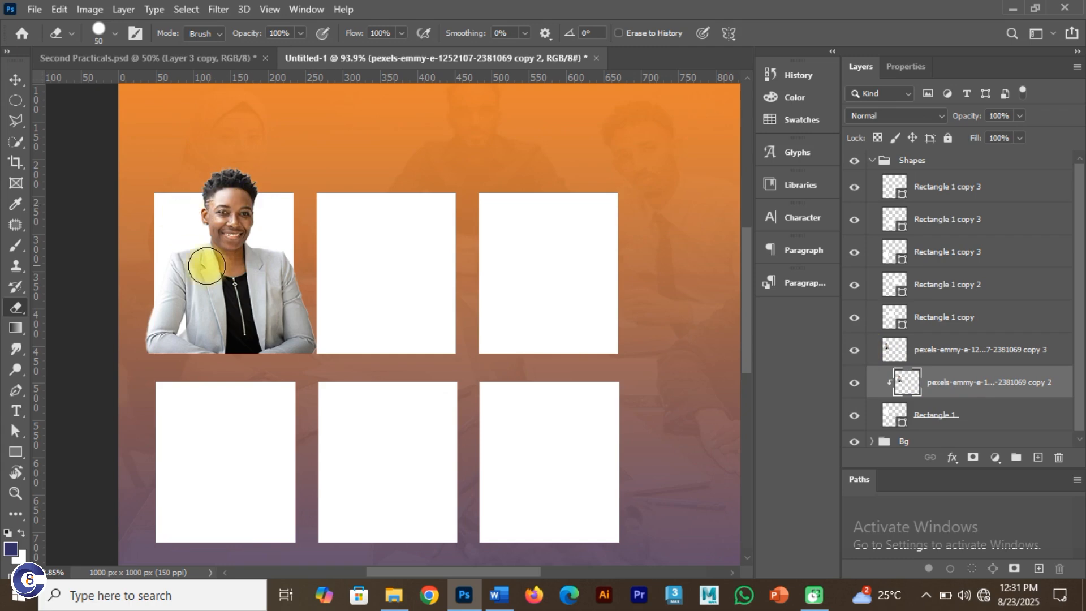
Erase the parts of the upper cut-out's arms that overhang both sides of the first frame, using the 50 px eraser
left_click(973, 349)
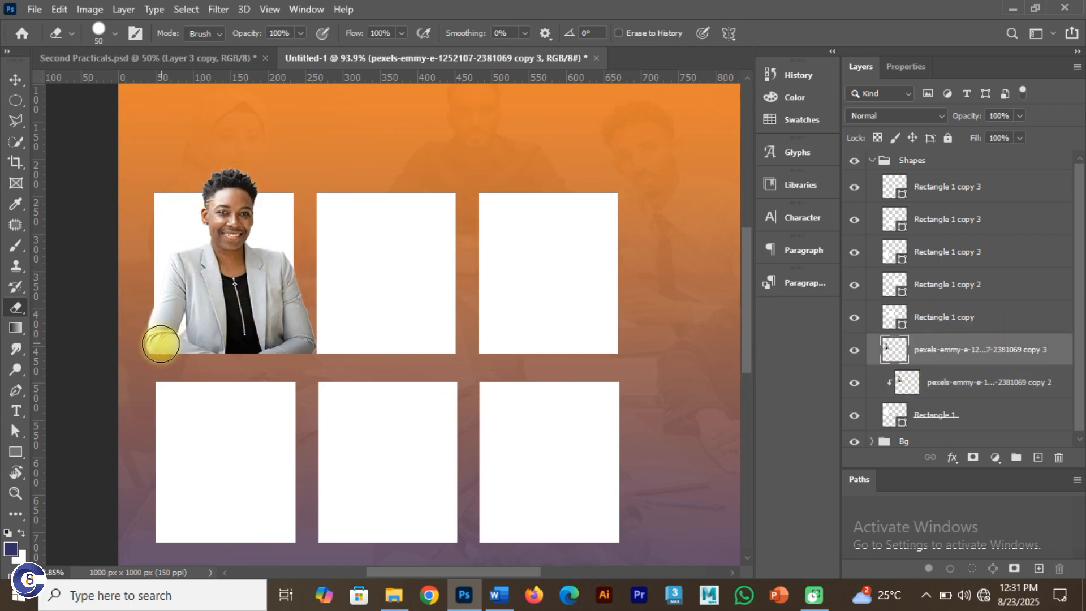
left_click(147, 346)
left_click_drag(147, 347, 186, 354)
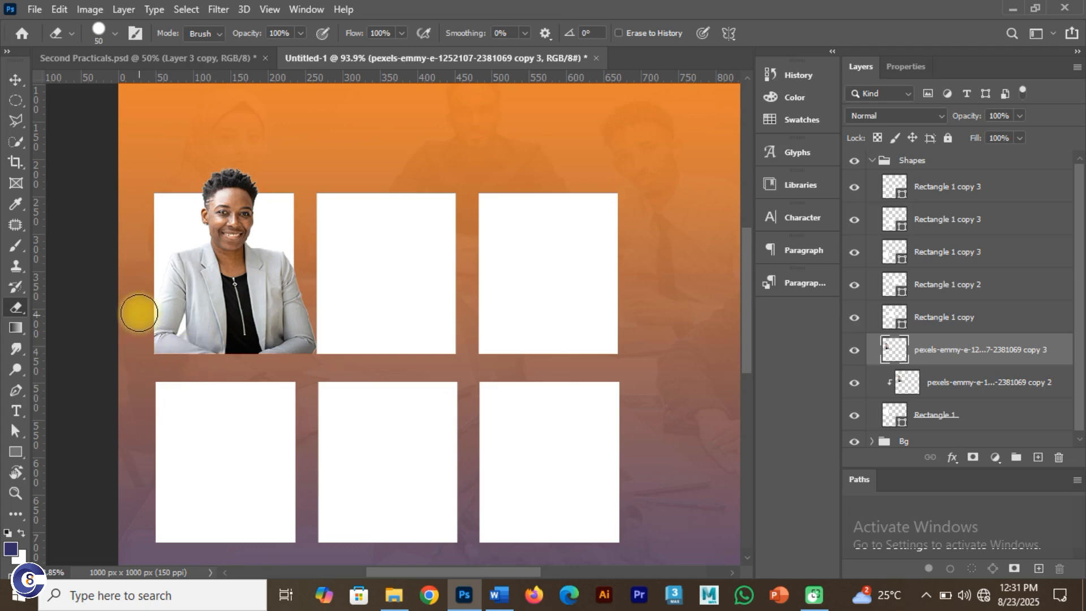
left_click_drag(293, 341, 304, 283)
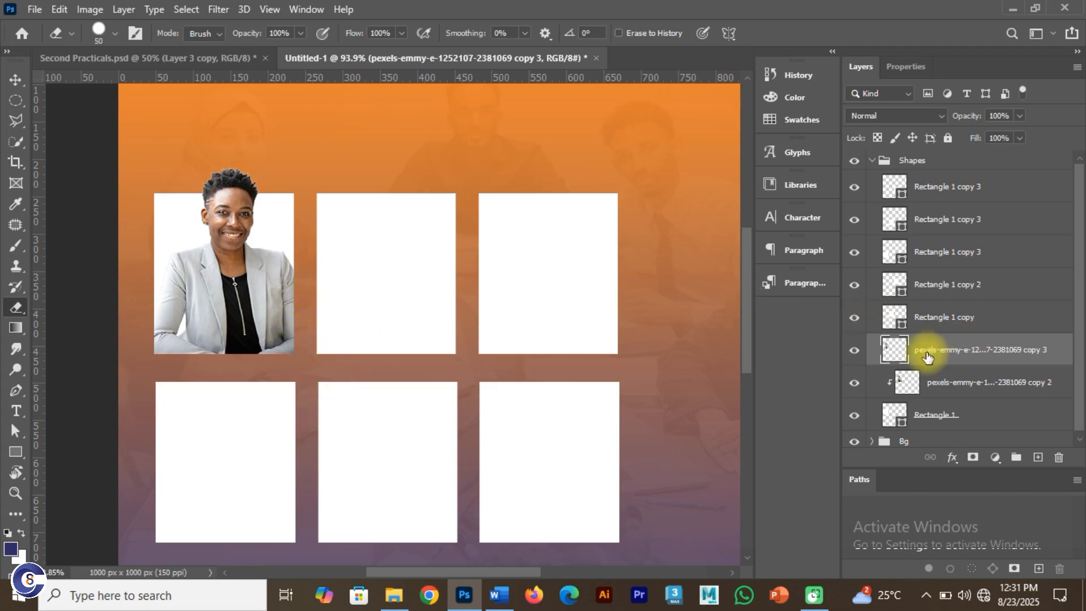
Toggle the visibility of the upper and the clipped cut-out layers to check what each contributes to the pop-out effect
left_click(857, 351)
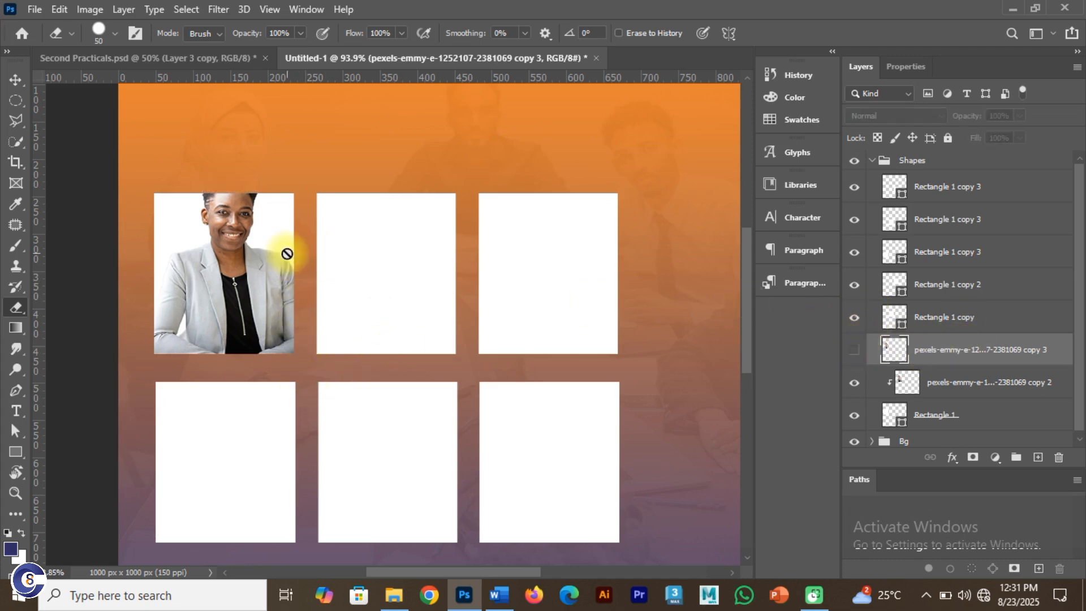
left_click(852, 383)
left_click(854, 349)
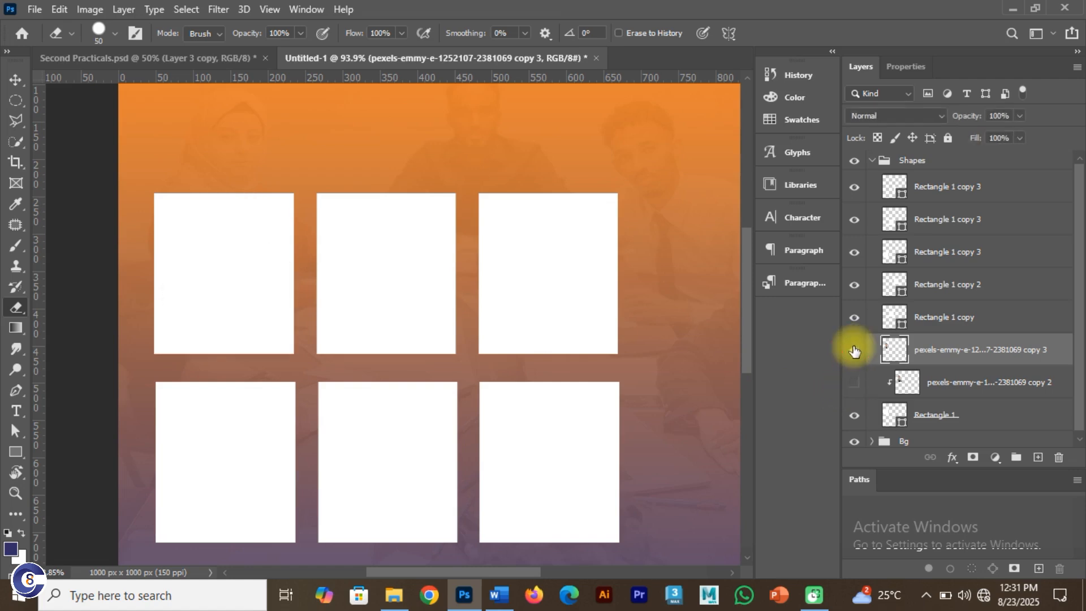
left_click(853, 382)
mouse_move(251, 185)
left_mouse_down()
mouse_move(266, 298)
mouse_move(218, 238)
left_mouse_up()
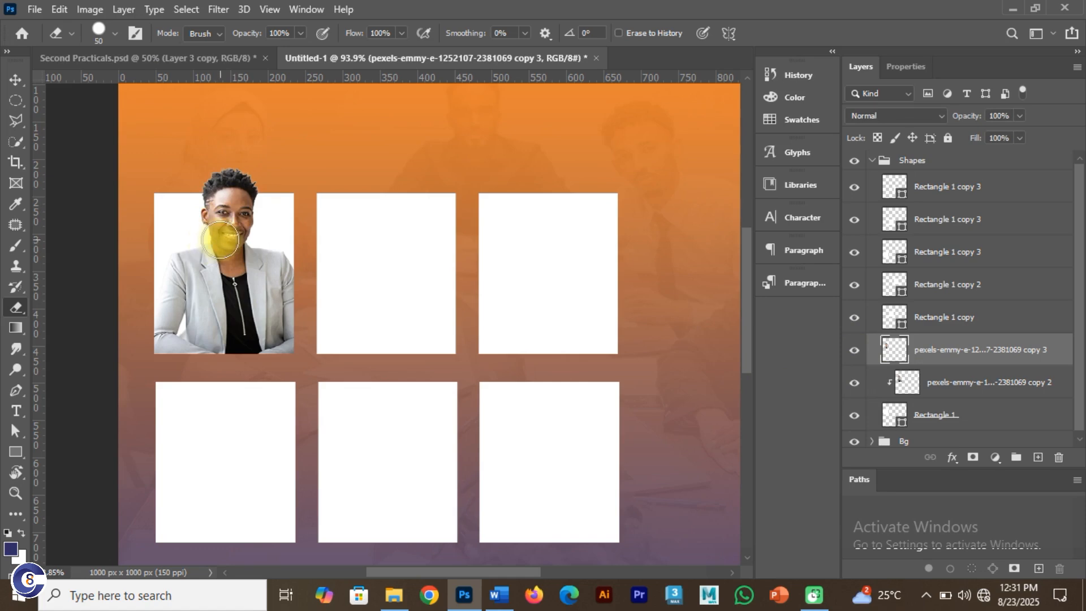
Collapse the Speakers group in Second Practicals.psd, show the Write-up group to read the speakers' names, and return to Untitled-1
left_click(206, 58)
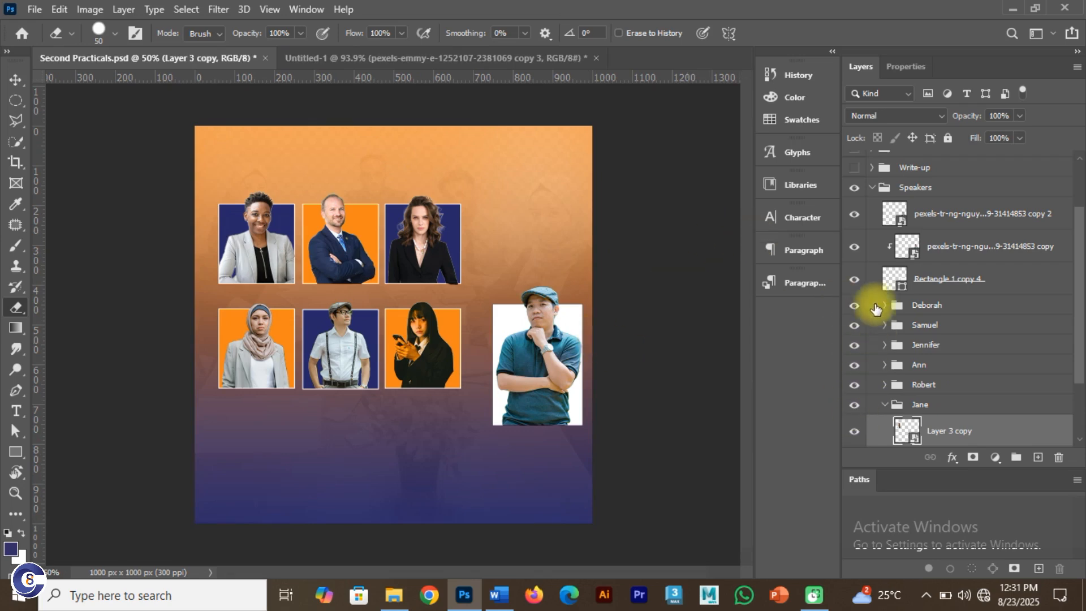
left_click(872, 187)
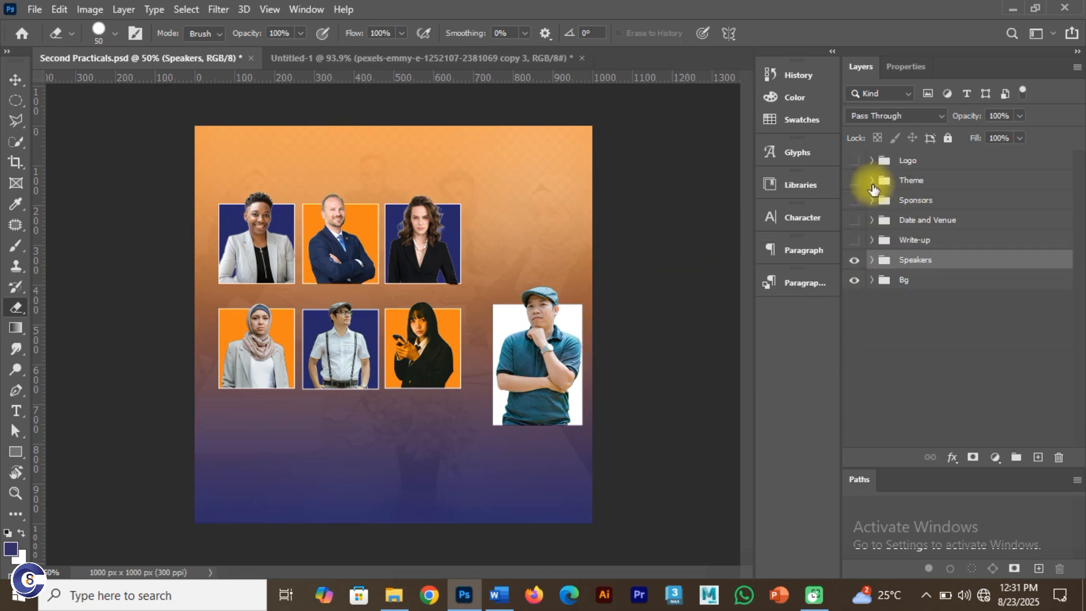
left_click(854, 240)
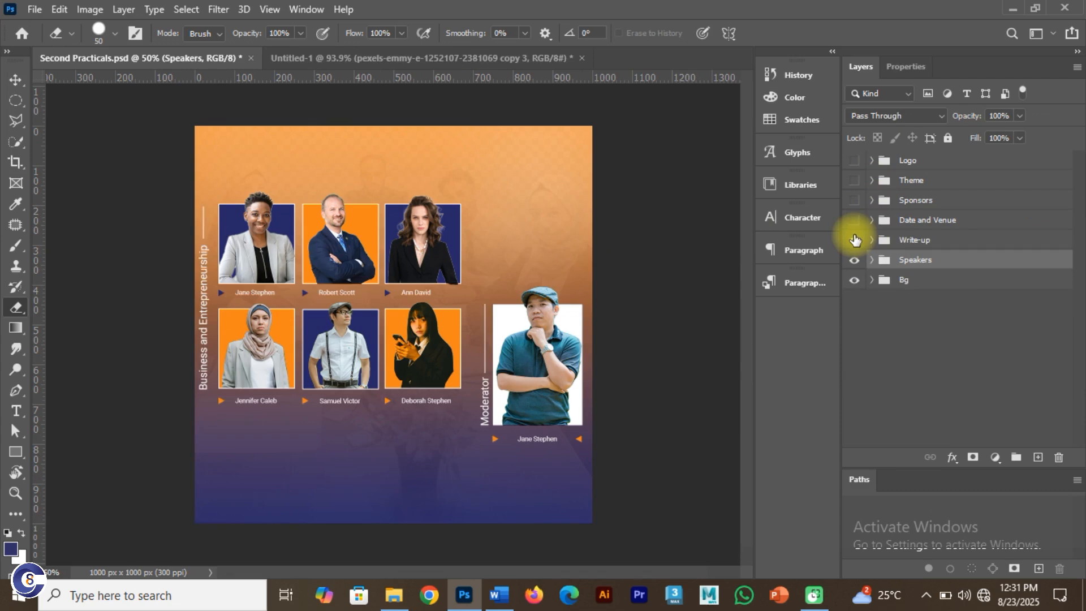
left_click(497, 58)
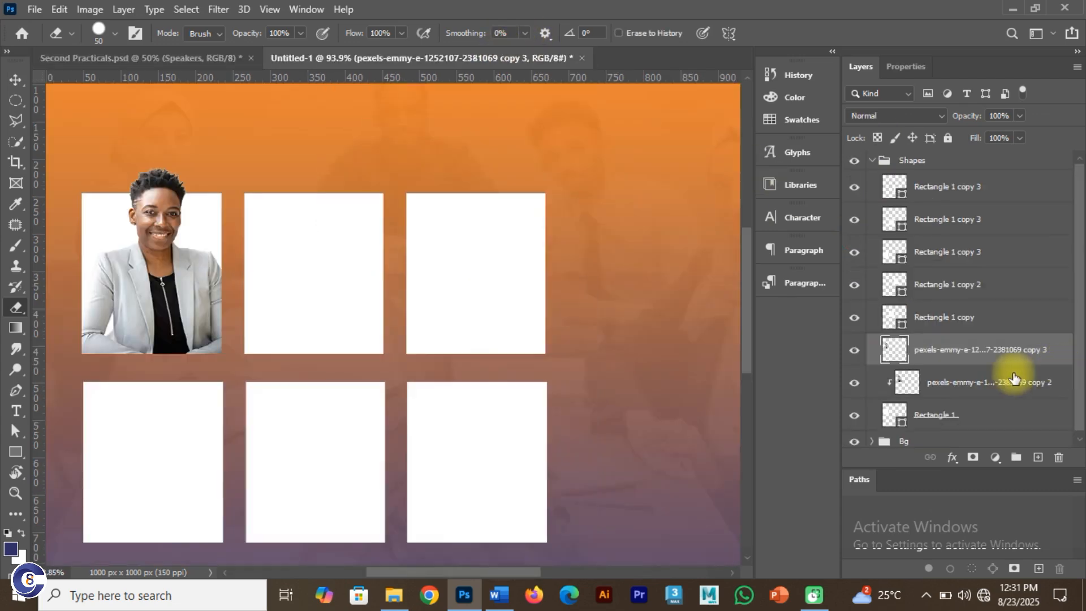
Try grouping both cut-out layers with the second frame's rectangle, naming the group with the first speaker's first name
left_click(969, 380, "ctrl")
left_click(967, 322, "ctrl")
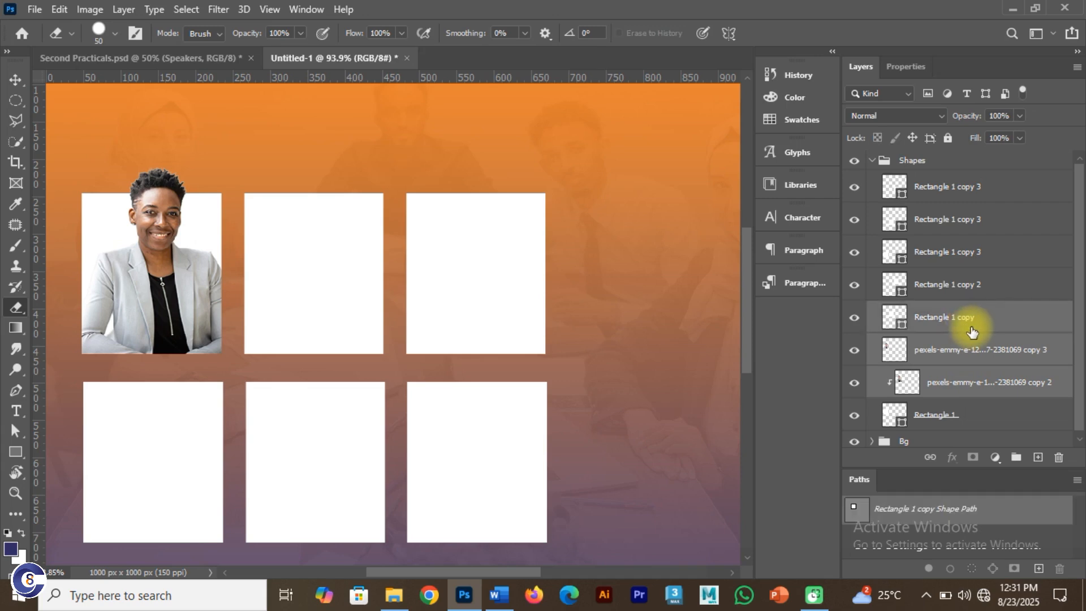
key("ctrl+g")
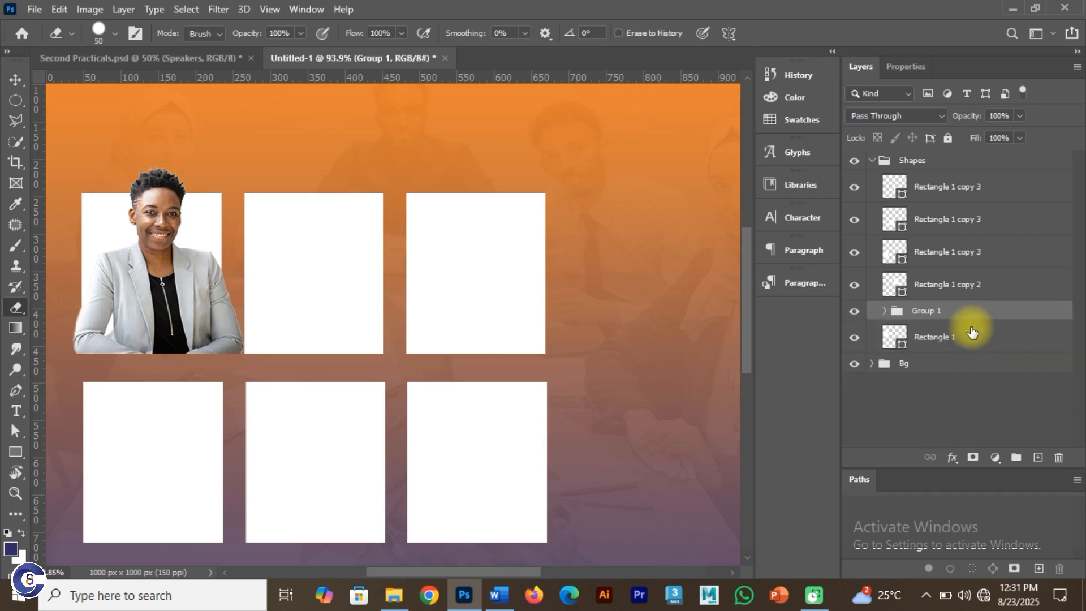
double_click(931, 311)
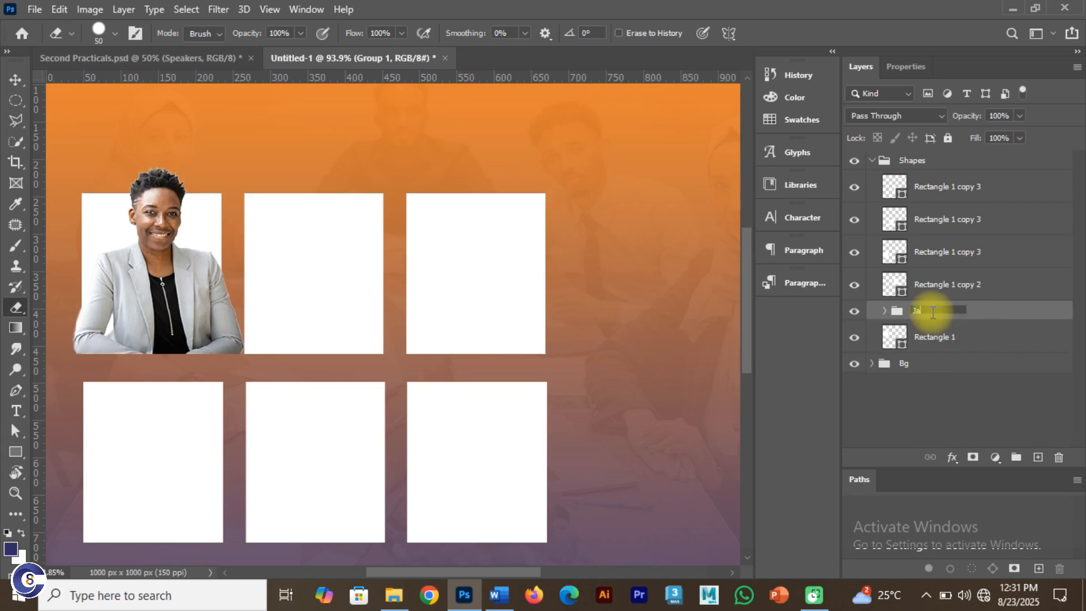
key("Return")
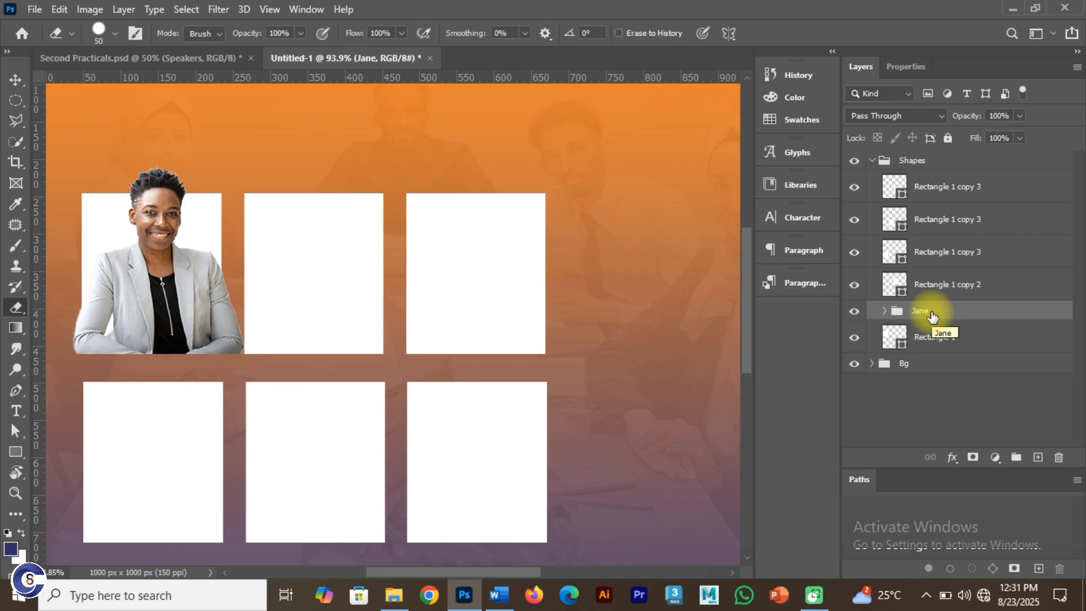
Check the new speaker group's contents and visibility, and undo the grouping and renaming
left_click(885, 311)
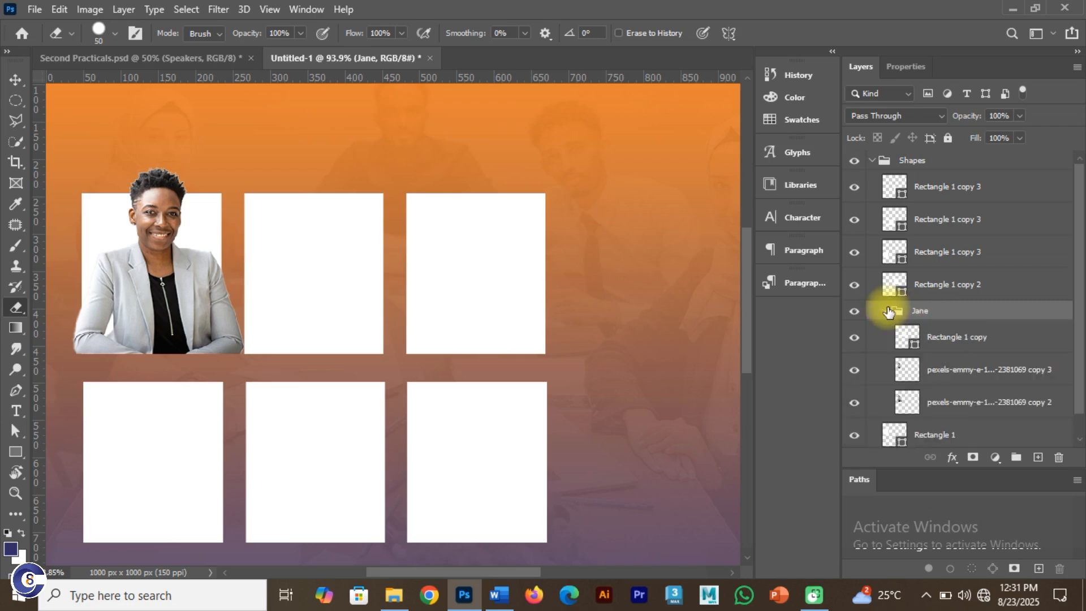
left_click(886, 311)
left_click(855, 311)
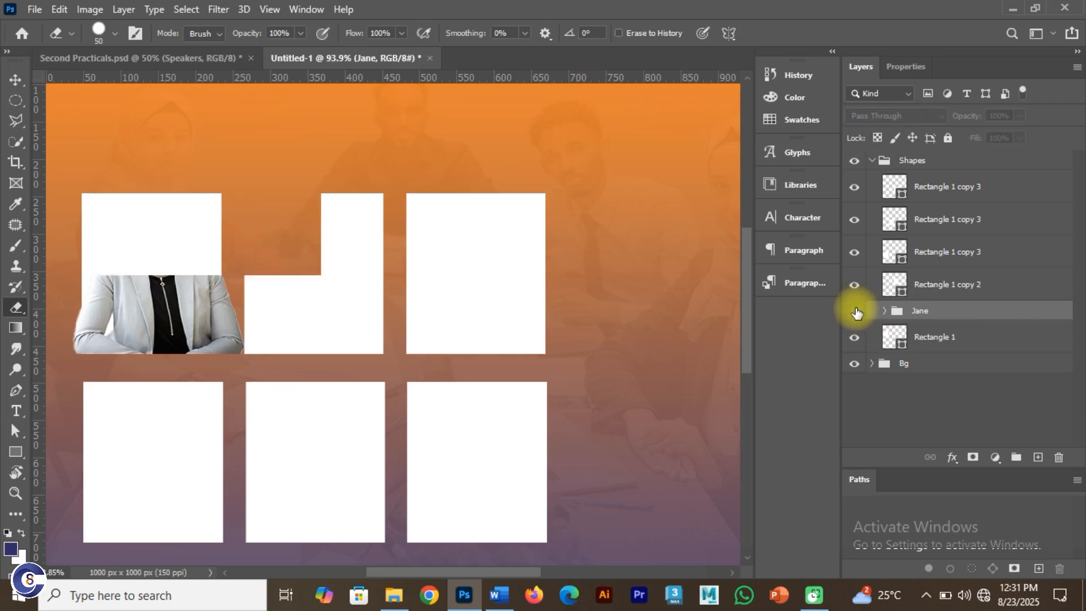
left_click(855, 311)
left_click(855, 312)
left_click(855, 311)
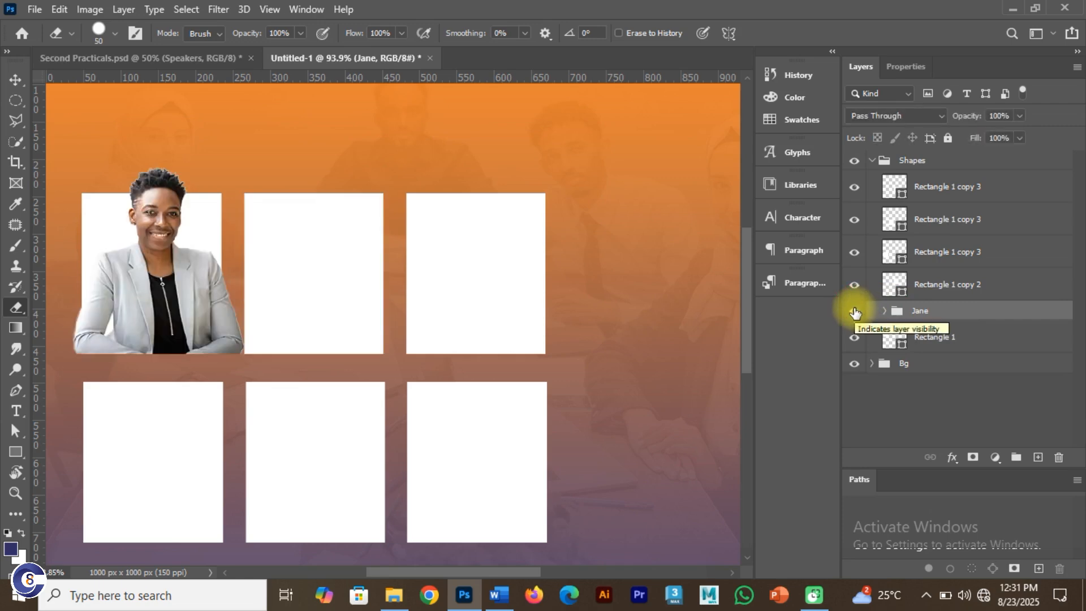
key("ctrl+z")
key("ctrl+z")
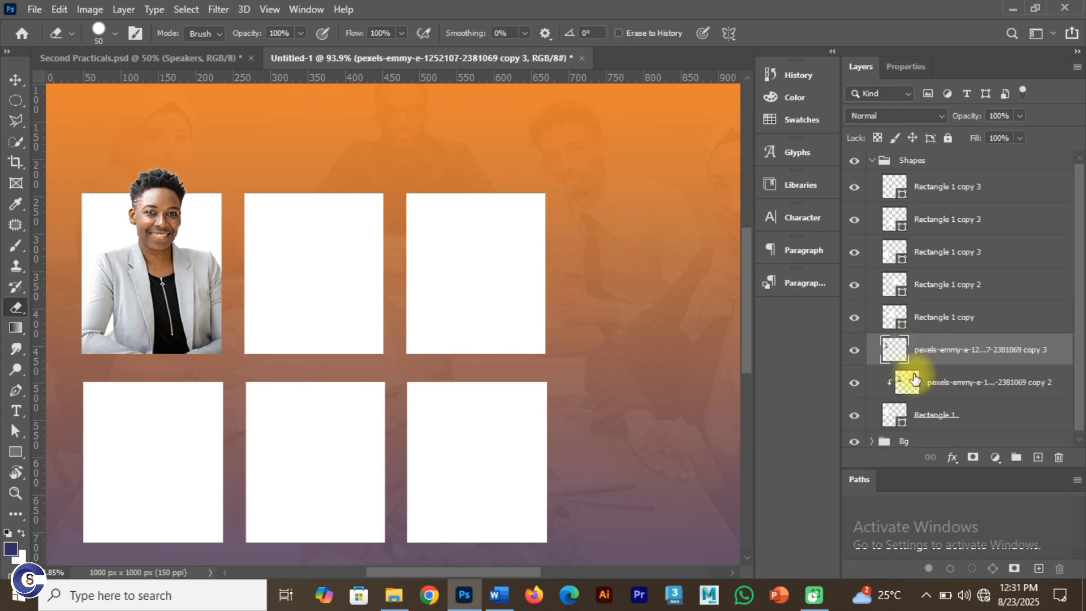
Group the first frame's rectangle with both cut-out layers and name the group with the speaker's first name
left_click(854, 415)
left_click(854, 415)
left_click(945, 412)
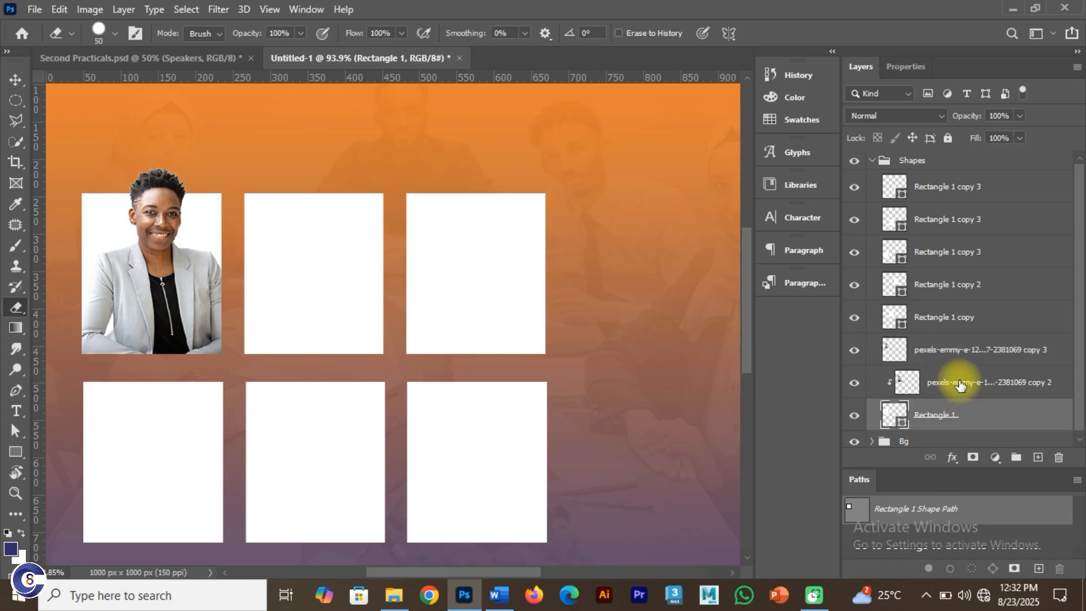
left_click(962, 381, "shift")
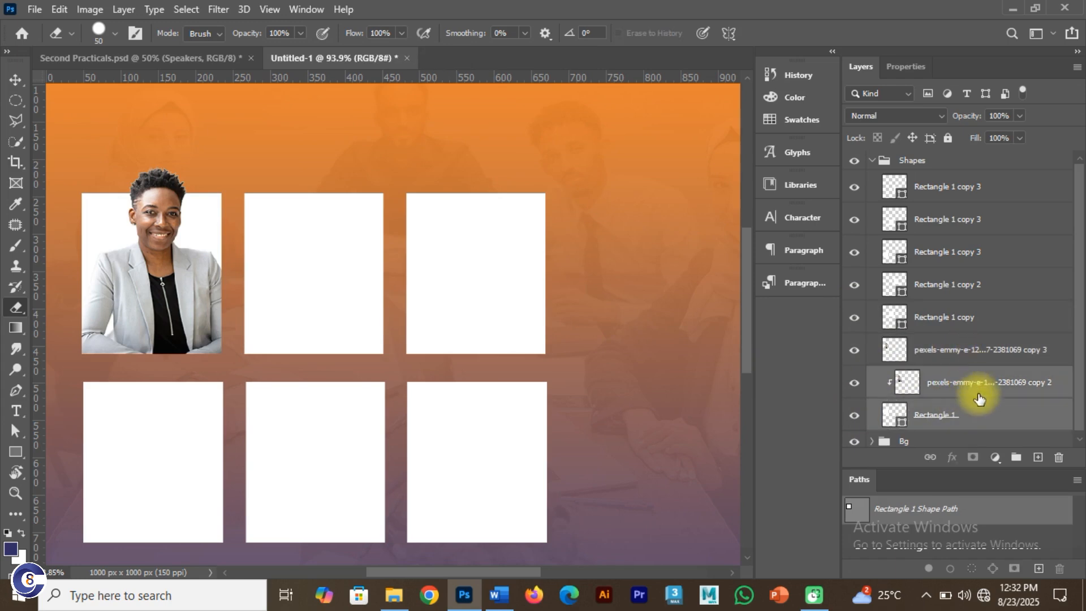
left_click(970, 352, "shift")
key("ctrl+g")
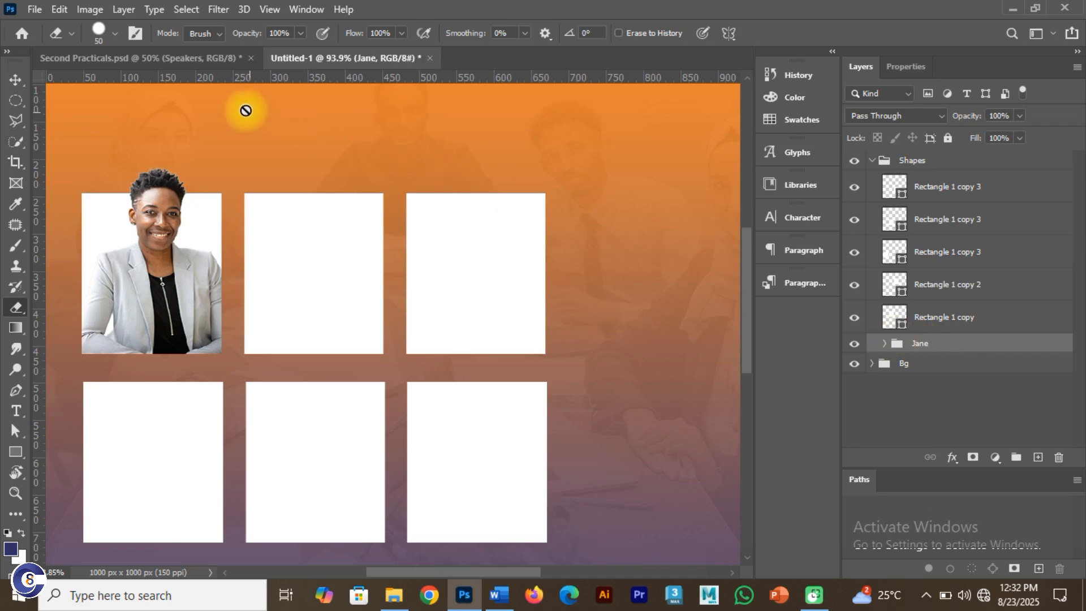
Review the second speaker's photo and name in Second Practicals.psd, with the Write-up group shown temporarily, and return to Untitled-1
left_click(208, 57)
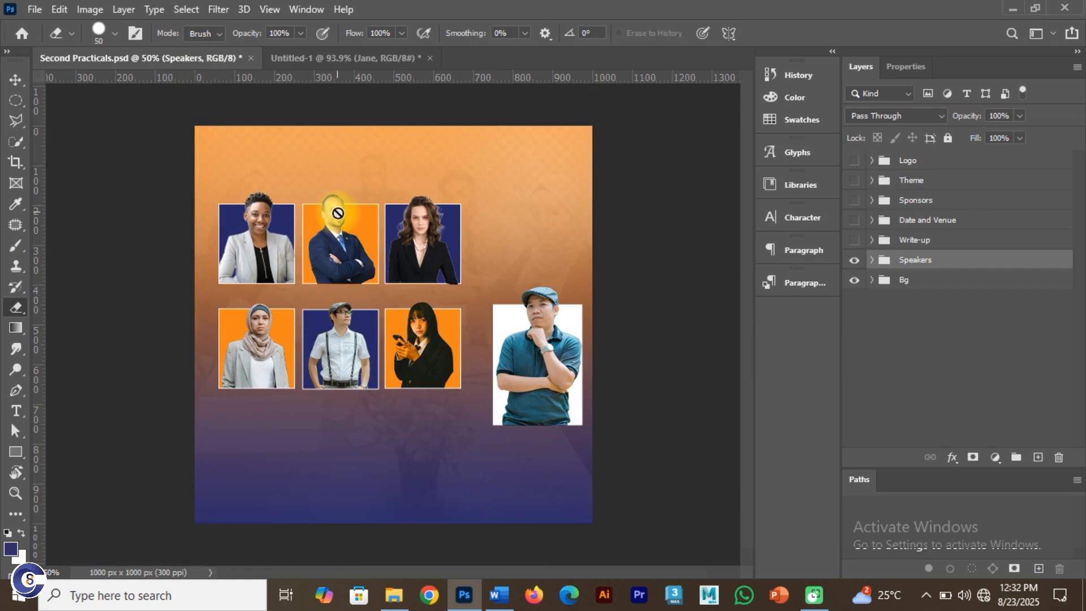
left_click(853, 239)
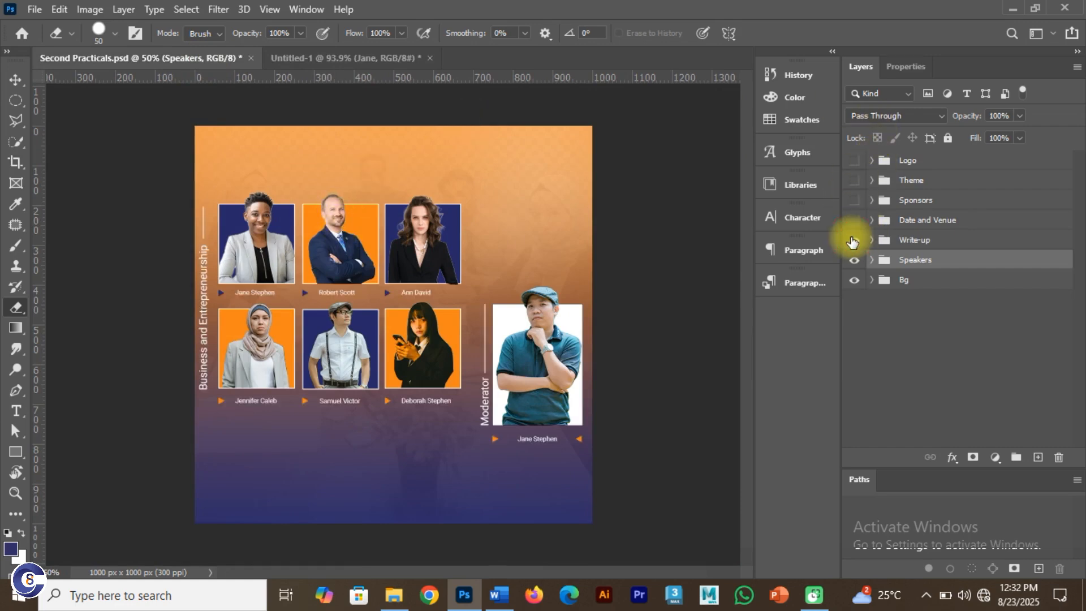
left_click(853, 239)
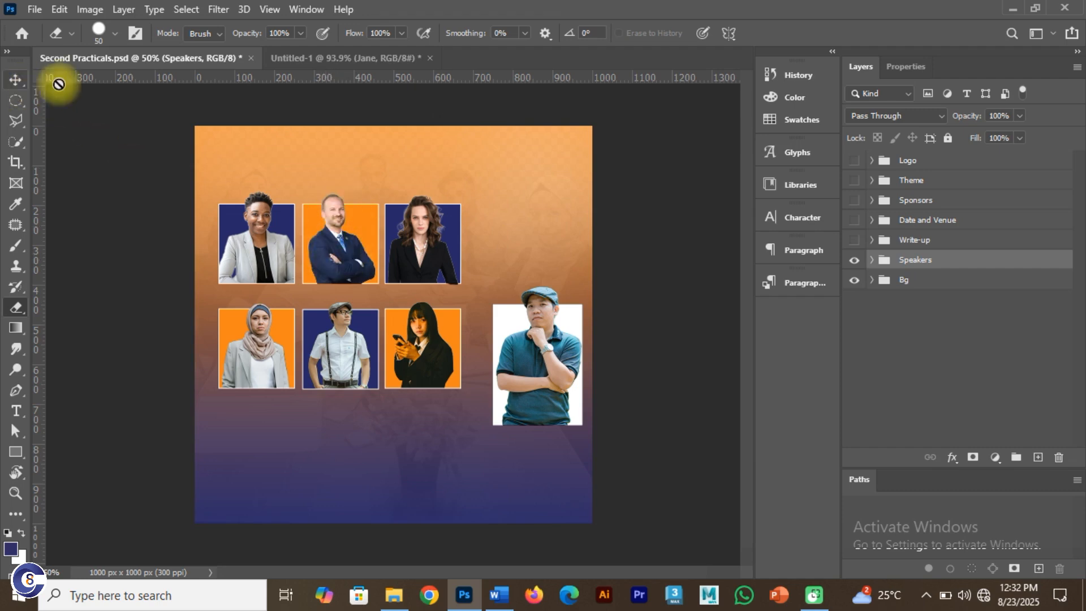
left_click(290, 55)
key("alt+Tab")
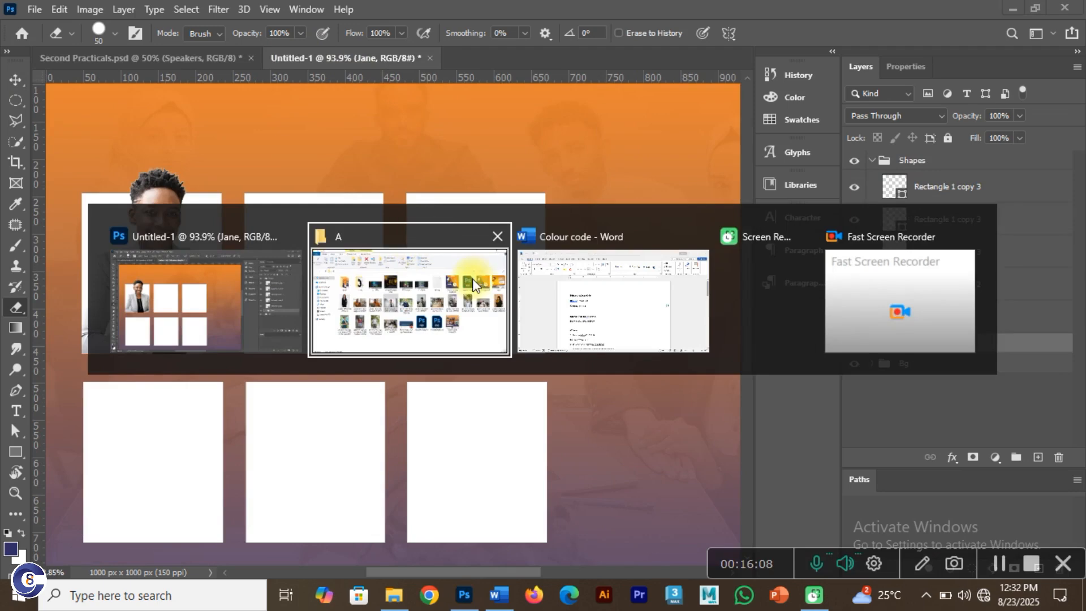
left_click(534, 298)
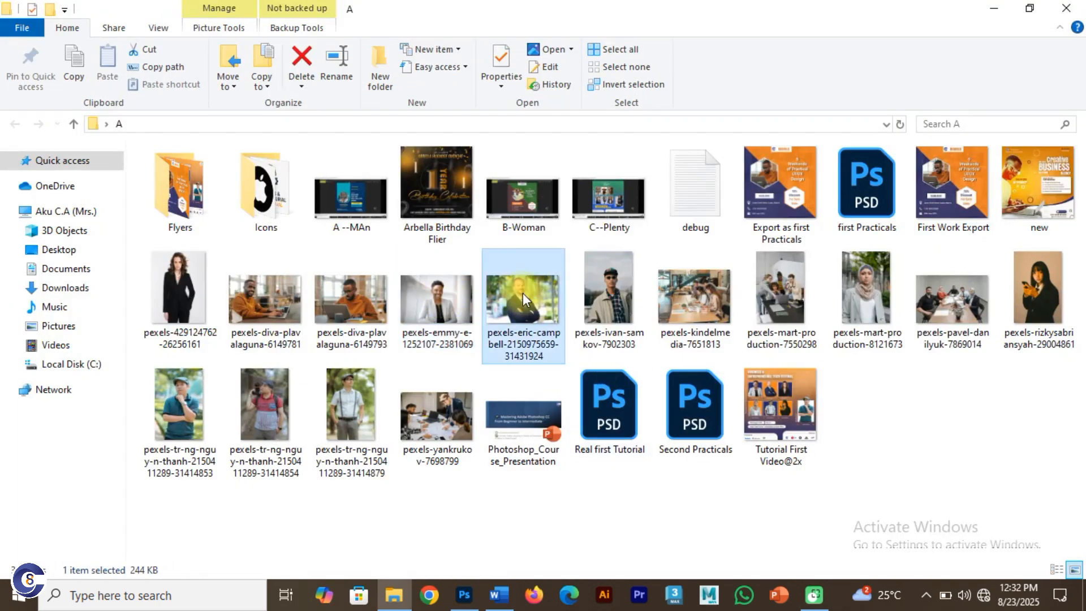
left_click_drag(523, 293, 313, 339)
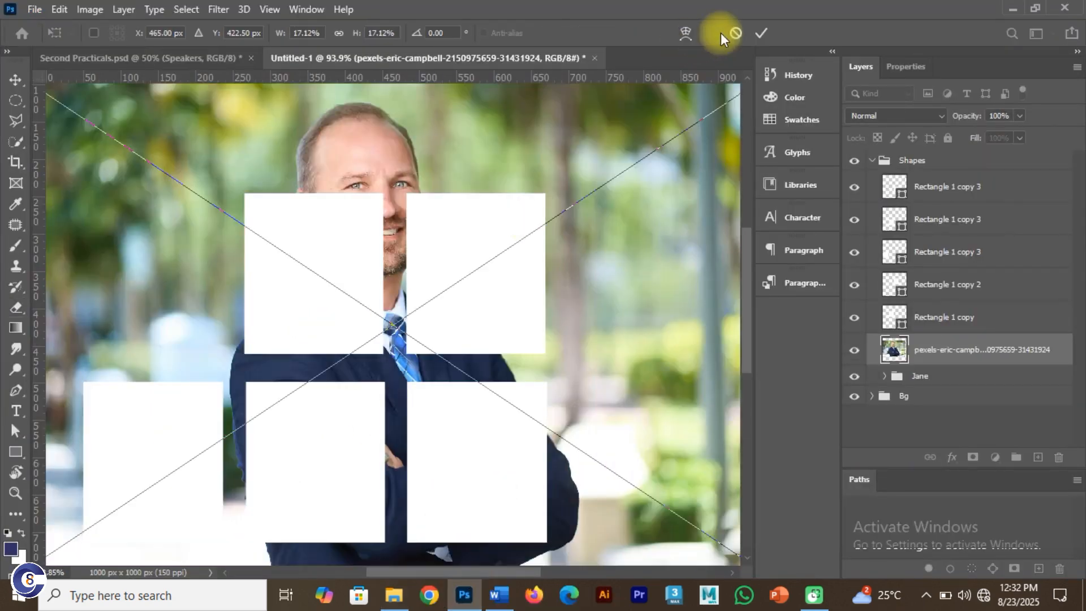
left_click(759, 33)
key("e")
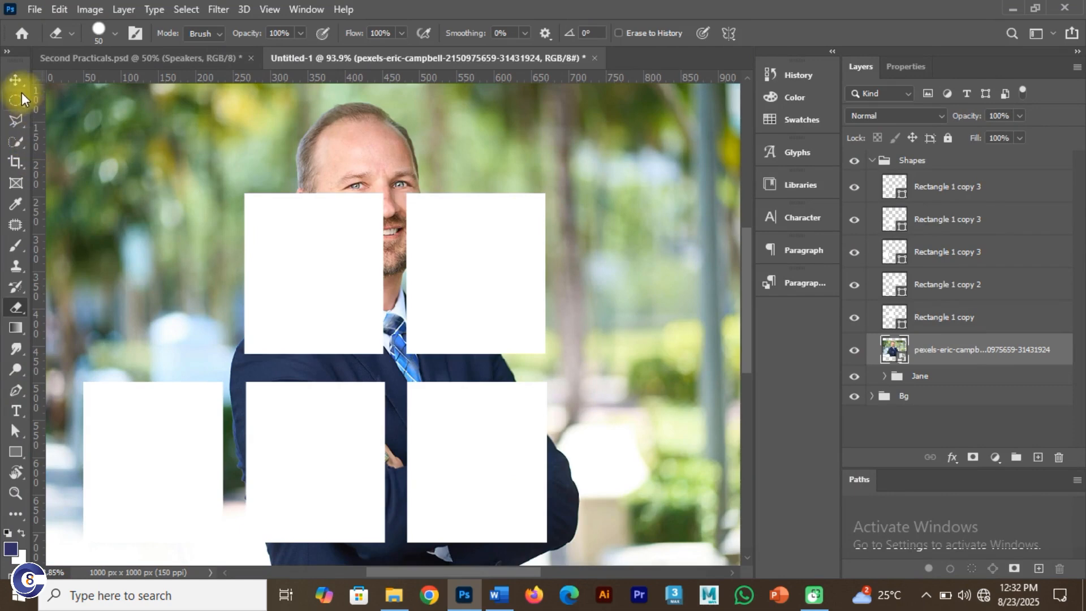
left_click(16, 79)
key("Delete")
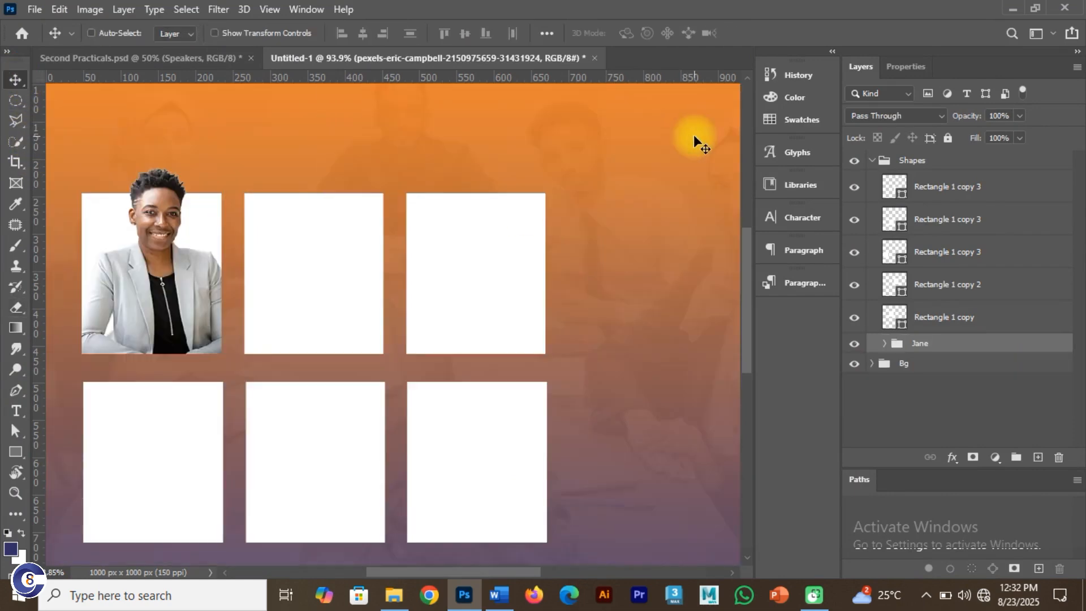
Place the second speaker's photo above the second frame's rectangle, scale it down and position it over that frame
left_click(322, 261, "ctrl")
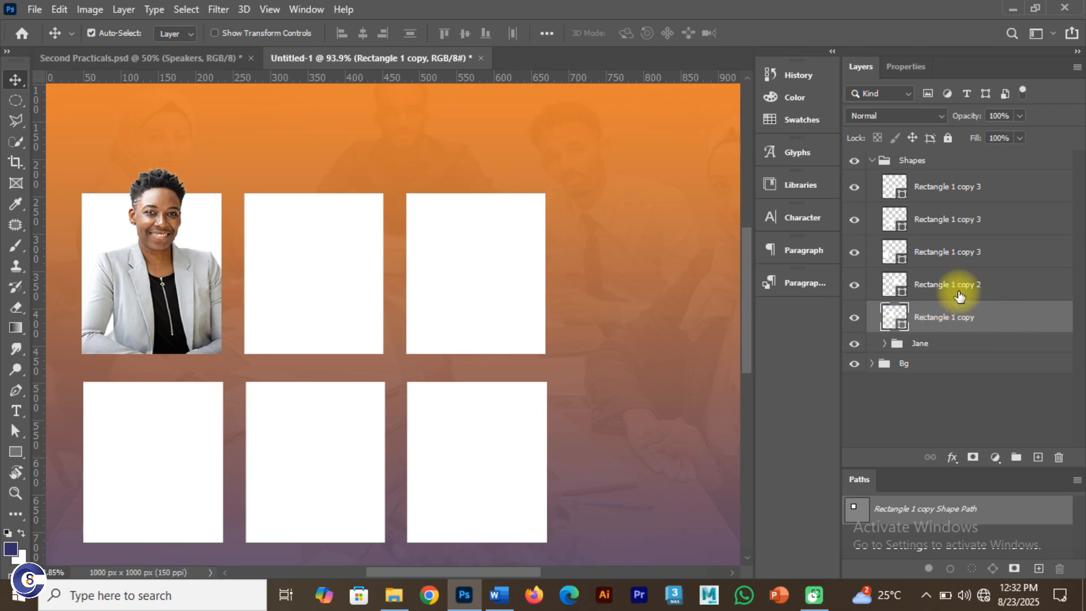
key("alt+Tab")
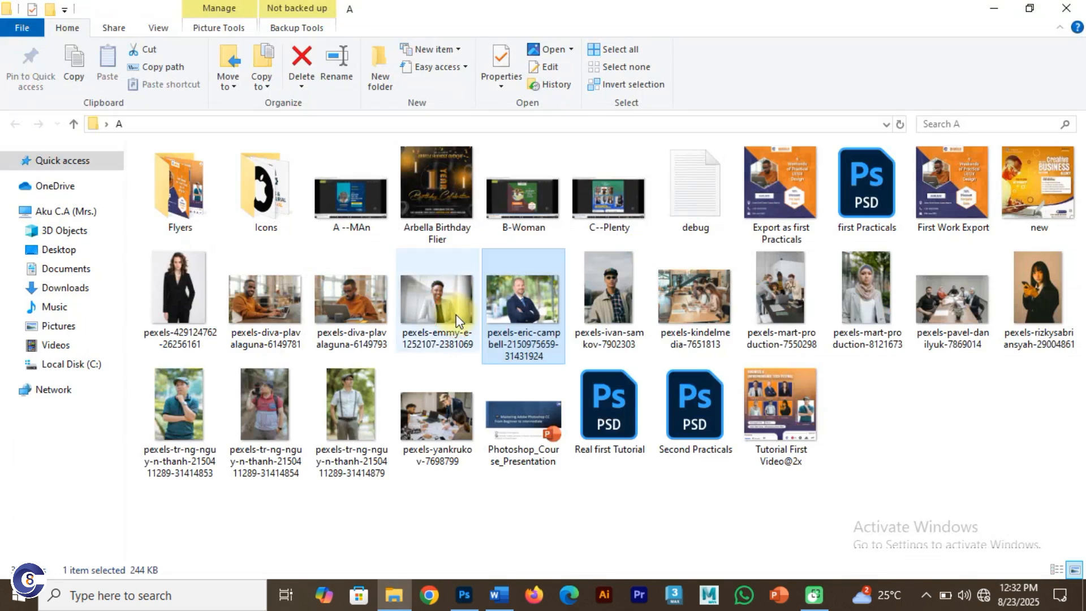
left_click_drag(508, 305, 297, 278)
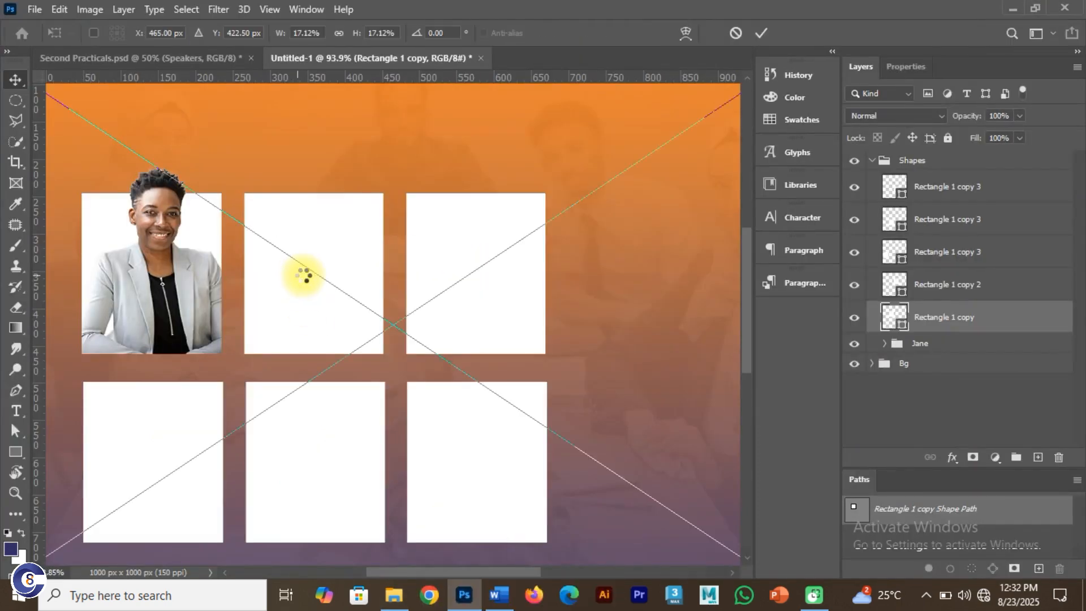
scroll(501, 223, "down", 4)
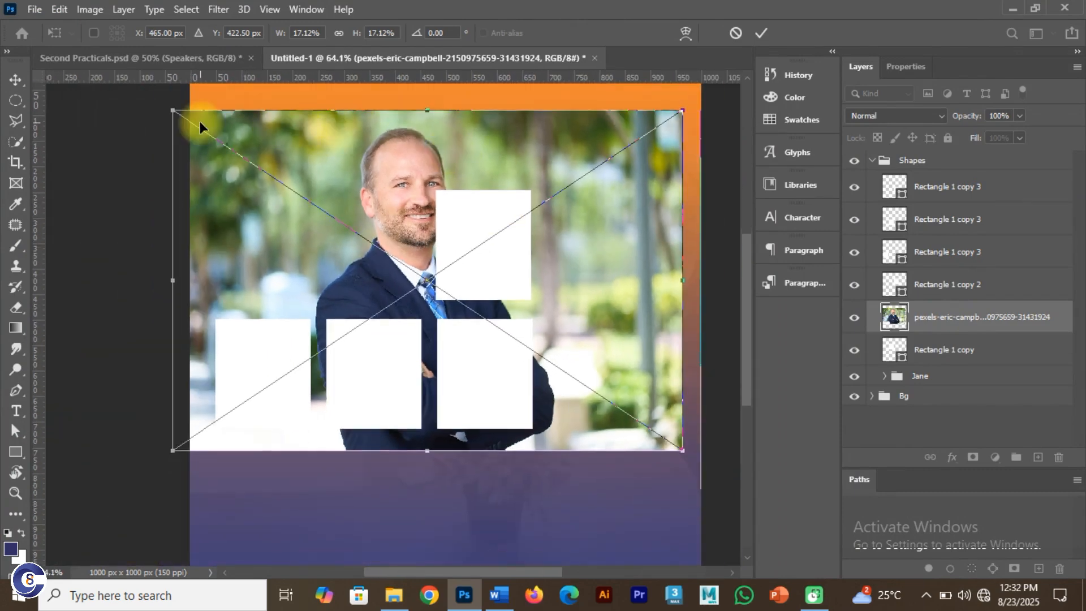
left_click_drag(191, 128, 327, 215)
left_click_drag(361, 255, 289, 175)
left_click(759, 32)
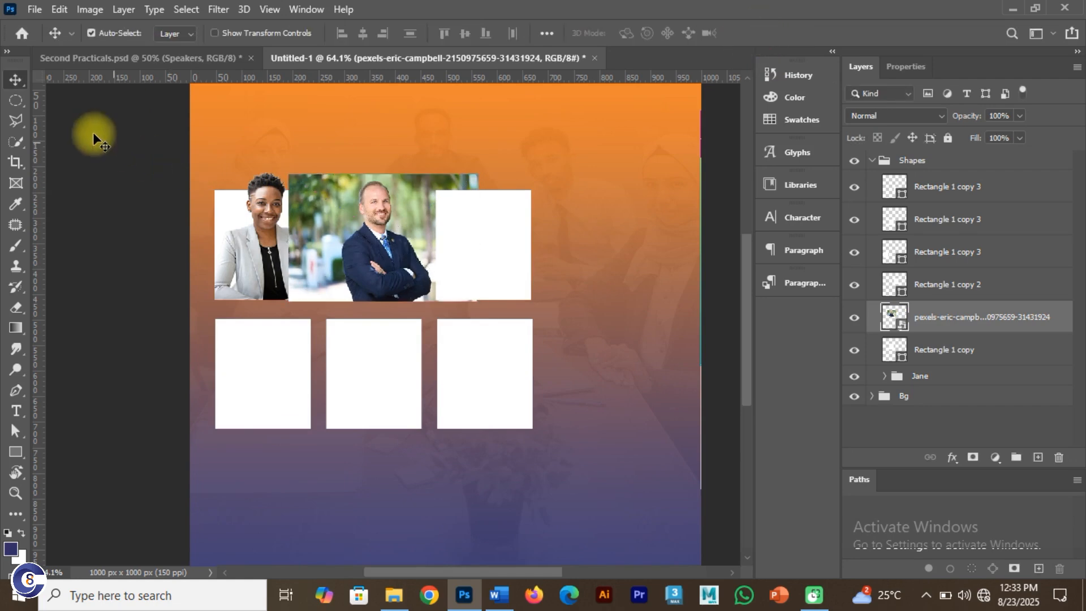
Mask the second speaker's photo with Select Subject and position the cut-out inside the second frame, aligned to its lower edge
left_click(16, 141)
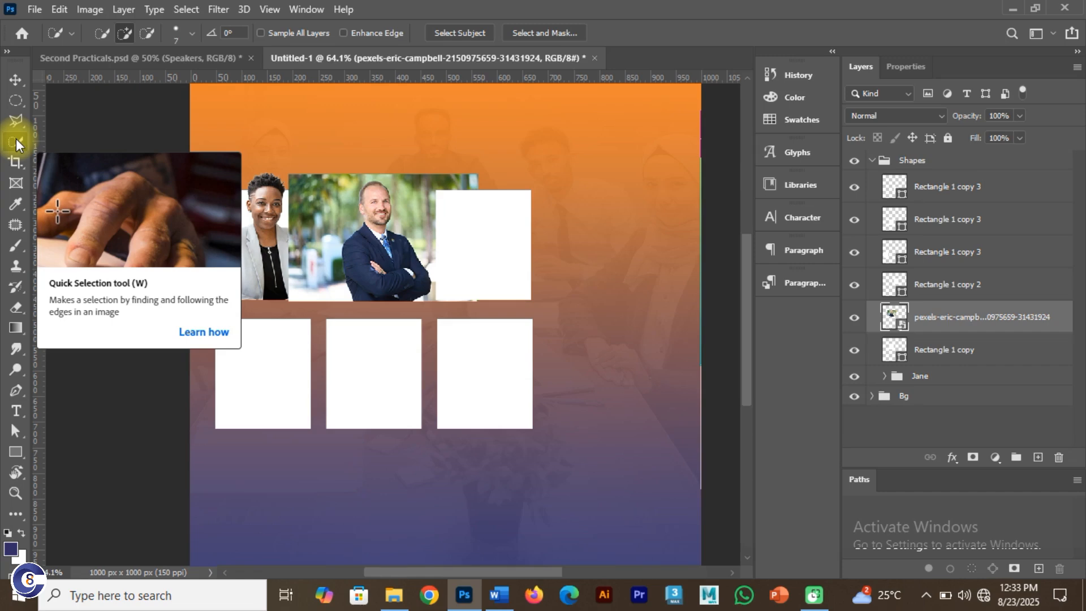
left_click(459, 33)
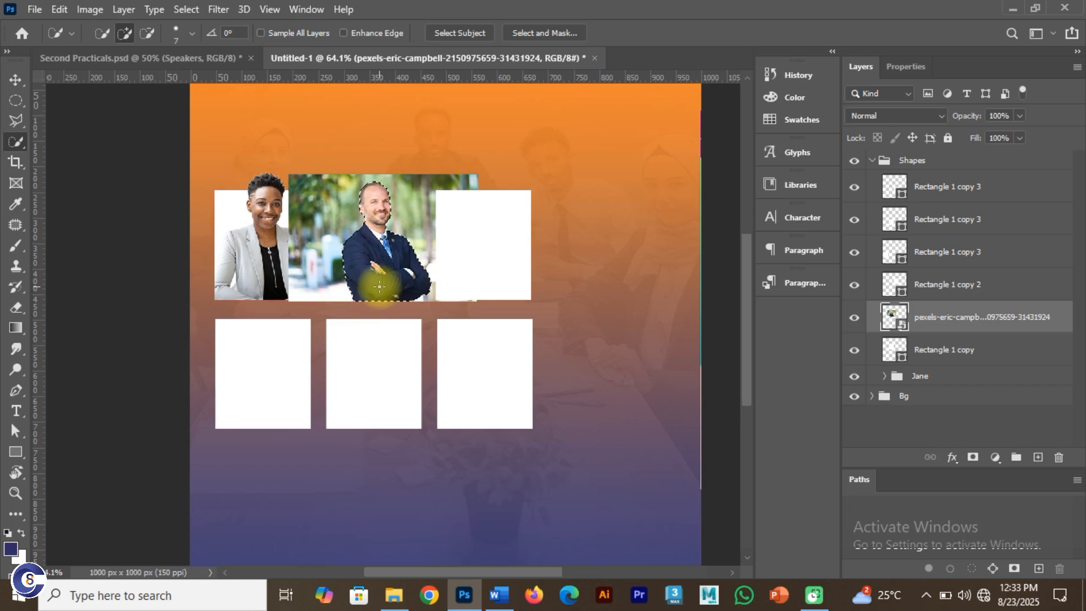
scroll(354, 252, "up", 1)
scroll(354, 252, "up", 5)
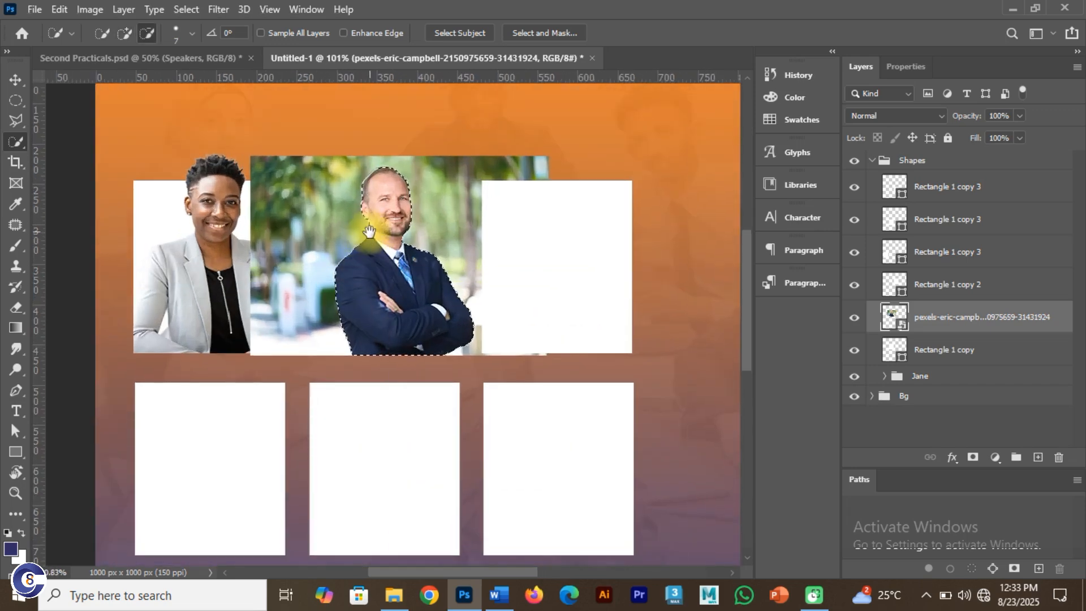
scroll(376, 245, "up", 3)
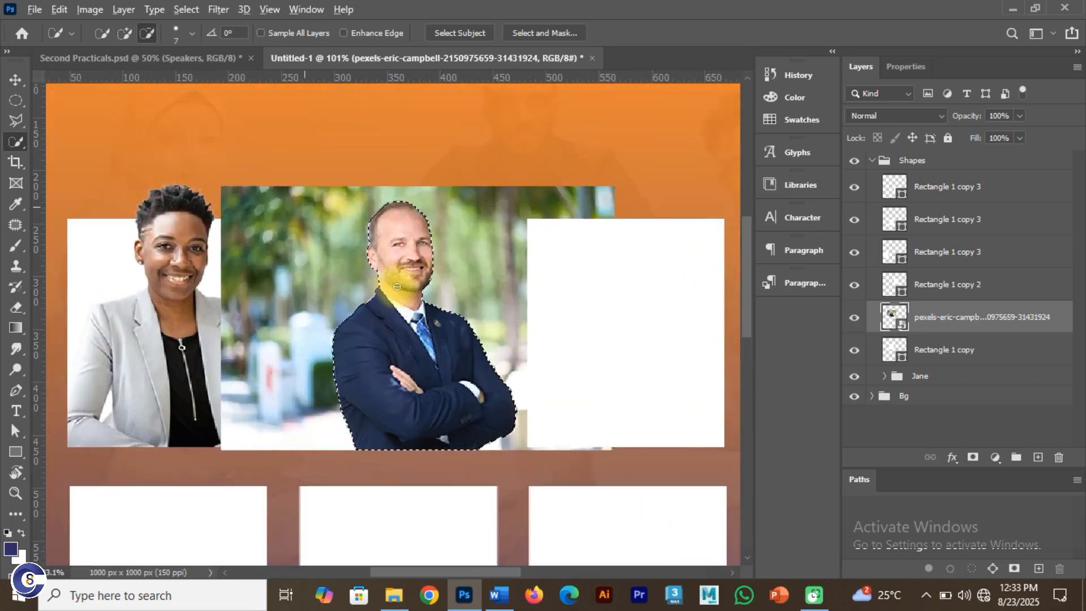
scroll(397, 286, "up", 2)
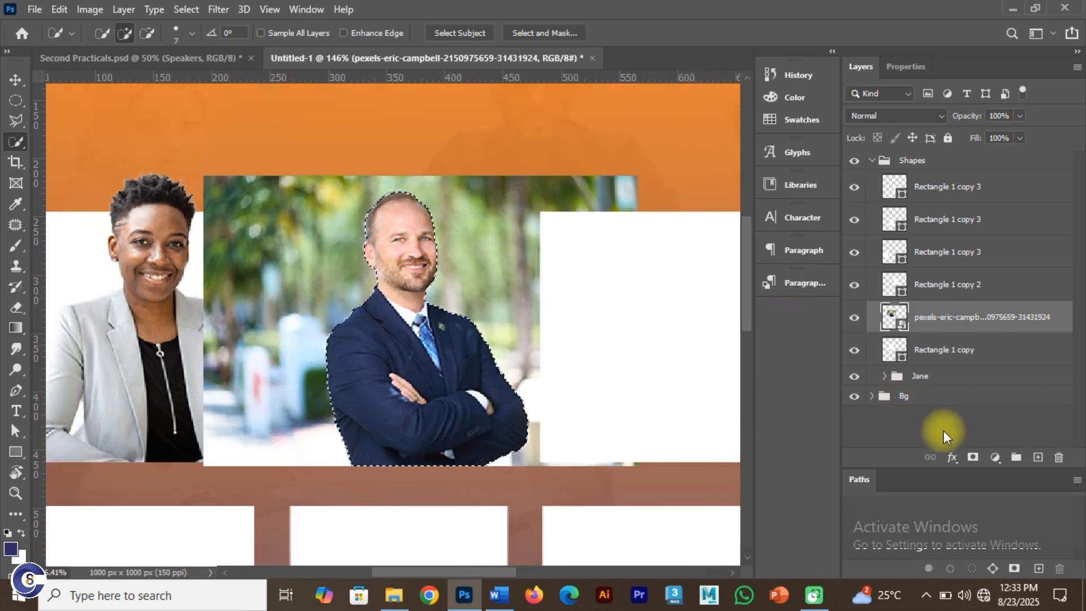
left_click(971, 458)
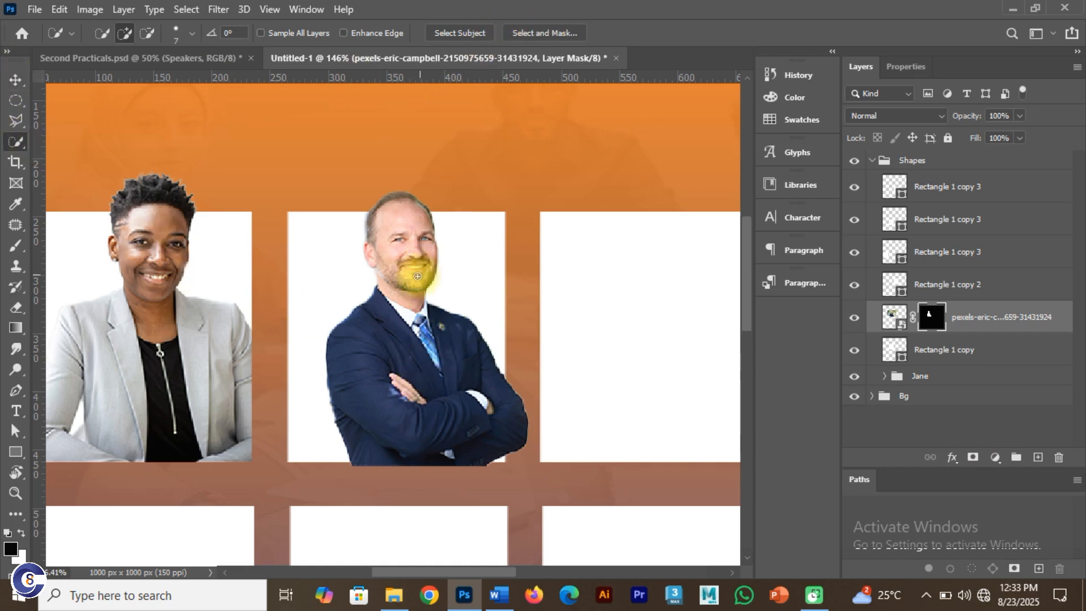
left_click(15, 81)
left_click_drag(404, 254, 382, 253)
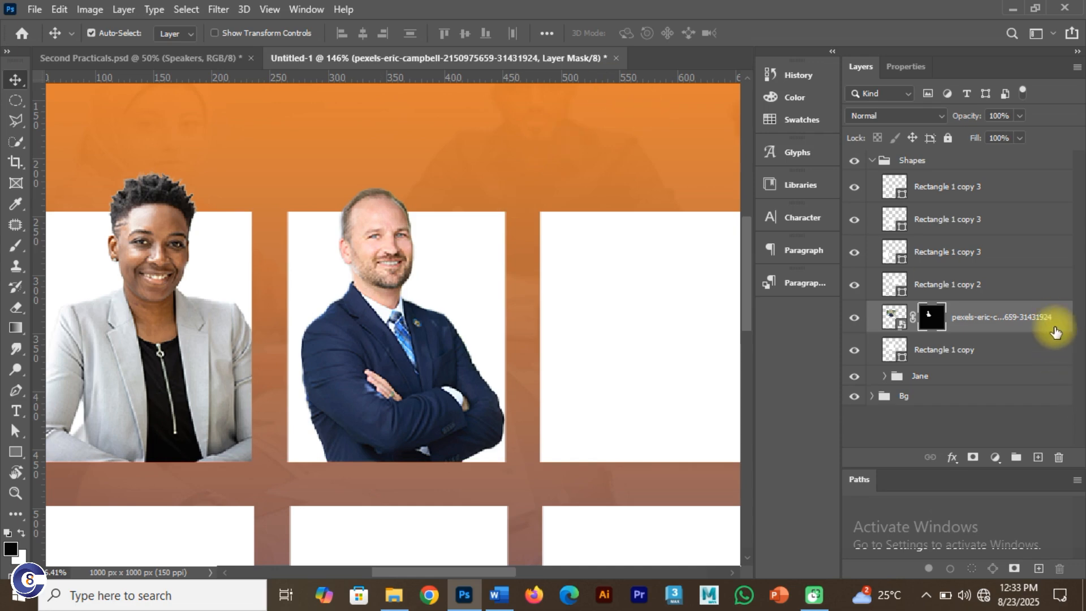
Duplicate the second speaker's masked photo layer and clip the lower copy to the second frame's rectangle
key("ctrl+2")
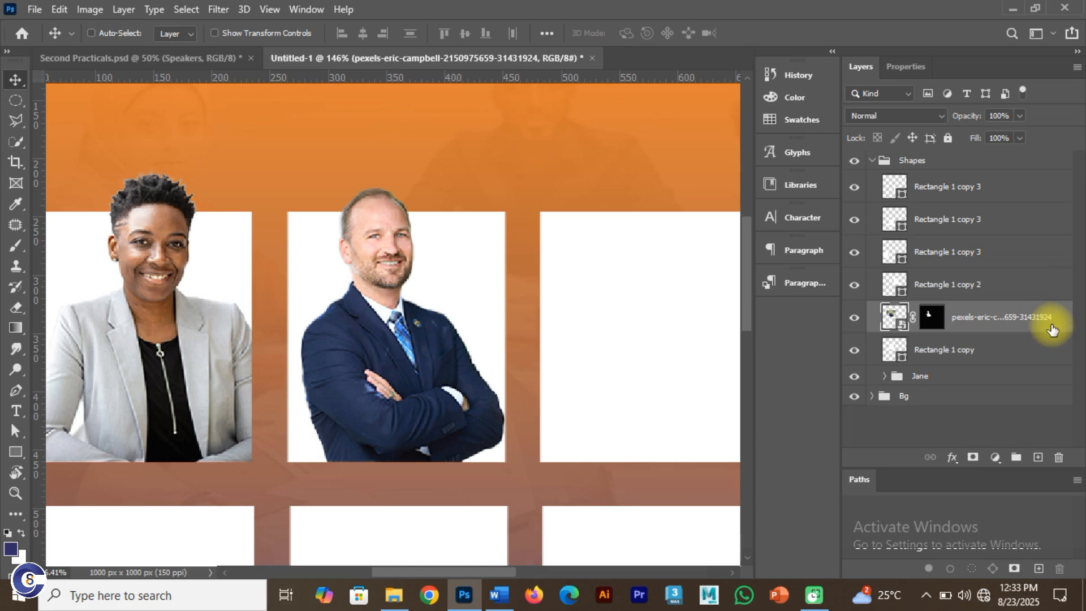
key("ctrl+j")
left_click(1012, 350)
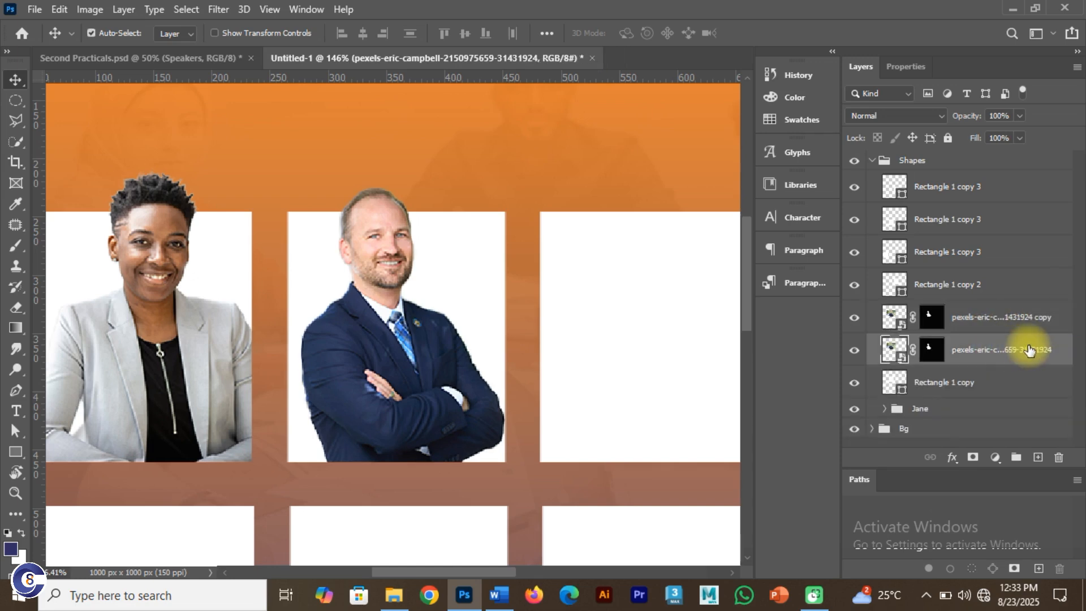
right_click(1029, 350)
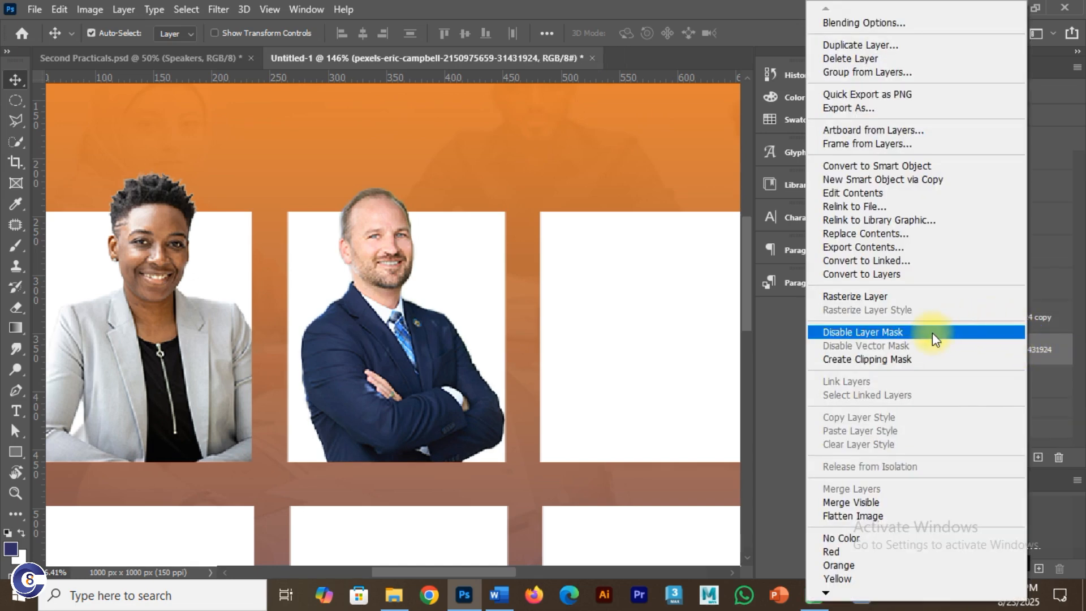
left_click(905, 359)
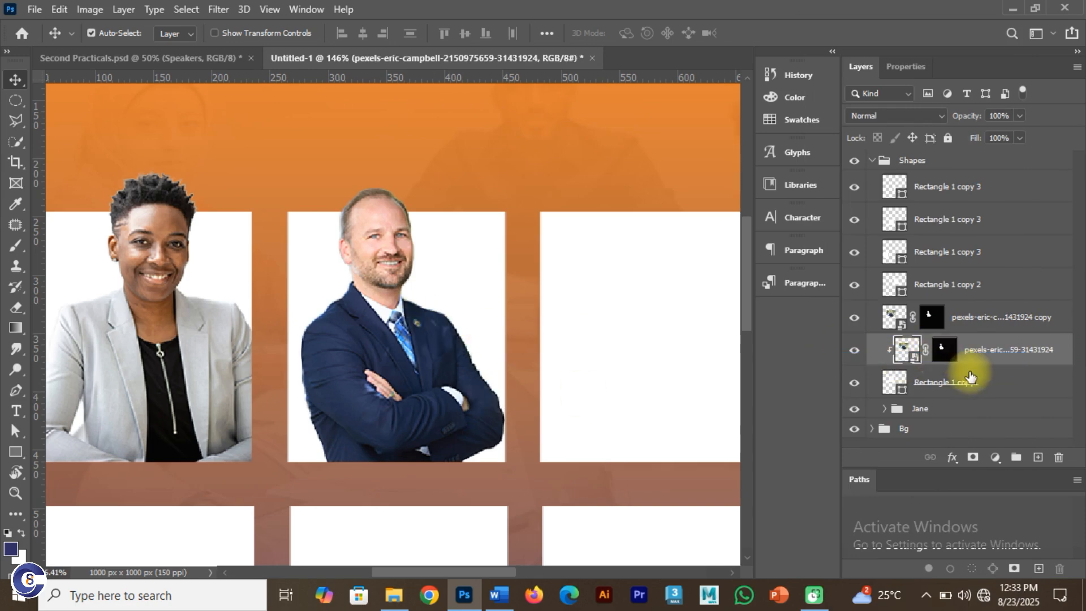
Group both cut-out layers with the second frame's rectangle and name the group with the second speaker's first name
left_click(992, 315)
left_click(982, 380, "shift")
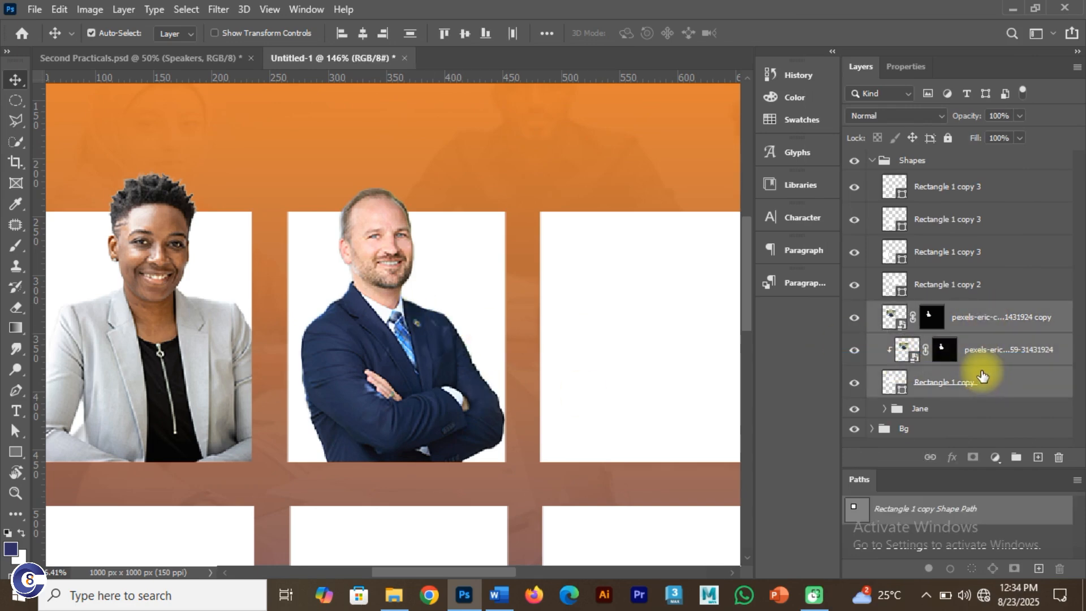
key("ctrl+g")
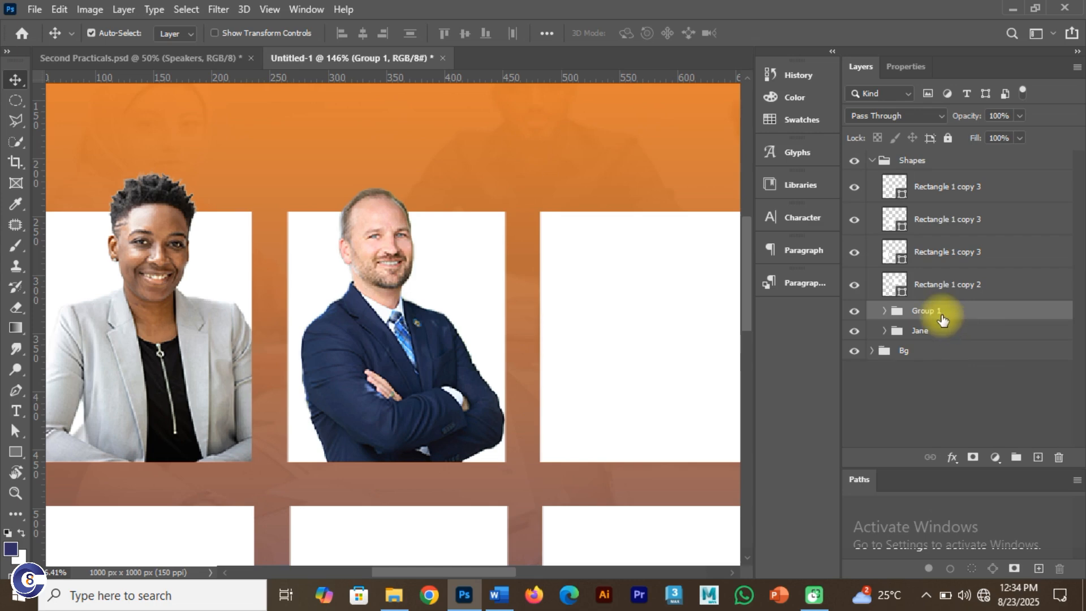
double_click(927, 310)
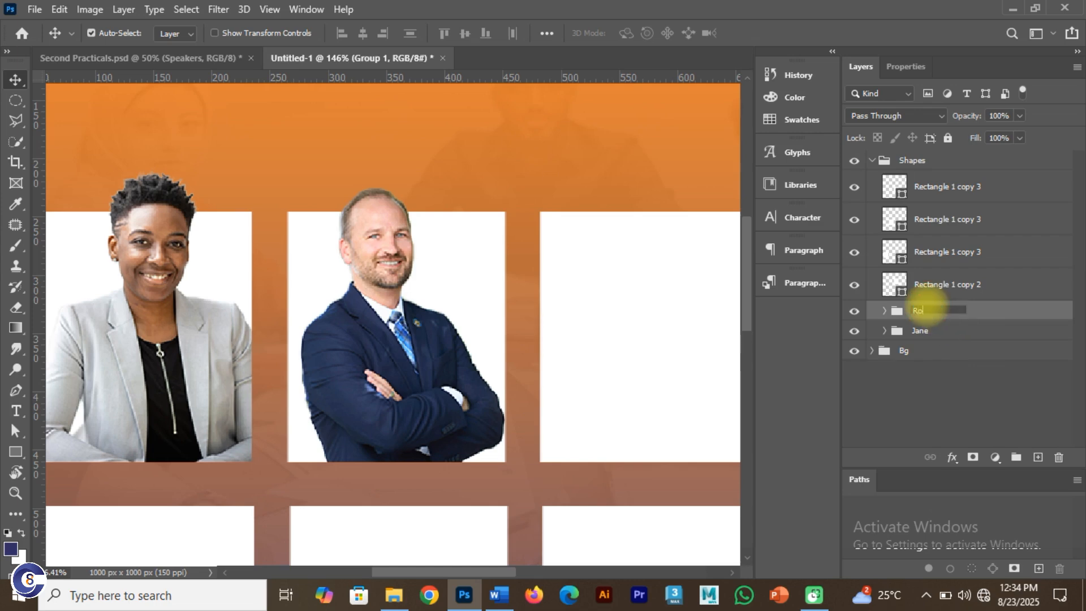
type("Robert")
key("Return")
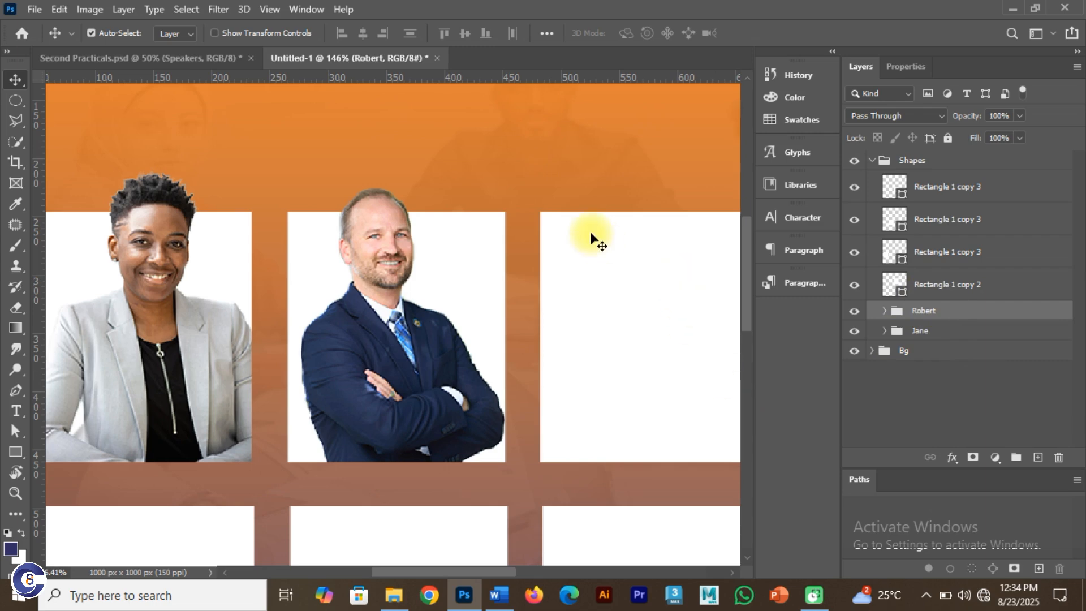
scroll(394, 270, "down", 5)
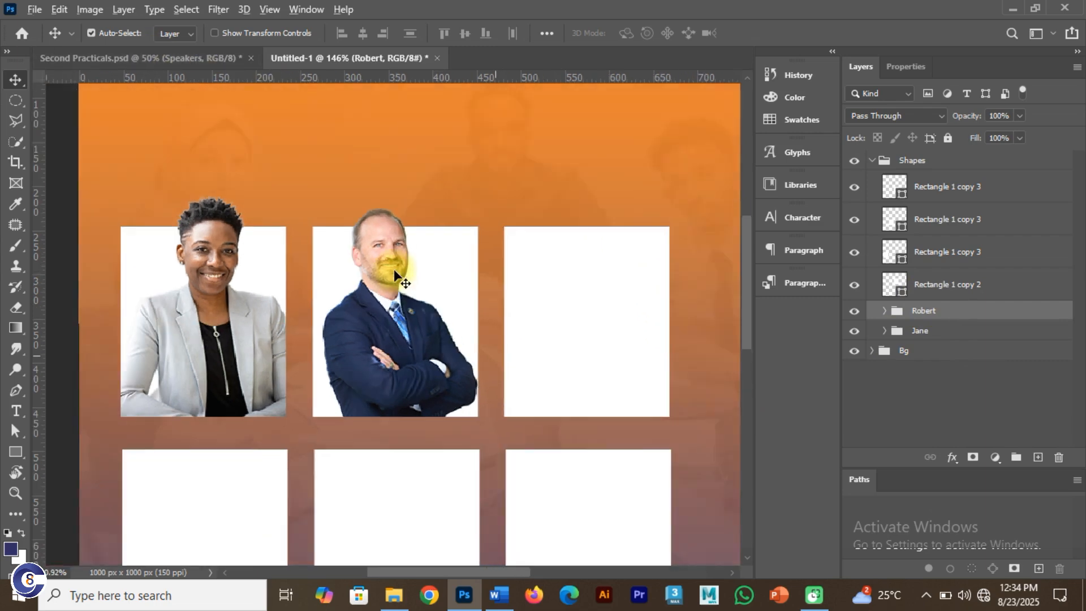
left_click(155, 57)
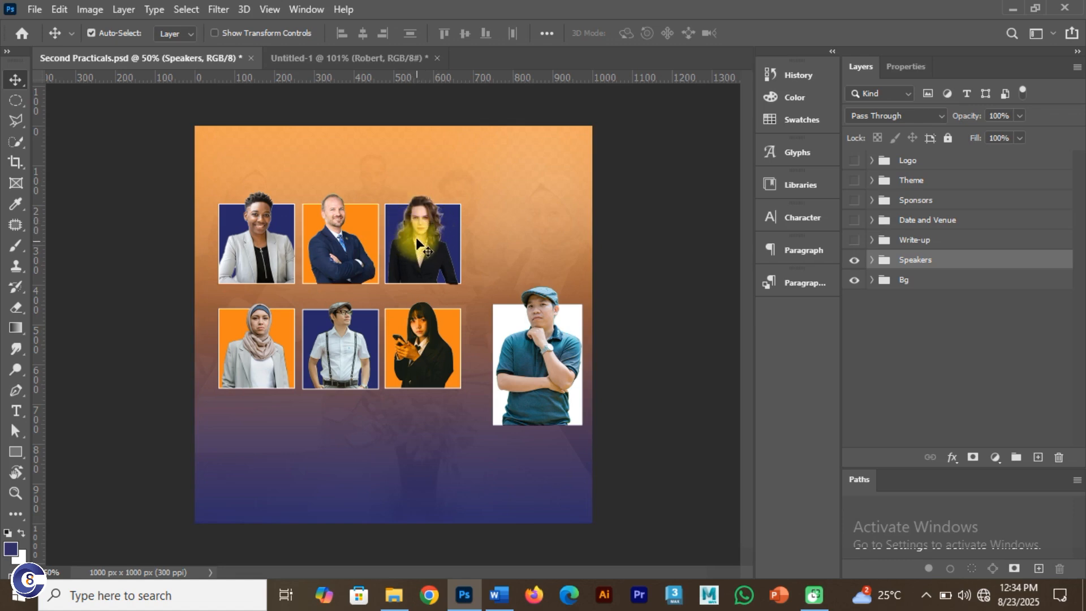
key("alt+Tab")
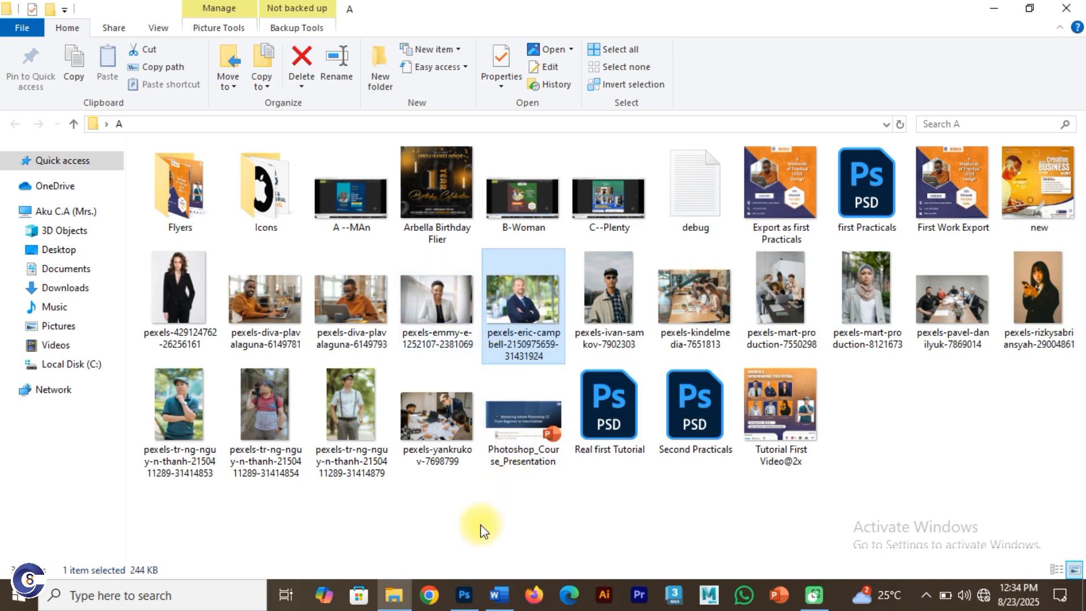
left_click(480, 526)
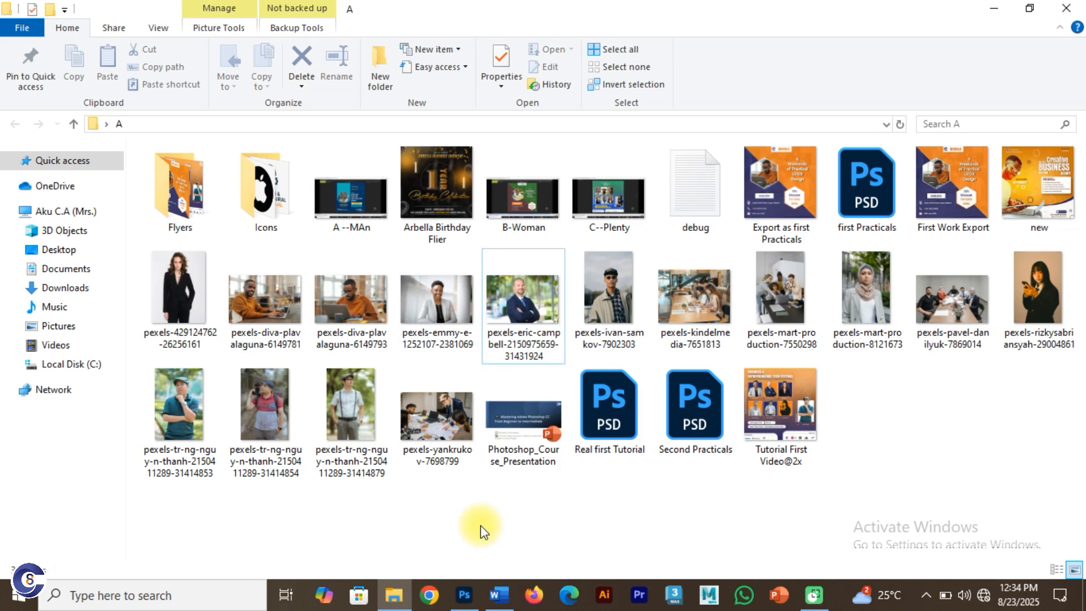
key("alt+Tab")
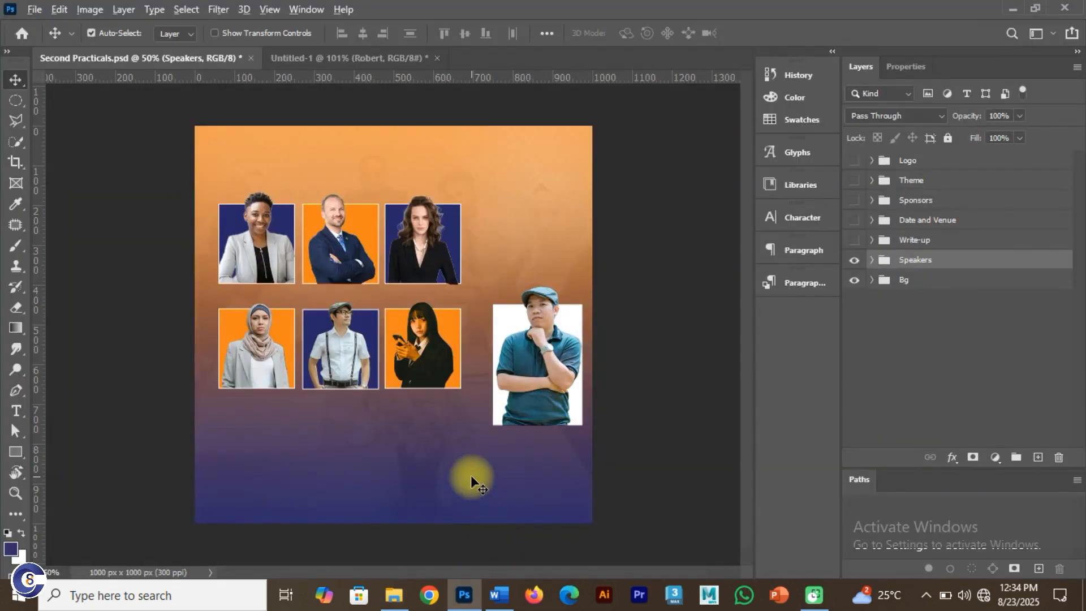
key("alt+Tab")
left_click_drag(217, 347, 419, 295)
left_click_drag(338, 114, 482, 392)
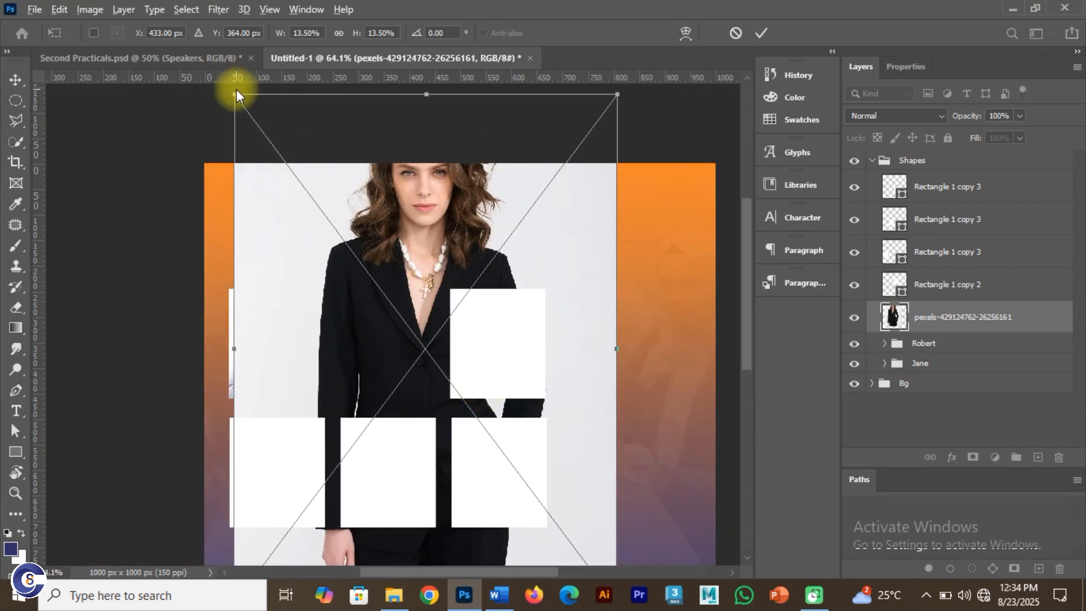
left_click_drag(235, 95, 571, 302)
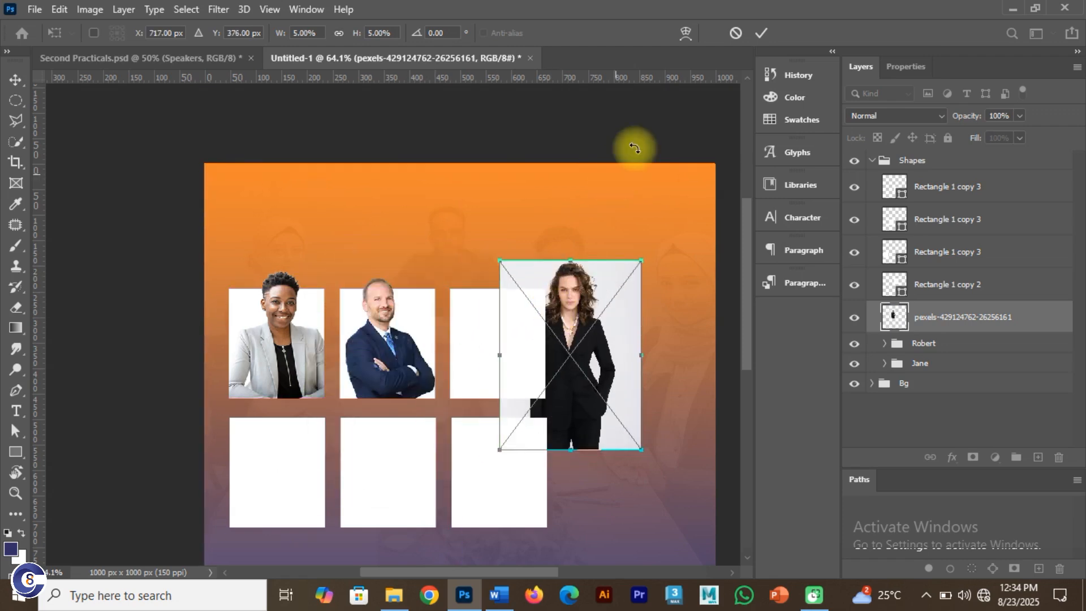
left_click(762, 35)
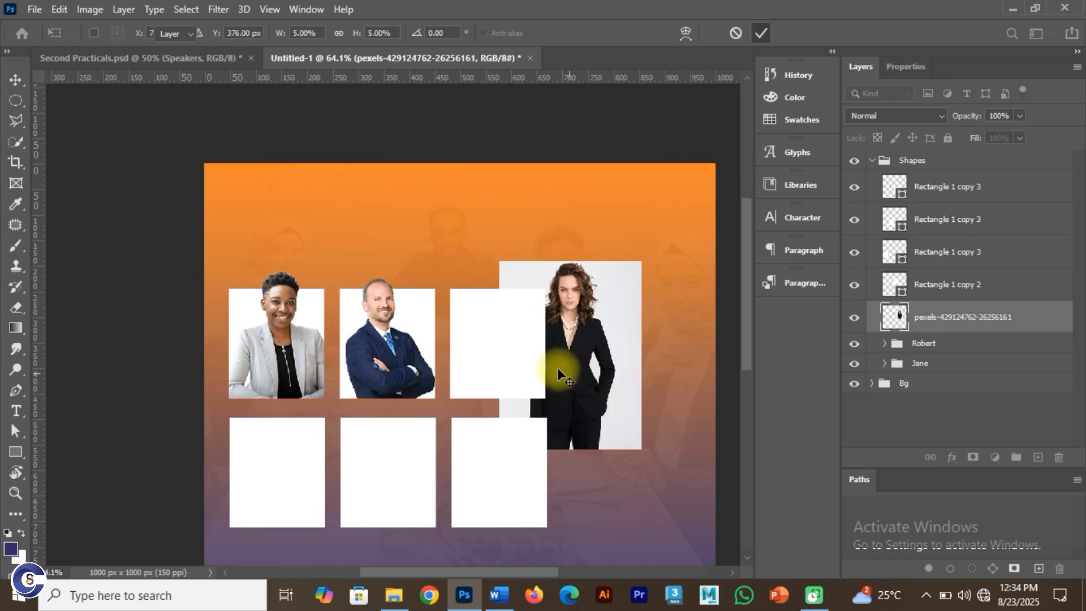
Reorder the third speaker's photo above Rectangle 1 copy 2 and position it over the third frame
left_click(503, 350)
left_click_drag(955, 284, 957, 333)
left_click_drag(594, 338, 528, 351)
scroll(515, 306, "up", 1)
scroll(514, 305, "up", 5)
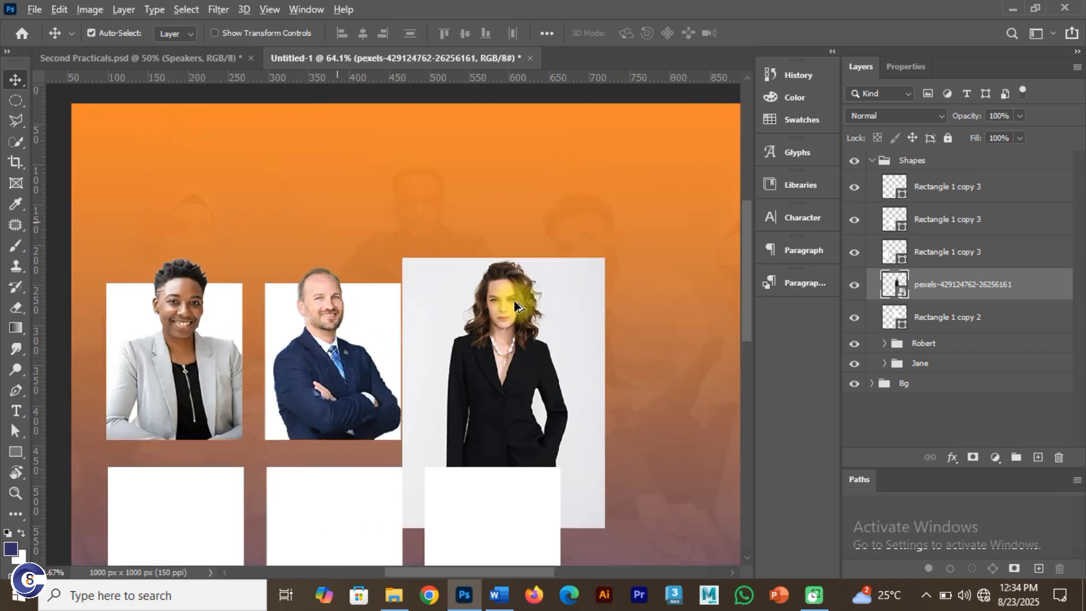
scroll(515, 301, "up", 5)
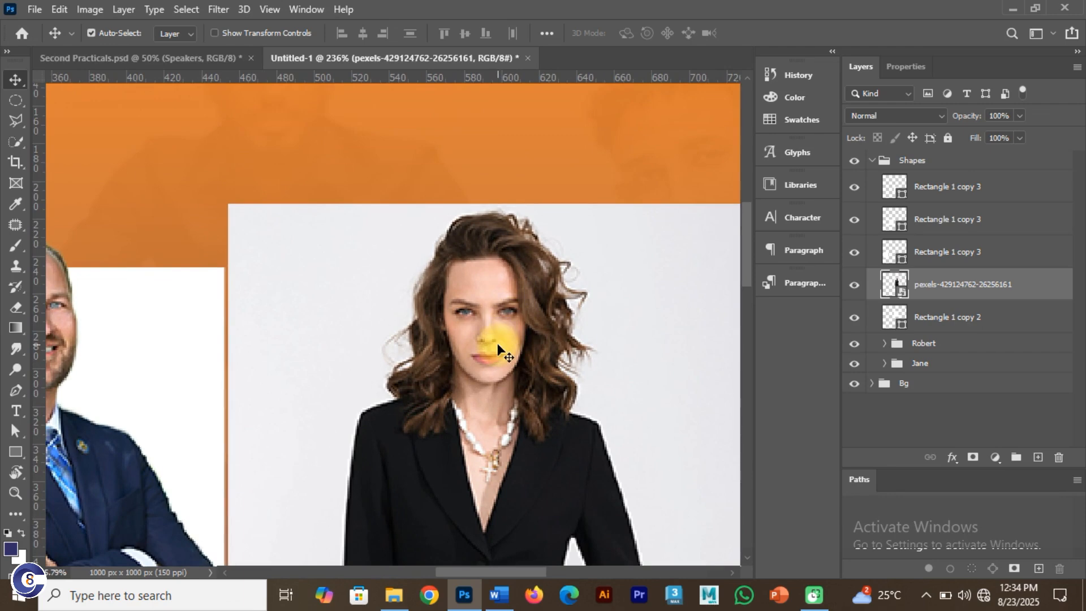
Select the third speaker's figure in the placed photo using Select Subject with the Quick Selection tool
left_click(16, 141)
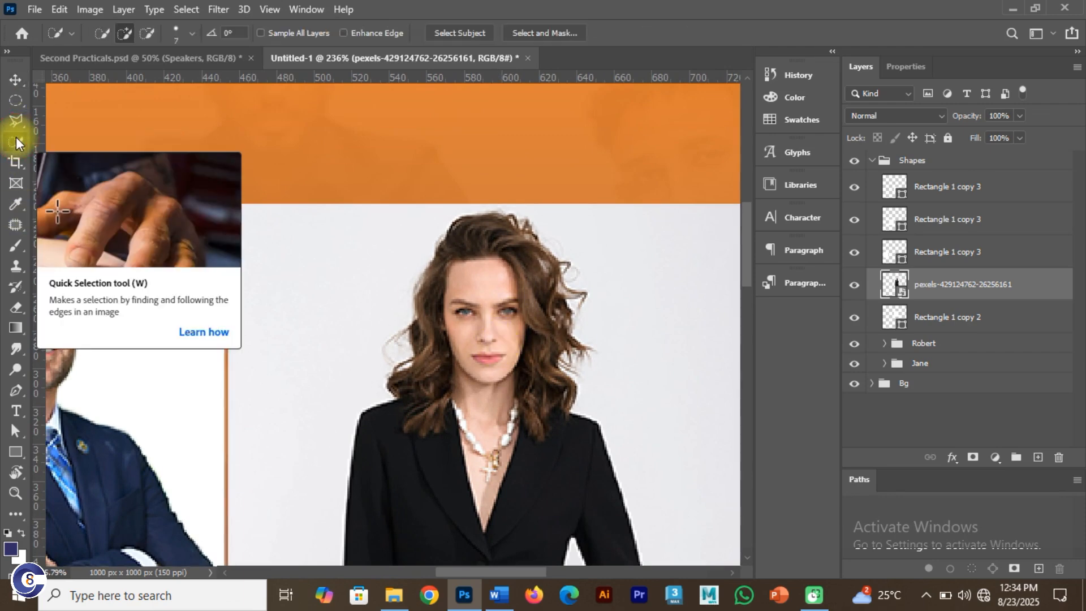
left_click(466, 29)
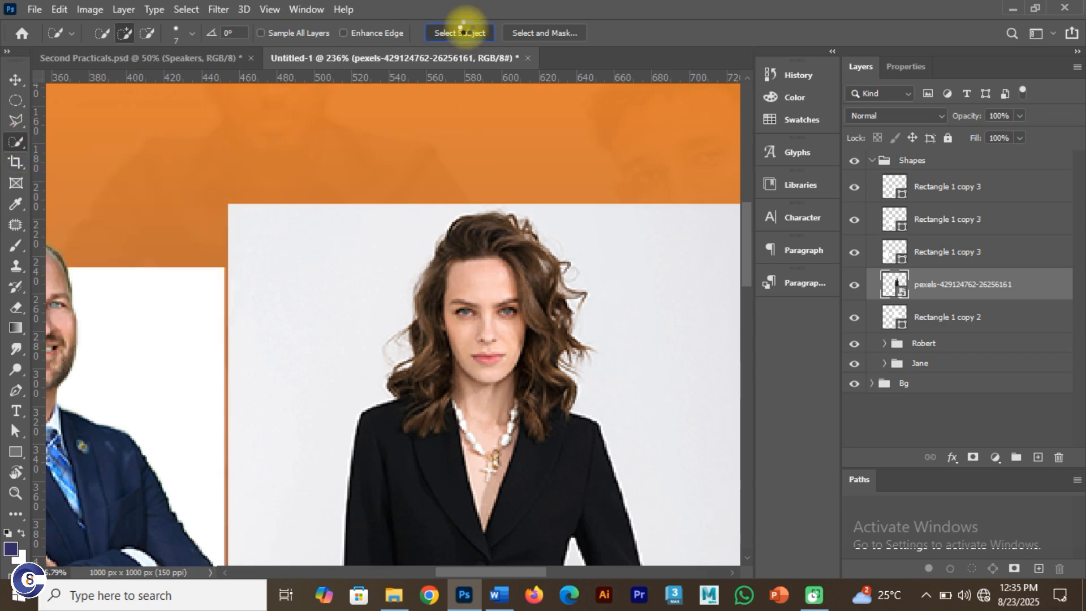
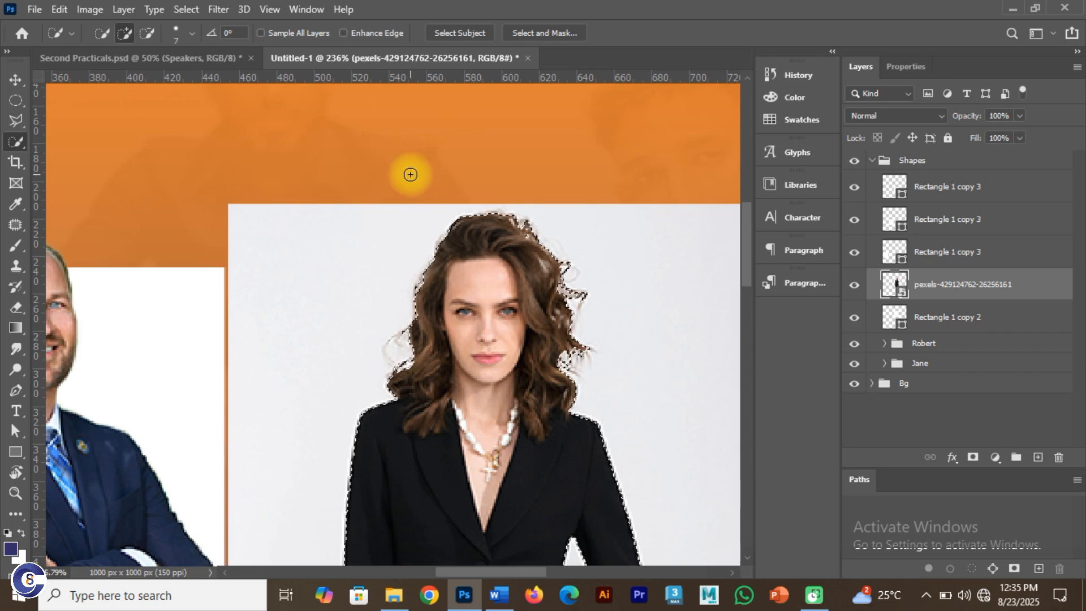
Save the document as a Photoshop file named "Second Practicals working" in the Desktop folder A
left_click(35, 11)
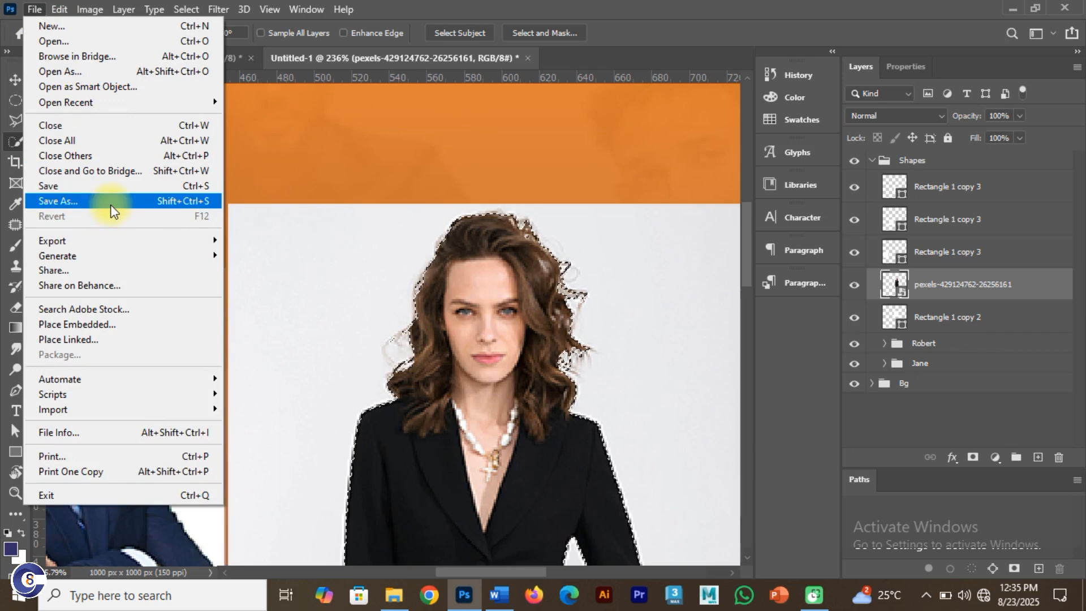
left_click(108, 201)
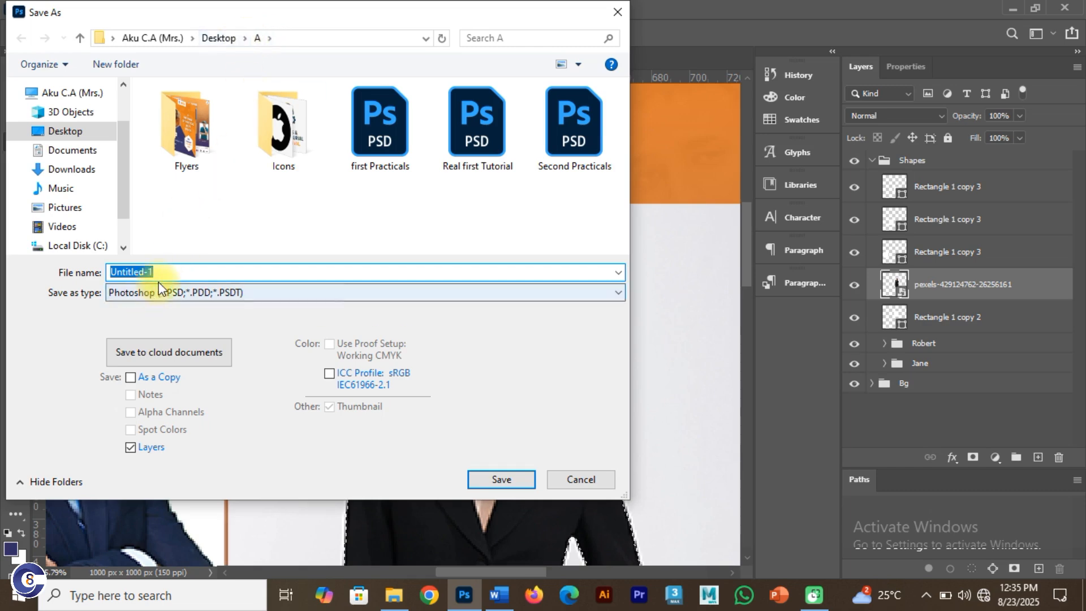
type("Second Practicals working")
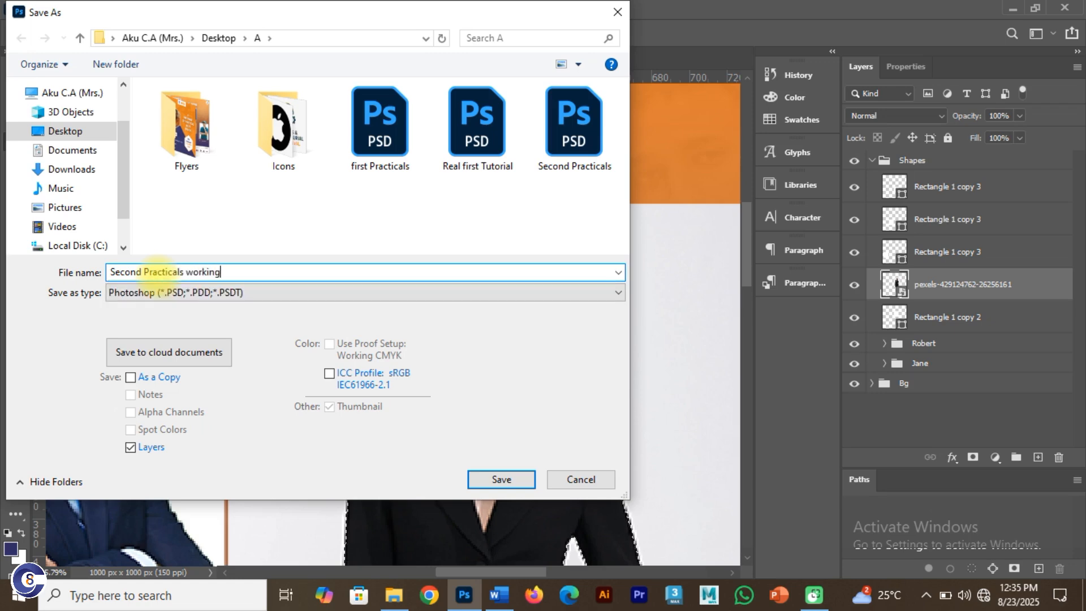
left_click(516, 479)
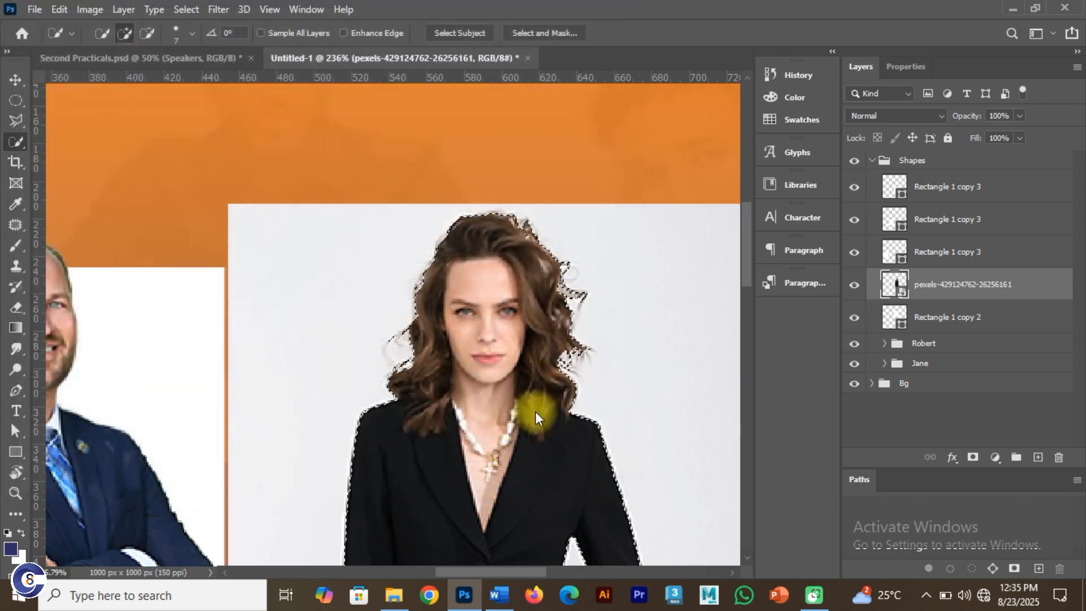
left_click(820, 192)
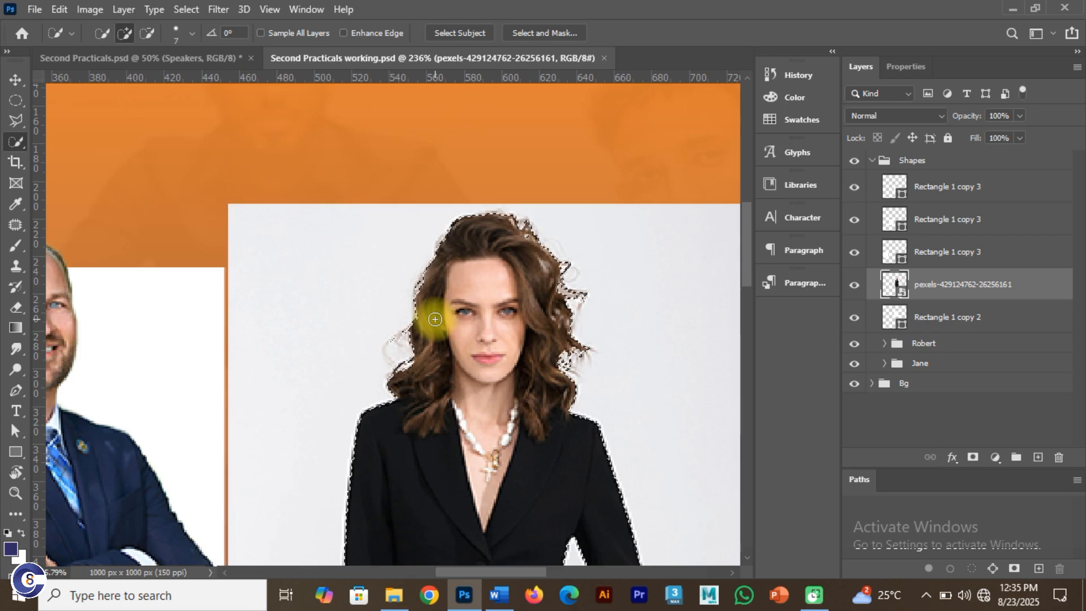
In Select and Mask, refine the third speaker's hair edges with the Refine Edge Brush at size 30
scroll(412, 274, "up", 2)
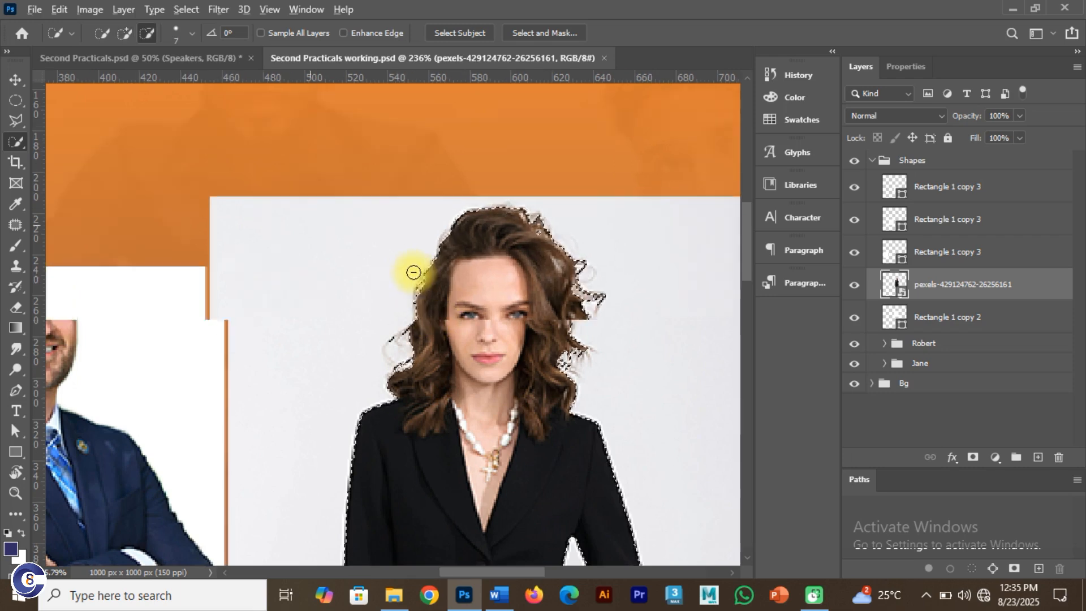
scroll(438, 307, "down", 2)
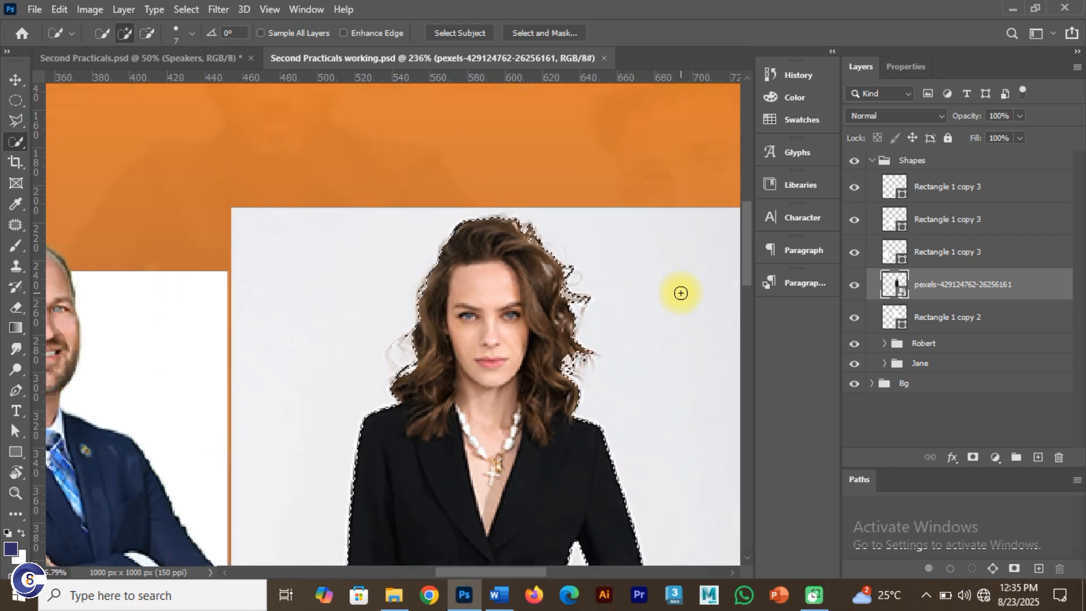
scroll(500, 305, "up", 3)
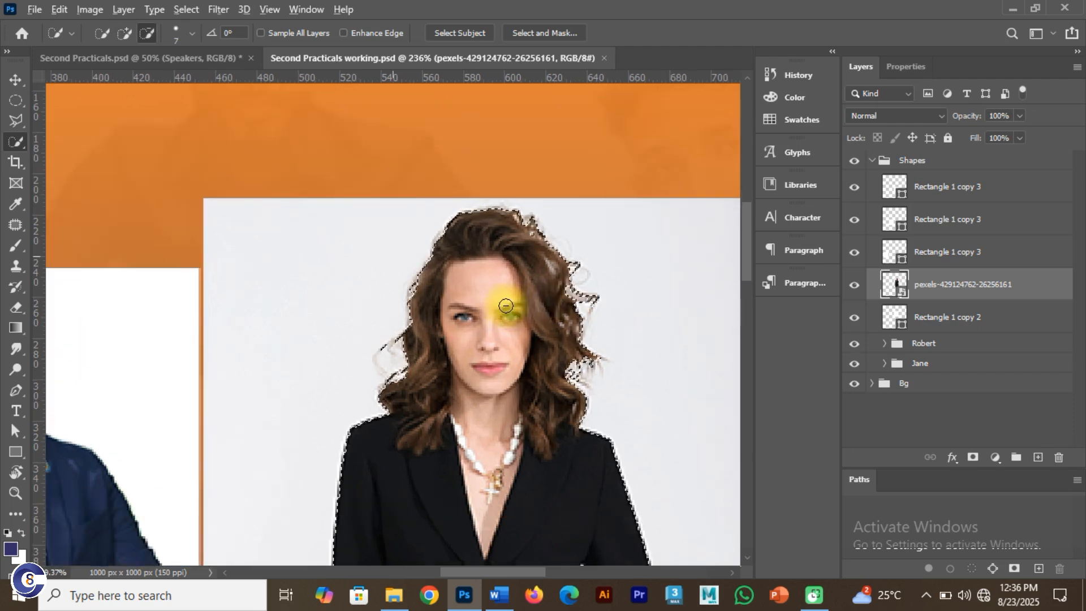
scroll(506, 305, "up", 2)
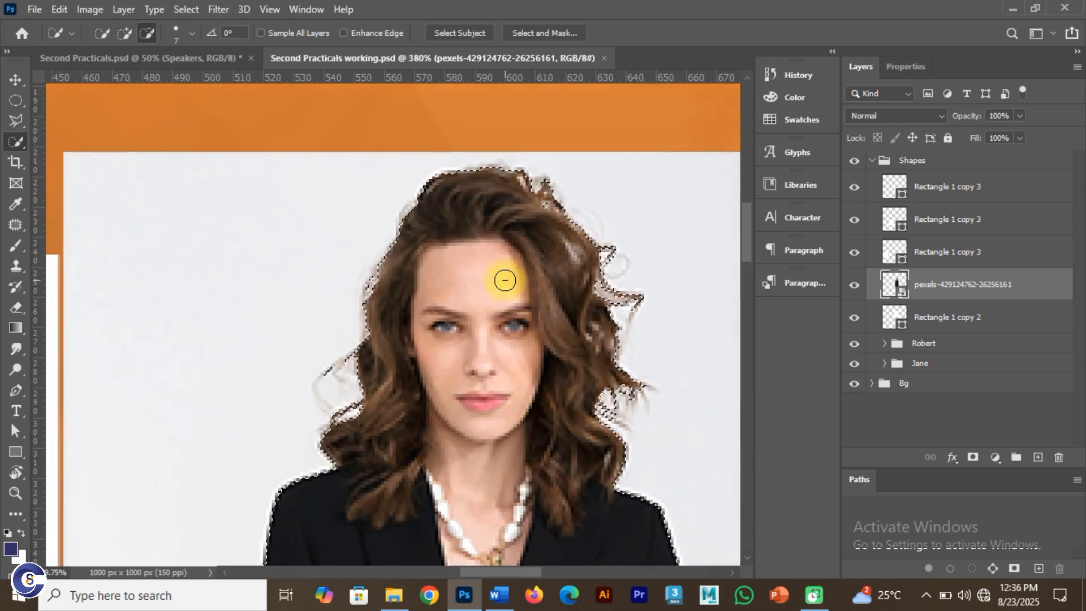
left_click(562, 31)
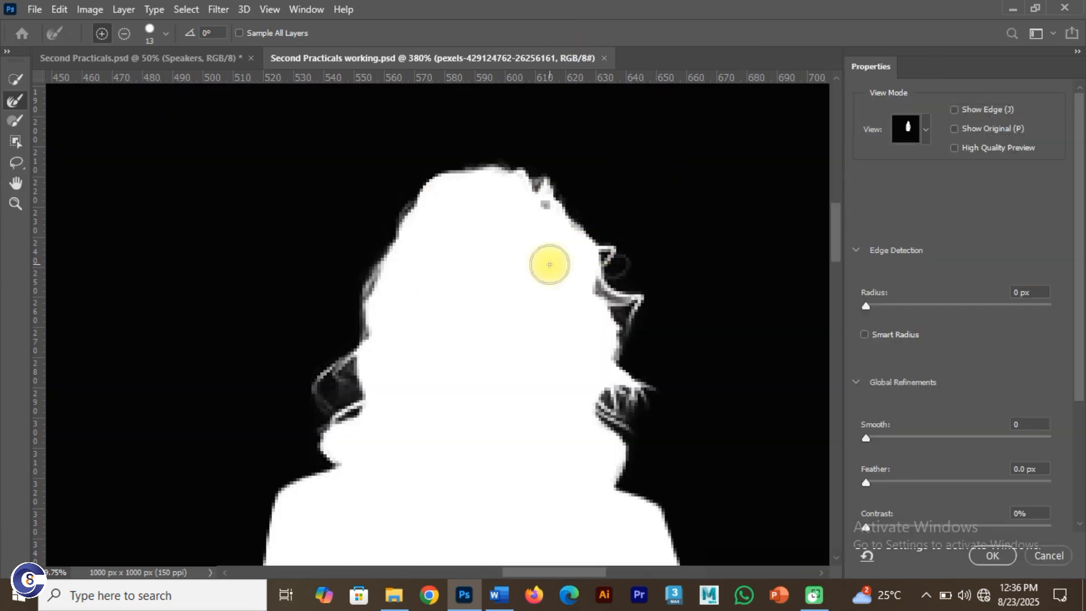
left_click(15, 103)
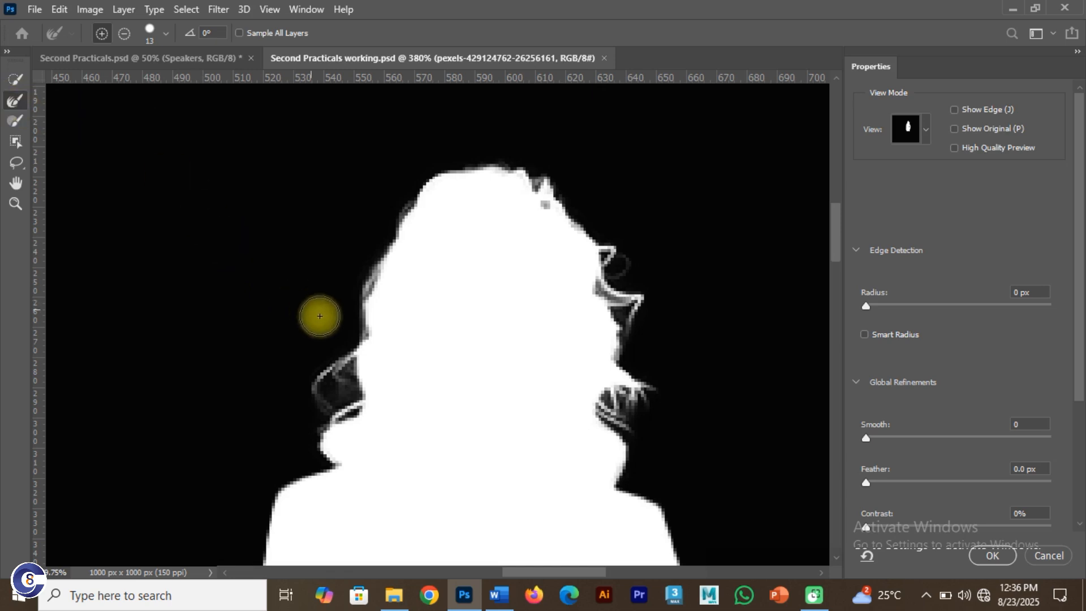
key("bracketright")
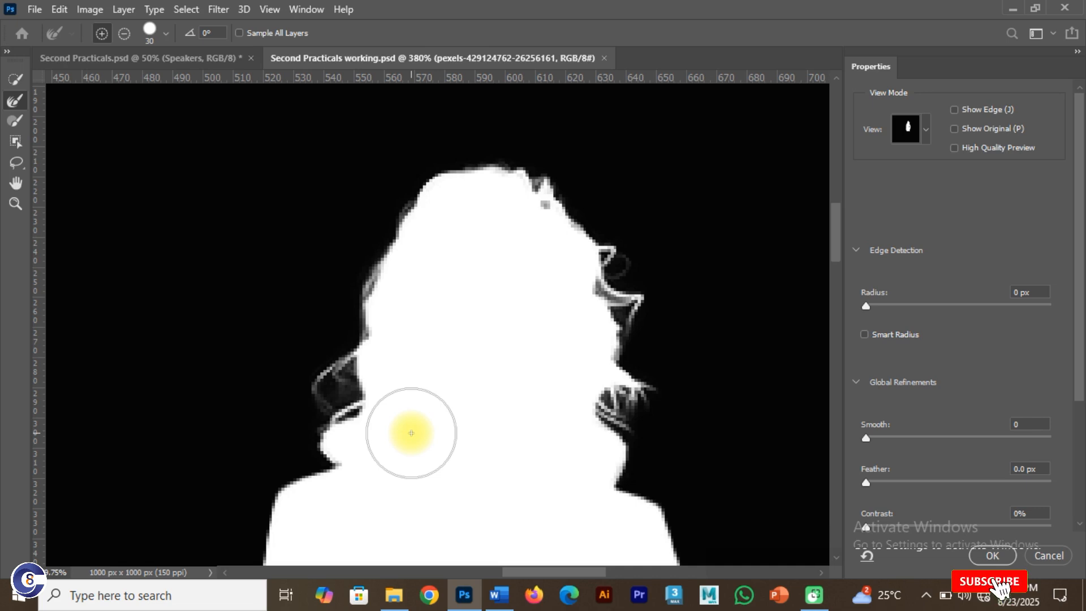
mouse_move(411, 433)
left_mouse_down()
mouse_move(391, 376)
mouse_move(417, 426)
mouse_move(312, 380)
mouse_move(377, 358)
mouse_move(360, 284)
mouse_move(368, 235)
mouse_move(431, 254)
mouse_move(424, 248)
left_mouse_up()
mouse_move(426, 178)
left_mouse_down()
mouse_move(412, 182)
mouse_move(487, 157)
mouse_move(563, 205)
mouse_move(593, 243)
mouse_move(620, 322)
mouse_move(630, 437)
left_mouse_up()
mouse_move(756, 372)
left_mouse_down()
mouse_move(633, 420)
mouse_move(625, 467)
mouse_move(609, 444)
mouse_move(457, 428)
mouse_move(343, 445)
mouse_move(335, 367)
mouse_move(350, 389)
mouse_move(374, 230)
mouse_move(372, 243)
mouse_move(421, 190)
mouse_move(469, 175)
mouse_move(540, 199)
mouse_move(594, 266)
mouse_move(581, 251)
mouse_move(617, 360)
mouse_move(619, 459)
left_mouse_up()
Preview the refined selection with the On Black view and apply the Select and Mask result
left_click(922, 140)
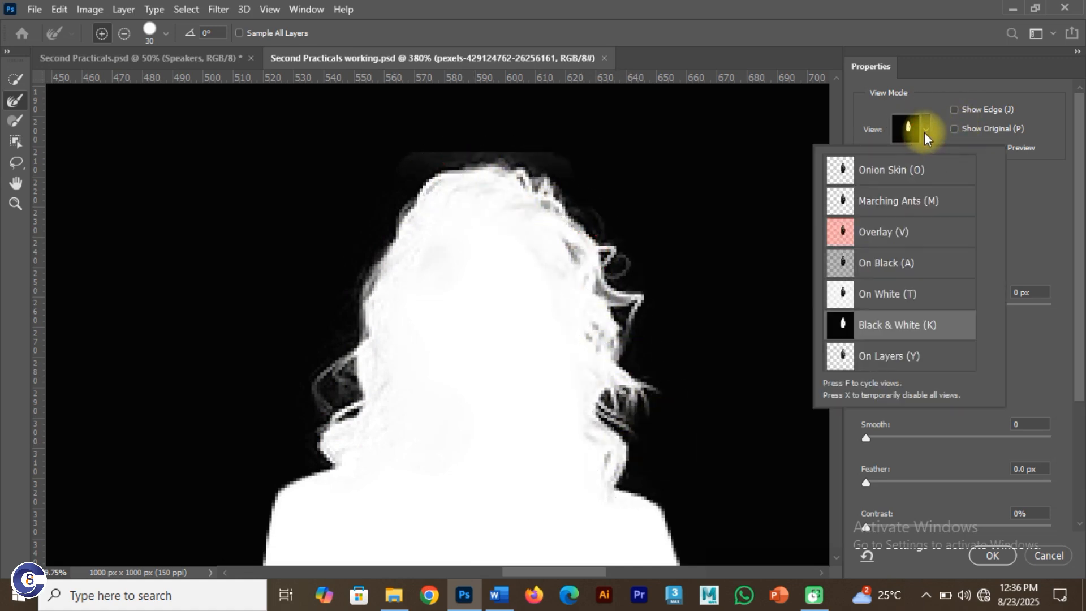
left_click(878, 271)
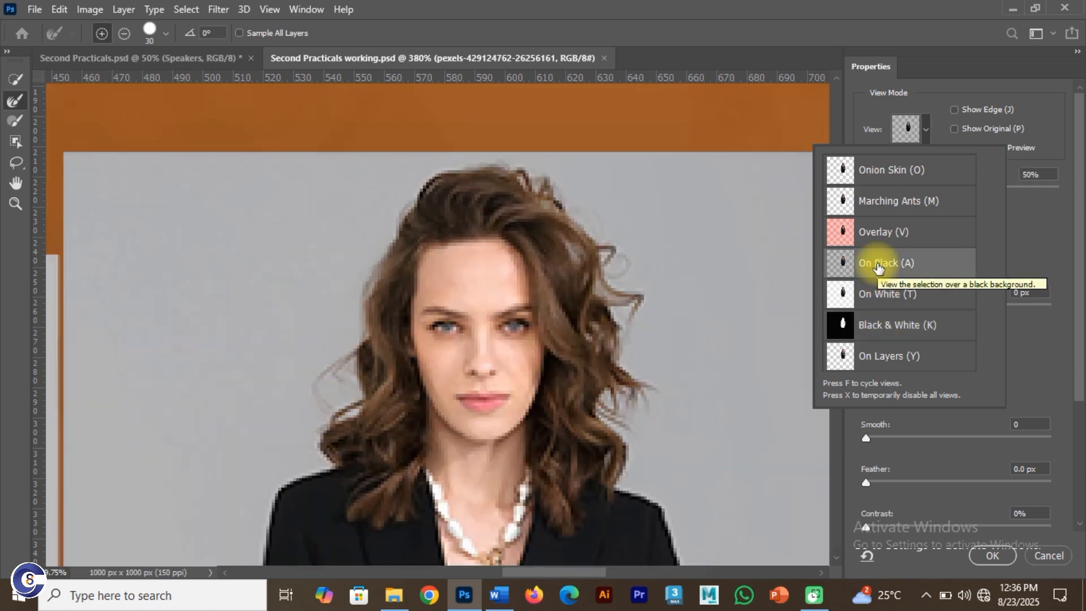
left_click(1029, 233)
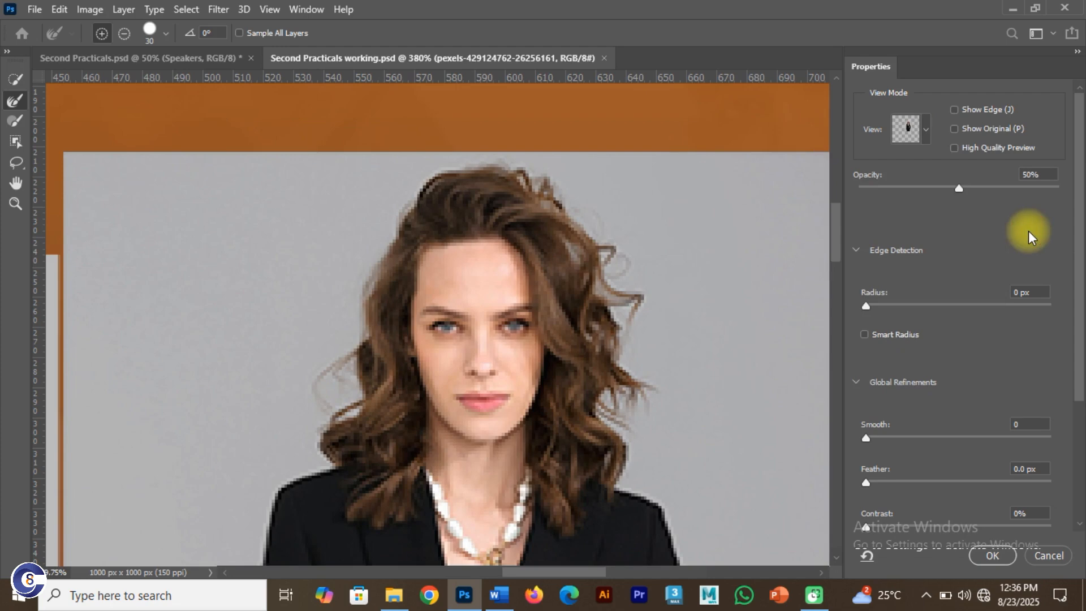
key("Return")
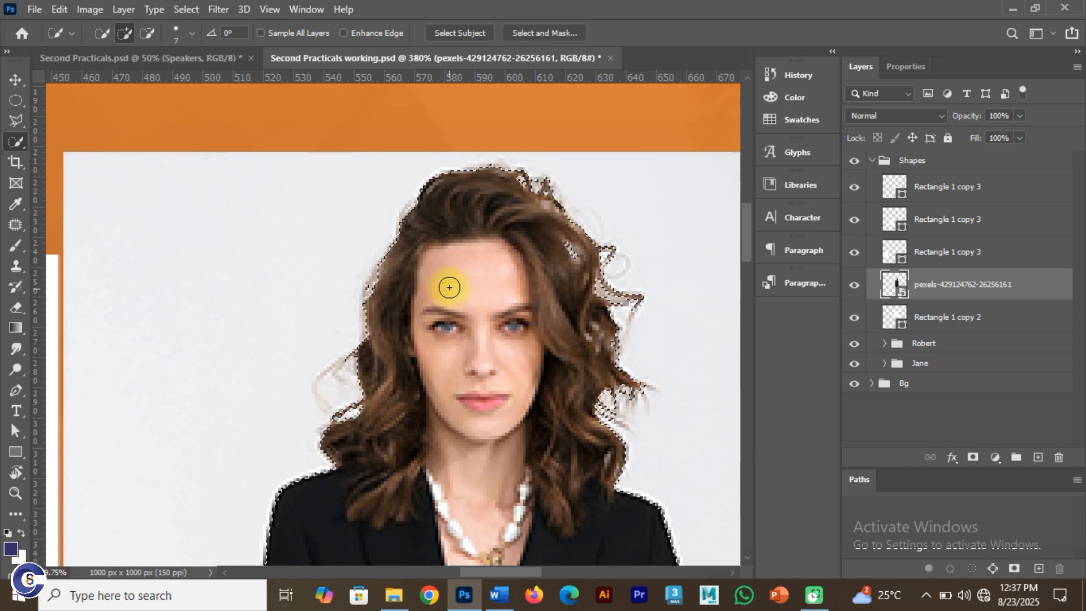
Add a layer mask from the selection to the third speaker's photo and center the cut-out over the third frame
left_click(973, 464)
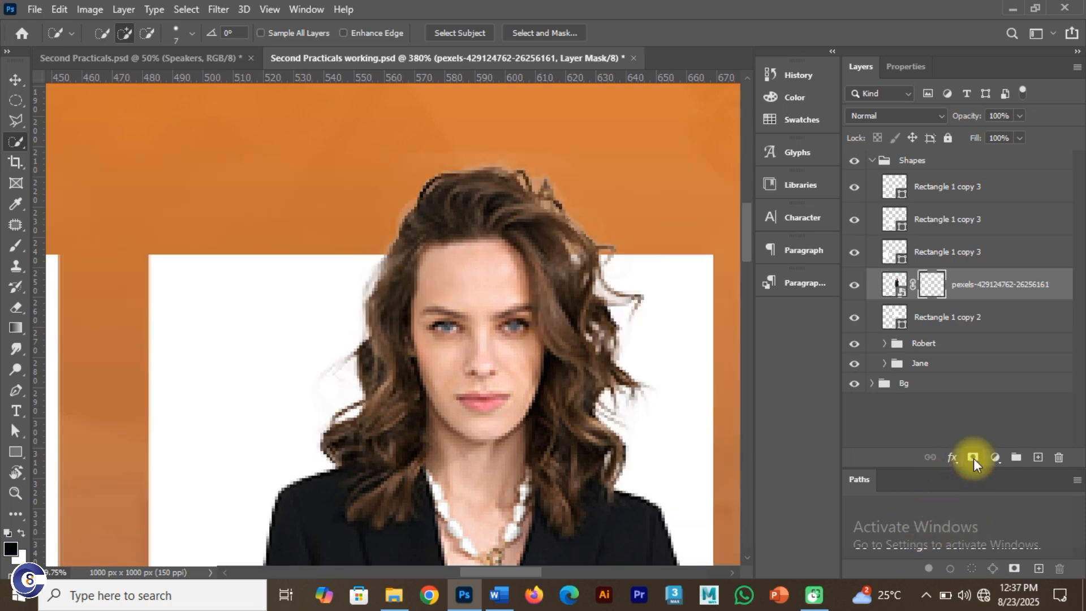
scroll(616, 364, "down", 1)
scroll(613, 365, "down", 4)
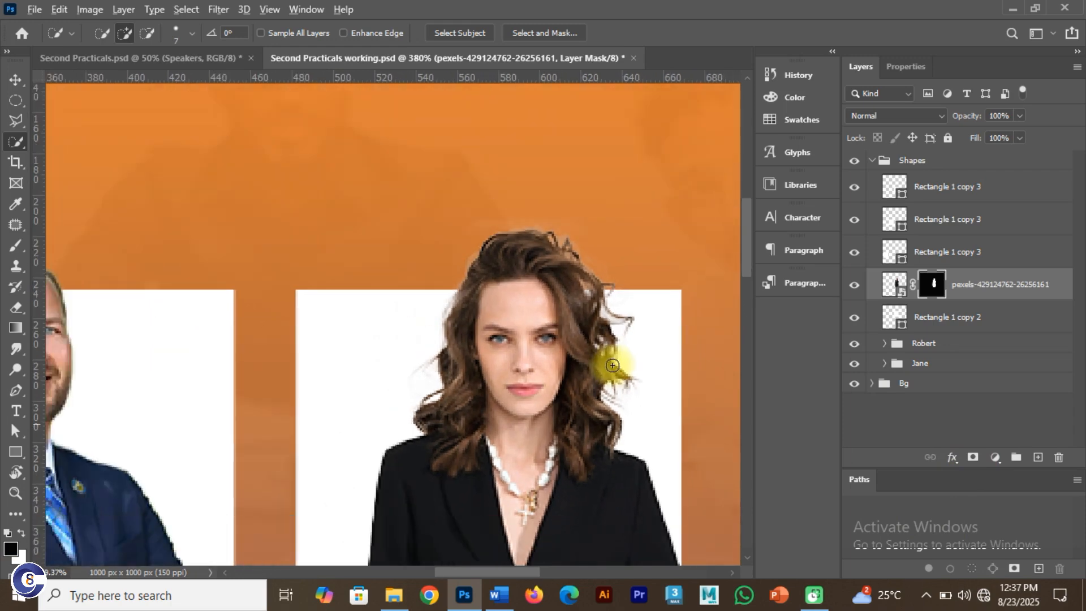
left_click(15, 80)
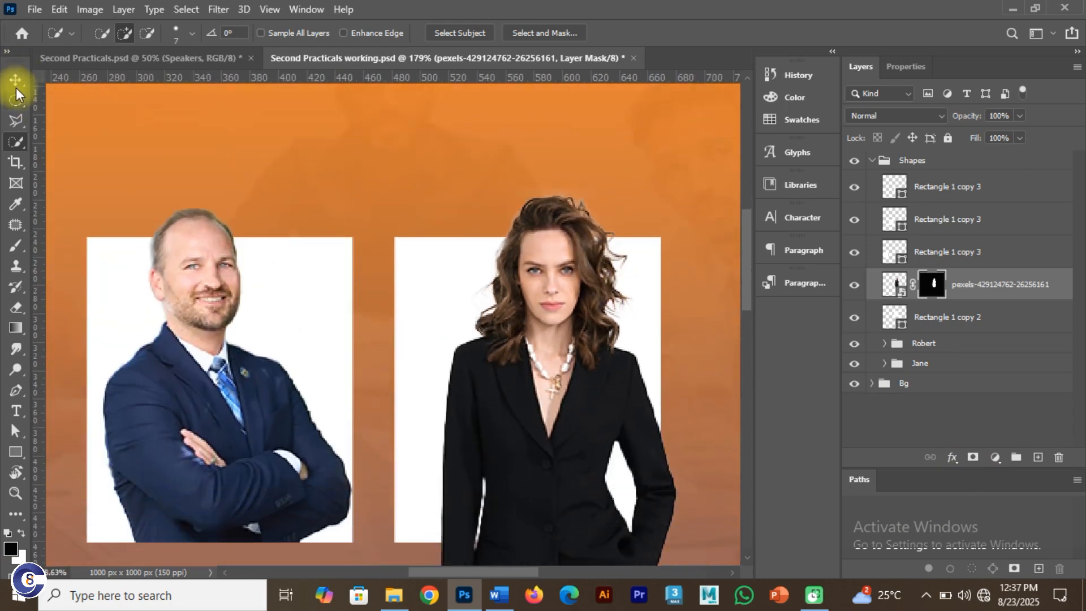
left_click_drag(554, 303, 530, 303)
scroll(521, 354, "down", 1)
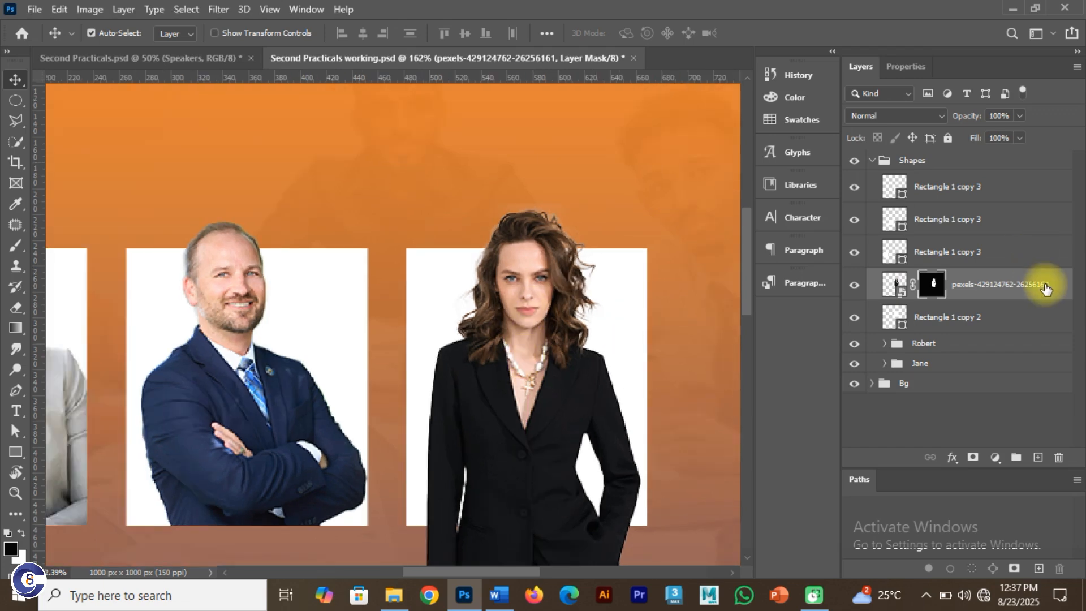
Try to duplicate the third speaker's masked photo, merge both copies into one layer and shift it slightly lower over the frame
key("ctrl+j")
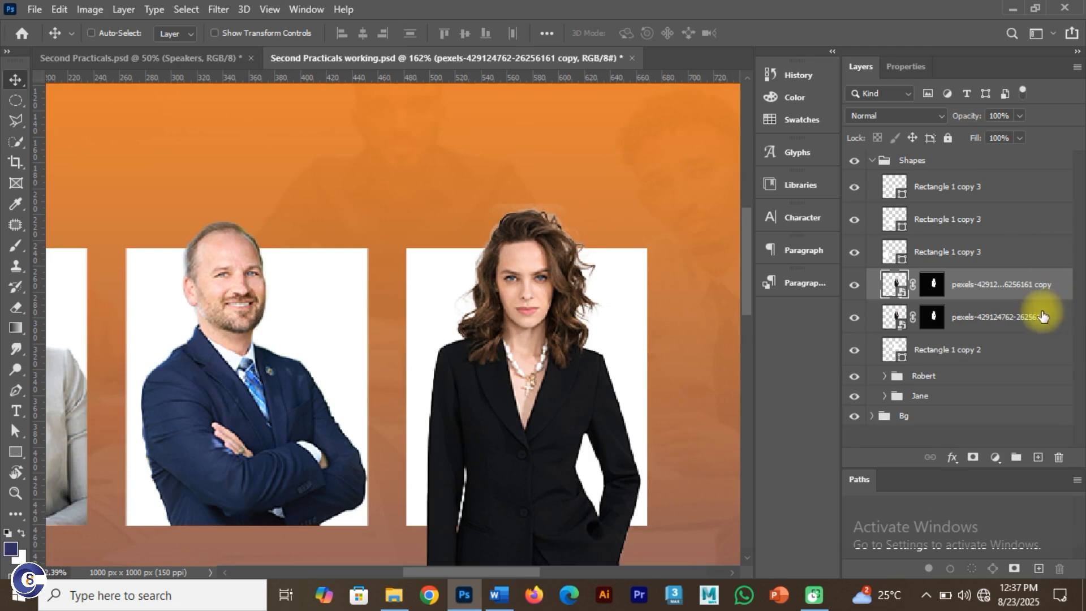
left_click(1041, 318, "ctrl")
key("ctrl+e")
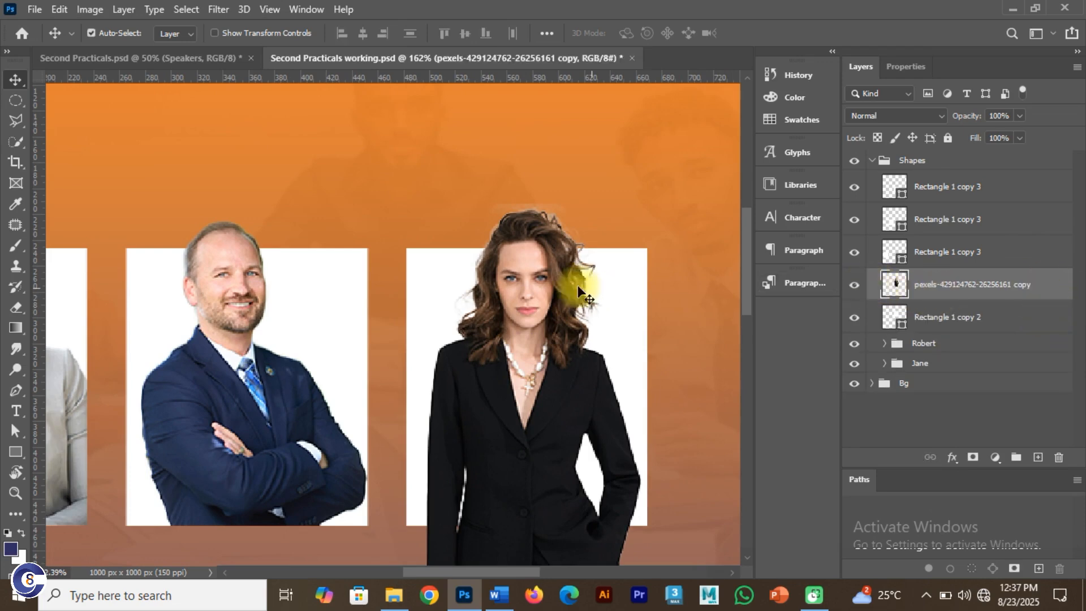
left_click_drag(578, 285, 546, 300)
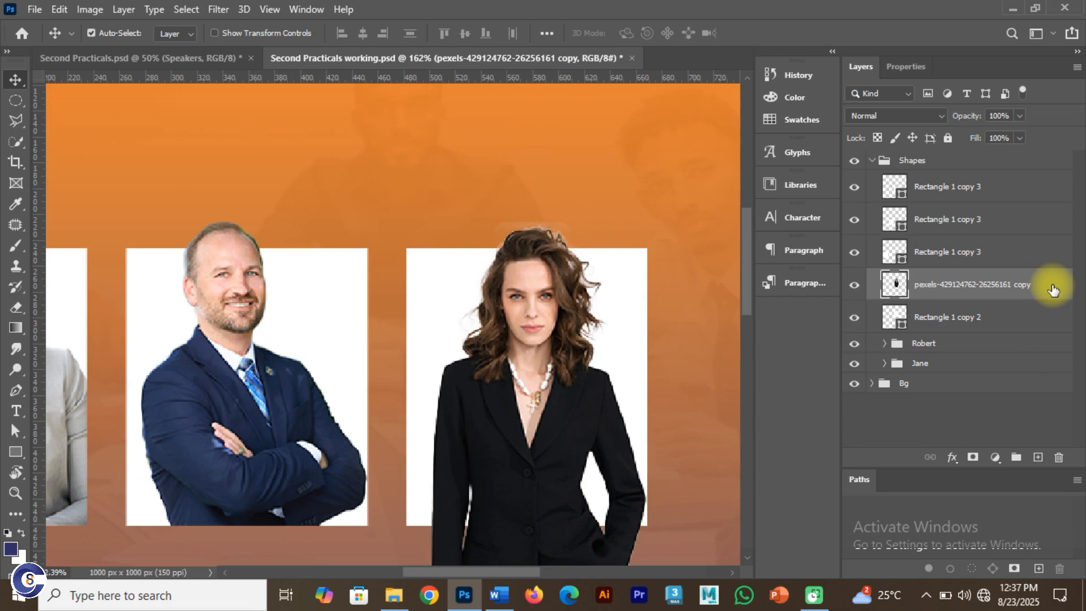
key("ctrl+j")
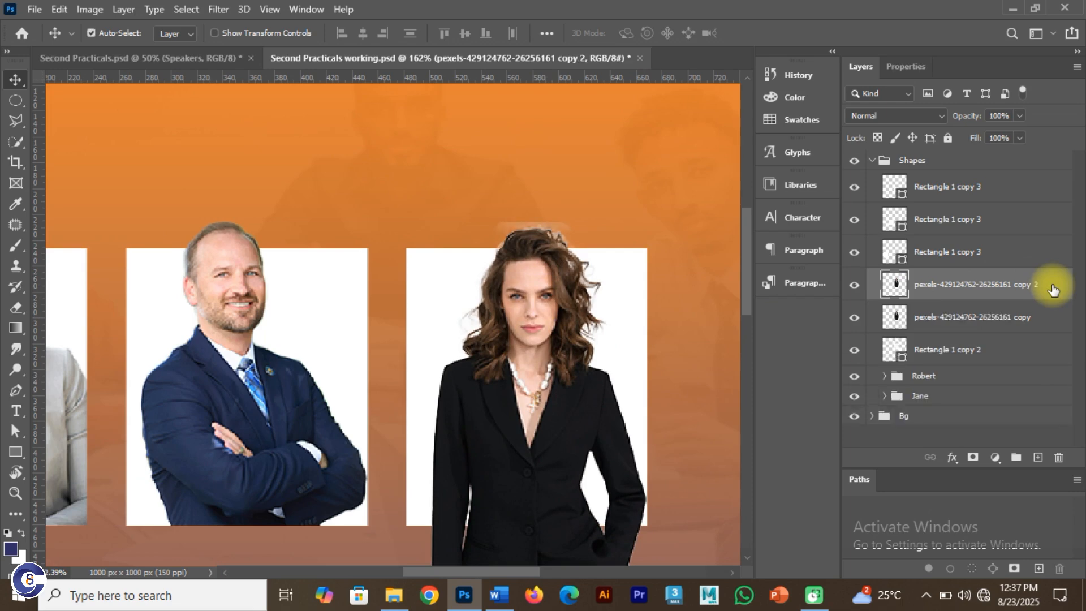
left_click(1039, 322)
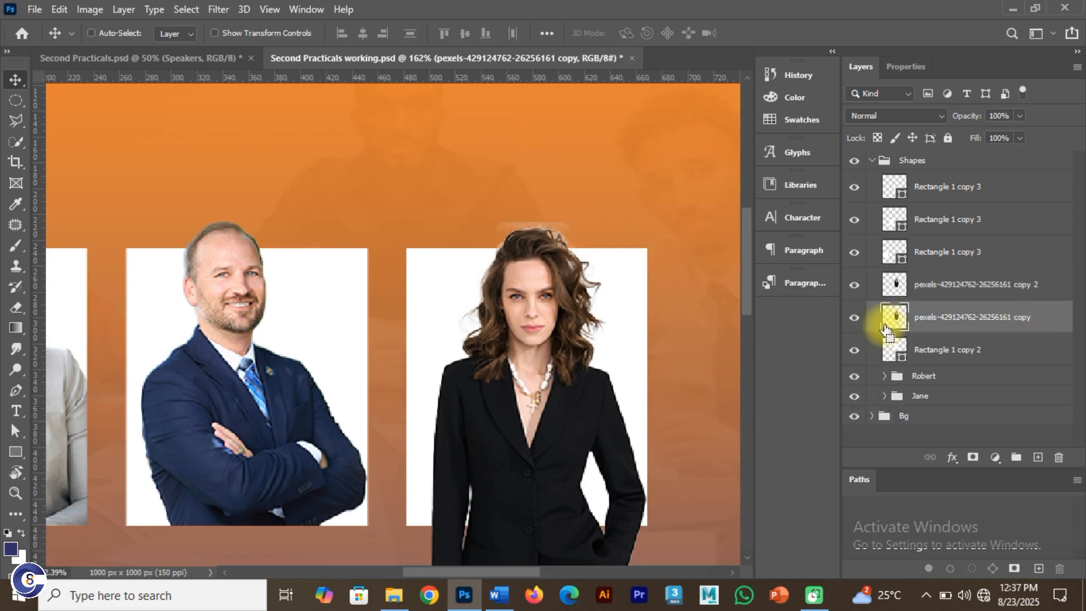
key("ctrl+z")
Examine the merged cut-out's hair edges up close against the orange background
scroll(524, 224, "up", 8)
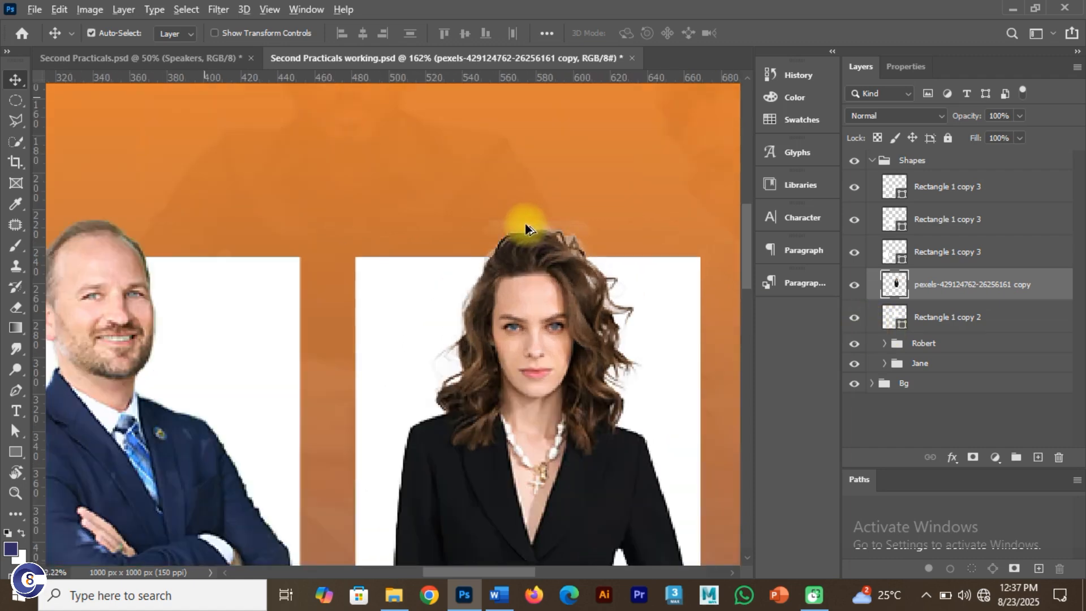
scroll(527, 226, "up", 8)
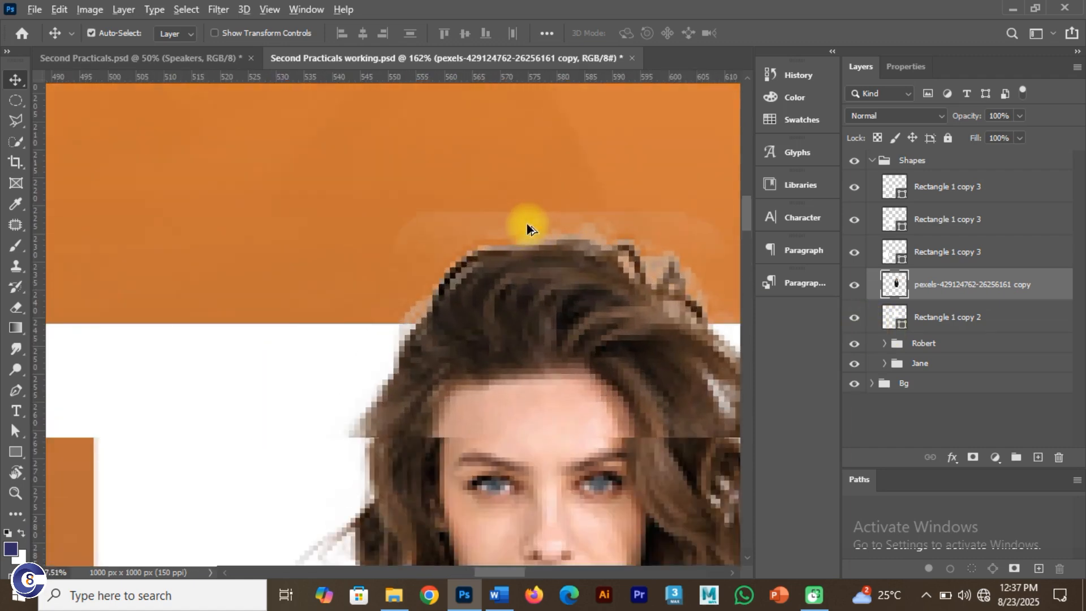
scroll(527, 223, "down", 5)
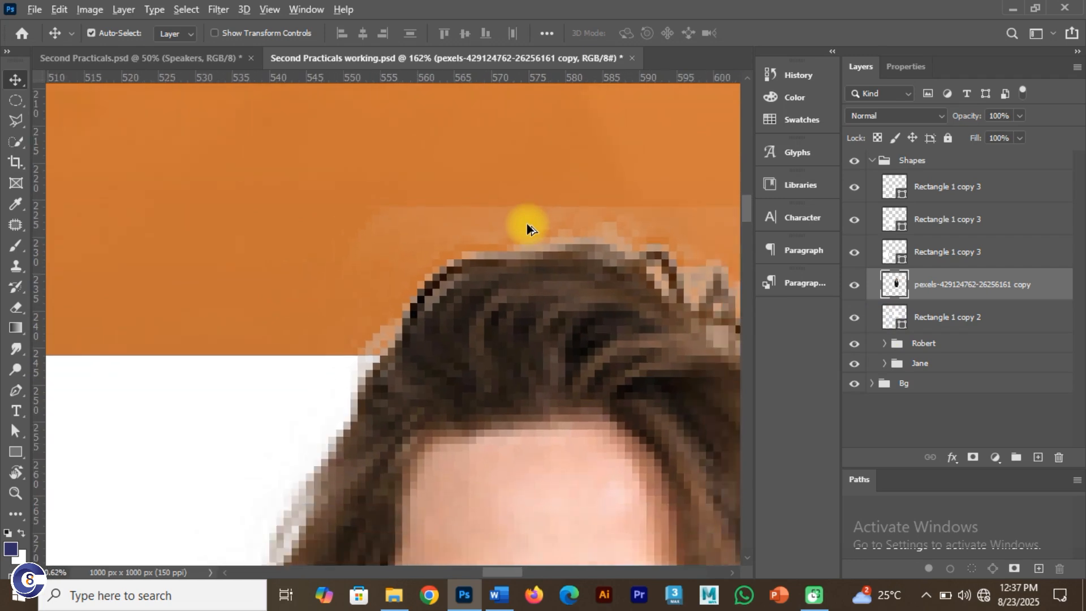
scroll(527, 224, "down", 1)
left_click_drag(608, 330, 546, 310)
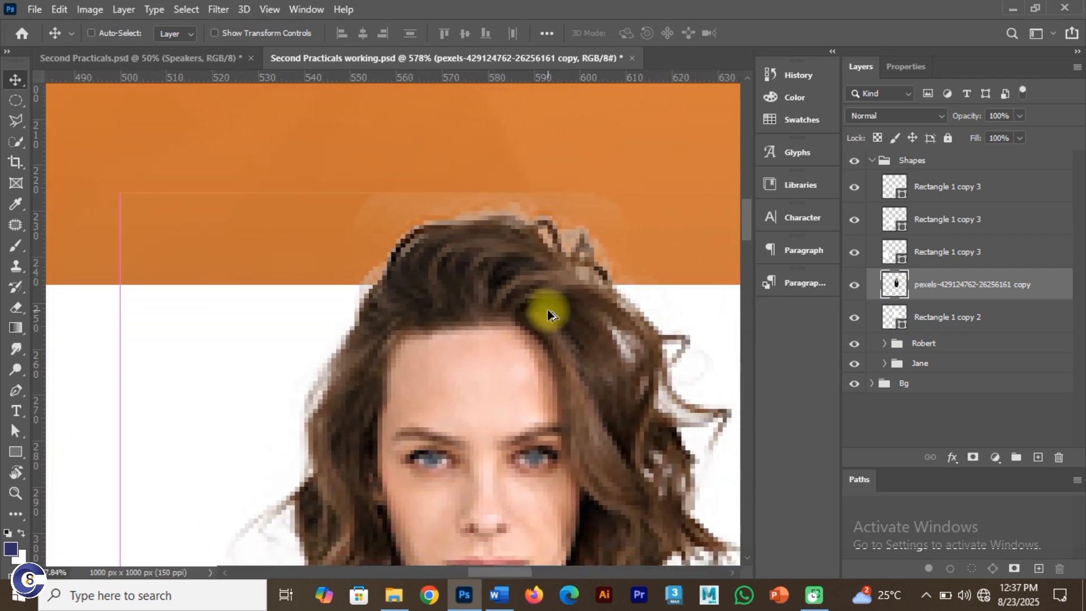
scroll(548, 309, "down", 2)
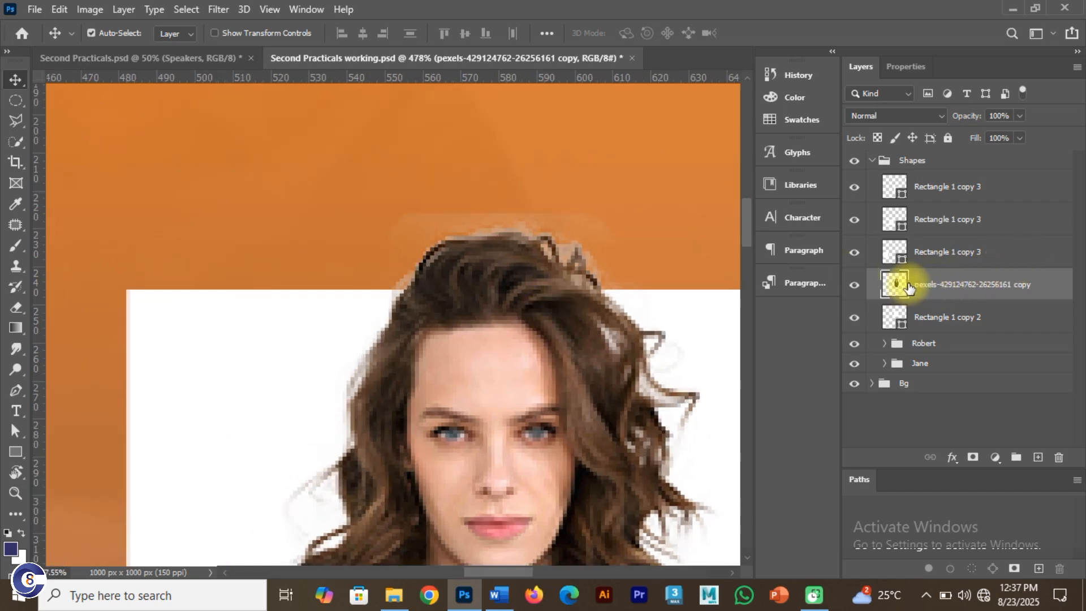
Undo the moves, merge and duplication of the third speaker's photo back to its single masked layer
key("ctrl+z")
key("ctrl+z")
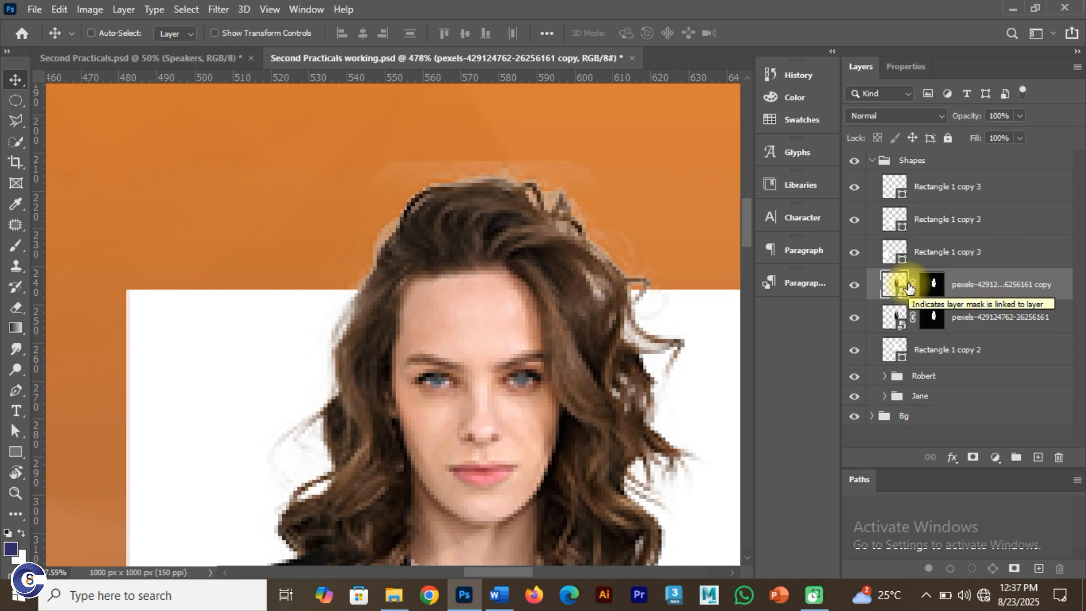
key("ctrl+z")
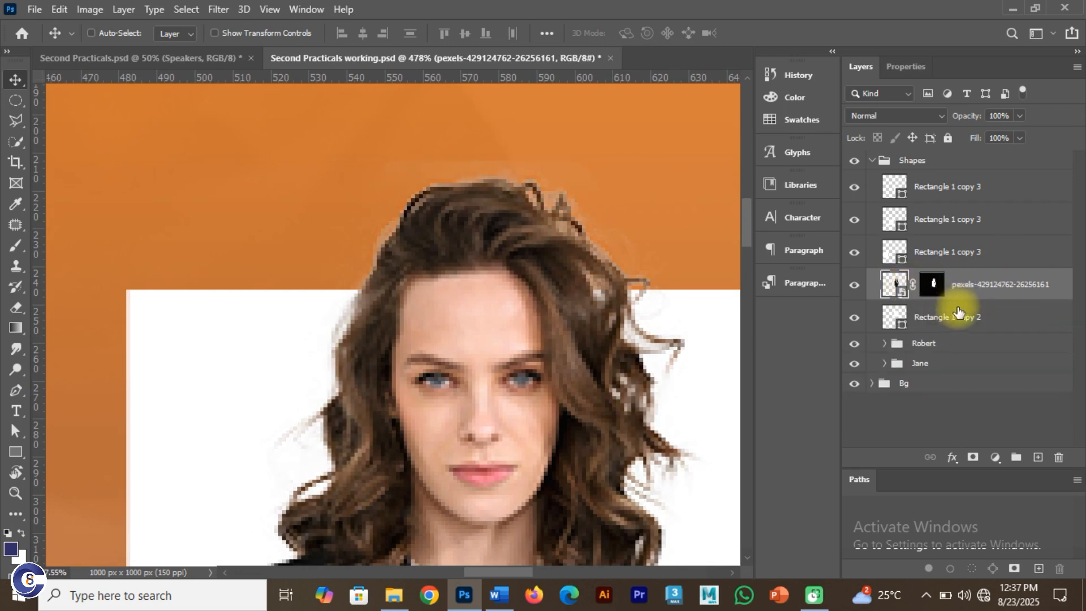
Paint black on the third speaker's layer mask with a 12 px soft round brush to clean the fringe around the top of the hair
scroll(509, 181, "up", 5)
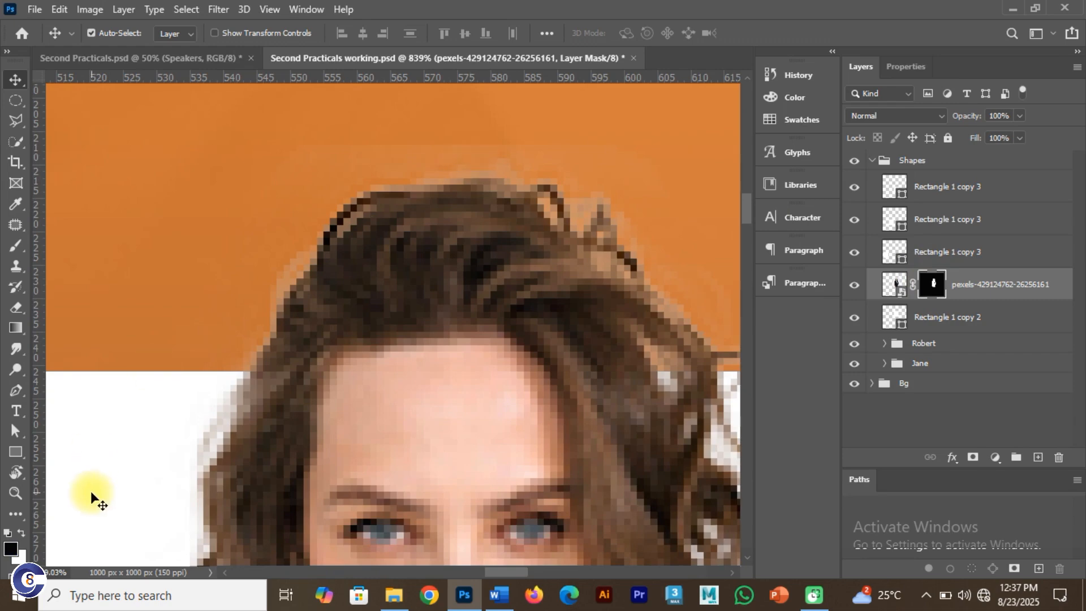
key("b")
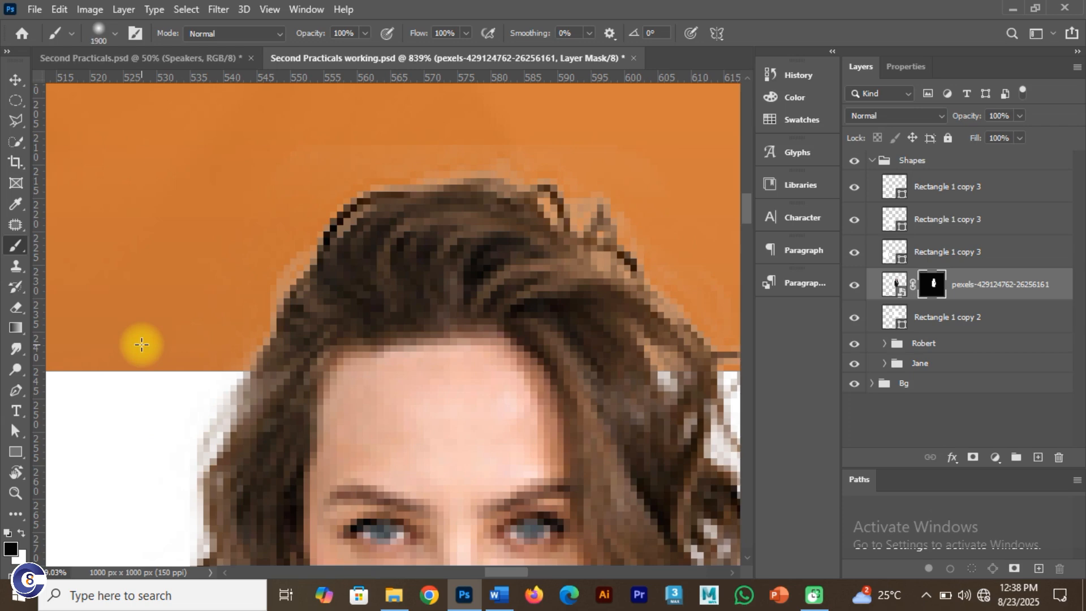
left_click(114, 33)
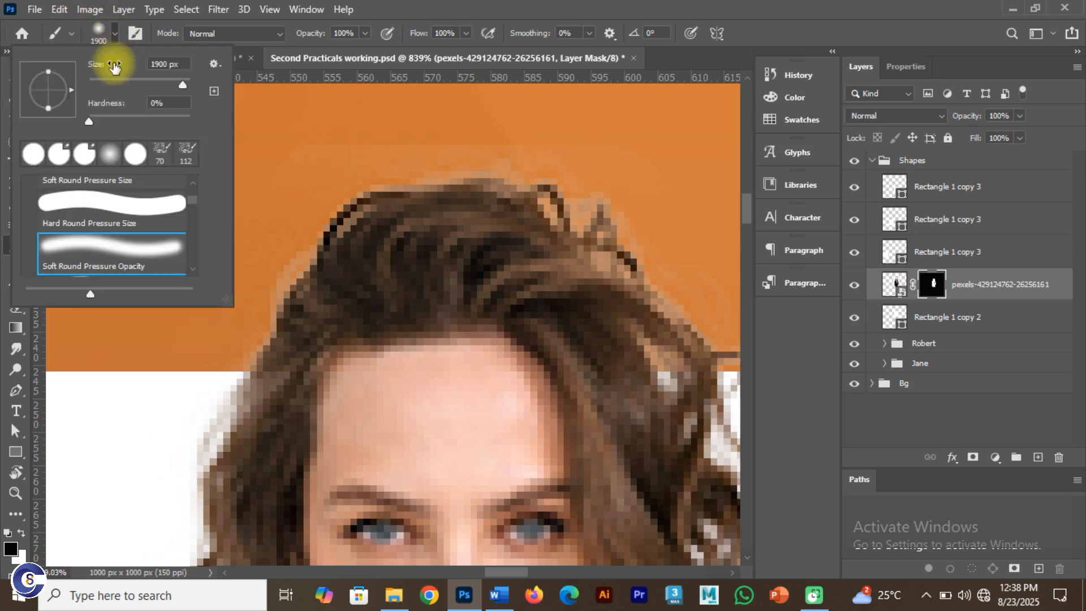
left_click_drag(180, 82, 101, 85)
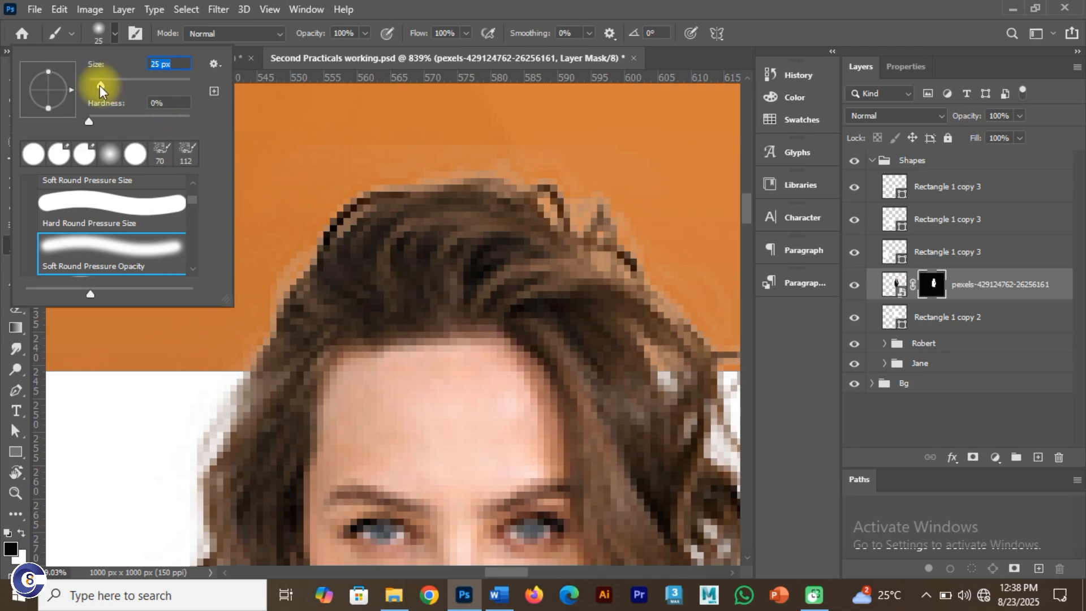
left_click_drag(94, 85, 94, 85)
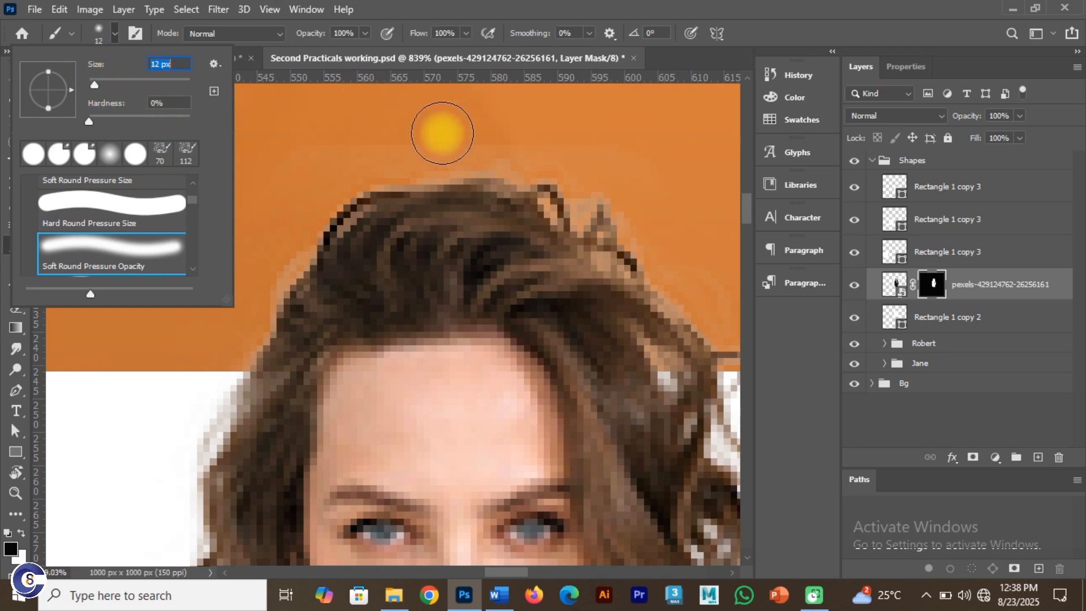
left_click(33, 422)
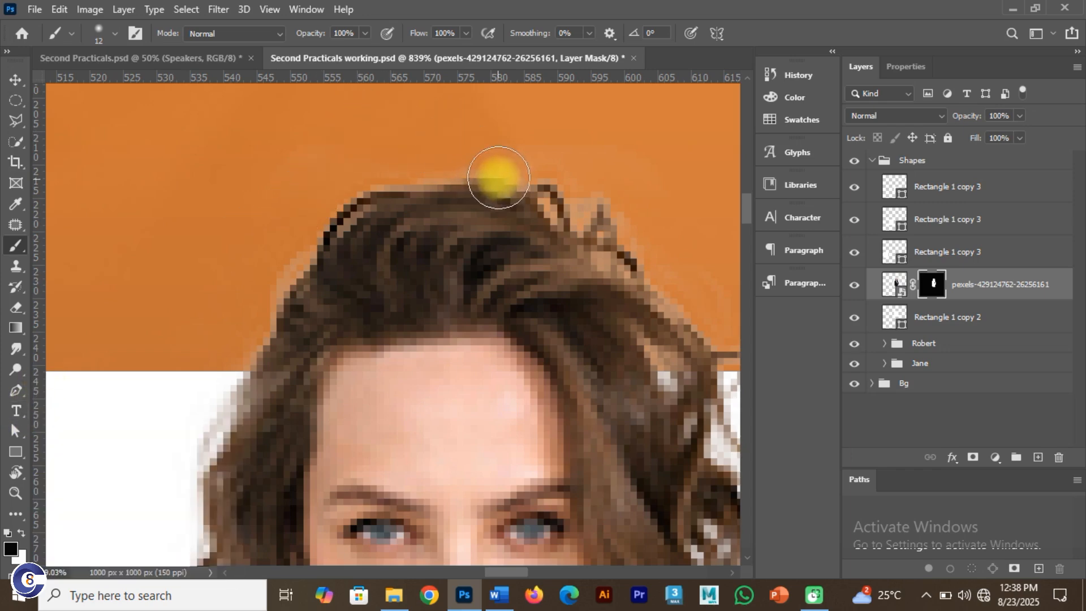
scroll(646, 140, "up", 1)
mouse_move(624, 178)
left_mouse_down()
mouse_move(583, 280)
mouse_move(588, 268)
mouse_move(528, 247)
left_mouse_up()
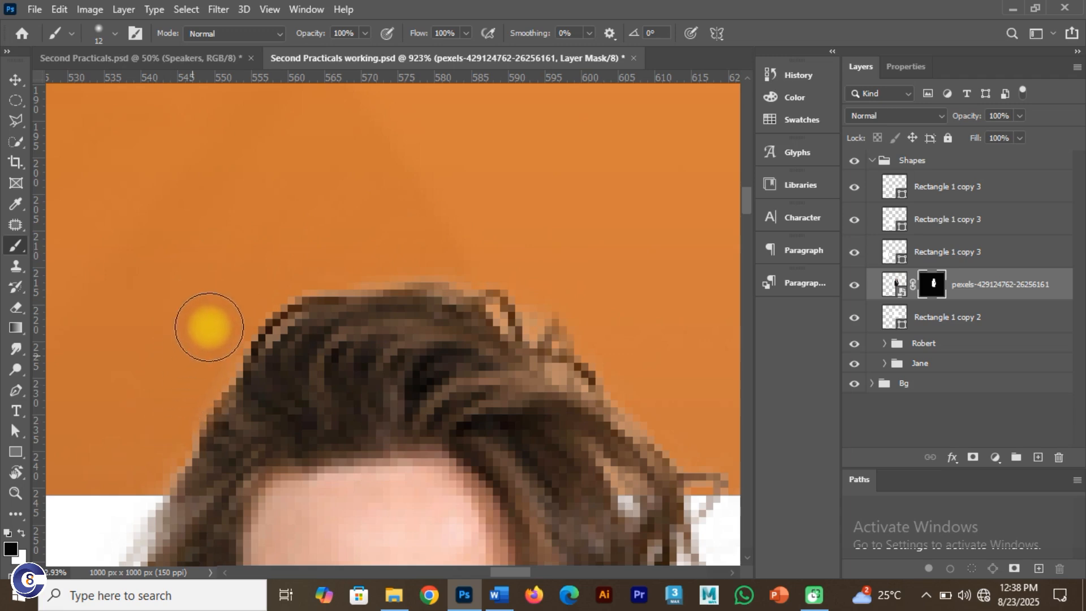
left_click_drag(327, 262, 423, 253)
scroll(429, 362, "down", 2)
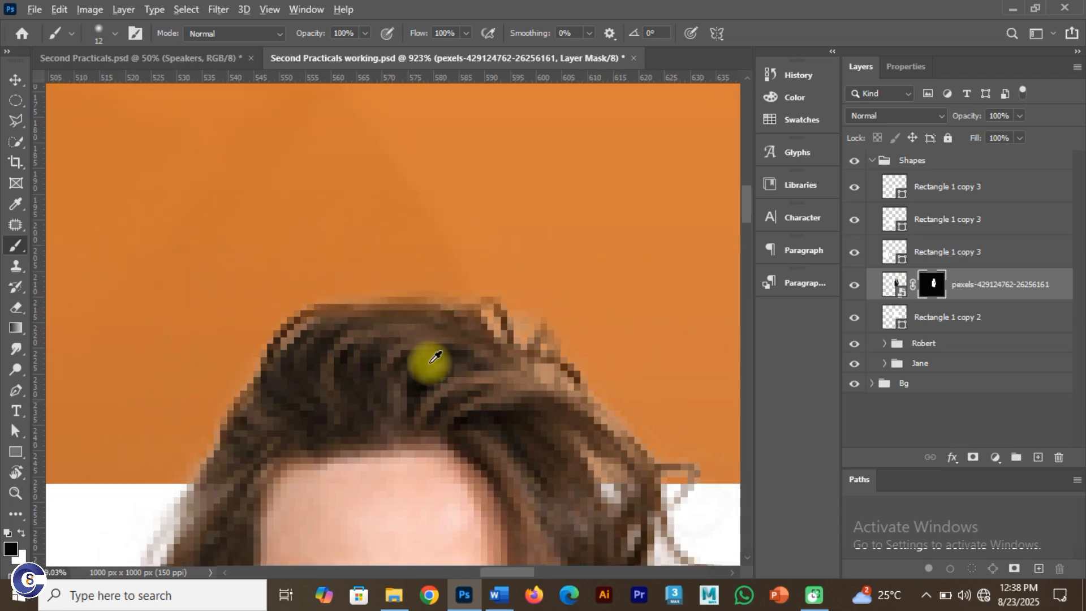
Move the third speaker's photo up against the orange background and erase leftover fringe beside the hair on its mask with a 9 px brush
left_click(15, 80)
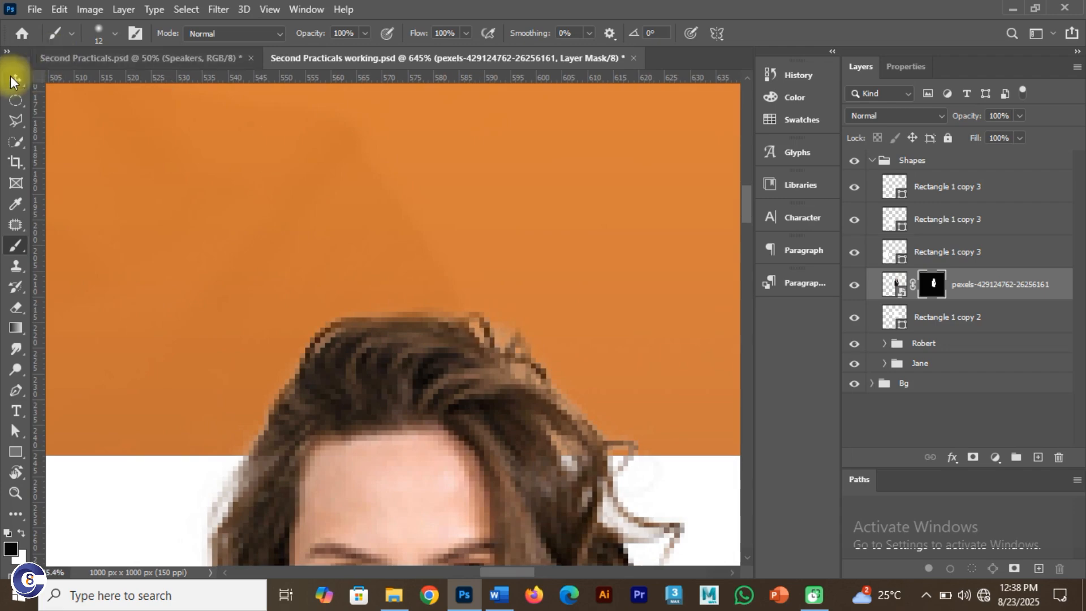
mouse_move(349, 383)
left_mouse_down()
mouse_move(315, 199)
mouse_move(342, 191)
left_mouse_up()
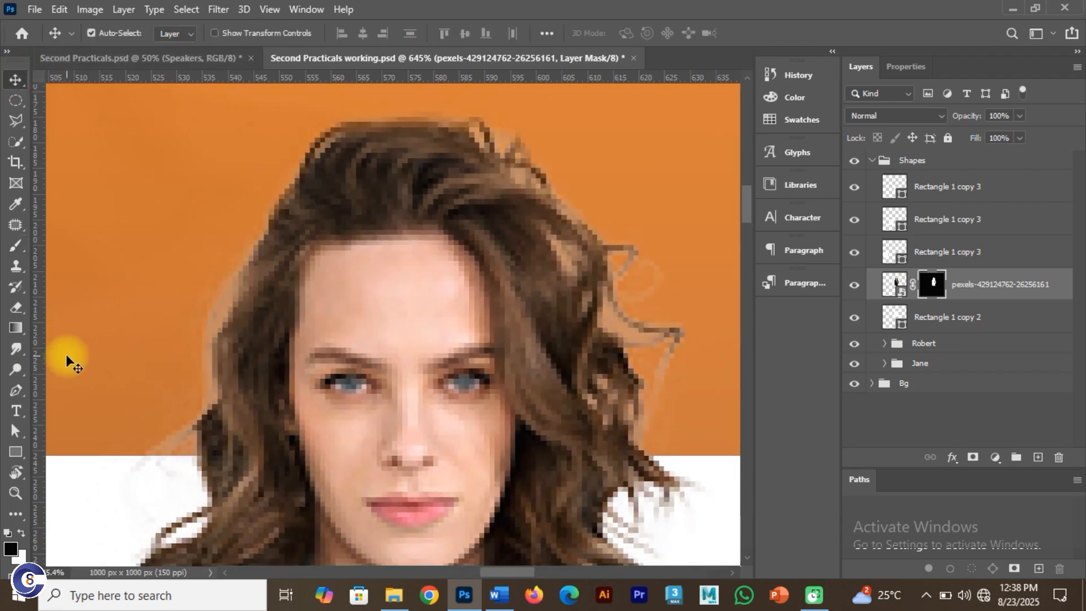
key("b")
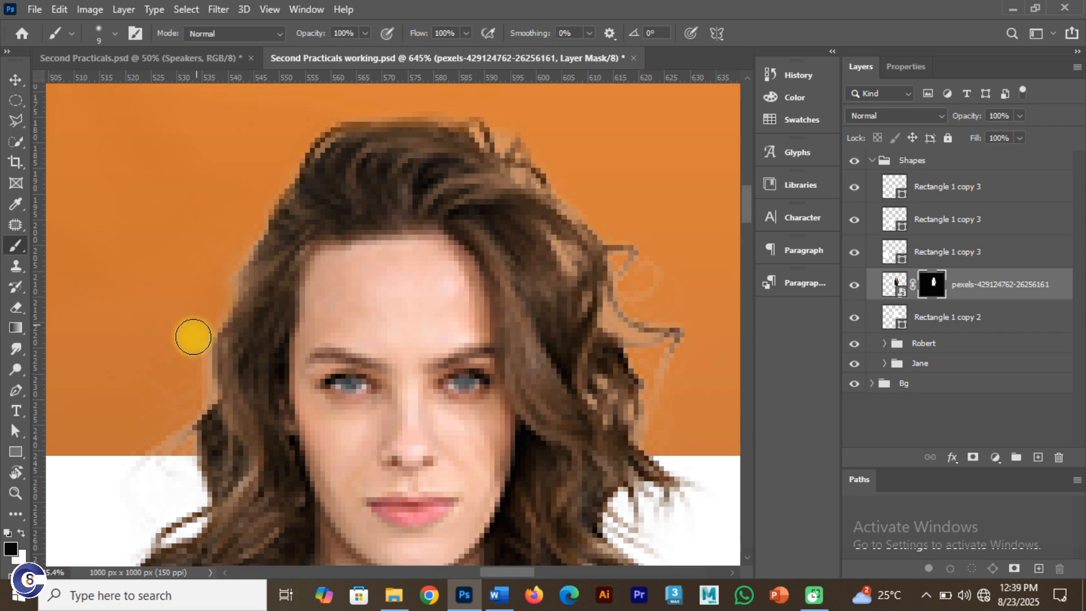
left_click_drag(189, 402, 158, 474)
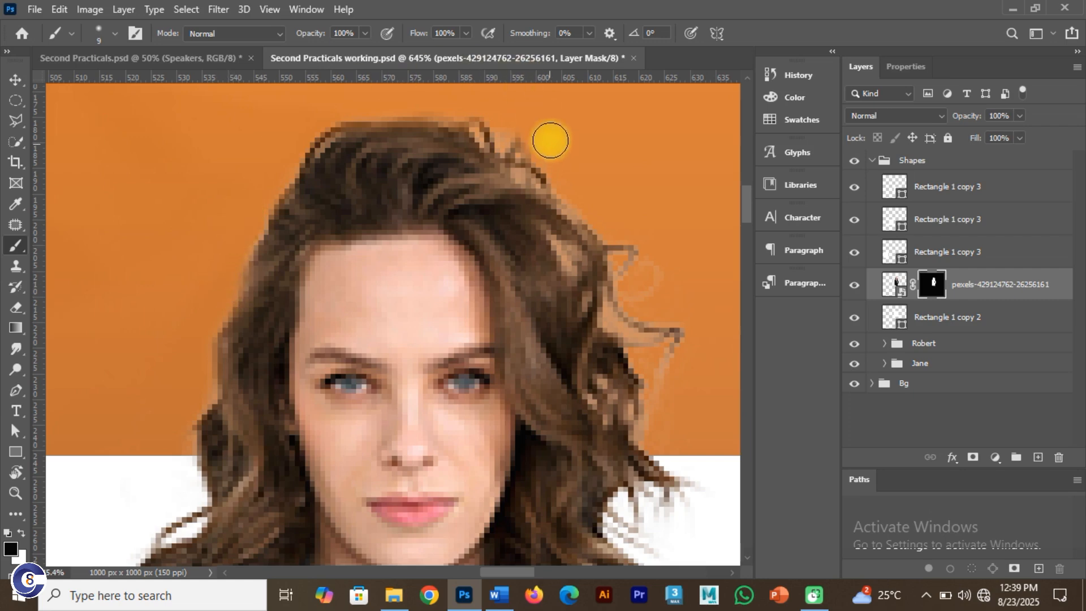
left_click_drag(508, 184, 513, 291)
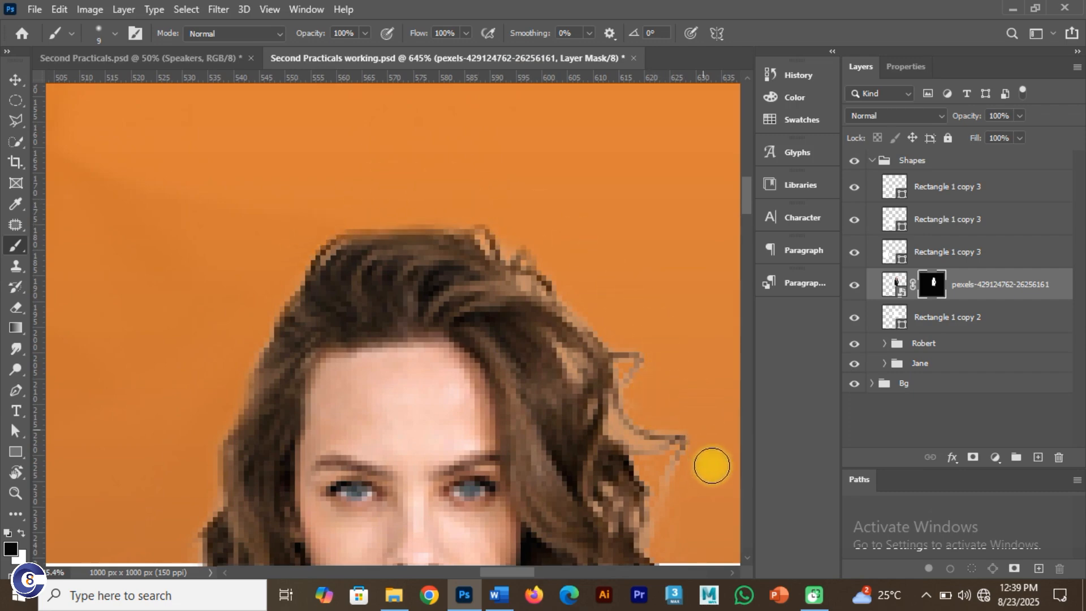
left_click_drag(514, 395, 430, 297)
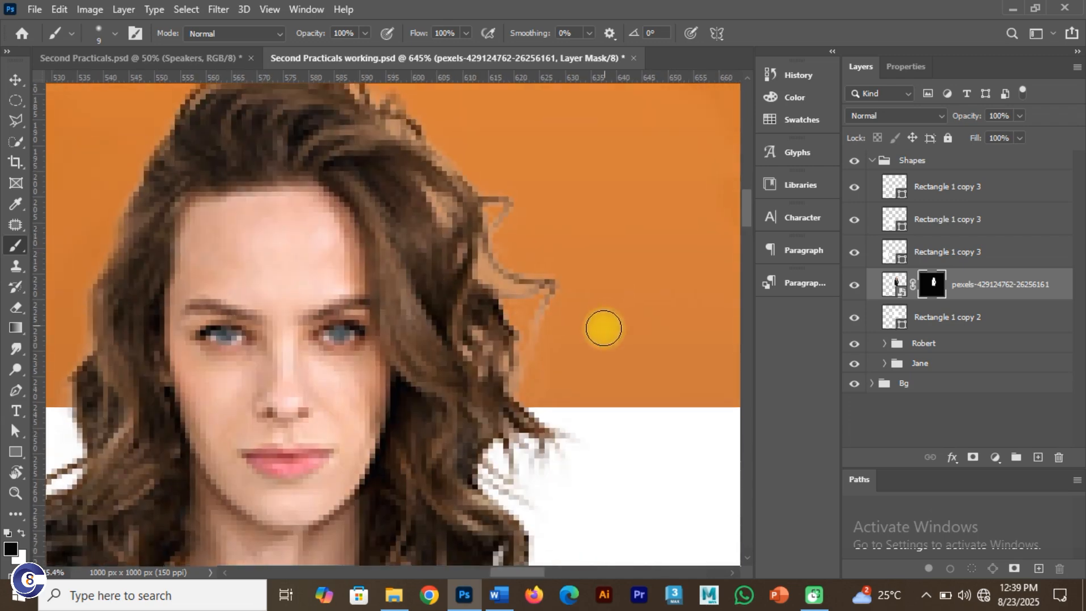
mouse_move(588, 480)
left_mouse_down()
mouse_move(528, 368)
mouse_move(524, 285)
left_mouse_up()
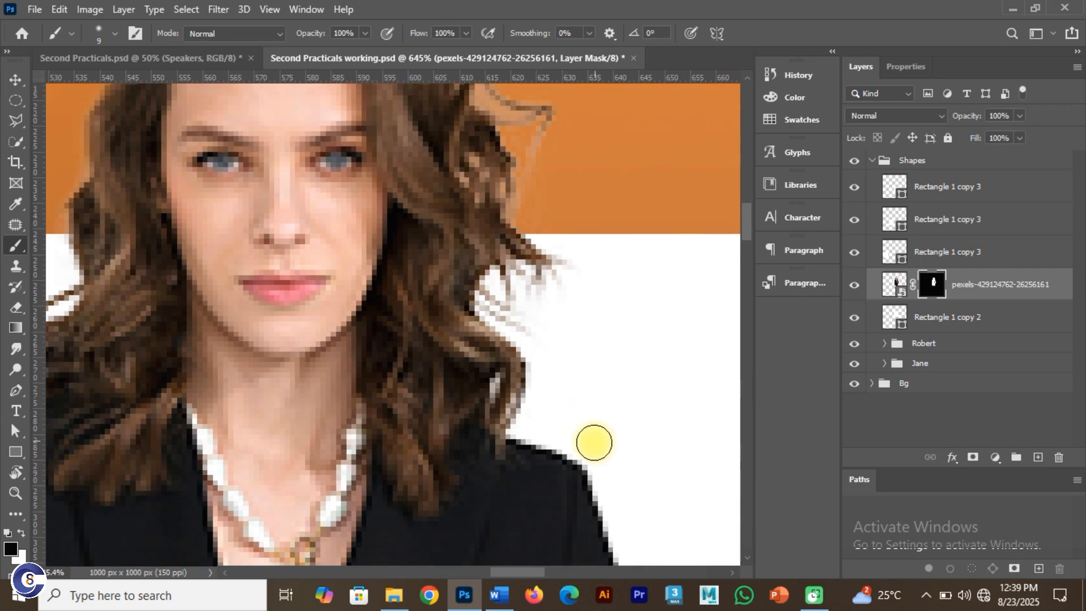
scroll(486, 300, "down", 8)
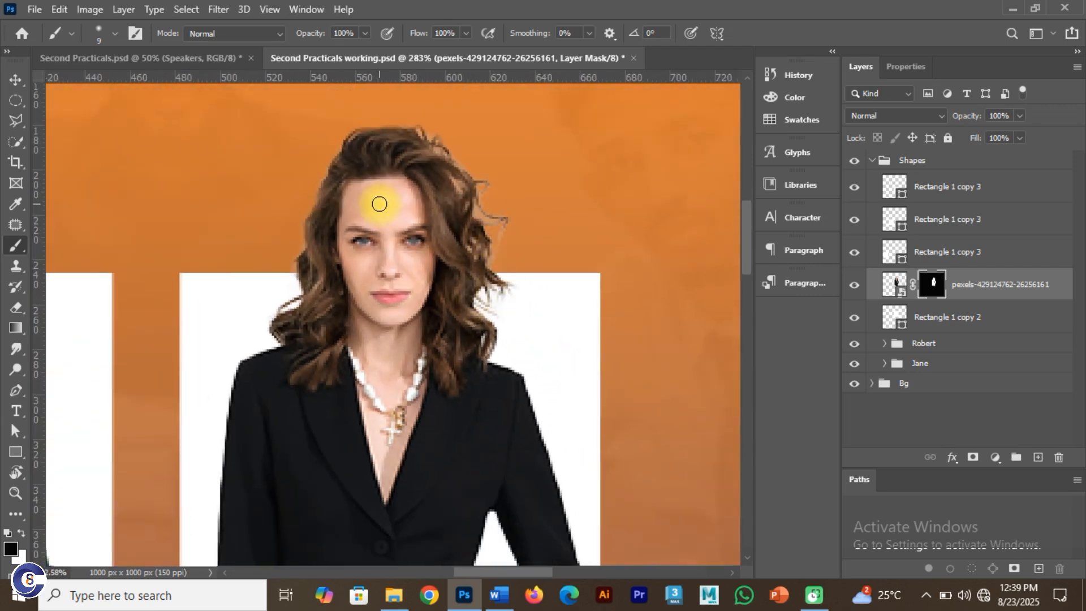
left_click_drag(320, 205, 342, 255)
scroll(454, 285, "down", 2)
scroll(454, 286, "down", 2)
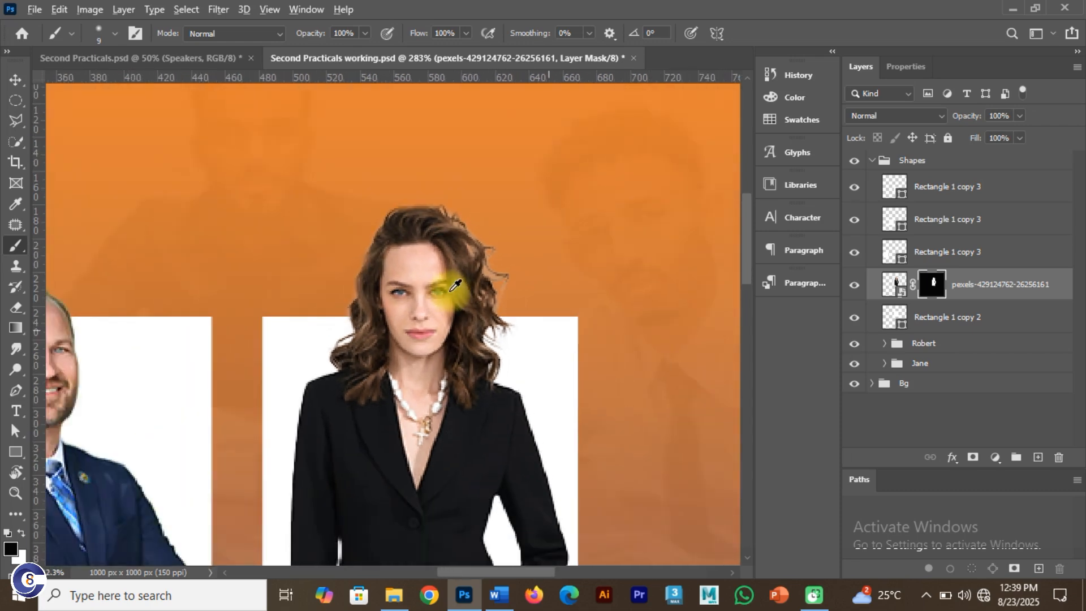
Move the third speaker's masked photo back down over the third frame
left_click(15, 81)
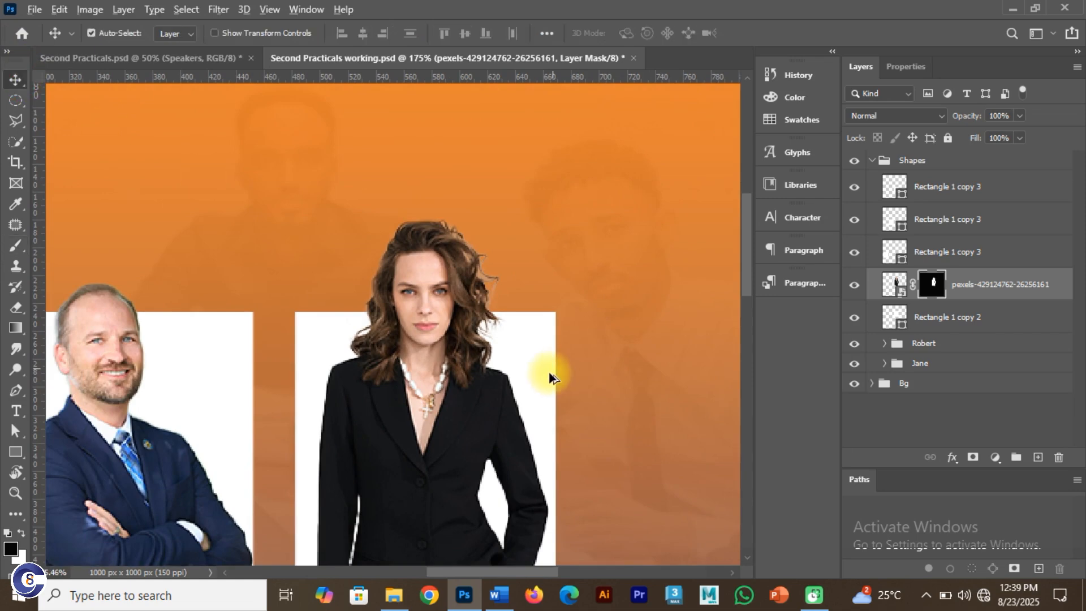
scroll(551, 376, "down", 3)
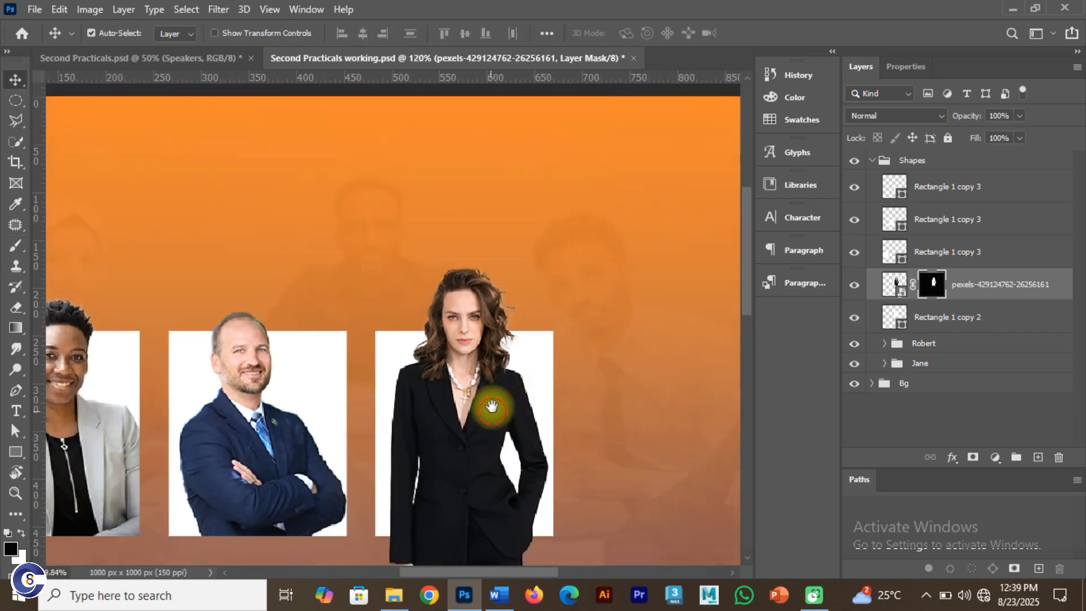
scroll(516, 333, "down", 3)
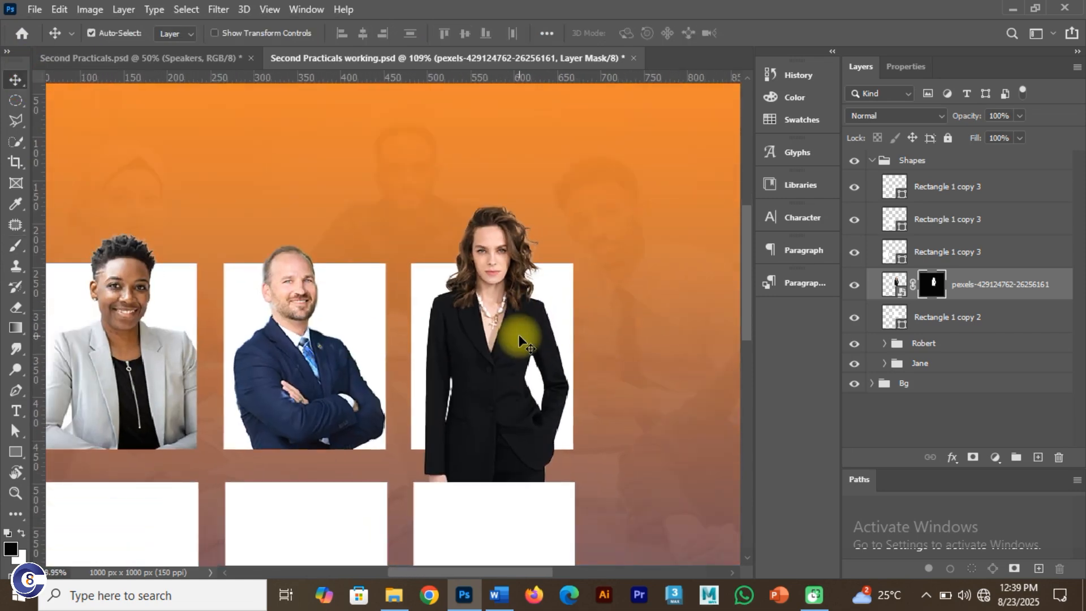
scroll(519, 341, "down", 1)
left_click_drag(512, 303, 501, 318)
Scale the third speaker's photo to about 111% and reposition it over the third frame with the head above the frame's upper edge
key("ctrl+t")
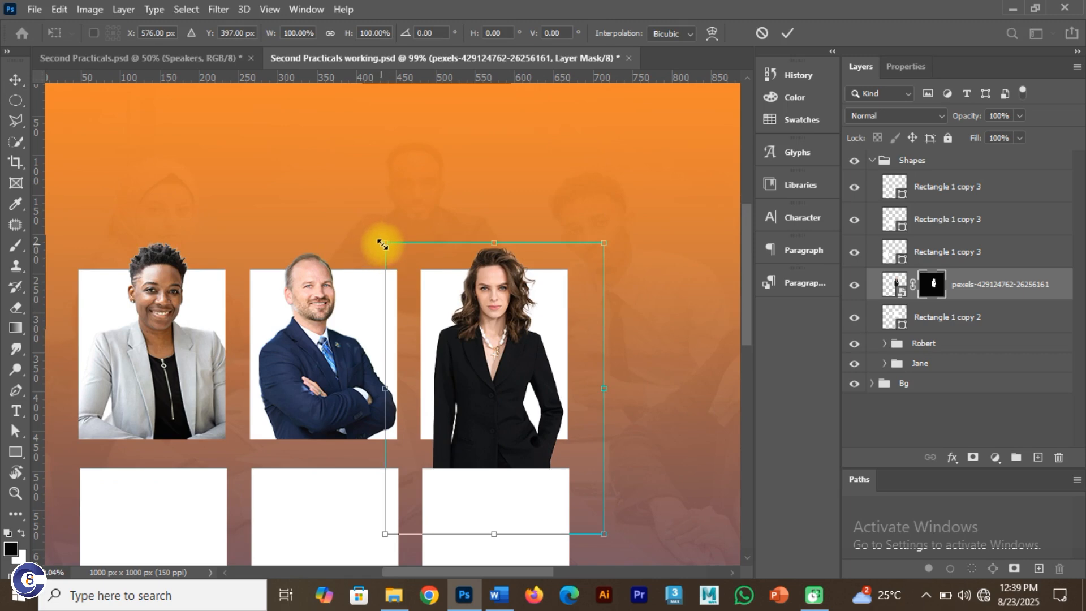
left_click_drag(382, 244, 362, 229)
key("ctrl+z")
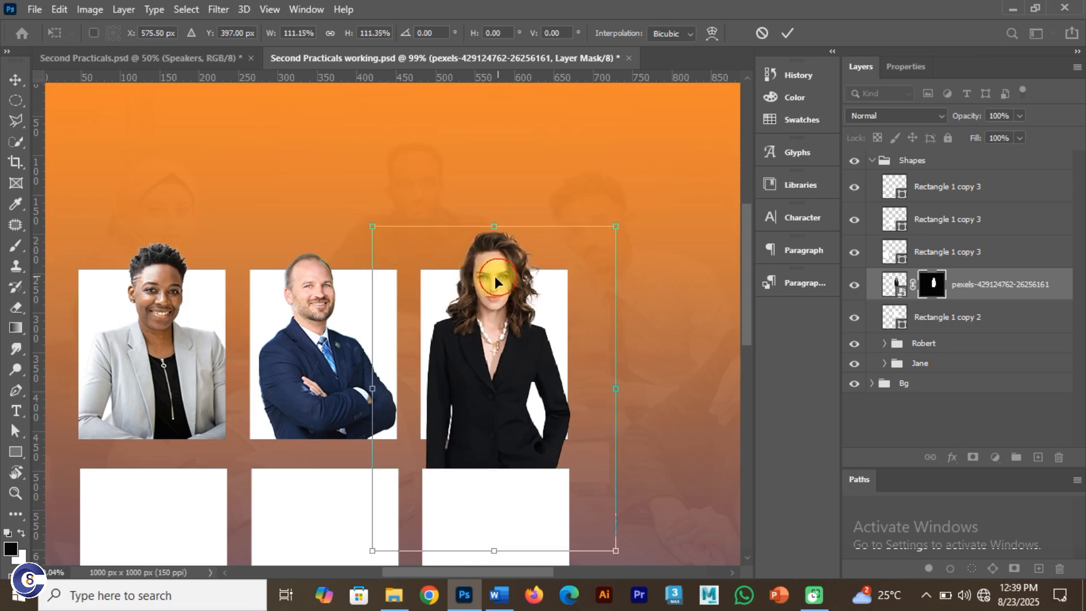
left_click_drag(495, 276, 490, 295)
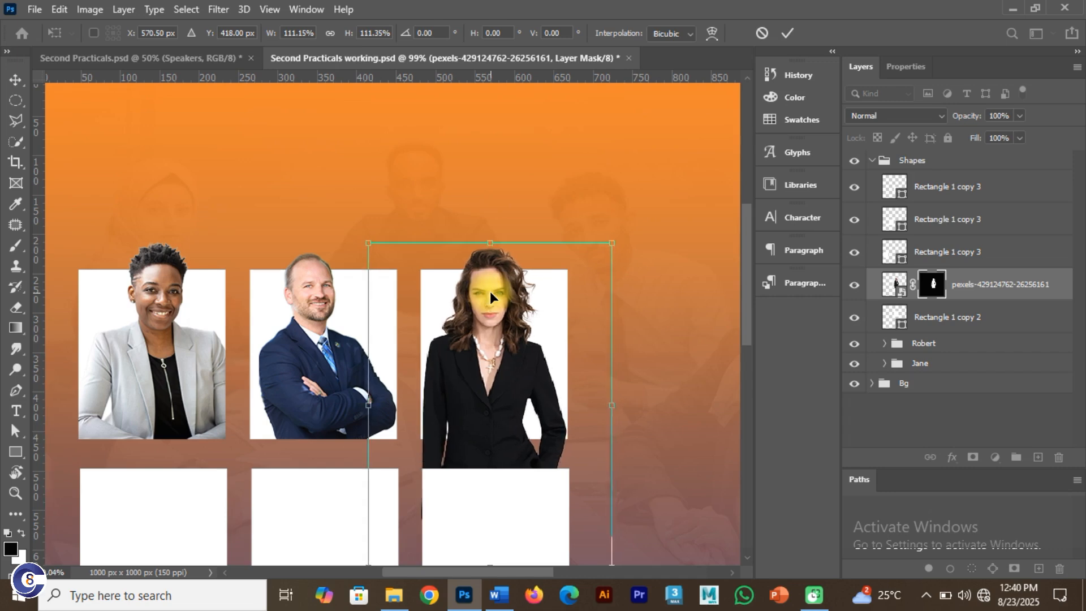
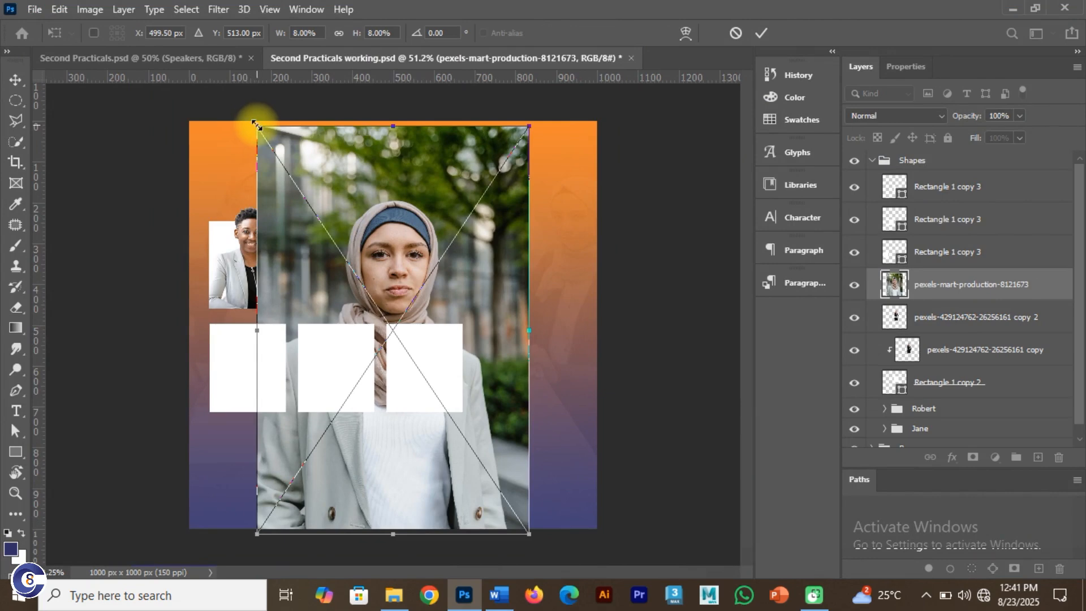
Scale the placed photo of the woman in a headscarf down to about 5.10% and commit the placement
left_click_drag(254, 124, 300, 204)
left_click(324, 300)
left_click_drag(324, 299, 586, 194)
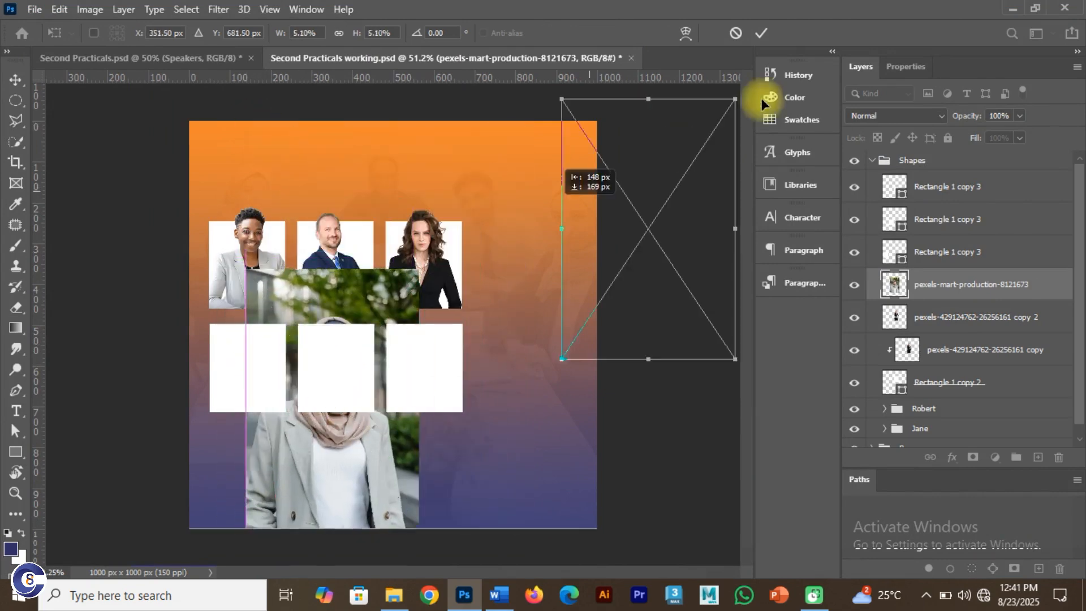
key("ctrl+z")
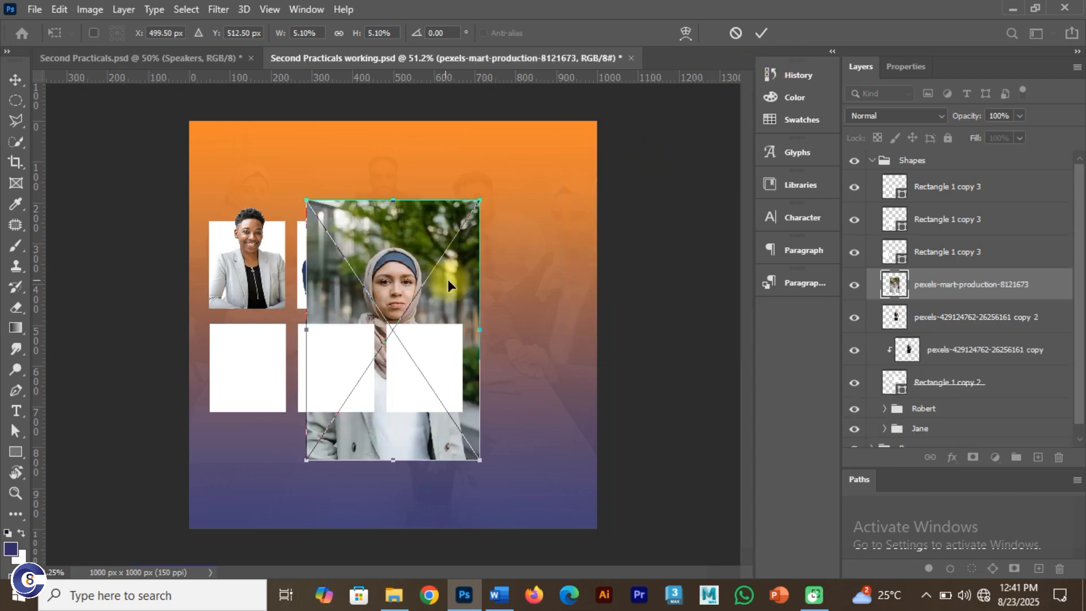
left_click(760, 33)
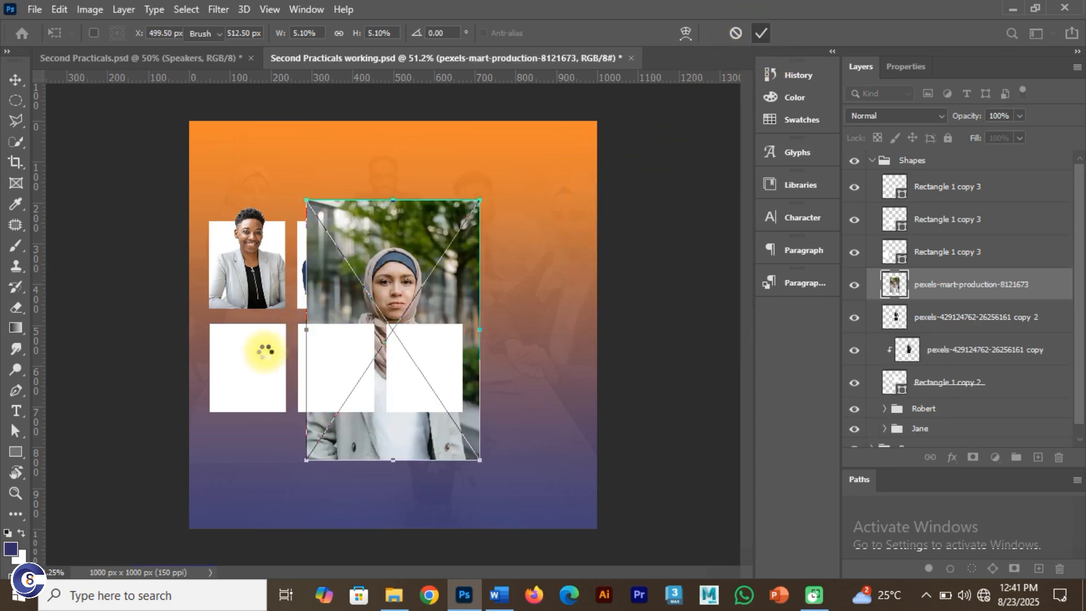
Move the headscarf portrait off the first row of speakers using the Move tool
key("e")
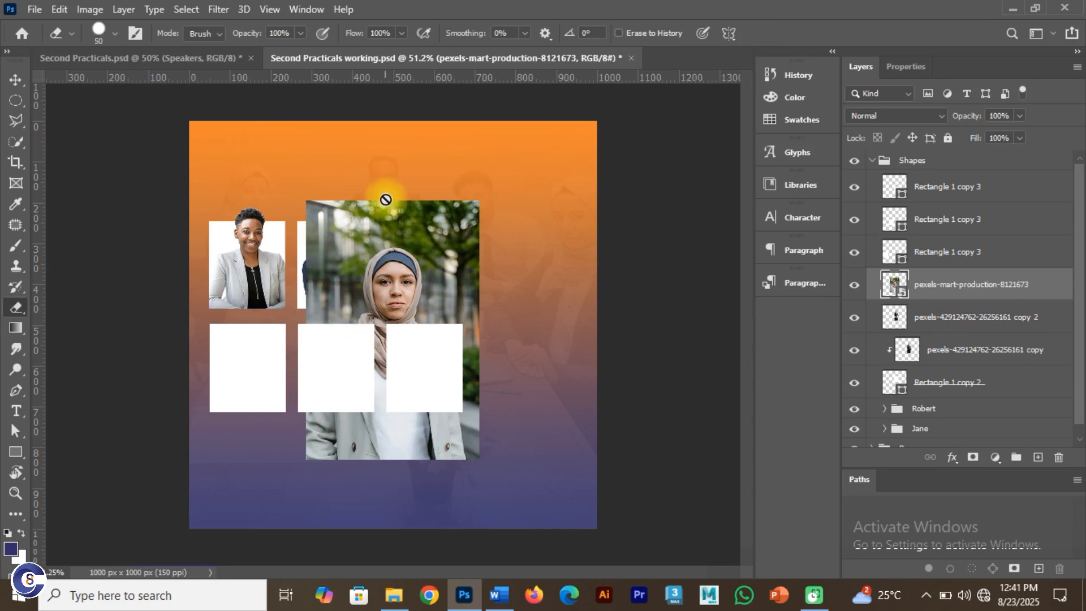
left_click(16, 80)
left_click_drag(354, 249, 180, 67)
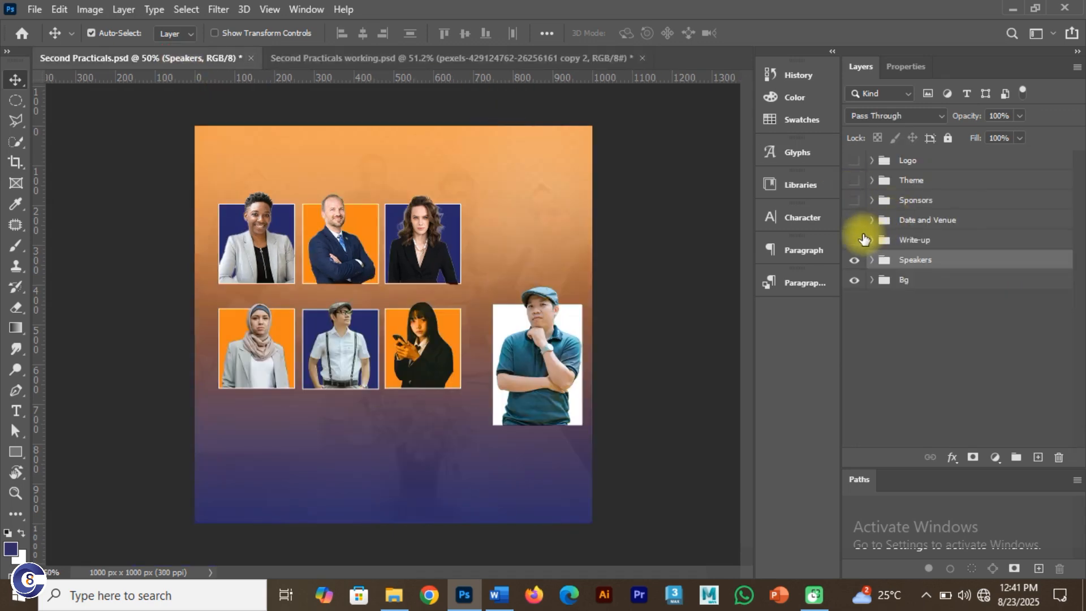
Group the third speaker's two cutout layers with Rectangle 1 copy 2, naming the group with her first name from the Write-up in Second Practicals.psd
left_click(854, 239)
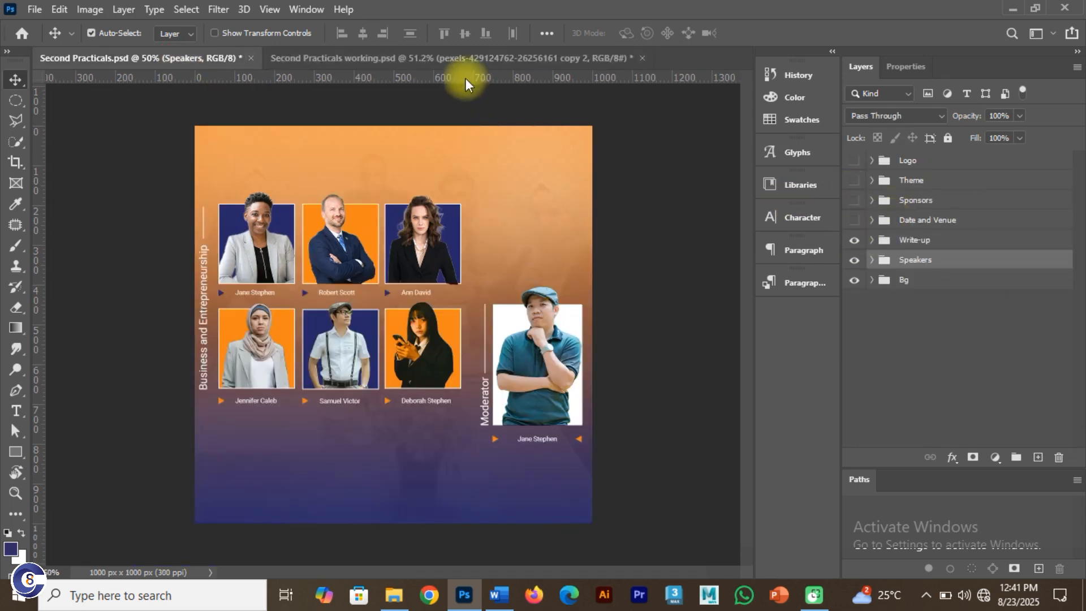
left_click(433, 58)
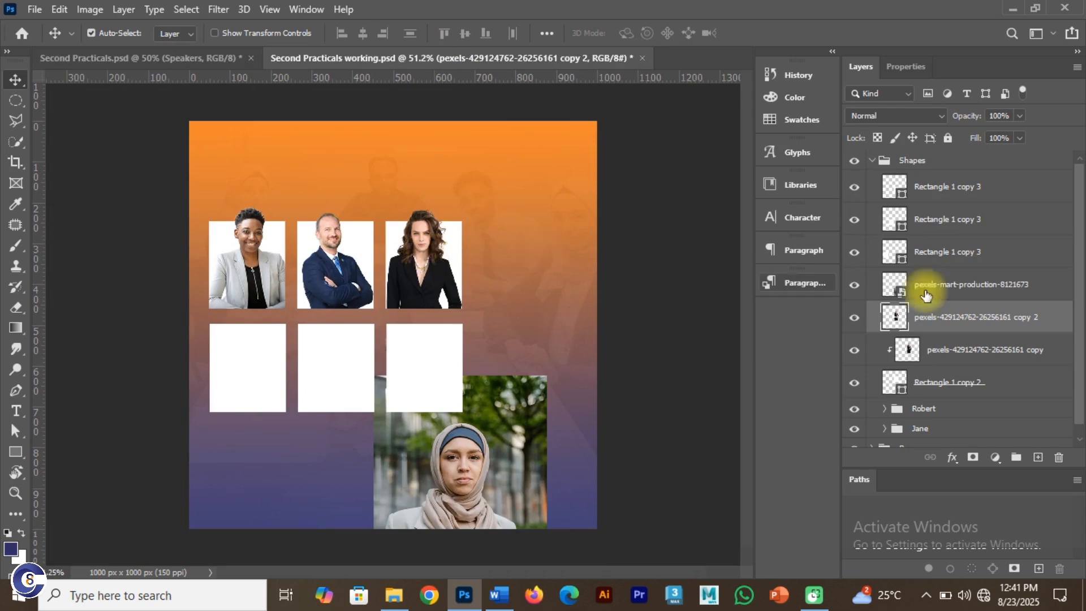
left_click(969, 360, "ctrl")
left_click(969, 383, "ctrl")
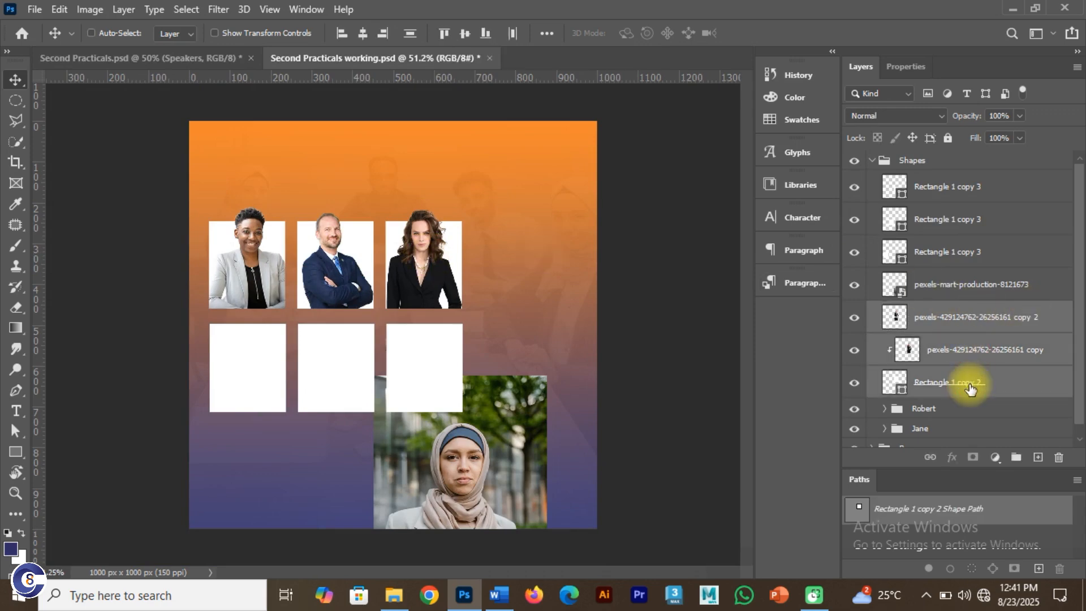
key("ctrl+g")
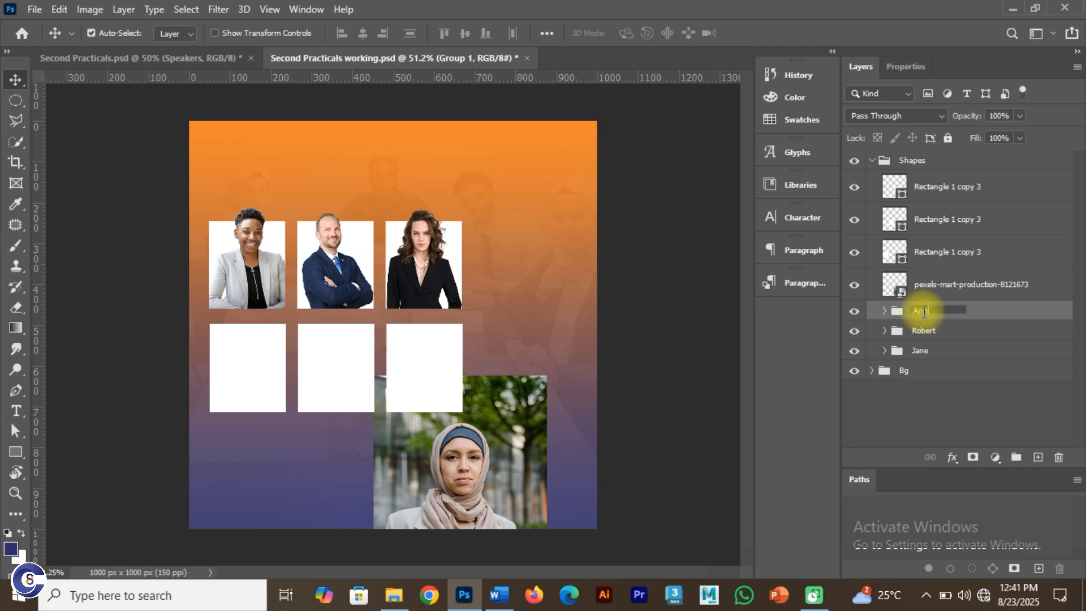
key("Return")
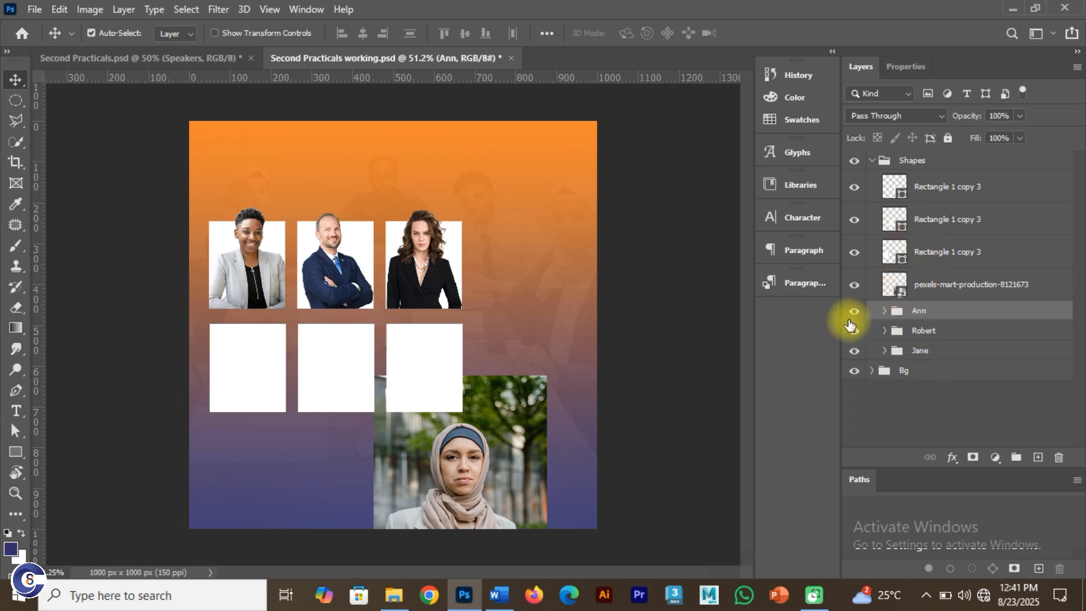
Reorder the headscarf portrait directly above the second row's first rectangle and position the photo over that frame
left_click(852, 161)
left_click(853, 161)
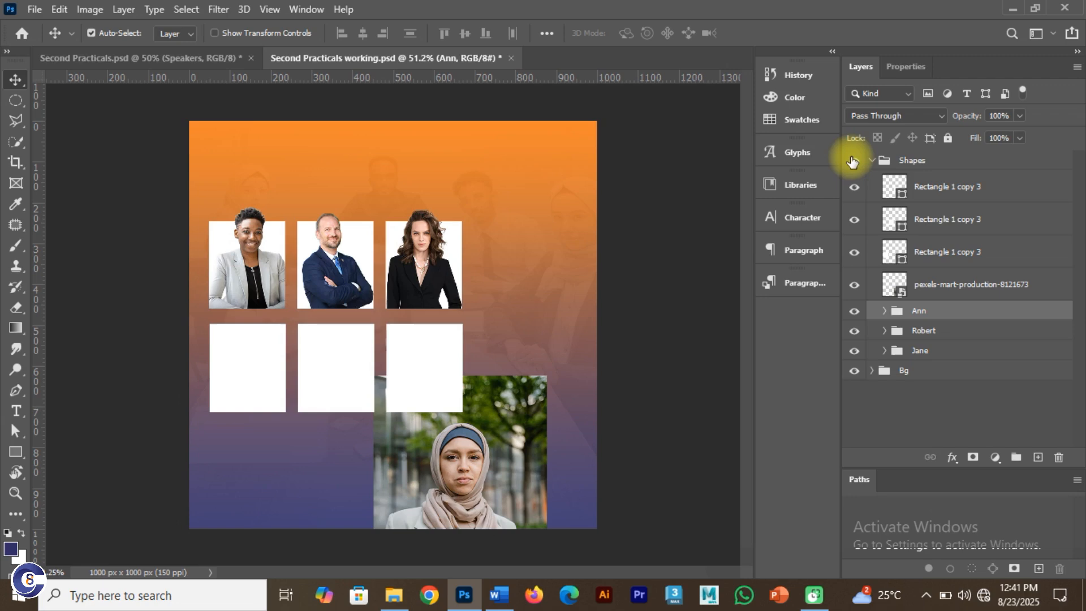
left_click(505, 473)
left_click_drag(478, 471, 364, 387)
left_click(251, 385)
left_click(337, 456)
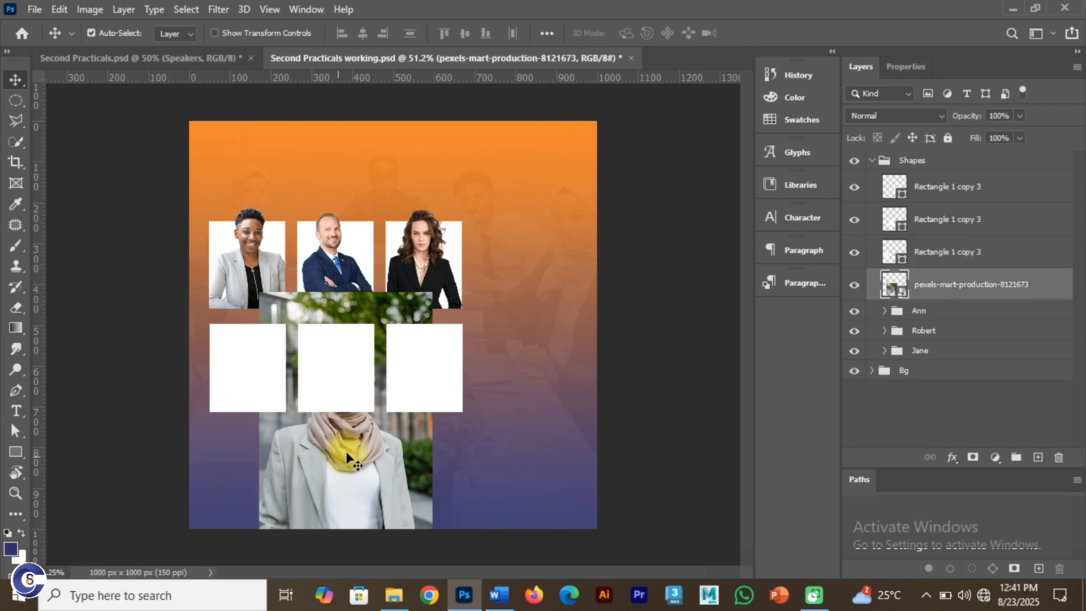
left_click(948, 289)
left_click_drag(949, 290, 938, 238)
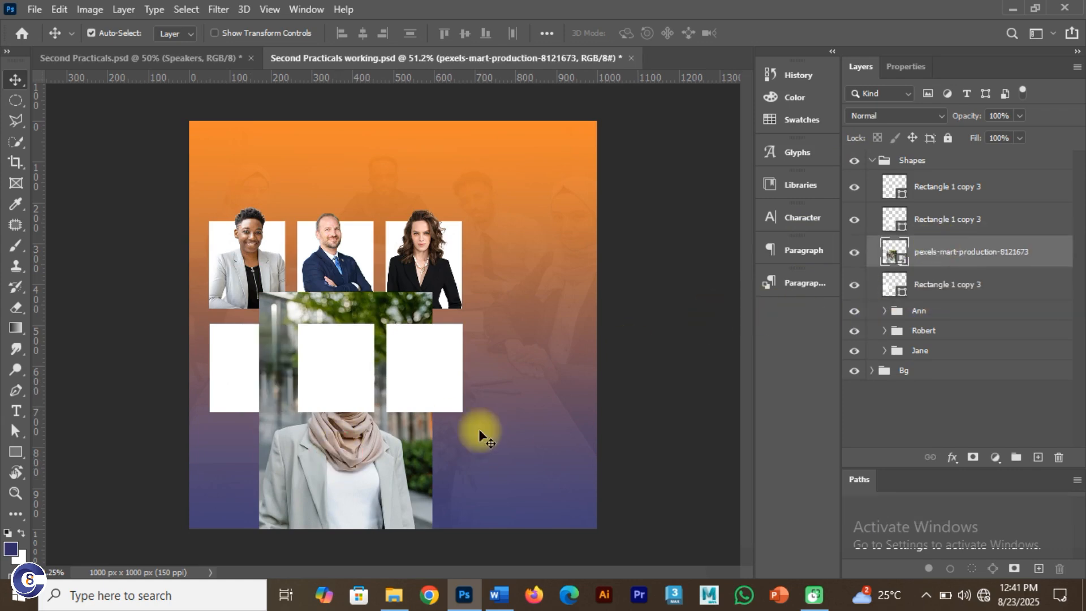
left_click_drag(349, 441, 282, 386)
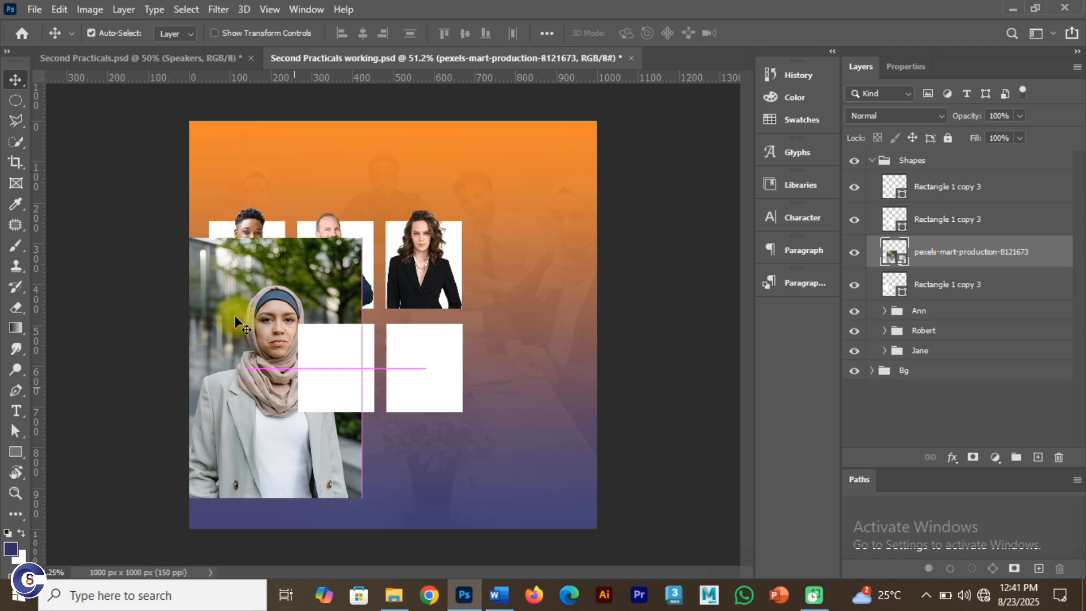
Select the woman in the headscarf portrait with the Quick Selection tool and save the document
left_click(16, 140)
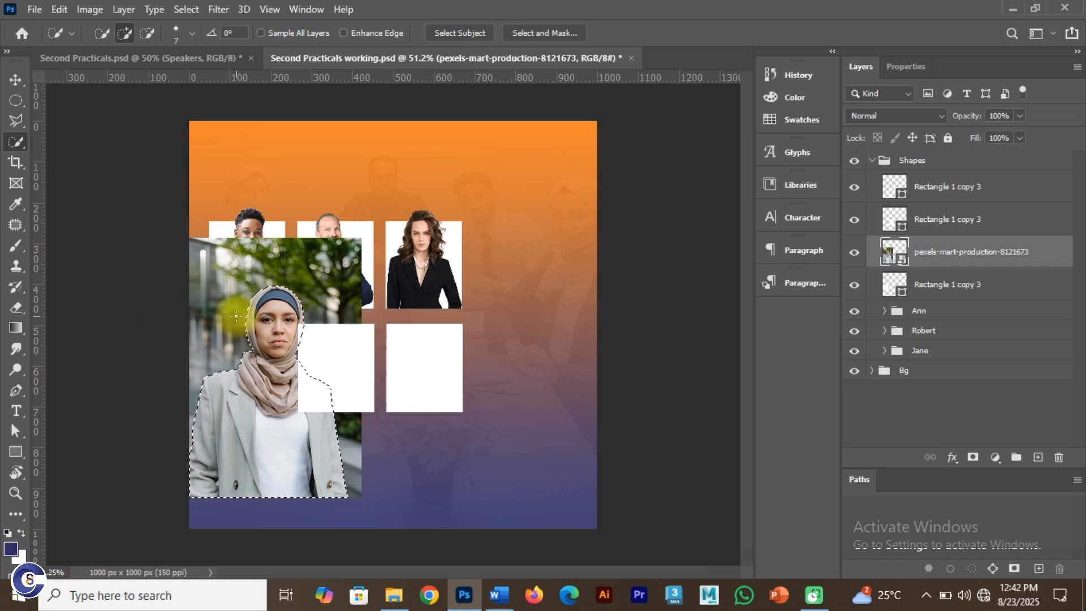
key("ctrl+s")
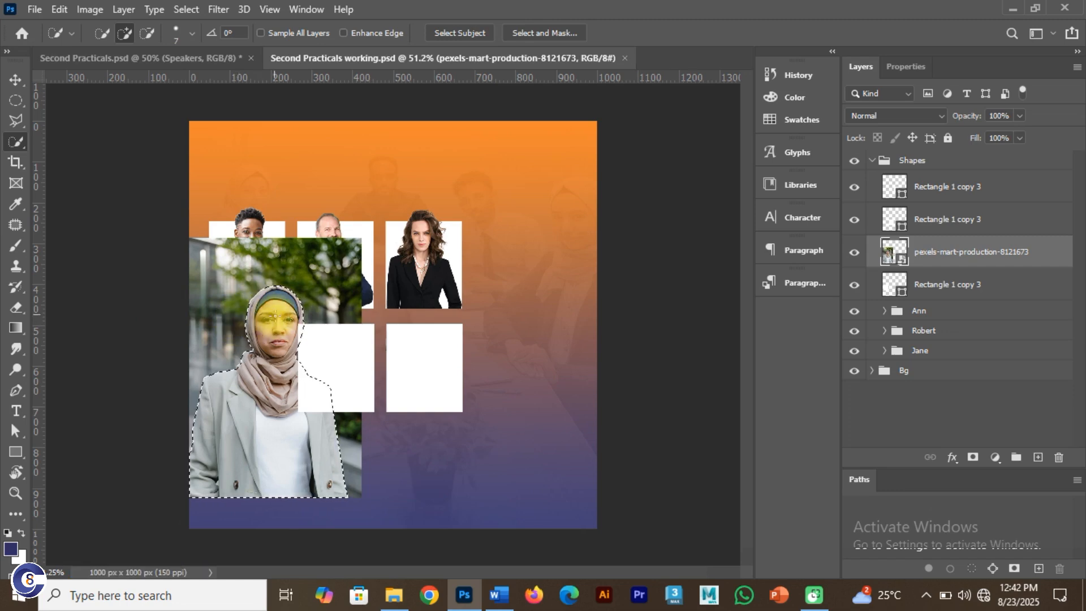
scroll(261, 324, "up", 2)
scroll(261, 323, "up", 1)
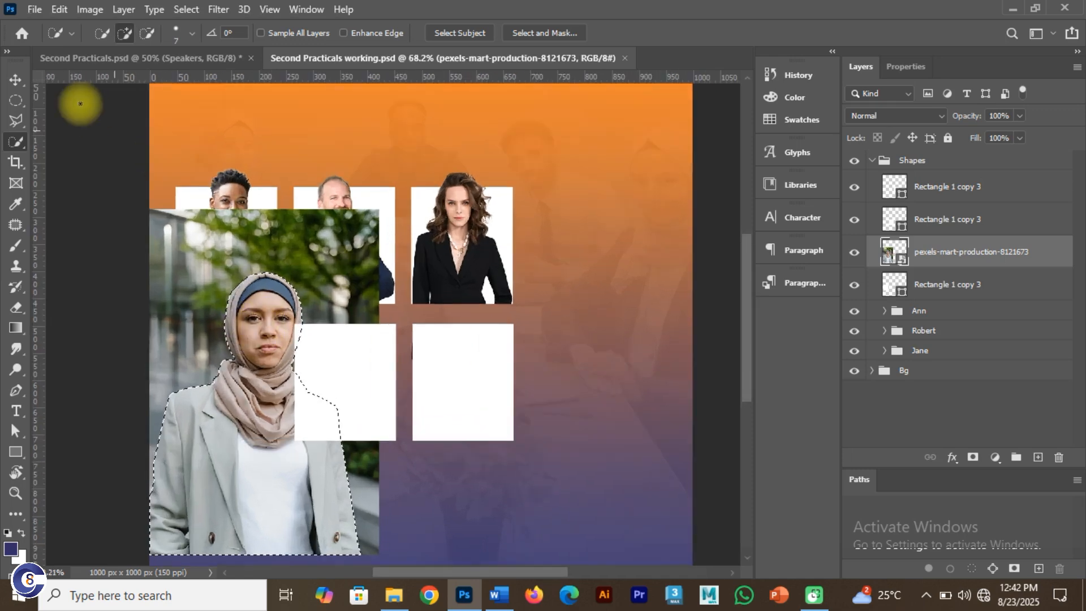
Shift the headscarf portrait slightly and hide its background with a layer mask made from the selection
left_click(16, 79)
left_click_drag(237, 338, 270, 317)
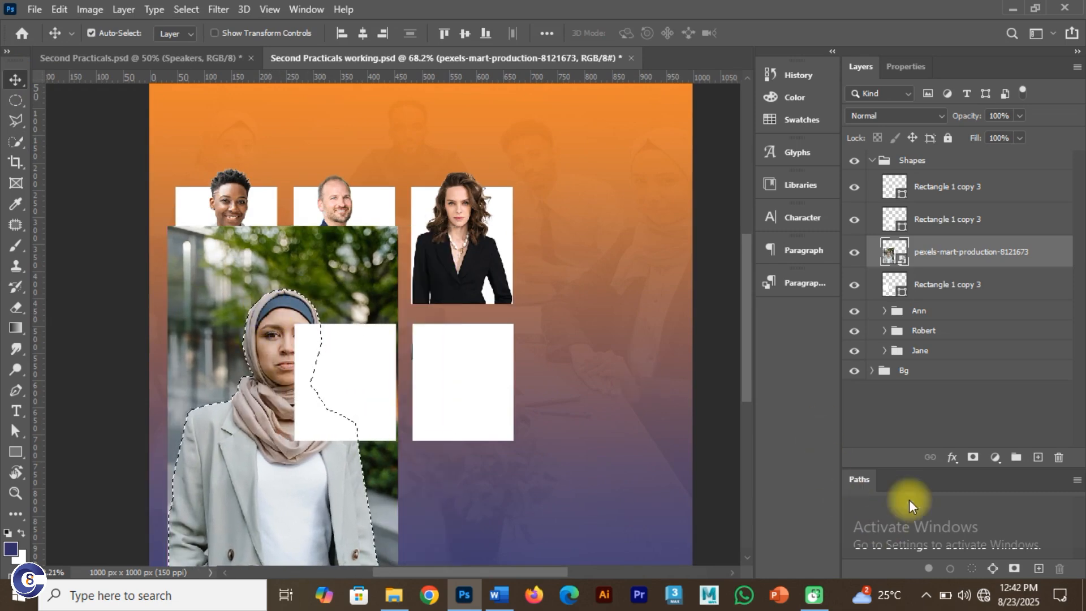
left_click(982, 460)
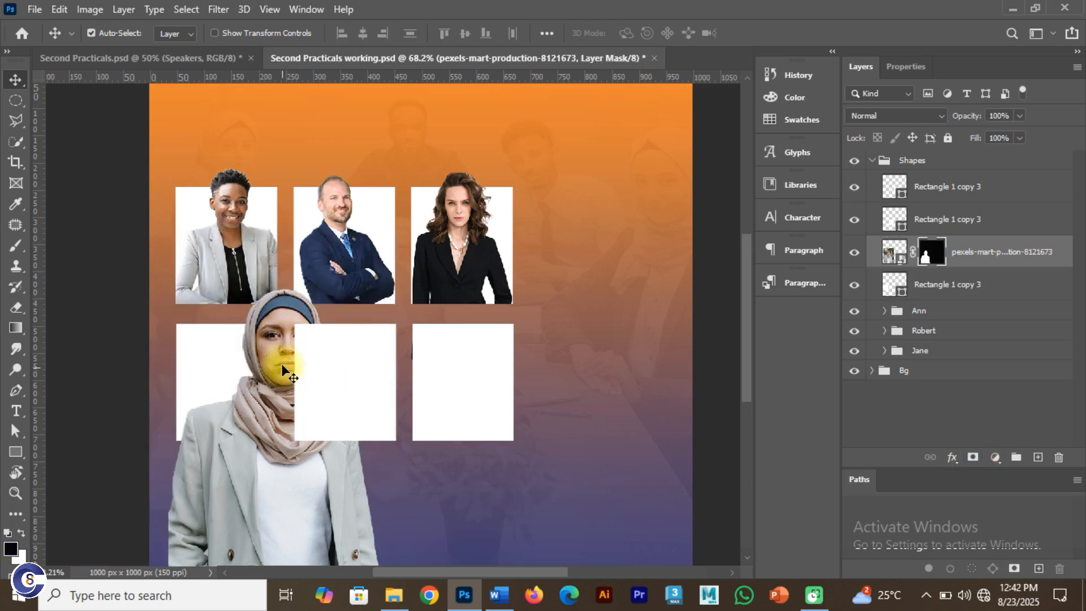
Scale the masked portrait proportionally to 61.18% and position it over the second row's first rectangle
key("ctrl+t")
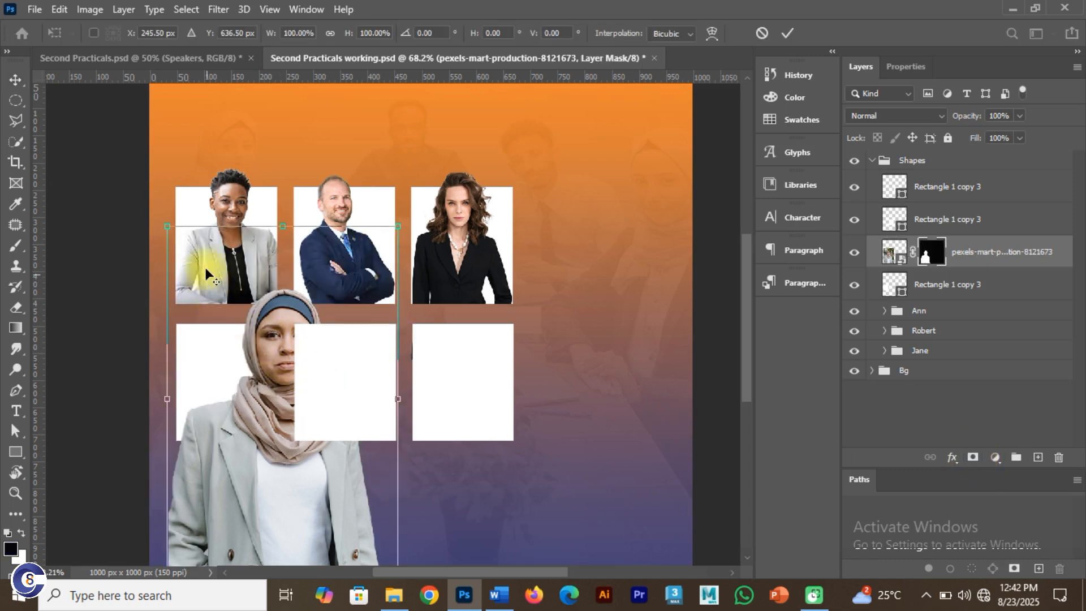
left_click_drag(169, 224, 207, 298)
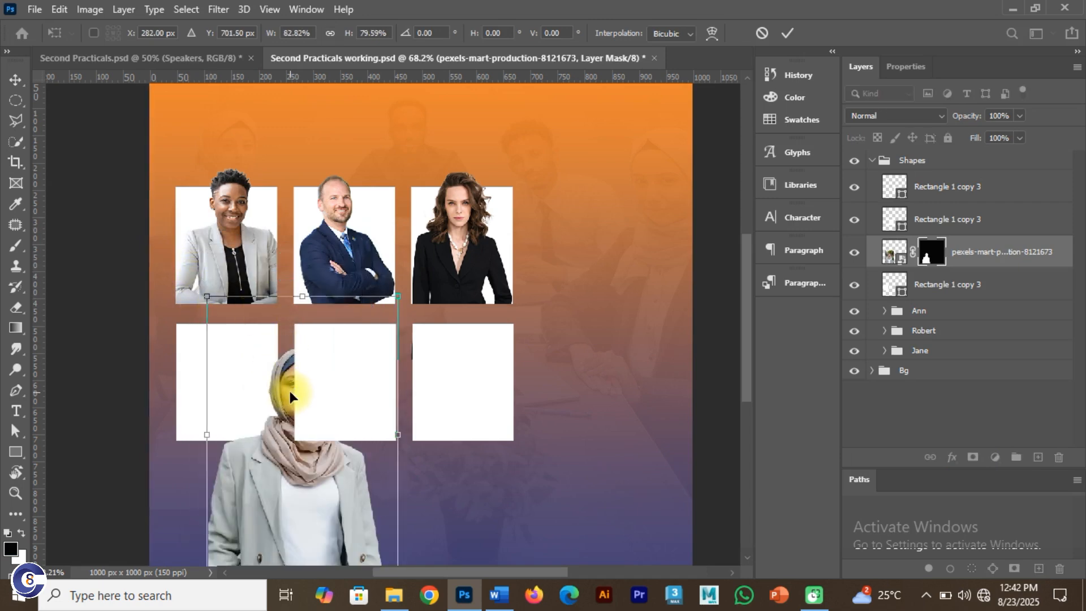
key("ctrl+z")
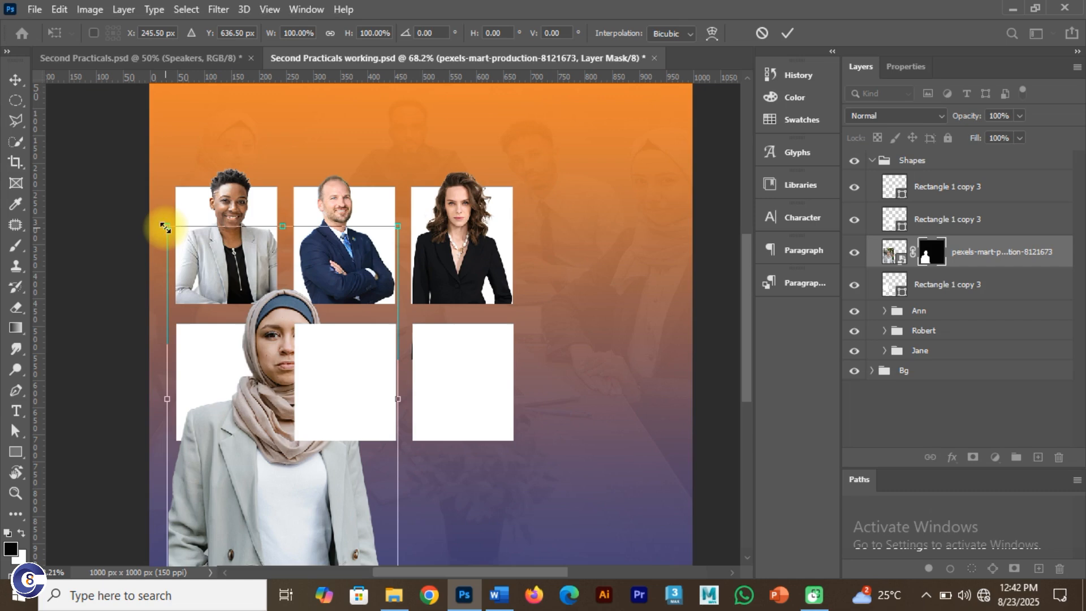
left_click_drag(167, 229, 215, 297)
left_click_drag(261, 397, 219, 382)
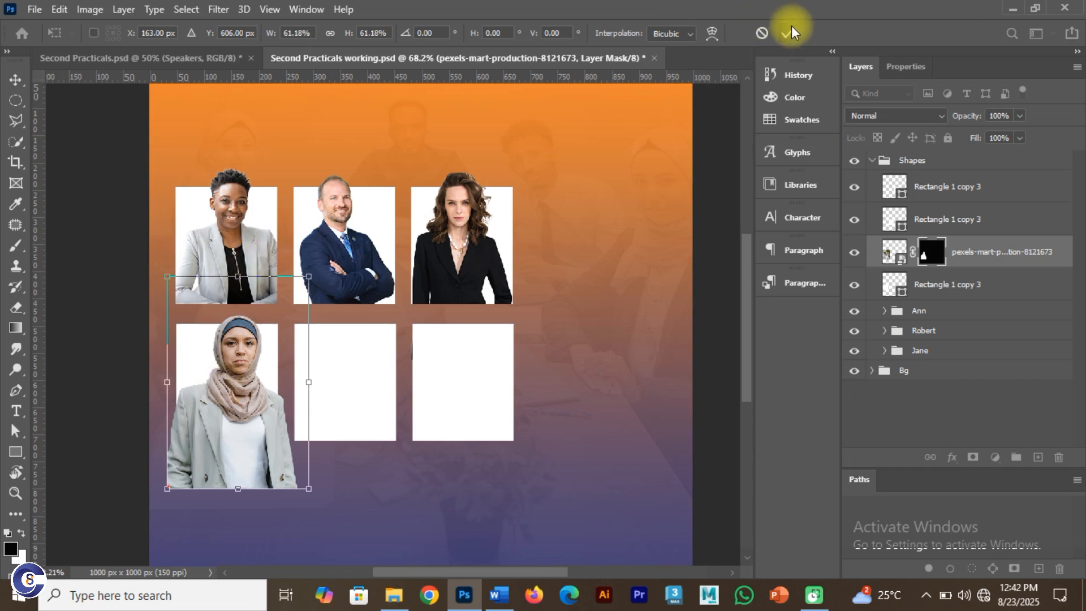
Duplicate the masked portrait layer and merge the original and the copy into one pixel layer
left_click(1017, 255)
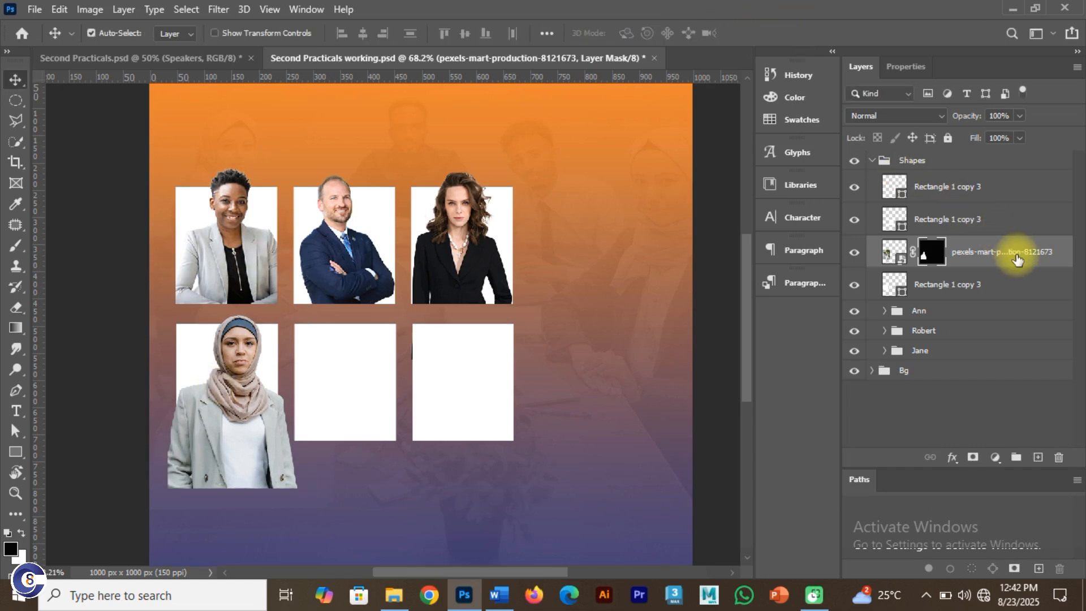
key("ctrl+j")
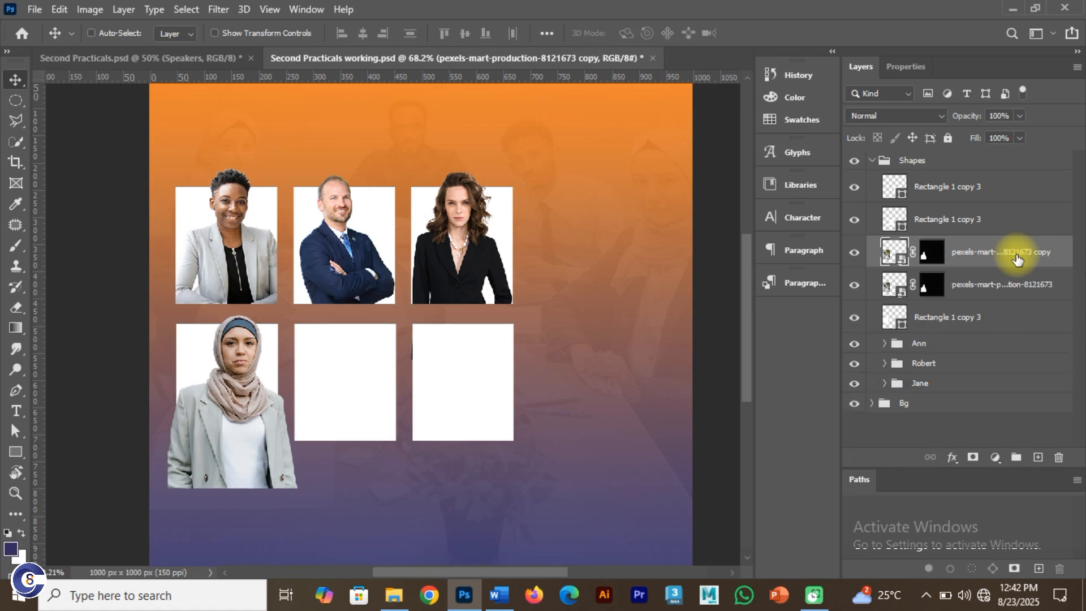
left_click(1012, 291, "ctrl")
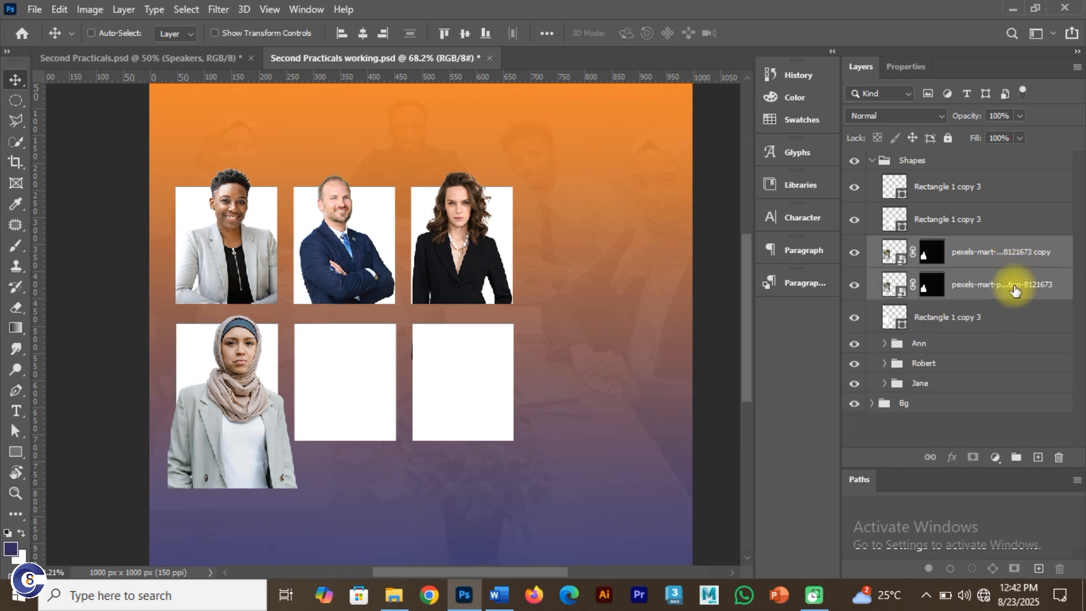
key("ctrl+e")
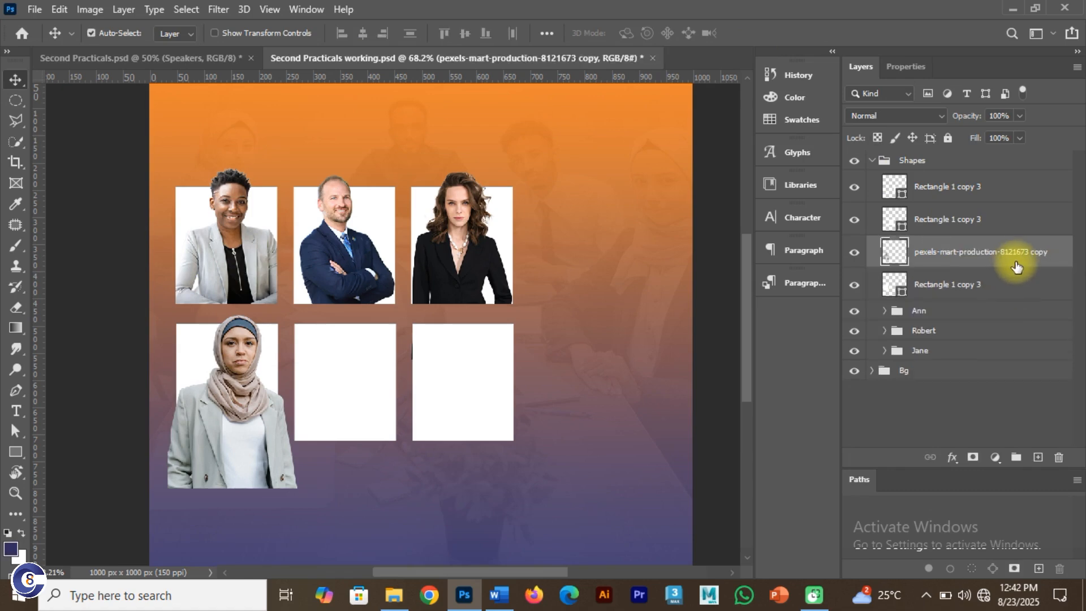
Duplicate the merged portrait and clip the lower copy to the rectangle beneath it with a clipping mask
key("ctrl+j")
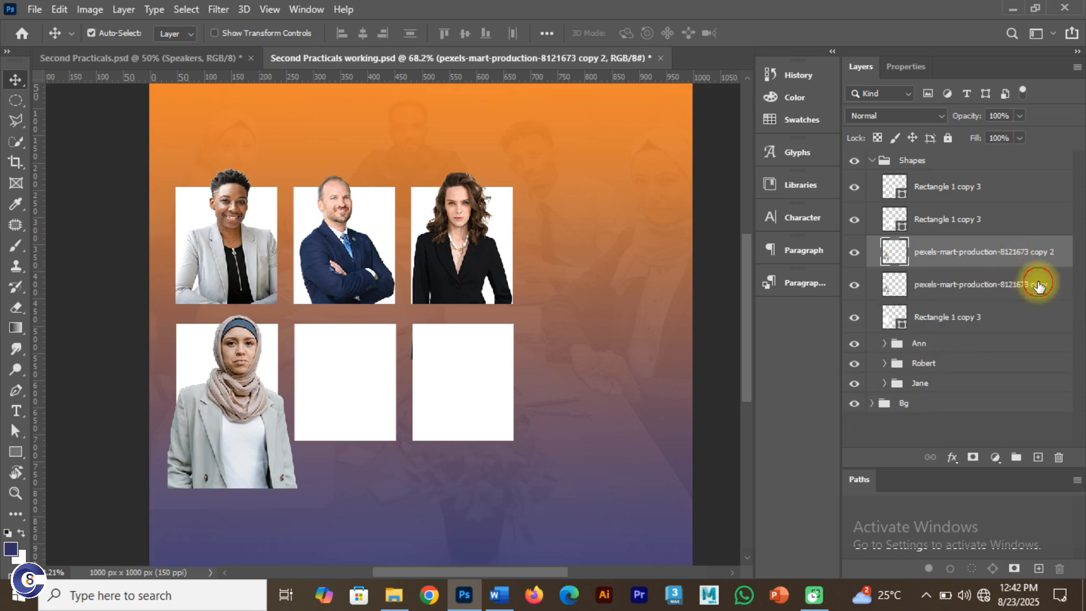
left_click(1036, 285)
right_click(1036, 285)
left_click(893, 307)
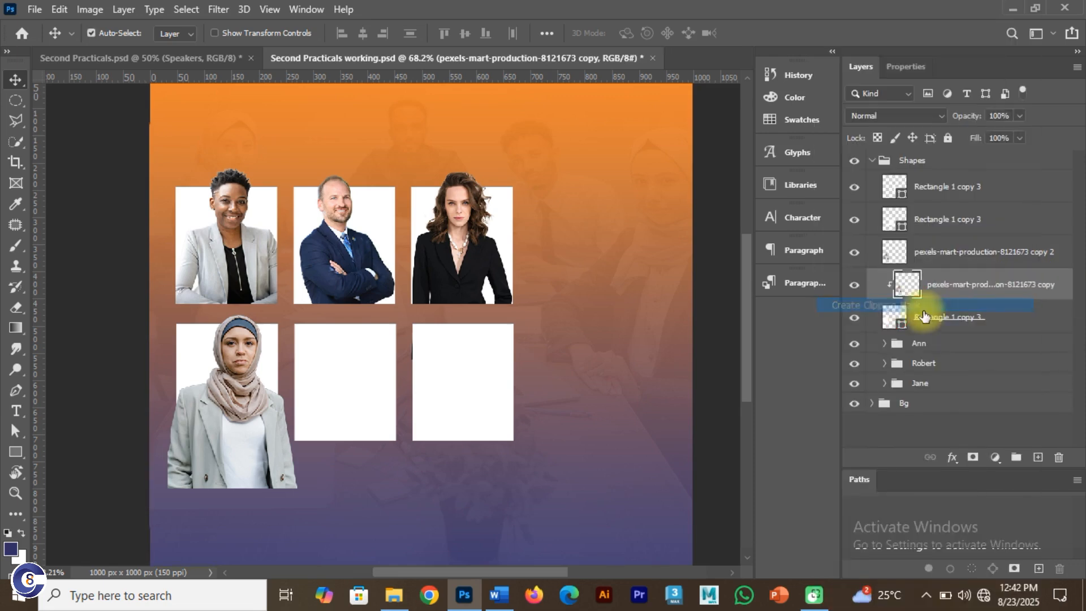
Erase the jacket and arms of the upper portrait copy that spill outside the rectangle, enlarging the Eraser to 100
left_click(988, 252)
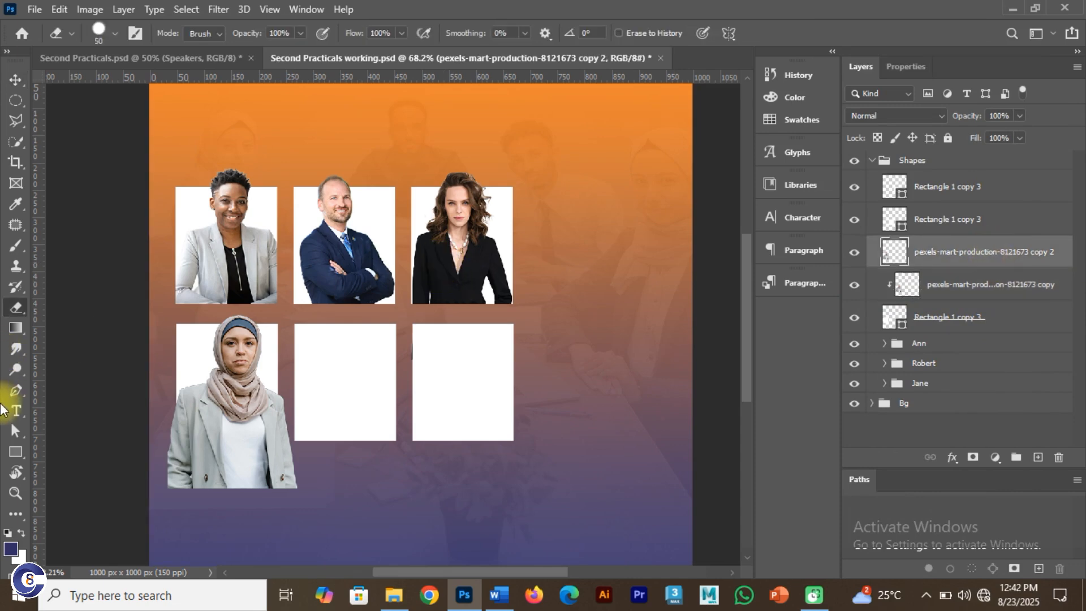
left_click(15, 307)
left_click(35, 313)
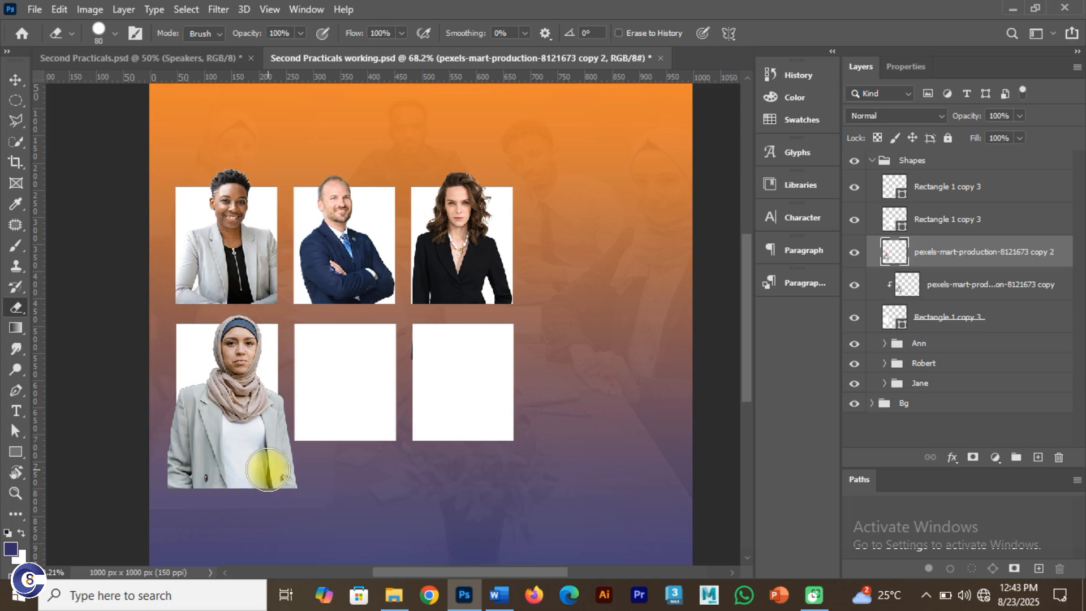
mouse_move(268, 469)
left_mouse_down()
mouse_move(165, 478)
mouse_move(221, 479)
mouse_move(175, 463)
mouse_move(198, 457)
mouse_move(165, 449)
mouse_move(188, 449)
mouse_move(153, 419)
mouse_move(253, 459)
mouse_move(301, 420)
left_mouse_up()
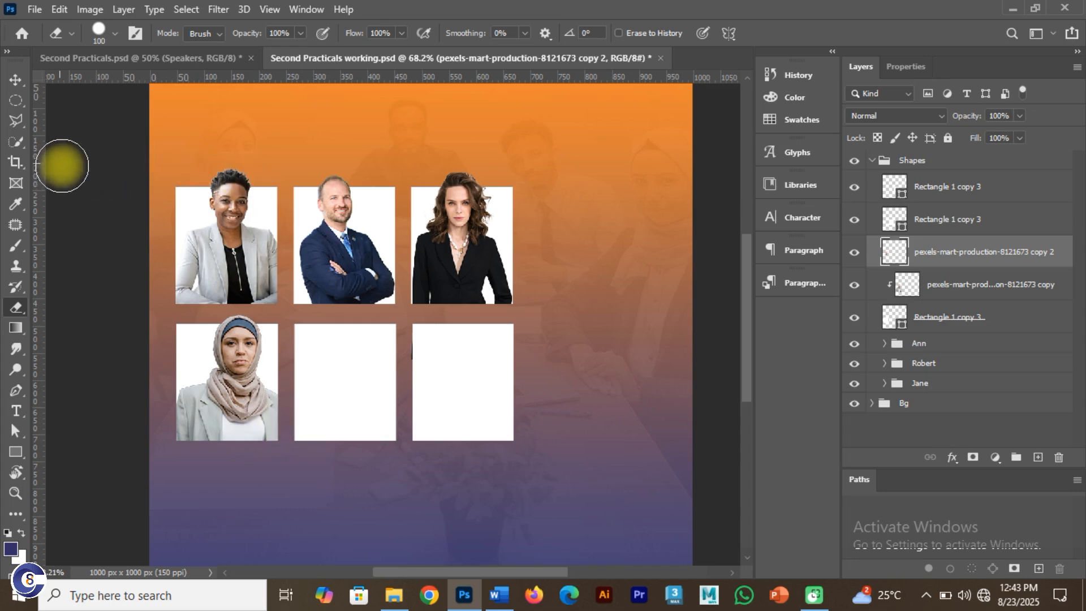
Check the fourth speaker's name in Second Practicals.psd, group the two portrait layers with their rectangle, and name the group with that speaker's first name
left_click(207, 60)
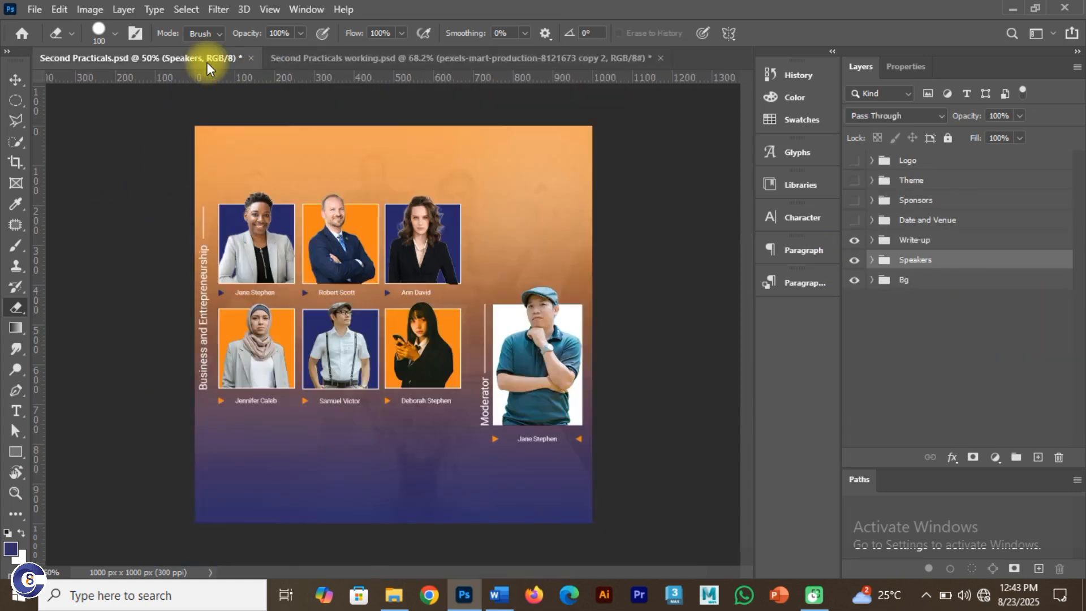
left_click(341, 56)
left_click(981, 286, "shift")
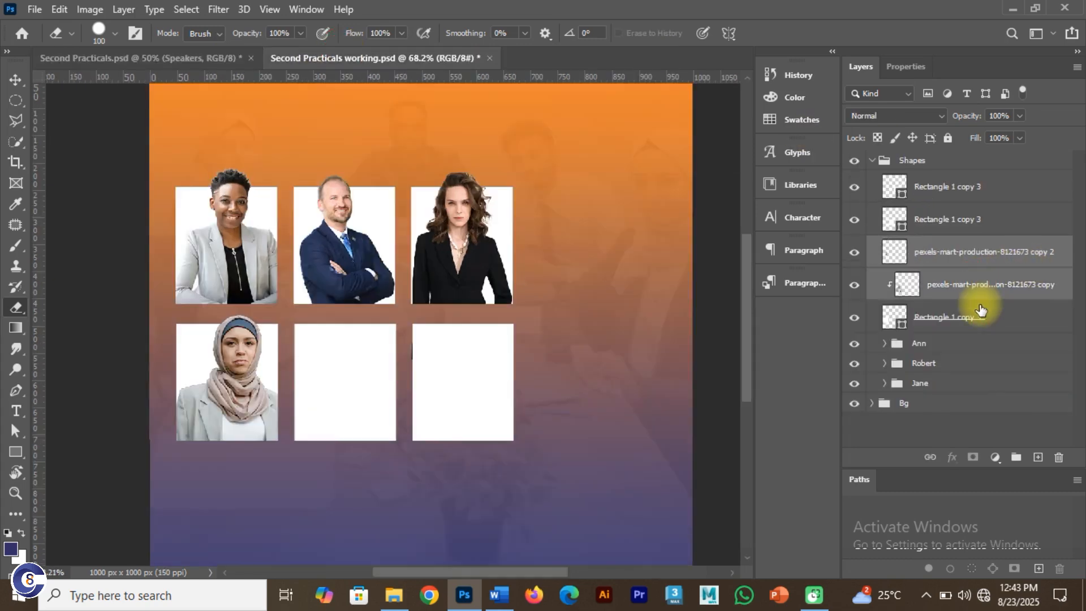
left_click(980, 313, "shift")
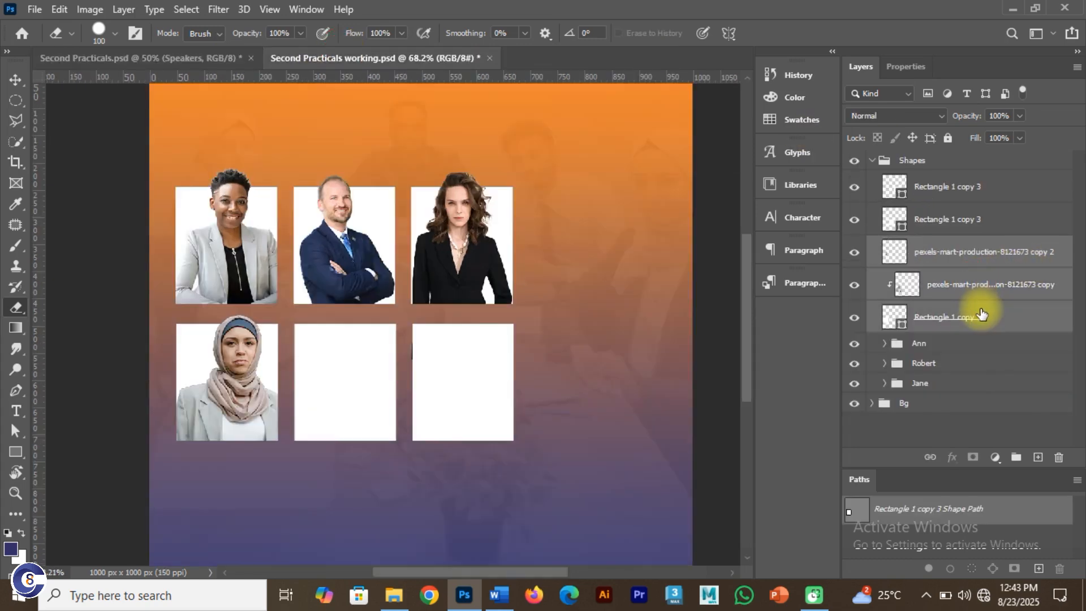
key("ctrl+g")
double_click(926, 245)
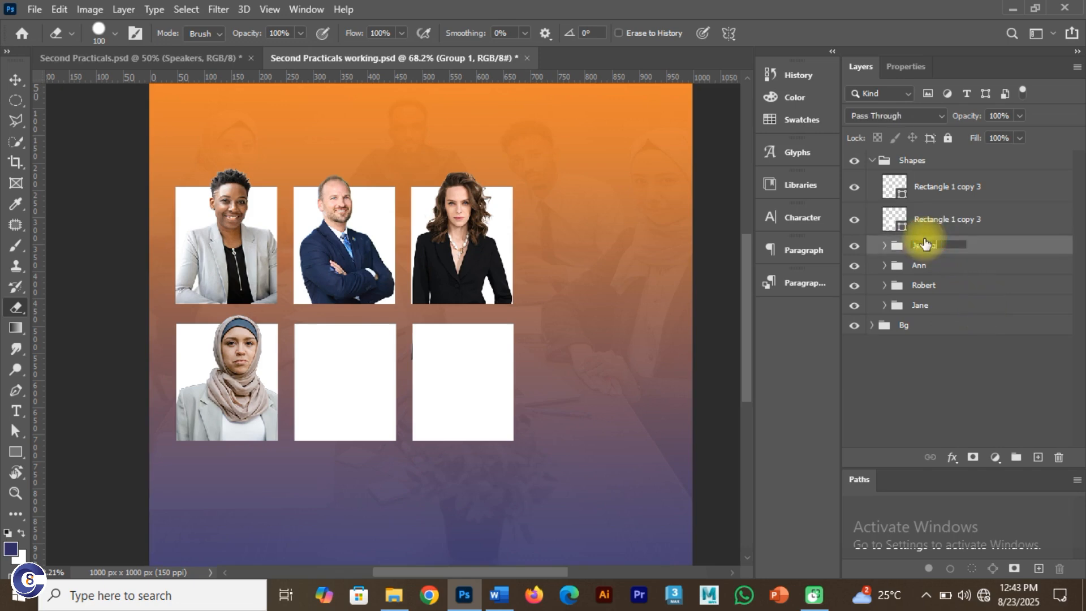
type("Jennifer")
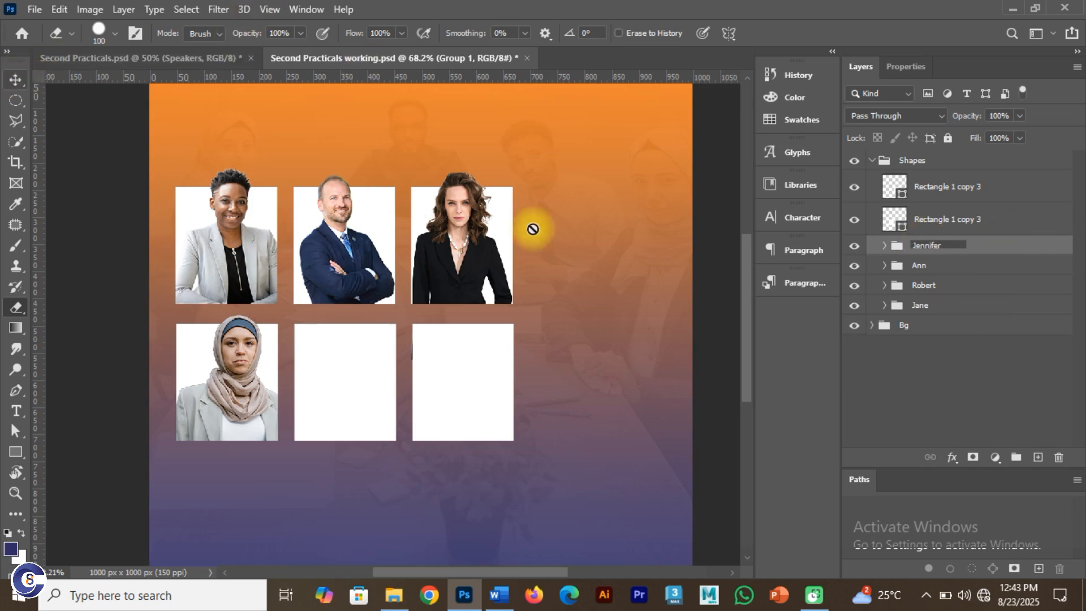
left_click(903, 378)
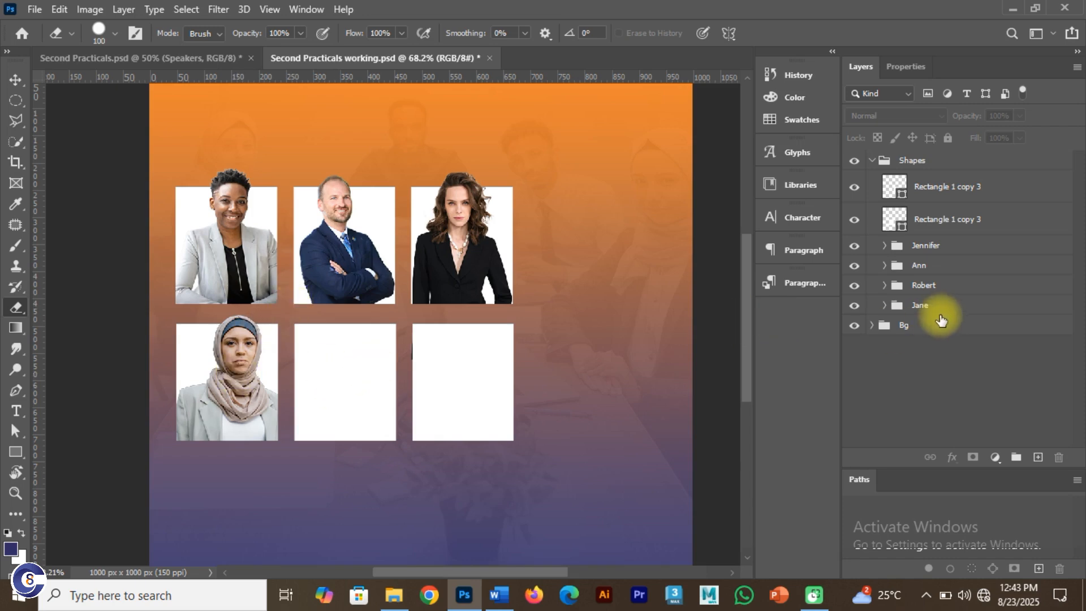
Lock the Bg layer group completely
left_click(944, 334)
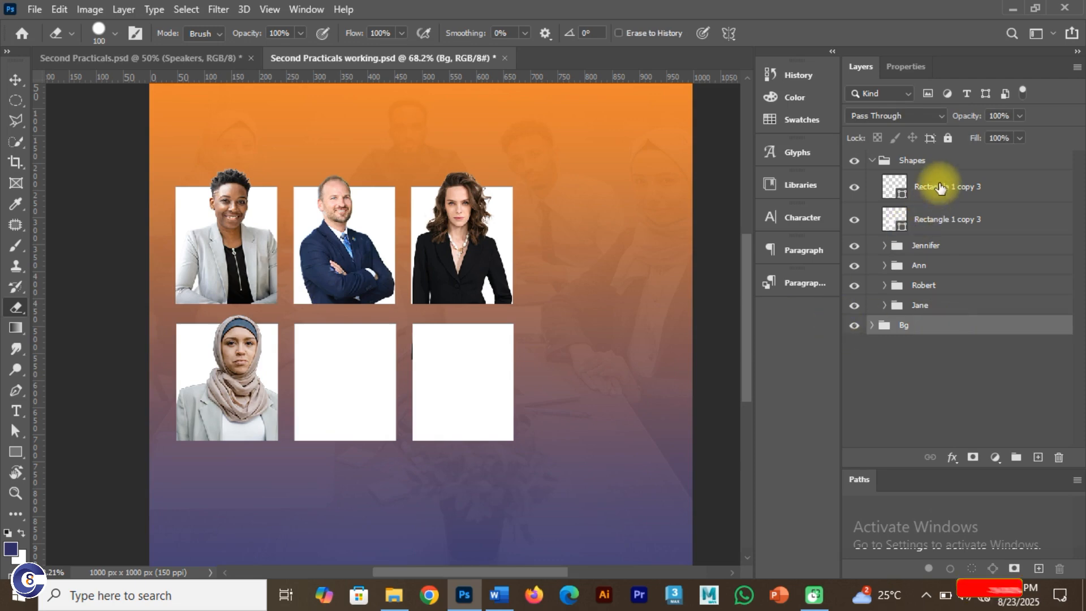
left_click(947, 138)
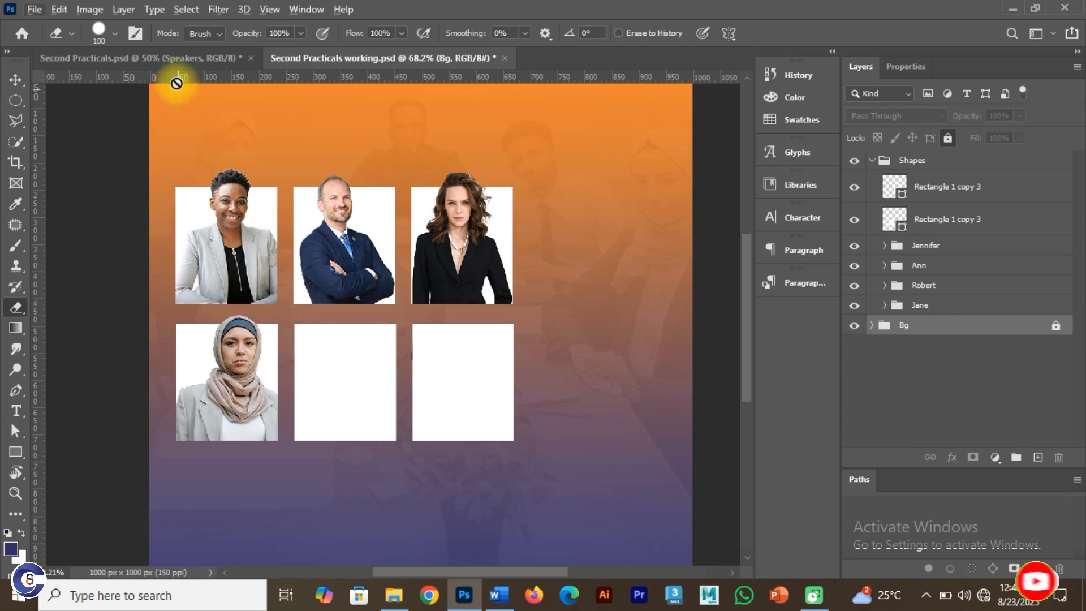
Place the photo ending in 31414879 (man with suspenders) from folder A into Second Practicals working.psd, scaled proportionally to 4.13%
left_click(172, 59)
key("alt+Tab")
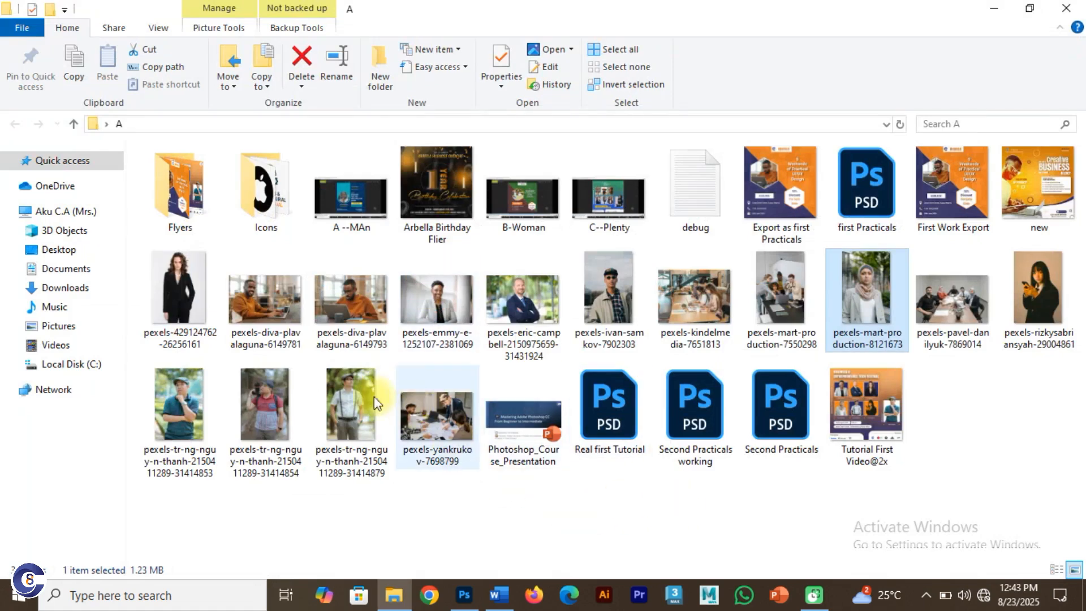
left_click(348, 385)
left_click_drag(442, 523, 410, 383)
left_click_drag(398, 111, 346, 362)
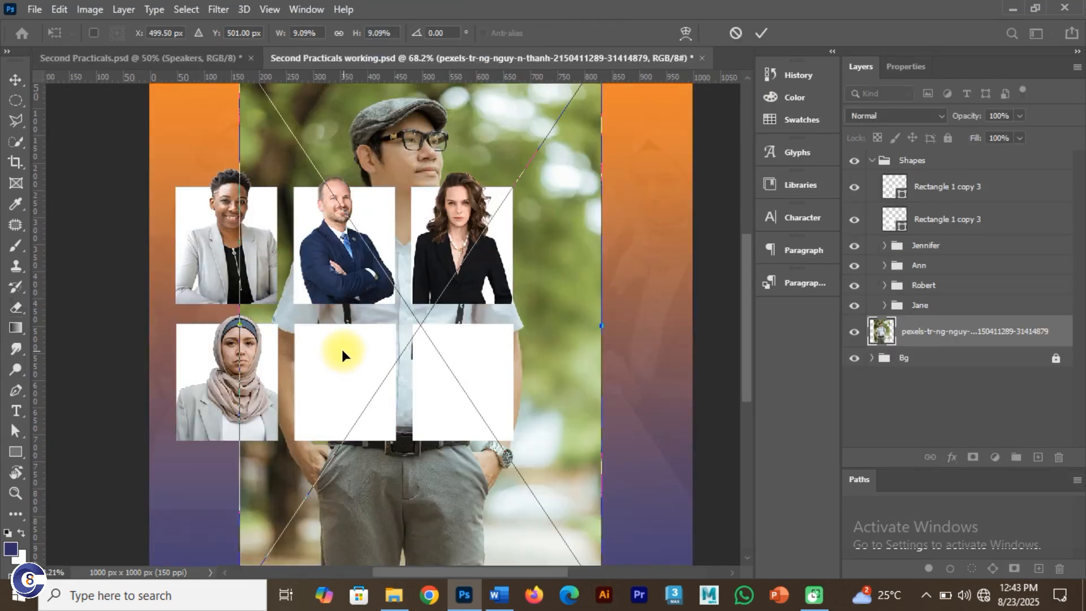
scroll(367, 240, "down", 4)
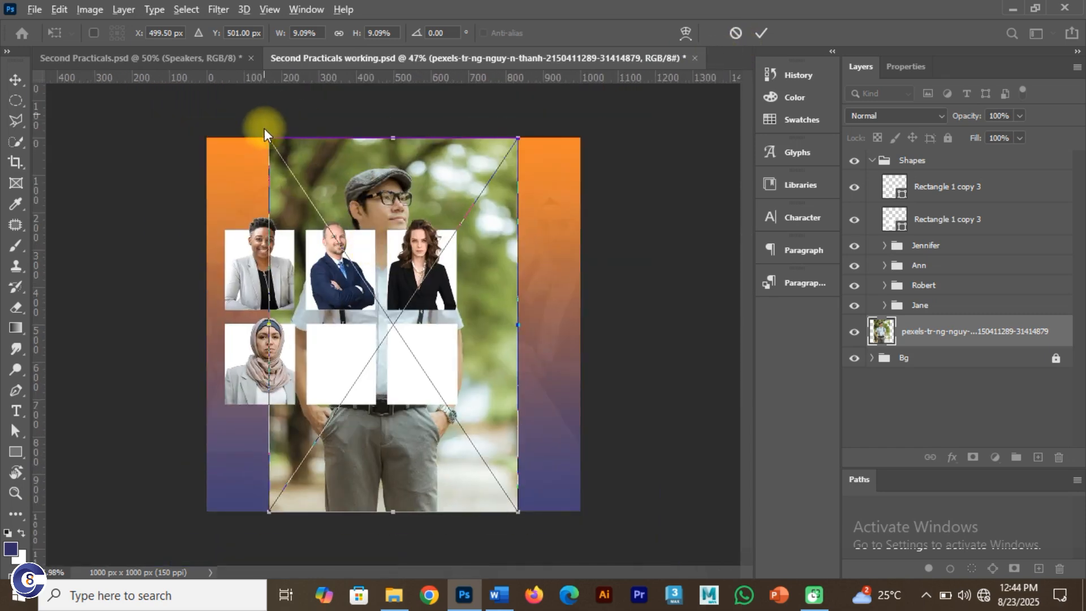
left_click_drag(266, 136, 320, 253)
left_click(761, 34)
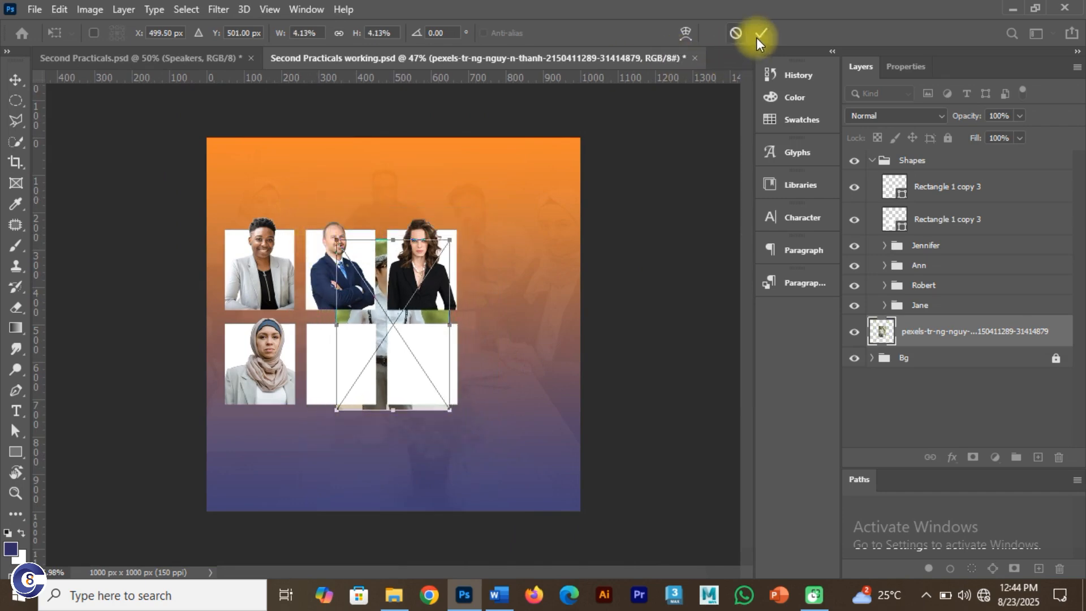
Move the placed photo's layer directly above the second row's middle rectangle layer and position the photo over that rectangle
key("e")
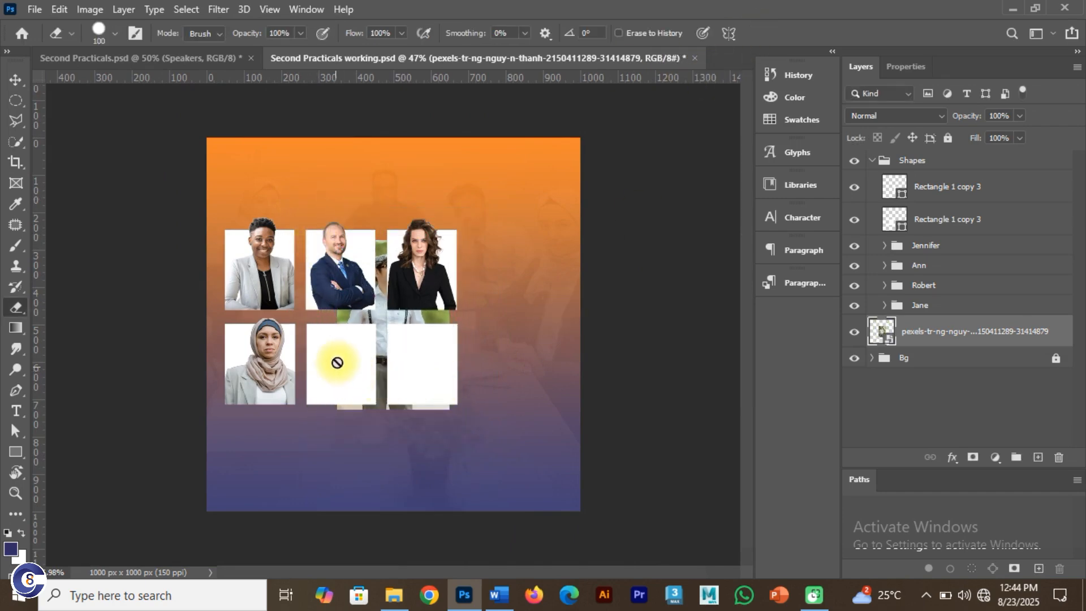
left_click(16, 80)
left_click(331, 362)
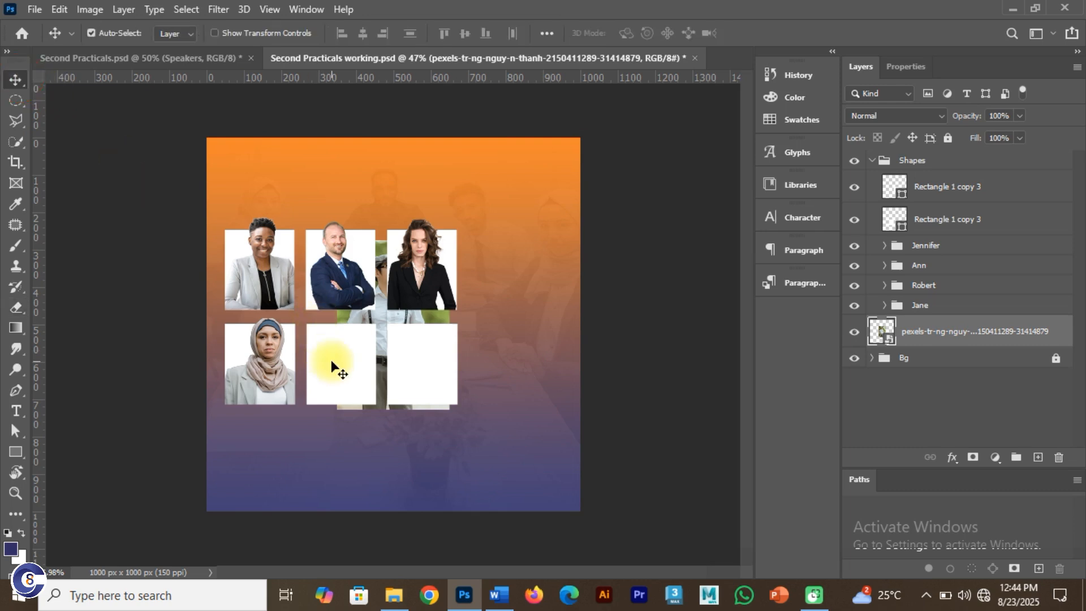
left_click(385, 309)
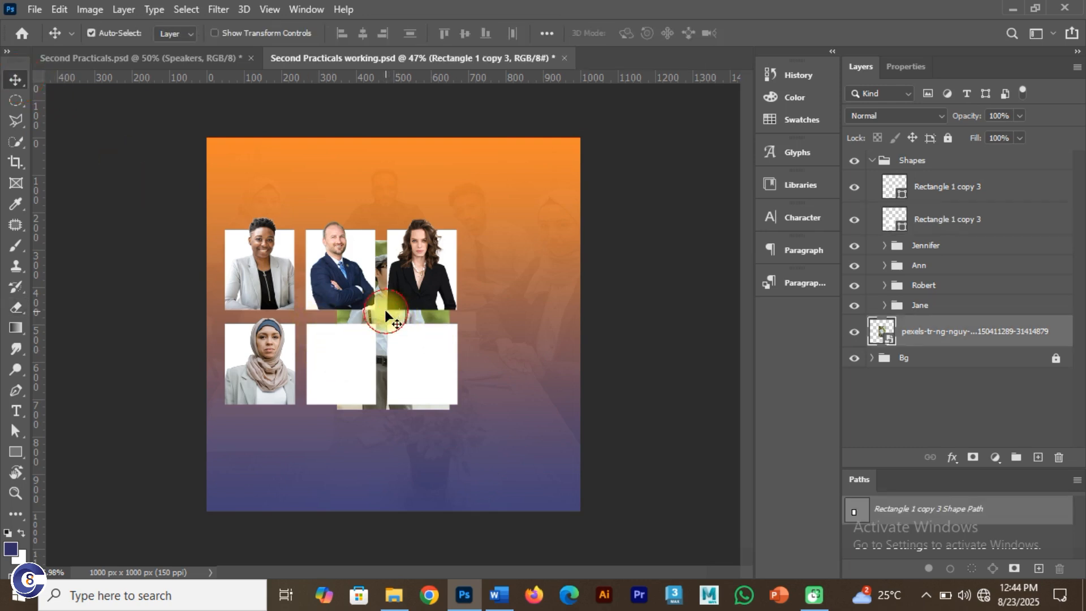
left_click(353, 361)
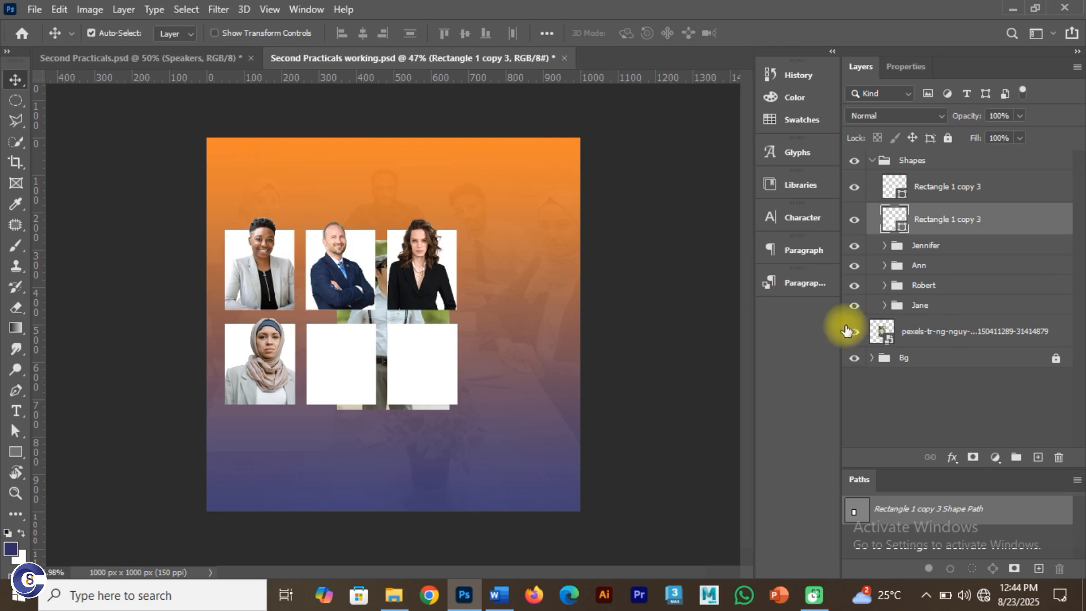
left_click_drag(938, 333, 940, 215)
left_click_drag(376, 282, 344, 337)
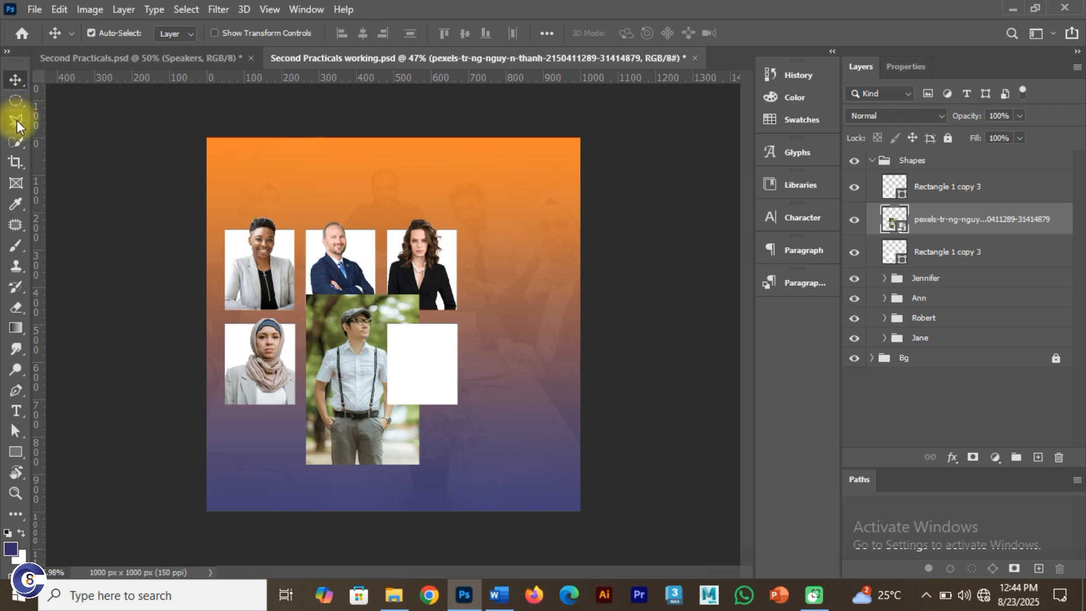
Select the man in the photo with Quick Selection, save the document, and hide his background with a layer mask
left_click(17, 140)
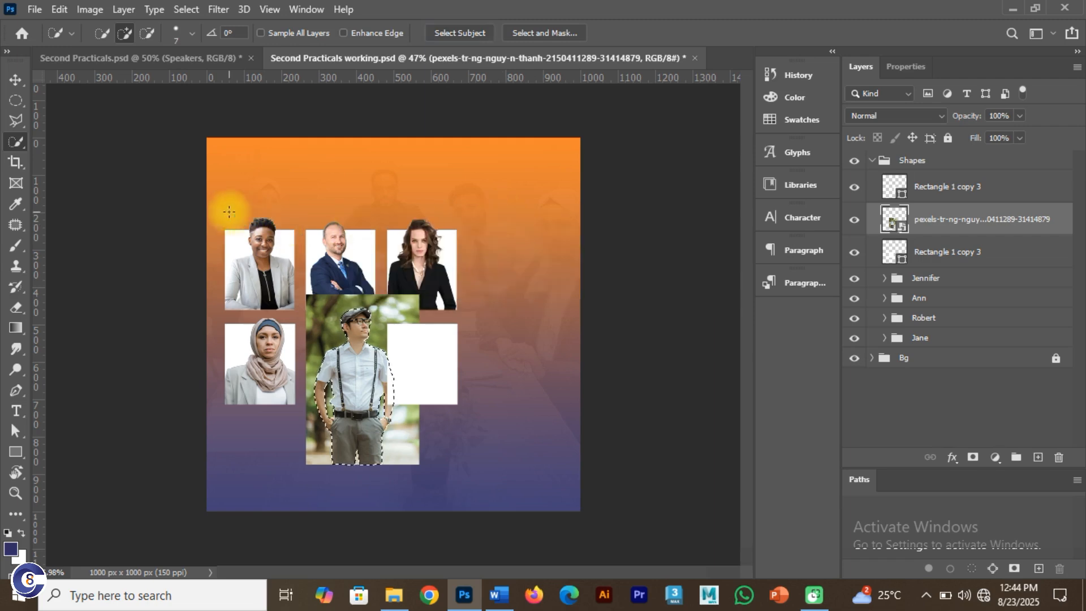
scroll(453, 378, "up", 5)
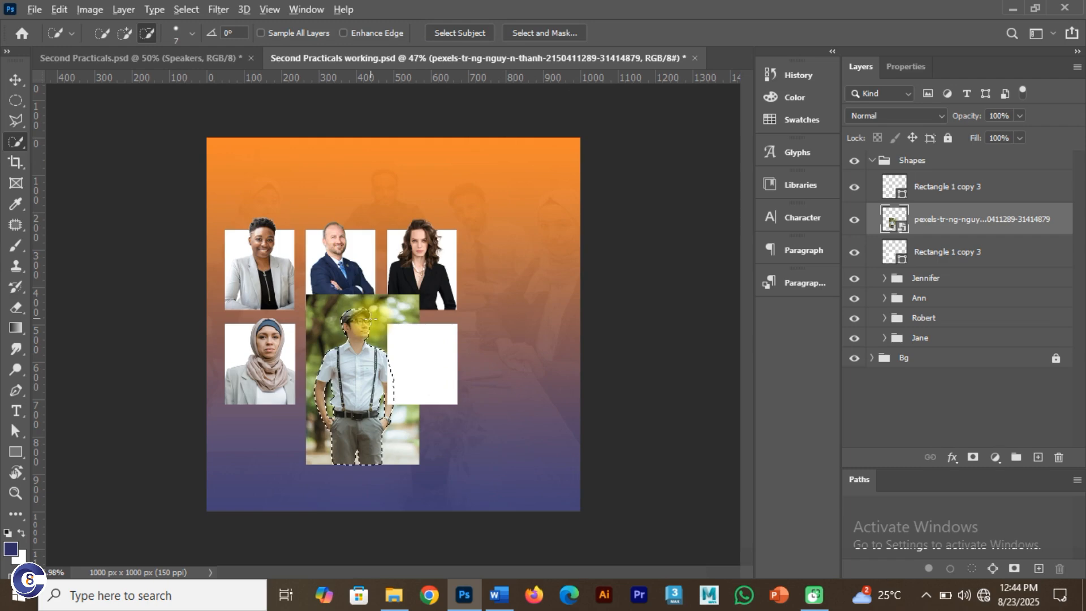
scroll(358, 320, "up", 5)
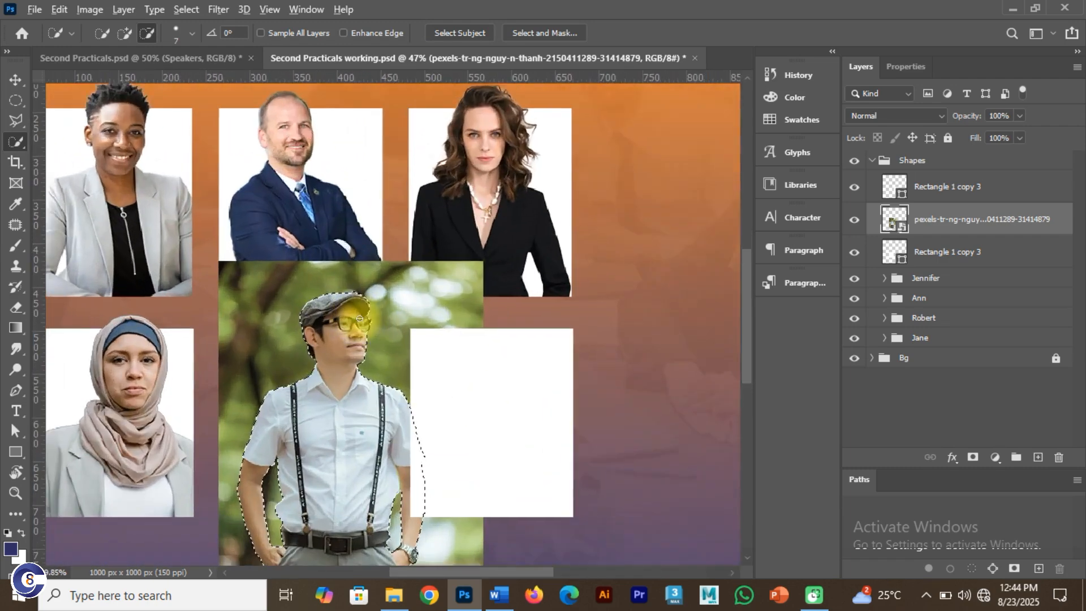
scroll(359, 318, "down", 5)
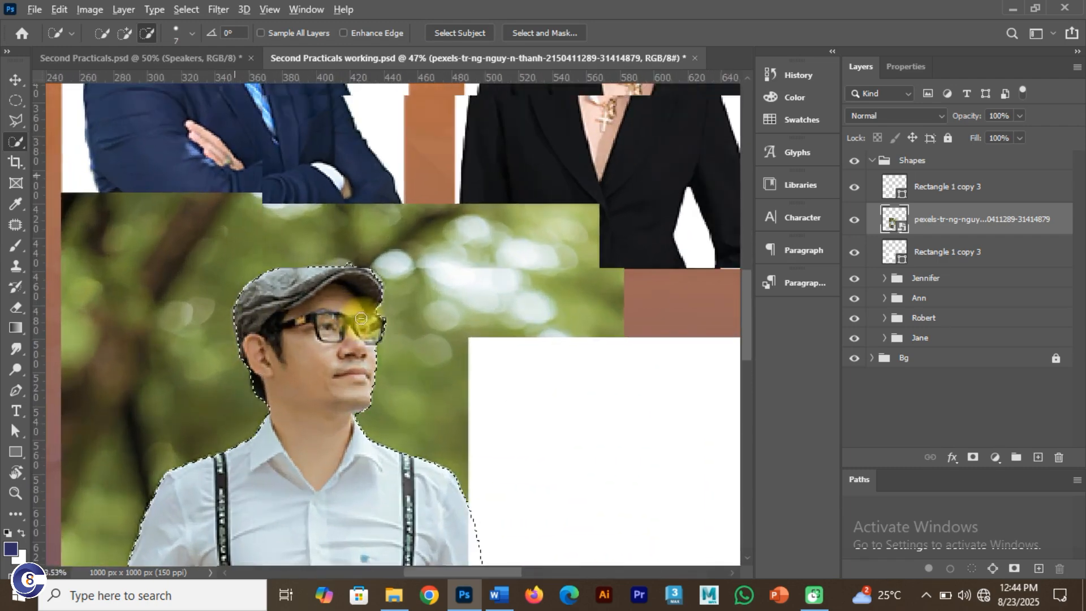
scroll(361, 318, "up", 5)
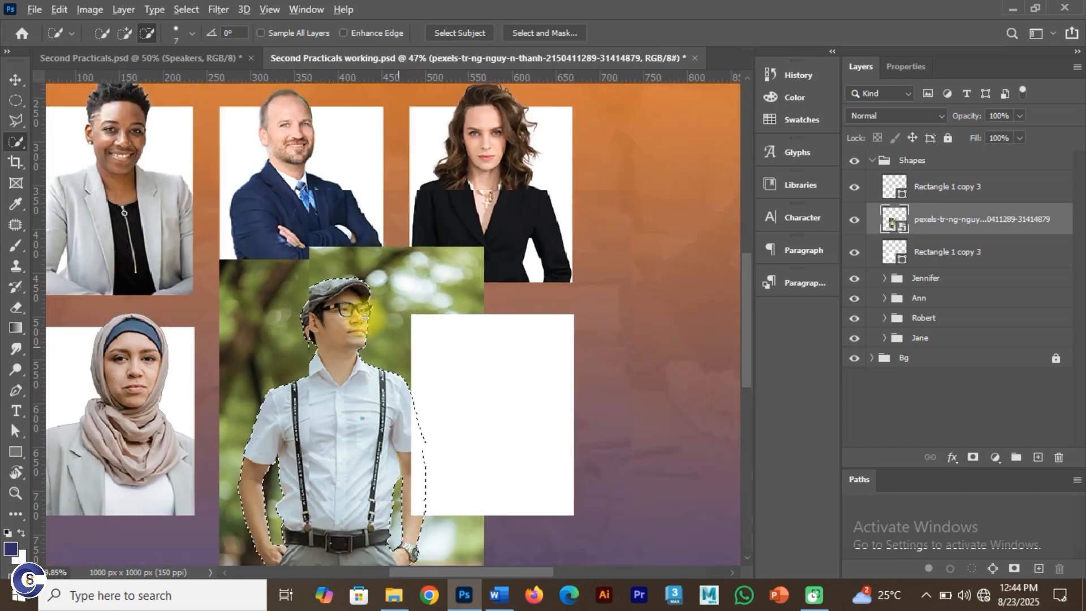
key("ctrl+s")
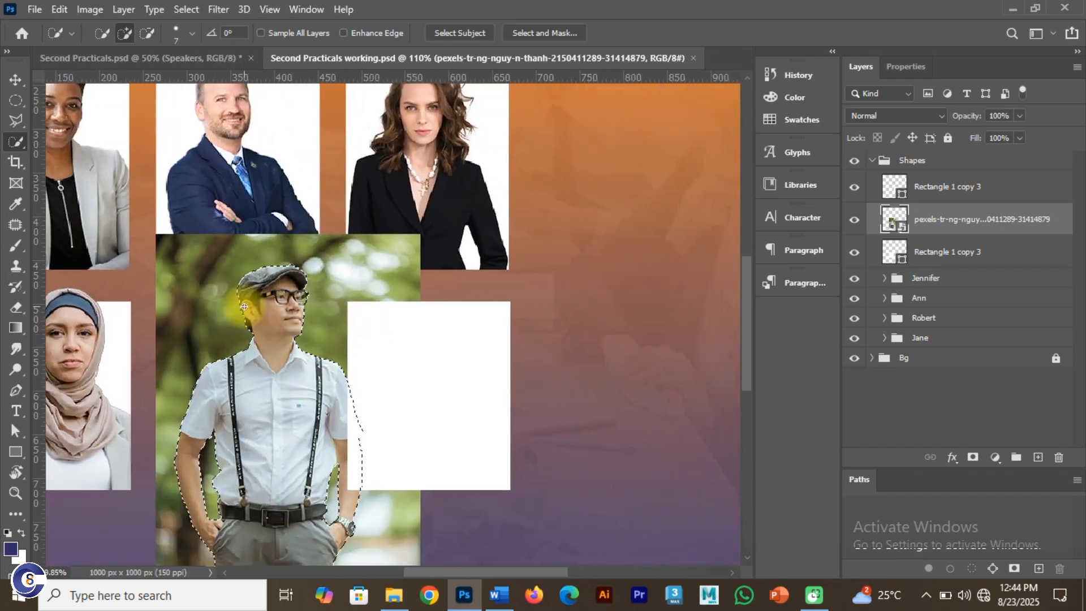
left_click(17, 80)
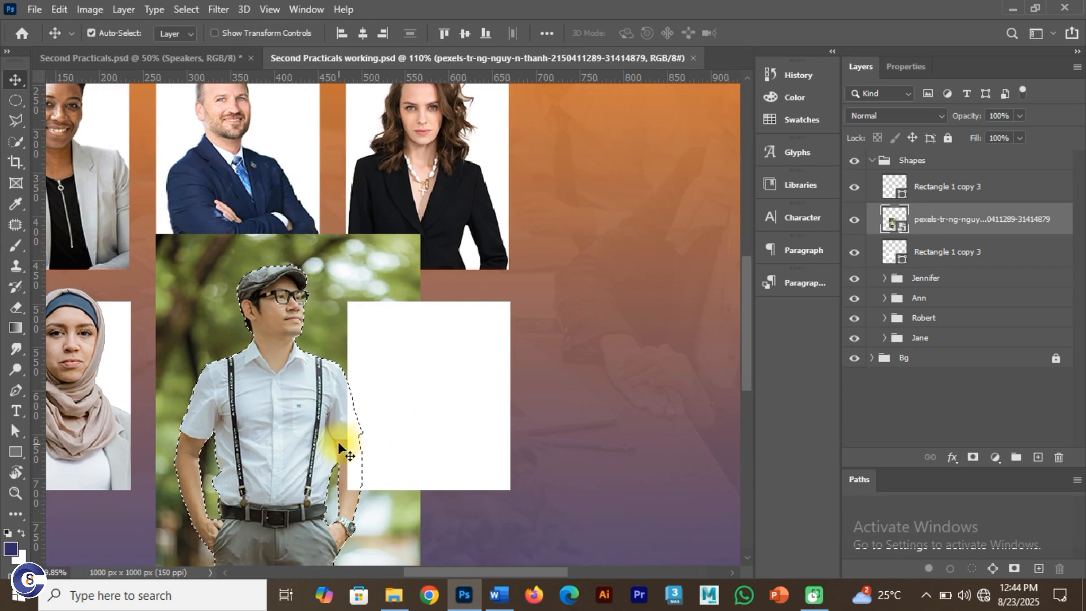
left_click(974, 458)
Scale the masked man's portrait down slightly and position it over the second row's middle rectangle
left_click_drag(293, 330, 247, 335)
left_click_drag(233, 380, 335, 372)
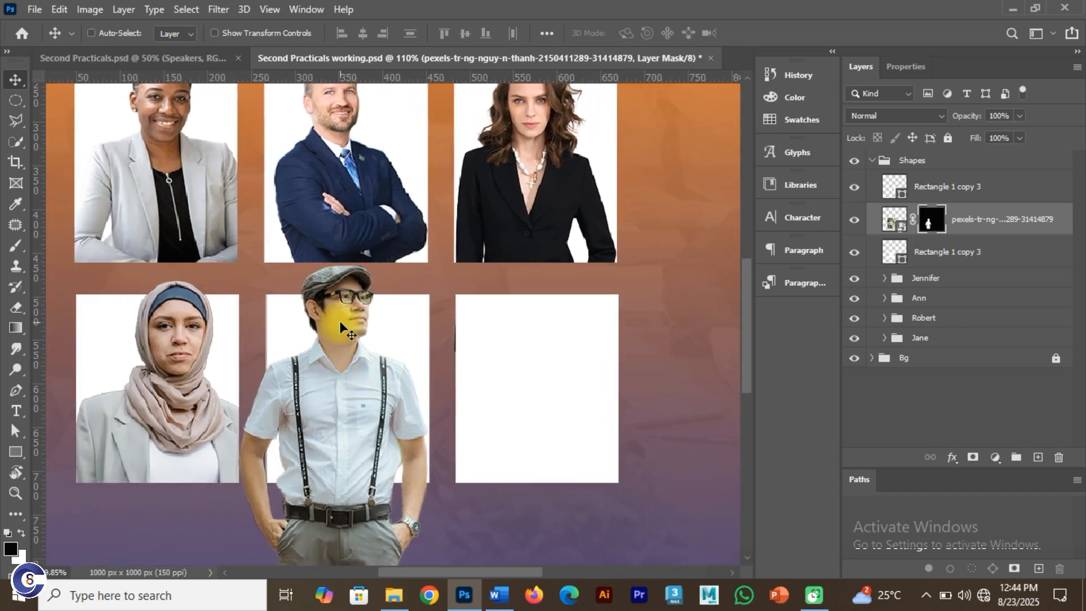
key("ctrl+t")
left_click_drag(221, 233, 237, 260)
left_click_drag(338, 338, 341, 341)
left_click(789, 37)
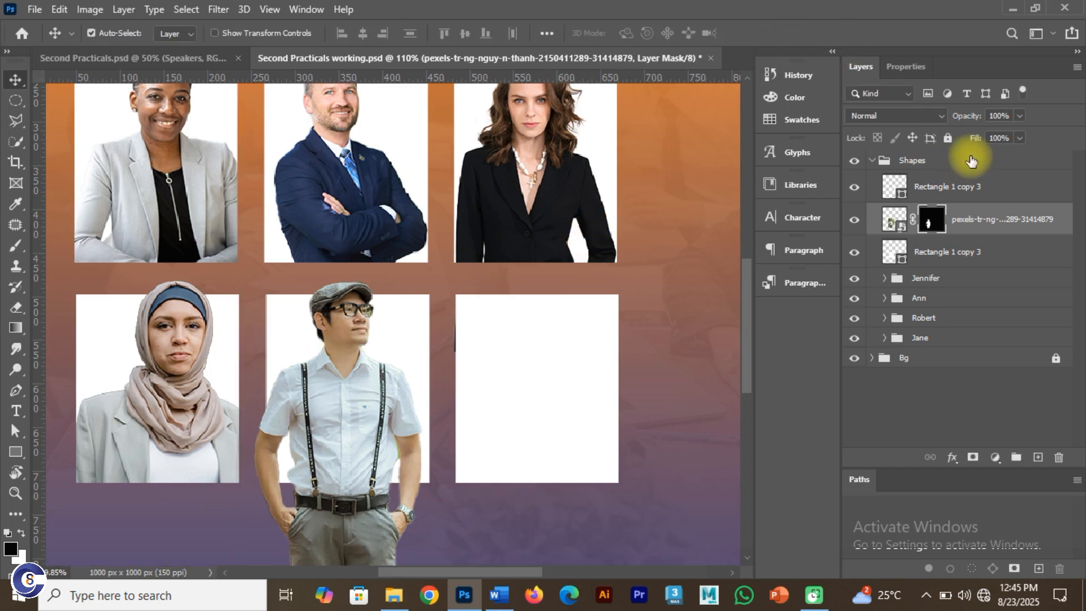
Duplicate the masked portrait of the man with suspenders and merge the original and the copy into one pixel layer
key("ctrl+j")
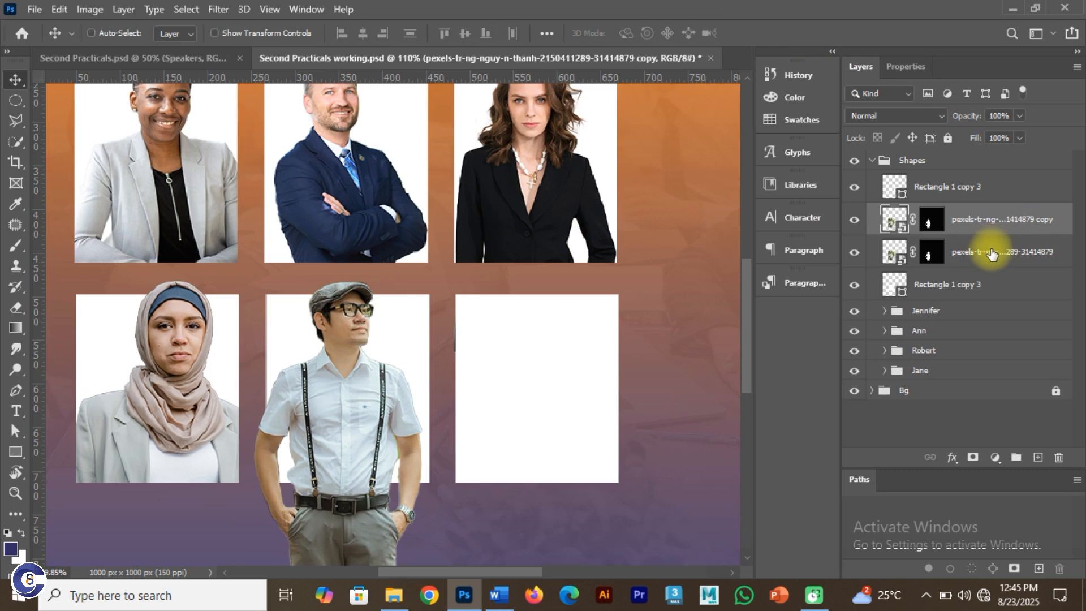
left_click(991, 251, "ctrl")
key("ctrl+e")
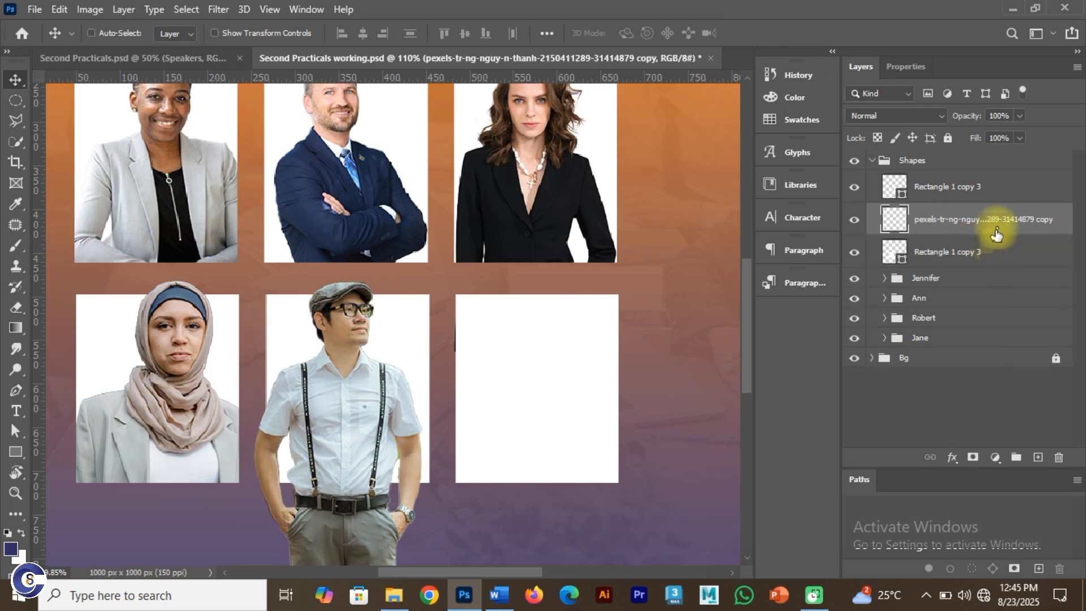
Duplicate the merged portrait of the man and clip the lower copy to the middle rectangle with a clipping mask
key("ctrl+j")
right_click(1018, 252)
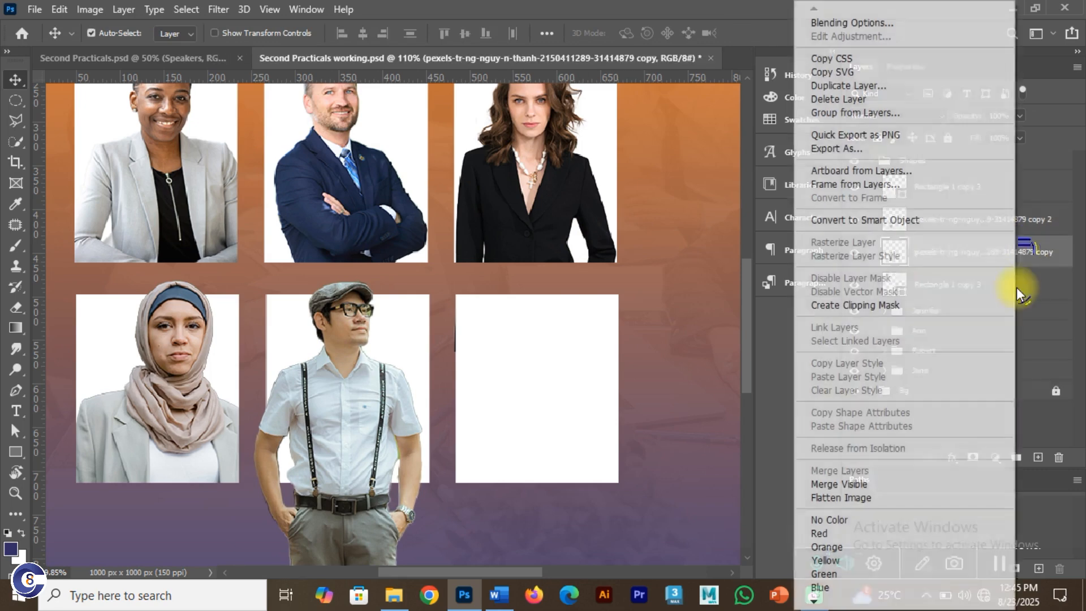
left_click(899, 314)
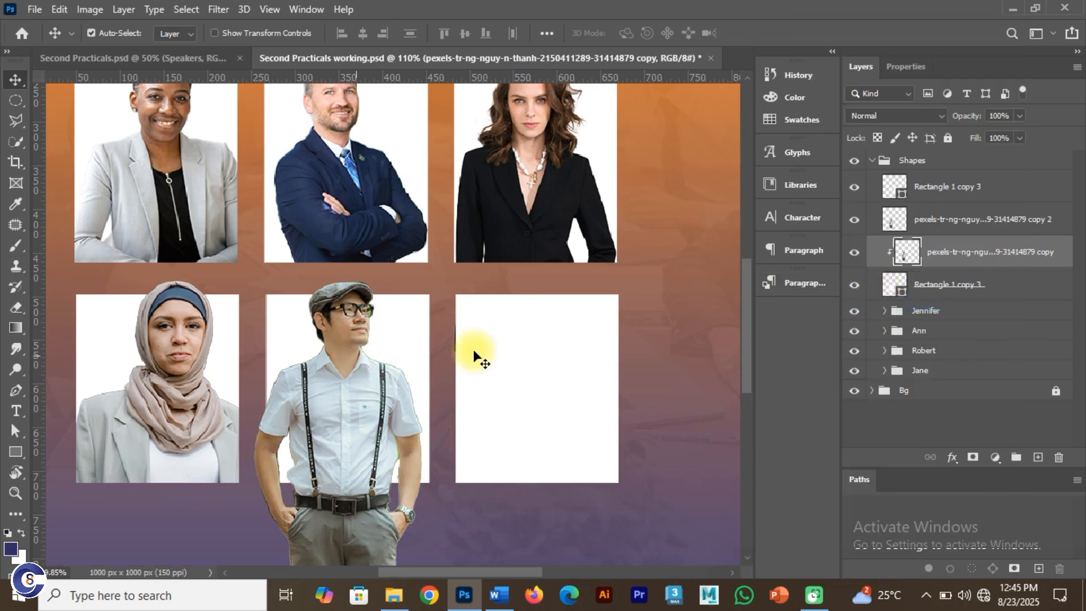
Erase the arms and lower body of the man's upper portrait copy that spill outside the rectangle
left_click(956, 224)
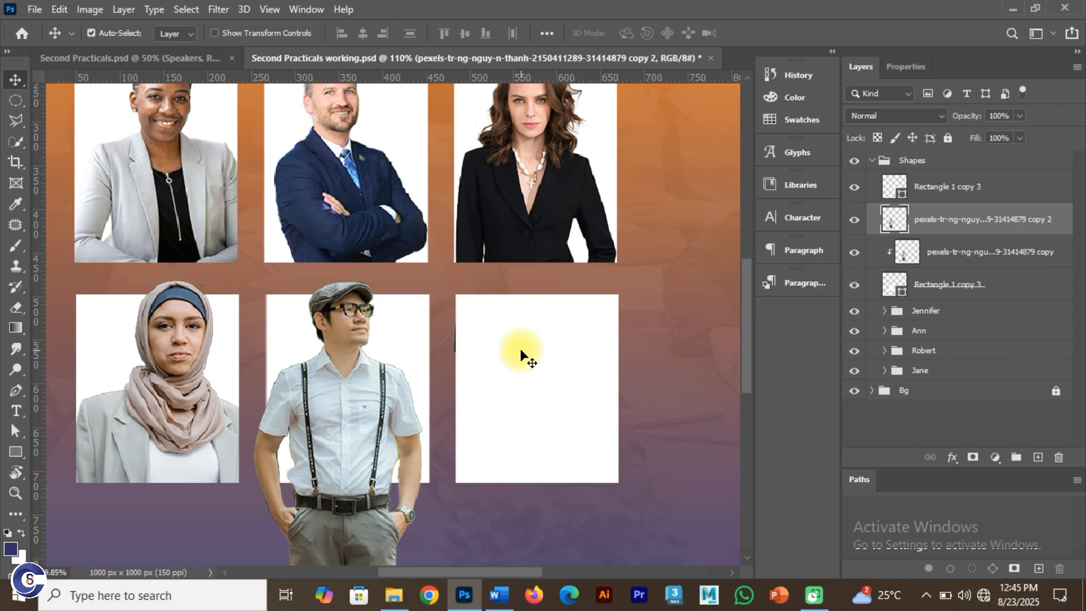
left_click(16, 308)
mouse_move(284, 530)
left_mouse_down()
mouse_move(436, 544)
mouse_move(364, 515)
mouse_move(280, 507)
mouse_move(244, 445)
mouse_move(260, 435)
mouse_move(407, 457)
mouse_move(456, 497)
mouse_move(411, 478)
mouse_move(212, 457)
mouse_move(310, 468)
mouse_move(364, 460)
mouse_move(406, 362)
left_mouse_up()
Place the image pexels-rizkysabriansyah-29004861 from File Explorer's folder A into the Second Practicals working document
key("alt+Tab")
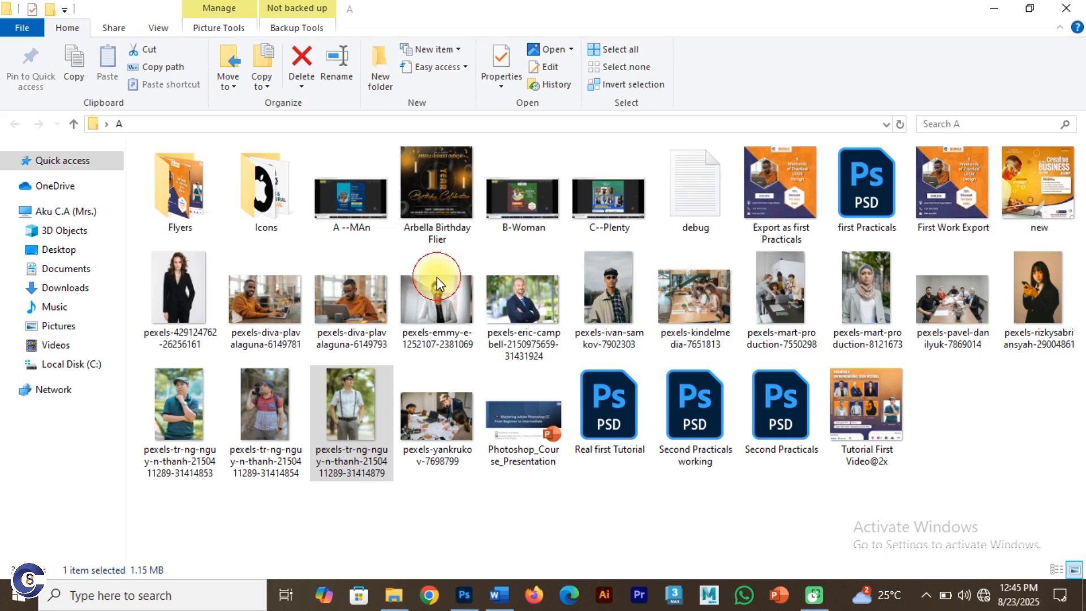
key("alt+Tab")
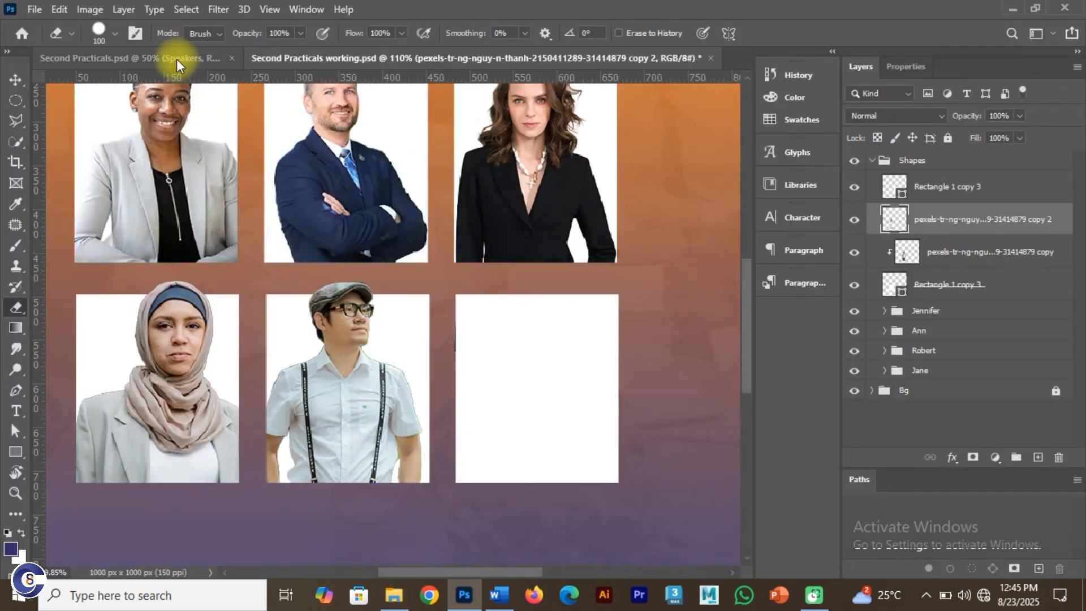
left_click(179, 67)
key("alt+Tab")
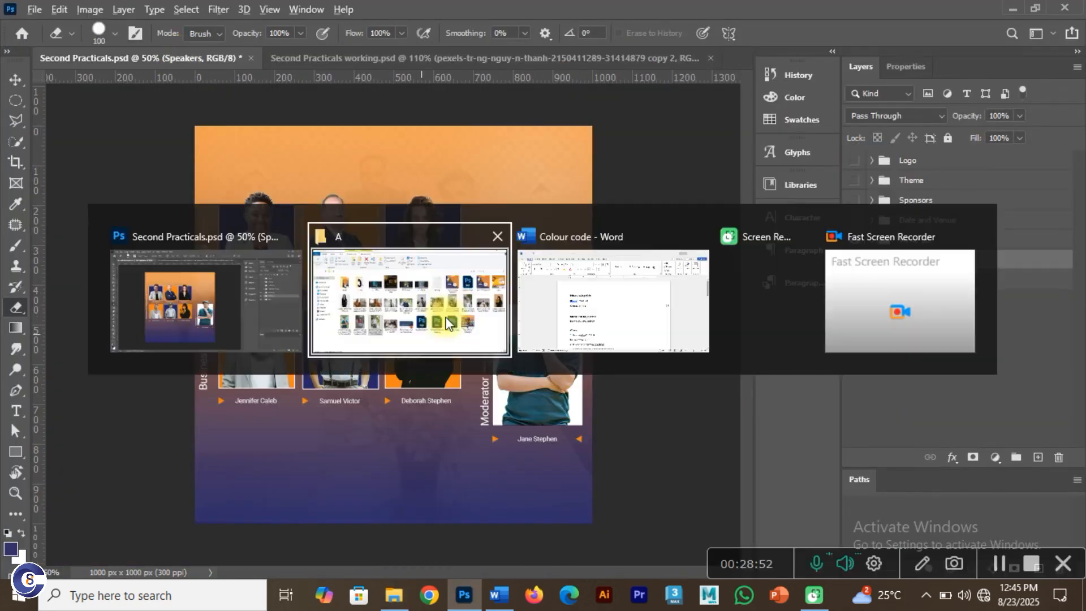
left_click(370, 290)
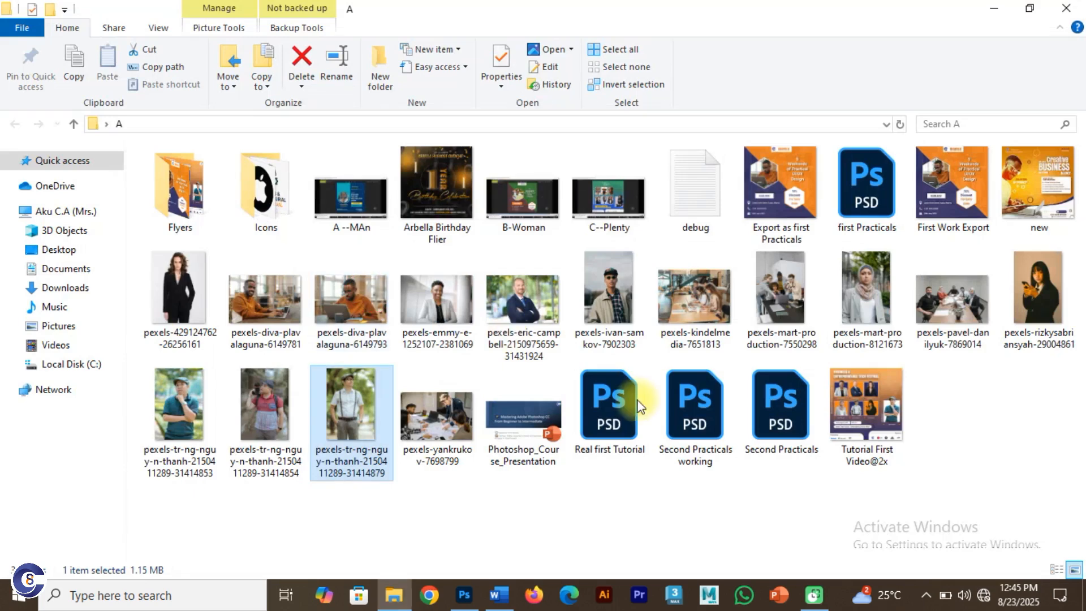
left_click(1045, 293)
left_click_drag(1043, 288, 536, 391)
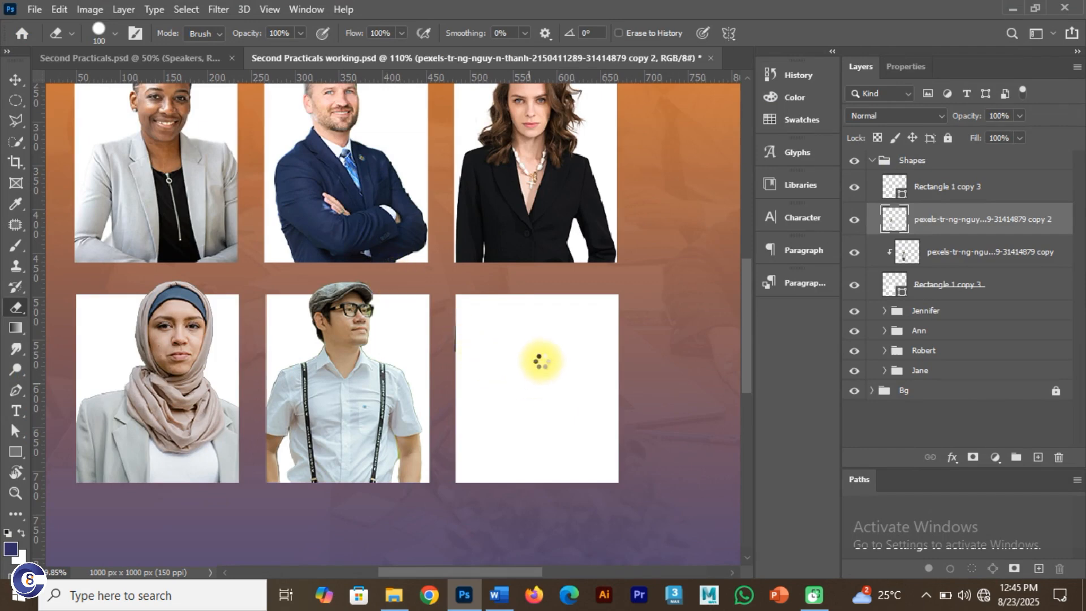
Scale the placed woman's photo to 3.50% and position it over the second row's third rectangle
scroll(423, 351, "down", 2)
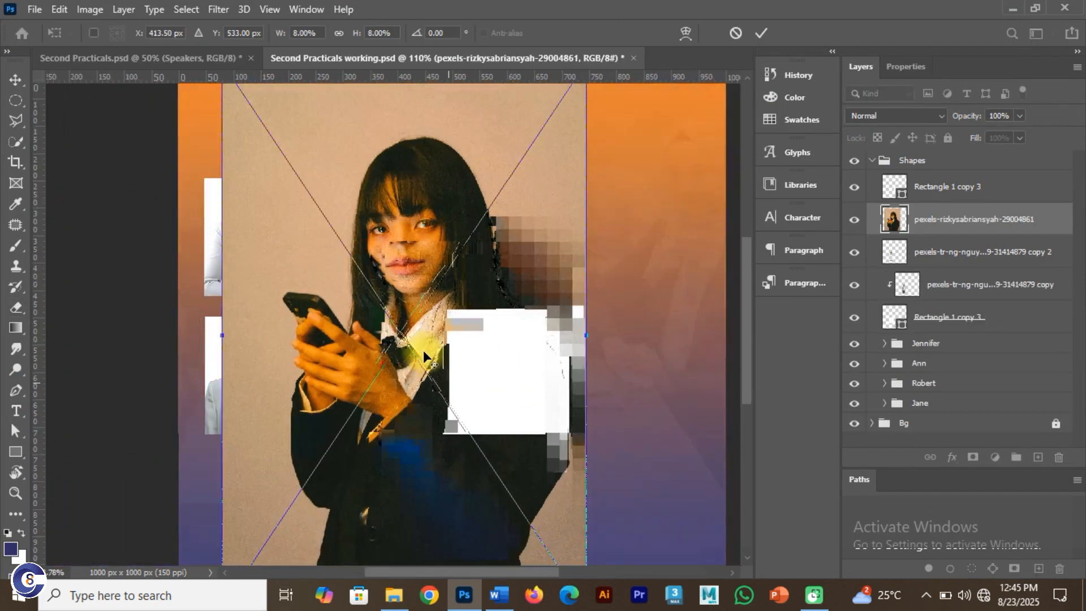
key("ctrl+0")
left_click_drag(202, 110, 282, 244)
left_click_drag(353, 286, 426, 333)
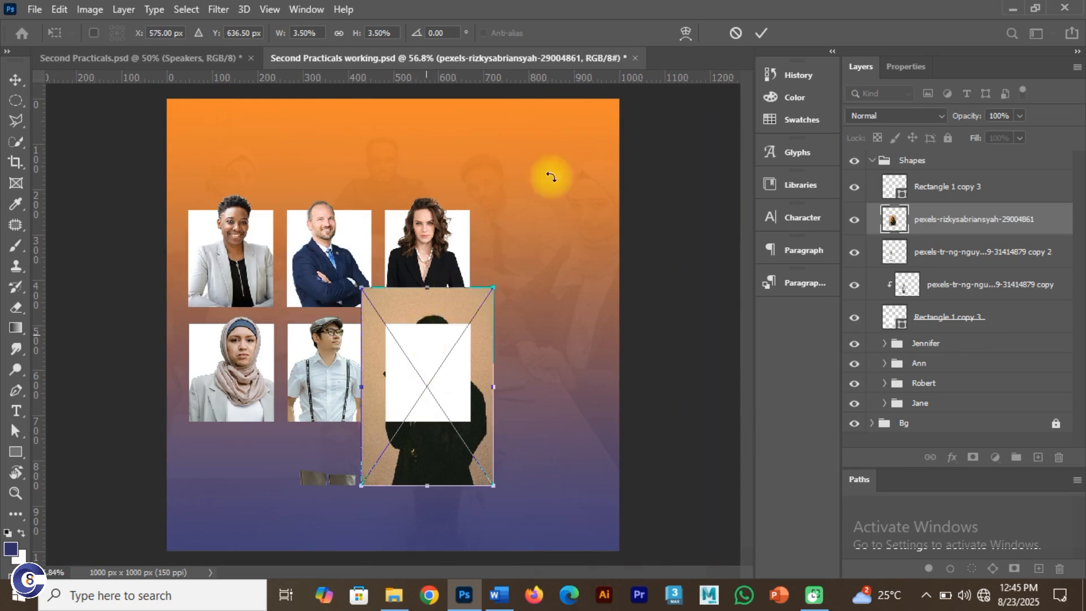
left_click(761, 33)
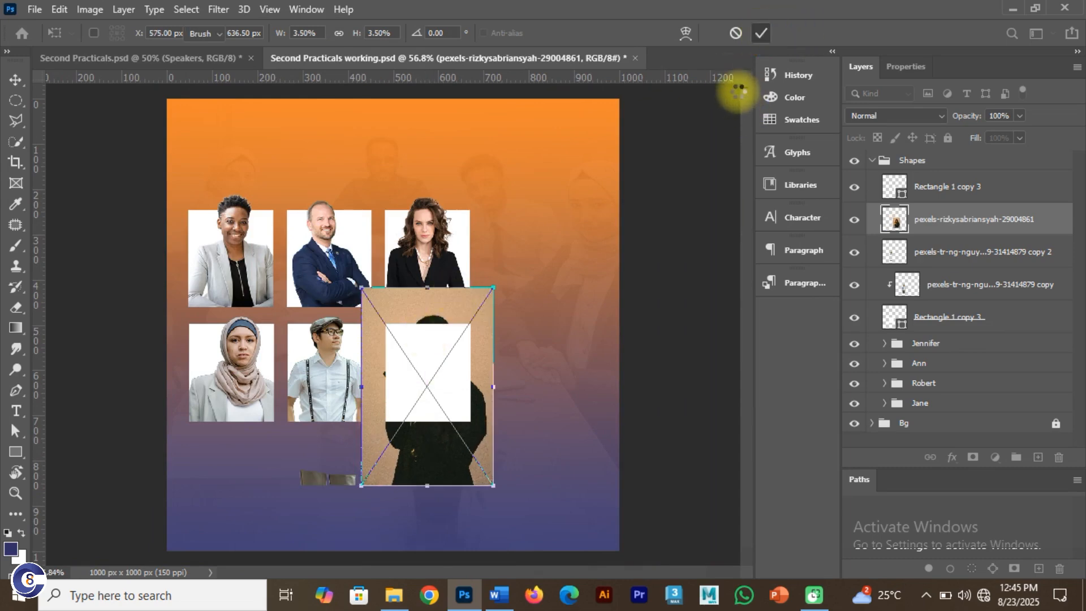
Move the second row's third rectangle layer below the woman's photo in the layer order
key("e")
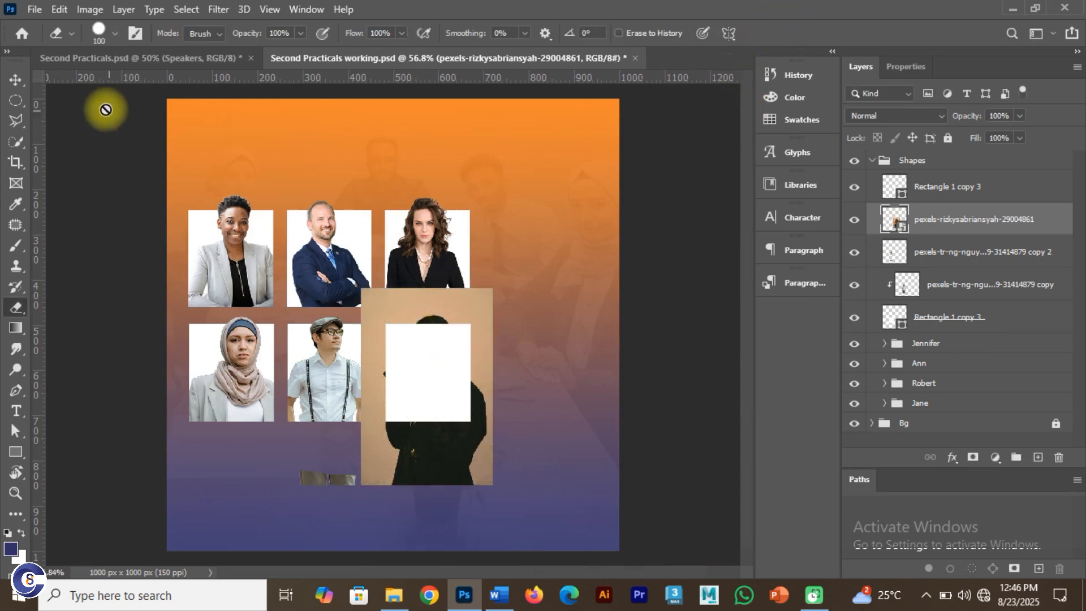
left_click(15, 79)
left_click(429, 368)
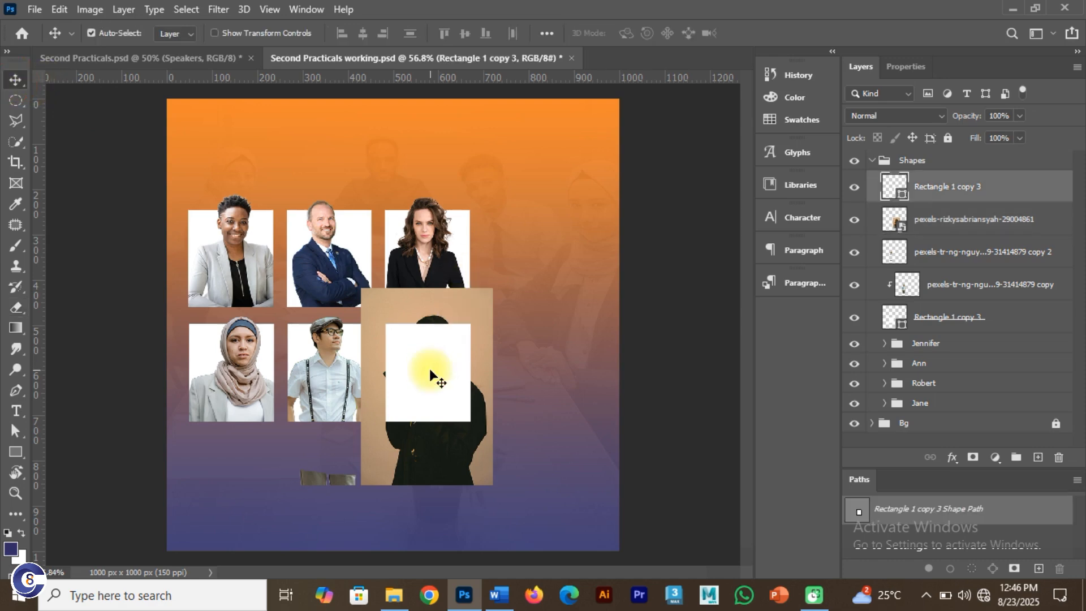
left_click_drag(930, 187, 927, 229)
left_click(512, 339)
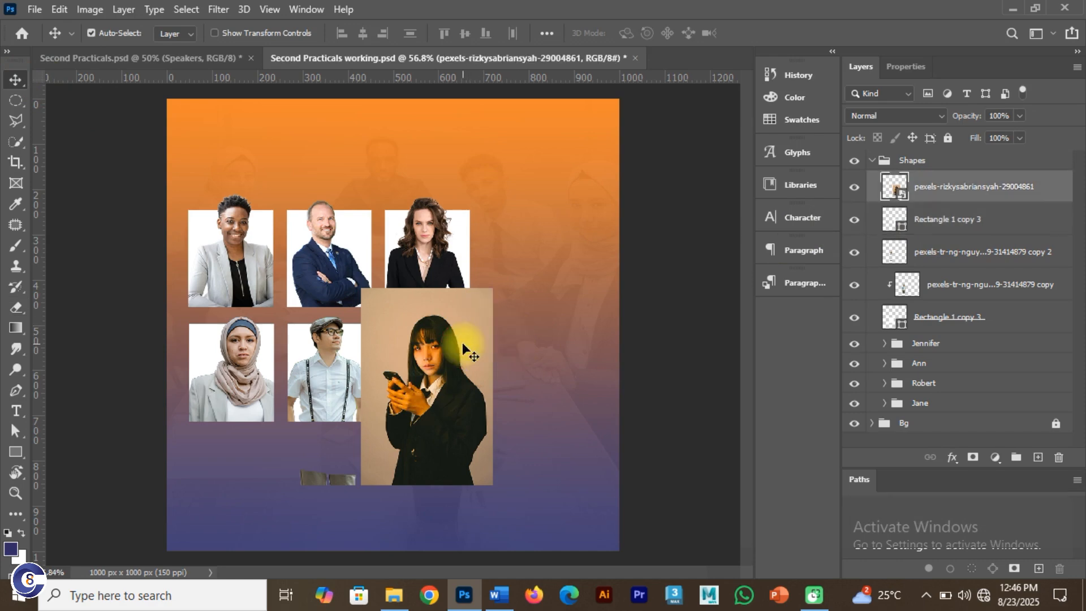
Select the woman holding the phone with the Quick Selection tool and mask out her photo's background
left_click(16, 140)
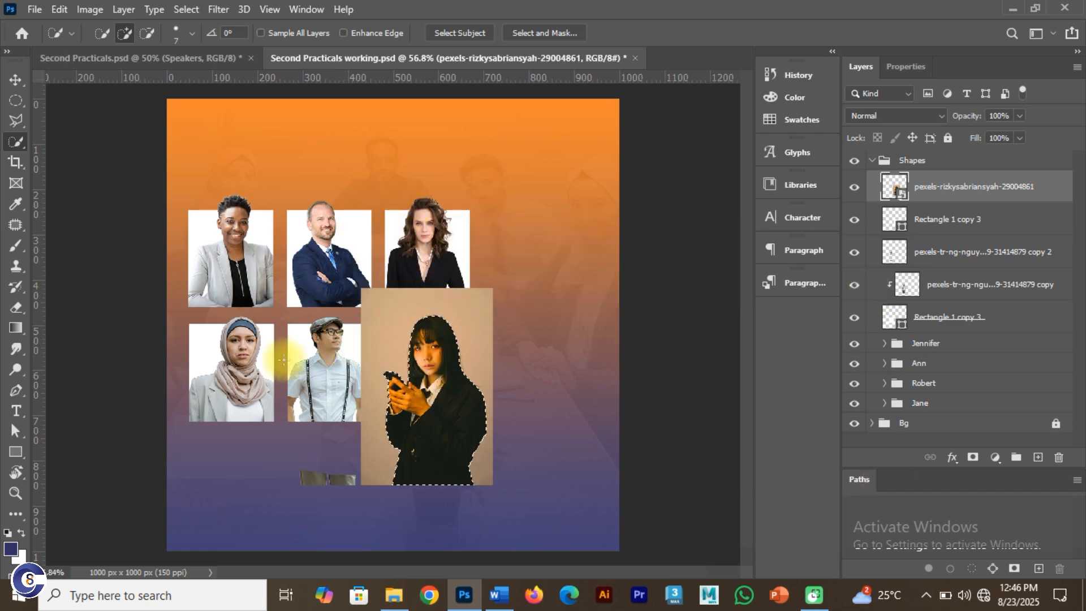
scroll(434, 383, "up", 5)
scroll(414, 369, "down", 2)
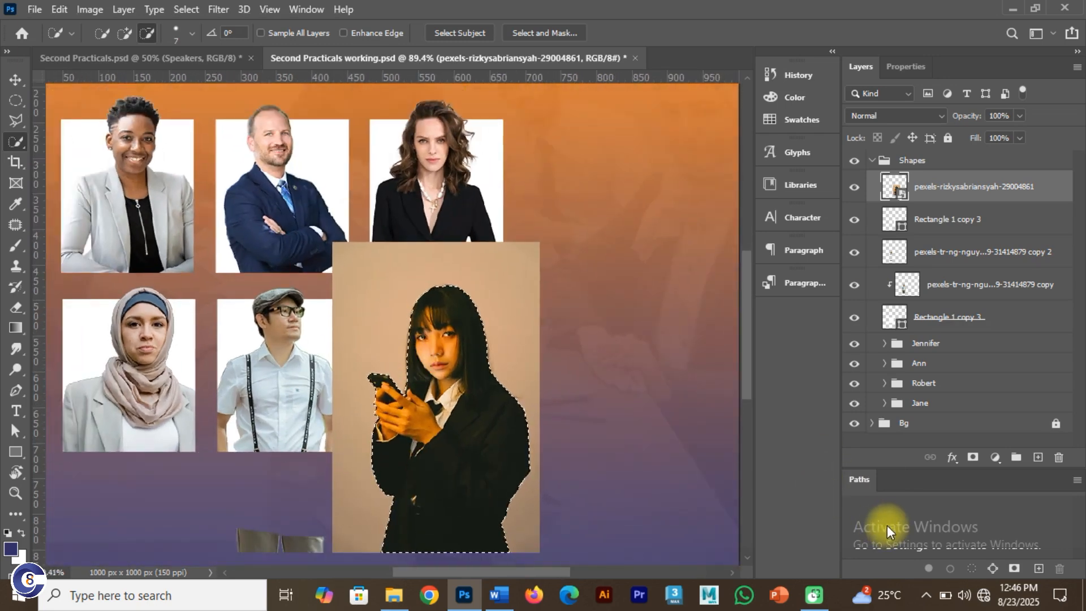
left_click(971, 456)
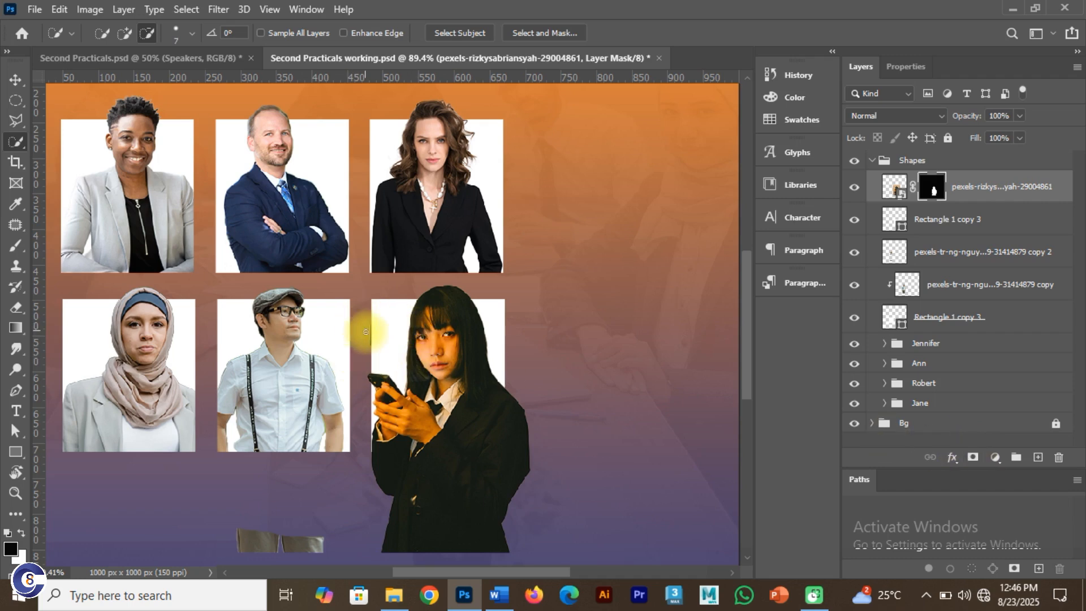
Scale the masked woman's portrait to about 76% width and 75% height and move it over the third rectangle
left_click(13, 81)
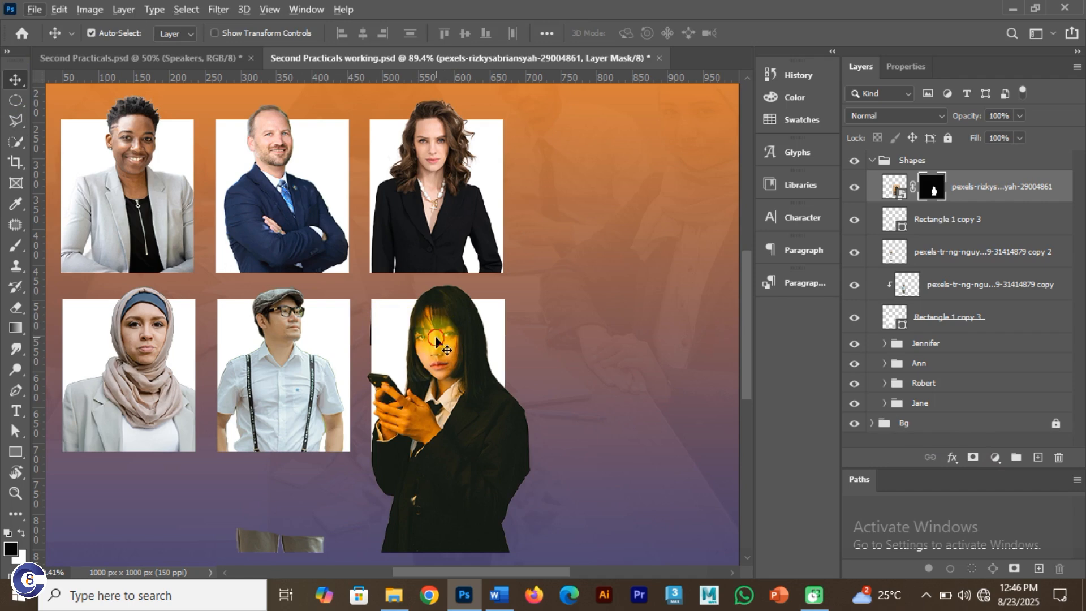
key("ctrl+t")
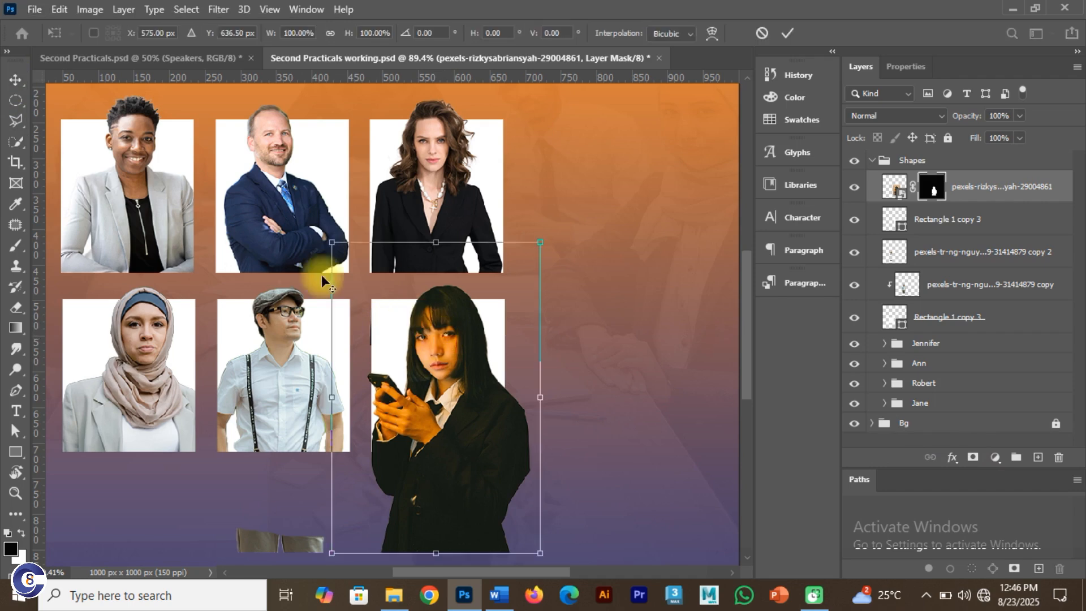
left_click_drag(336, 244, 364, 288)
left_click_drag(463, 349, 381, 284)
left_click_drag(323, 256, 336, 272)
left_click_drag(419, 348, 425, 325)
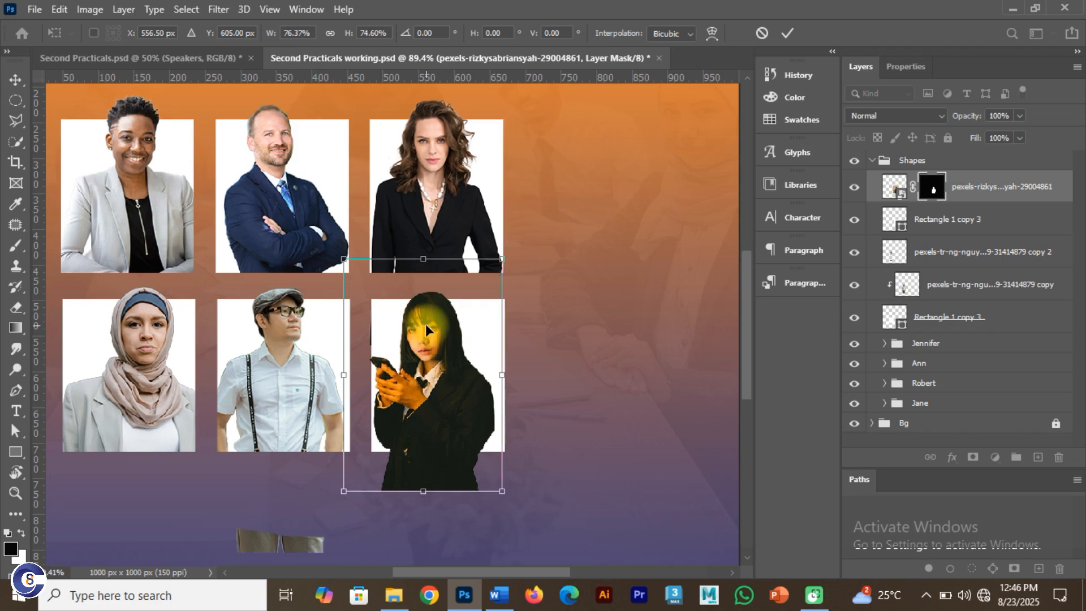
Nudge the woman's portrait to X 562.50 px and Y 600.00 px and apply the transform
key("Right")
key("Right")
key("Right")
key("Right")
key("Right")
key("Right")
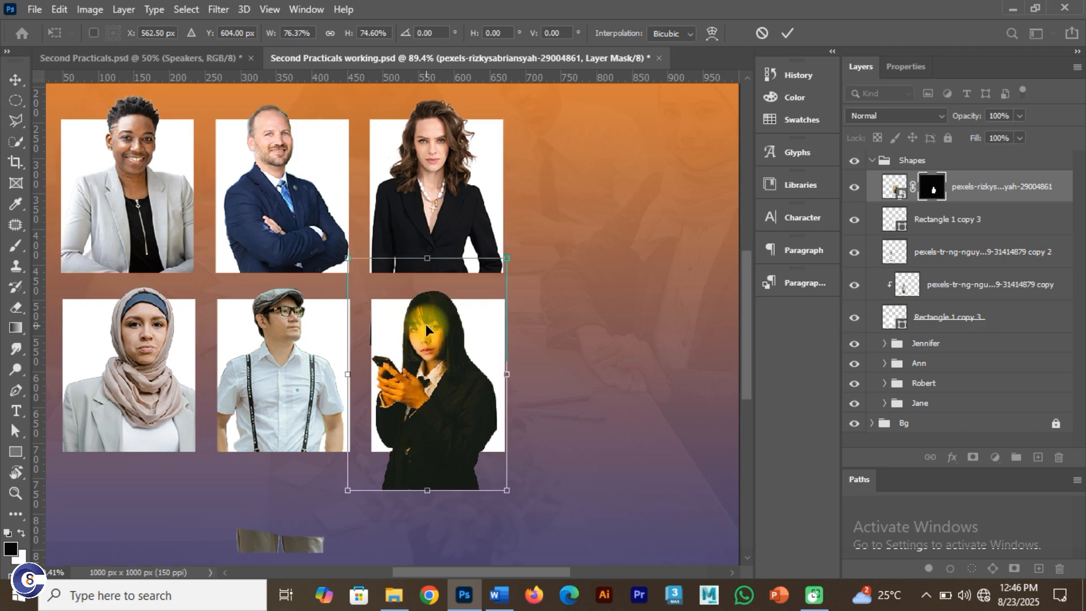
key("Up")
key("Up")
key("Up")
key("Up")
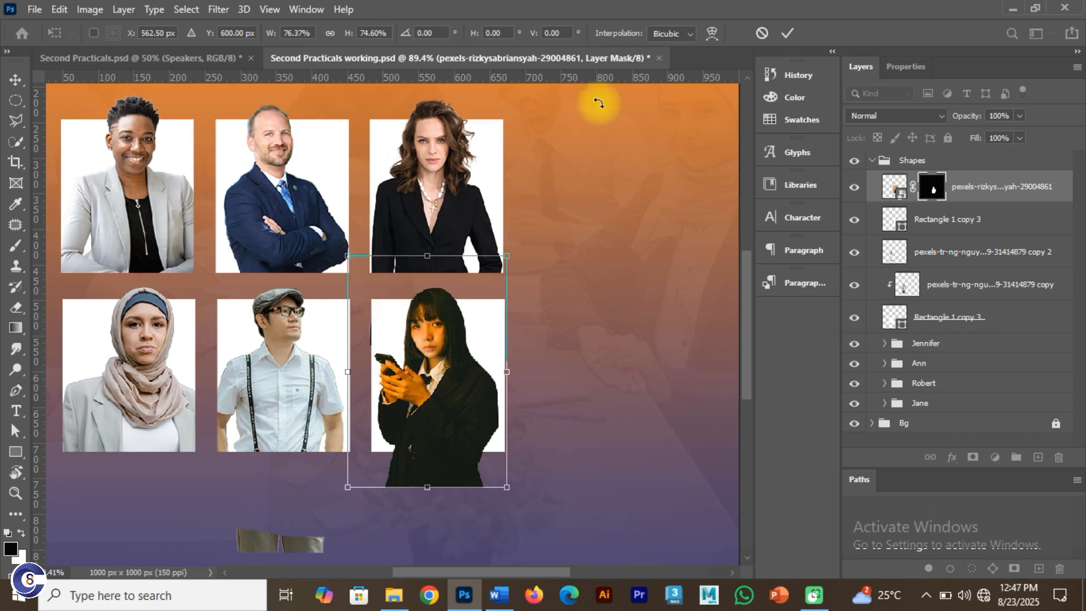
left_click(790, 32)
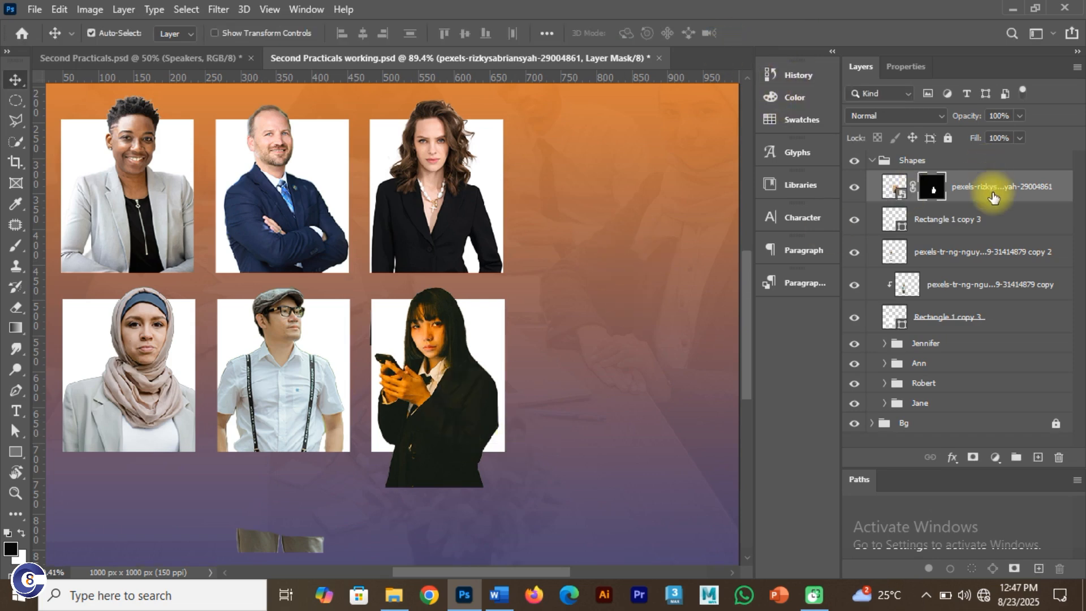
Duplicate the masked portrait of the woman with the phone and merge both copies into one pixel layer
key("ctrl+j")
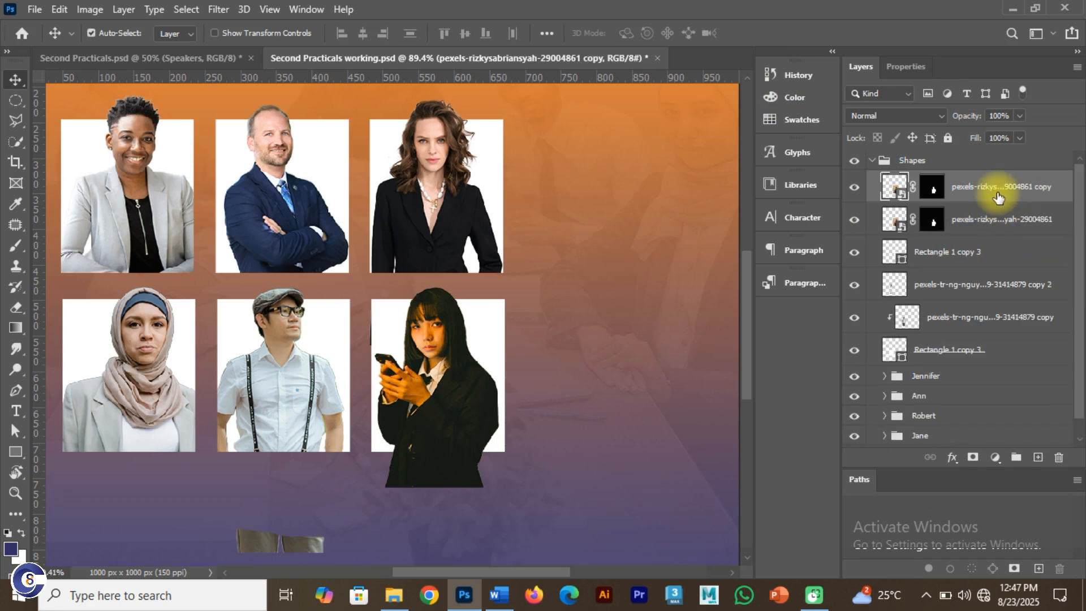
left_click(1000, 219, "ctrl")
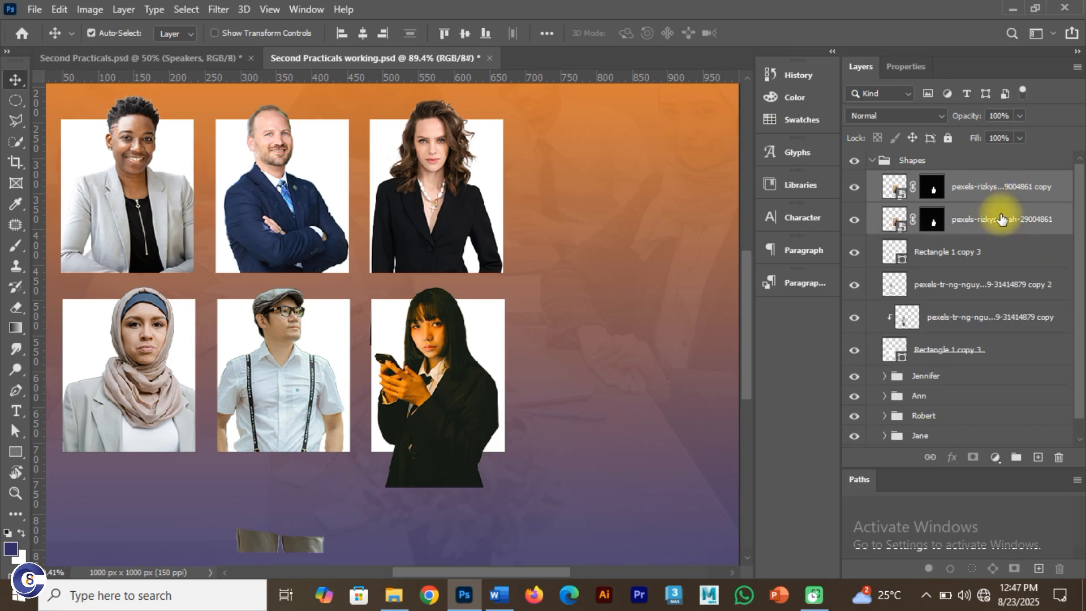
key("ctrl+e")
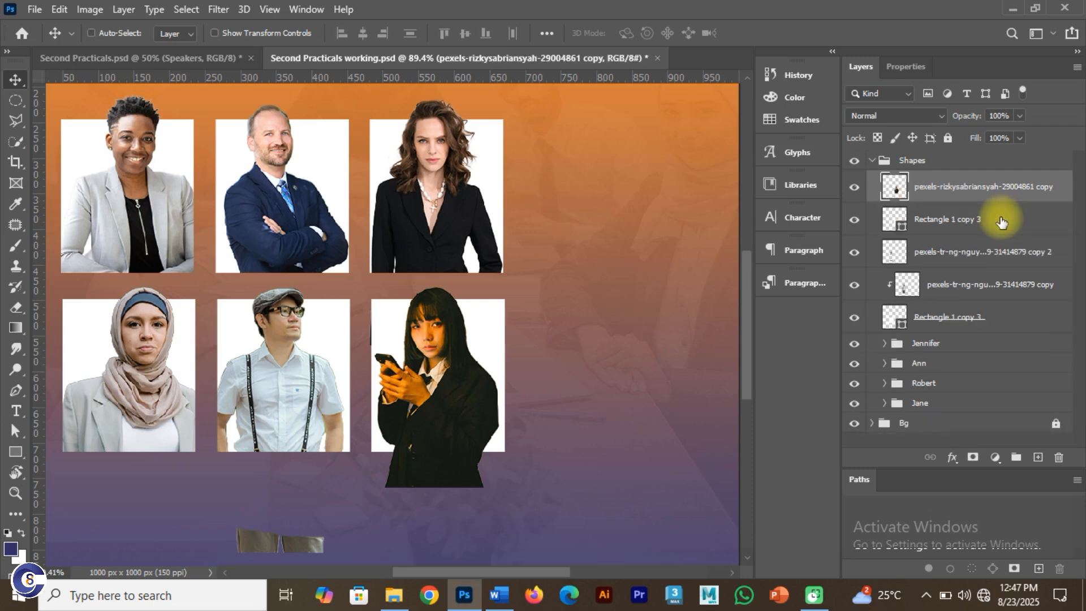
Duplicate the merged woman's portrait, clip the lower copy to the third rectangle with a clipping mask, and save the document
key("ctrl+j")
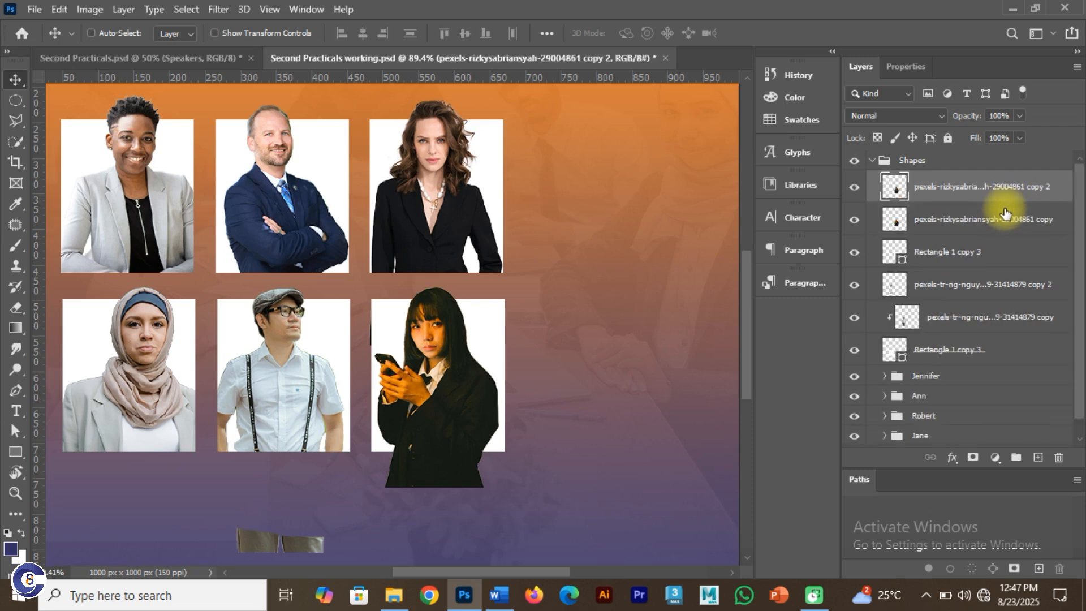
left_click(1004, 220)
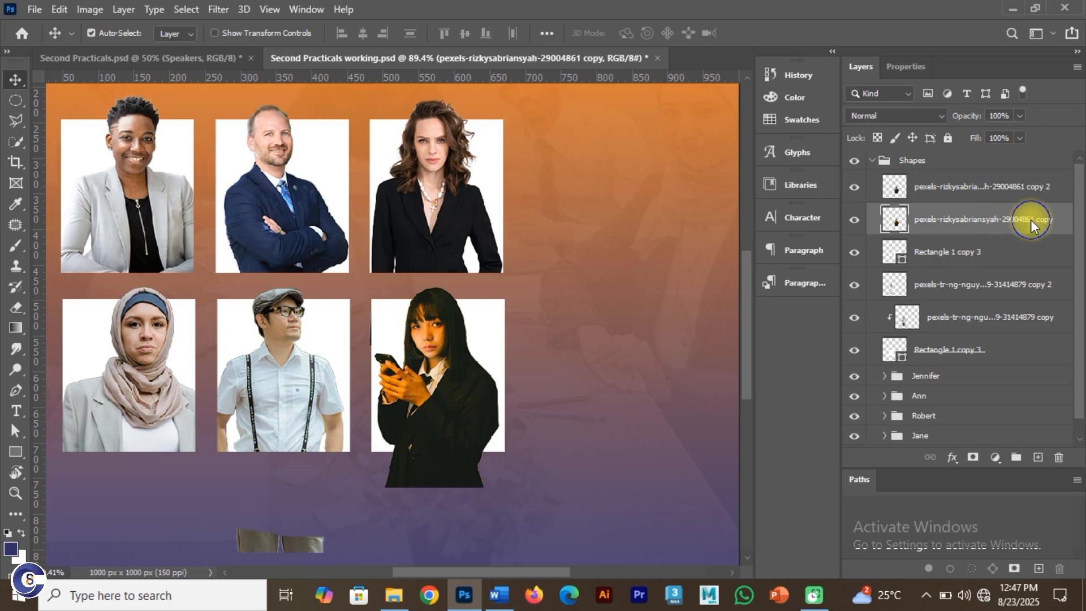
right_click(1027, 220)
left_click(890, 306)
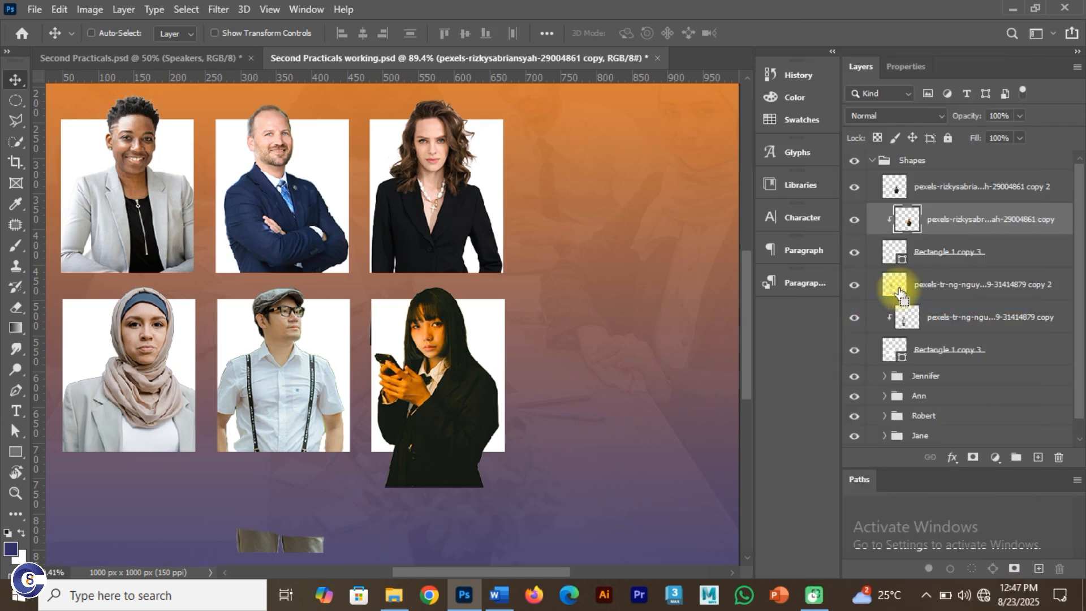
key("ctrl+s")
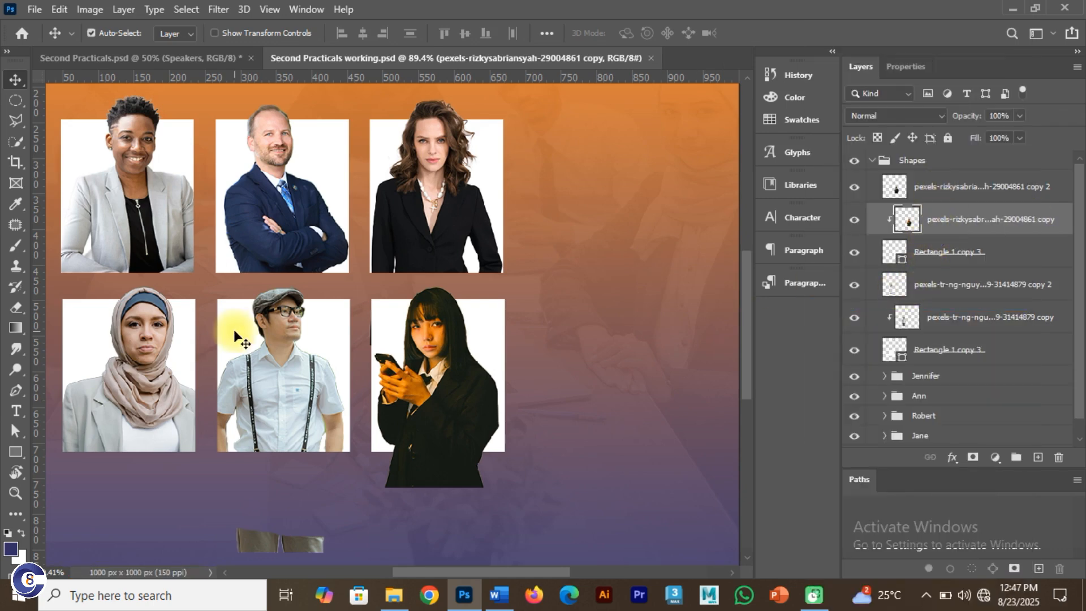
Erase the lower body of the woman's upper portrait copy that spills below the third rectangle
left_click(965, 189)
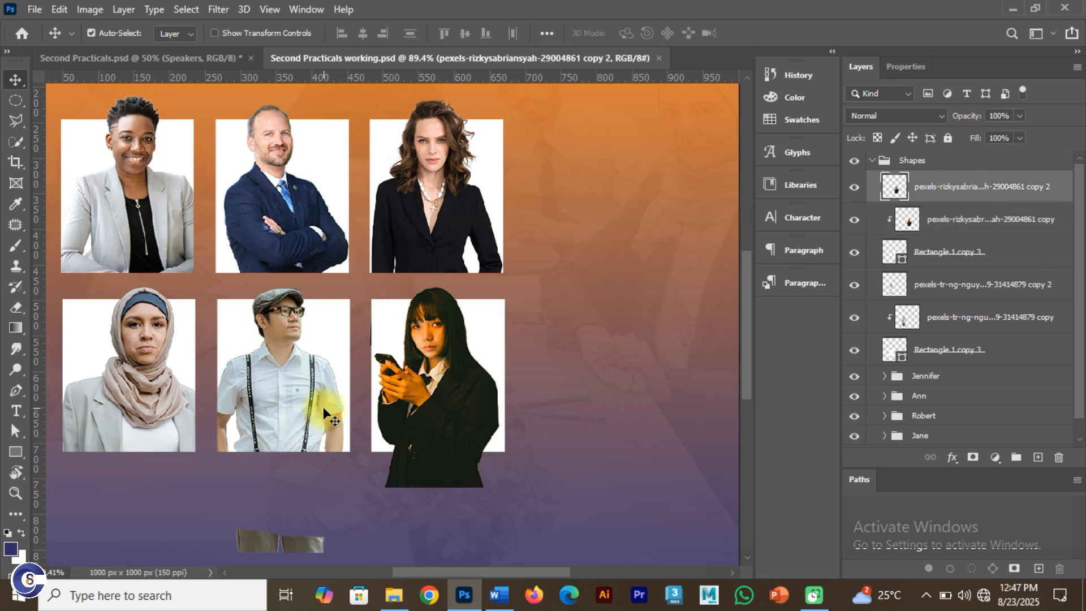
key("b")
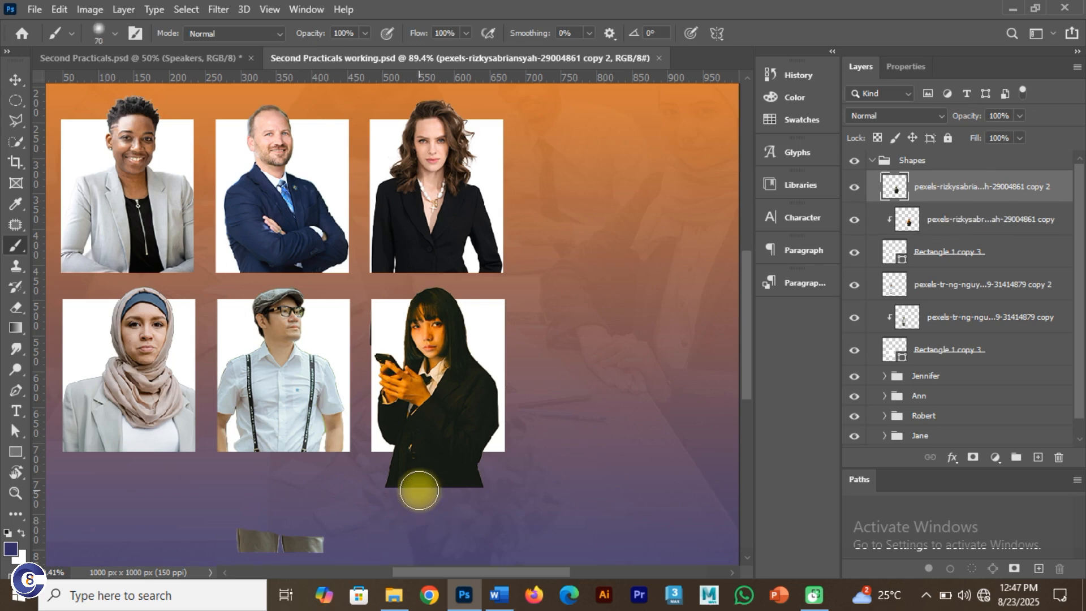
key("e")
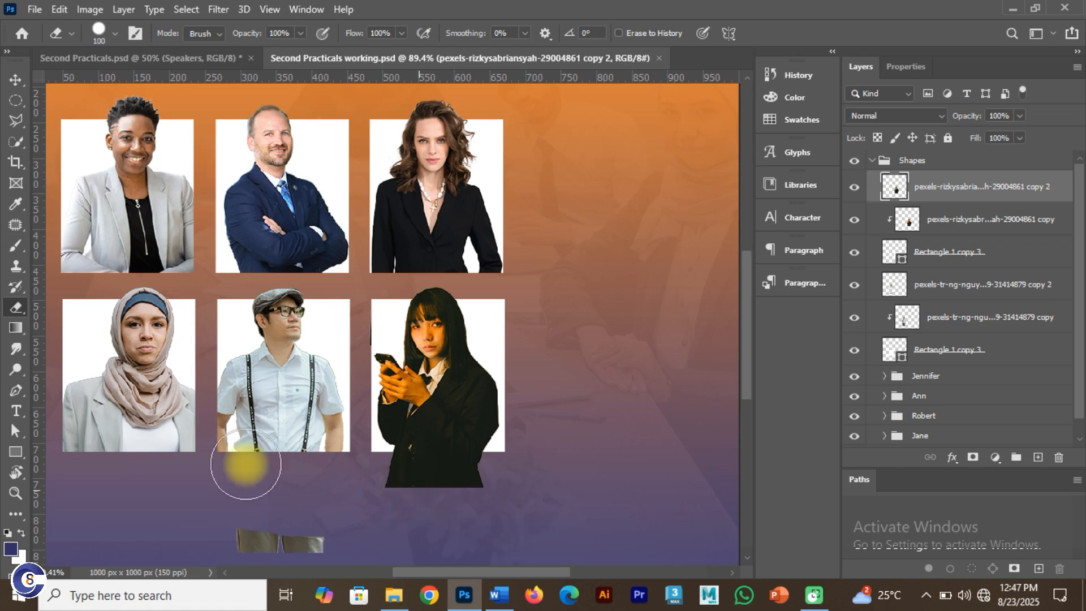
right_click(18, 310)
left_click(73, 306)
mouse_move(353, 480)
left_mouse_down()
mouse_move(507, 483)
mouse_move(382, 478)
mouse_move(314, 445)
left_mouse_up()
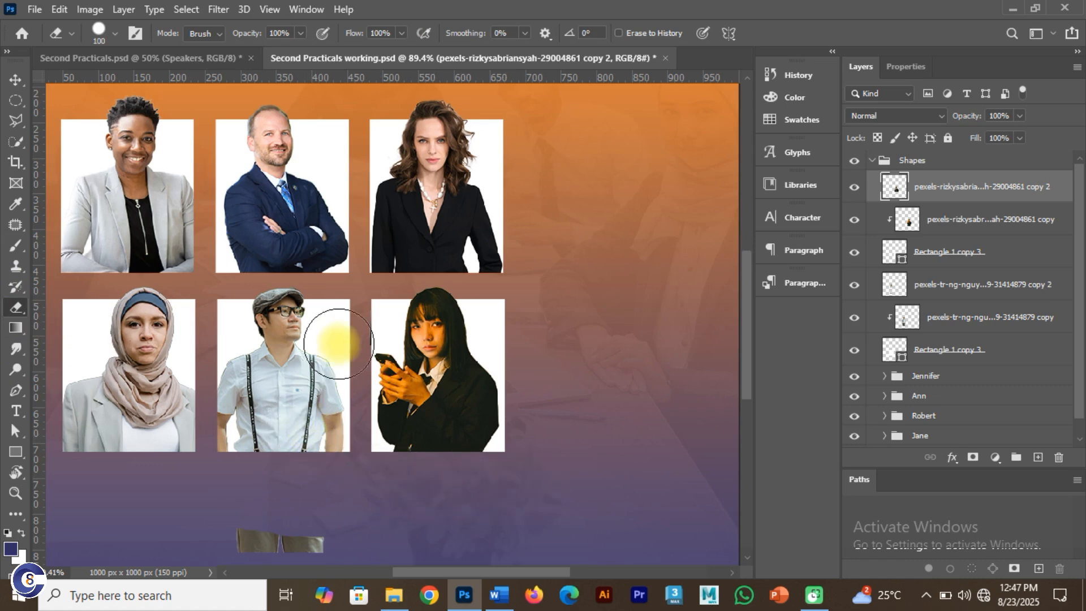
Erase the leftover trouser fragment below the middle rectangle from the man's upper portrait copy
left_click(15, 80)
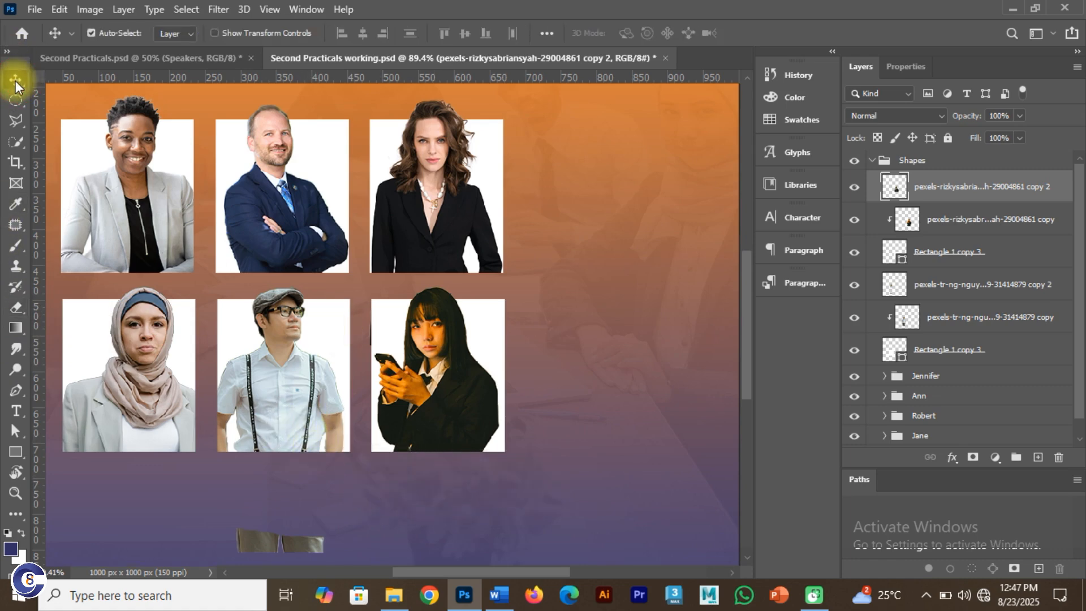
left_click(289, 336)
left_click(295, 546)
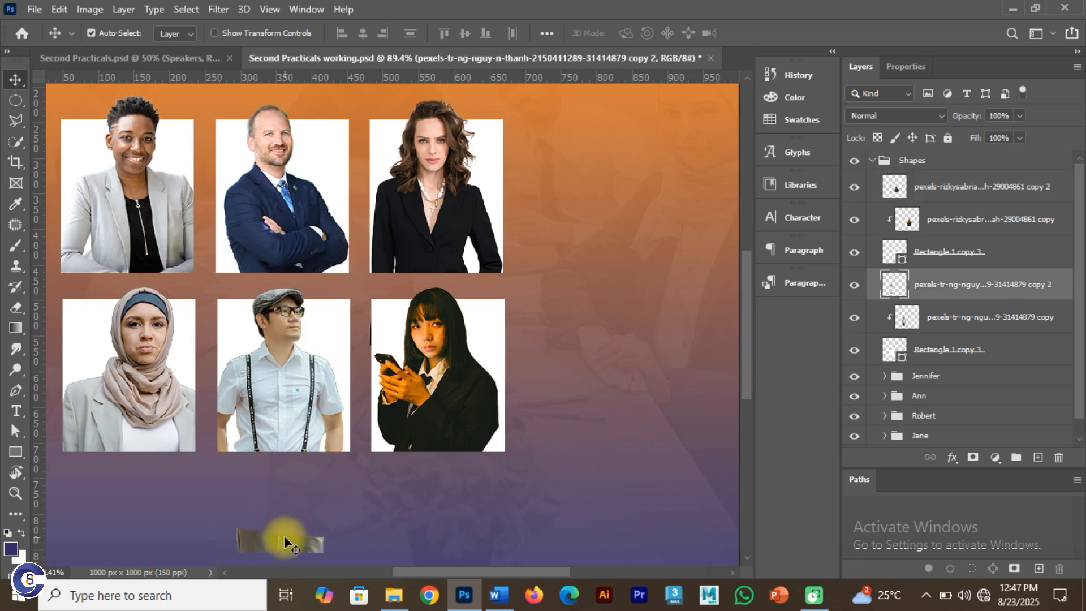
left_click(16, 307)
left_click(230, 537)
mouse_move(230, 537)
left_mouse_down()
mouse_move(388, 528)
mouse_move(358, 347)
mouse_move(342, 317)
mouse_move(323, 432)
left_mouse_up()
scroll(330, 451, "down", 2)
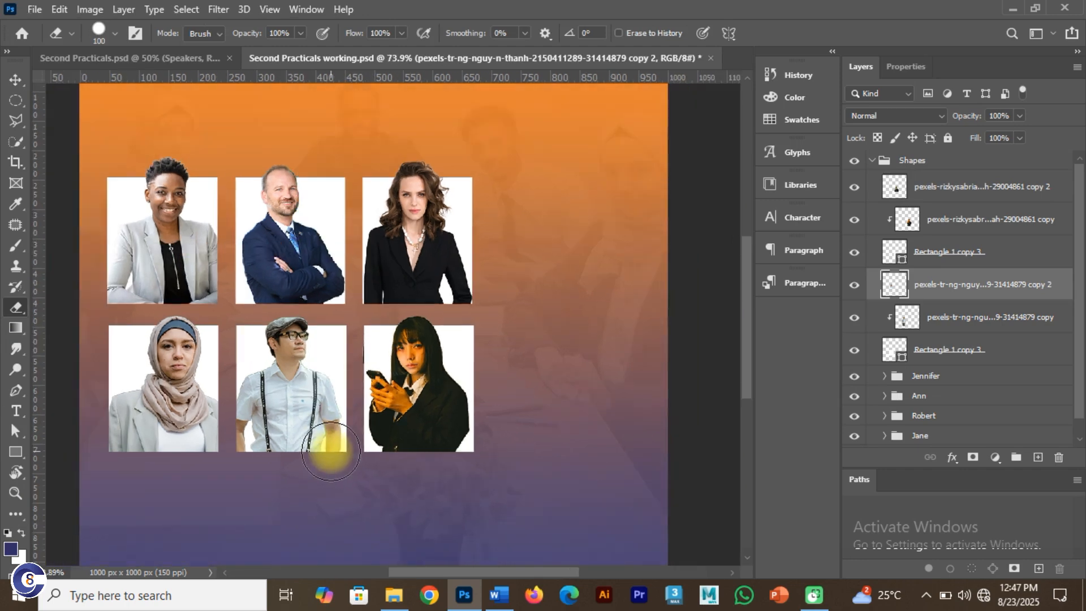
scroll(330, 451, "down", 1)
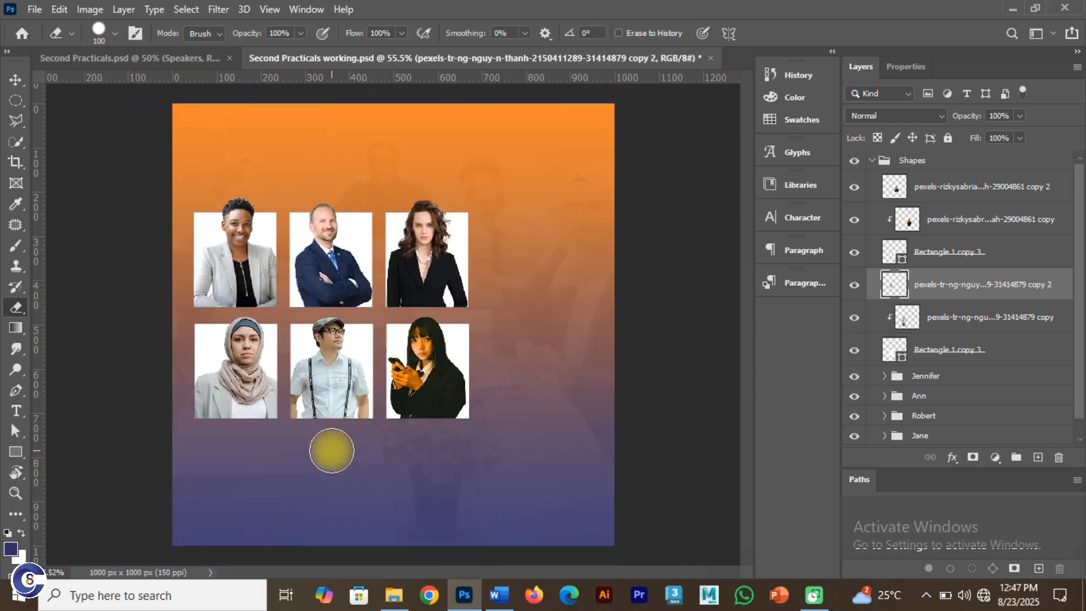
Save the working document, then hide the Write-up group in Second Practicals.psd to examine the moderator's frame
scroll(332, 452, "up", 1)
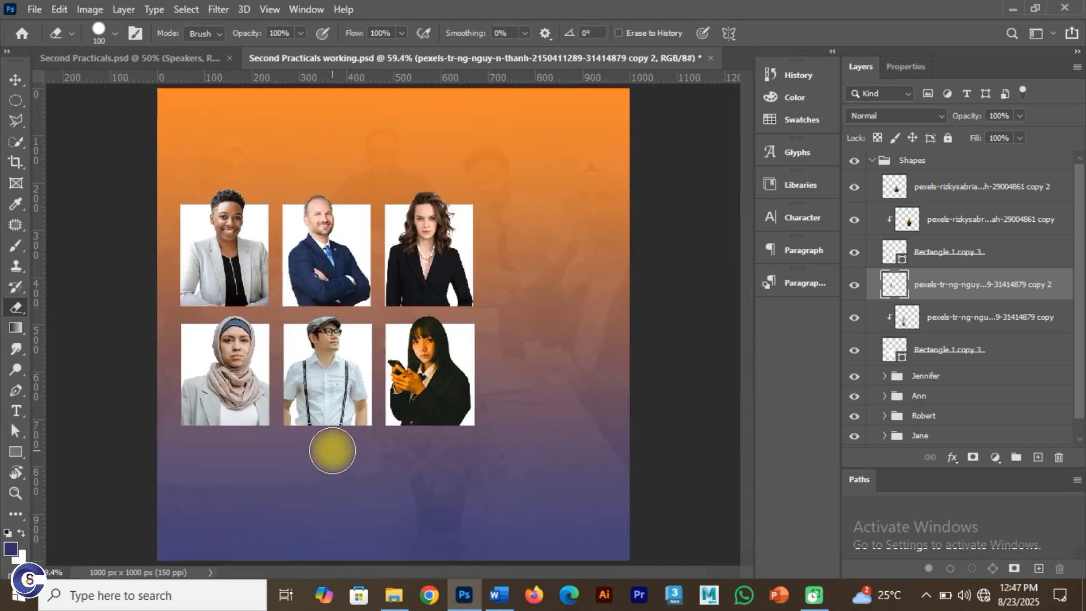
key("ctrl+s")
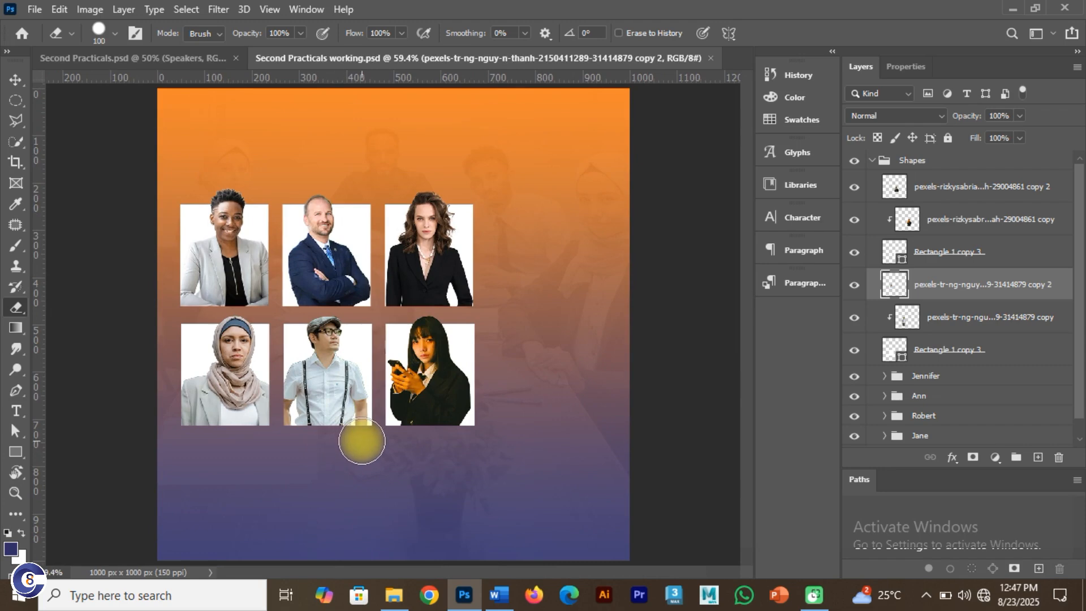
left_click(120, 59)
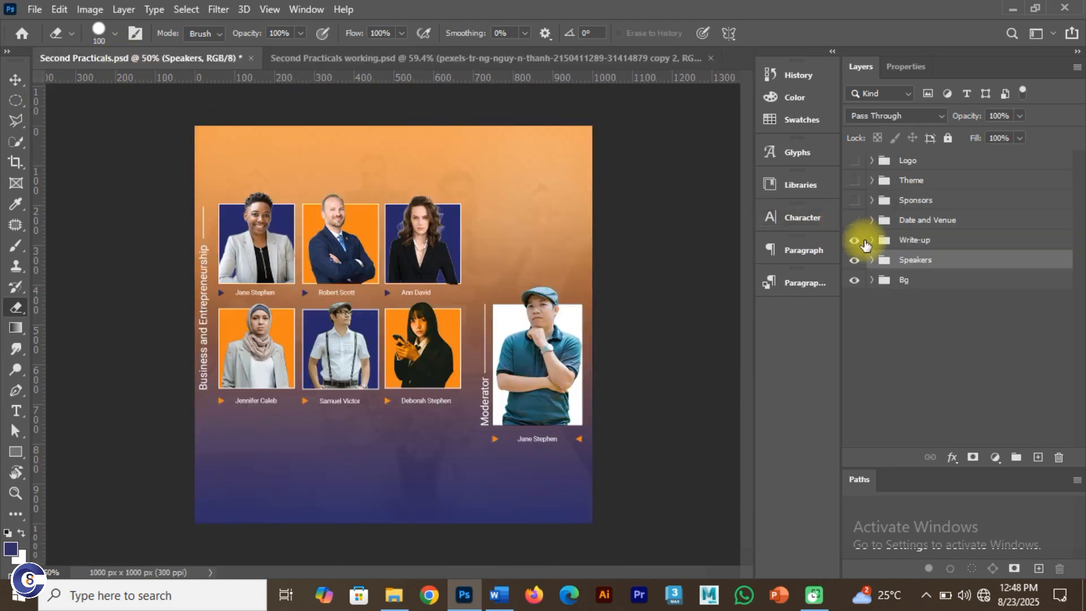
left_click(854, 242)
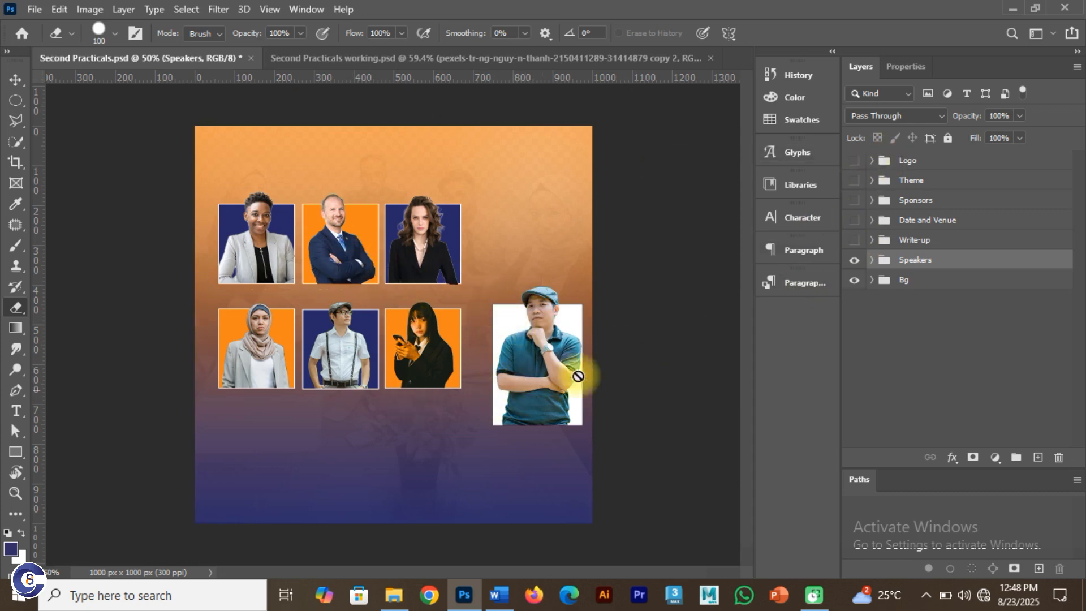
In Second Practicals working.psd, draw a dark blue rectangle about 236 by 345 px beside the lower portrait row, at about X 737, Y 428 px
left_click(390, 60)
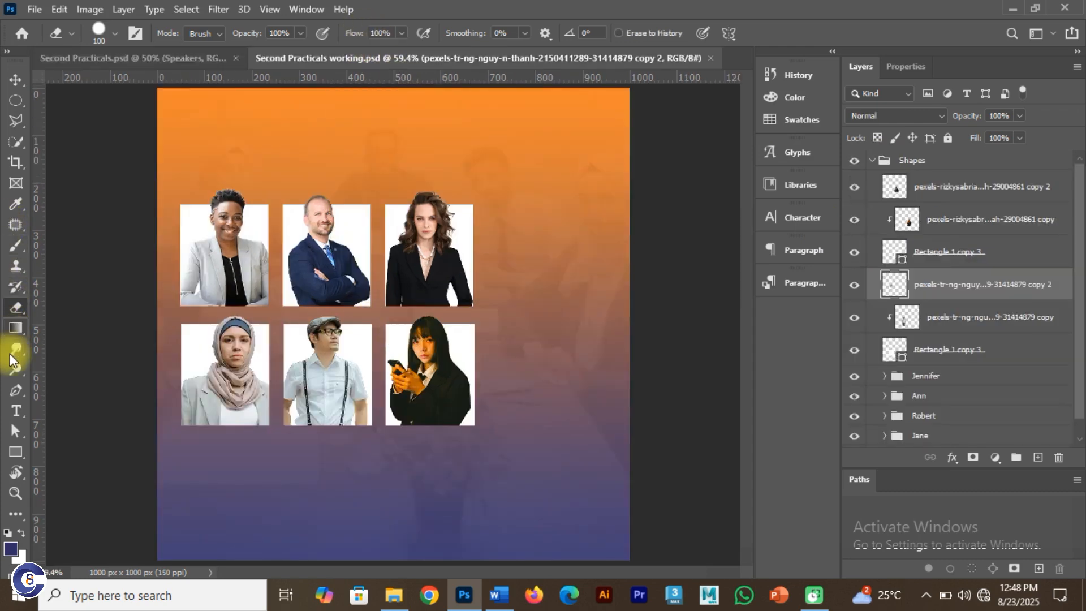
right_click(10, 460)
left_click(57, 453)
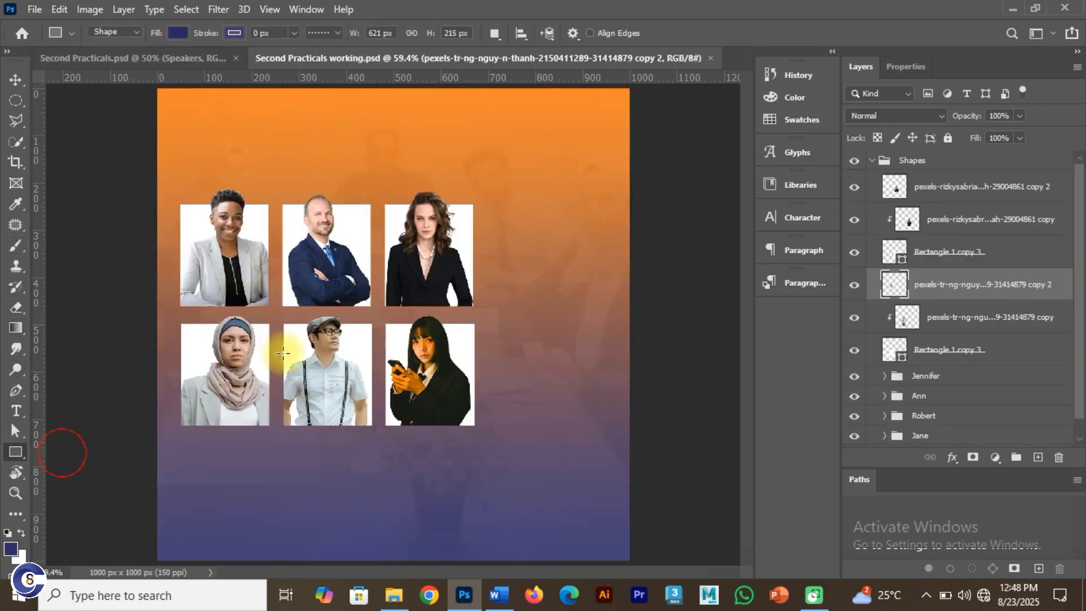
left_click_drag(504, 314, 614, 477)
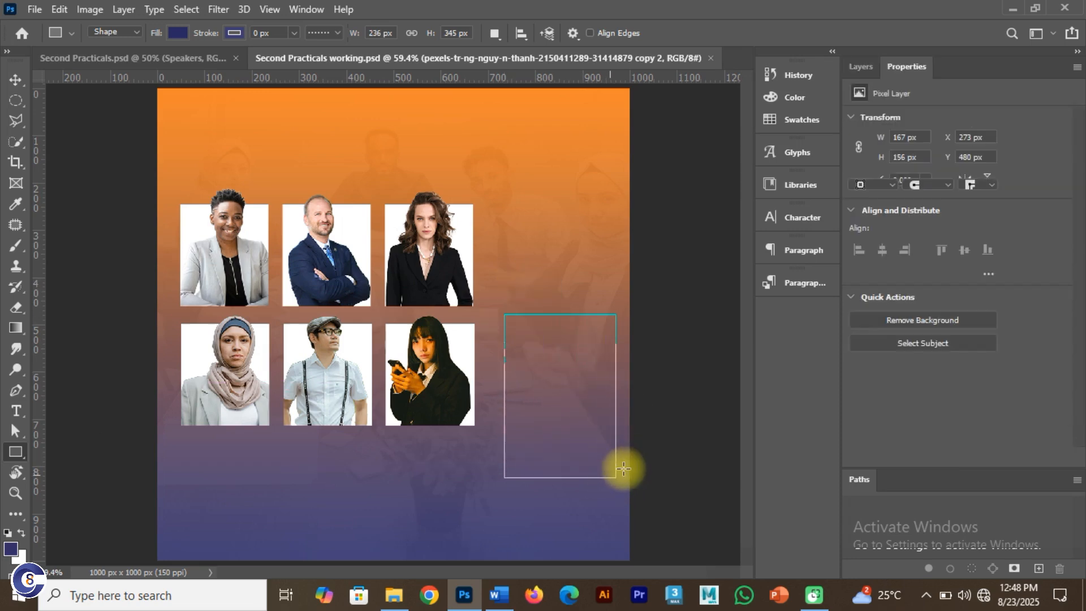
left_click(16, 79)
left_click_drag(578, 399, 576, 375)
key("alt+Tab")
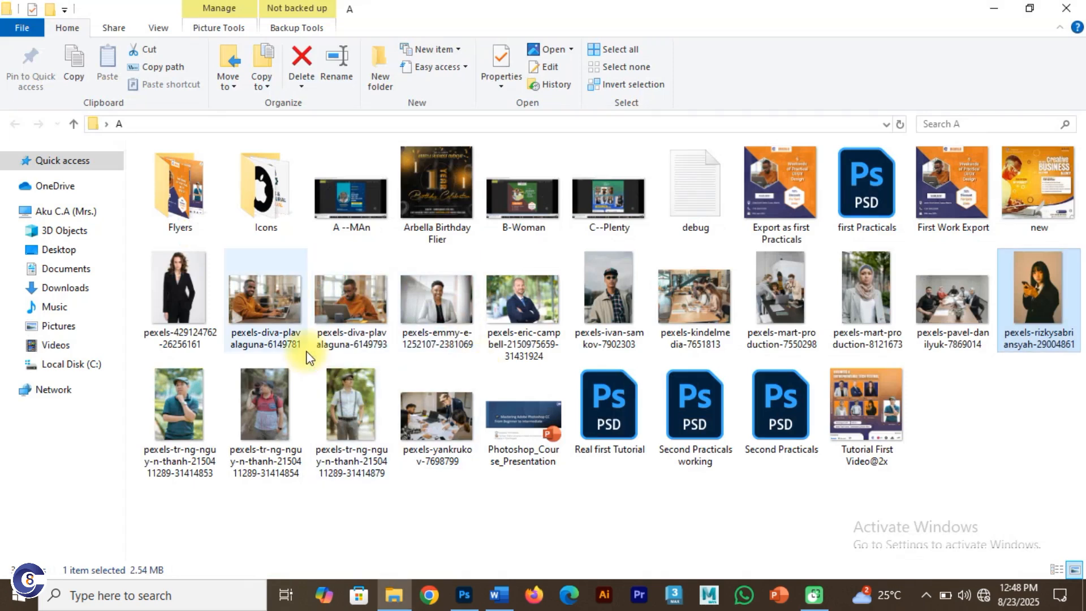
left_click(176, 383)
left_click_drag(175, 383, 535, 384)
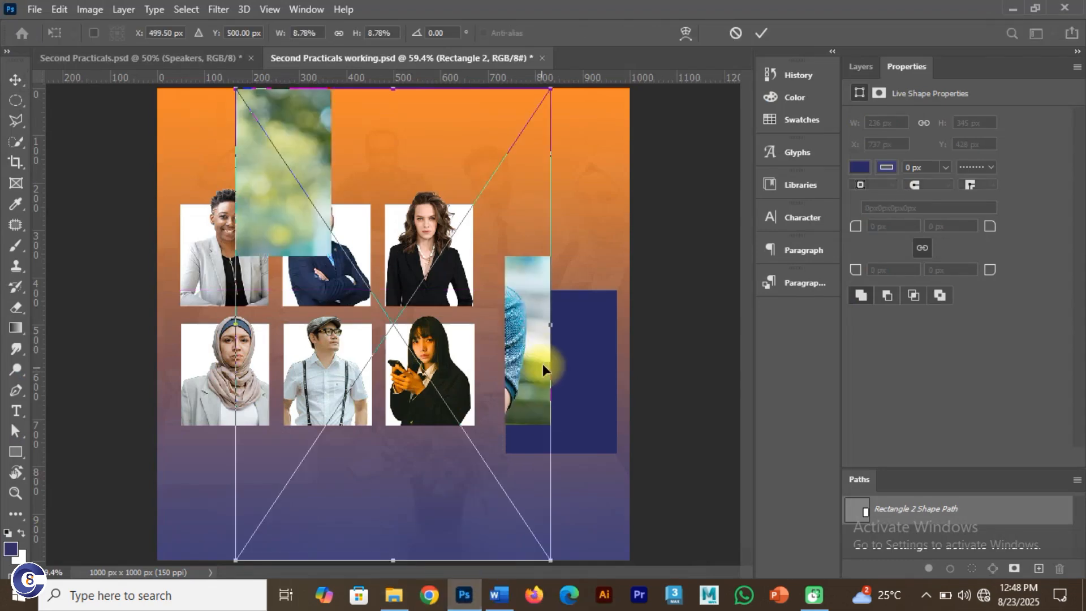
left_click_drag(254, 131, 254, 132)
left_click(761, 33)
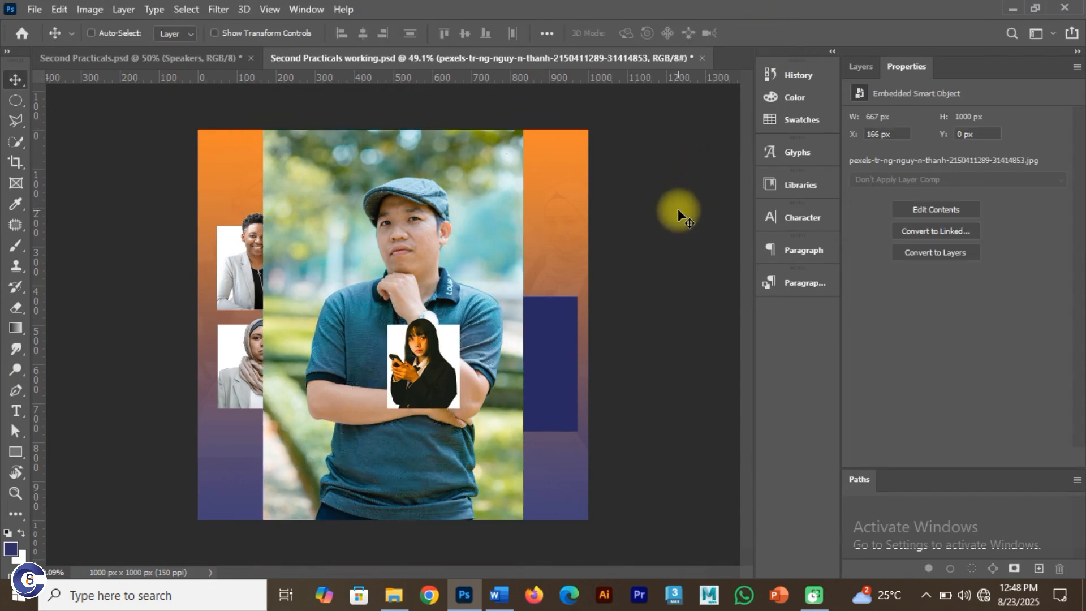
key("Delete")
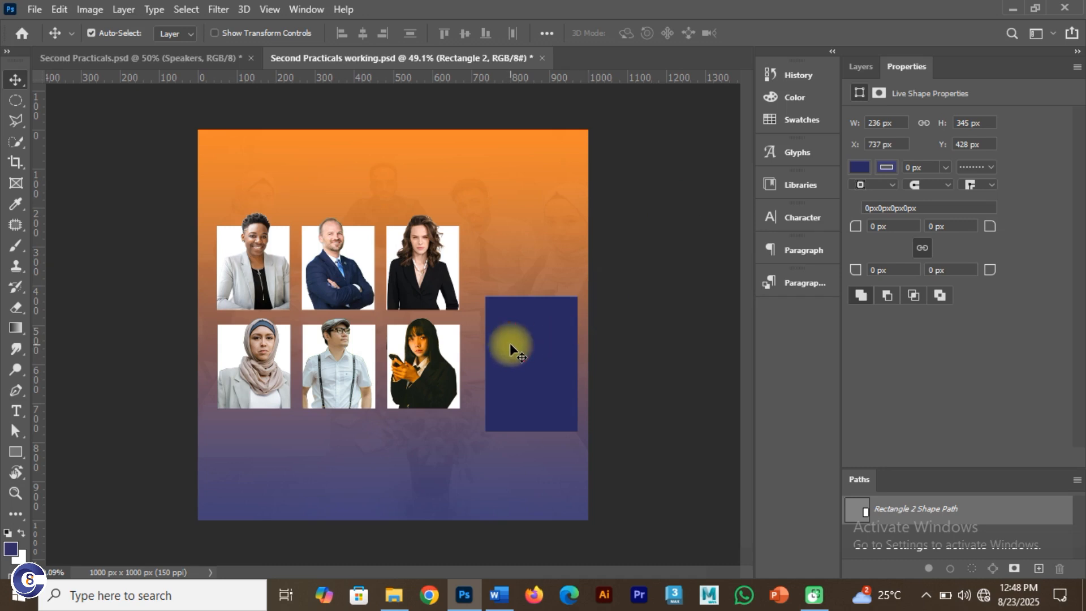
Place the photo ending in 31414853 directly above the blue rectangle's layer, scaled to about 4.03% and positioned over the rectangle
left_click(861, 66)
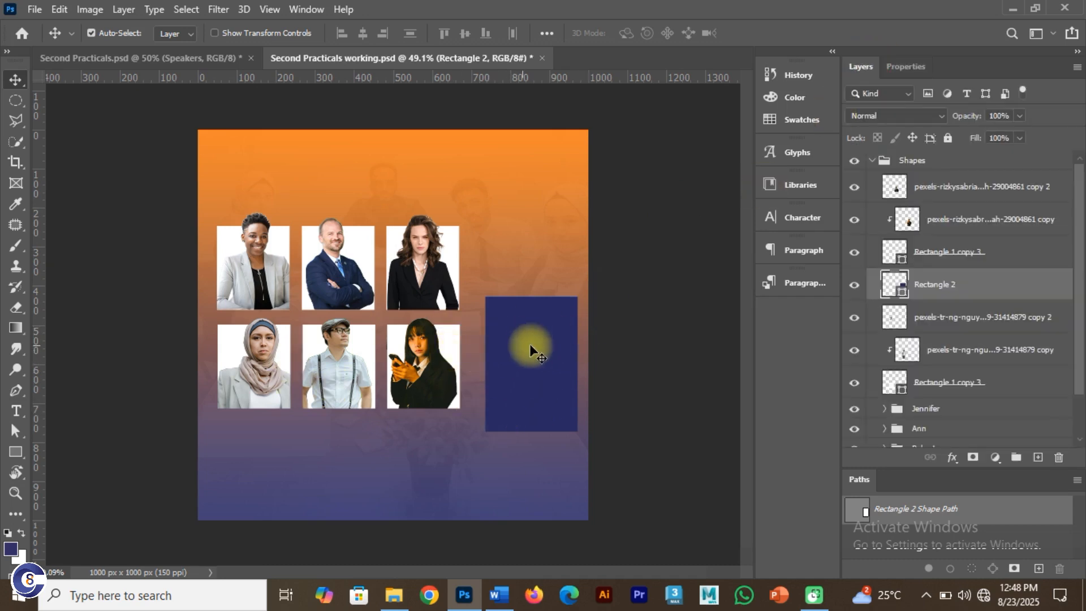
key("alt+Tab")
left_click_drag(187, 413, 520, 342)
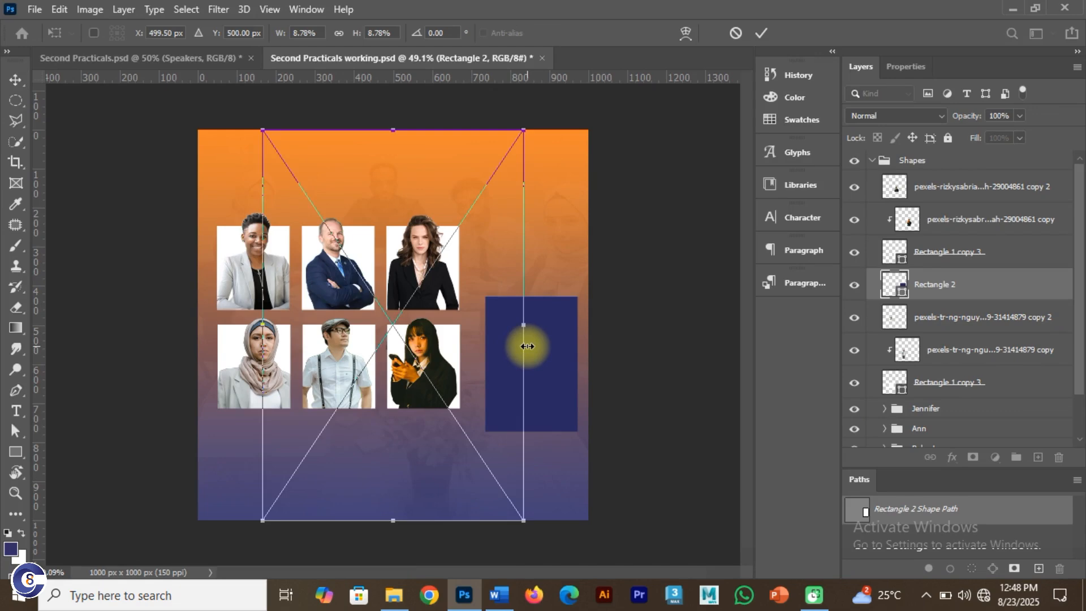
left_click_drag(445, 280, 552, 318)
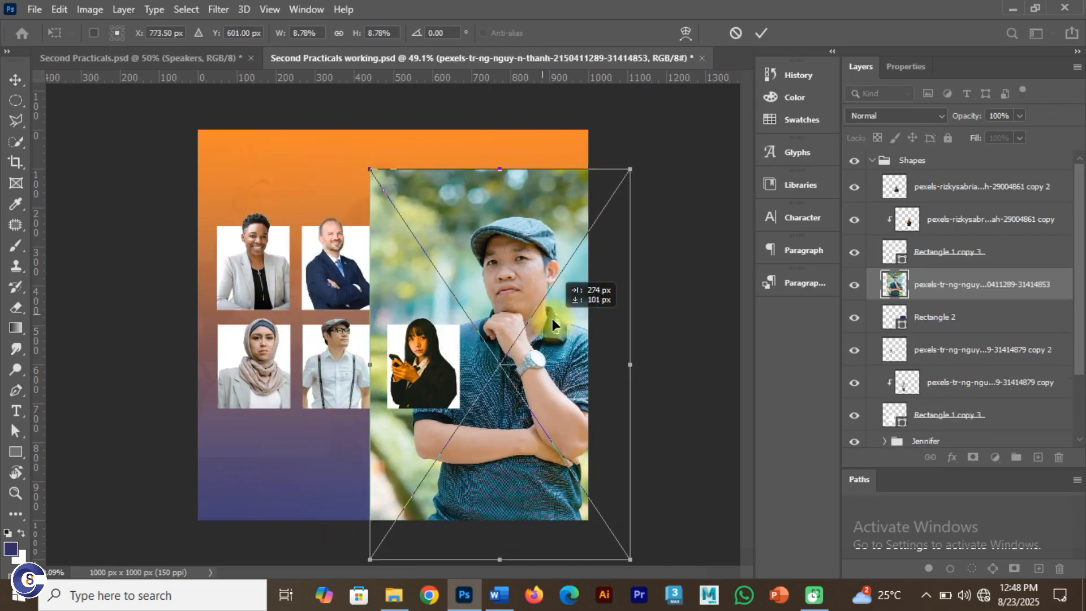
left_click_drag(366, 171, 503, 307)
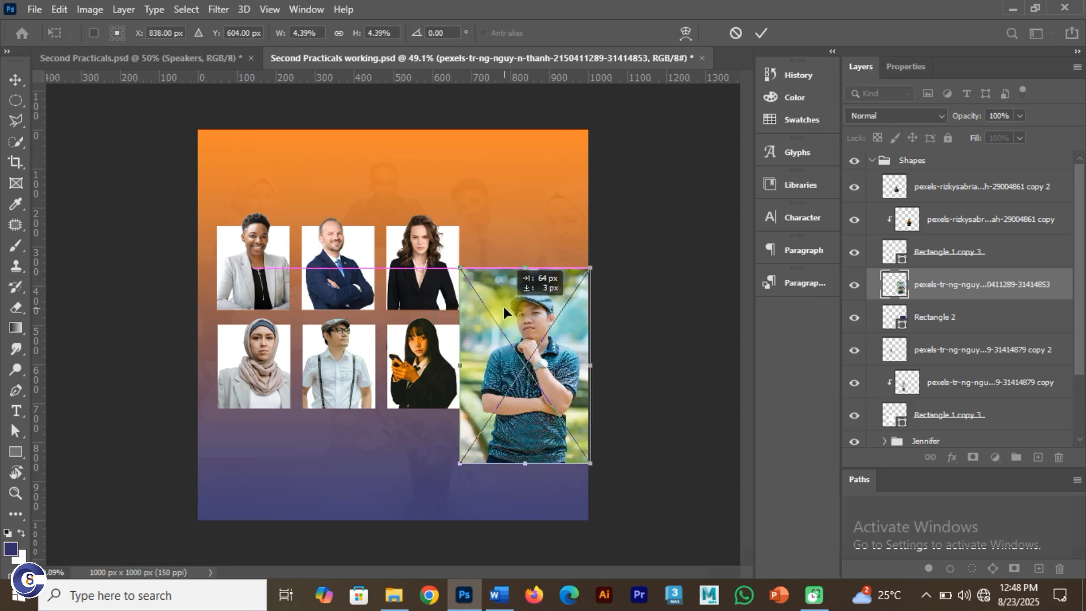
left_click_drag(461, 275, 467, 284)
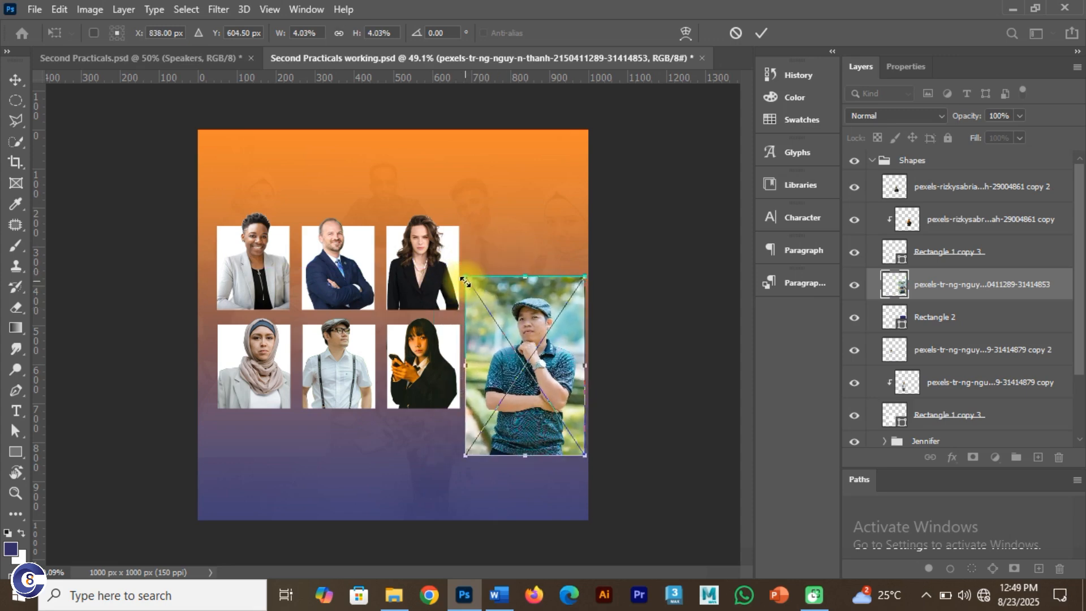
left_click(762, 35)
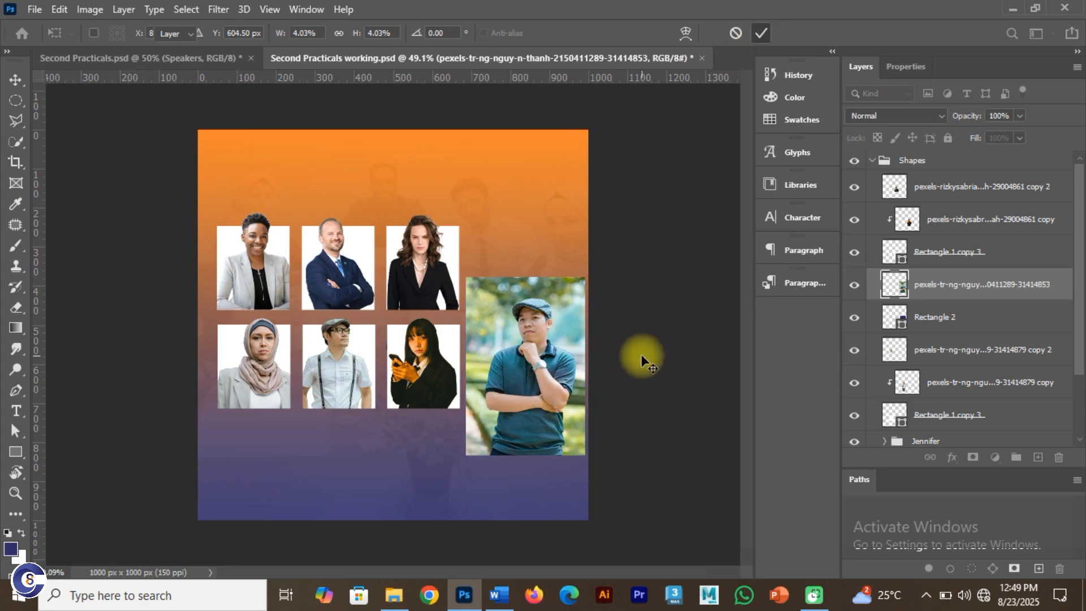
Select the man in the teal polo shirt with Select Subject and mask out the photo's background
left_click(22, 138)
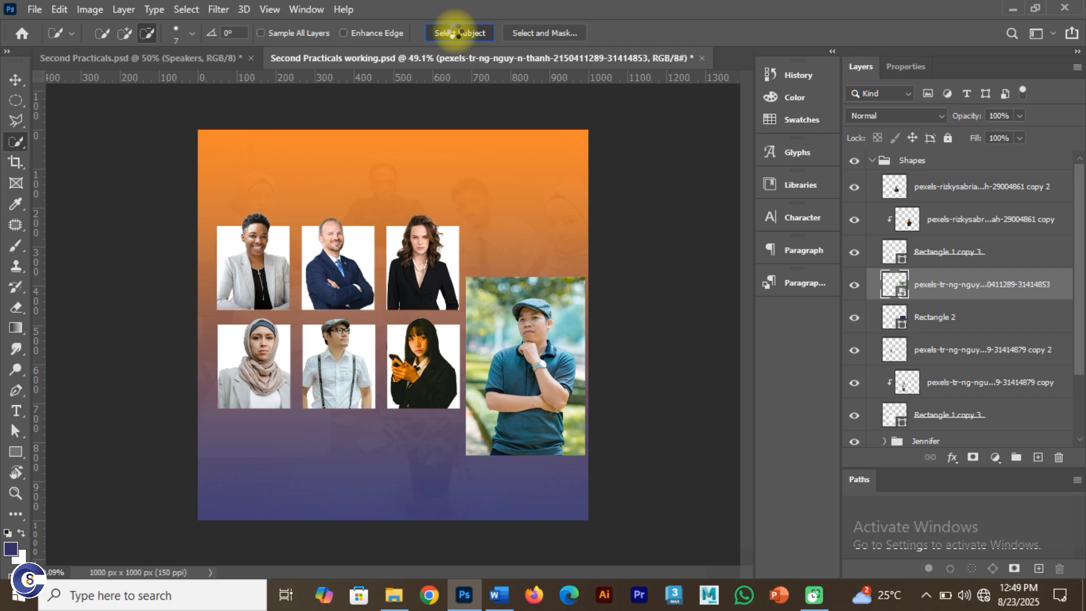
left_click(453, 34)
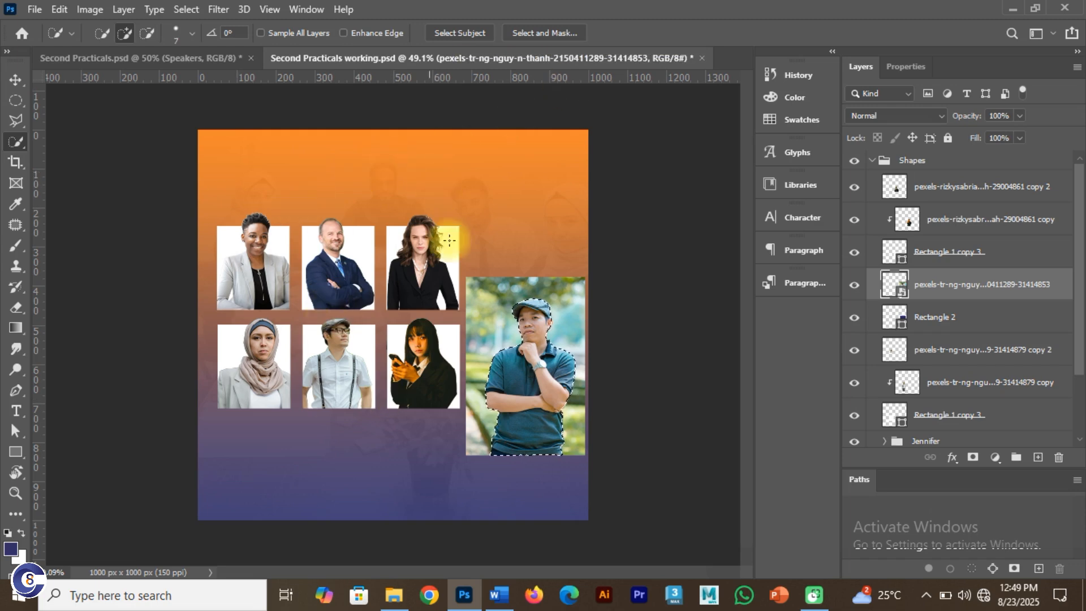
scroll(542, 344, "up", 3)
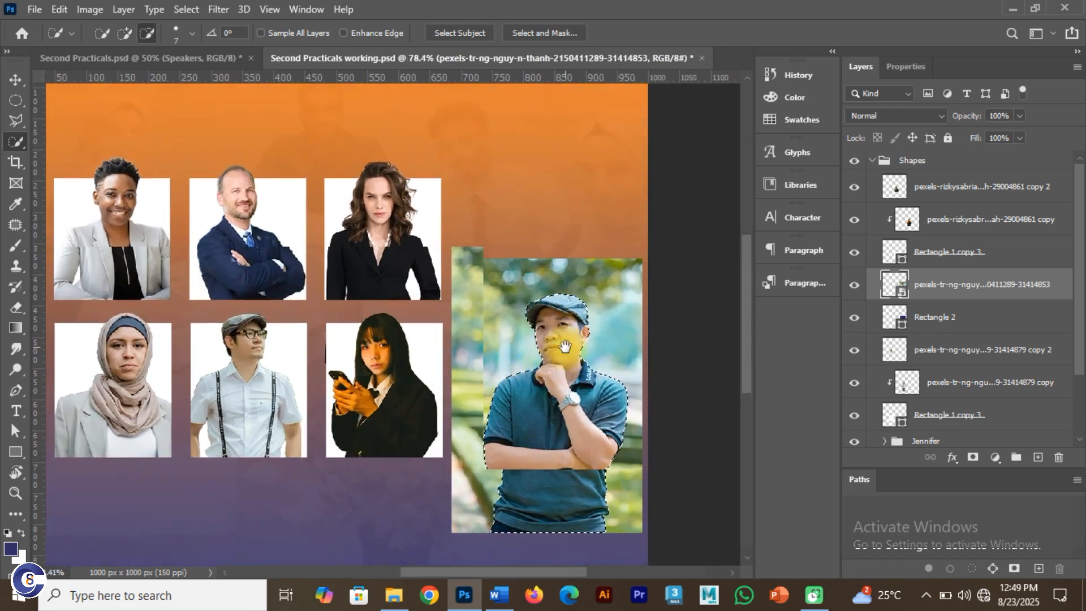
scroll(563, 346, "up", 3)
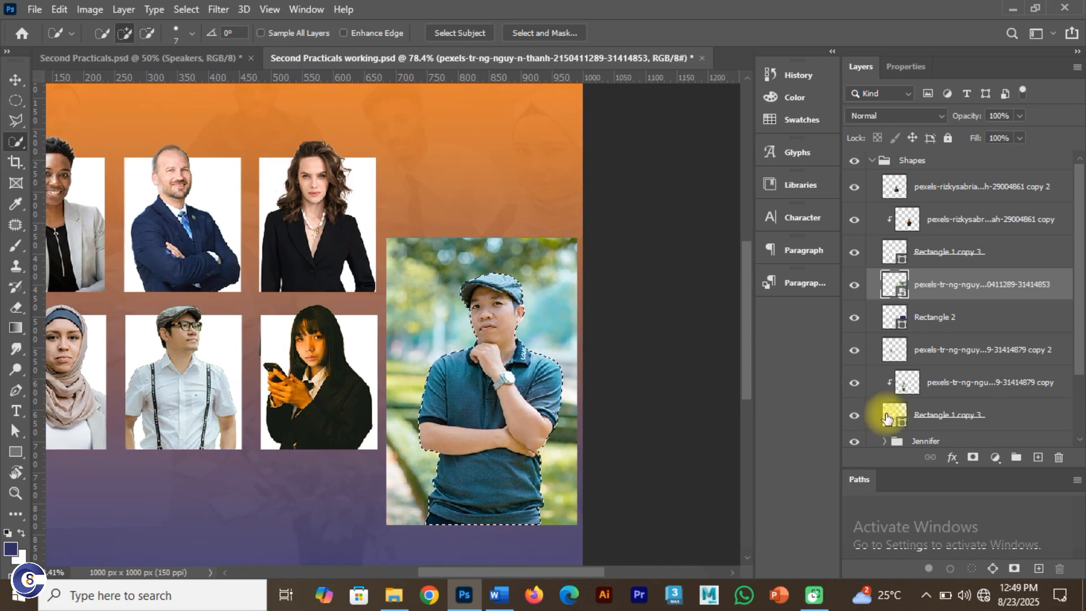
left_click(973, 457)
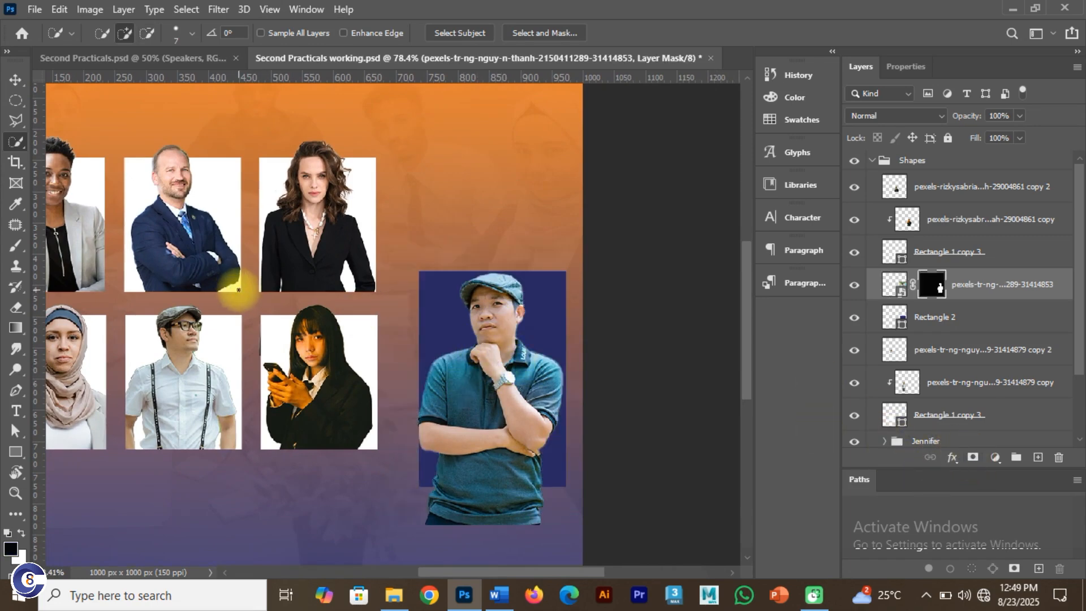
Enlarge the masked moderator portrait to about 116.6% and position it so the cap rises above the blue rectangle
key("v")
key("ctrl+t")
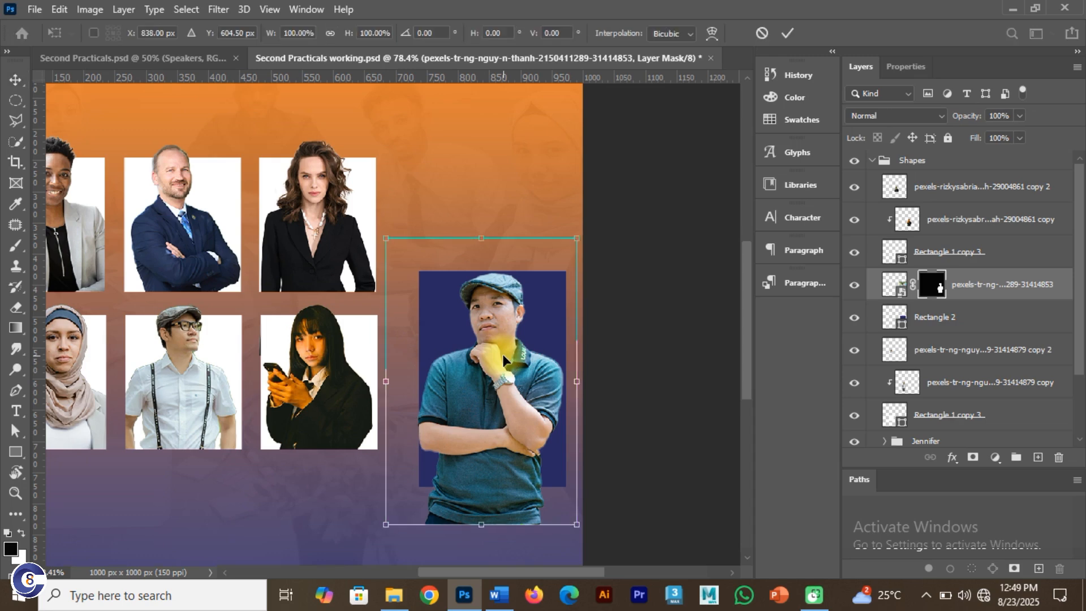
left_click_drag(394, 248, 369, 218)
left_click_drag(492, 354, 490, 354)
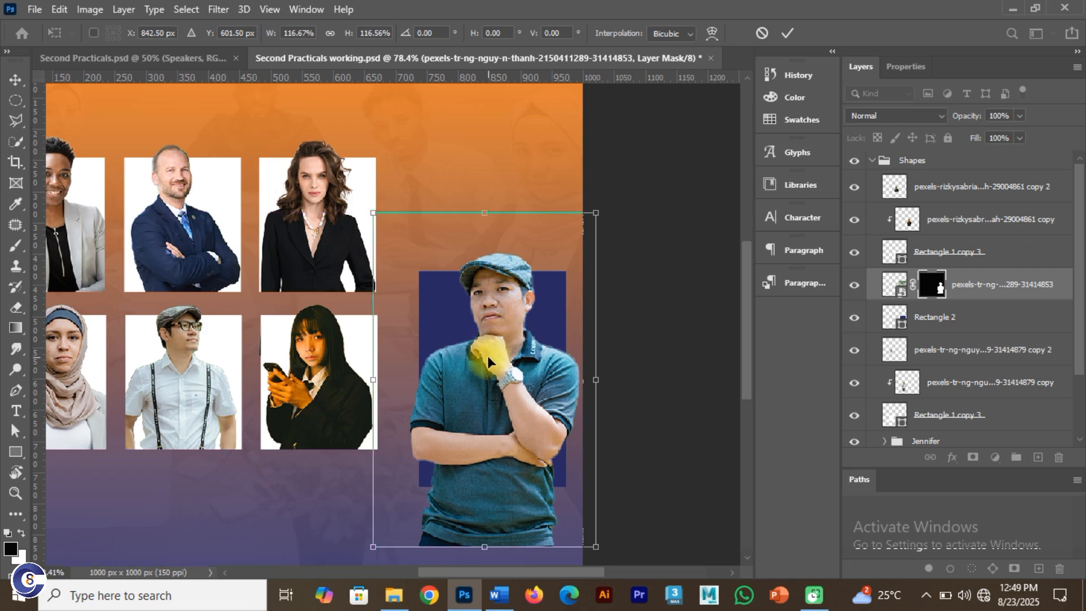
Duplicate the masked moderator portrait and merge both copies into one pixel layer
left_click(1014, 288)
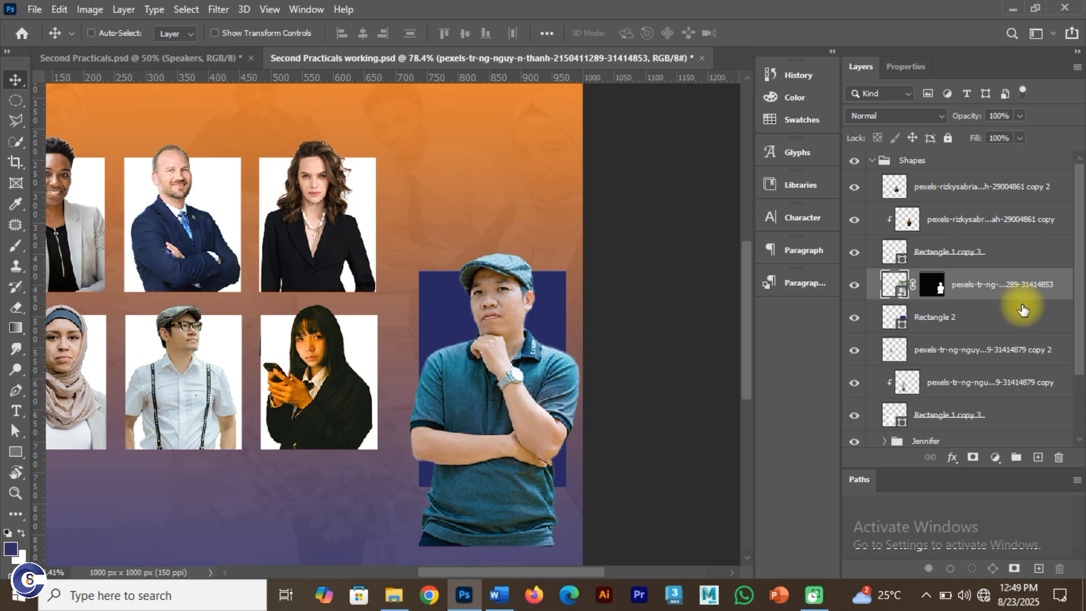
key("ctrl+j")
left_click(1012, 318)
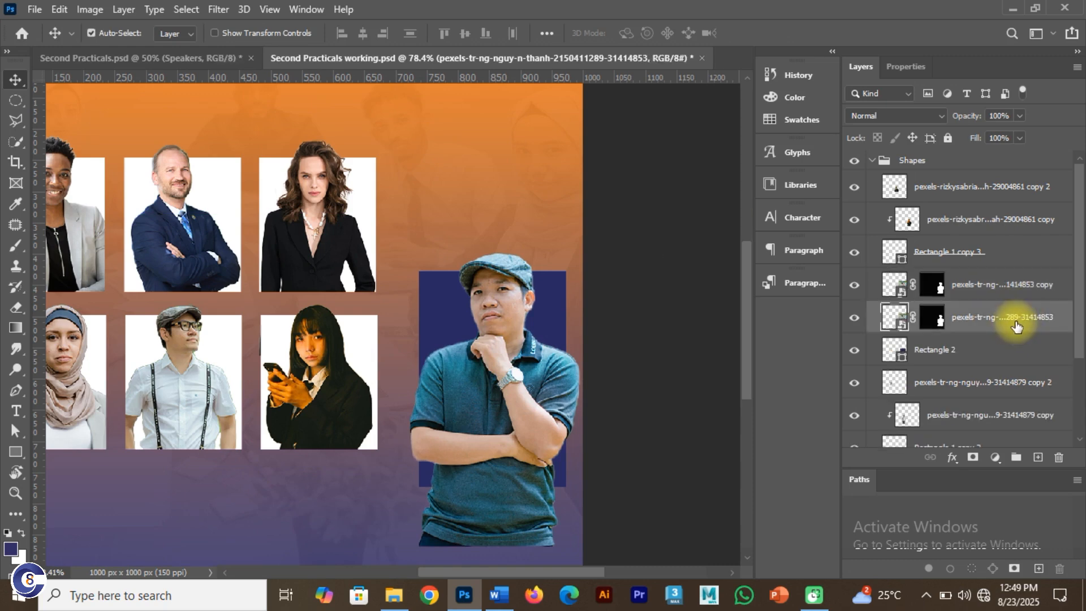
left_click(1009, 287, "ctrl")
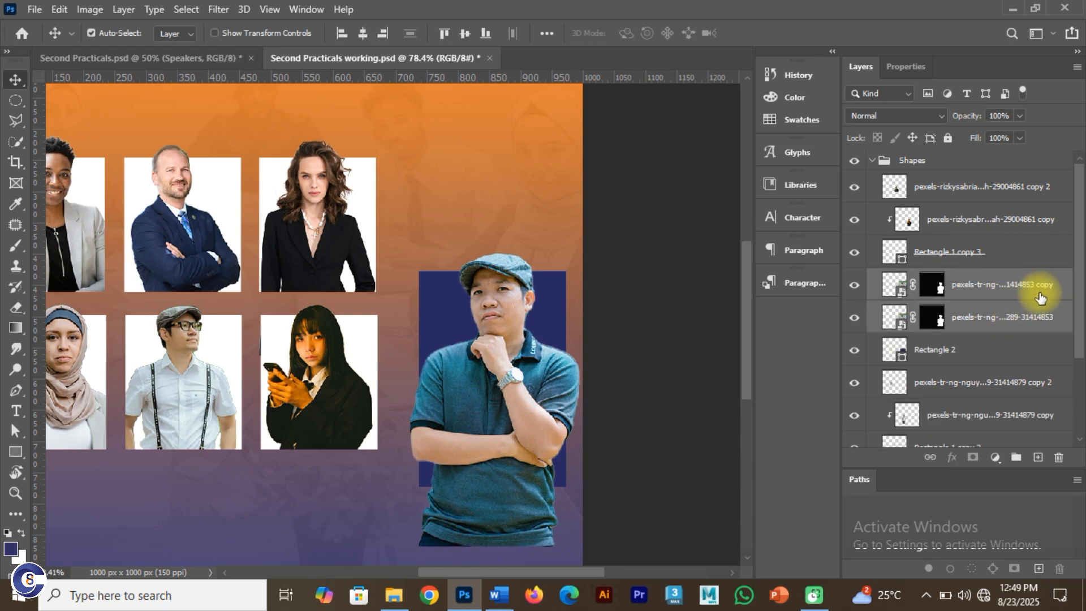
key("ctrl+e")
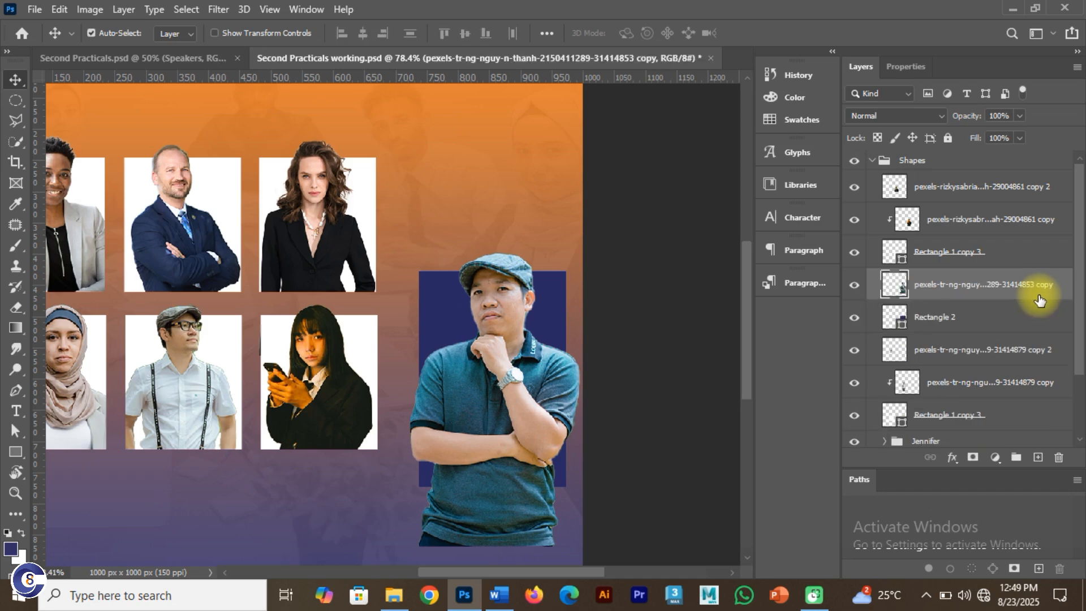
Duplicate the merged moderator portrait and clip the lower copy to the blue rectangle with a clipping mask
right_click(1040, 310)
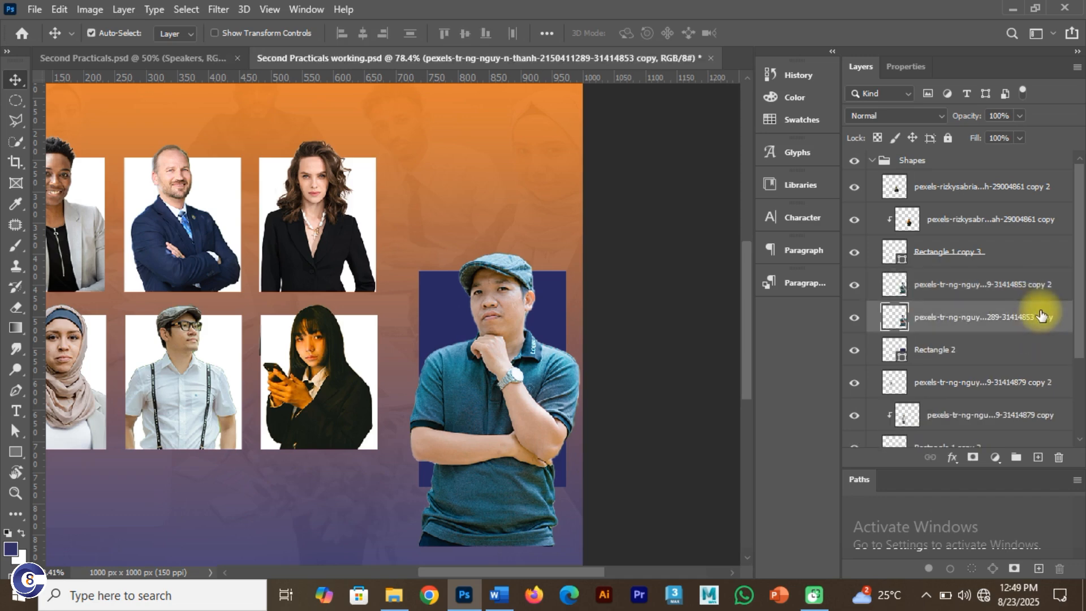
left_click(899, 305)
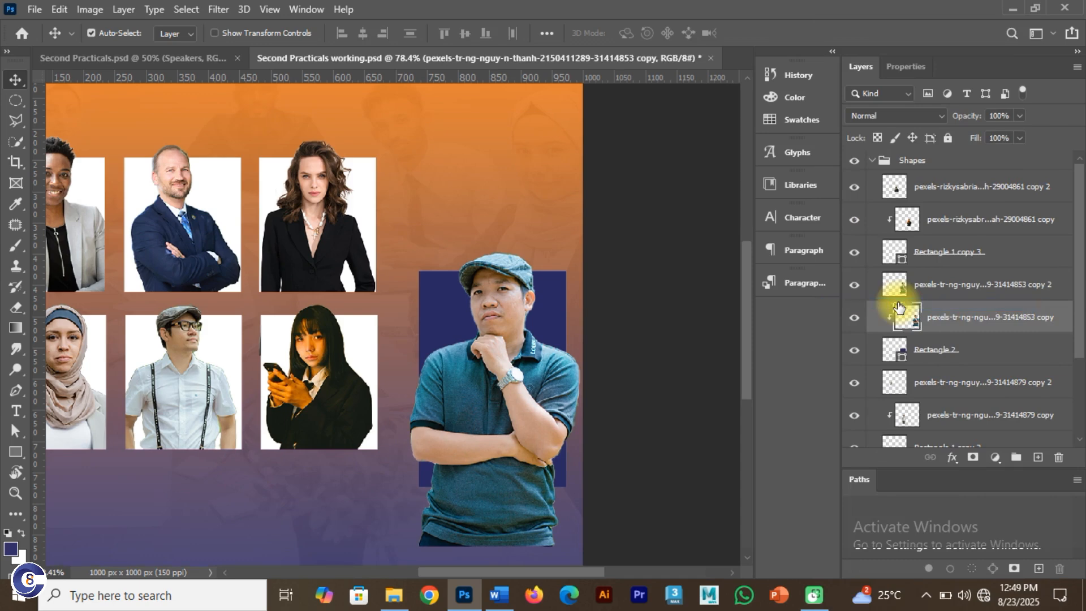
Erase the lower body of the moderator's upper portrait copy that spills below the blue rectangle
left_click(1011, 283)
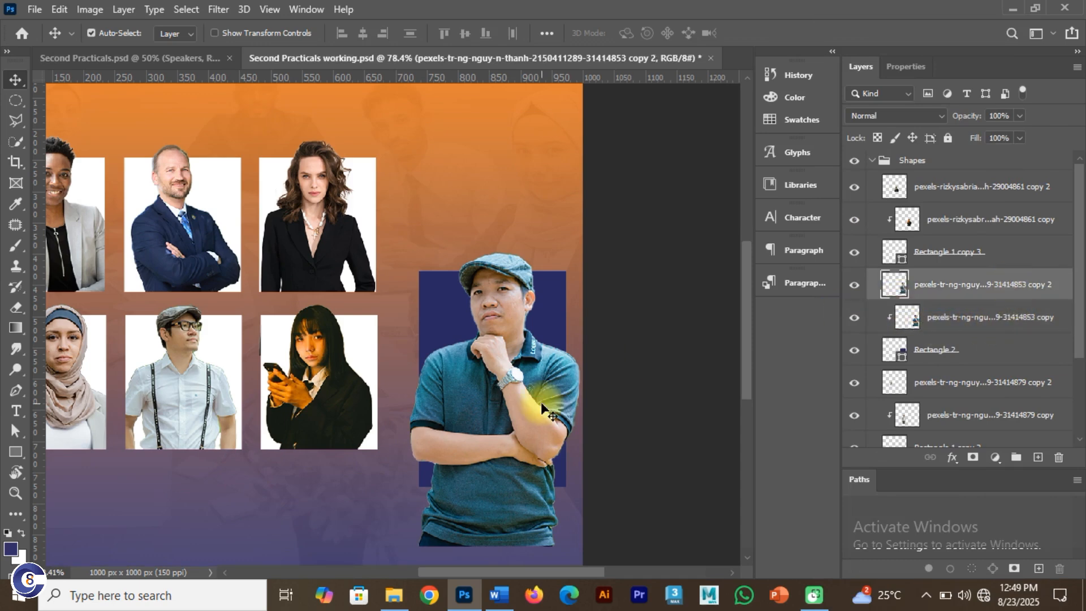
key("e")
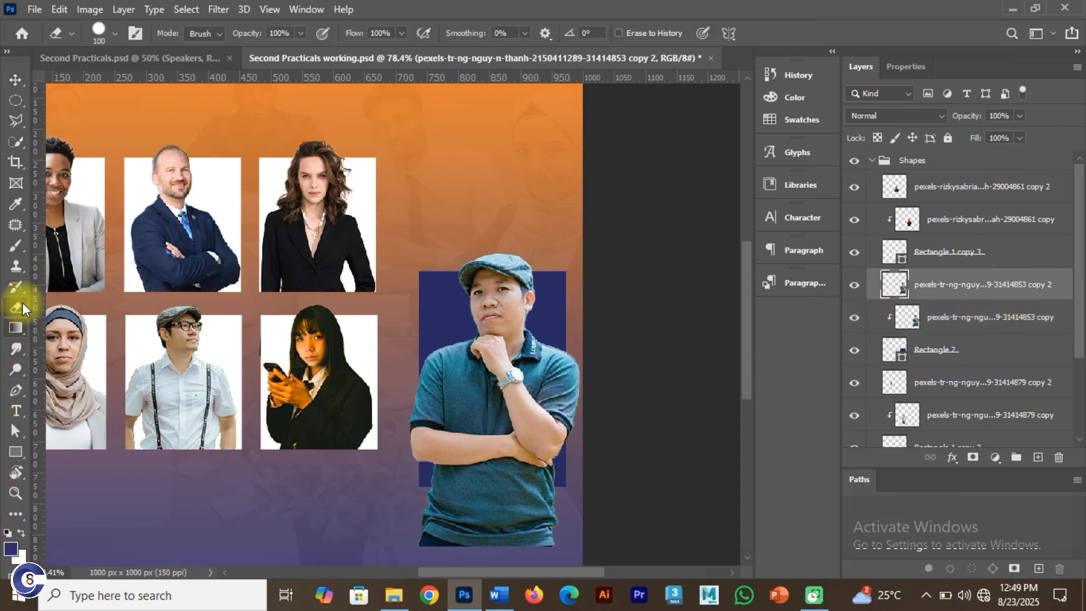
left_click(18, 307)
left_click(82, 307)
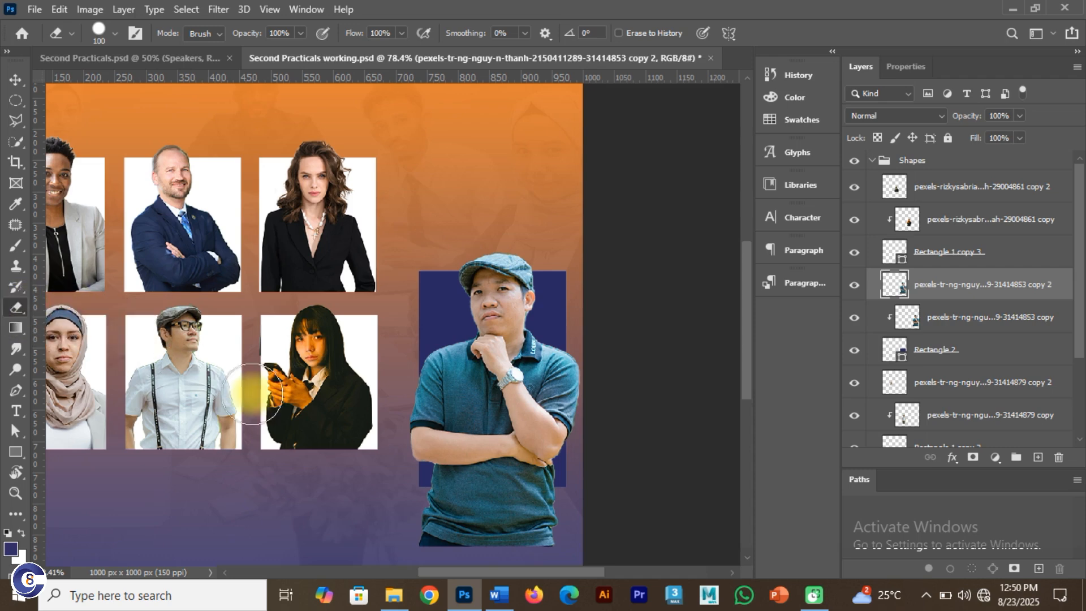
mouse_move(388, 516)
left_mouse_down()
mouse_move(520, 528)
mouse_move(429, 513)
mouse_move(551, 512)
mouse_move(523, 524)
left_mouse_up()
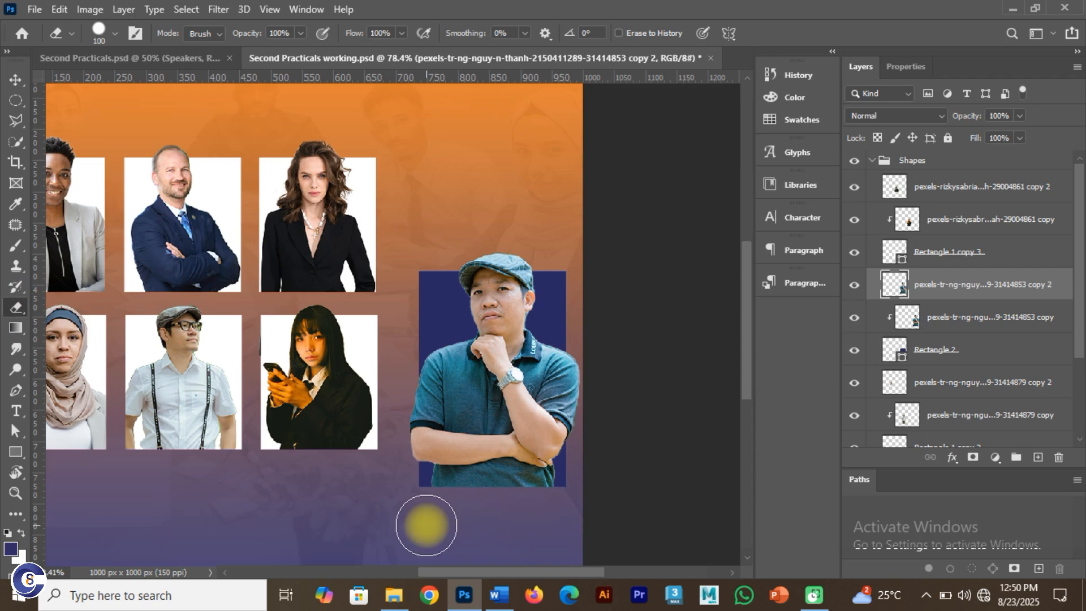
scroll(181, 299, "down", 2)
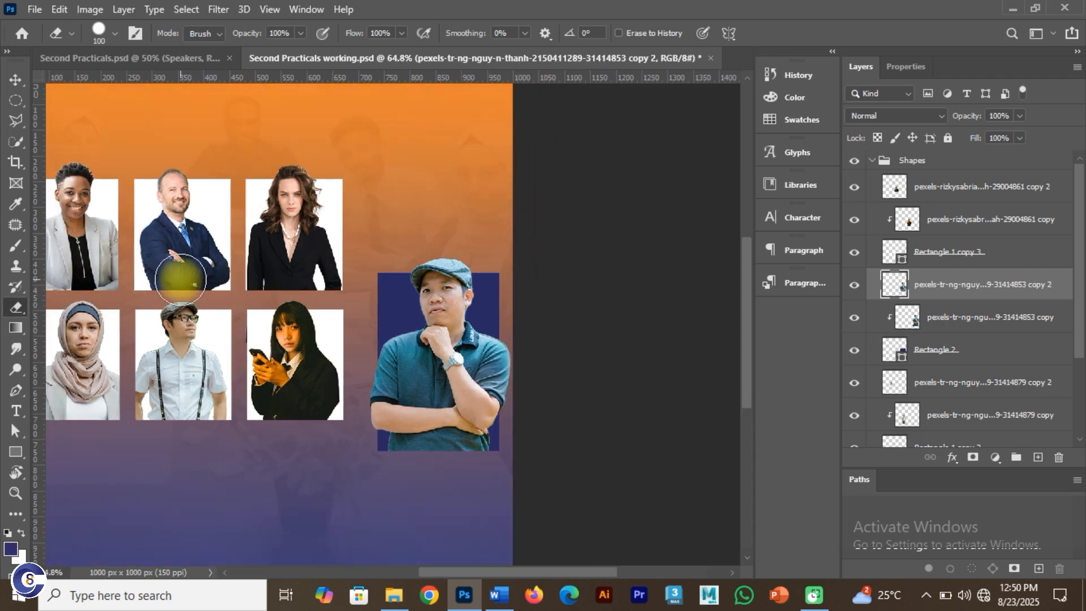
Show the Write-up group in the reference file Second Practicals.psd to check the captions, and return to the working file
left_click(15, 79)
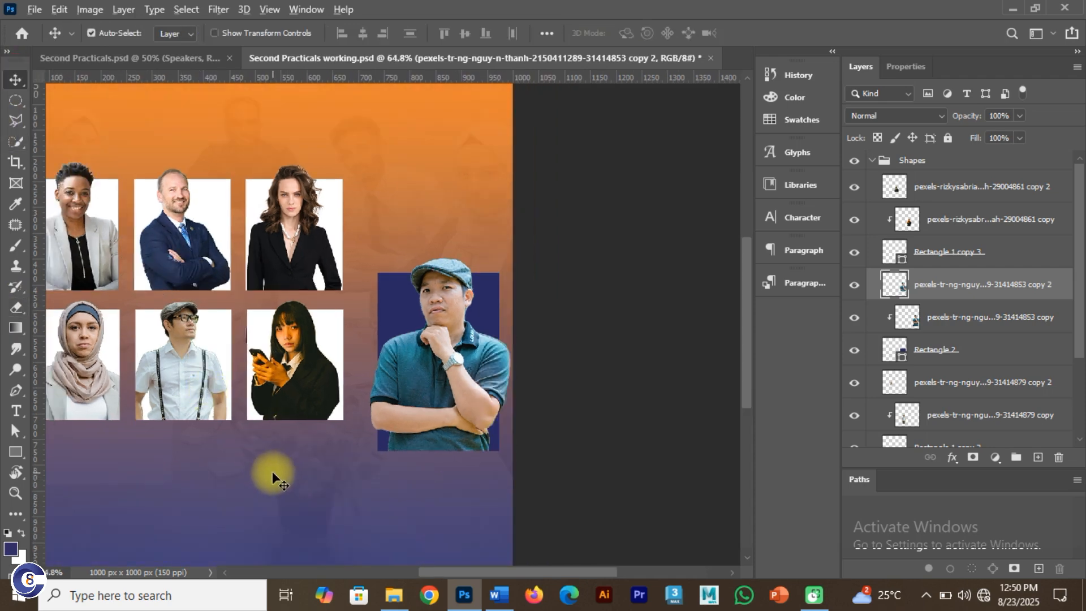
key("ctrl+0")
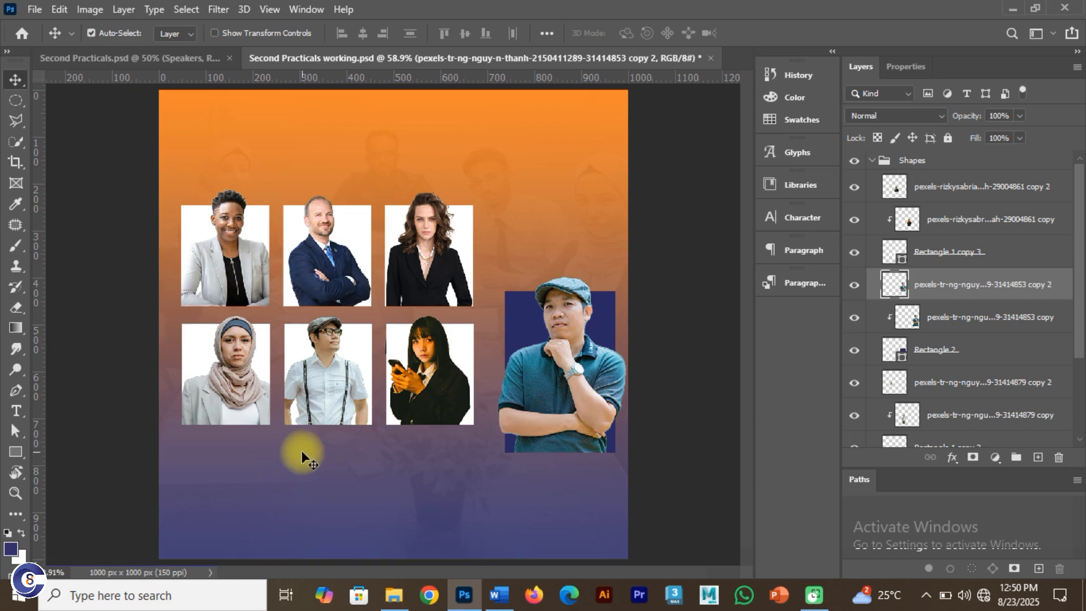
left_click(137, 55)
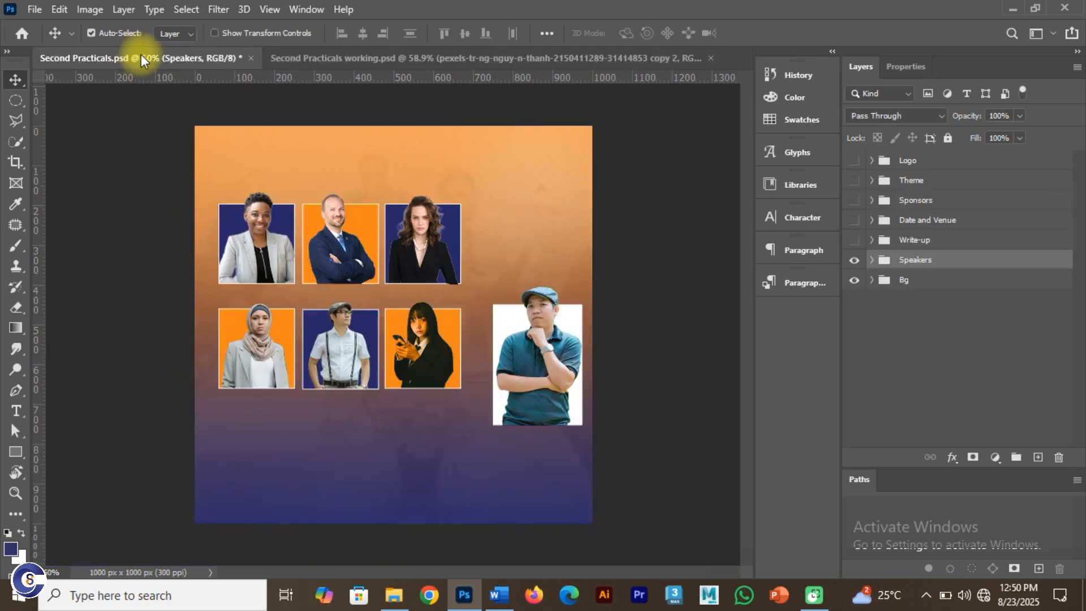
left_click(855, 240)
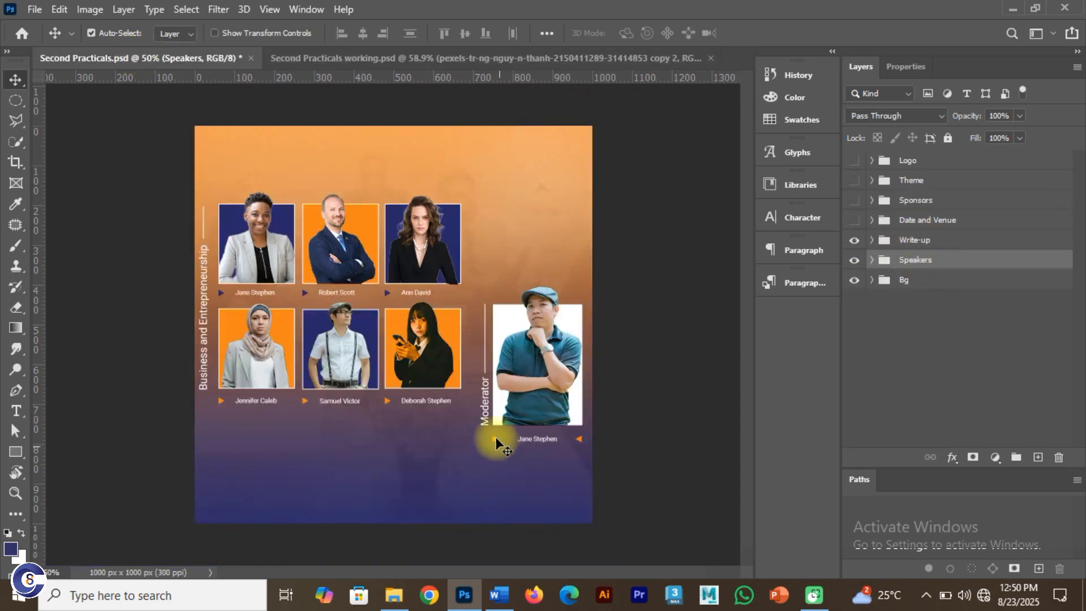
left_click(308, 58)
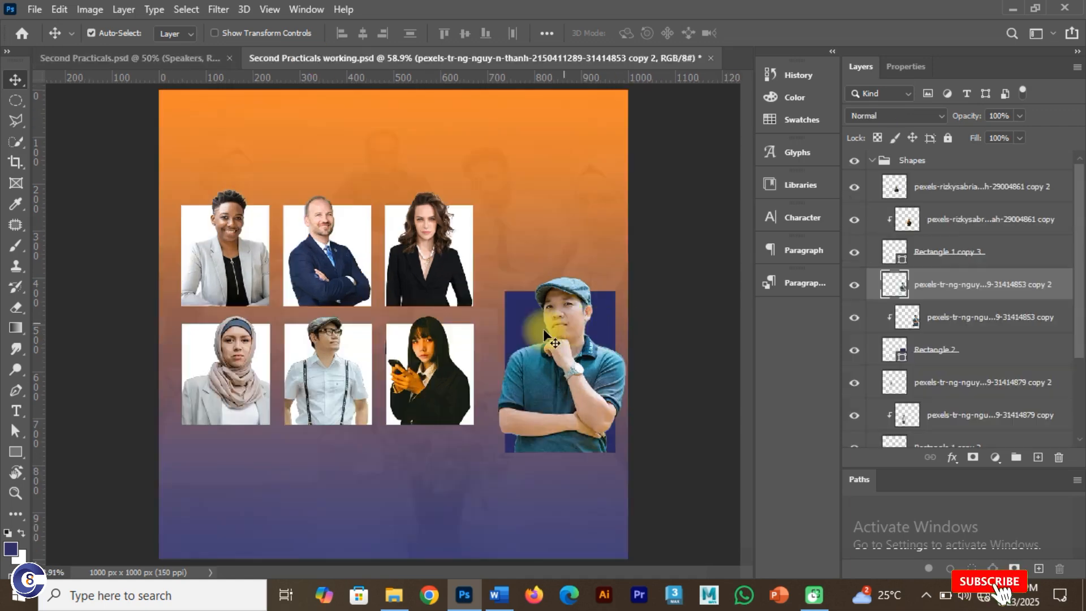
Group both portrait layers of the woman holding the phone with her frame and name the group with her first name
left_click(433, 379)
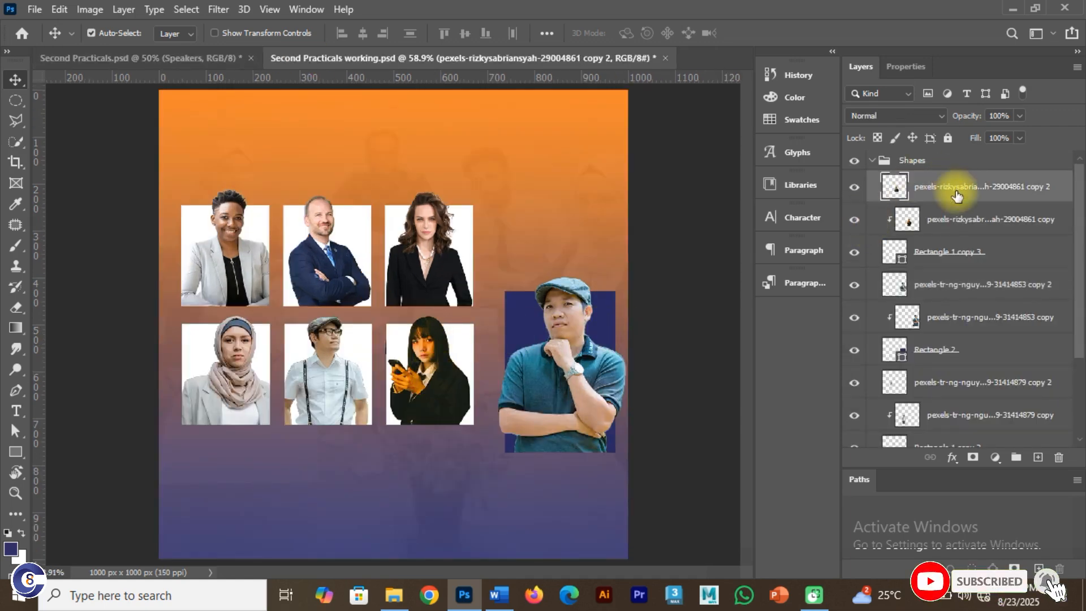
left_click(956, 223, "shift")
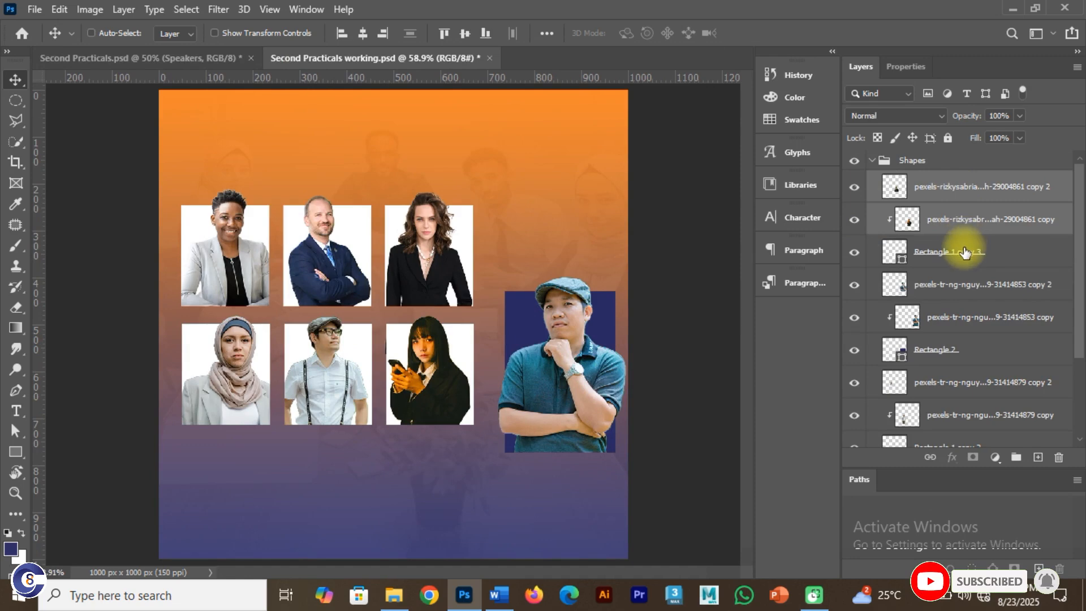
left_click(964, 252, "shift")
key("ctrl+g")
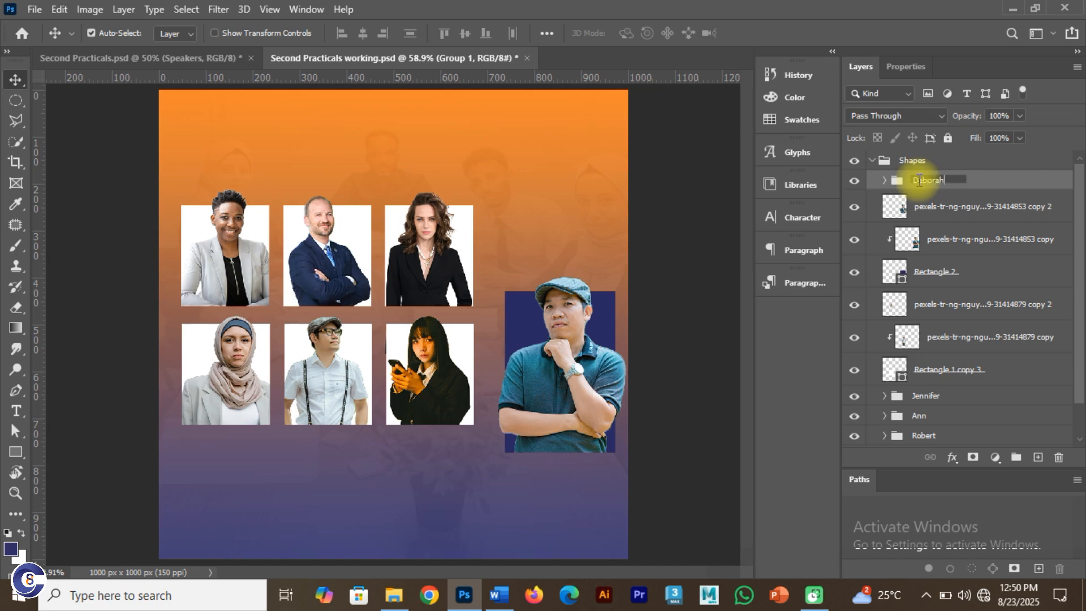
key("Return")
Replace the first name in the moderator's caption in Second Practicals.psd with the moderator's own first name
left_click(551, 378)
left_click(175, 58)
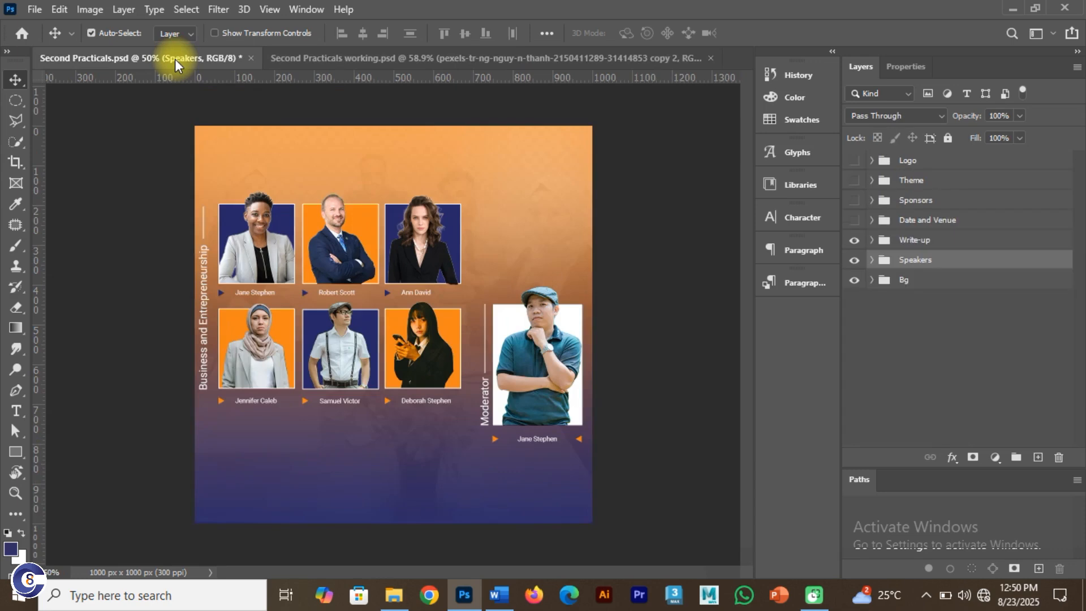
double_click(525, 440)
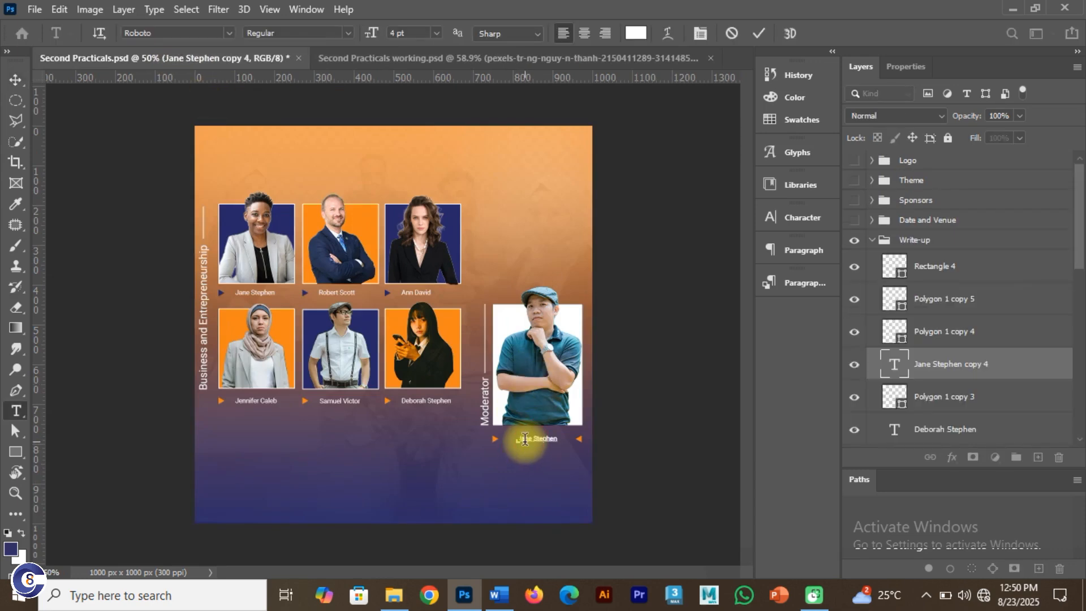
left_click_drag(533, 438, 509, 439)
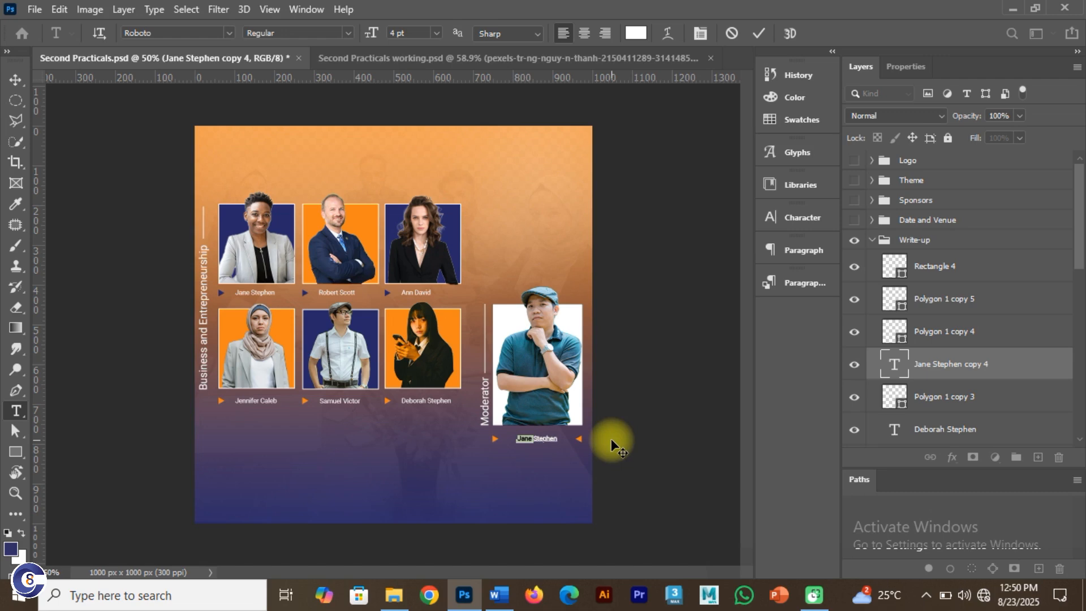
type("Victor")
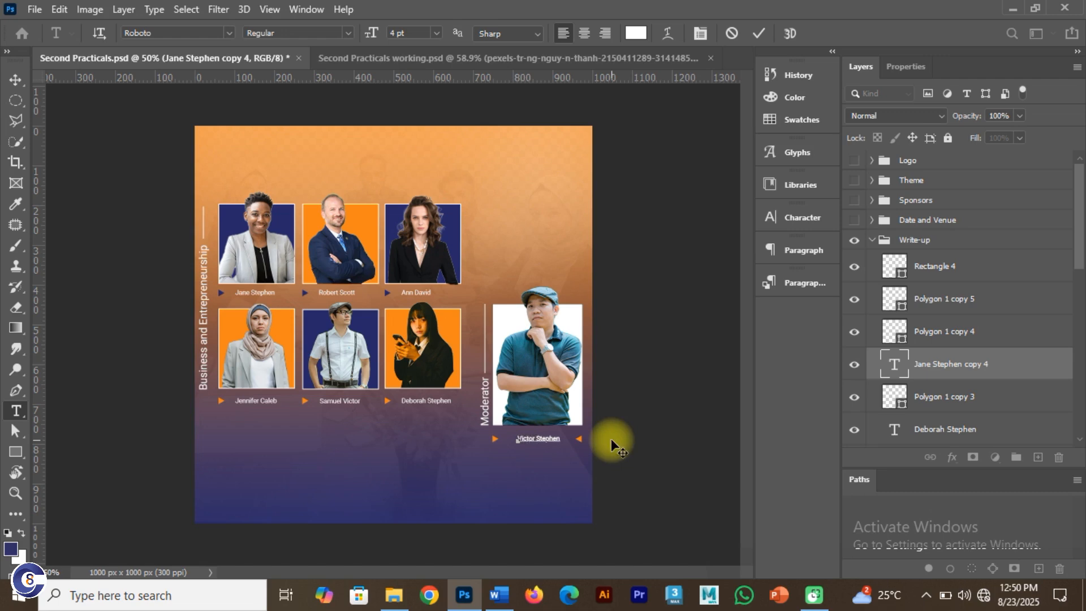
left_click(758, 33)
key("v")
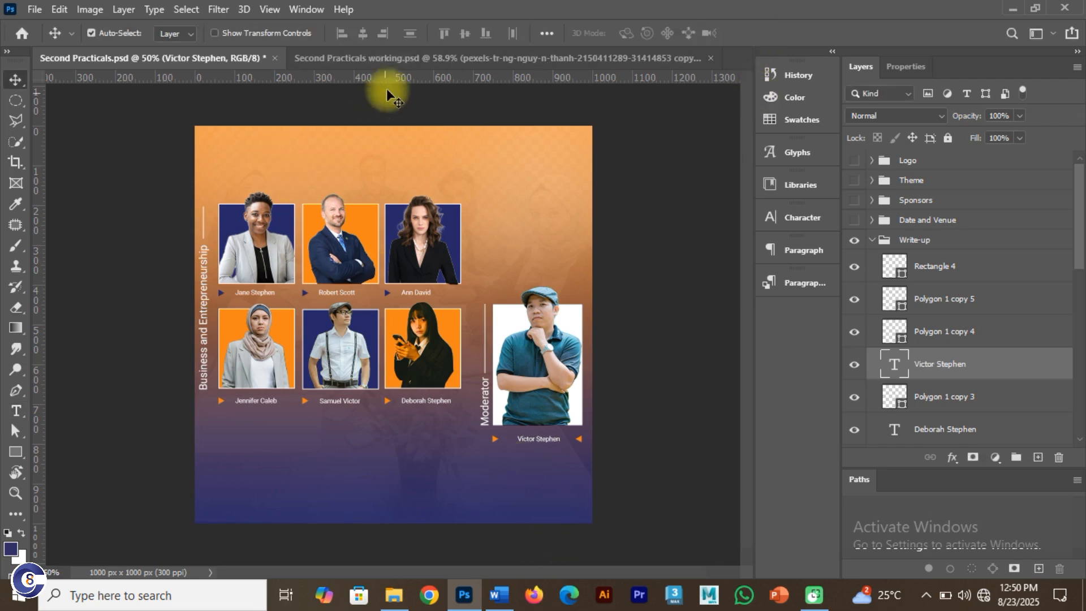
Group the moderator's two portrait layers with Rectangle 2 in the working file and name the group with the moderator's first name
left_click(396, 58)
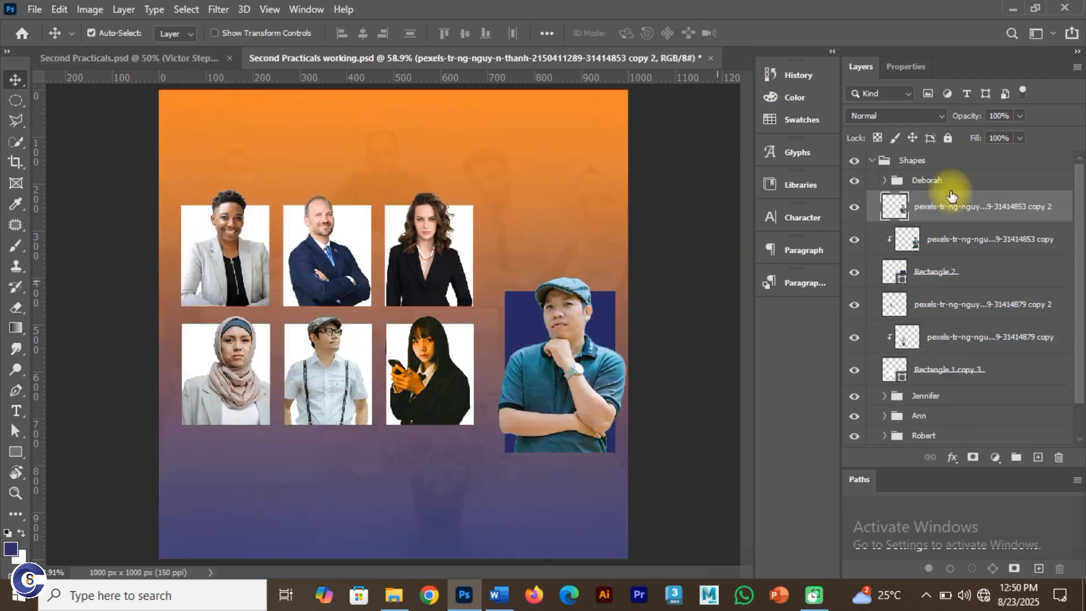
left_click(859, 181)
left_click(860, 181)
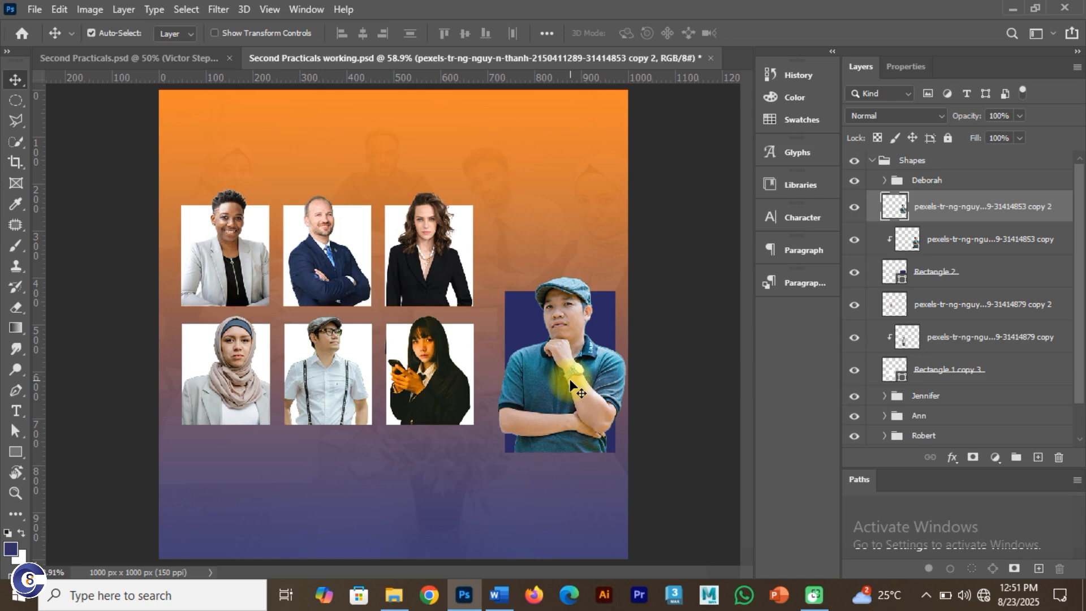
left_click(956, 272, "ctrl")
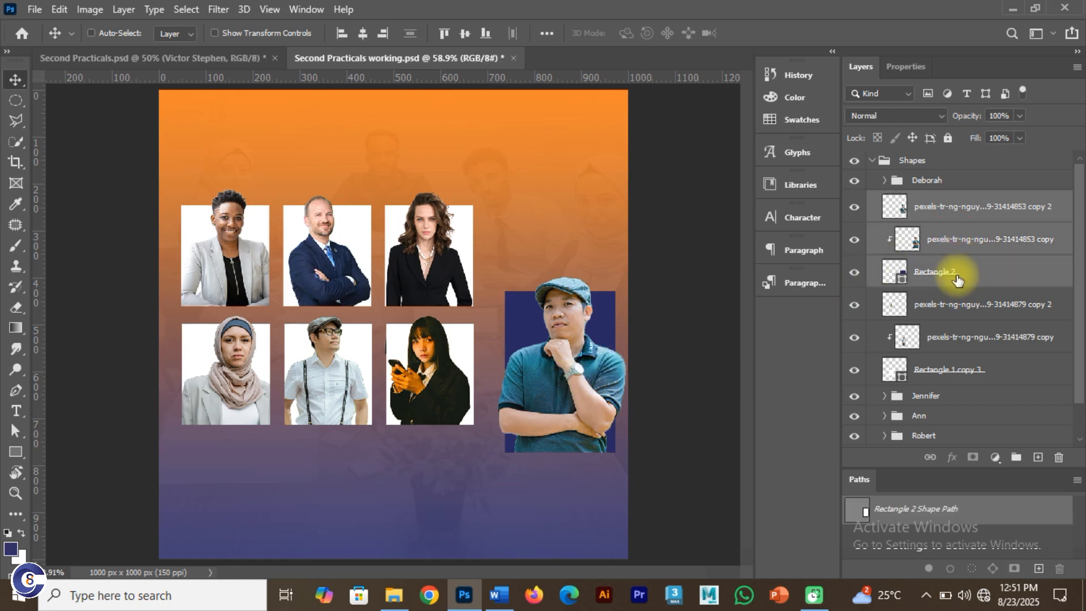
key("ctrl+g")
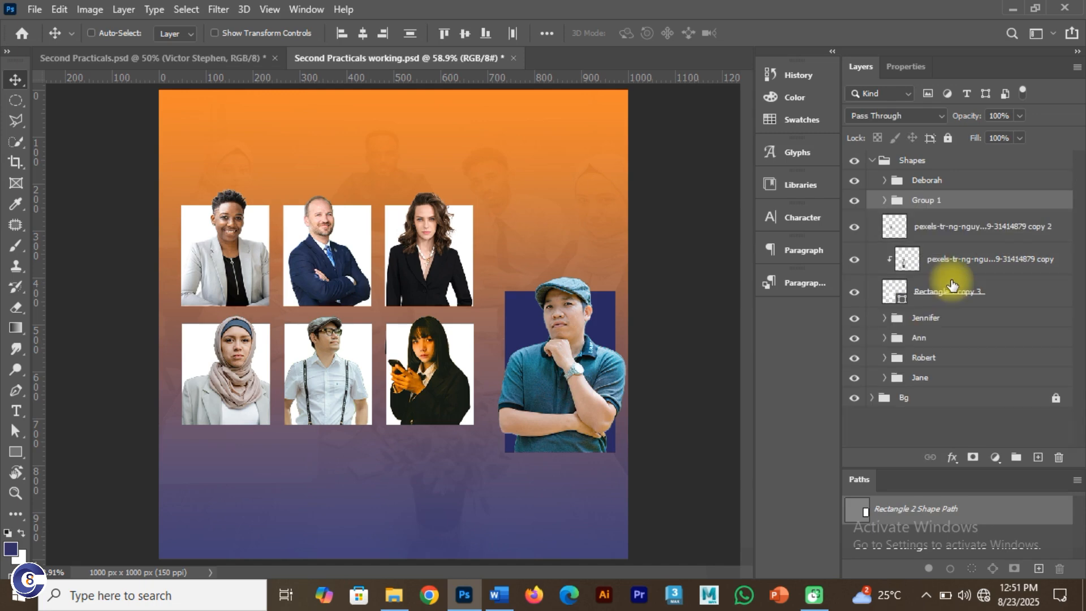
left_click(931, 203)
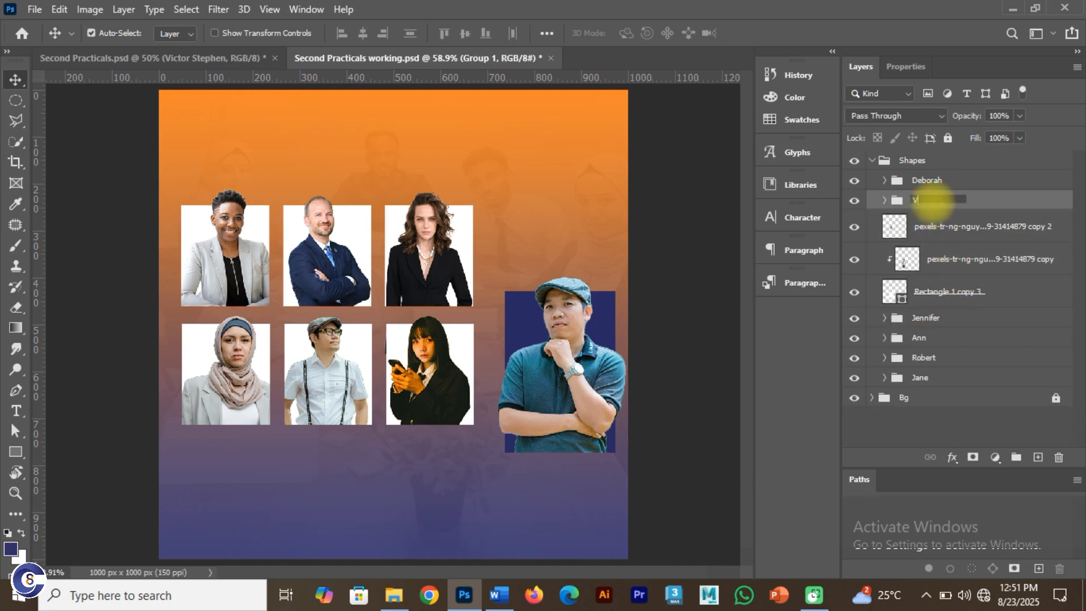
key("Return")
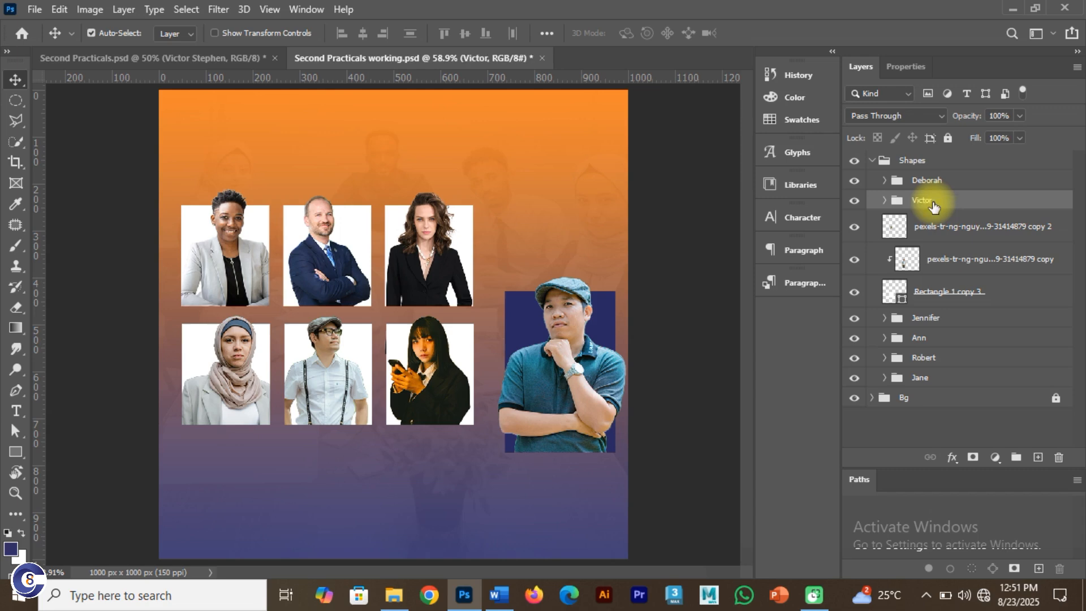
left_click(885, 201)
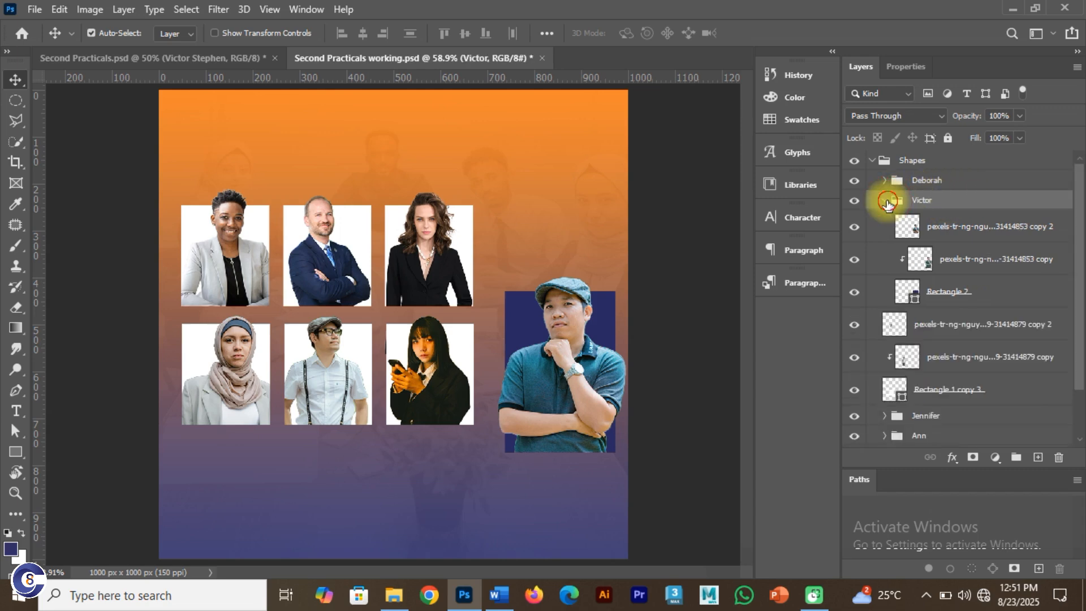
left_click(886, 201)
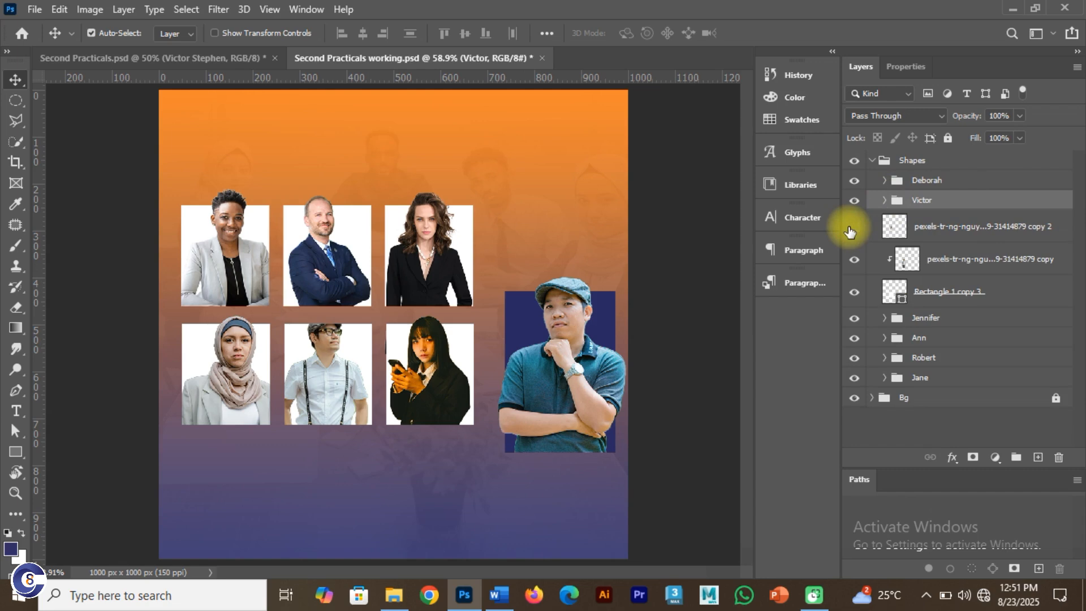
Group both portrait layers of the man in suspenders with his frame, naming the group with his first name from the reference caption
left_click(228, 58)
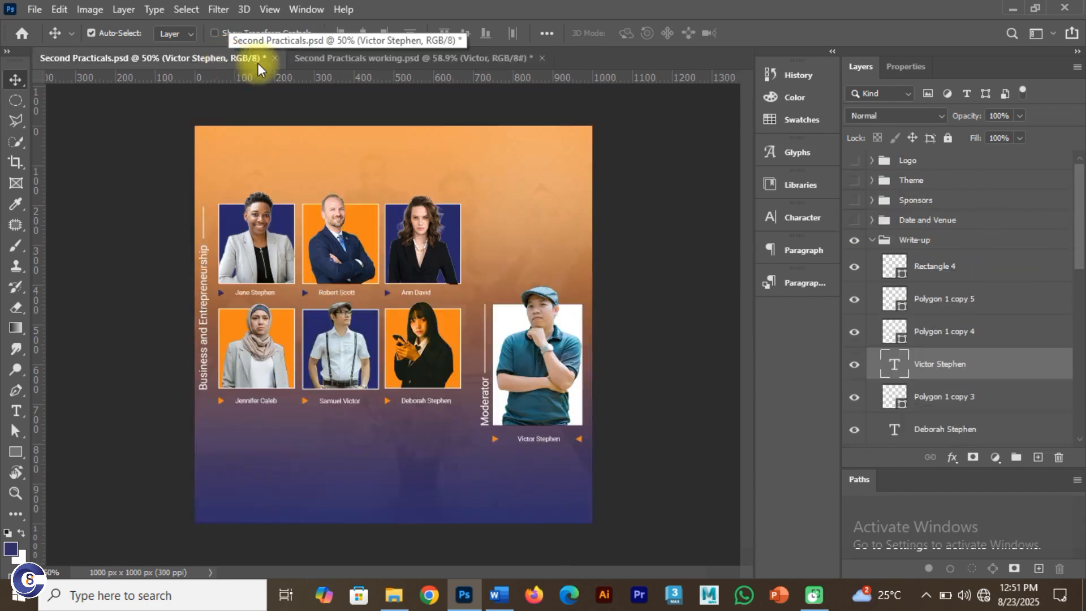
left_click(337, 59)
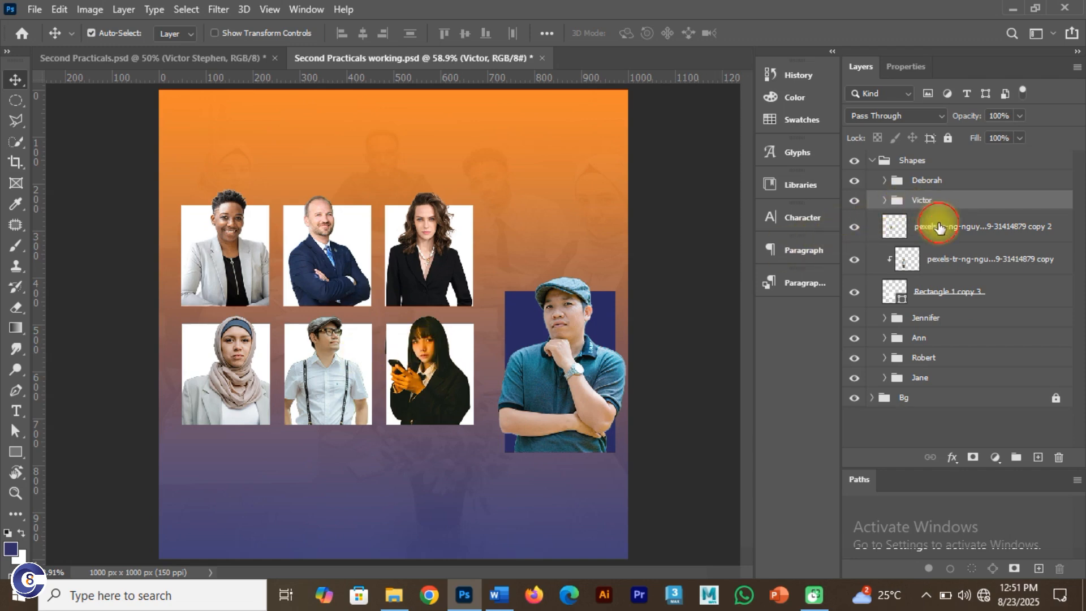
left_click(933, 226)
left_click(966, 289, "shift")
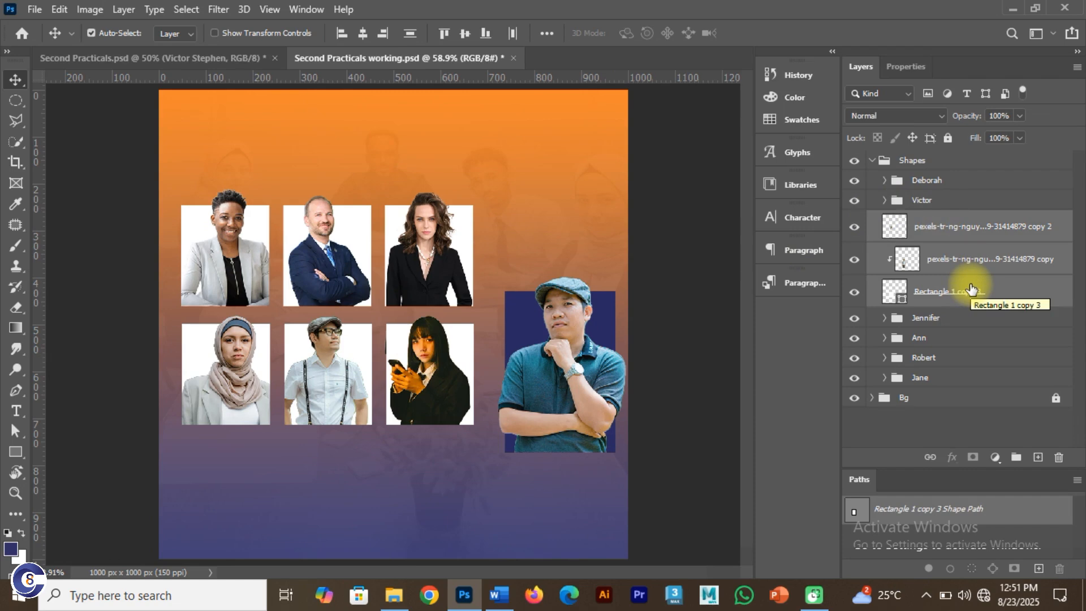
key("ctrl+g")
double_click(924, 220)
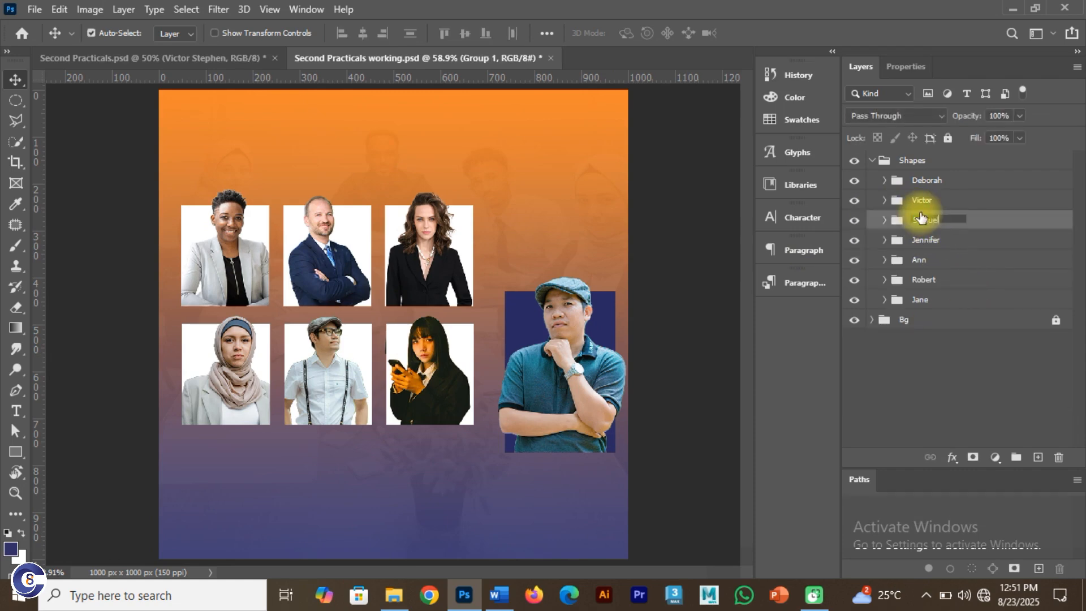
Erase the leftover lower body from the curly-haired woman's upper portrait copy, hiding the phone-holding woman's group while erasing
left_click(854, 180)
left_click(853, 181)
left_click(854, 180)
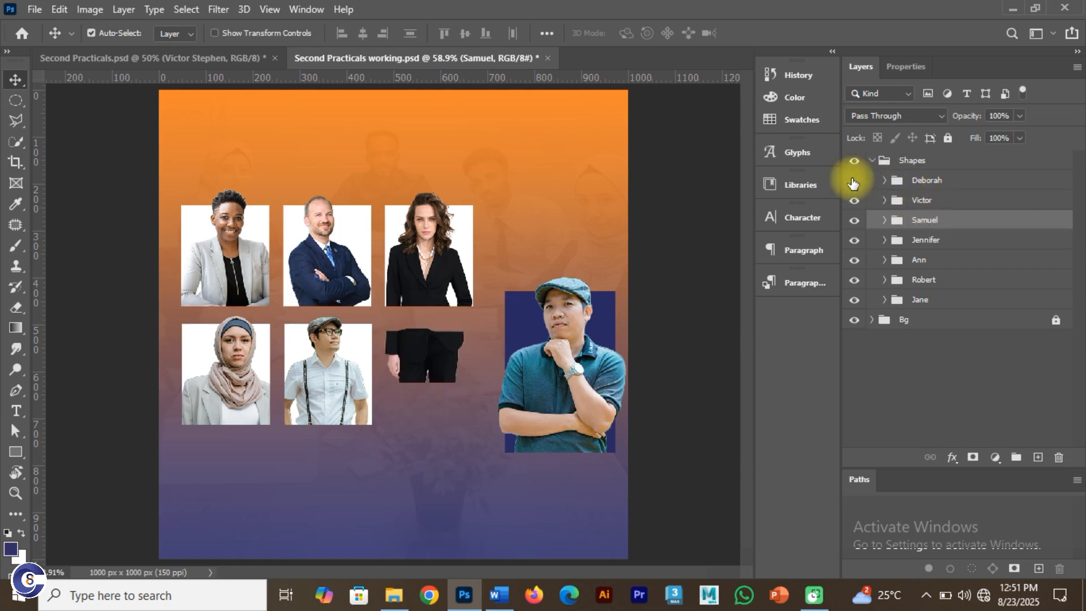
left_click(428, 277)
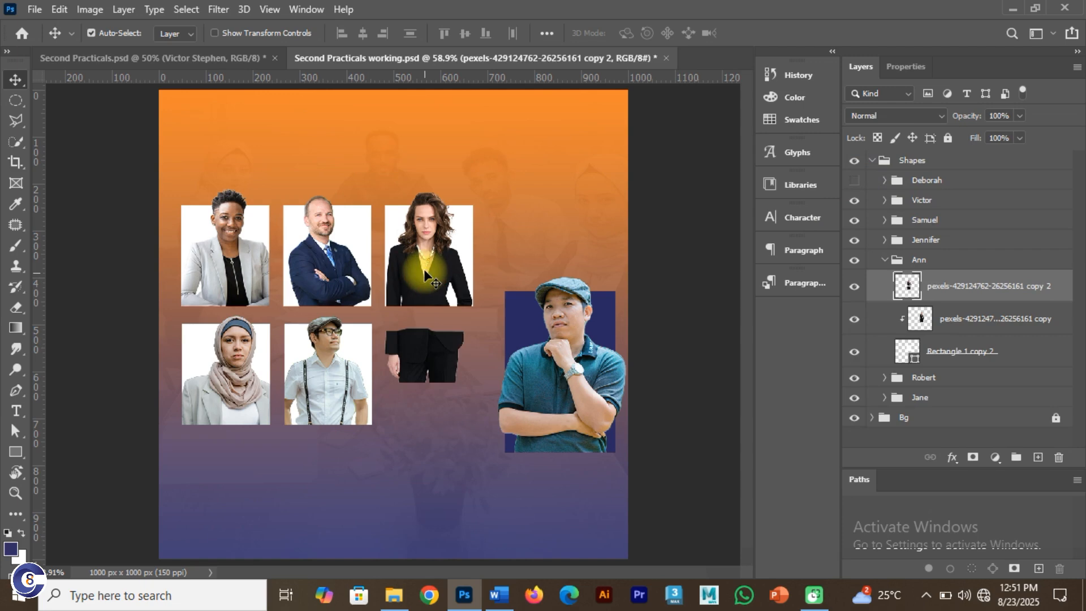
key("e")
mouse_move(438, 369)
left_mouse_down()
mouse_move(457, 347)
mouse_move(397, 340)
mouse_move(412, 387)
mouse_move(432, 350)
left_mouse_up()
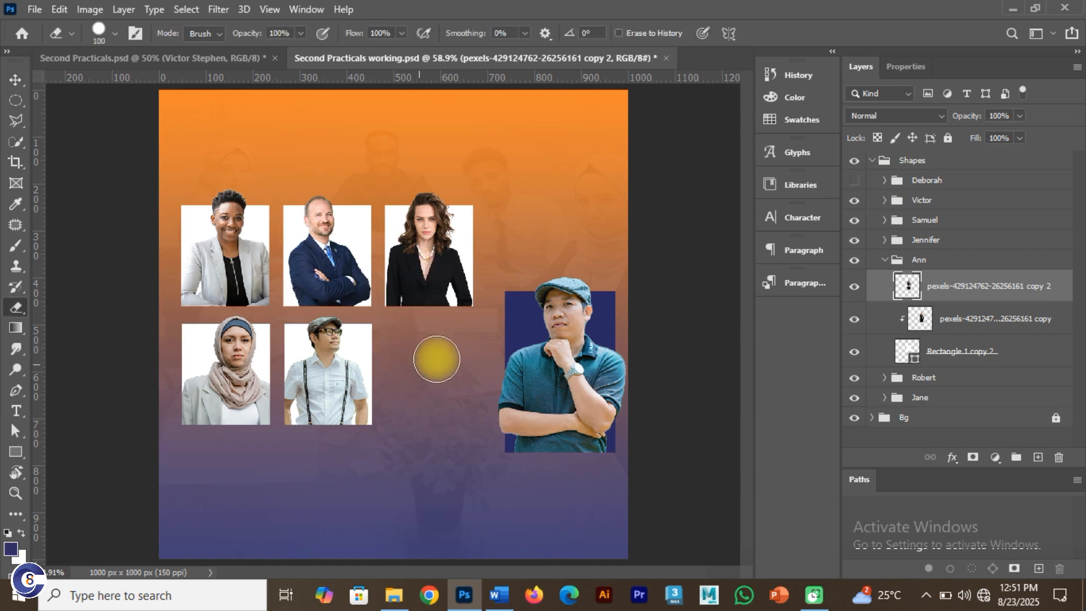
left_click(853, 181)
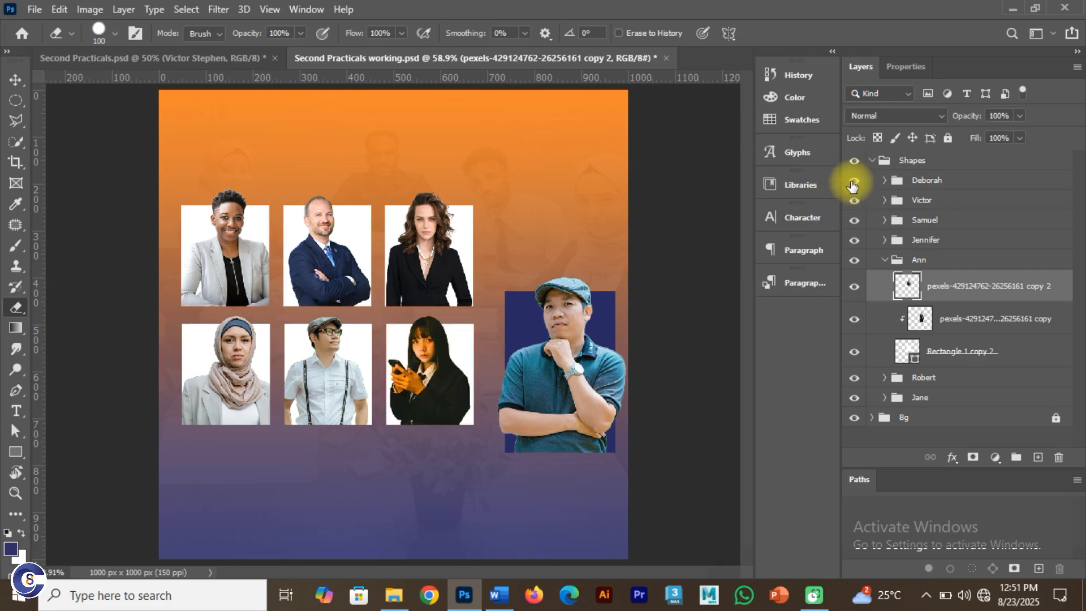
Hide all the person groups and the Bg group to check their contents, collapsing the curly-haired woman's group
left_click(853, 182)
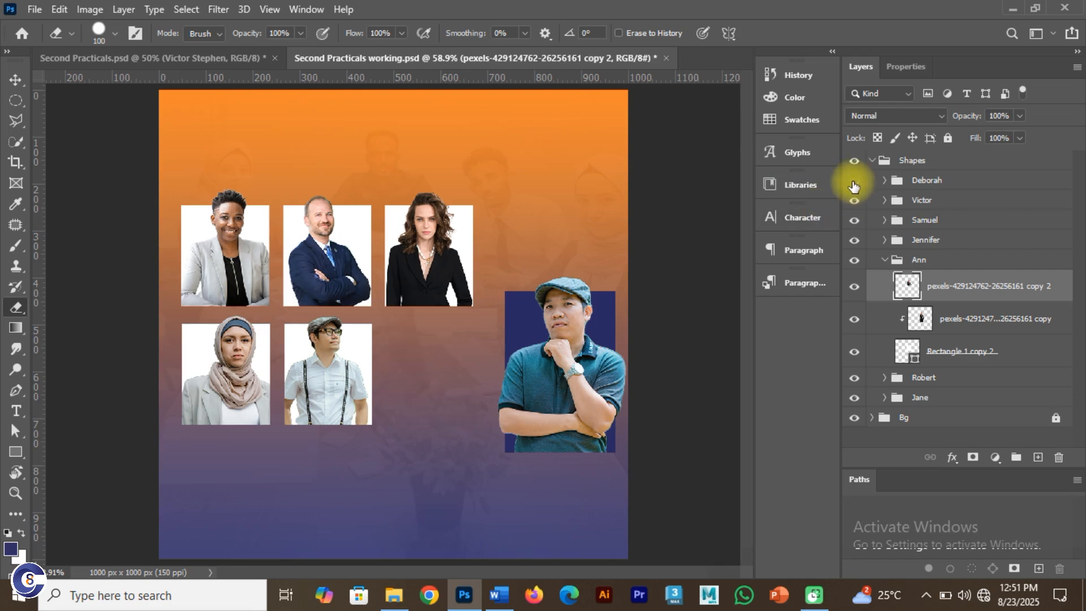
left_click_drag(856, 206, 857, 263)
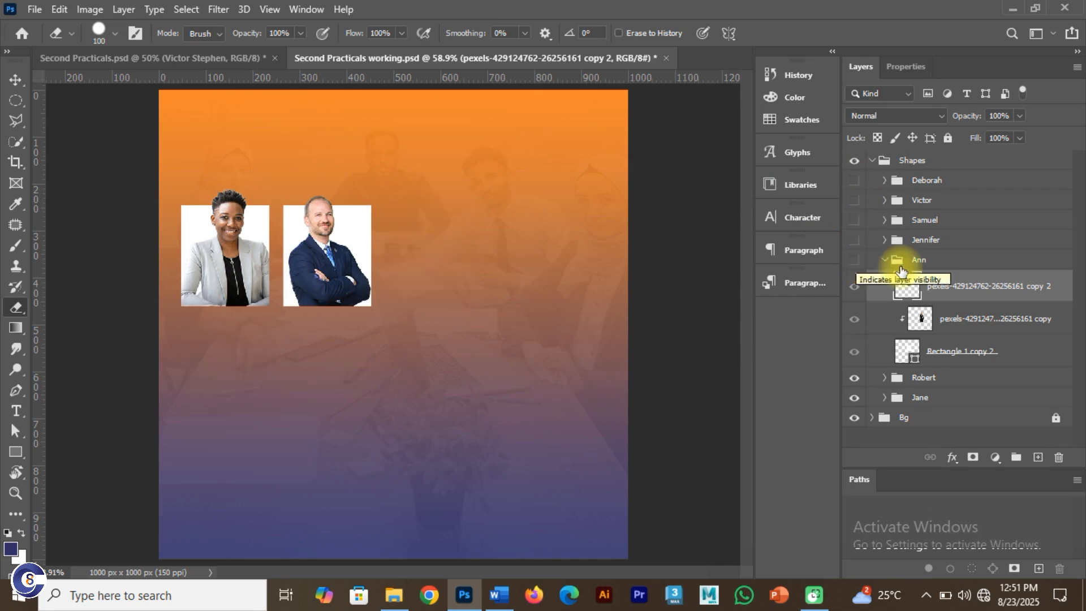
left_click(881, 261)
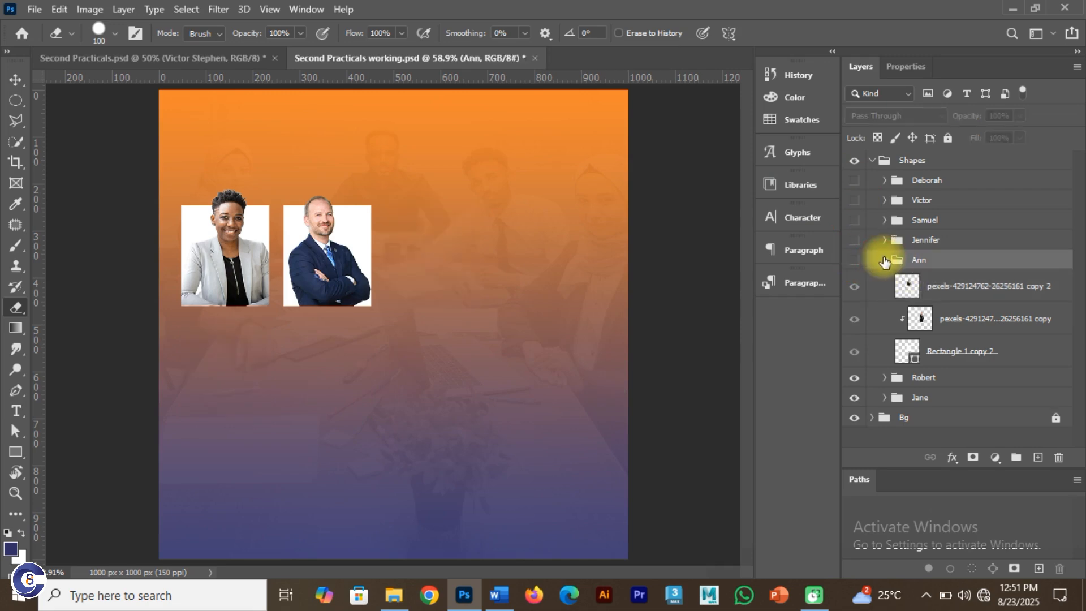
left_click(883, 260)
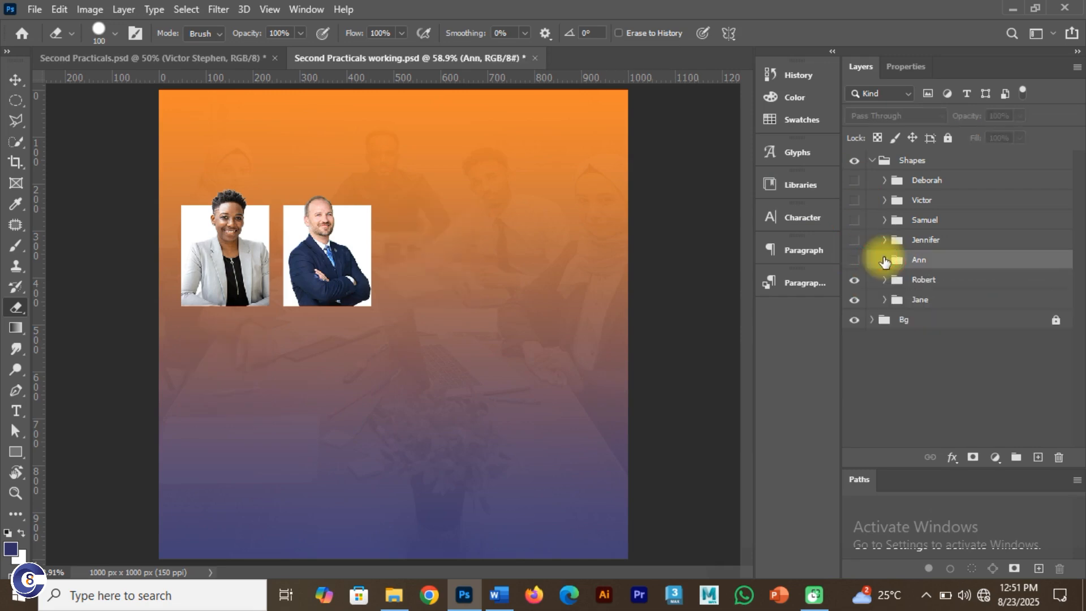
left_click(855, 280)
left_click(853, 298)
left_click(855, 320)
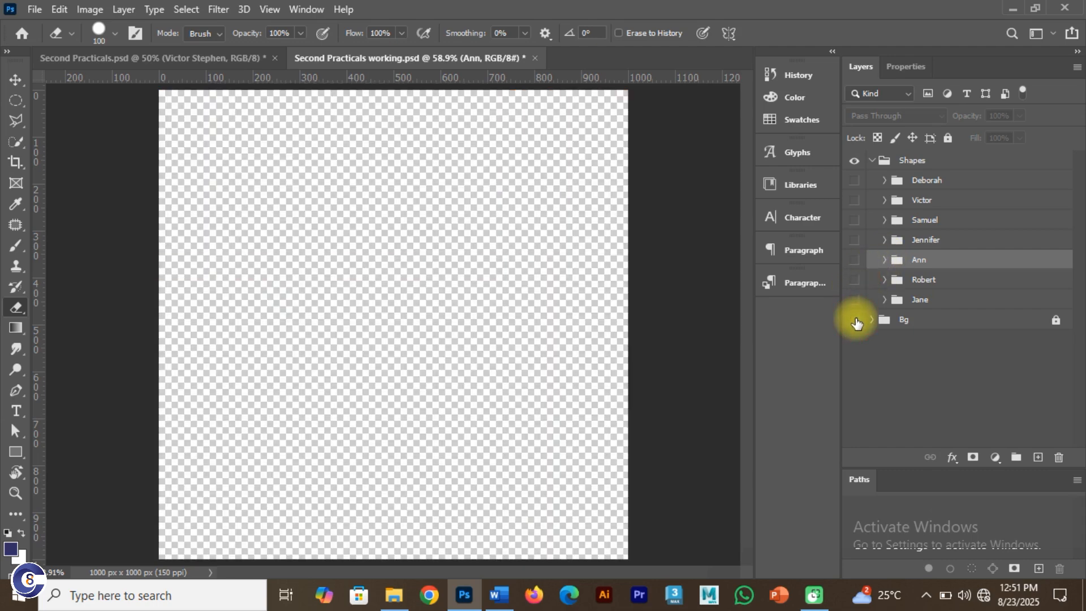
Show the Bg group and each person's group again one at a time to check which portrait each holds
left_click(855, 320)
left_click(854, 299)
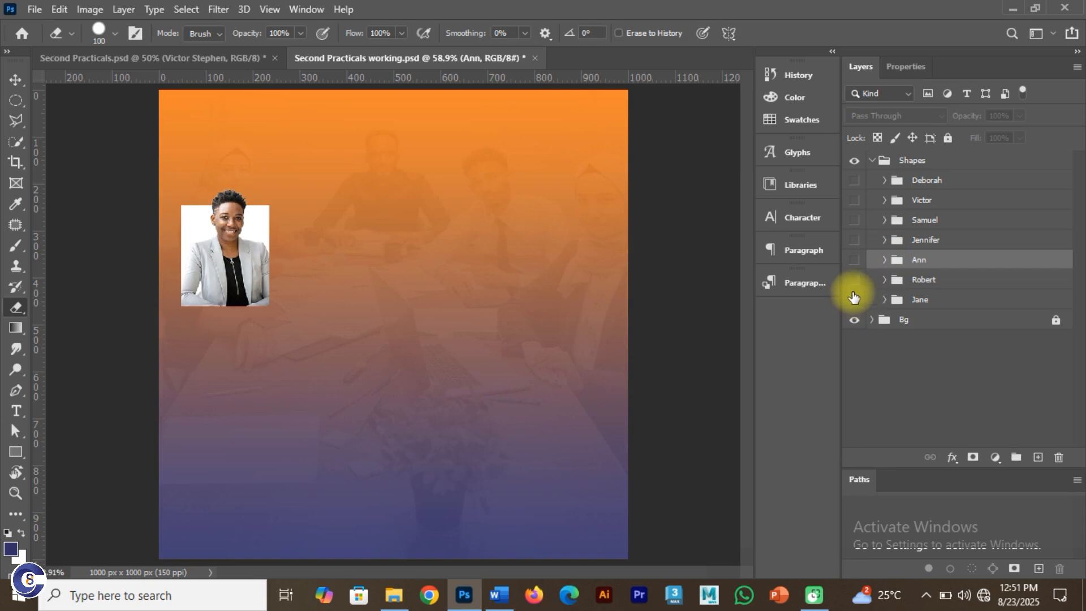
left_click(854, 280)
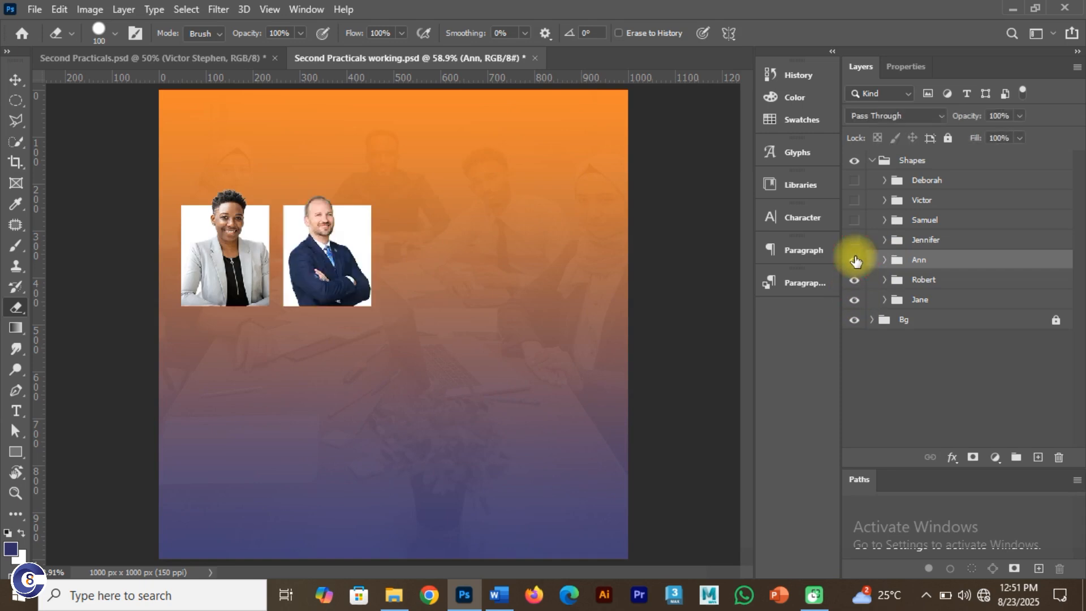
left_click(855, 259)
left_click(854, 239)
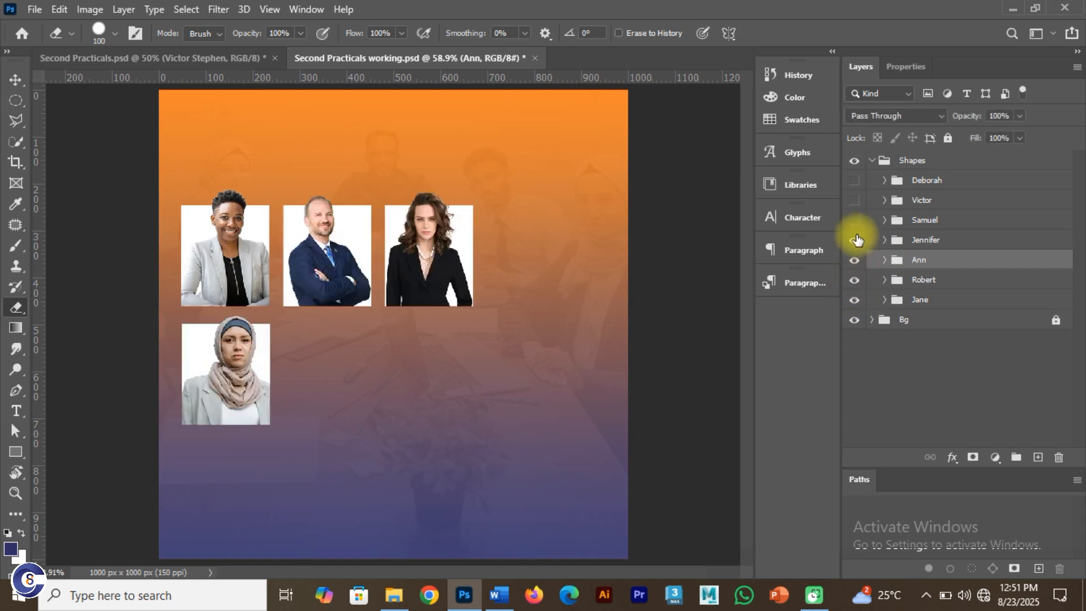
left_click(855, 220)
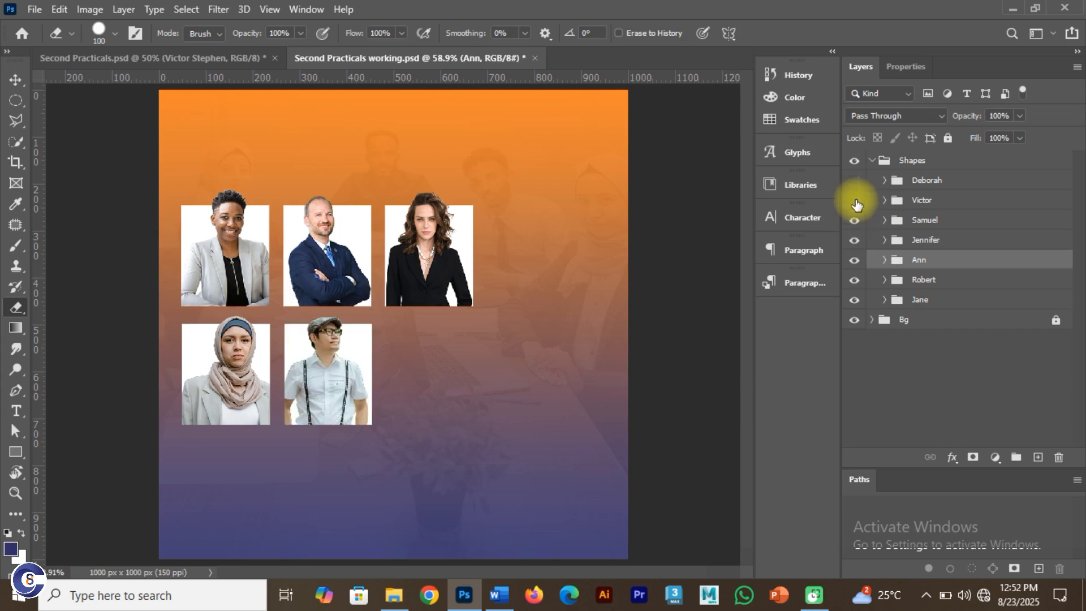
left_click(855, 200)
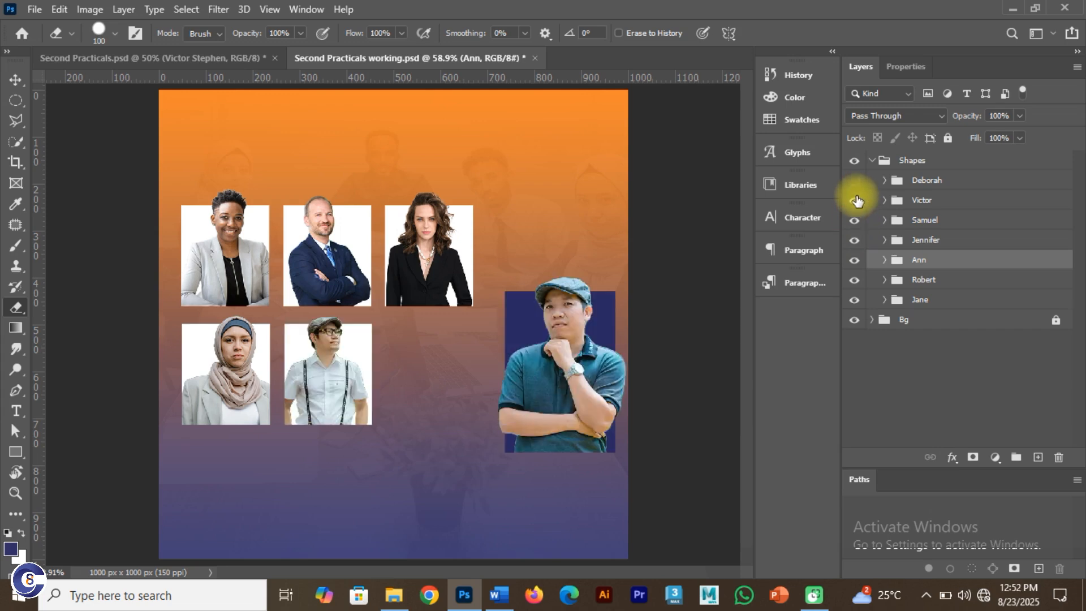
left_click(855, 179)
Move the moderator's group to the top of the Shapes group and add "moderator" after its name
left_click_drag(923, 186, 923, 171)
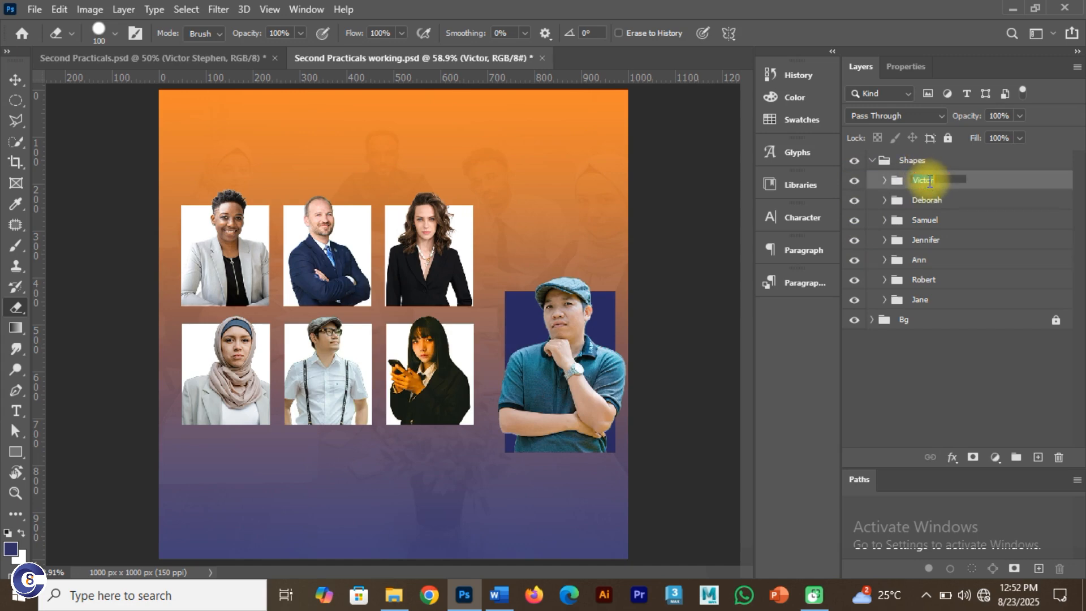
left_click(938, 180)
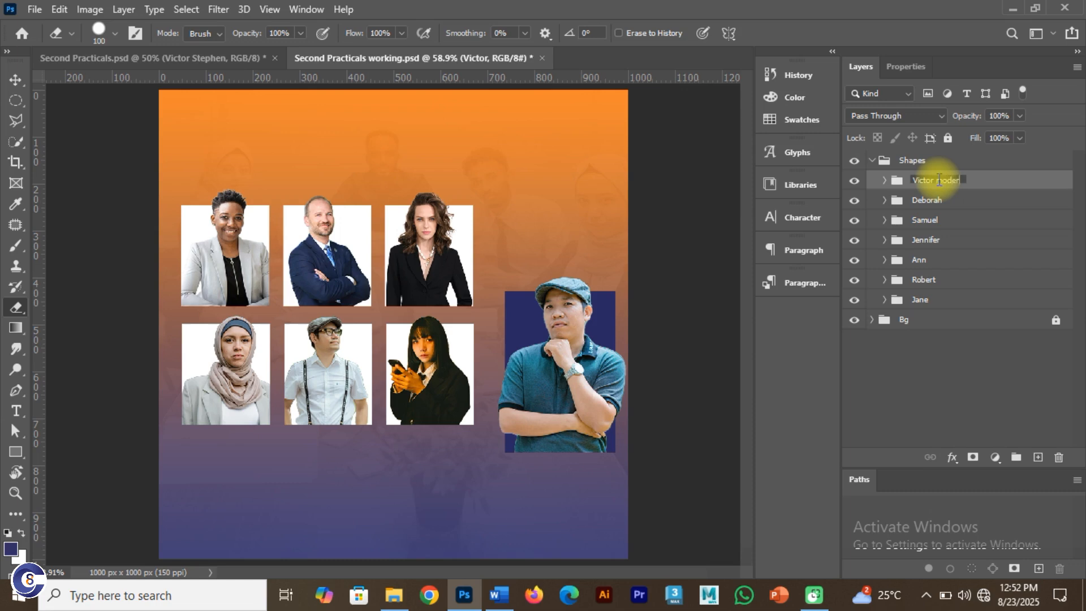
type("moderator")
key("Return")
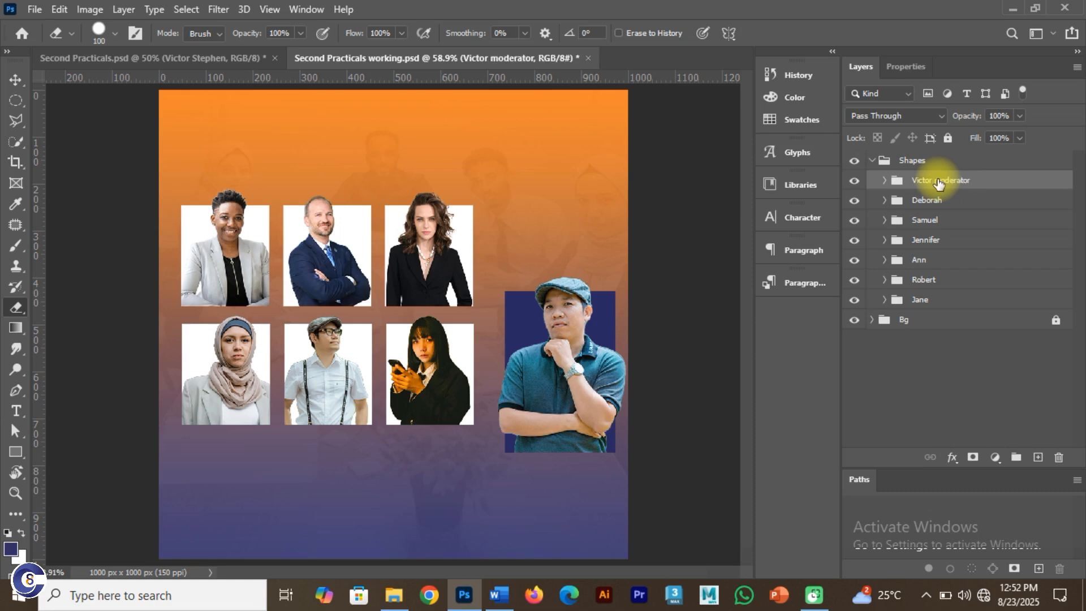
Fill the frame behind the short-haired woman in the grey blazer with dark blue 25255f, sampled from the moderator's frame
left_click(194, 62)
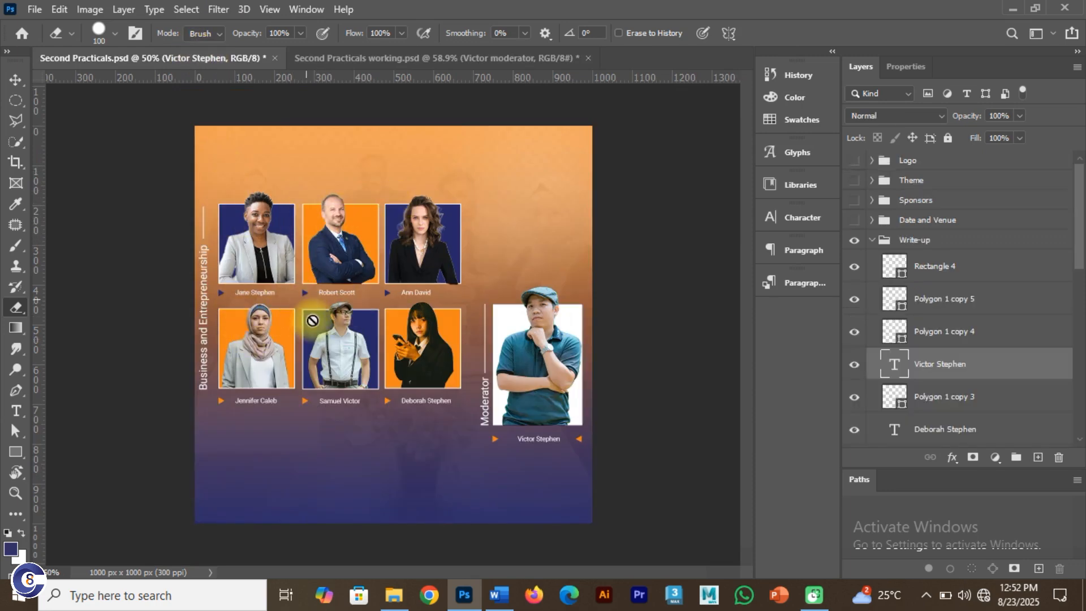
left_click(343, 61)
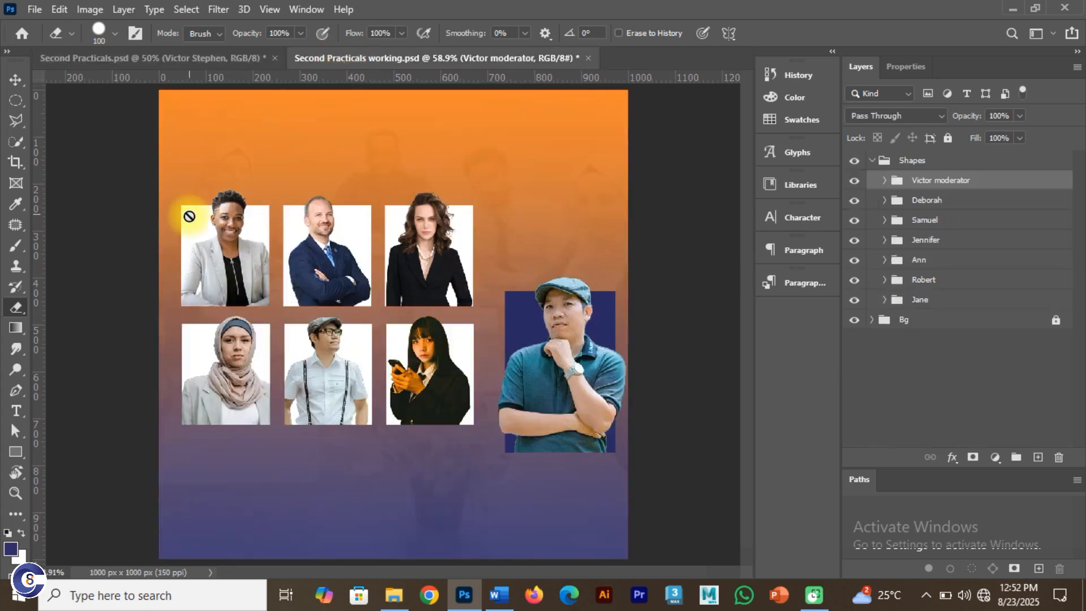
left_click(16, 80)
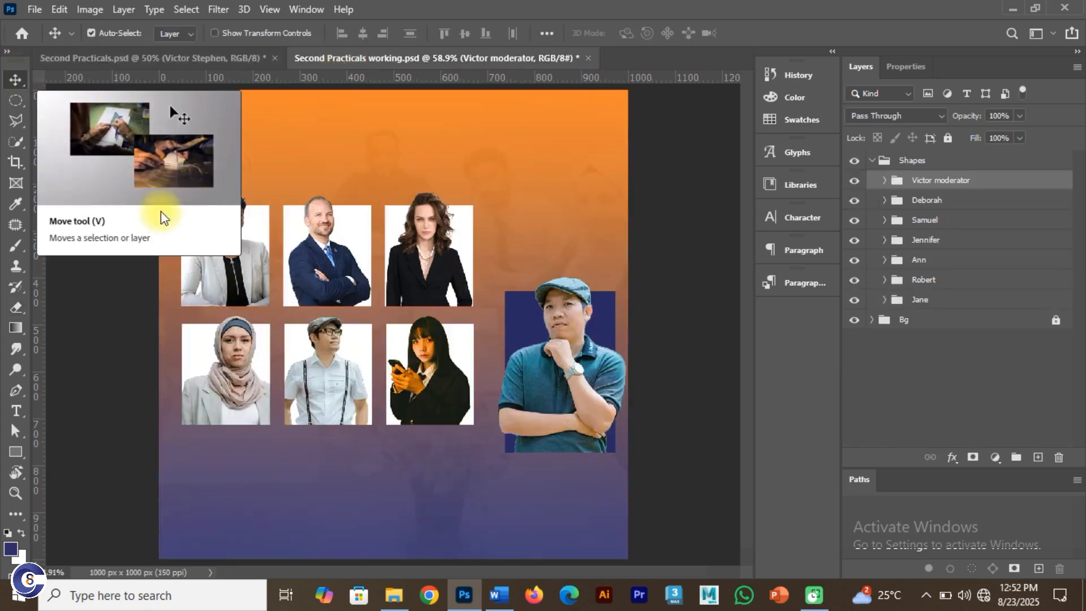
left_click(190, 219)
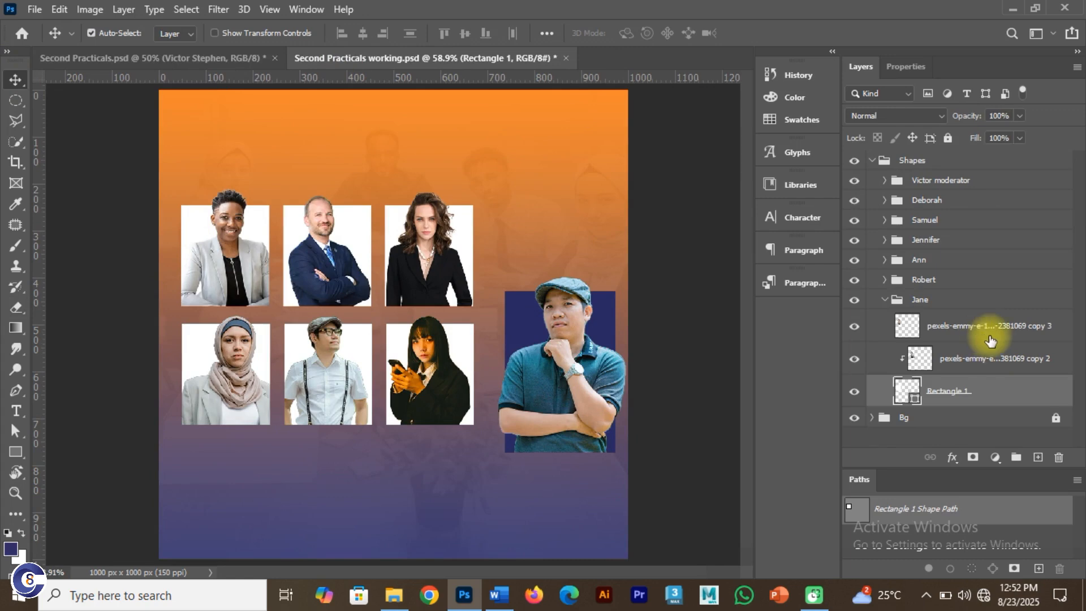
left_click(915, 397)
double_click(914, 395)
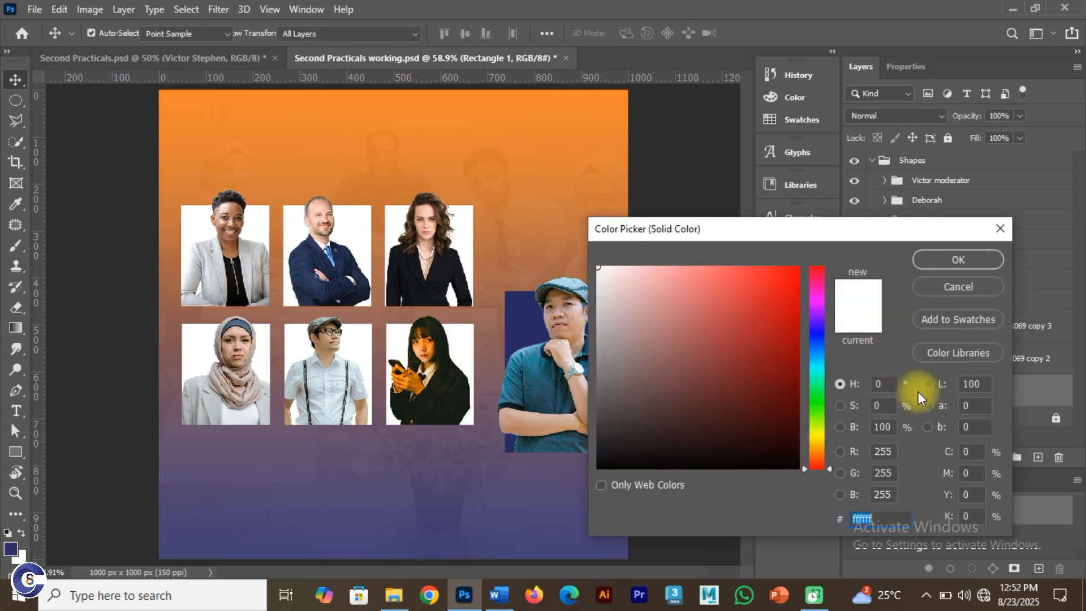
left_click_drag(785, 237, 881, 218)
left_click(526, 331)
key("alt+Tab")
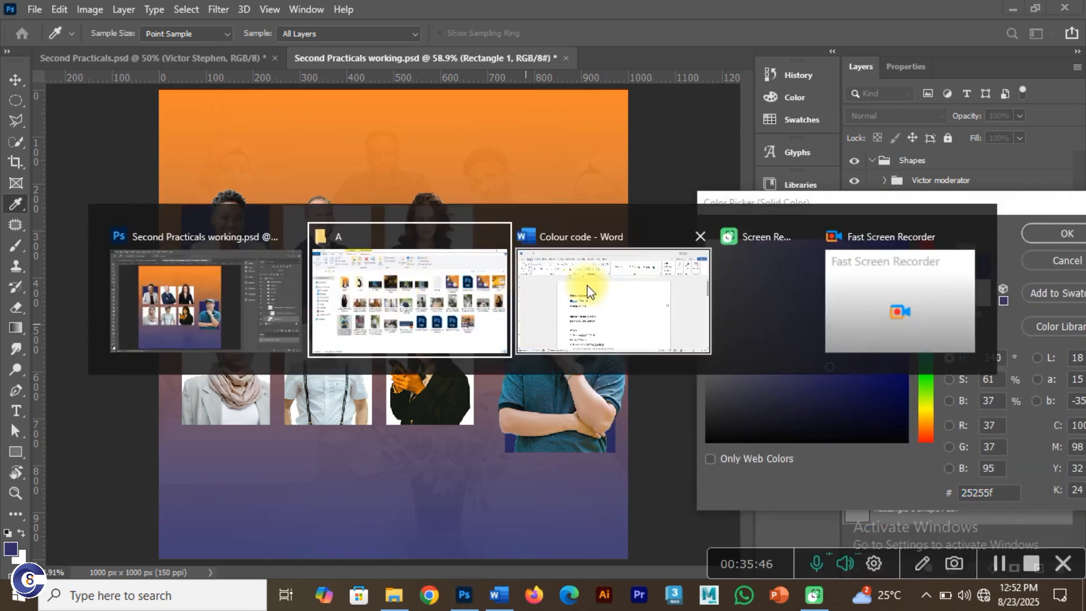
key("alt+Tab")
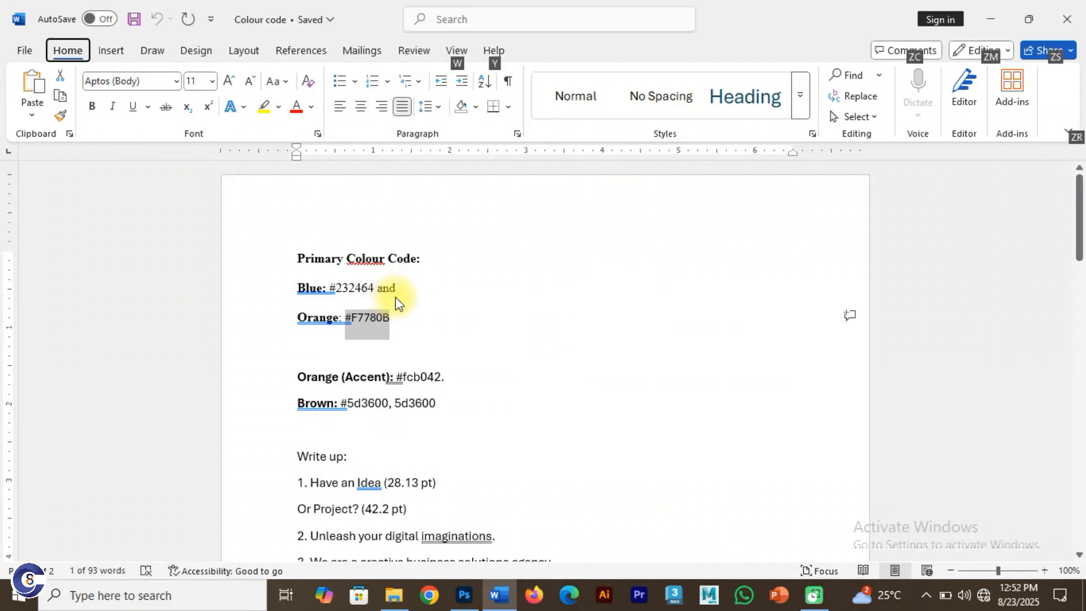
key("alt+Tab")
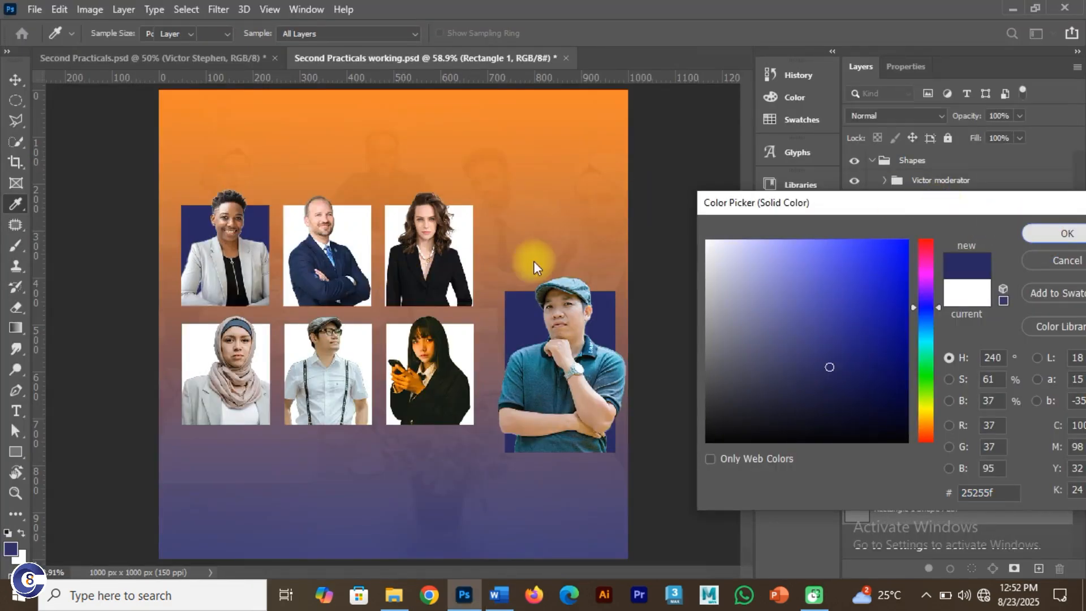
key("Return")
Fill the curly-haired woman's frame with the dark blue sampled from the moderator's frame
left_click(394, 220)
left_click(913, 351)
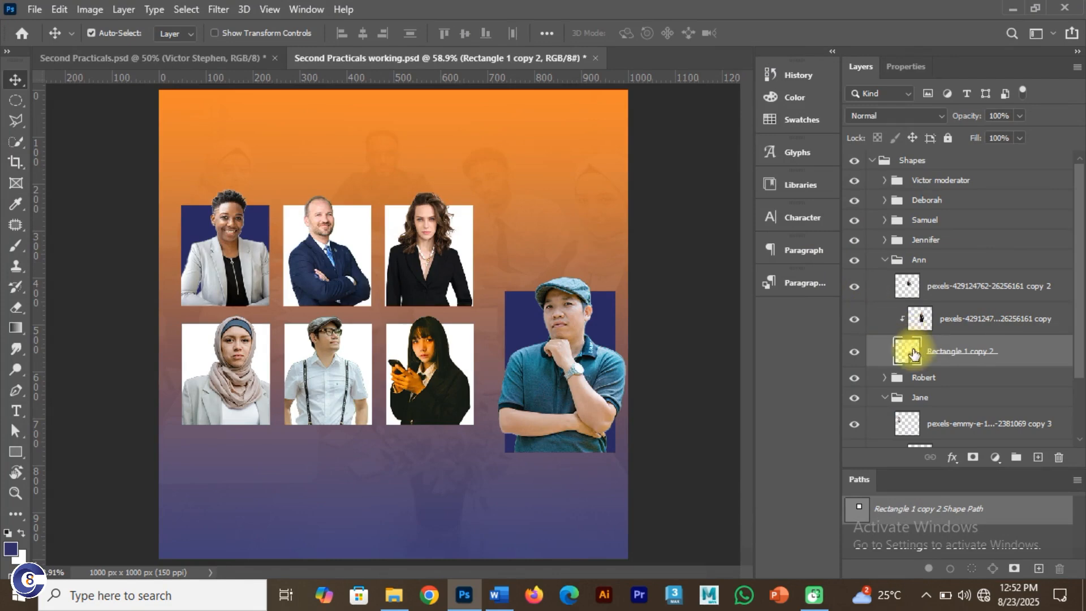
left_click(519, 335)
left_click(1013, 233)
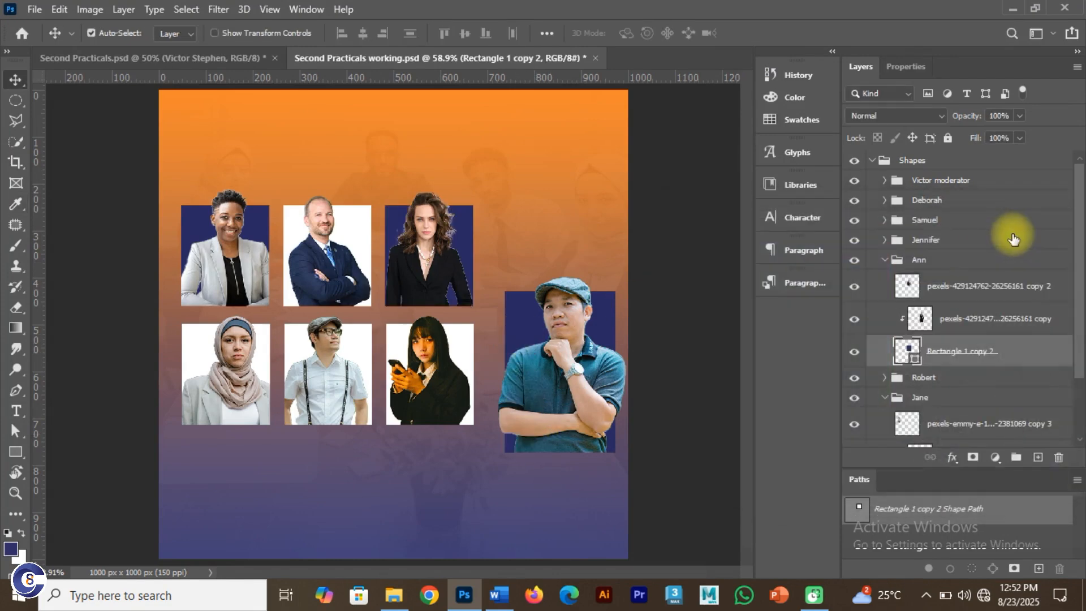
Fill the frame behind the man in the navy suit with the orange F7780B from the Colour code document
left_click(357, 232)
left_click(902, 440)
double_click(902, 440)
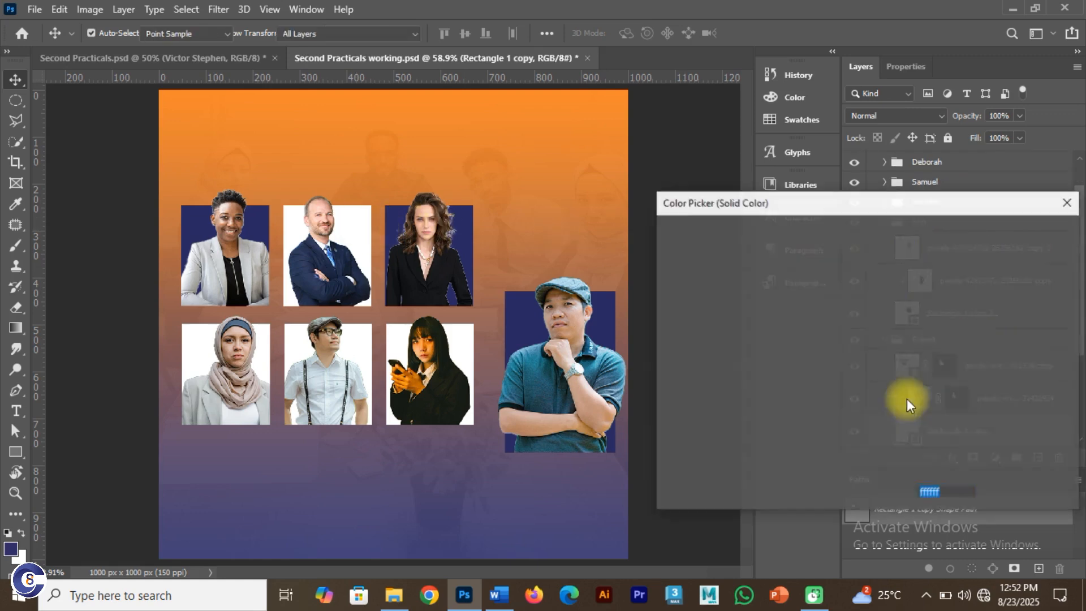
left_click(585, 107)
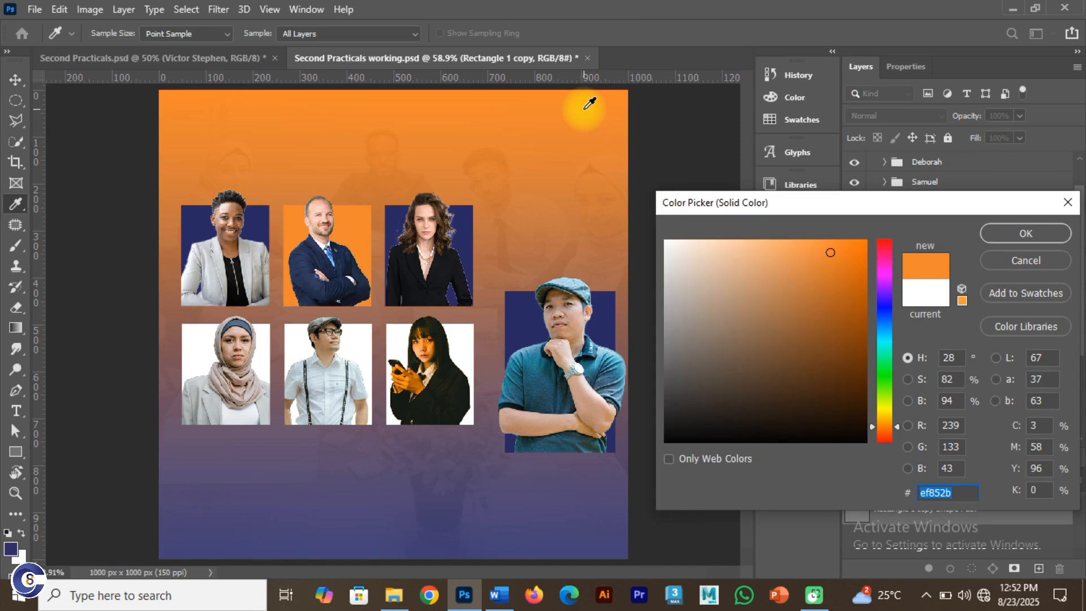
key("alt+Tab")
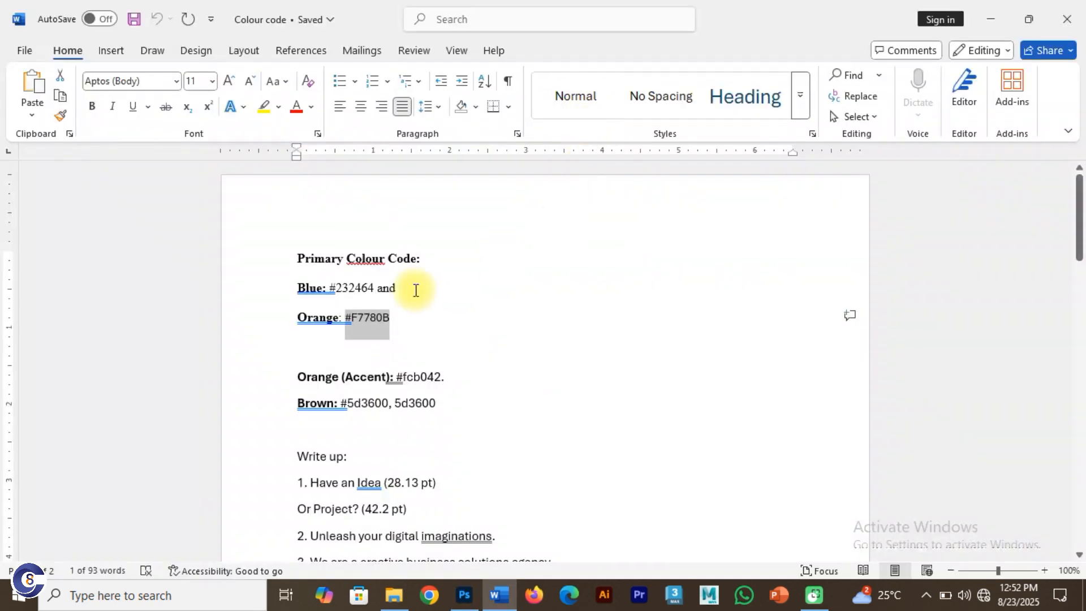
key("alt+Tab")
left_click_drag(956, 491, 904, 491)
type("F7780B")
left_click(1025, 234)
key("alt+Tab")
key("alt+Tab")
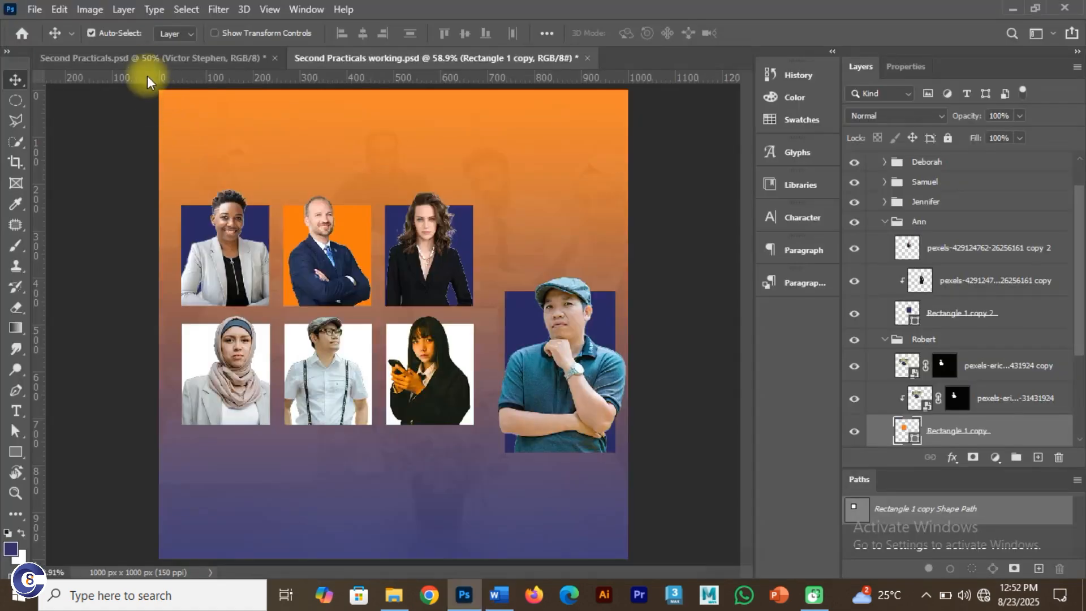
Compare the frame colours with Second Practicals.psd and inspect the portrait cut-outs against their new backgrounds up close
left_click(155, 56)
left_click(417, 57)
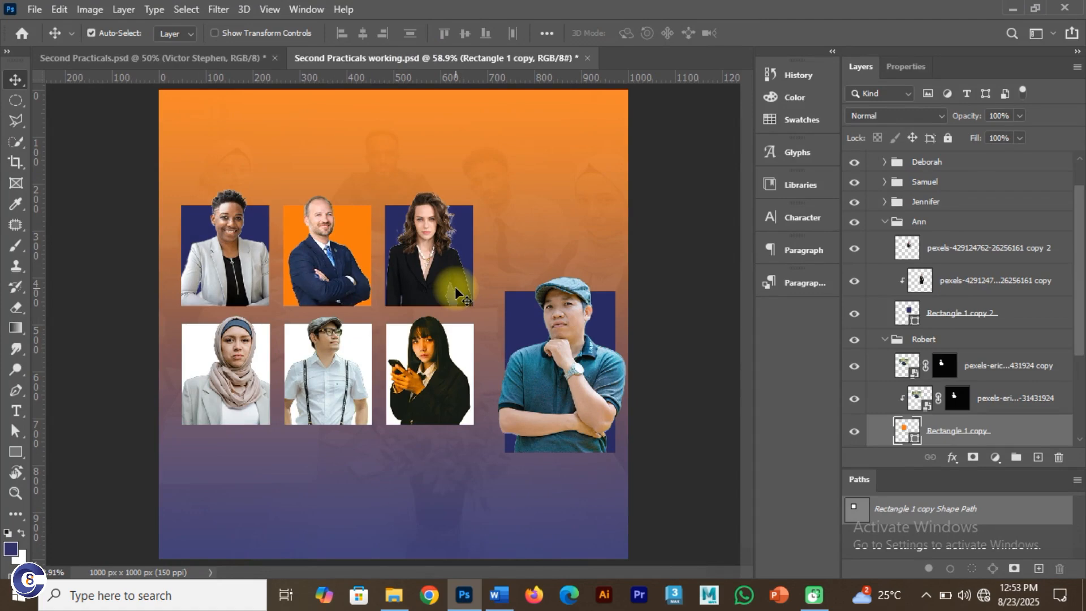
scroll(450, 274, "up", 4)
scroll(475, 246, "up", 1)
scroll(395, 186, "down", 2)
scroll(395, 186, "down", 3)
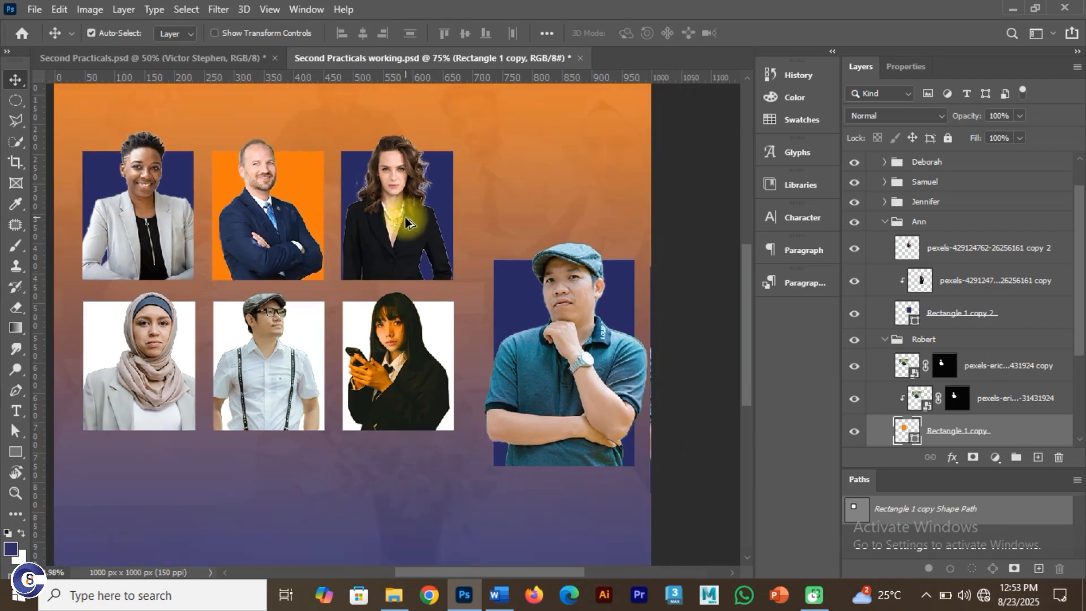
scroll(406, 221, "down", 1)
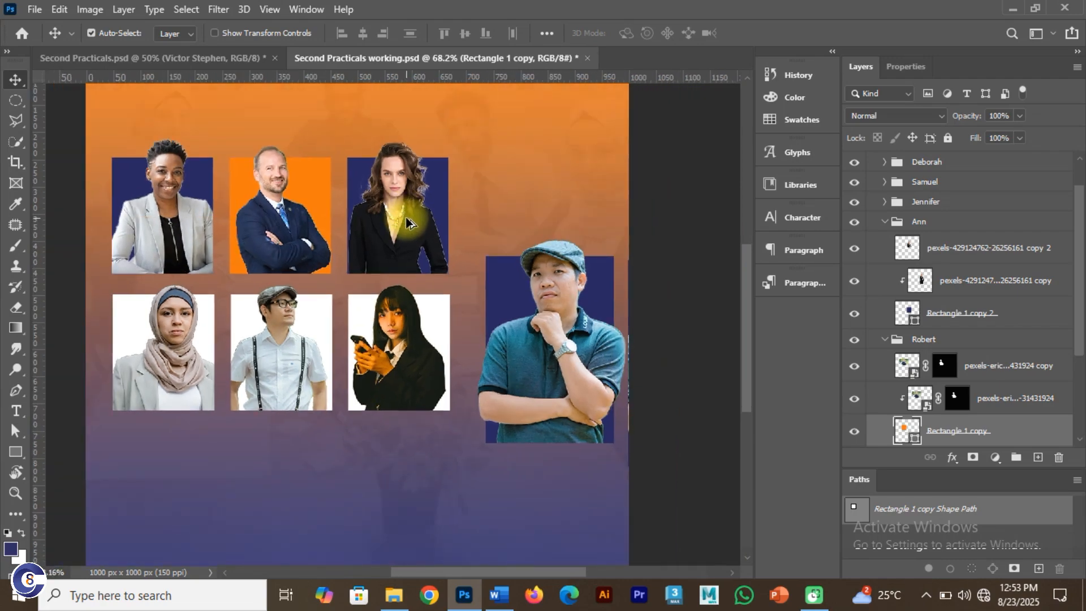
scroll(378, 181, "up", 3)
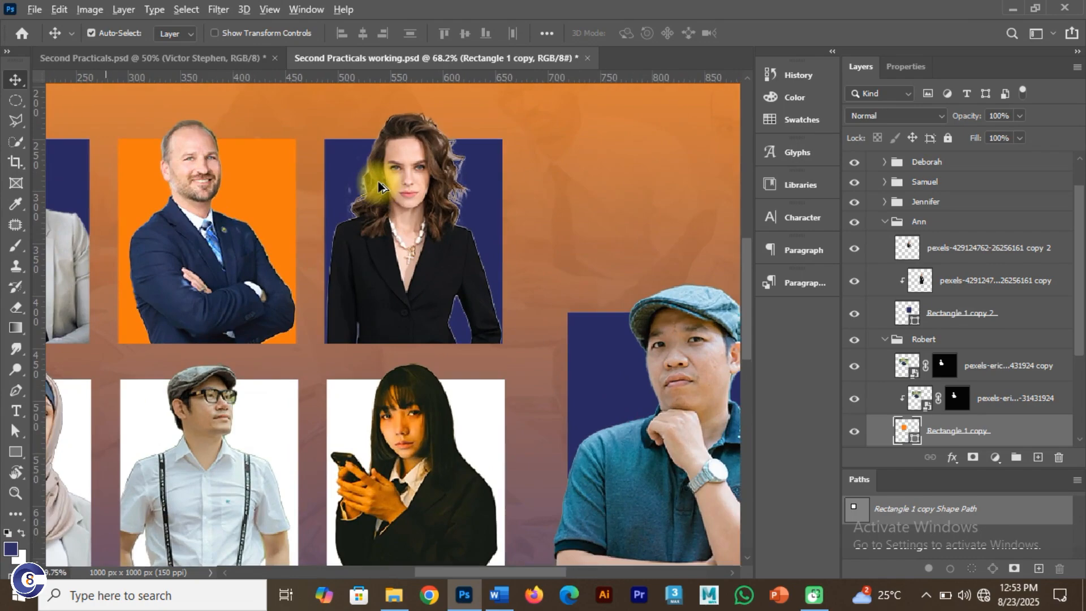
scroll(378, 181, "up", 4)
scroll(380, 187, "down", 5)
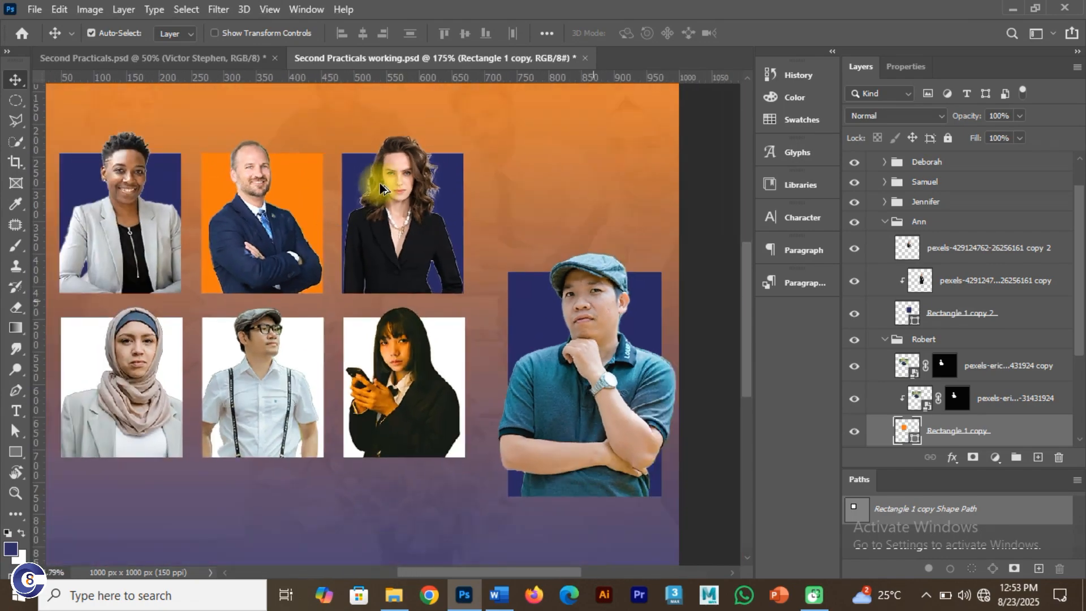
scroll(379, 187, "down", 4)
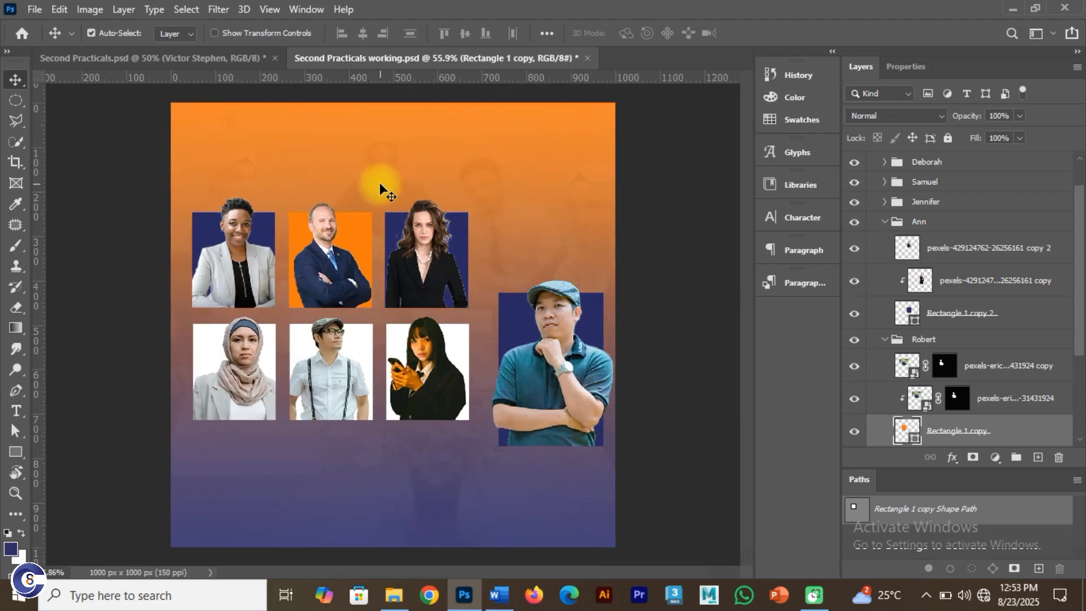
scroll(378, 182, "up", 1)
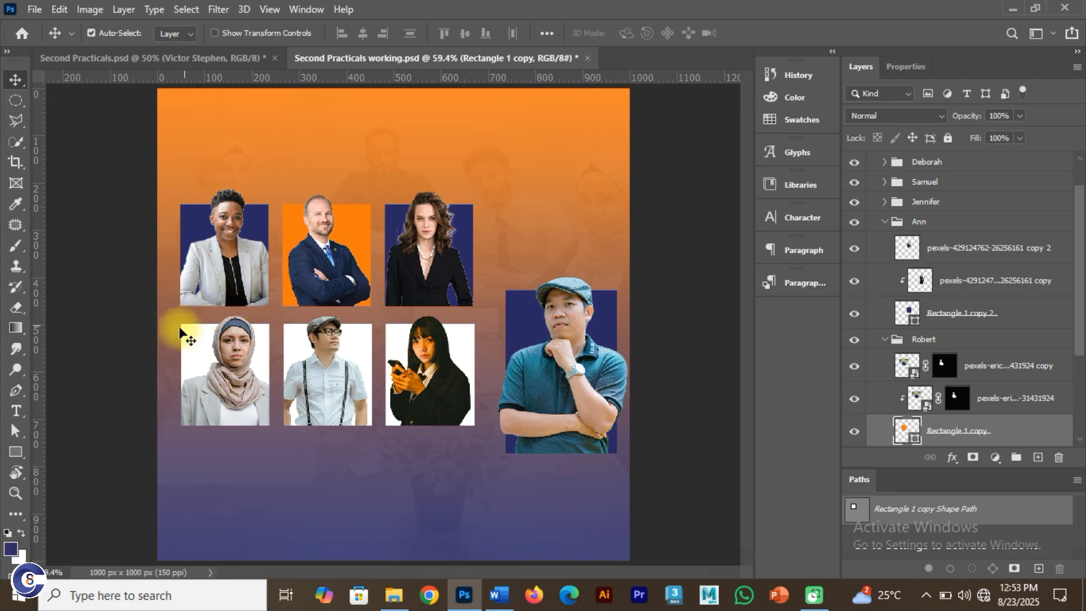
Fill the frame behind the woman in the headscarf with the orange f7780b sampled from the navy-suited man's frame
left_click(192, 343)
left_click(907, 292)
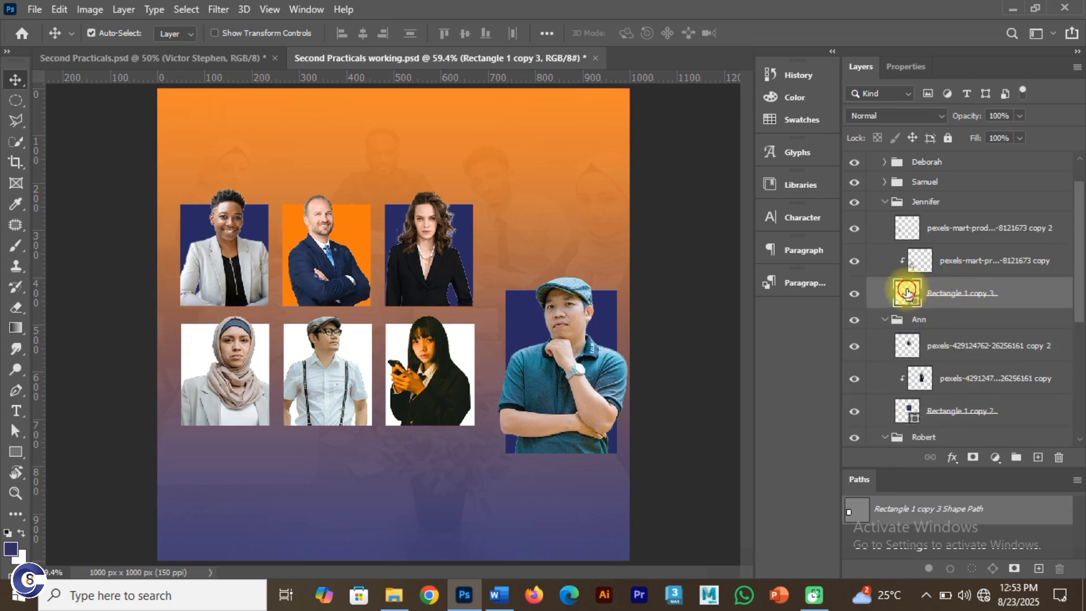
double_click(907, 291)
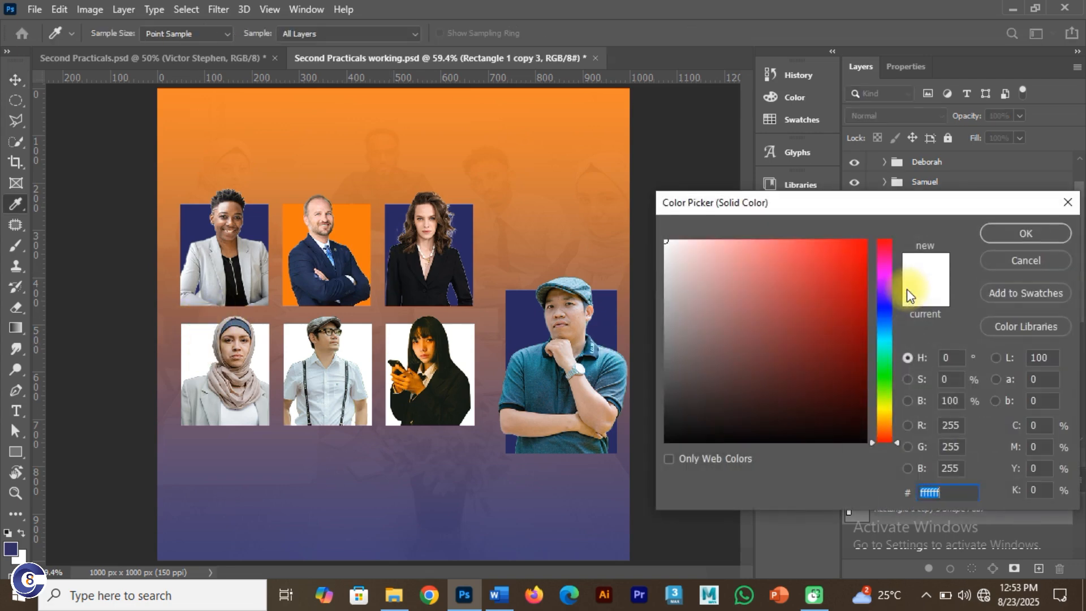
left_click(351, 222)
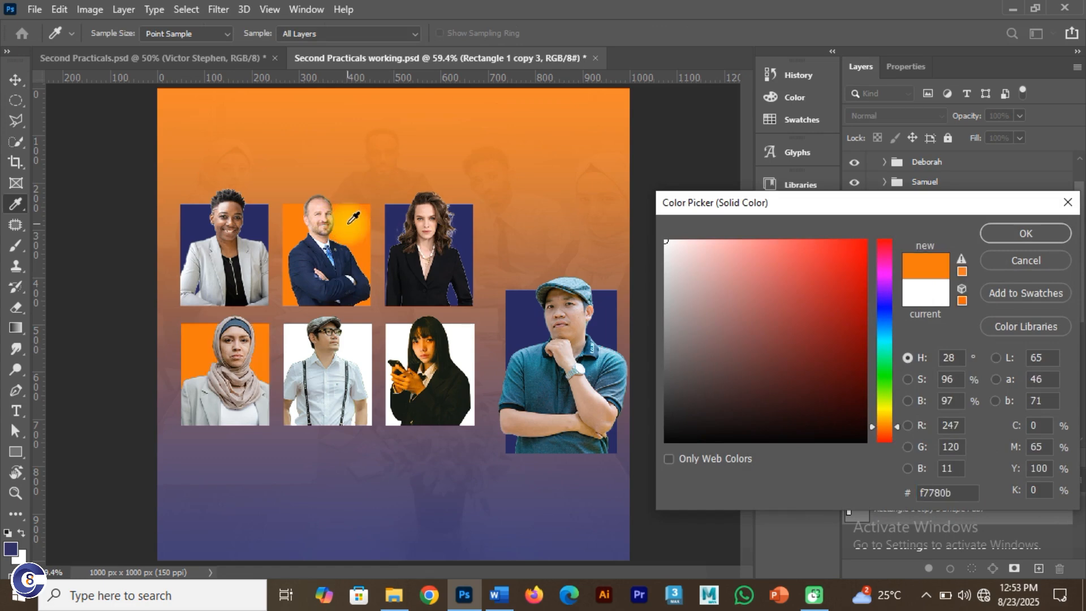
left_click(1020, 232)
Fill the frame behind the man in braces and glasses with the dark blue 25255f sampled from the curly-haired woman's frame
left_click(368, 324)
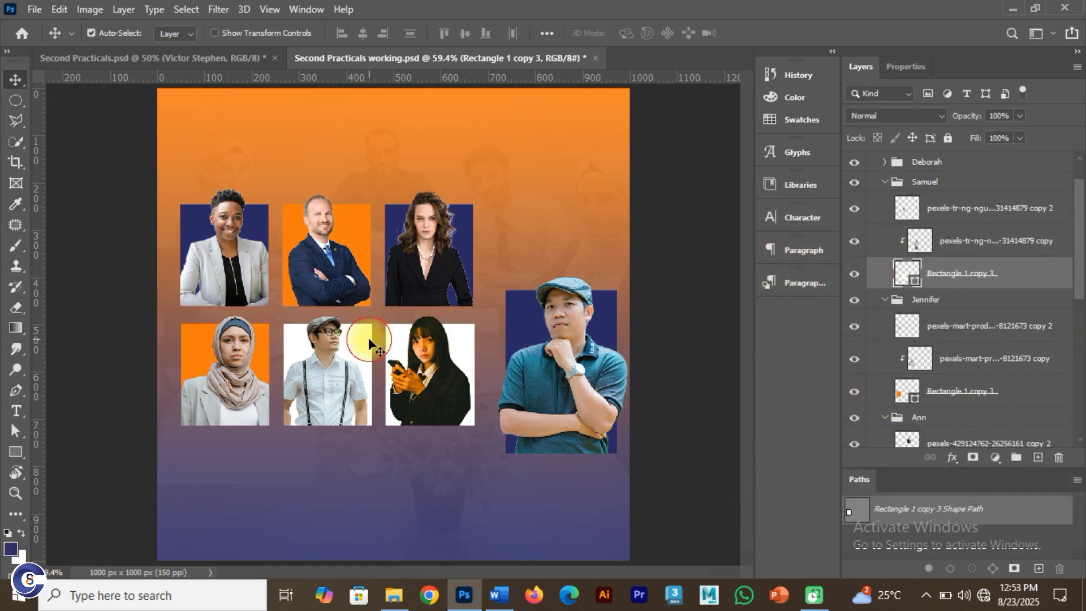
double_click(916, 280)
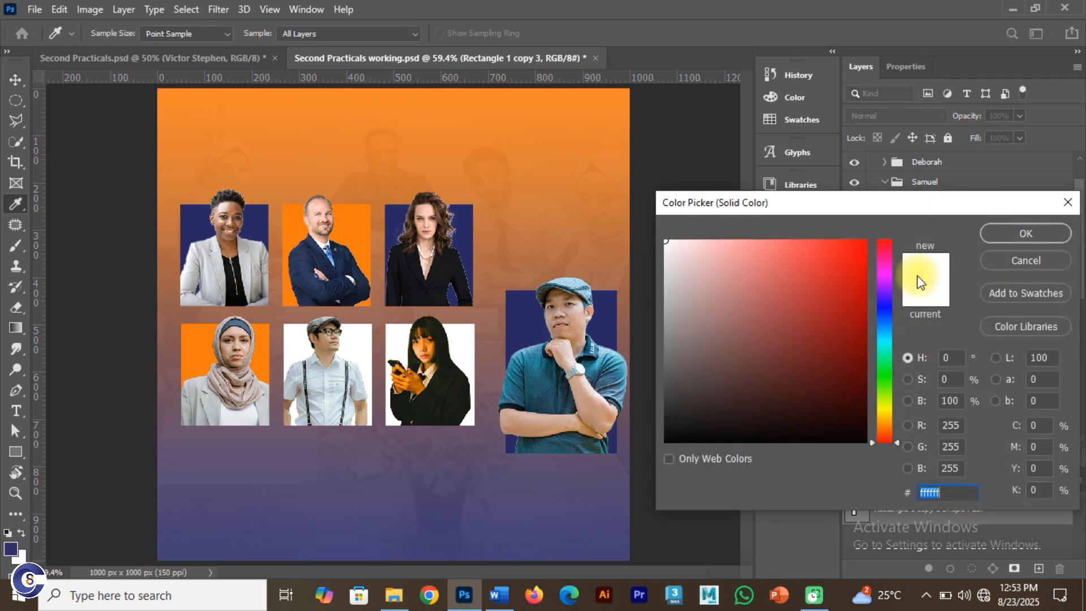
left_click(396, 221)
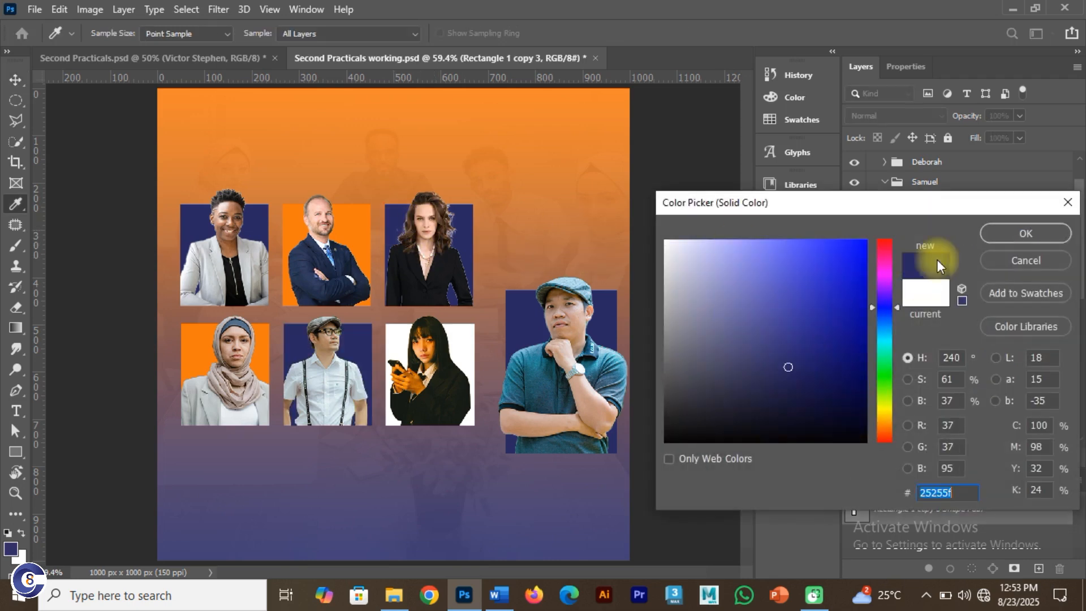
left_click(991, 233)
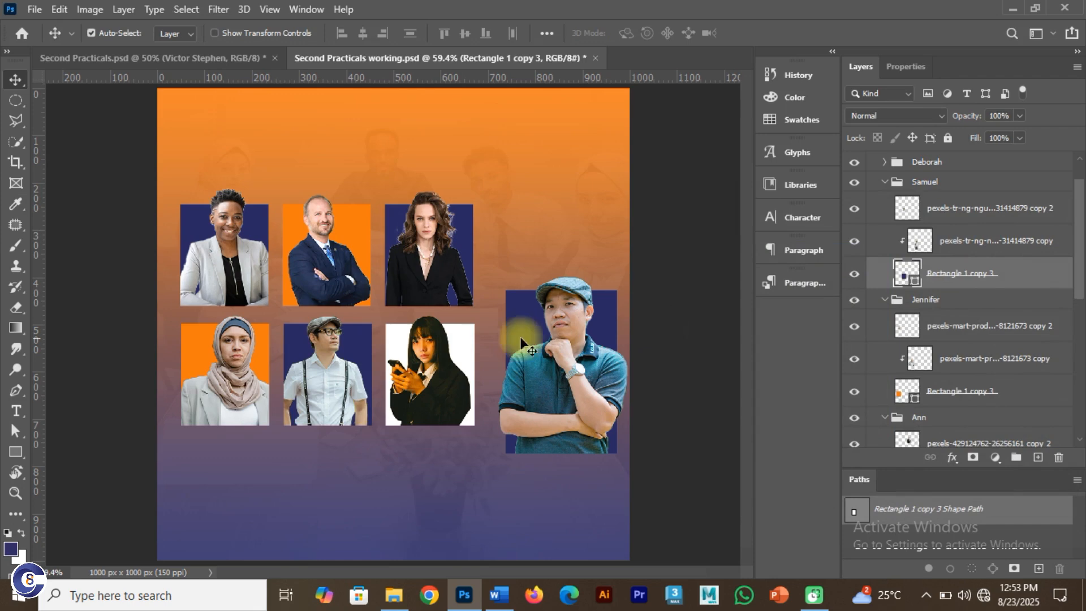
Fill the frame behind the woman holding a phone with the orange f7780b sampled from the headscarf woman's frame
left_click(460, 332)
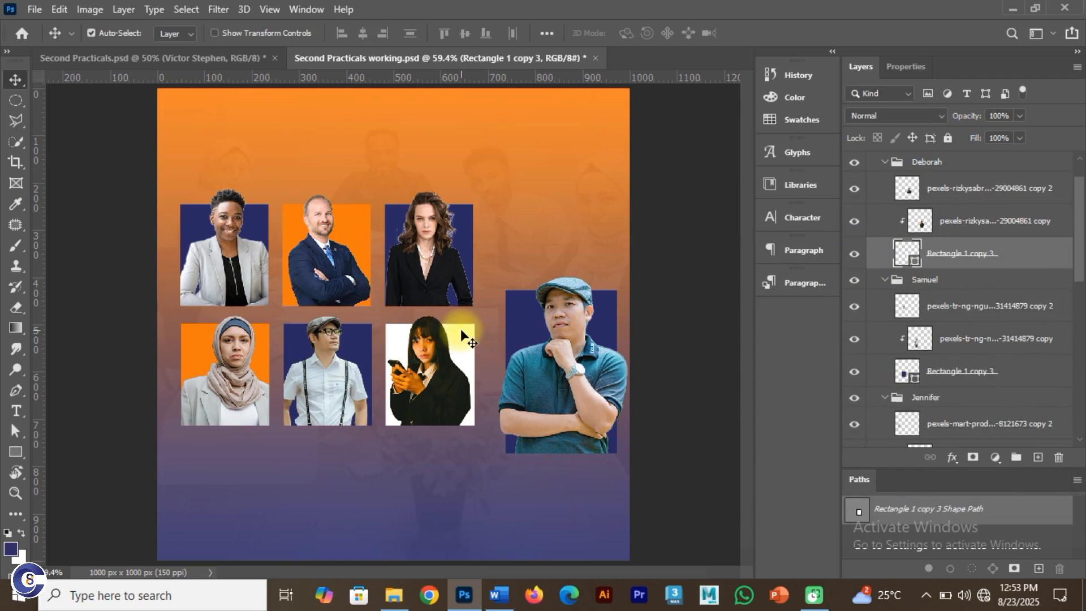
double_click(910, 253)
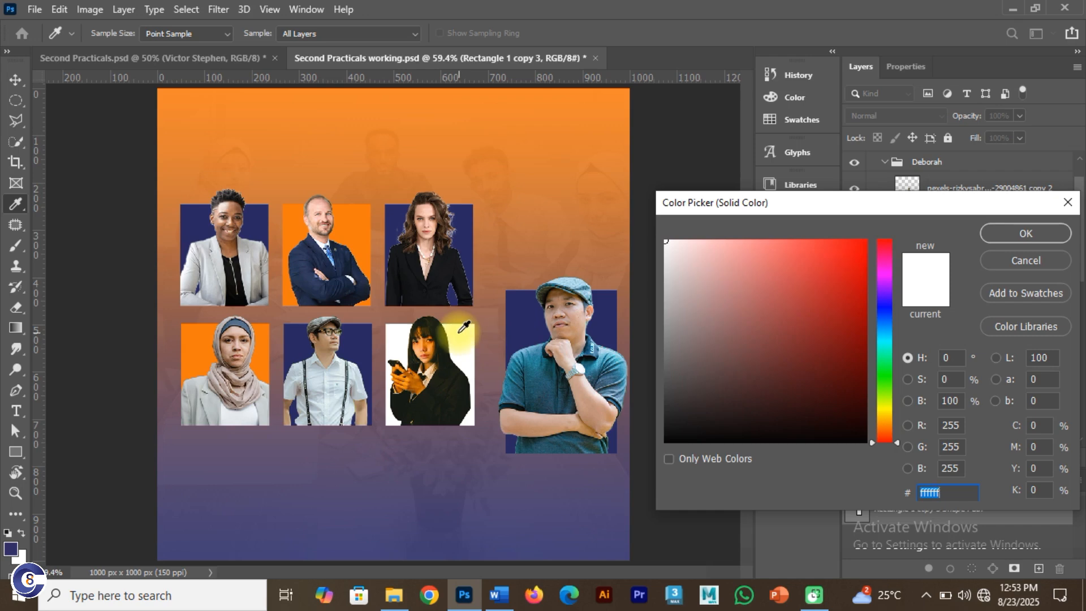
left_click(187, 340)
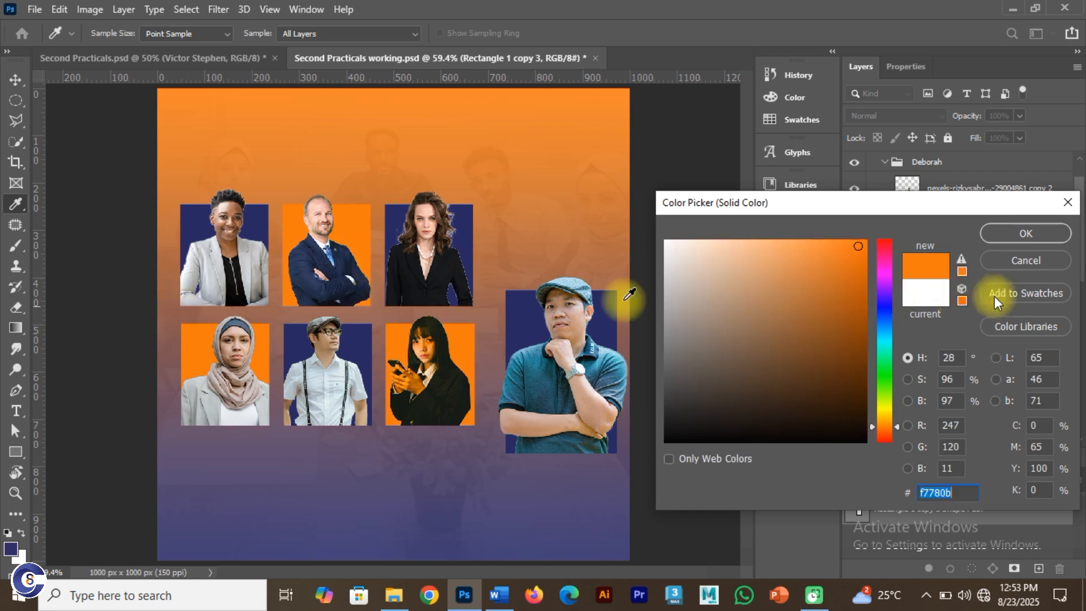
left_click(1029, 237)
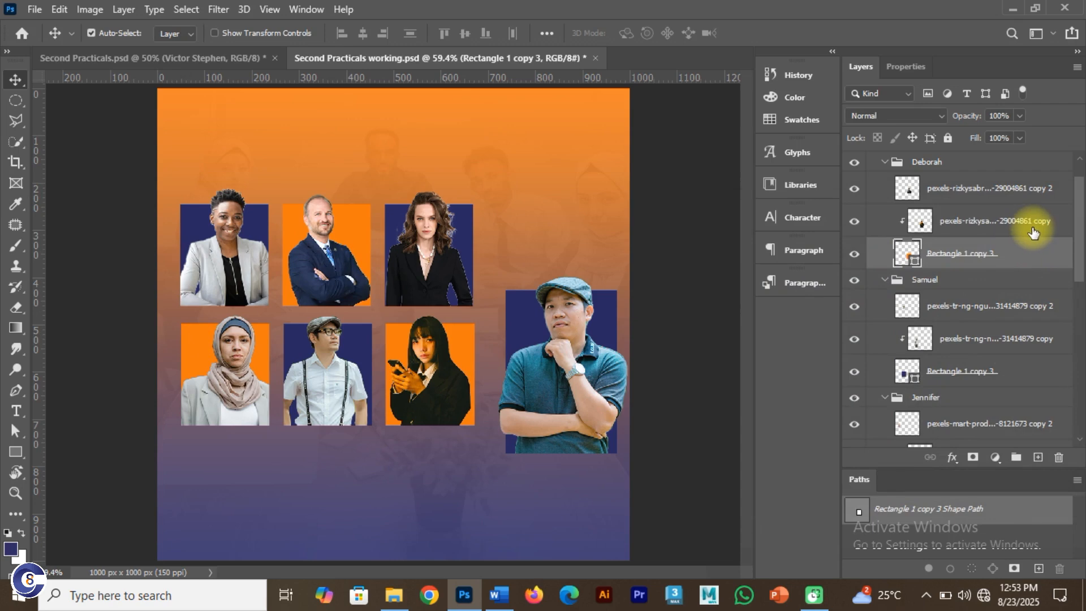
Give the frame behind the woman holding a phone a white stroke 2 px wide
left_click(16, 453)
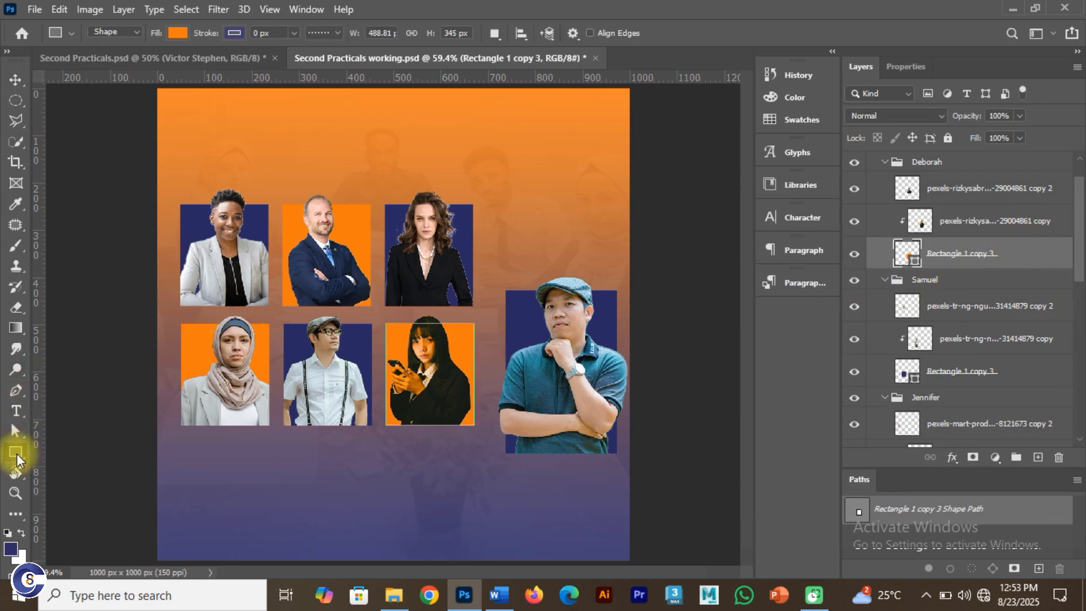
left_click(230, 34)
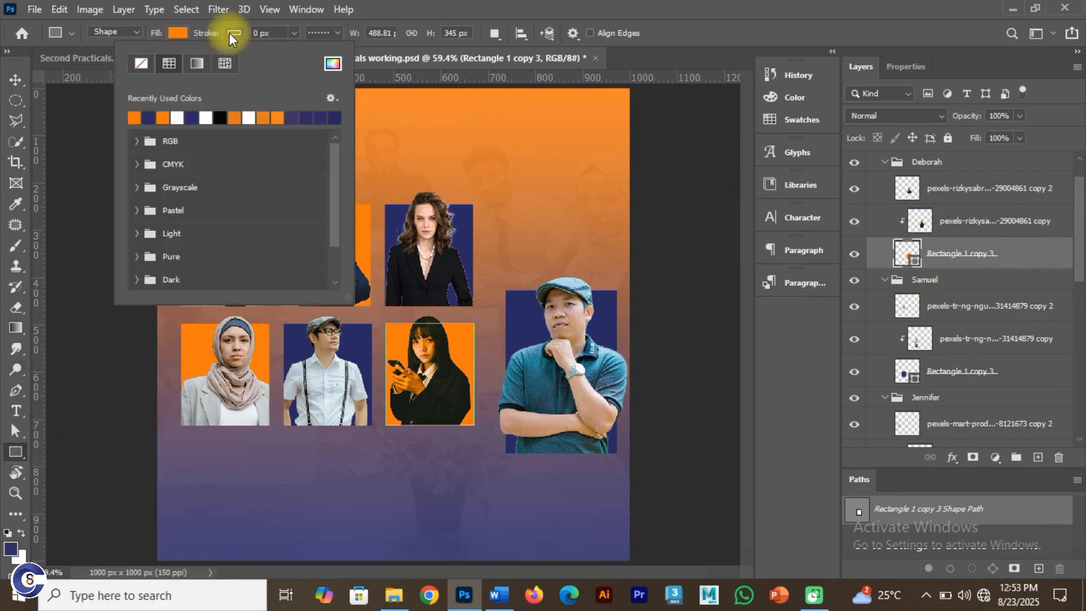
left_click(177, 117)
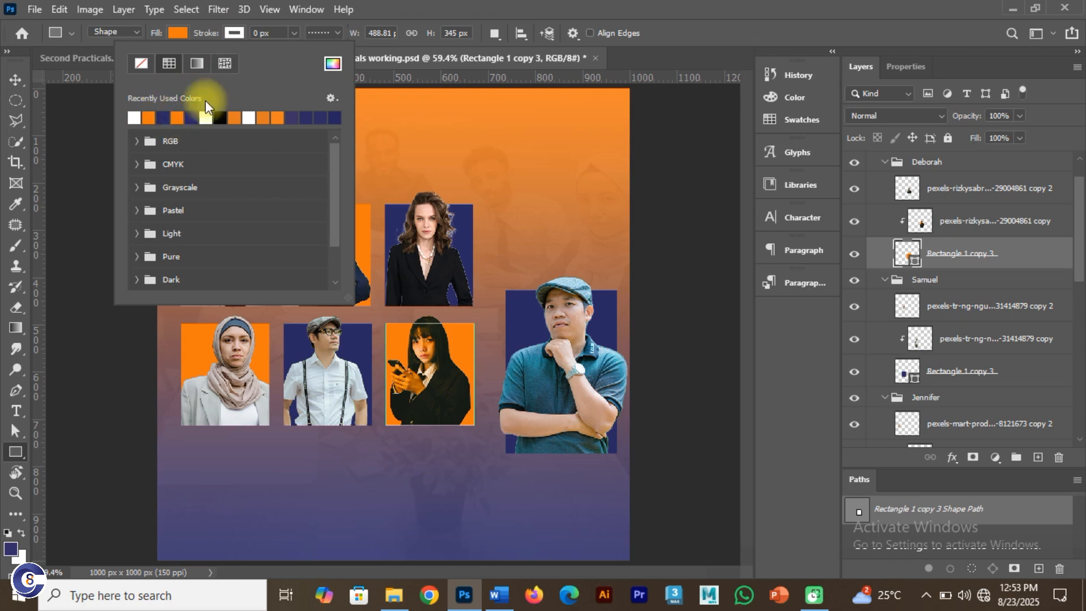
left_click(275, 32)
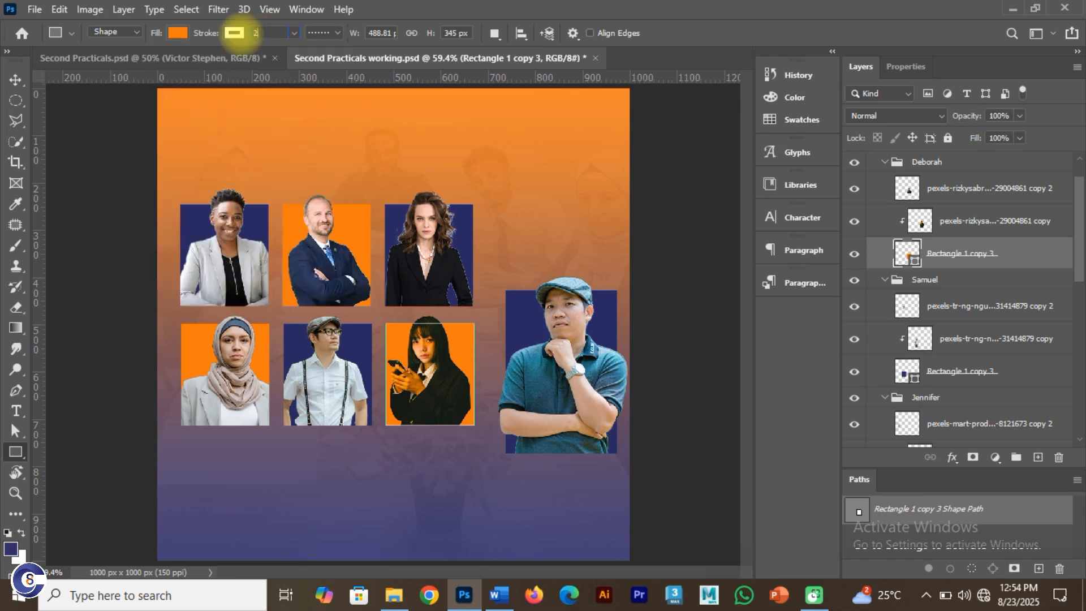
left_click(6, 79)
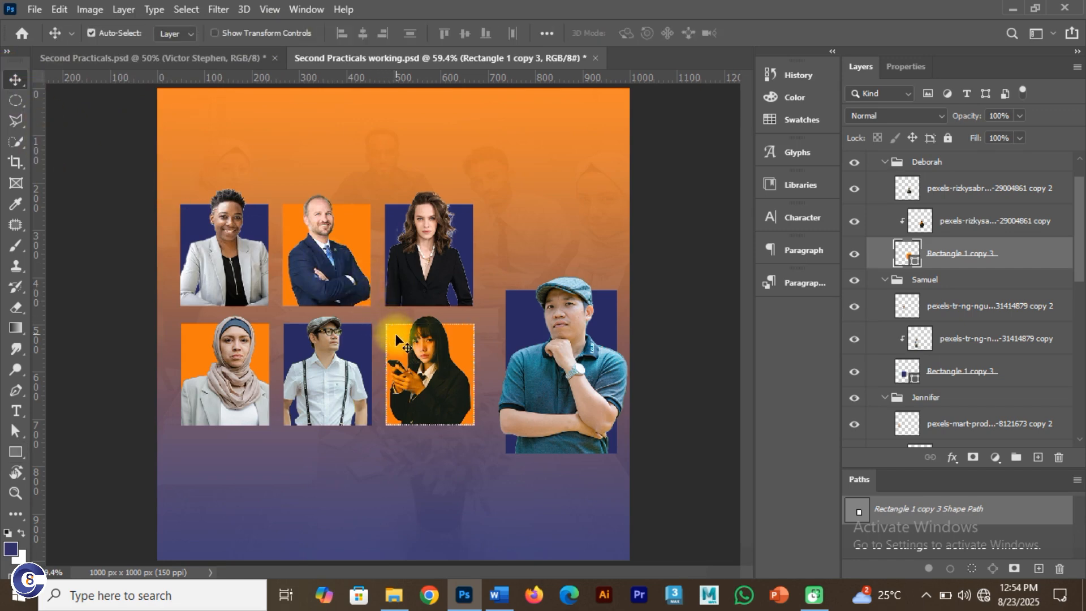
Make the phone-holding woman's frame stroke a solid line and set its width to 3 px
left_click(16, 451)
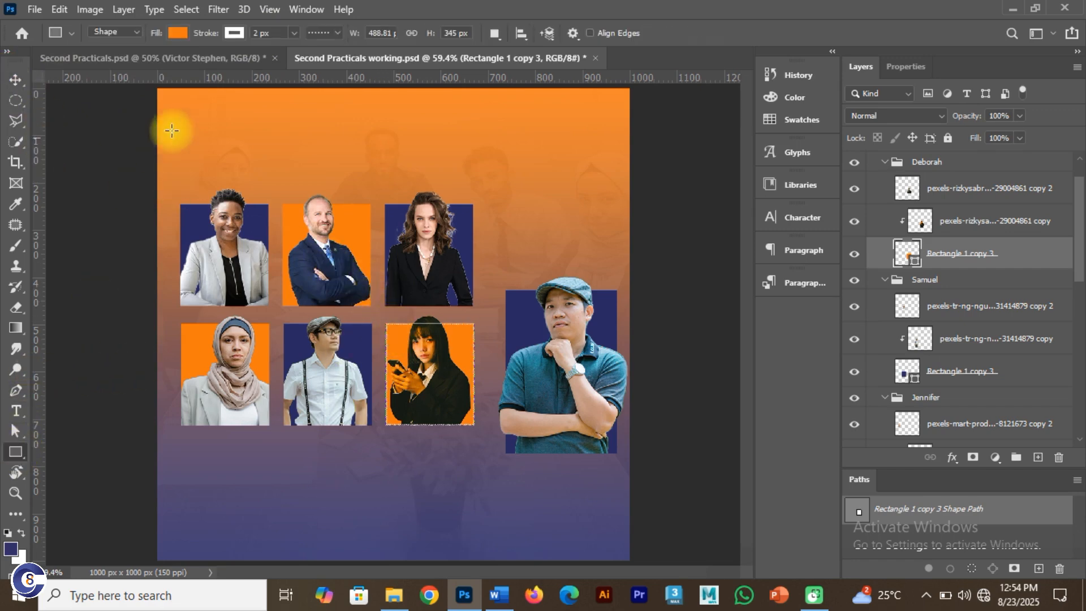
left_click(323, 33)
left_click(323, 85)
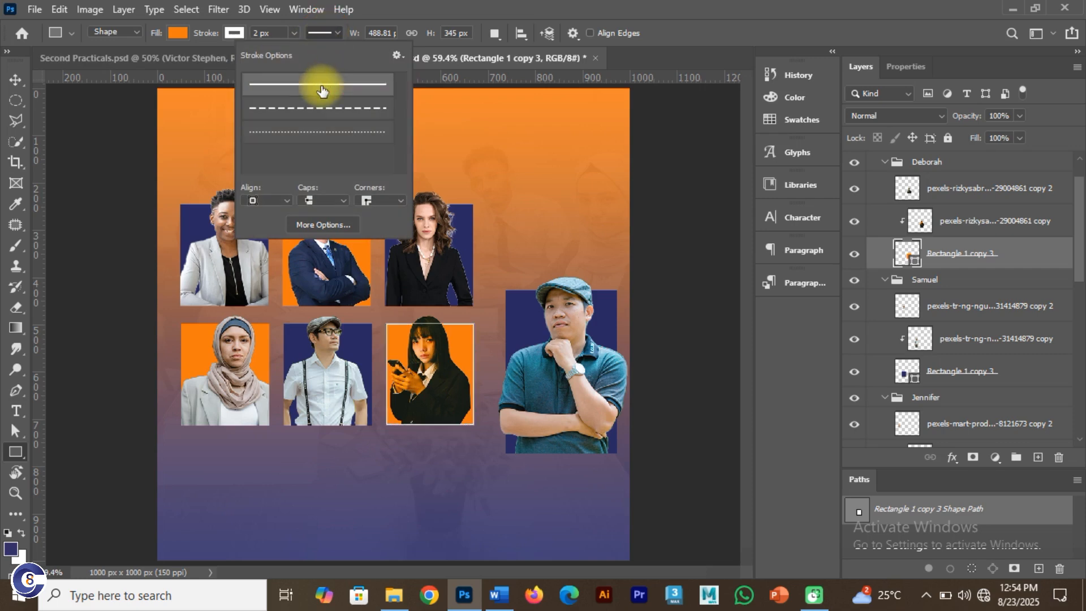
left_click(334, 31)
left_click(334, 31)
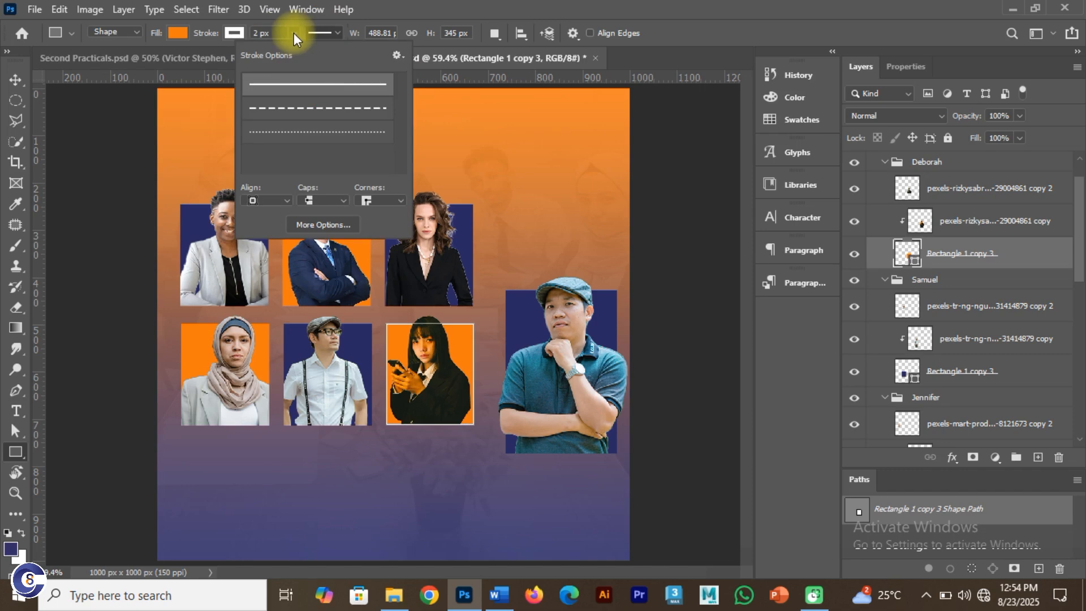
left_click(260, 33)
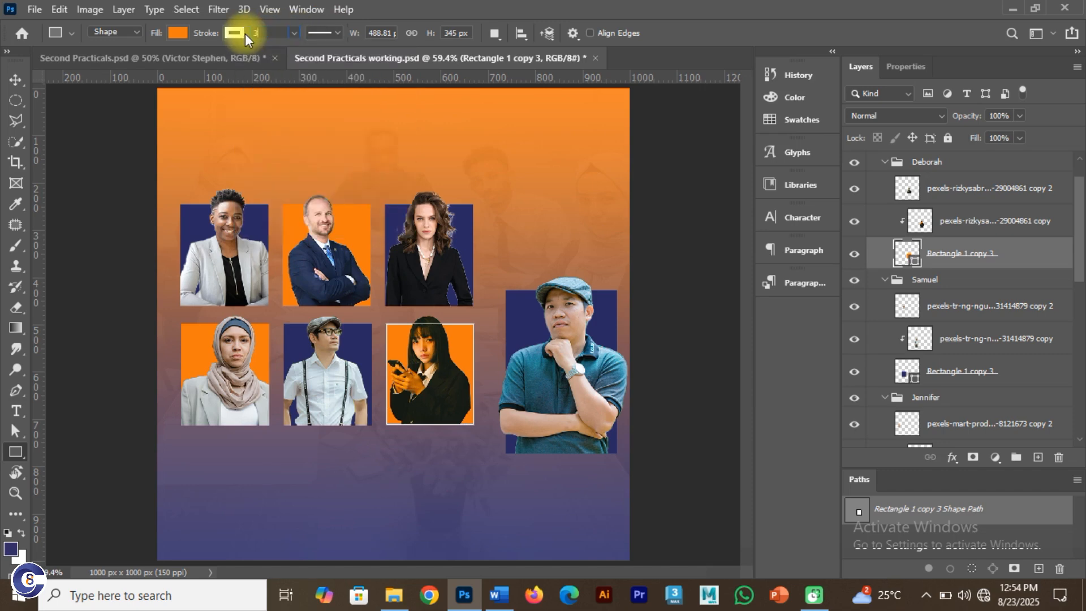
left_click(16, 80)
left_click(62, 124)
Outline the frame behind the short-haired woman in the grey blazer with a solid white 3 px stroke
left_click(190, 219)
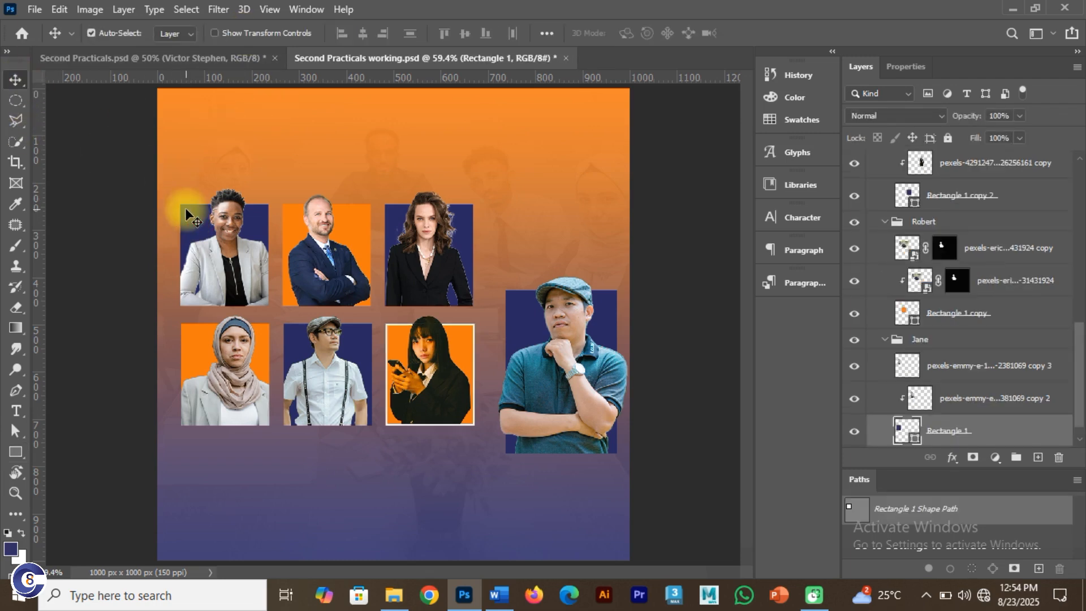
left_click(15, 452)
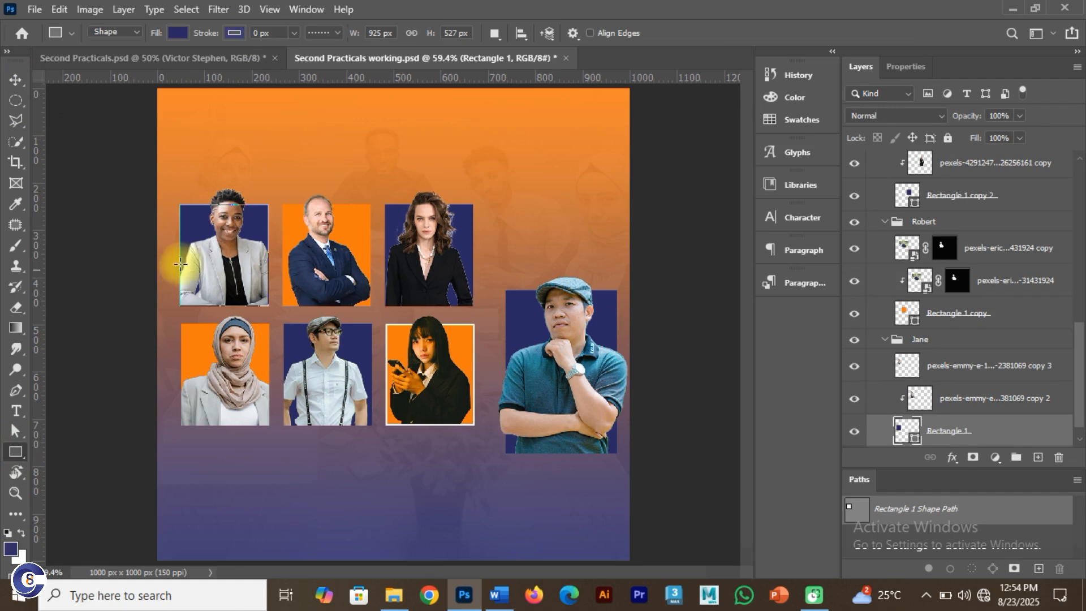
left_click(233, 34)
left_click(205, 118)
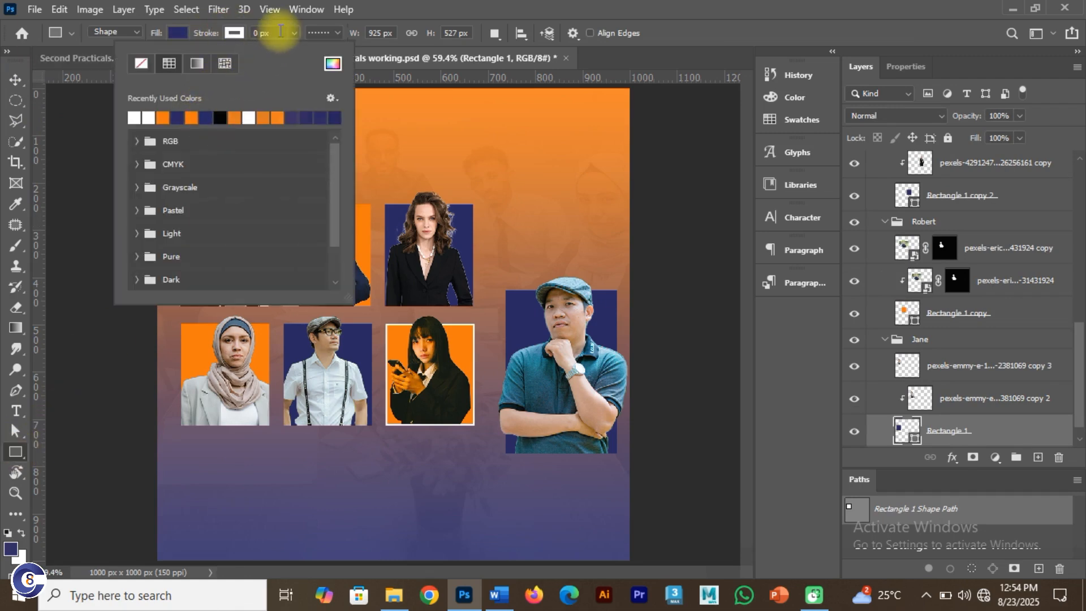
left_click(270, 32)
key("Return")
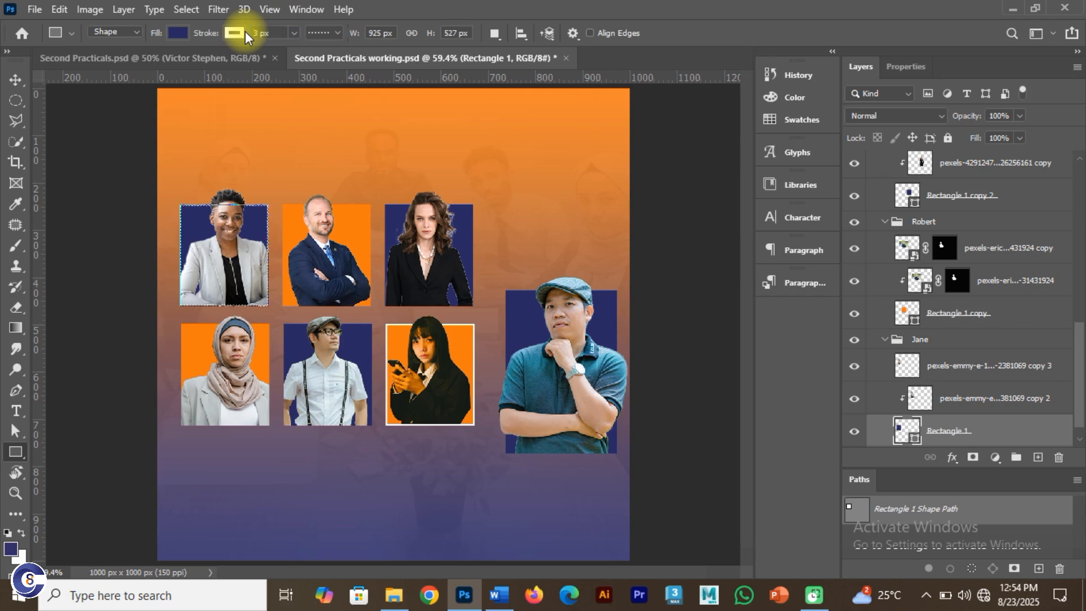
left_click(335, 33)
left_click(328, 84)
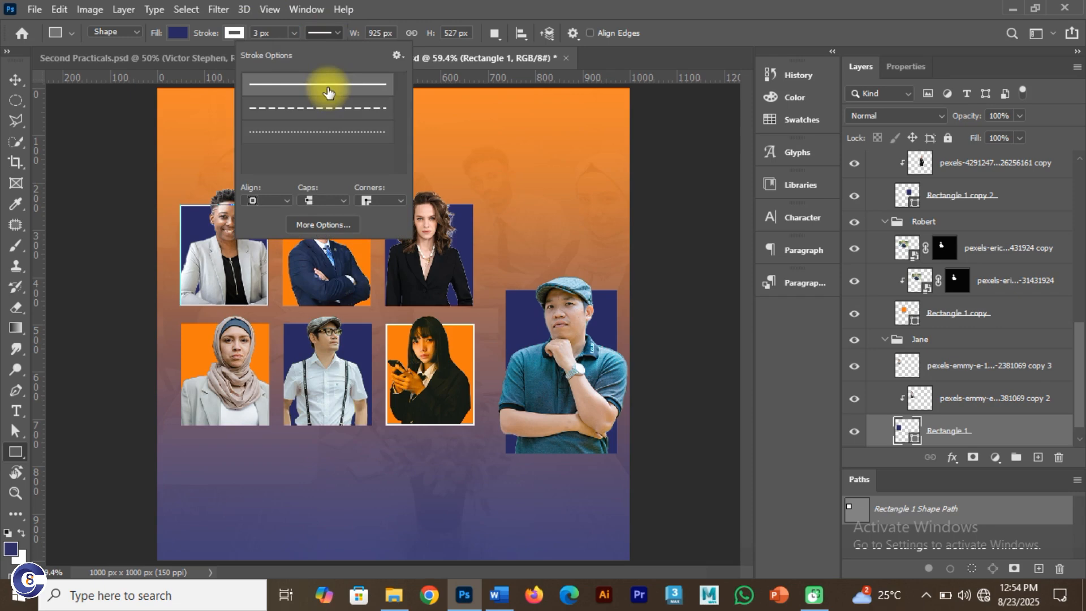
Outline the frame behind the man in the navy suit with a solid white 3 px stroke
left_click(16, 80)
left_click(296, 222)
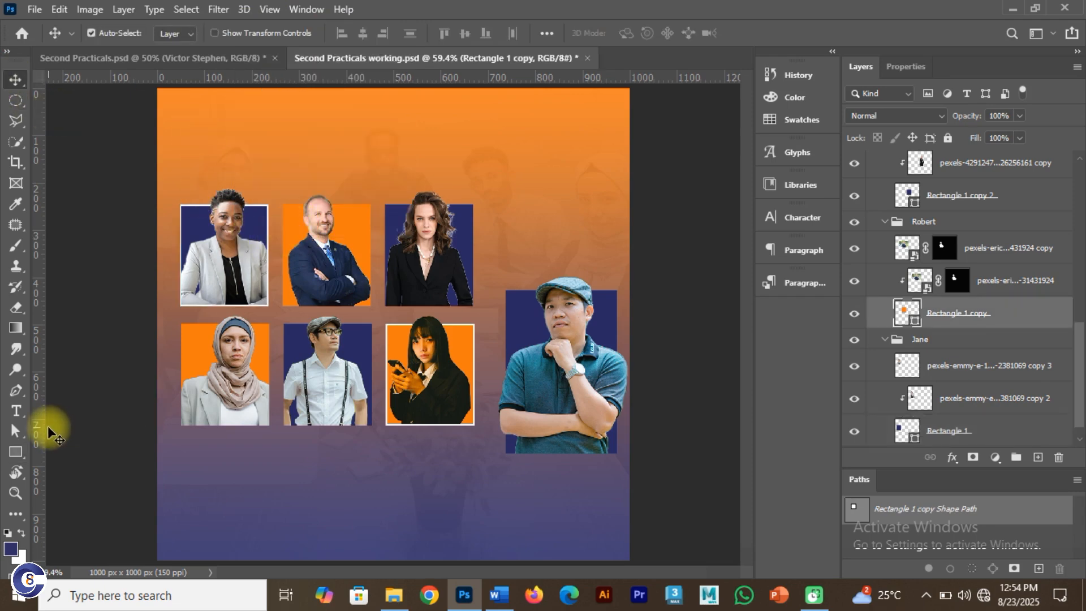
left_click(16, 453)
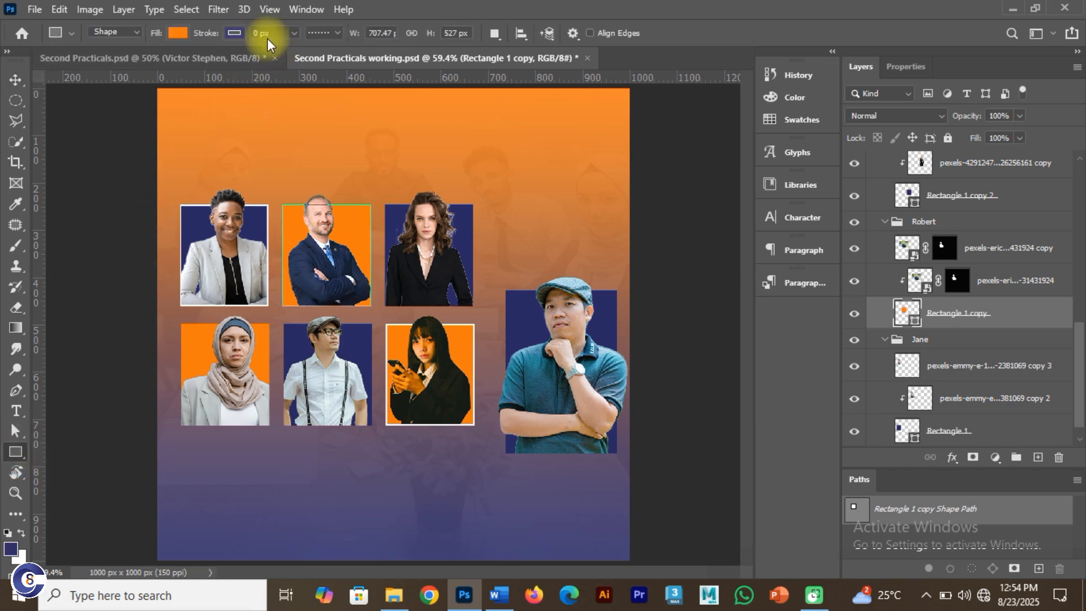
left_click(235, 33)
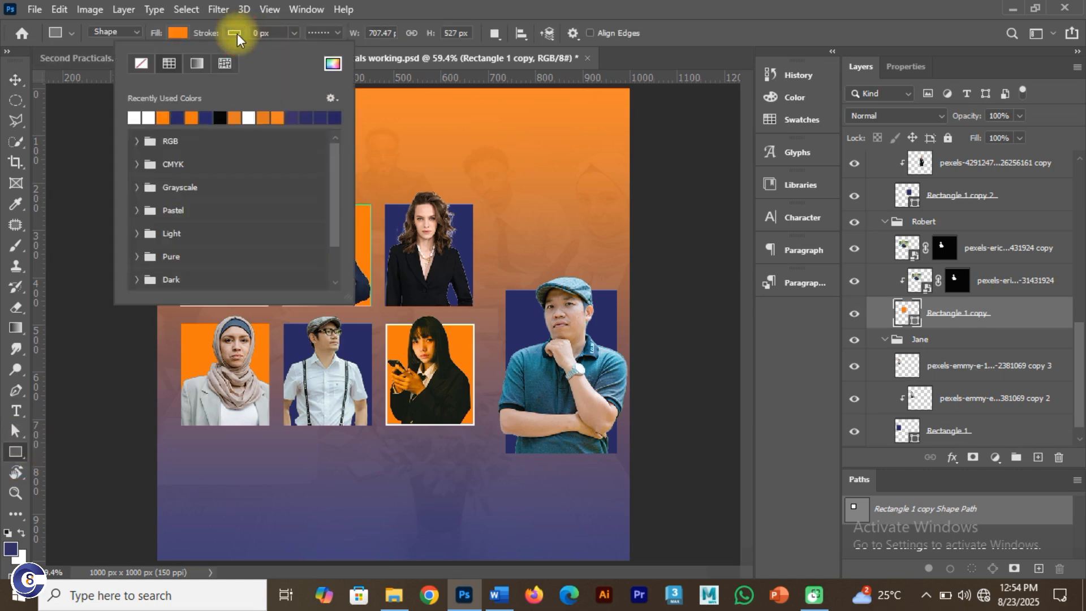
left_click(148, 117)
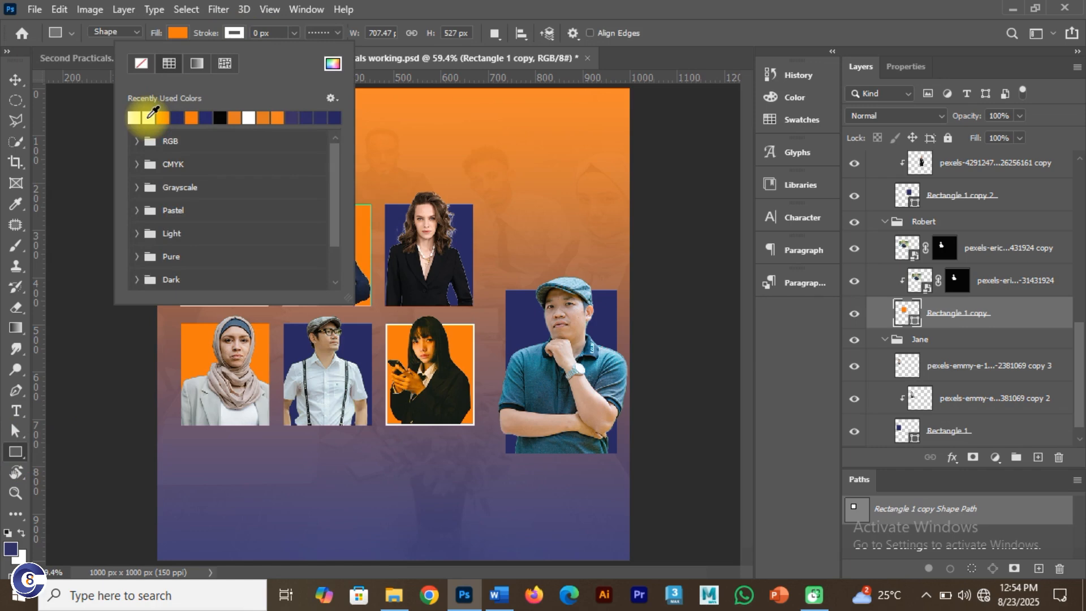
left_click(270, 33)
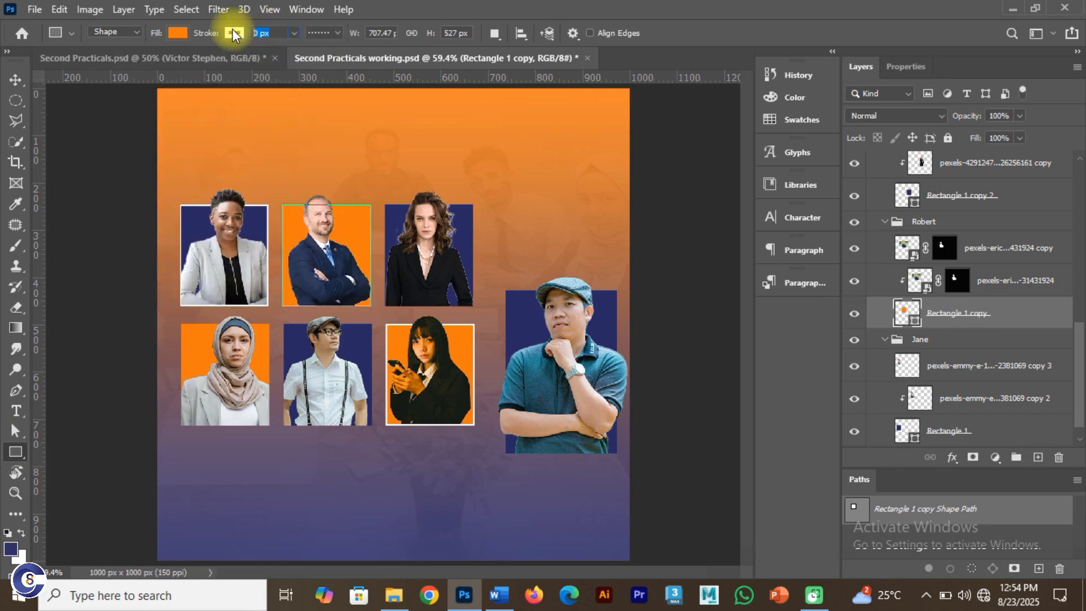
type("3")
key("Return")
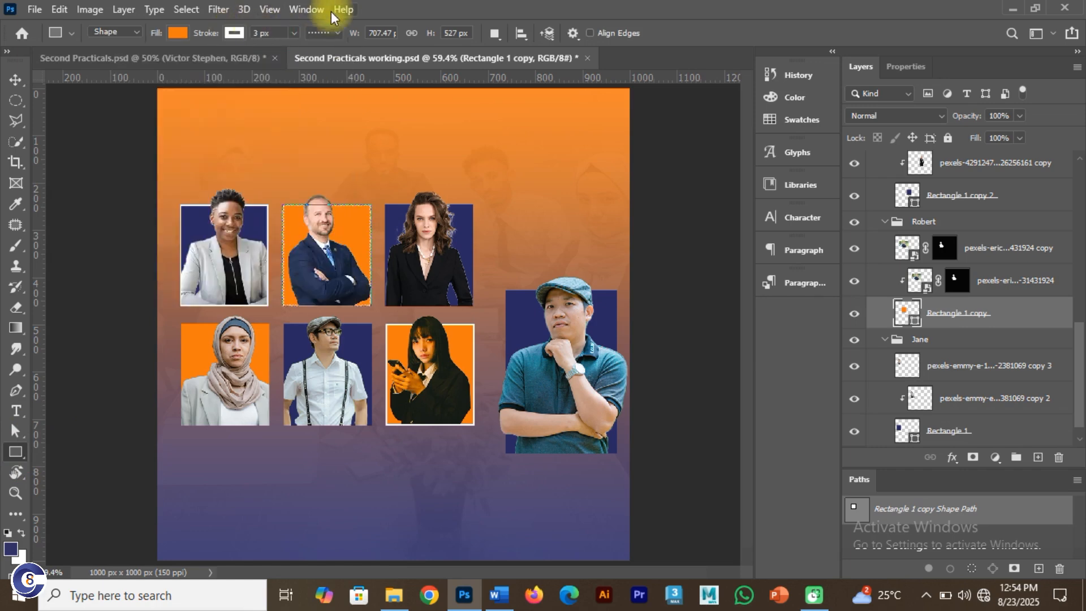
left_click(333, 33)
left_click(317, 86)
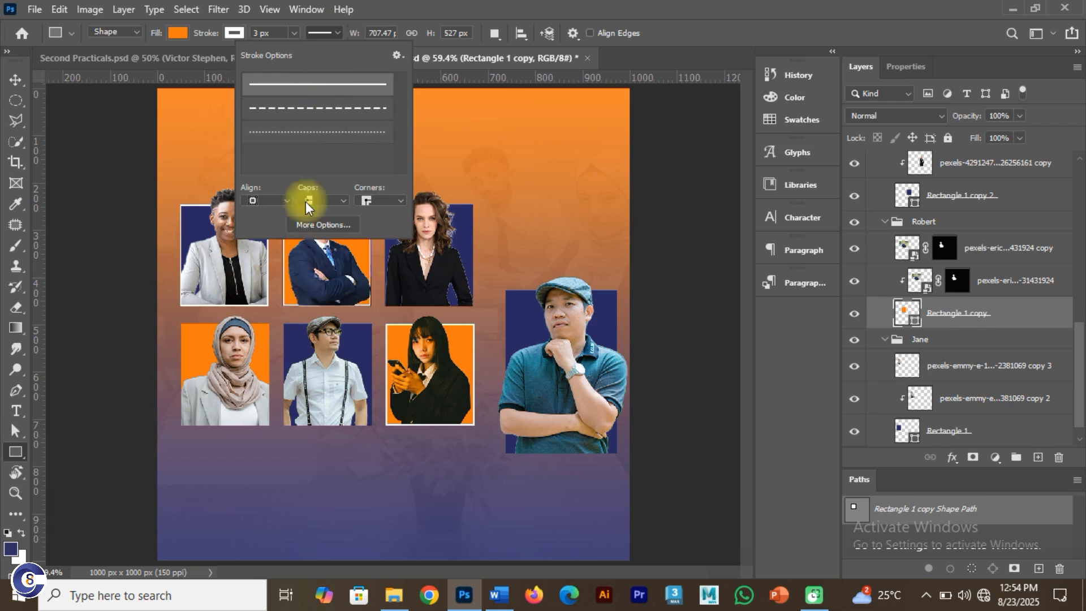
Outline the frame behind the woman in the headscarf with a solid white 3 px stroke
left_click(23, 80)
left_click(163, 351)
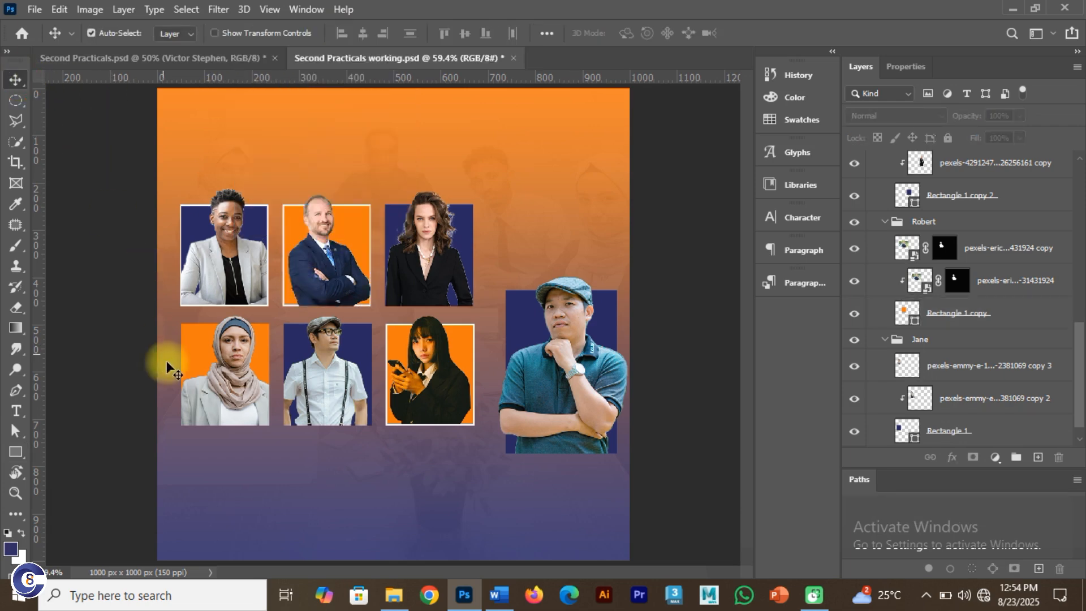
left_click(189, 340)
left_click(16, 451)
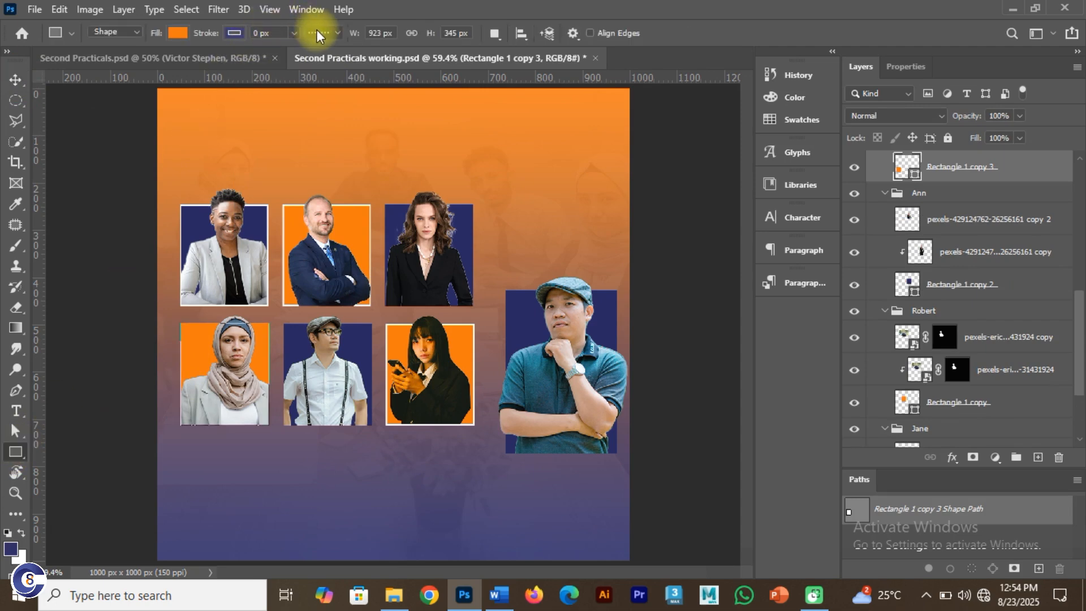
left_click(322, 32)
left_click(311, 94)
left_click(234, 33)
left_click(141, 118)
left_click(237, 33)
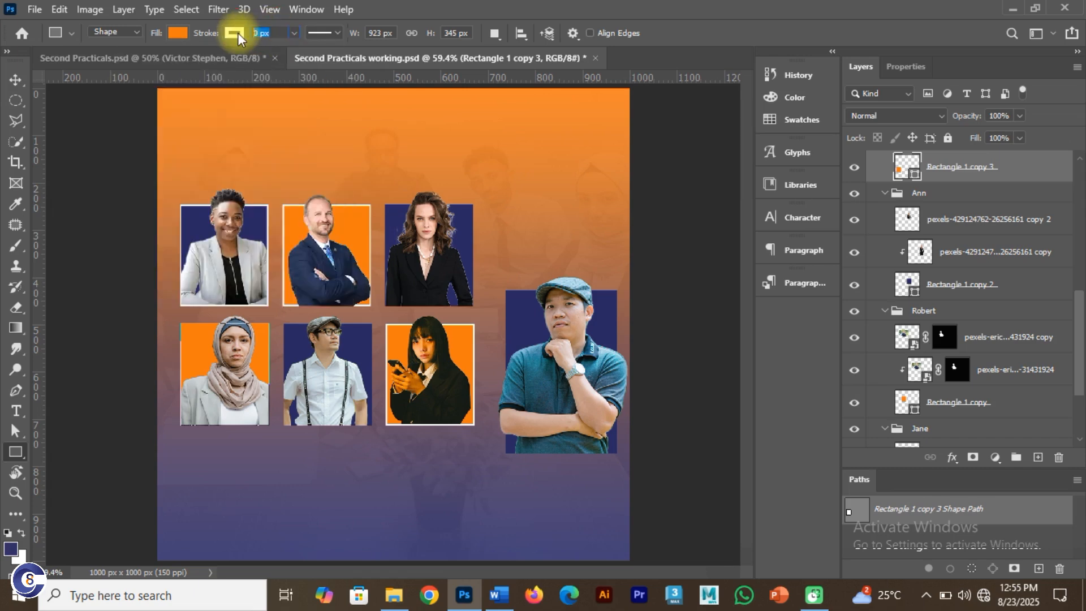
type("3")
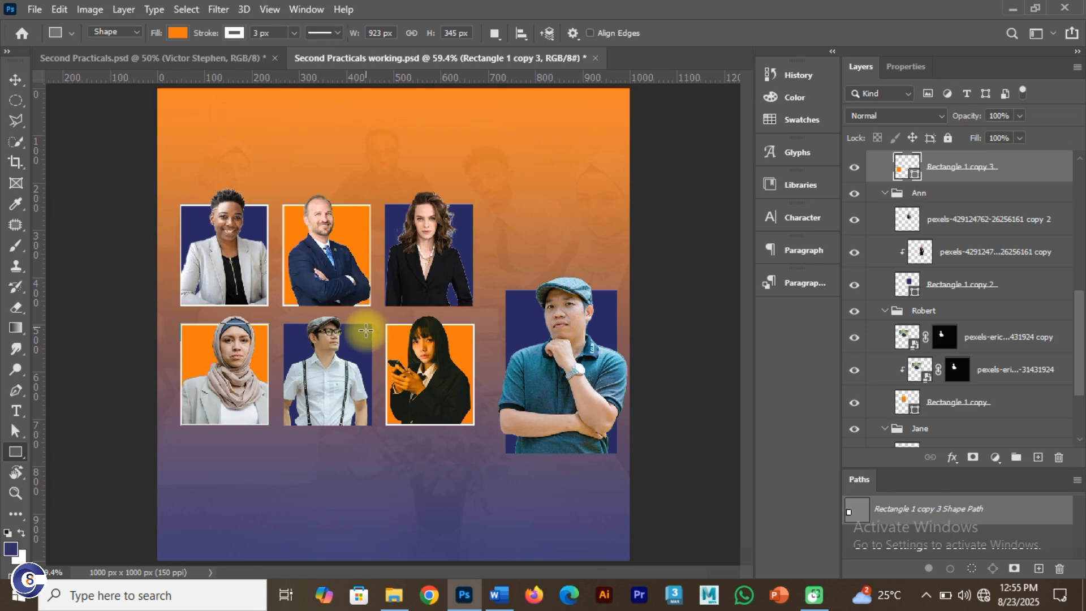
Outline the frame behind the man in suspenders with a solid white 3 px stroke
left_click(15, 79)
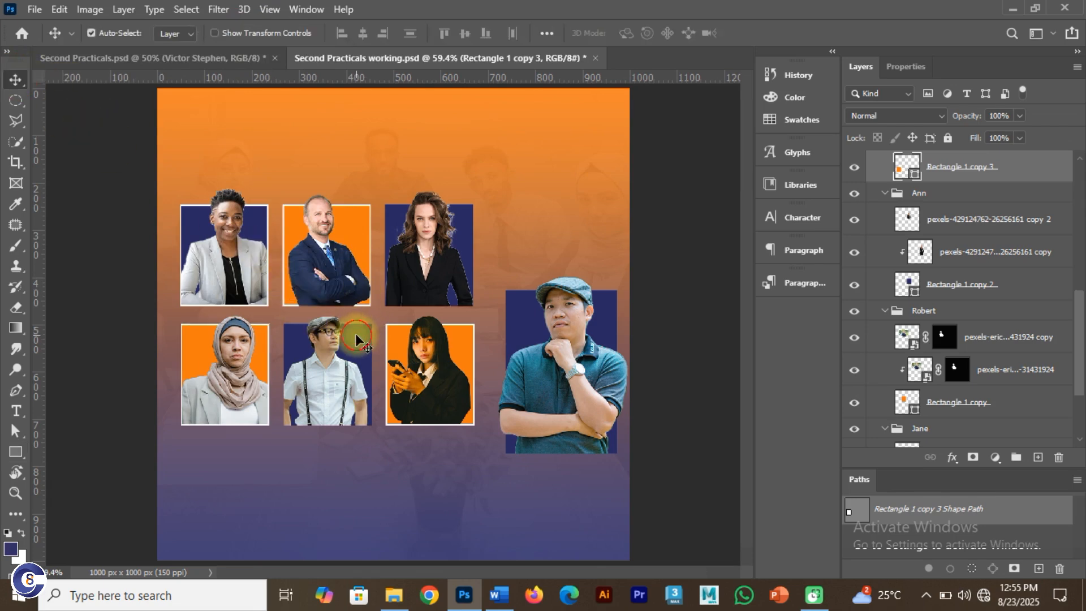
left_click(356, 338)
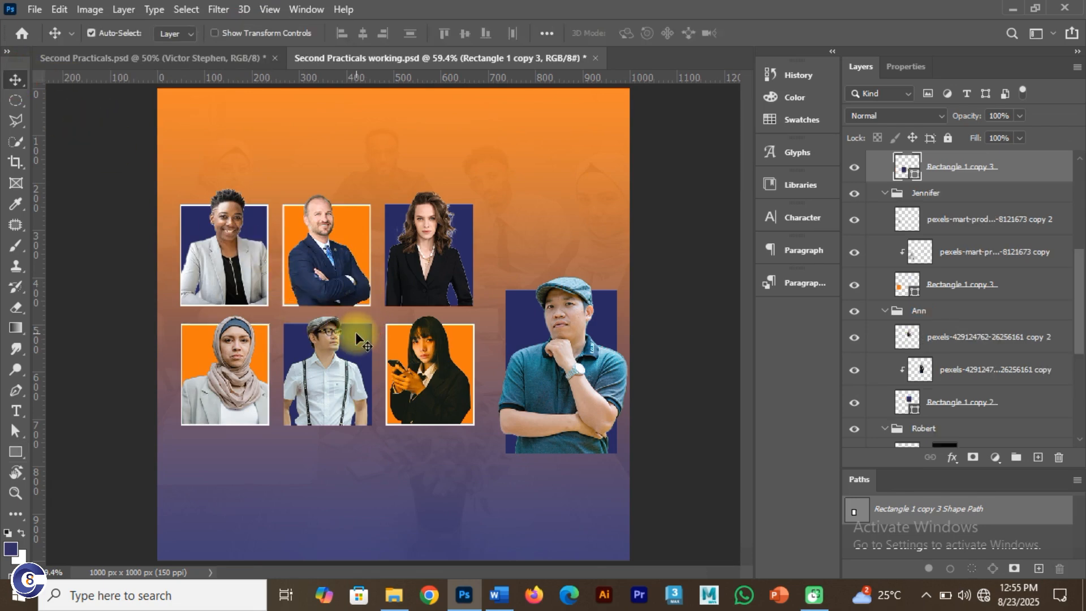
left_click(15, 451)
left_click(234, 33)
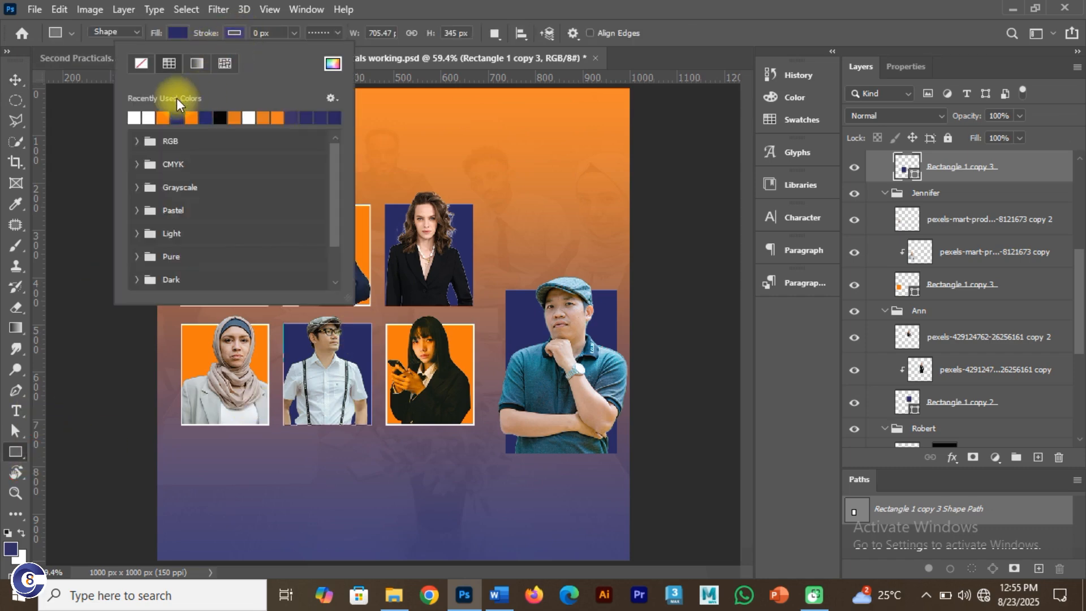
left_click_drag(279, 33, 235, 30)
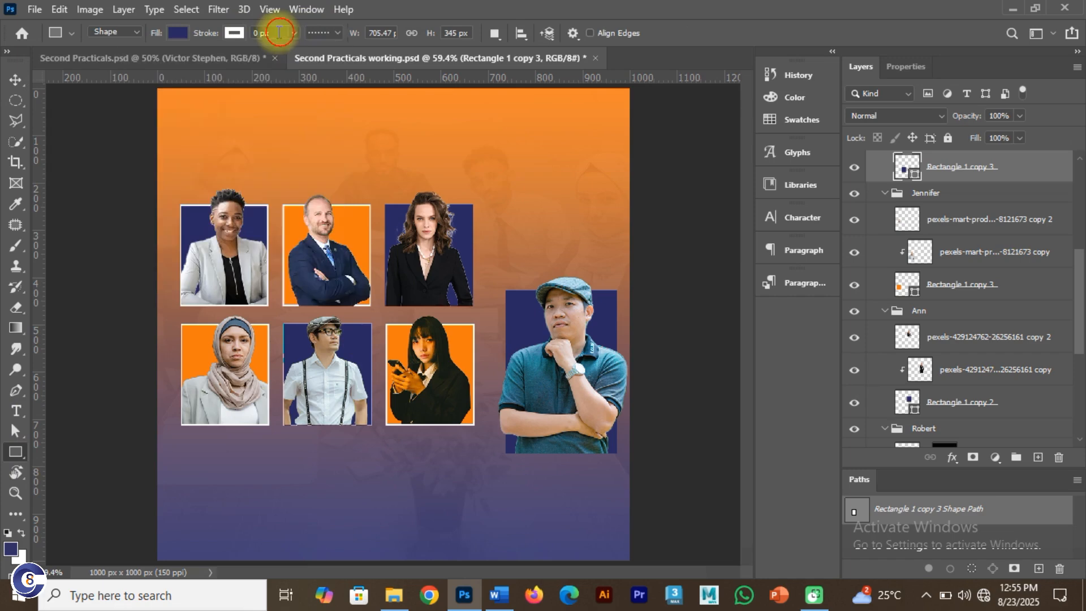
type("3")
key("Return")
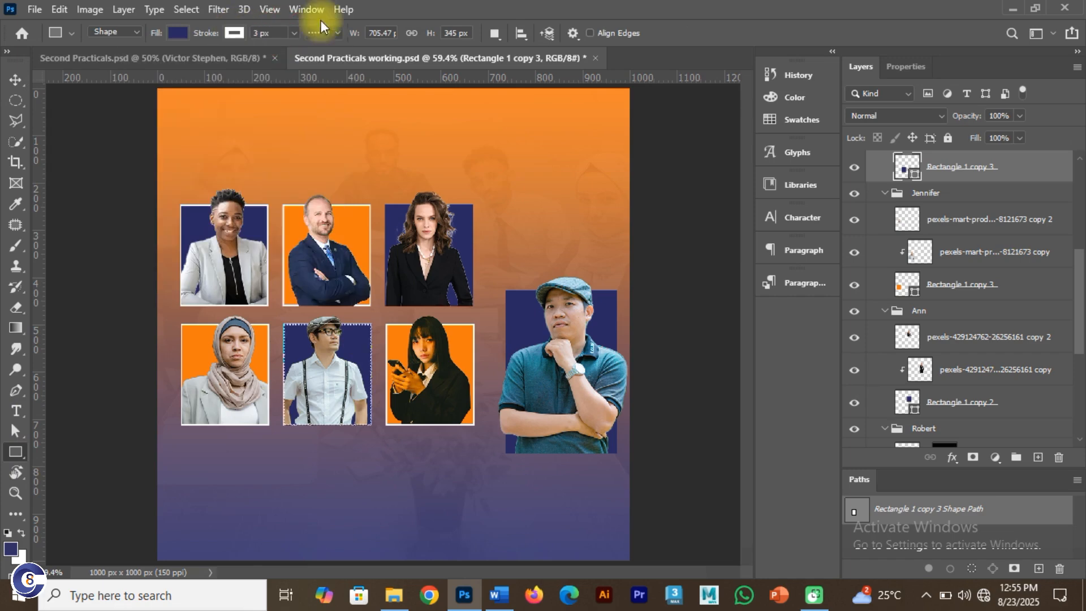
left_click(340, 32)
left_click(327, 86)
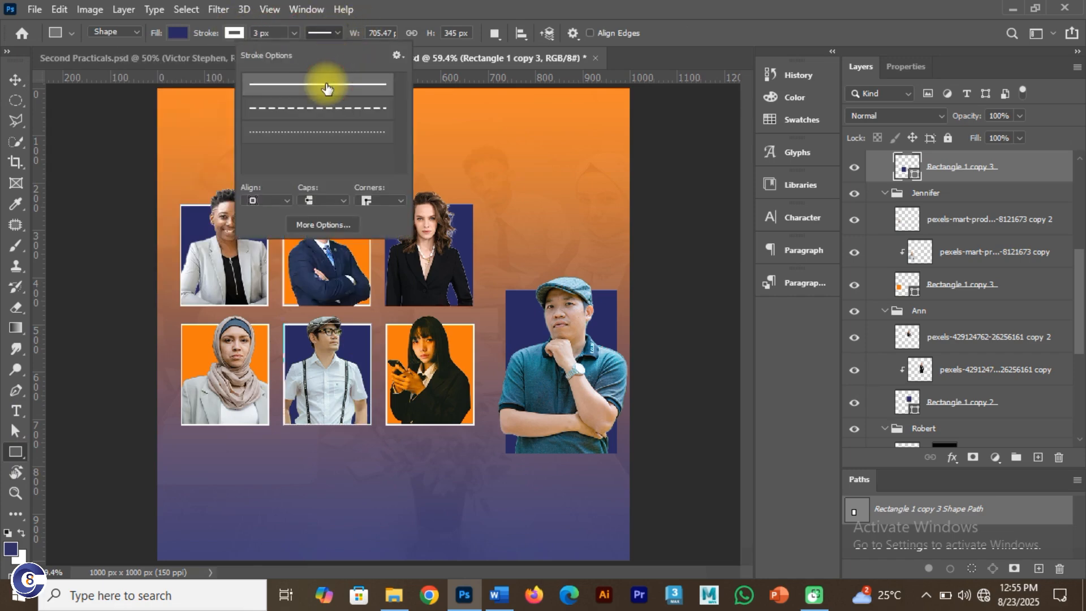
Change the fill of the large frame behind the moderator to white
left_click(15, 79)
left_click(517, 323)
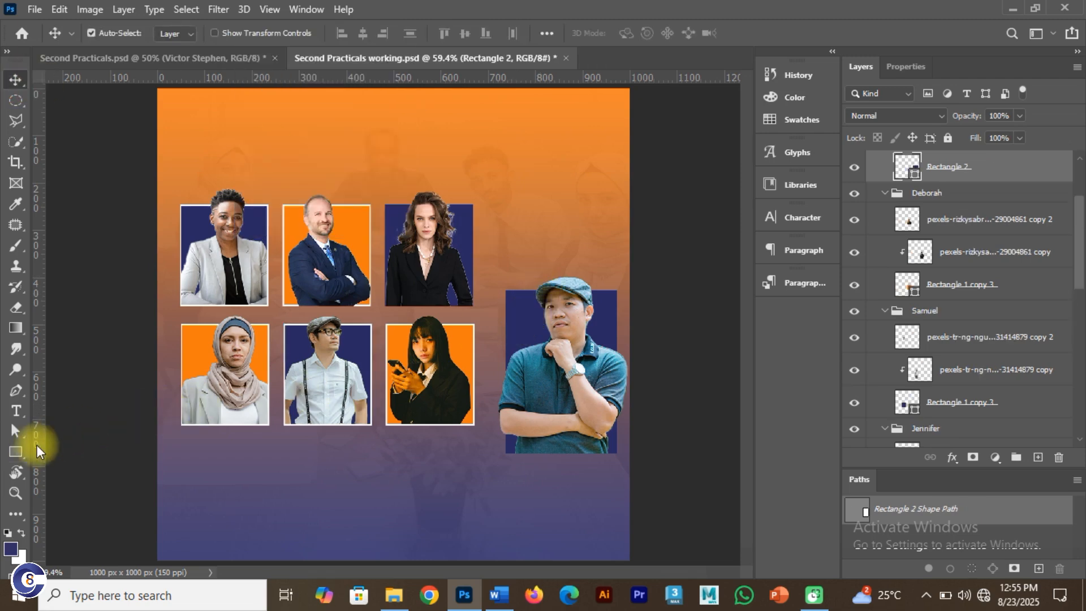
left_click(16, 451)
left_click(178, 32)
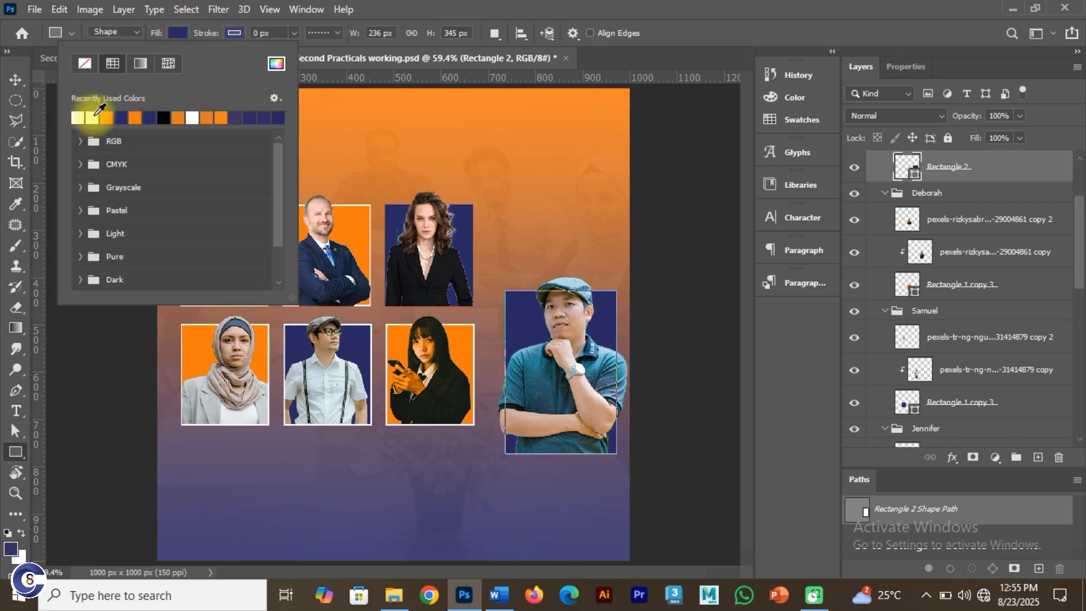
left_click(77, 117)
left_click(16, 79)
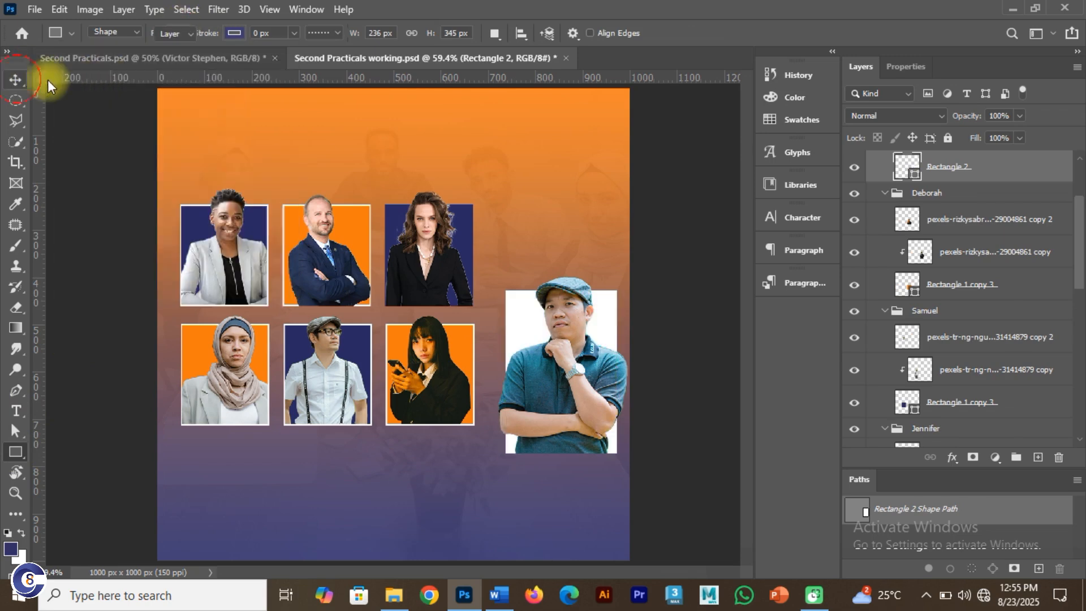
Compare the working flyer with the reference in Second Practicals.psd and inspect the unoutlined portrait of the long-haired woman
left_click(184, 57)
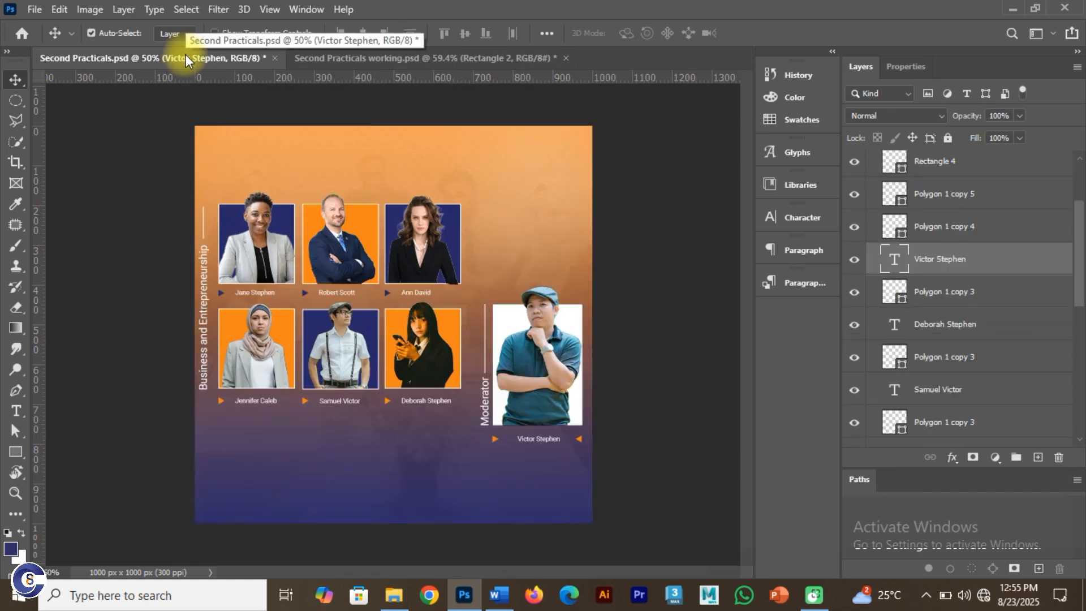
left_click(421, 57)
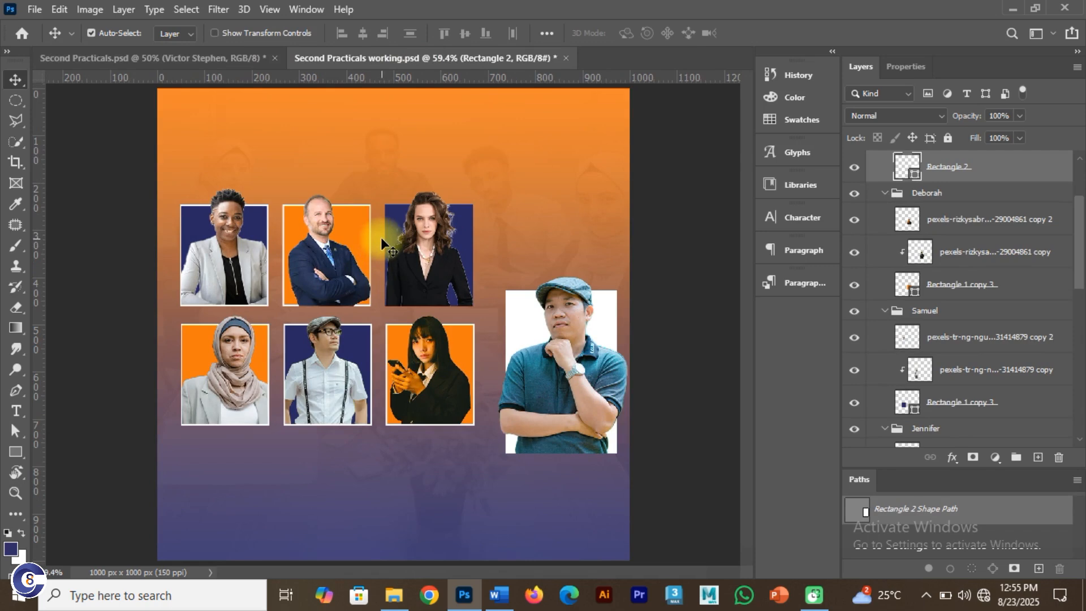
scroll(422, 226, "up", 3)
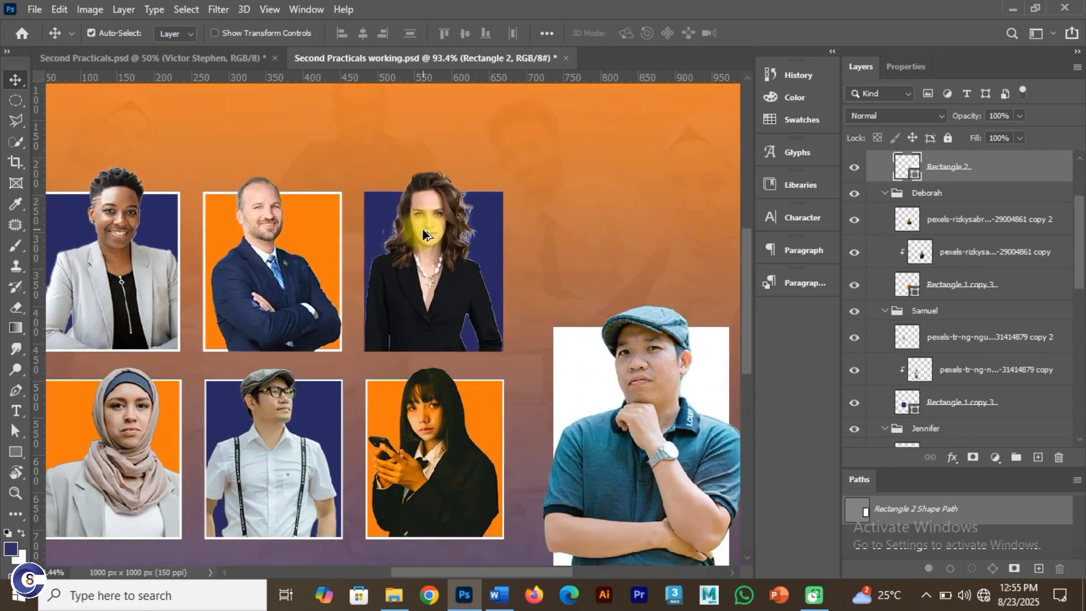
scroll(422, 229, "down", 2)
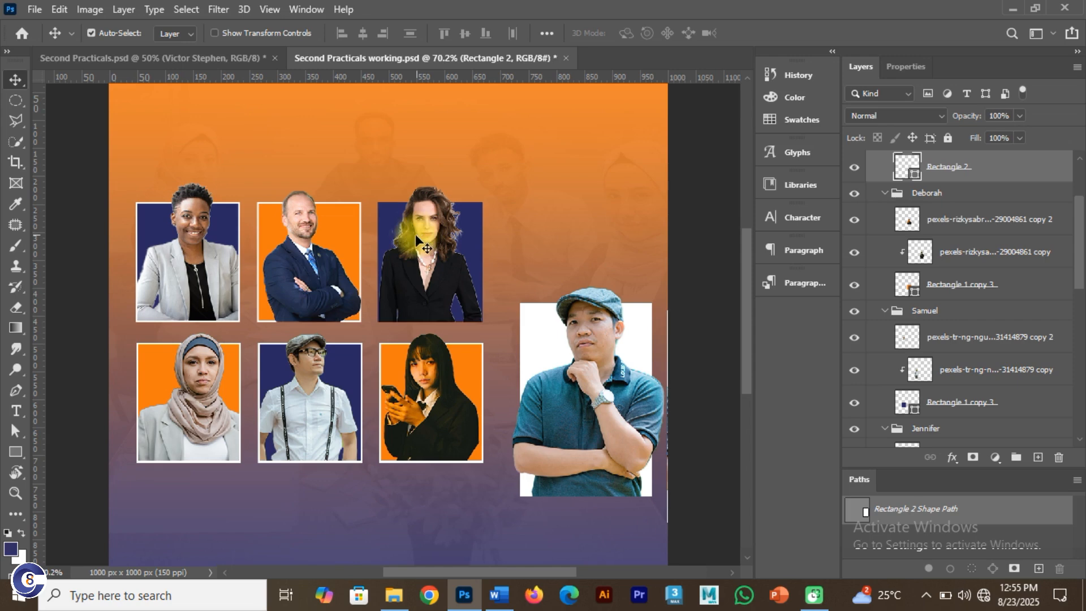
scroll(395, 228, "up", 3)
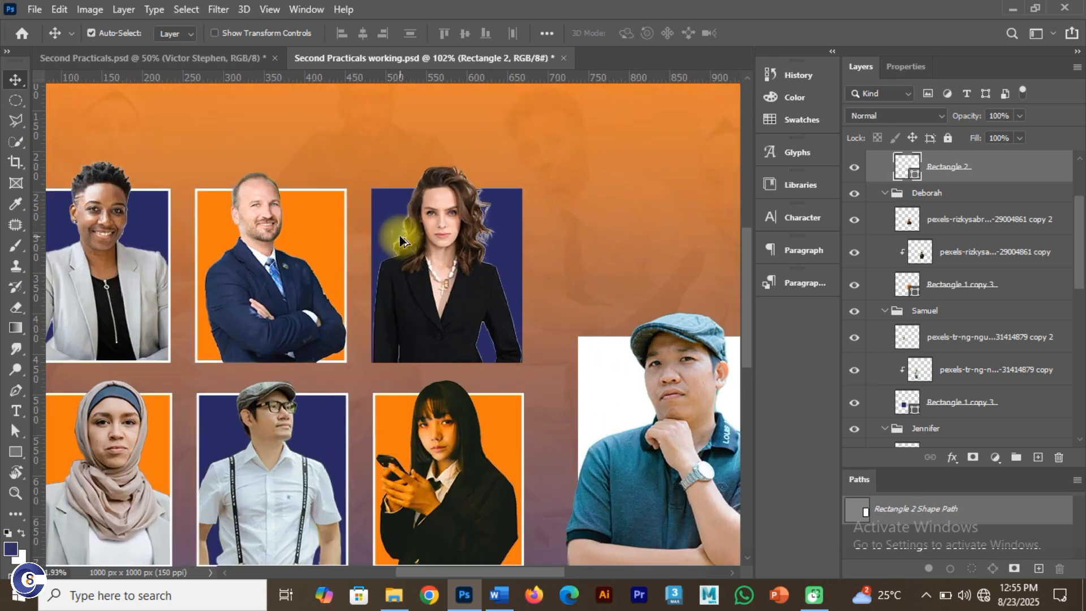
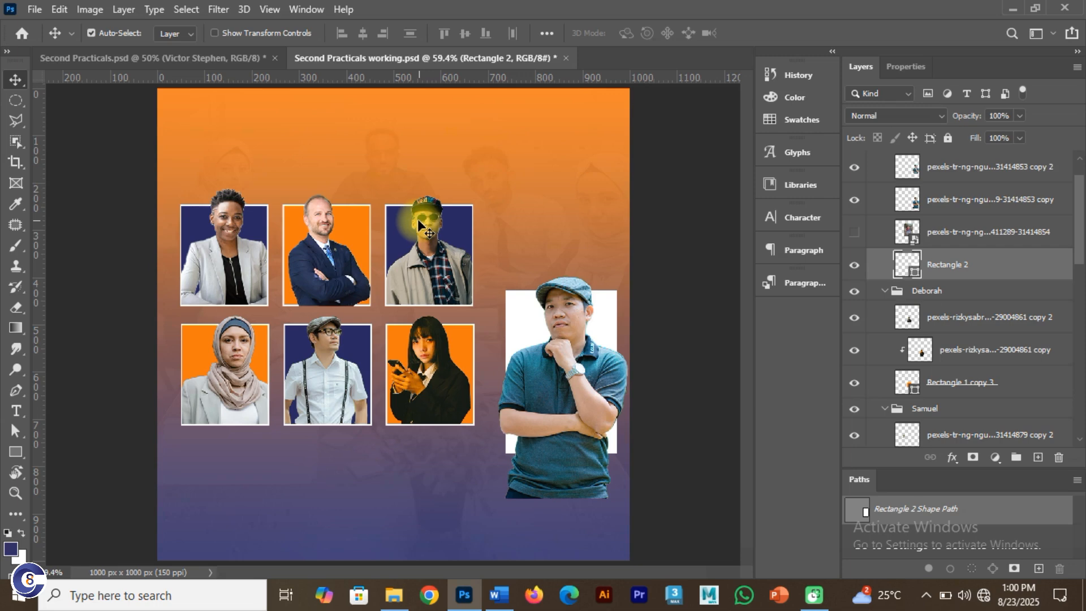
Check the hidden photo of the man holding a camera and delete its layer from above the moderator's rectangle
left_click(403, 219)
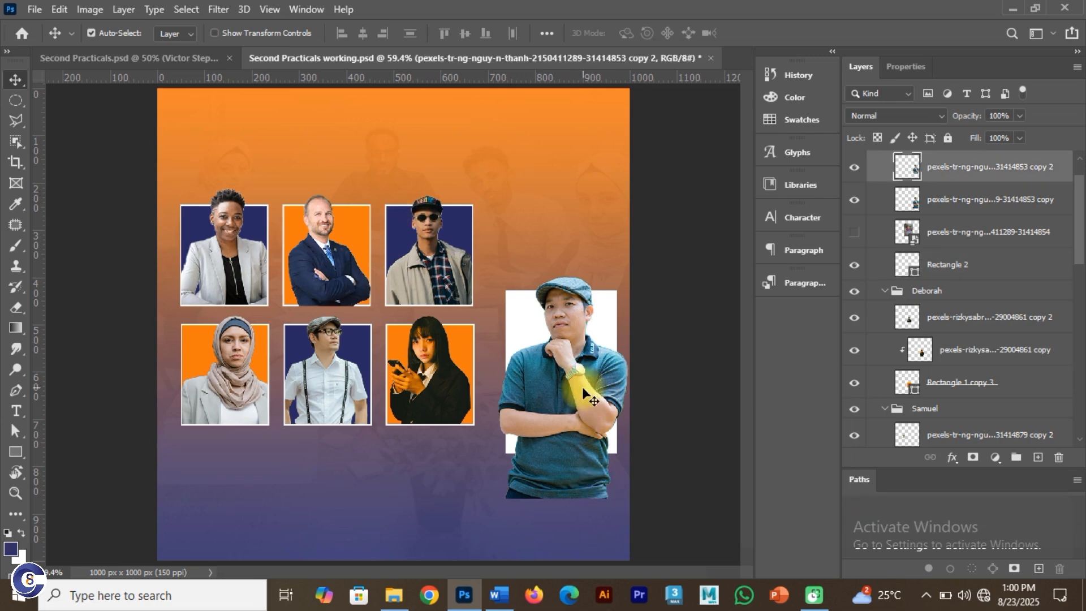
left_click(600, 317)
left_click(928, 169)
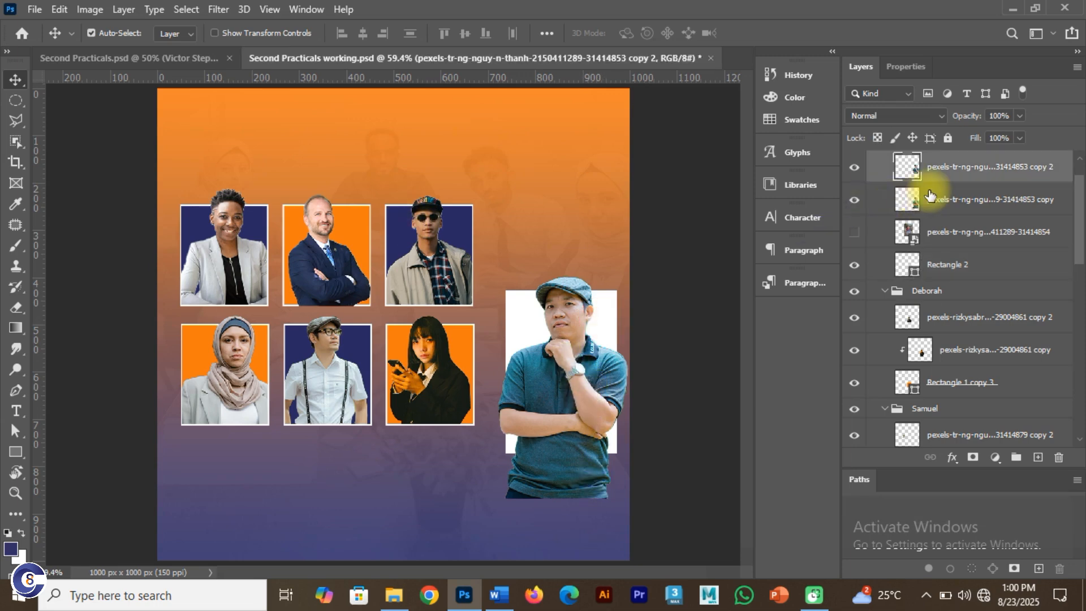
left_click(854, 231)
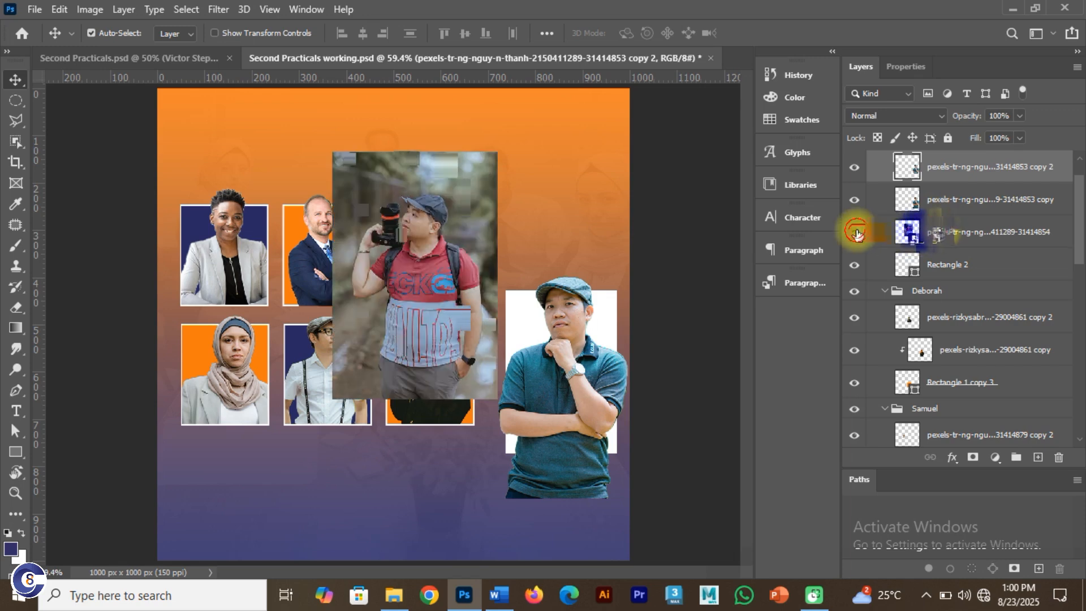
left_click(856, 233)
left_click_drag(998, 233, 1060, 459)
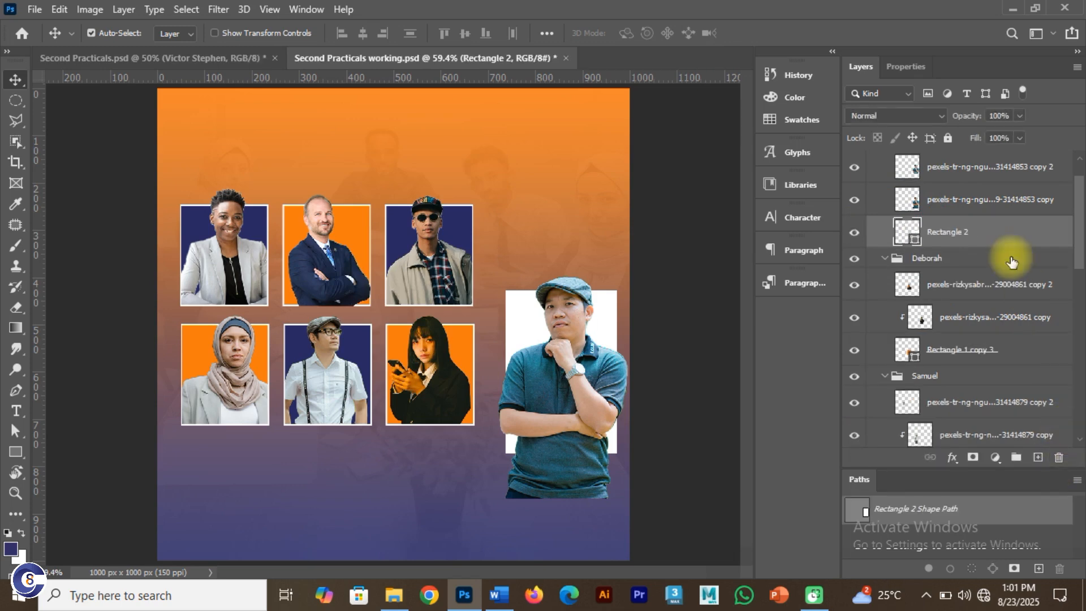
Clip the lower copy of the moderator's photo to the white rectangle with a clipping mask
left_click(962, 199)
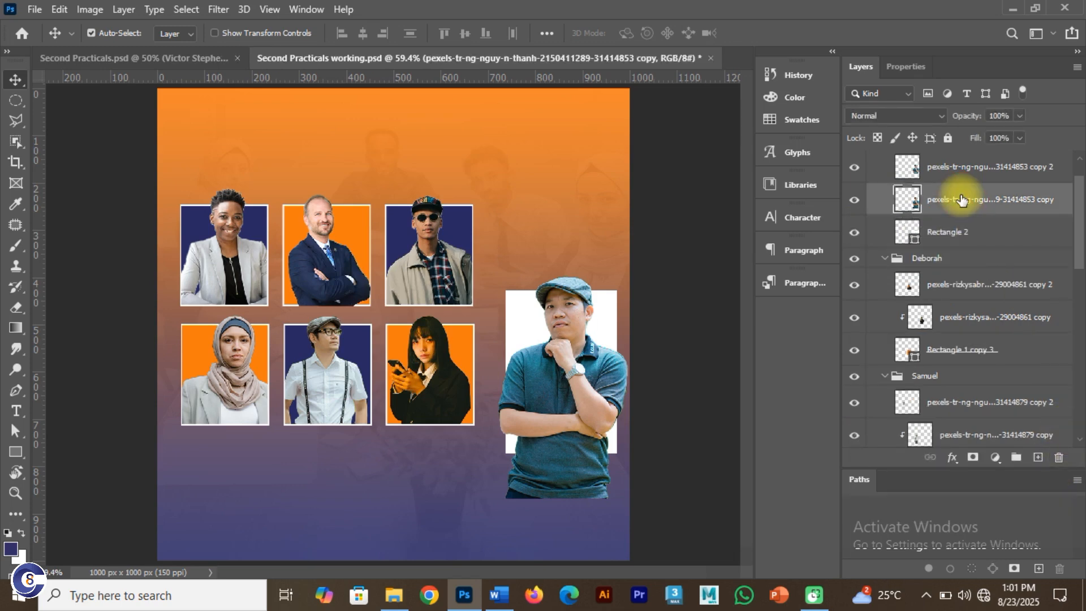
left_click(968, 169)
left_click_drag(591, 256, 390, 433)
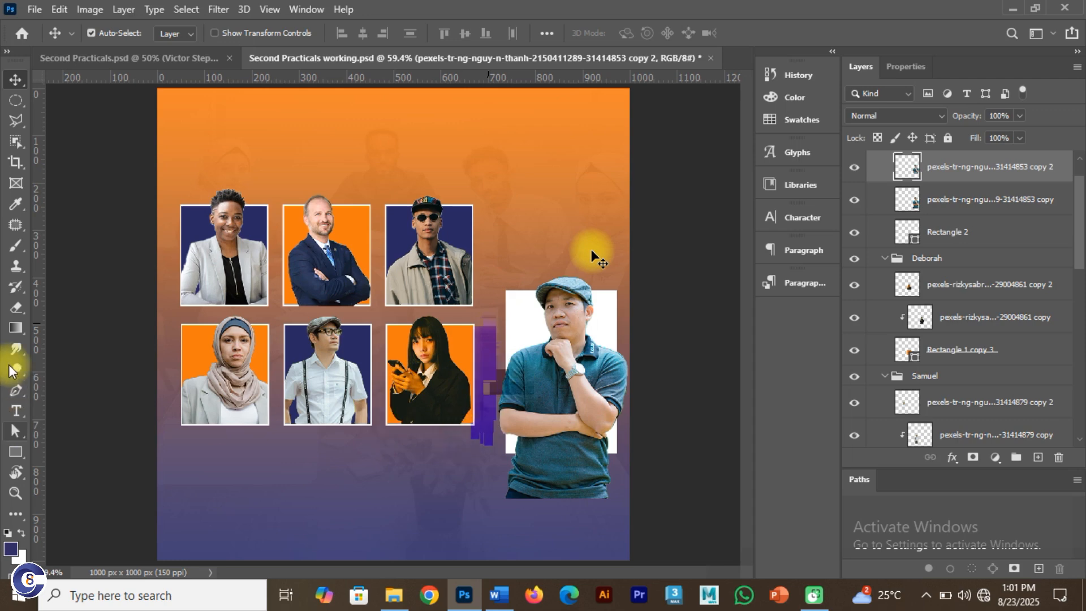
left_click(17, 308)
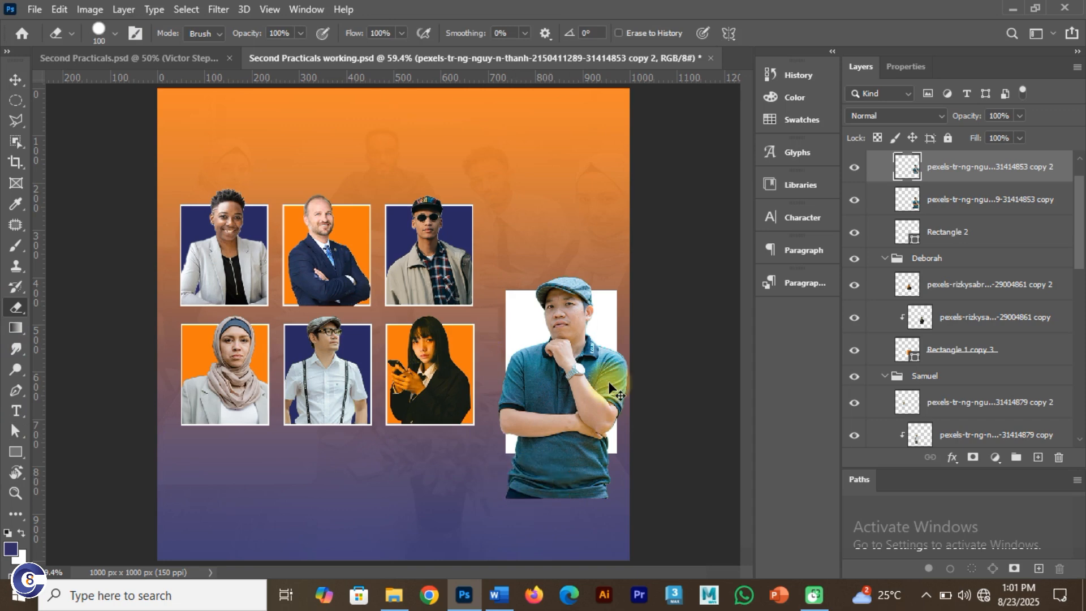
left_click(849, 167)
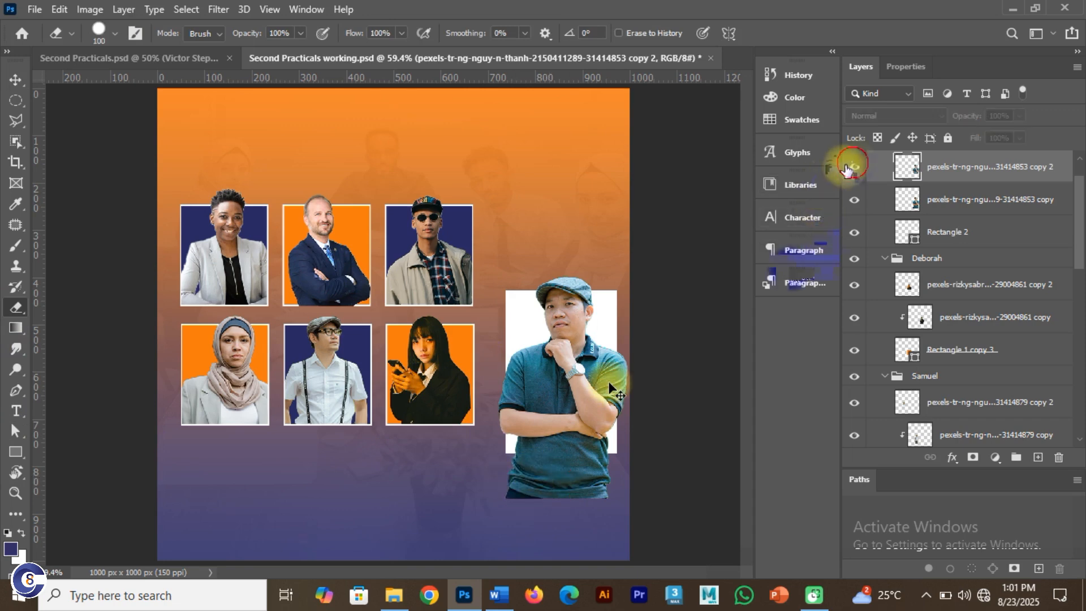
left_click(851, 166)
left_click(1001, 201)
right_click(1001, 199)
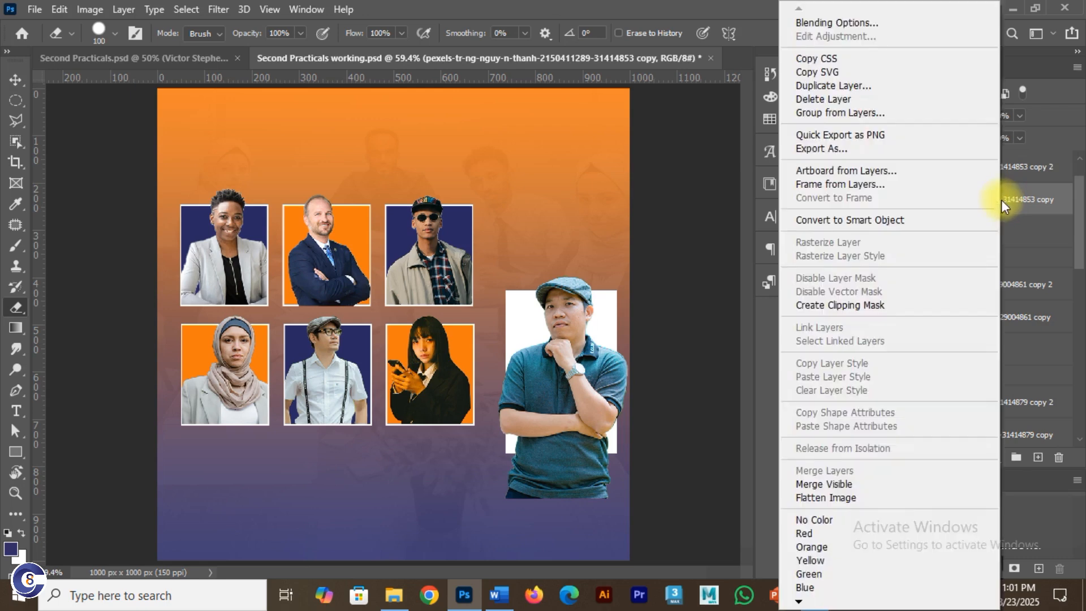
left_click(883, 300)
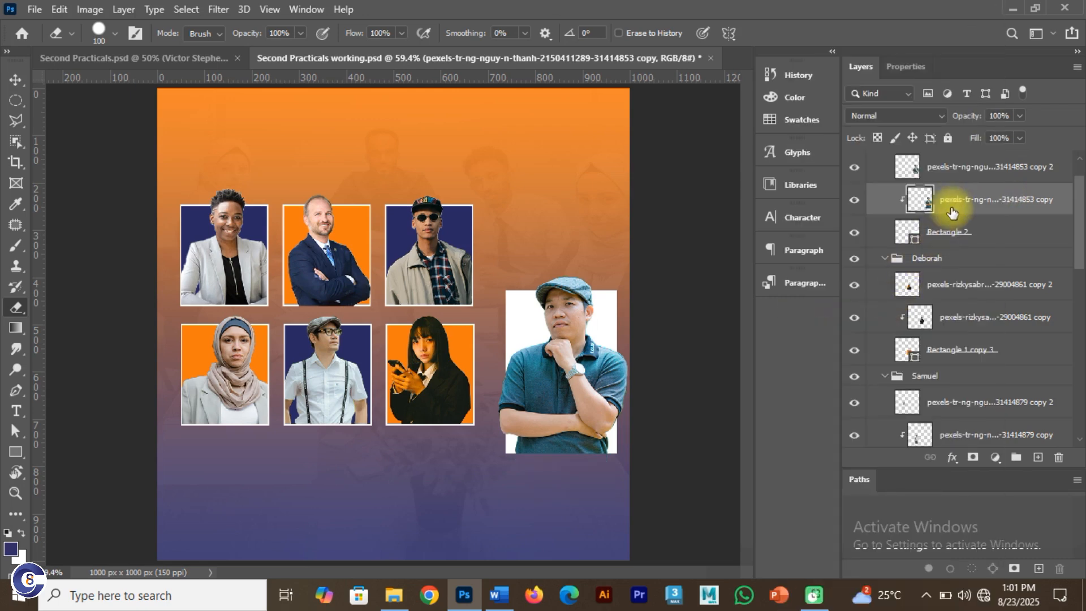
Try erasing the arm areas that overhang the white frame on the moderator's upper photo copy, and undo the strokes
left_click(960, 172)
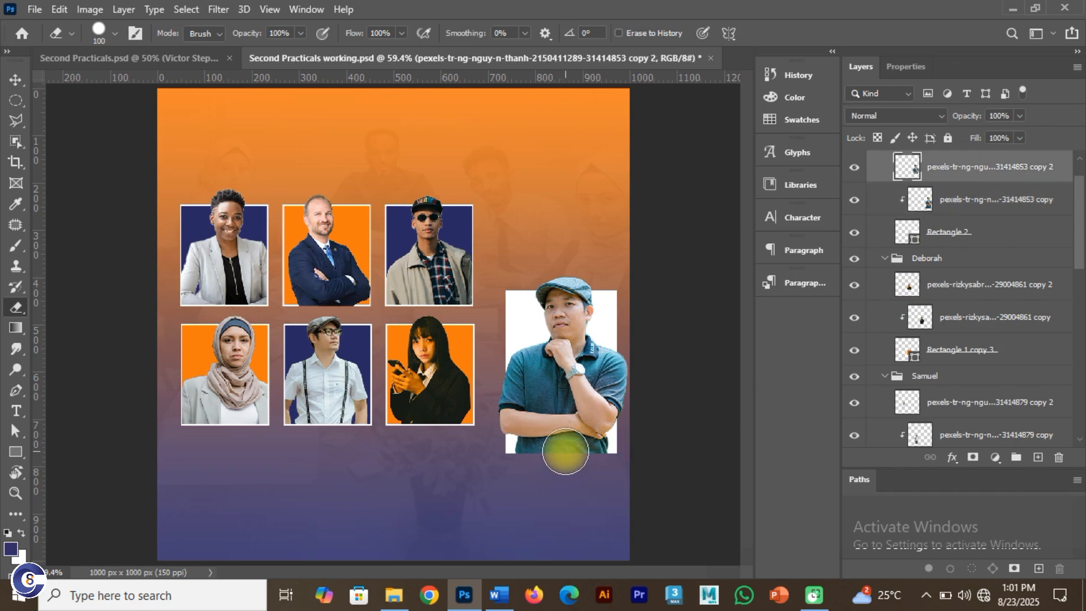
left_click_drag(496, 441, 493, 398)
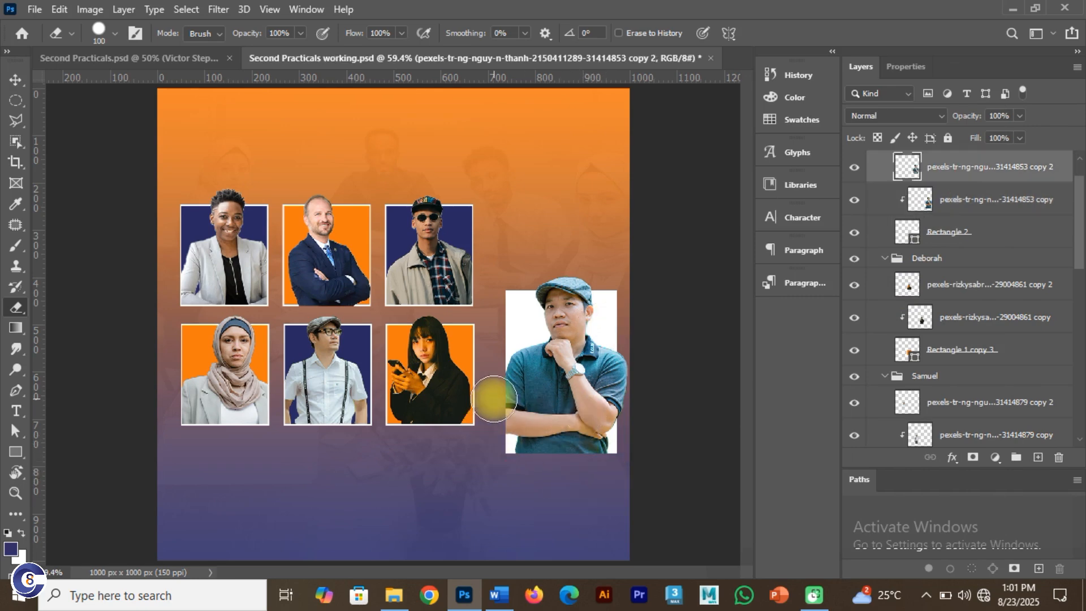
key("ctrl+z")
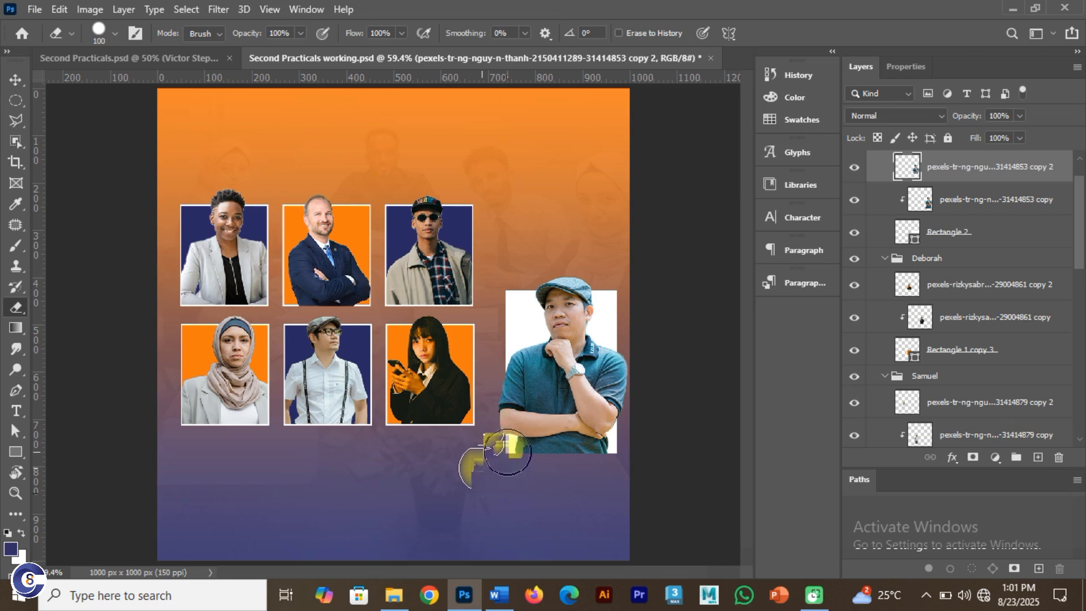
left_click_drag(632, 428, 629, 400)
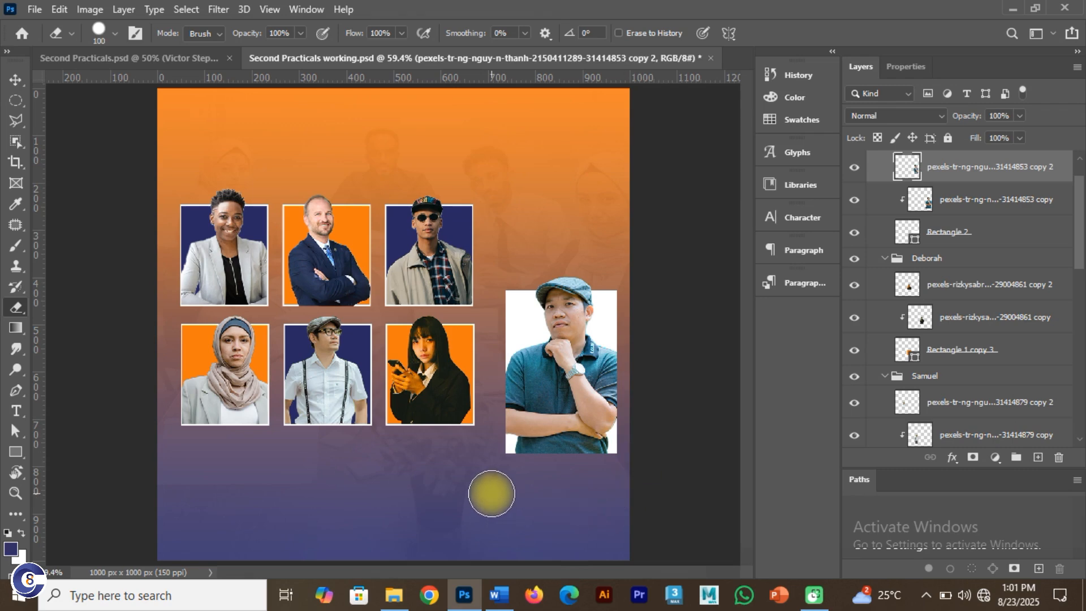
key("ctrl+z")
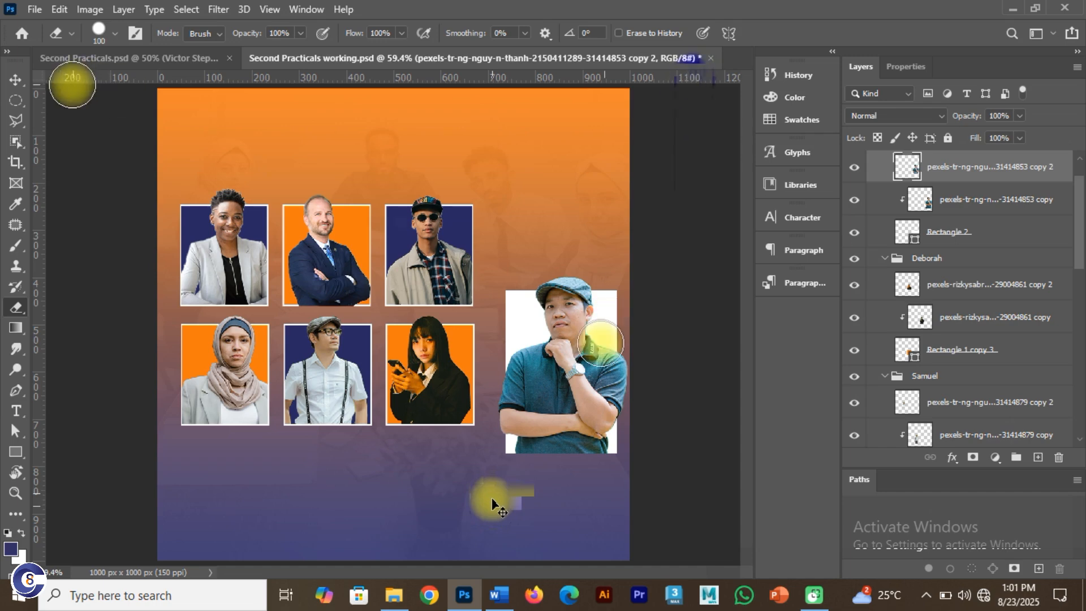
left_click(14, 80)
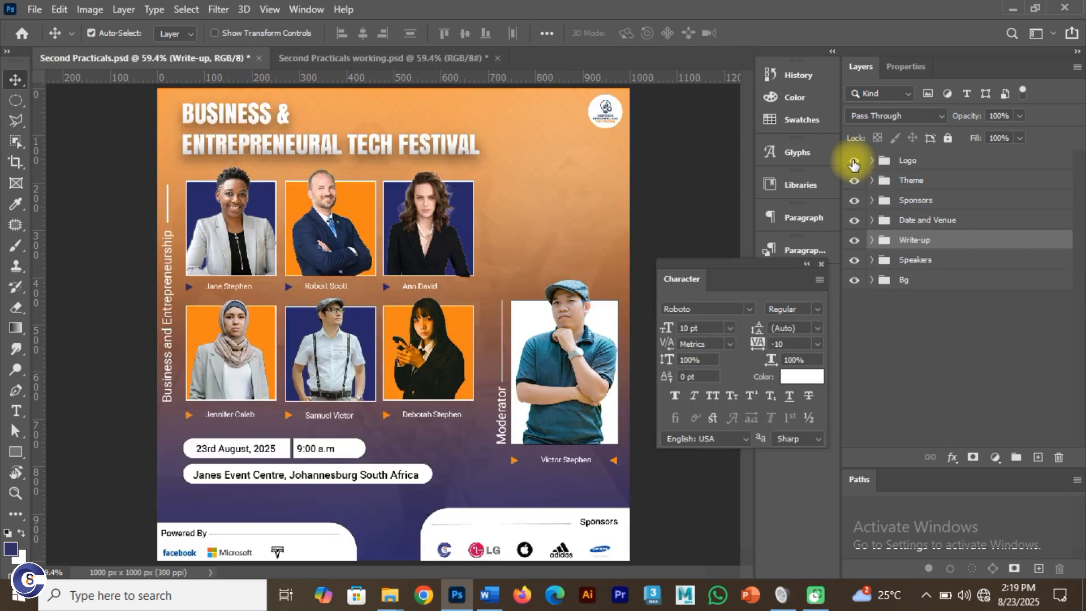
Hide every group except Speakers and Bg in the reference flyer, and collapse the Speakers group in the working file
left_click_drag(854, 164, 853, 252)
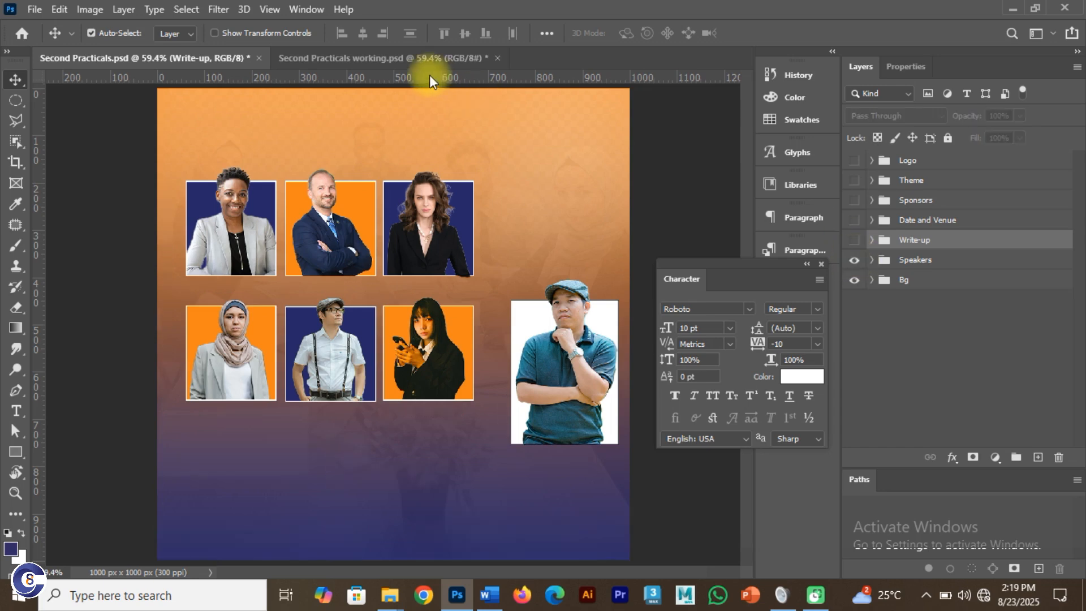
left_click(390, 58)
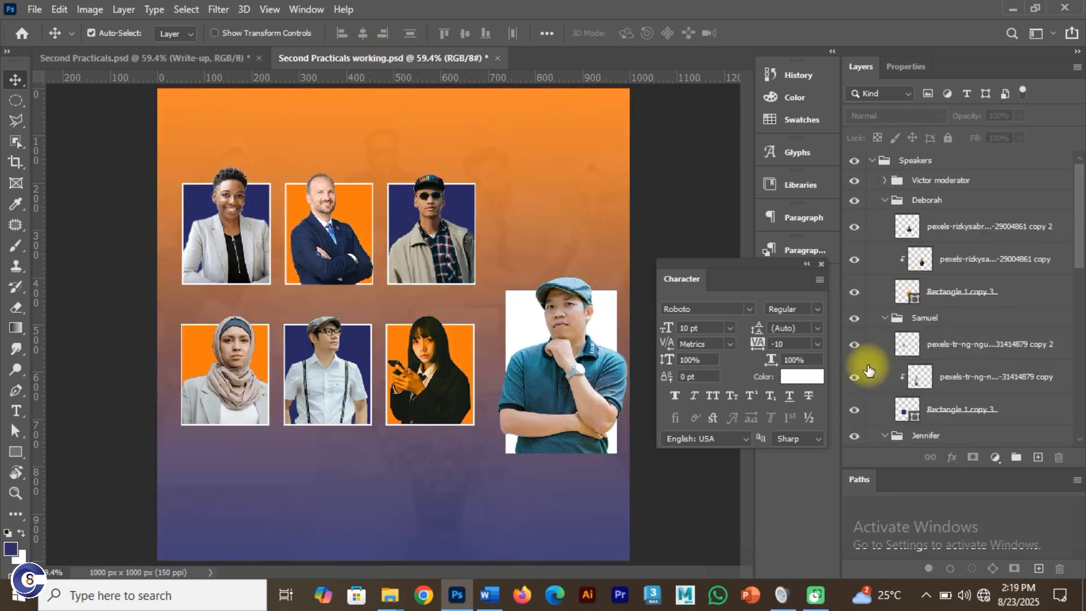
left_click(878, 161)
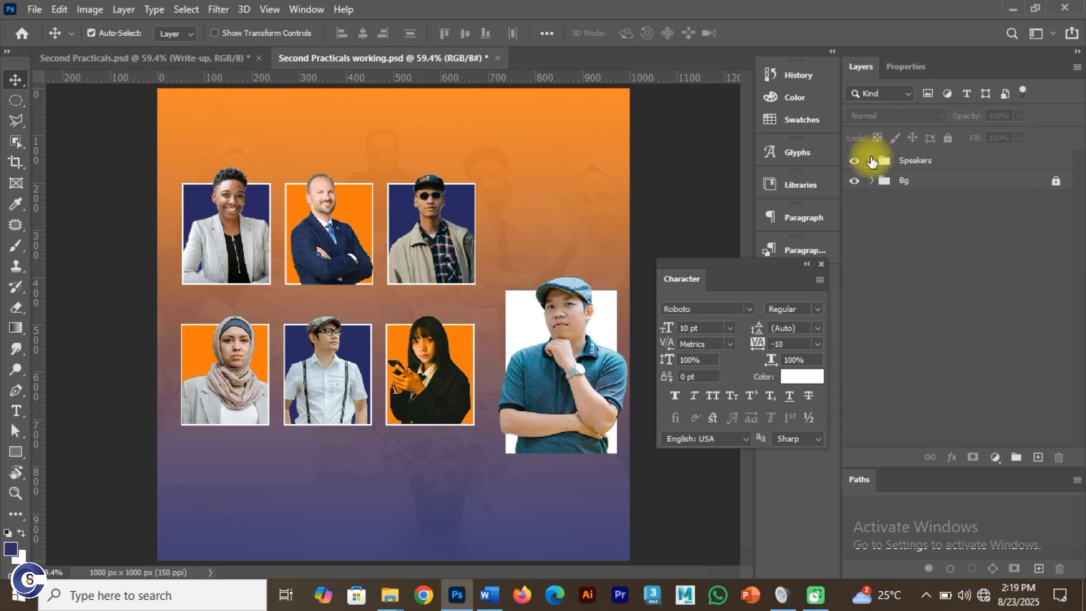
left_click(853, 160)
left_click(853, 161)
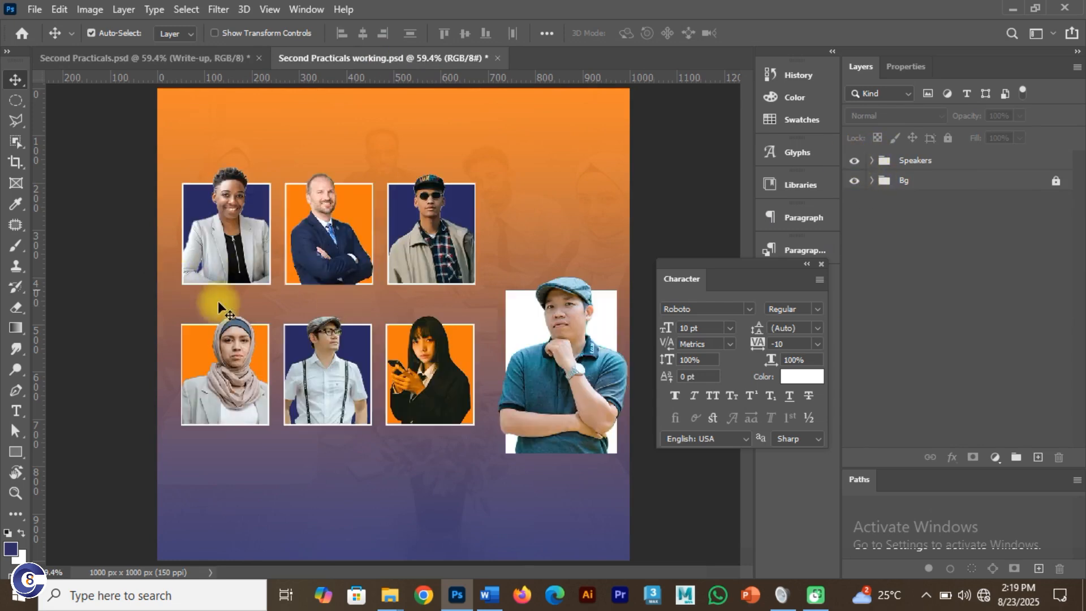
Show the reference's Write-up group and add the first speaker's name as white 10 pt Roboto text below her portrait in the working file
left_click(173, 61)
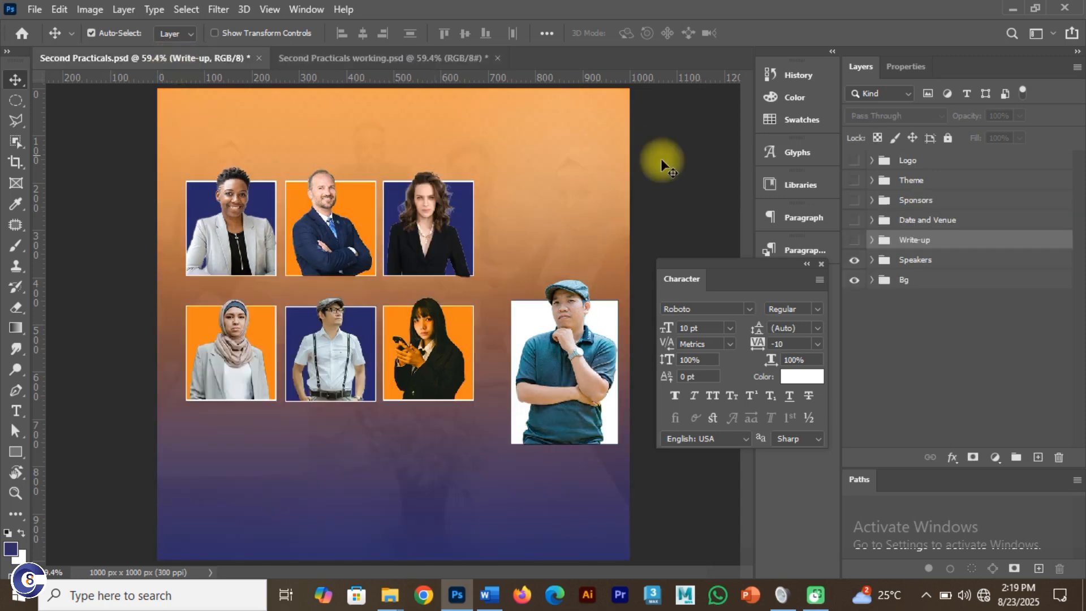
left_click(854, 240)
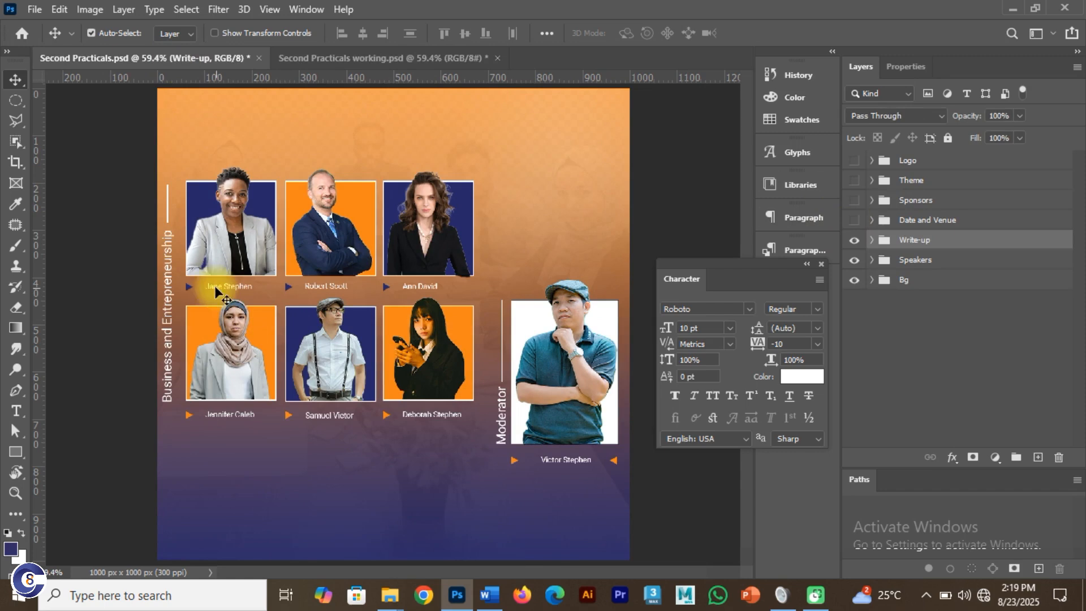
left_click(350, 62)
key("t")
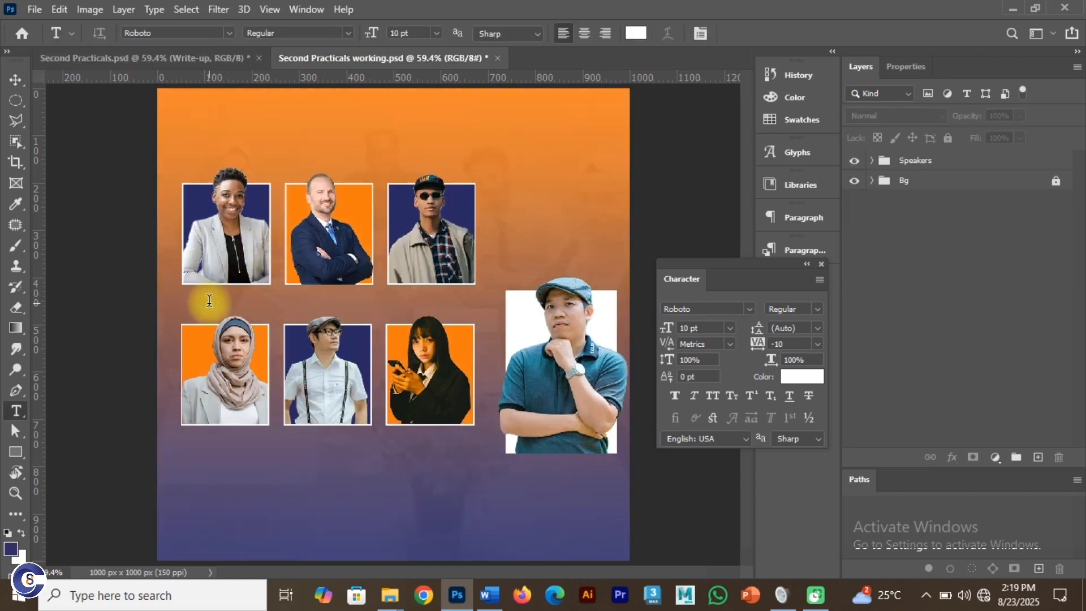
left_click(209, 300)
type("Jane Step")
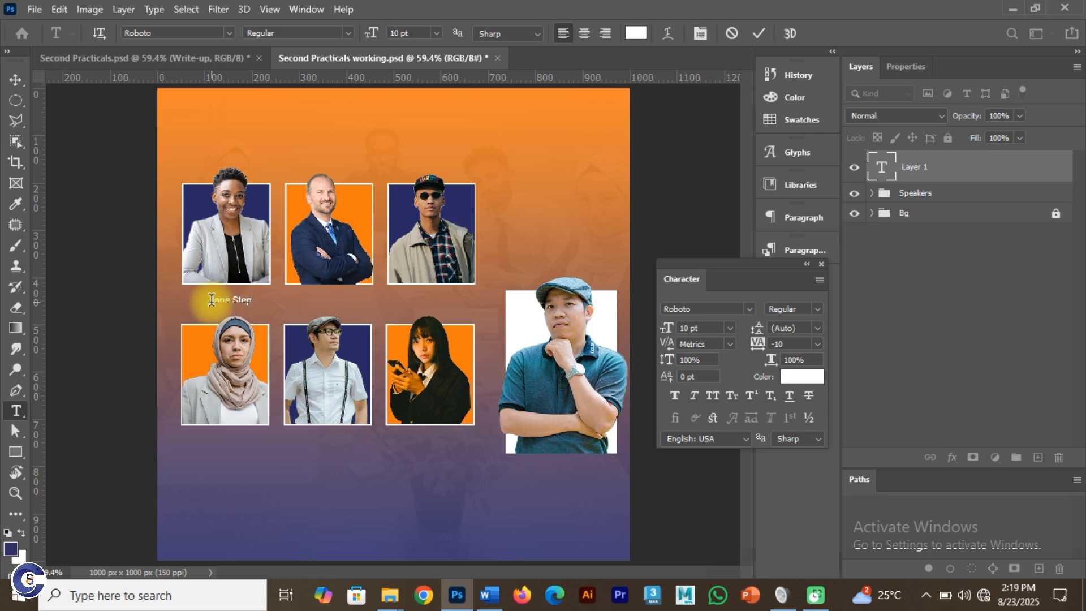
type("hen")
left_click(16, 82)
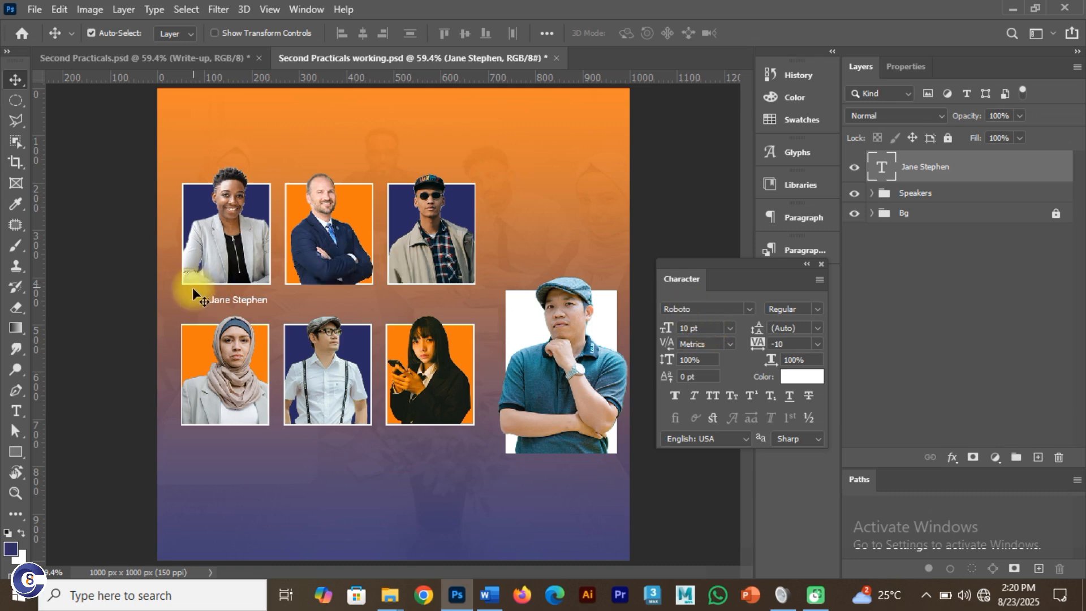
Draw a dark blue three-sided polygon about 38 px wide before the speaker's name and rotate it -90 degrees
left_click(9, 459)
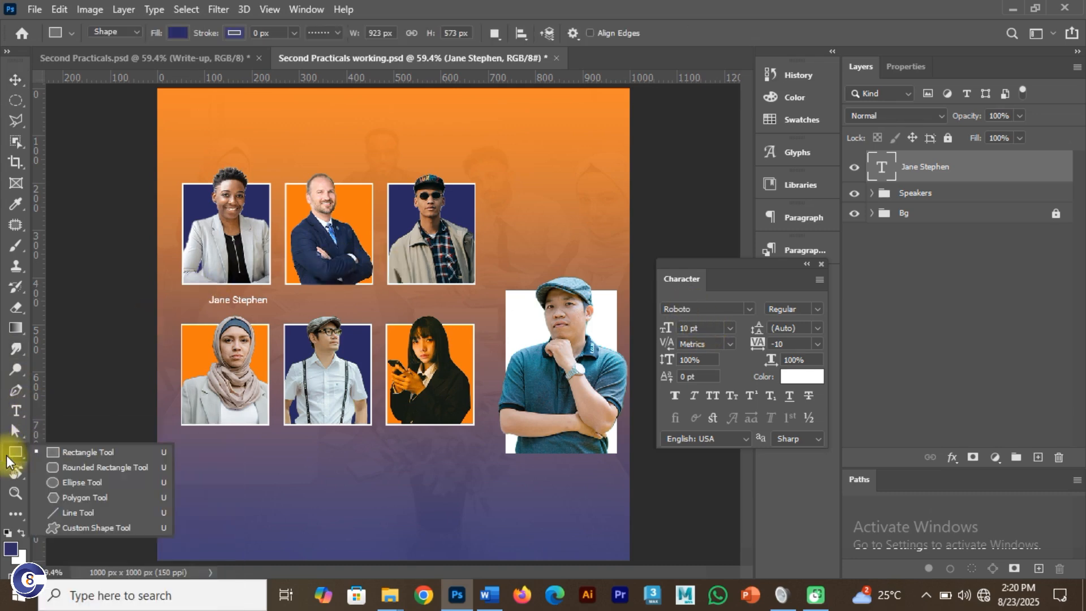
left_click(66, 497)
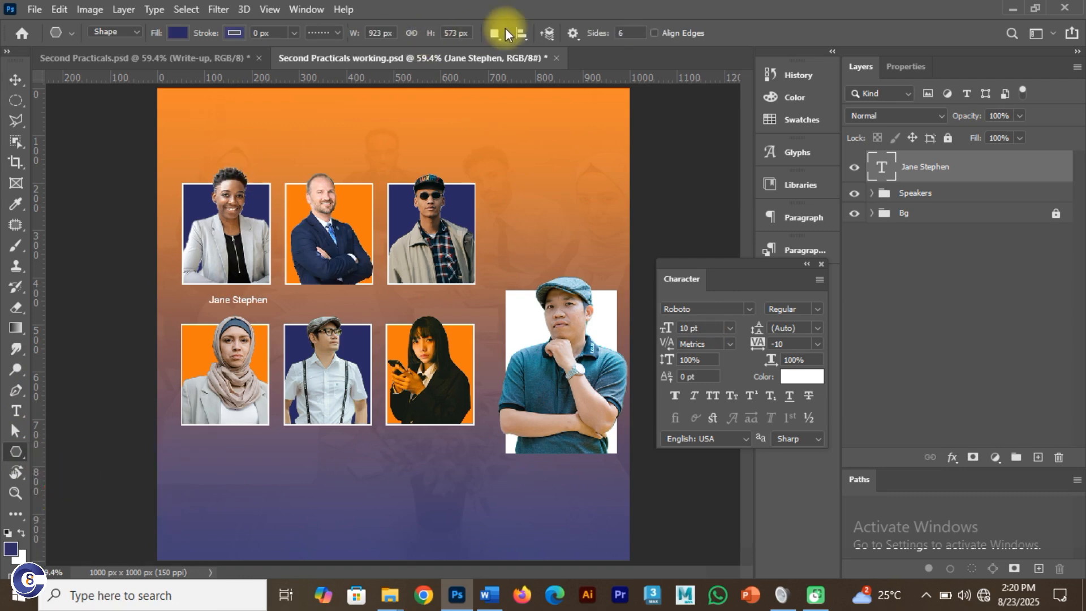
left_click(615, 33)
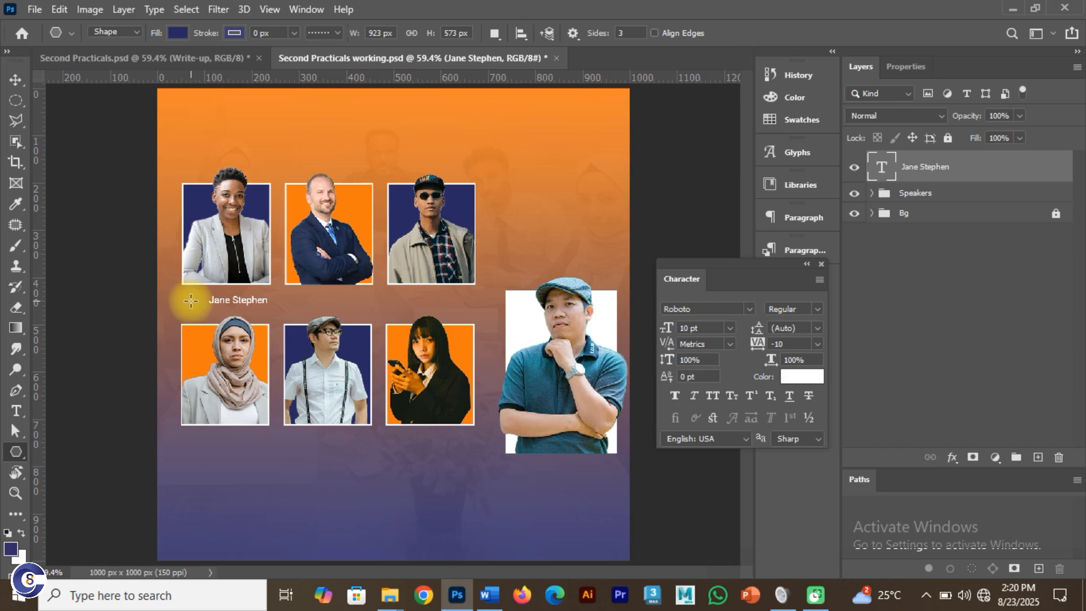
left_click_drag(190, 300, 193, 309)
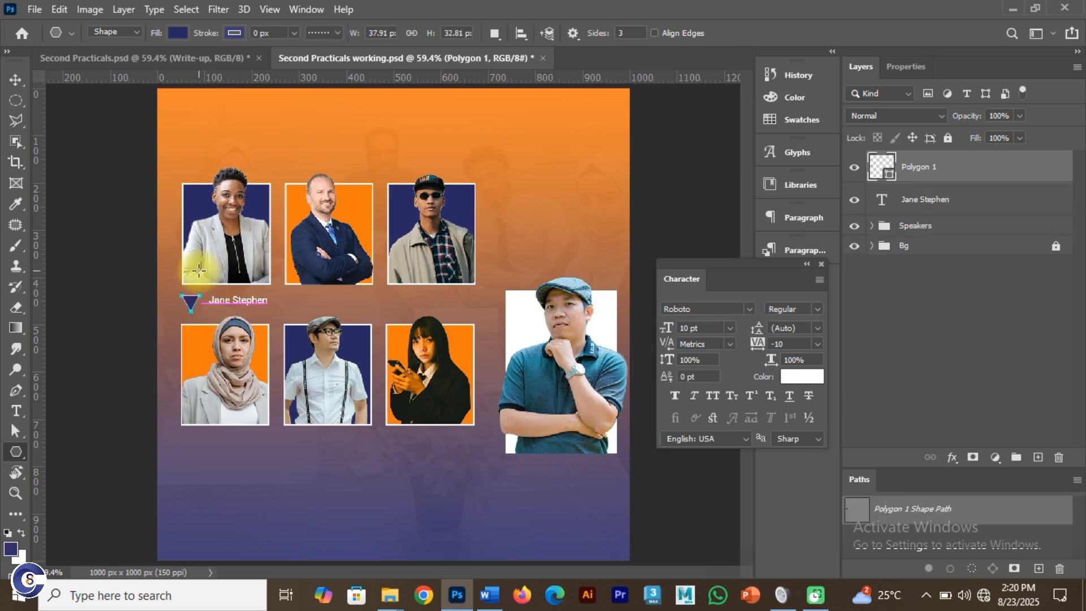
key("ctrl+t")
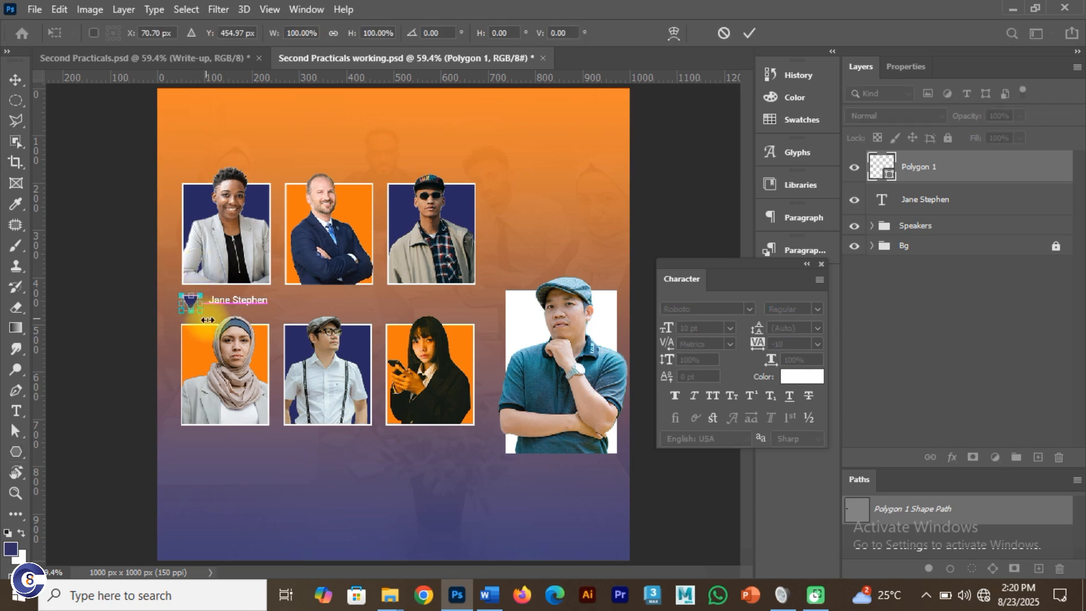
left_click_drag(205, 319, 214, 278)
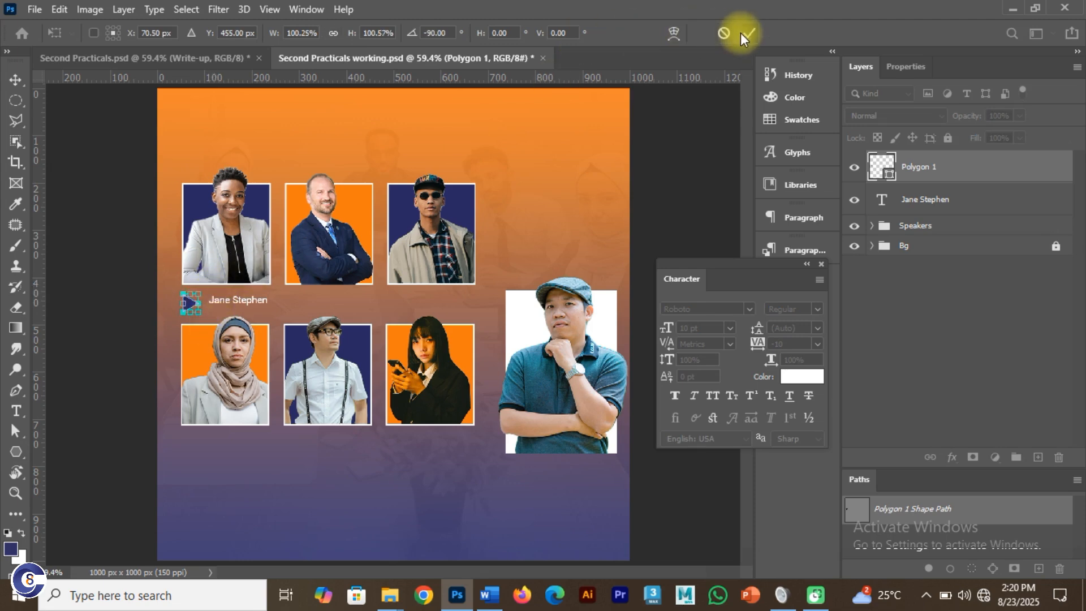
left_click(724, 33)
Set the triangle's stroke to no color
scroll(195, 312, "up", 3)
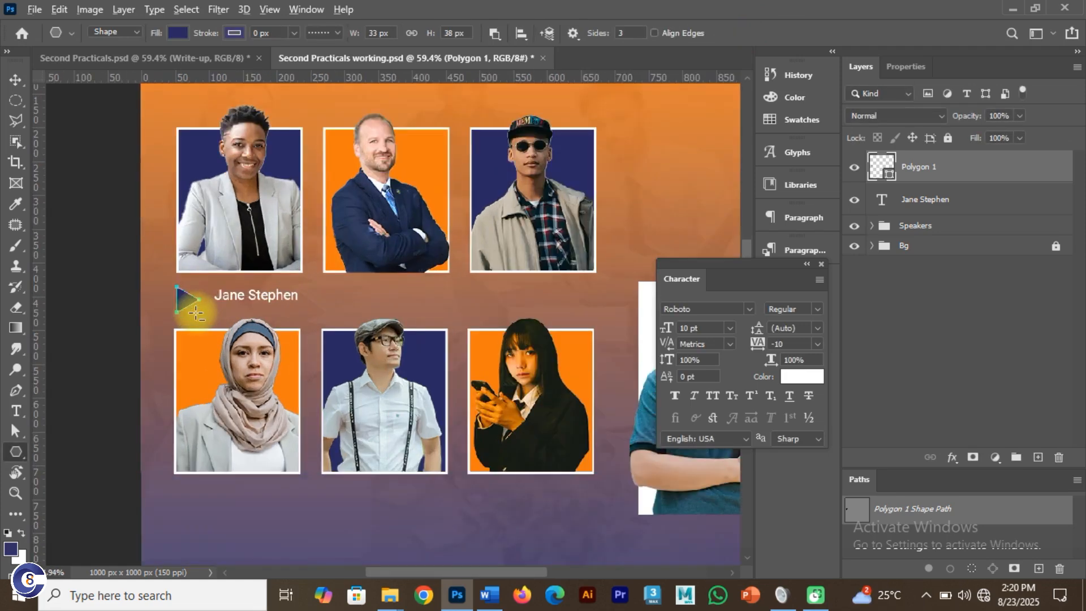
scroll(196, 313, "up", 2)
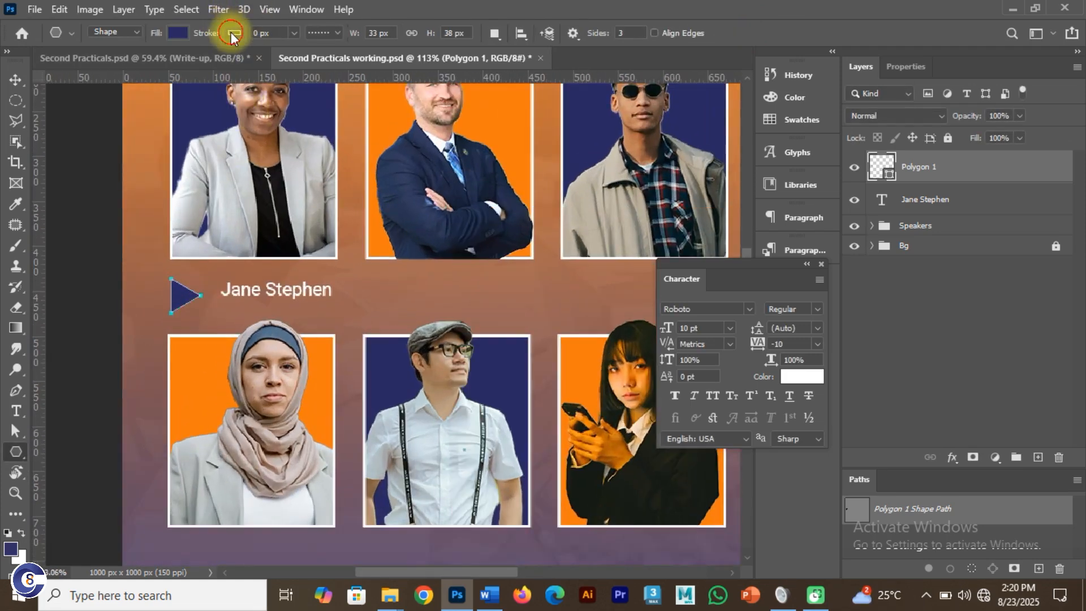
left_click(232, 33)
left_click(141, 65)
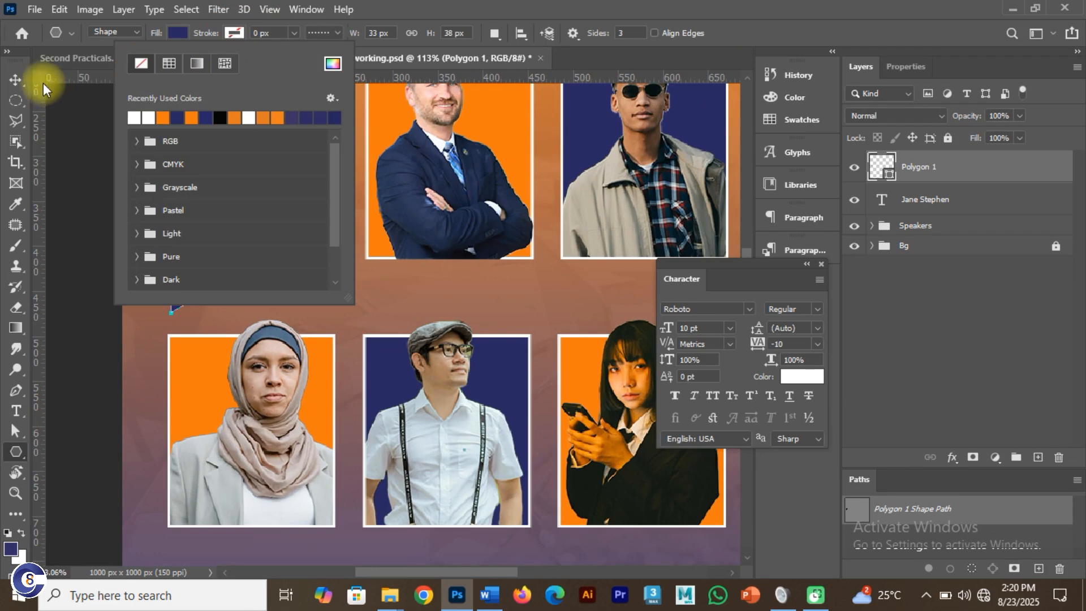
left_click(15, 79)
left_click(59, 168)
Scale the triangle down to about 70% of its size beside the first speaker's name
left_click(182, 300)
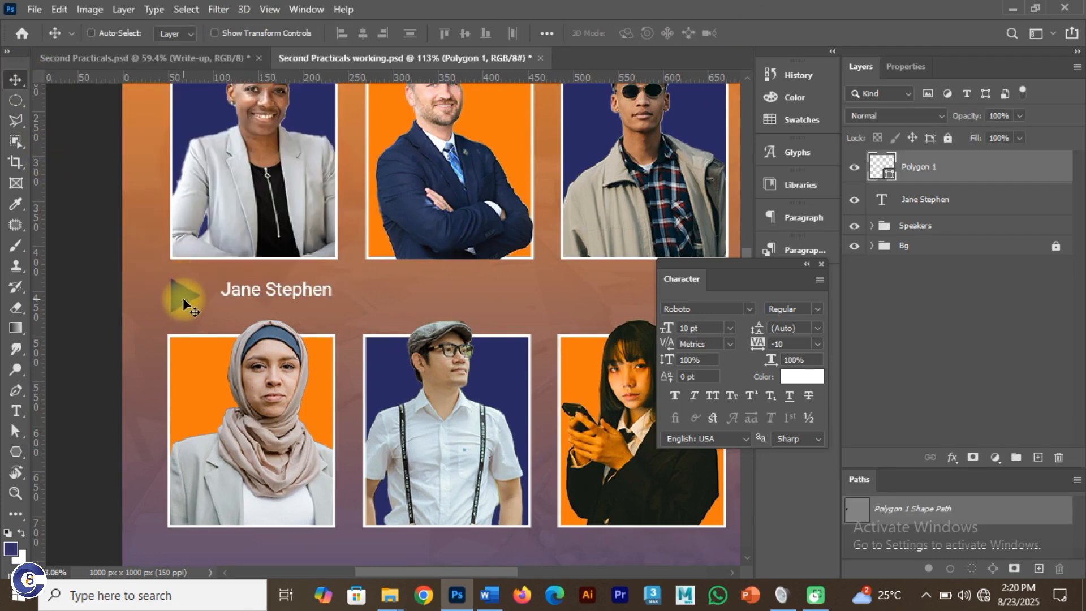
key("ctrl+t")
left_click_drag(197, 284, 179, 293)
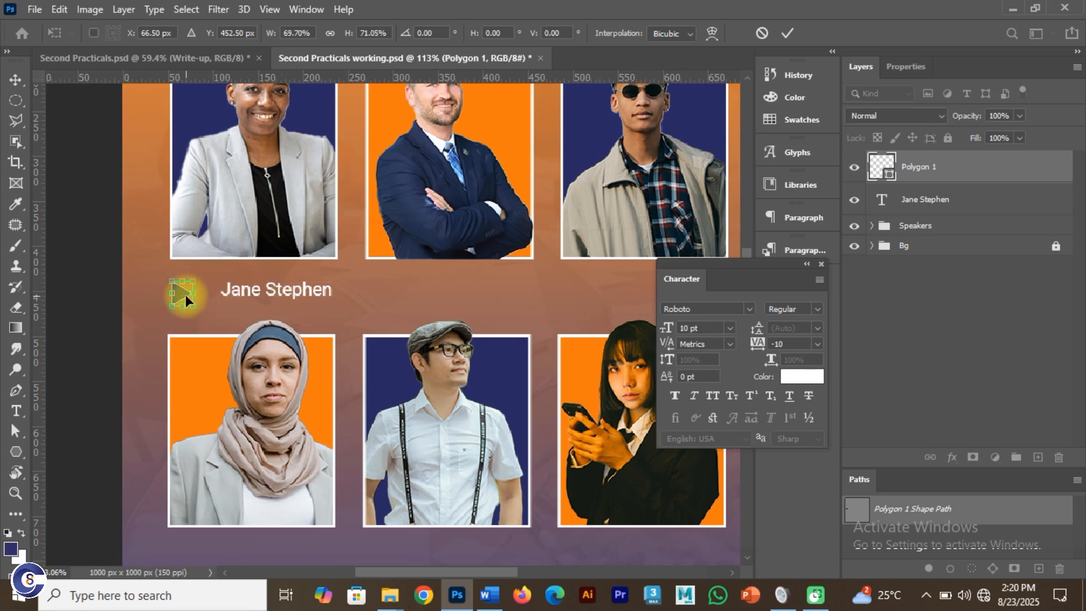
left_click(226, 312)
left_click(13, 82)
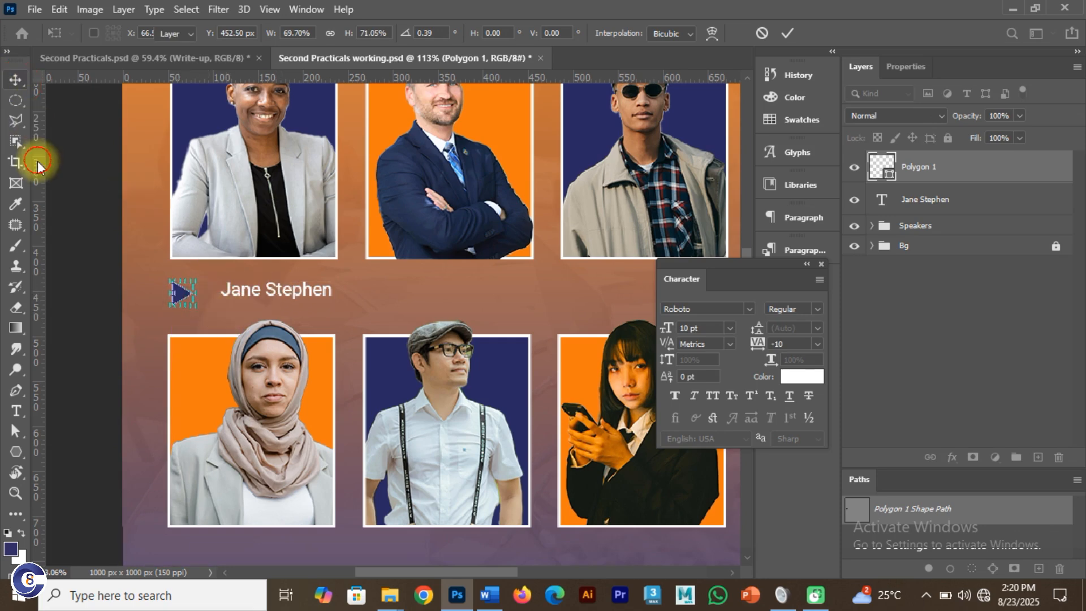
Line the first speaker's name up with the small triangle and select both layers
left_click_drag(253, 290, 240, 299)
scroll(280, 299, "down", 2)
scroll(281, 298, "down", 2)
left_click(239, 298)
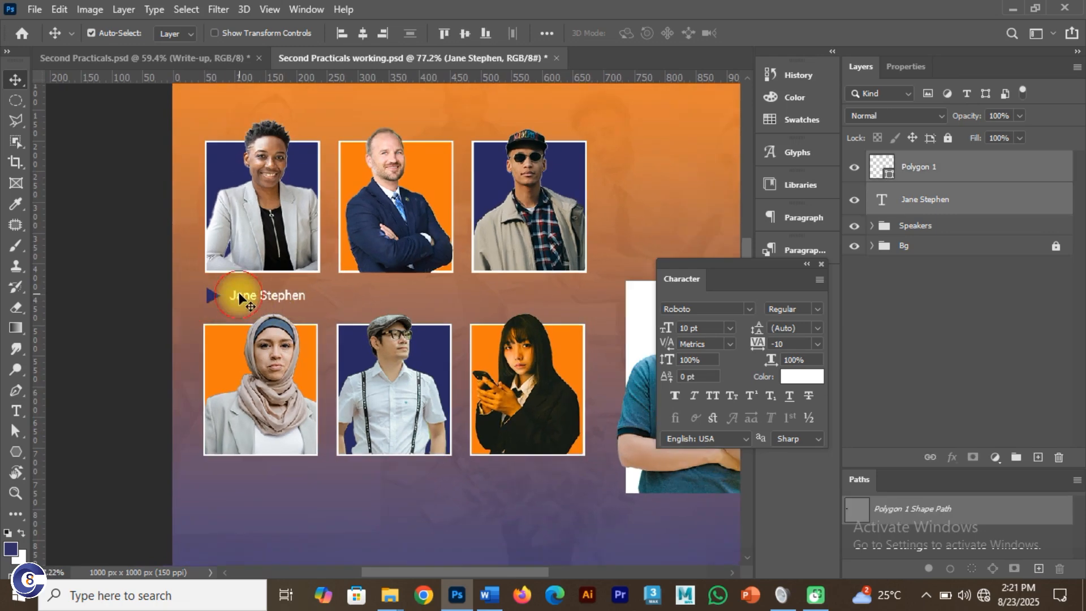
Check the name captions in the reference and duplicate the triangle and name under the second and third portraits of the upper row
left_click(208, 57)
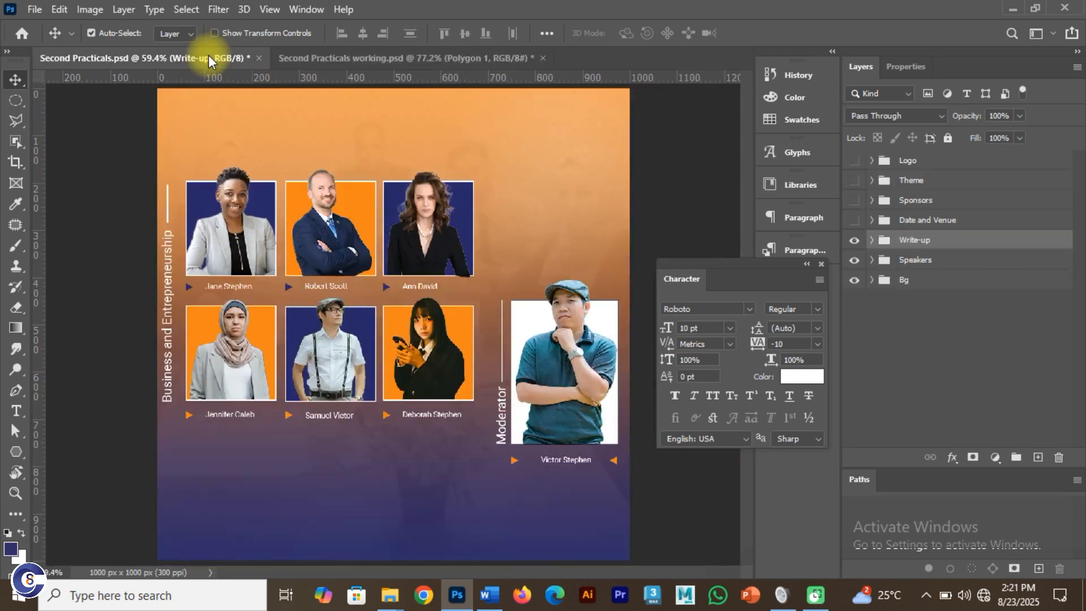
left_click(298, 57)
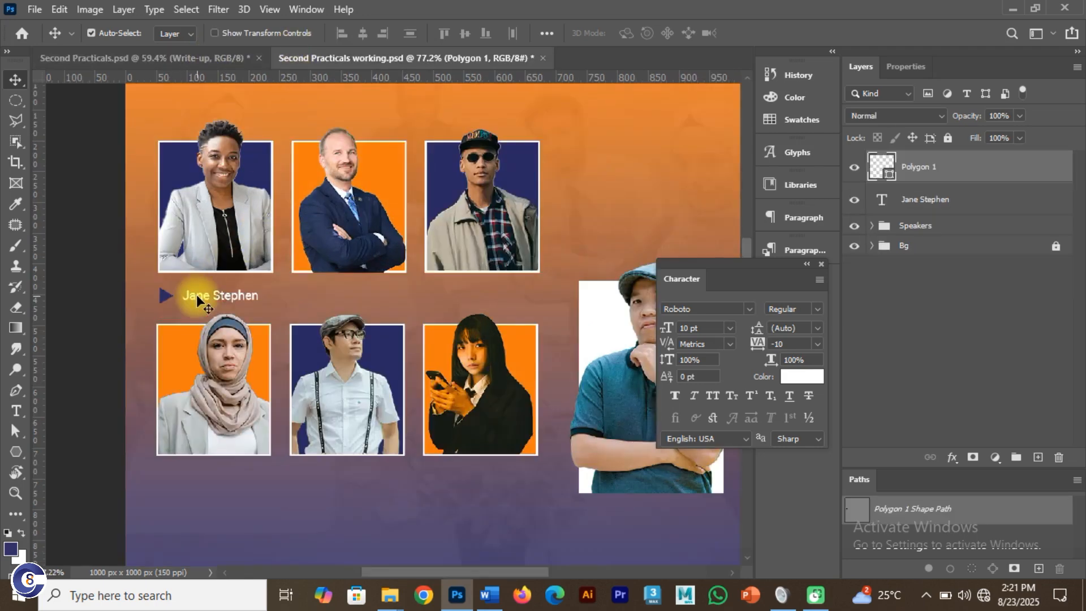
left_click(196, 294, "shift")
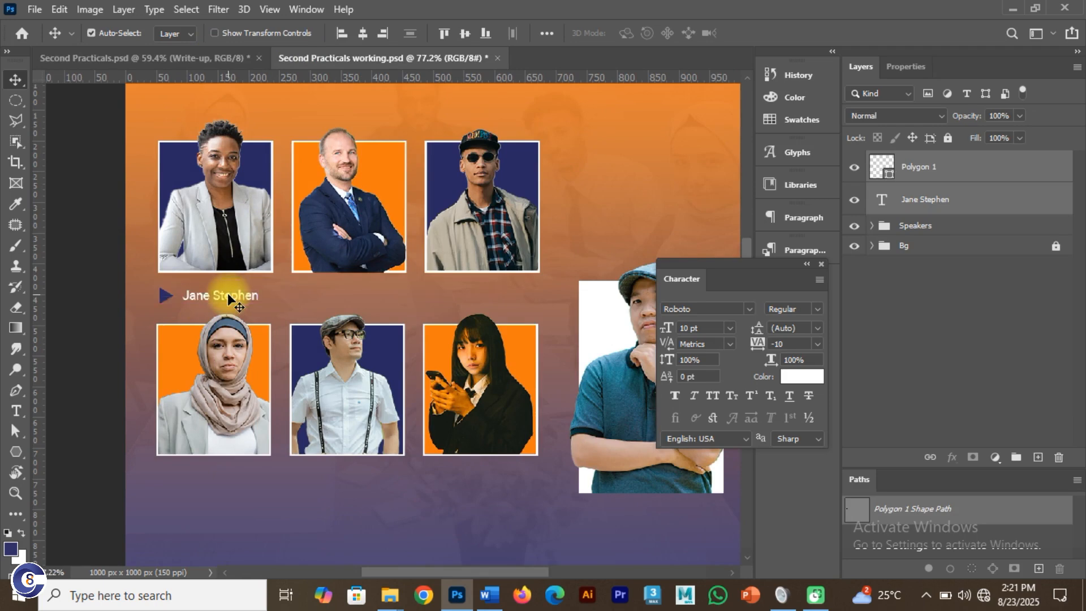
left_click_drag(237, 303, 463, 299)
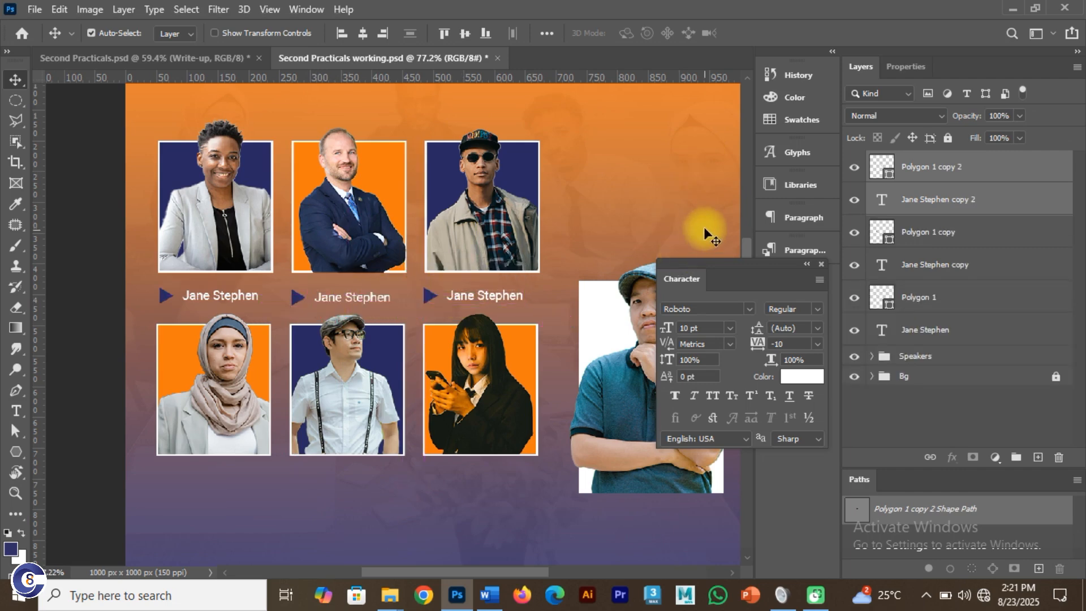
Select the three triangles and names under the upper row and align their vertical centers
left_click(505, 294)
left_click(431, 294, "shift")
left_click(298, 297, "shift")
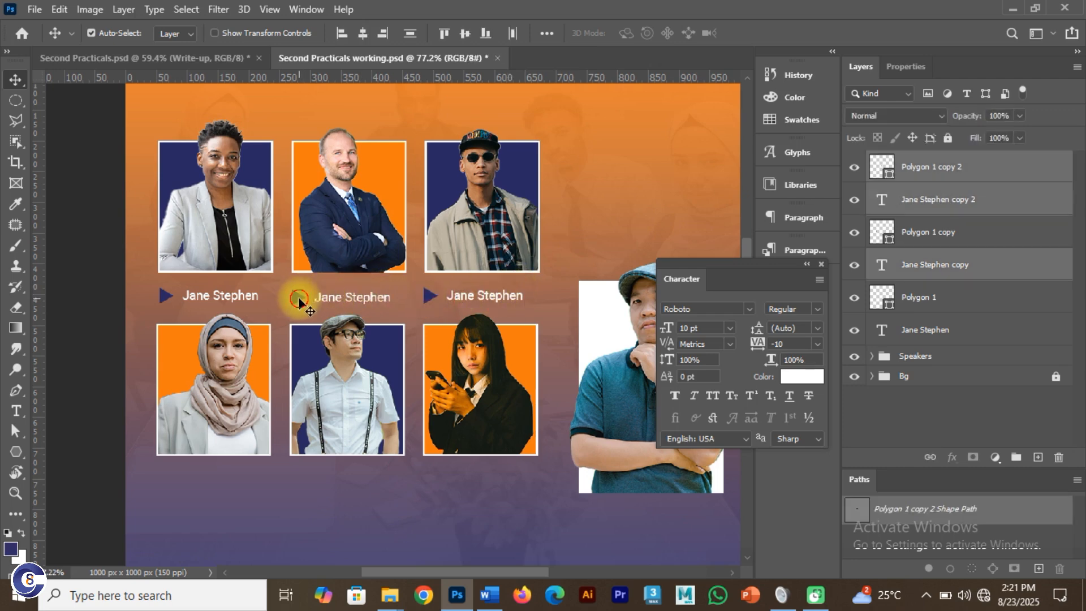
left_click(219, 297, "shift")
left_click(166, 295, "shift")
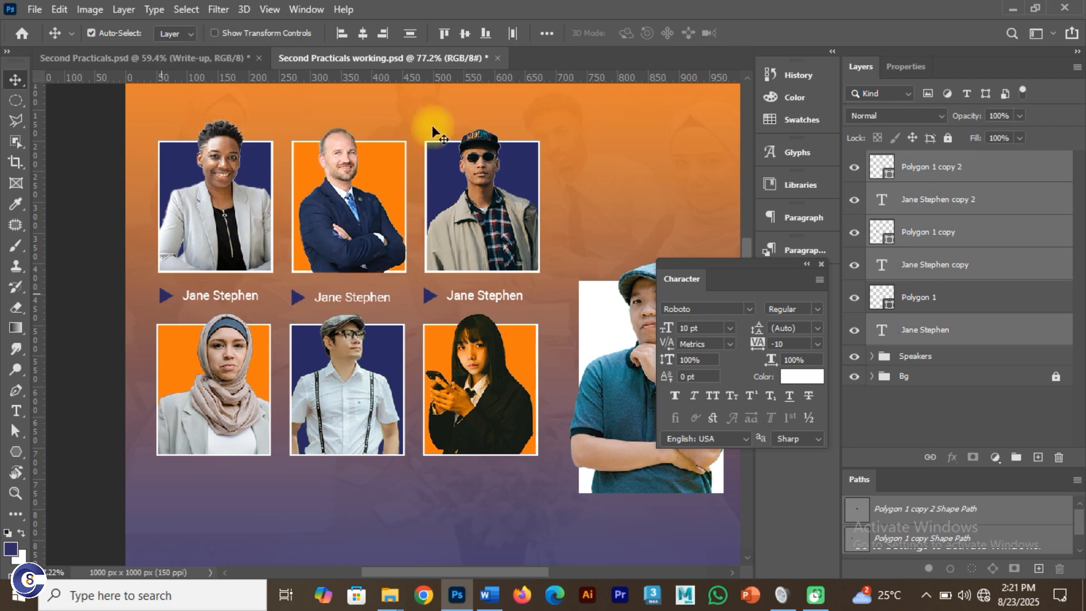
left_click(460, 32)
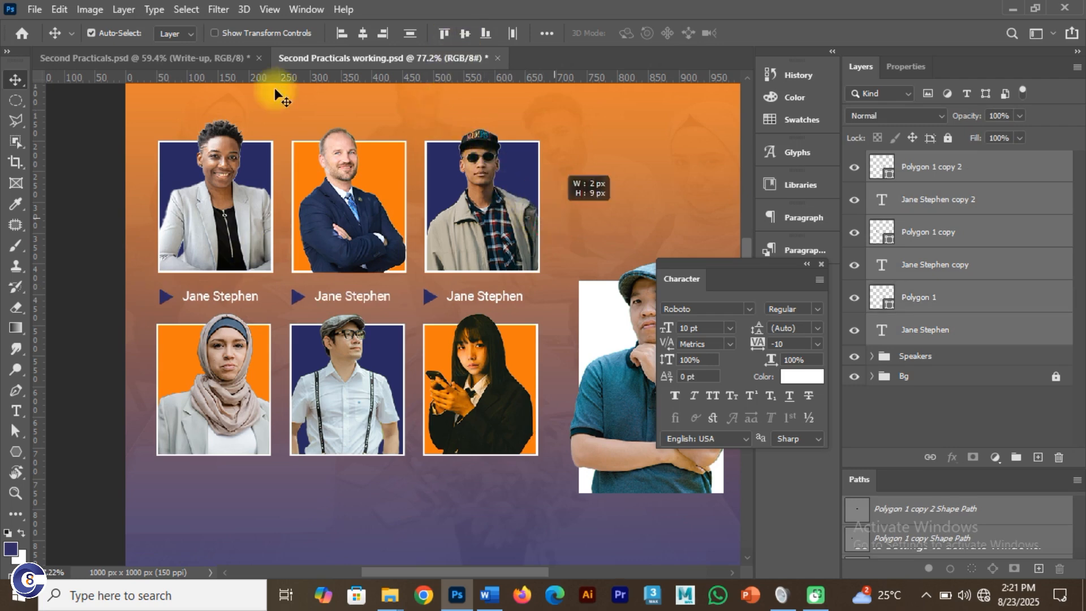
Look up the second speaker's name in the reference and replace the caption under the second portrait with it
left_click(108, 85)
left_click(110, 64)
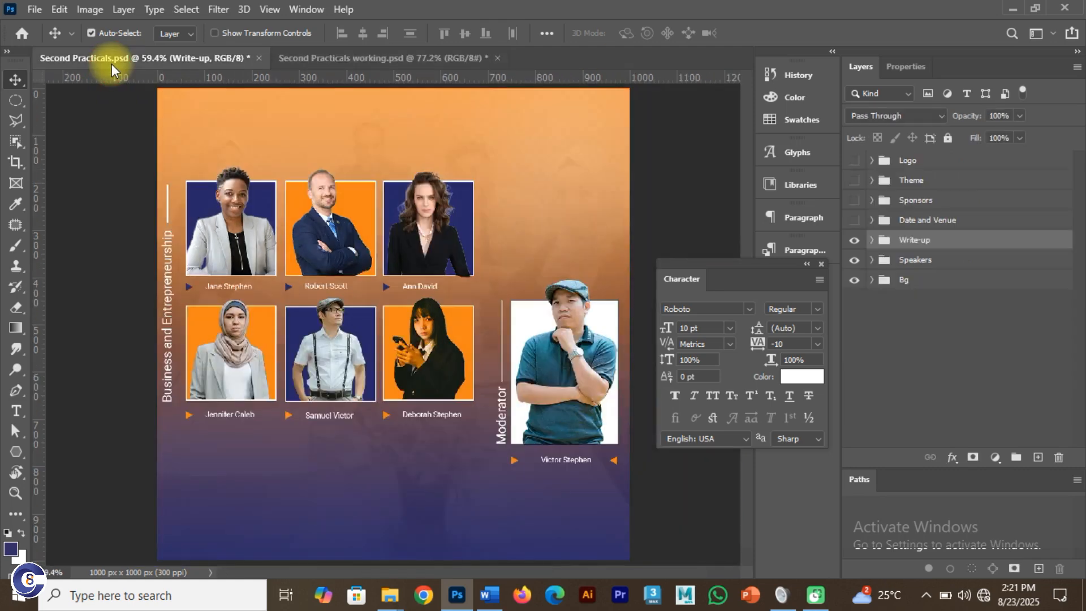
left_click(308, 59)
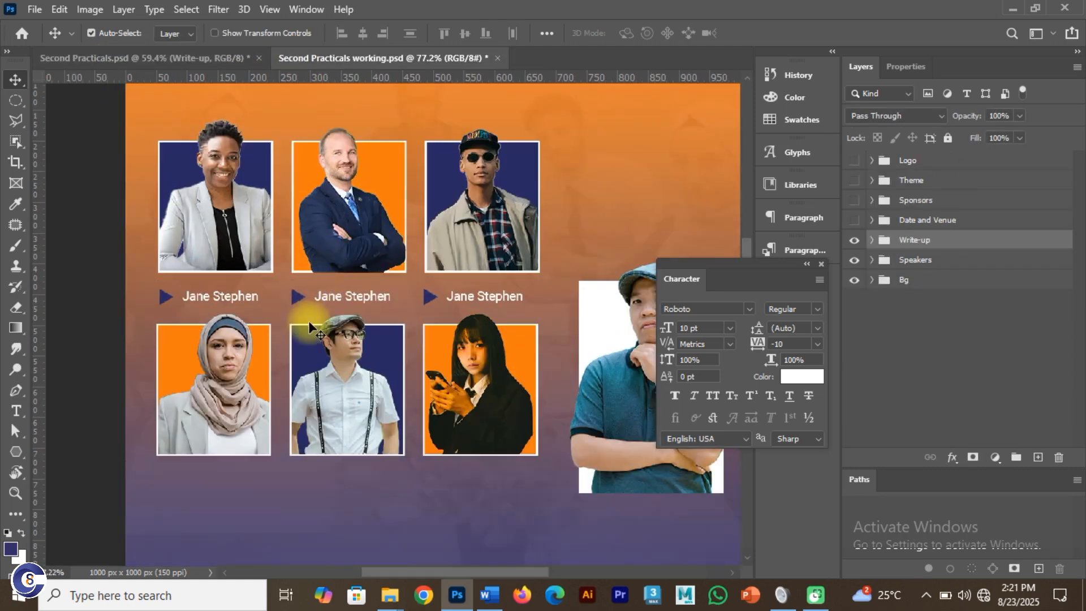
left_click(332, 298)
double_click(332, 298)
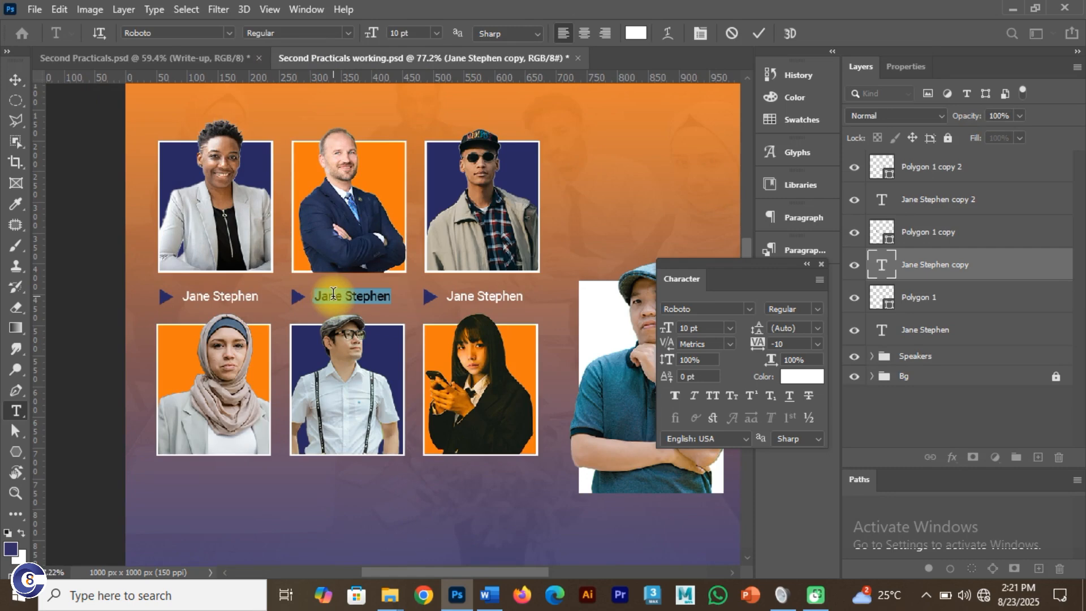
type("R")
left_click(758, 34)
key("v")
Check the name captions in the reference and replace the caption under the third upper portrait with the third speaker's name
left_click(204, 56)
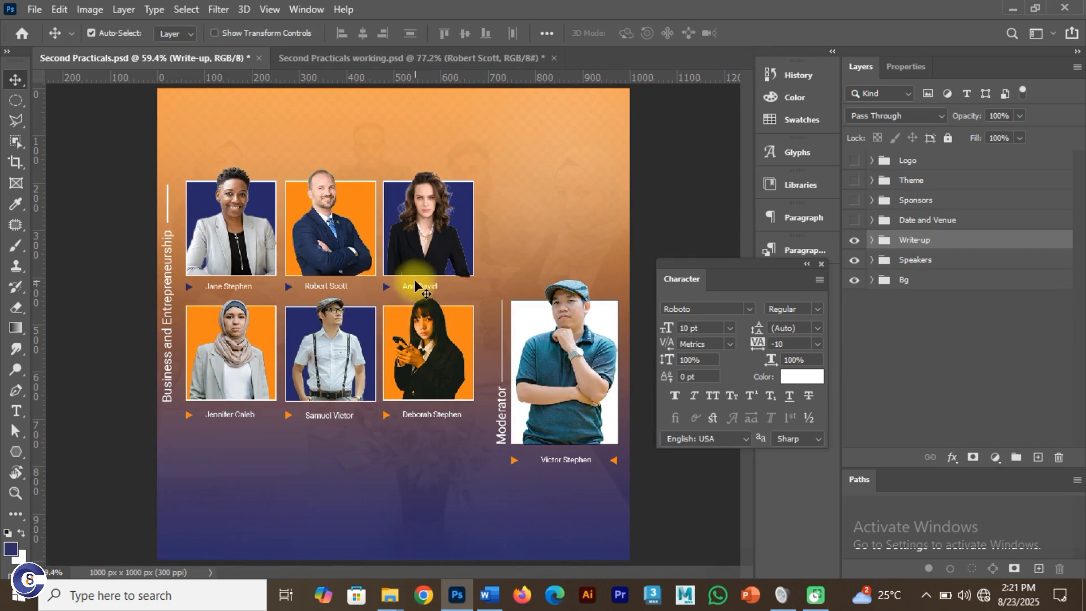
left_click(432, 58)
left_click(449, 295)
double_click(449, 295)
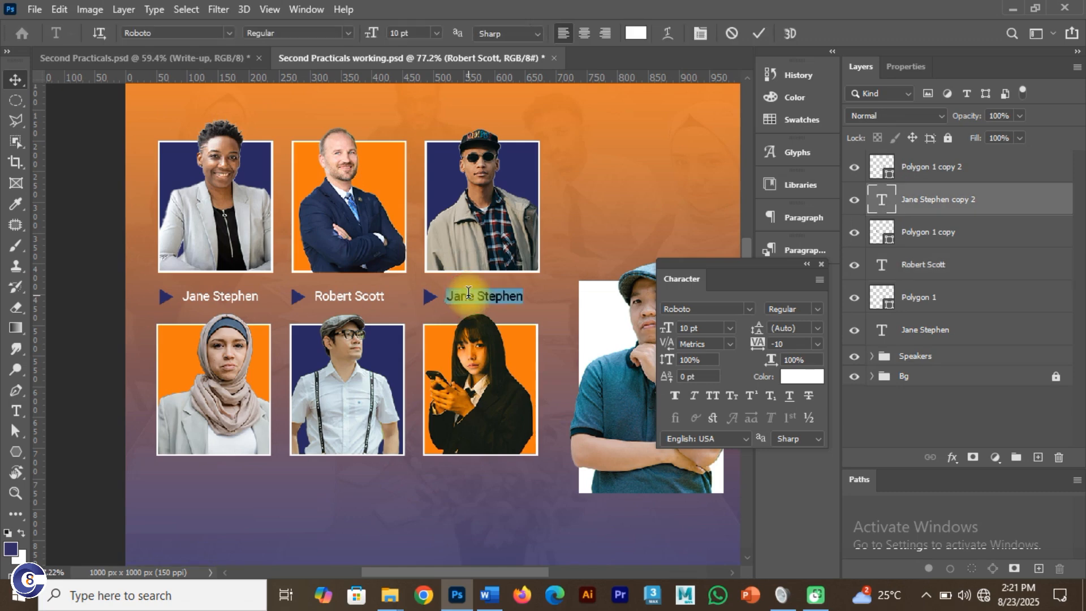
left_click(448, 295)
left_click_drag(449, 295, 525, 294)
type("Dane")
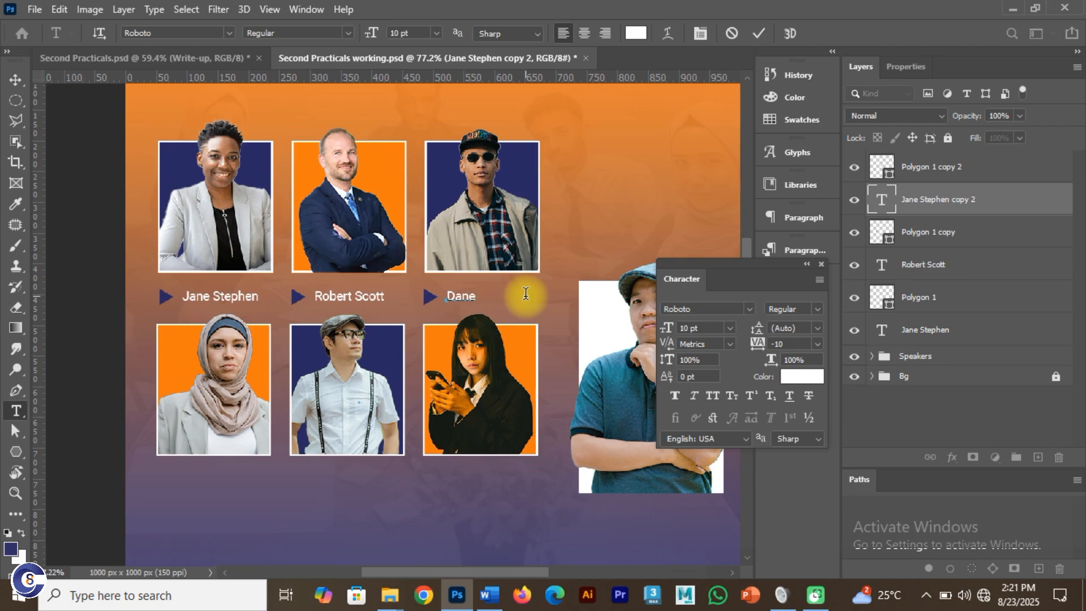
type("el avid")
key("BackSpace")
key("BackSpace")
key("BackSpace")
key("BackSpace")
type("David")
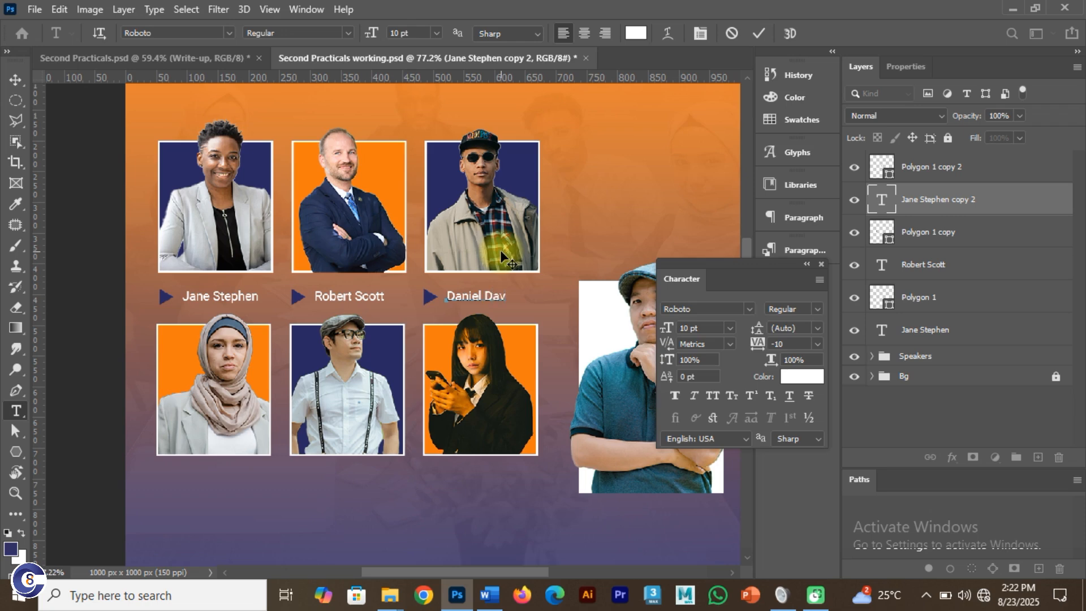
left_click(759, 33)
key("v")
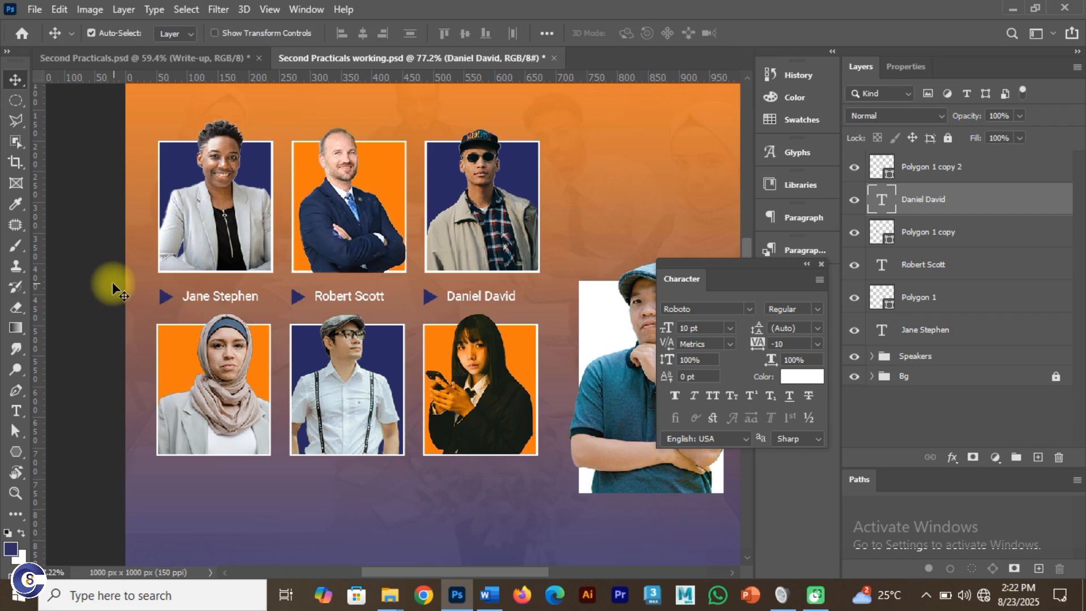
Select all three triangles and names under the upper row and duplicate them beneath the lower row of portraits
left_click(150, 291)
left_click(164, 296)
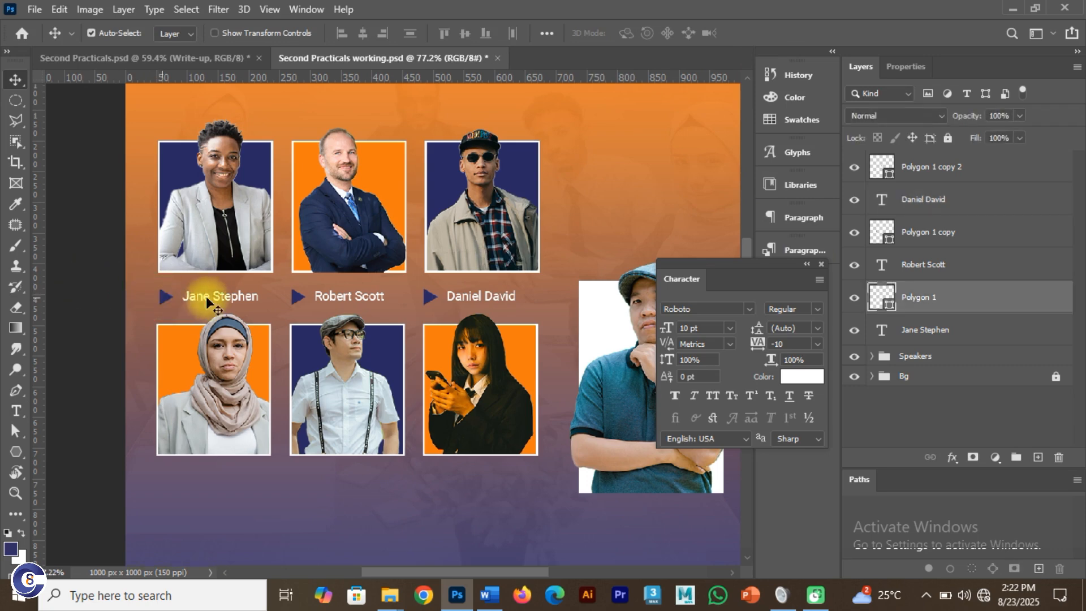
left_click(207, 303, "shift")
left_click(328, 295, "shift")
left_click(428, 296, "shift")
left_click(471, 297, "shift")
left_click_drag(473, 302, 468, 339)
key("ctrl+z")
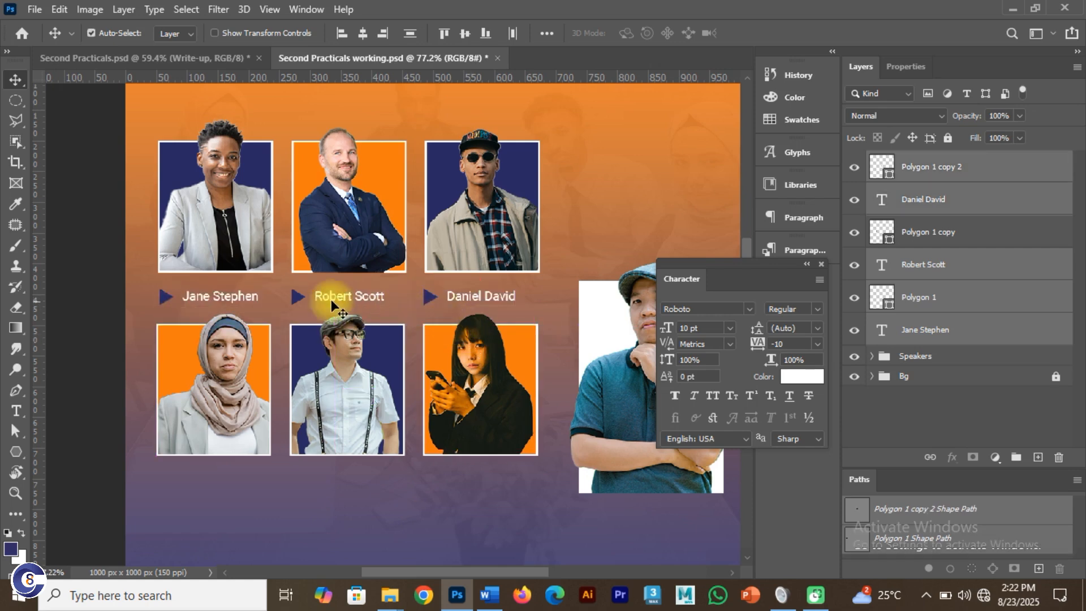
left_click(296, 293, "shift")
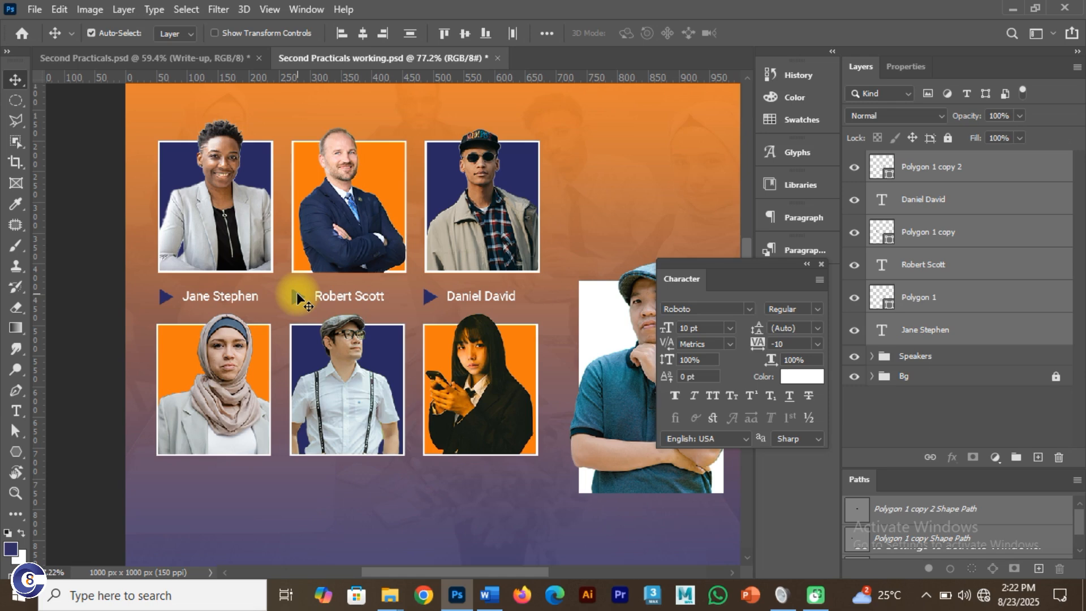
left_click_drag(296, 292, 311, 326)
key("ctrl+z")
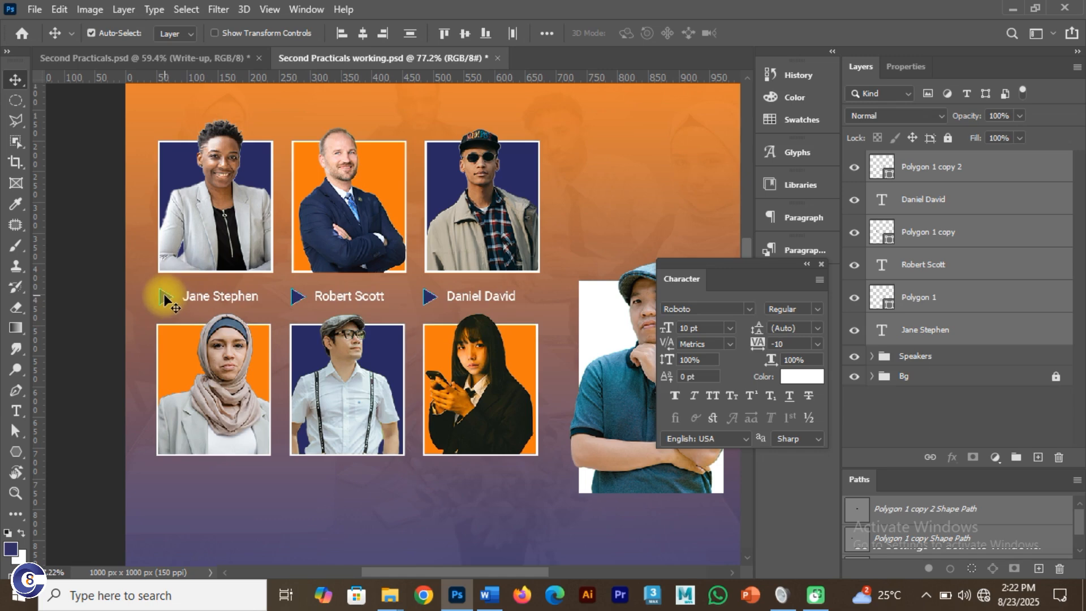
left_click_drag(166, 296, 162, 486)
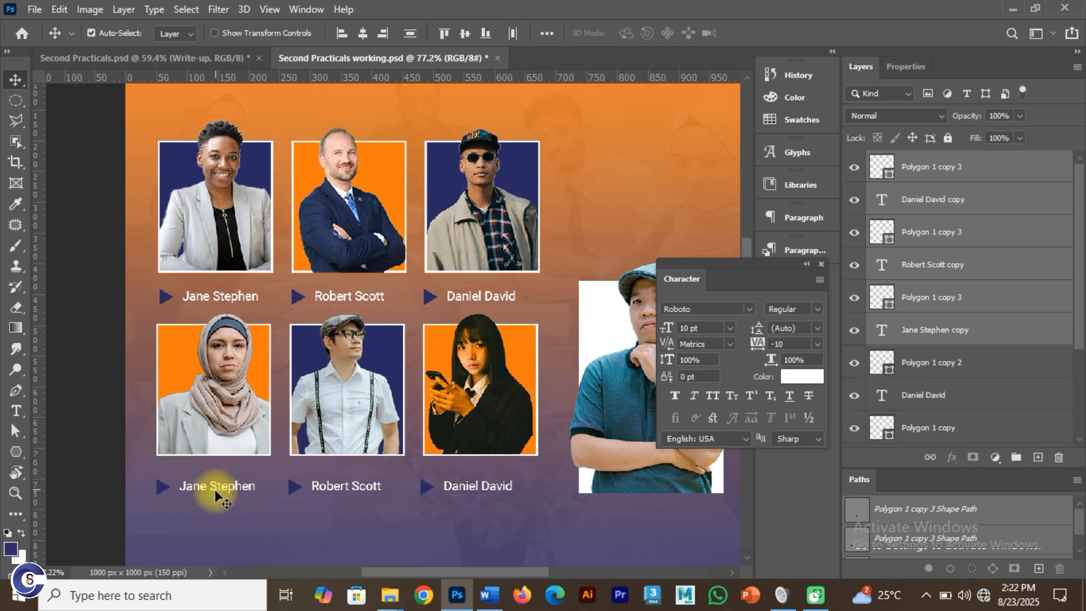
Move the duplicated captions up closer to the lower row of portrait frames and deselect them
scroll(247, 492, "down", 3)
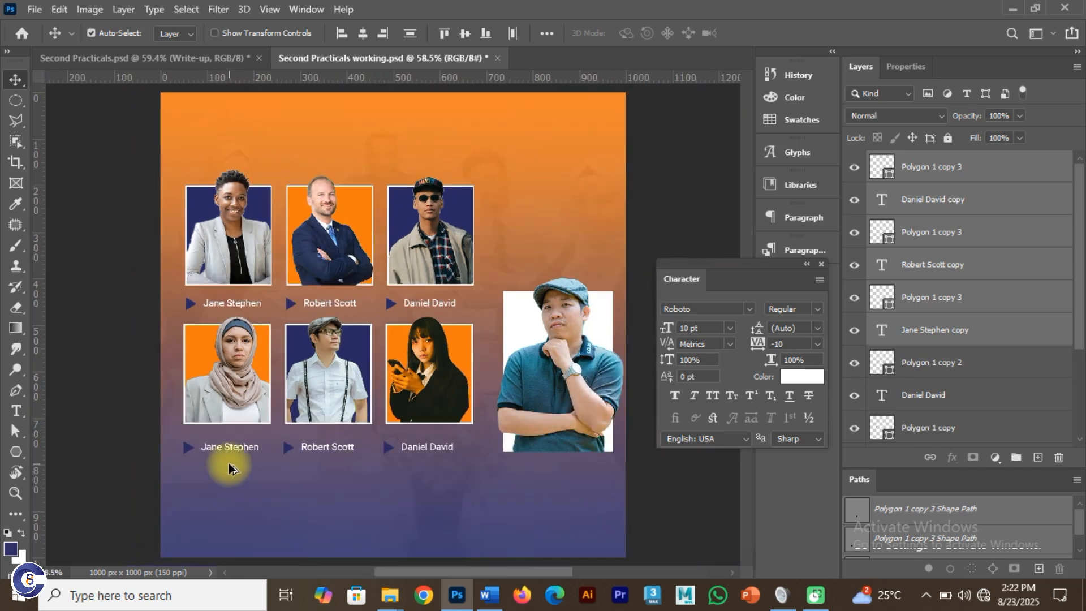
scroll(229, 468, "up", 2)
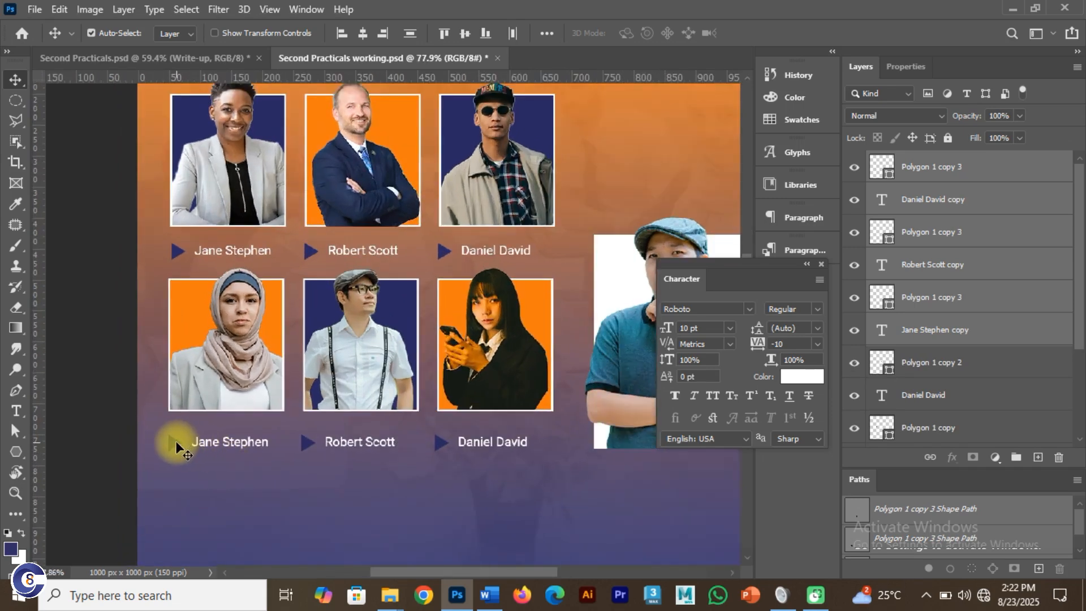
left_click_drag(176, 447, 176, 432)
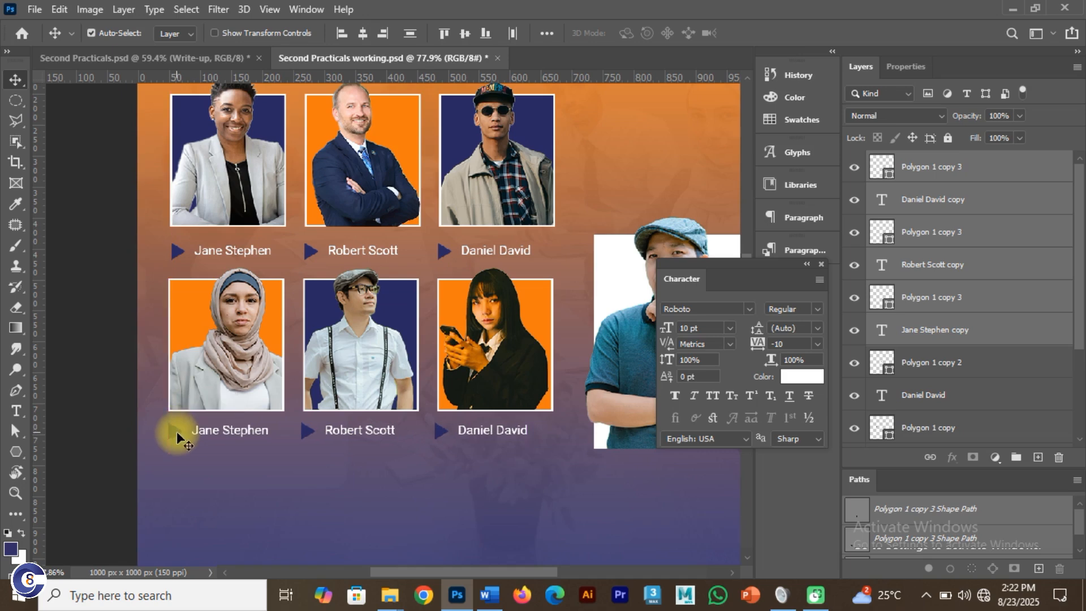
left_click(110, 364)
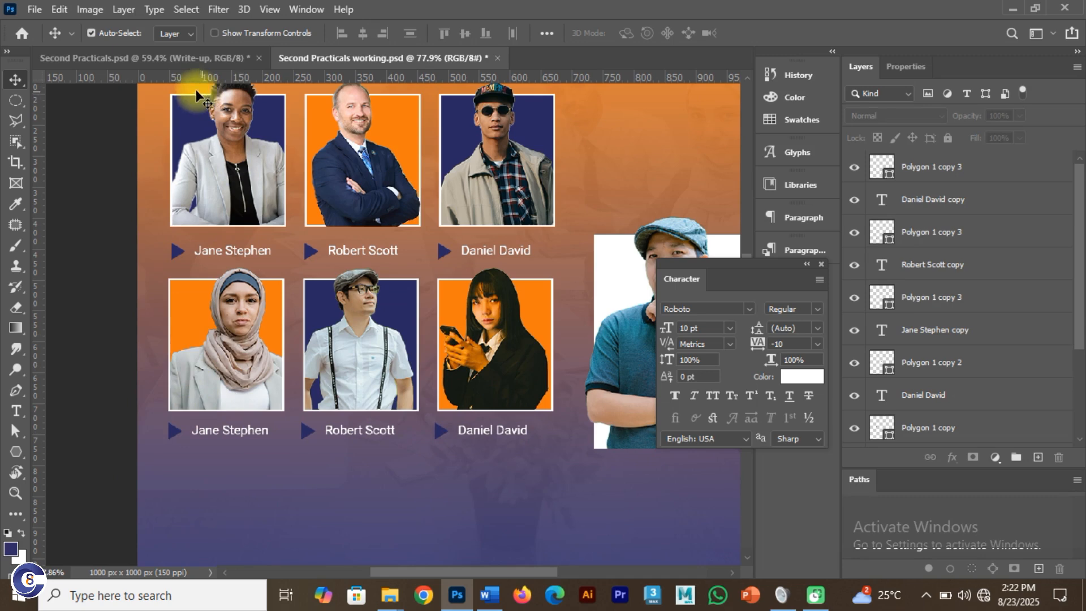
Recolor the first triangle under the lower row to orange f7780b, sampled from a portrait's background
left_click(177, 427)
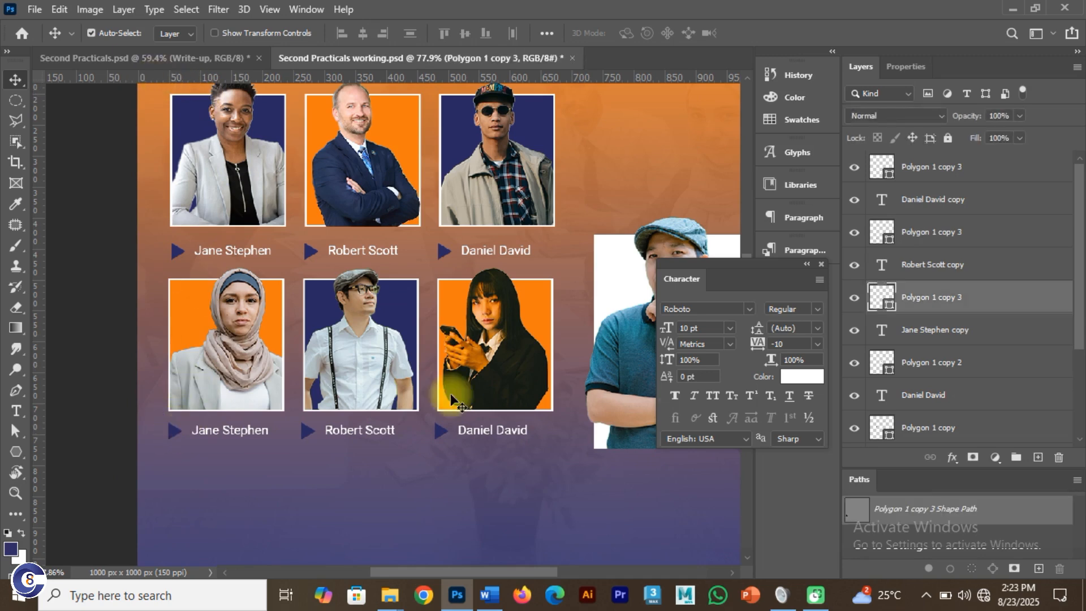
double_click(883, 303)
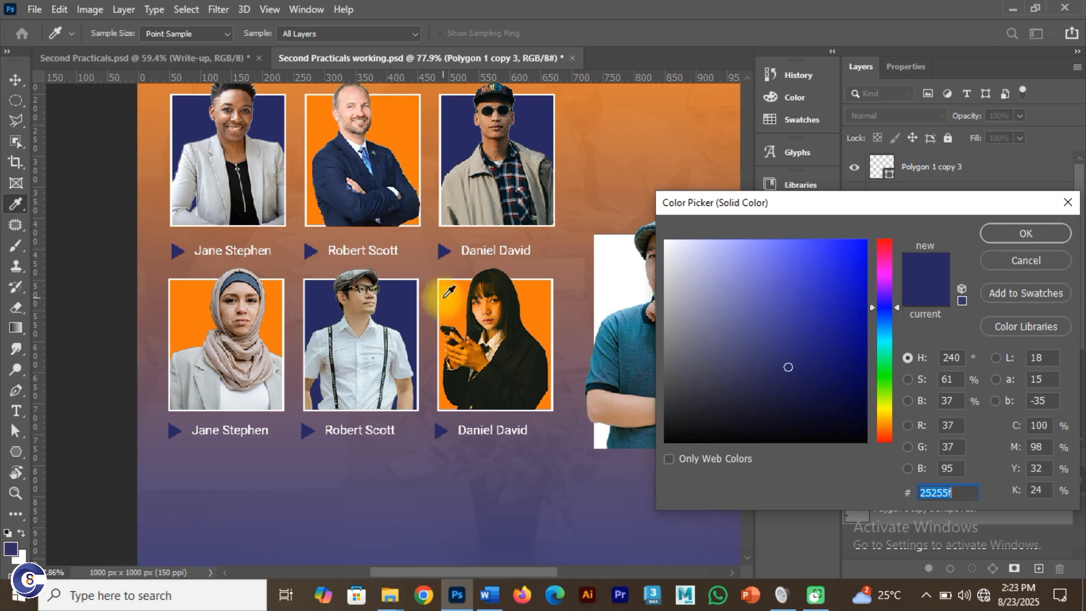
left_click(450, 294)
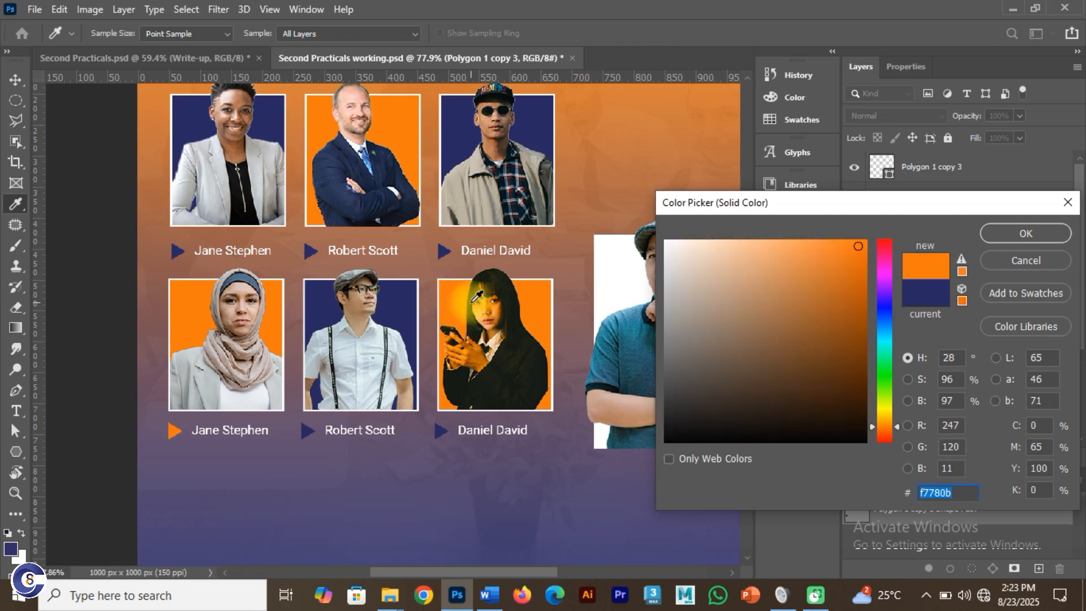
left_click(1025, 233)
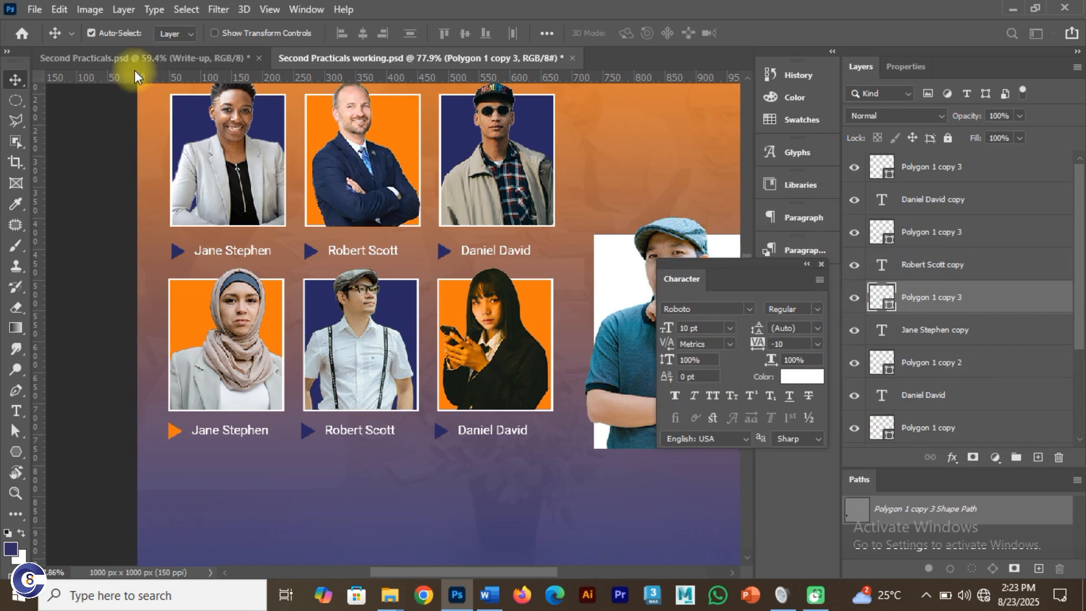
Check the triangle colors in the reference and recolor the lower row's second triangle to the portrait background's orange, f7780b
left_click(137, 57)
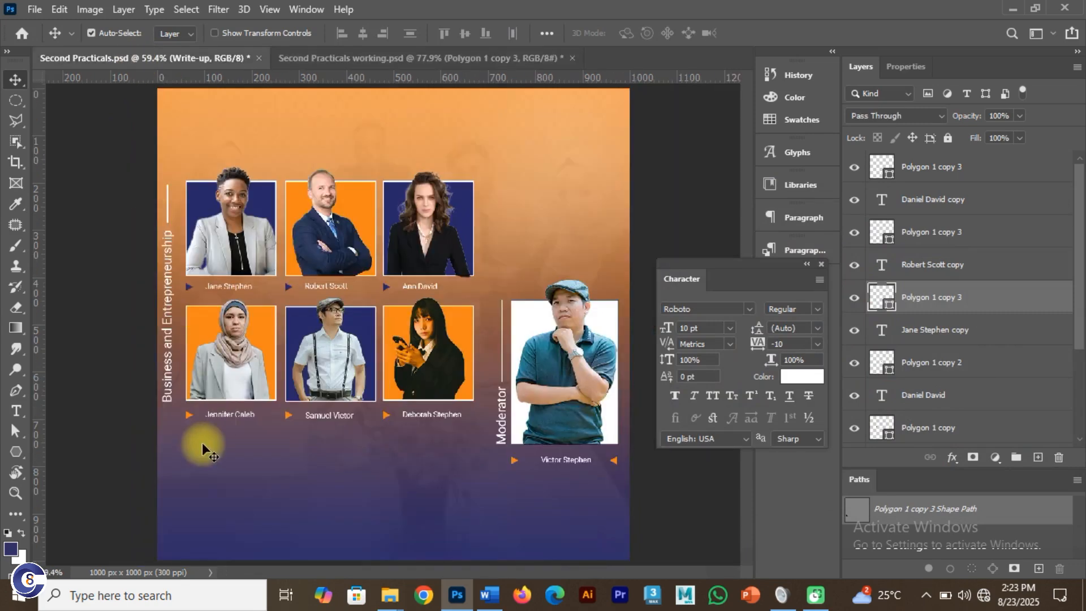
left_click(350, 59)
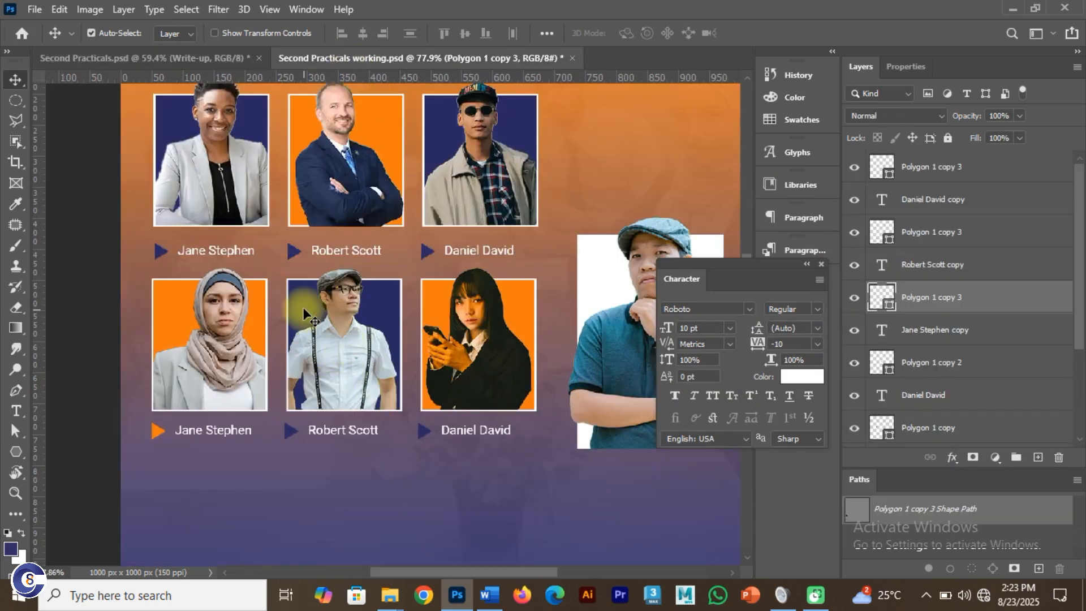
left_click(300, 428)
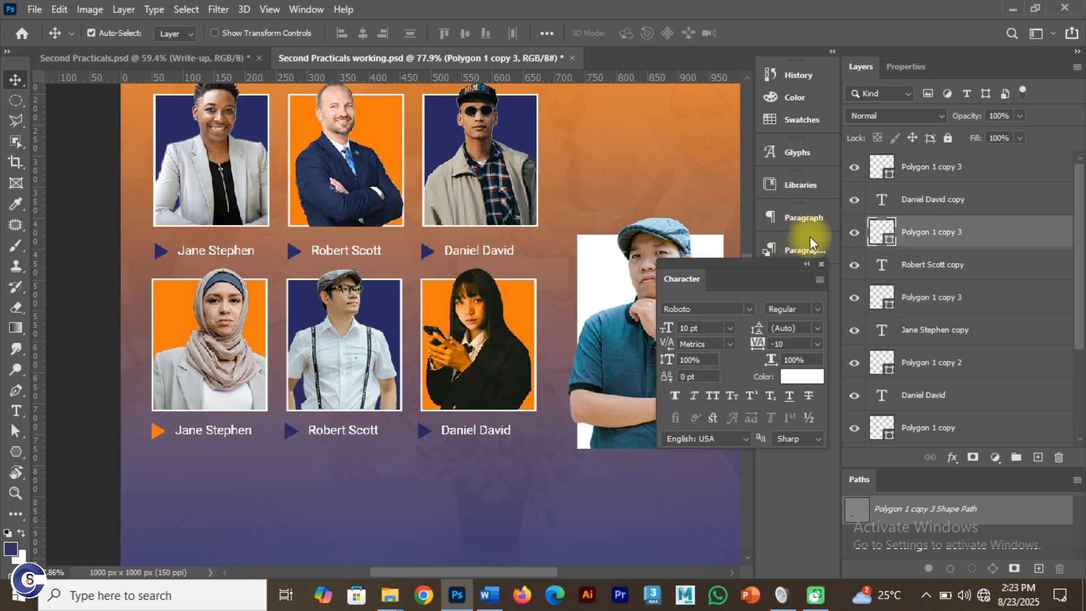
double_click(880, 238)
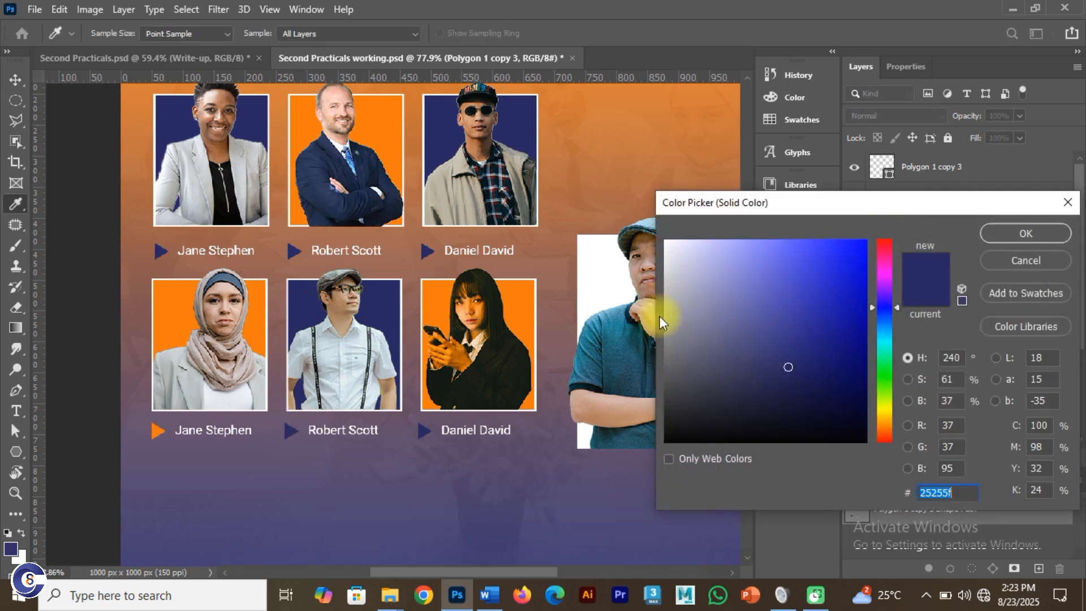
left_click(436, 310)
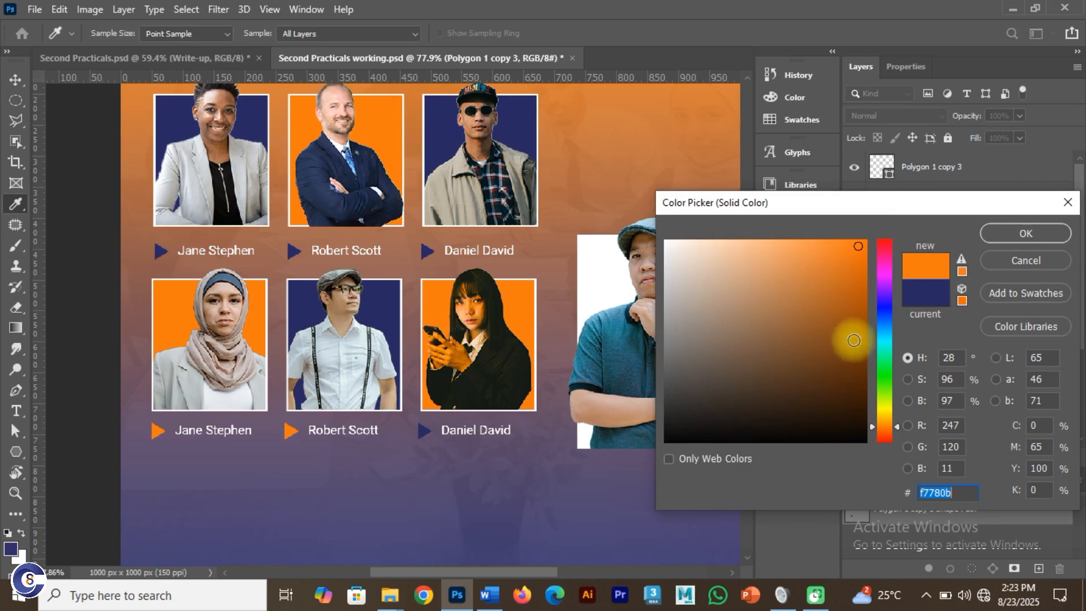
Accept the pending orange fill and recolour the triangle beside the third lower-row name to the same orange, f7780b
key("Return")
key("v")
left_click(423, 430)
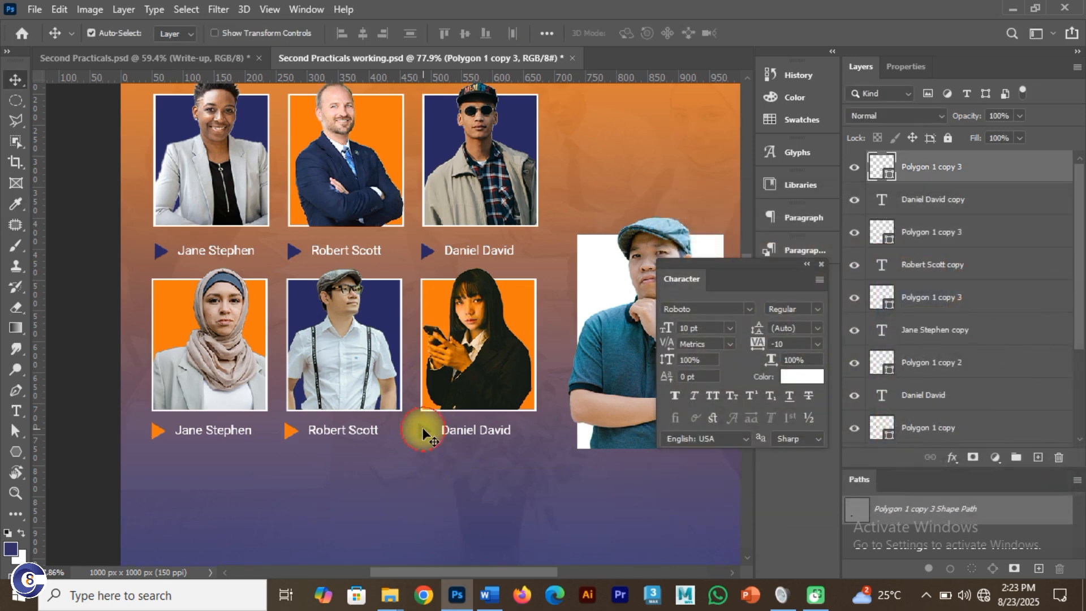
double_click(881, 167)
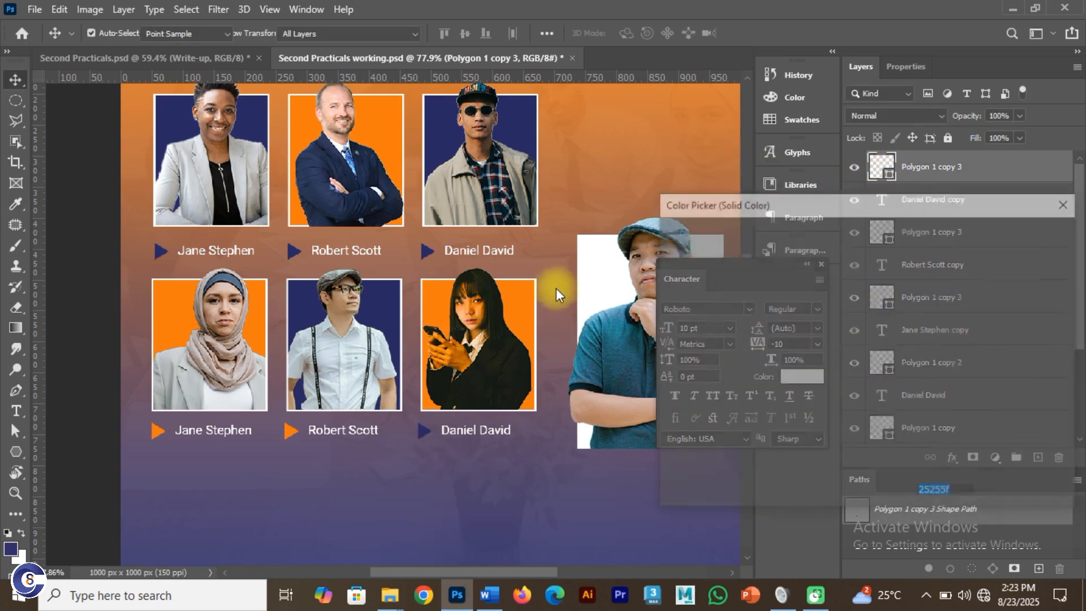
left_click(512, 303)
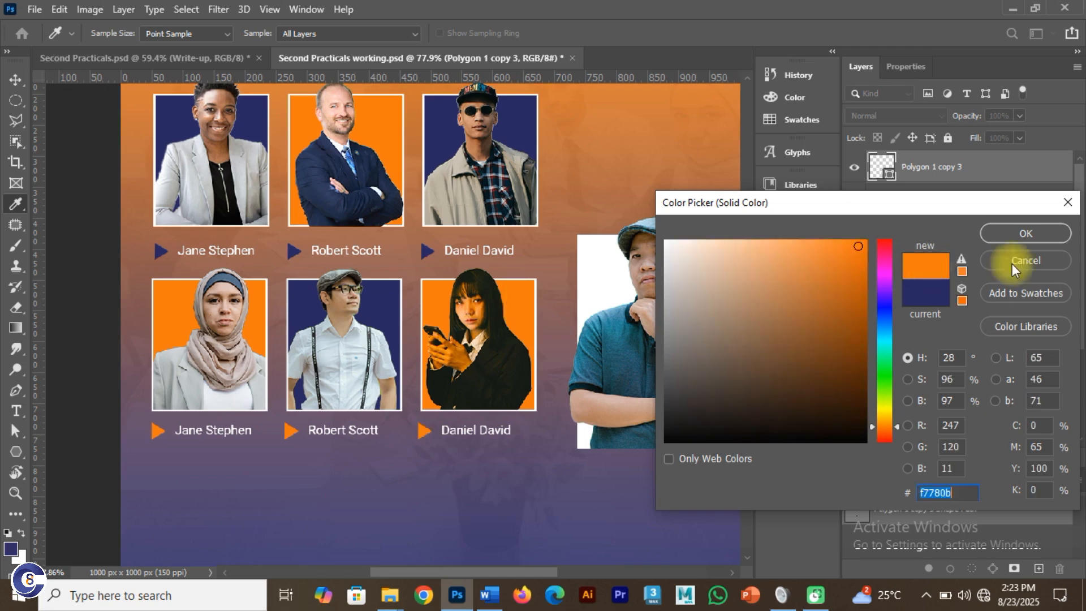
left_click(1026, 231)
Recolour the triangle beside the second lower-row name to navy 25255f, sampled from the portrait background above it
scroll(452, 421, "down", 1)
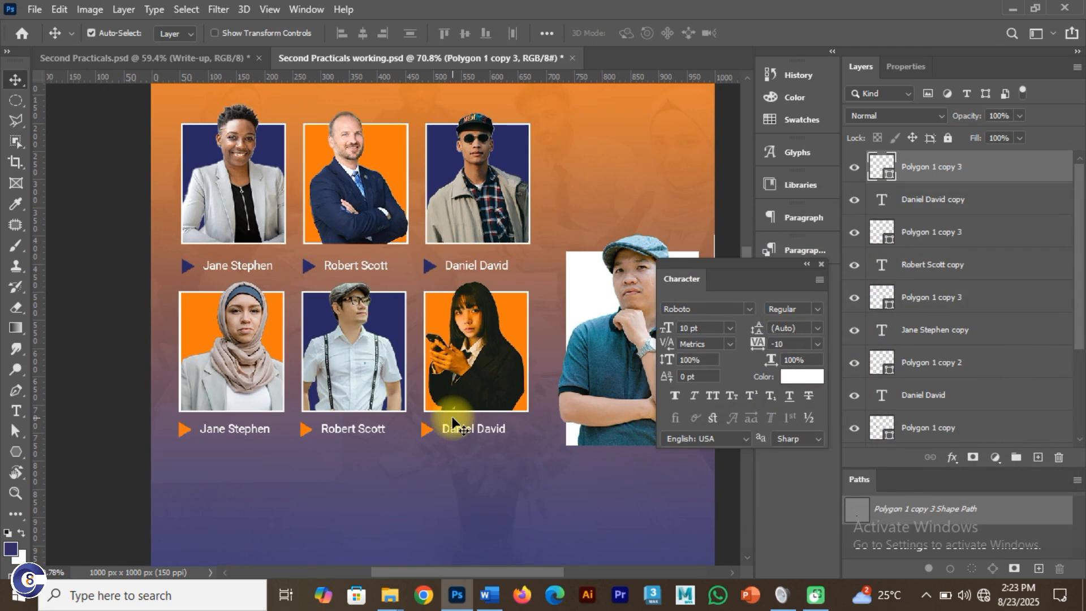
left_click(304, 431)
double_click(882, 231)
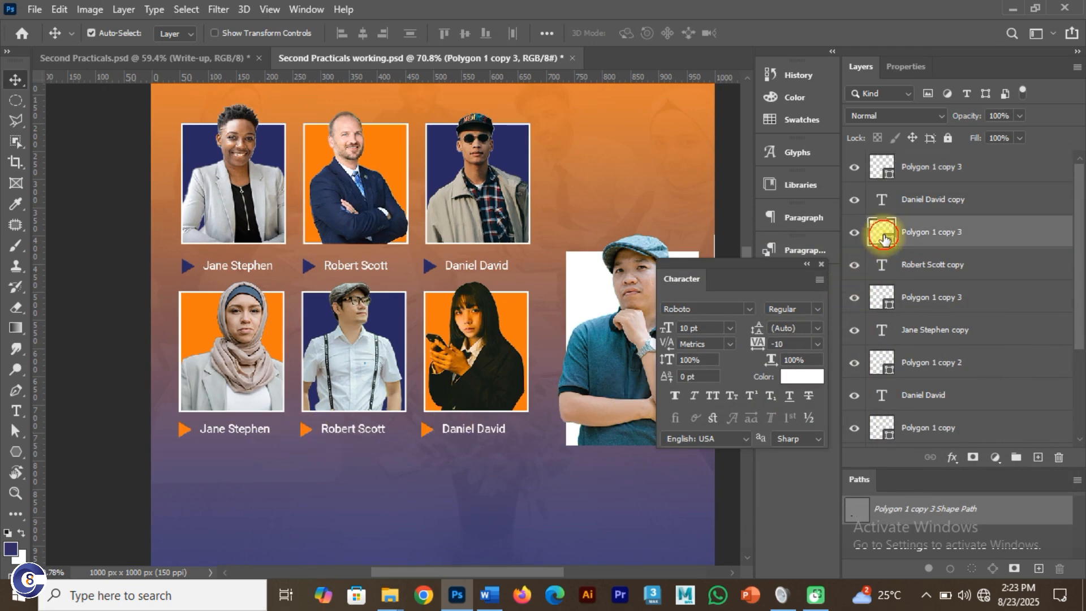
left_click(383, 311)
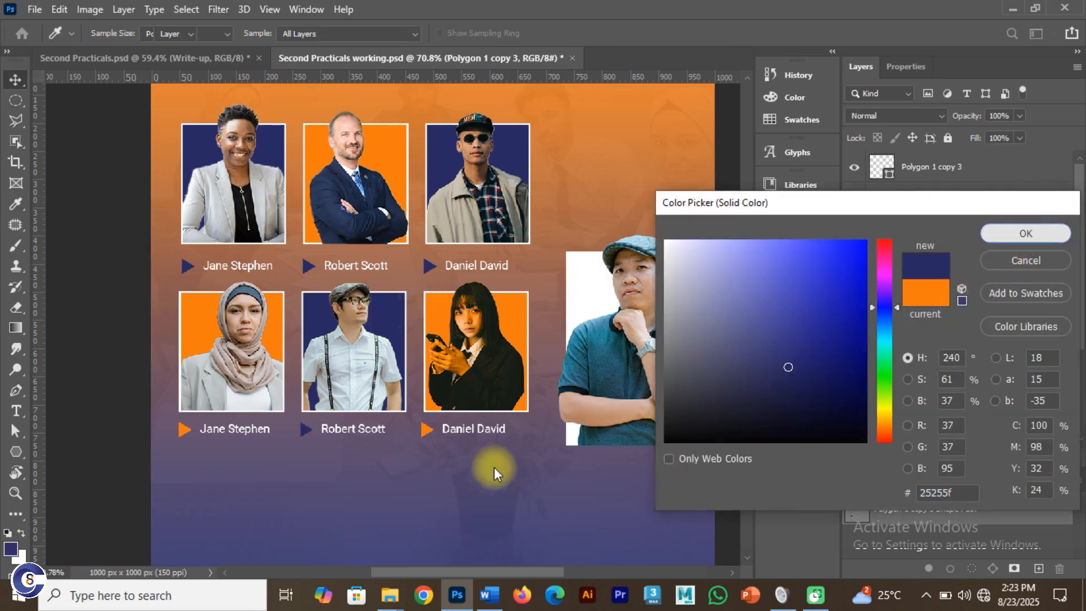
key("Return")
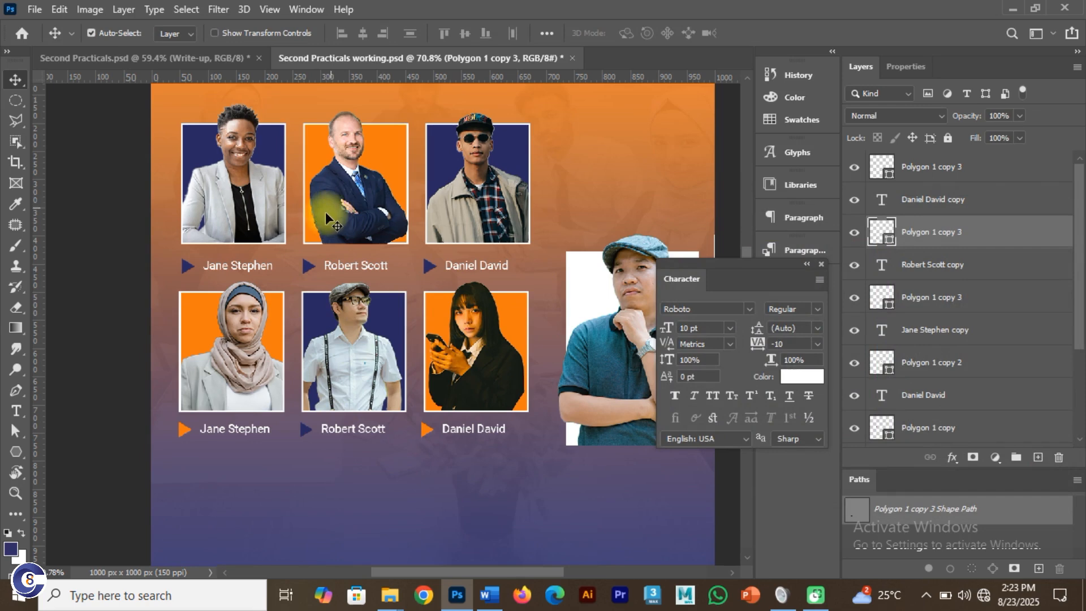
Recolour the triangle beside the second upper-row name to the orange of its portrait background, and collapse the Character settings
left_click(306, 264)
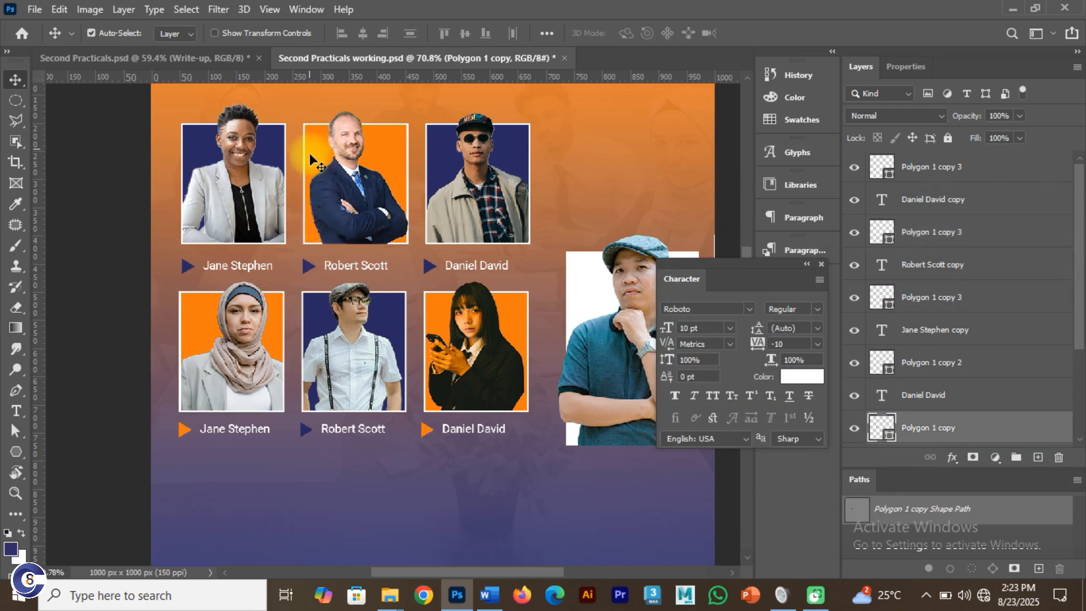
double_click(883, 425)
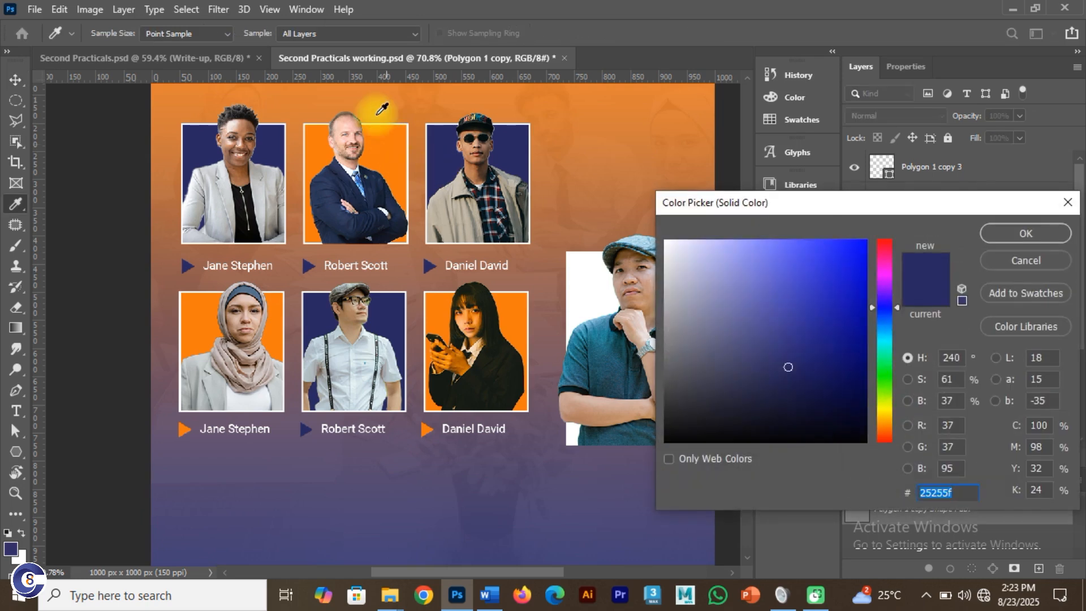
left_click(394, 156)
left_click(1021, 233)
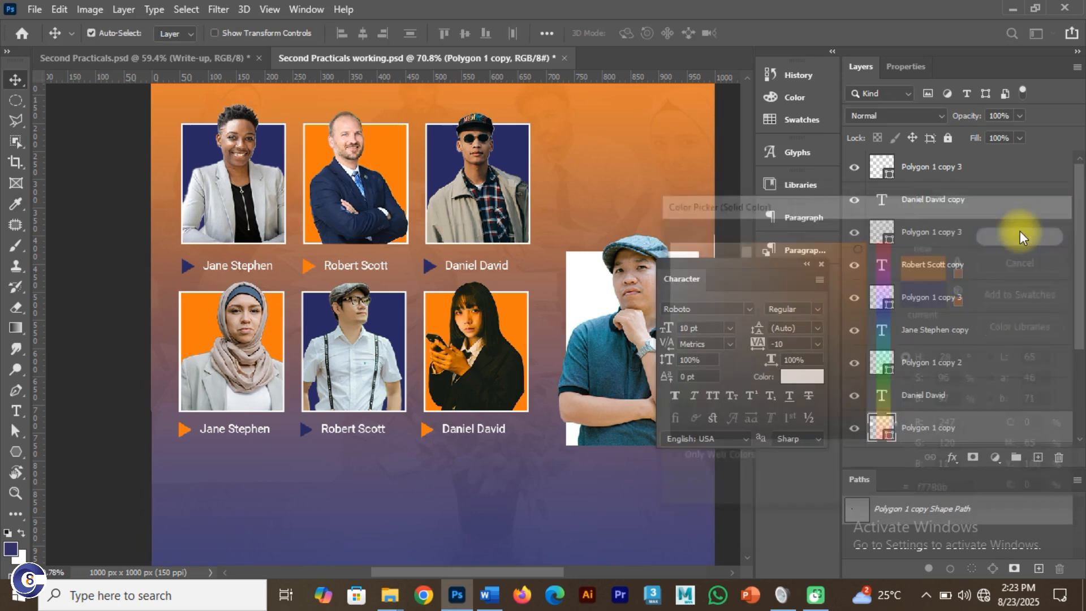
left_click(805, 265)
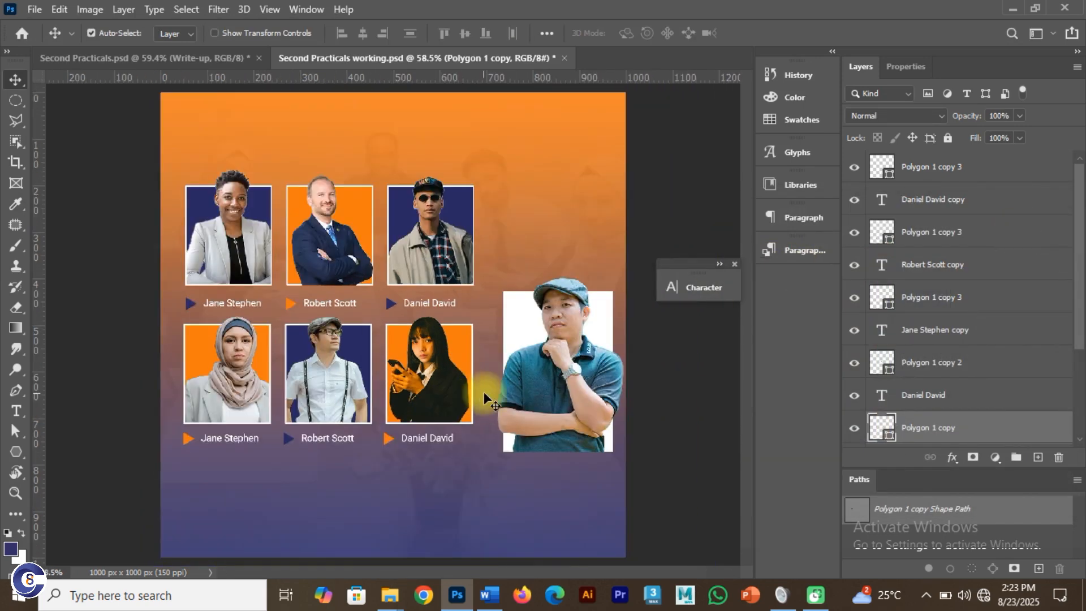
left_click(411, 436)
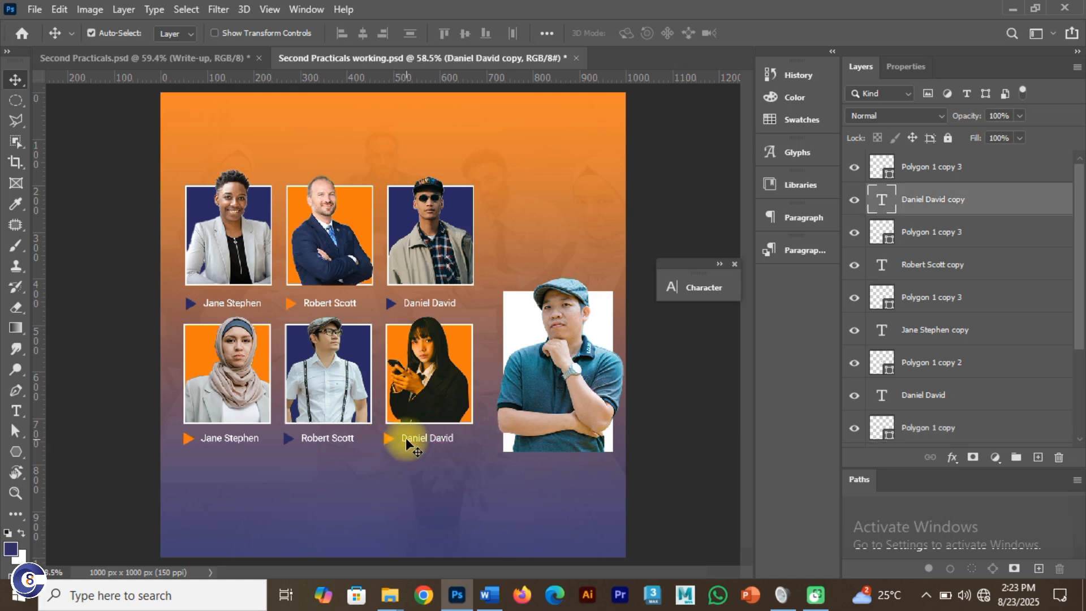
left_click_drag(410, 439, 537, 474)
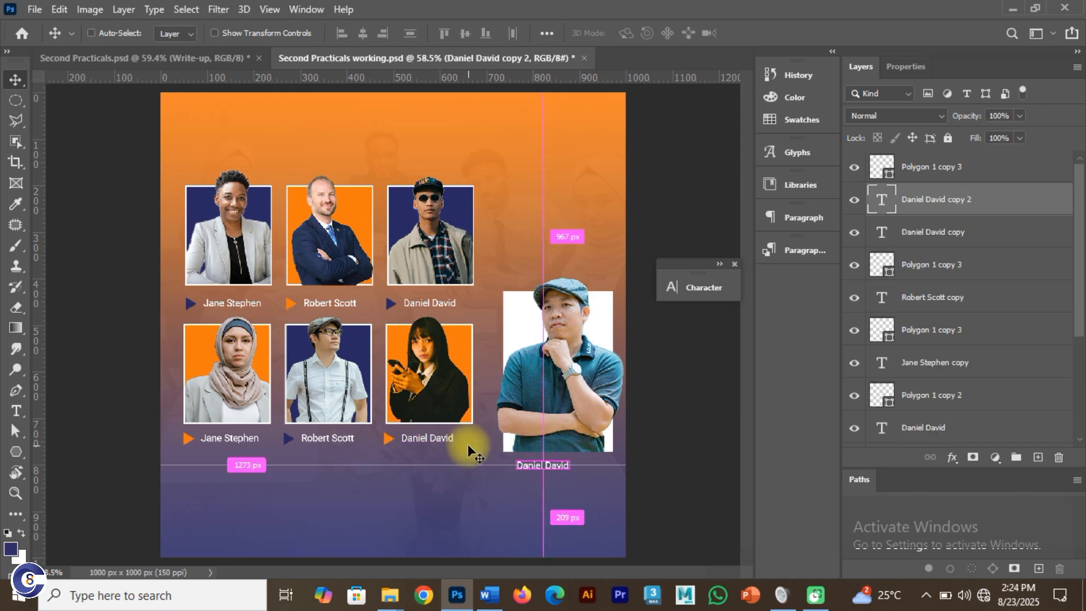
key("ctrl+z")
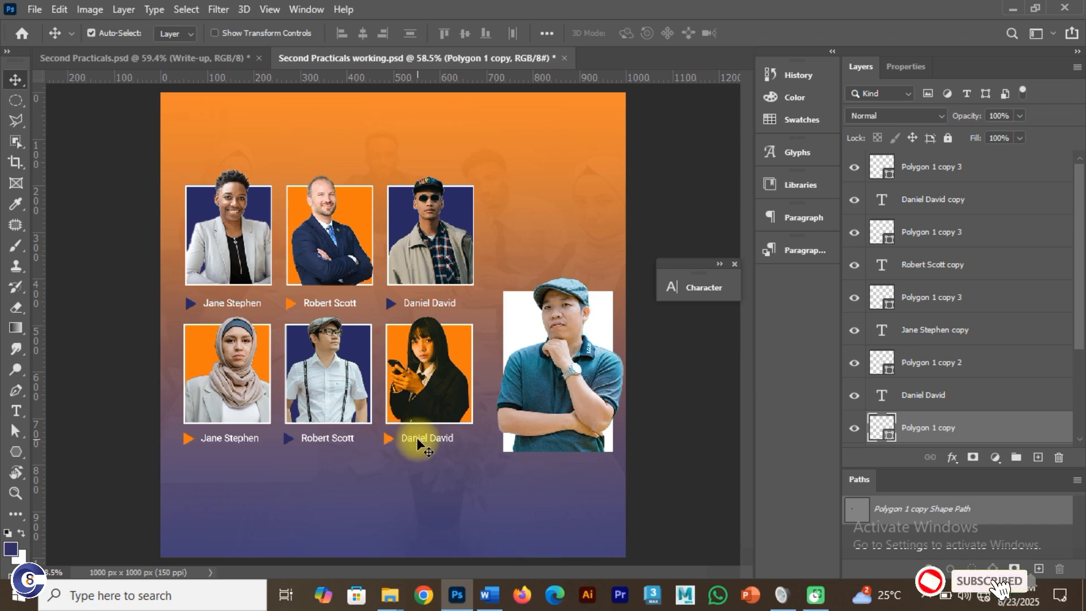
Check the reference design Second Practicals.psd and replace the first lower-row label with the matching speaker's full name
left_click(202, 53)
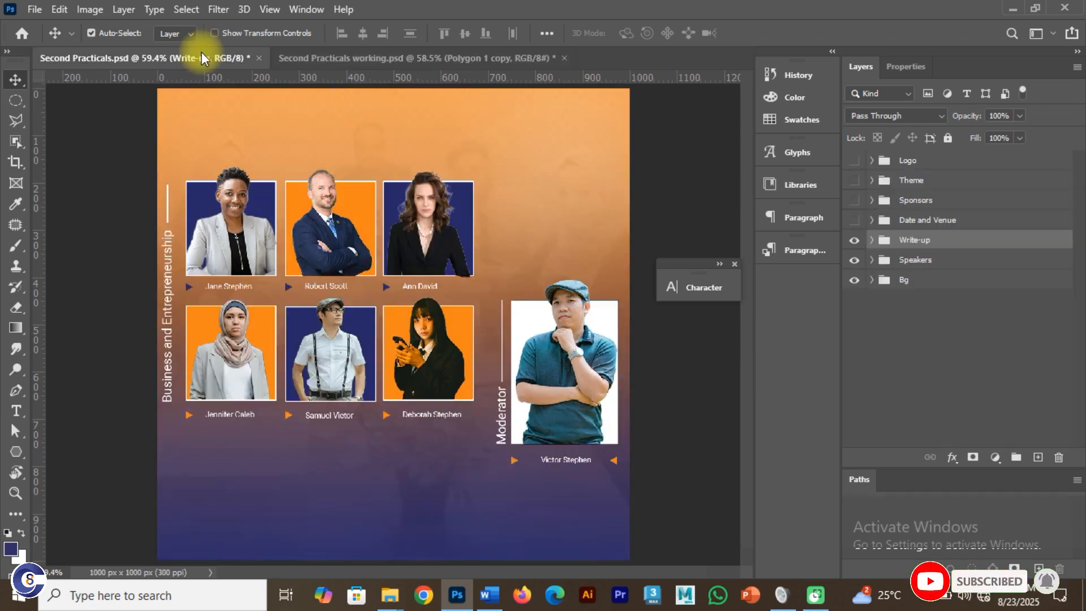
left_click(320, 56)
double_click(217, 438)
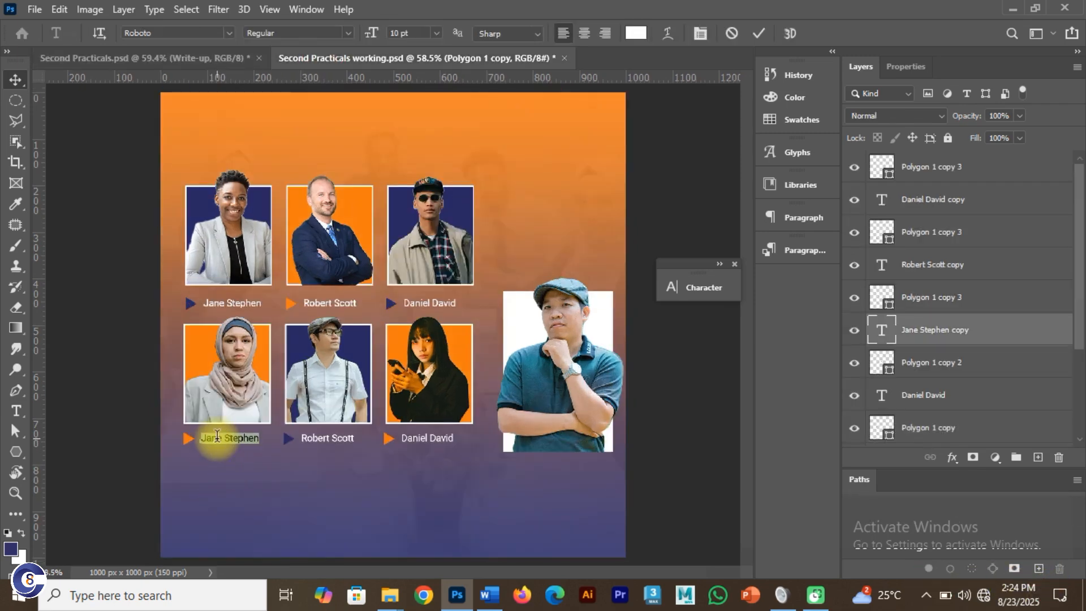
type("Jen")
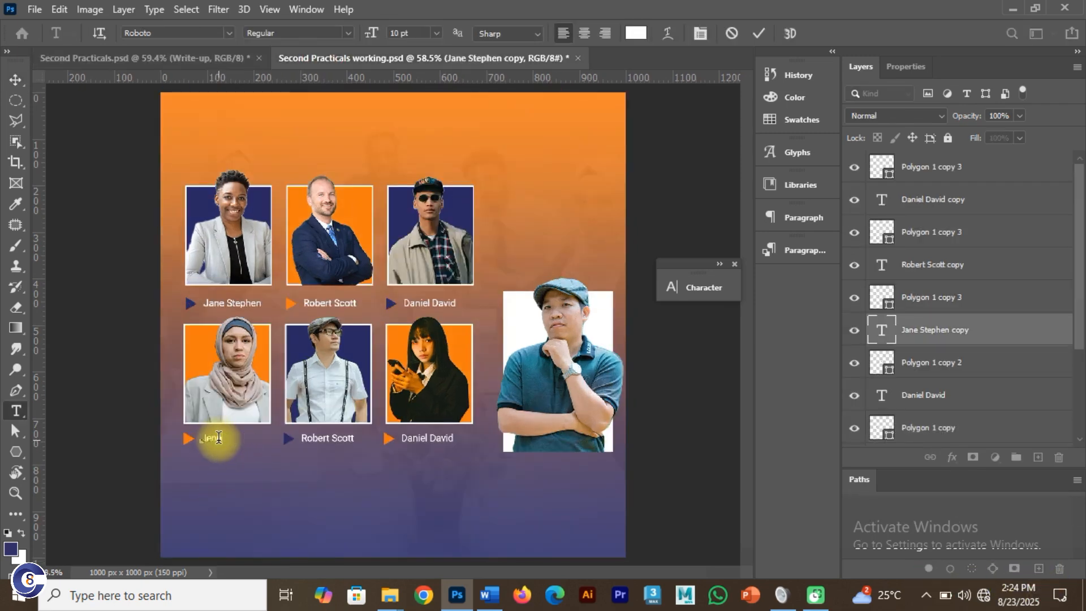
type("nifer Caleb")
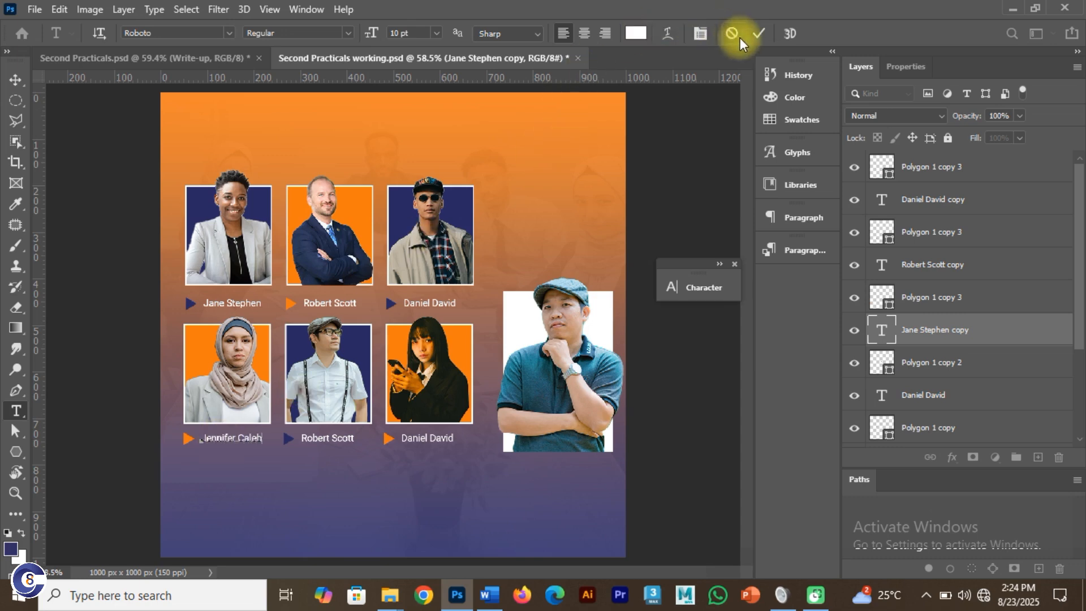
left_click(758, 34)
key("v")
Look up the second lower-row speaker in the reference design and enter that full name in the matching label
left_click(209, 59)
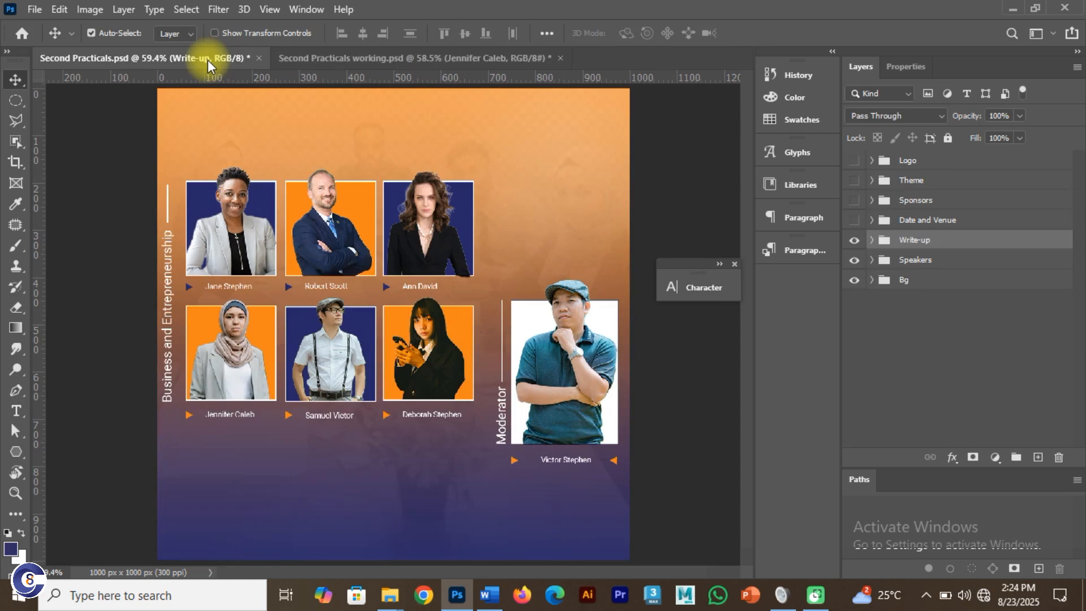
left_click(340, 58)
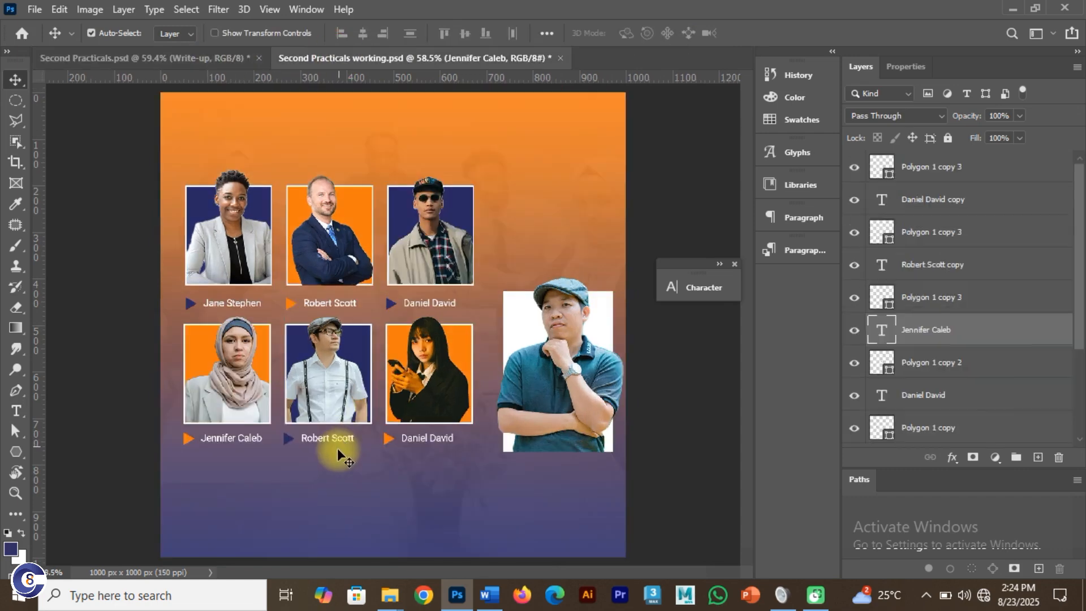
left_click(335, 442)
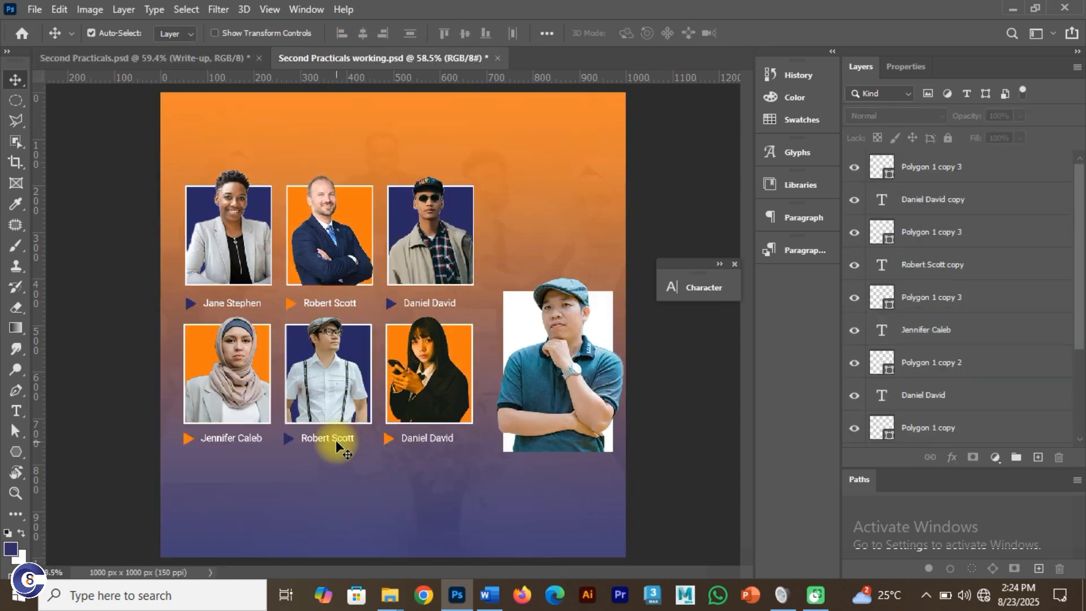
double_click(337, 439)
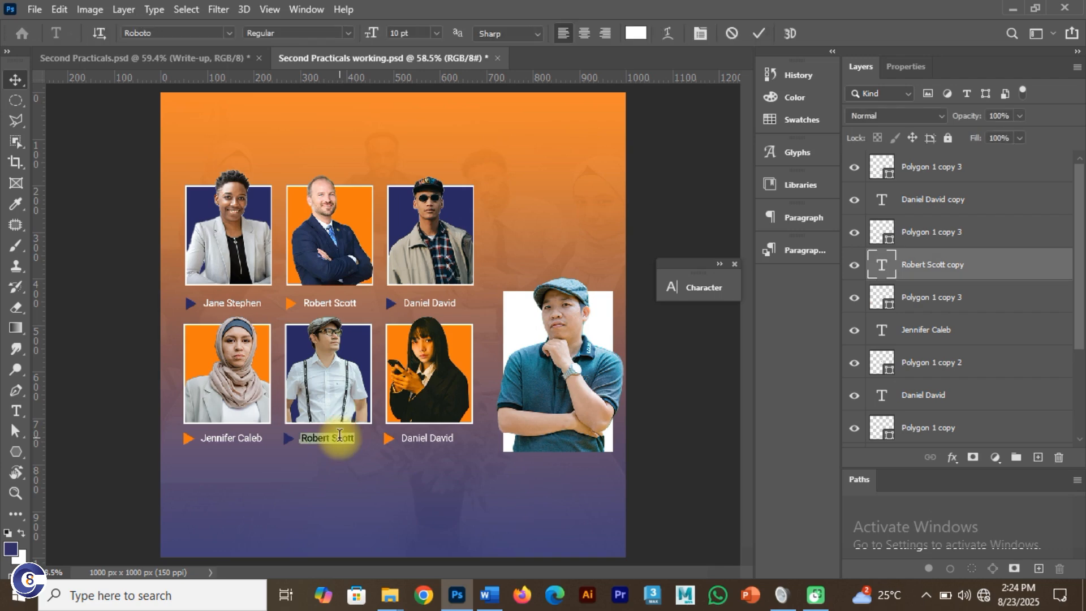
type("Samuel victor")
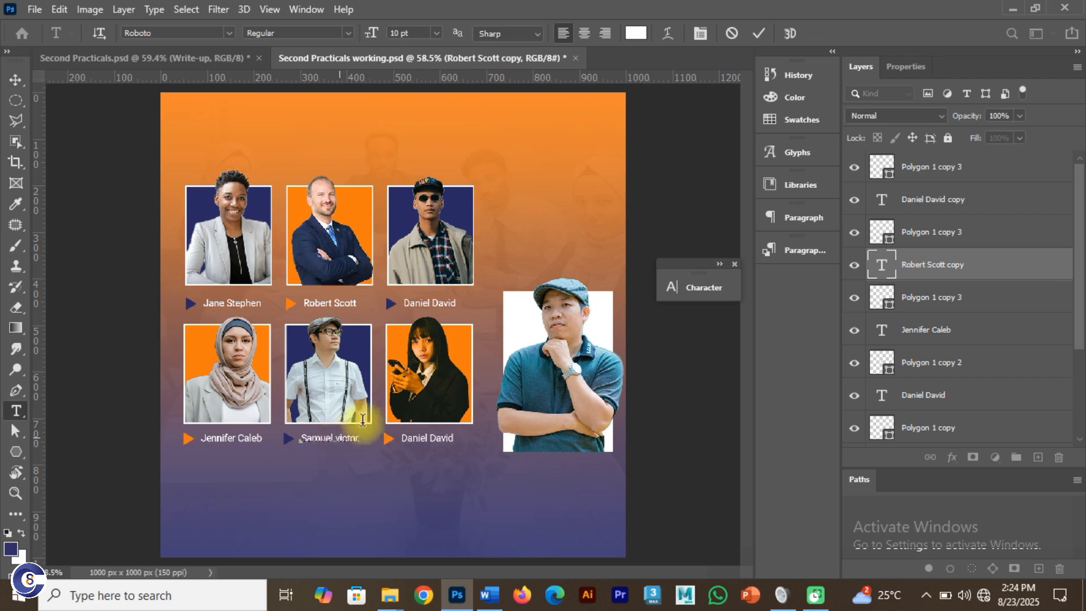
Consult the reference design again and replace the third lower-row label with the speaker's full name, committing the text
left_click(213, 60)
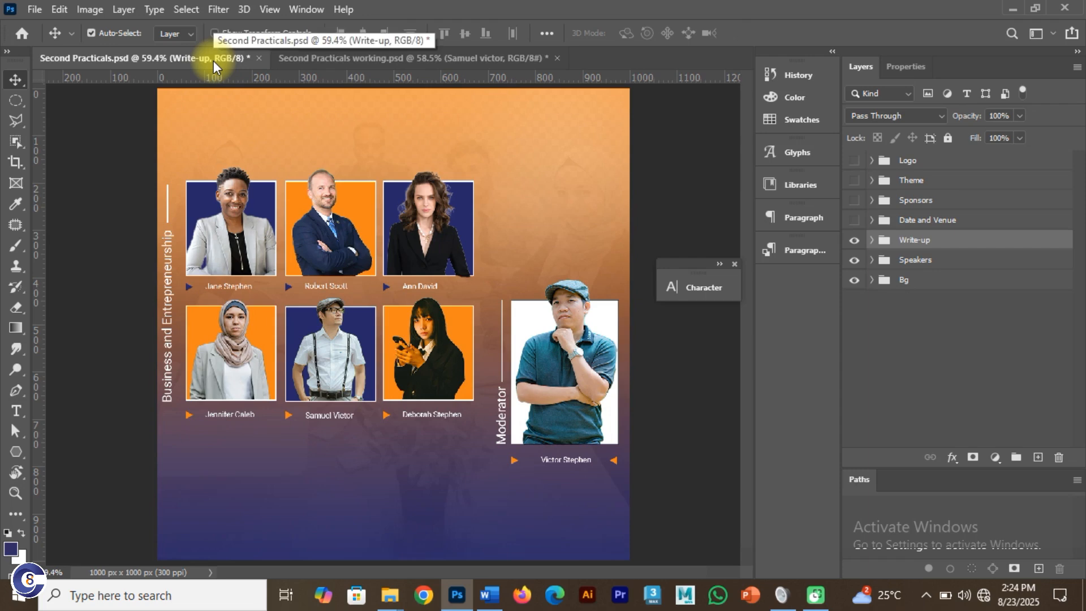
left_click(356, 58)
left_click(432, 440)
double_click(432, 440)
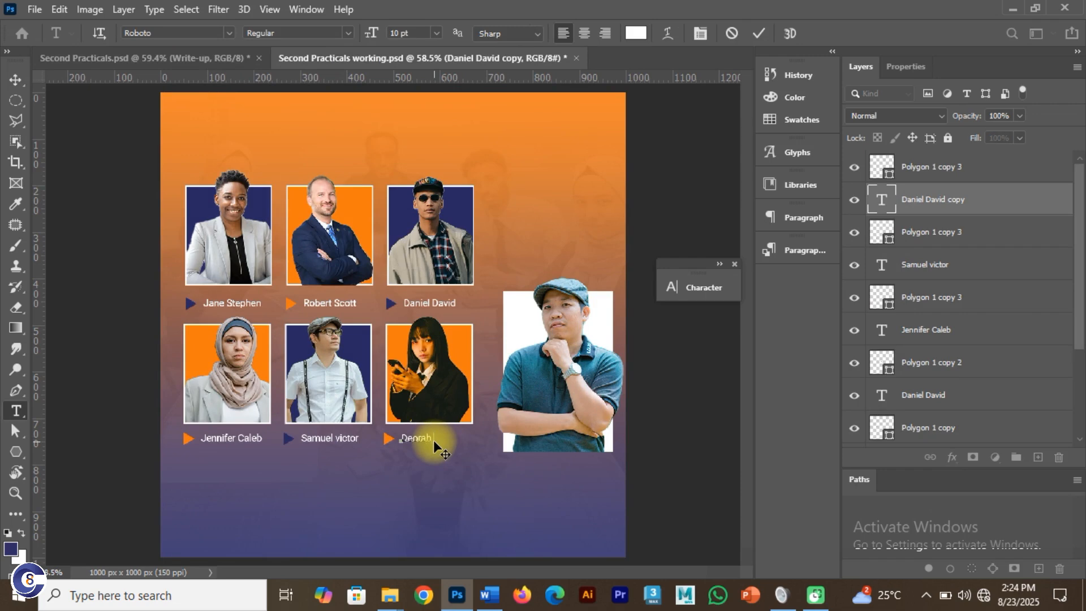
type("Deorah Stephen")
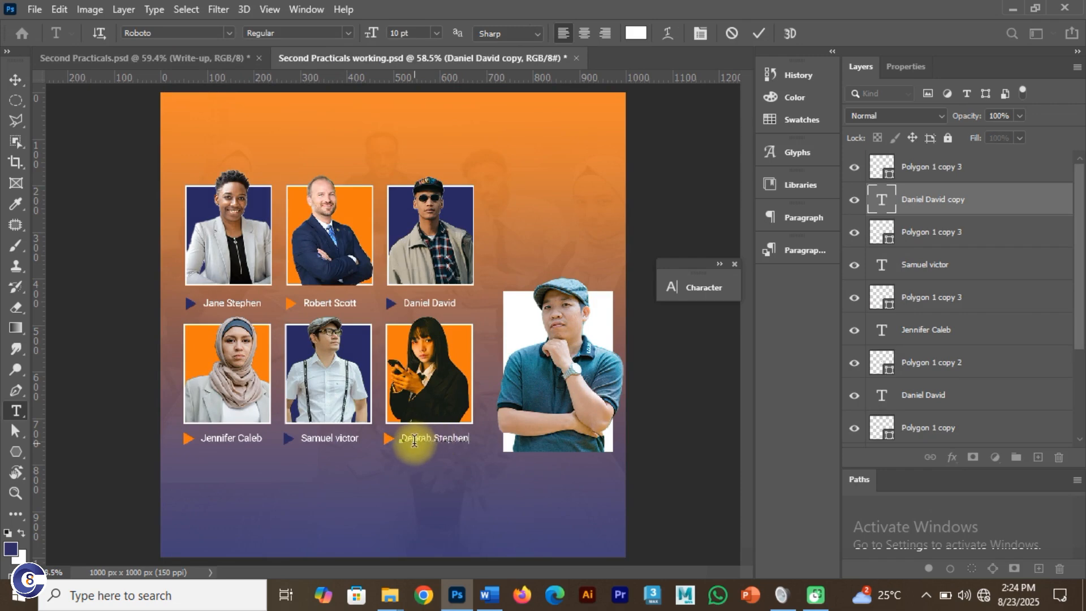
left_click(762, 33)
key("v")
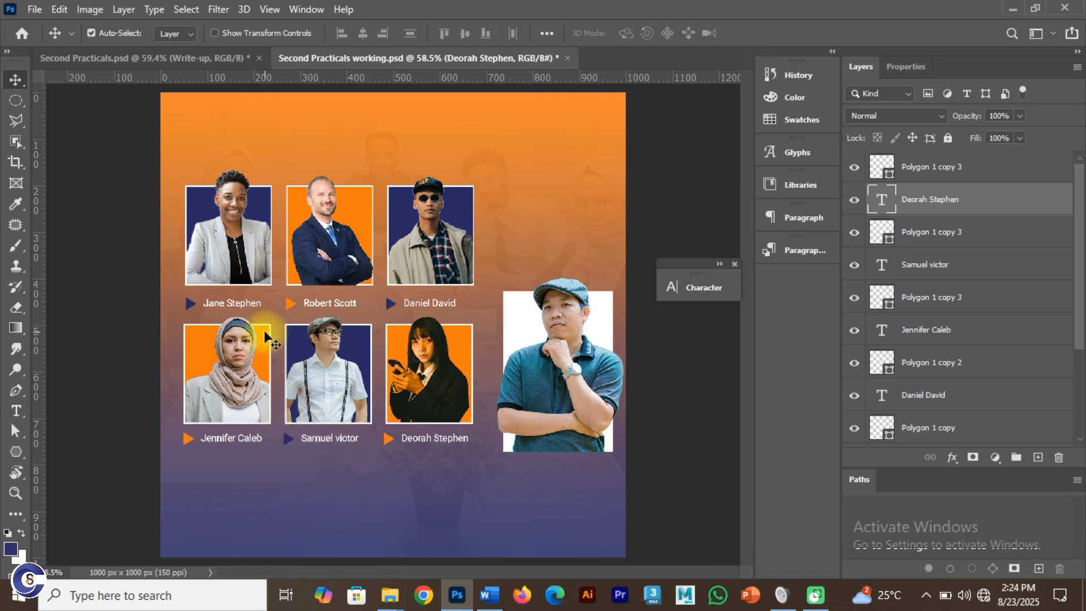
Select all six speaker name labels together, set their font size to 9 pt, and deselect them
left_click(245, 305)
left_click(244, 306)
left_click(329, 305, "shift")
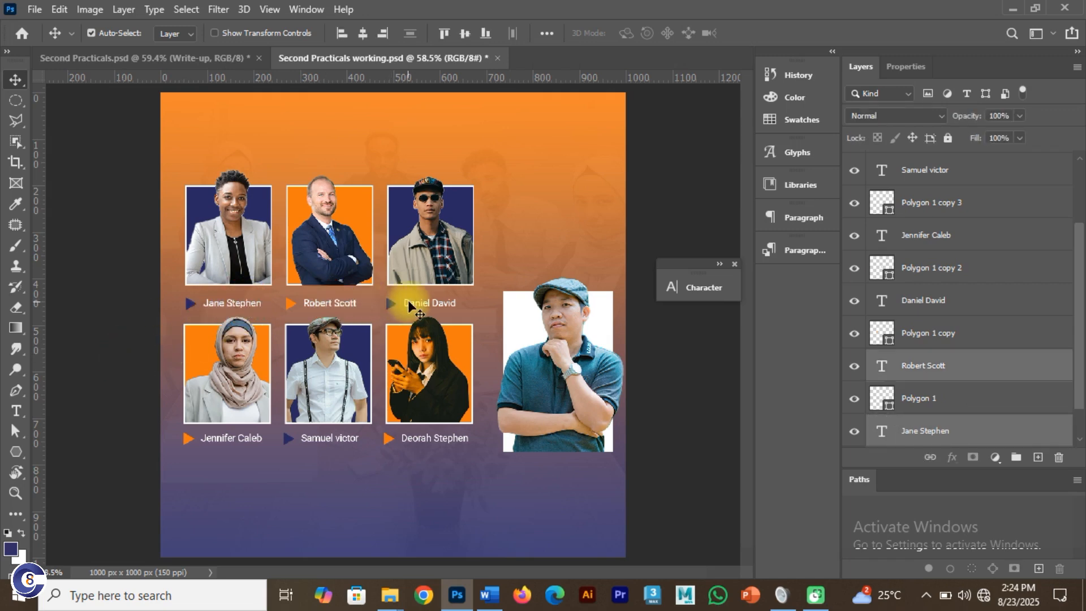
left_click(411, 300, "shift")
left_click(222, 437, "shift")
left_click(323, 436, "shift")
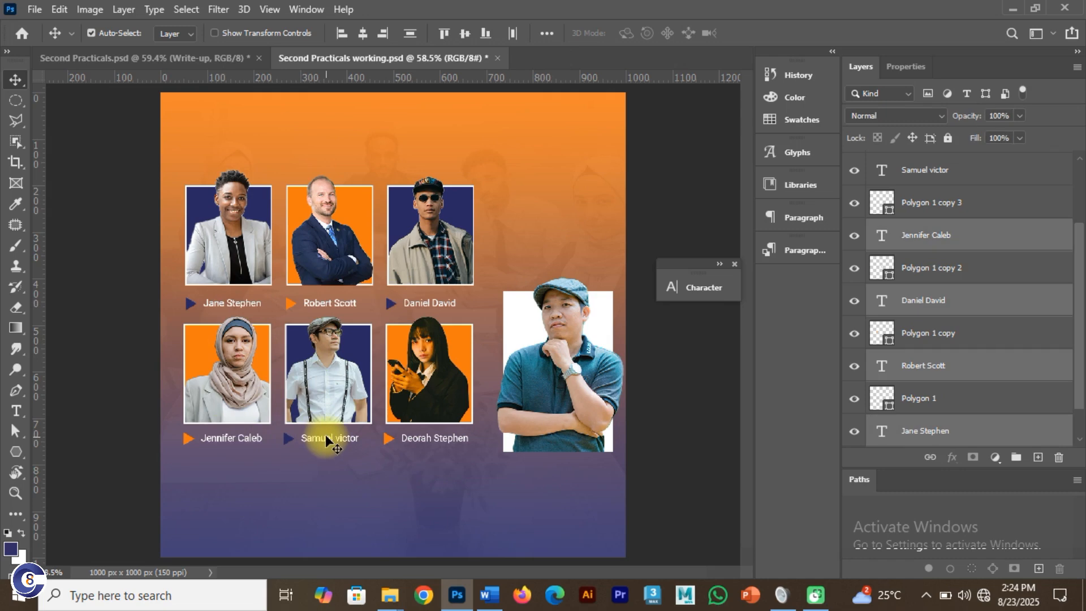
left_click(425, 434, "shift")
left_click(541, 403, "shift")
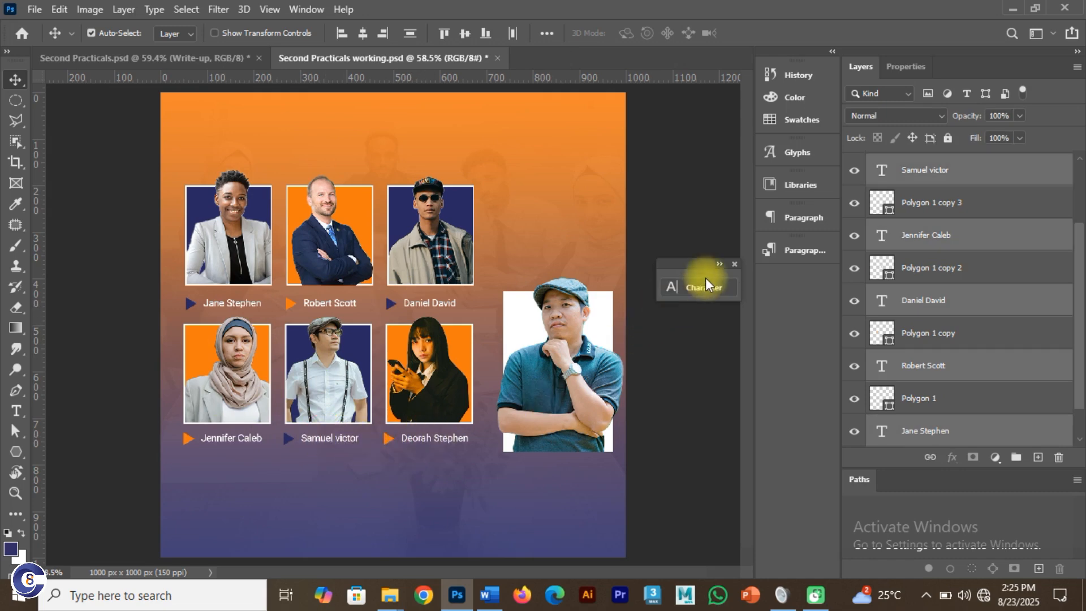
left_click(718, 264)
left_click(701, 327)
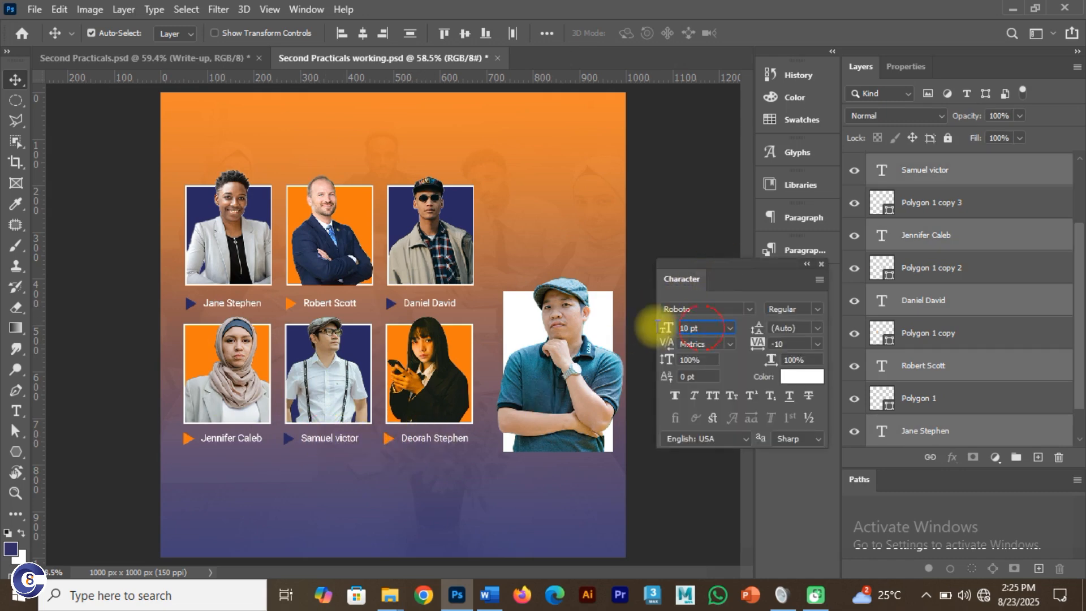
type("8")
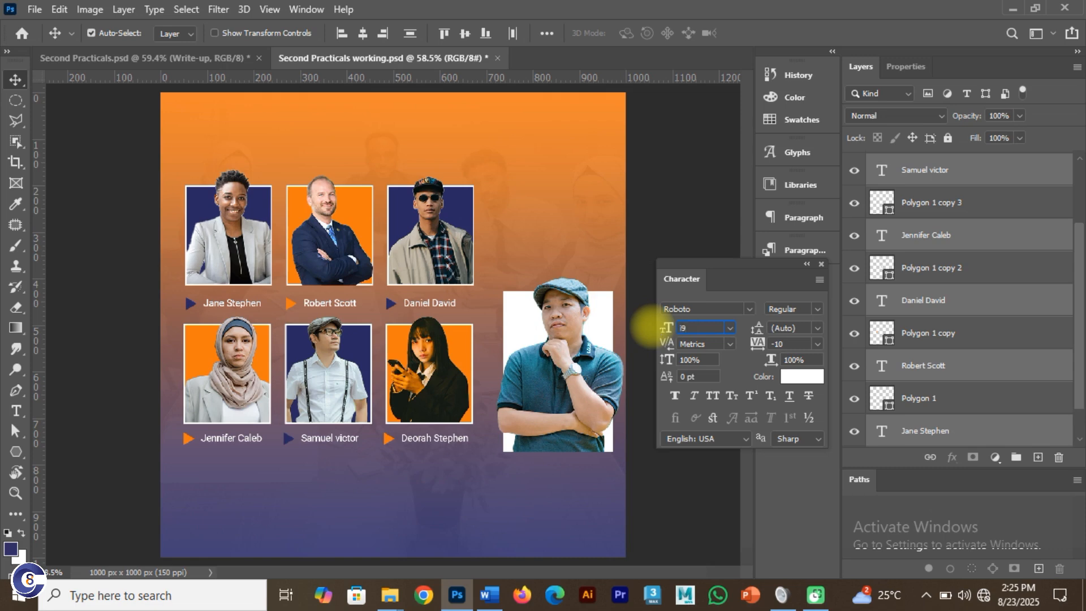
key("Return")
left_click(518, 243)
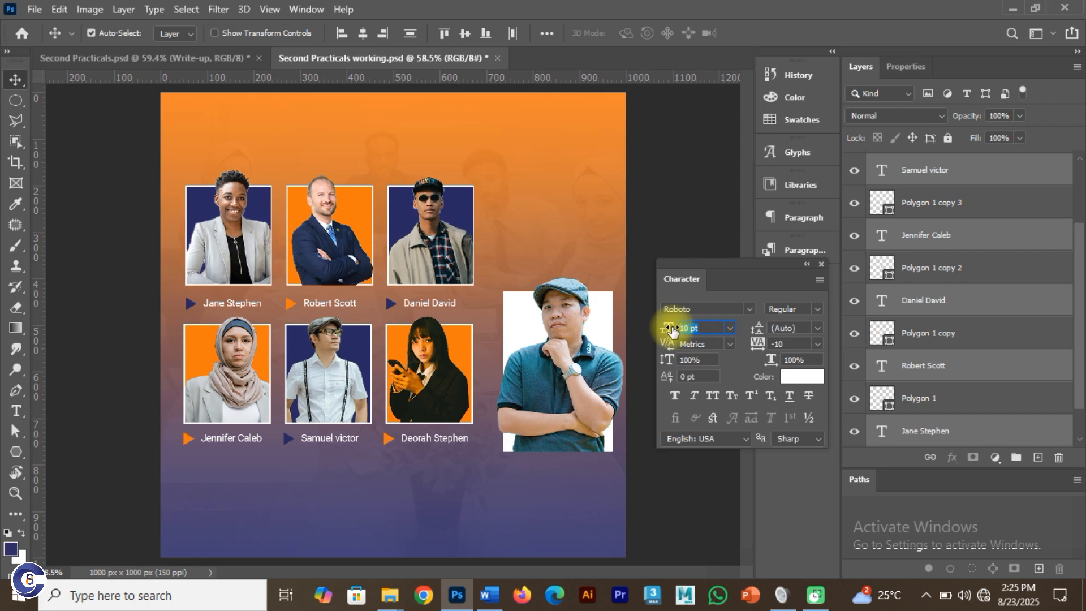
key("Down")
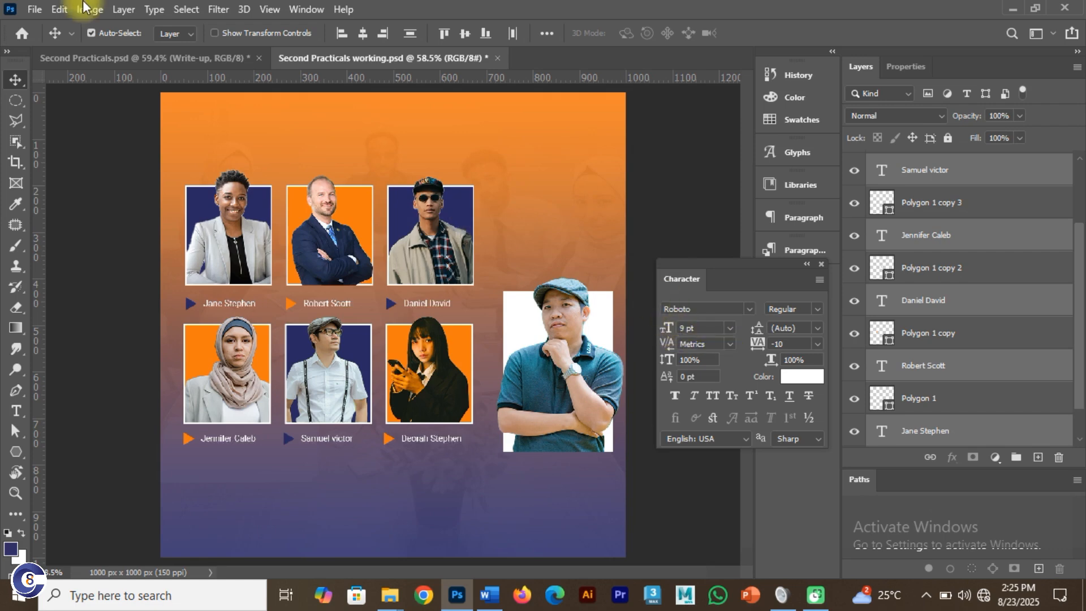
left_click(706, 181)
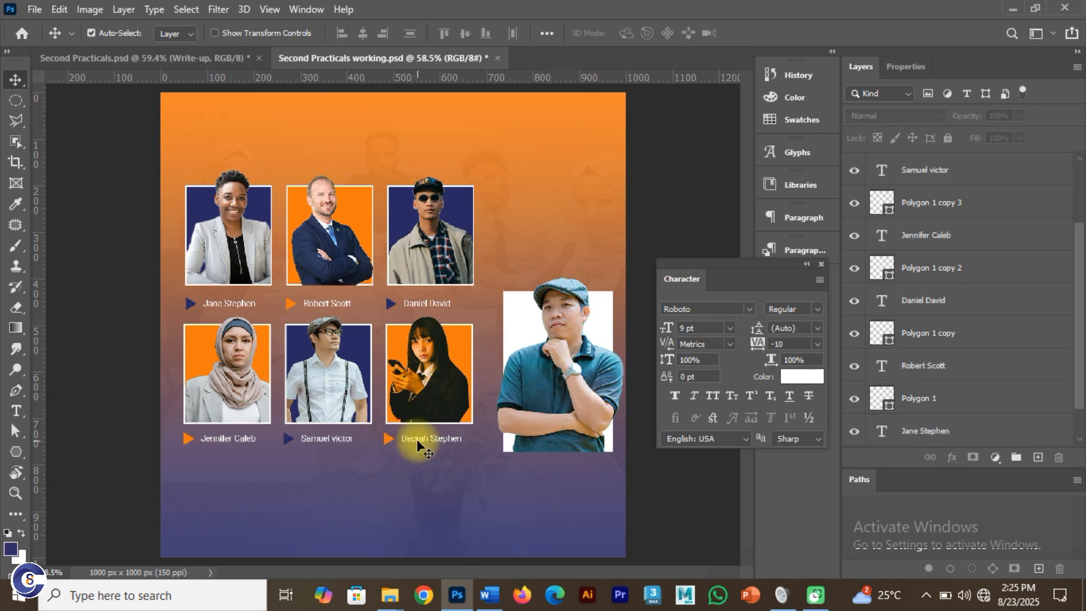
Duplicate the third lower-row speaker's name label and orange triangle beneath the large moderator photo, checking the reference design
left_click_drag(418, 437, 557, 475)
left_click_drag(391, 437, 511, 470)
left_click(181, 60)
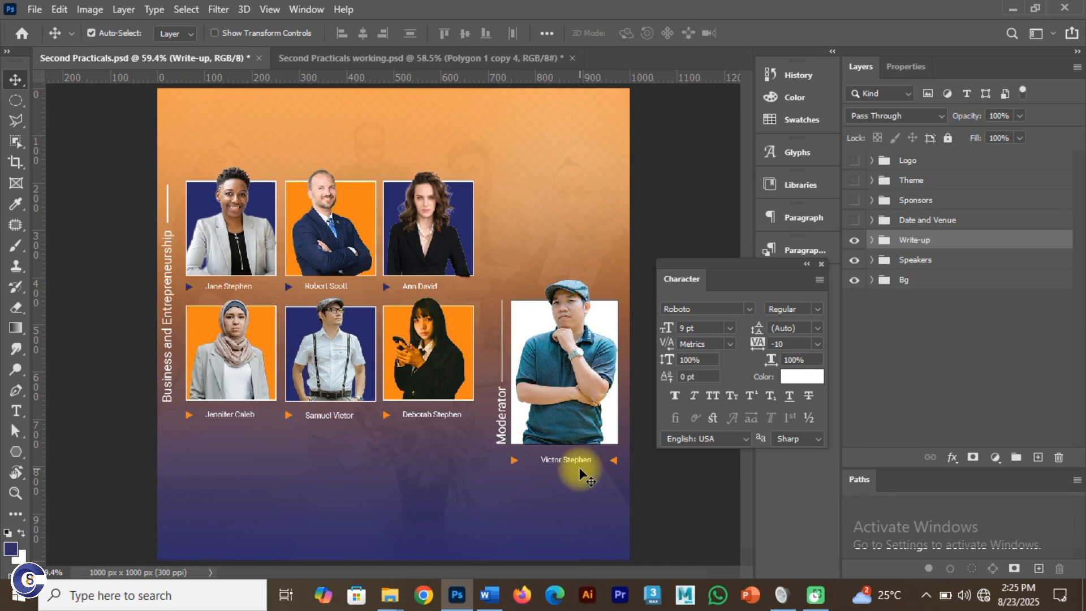
left_click(351, 59)
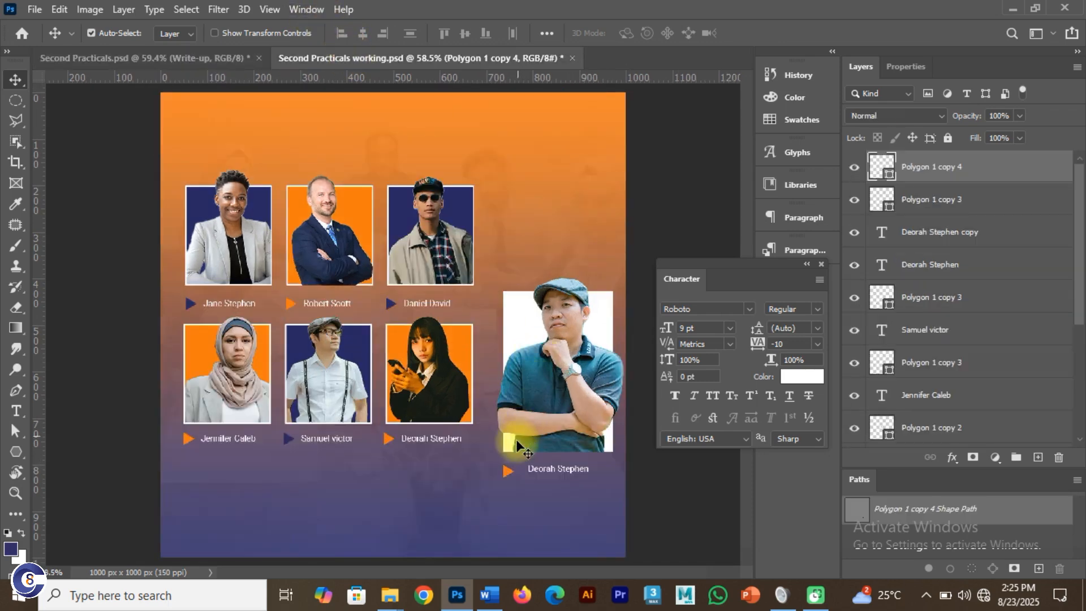
Look up the moderator in the reference design and replace the copied label's text with that person's full name
left_click(550, 465)
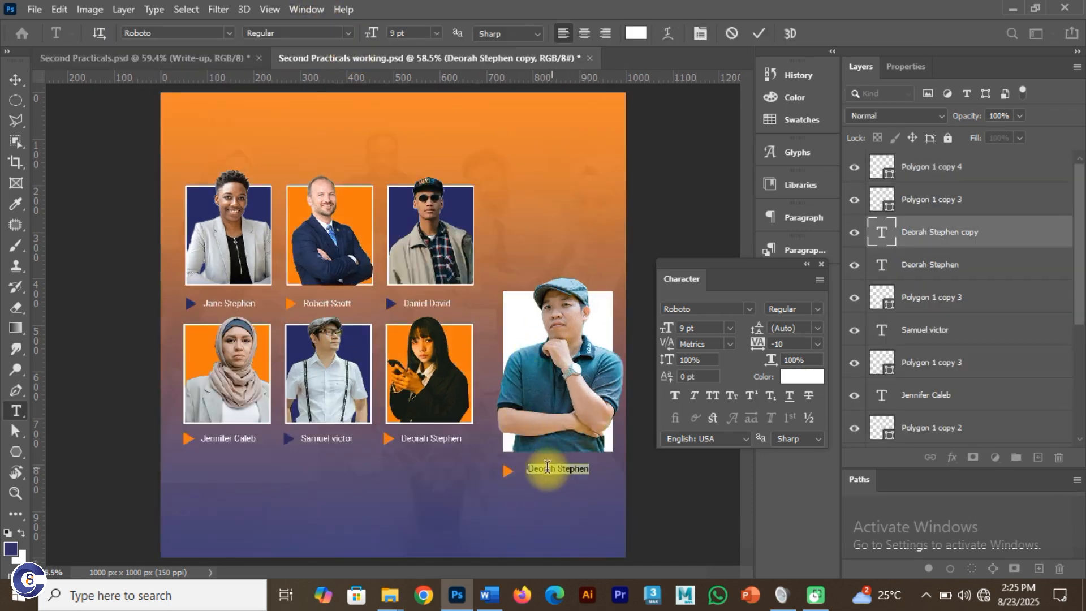
left_click(221, 58)
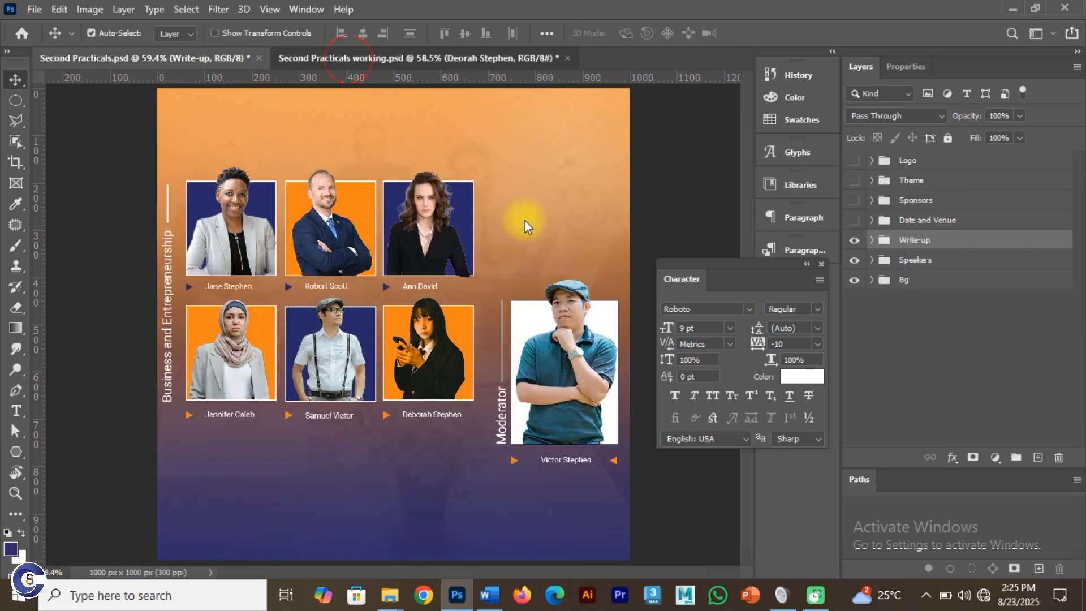
left_click(364, 58)
double_click(581, 470)
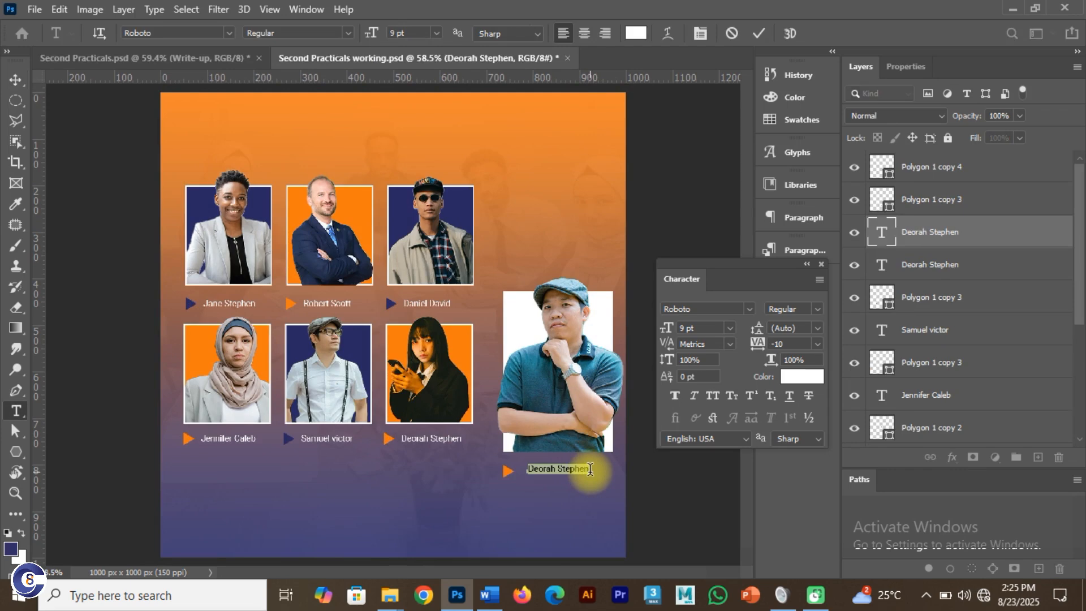
type("St")
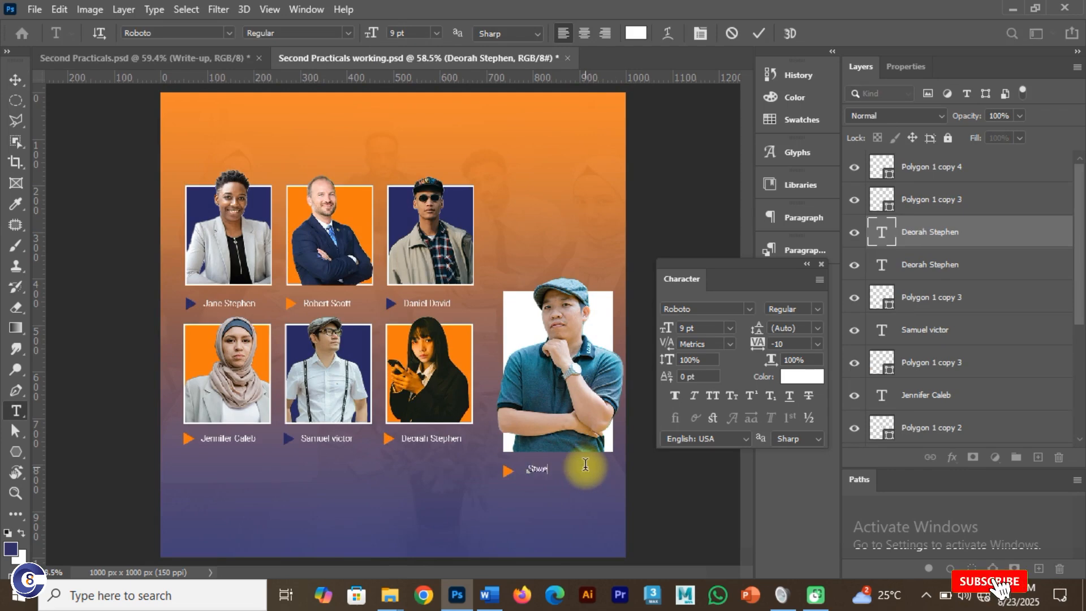
type("ephen U")
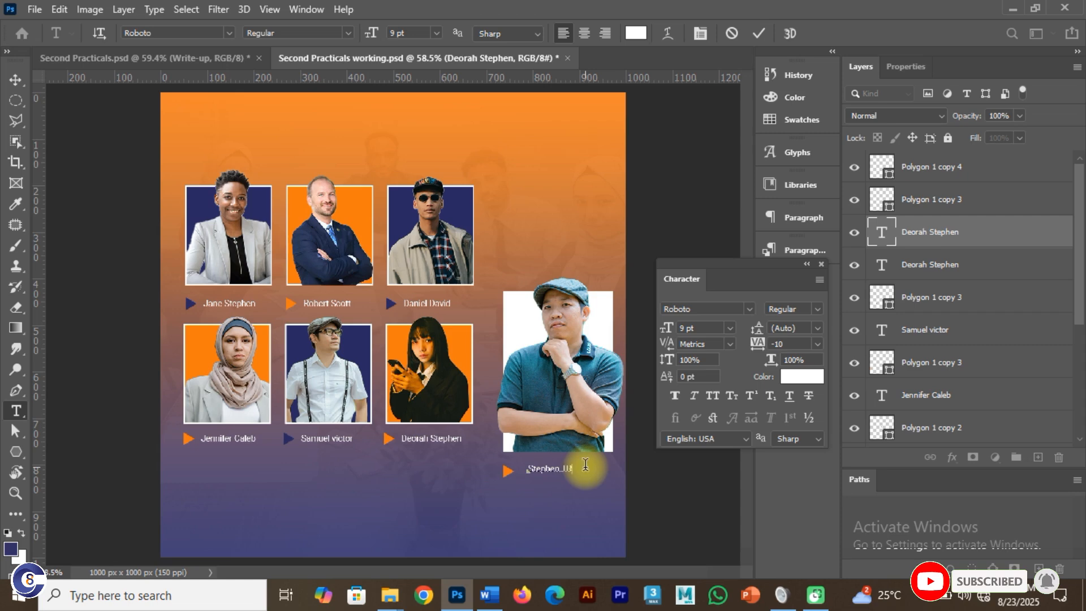
key("BackSpace")
key("BackSpace")
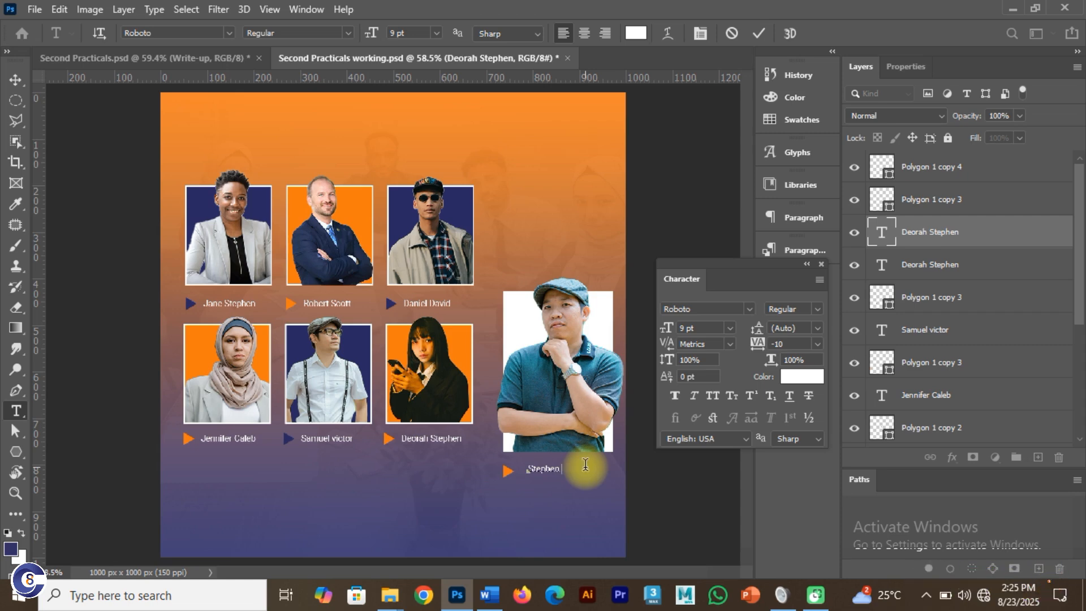
key("BackSpace")
key("BackSpace")
key("BackSpace")
key("BackSpace")
key("BackSpace")
type("Vin")
type("tor Stephen")
left_click(768, 34)
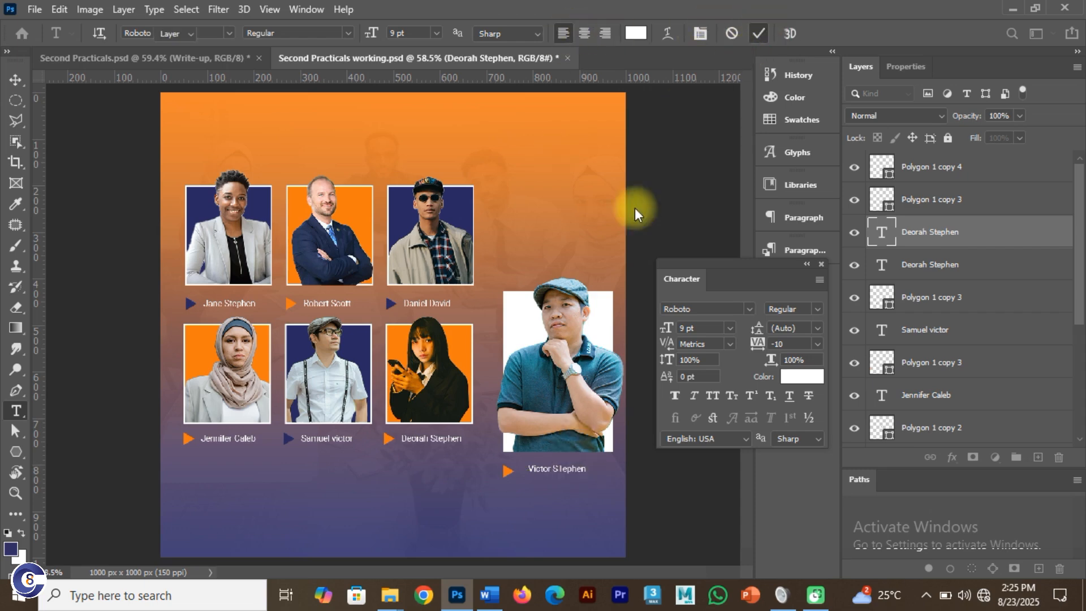
Duplicate the orange triangle to the other end of the moderator's name and flip the copy horizontally
key("v")
left_click_drag(504, 470, 605, 469)
key("ctrl+t")
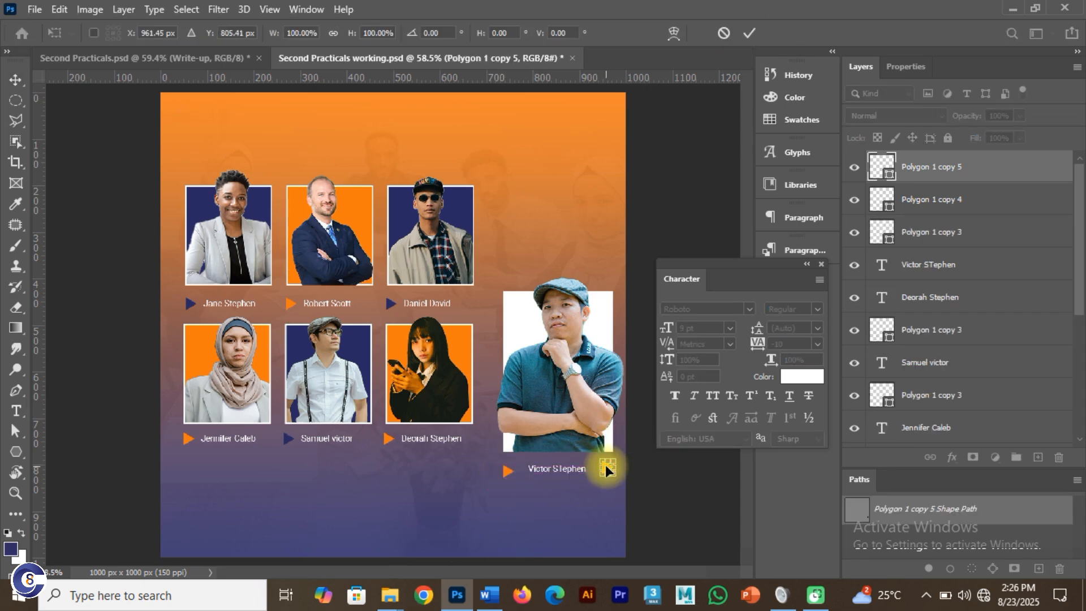
right_click(611, 467)
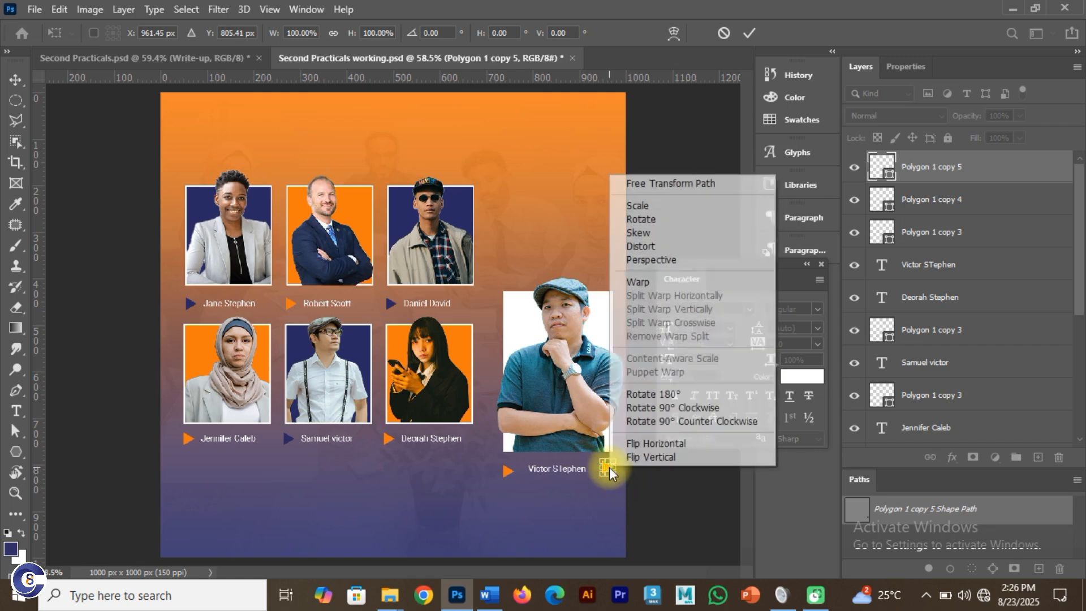
left_click(633, 443)
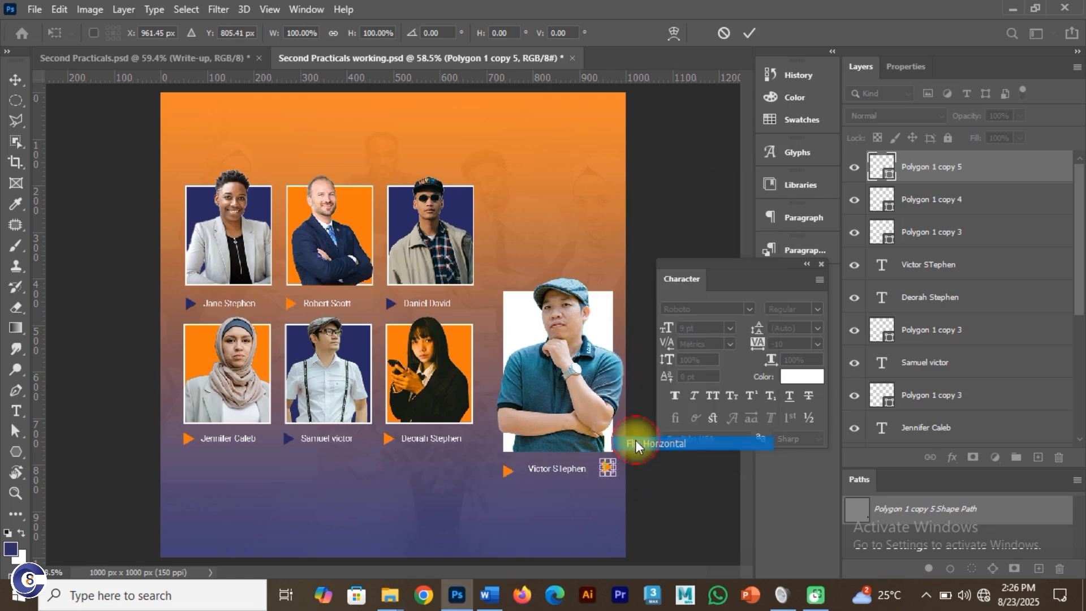
left_click(749, 33)
Select both orange triangles and the moderator's name label together and align their vertical centers
left_click(504, 469)
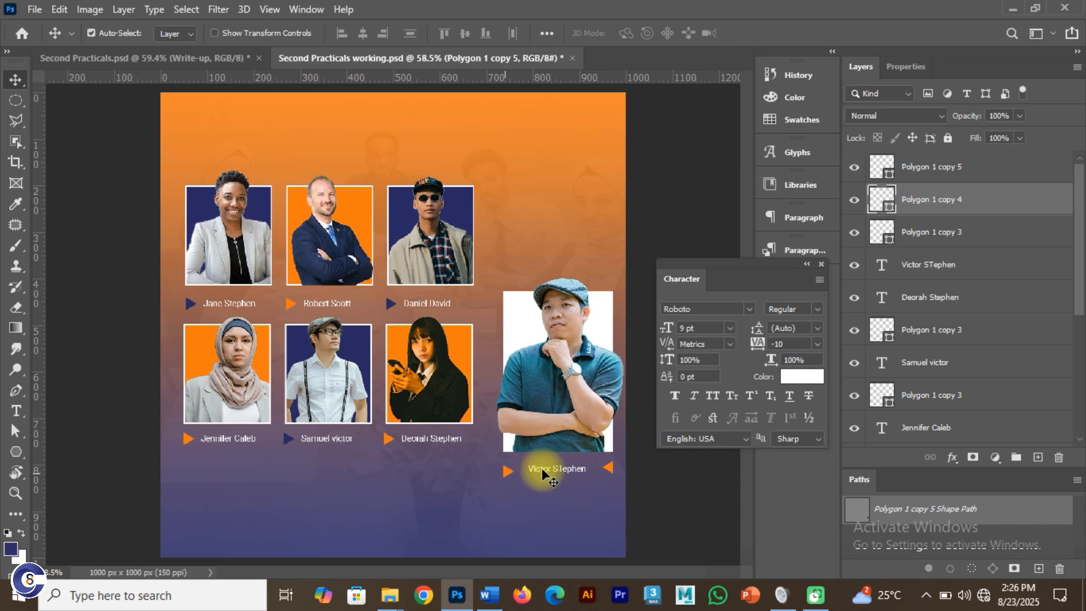
left_click(610, 467, "shift")
left_click(610, 467, "shift")
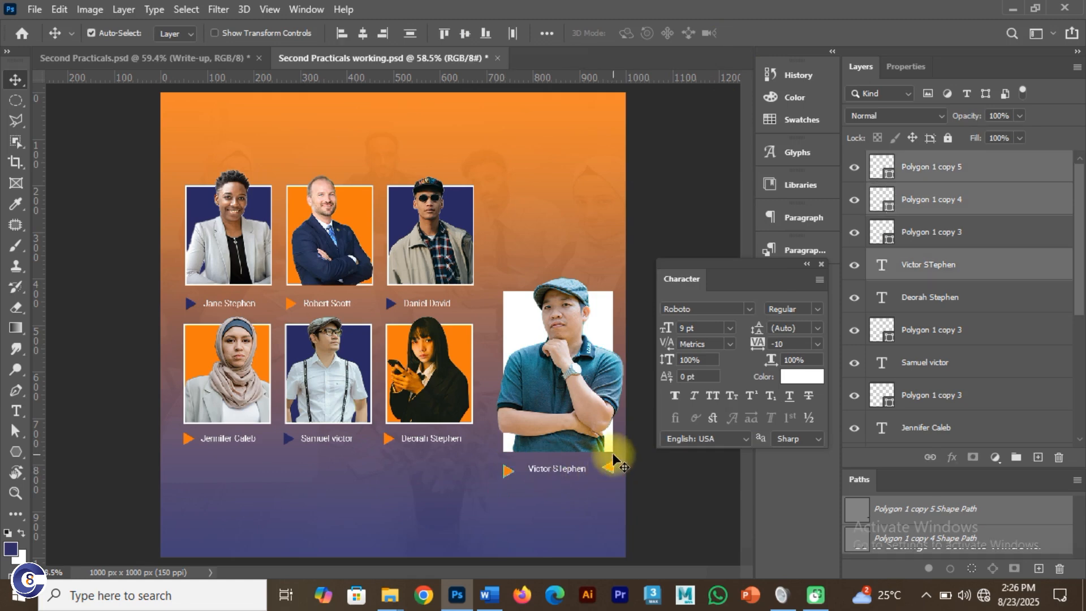
left_click(464, 32)
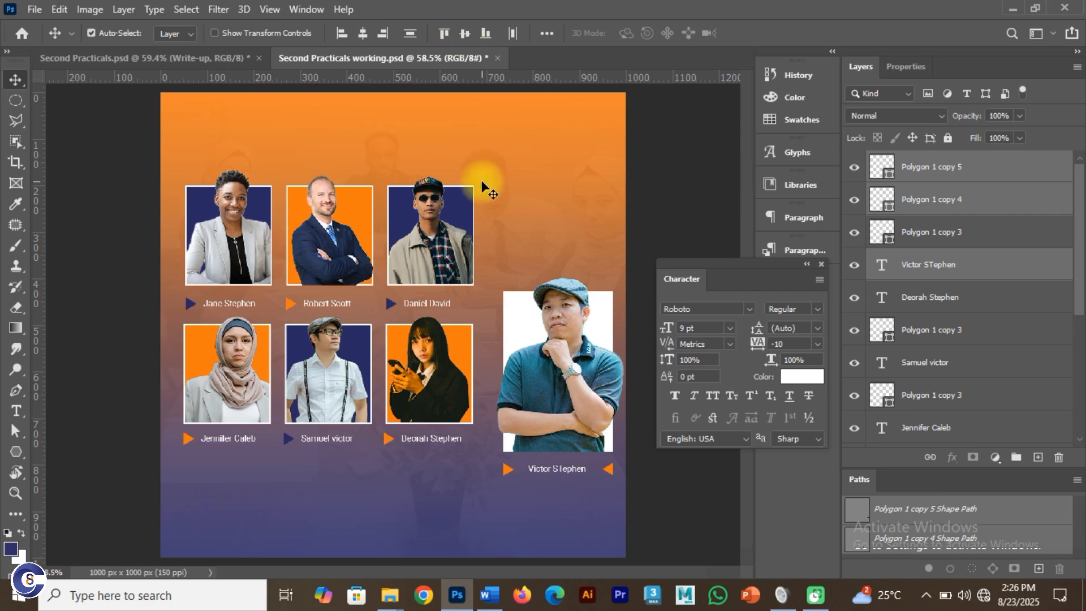
Nudge the moderator's name and its two triangles up closer to the photo, and deselect them
key("Up")
key("Up")
key("Up")
key("Up")
key("Up")
key("Up")
key("Up")
key("Up")
key("Up")
key("Up")
key("Up")
key("Up")
key("Up")
key("Up")
key("Up")
key("Up")
key("Up")
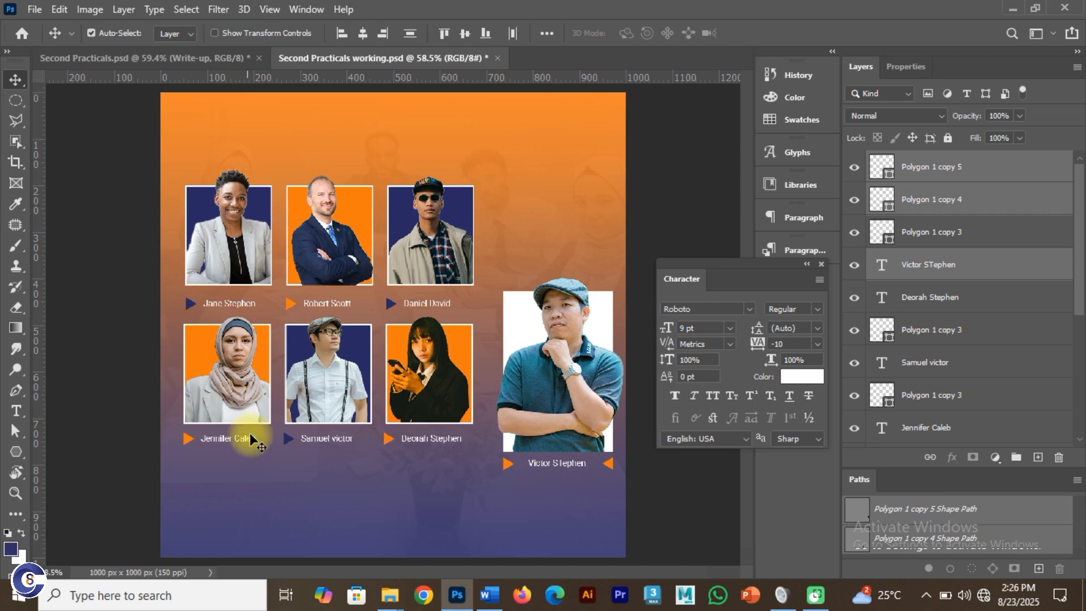
left_click(226, 513)
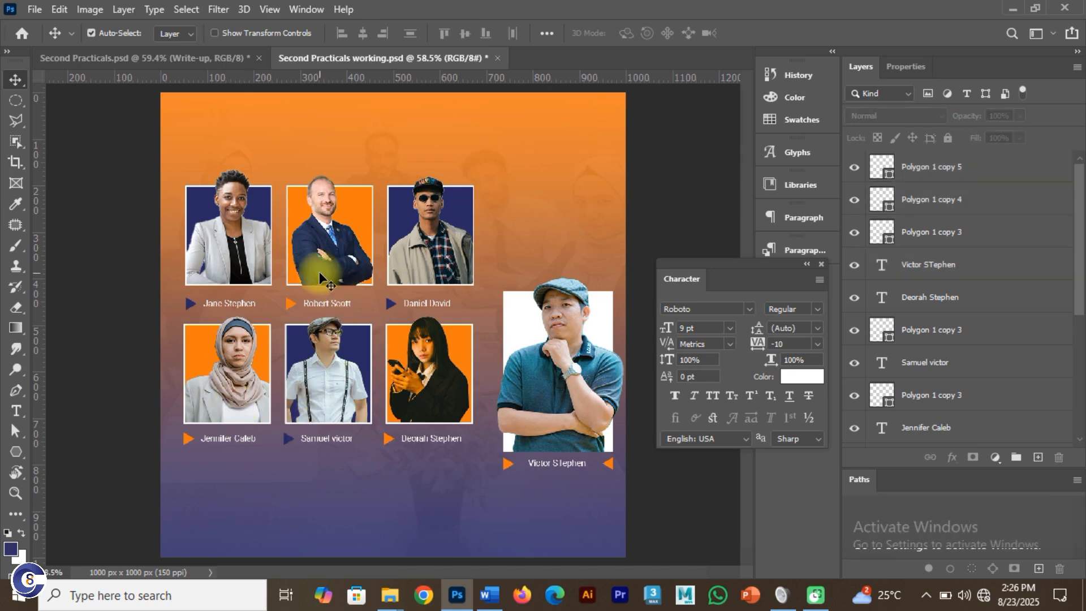
Examine the vertical headings in Second Practicals.psd, toggling the Write-up group's visibility off and on, and return to the working file
left_click(121, 56)
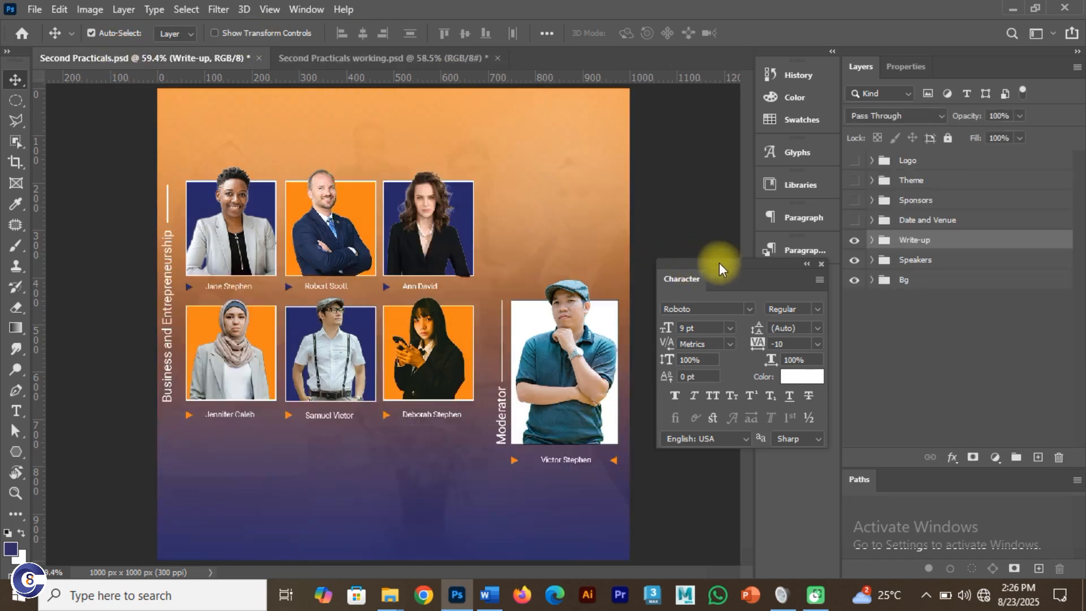
left_click(854, 241)
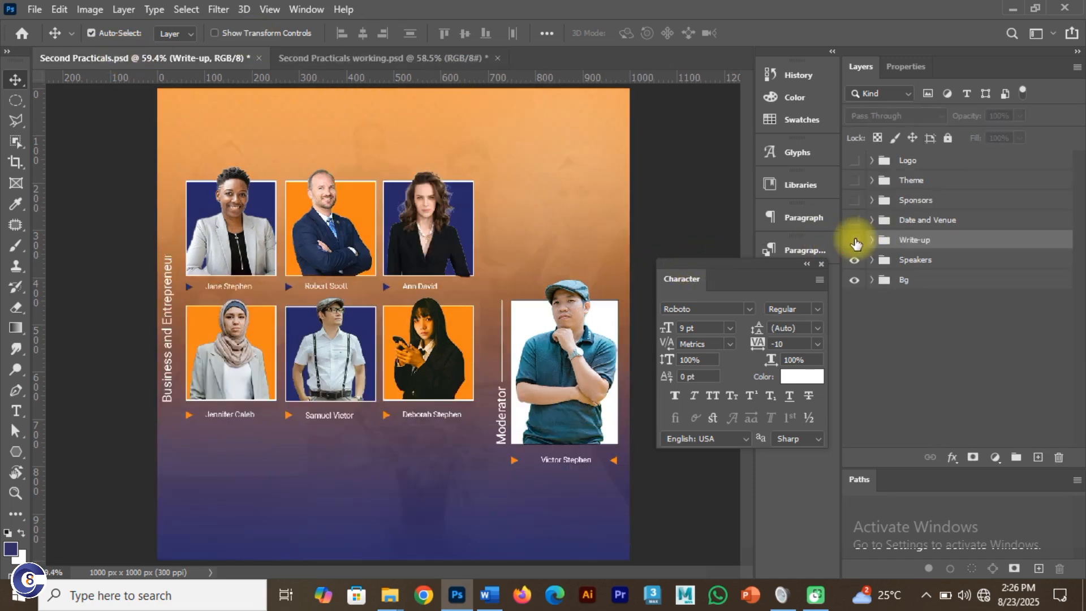
left_click(855, 240)
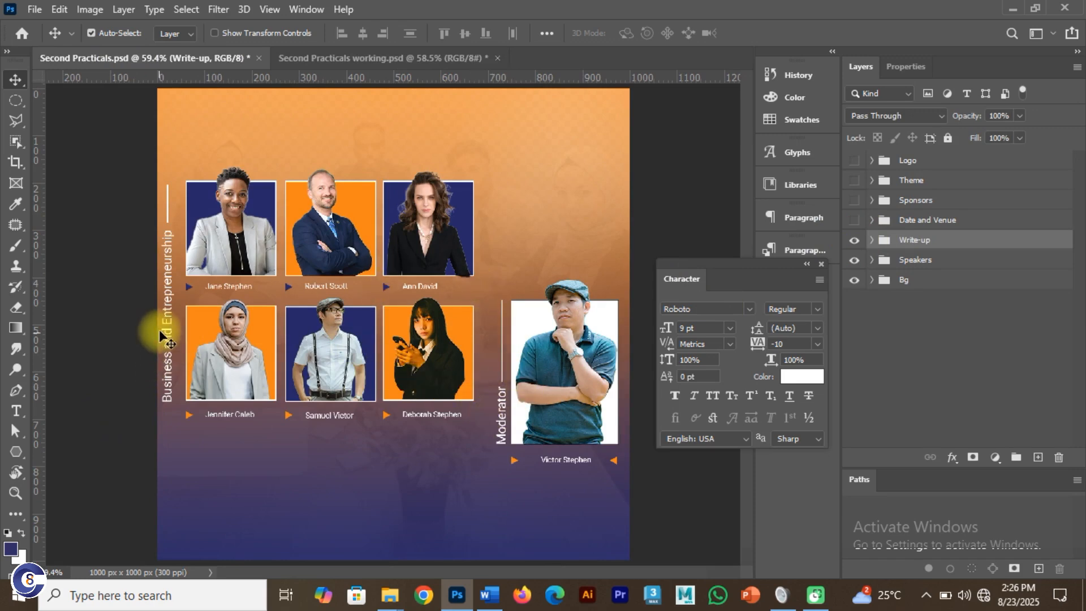
left_click(340, 57)
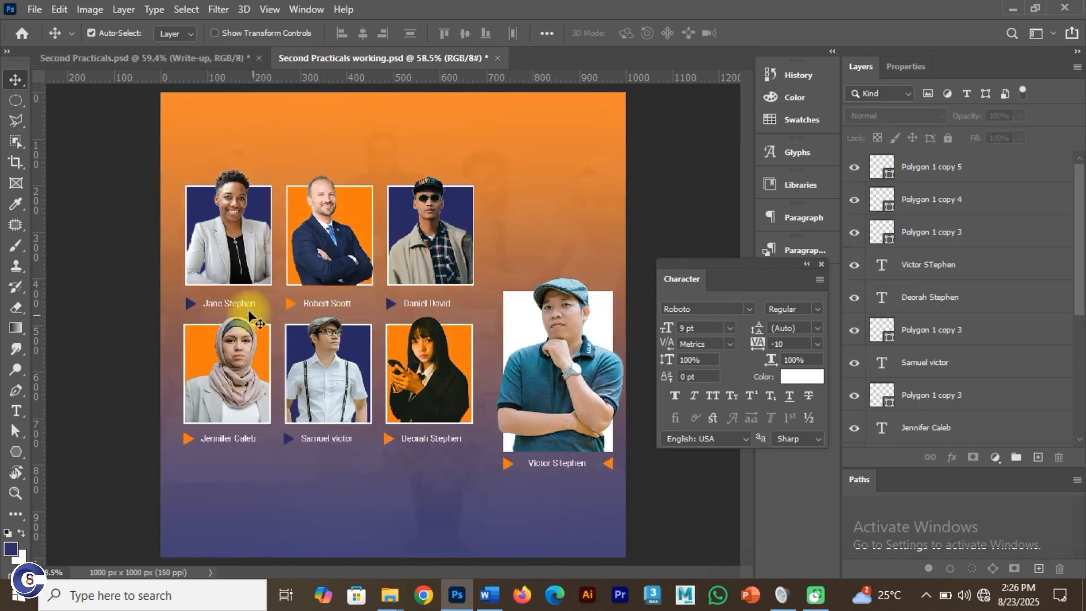
left_click_drag(236, 307, 291, 145)
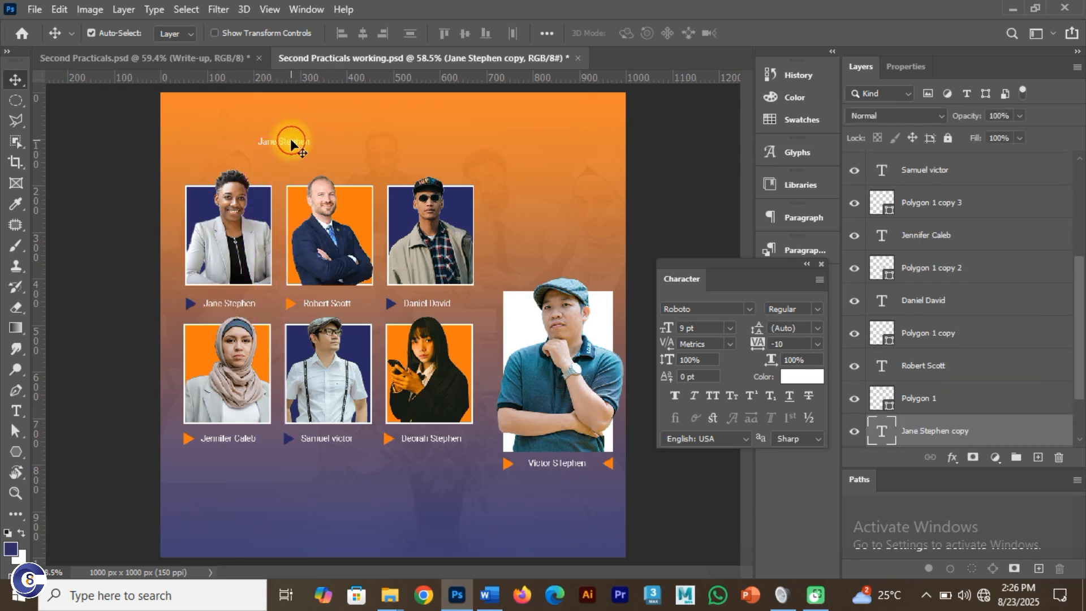
double_click(291, 140)
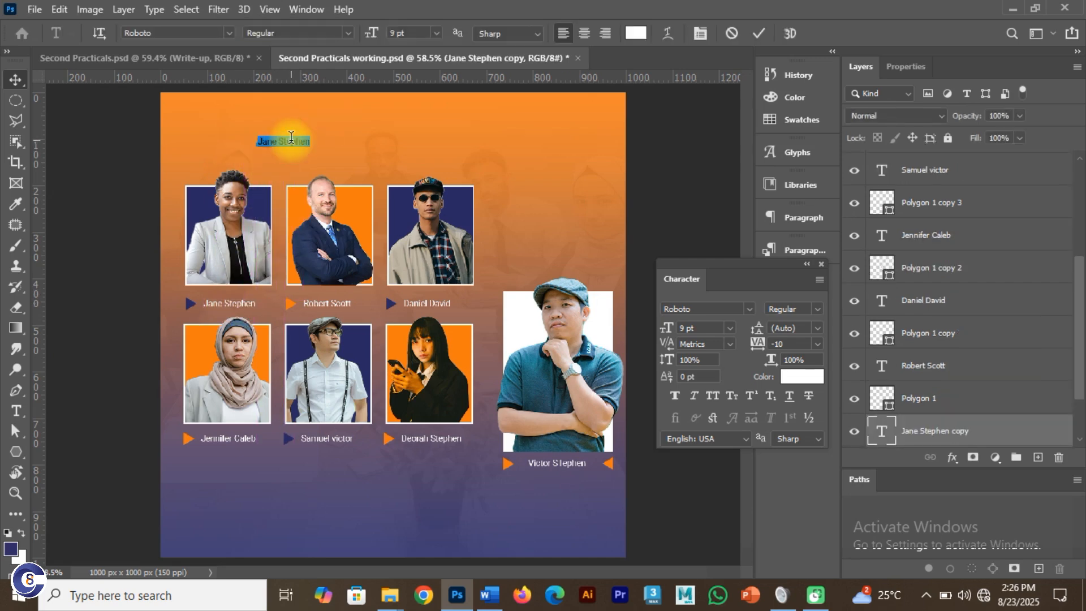
left_click(753, 34)
key("v")
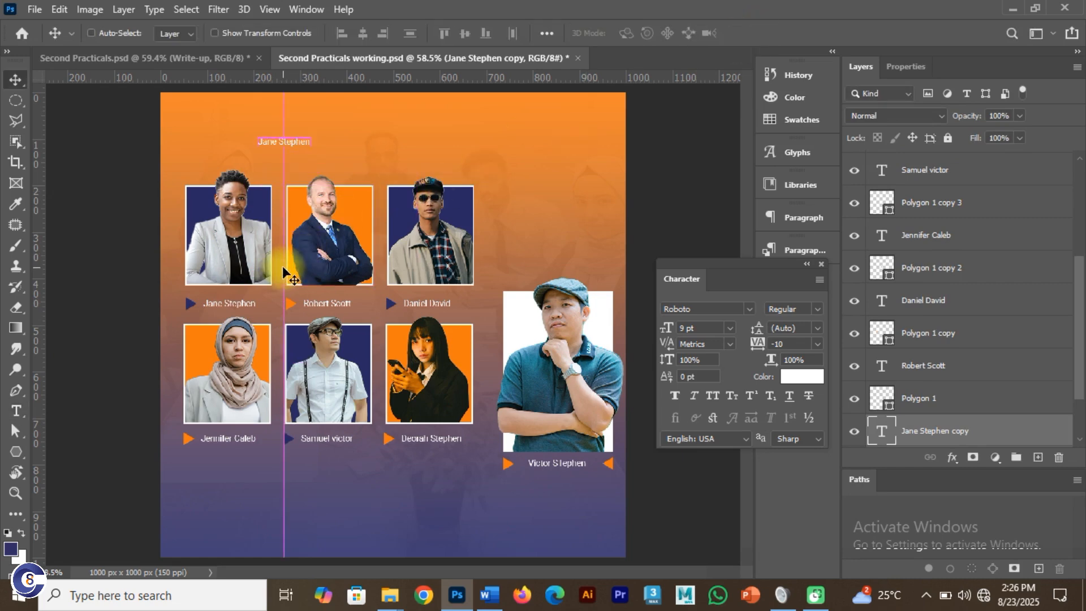
key("ctrl+z")
key("ctrl+z")
Try to turn a copy of the first speaker's name label into a business heading above the photos
left_click_drag(239, 307, 292, 131)
double_click(292, 131)
key("BackSpace")
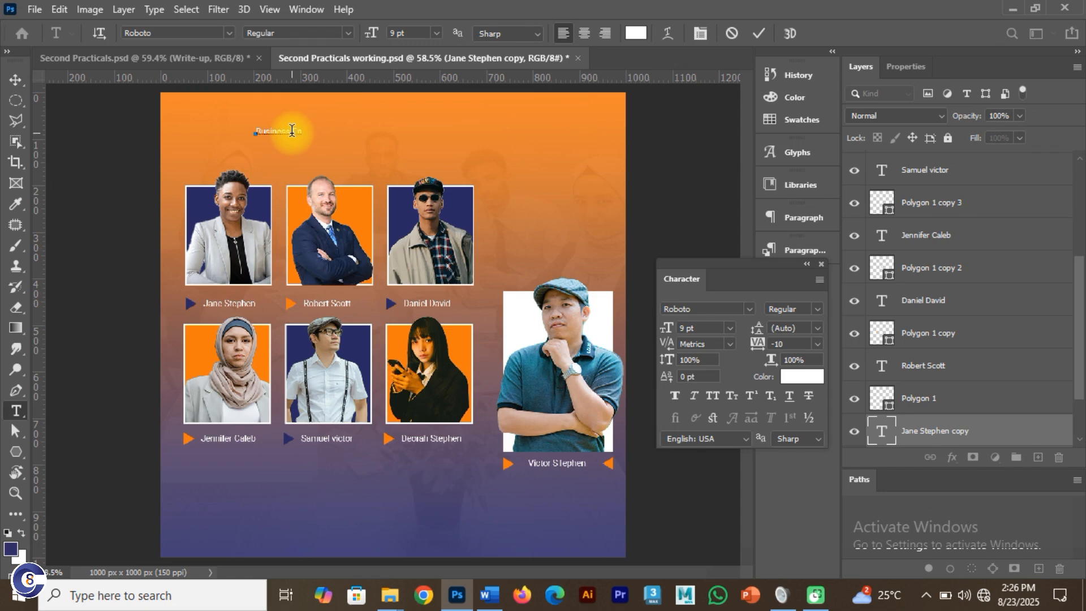
type("Business Entrepre")
key("BackSpace")
key("BackSpace")
key("BackSpace")
key("BackSpace")
key("BackSpace")
key("BackSpace")
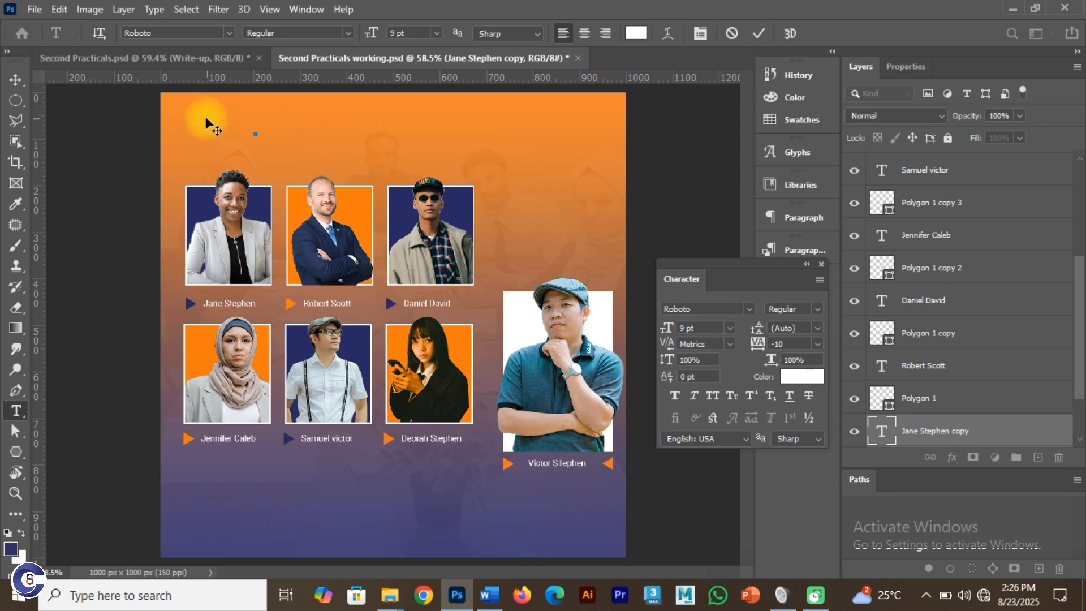
Check the heading wording in the reference and add a 14 pt text layer reading "Business and Entrepreneirship" above the upper photo row
left_click(199, 60)
key("v")
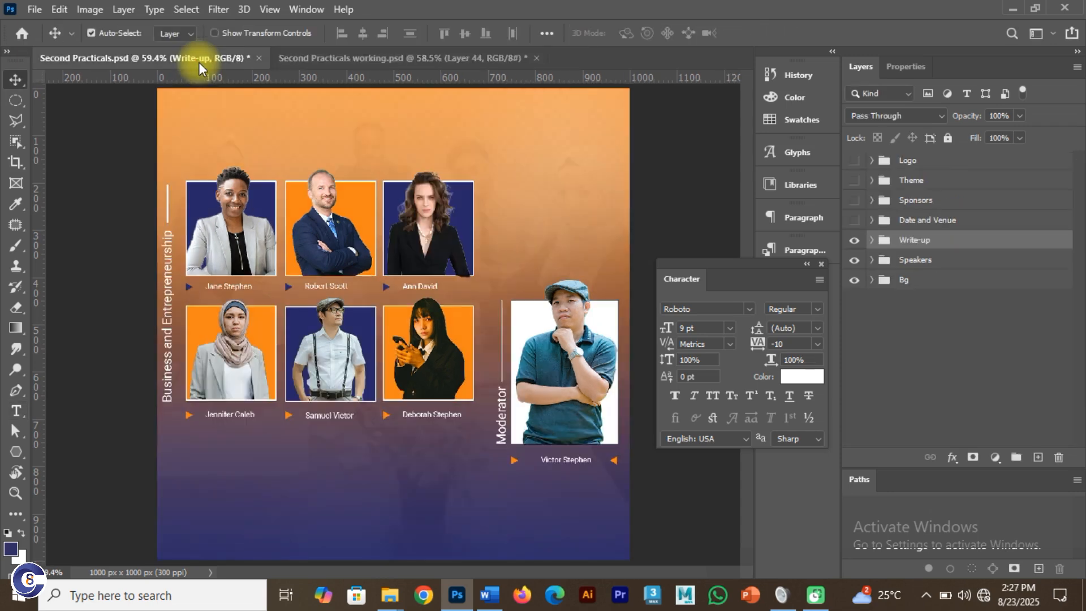
left_click(312, 57)
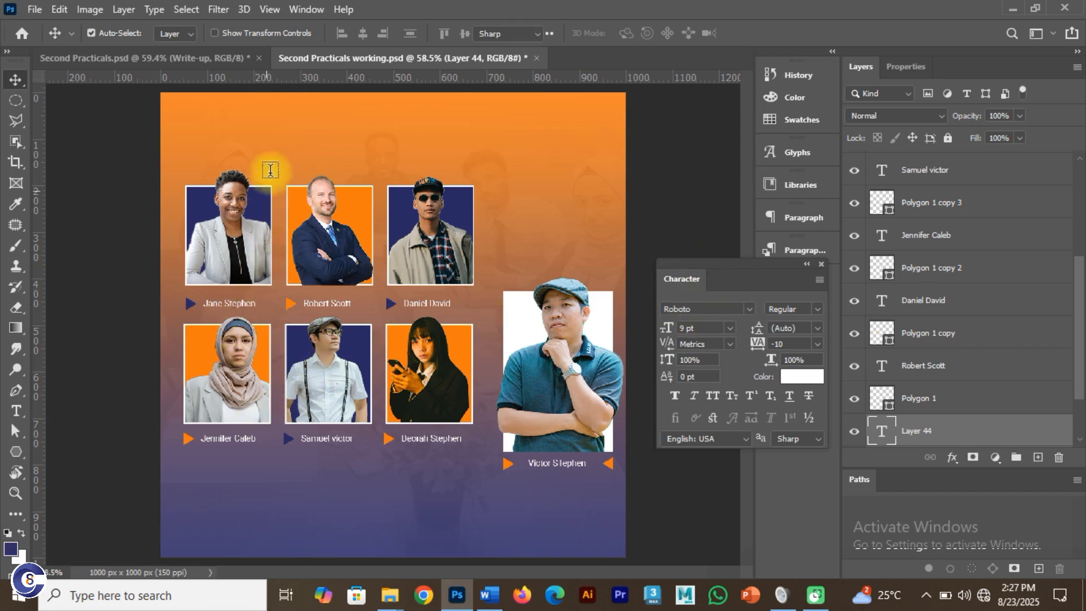
key("t")
left_click(273, 148)
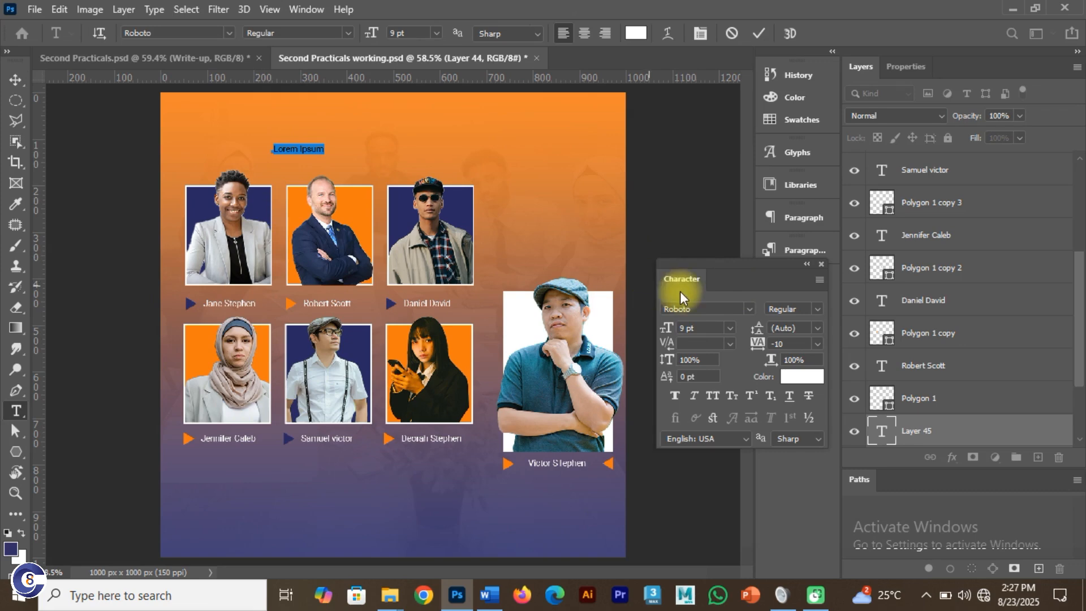
left_click(663, 328)
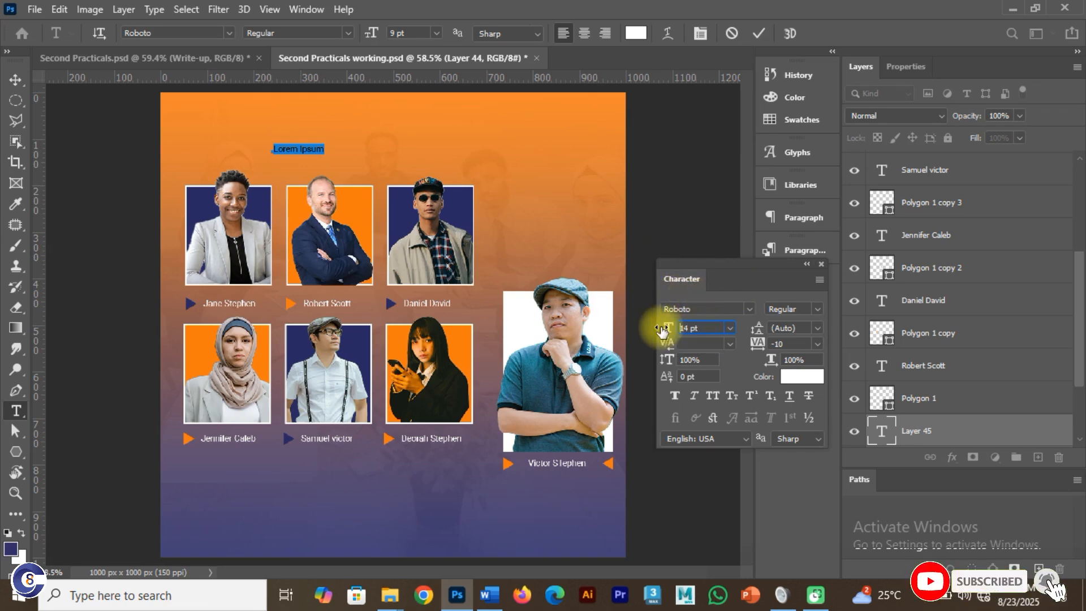
key("Return")
type("B")
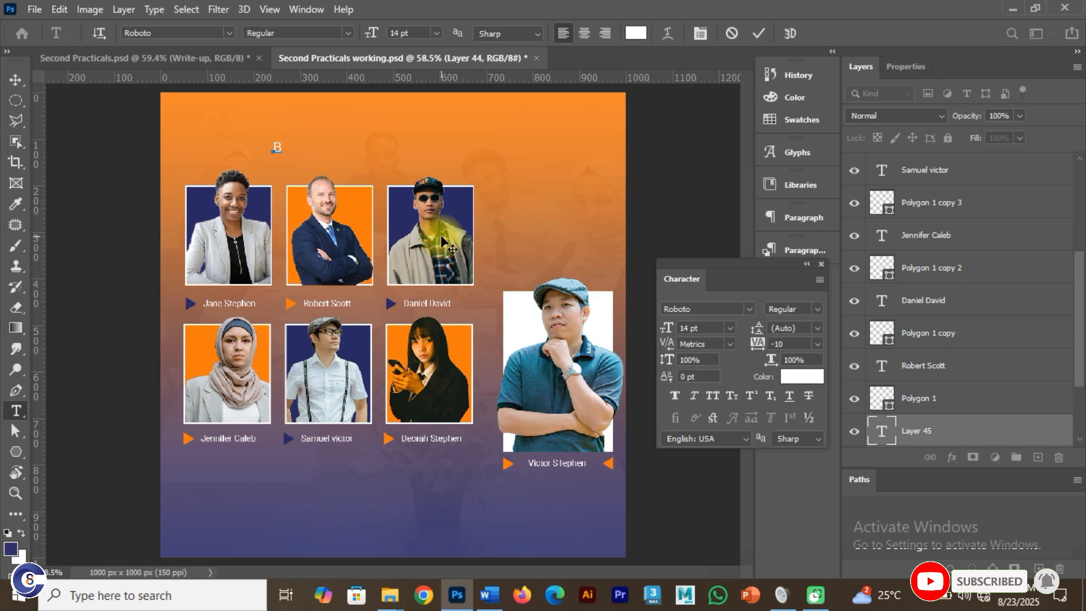
type("usines")
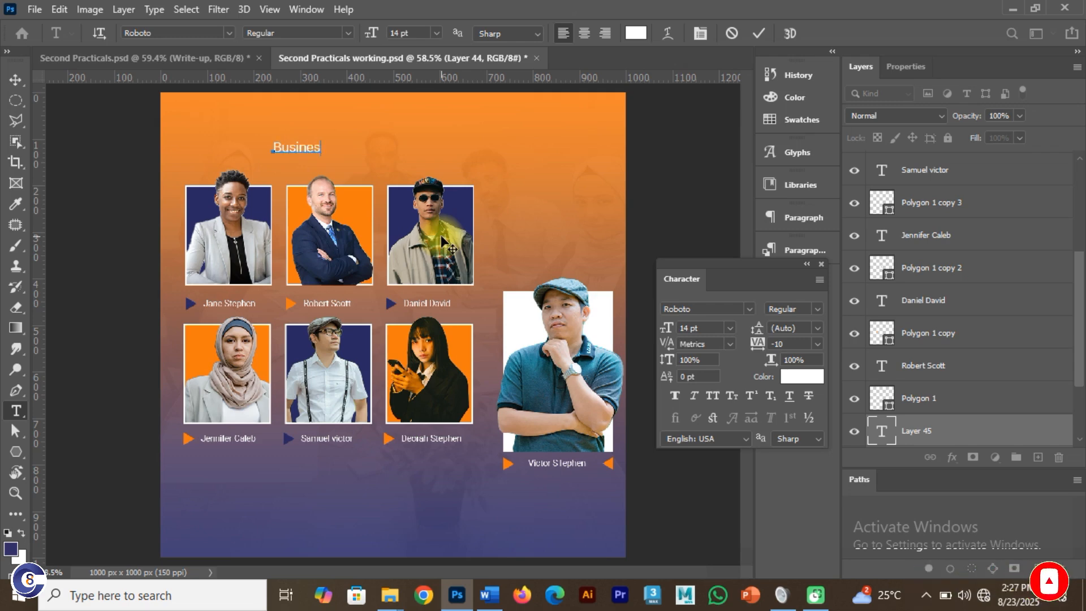
type("s and Entrepre")
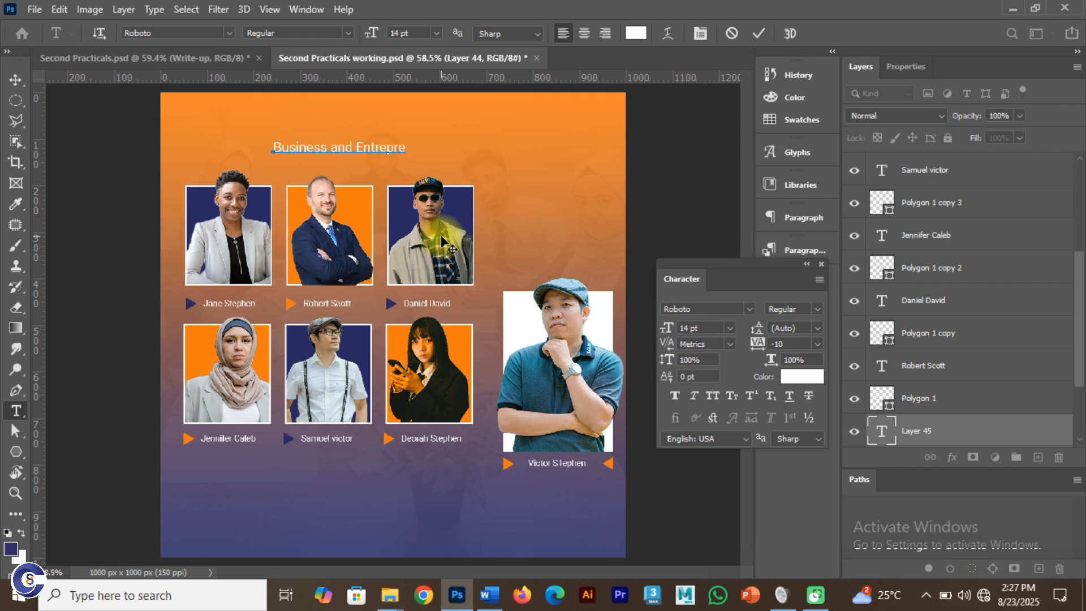
type("neirship")
left_click(757, 33)
Set the new heading's font size to 16 pt and compare it with the reference design
left_click_drag(711, 329, 666, 325)
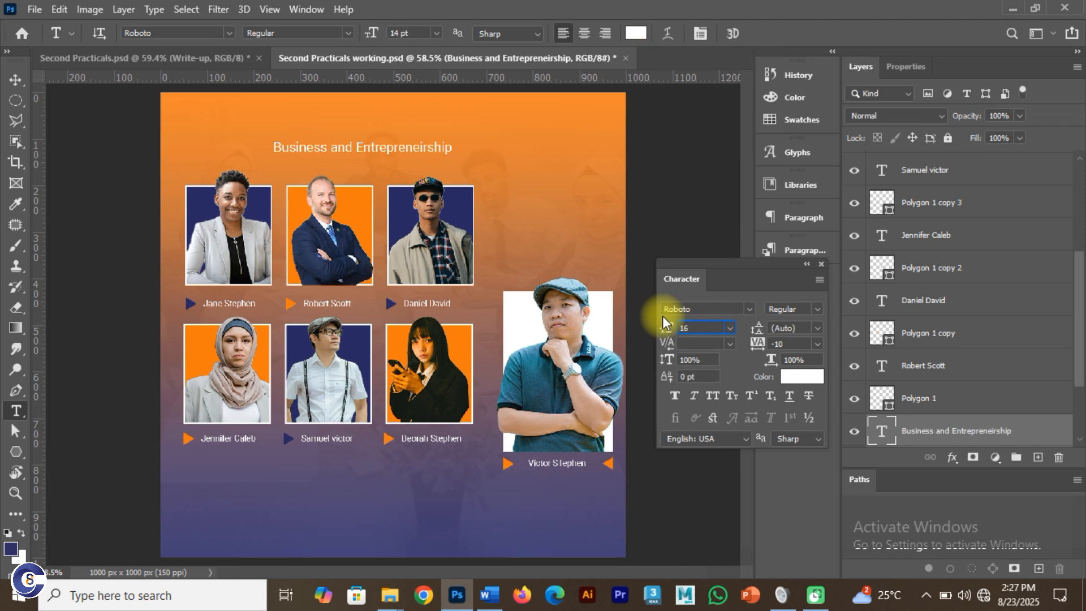
left_click(62, 60)
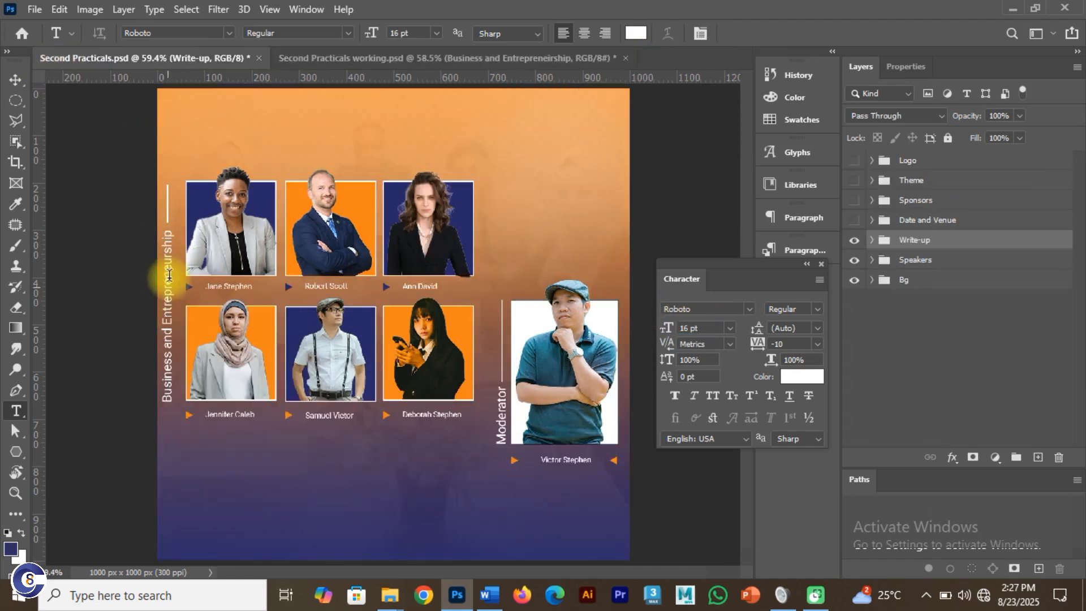
Rotate the "Business and Entrepreneirship" heading to -90 degrees and place it vertically along the outer side of the speaker photos in the working file
left_click(314, 59)
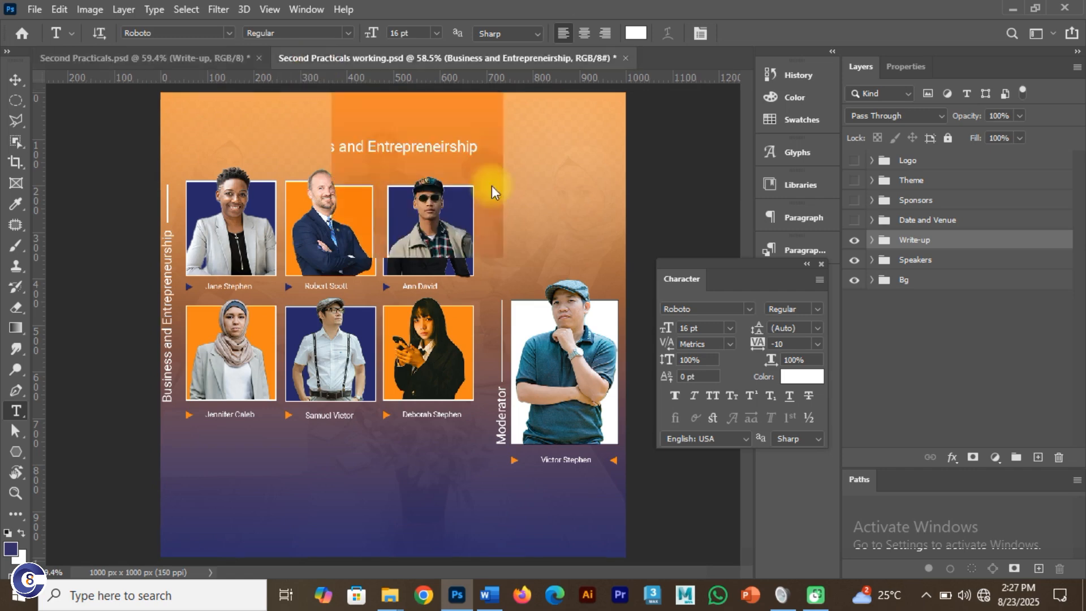
left_click(15, 80)
left_click(366, 149)
key("ctrl+t")
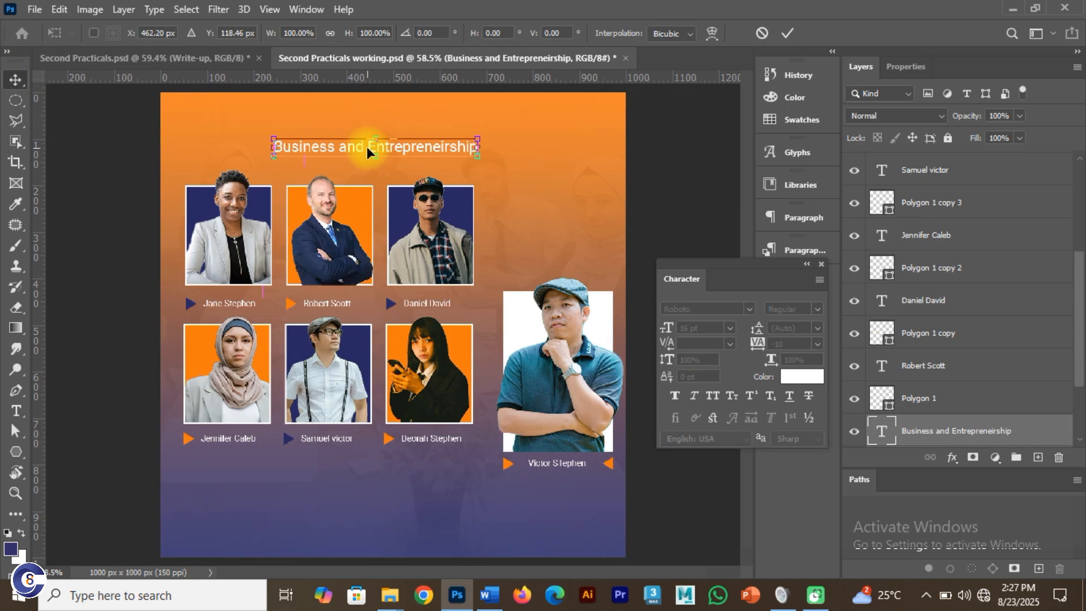
left_click_drag(492, 164, 403, 50)
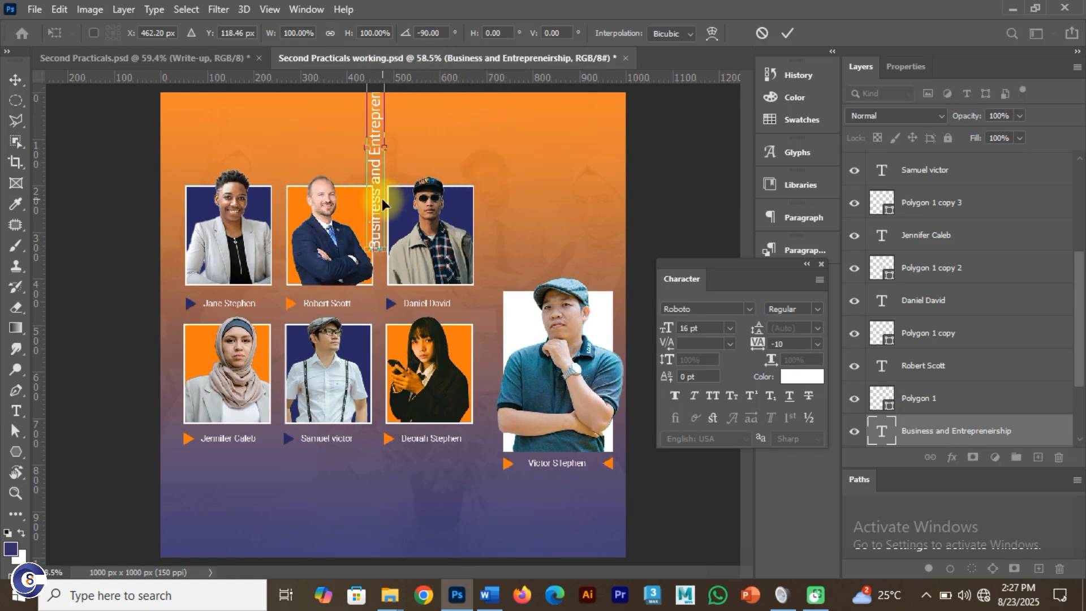
left_click_drag(378, 198, 167, 388)
left_click_drag(705, 327, 660, 328)
left_click(708, 328)
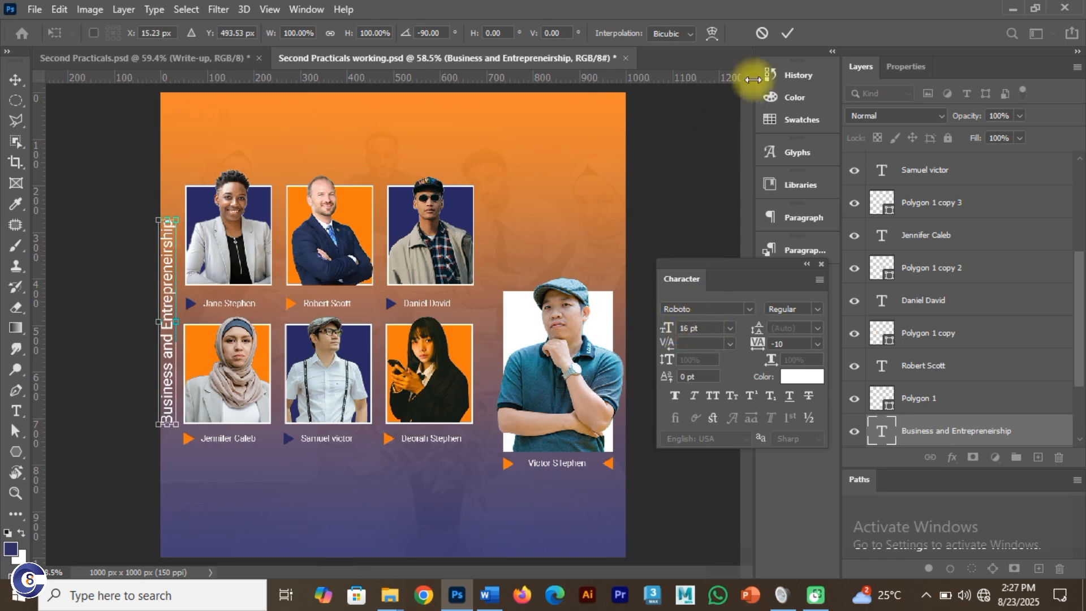
left_click(787, 33)
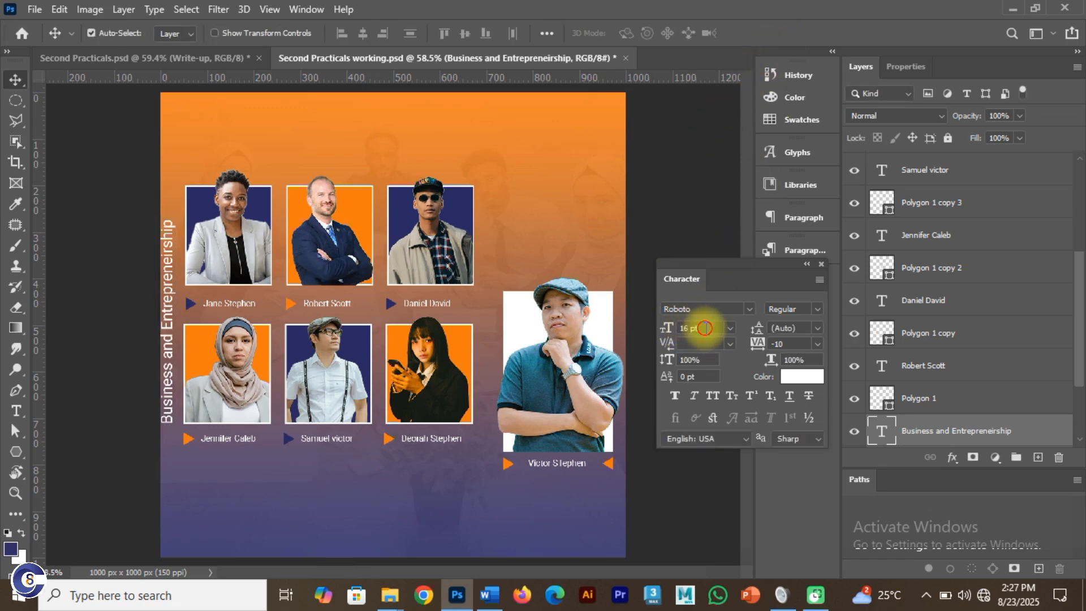
Set the vertical heading's font size to 14.5 pt and align its lower end with the bottom edge of the lower photo row
left_click(660, 323)
type("14")
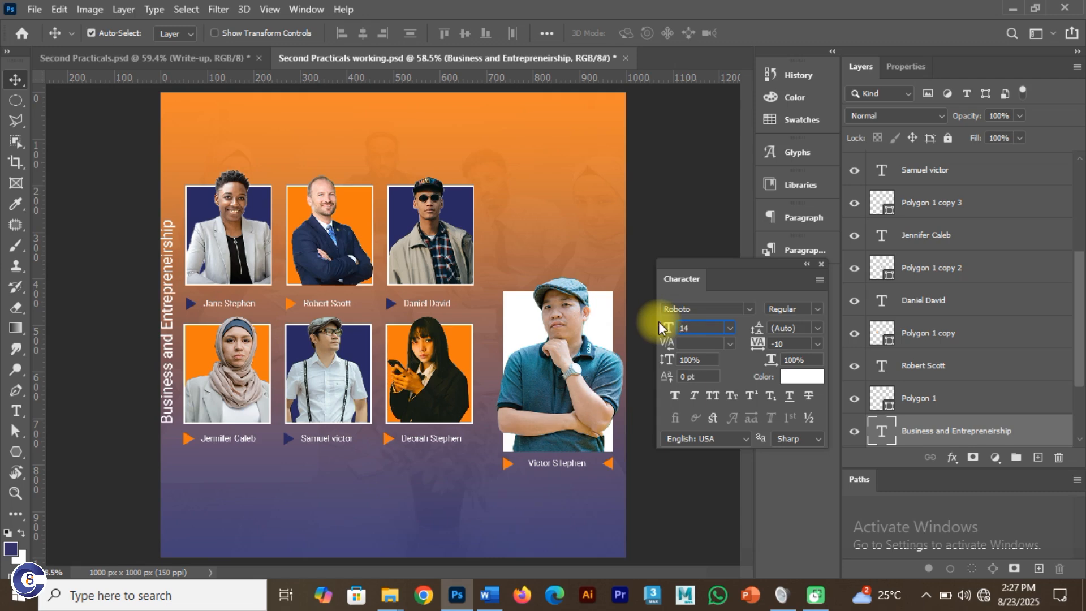
type(".5")
key("Return")
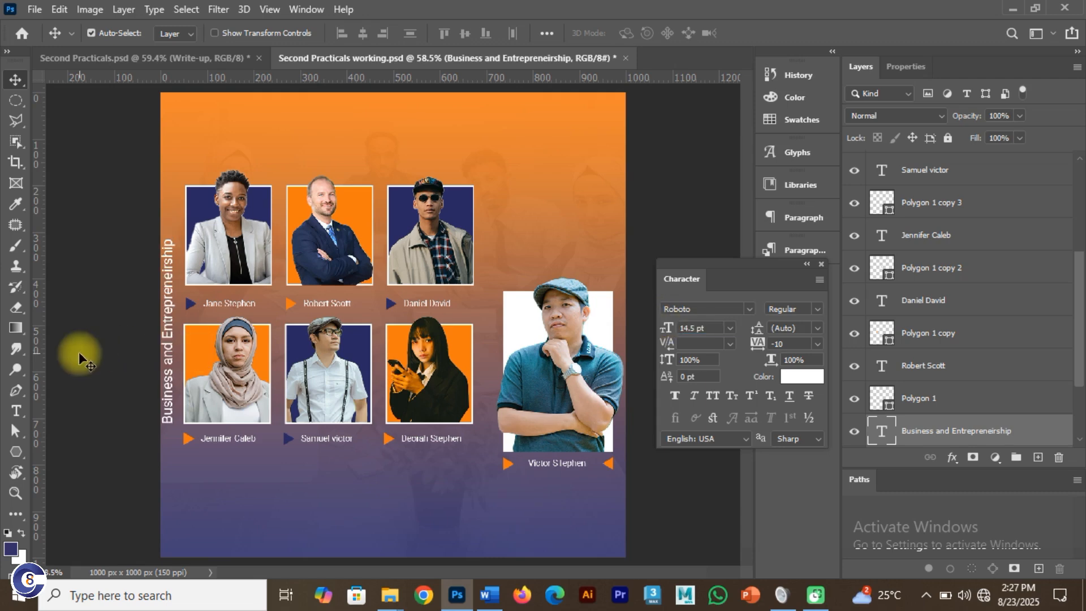
left_click_drag(163, 398, 169, 405)
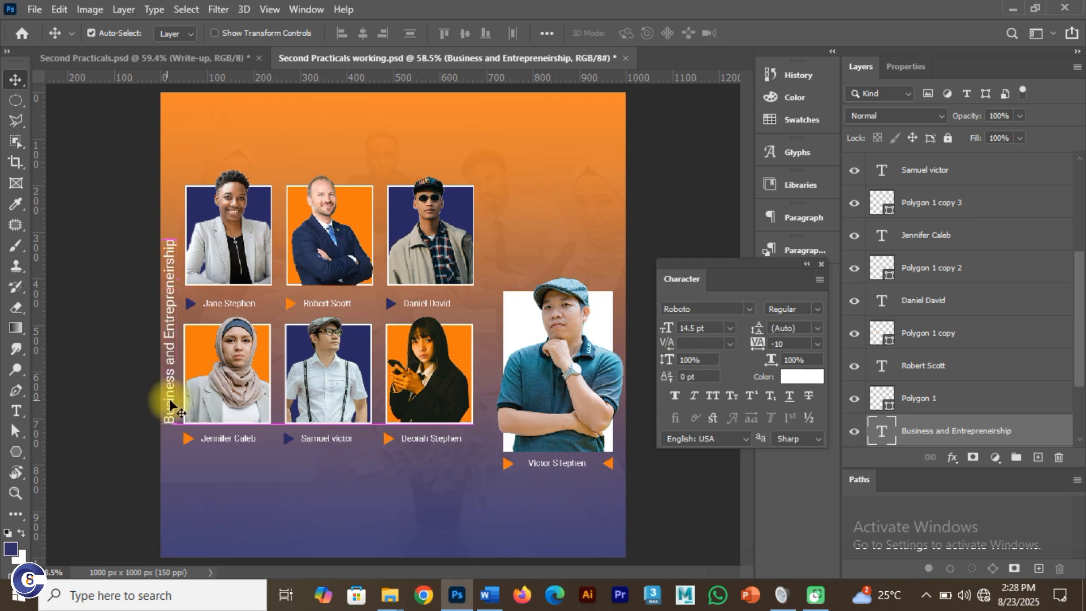
Select all six speaker photos with their names and triangles and nudge them slightly right, away from the vertical heading
left_click(469, 507)
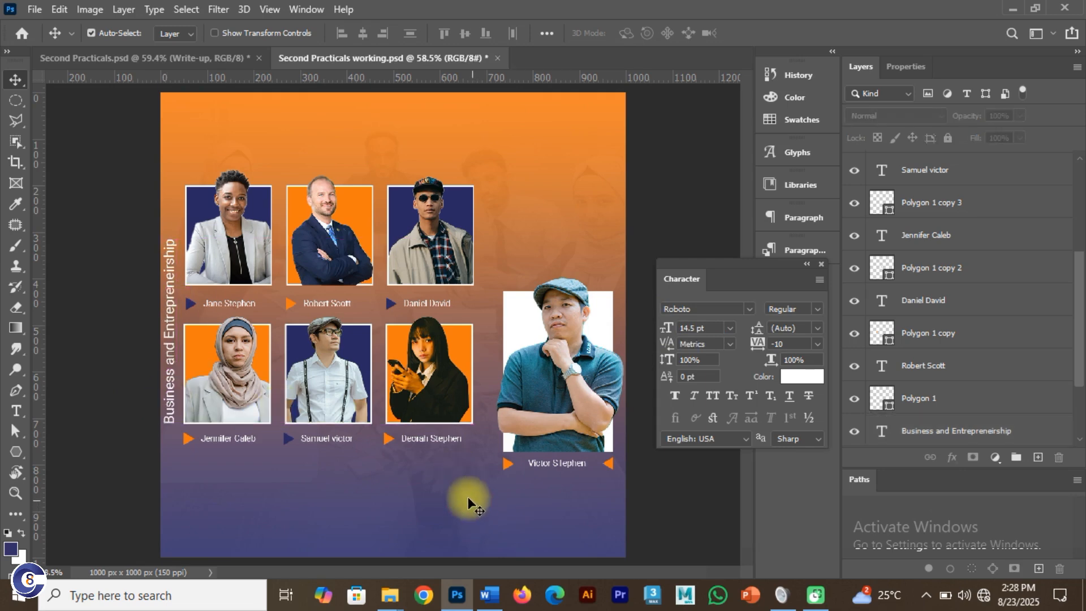
left_click_drag(481, 496, 184, 162)
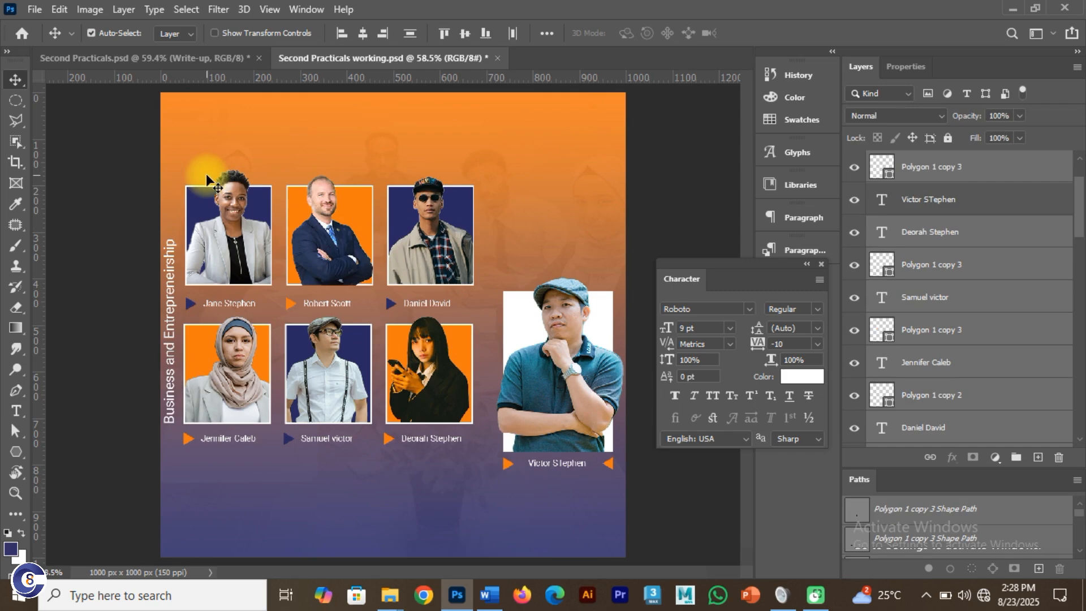
key("Right")
key("Right")
key("Right")
key("Right")
key("Right")
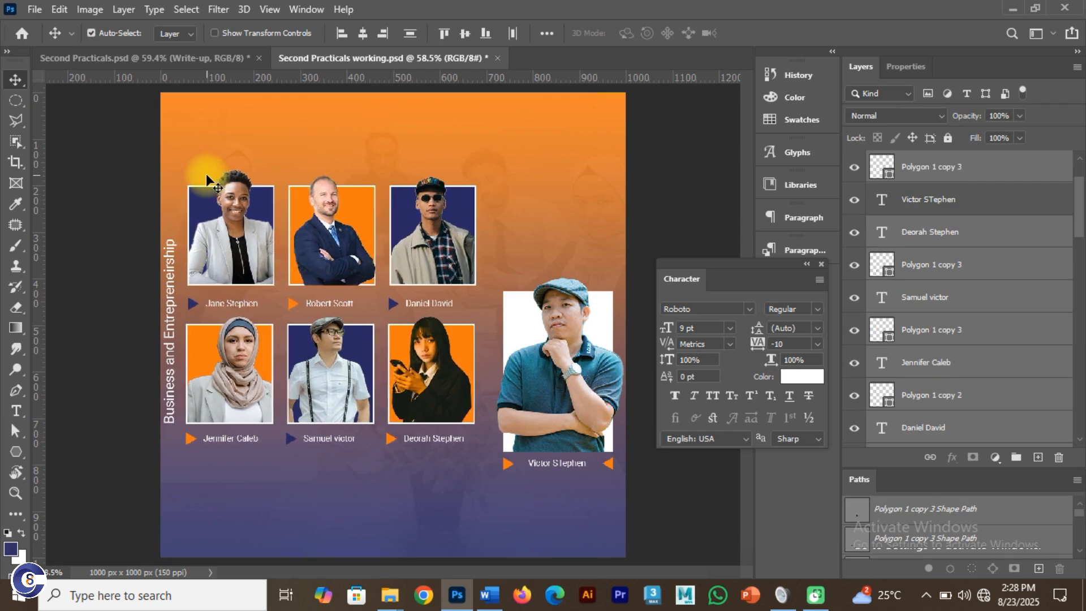
Nudge the vertical heading slightly right, closer to the speaker photos
left_click(170, 385)
key("Right")
key("Right")
key("Right")
key("Right")
key("Right")
key("Right")
key("Right")
key("Right")
key("Right")
key("Right")
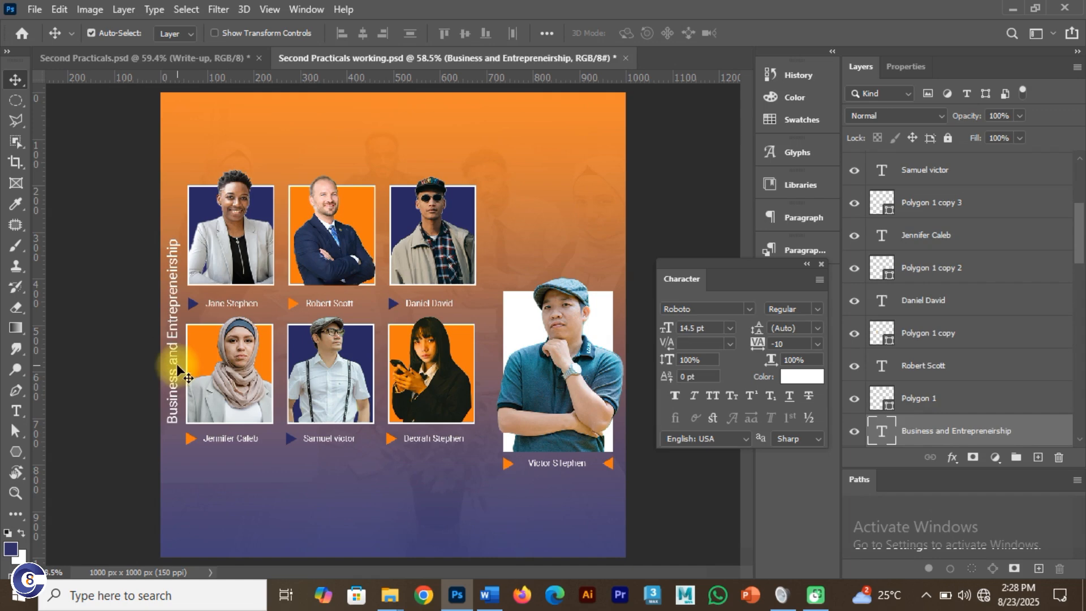
Draw a thin vertical rectangle about 5 x 107 px above the heading, with a white fill and no stroke
right_click(19, 449)
left_click(61, 447)
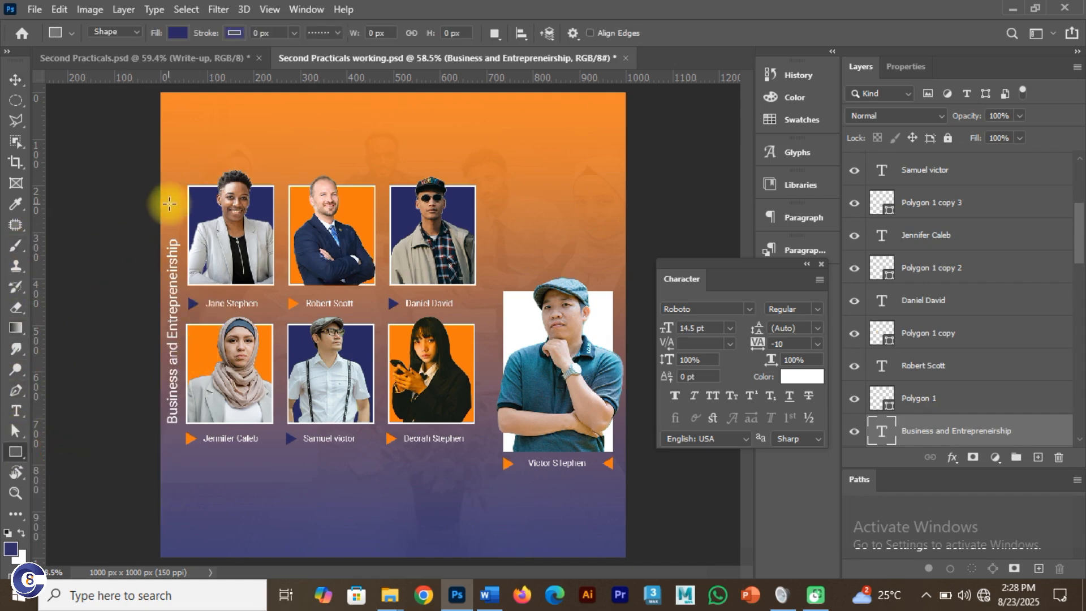
scroll(177, 195, "up", 3)
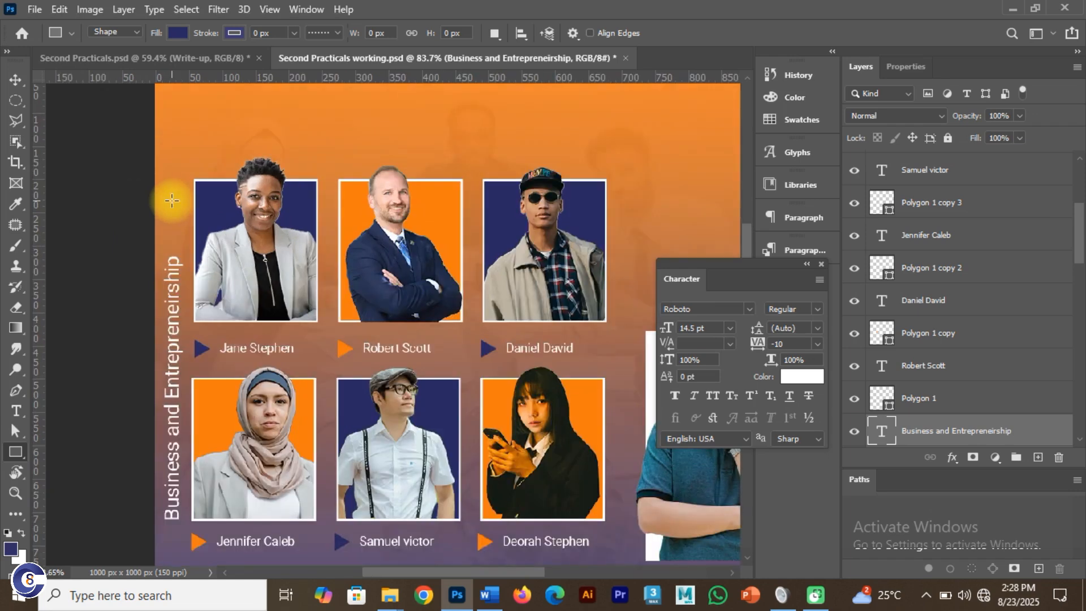
scroll(172, 200, "up", 2)
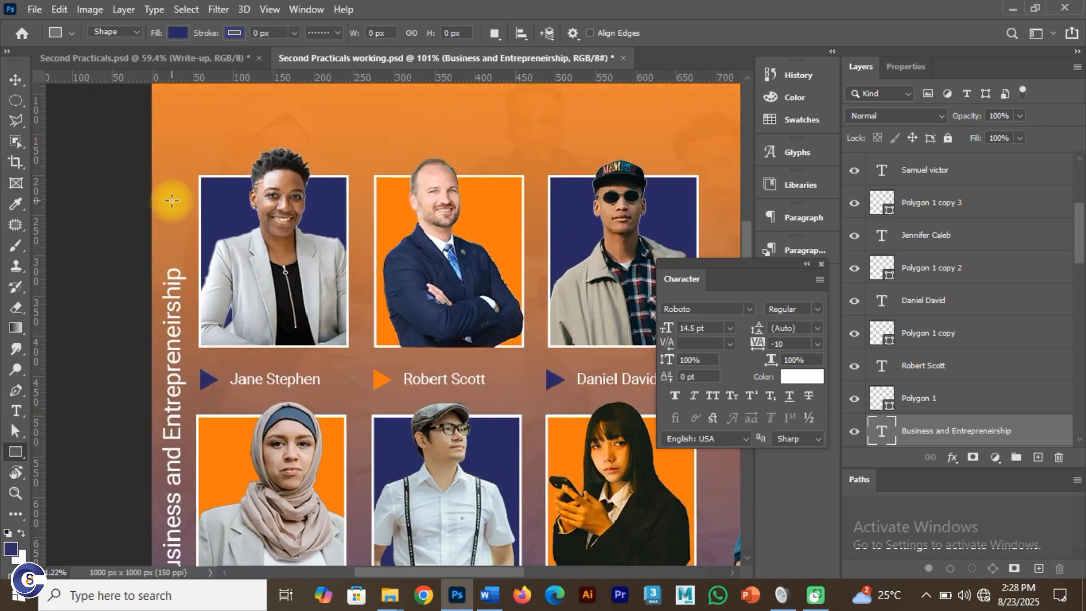
left_click_drag(168, 179, 170, 264)
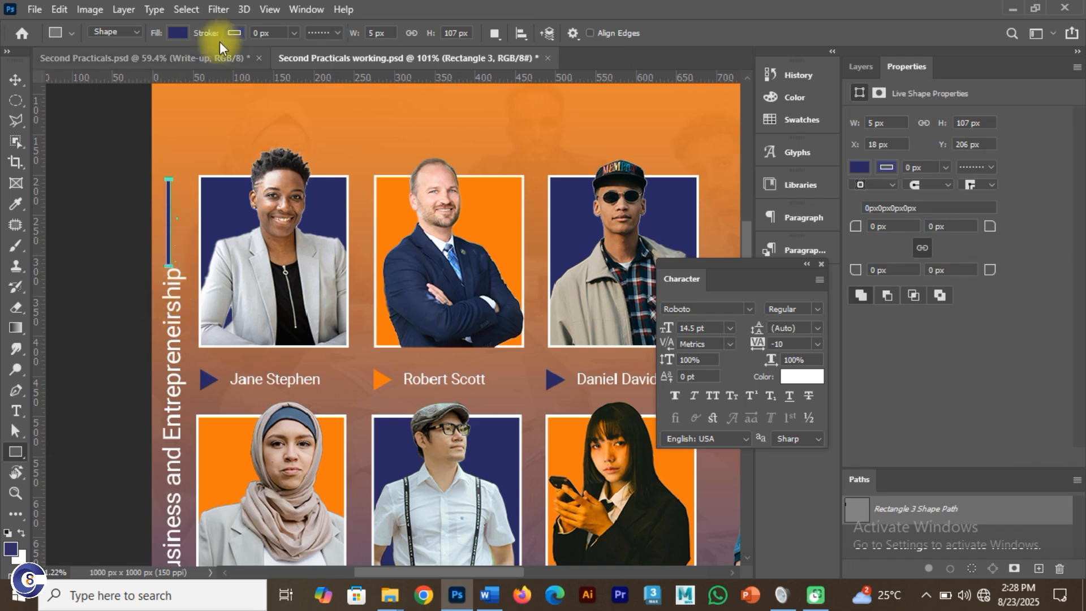
left_click(177, 33)
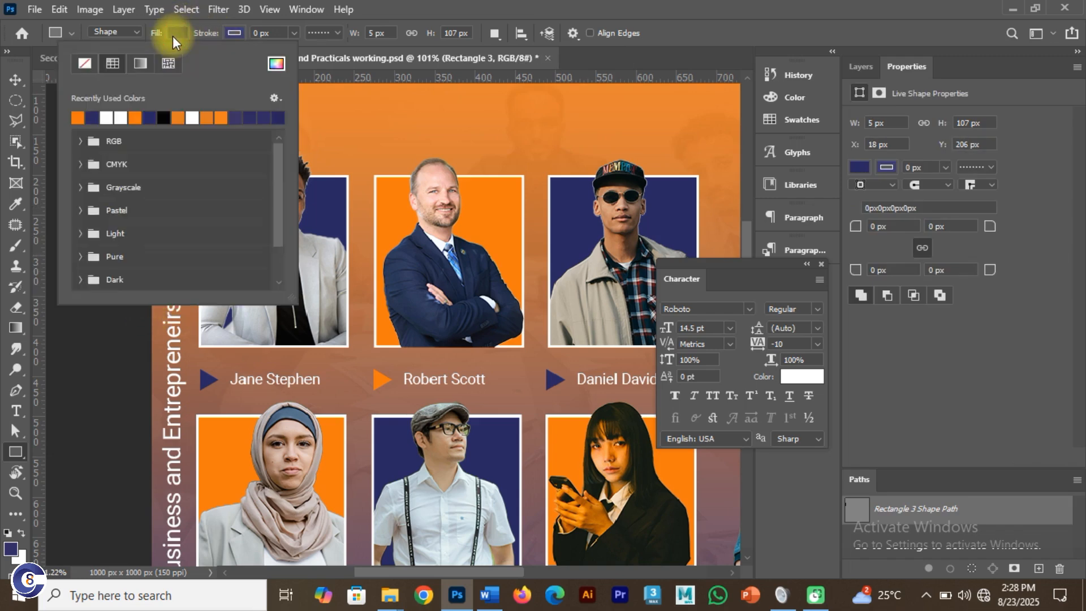
left_click(121, 119)
left_click(233, 35)
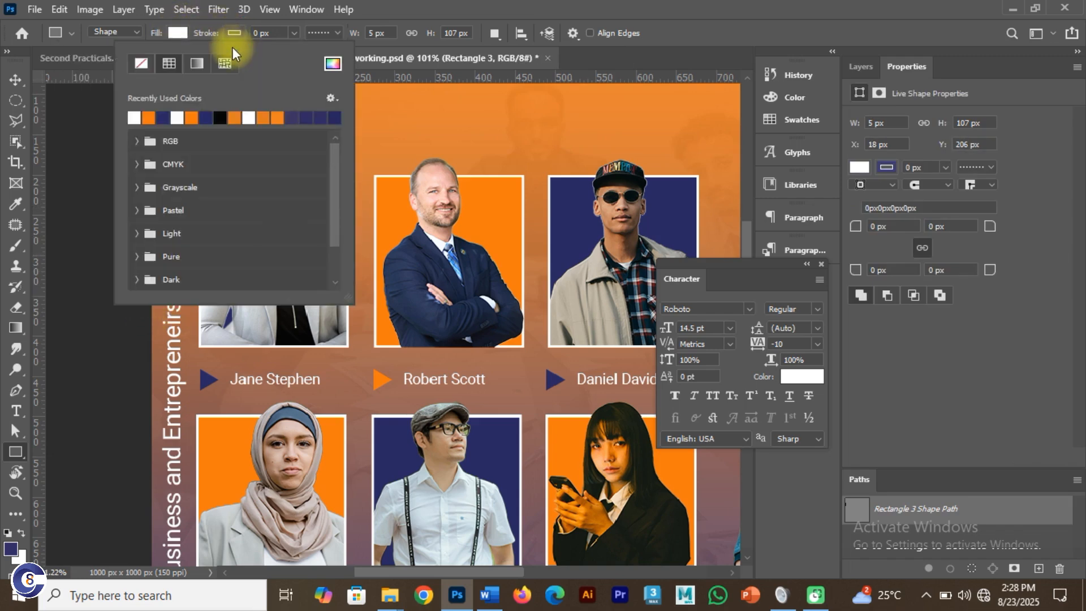
left_click(137, 64)
left_click(16, 79)
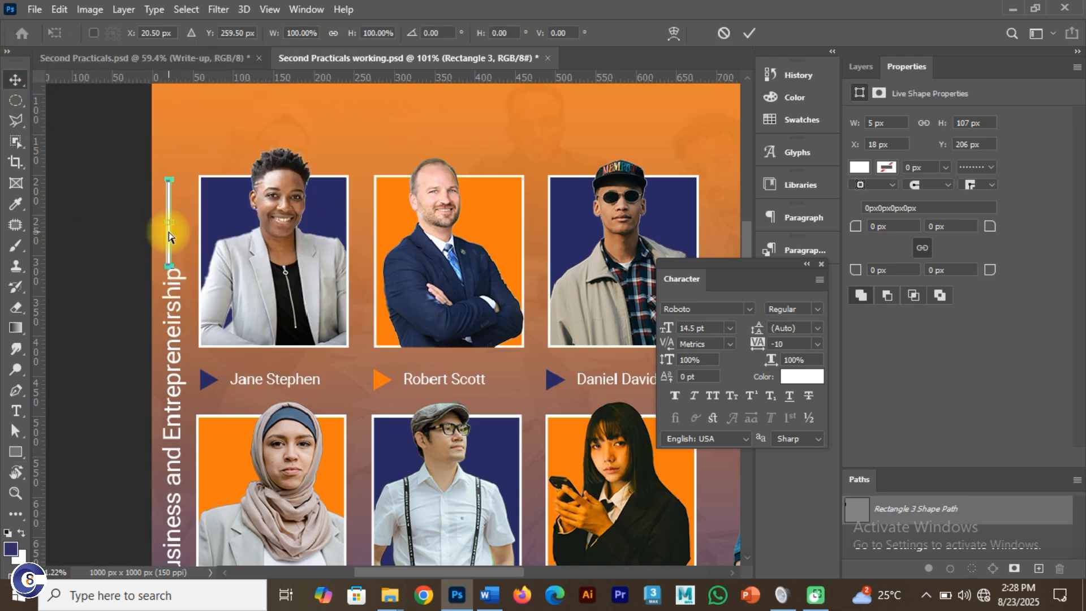
Narrow the white line above the heading to 60% of its width, keeping its height
key("ctrl+t")
scroll(169, 226, "up", 3)
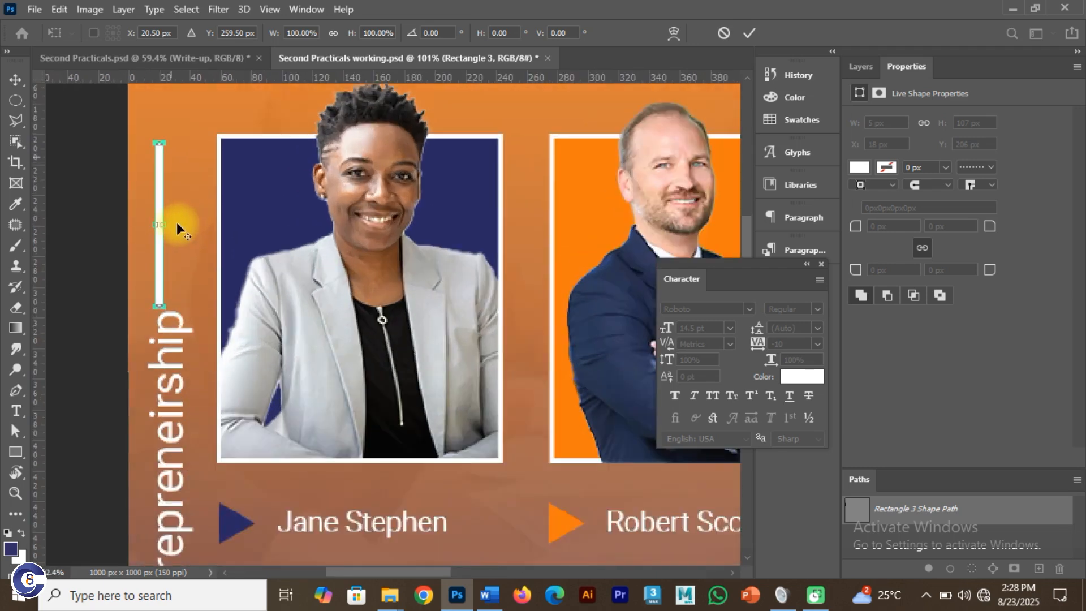
scroll(179, 228, "up", 4)
left_click_drag(162, 293, 160, 297)
key("ctrl+z")
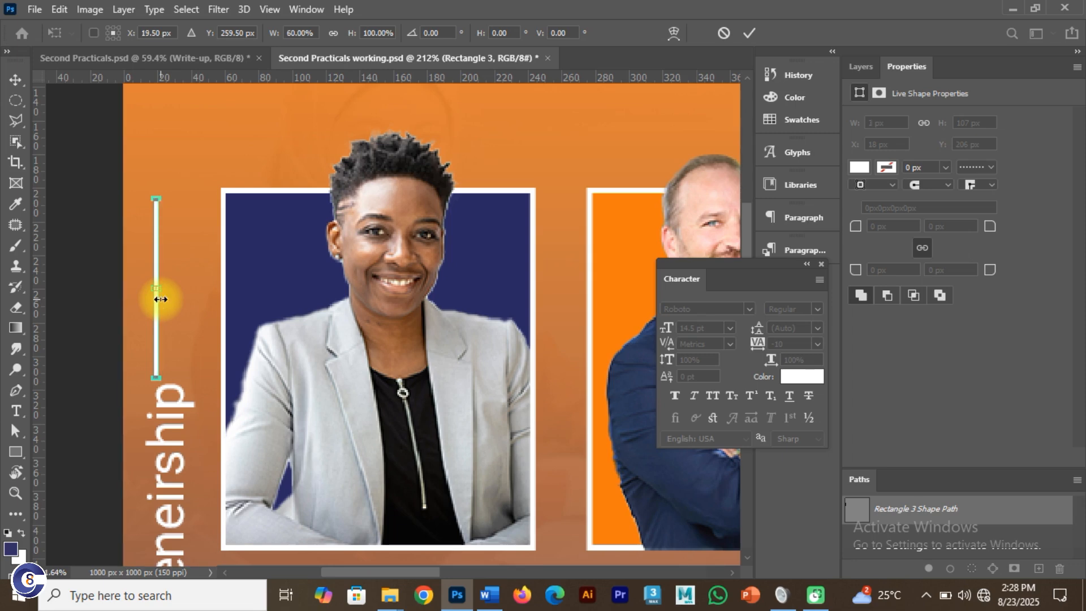
Save the document with the transformation applied, and align the white line with the heading's centre and the upper photos' top edge
key("ctrl+s")
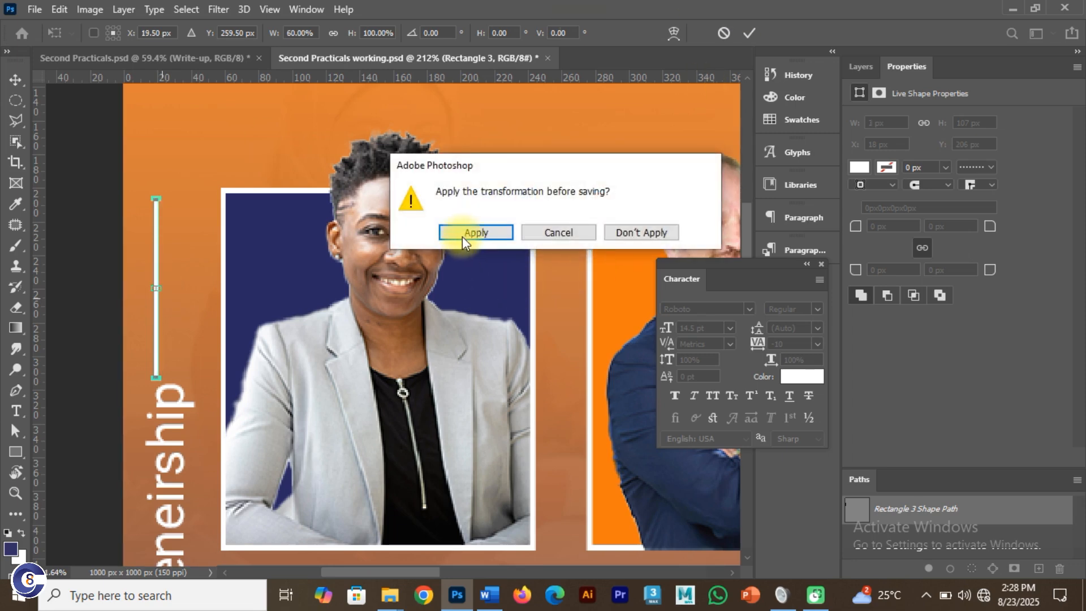
left_click(463, 232)
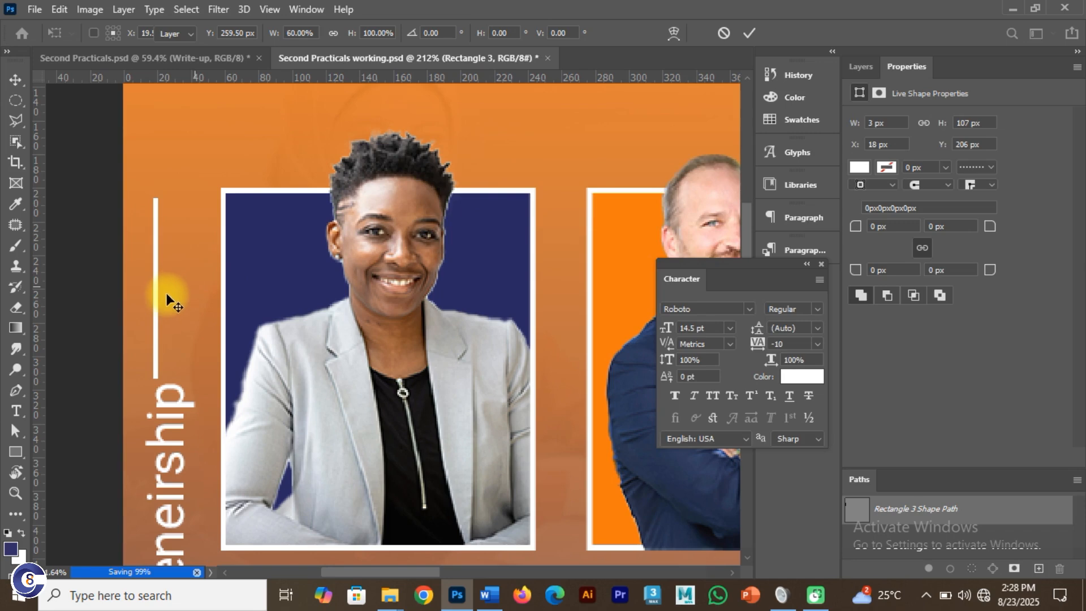
left_click_drag(158, 298, 171, 283)
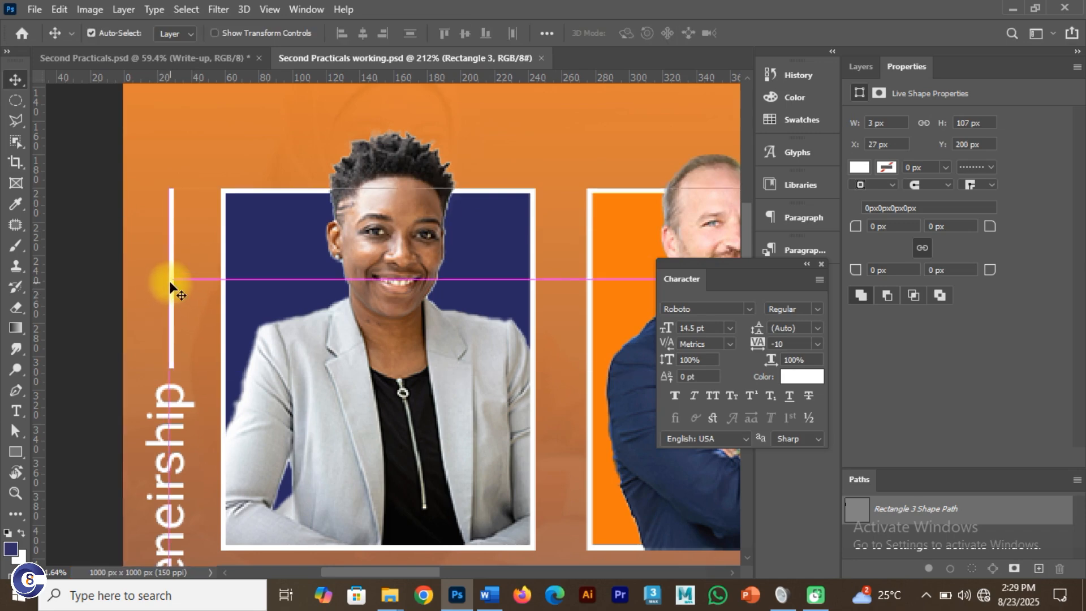
key("ctrl+0")
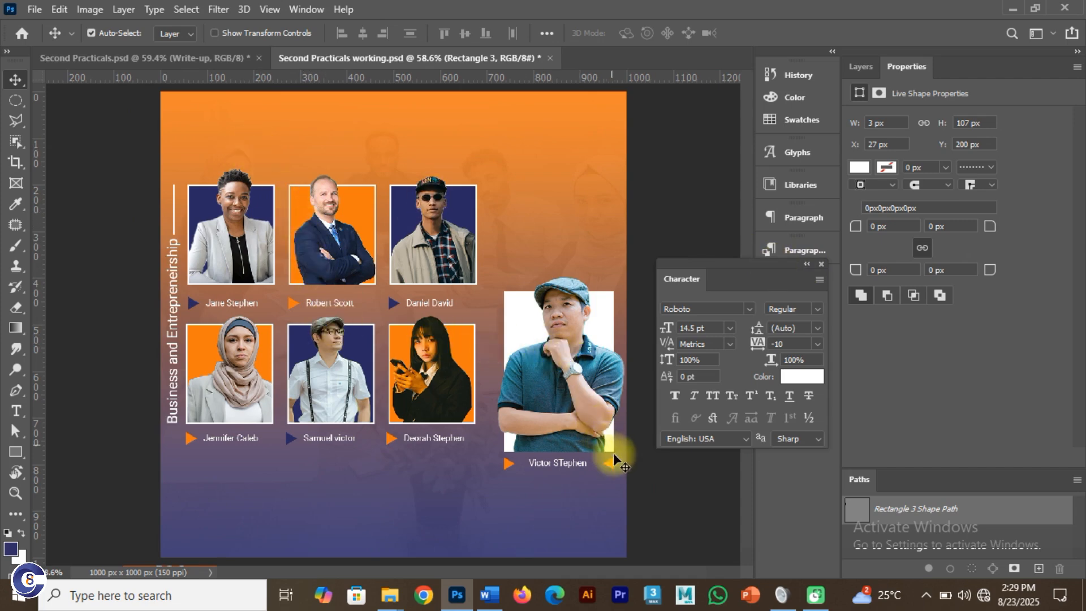
Scale the moderator's photo, frame, name label and triangles together to about 94.6% around their centre
left_click_drag(619, 515, 501, 269)
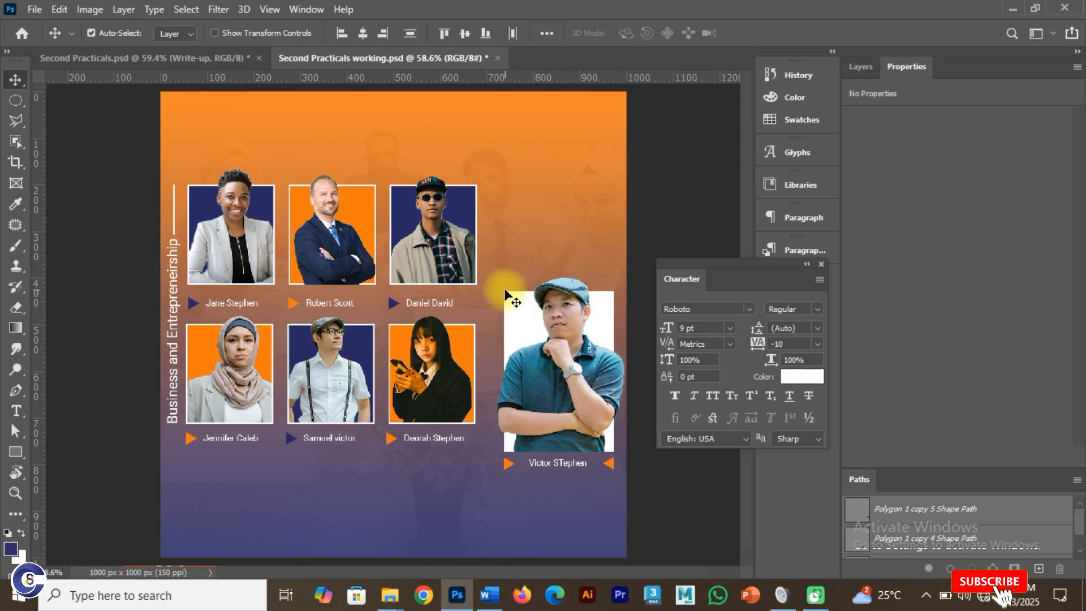
left_click(860, 66)
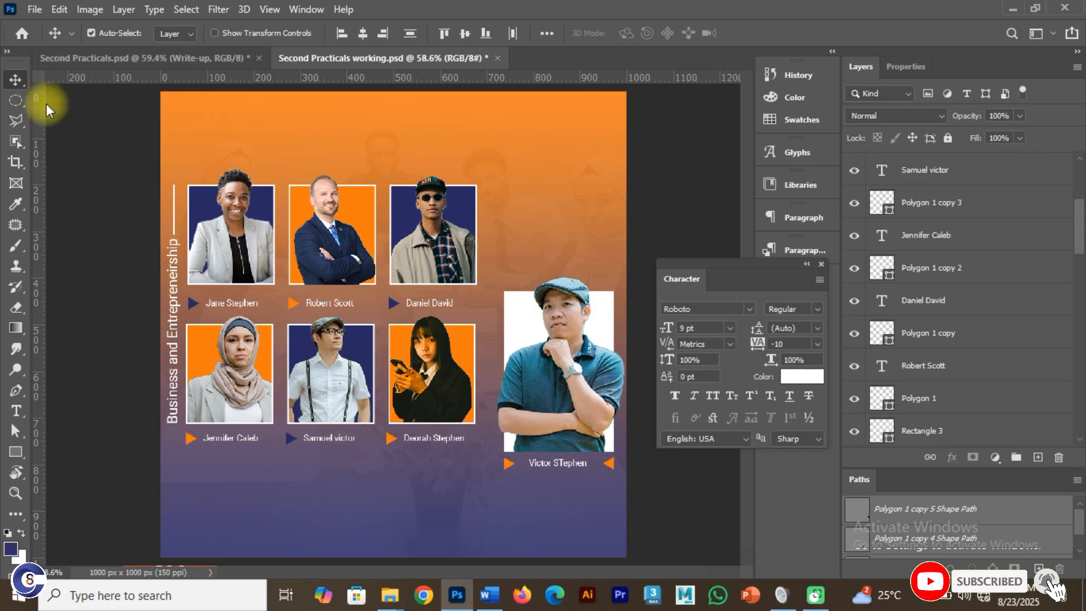
left_click_drag(495, 270, 619, 487)
key("ctrl+t")
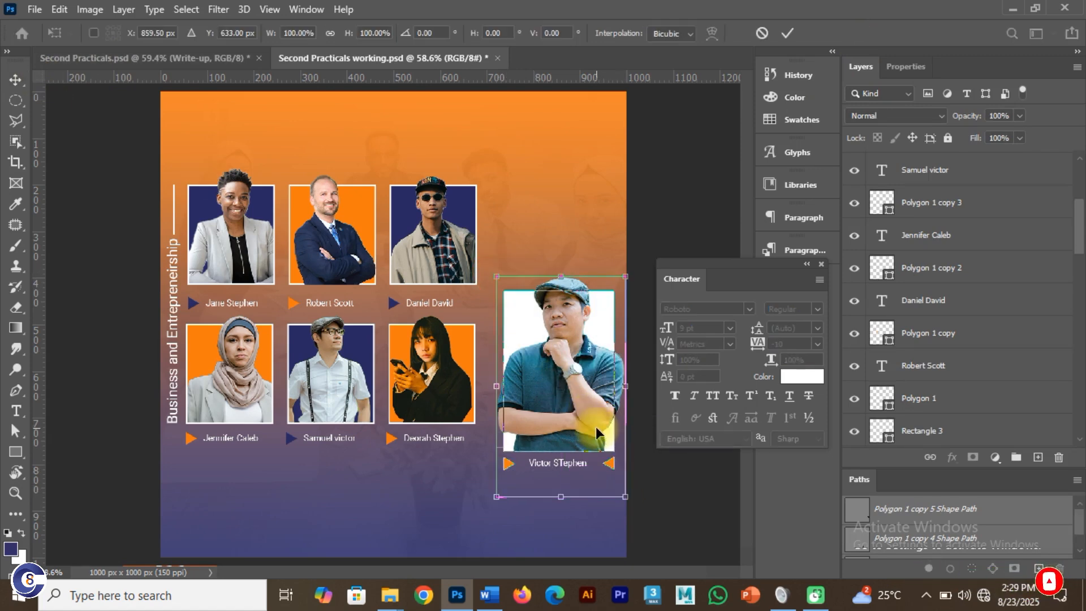
left_click_drag(499, 280, 500, 282)
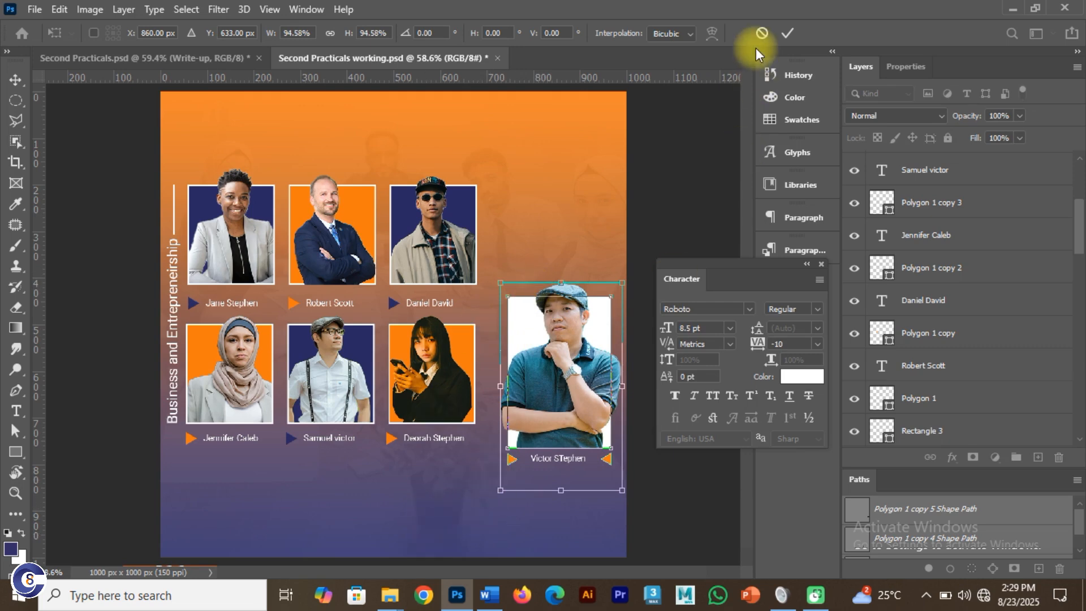
left_click(788, 34)
Scale all six speaker photos with their labels and triangles to about 96.7% and shift the group slightly down and closer to the heading
left_click_drag(477, 488, 188, 144)
key("ctrl+t")
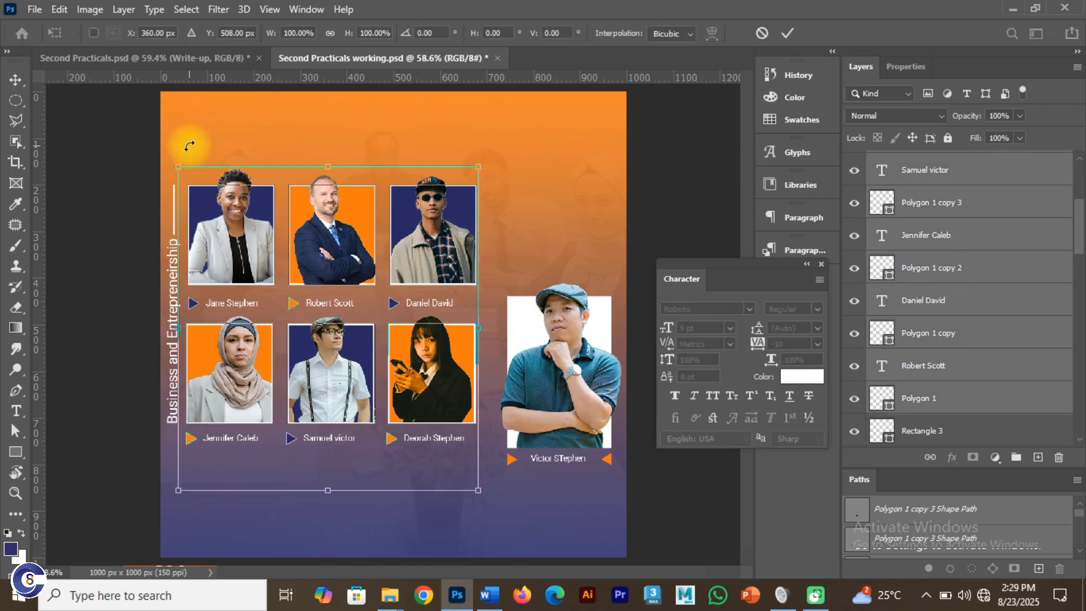
left_click_drag(182, 165, 187, 169)
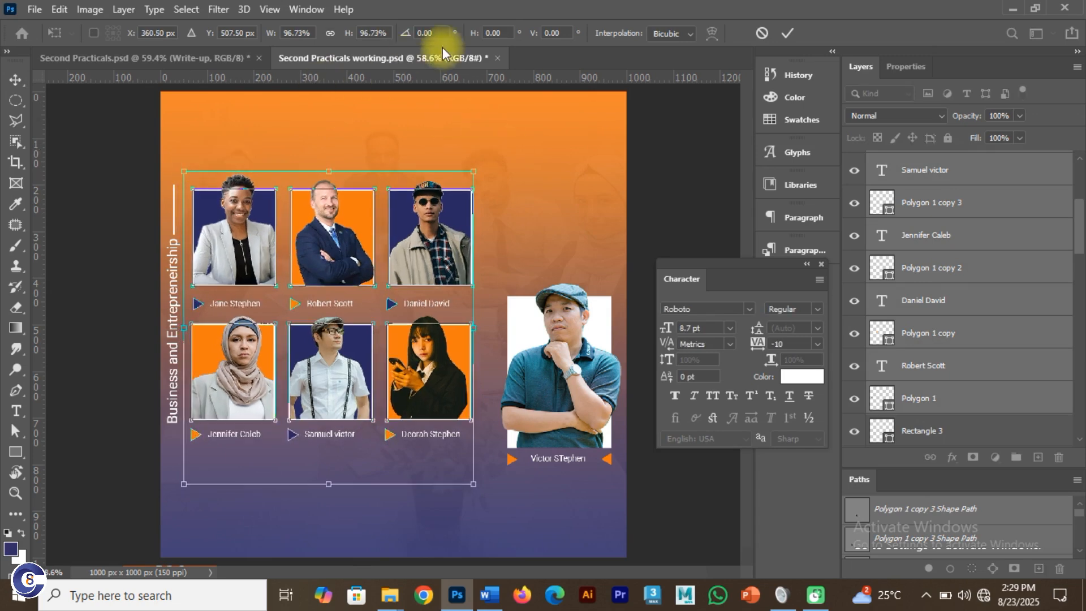
left_click_drag(260, 223, 259, 222)
left_click(787, 33)
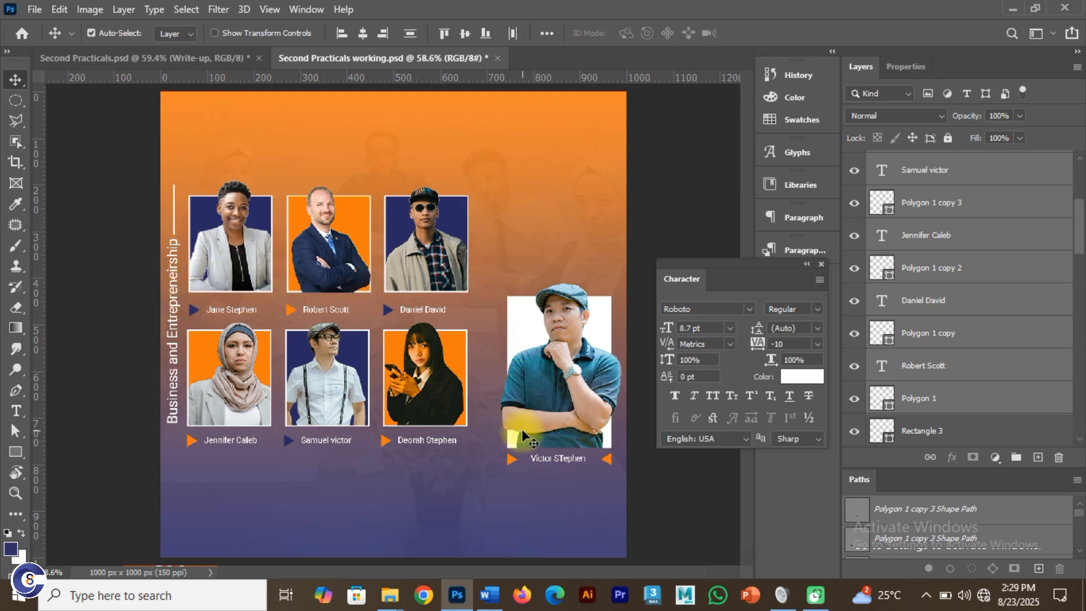
Set the "Business and Entrepreneirship" heading's font size to 14 pt and move the white line above it slightly down
left_click(173, 306)
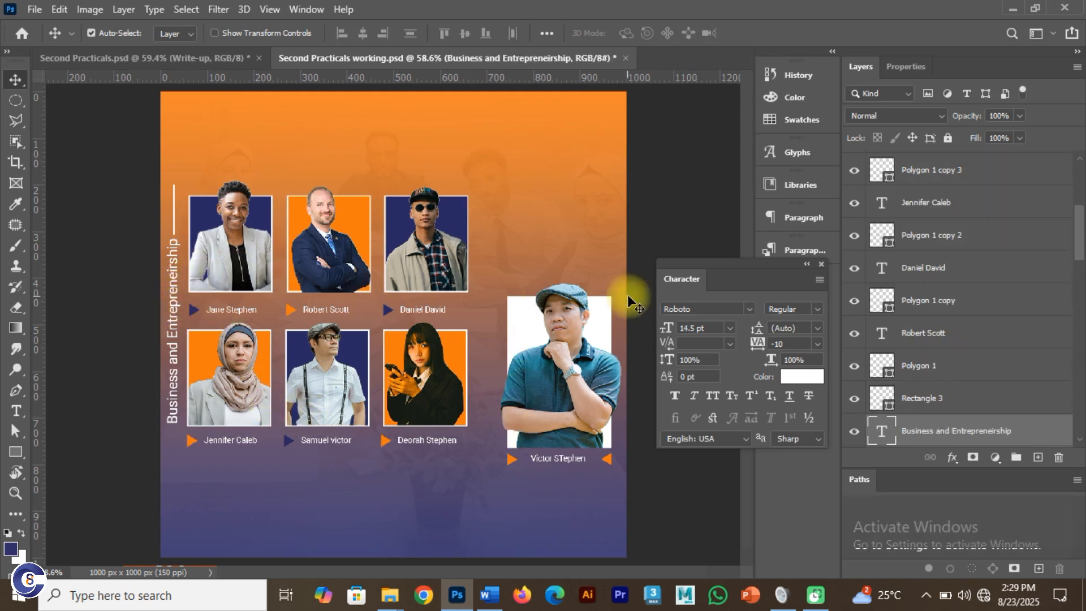
left_click(694, 328)
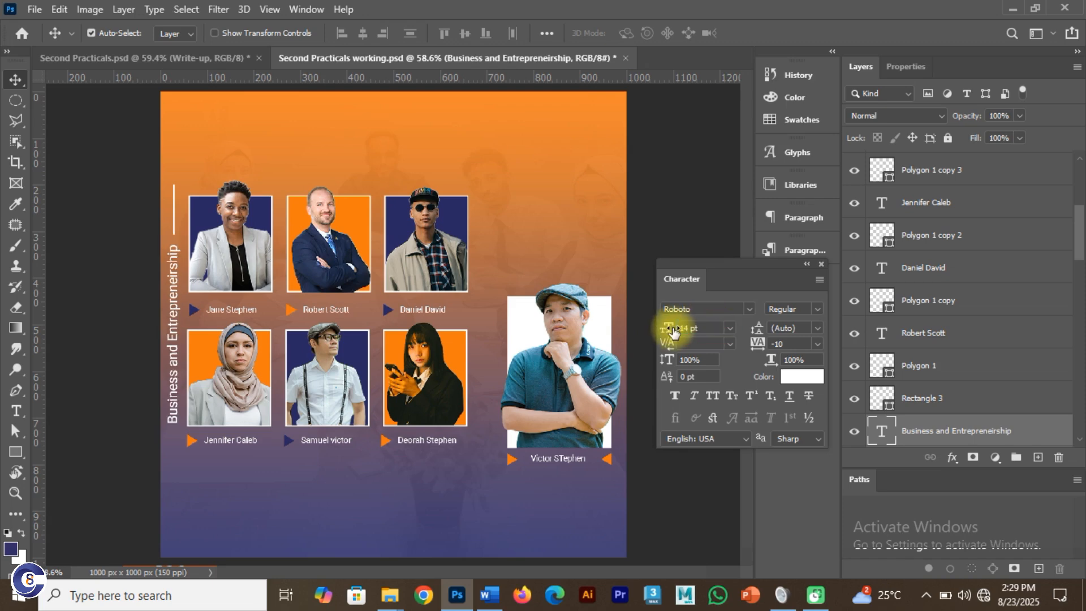
left_click(172, 213)
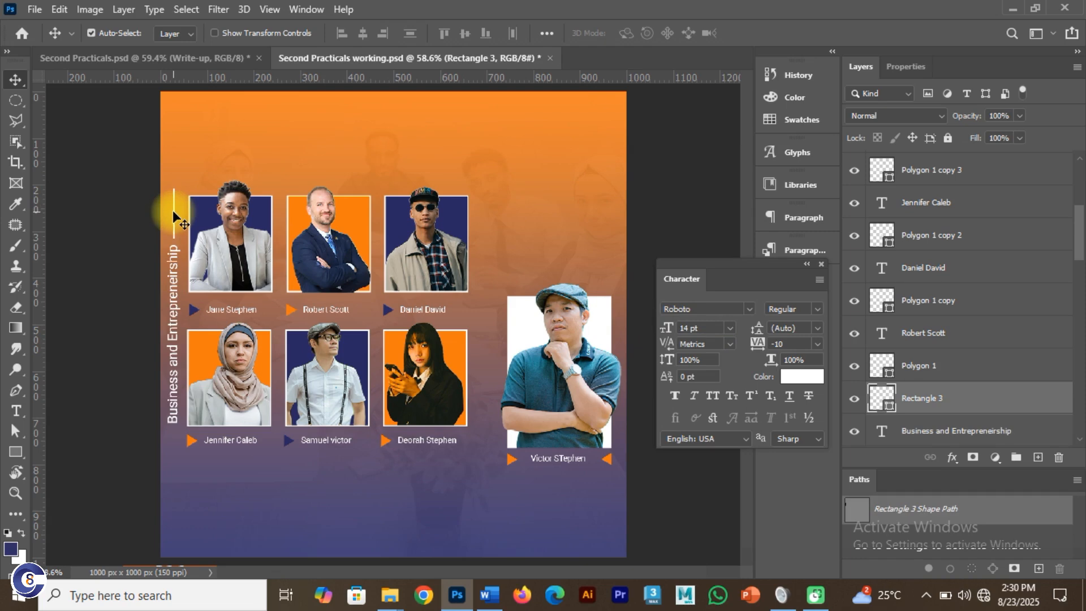
Shorten the white line above the heading to about 90% height, level with the upper photo frames' top edge, and save the document
scroll(173, 210, "up", 5)
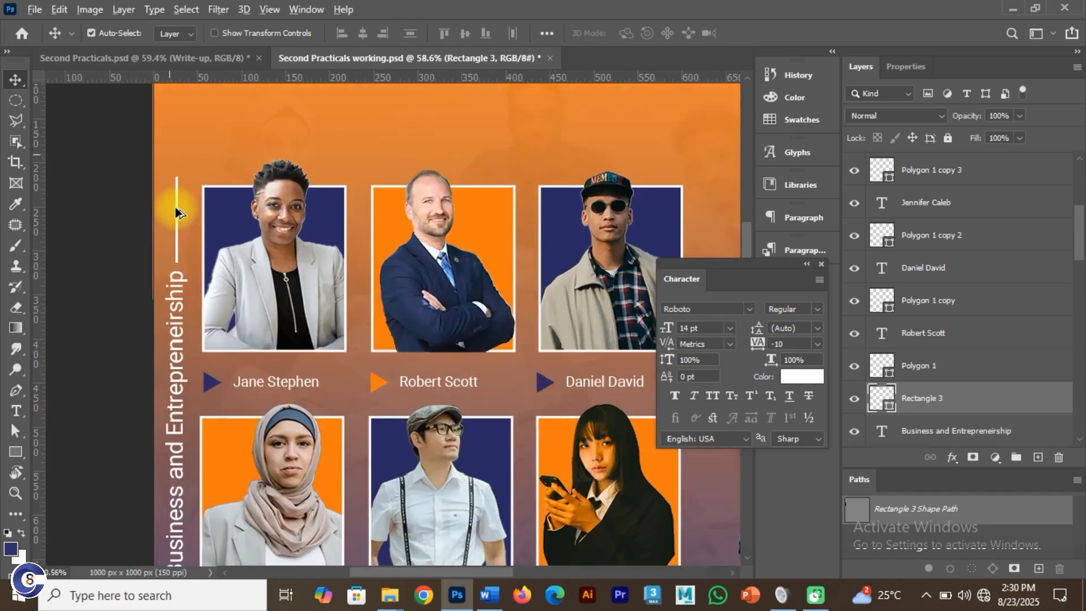
scroll(176, 208, "up", 3)
scroll(176, 210, "left", 7)
key("ctrl+t")
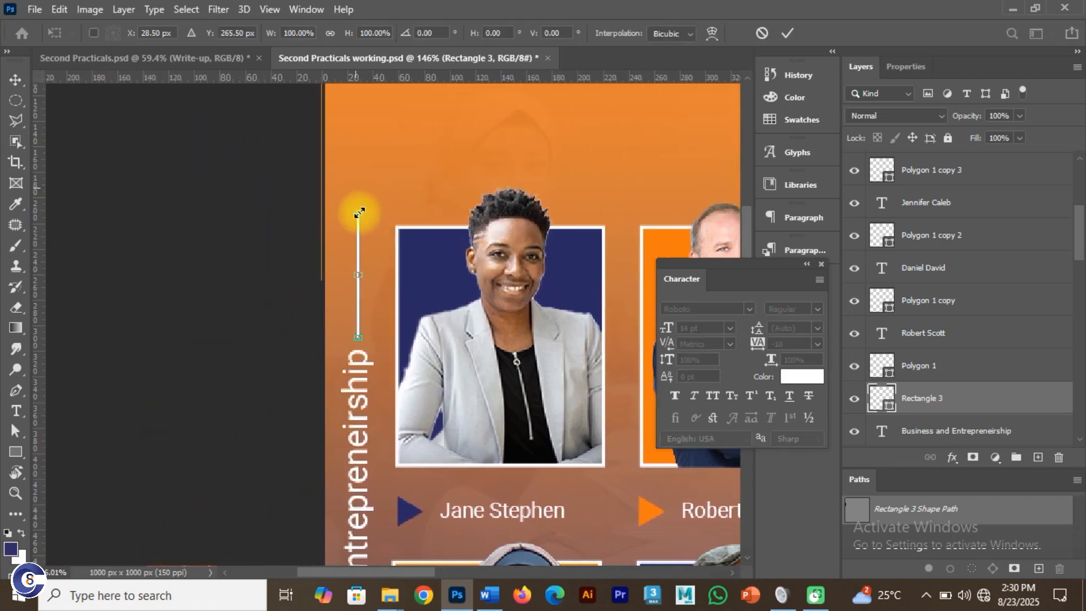
scroll(358, 215, "up", 4)
scroll(358, 214, "up", 7)
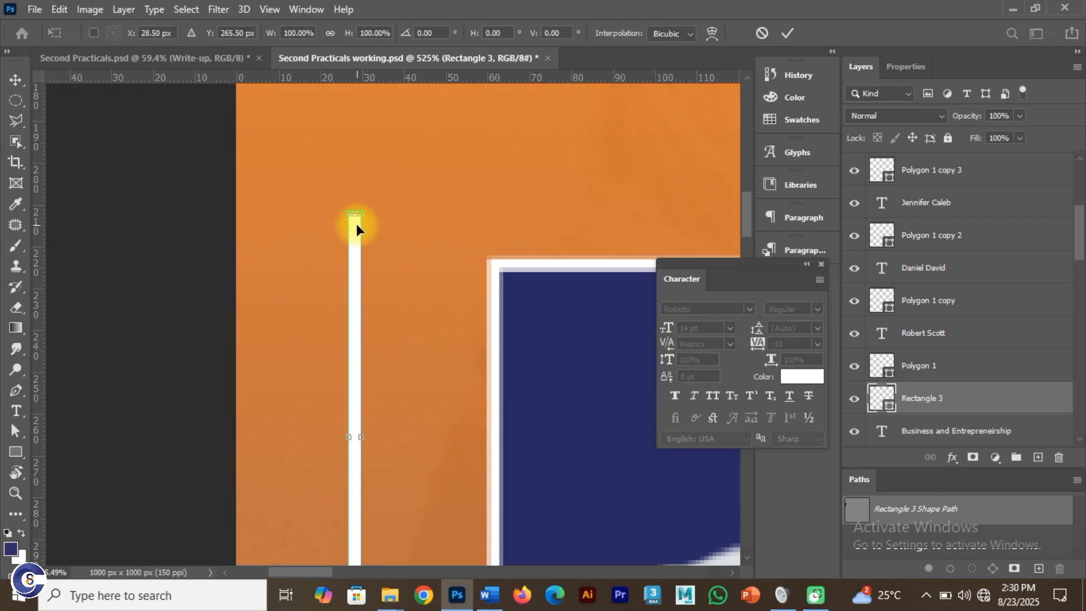
left_click(783, 29)
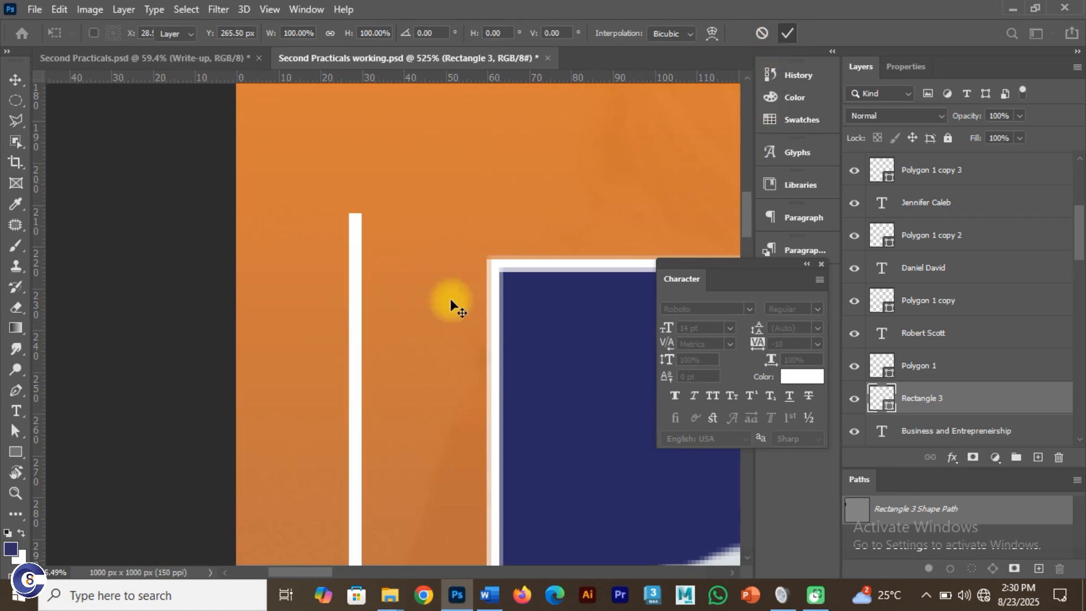
key("ctrl+t")
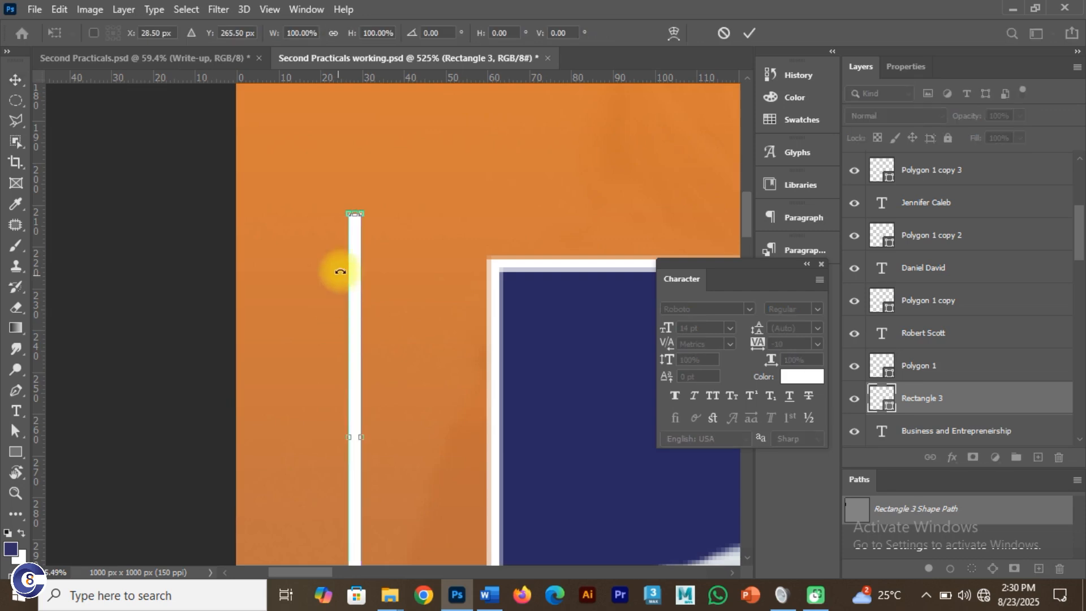
left_click_drag(355, 210, 354, 261)
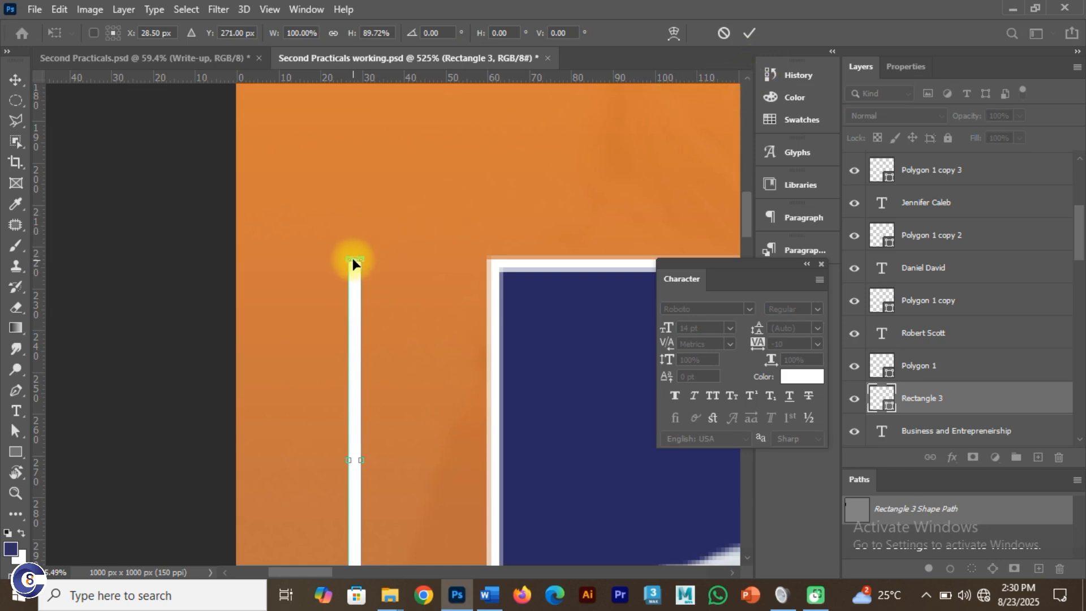
left_click_drag(353, 258, 351, 256)
left_click(749, 34)
key("ctrl+0")
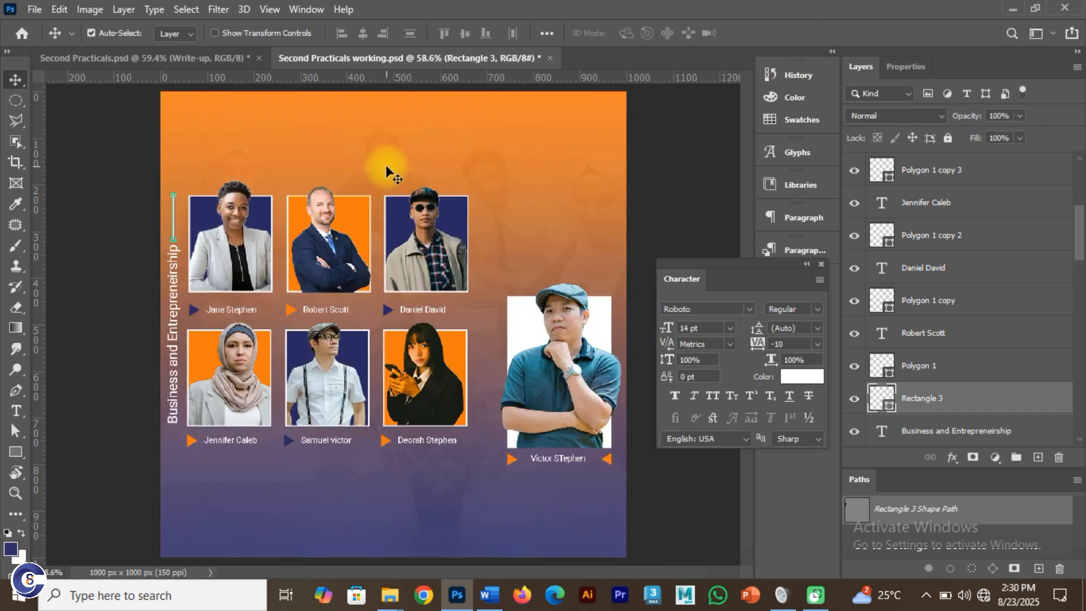
left_click(514, 198)
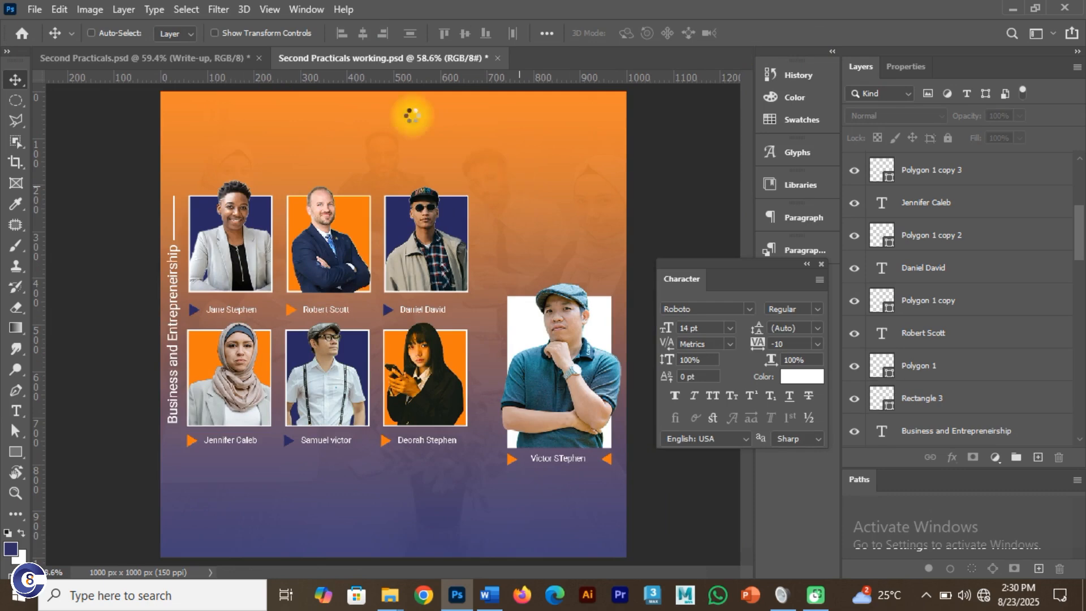
key("ctrl+s")
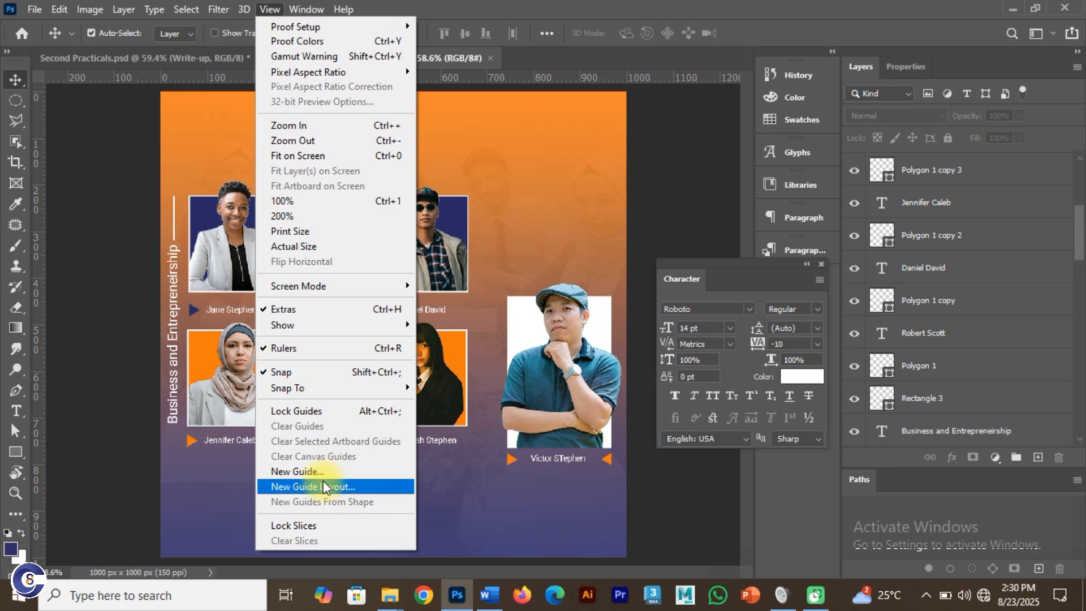
Compare the working flyer's layout with the Second Practicals.psd reference design
left_click(368, 324)
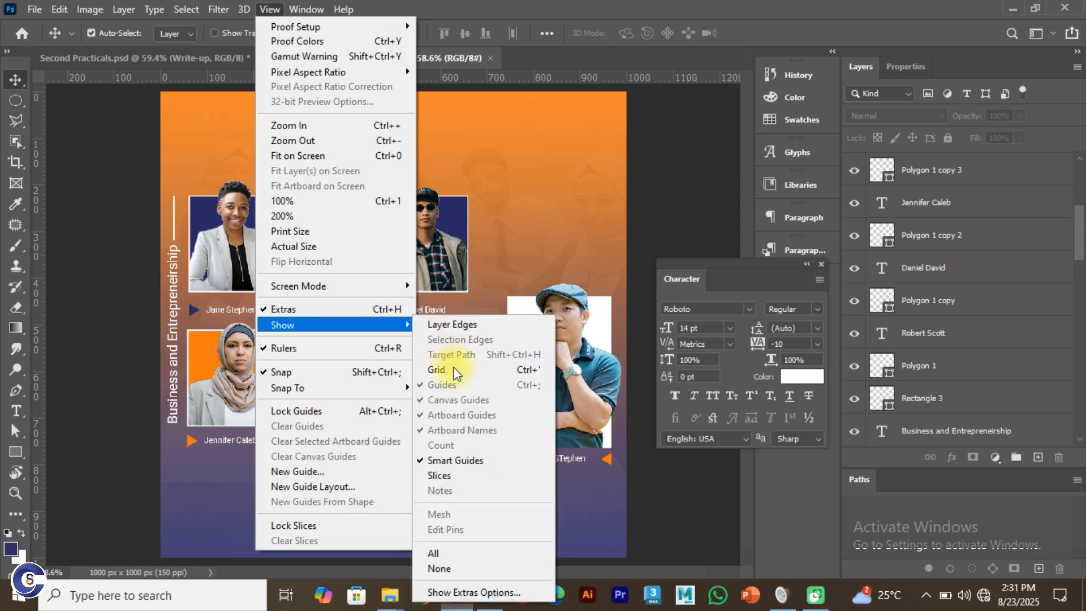
left_click(518, 257)
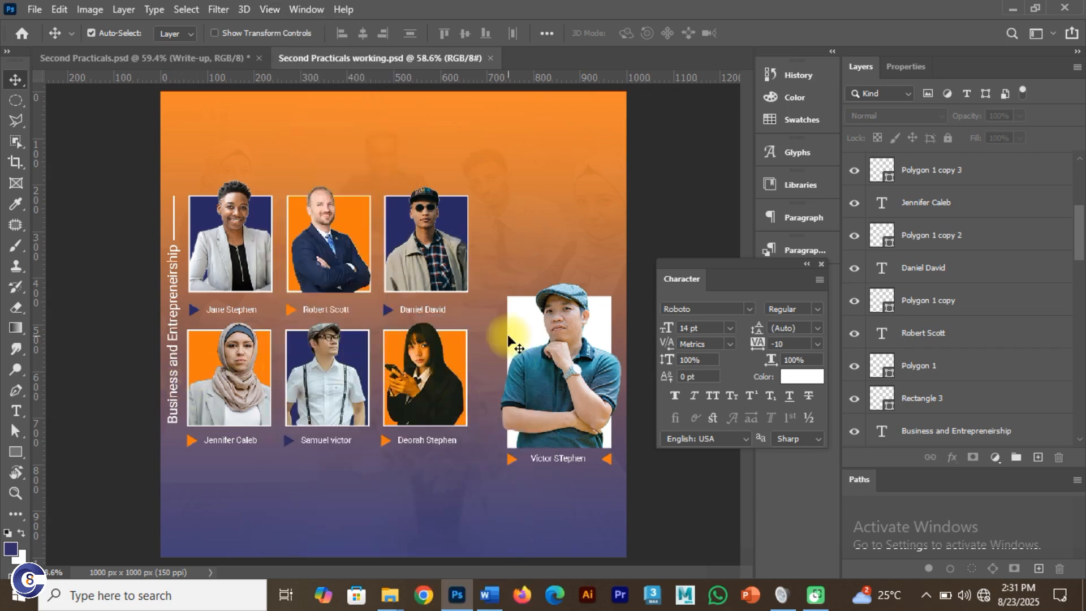
left_click(136, 58)
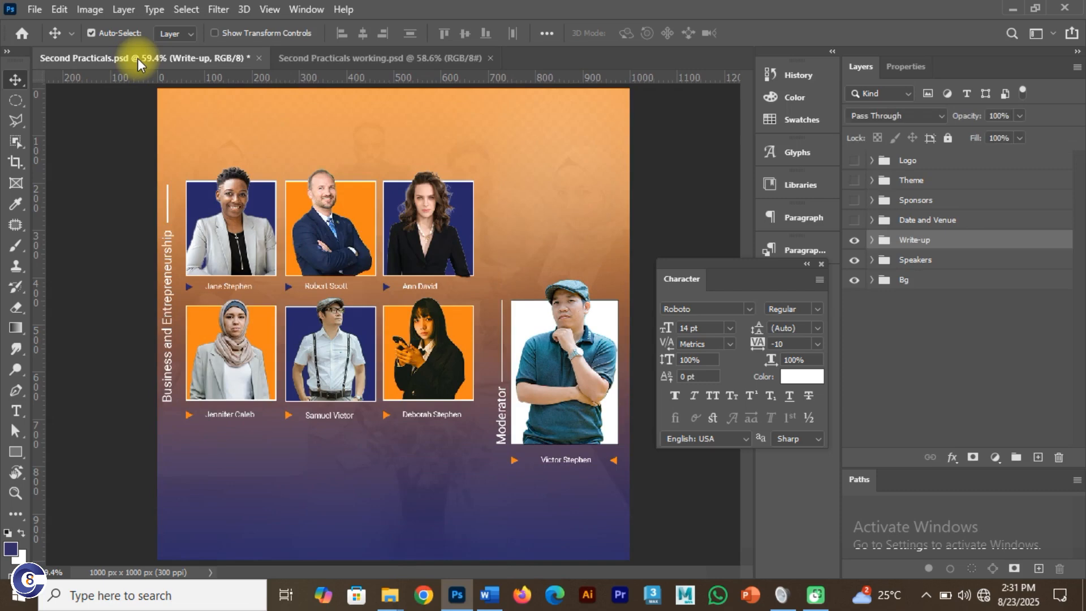
left_click(316, 58)
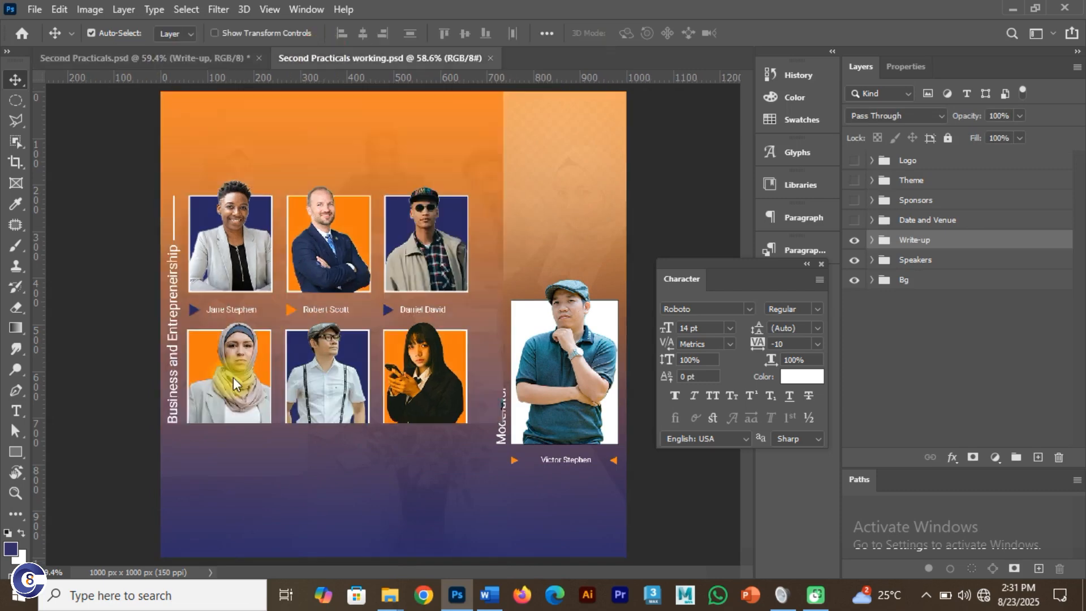
left_click(173, 61)
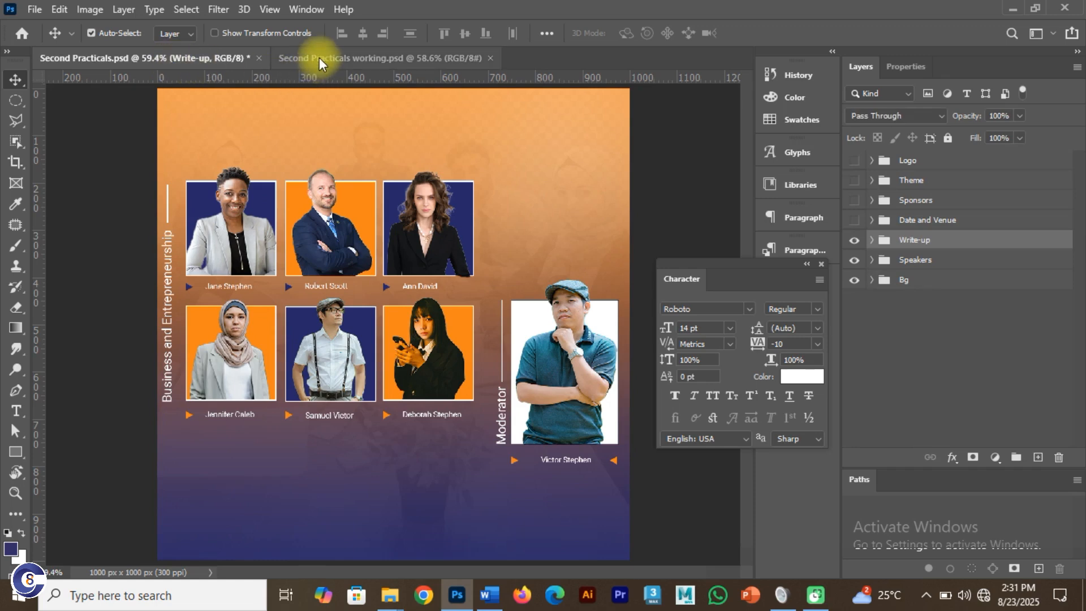
left_click(319, 59)
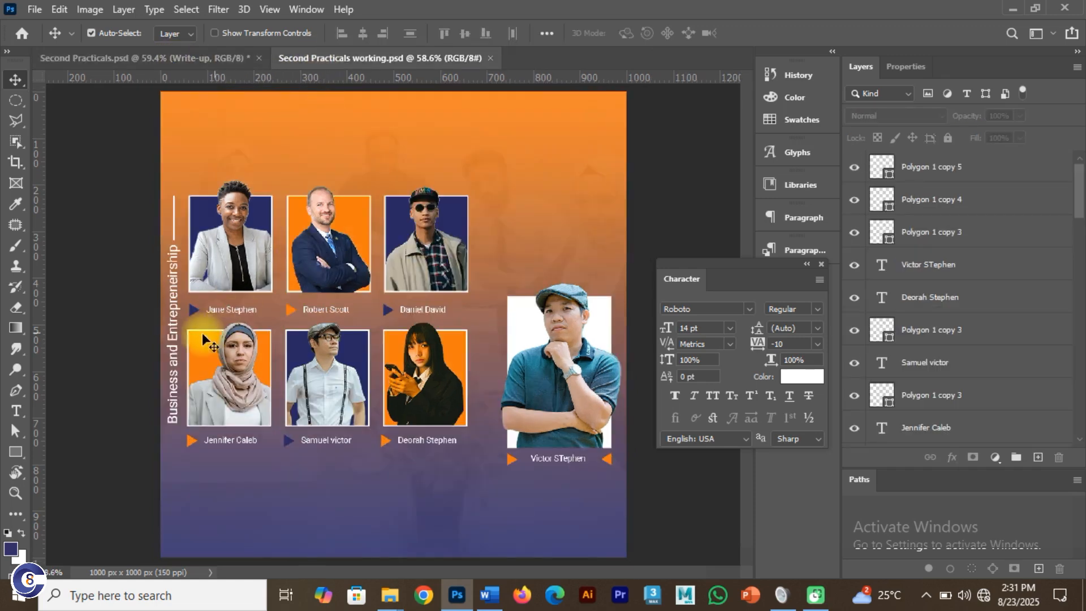
Duplicate the vertical heading beside the moderator's photo and change the copy's text to "Moderator"
left_click_drag(175, 357, 497, 385)
double_click(496, 382)
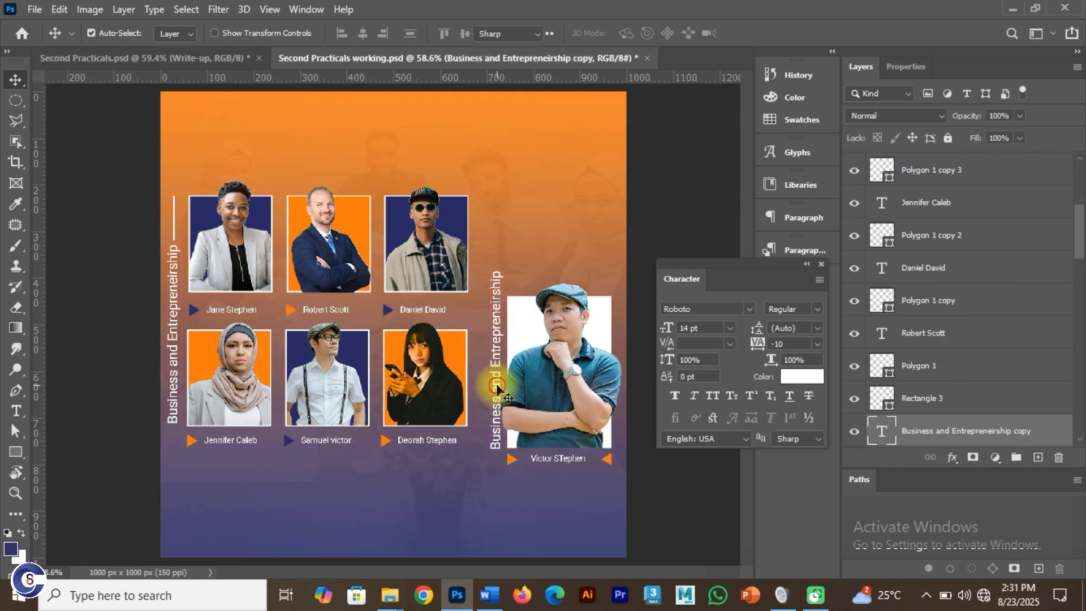
type("Mode")
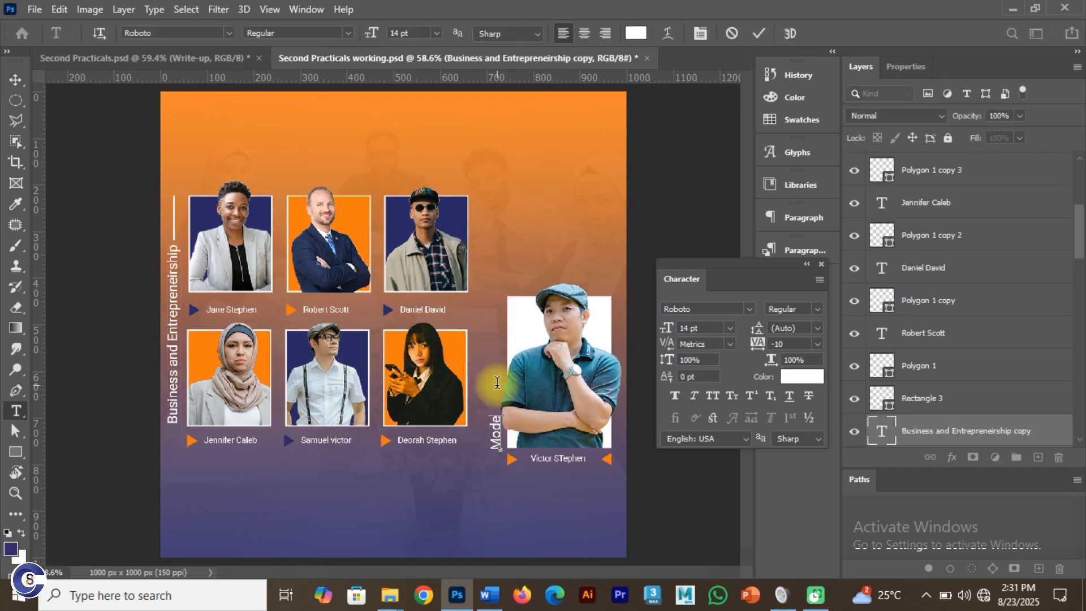
type("latoe")
key("BackSpace")
type("r")
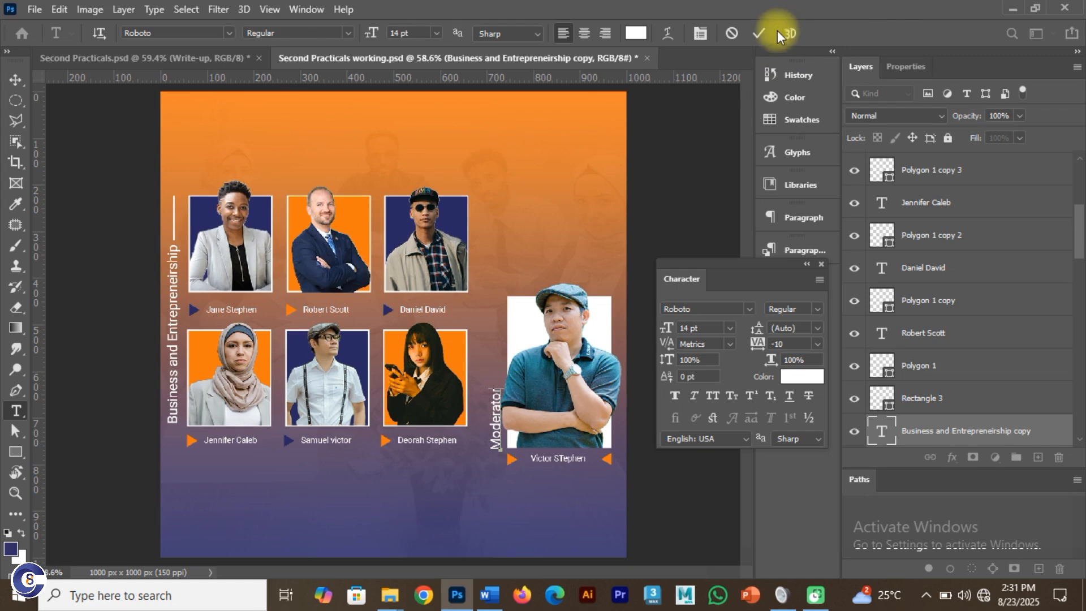
left_click(758, 35)
Set both vertical headings to 13 pt and shift the "Moderator" heading slightly away from the moderator's photo
key("v")
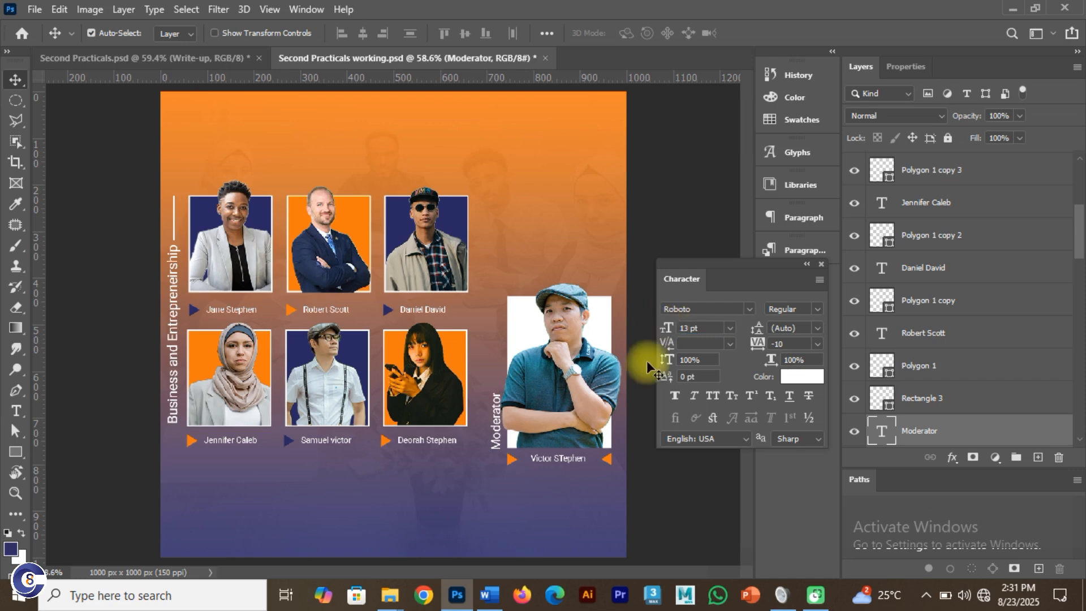
left_click_drag(499, 430, 494, 422)
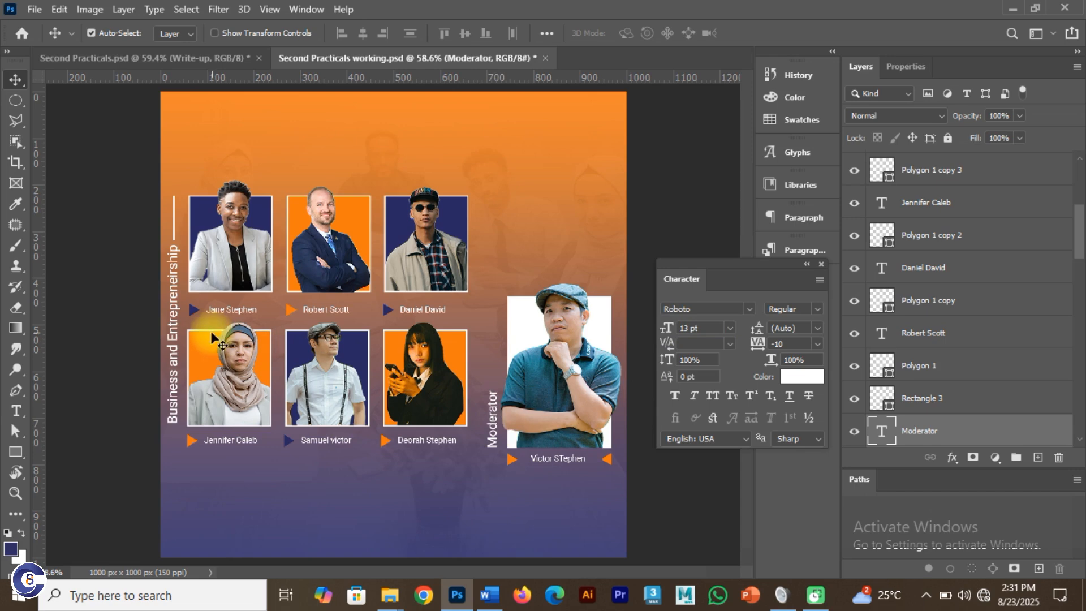
left_click(177, 335)
left_click(690, 327)
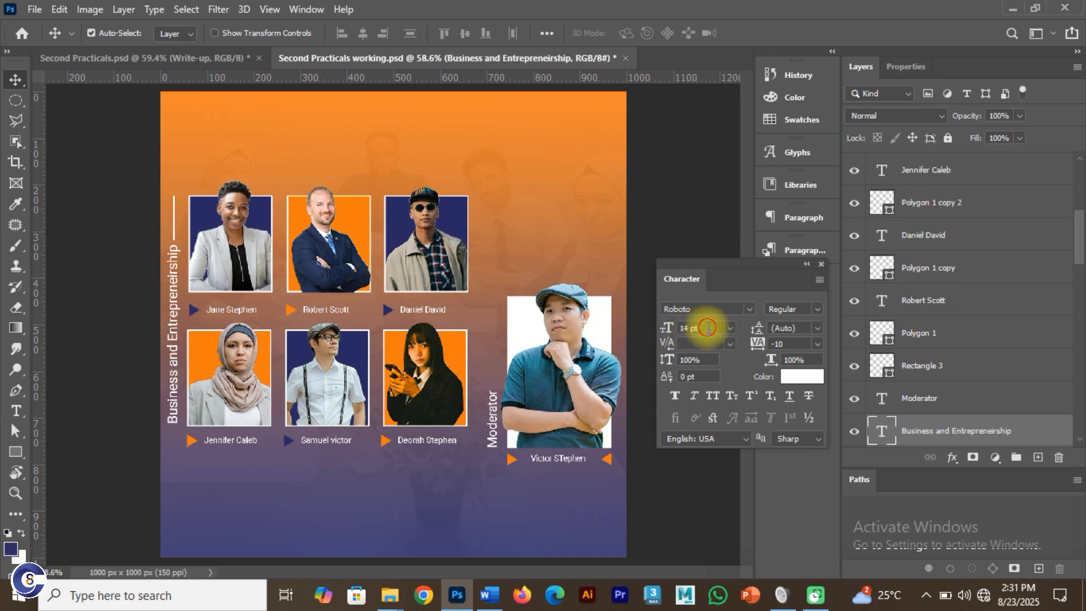
type("13")
key("Return")
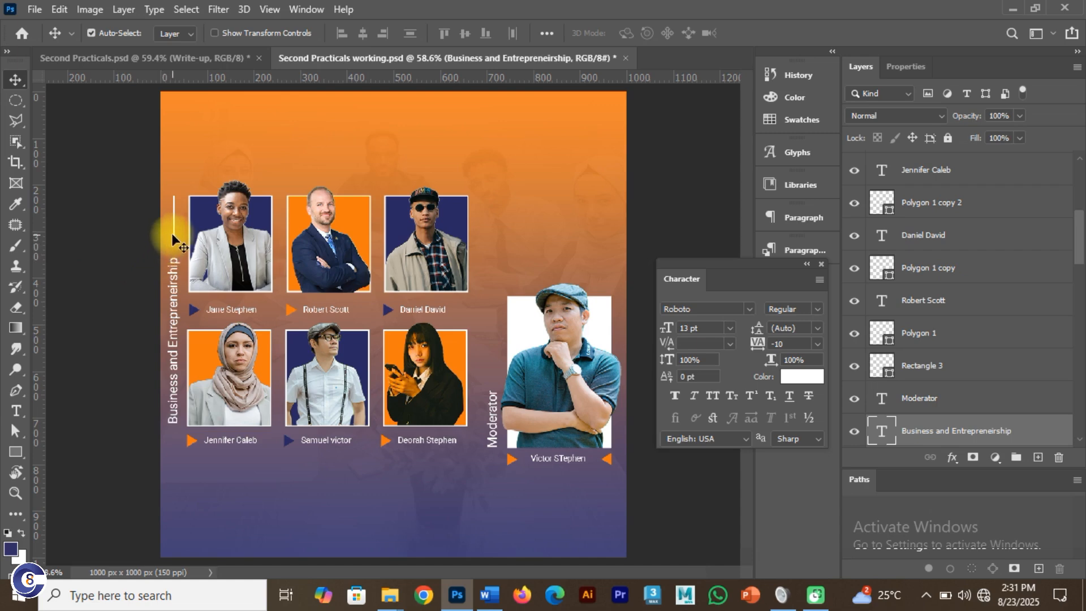
Copy the white line above the "Moderator" heading and extend it upward to the top edge of the moderator's photo frame
left_click_drag(173, 234, 494, 373)
scroll(494, 361, "up", 5)
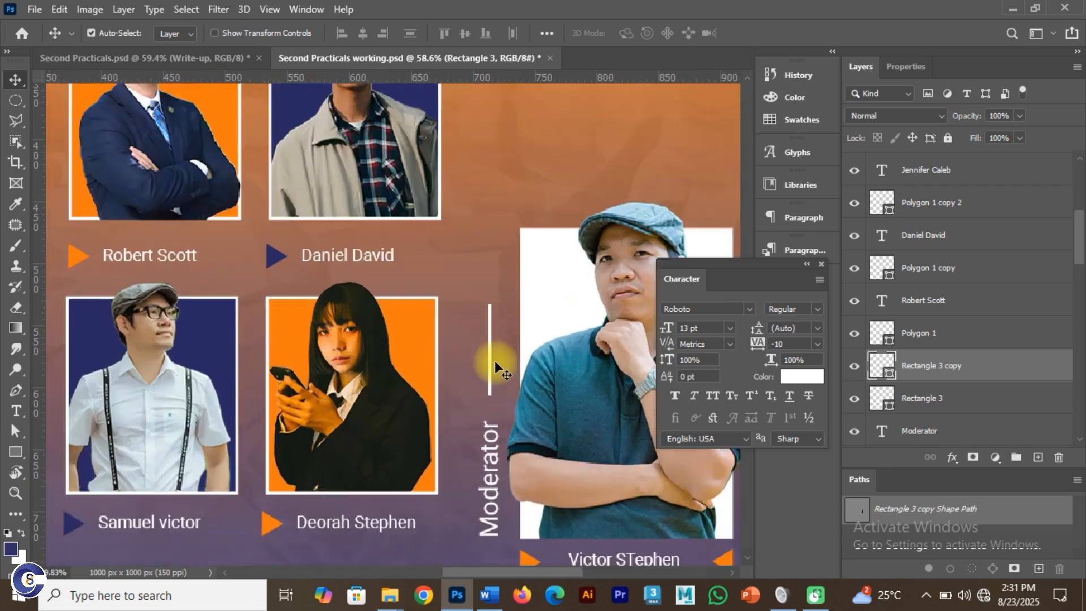
scroll(494, 361, "up", 4)
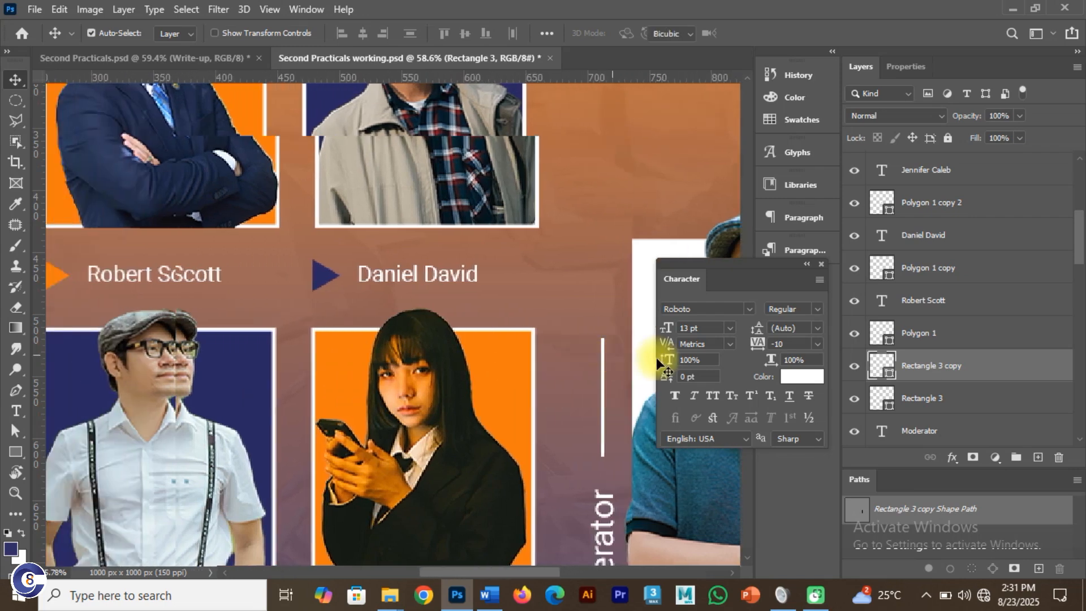
key("ctrl+t")
left_click_drag(604, 337, 603, 237)
left_click(787, 34)
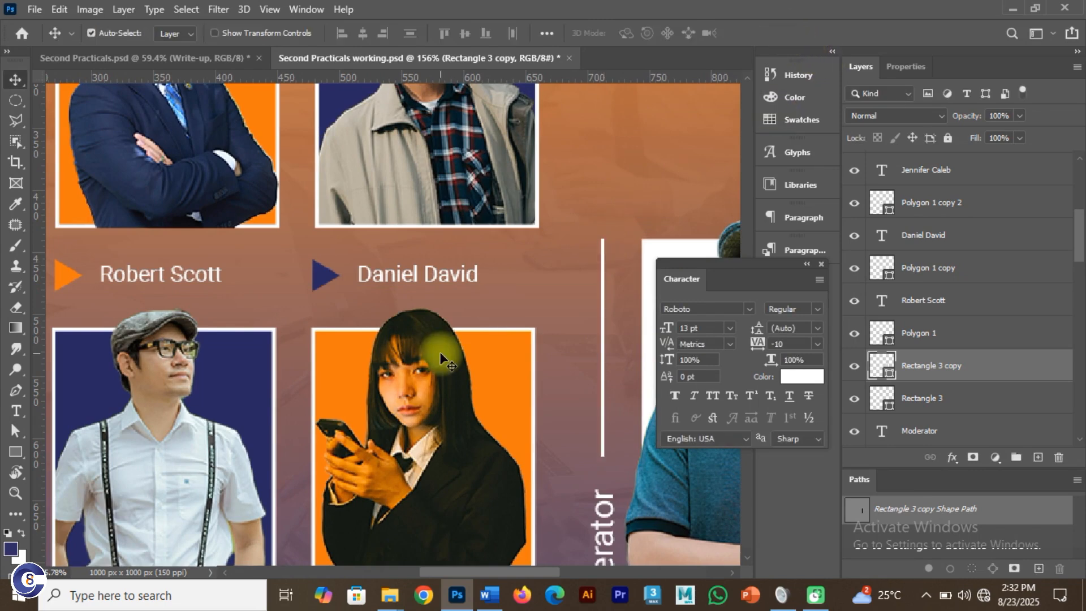
key("ctrl+0")
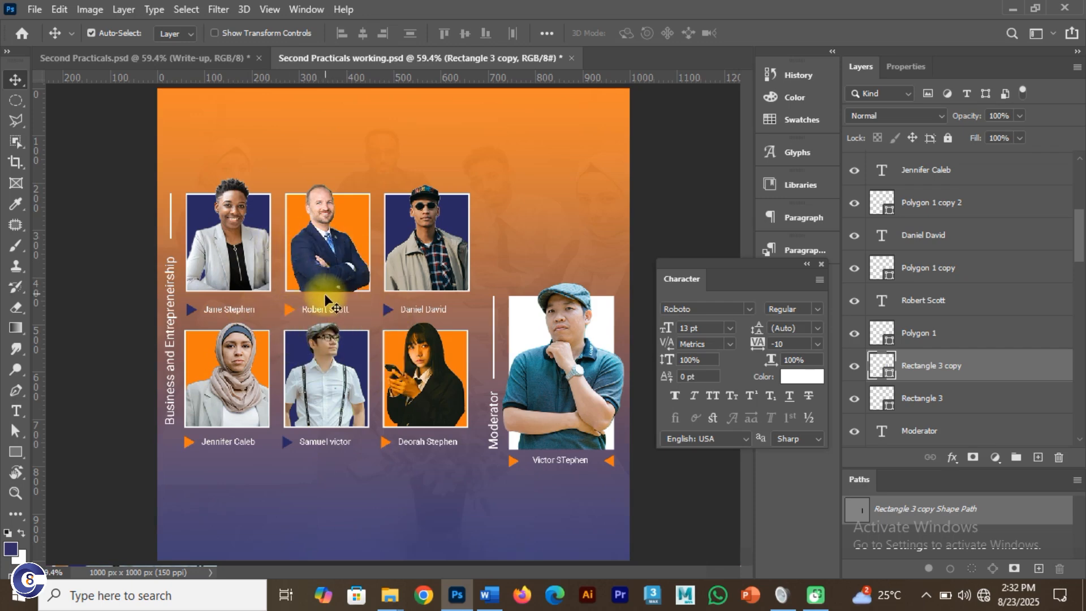
Move the six speaker photos with their labels and triangles up together by about 15 px
left_click_drag(472, 462, 183, 168)
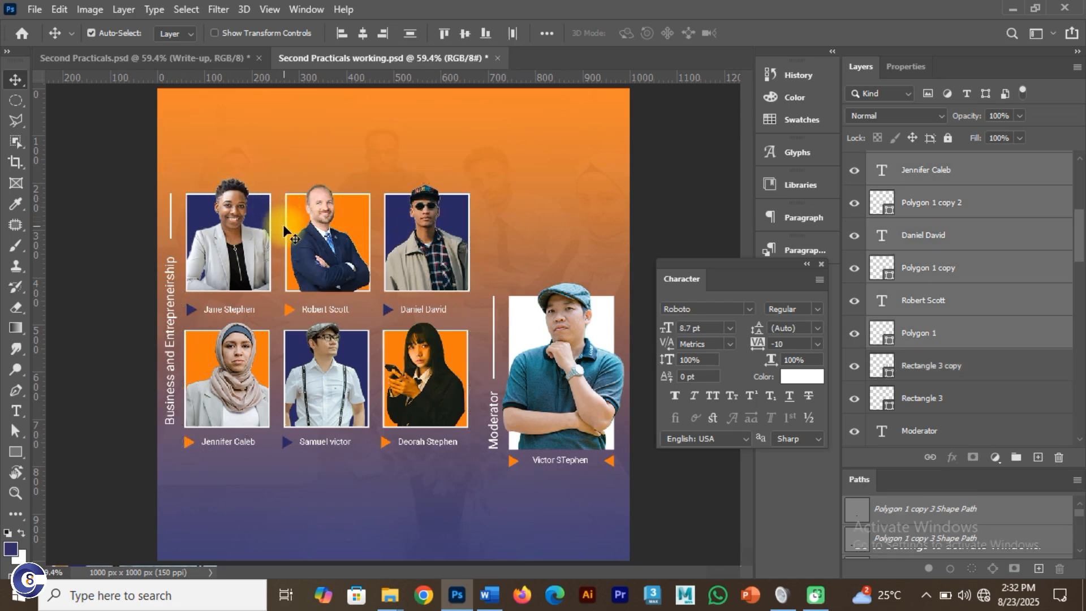
key("ctrl+t")
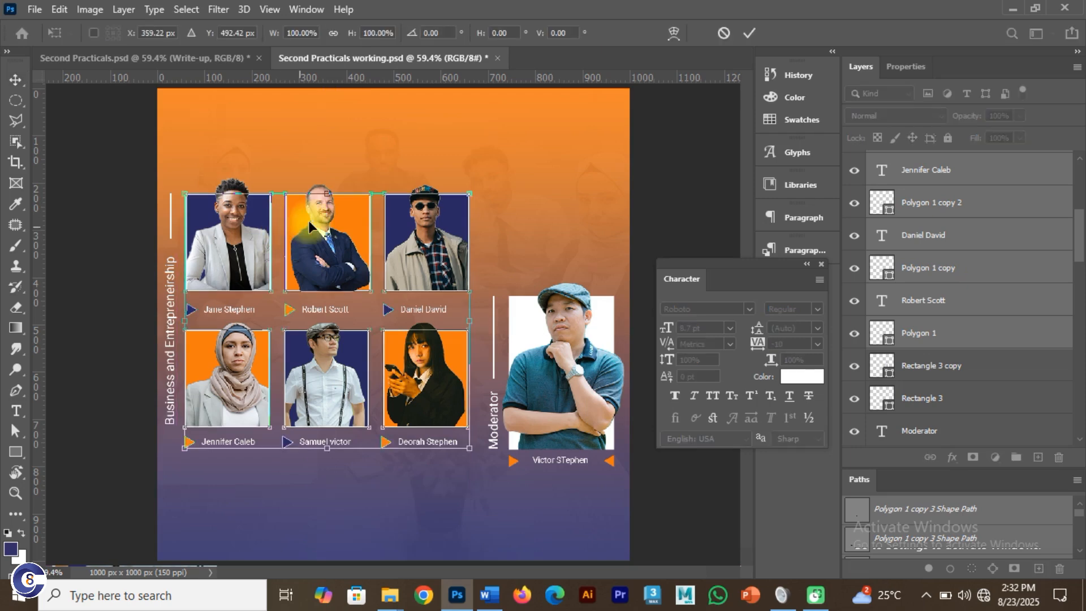
left_click_drag(318, 233, 318, 227)
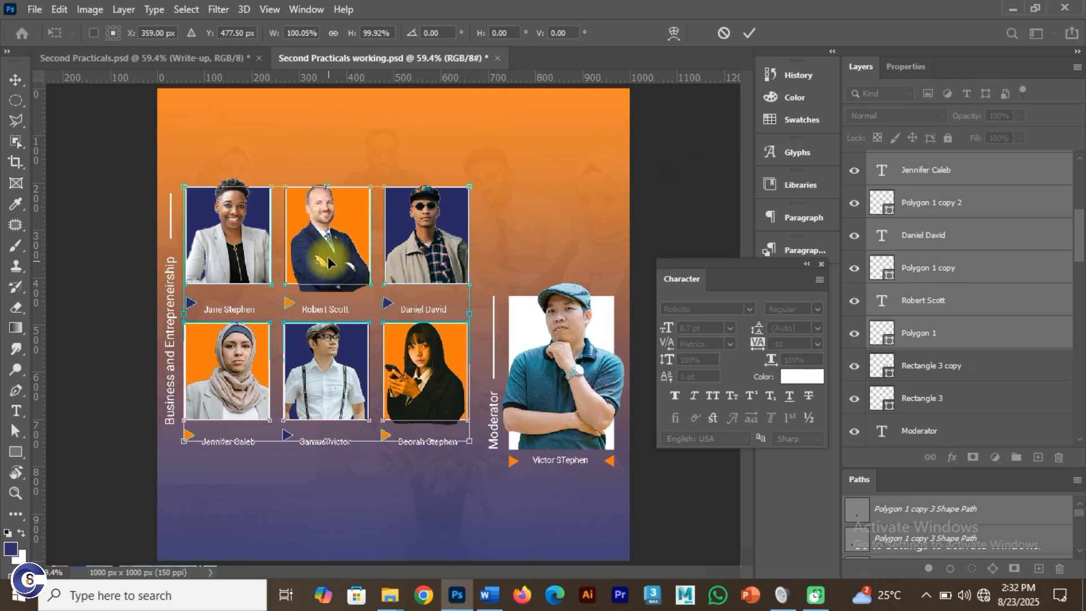
left_click(752, 32)
Nudge the "Business and Entrepreneirship" heading and its white line up together toward alignment with the speaker photos
left_click_drag(126, 190, 177, 396)
key("Up")
key("Up")
key("Up")
key("Up")
key("Up")
key("Up")
key("Up")
key("Up")
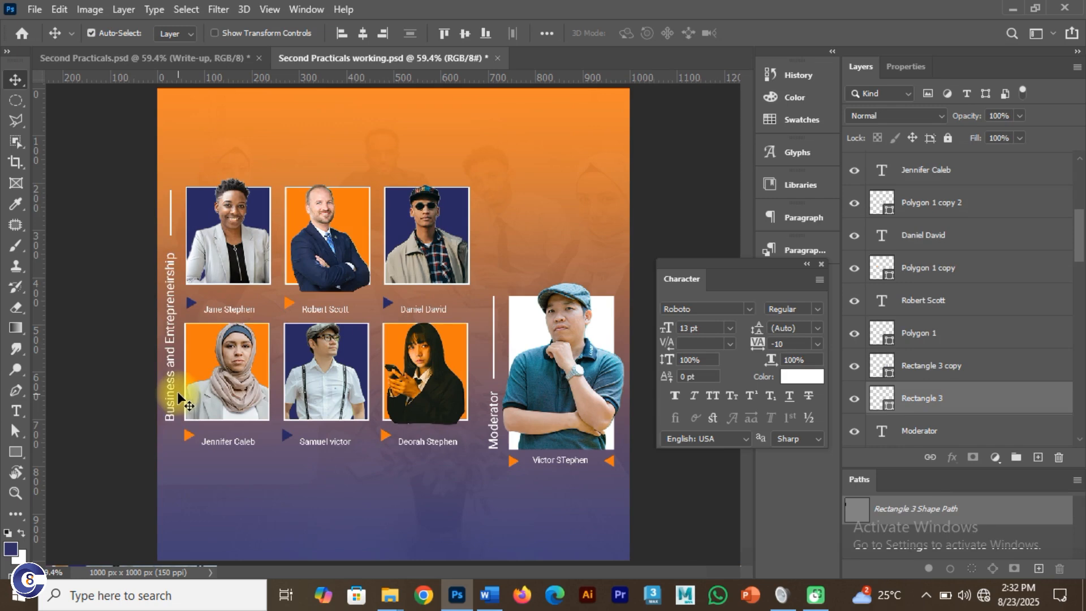
Try to move the cut-out photo of the suited man in the middle of the upper row by itself
left_click(316, 274)
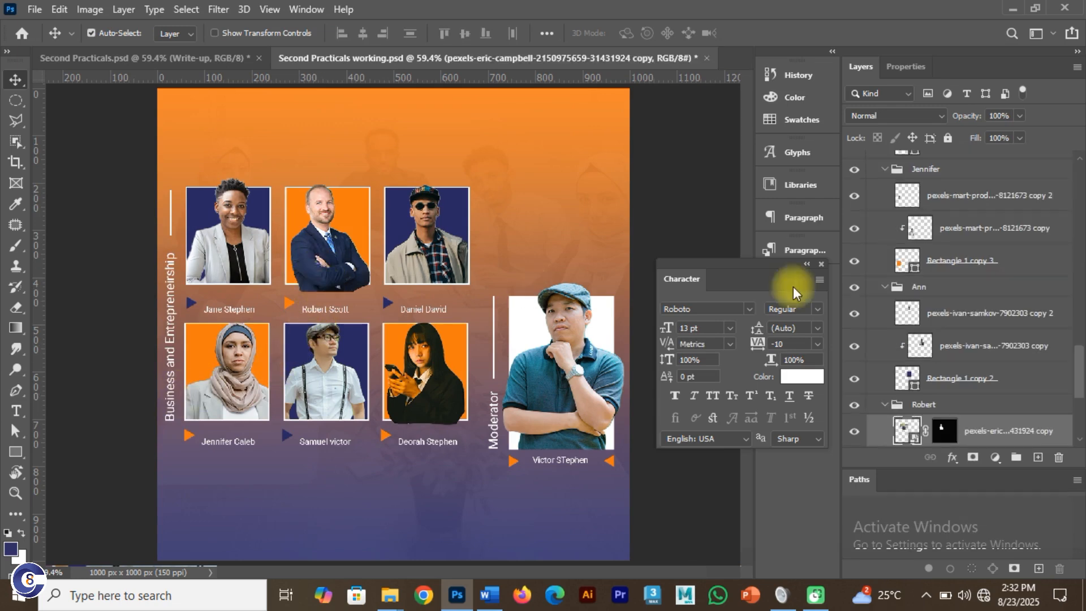
left_click_drag(1079, 378, 1080, 396)
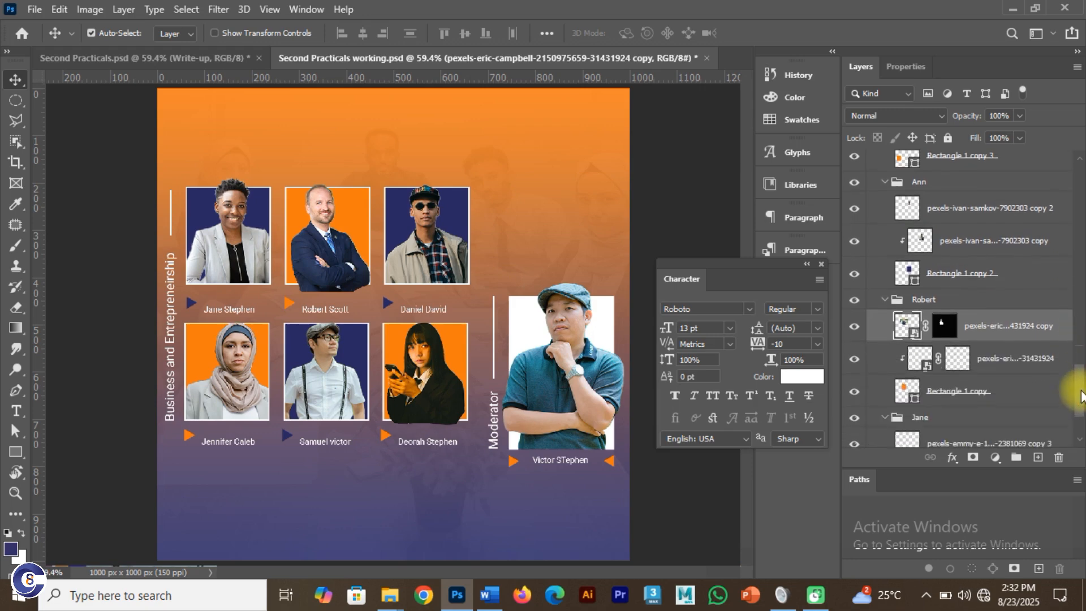
left_click_drag(326, 257, 324, 228)
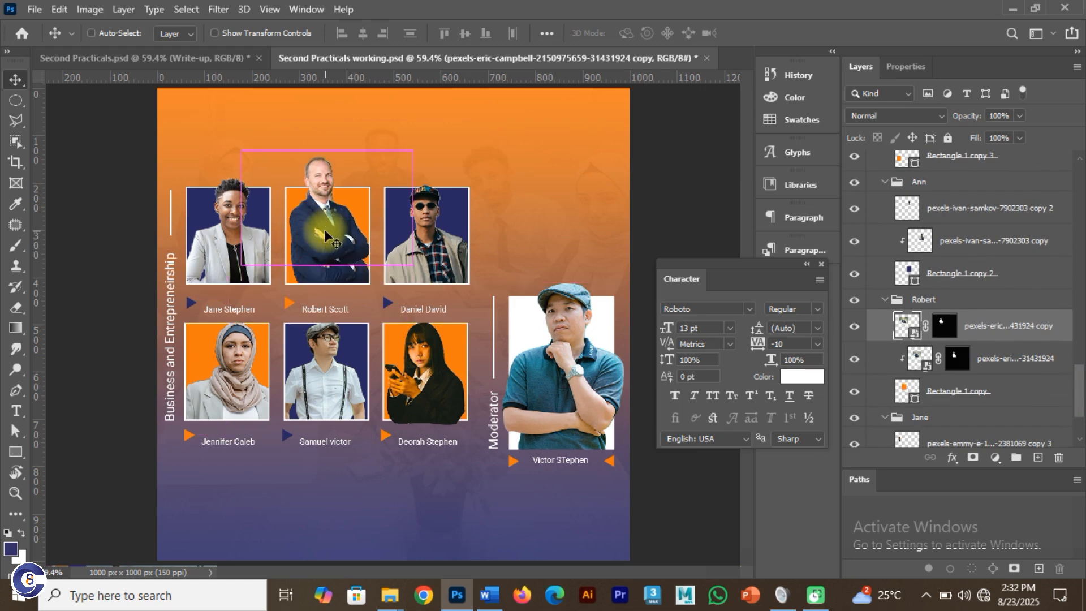
key("ctrl+z")
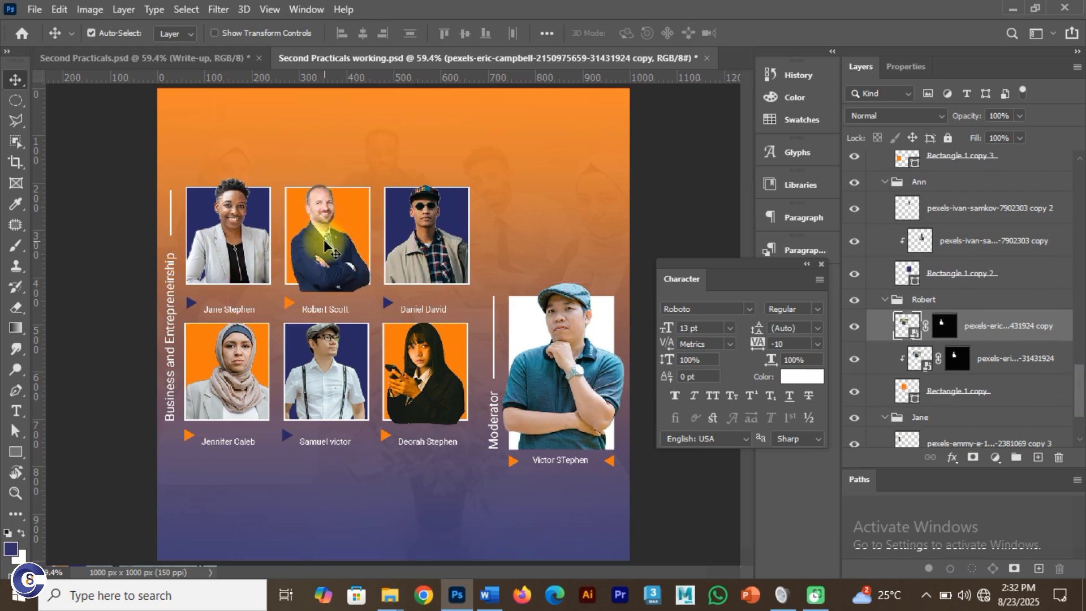
left_click_drag(324, 241, 322, 245)
key("ctrl+z")
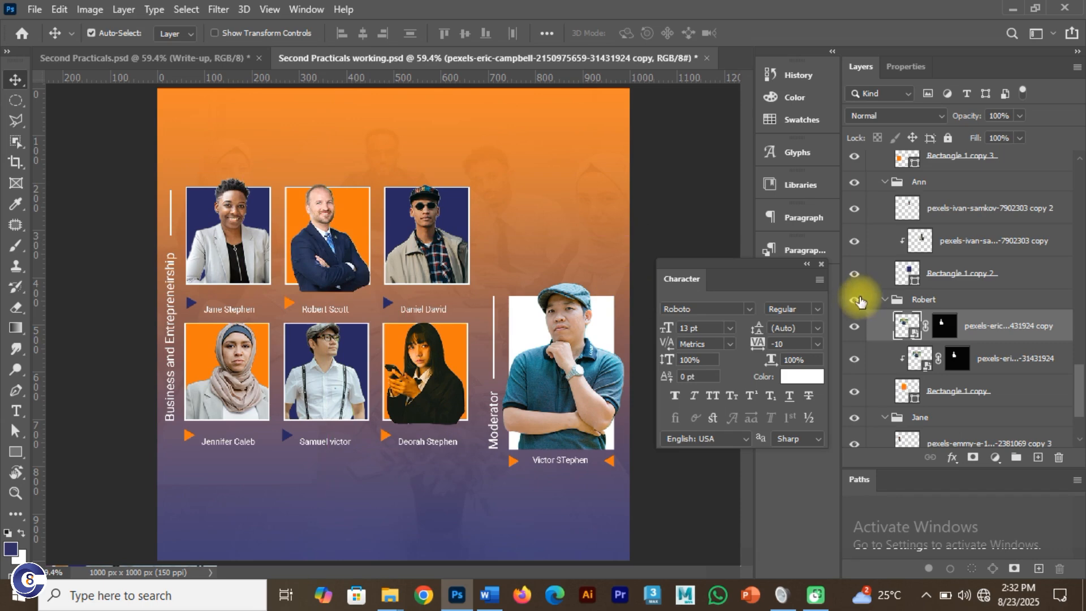
Move both photo layers of the suited man in the upper row up together by about 18 px to sit within his frame
left_click(990, 359, "shift")
key("Up")
key("Up")
key("Up")
key("Up")
key("Up")
key("Up")
key("Up")
key("Up")
key("Up")
key("Up")
key("Up")
key("Up")
key("Up")
key("Up")
key("Up")
key("Up")
key("Up")
key("Up")
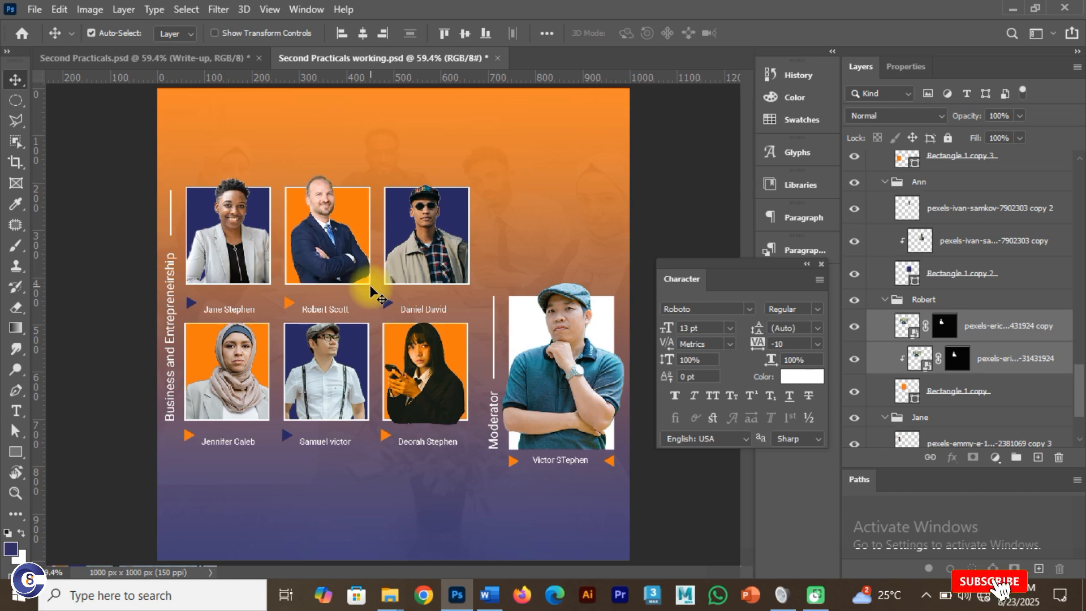
left_click(1019, 363)
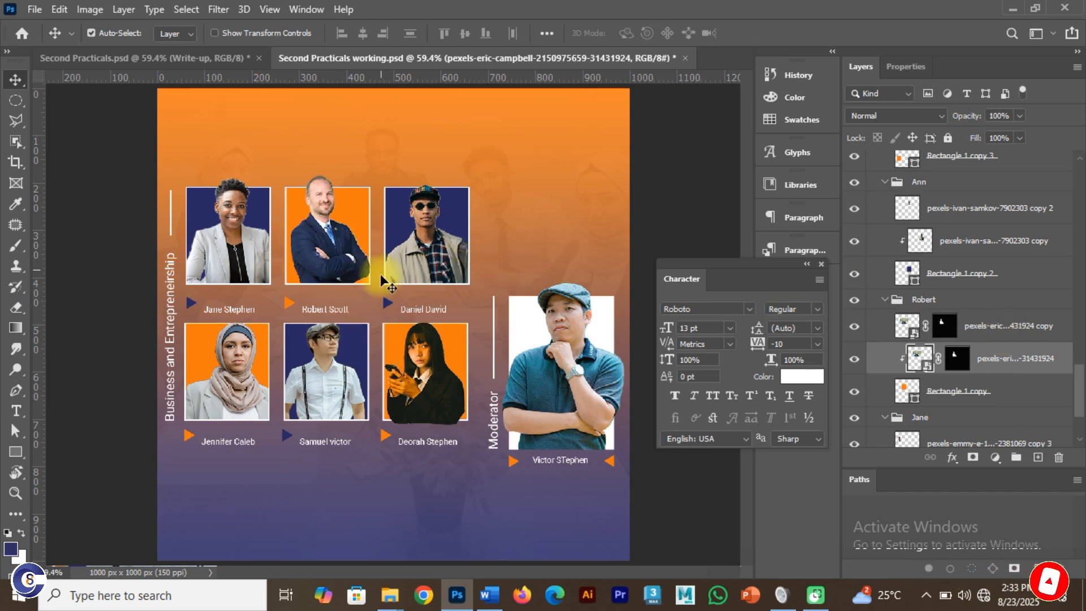
Check in the reference Second Practicals.psd which elements belong to its Write-up group
left_click(168, 58)
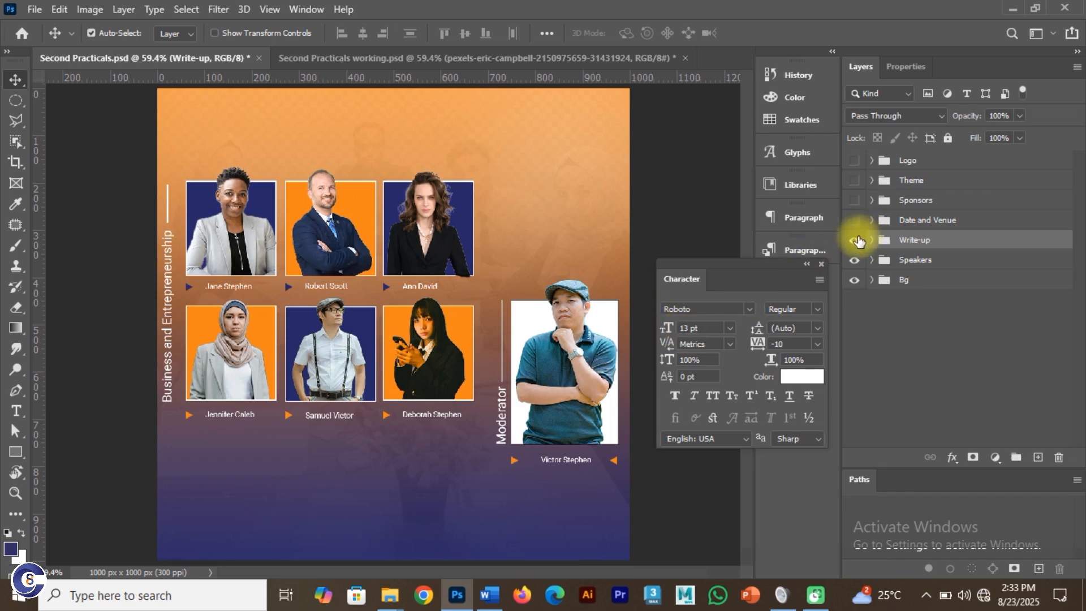
left_click(855, 240)
left_click(855, 240)
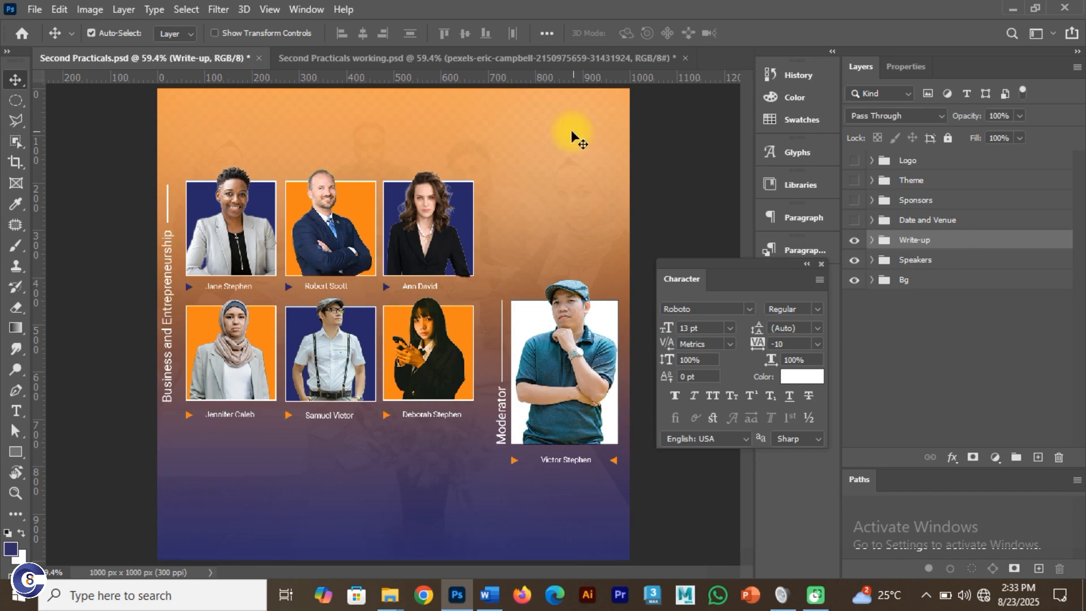
left_click(485, 63)
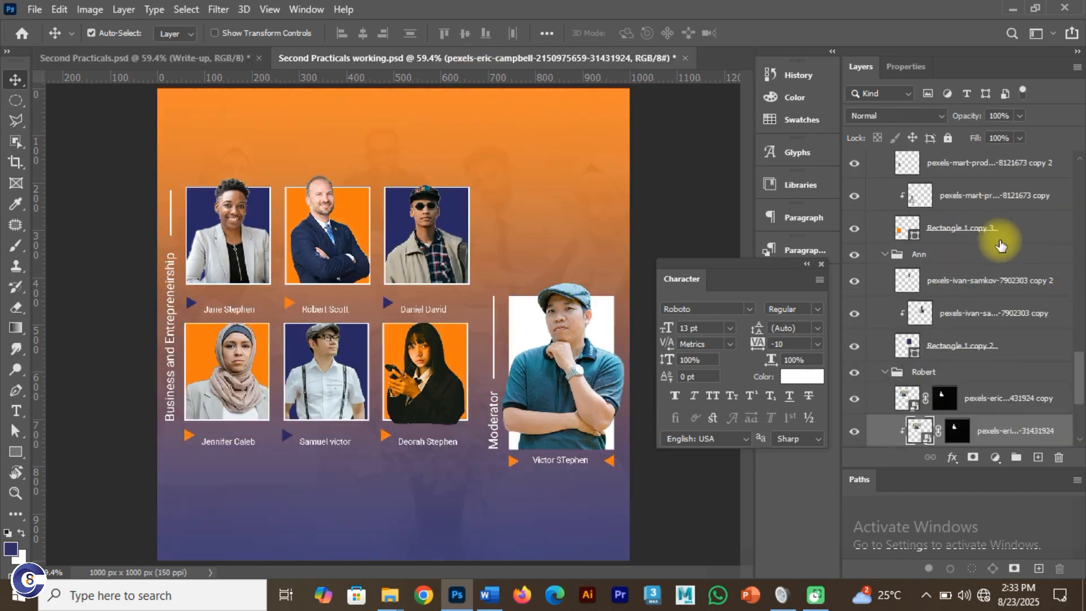
Try to group the label, triangle, heading and line layers together with the speaker photo layers
scroll(999, 245, "up", 3)
scroll(1000, 244, "up", 10)
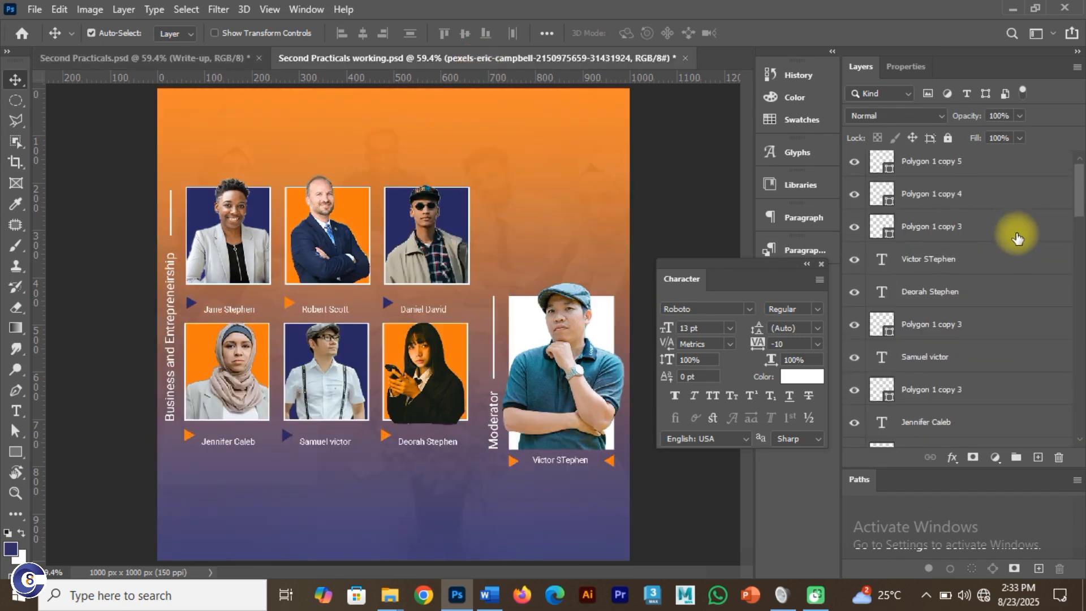
left_click(990, 160)
left_click_drag(1078, 172, 1080, 331)
scroll(1077, 329, "down", 3)
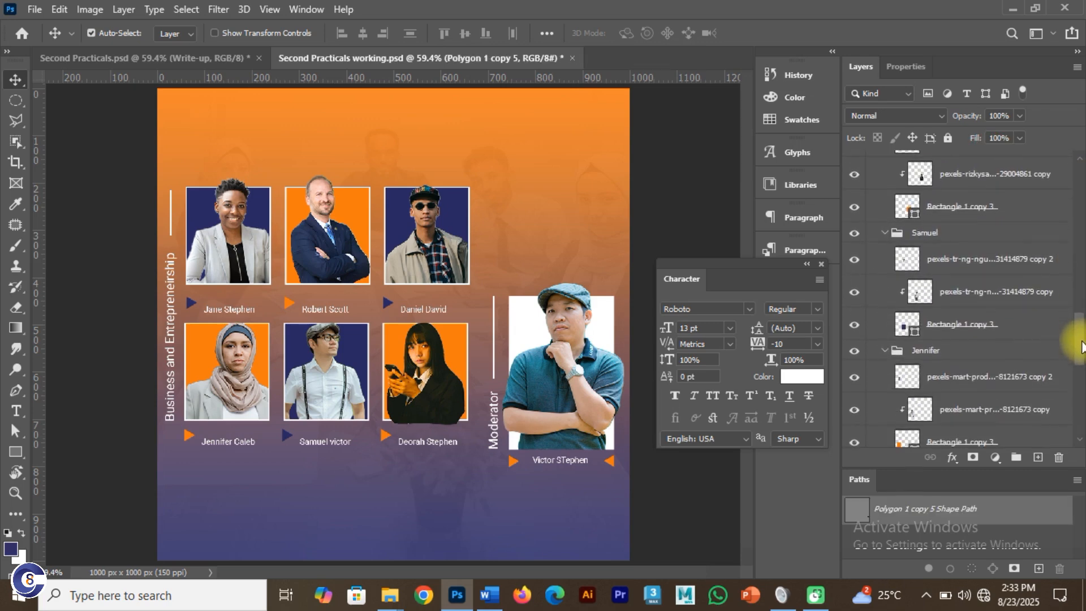
left_click(1005, 334, "shift")
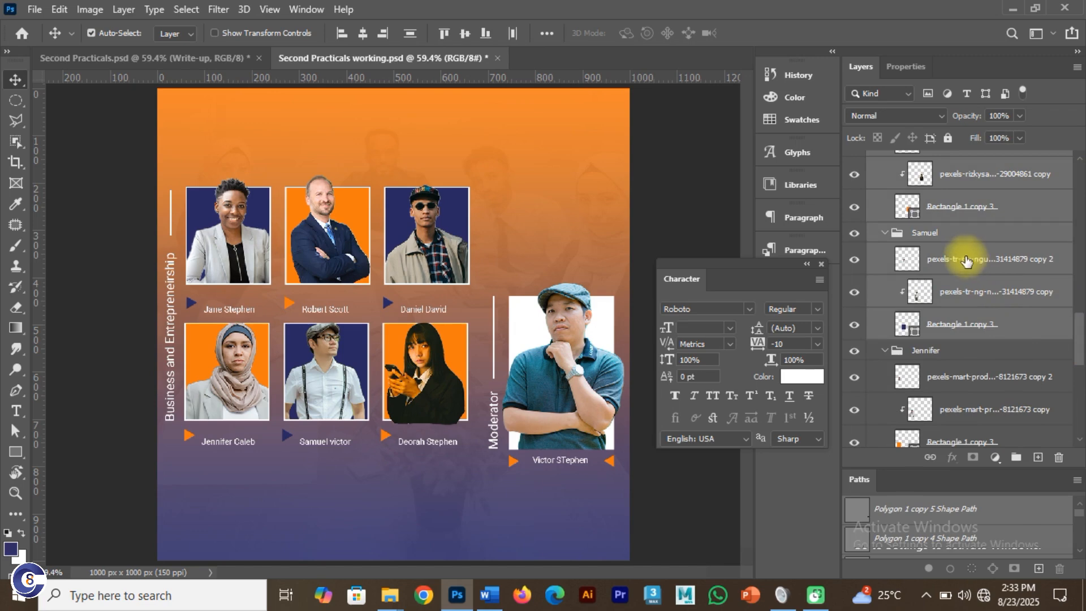
key("ctrl+g")
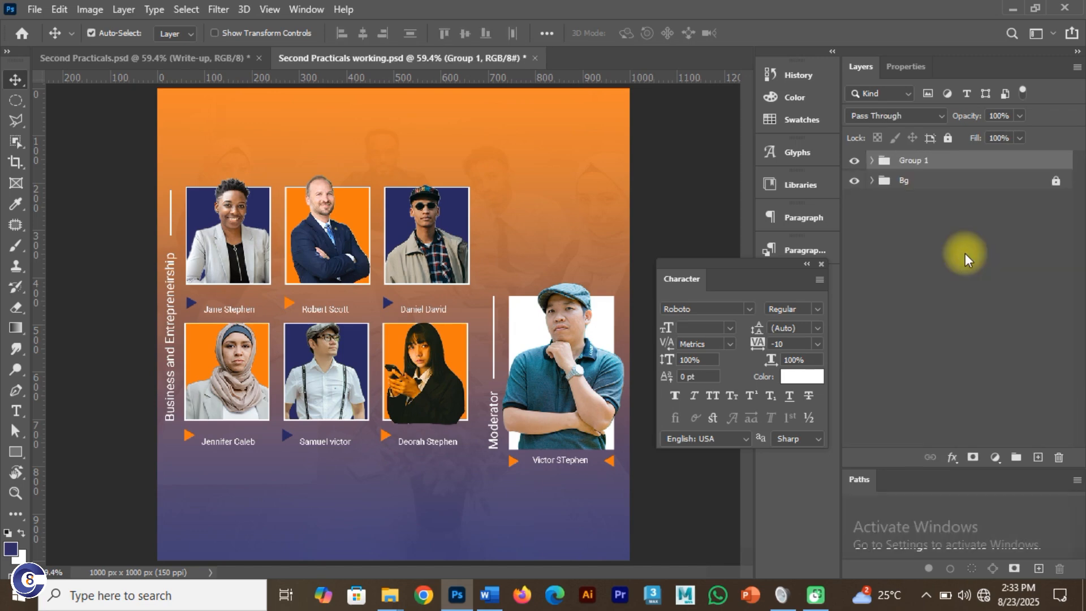
key("ctrl+z")
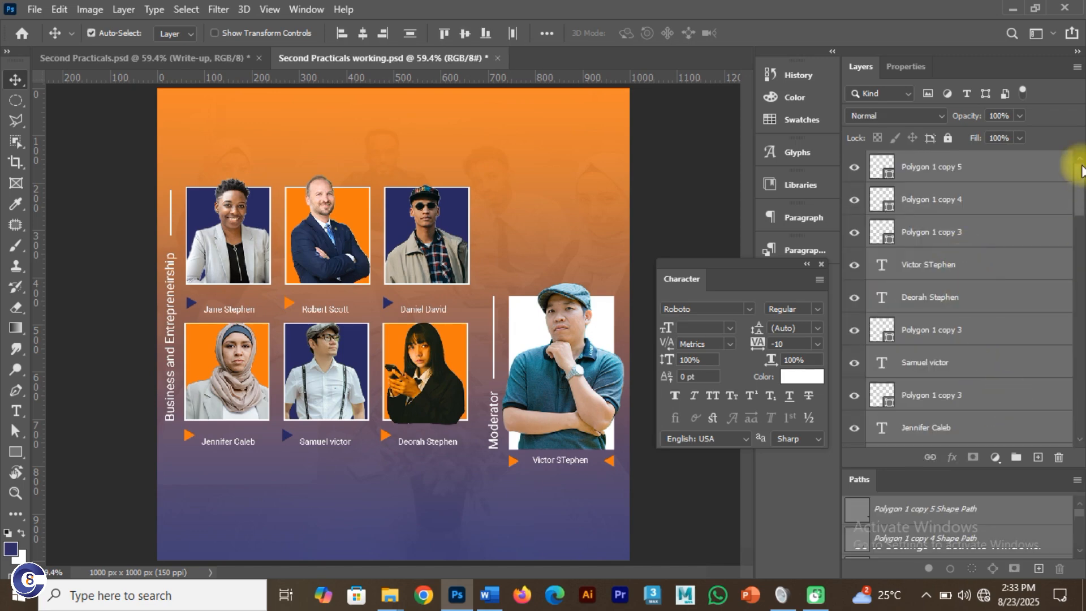
Collapse the Speakers group in the layer stack
left_click_drag(1079, 182, 1081, 305)
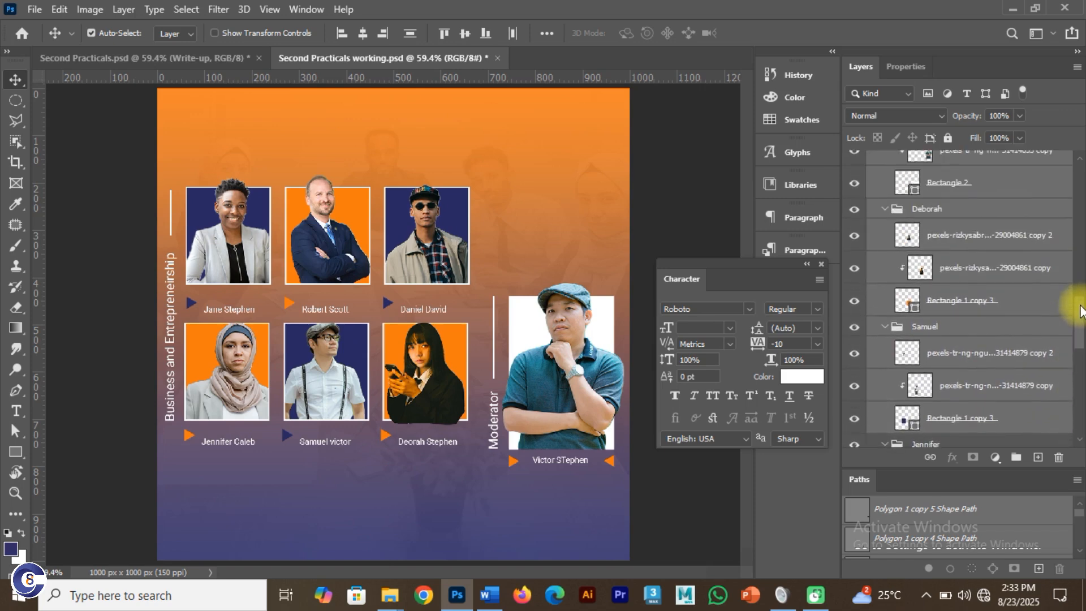
left_click(1022, 308)
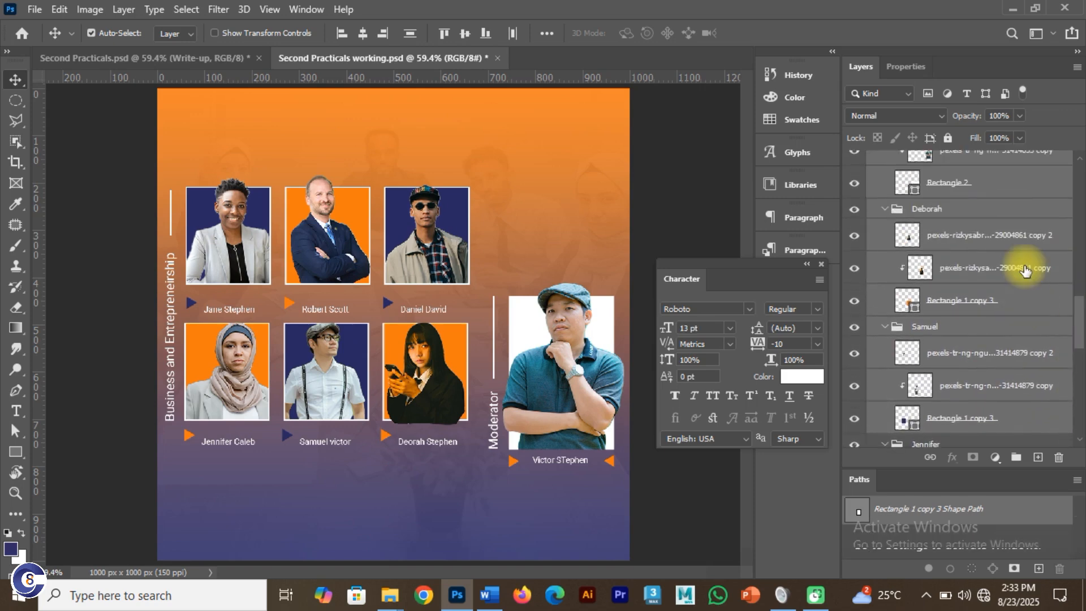
left_click(869, 209)
left_click_drag(1083, 316, 1074, 274)
left_click(872, 276)
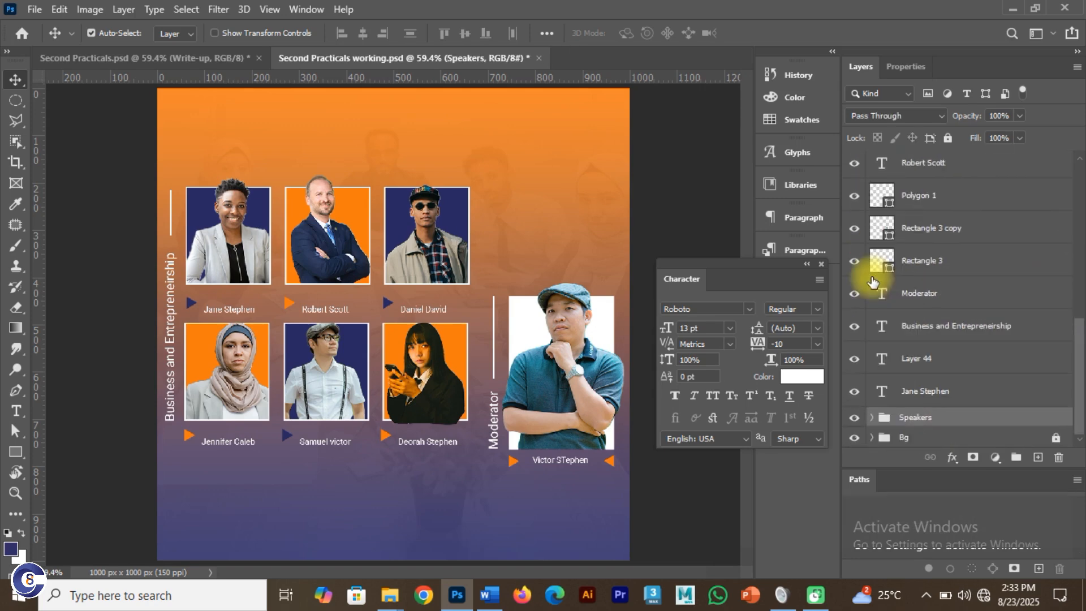
Group all label, triangle, heading and line layers above the Speakers group and name the group "Write-up"
left_click(994, 390)
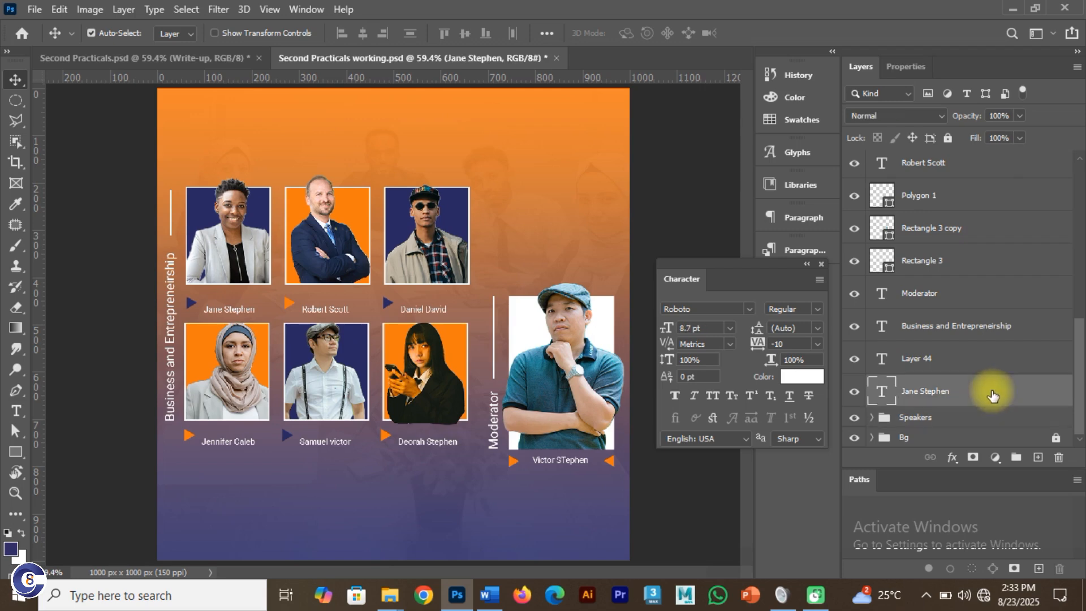
left_click_drag(1082, 380, 1066, 174)
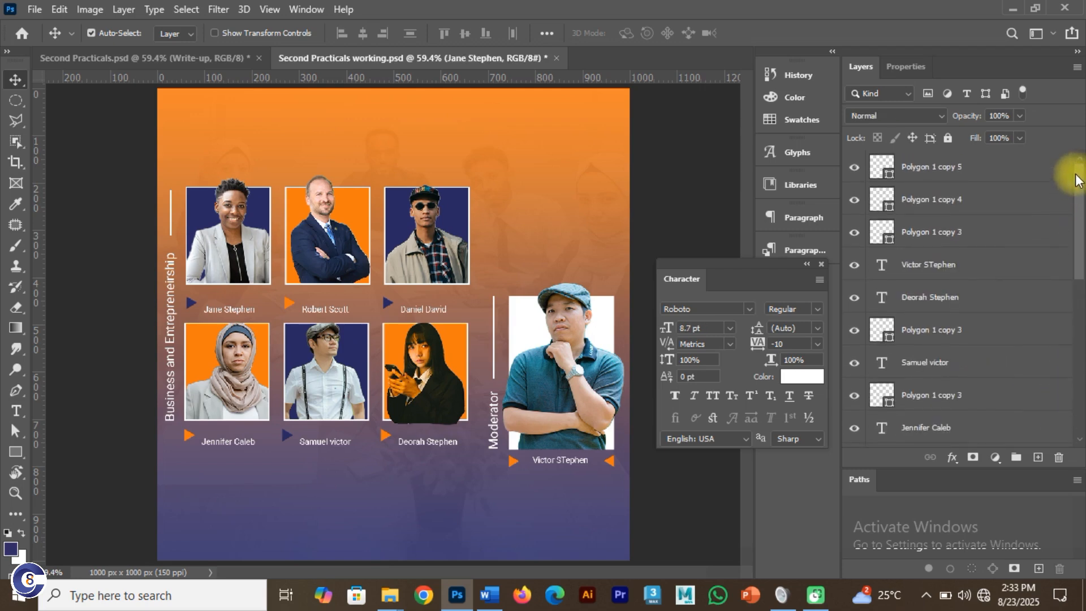
left_click(975, 168, "shift")
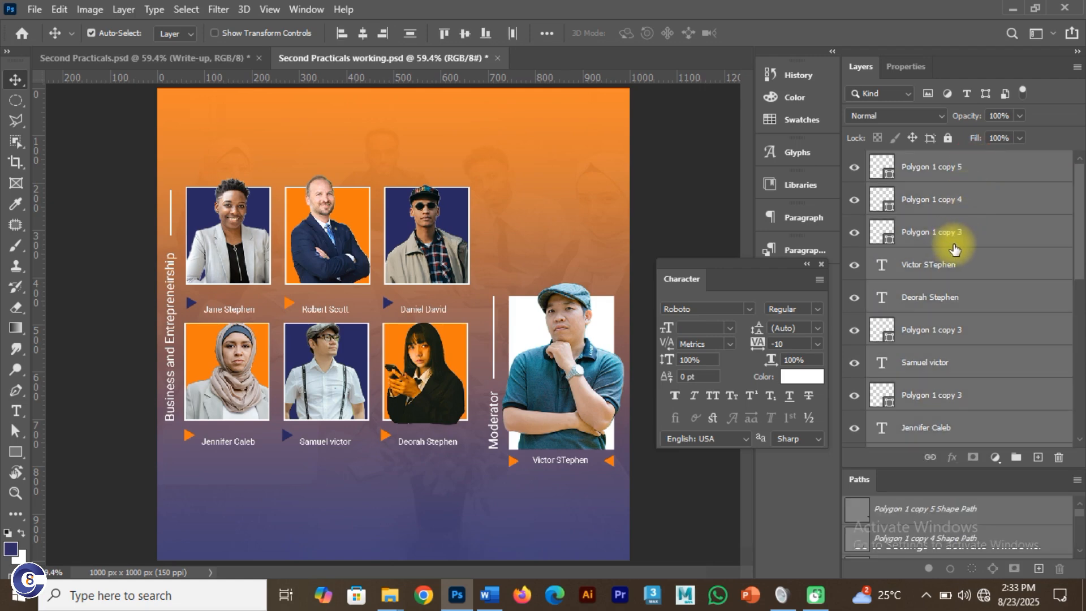
key("ctrl+g")
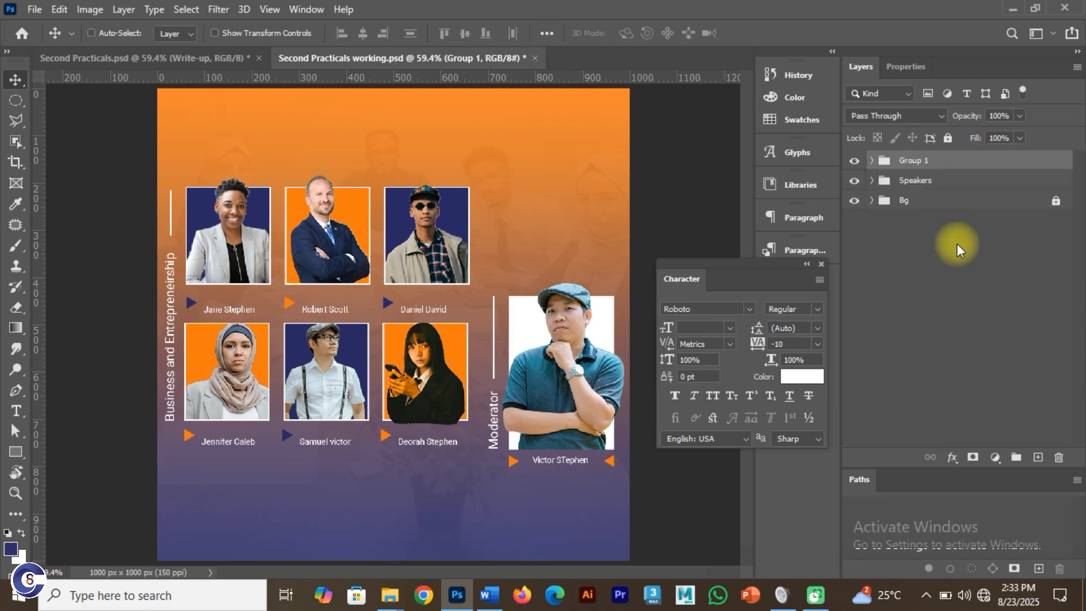
double_click(915, 160)
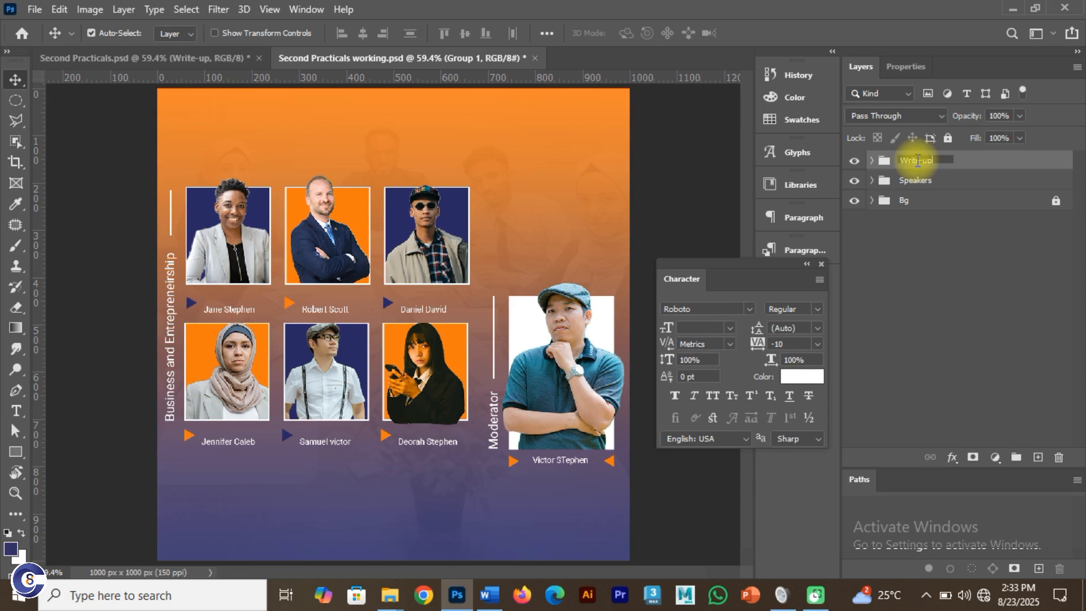
key("Return")
Hide the Write-up, Speakers and Bg groups, and show them again one by one to check their contents
left_click(854, 161)
left_click(855, 180)
left_click(855, 199)
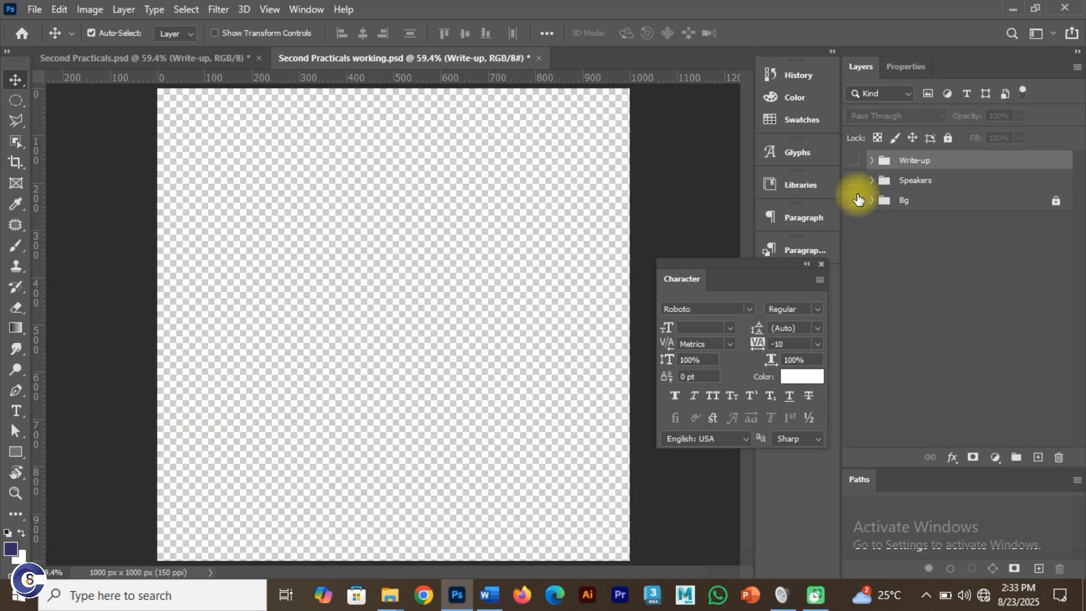
left_click(855, 200)
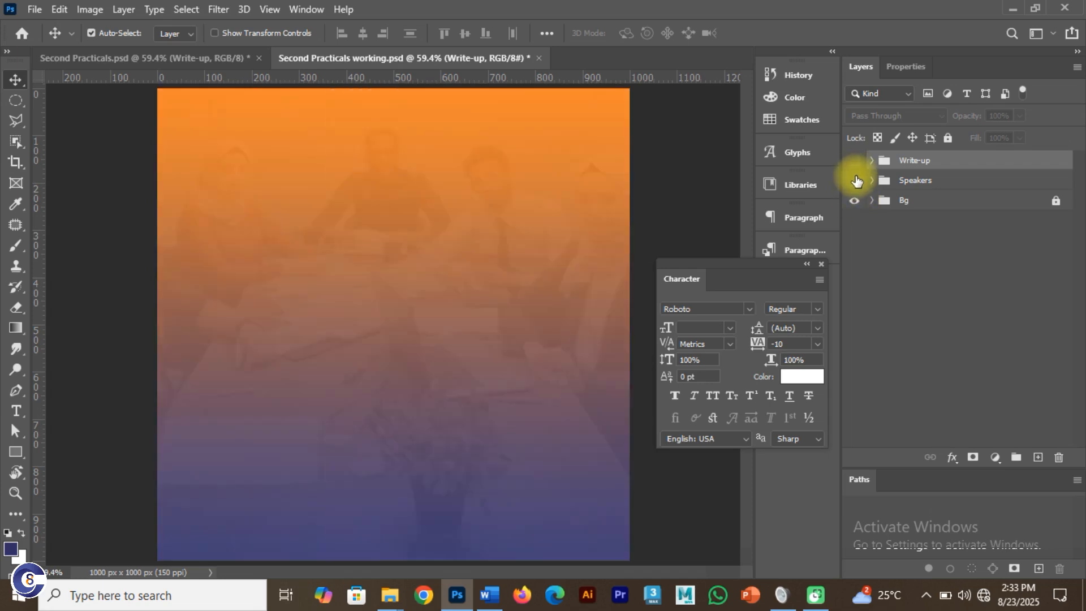
left_click(854, 180)
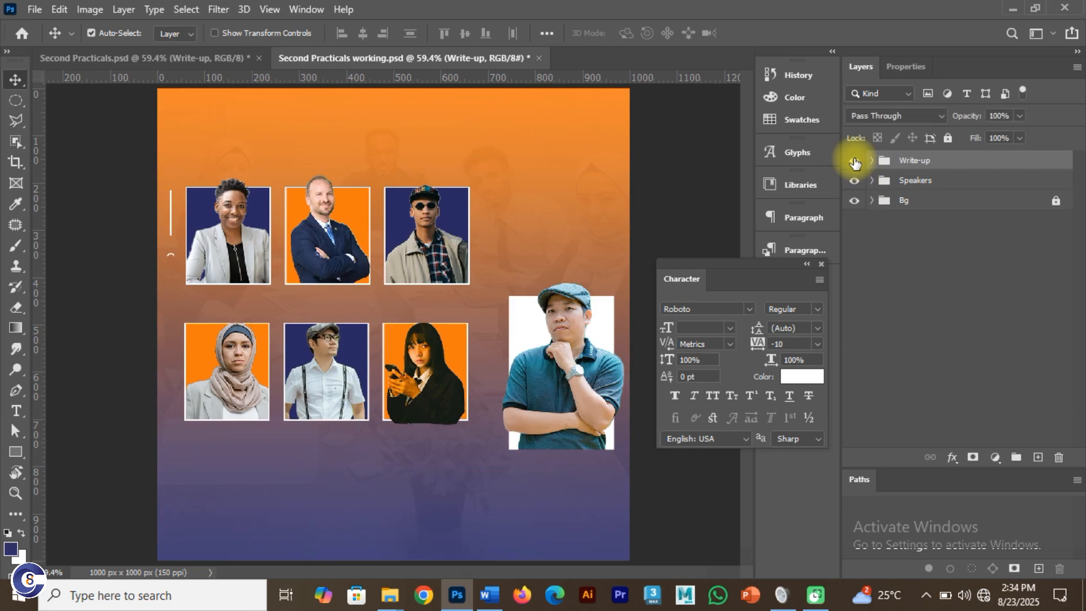
left_click(854, 161)
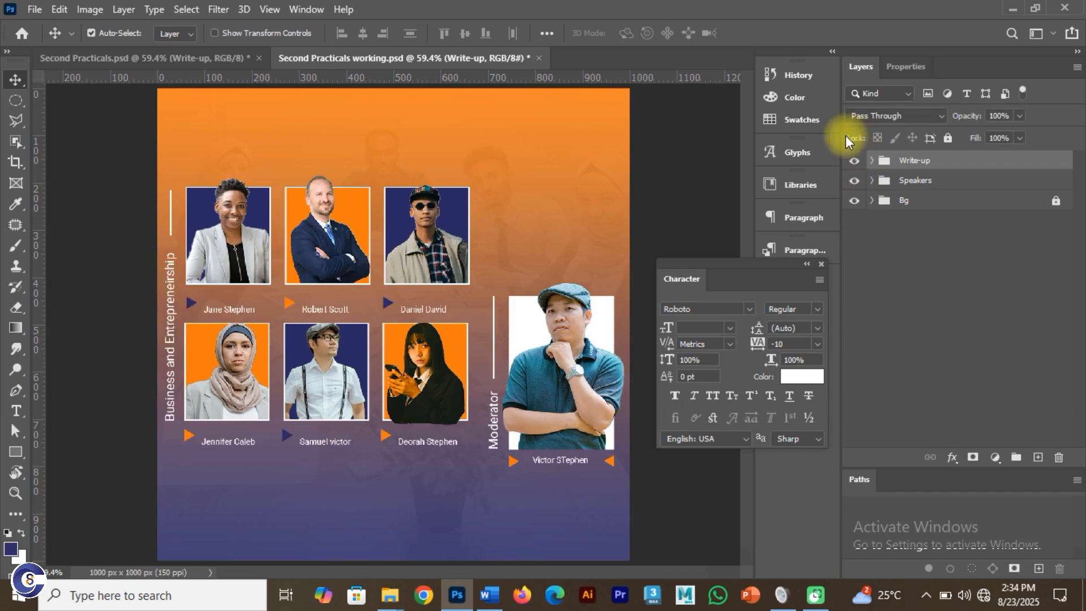
Show the Date and Venue and Sponsors groups in the reference Second Practicals.psd to examine the remaining lower layout
left_click(217, 56)
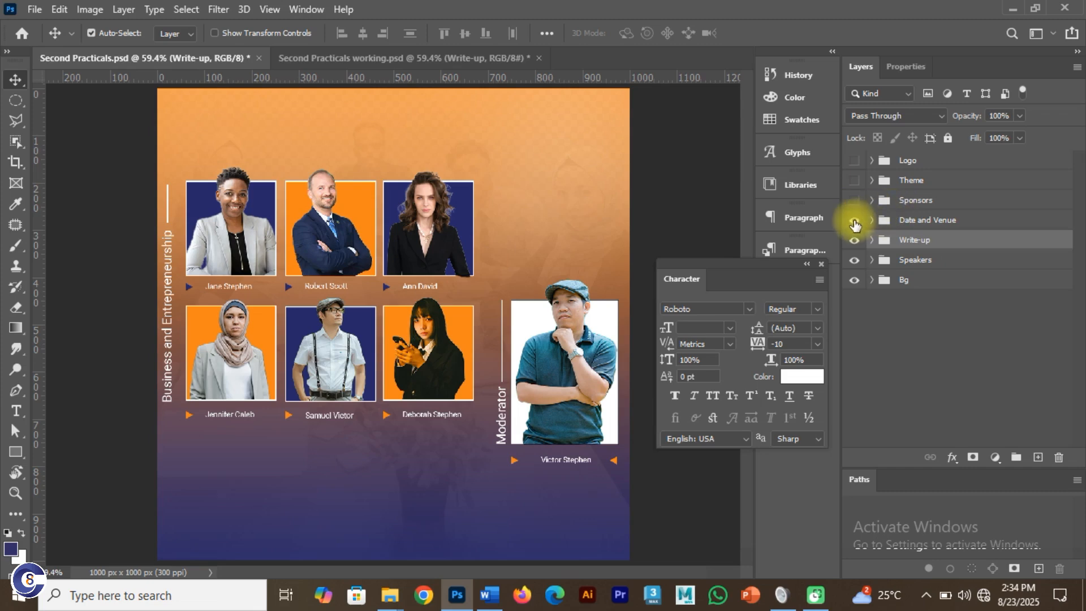
left_click(854, 222)
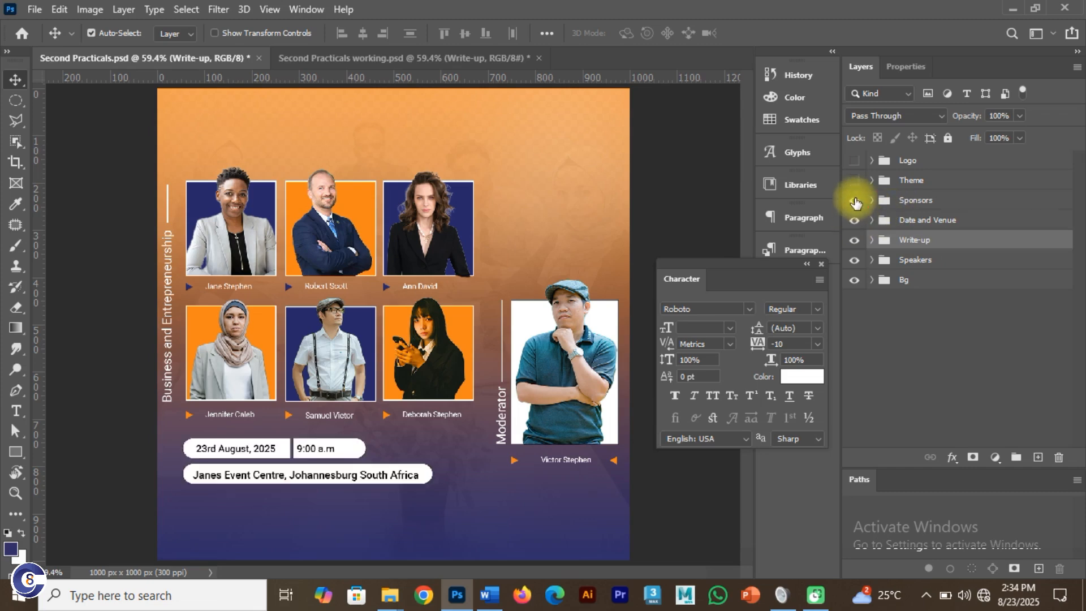
left_click(855, 200)
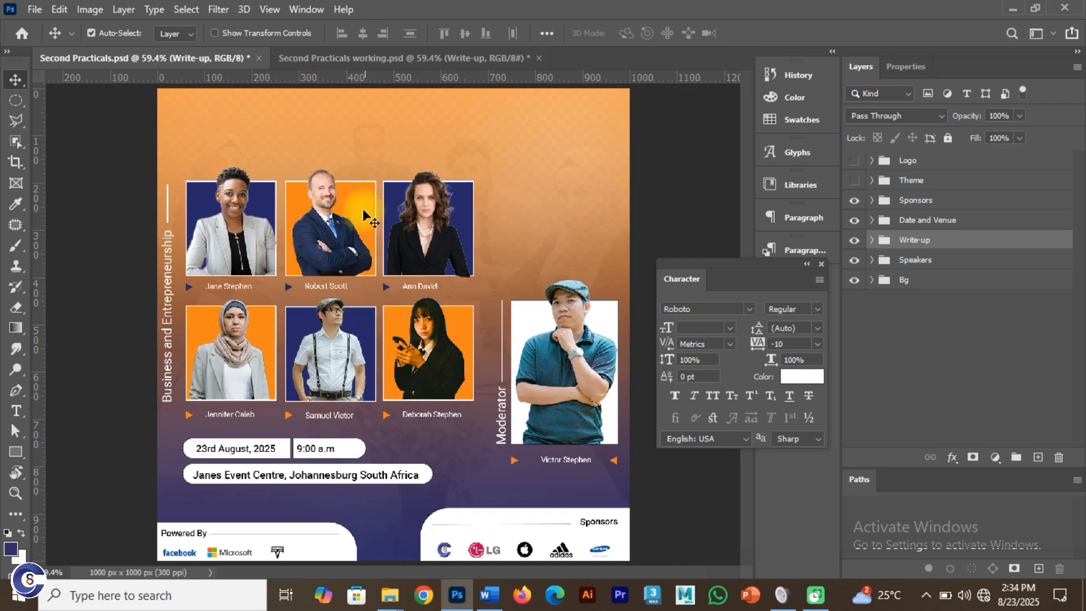
left_click(335, 60)
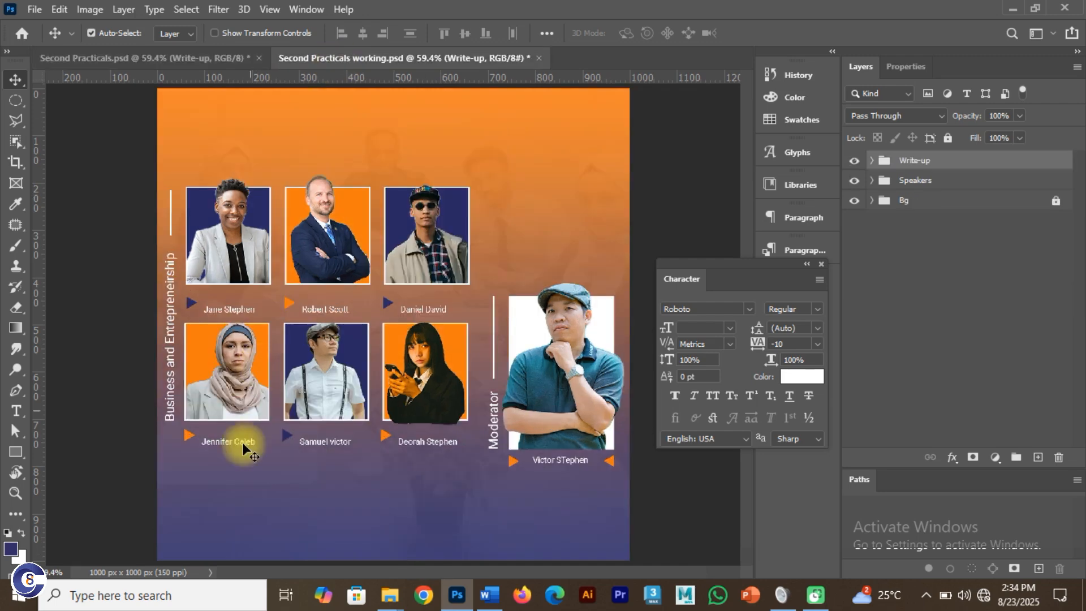
Draw a navy rectangle about 571 by 210 px overhanging the lower-left corner of the flyer
scroll(257, 409, "down", 1)
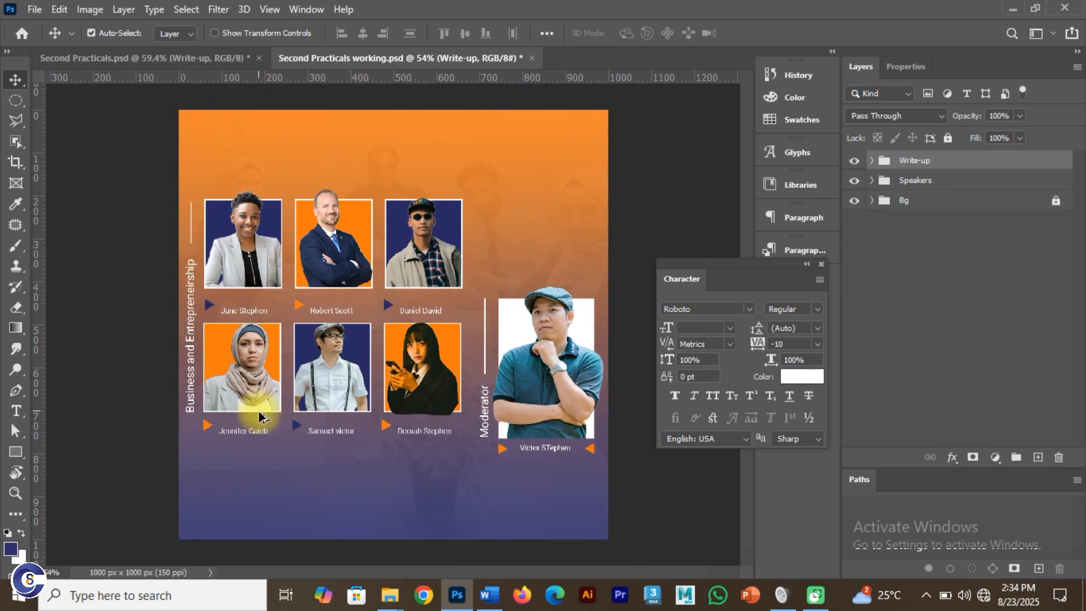
left_click(13, 449)
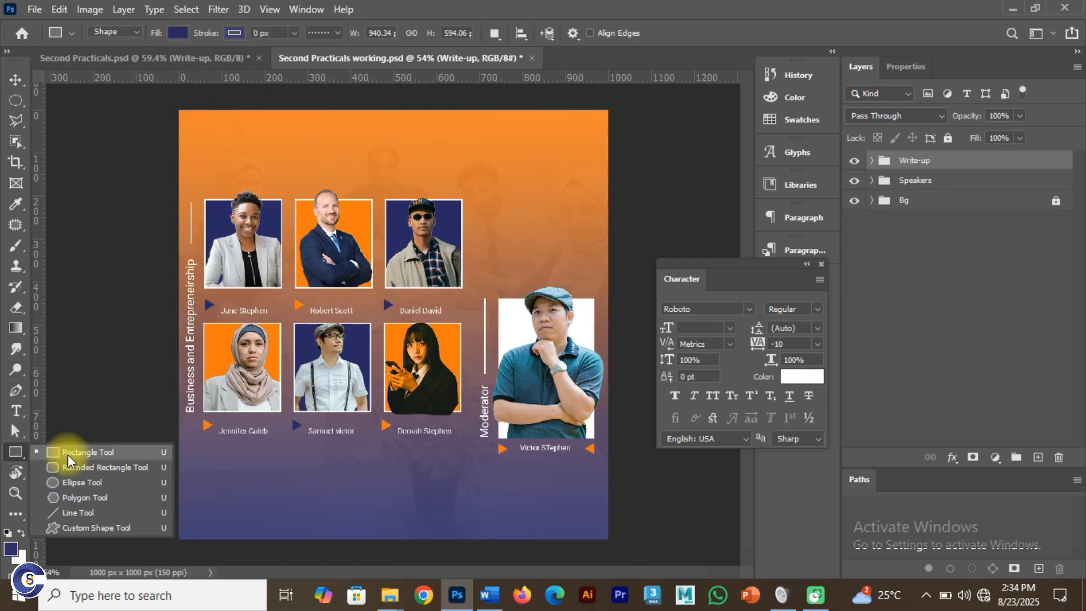
left_click(69, 454)
left_click_drag(145, 481, 389, 572)
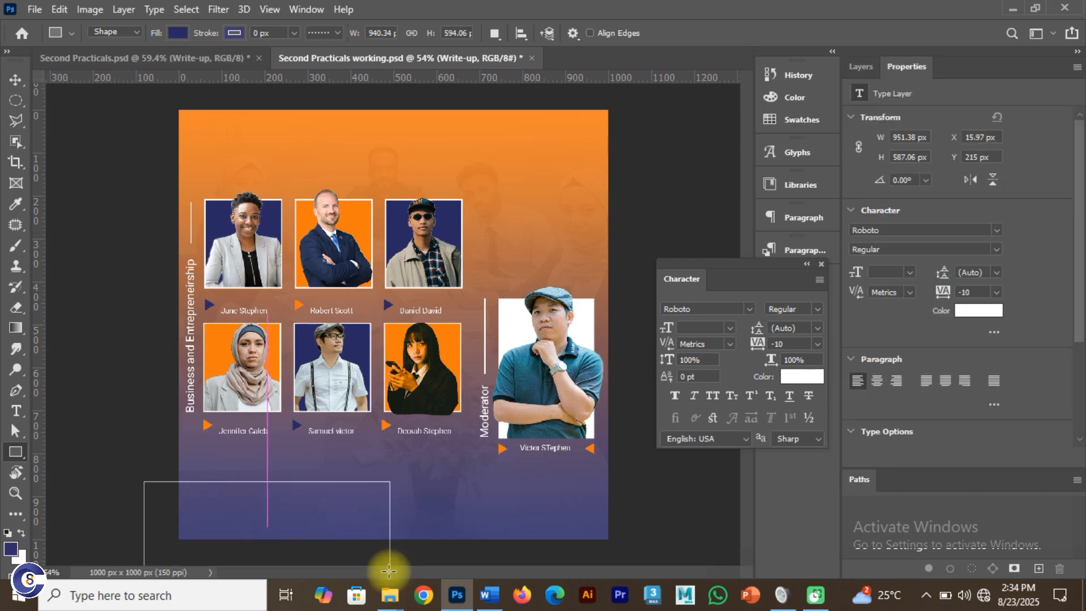
Copy the navy rectangle to the flyer's lower-right corner at about X 701, Y 877 px, and shift the original slightly lower
left_click(13, 79)
left_click_drag(250, 517, 540, 506)
left_click_drag(378, 520, 377, 529)
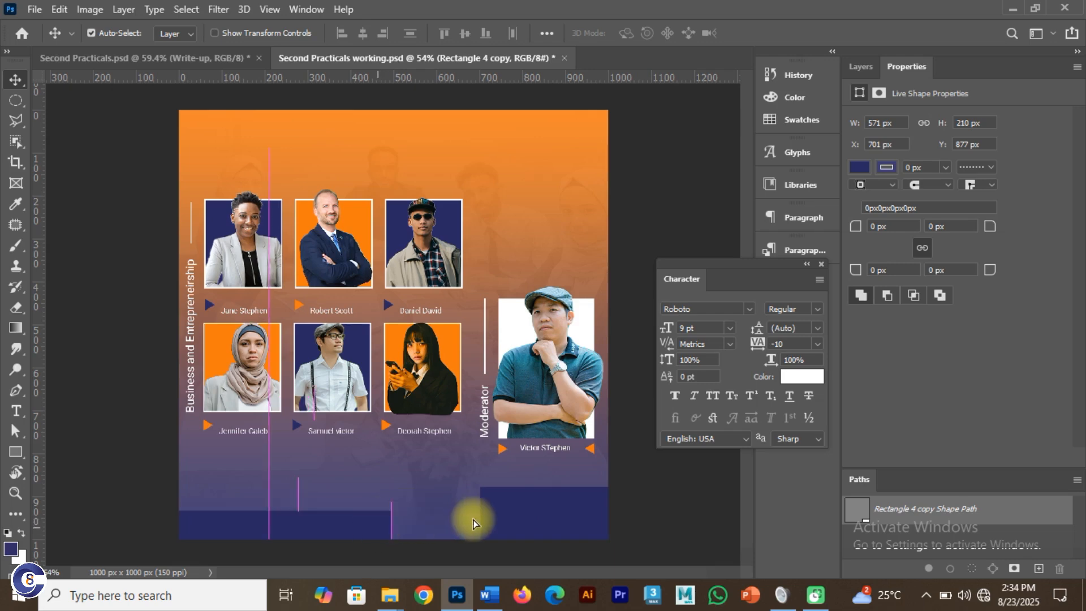
Move the lower-right navy rectangle left to X 635 px and link its four corner radii
left_click_drag(485, 518, 463, 518)
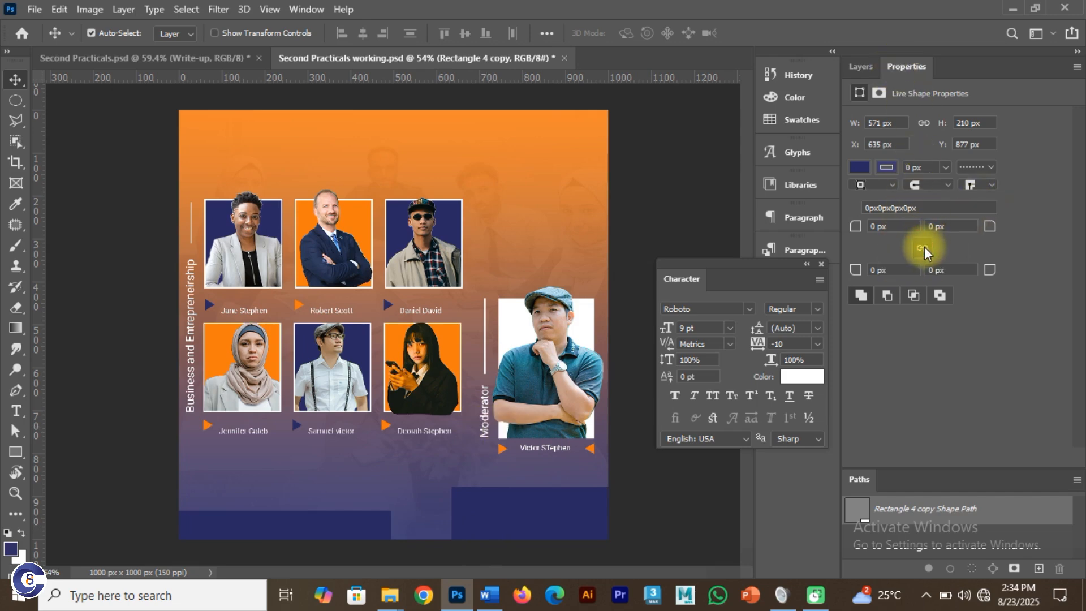
left_click(305, 9)
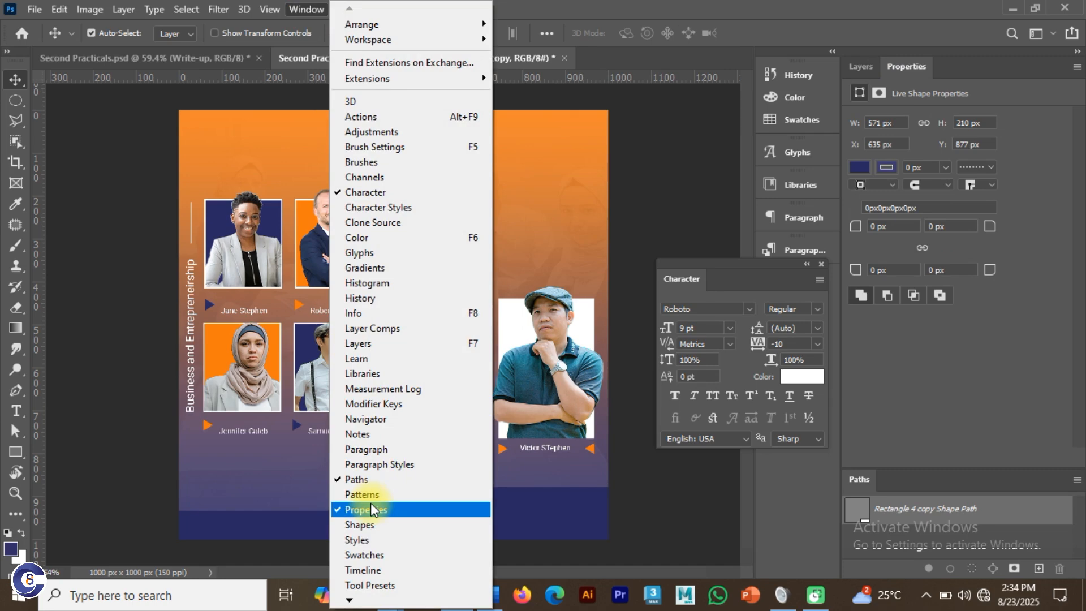
left_click(883, 248)
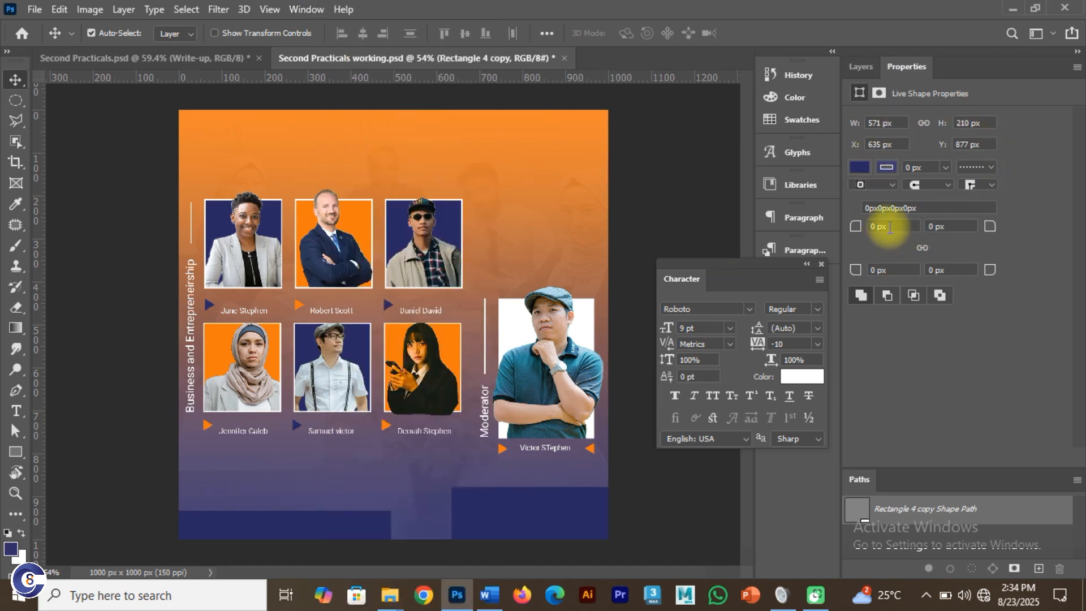
left_click(922, 247)
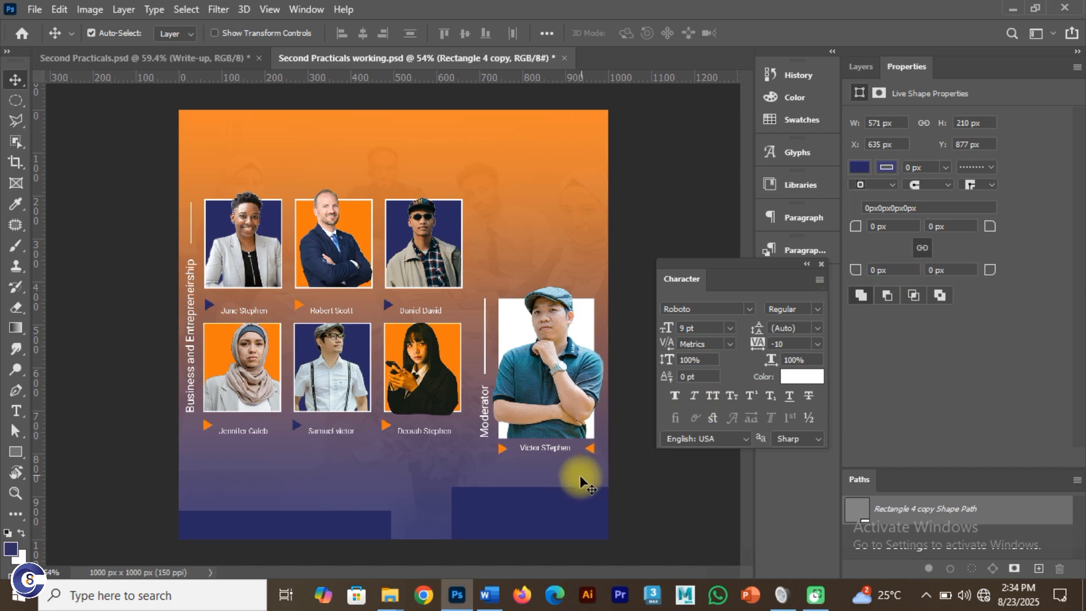
Try the navy rectangle over the flyer's lower middle with 20 px rounded corners, and undo both the move and the rounding
left_click_drag(567, 533, 416, 472)
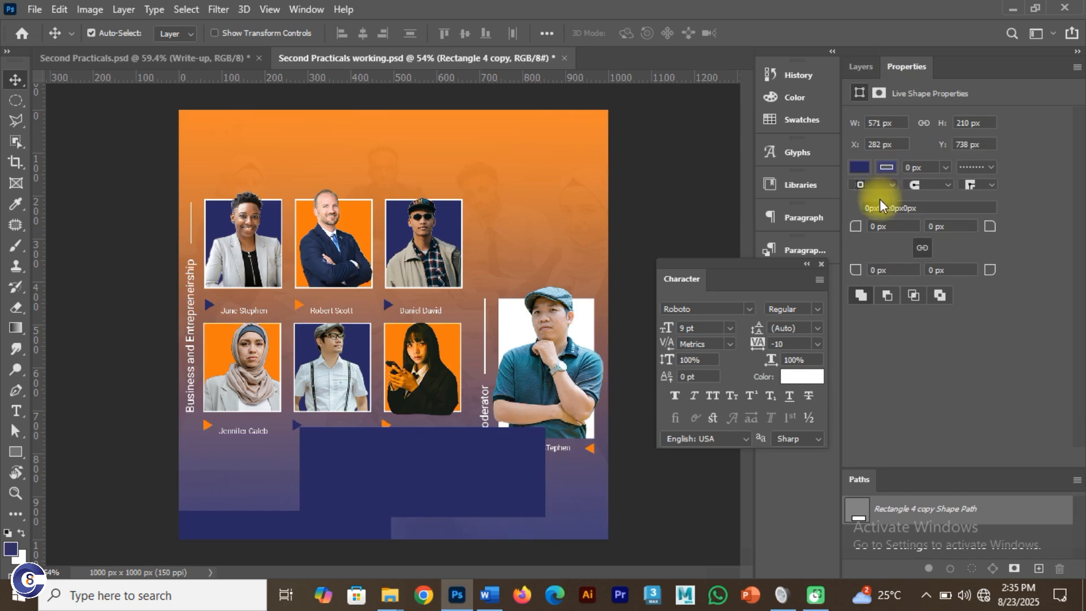
left_click(896, 226)
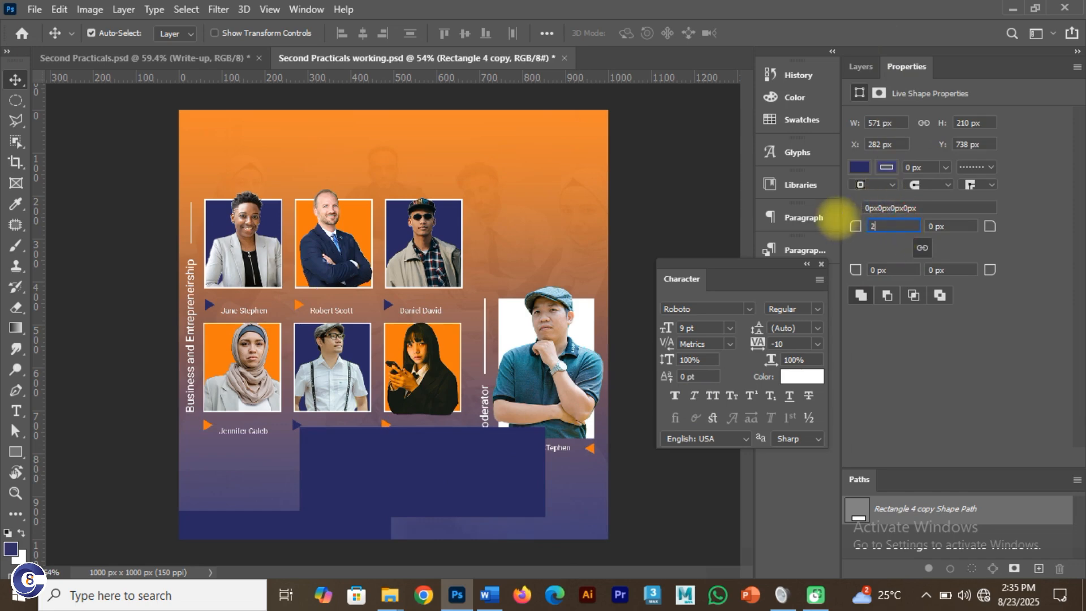
left_click(439, 463)
left_click(556, 246)
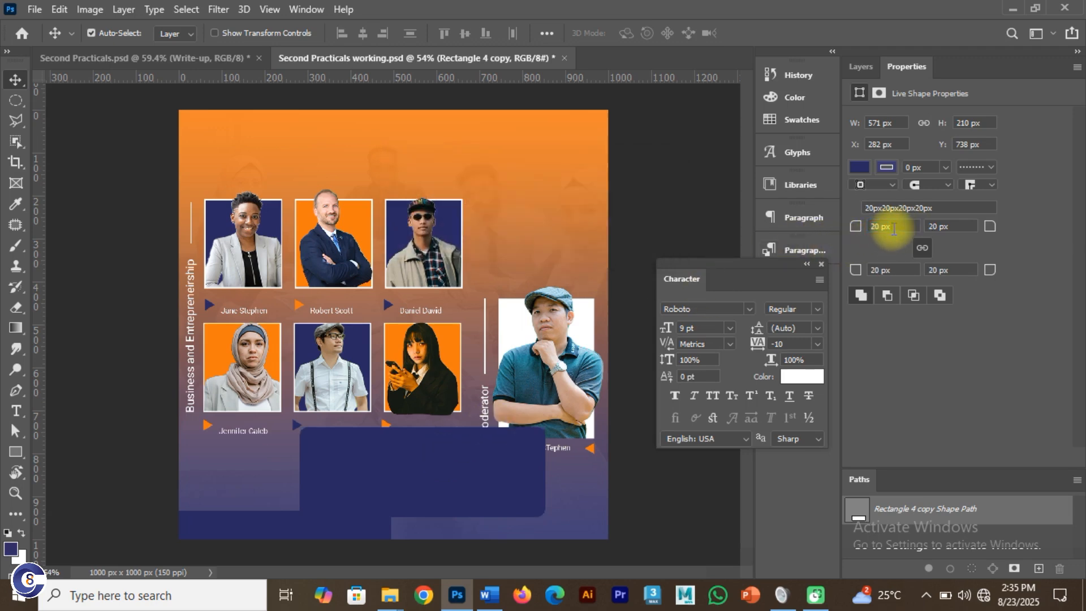
left_click_drag(367, 453, 358, 429)
key("ctrl+z")
key("ctrl+z")
key("ctrl+z")
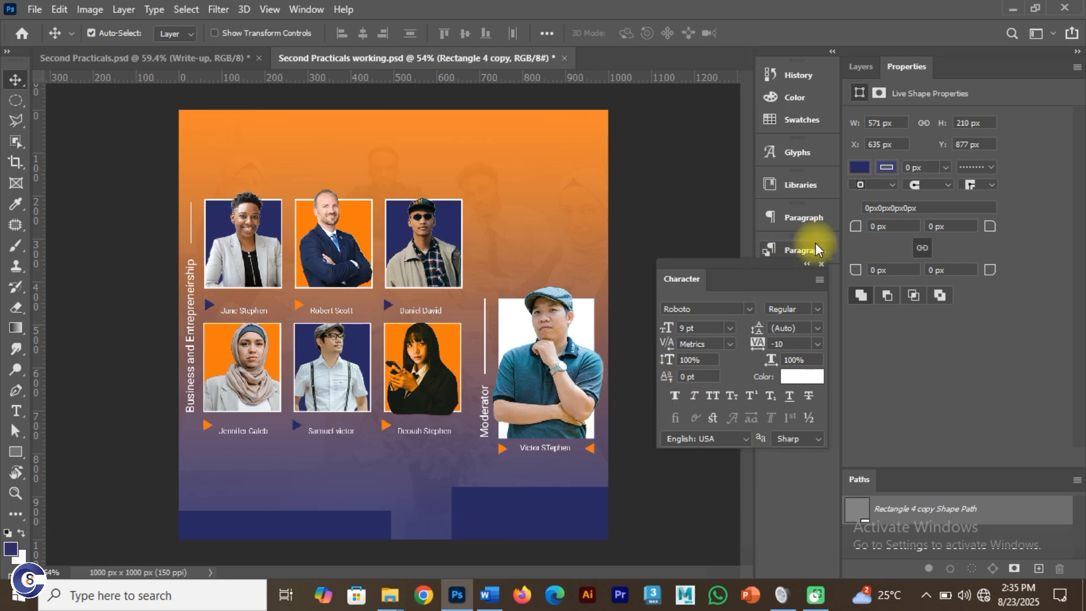
Round all four corners of the lower-right navy rectangle to 50 px
left_click(891, 226)
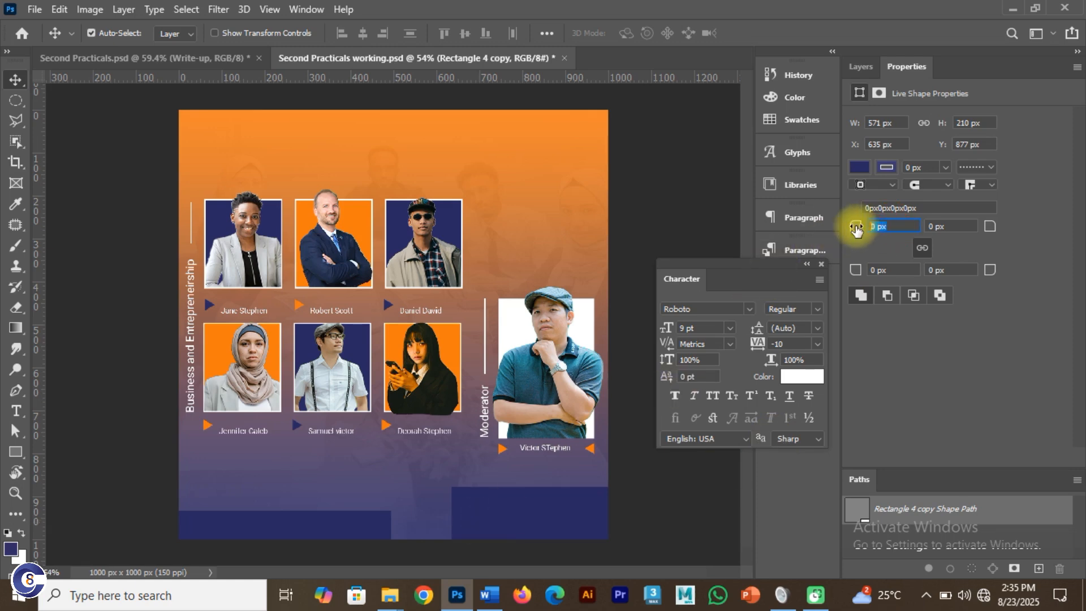
type("30")
key("Return")
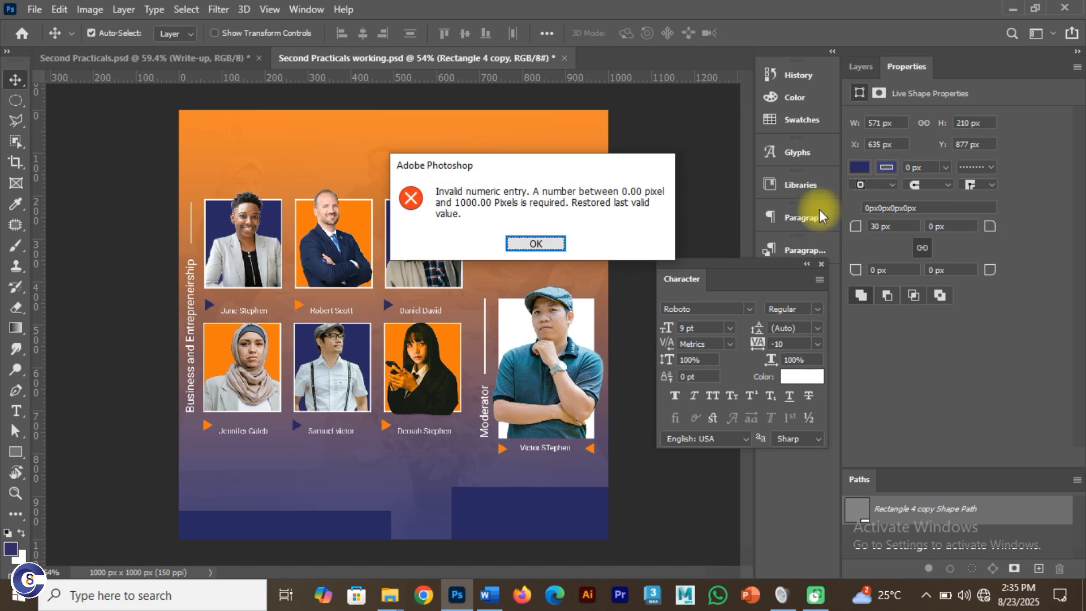
left_click(528, 246)
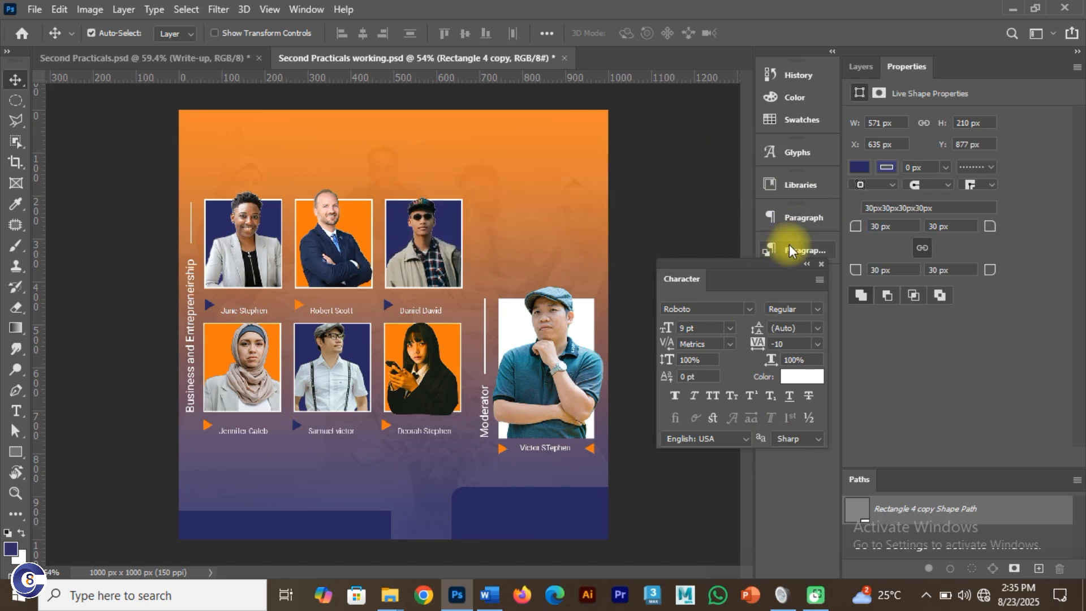
left_click(897, 226)
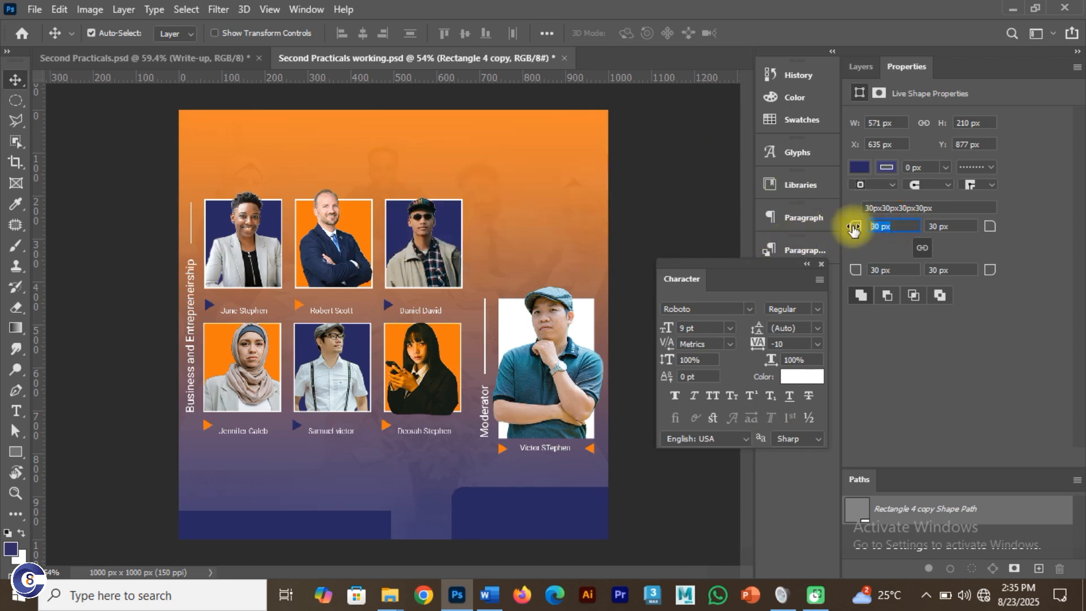
type("50")
key("Return")
left_click(530, 245)
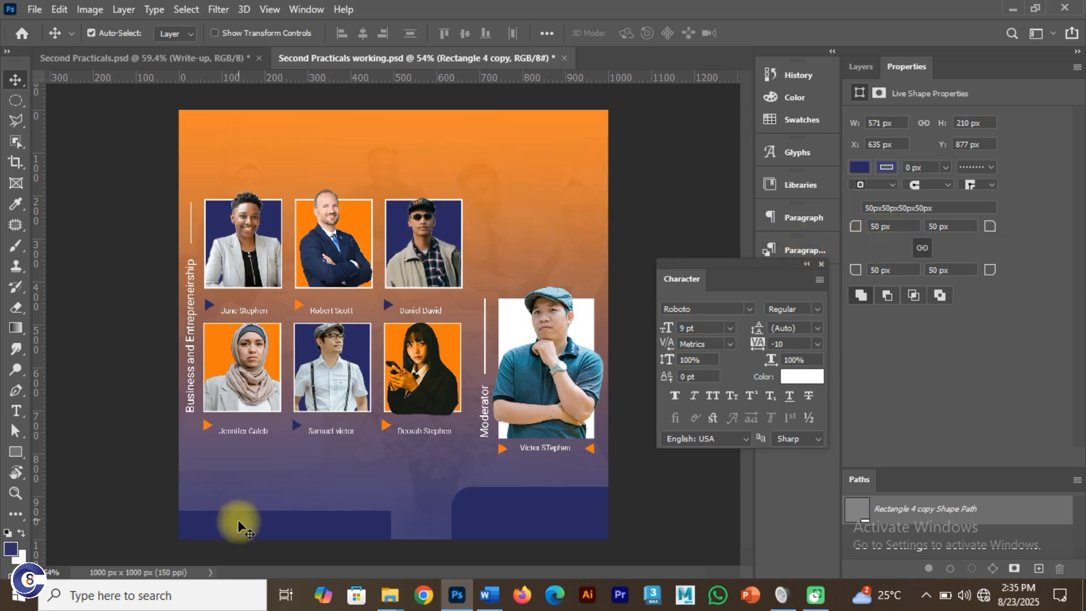
Raise the lower-left navy rectangle slightly and round its upper-right corner to match the other bottom panel
left_click_drag(242, 531, 249, 522)
left_click(943, 227)
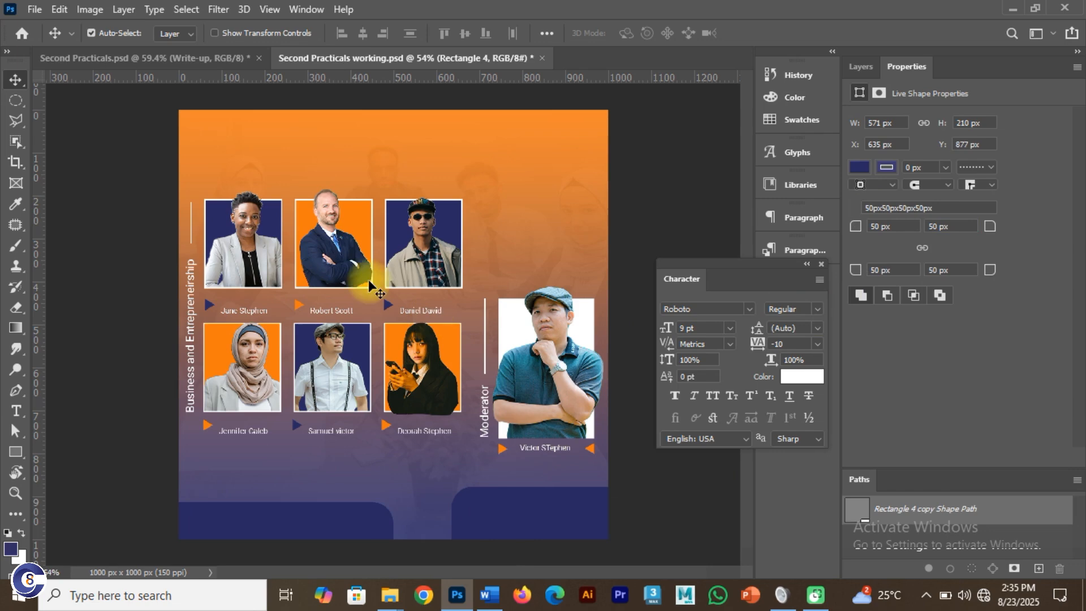
key("ctrl+j")
Select all speaker and moderator photos with their names, arrows and vertical headings, and nudge them upward together to free space above the bottom panels
left_click_drag(182, 162, 604, 468)
key("Up")
key("Up")
key("Up")
key("Up")
key("Up")
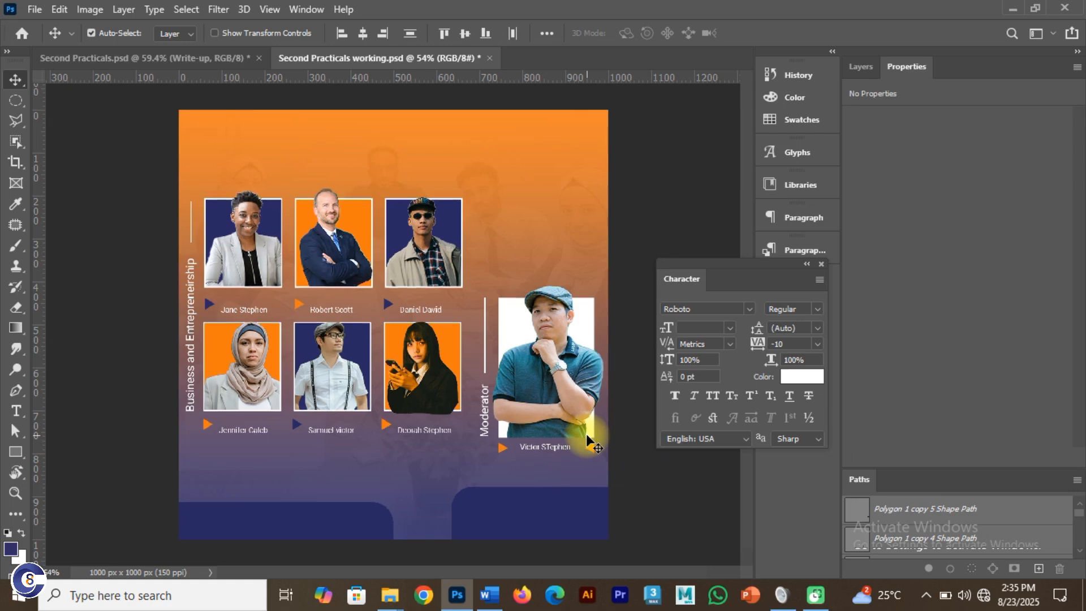
key("Up")
key("Up")
key("Up")
key("Up")
key("Up")
key("Up")
key("Up")
key("Up")
key("Up")
key("Up")
key("Up")
key("Up")
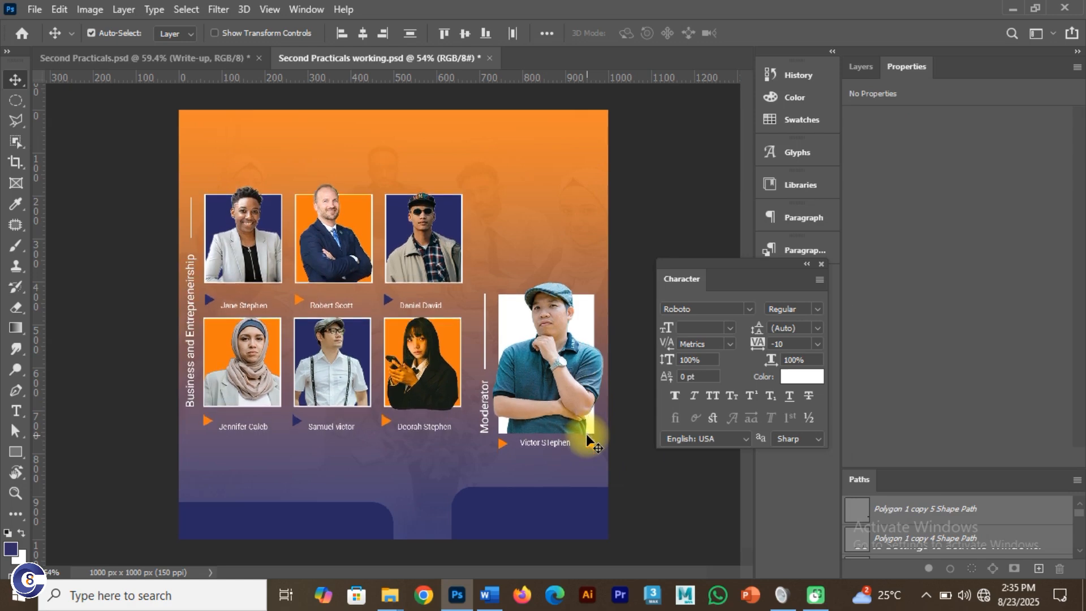
key("Up")
key("Up")
key("Up")
key("Up")
key("Up")
key("Up")
key("Up")
key("Up")
key("Up")
key("Up")
key("Up")
key("Up")
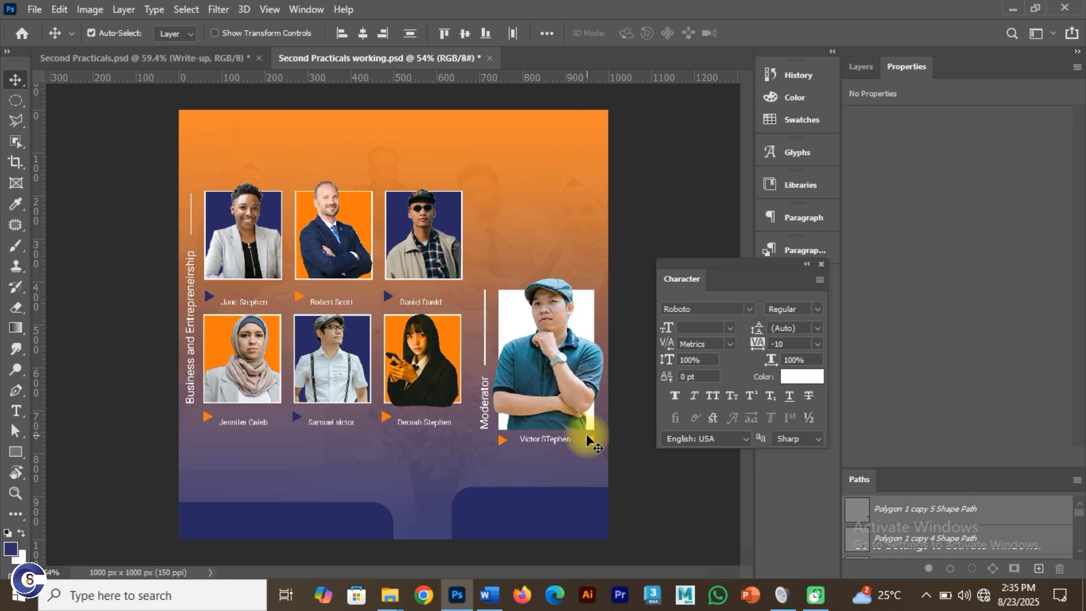
key("Up")
key("Up")
key("Up")
key("Up")
key("Up")
key("Up")
key("Up")
key("Up")
key("Up")
key("Up")
key("Up")
key("Up")
key("Up")
key("Up")
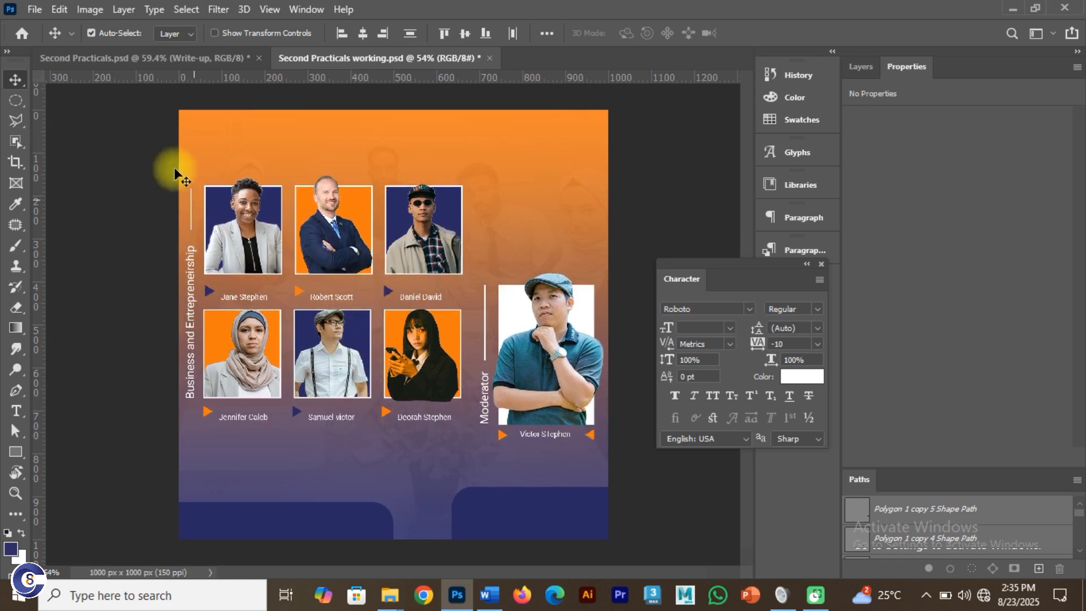
Check the date and venue bars in the reference, and draw an orange rectangle about 280 by 40 px below the lower speaker row
left_click(152, 65)
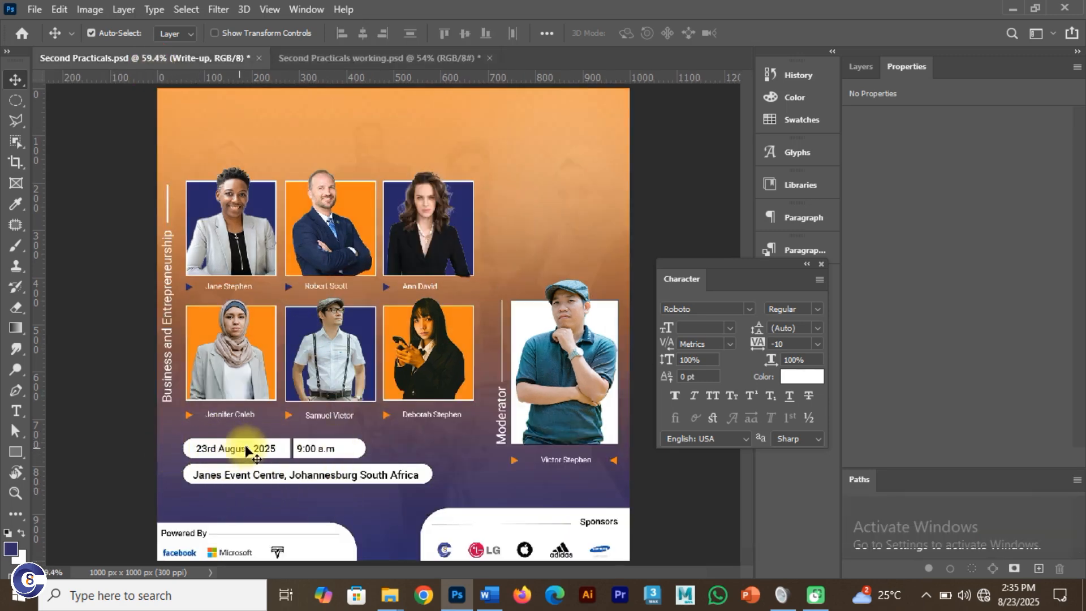
left_click(346, 59)
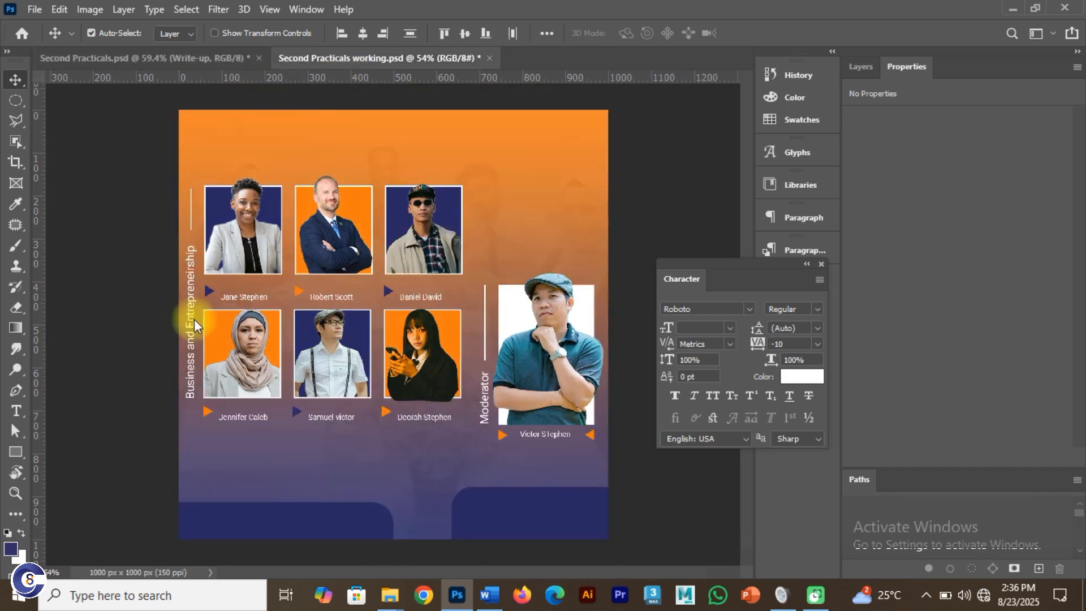
left_click(18, 459)
left_click(68, 452)
left_click_drag(206, 443, 330, 455)
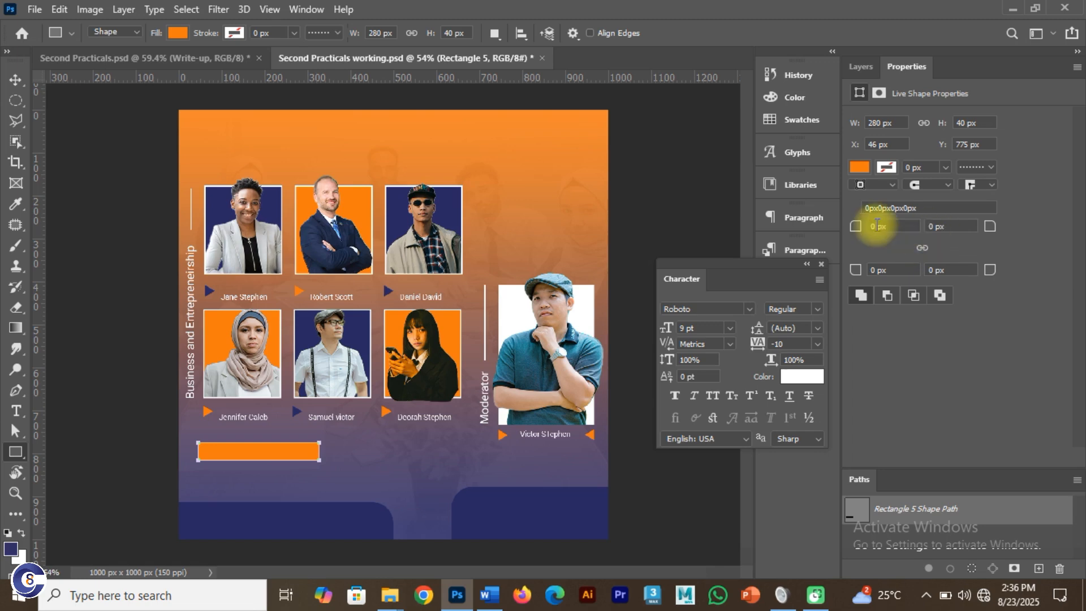
Round the two left corners of the orange bar to 15 px, leaving the right corners square
left_click(900, 226)
type("30")
key("Return")
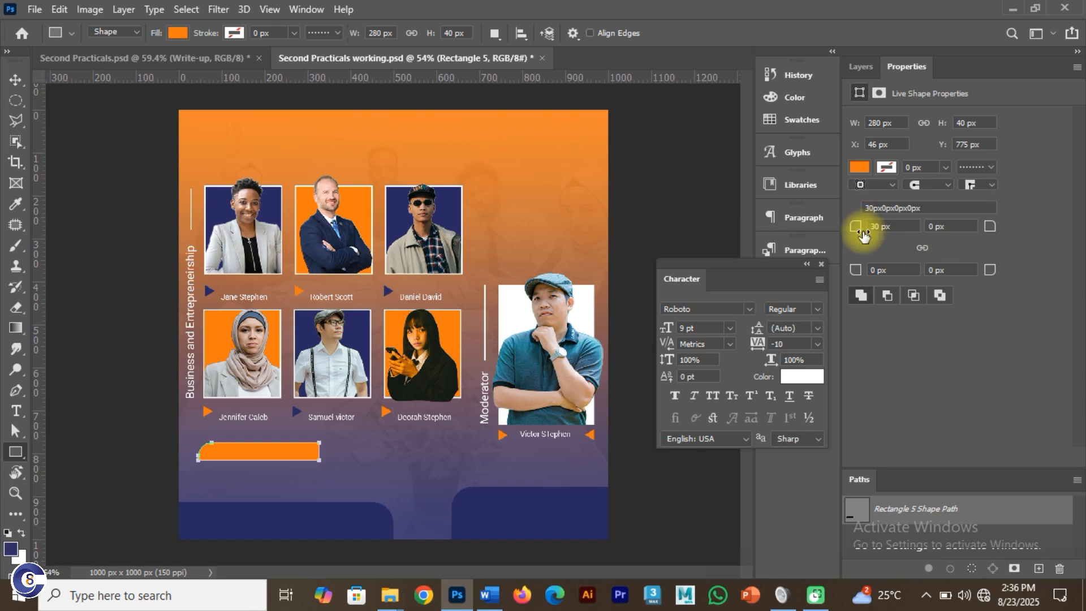
type("15")
key("Return")
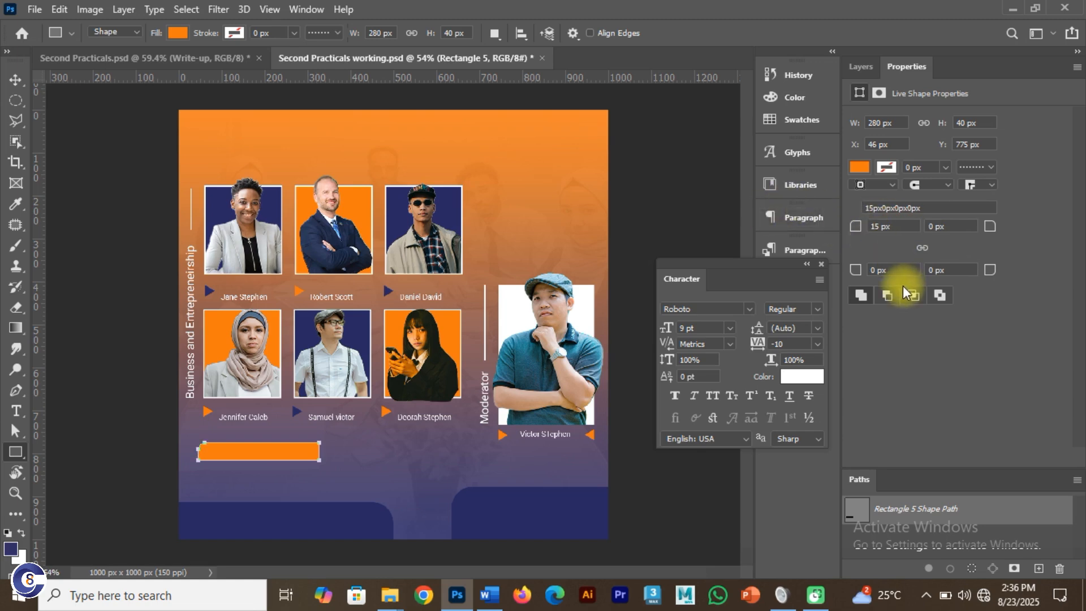
left_click(898, 270)
key("Return")
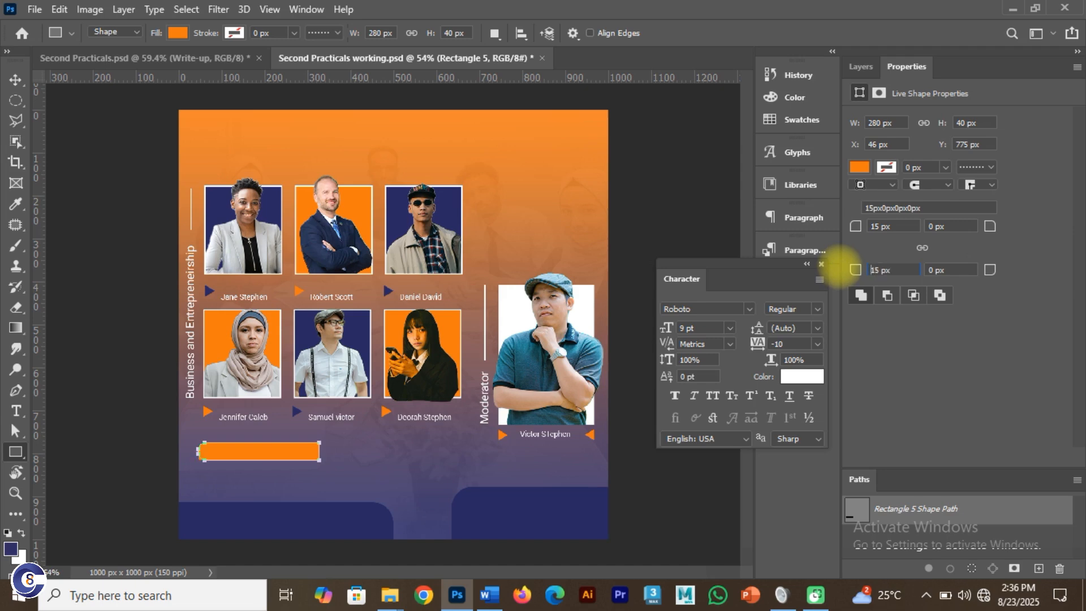
Set the radius of the orange bar's two left corners to 20 px for a fully rounded end
left_click(16, 79)
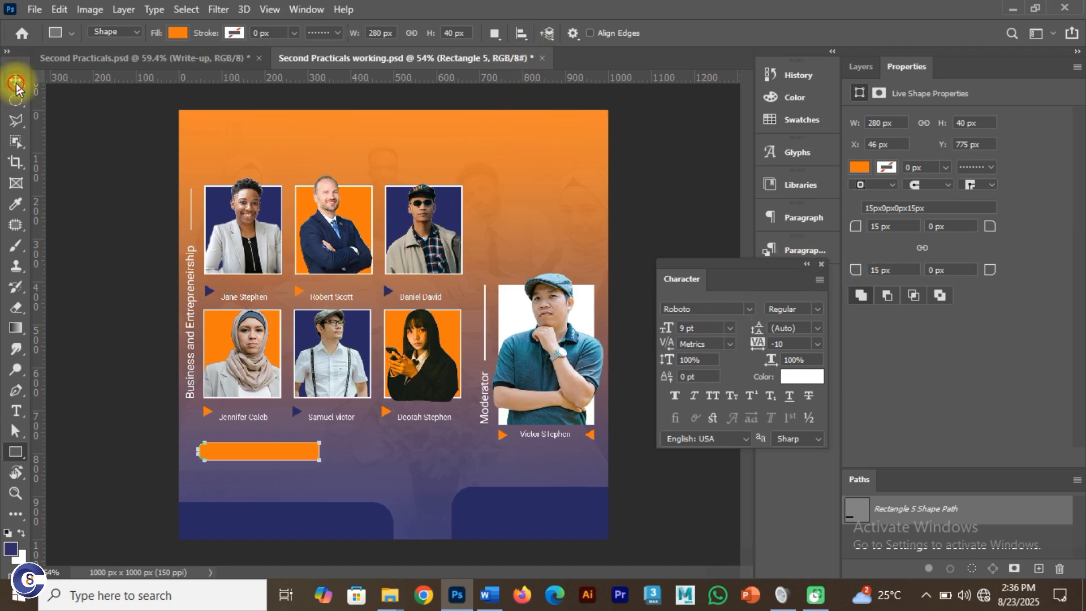
left_click(218, 461)
key("ctrl+plus")
left_click(235, 497)
left_click(243, 464)
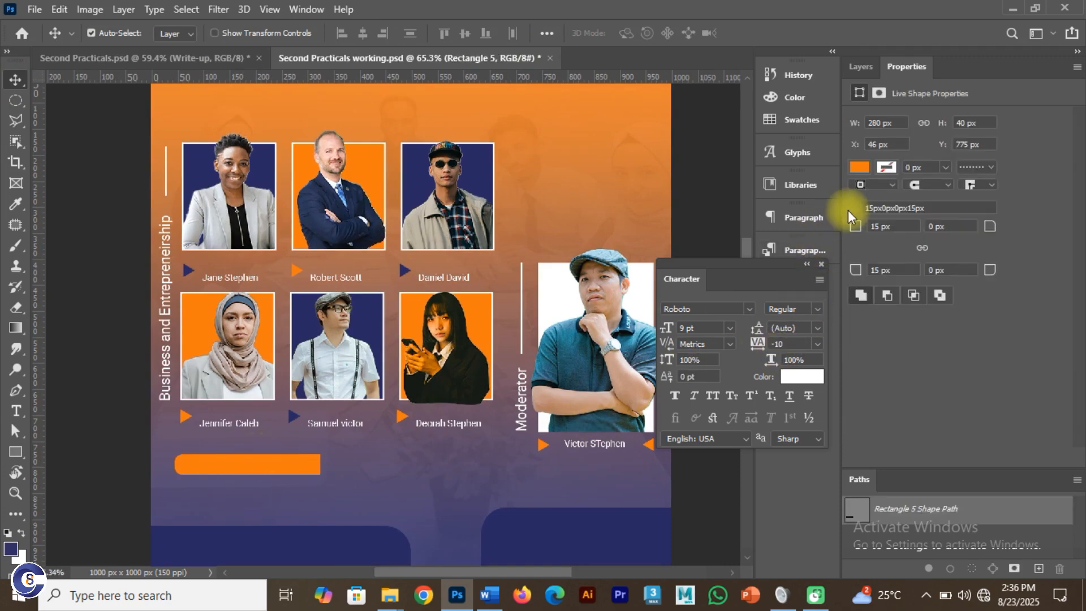
left_click_drag(898, 227, 859, 227)
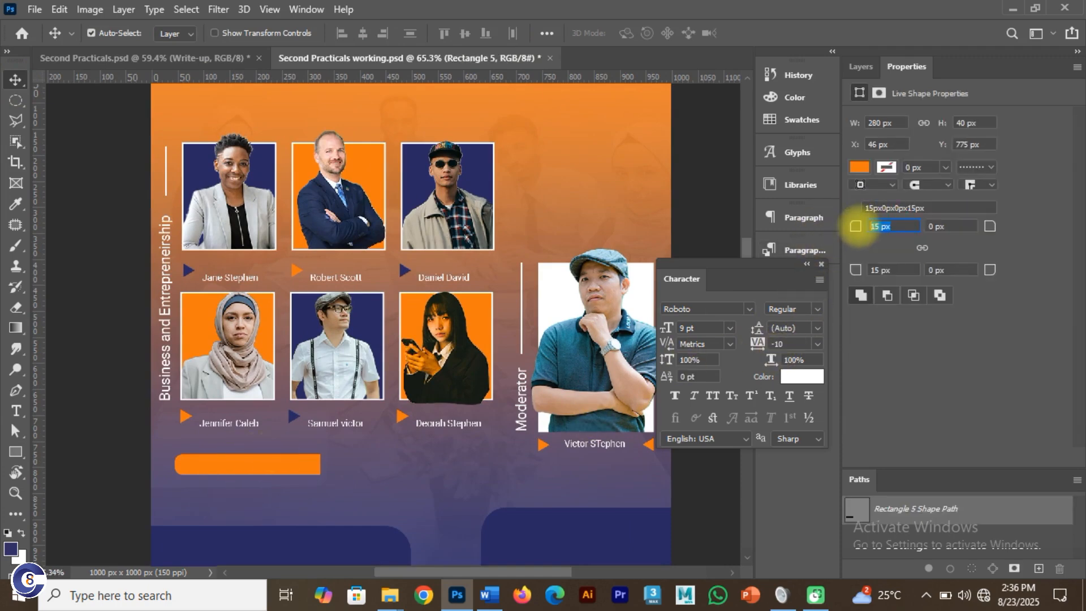
left_click_drag(901, 271, 867, 273)
key("Return")
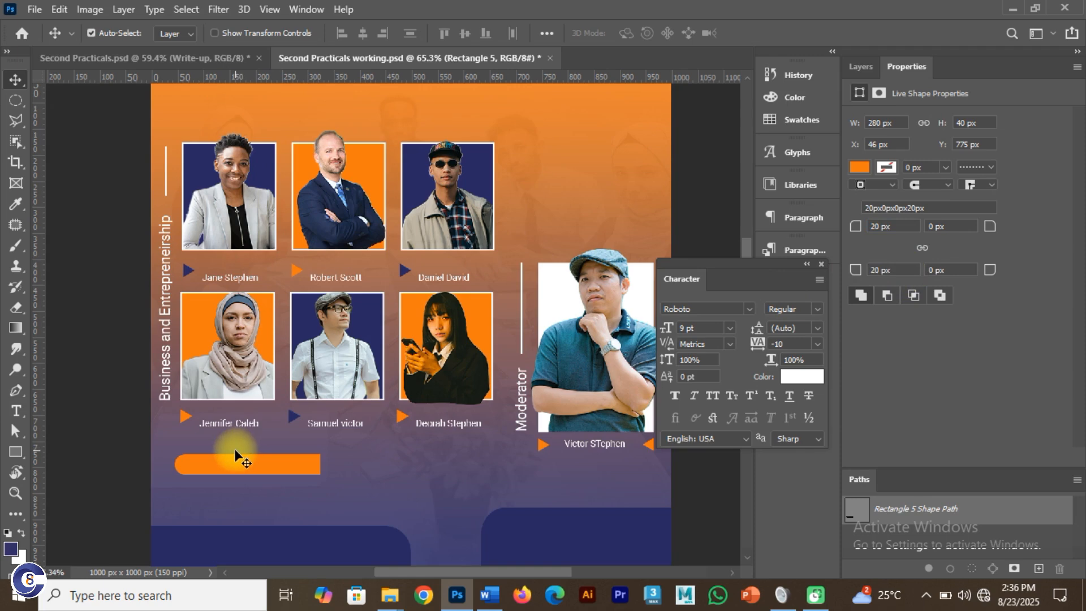
Copy the orange bar to its right at the same height and flip the copy horizontally
left_click_drag(218, 461, 383, 462)
key("ctrl+t")
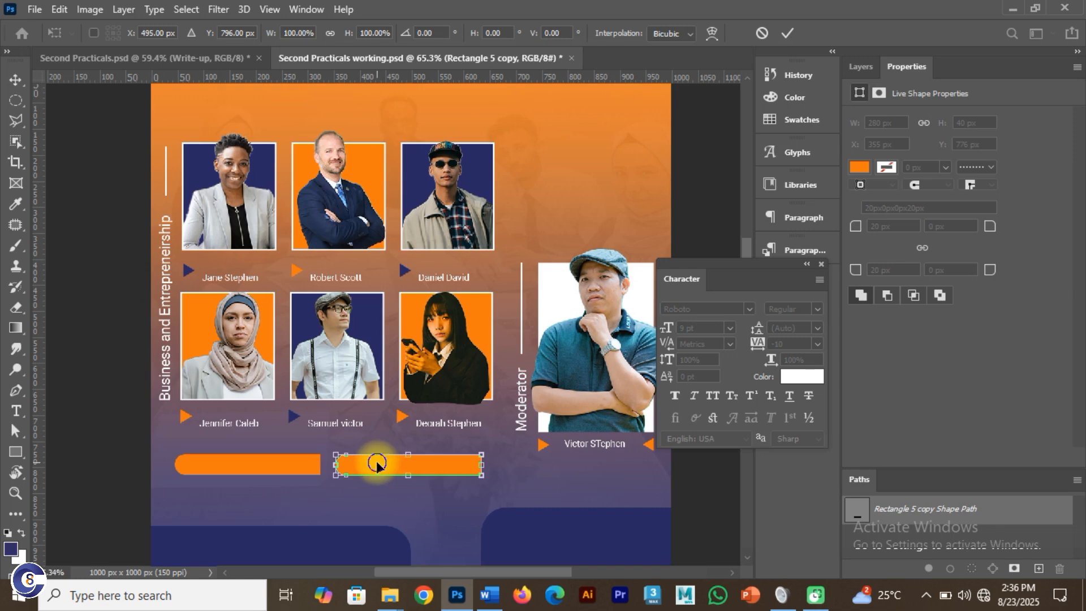
right_click(376, 462)
left_click(417, 439)
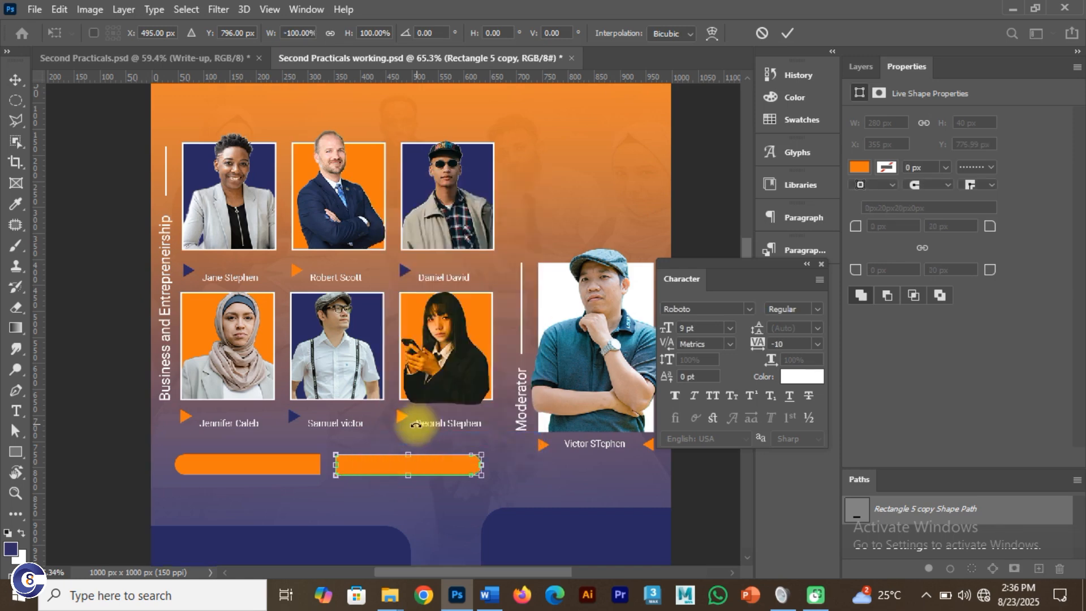
left_click(786, 34)
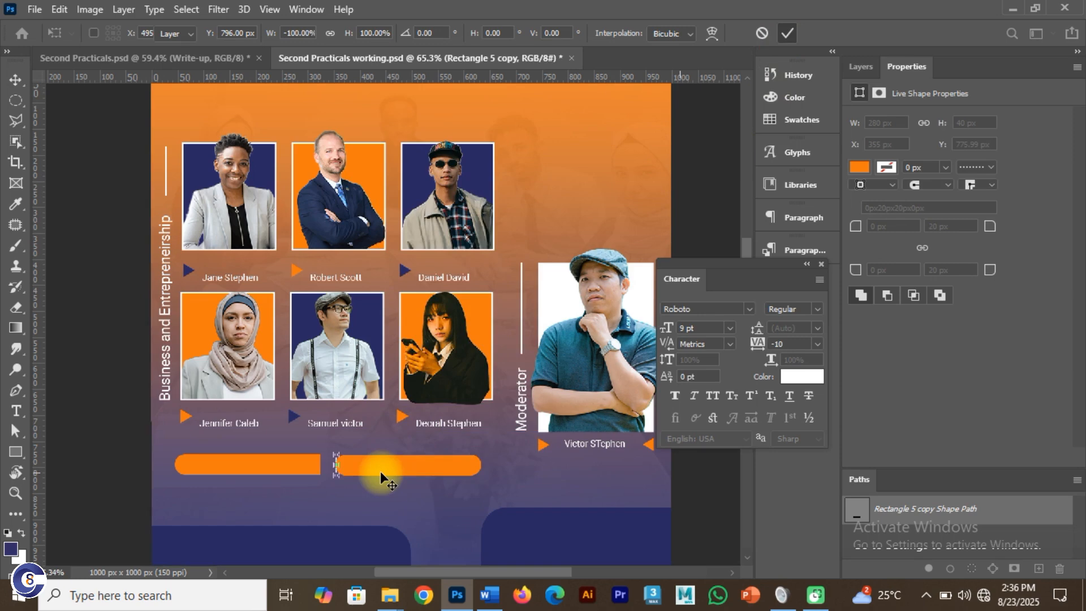
Nudge the flipped bar to X 335 px, close beside the original, and align the vertical centres of both bars
key("Left")
key("Left")
key("Left")
key("Left")
key("Left")
key("Left")
key("Left")
key("Left")
key("Left")
key("Left")
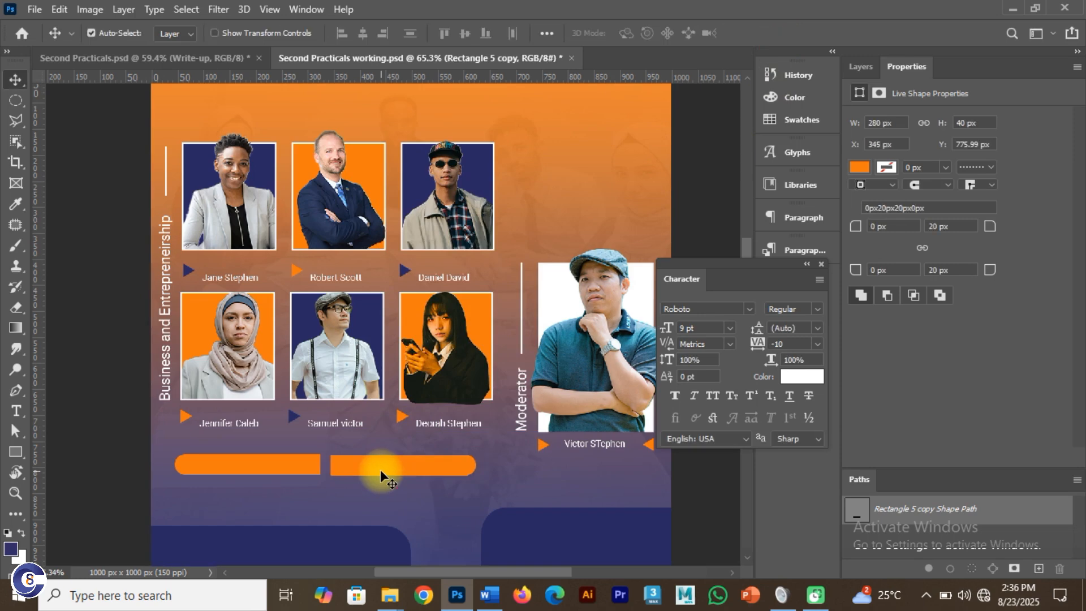
key("Up")
key("Up")
key("Left")
key("Left")
key("Left")
key("Left")
key("Left")
key("Left")
key("Left")
key("Left")
key("Left")
key("Left")
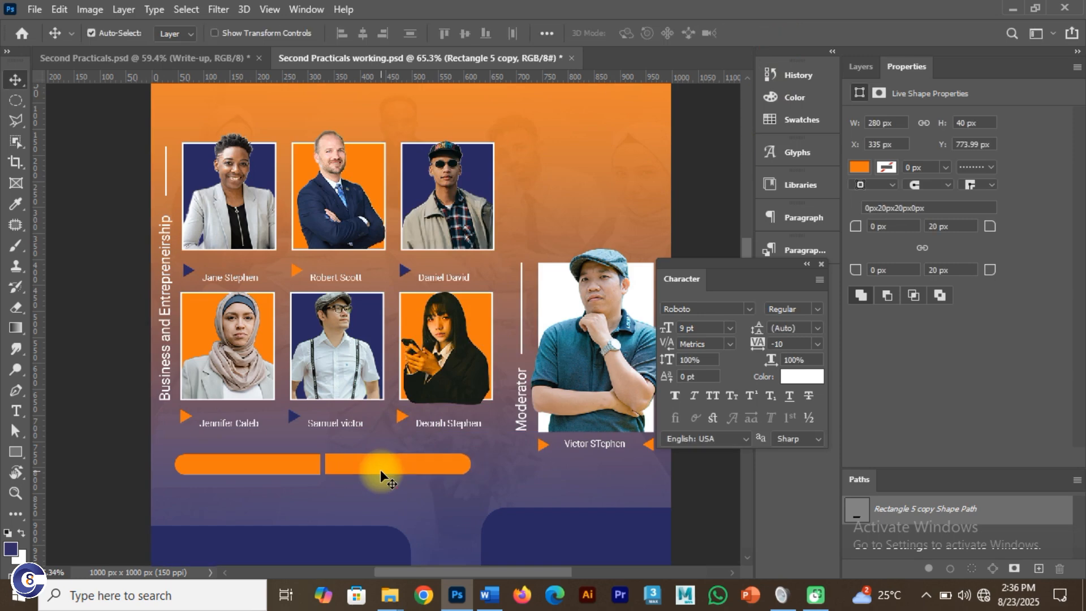
left_click(288, 469, "shift")
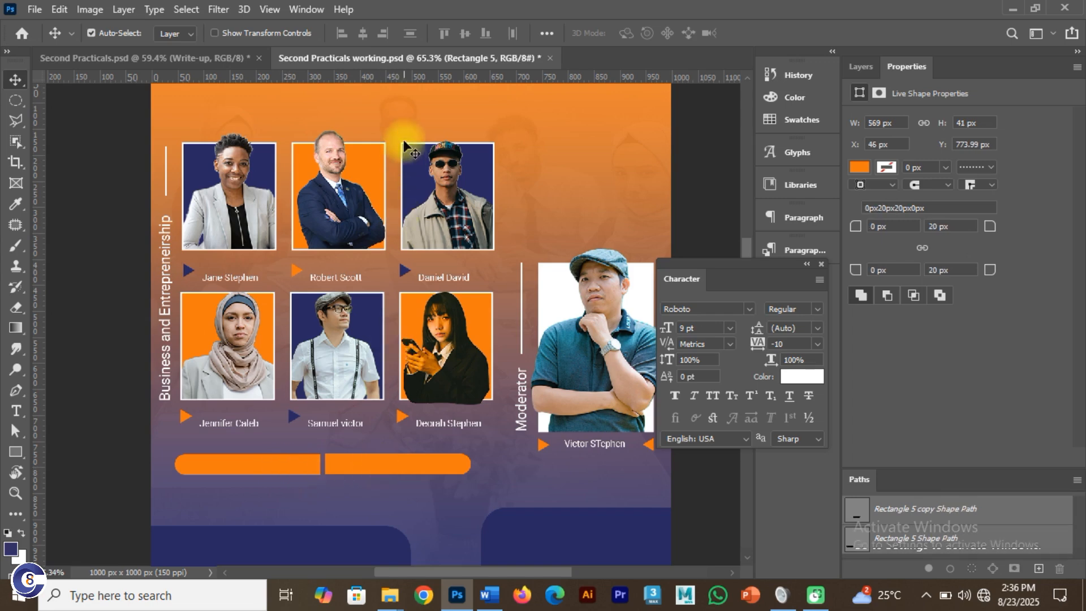
left_click(462, 35)
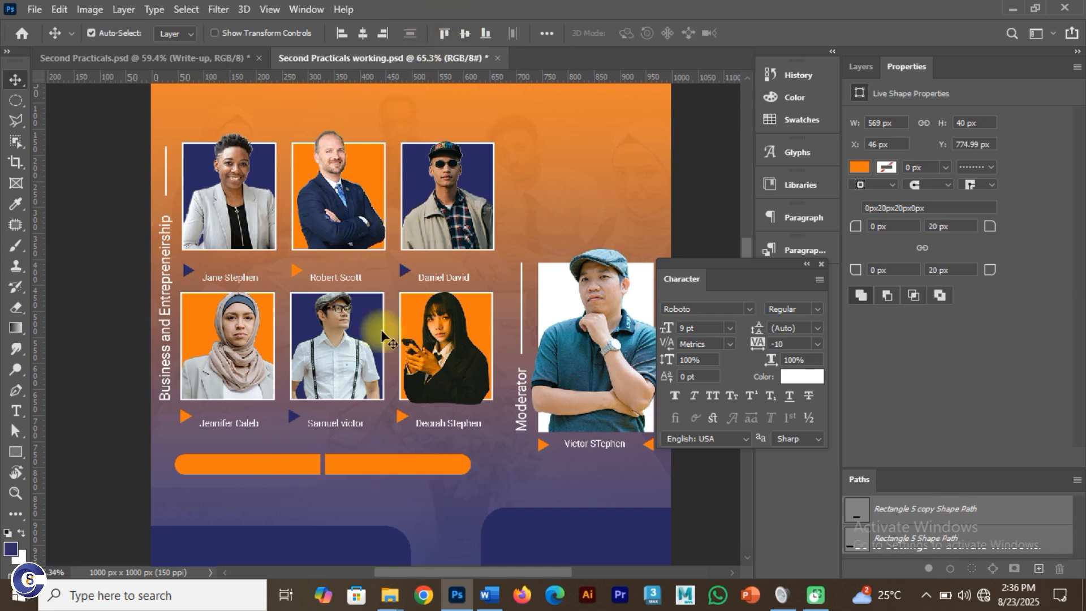
key("ctrl+t")
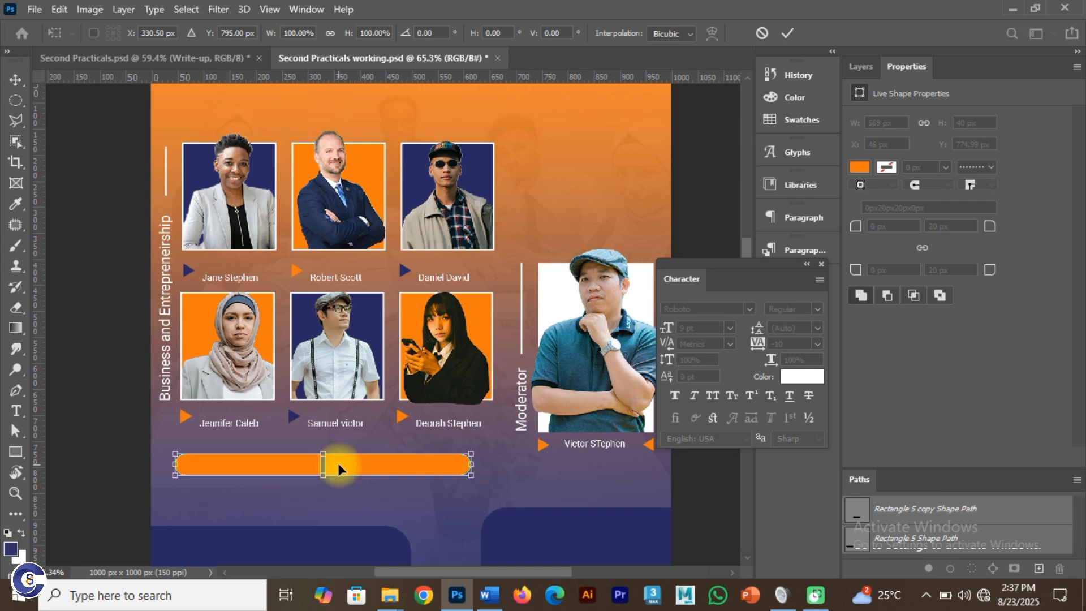
left_click_drag(469, 466, 405, 466)
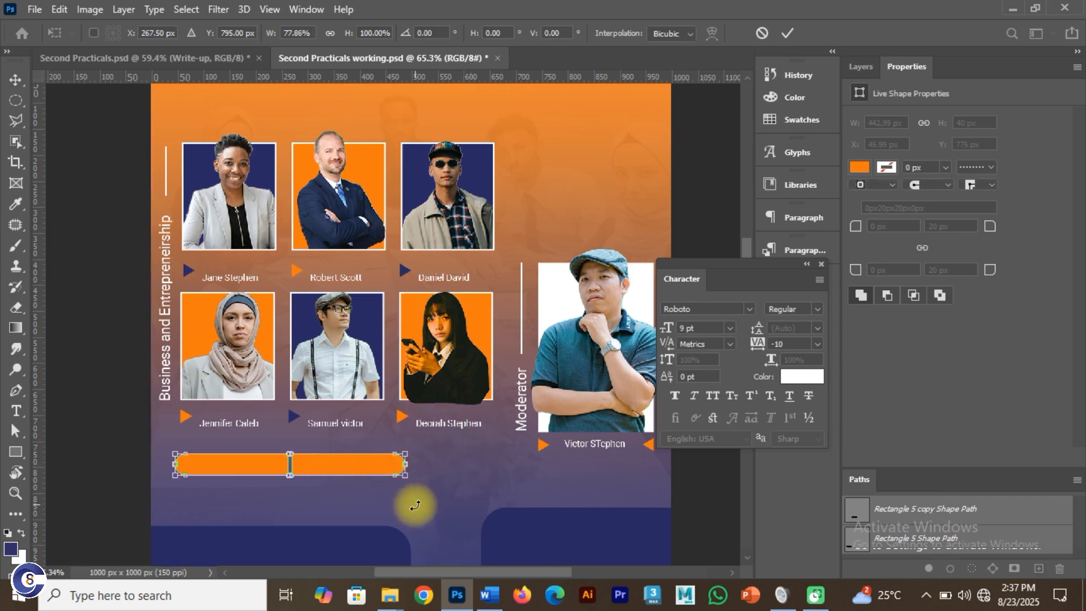
left_click(787, 33)
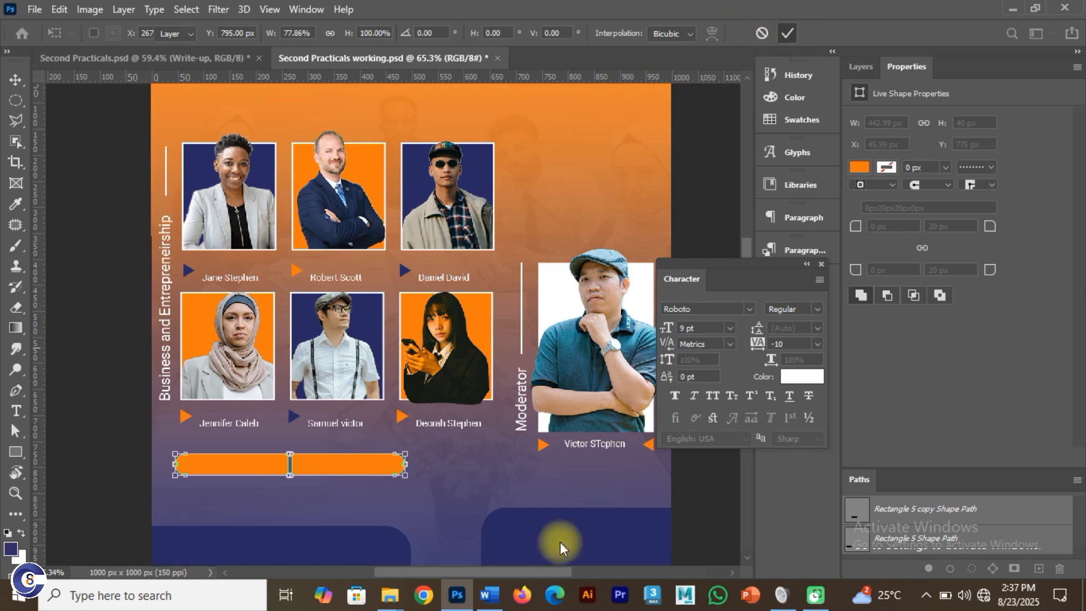
key("ctrl+z")
Narrow only the right orange bar to 149 px wide, keeping its square end beside the left bar
left_click(419, 461, "ctrl")
key("ctrl+t")
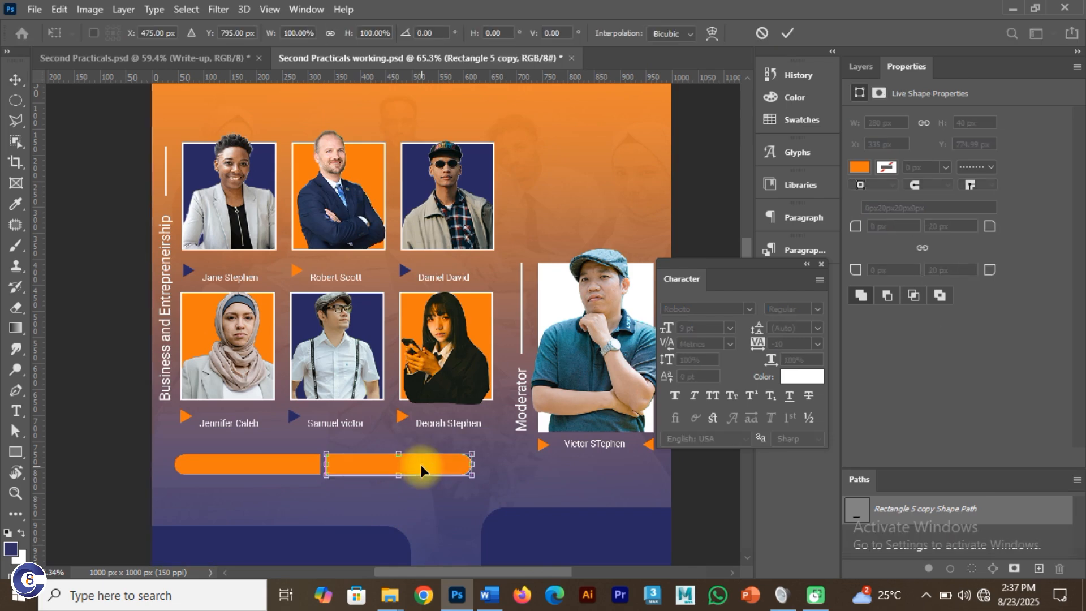
left_click_drag(467, 467, 398, 468)
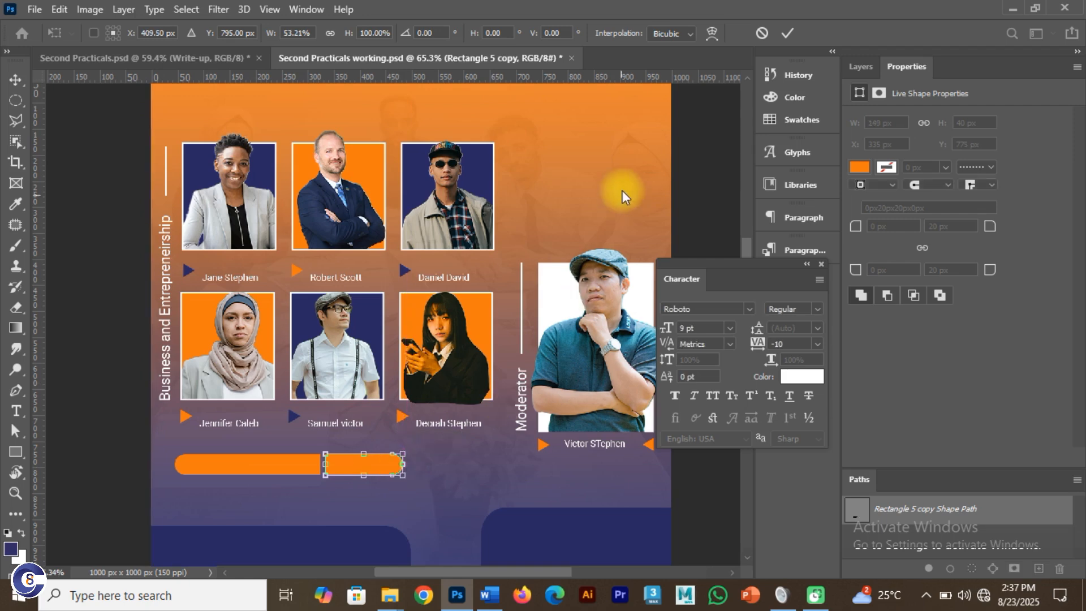
left_click(786, 32)
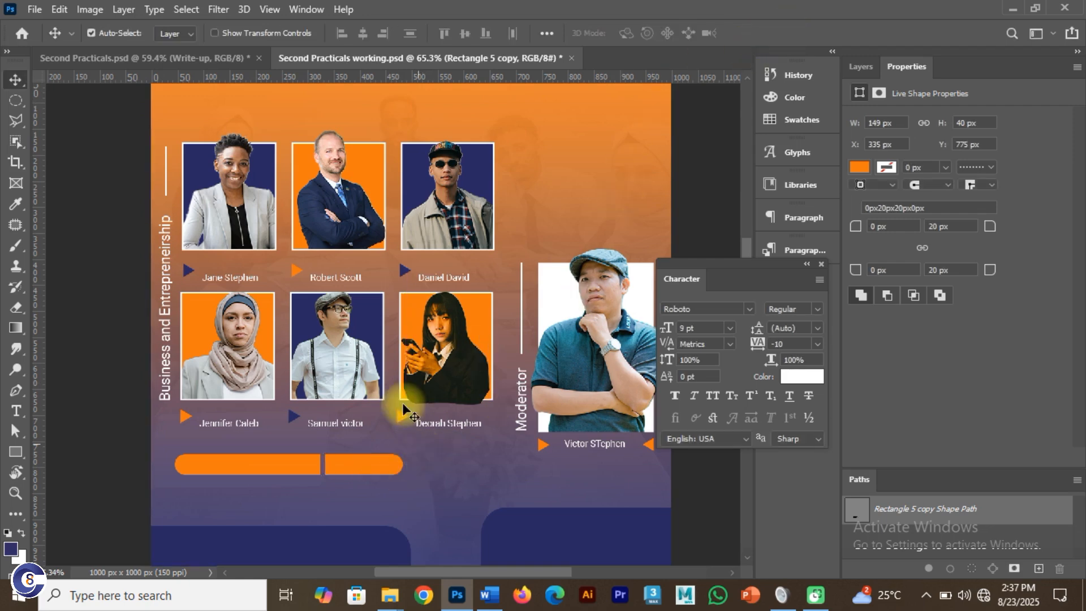
Copy the left orange bar below the first row at about Y 829 px and stretch the copy to about 537 px wide
left_click(184, 57)
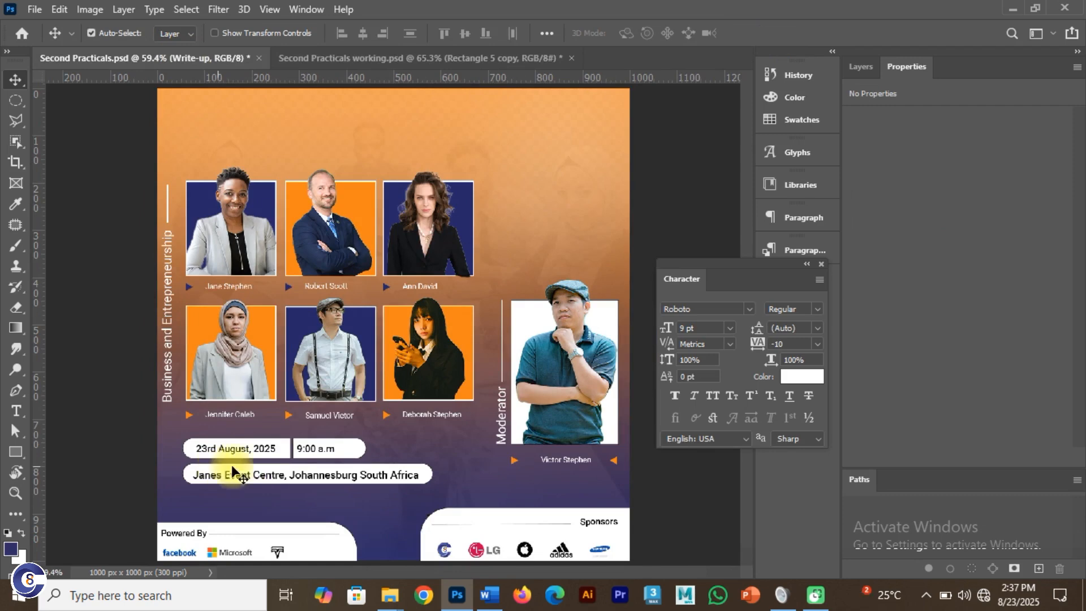
left_click(423, 56)
left_click_drag(298, 462, 298, 493)
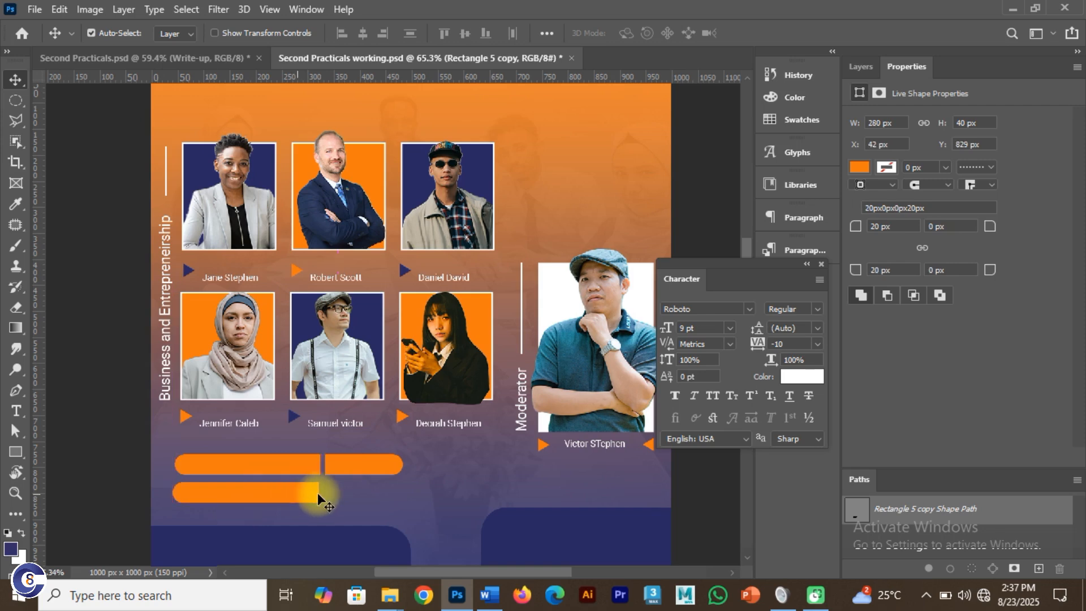
key("ctrl+t")
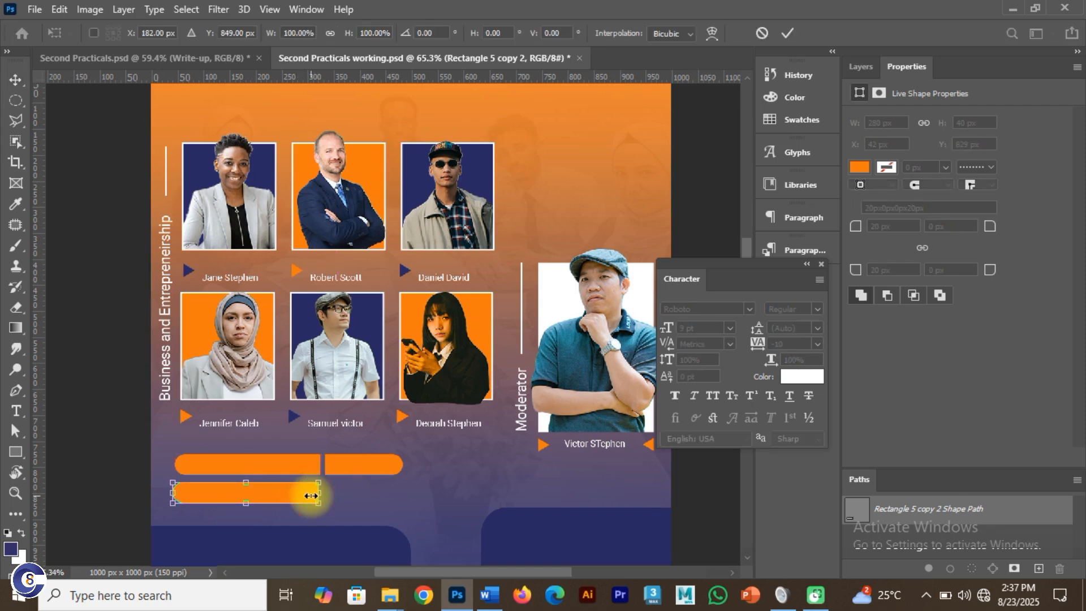
left_click_drag(321, 494, 457, 496)
left_click(787, 33)
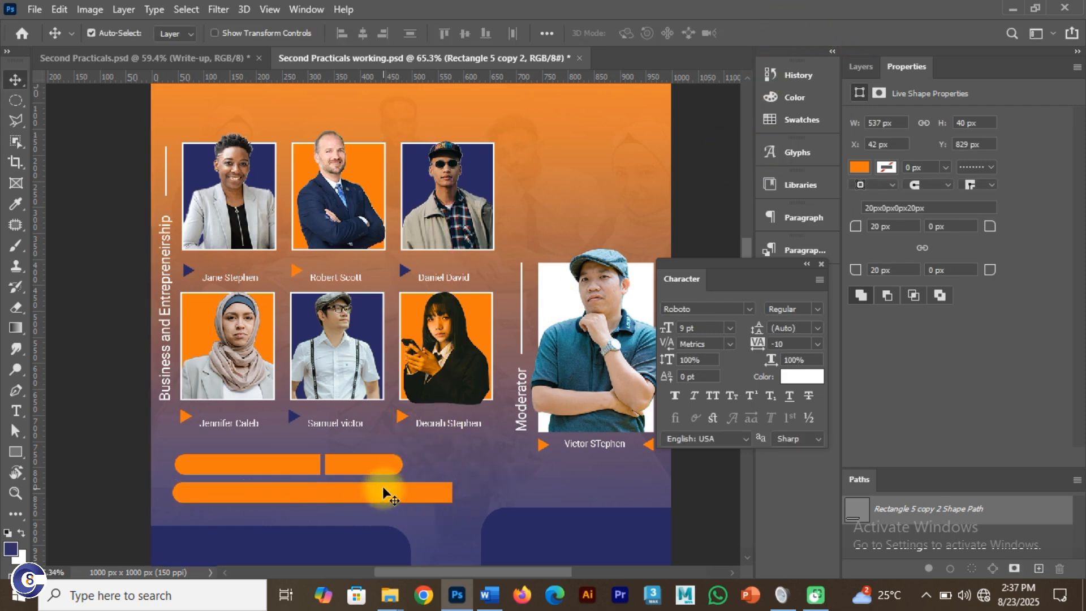
Set the radius of the long lower bar's two right corners to 20 px and compare the bars with the reference design
left_click(961, 226)
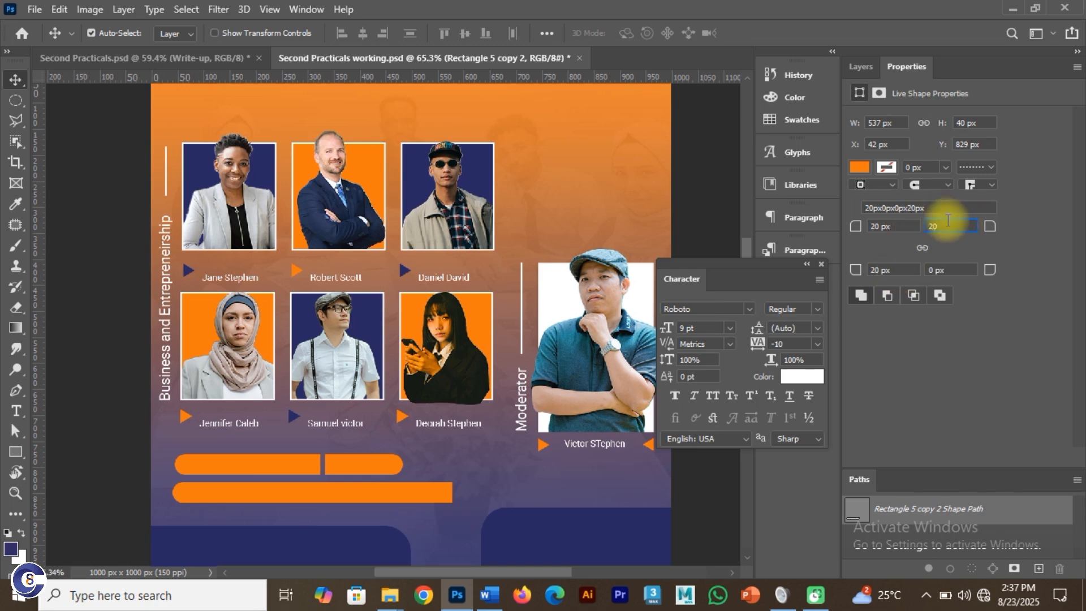
left_click(952, 269)
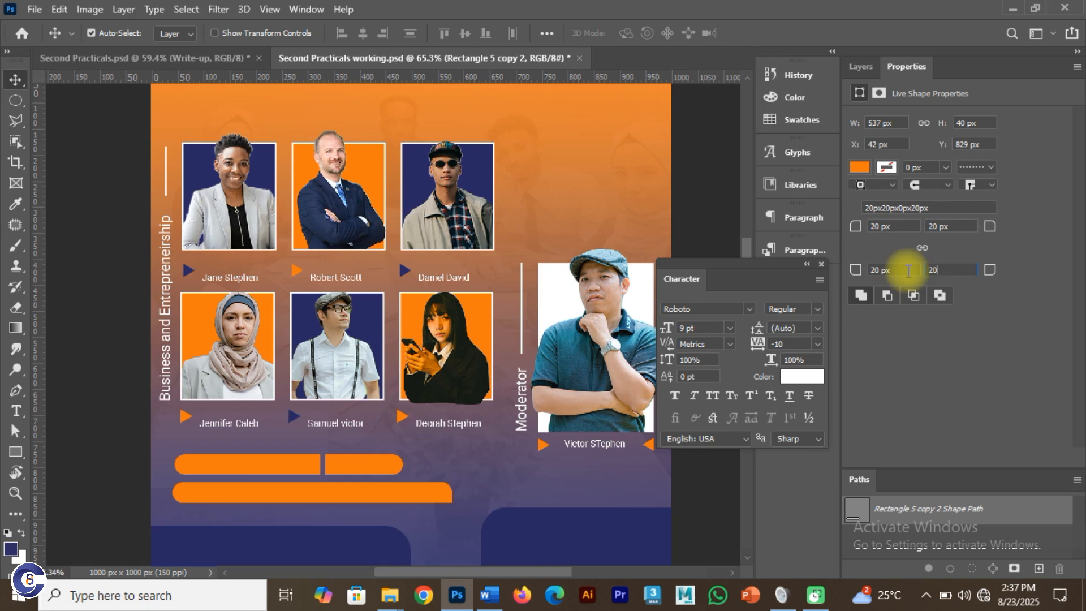
key("Return")
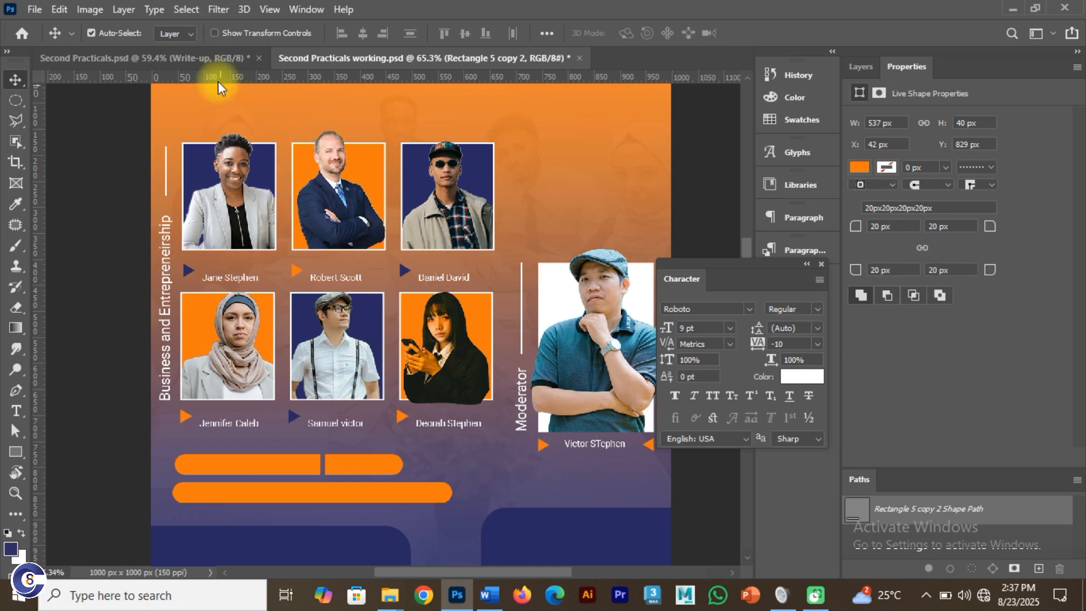
left_click(212, 56)
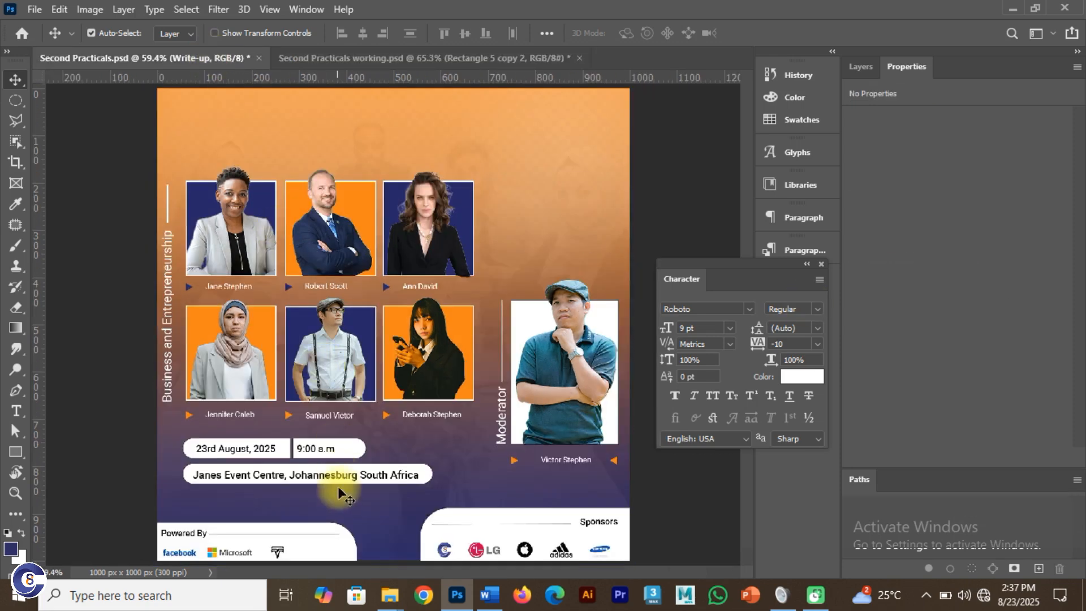
left_click(388, 56)
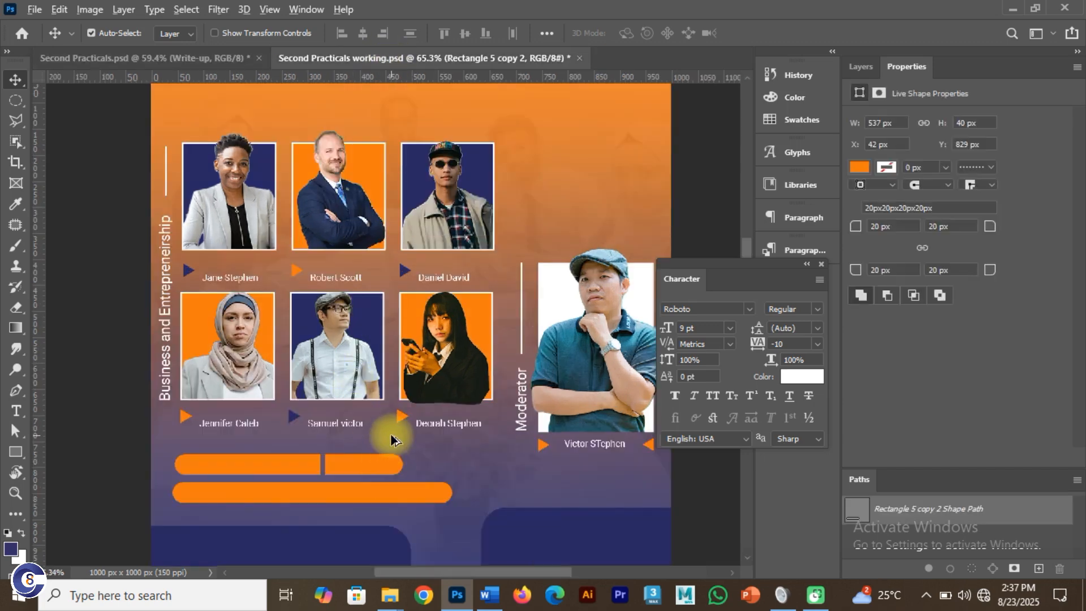
Align the vertical centres of the names and triangles under the second row of speakers
scroll(390, 468, "down", 1)
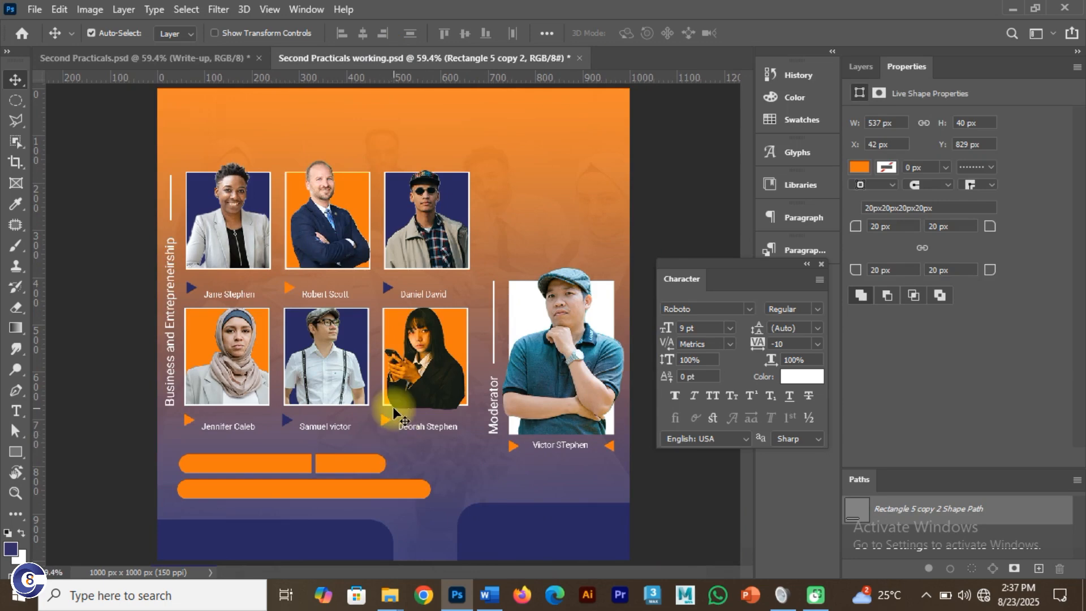
left_click(226, 426)
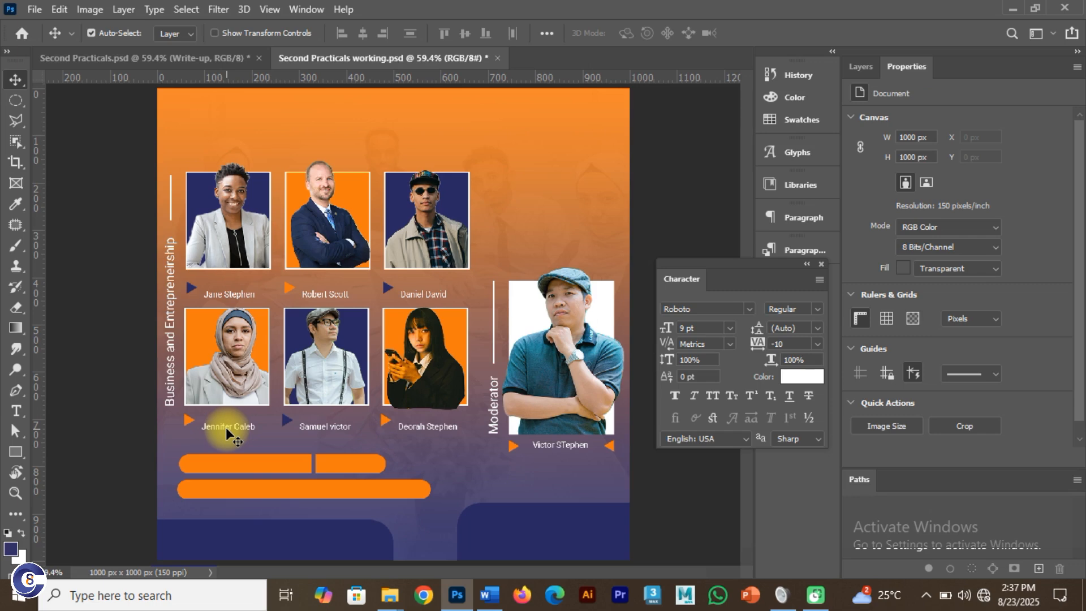
left_click(192, 423)
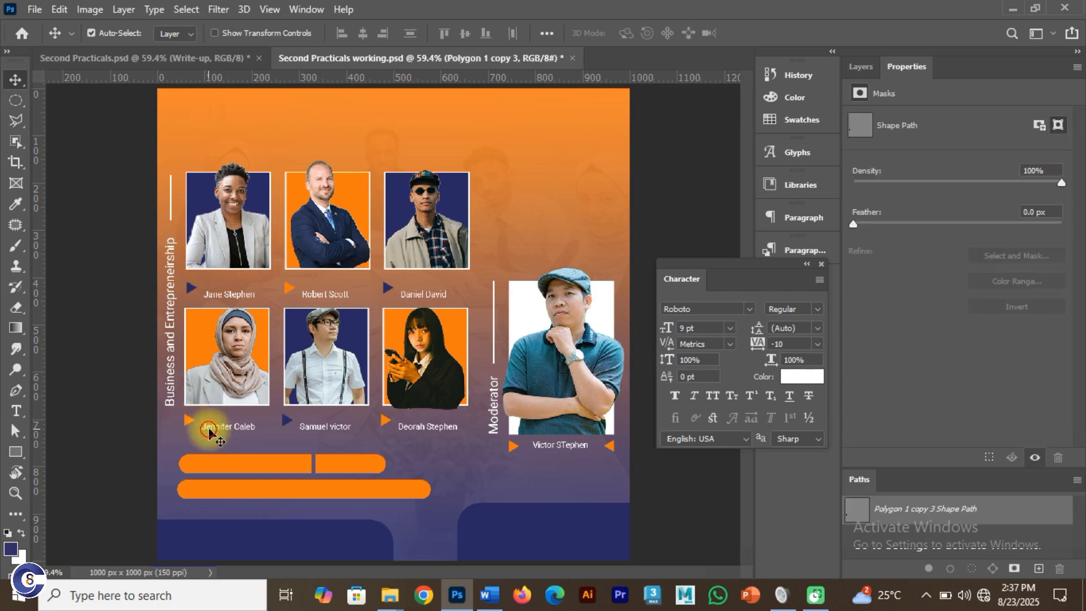
left_click(283, 419, "shift")
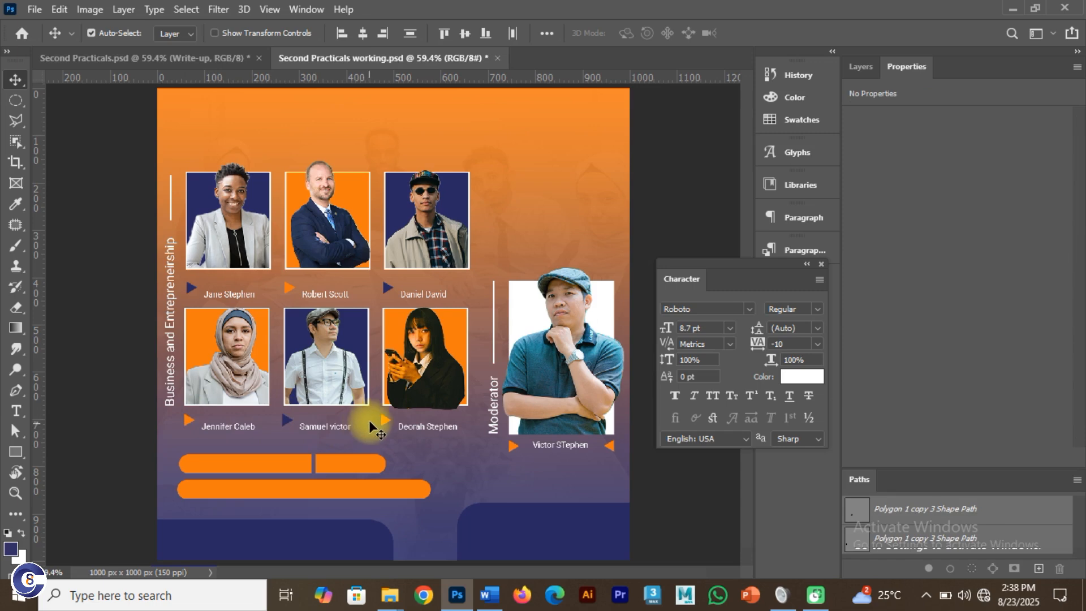
left_click(385, 420, "shift")
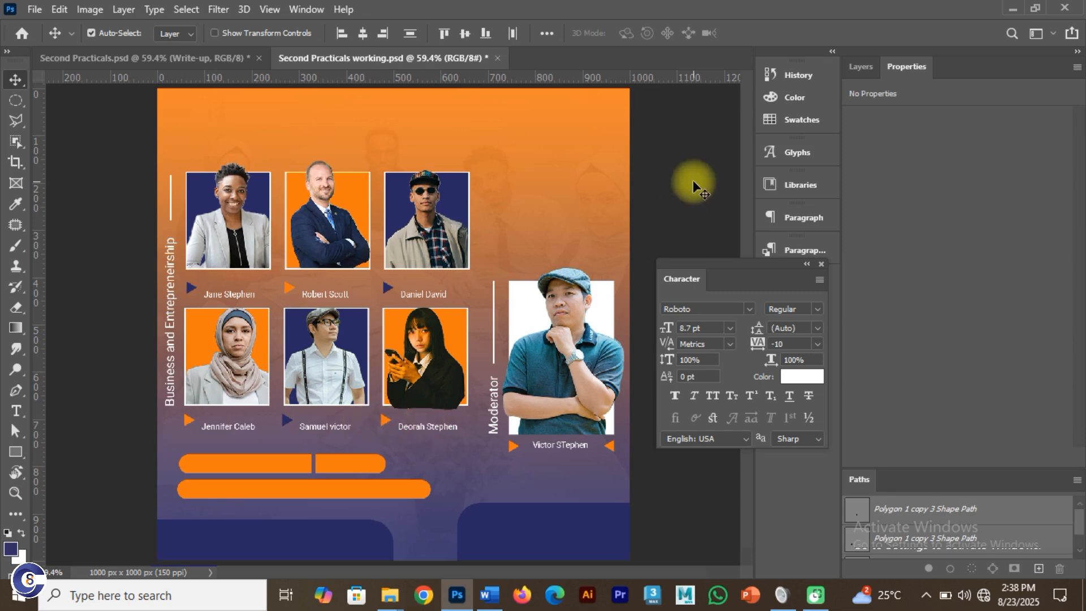
left_click(467, 33)
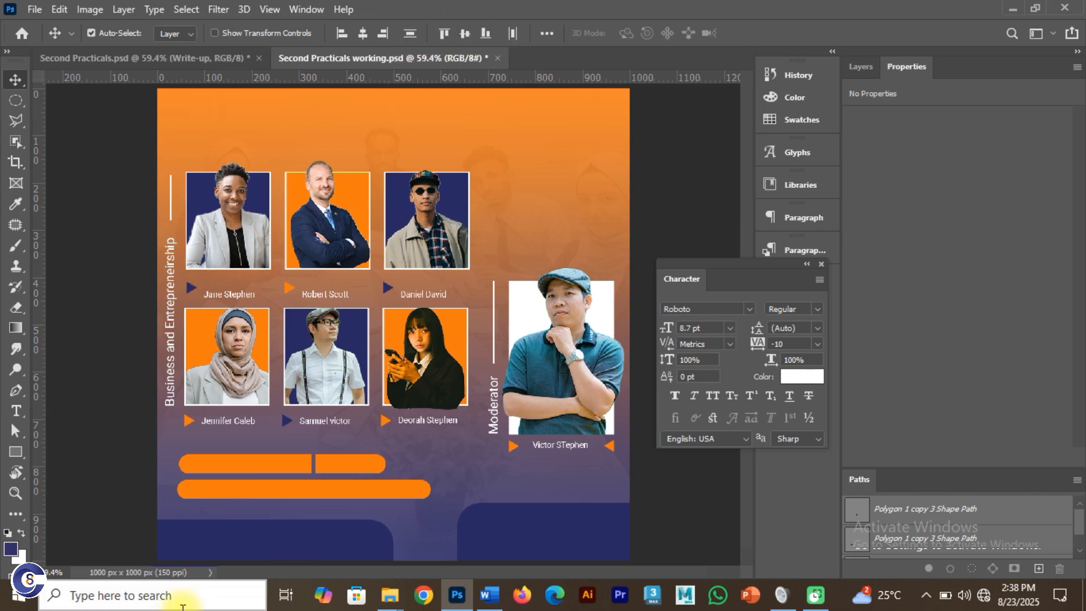
Fill both navy rounded panels at the bottom of the flyer with white
left_click(224, 547)
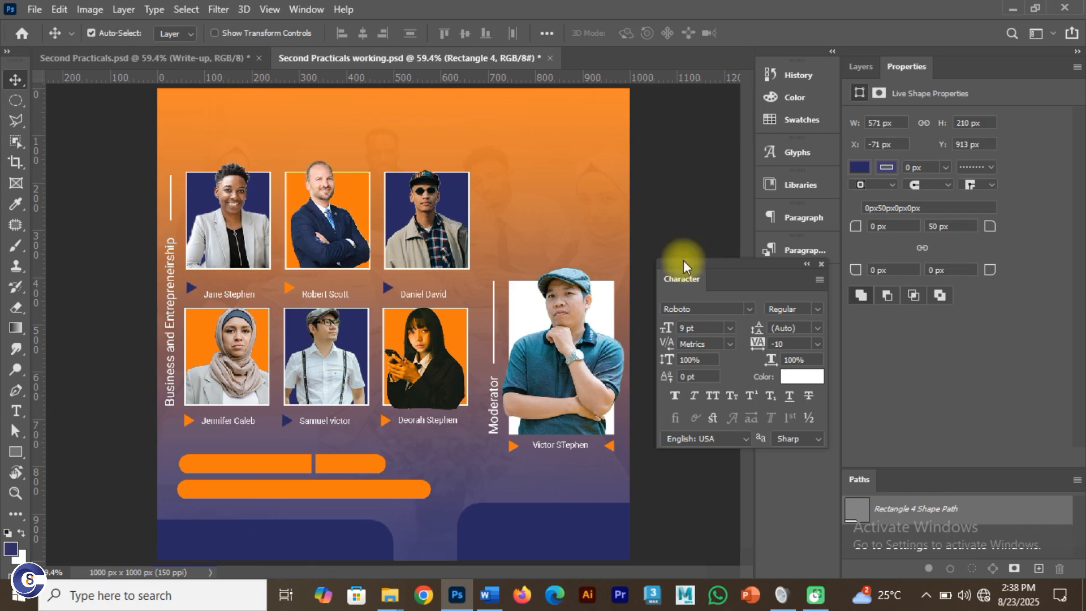
left_click(856, 167)
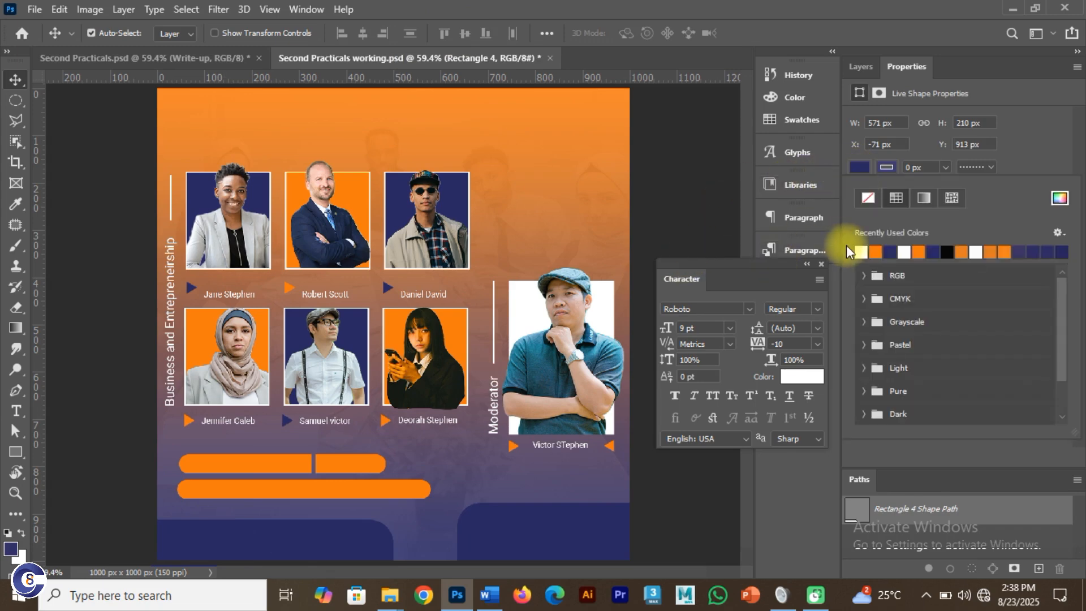
left_click(860, 252)
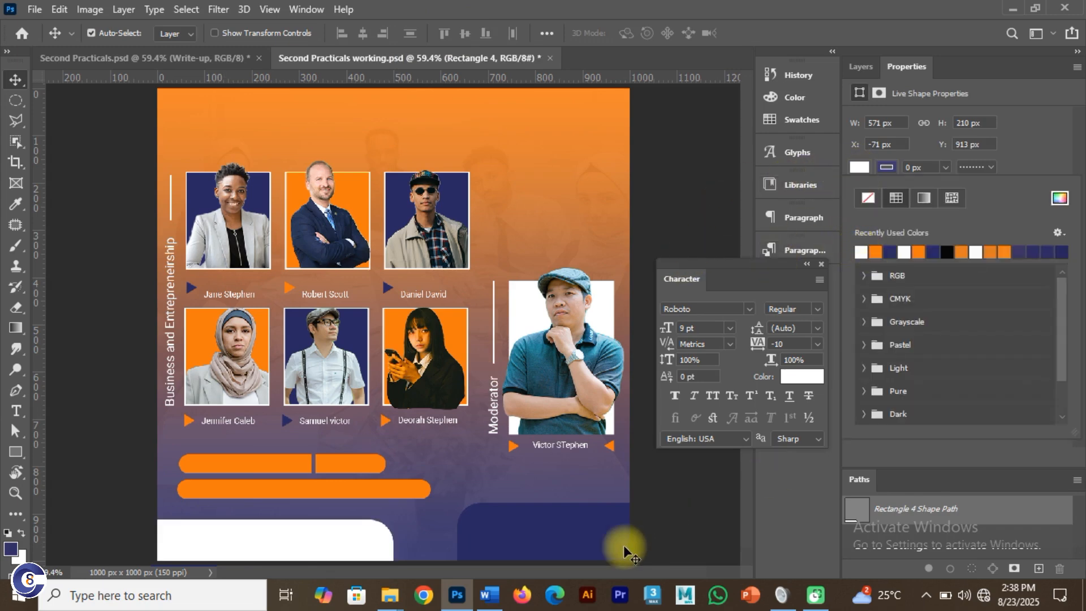
left_click(572, 538)
left_click(571, 537)
left_click(860, 168)
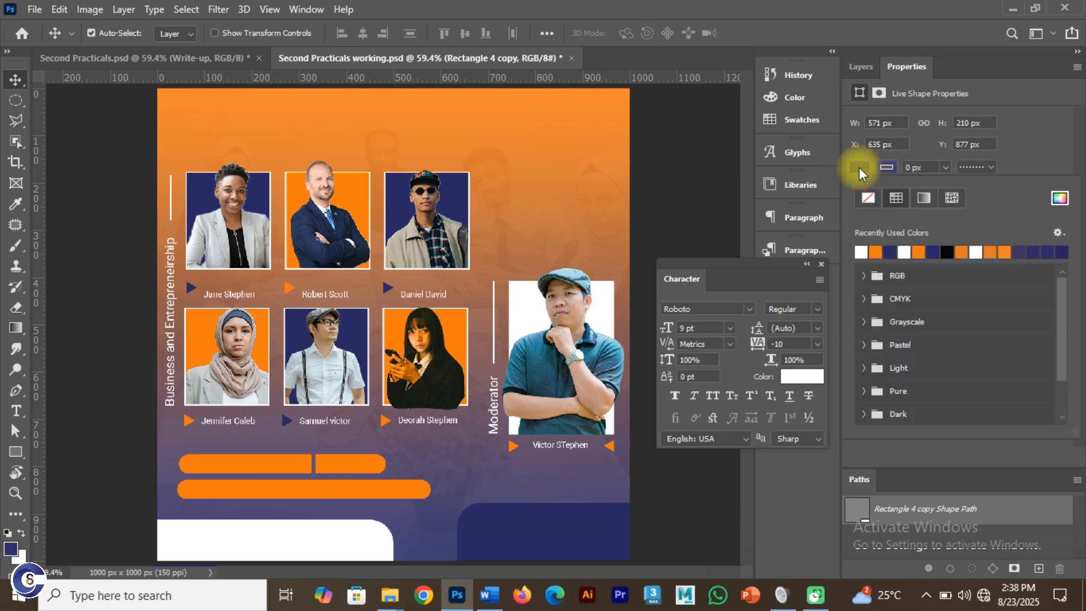
left_click(861, 251)
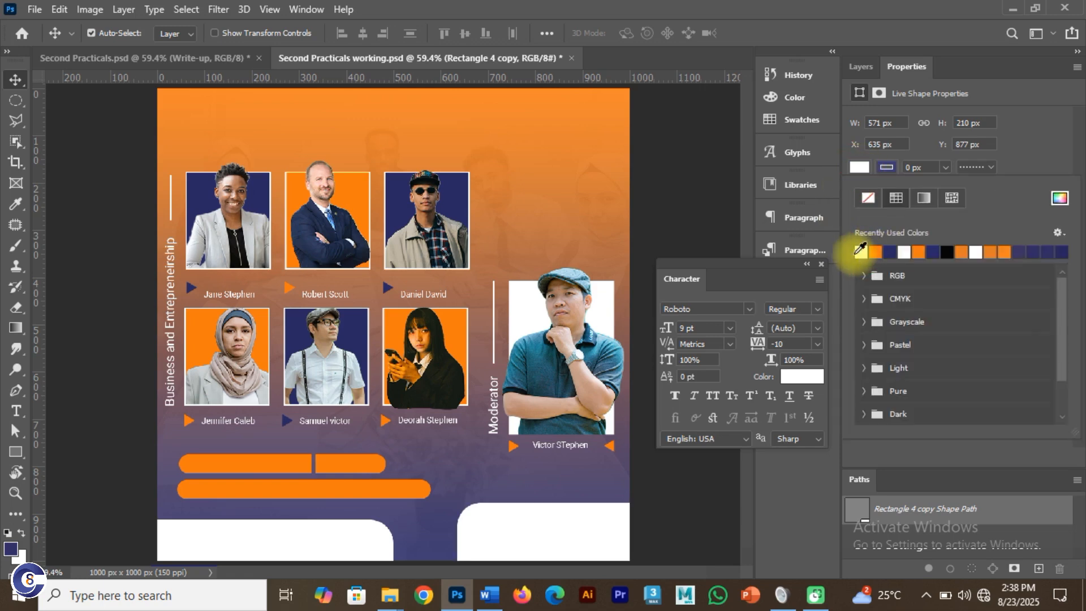
Check the bar colours in the reference design and fill all three orange date and venue bars with white
left_click(236, 62)
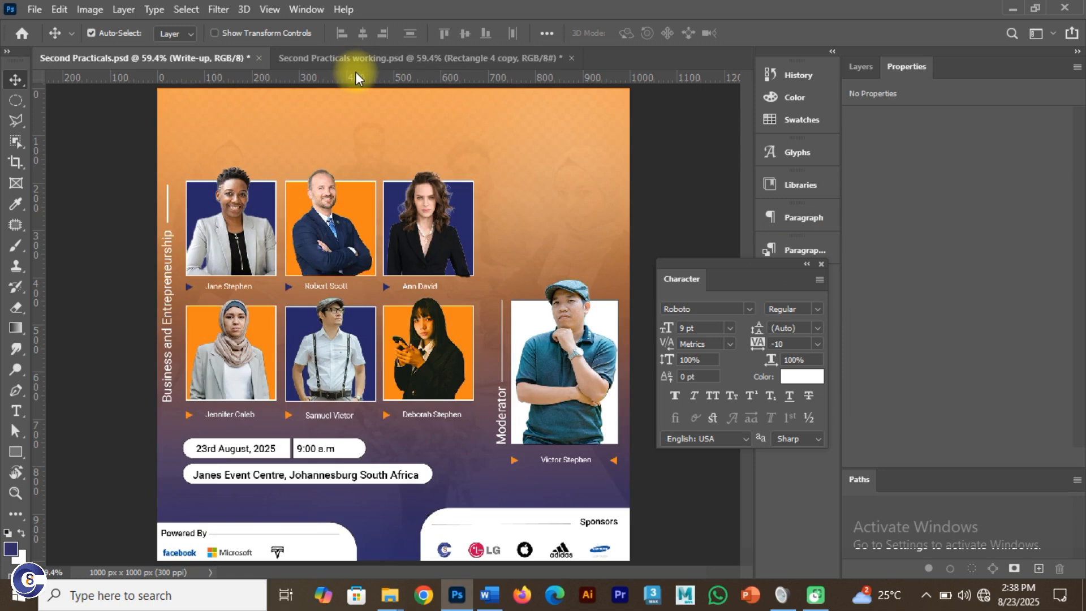
left_click(351, 57)
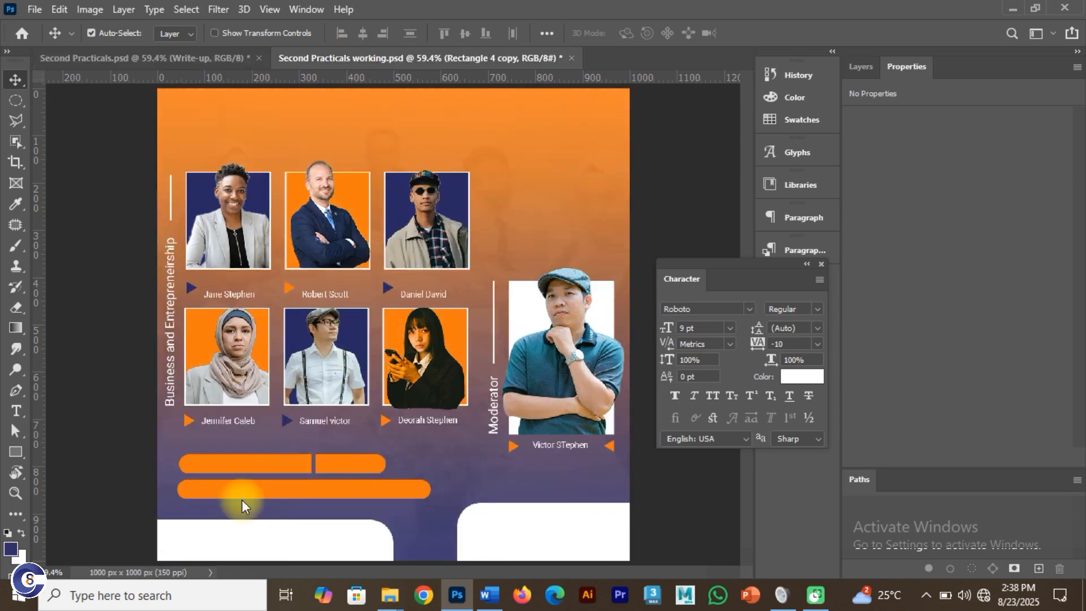
left_click(243, 466)
left_click(856, 169)
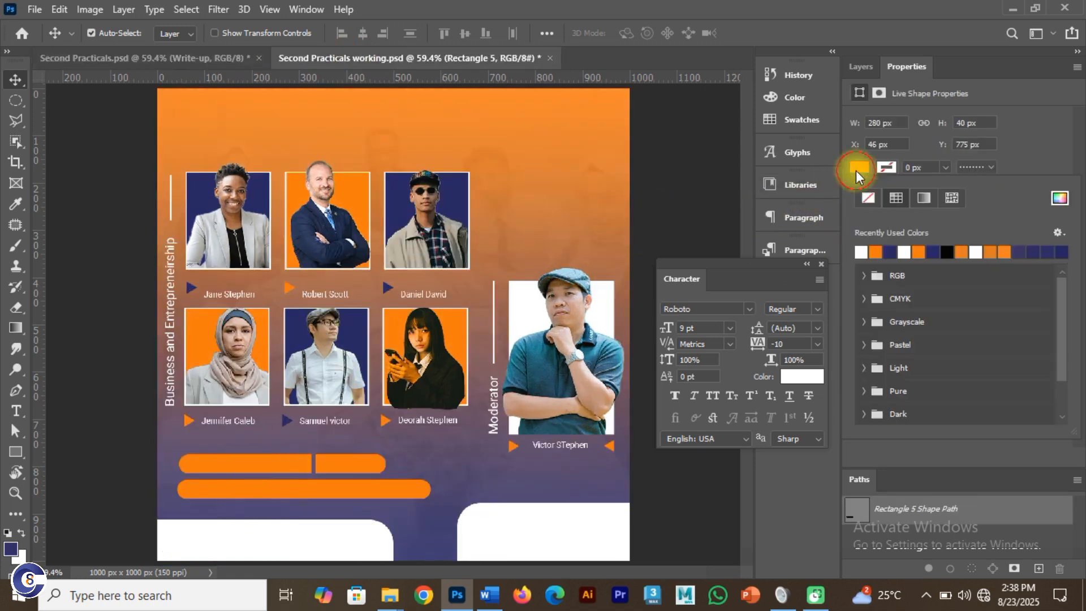
left_click(865, 251)
left_click(341, 465)
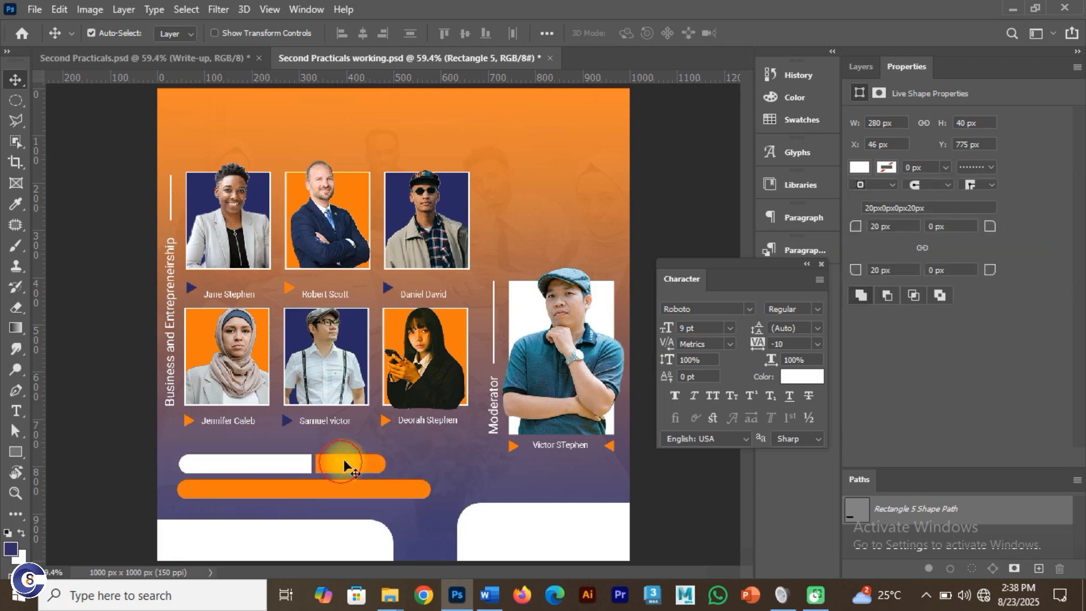
left_click(852, 169)
left_click(865, 251)
left_click(380, 490)
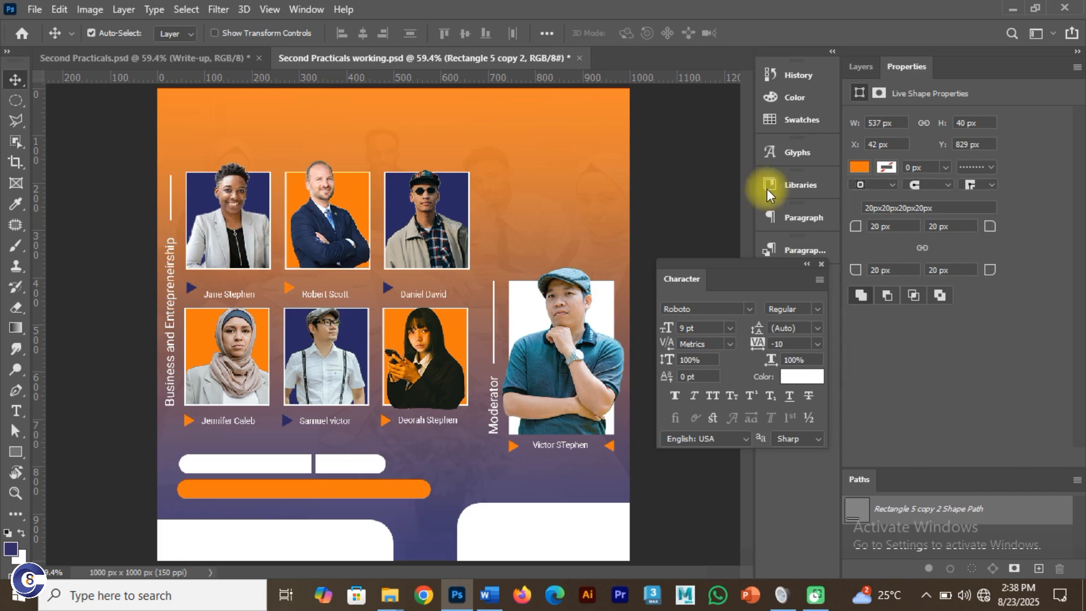
left_click(859, 168)
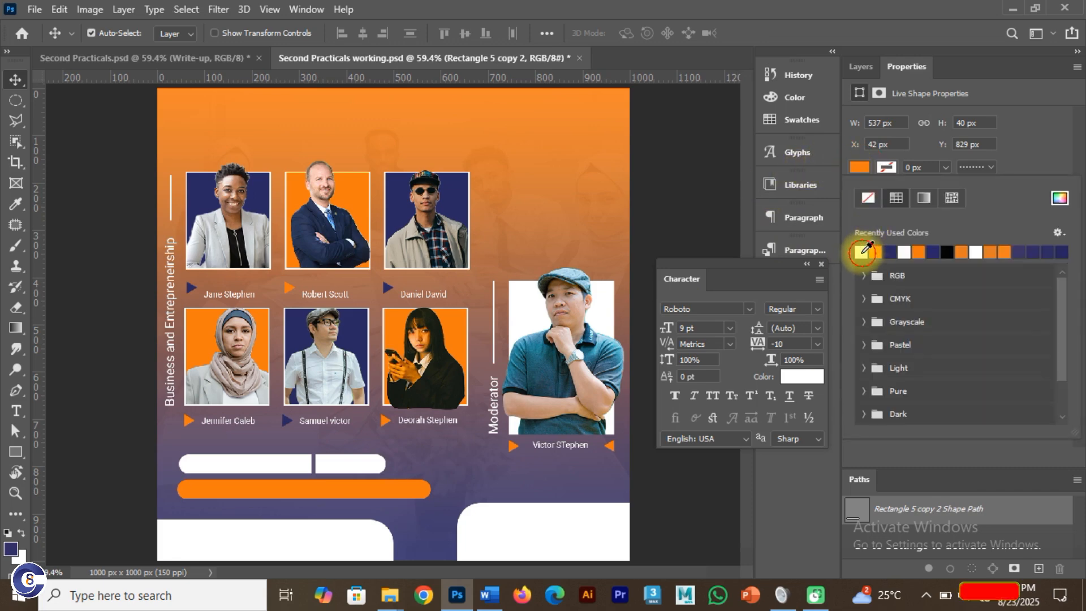
left_click(861, 251)
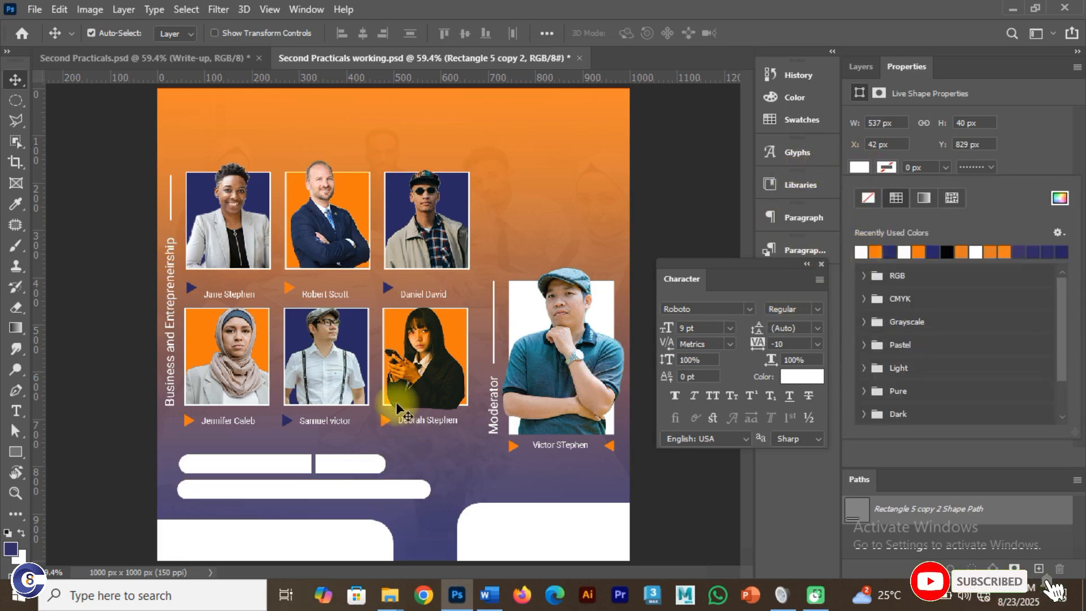
Examine the reference design's layer groups by toggling the visibility of its Sponsors and Date and Venue groups
left_click(143, 56)
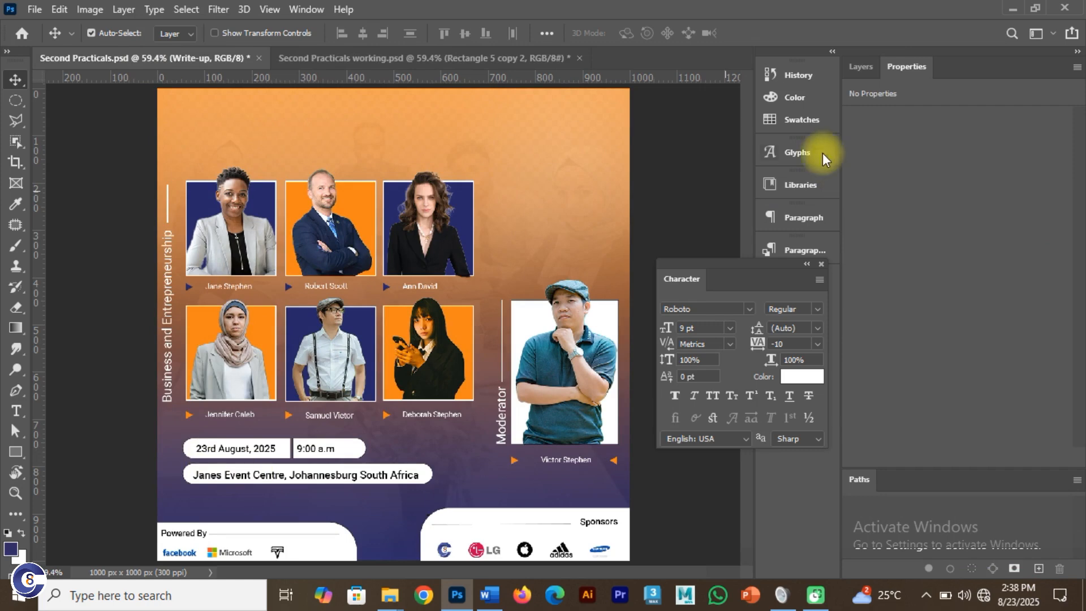
left_click(861, 67)
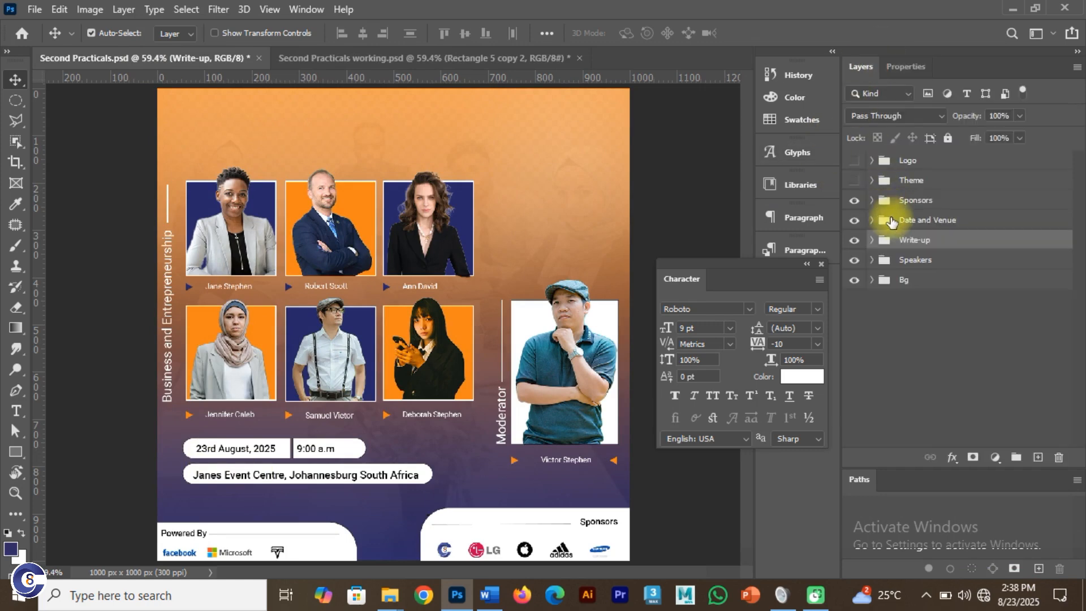
left_click(853, 201)
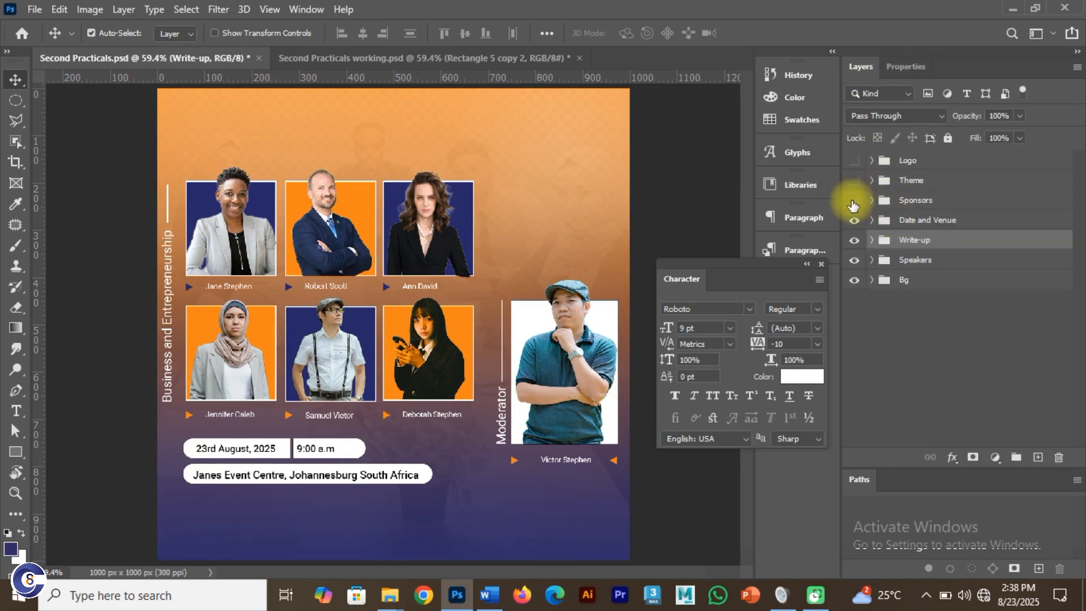
left_click(853, 201)
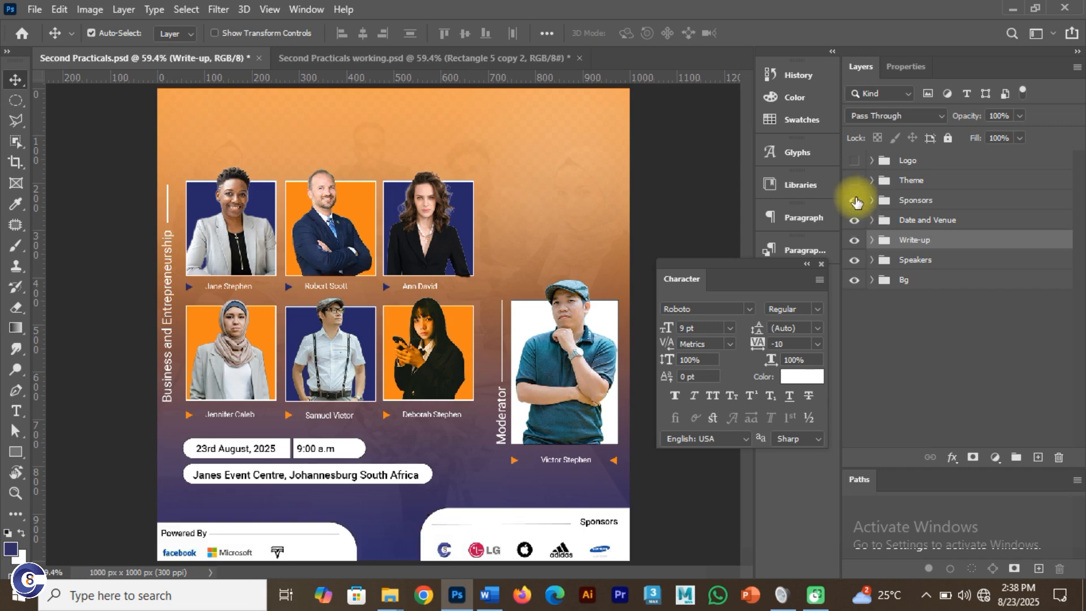
left_click(853, 221)
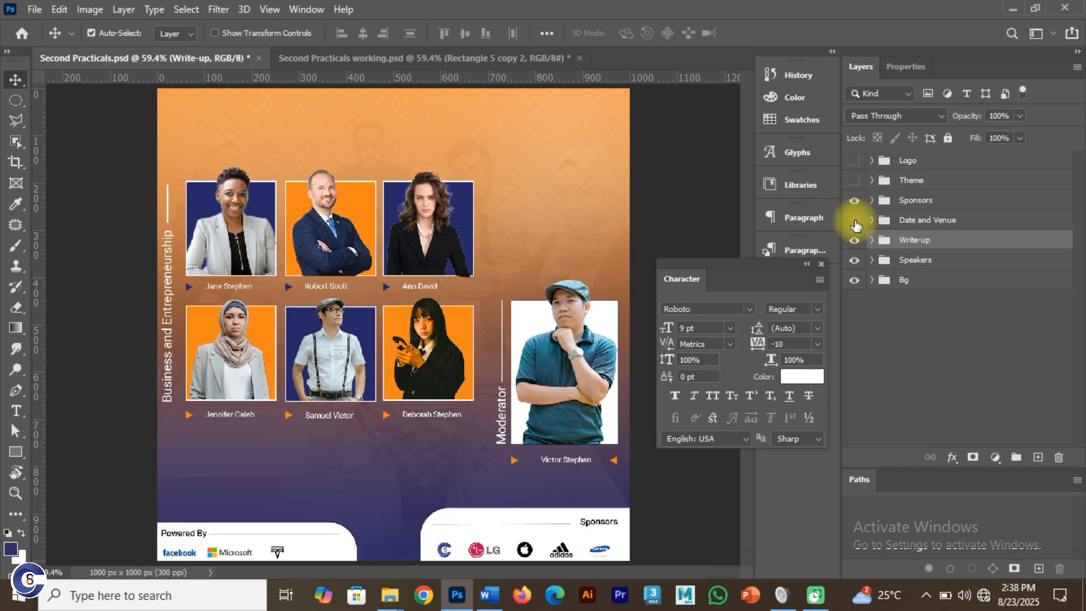
left_click(854, 221)
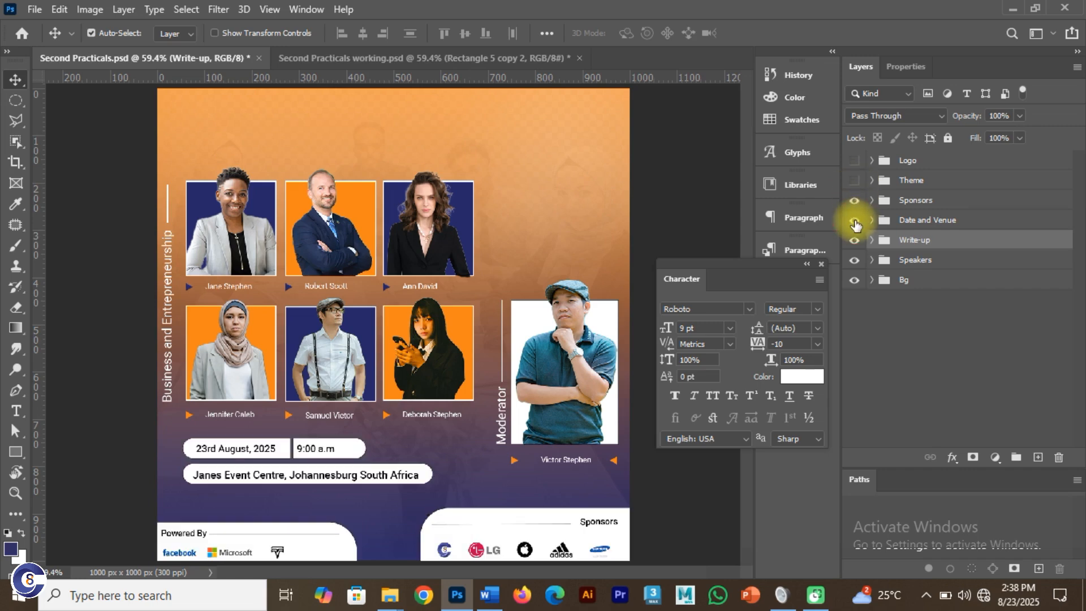
Group the three white date and venue bars in the working flyer and check the group by toggling its visibility
left_click(485, 58)
left_click(290, 467)
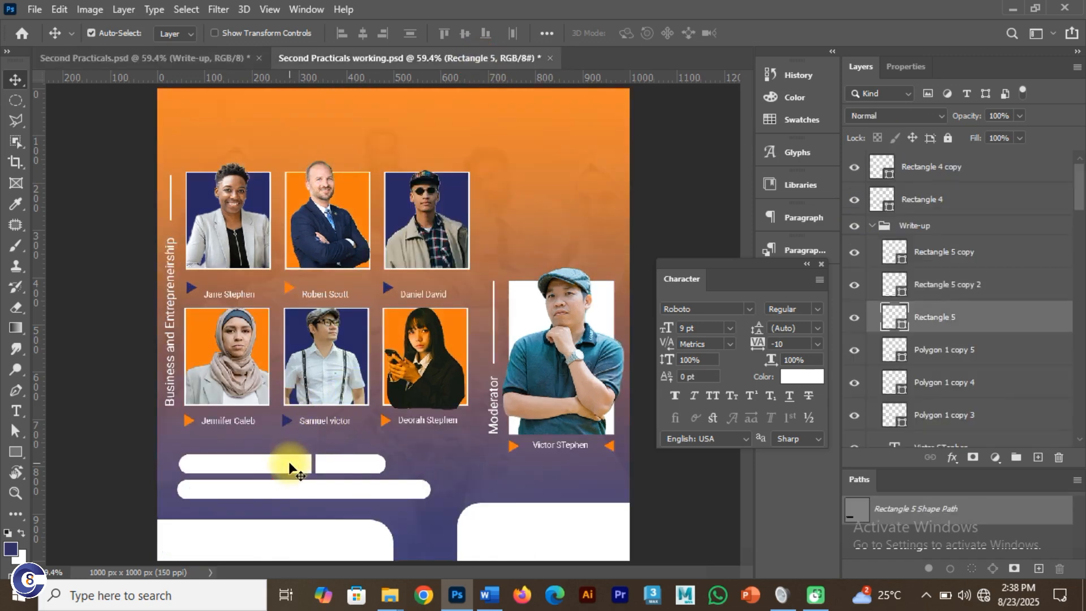
left_click(347, 463, "shift")
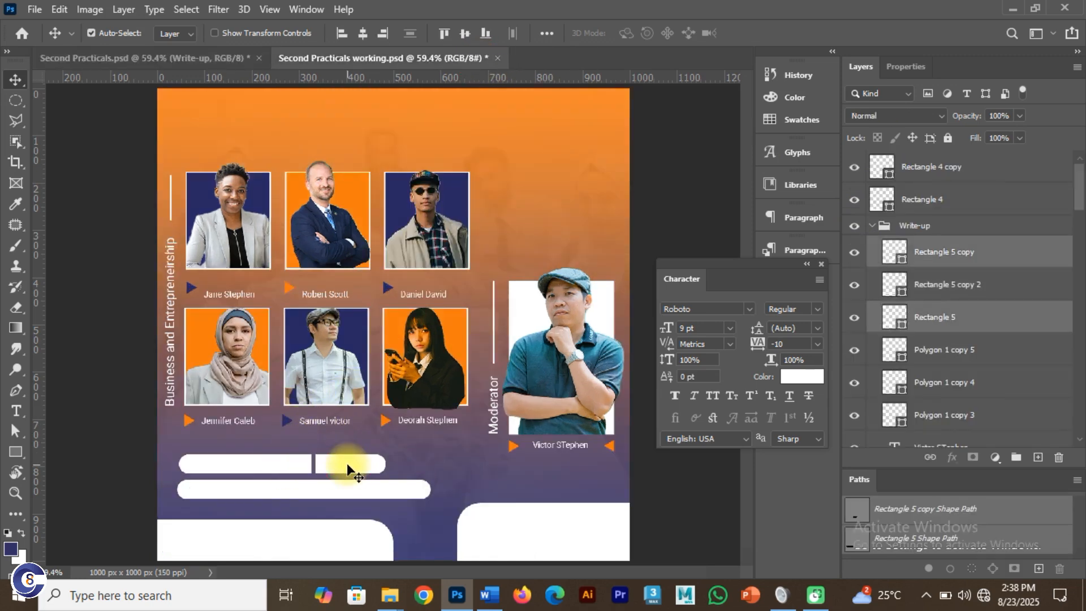
left_click(349, 493, "shift")
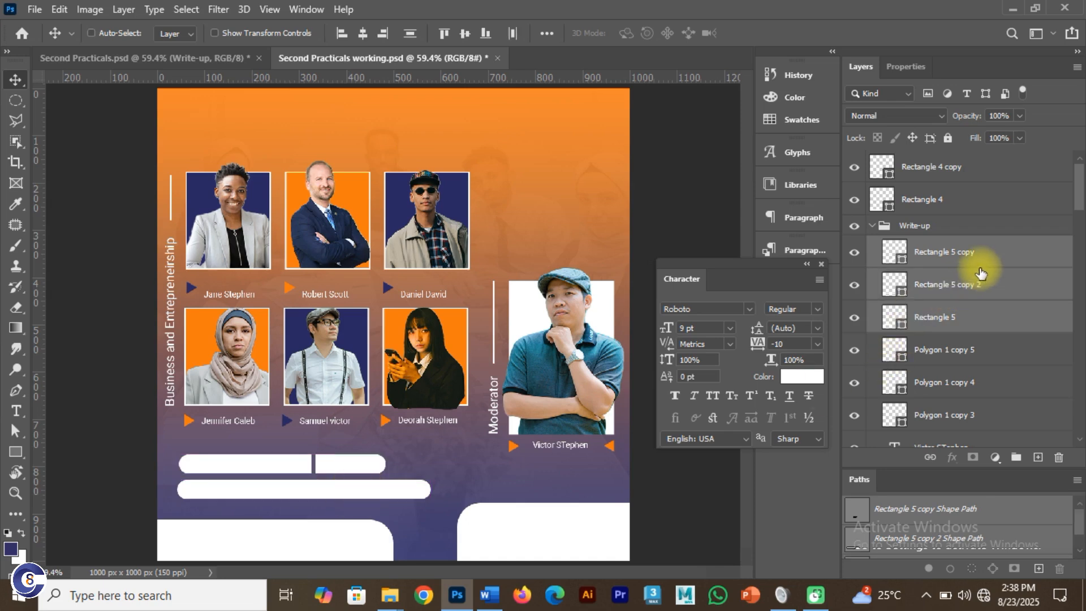
key("ctrl+g")
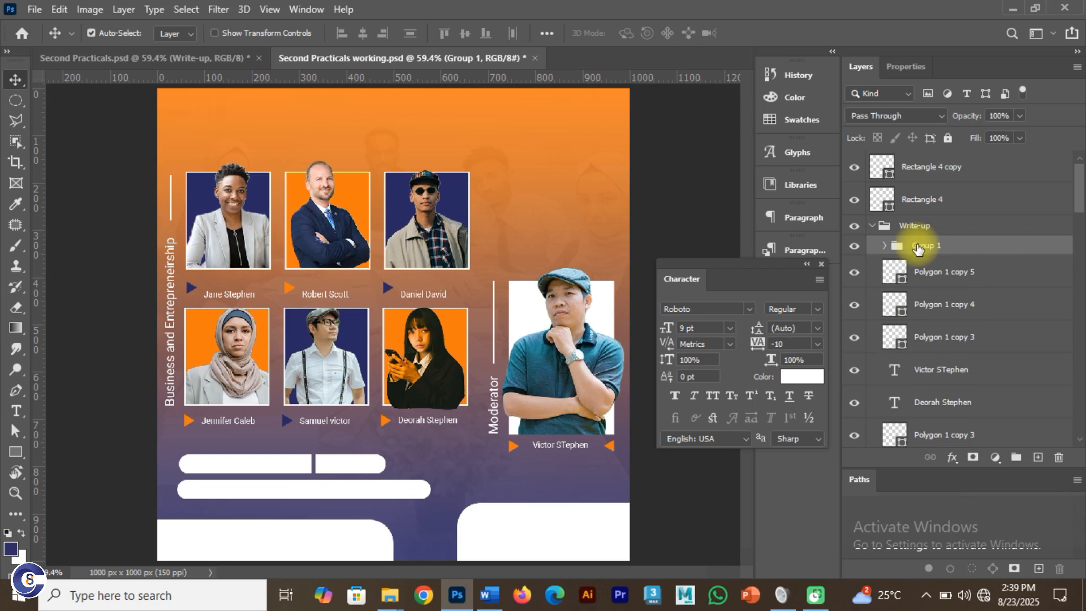
left_click(854, 246)
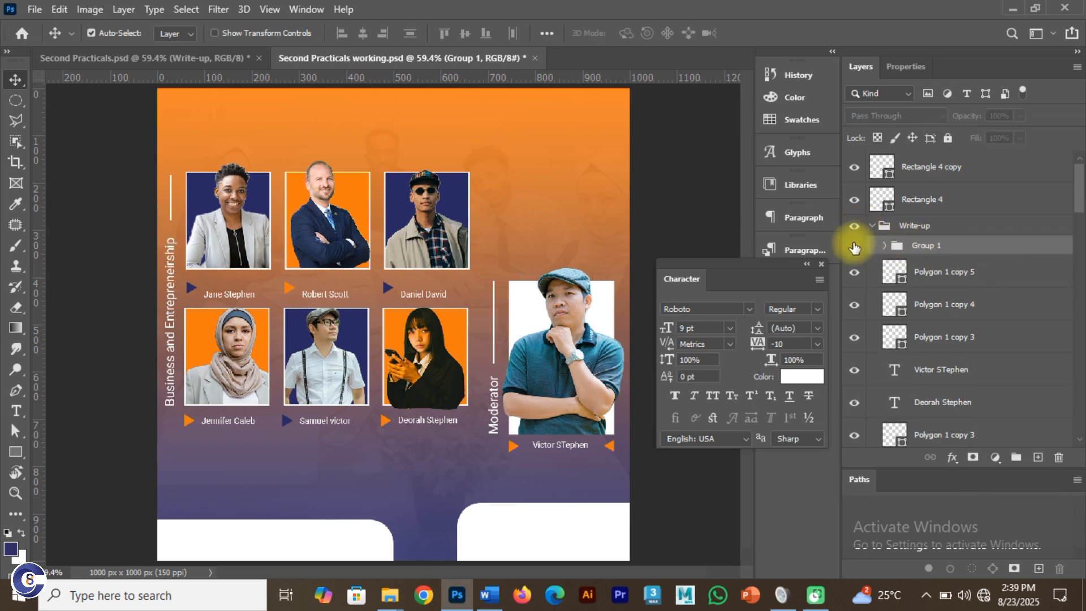
left_click(854, 246)
Rename the new group of white bars as Date and Time and check its visibility
double_click(925, 245)
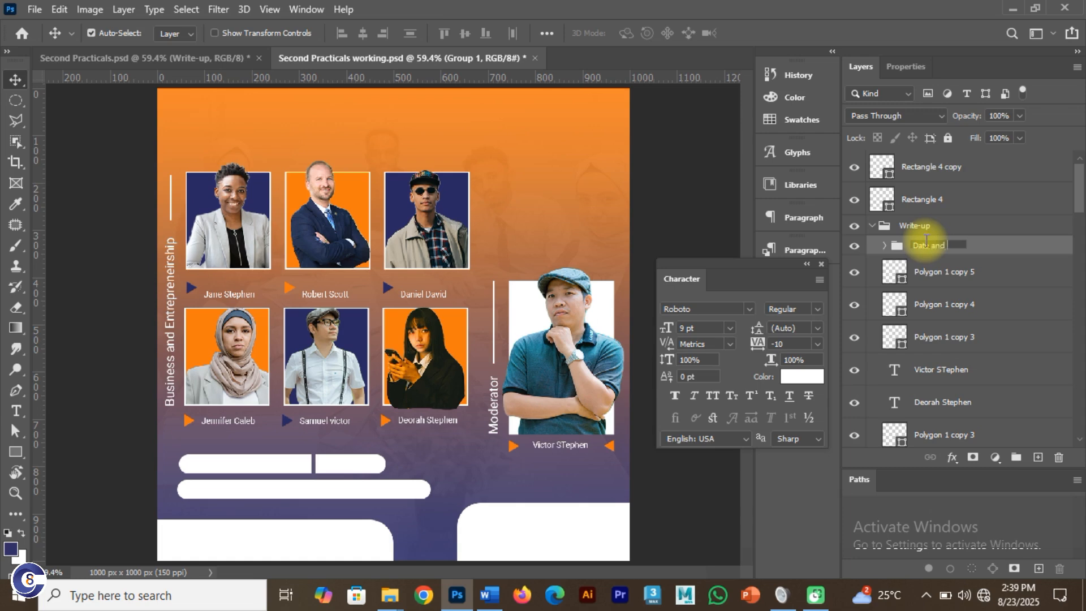
key("Return")
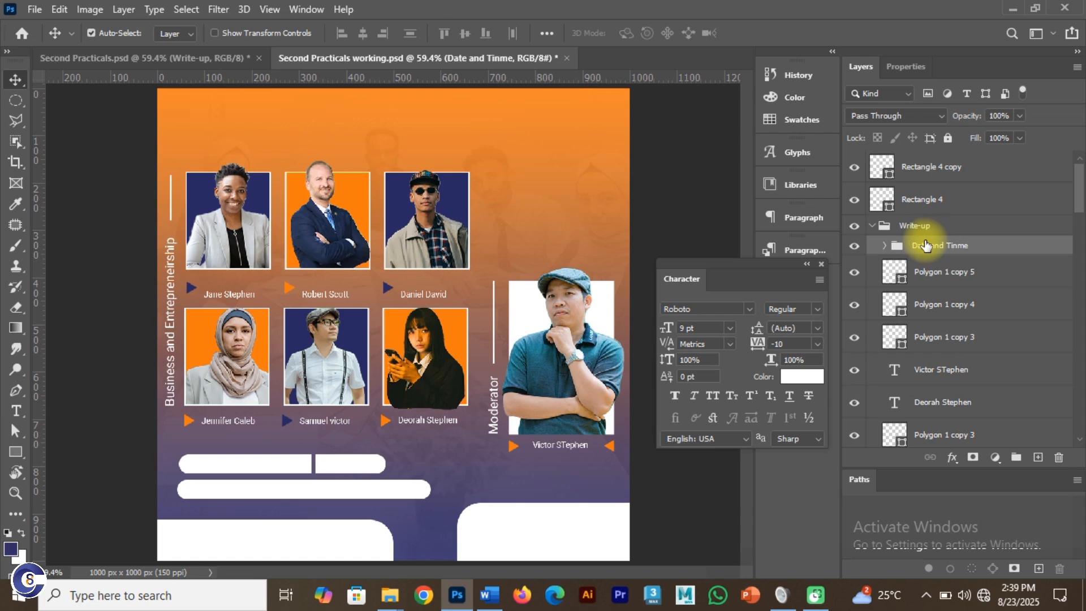
double_click(948, 245)
left_click(967, 244)
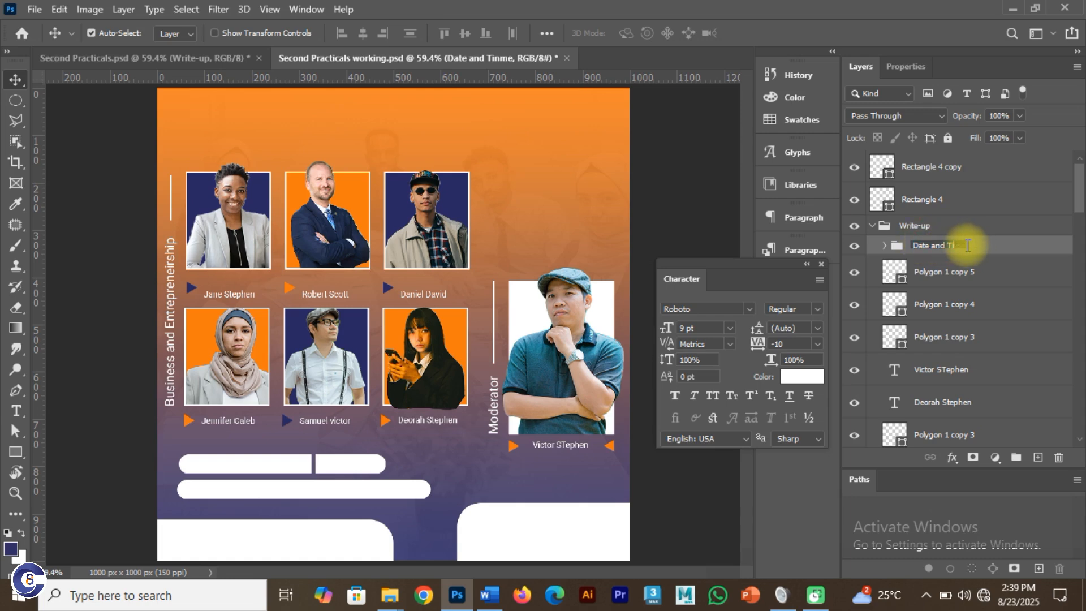
key("Return")
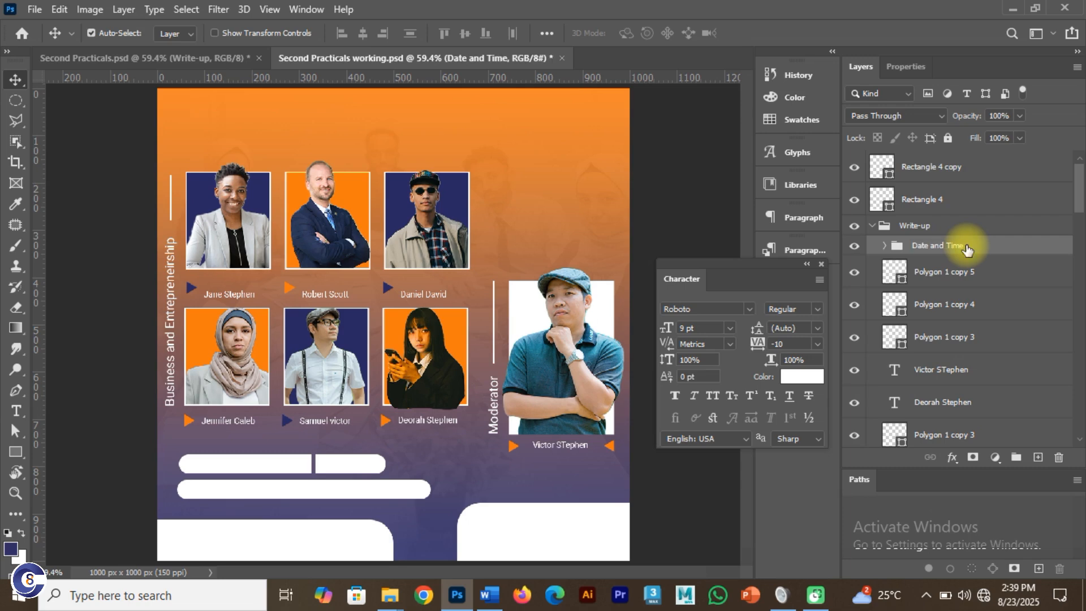
left_click(855, 247)
left_click(855, 247)
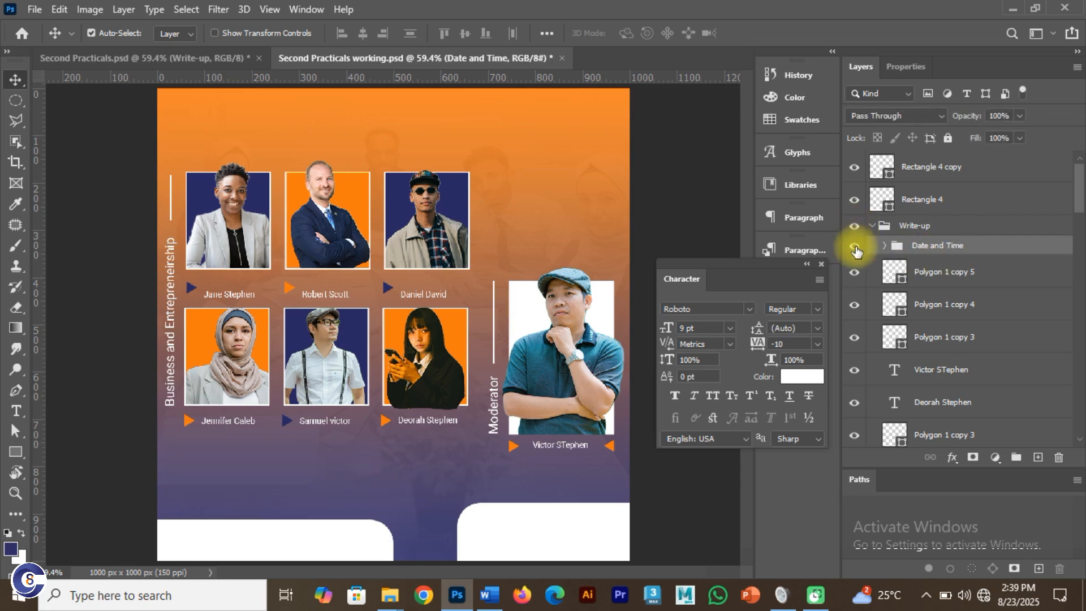
Move the Date and Time group out of and above the Write-up group, and collapse the Write-up and Speakers groups
left_click_drag(908, 246, 904, 222)
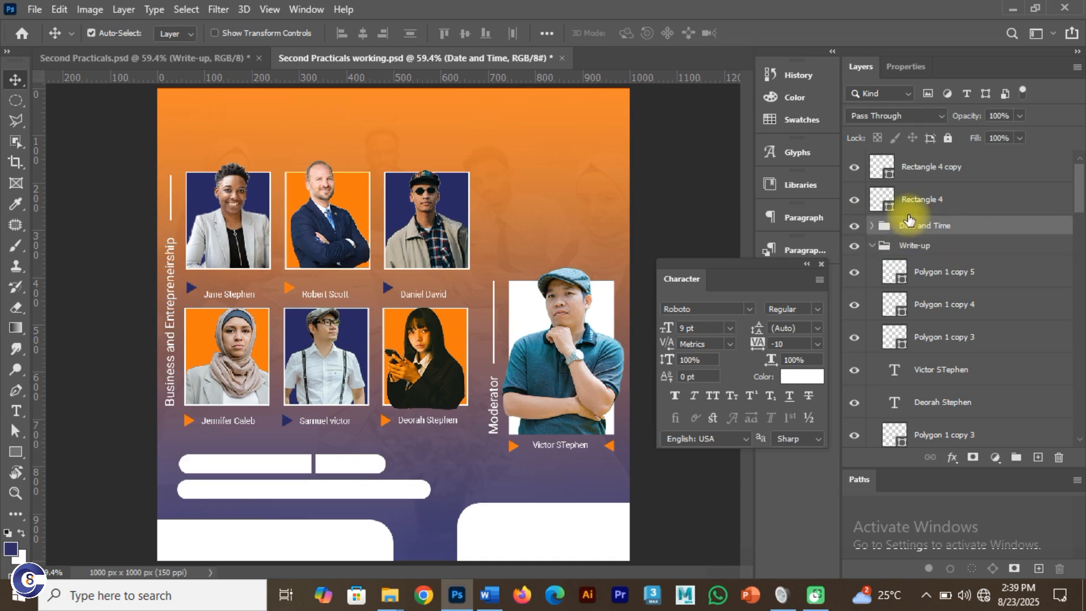
left_click(871, 245)
left_click(871, 247)
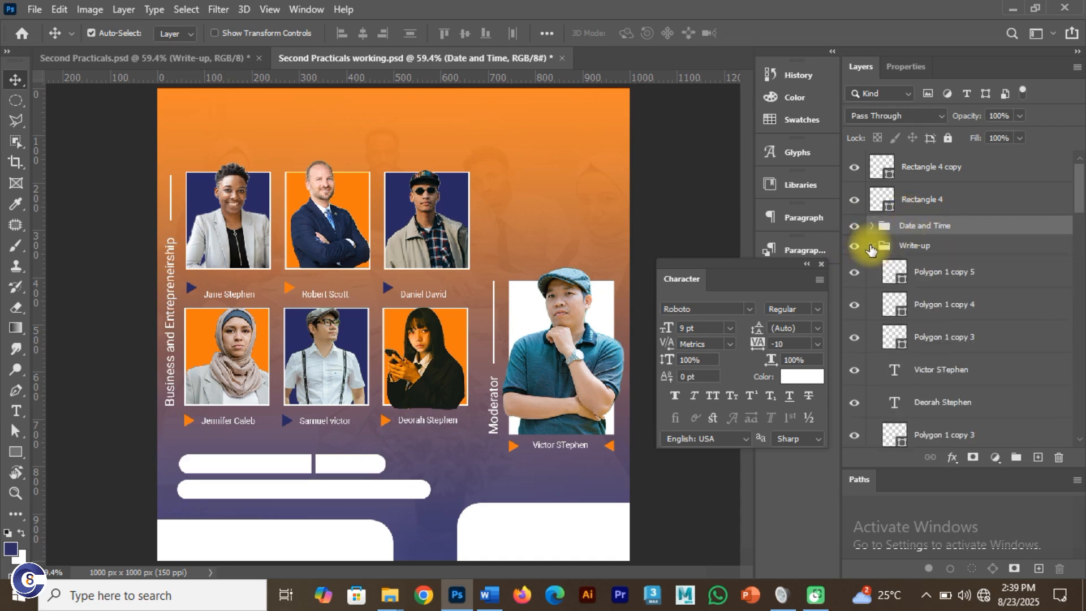
left_click(871, 246)
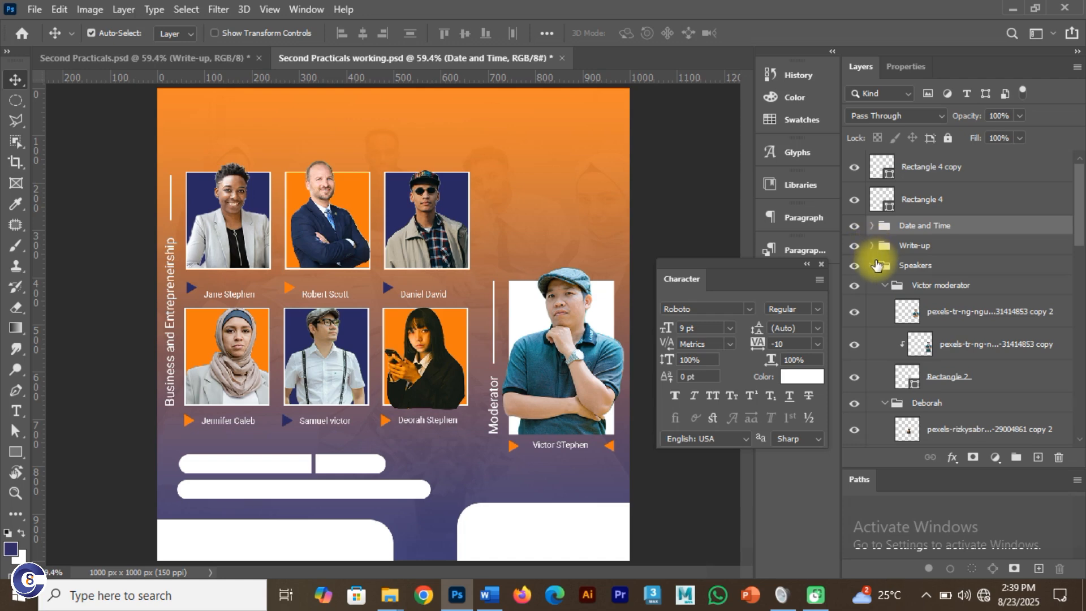
left_click(871, 265)
Check the contents of the Bg, Speakers, Write-up and Date and Time groups by hiding and showing each one
left_click(853, 285)
left_click(854, 285)
left_click(855, 266)
left_click(854, 265)
left_click(853, 245)
left_click(855, 245)
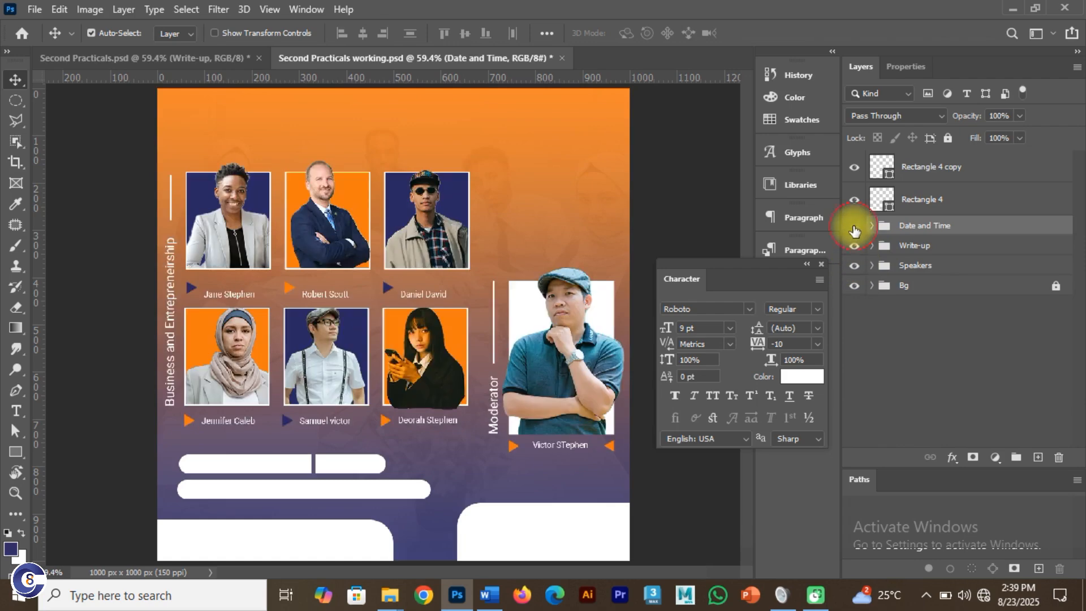
left_click(854, 226)
left_click(854, 227)
Check the Sponsors group in the reference design and group the two white rounded panels of the working flyer
left_click(922, 199)
left_click(926, 166, "shift")
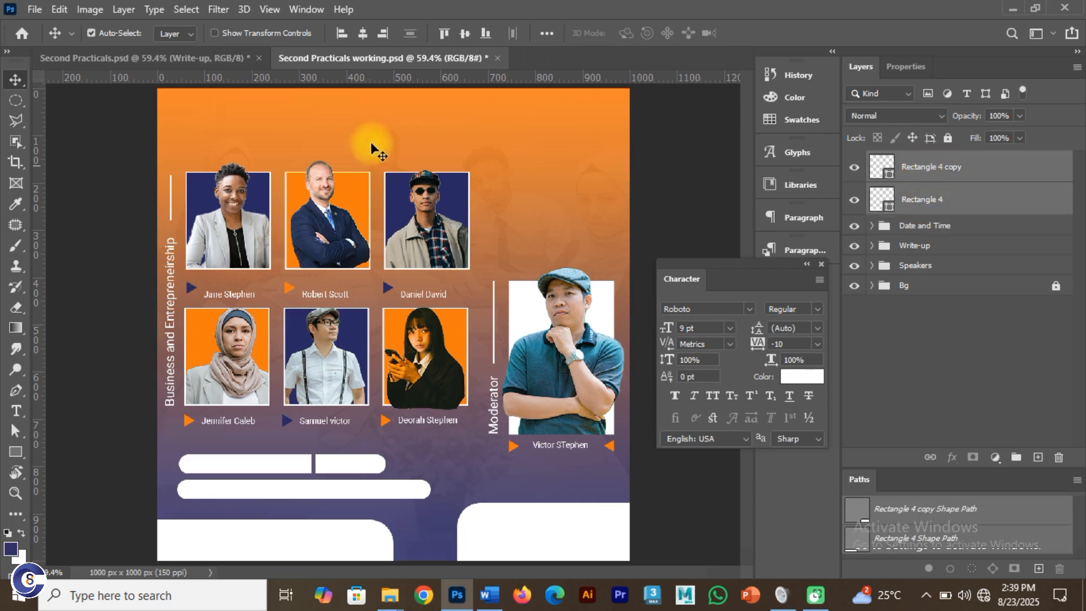
left_click(205, 60)
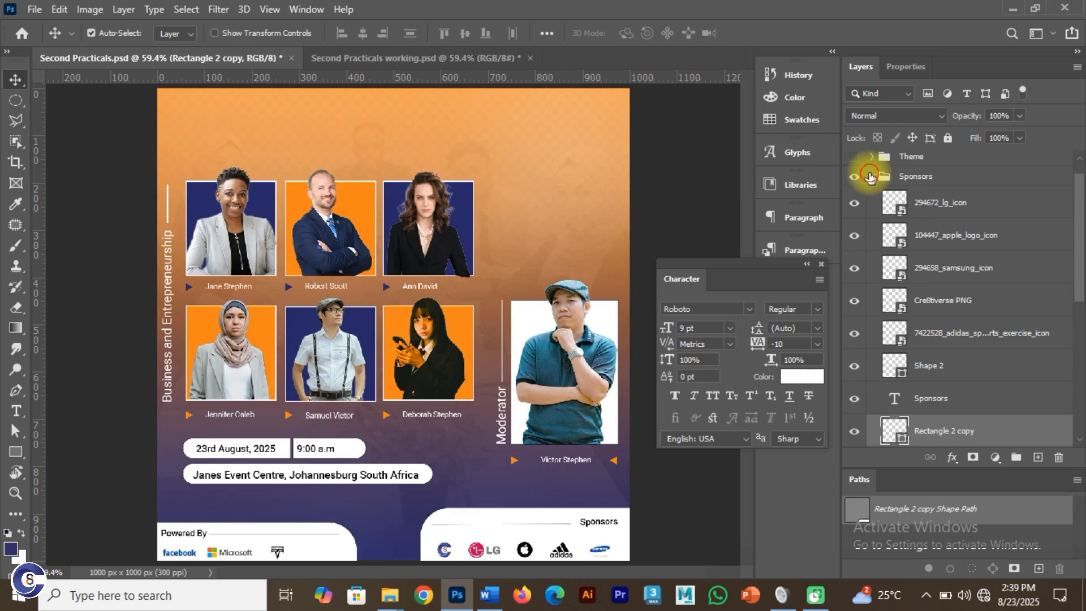
left_click(872, 175)
left_click(435, 58)
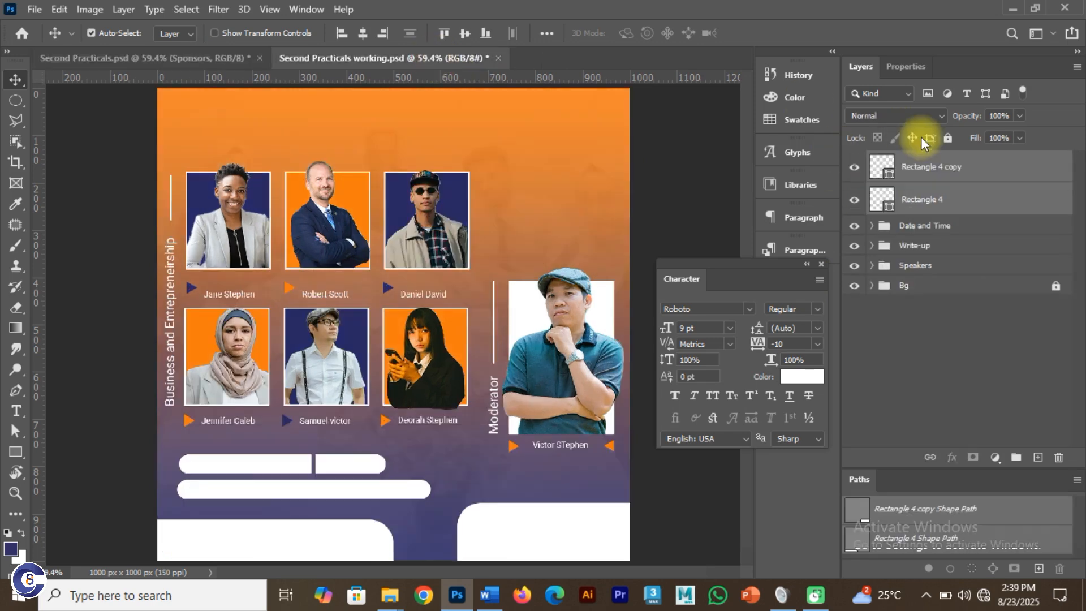
key("ctrl+g")
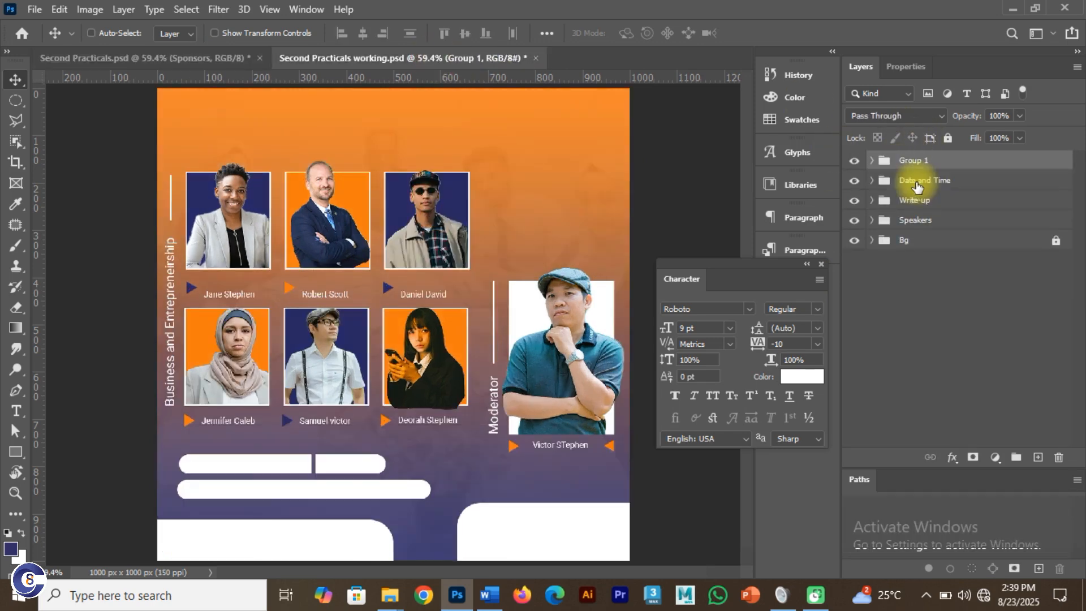
Rename the new group of rounded panels as Sponsors and select the Date and Time group
double_click(915, 160)
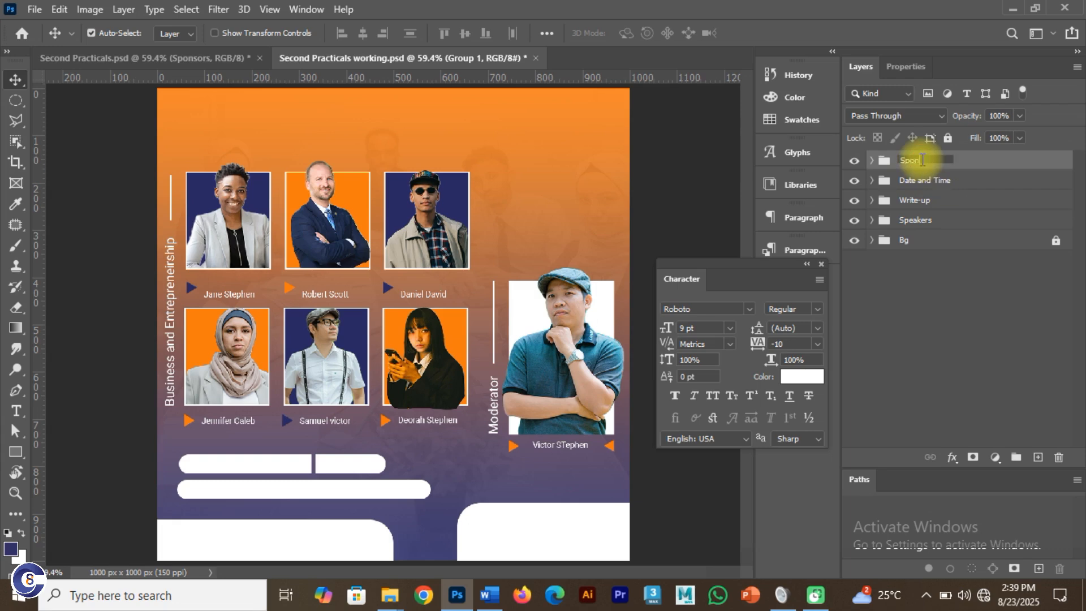
type("Sponsors")
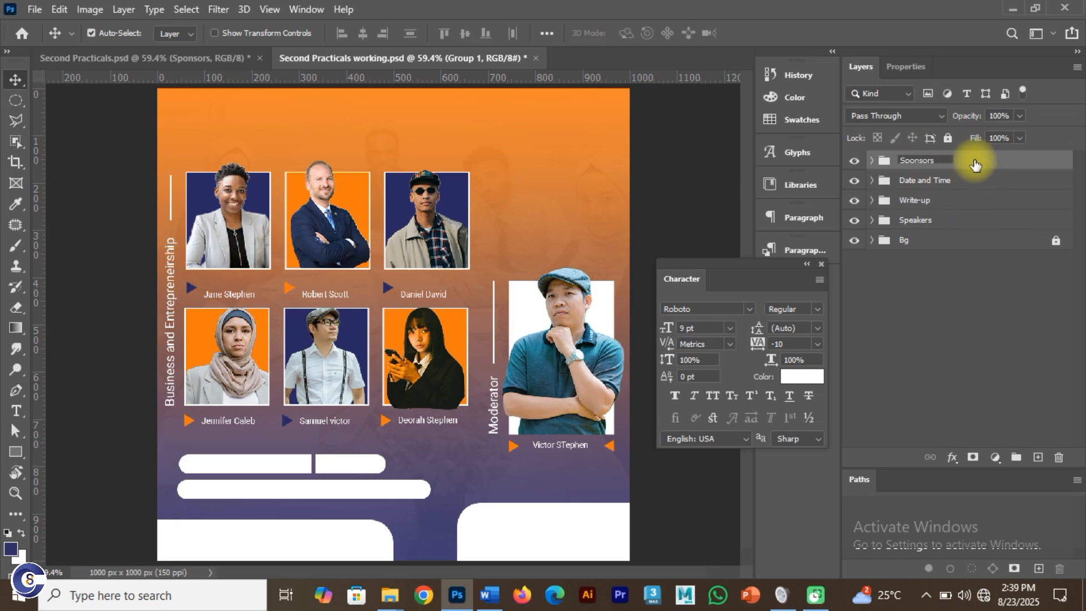
left_click(970, 162)
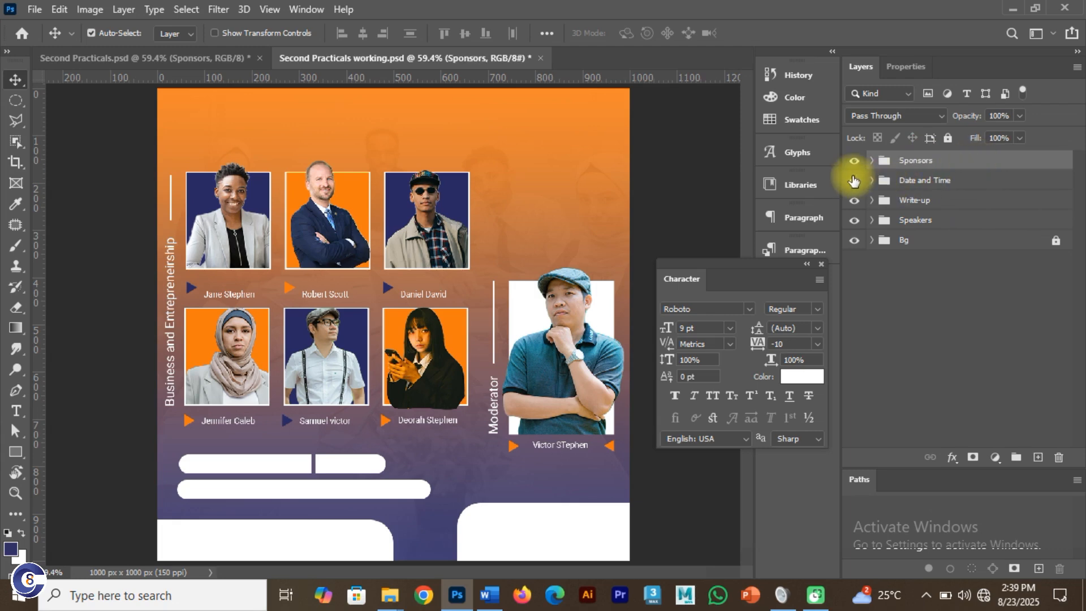
left_click(940, 181)
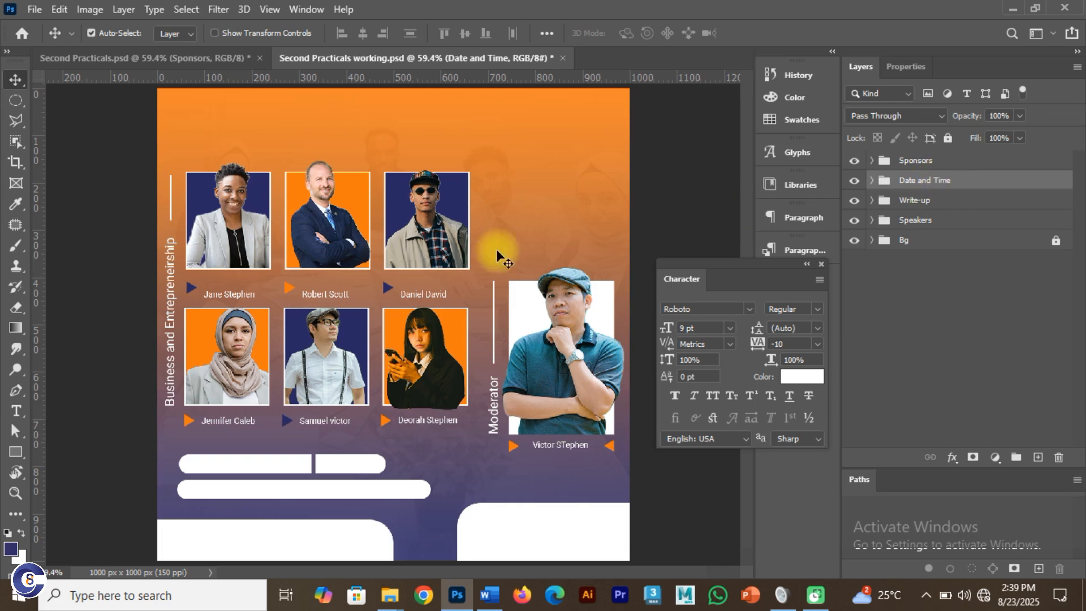
Align the vertical centres of the names and triangles under the first row of speakers
left_click(189, 287)
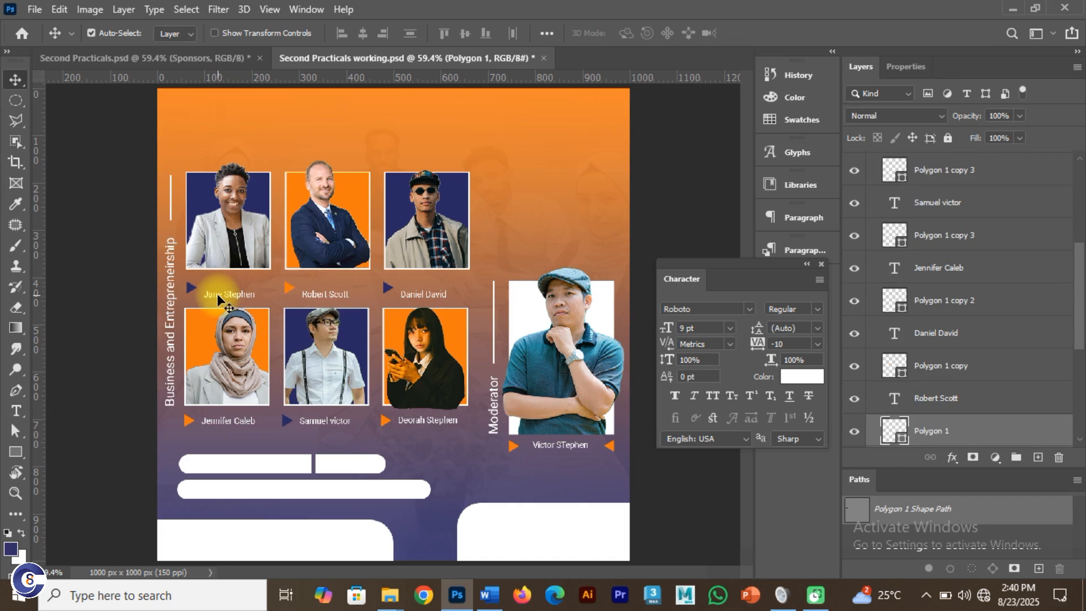
left_click(287, 288, "shift")
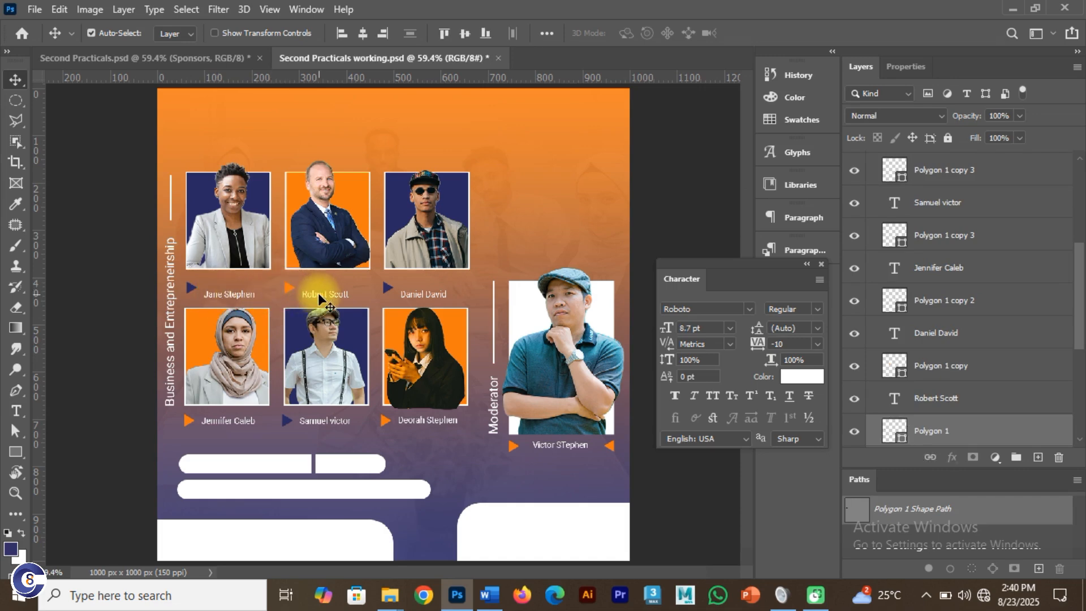
left_click(388, 288, "shift")
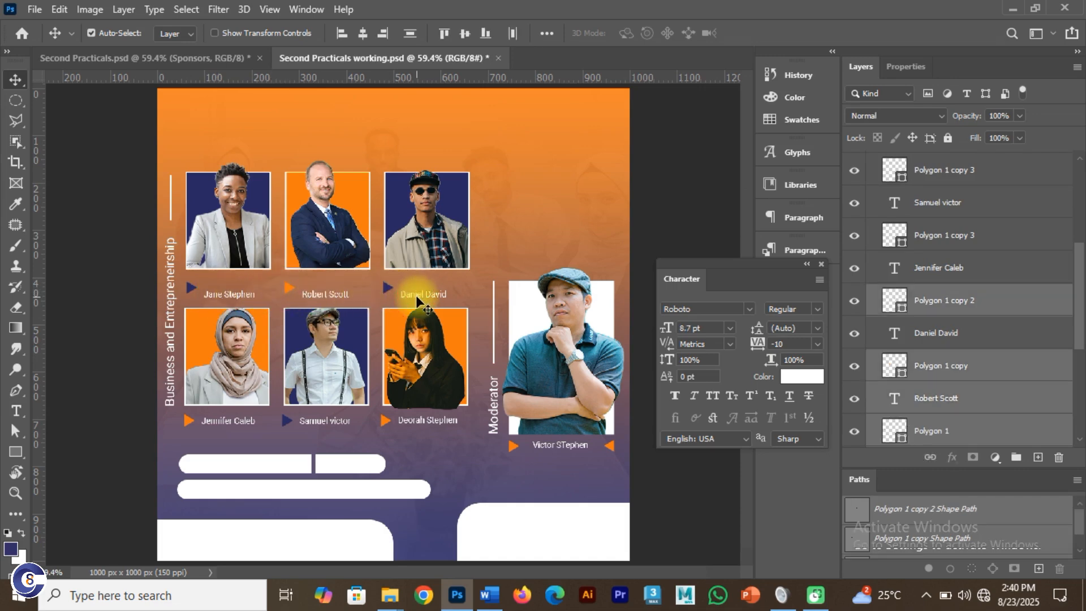
left_click(419, 299, "shift")
left_click(465, 34)
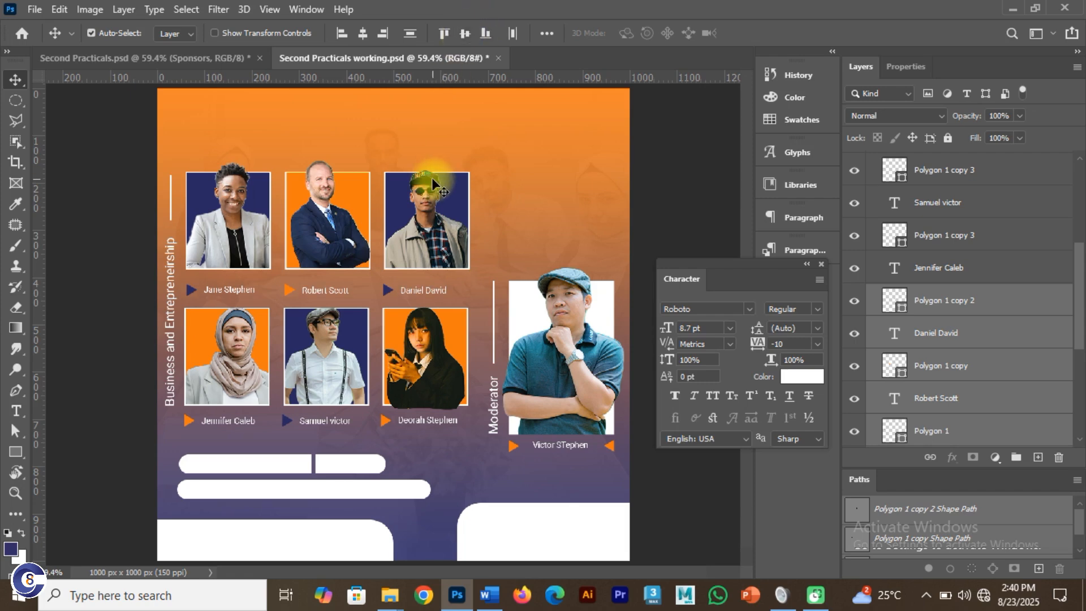
Nudge the first row's aligned names and triangles upward, closer to the speaker portraits
key("Up")
key("Up")
key("Up")
key("Up")
key("Up")
key("Up")
key("Up")
key("Up")
key("Up")
key("Up")
key("Up")
key("Up")
key("Up")
key("Up")
key("Up")
key("Up")
key("Up")
key("Up")
key("Up")
key("Up")
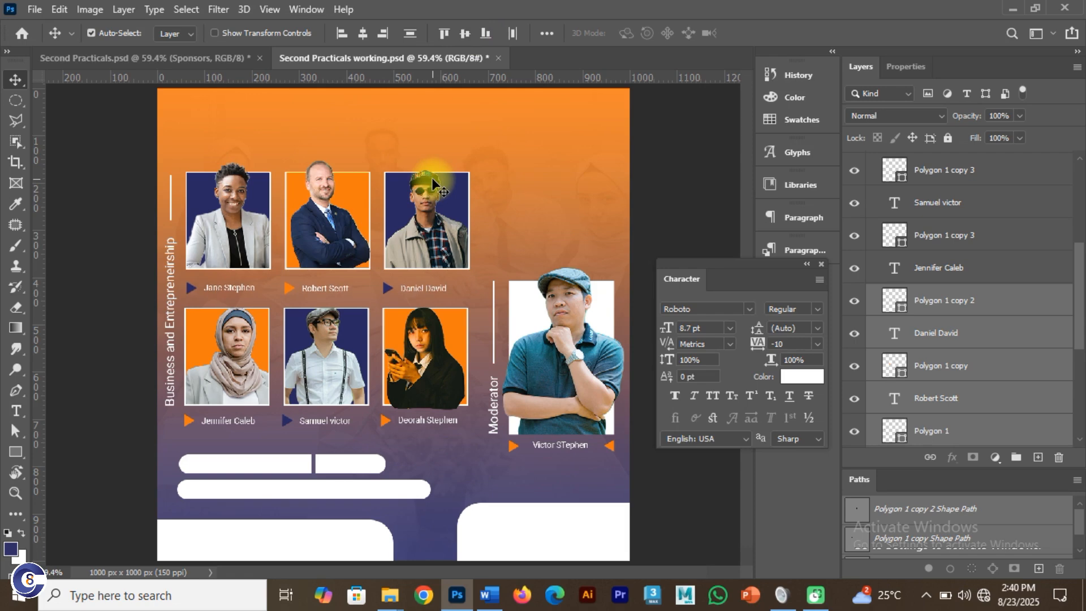
key("Up")
key("Up")
key("Up")
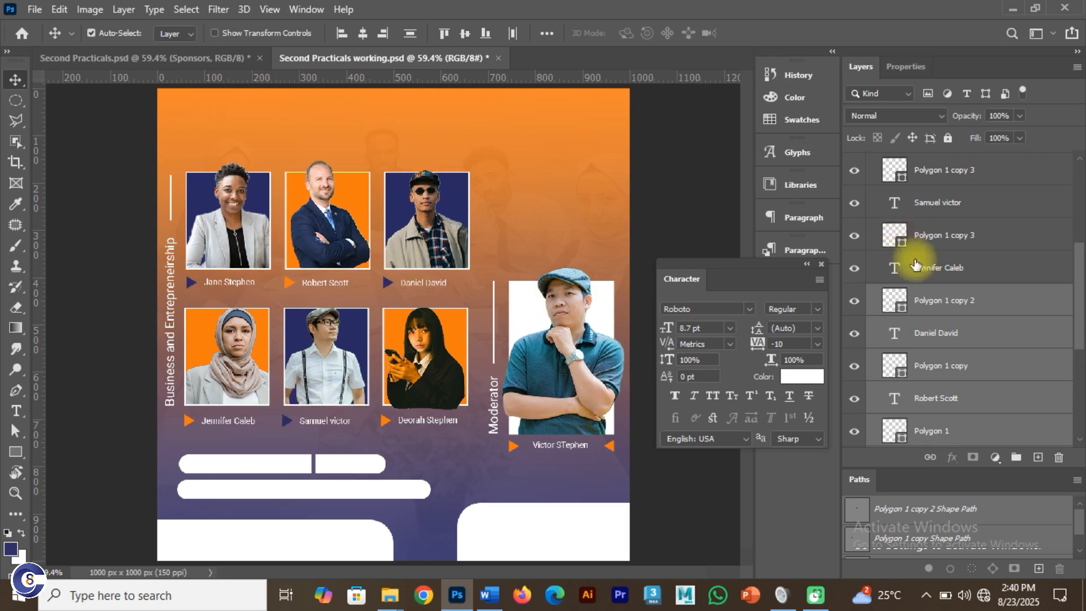
Select the uppermost rounded bar layer in the Date and Time group and check the date line in the reference design
left_click(291, 460)
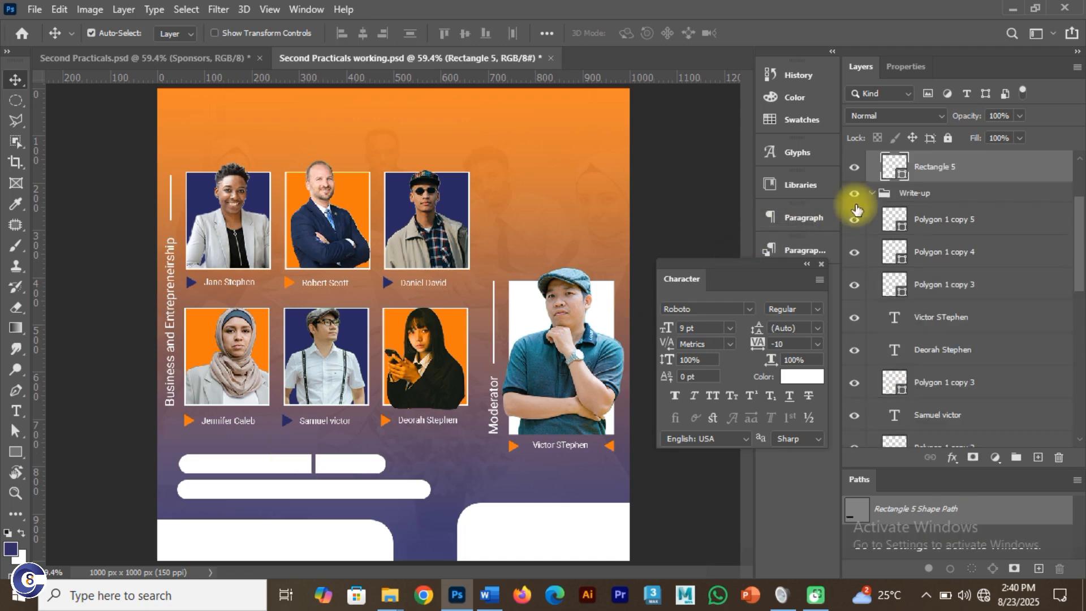
key("ctrl+j")
key("ctrl+j")
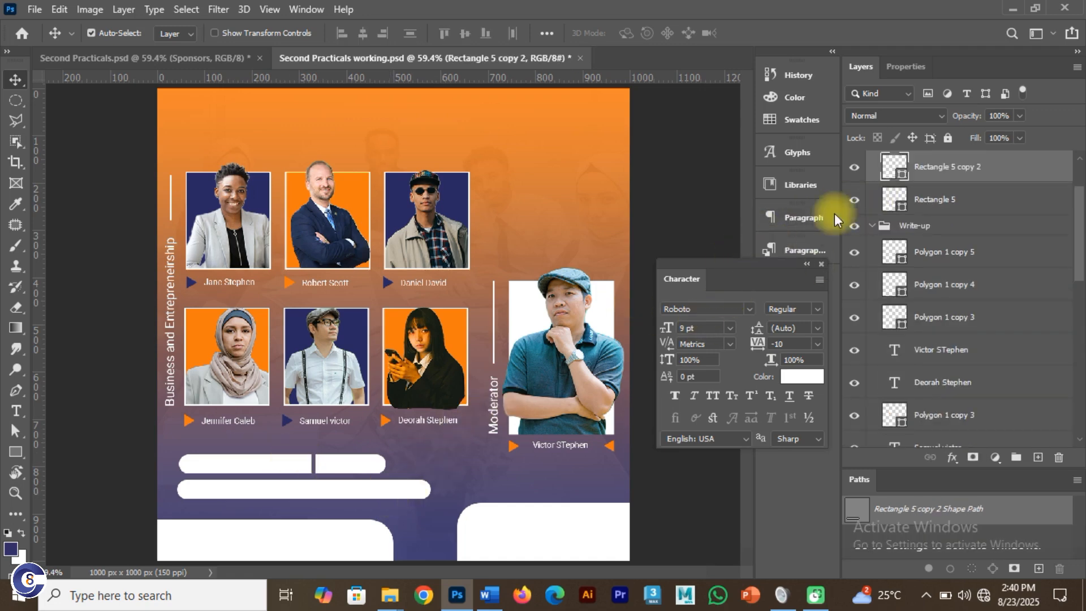
scroll(1057, 206, "up", 2)
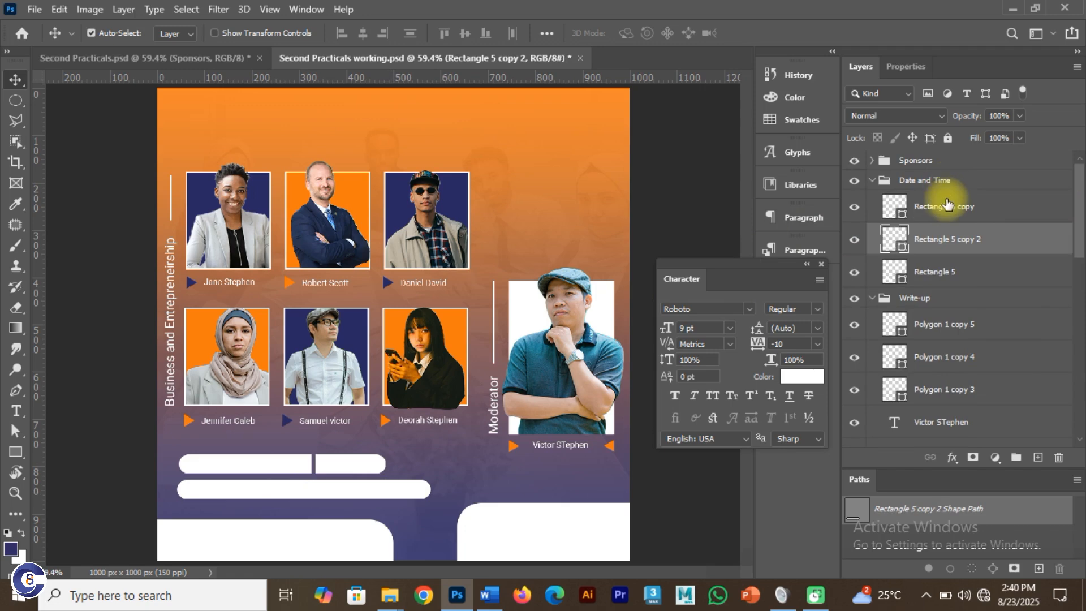
left_click(945, 207)
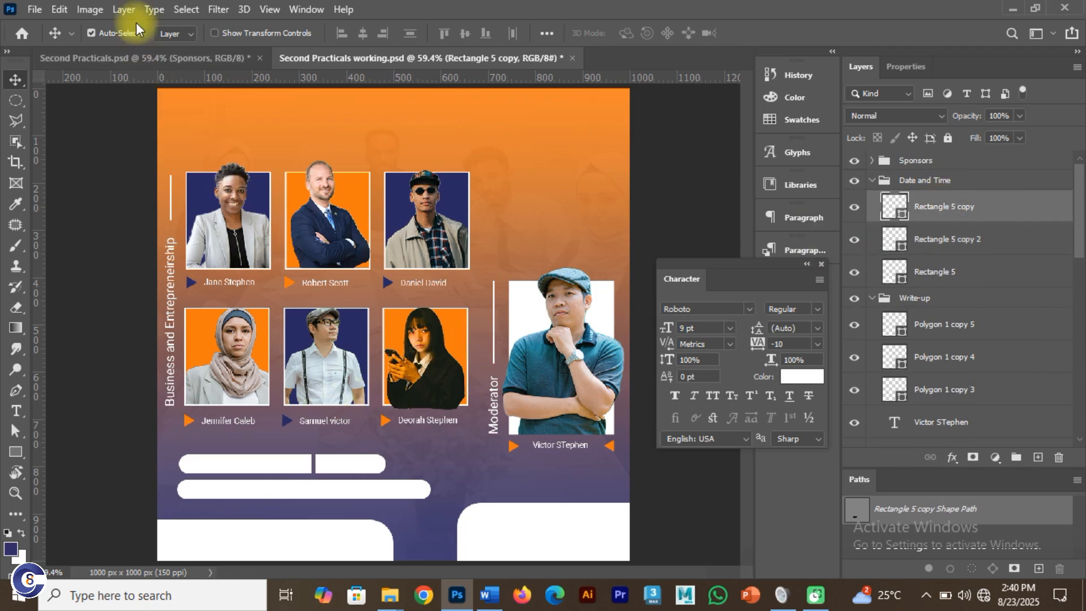
left_click(149, 59)
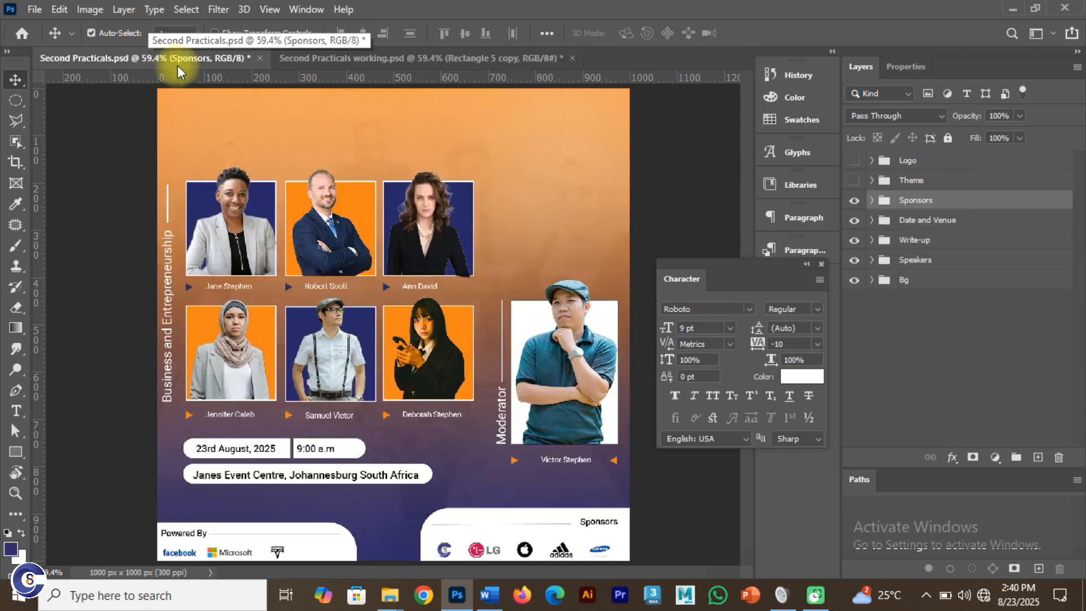
left_click(366, 57)
Start a new text line in the upper rounded bar and colour it navy 25255f, sampled from a speaker portrait background
key("t")
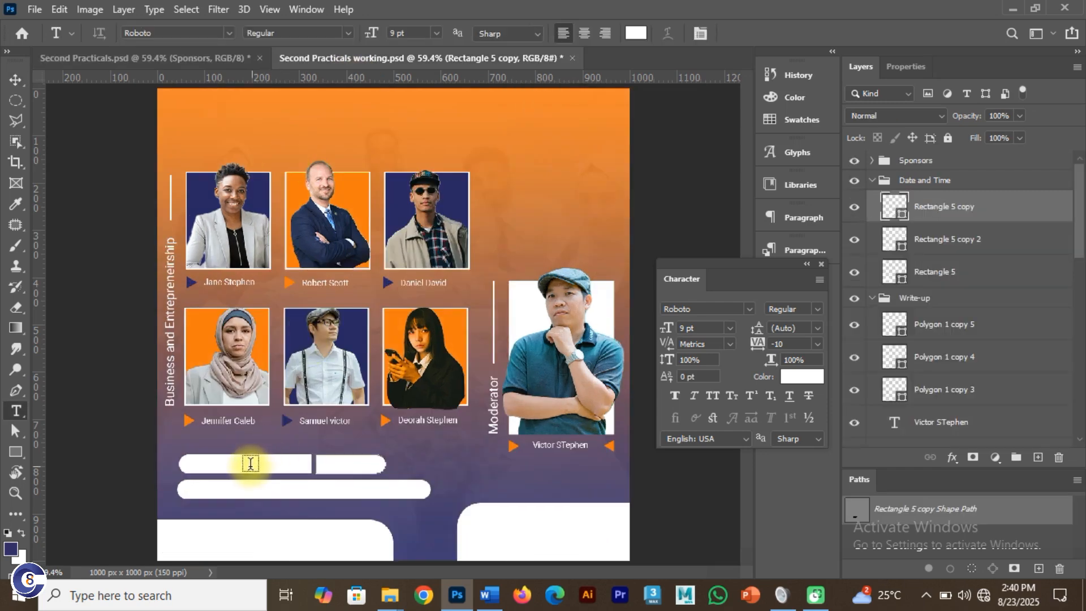
left_click(236, 464)
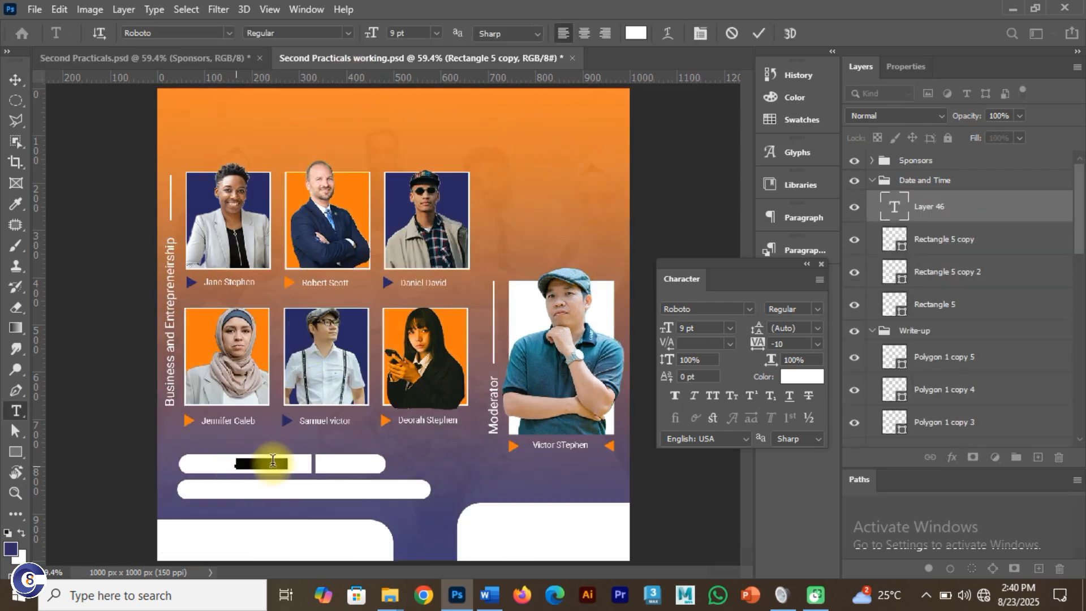
key("BackSpace")
key("ctrl+z")
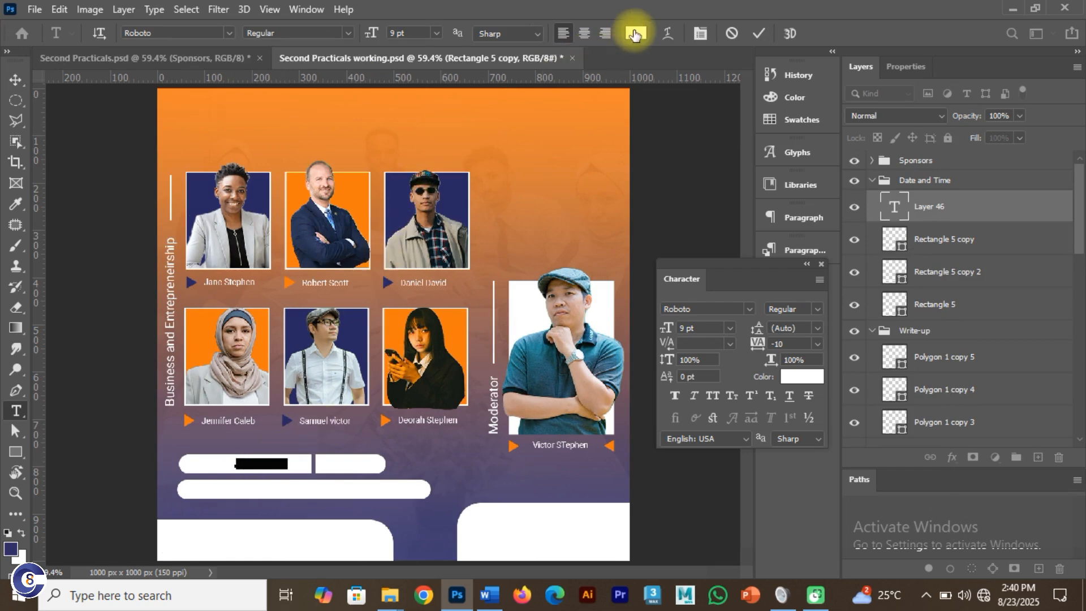
left_click(634, 34)
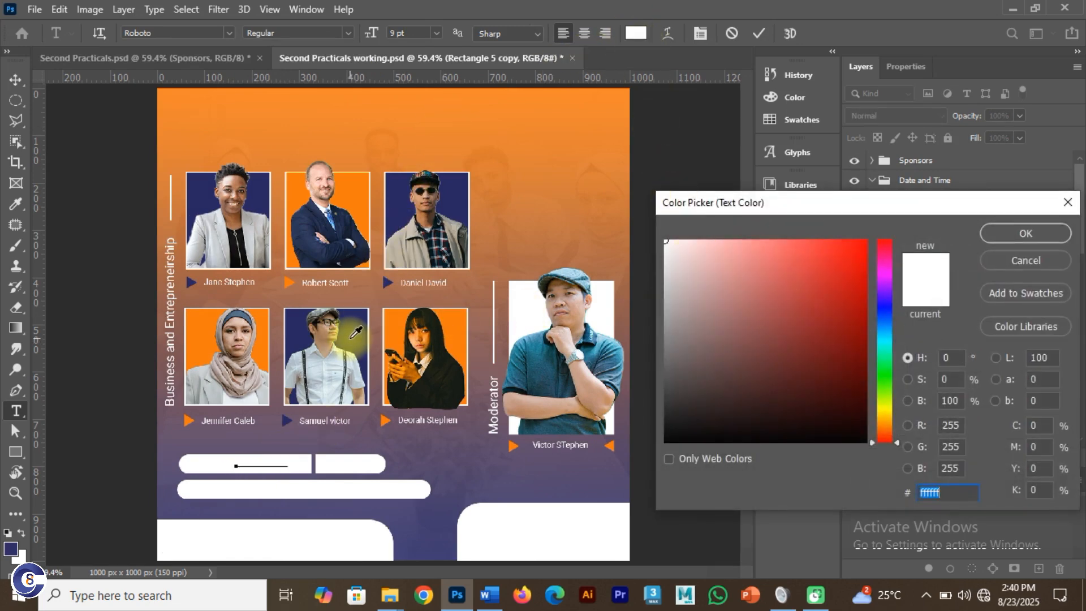
left_click(351, 338)
left_click(998, 237)
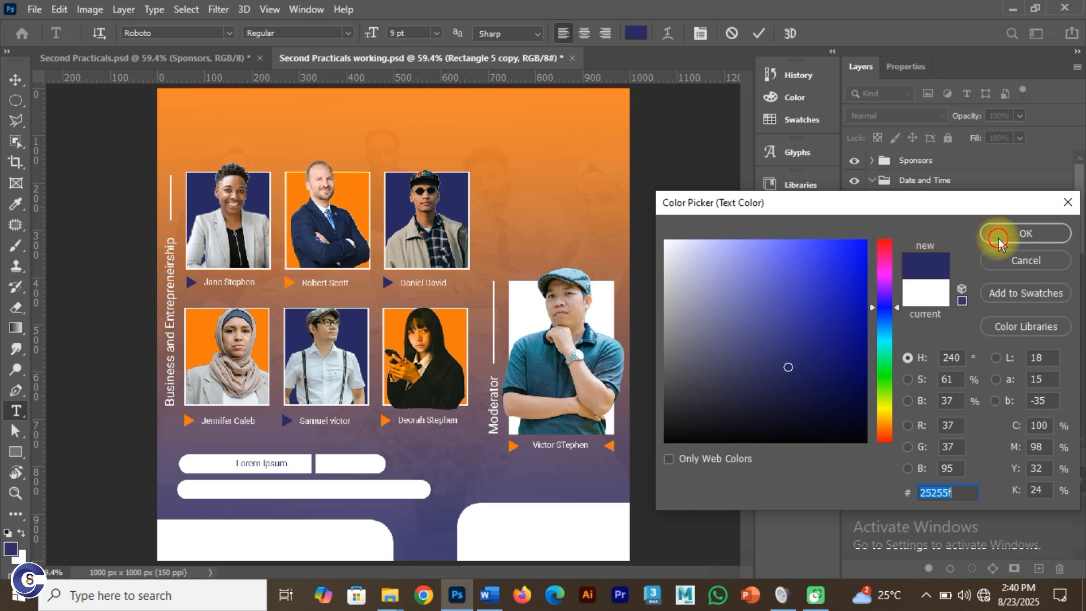
Replace the placeholder text in the upper bar with "23rd August 2025"
left_click(251, 461)
triple_click(251, 462)
left_click(257, 462)
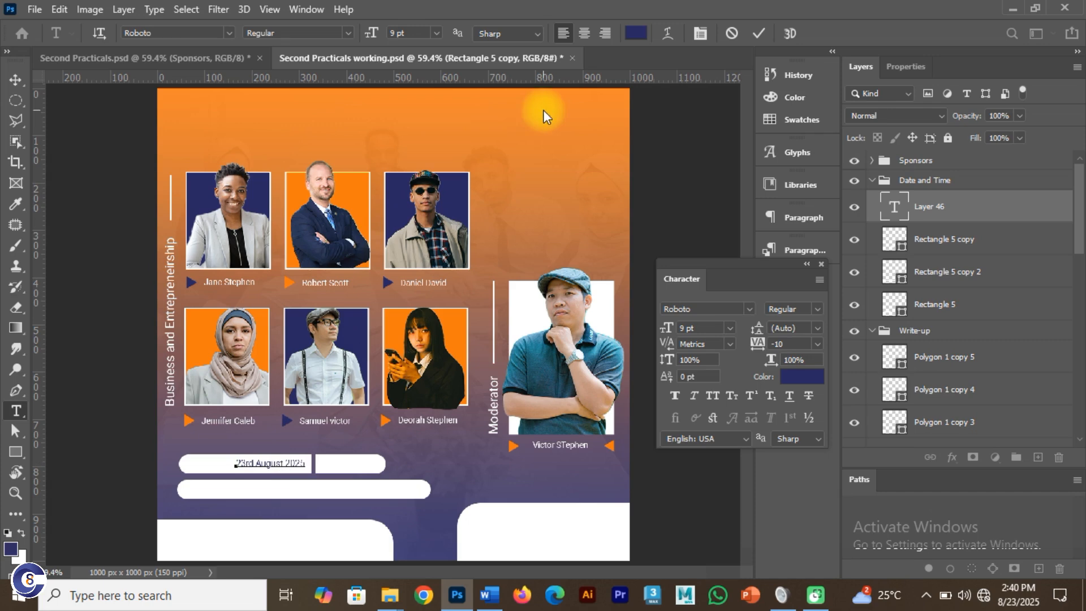
left_click(759, 35)
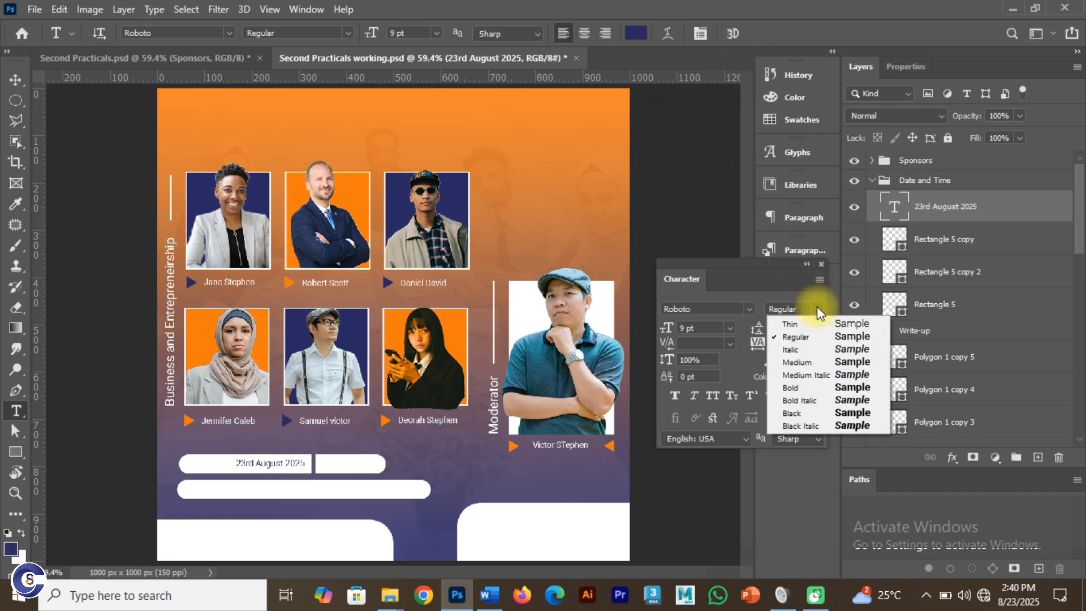
Set the date text to Roboto Medium, 10 pt, with faux bold and centre it in the longer section of the upper bar
left_click(804, 361)
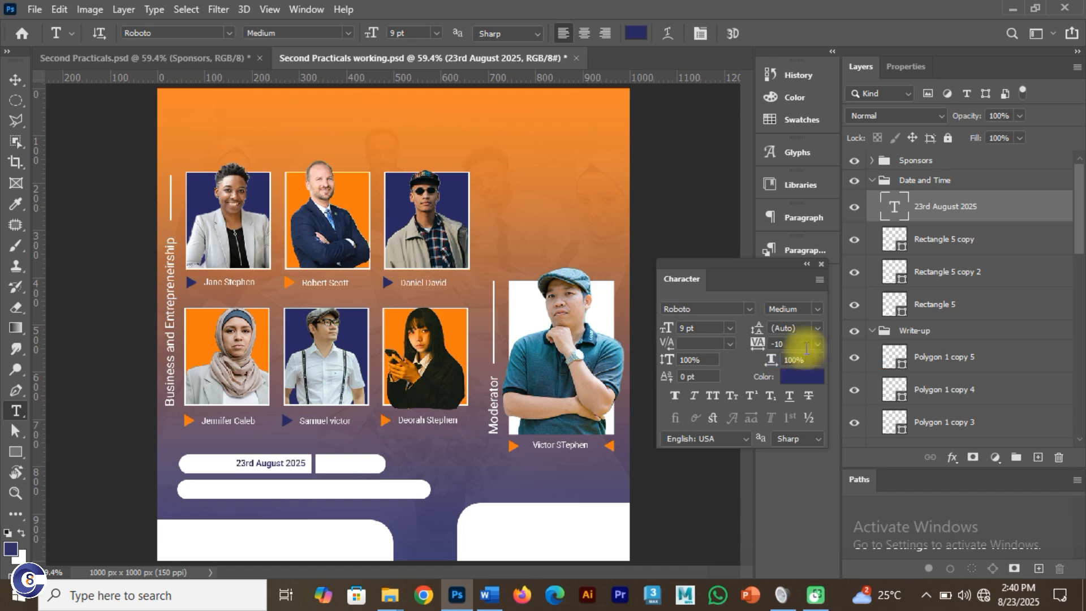
left_click(713, 326)
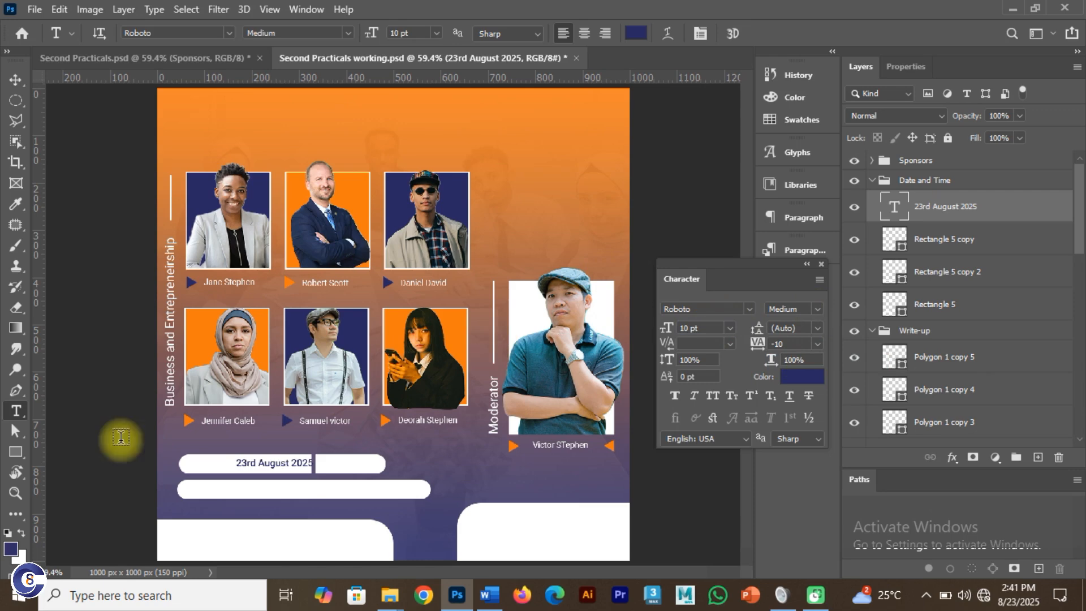
left_click(15, 80)
left_click_drag(276, 462, 247, 470)
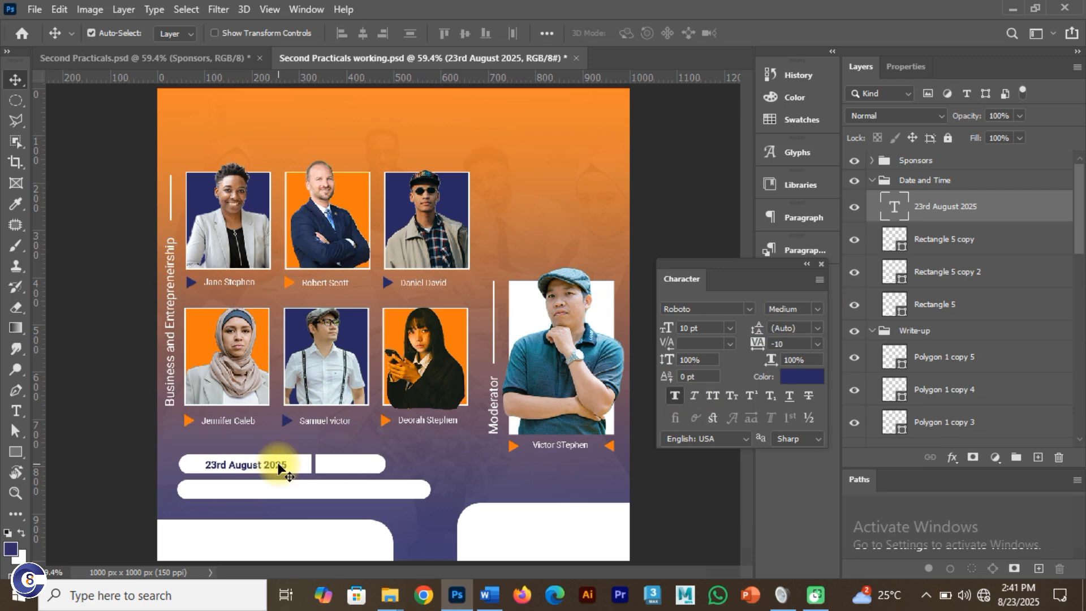
Check the reference layout and duplicate the date text into the shorter section of the upper bar and into the lower bar
left_click(160, 64)
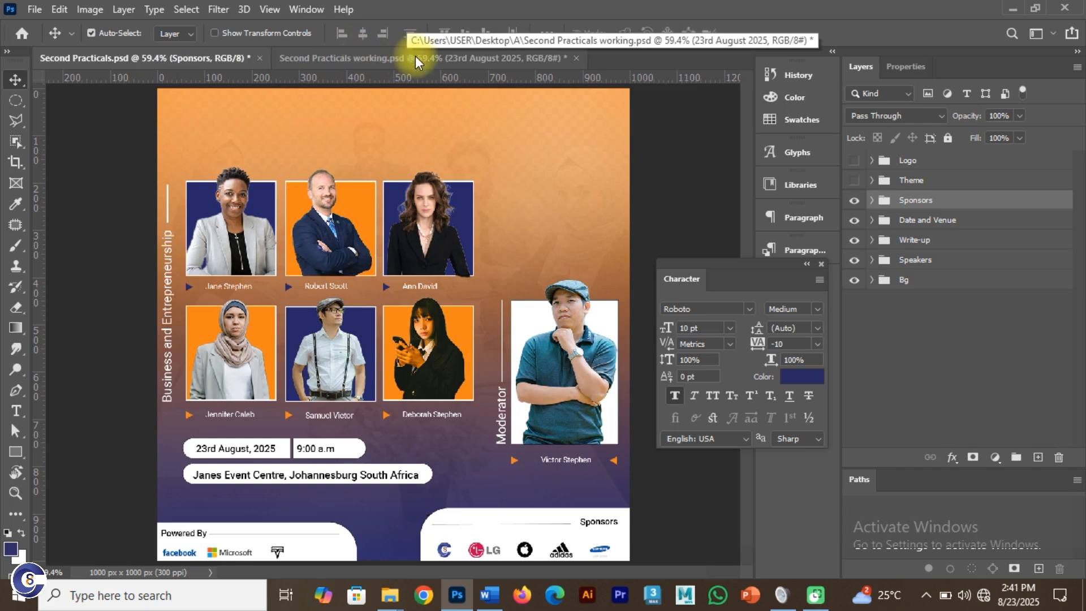
left_click(417, 63)
left_click(256, 463)
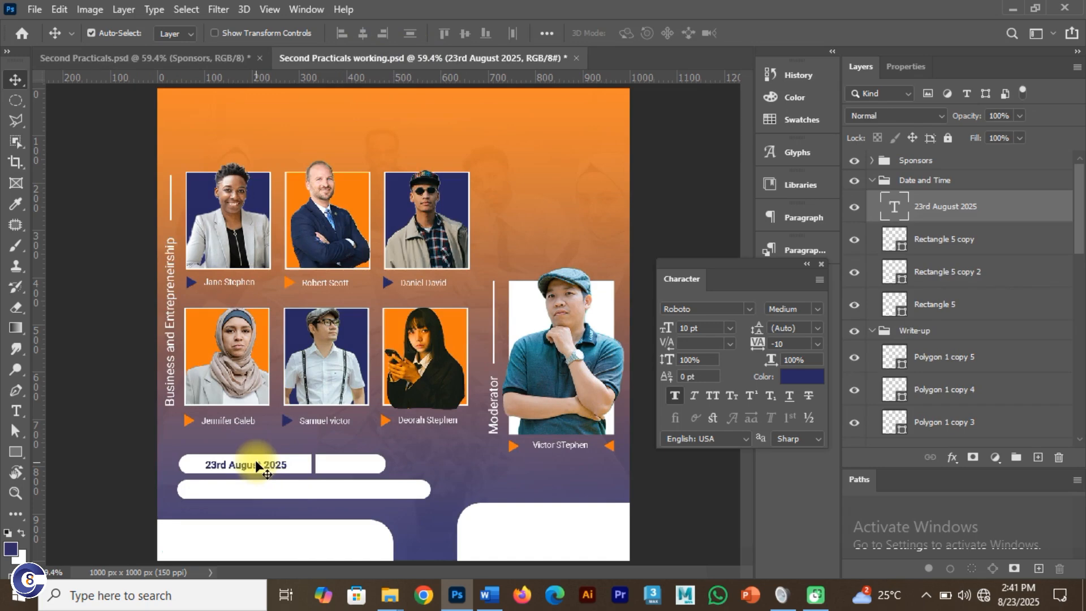
left_click_drag(256, 463, 357, 467)
Replace the date copy in the lower bar with "Janes Event Centre, Johannesburg South Africa", copied from the reference design
double_click(275, 493)
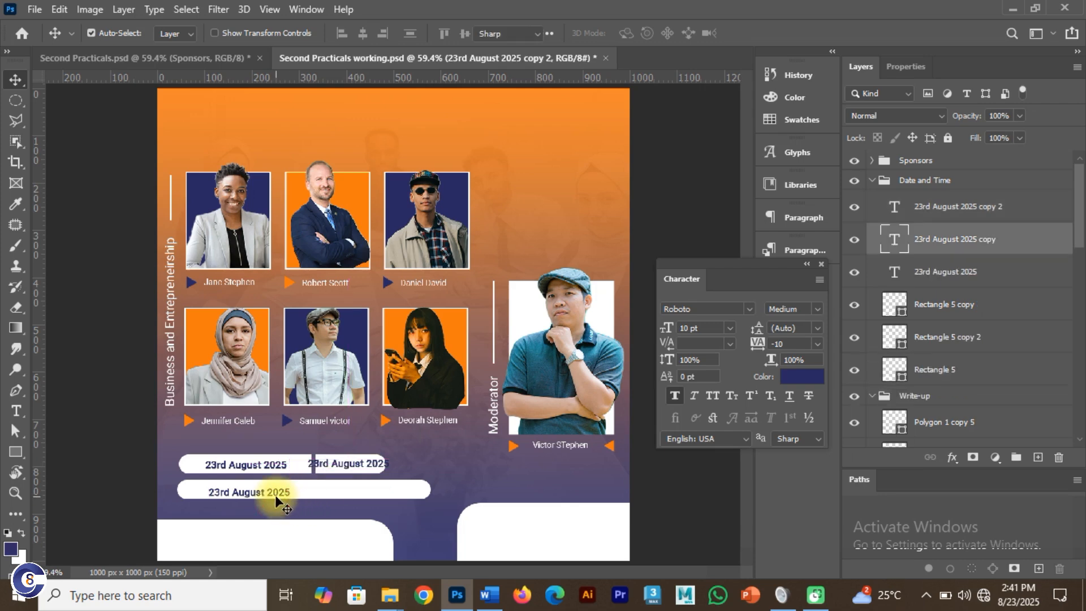
type("la")
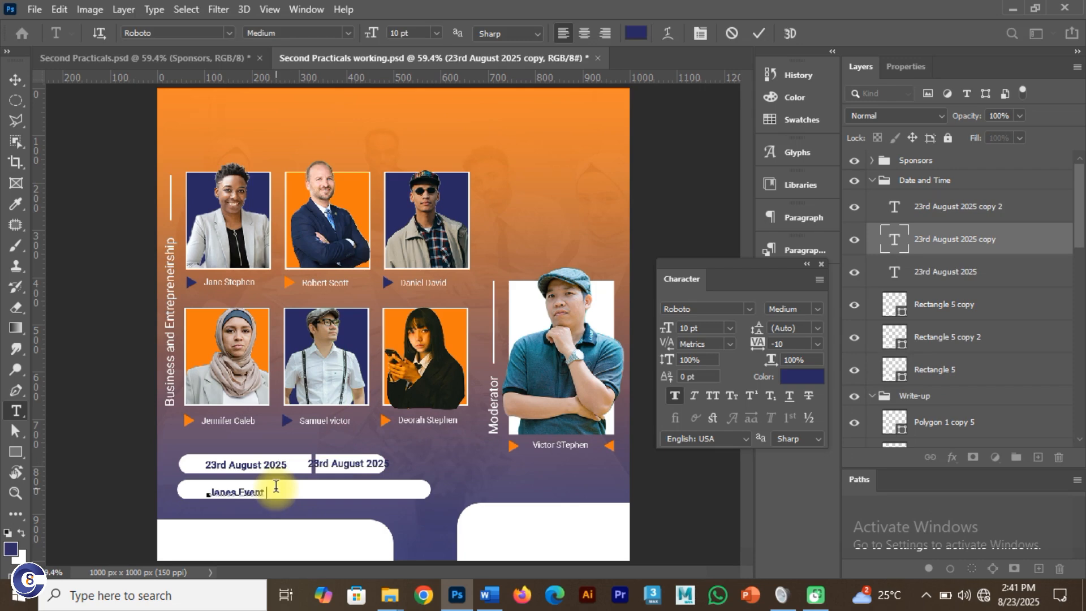
left_click(96, 57)
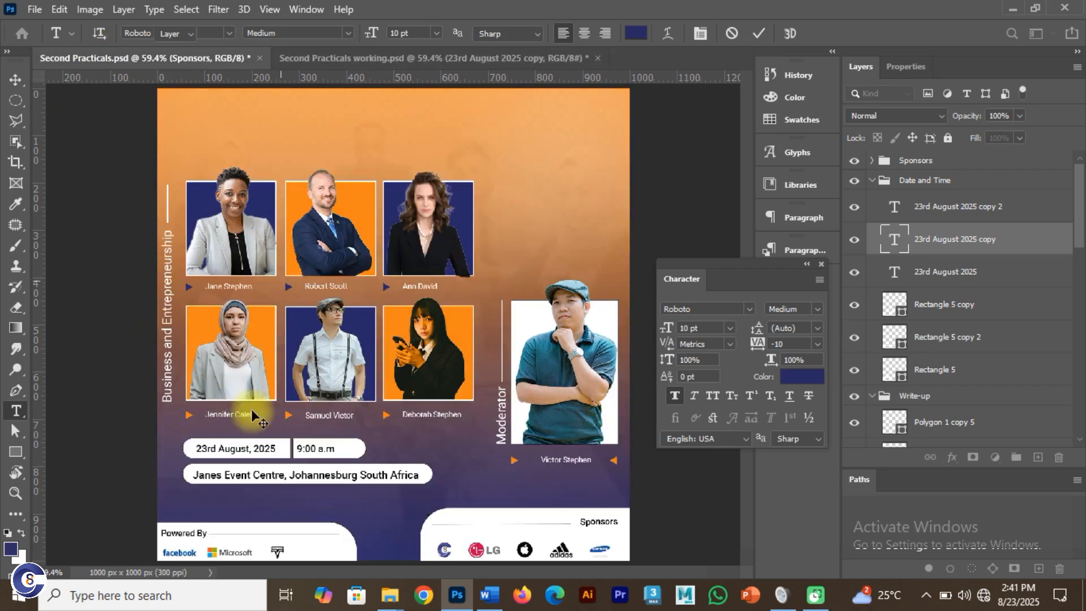
double_click(239, 486)
key("ctrl+c")
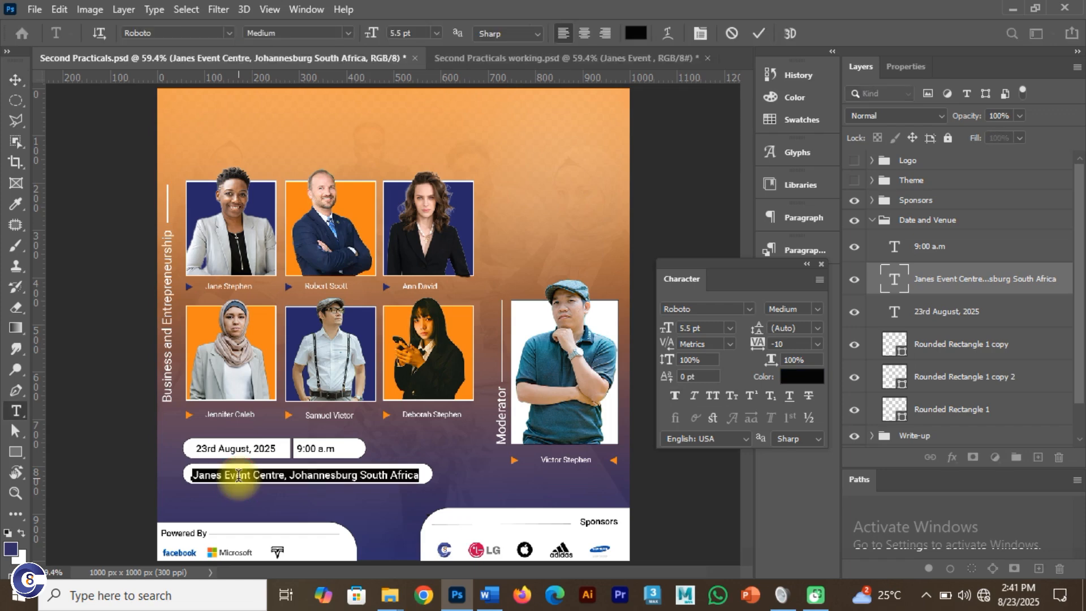
left_click(516, 58)
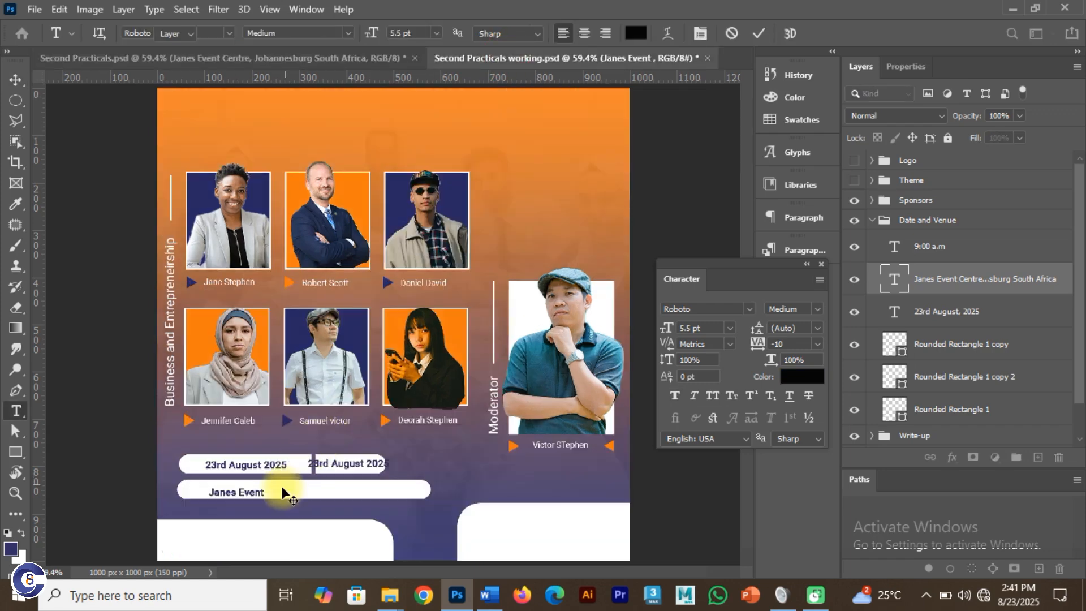
left_click(260, 489)
left_click(260, 492)
double_click(260, 490)
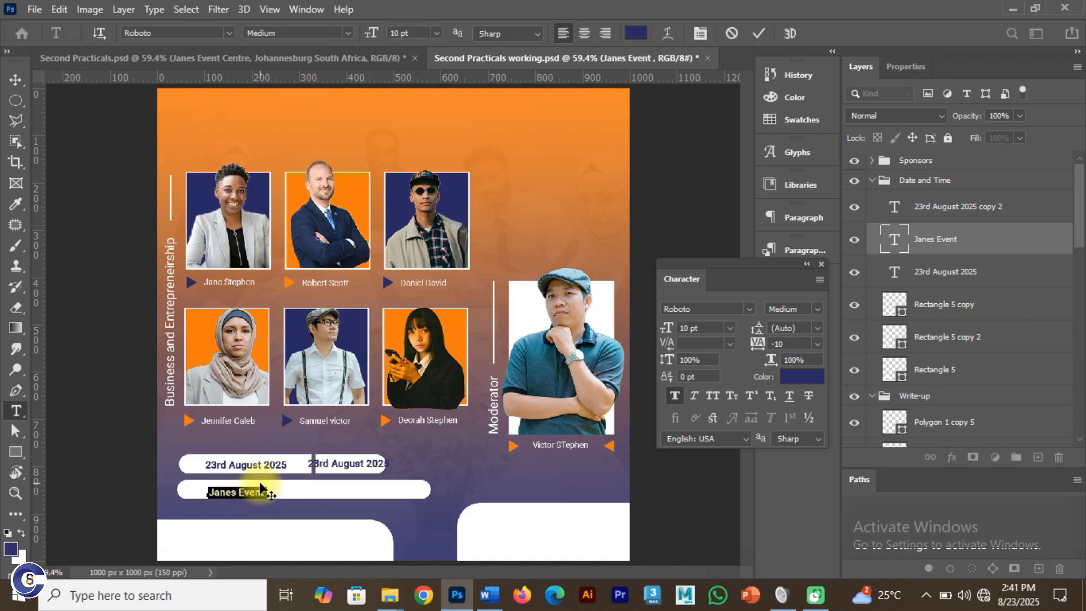
key("ctrl+v")
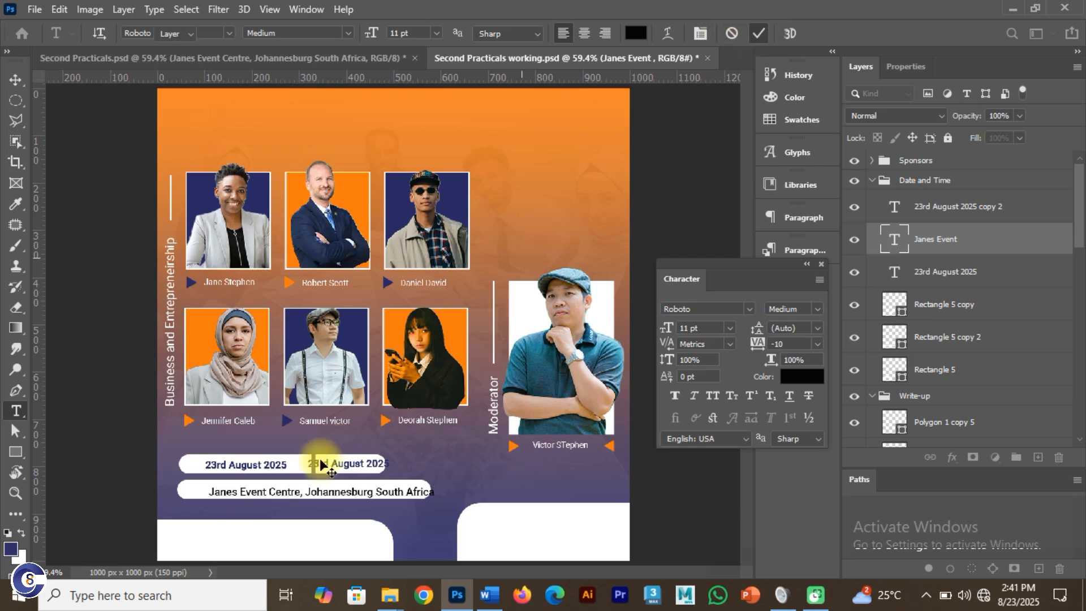
Centre the venue text inside the lower bar and recolour it navy 25255f, sampled from a portrait background
left_click_drag(290, 495, 270, 492)
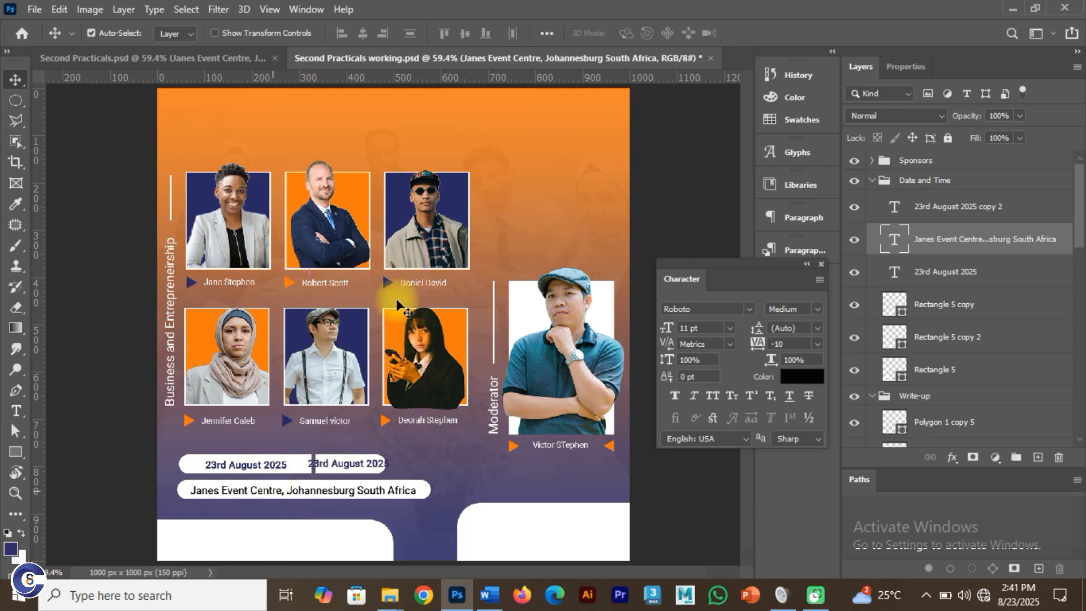
left_click(817, 376)
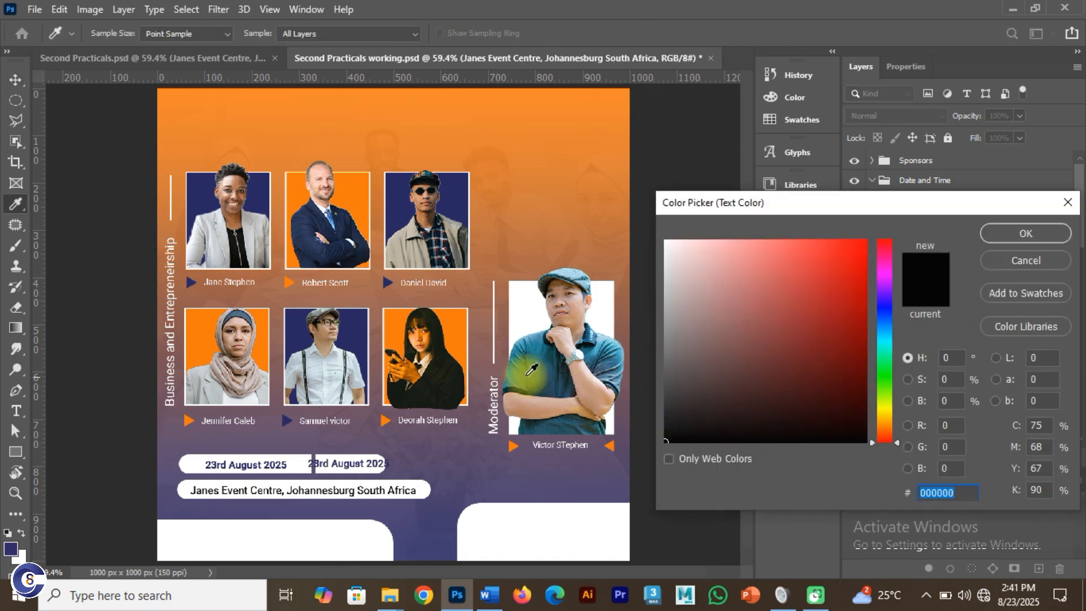
left_click(396, 198)
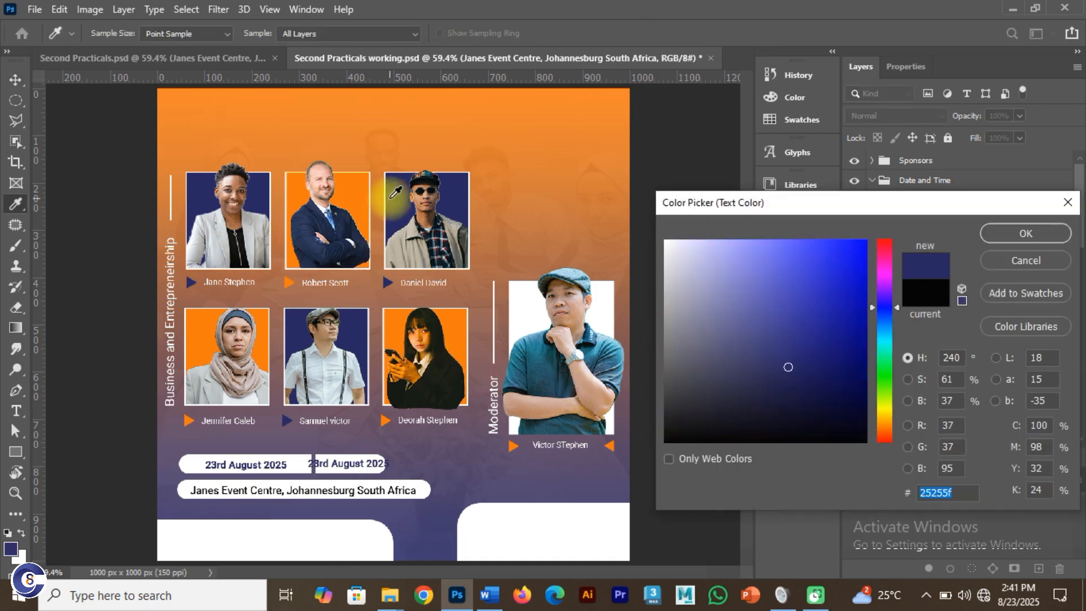
left_click(998, 230)
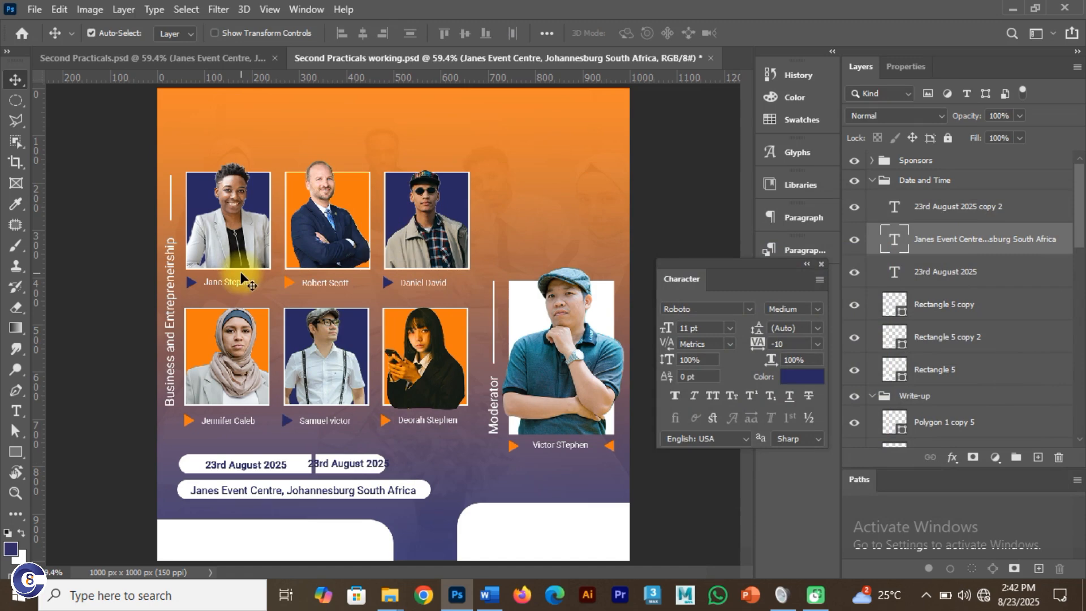
Change the date copy in the shorter section of the upper bar to "9:00 a.m" and move it inside that section
left_click(338, 460)
left_click(121, 58)
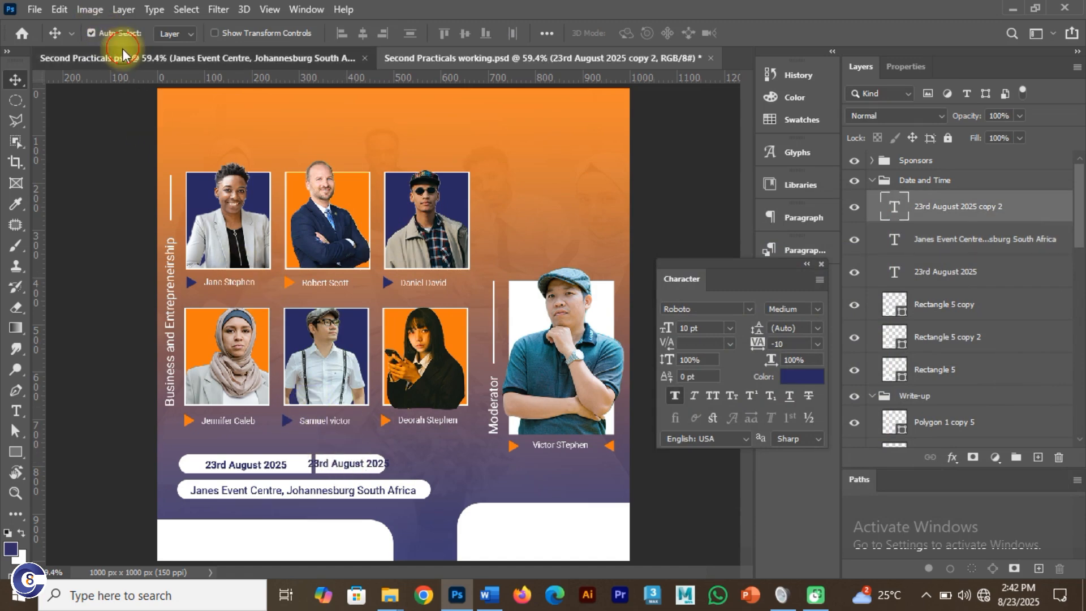
left_click(492, 62)
double_click(364, 460)
left_click(364, 460)
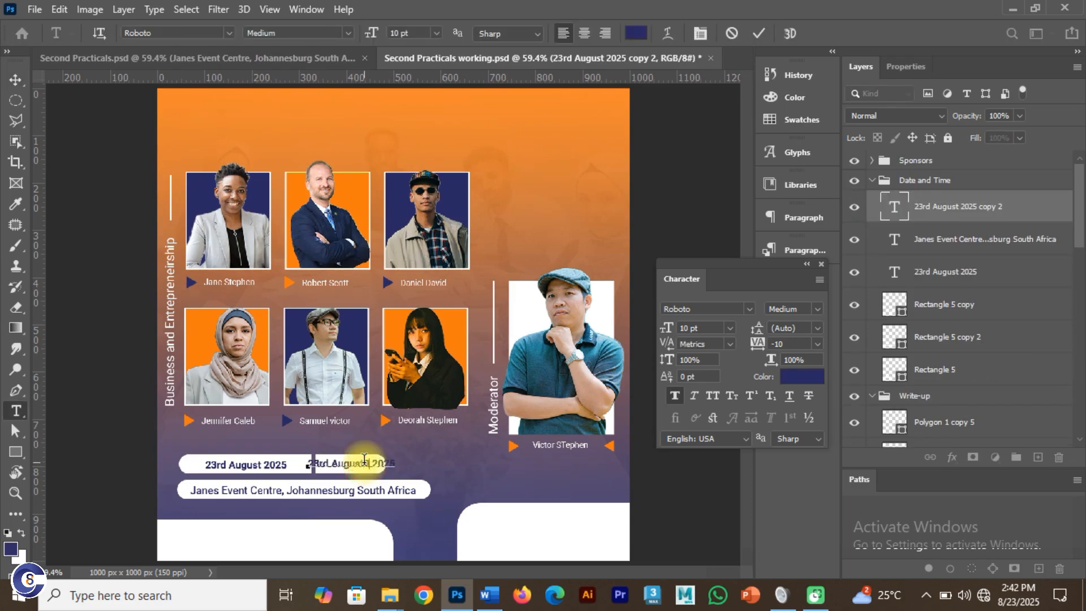
key("ctrl+a")
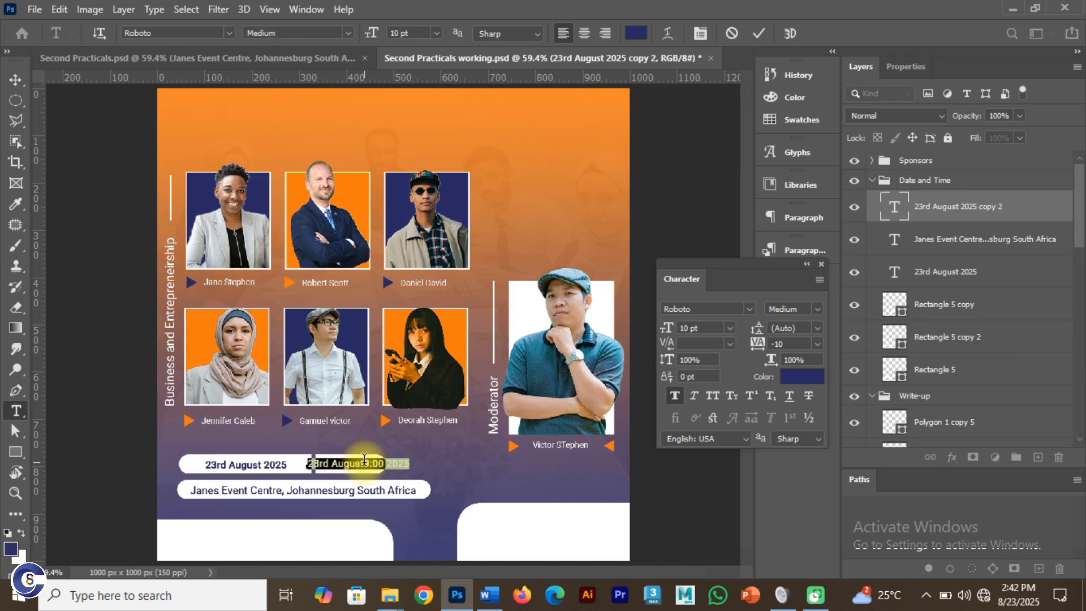
key("BackSpace")
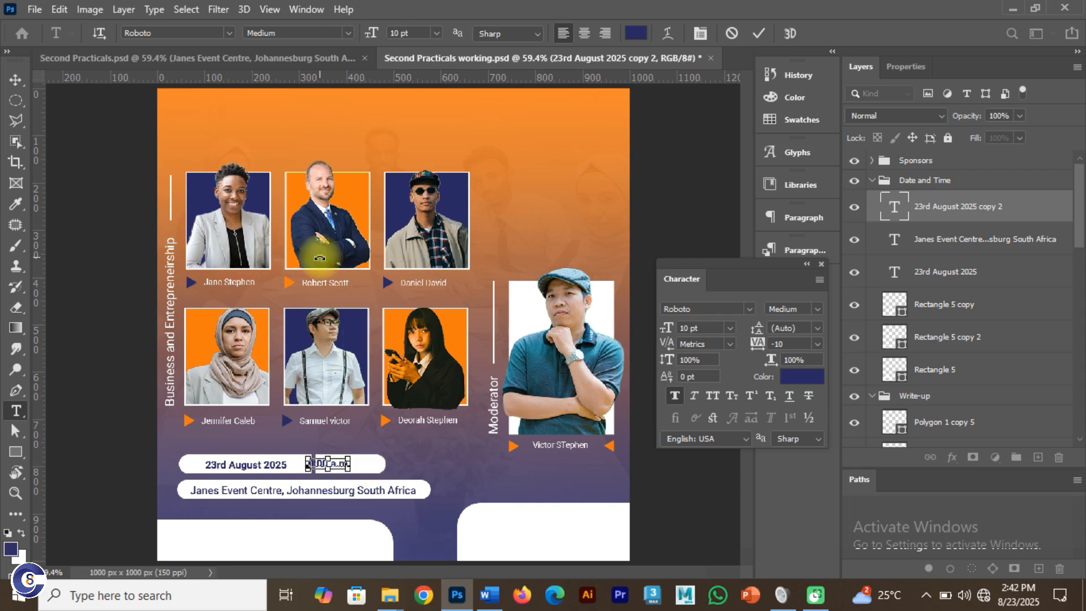
left_click(16, 79)
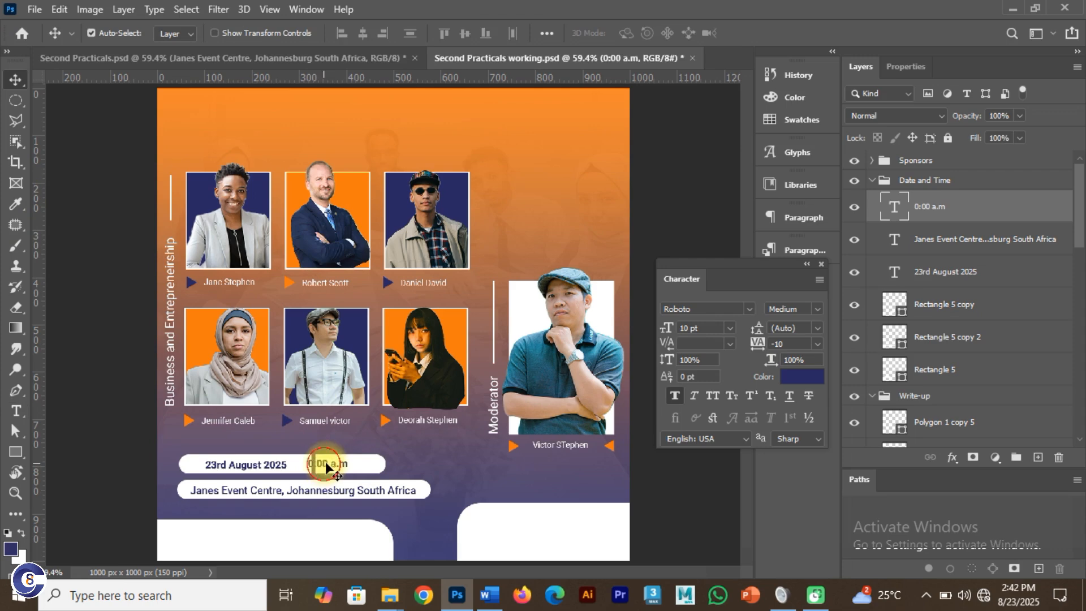
double_click(326, 462)
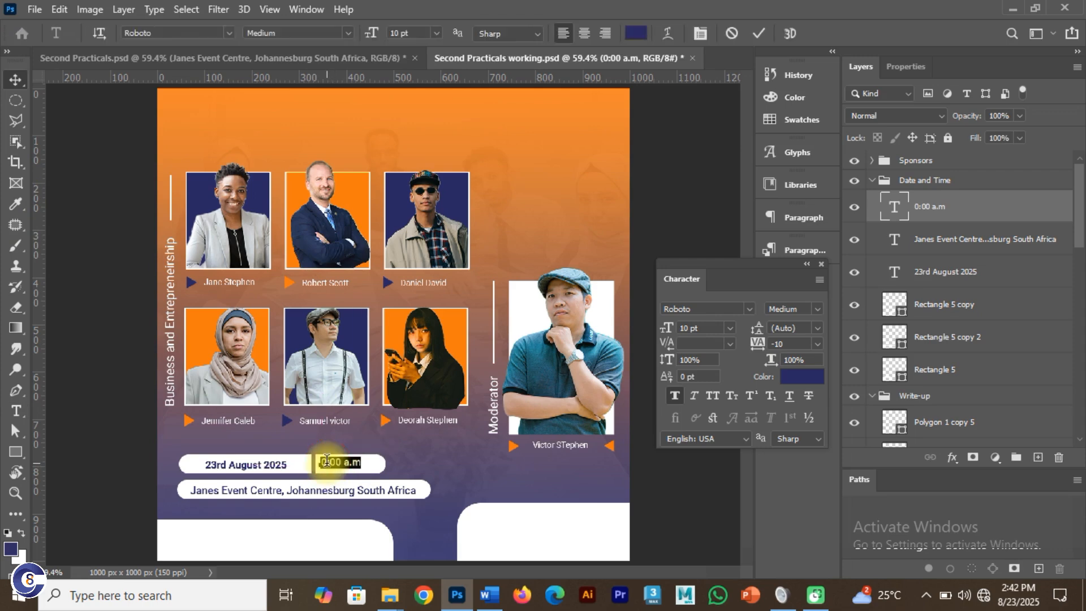
left_click(327, 461)
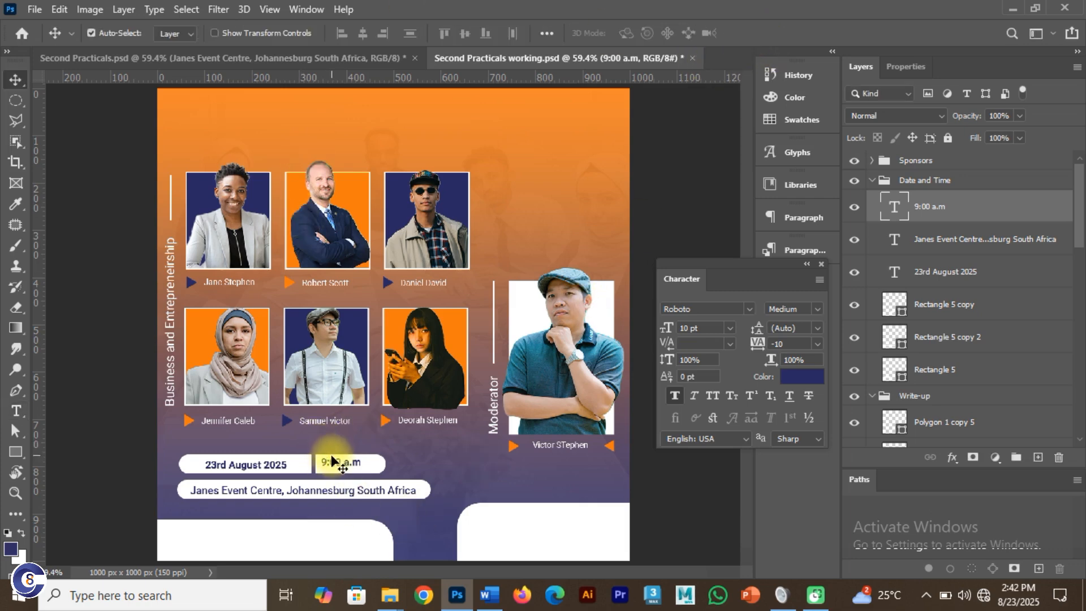
Move the "9:00 a.m" text down inside its upper-bar section to line up with the date, and select both texts
left_click(334, 460)
left_click_drag(336, 464, 320, 431)
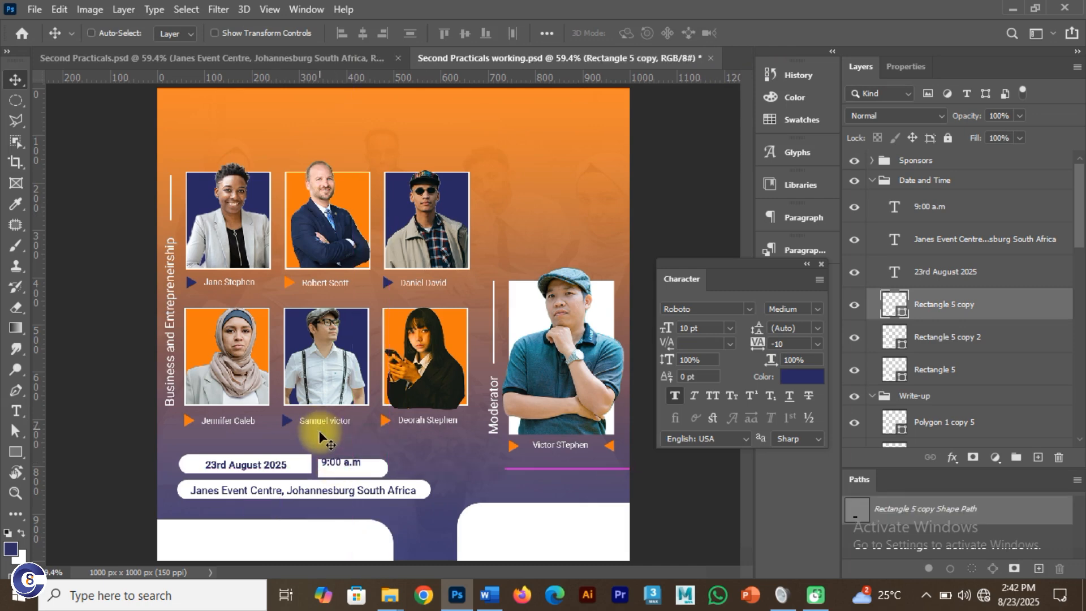
double_click(331, 461)
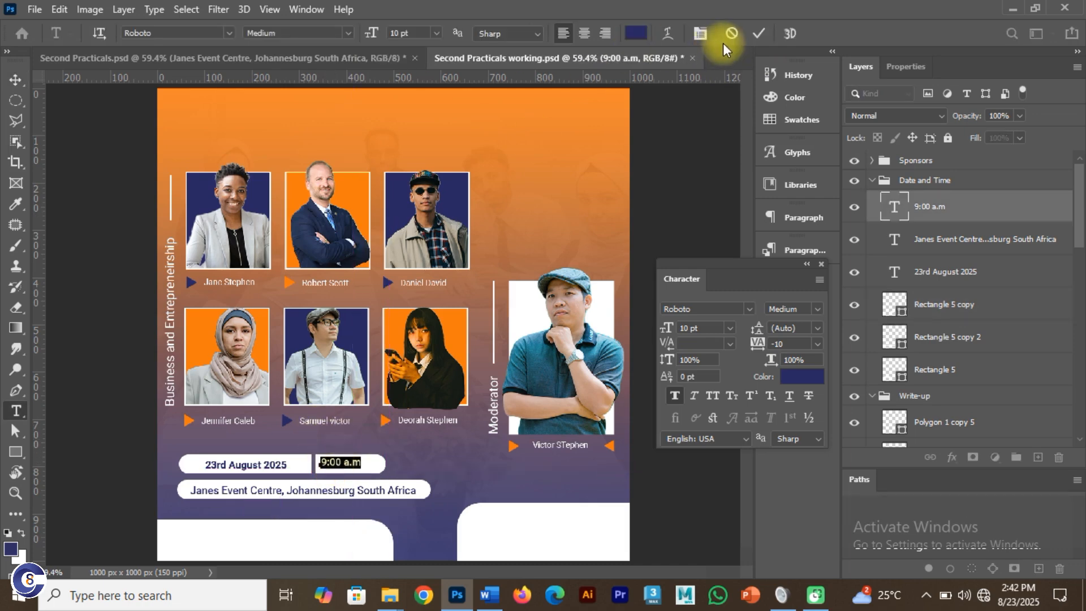
left_click(755, 35)
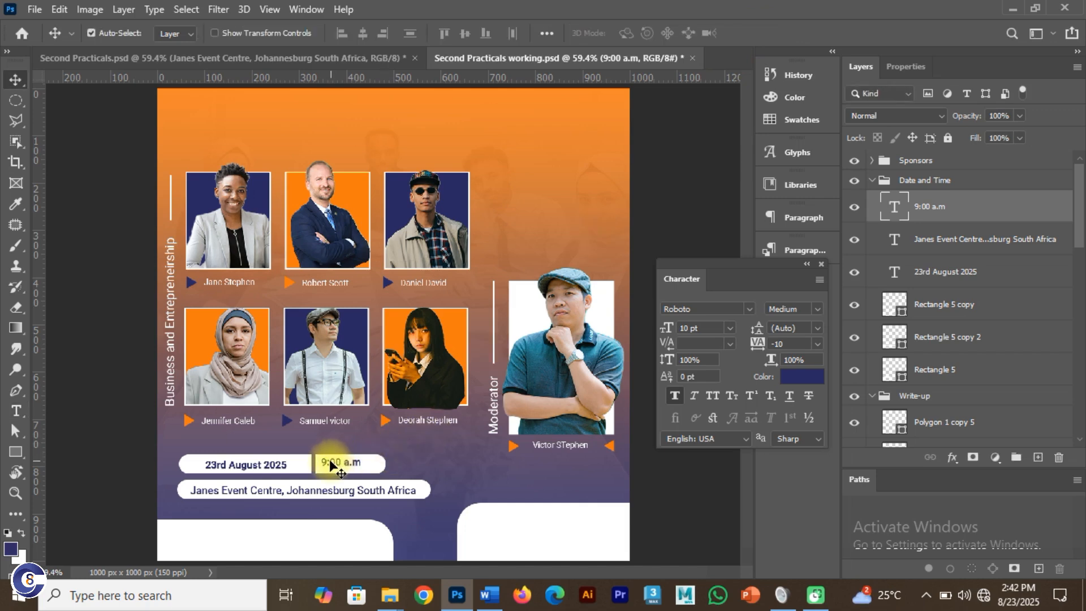
left_click_drag(329, 464, 331, 465)
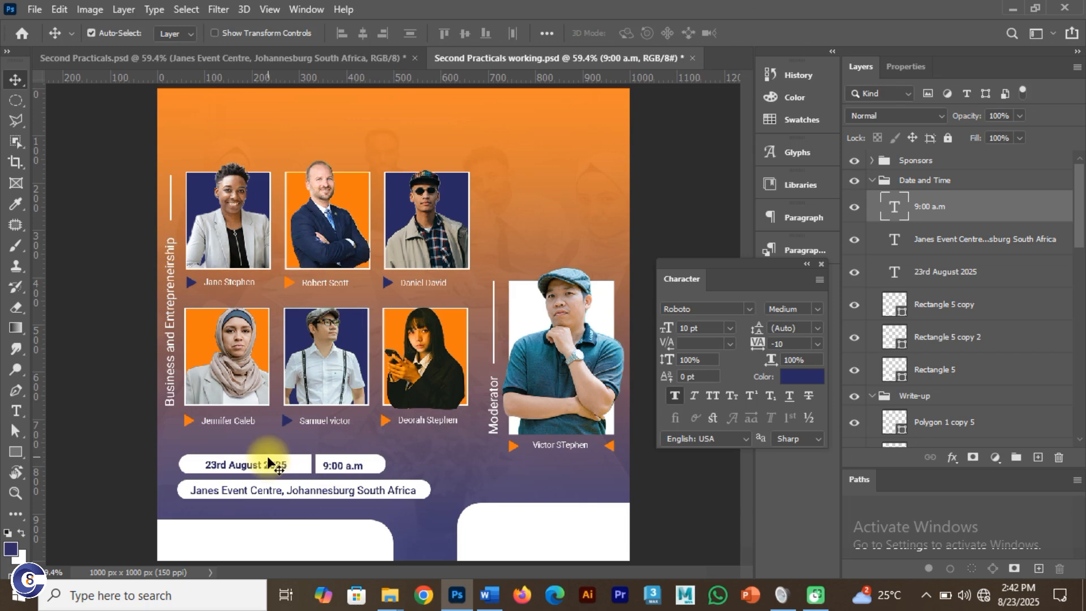
left_click(270, 469, "shift")
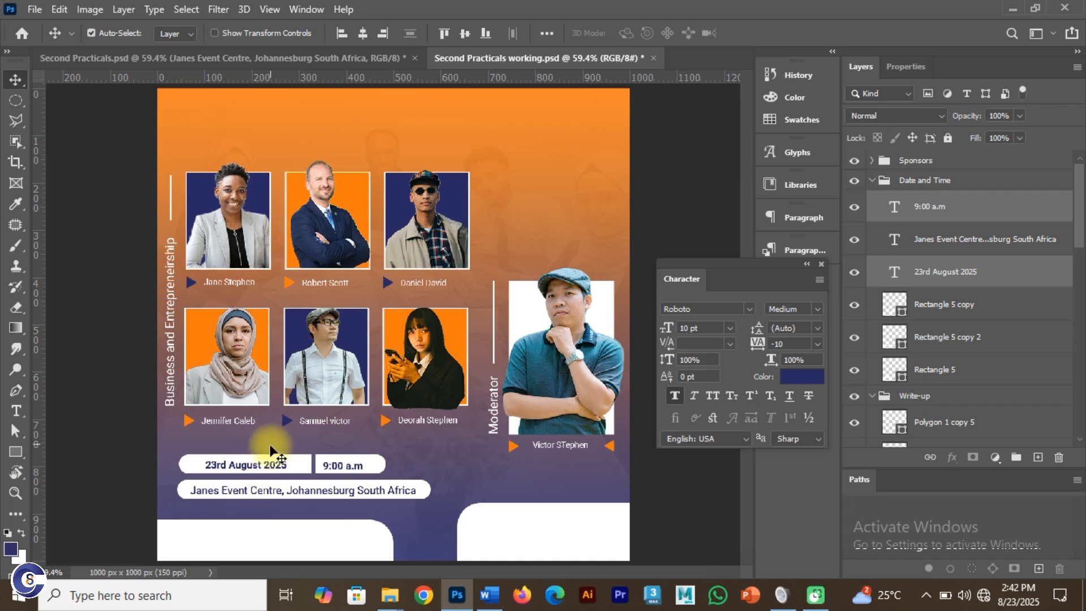
Compare the bar layout with the reference design and collapse the Date and Time and Write-up groups in the working file
left_click(187, 58)
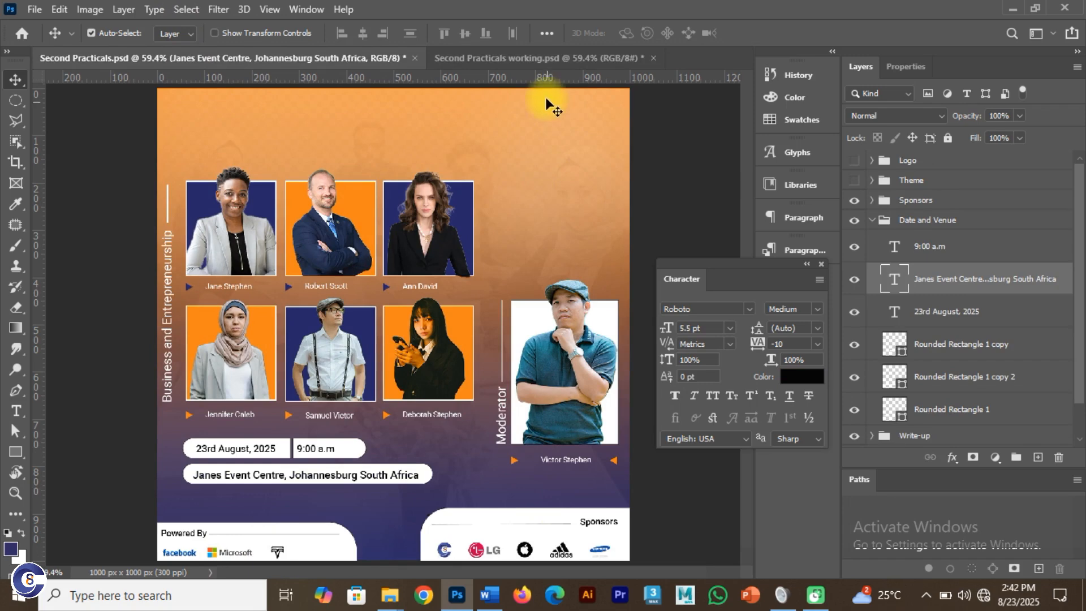
left_click(530, 61)
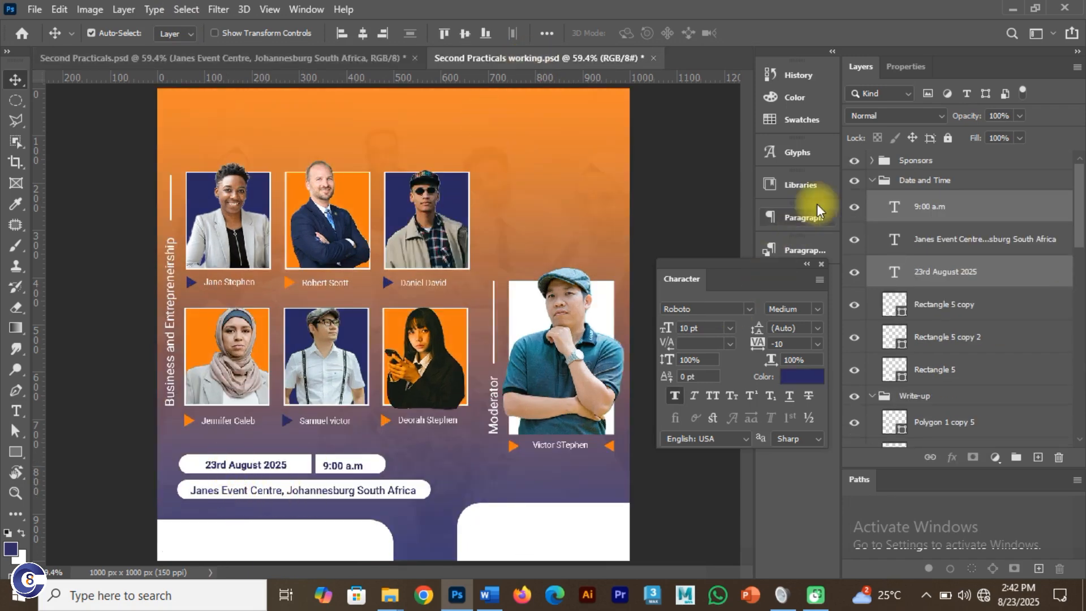
left_click(871, 181)
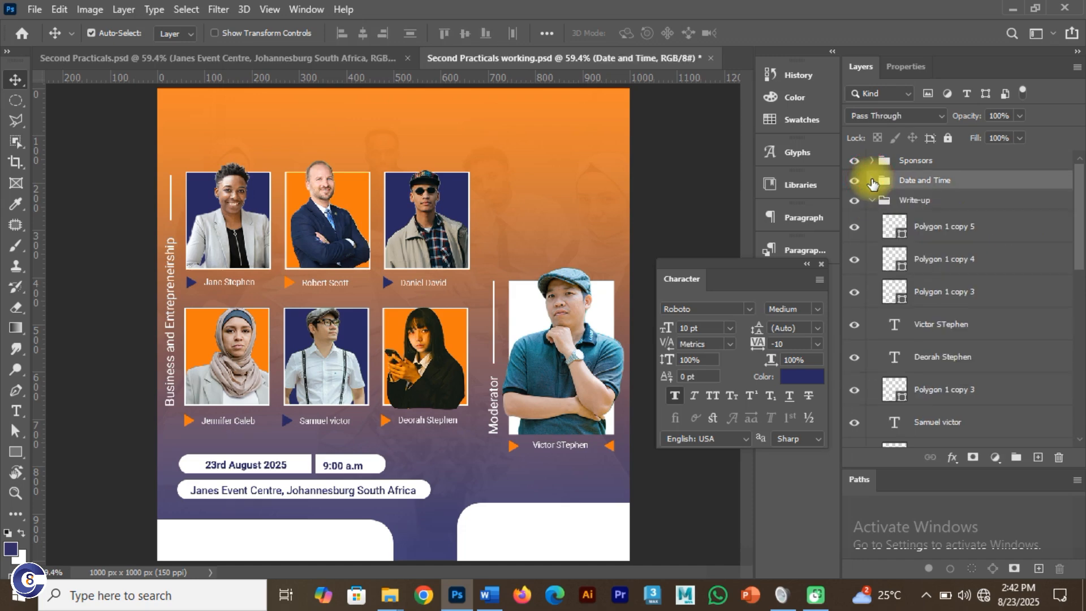
left_click(851, 181)
left_click(853, 181)
left_click(871, 200)
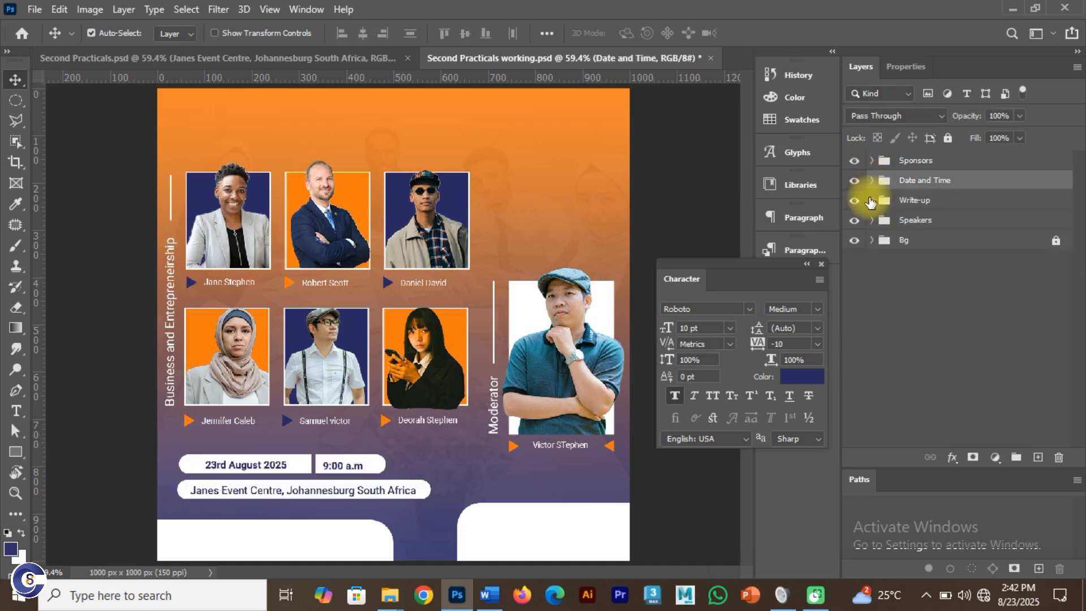
Select the Sponsors group and start a new text line in the flyer's lower-left white panel
left_click(916, 163)
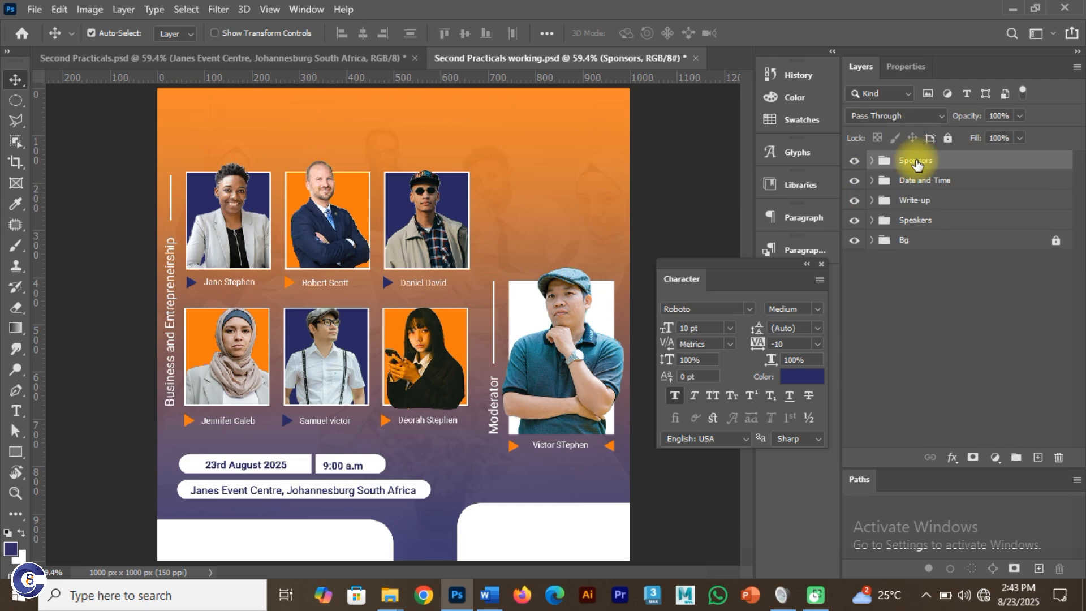
key("t")
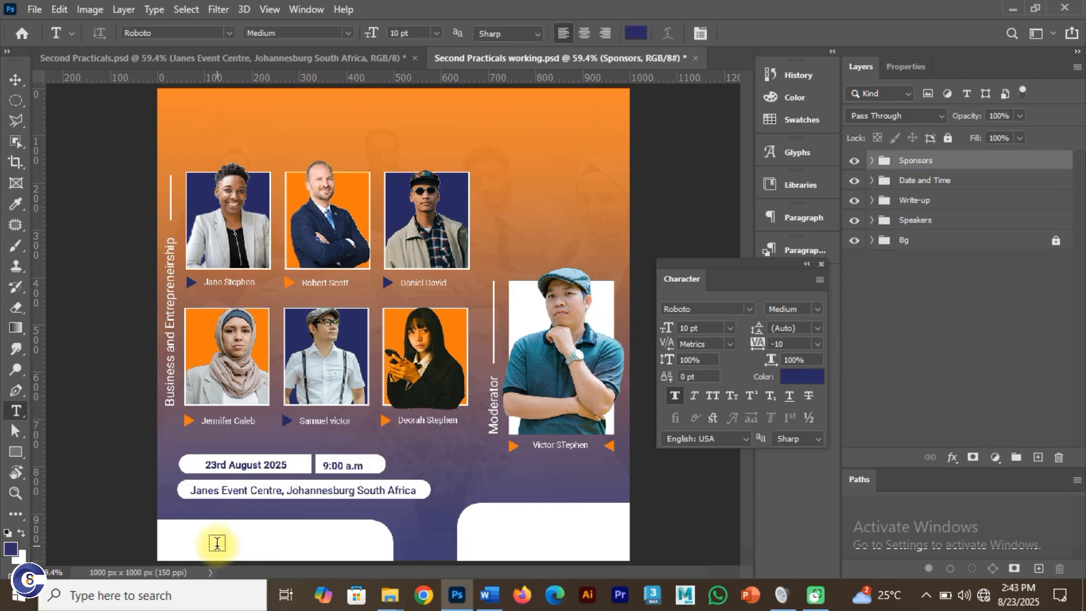
left_click(216, 543)
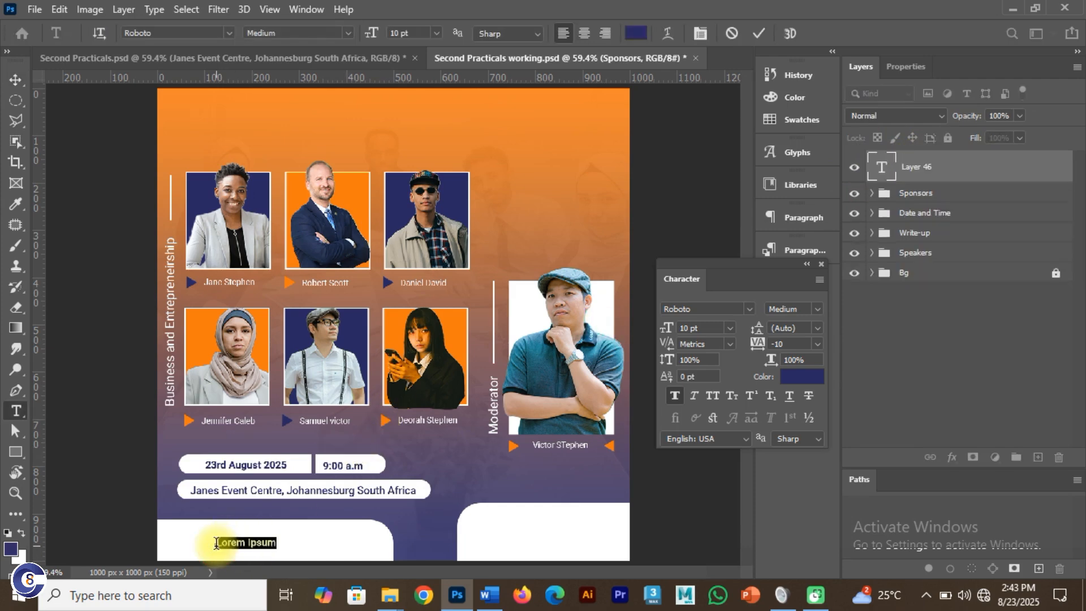
Enter "Powered By" as the new text in the left white footer panel
type("Powered By")
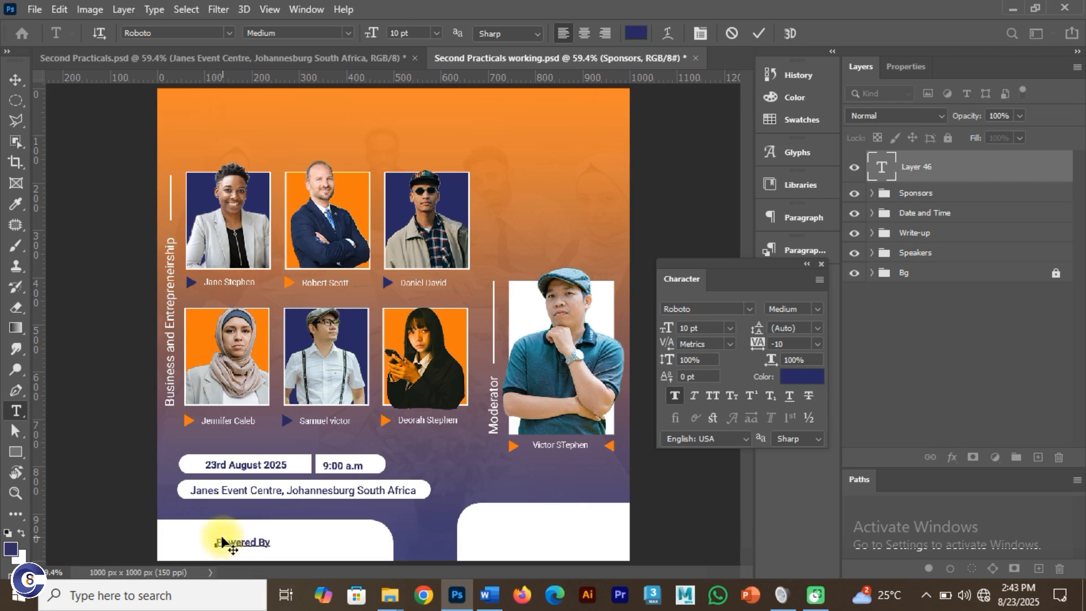
left_click(759, 33)
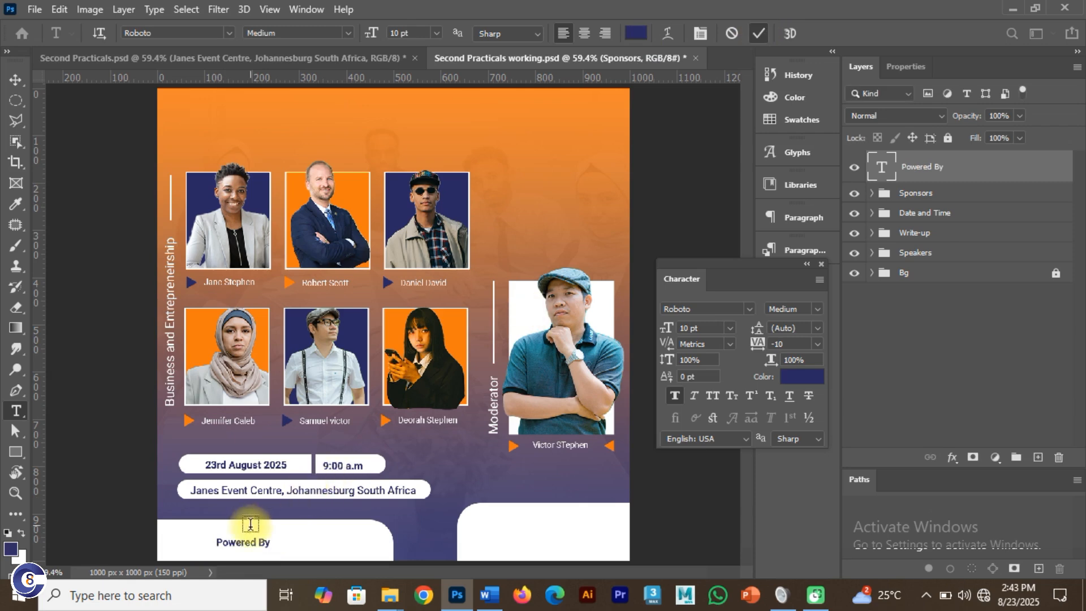
left_click(15, 78)
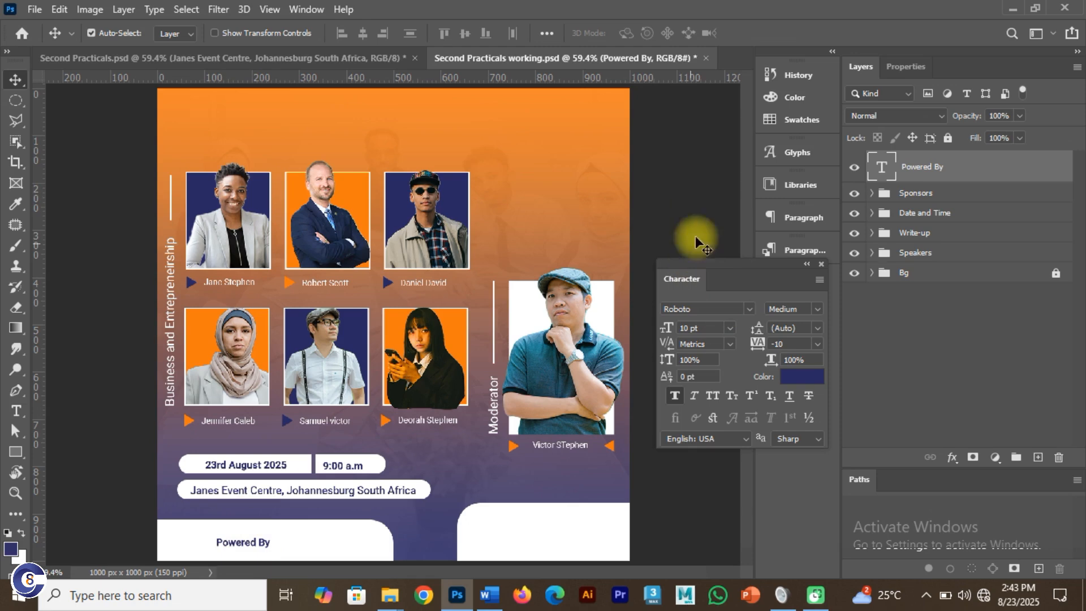
Set the colour of the "Powered By" text to black (000000)
left_click(798, 375)
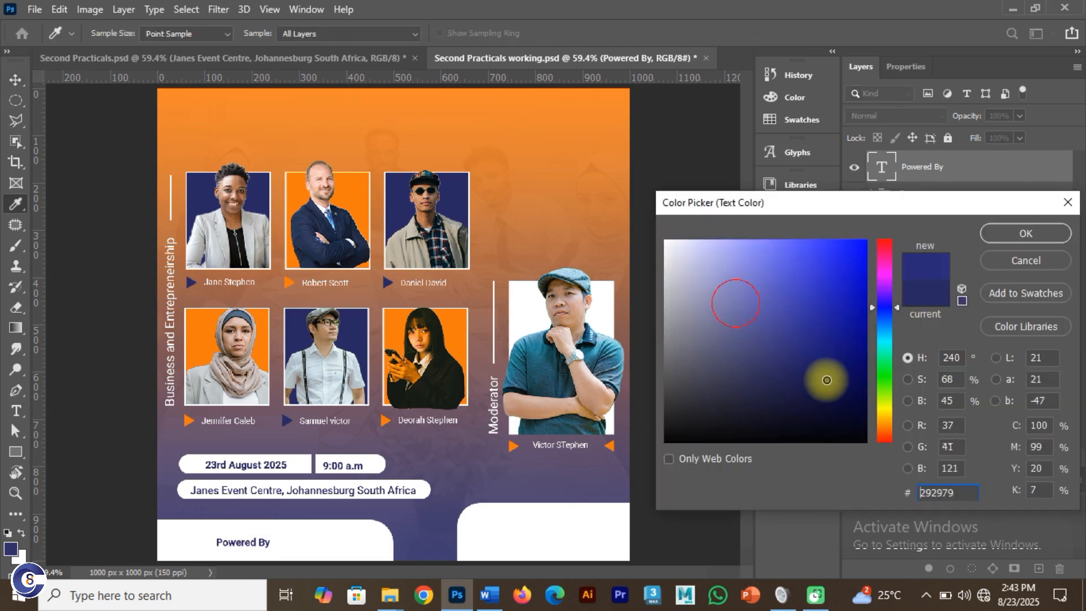
left_click(865, 435)
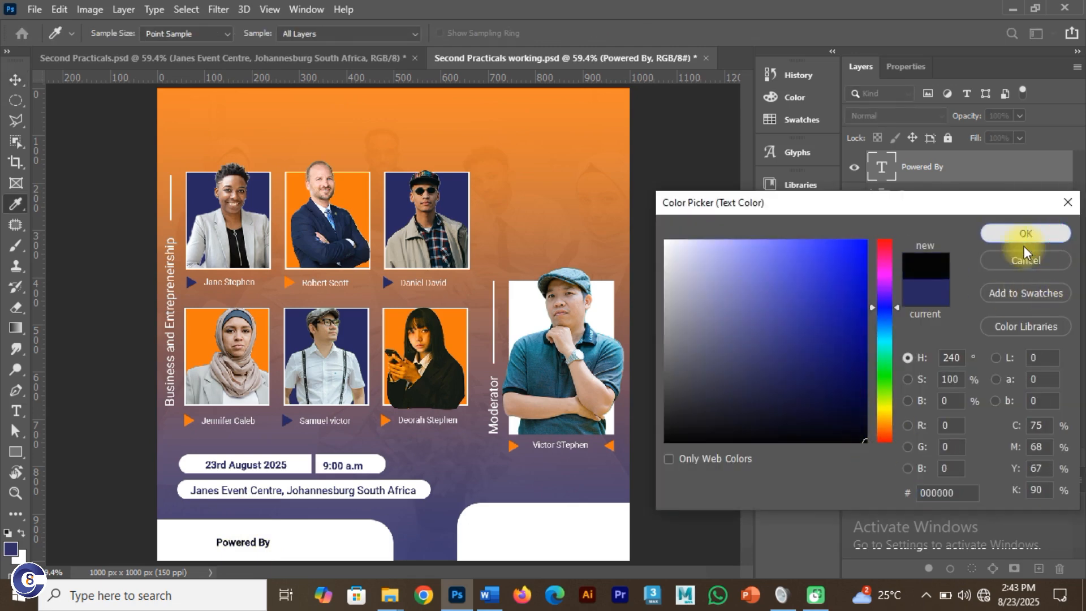
left_click(1035, 232)
Move the "Powered By" text to the upper-left corner of its white panel and set its font style to Regular
left_click_drag(245, 546, 191, 537)
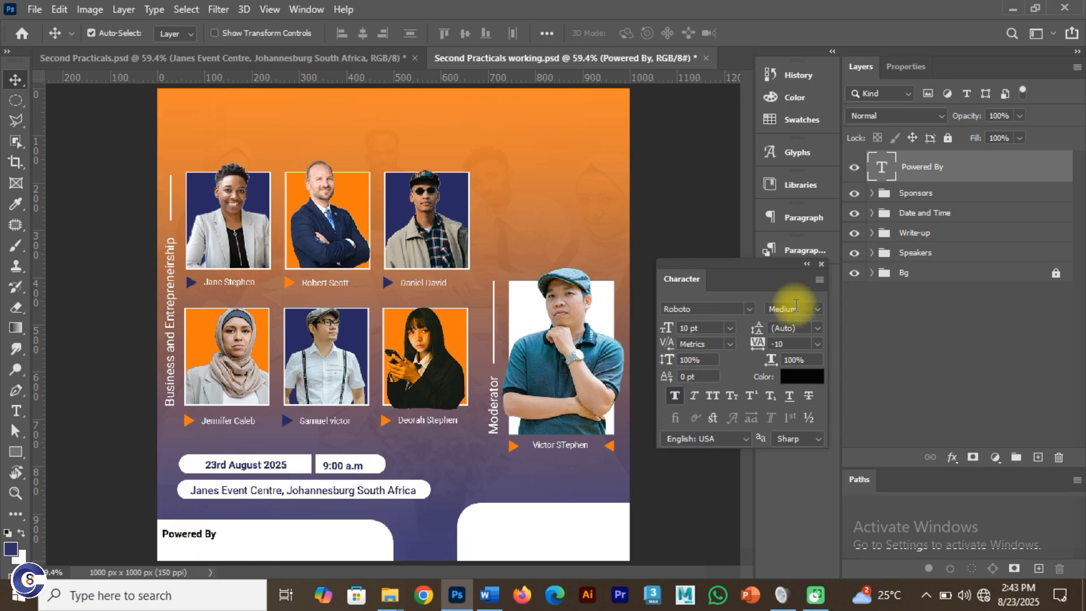
left_click(818, 309)
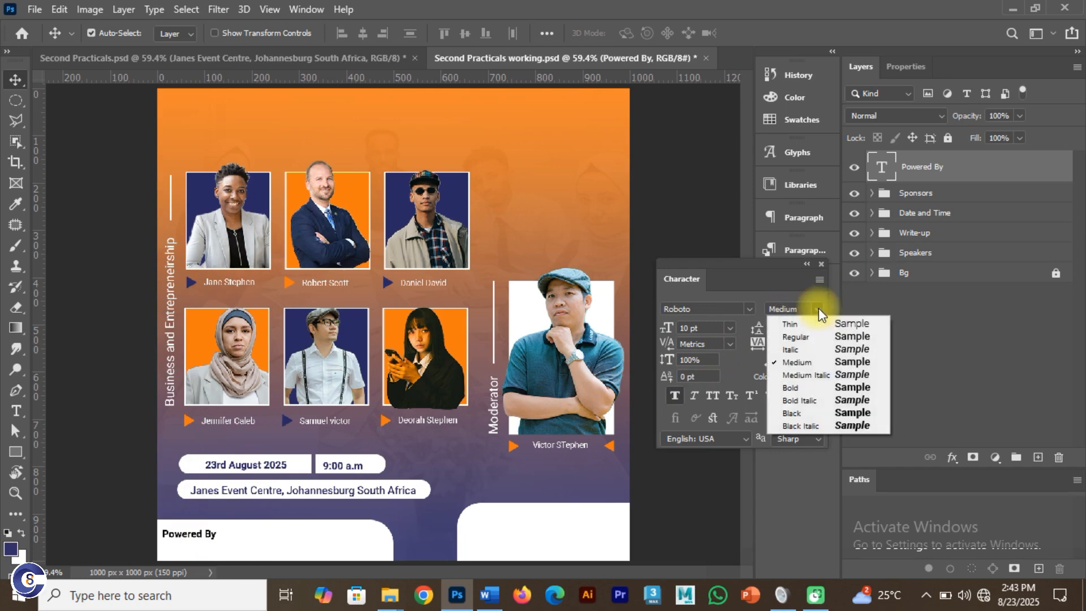
left_click(816, 339)
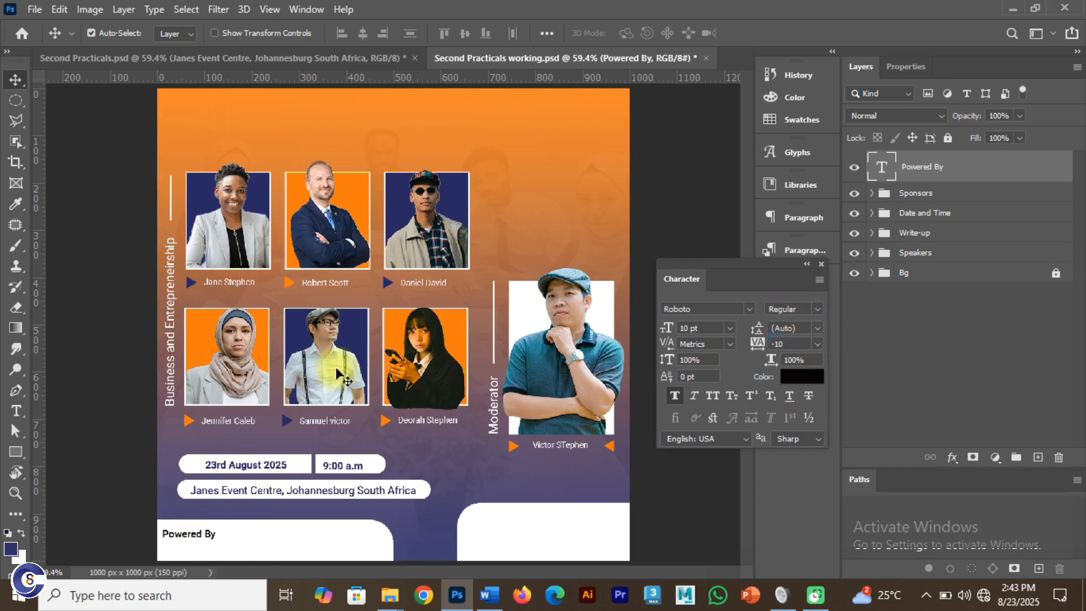
left_click(116, 432)
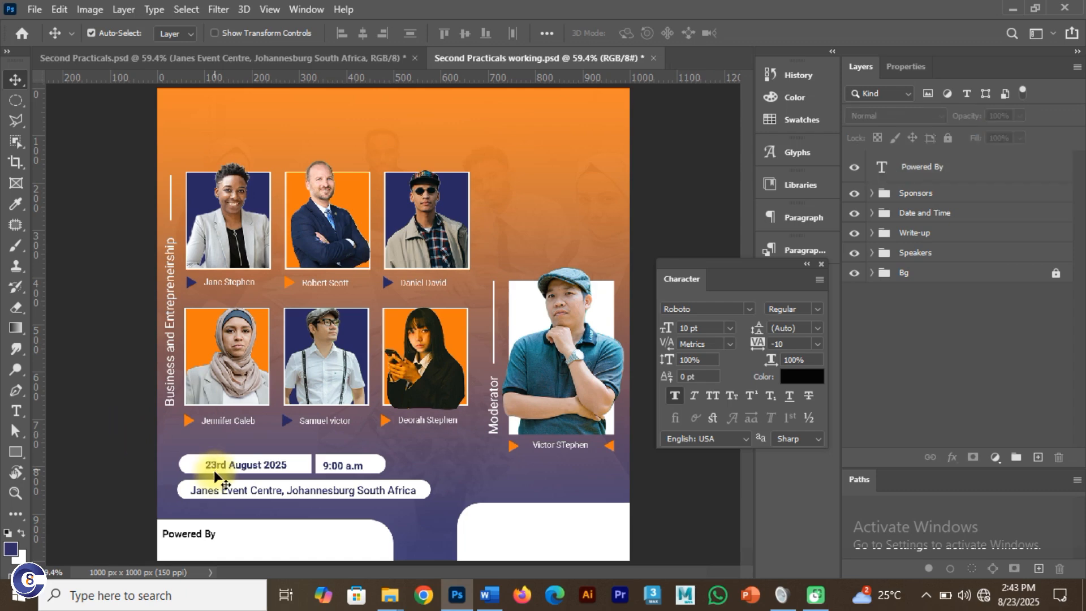
Change the font style of the venue, date and time texts to Regular
left_click(216, 486)
left_click(814, 308)
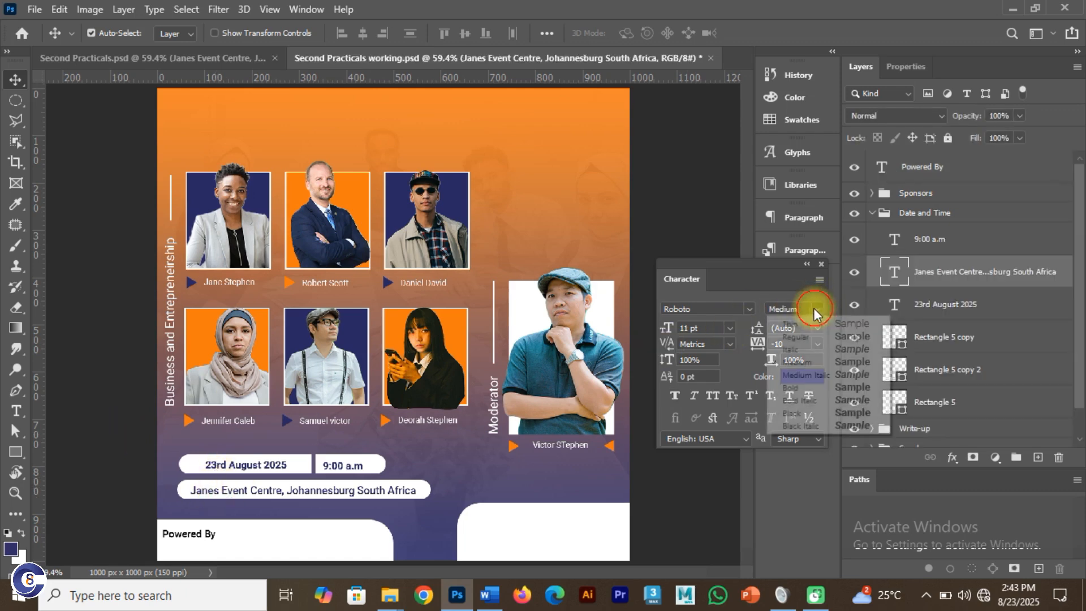
left_click(807, 336)
left_click(248, 462)
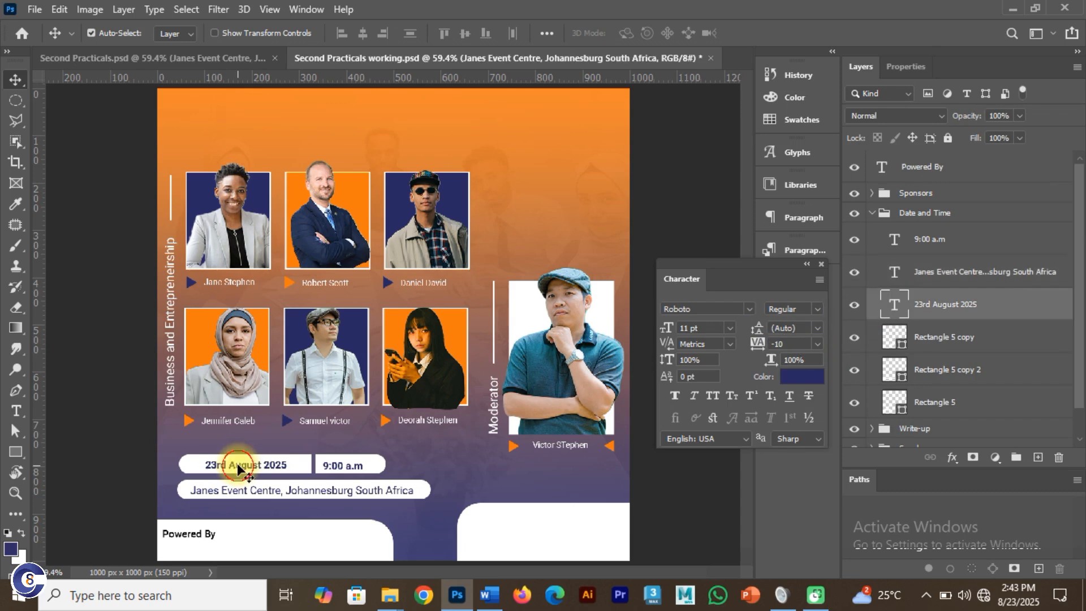
left_click(820, 311)
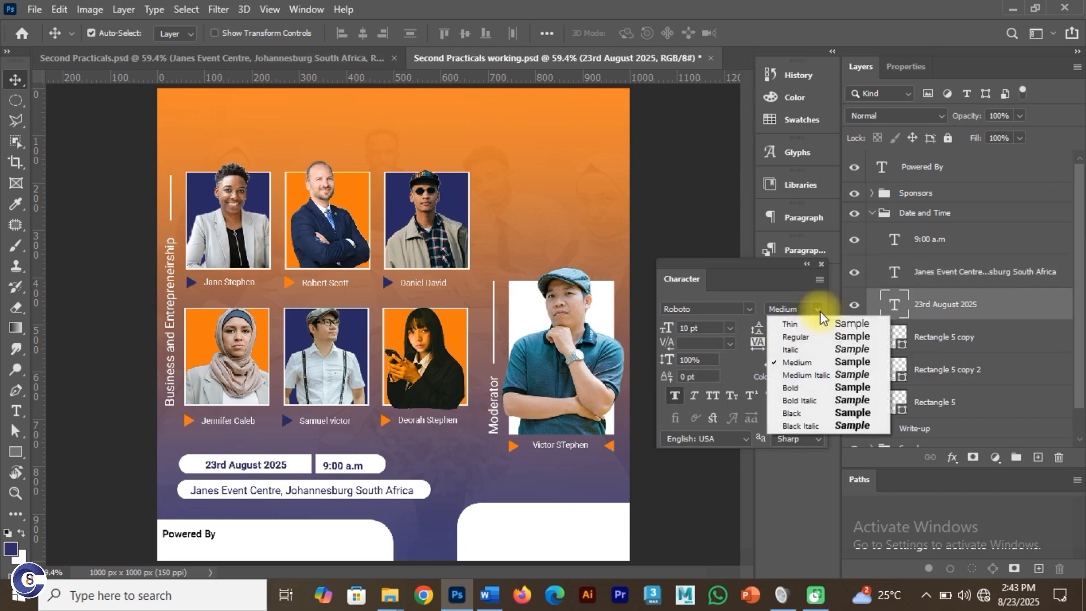
left_click(806, 337)
left_click(354, 467)
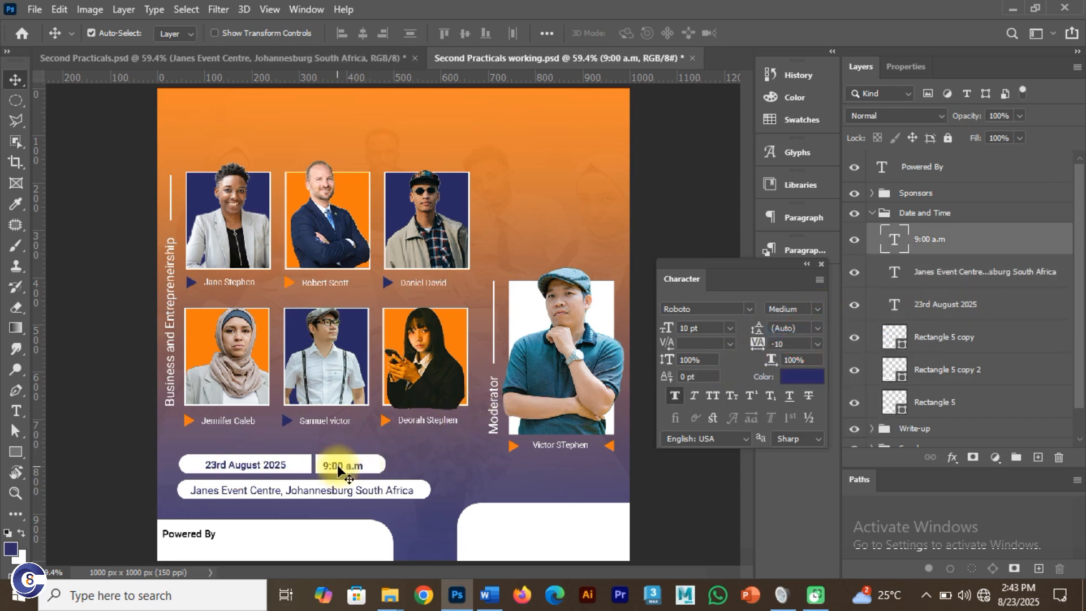
left_click(816, 310)
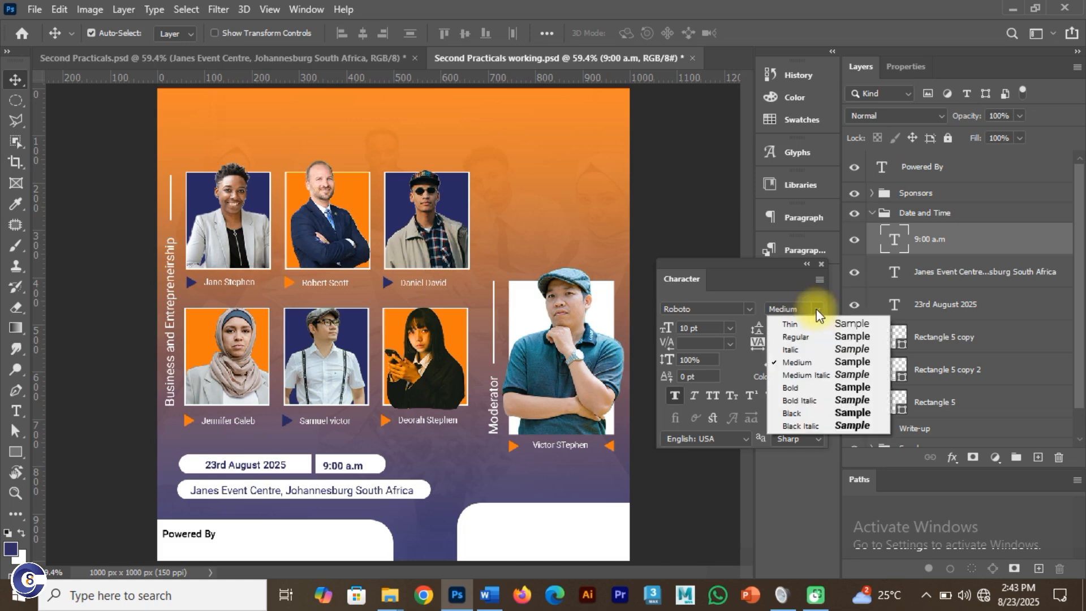
left_click(799, 337)
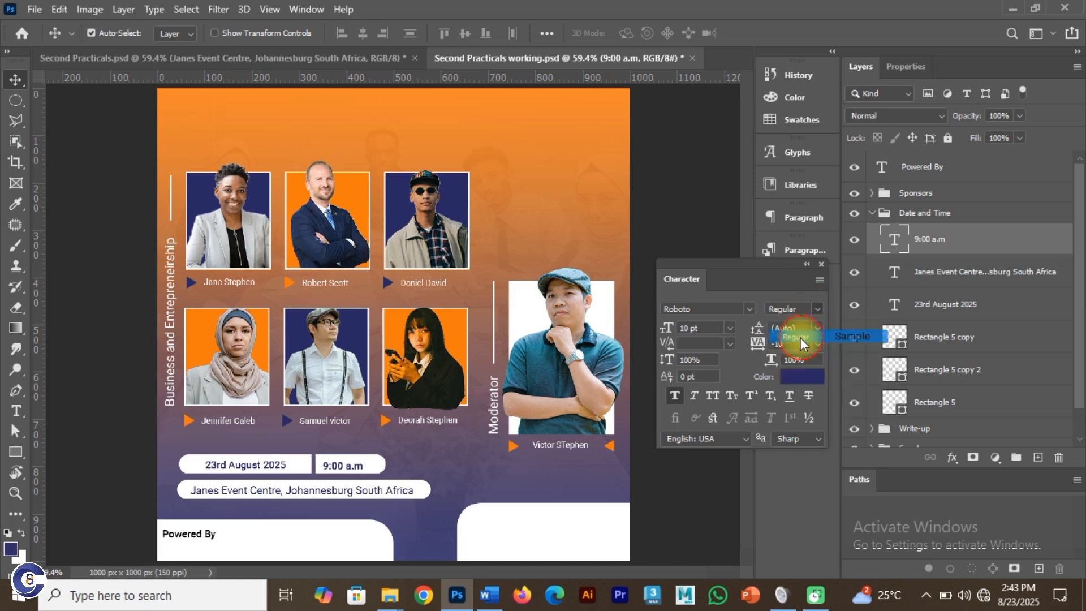
Draw a horizontal line about 327 px long with the Line tool, starting just after "Powered By"
left_click(17, 450)
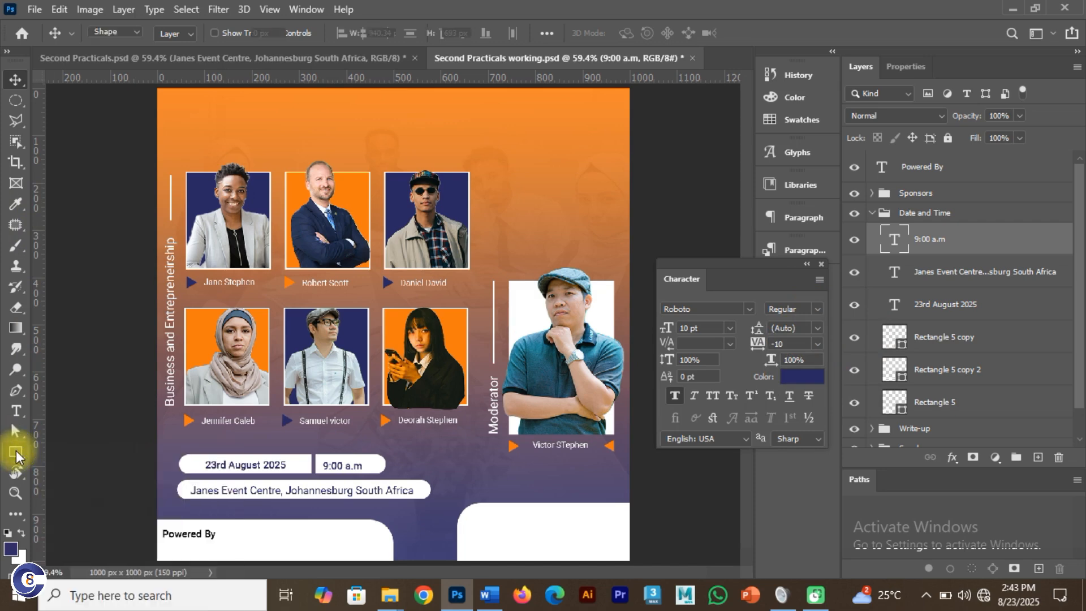
left_click(79, 512)
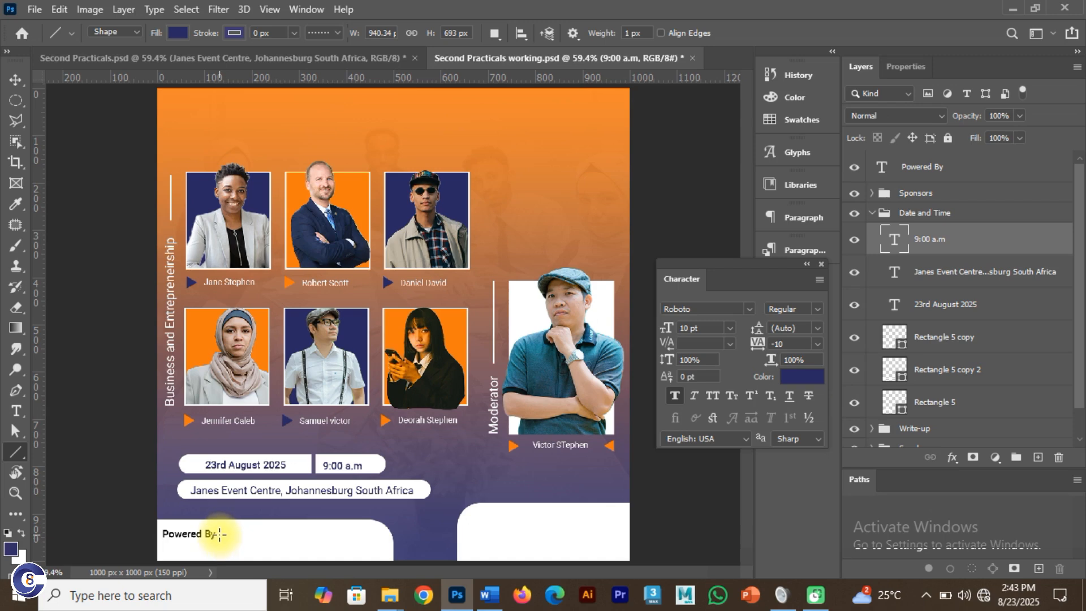
left_click_drag(219, 534, 372, 532)
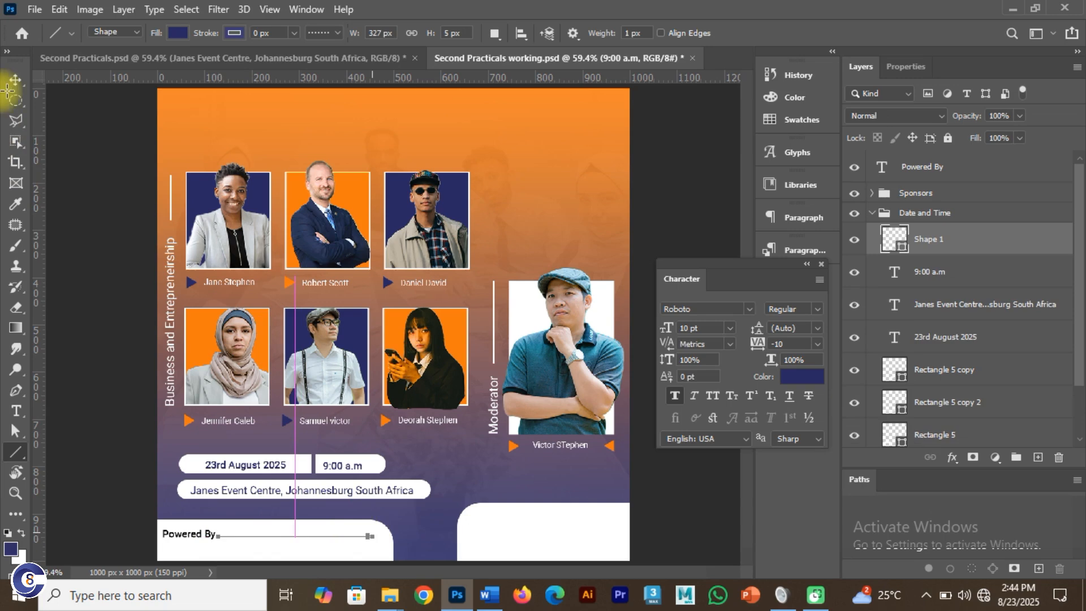
left_click(14, 82)
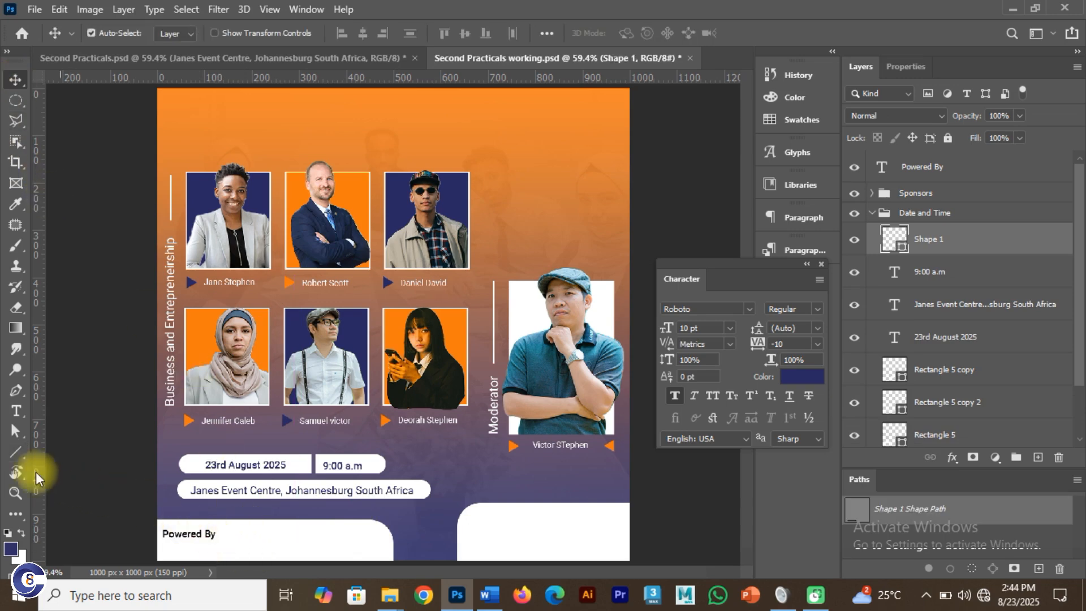
Set the Line tool weight to 5 px and delete the line beside "Powered By"
left_click(16, 452)
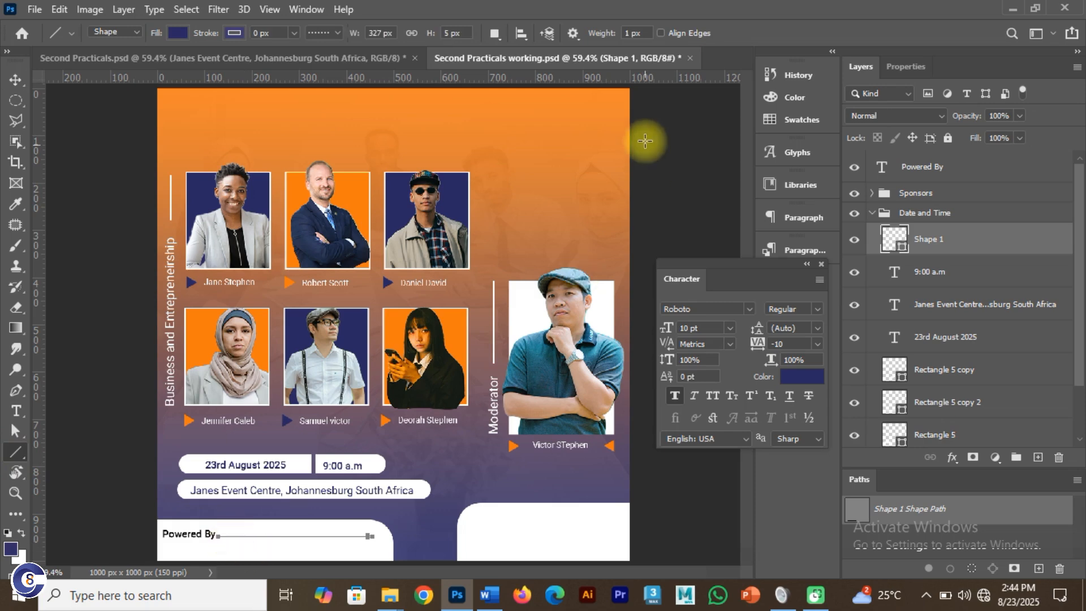
left_click(611, 34)
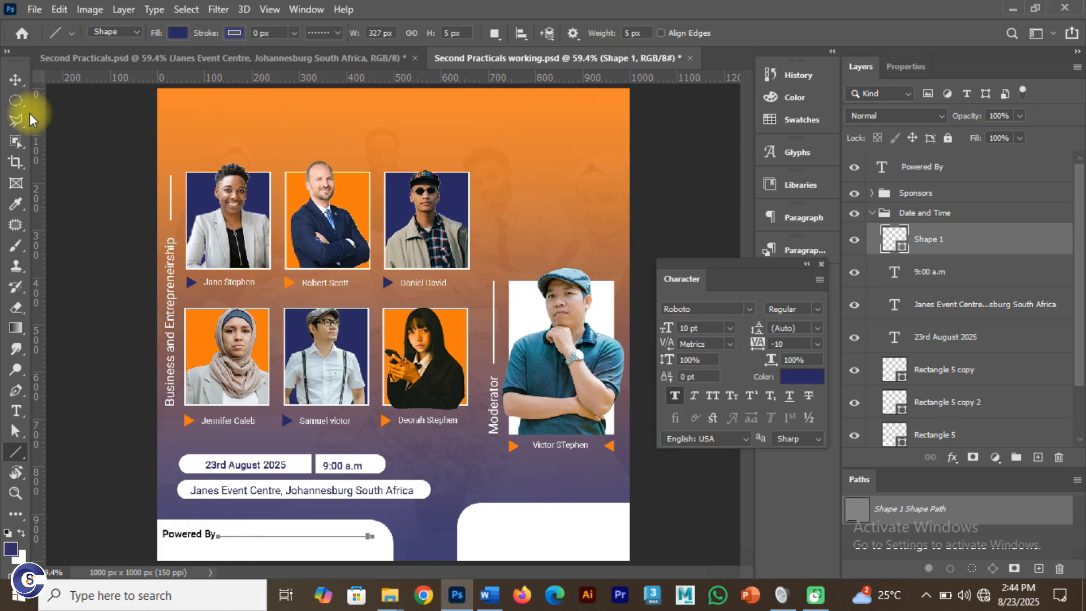
left_click(15, 79)
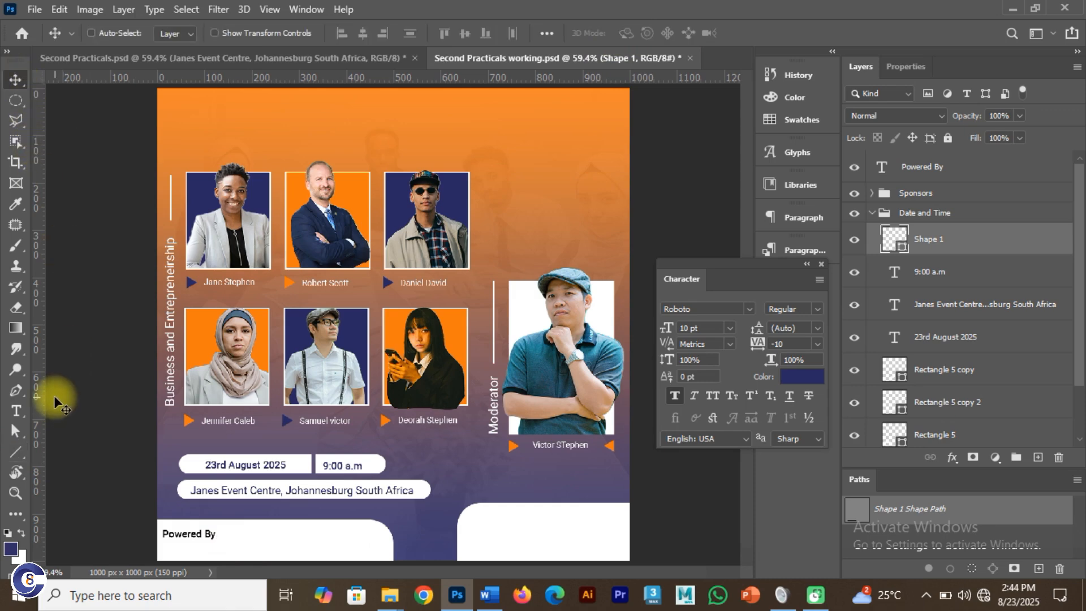
key("Delete")
Try to draw a horizontal 5 px line beside "Powered By" with the left white panel selected, and undo it
left_click(228, 534)
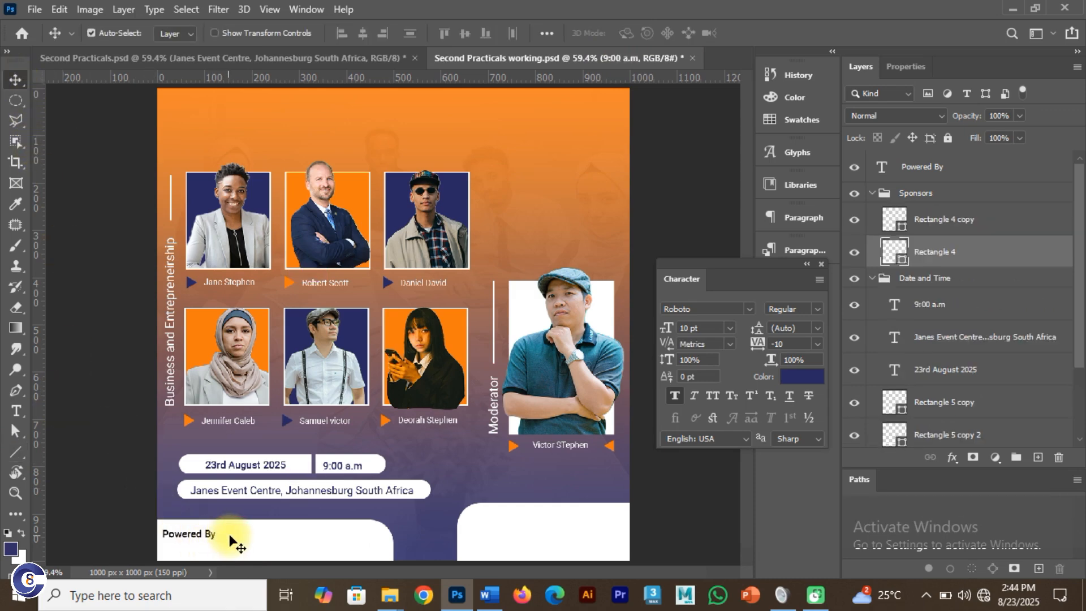
left_click(15, 451)
left_click_drag(218, 534, 329, 534)
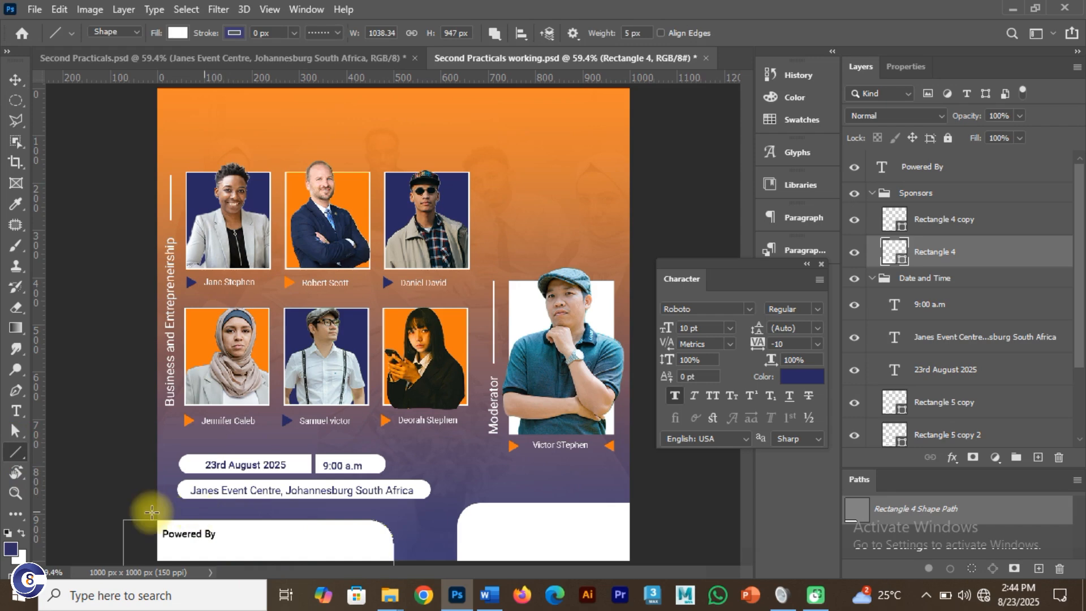
right_click(15, 450)
left_click(78, 513)
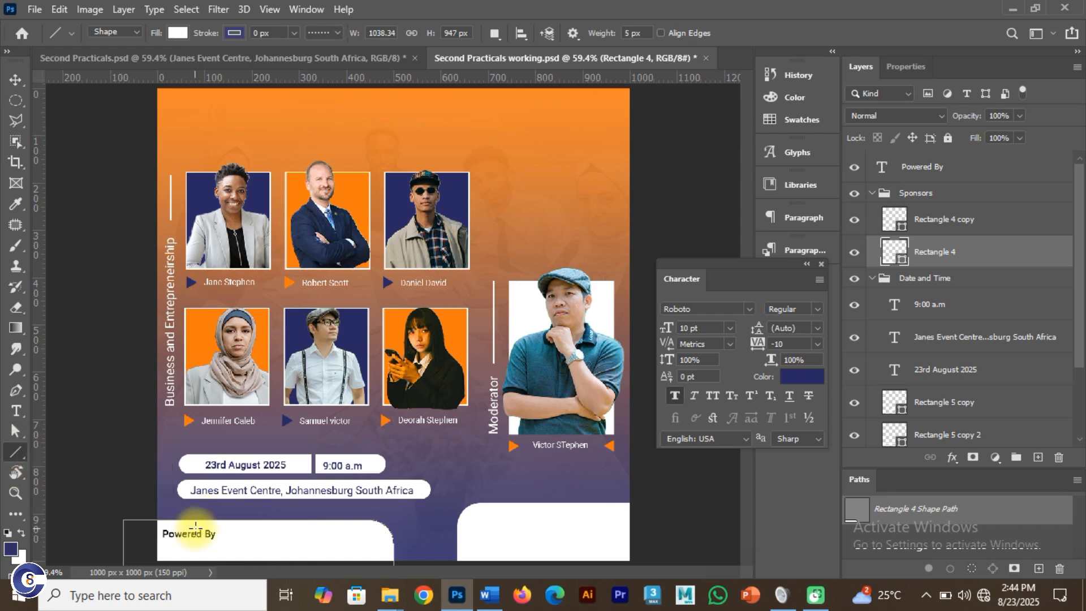
left_click_drag(218, 535, 373, 537)
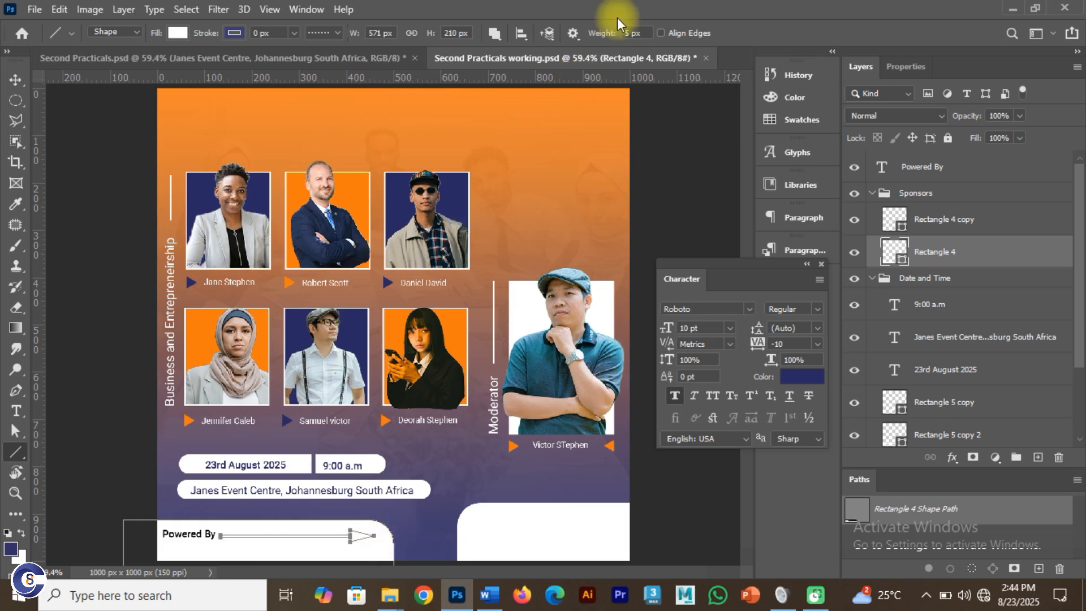
key("ctrl+z")
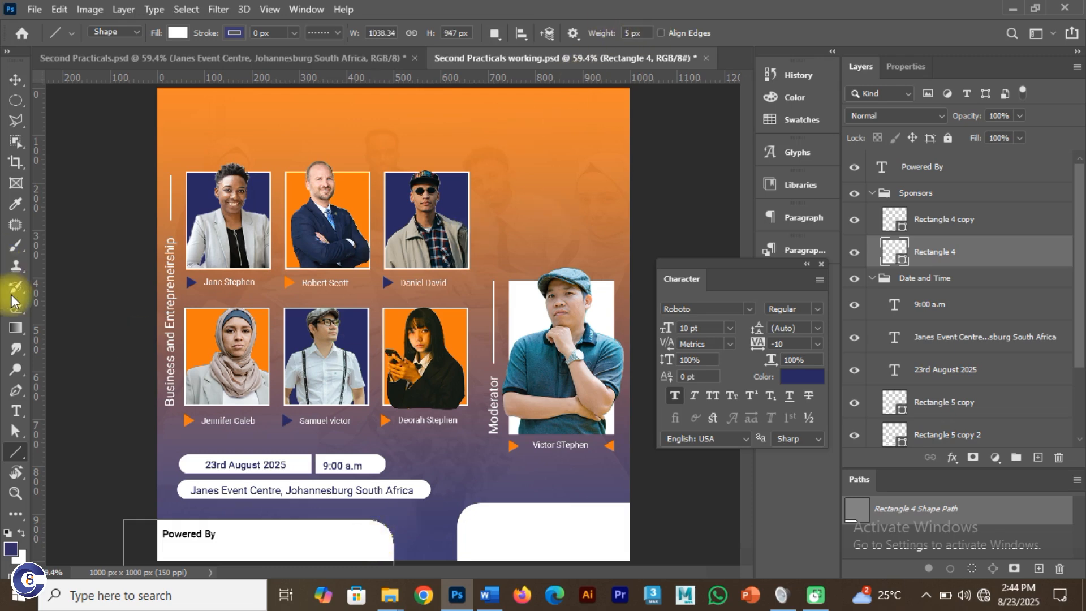
Draw a thin rectangle about 350 px wide and 2 px high as a divider to the right of "Powered By"
right_click(16, 452)
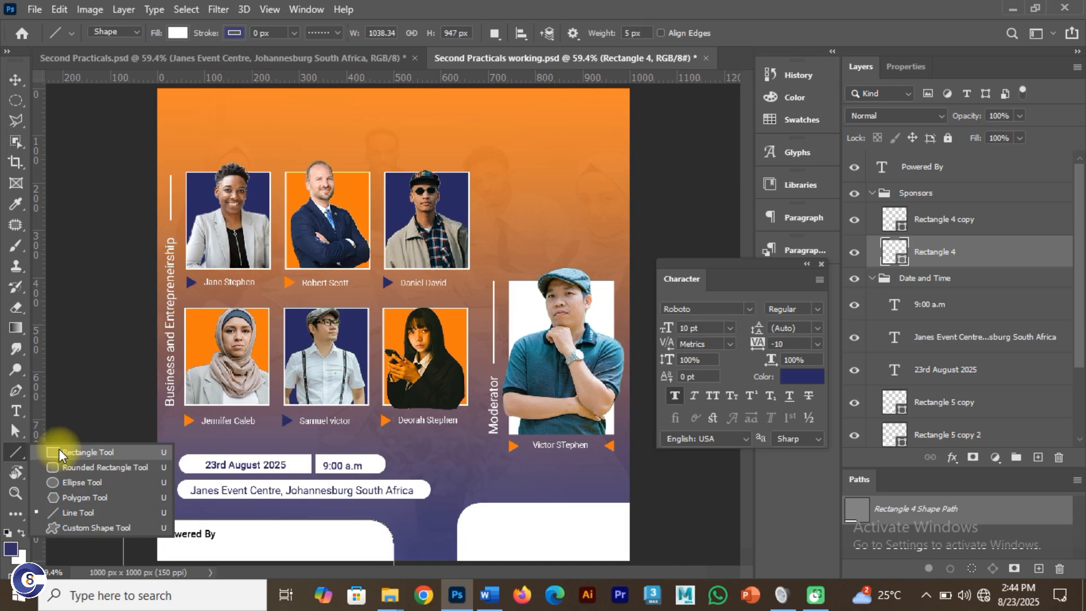
left_click(84, 448)
scroll(223, 541, "up", 1)
scroll(223, 541, "up", 4)
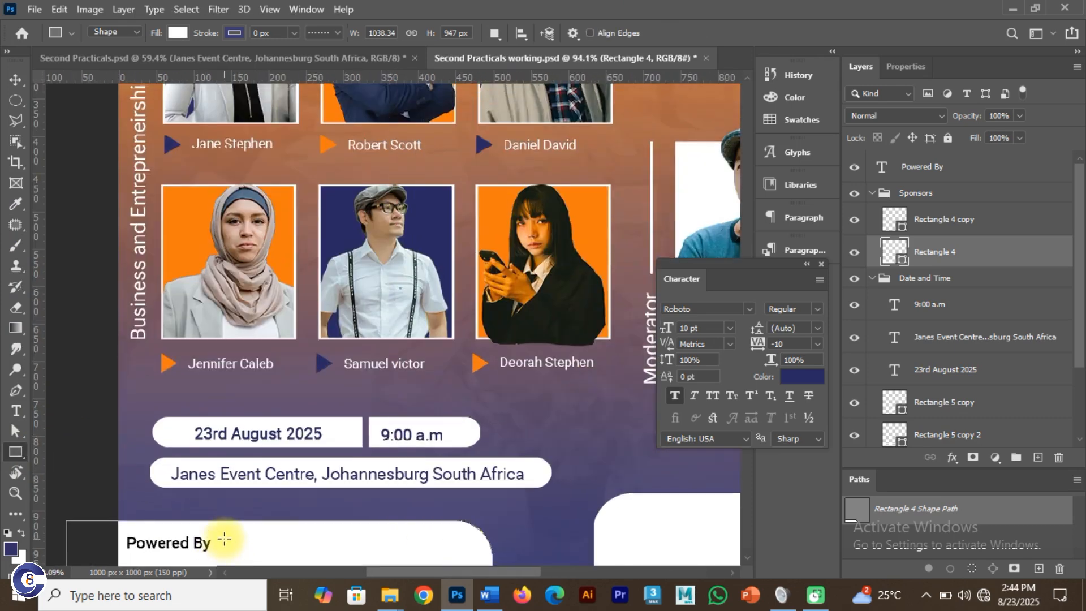
left_click_drag(218, 507, 479, 508)
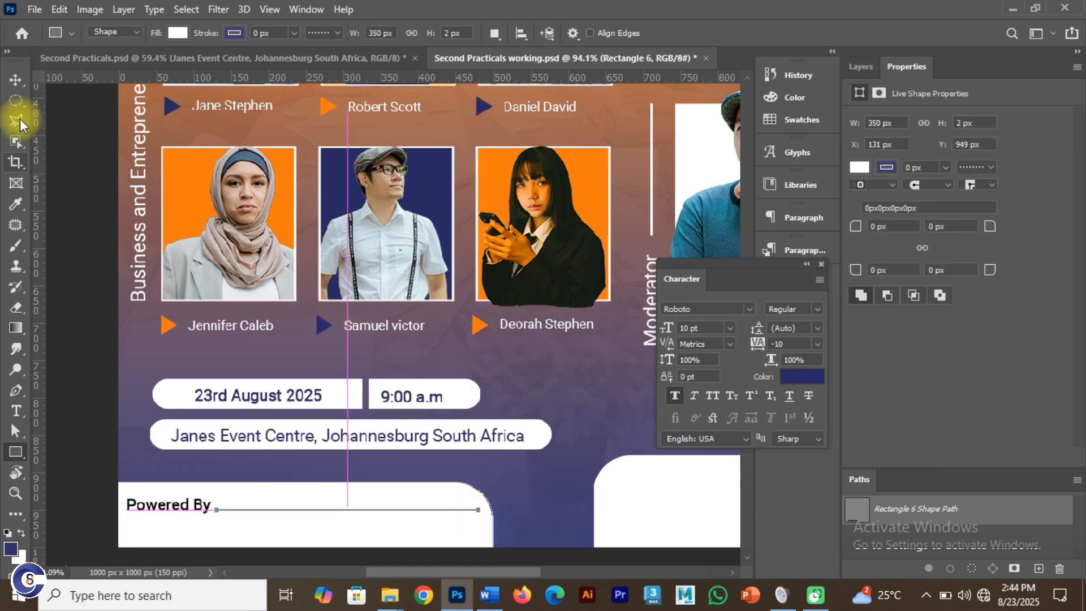
left_click(16, 78)
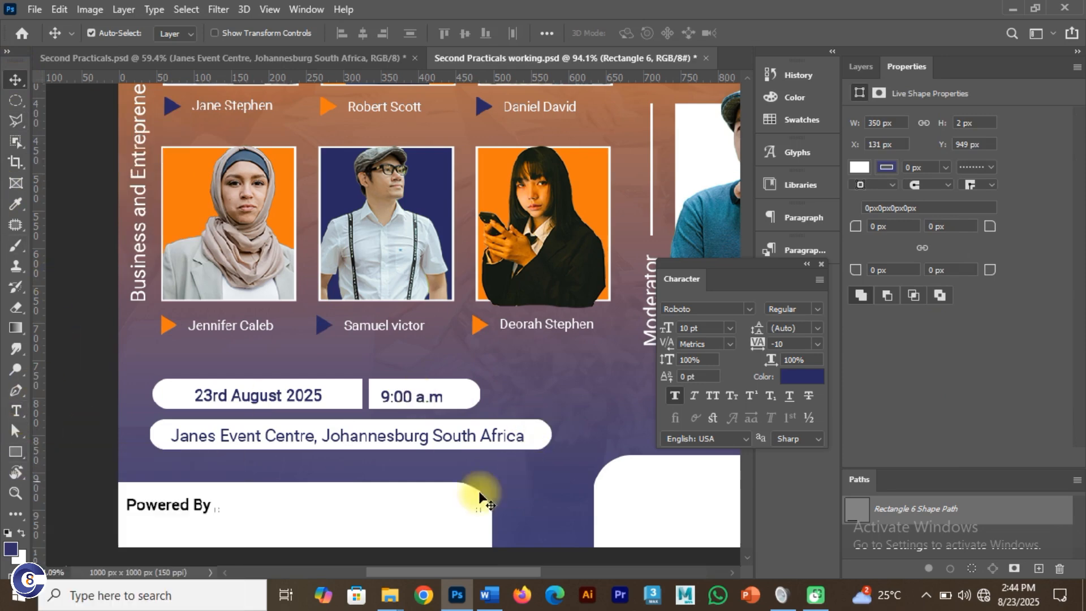
left_click(395, 533)
left_click(859, 67)
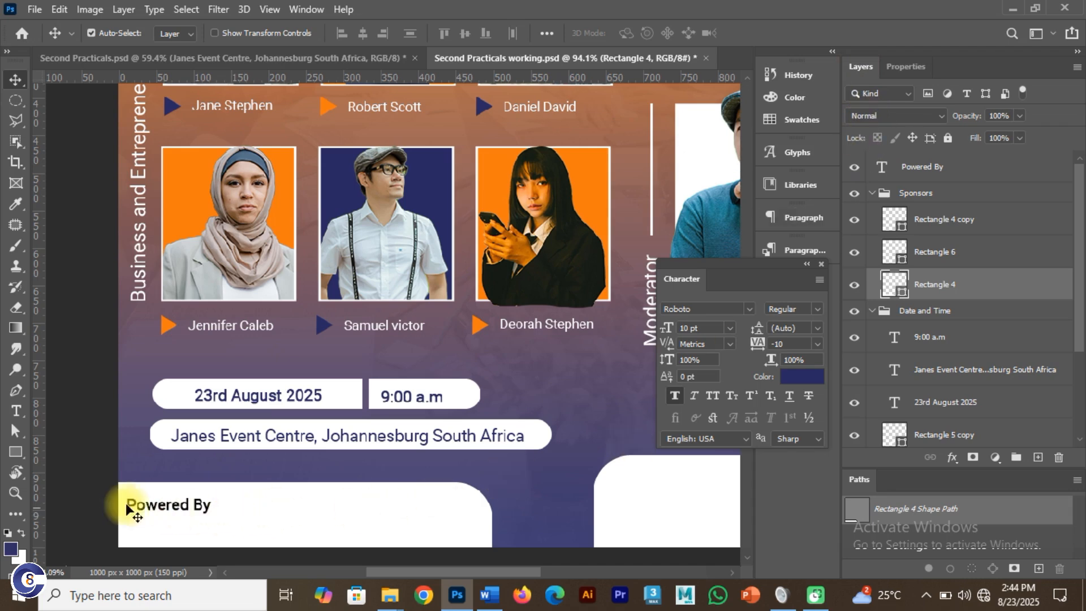
Draw another thin rectangle about 334 px wide and 1 px high beside "Powered By"
left_click(13, 450)
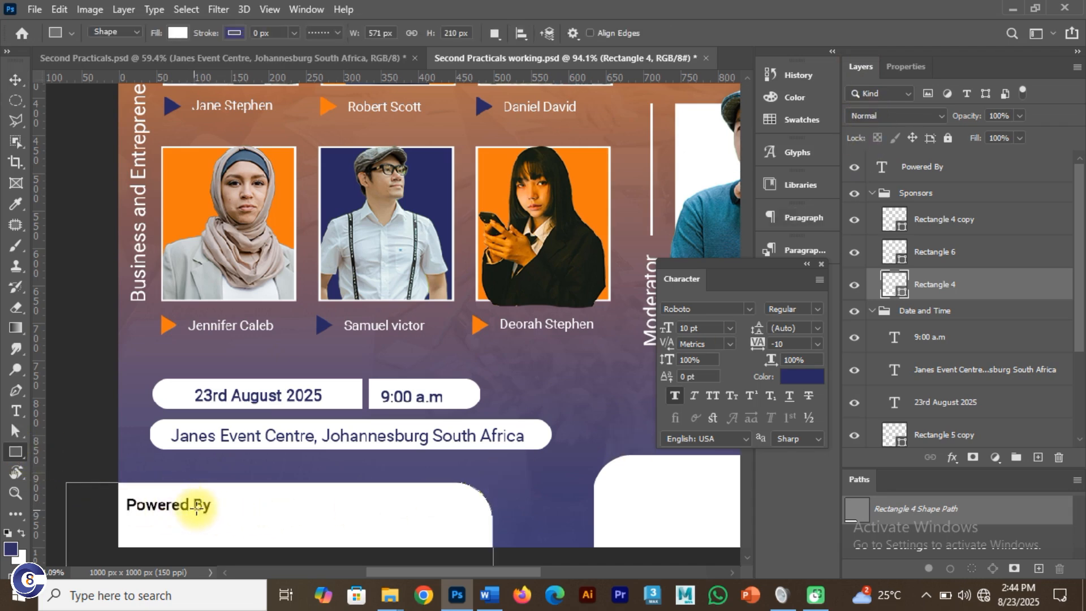
left_click_drag(217, 508, 469, 500)
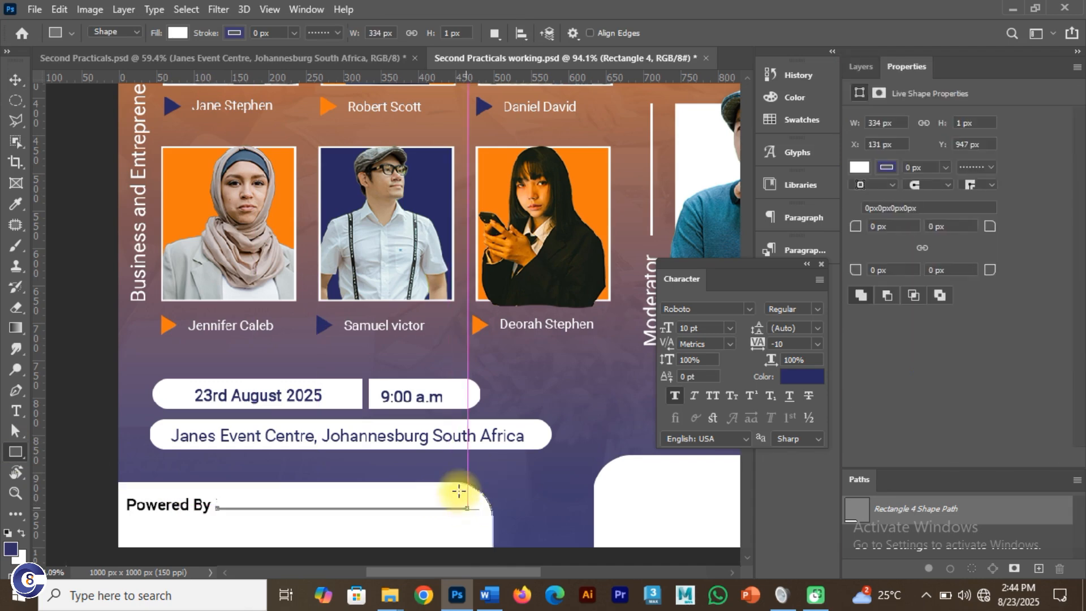
left_click(16, 80)
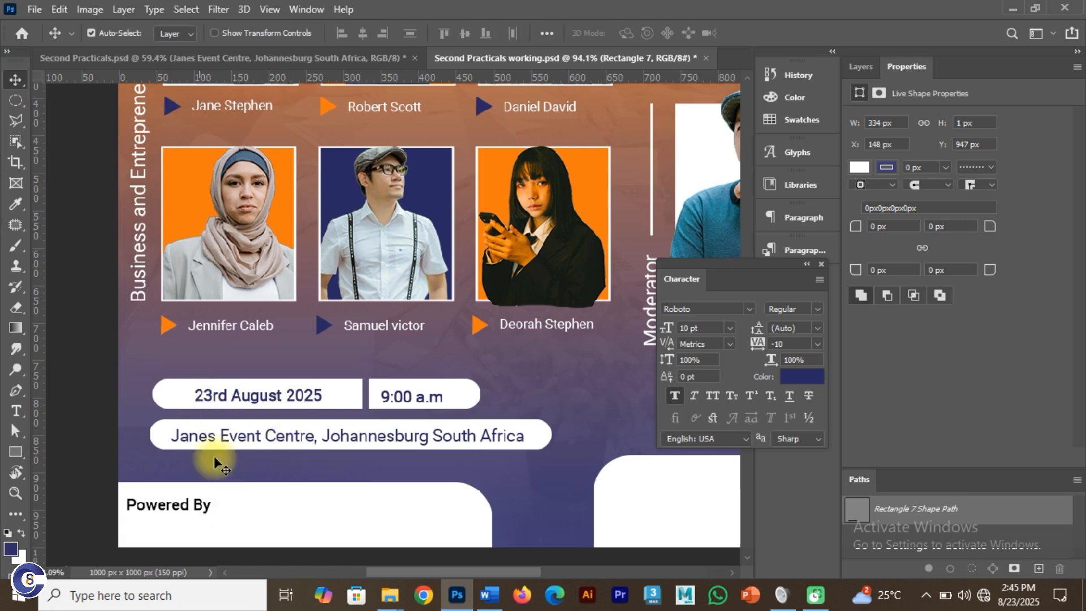
Fill the thin divider rectangle beside "Powered By" with black
left_click(860, 166)
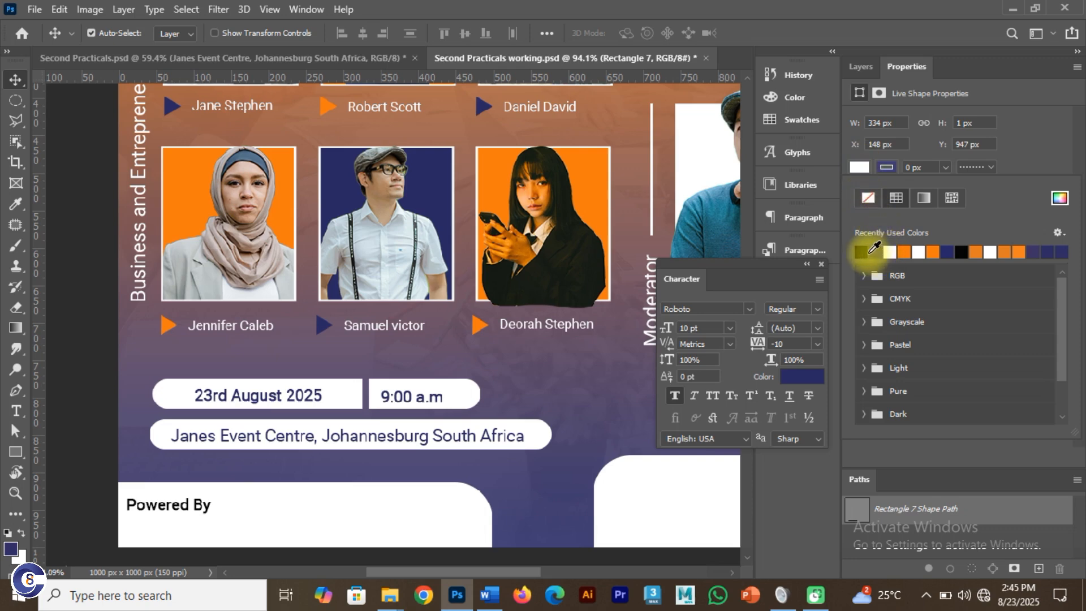
left_click(865, 250)
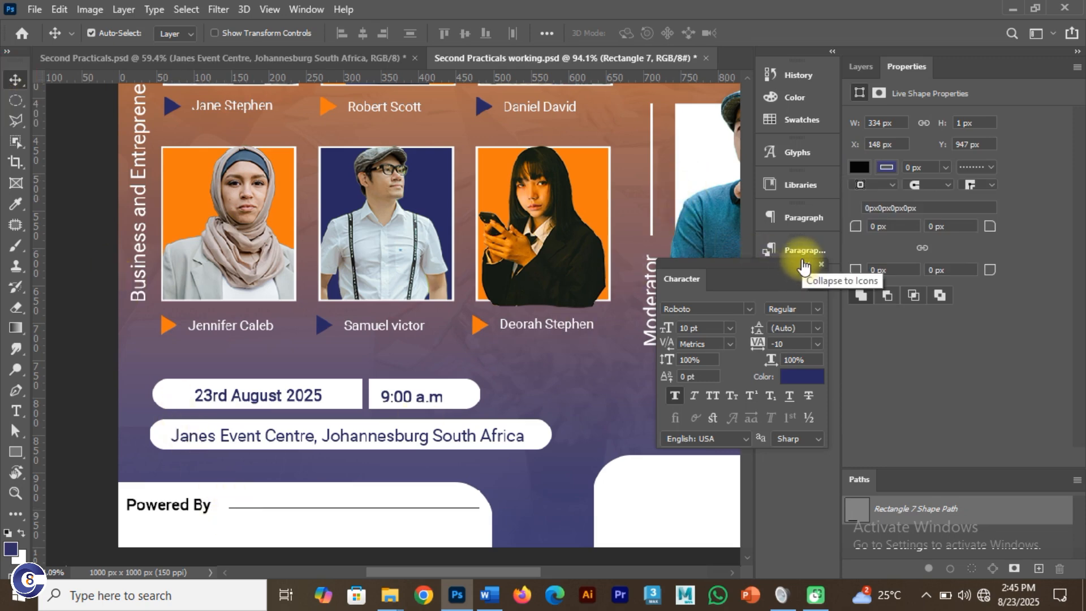
left_click_drag(682, 263, 772, 274)
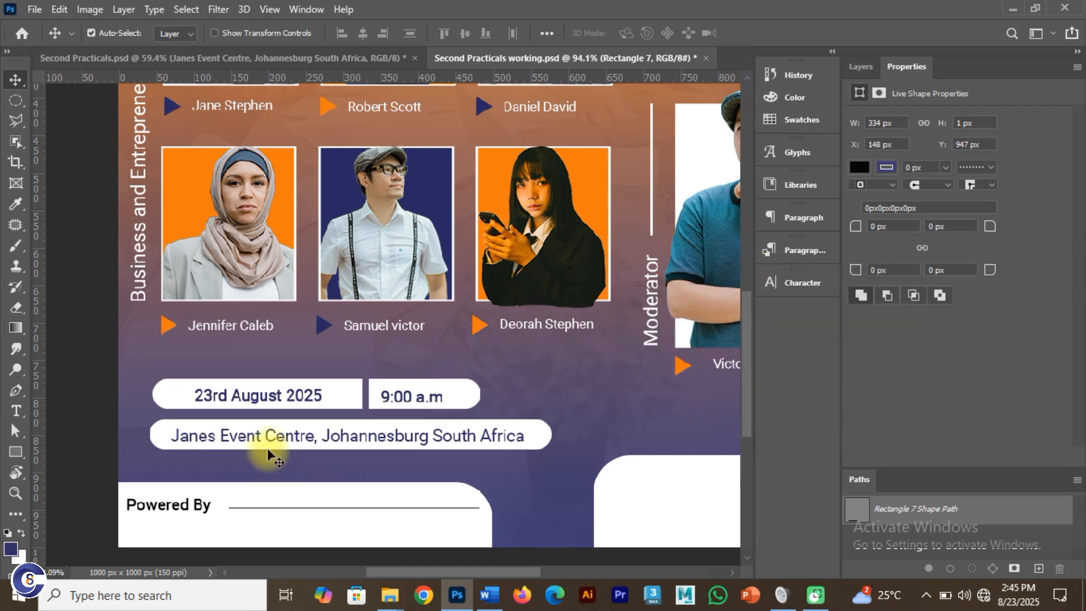
Duplicate the "Powered By" heading onto the right white footer panel and change its text to "Sponsored By"
left_click(182, 511)
key("ctrl+0")
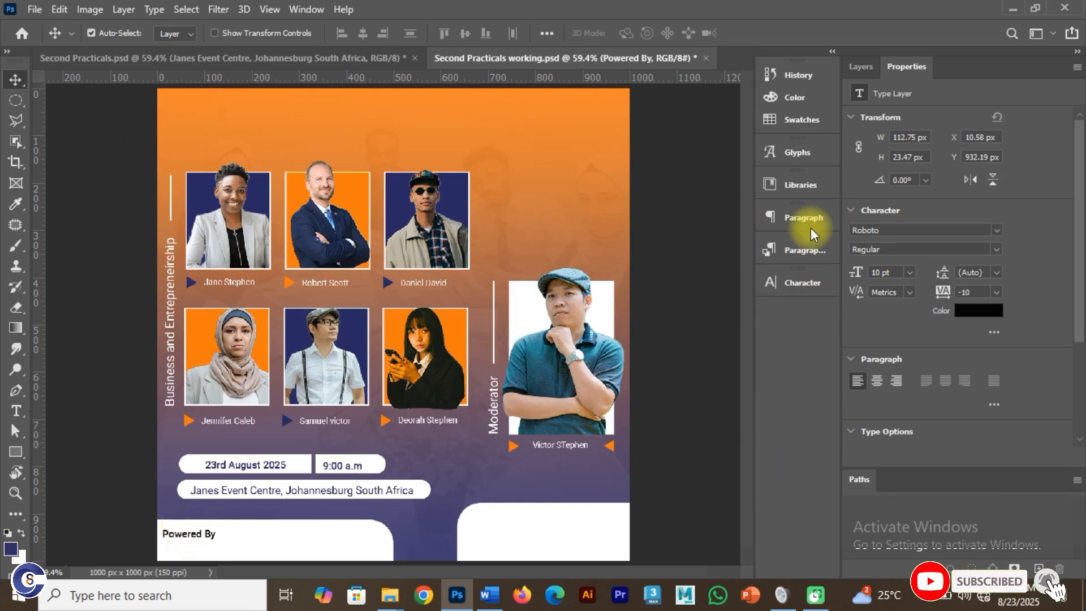
left_click(797, 281)
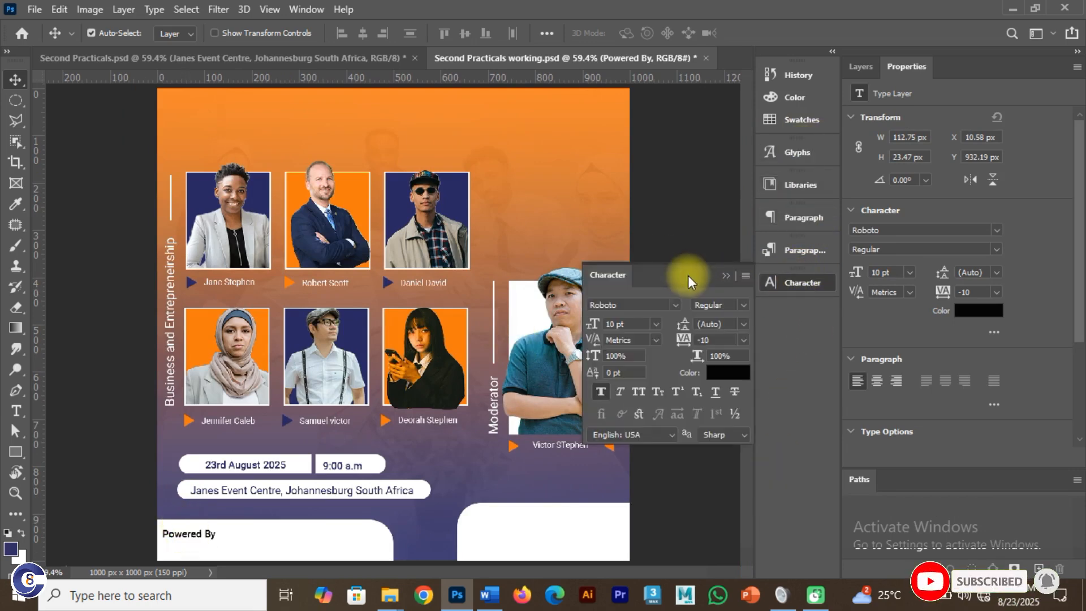
left_click_drag(658, 271, 751, 331)
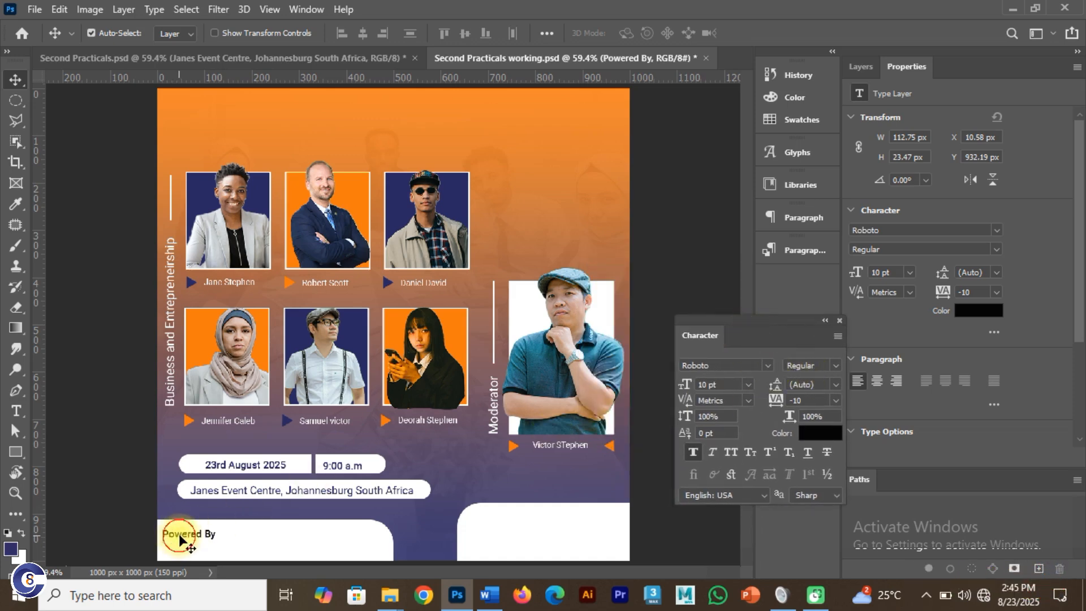
left_click_drag(181, 536, 588, 516)
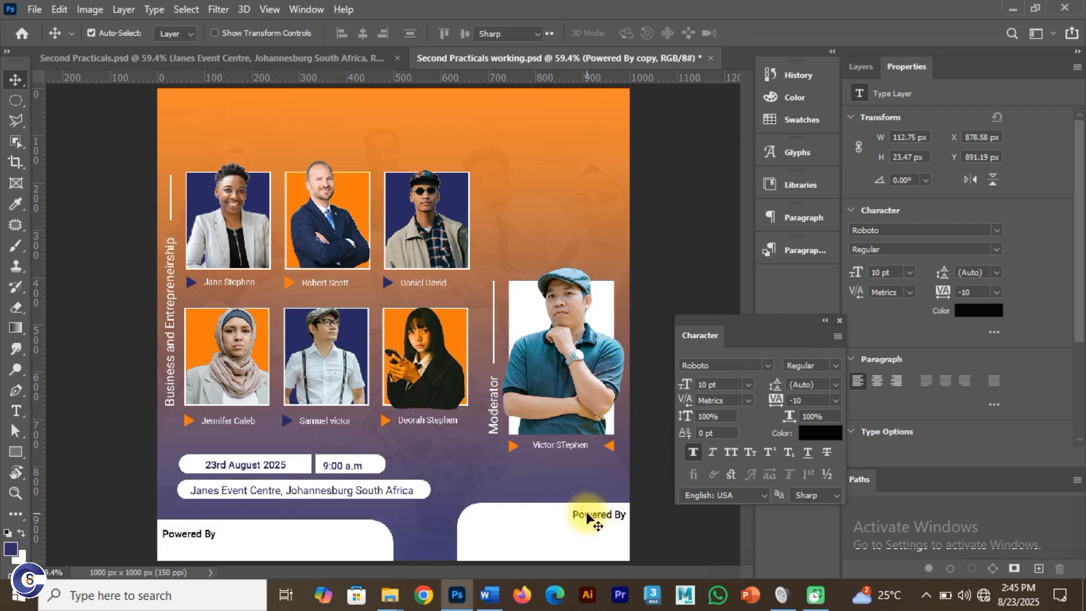
double_click(587, 515)
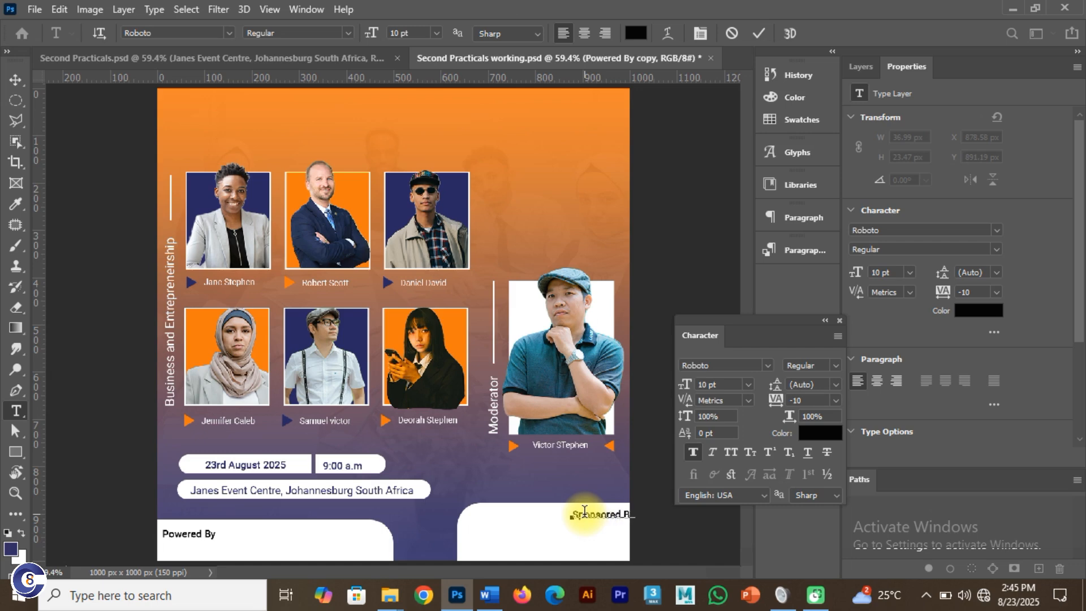
left_click(752, 36)
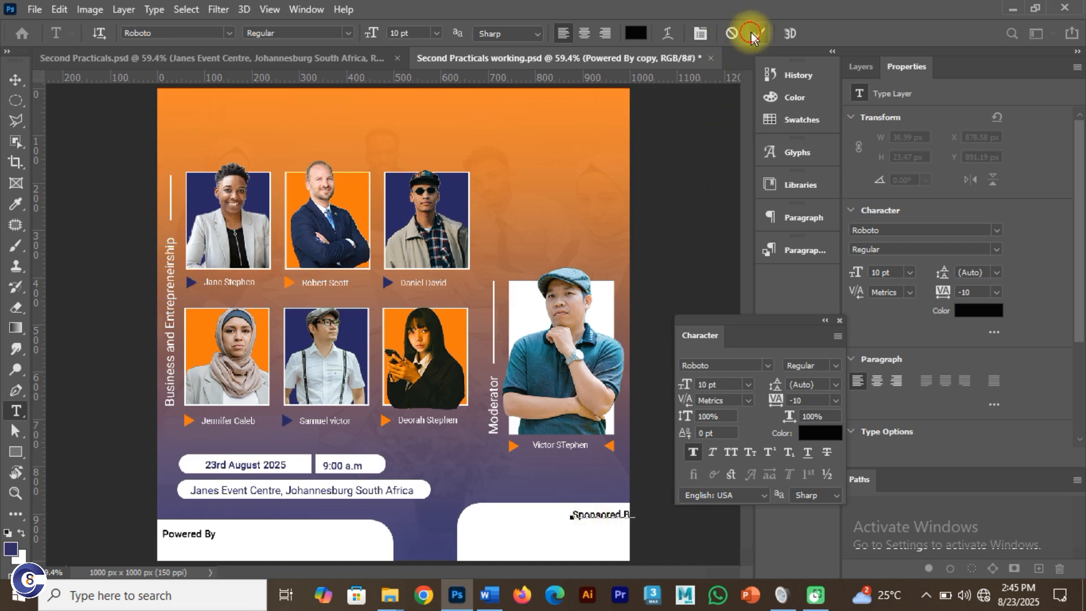
Nudge "Sponsored By" inward from the flyer's edge and stretch the right white footer panel leftward to about 627 px wide
left_click(15, 79)
left_click_drag(609, 515, 595, 515)
left_click(505, 560)
key("ctrl+t")
left_click_drag(456, 555, 438, 557)
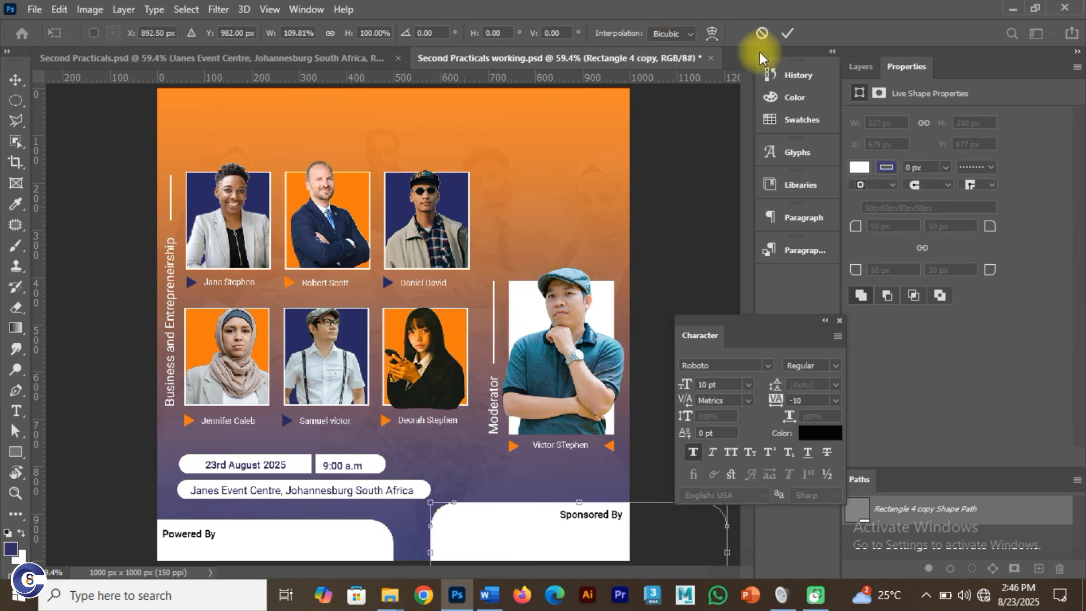
left_click(787, 32)
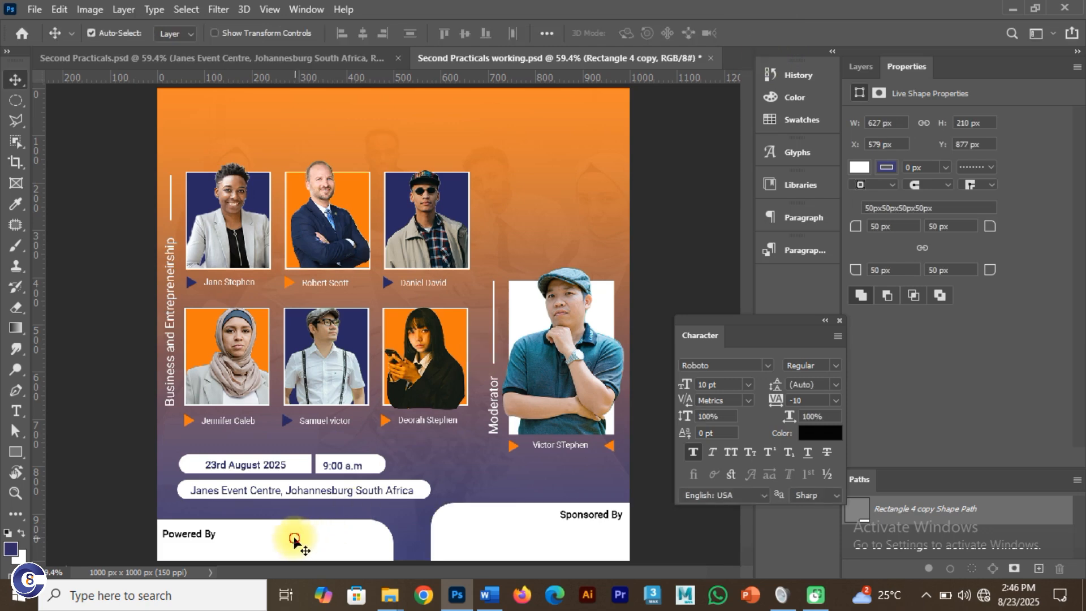
Try to move the left white footer panel upward, and undo the move
left_click_drag(278, 543, 277, 521)
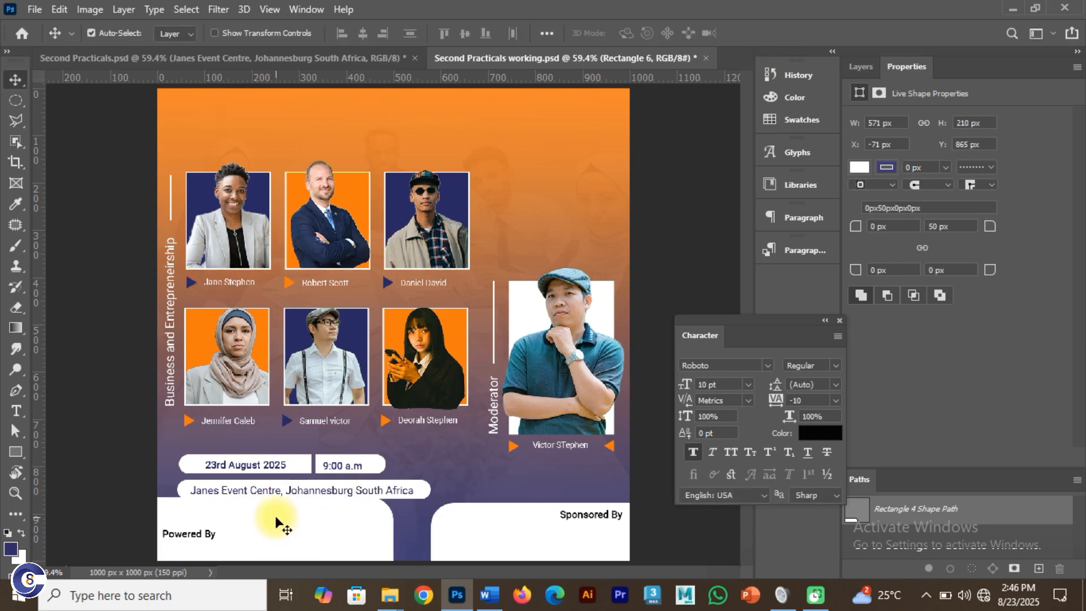
key("ctrl+z")
left_click(311, 553)
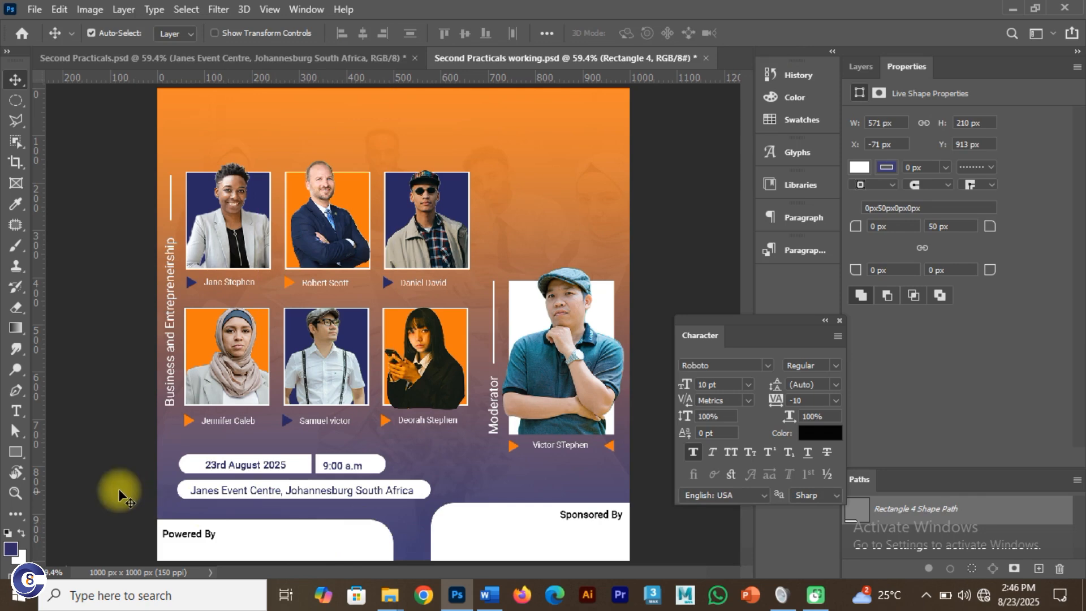
Draw a thin rectangle about 332 px wide and 3 px high beside "Powered By" and fill it with black
left_click(15, 450)
left_click_drag(230, 531, 381, 533)
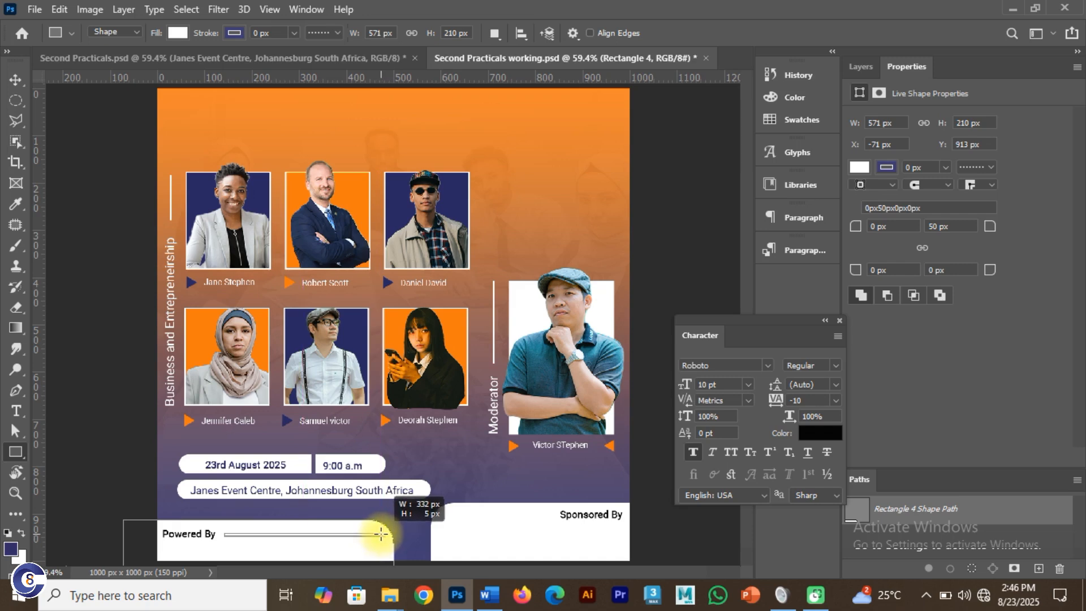
left_click_drag(380, 533, 380, 533)
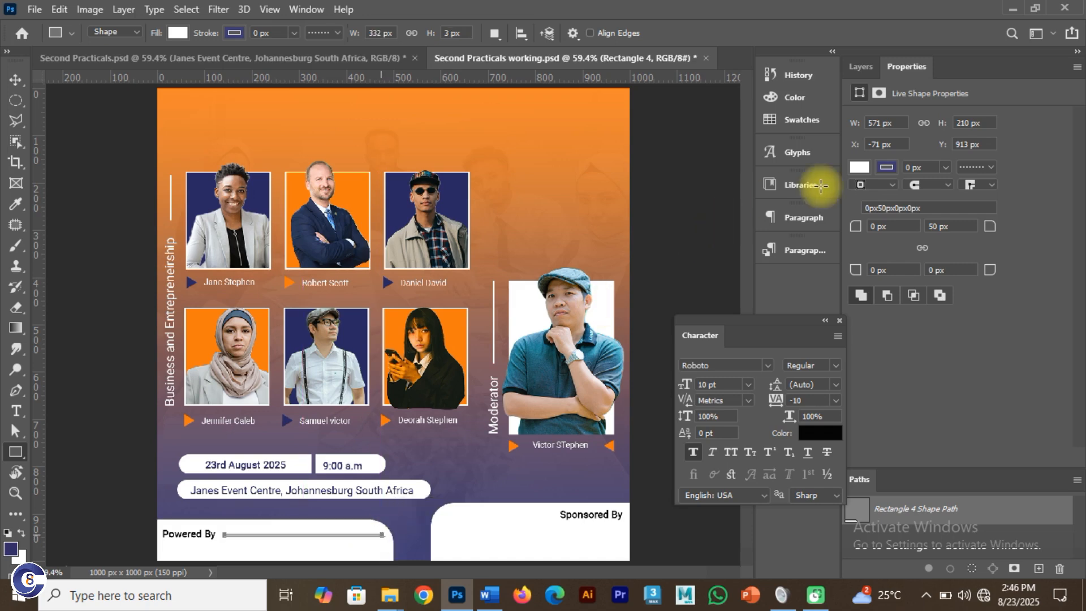
left_click(858, 167)
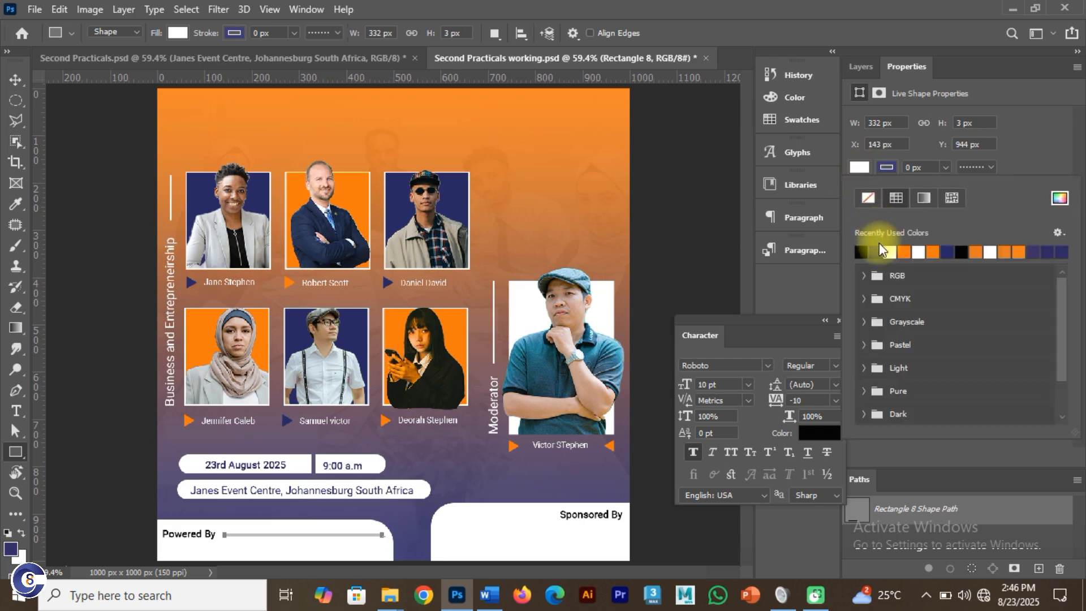
left_click(866, 249)
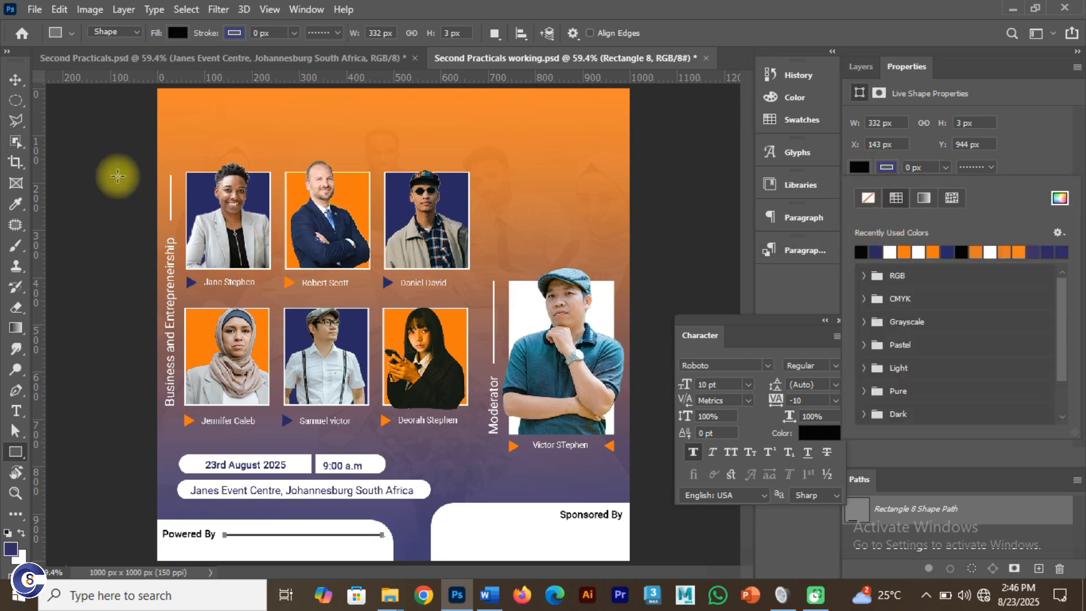
left_click(15, 79)
left_click(352, 520)
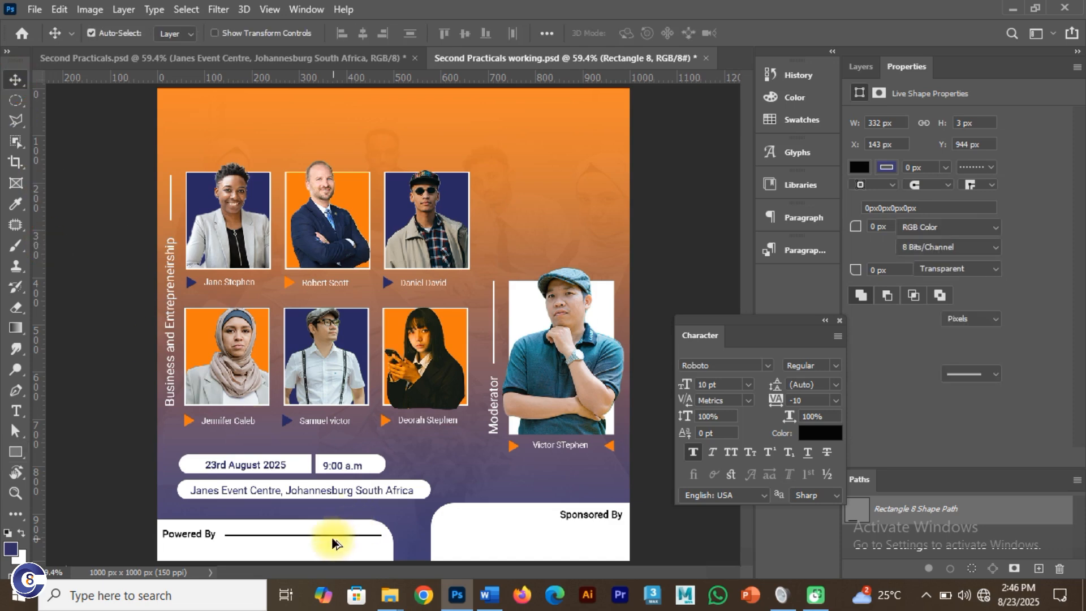
Free-transform the black divider line into a thinner line that starts right beside "Powered By"
scroll(333, 540, "up", 3)
scroll(329, 546, "down", 5)
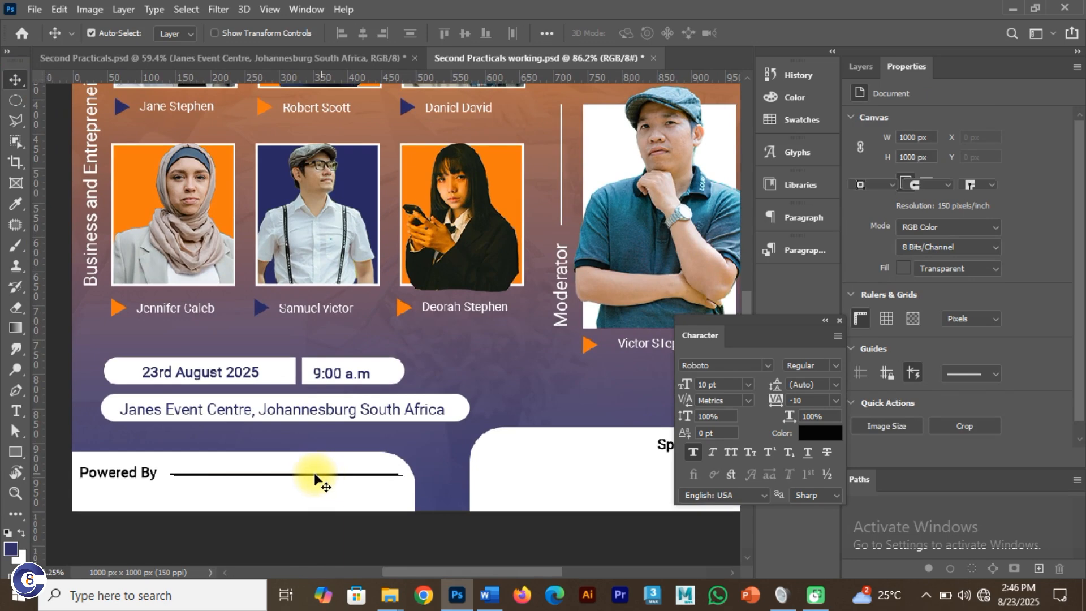
left_click(318, 478)
key("ctrl+t")
scroll(284, 480, "up", 2)
scroll(283, 478, "up", 3)
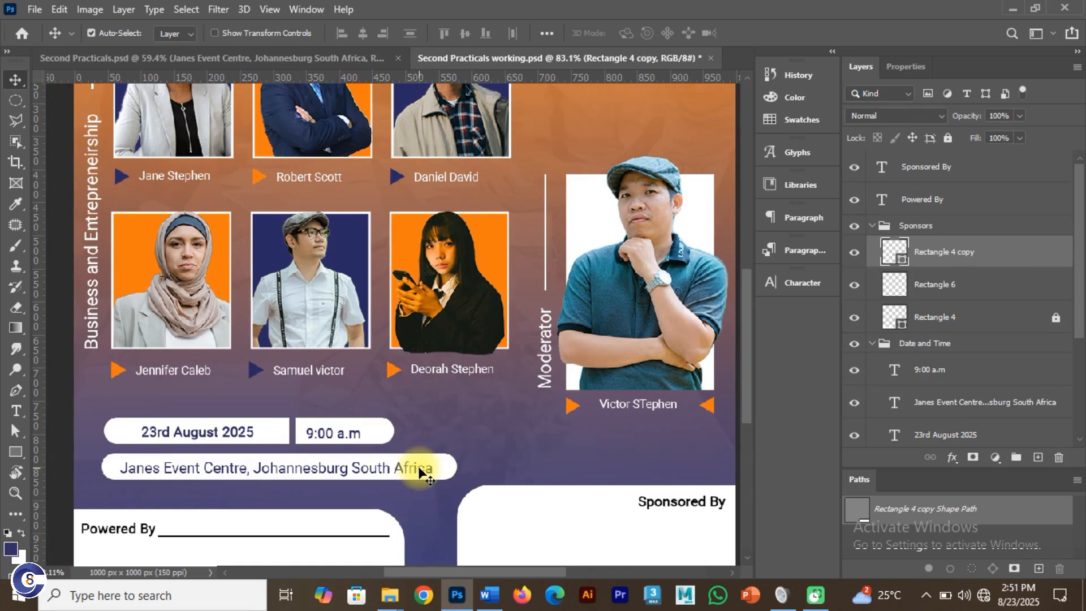
Try to duplicate the "Powered By" divider toward the right footer panel, and undo the resulting copy of the white panel
left_click(322, 538)
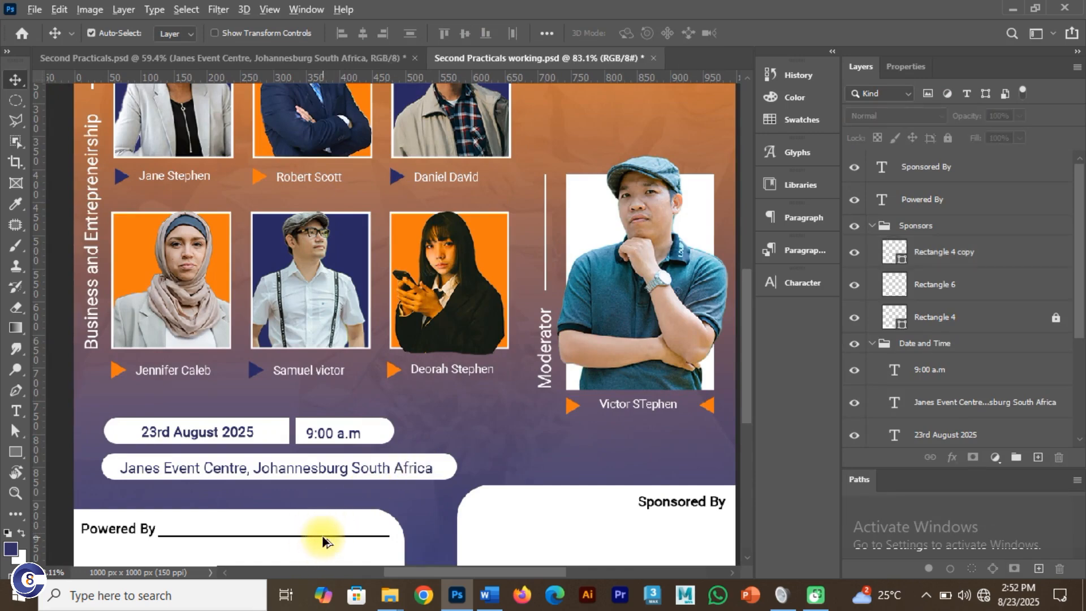
left_click_drag(322, 537, 446, 492)
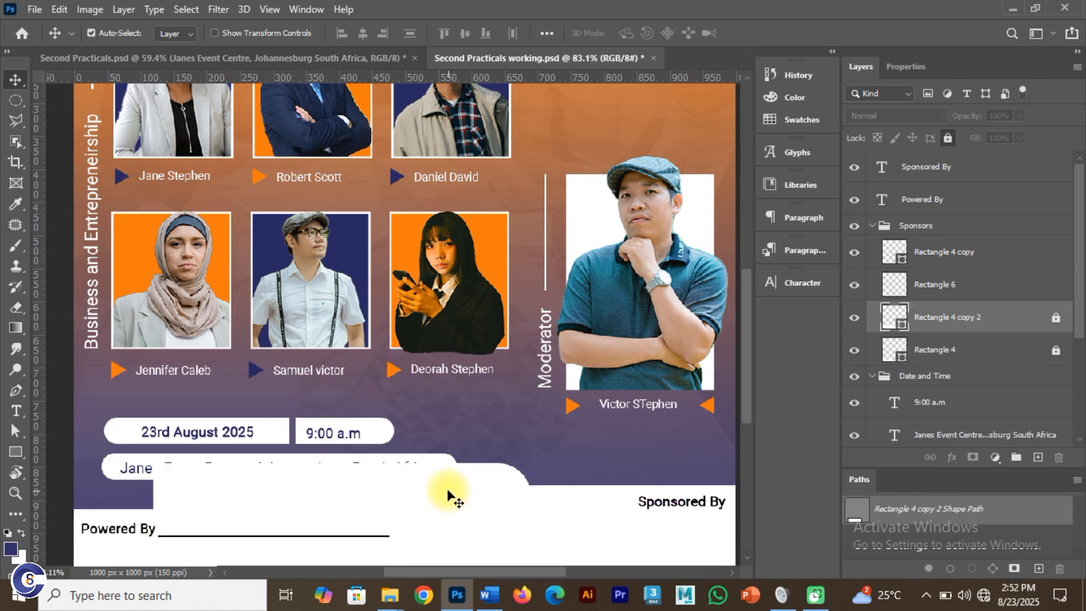
key("ctrl+z")
Select the Rectangle 6 divider beside "Powered By" and place a copy of it just above the right footer panel
left_click(371, 555)
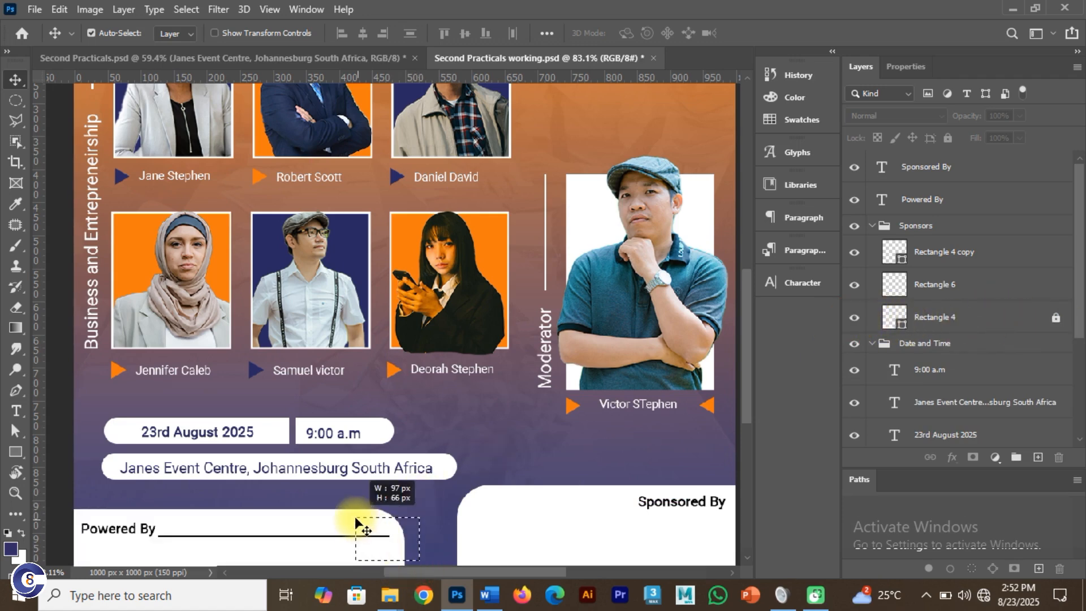
left_click(359, 524)
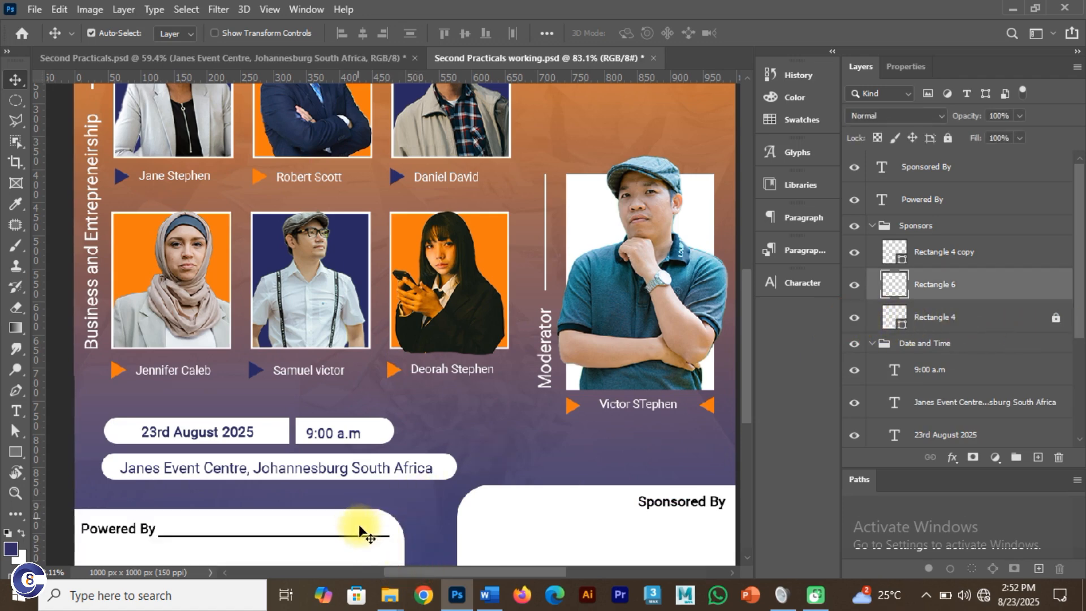
left_click(853, 287)
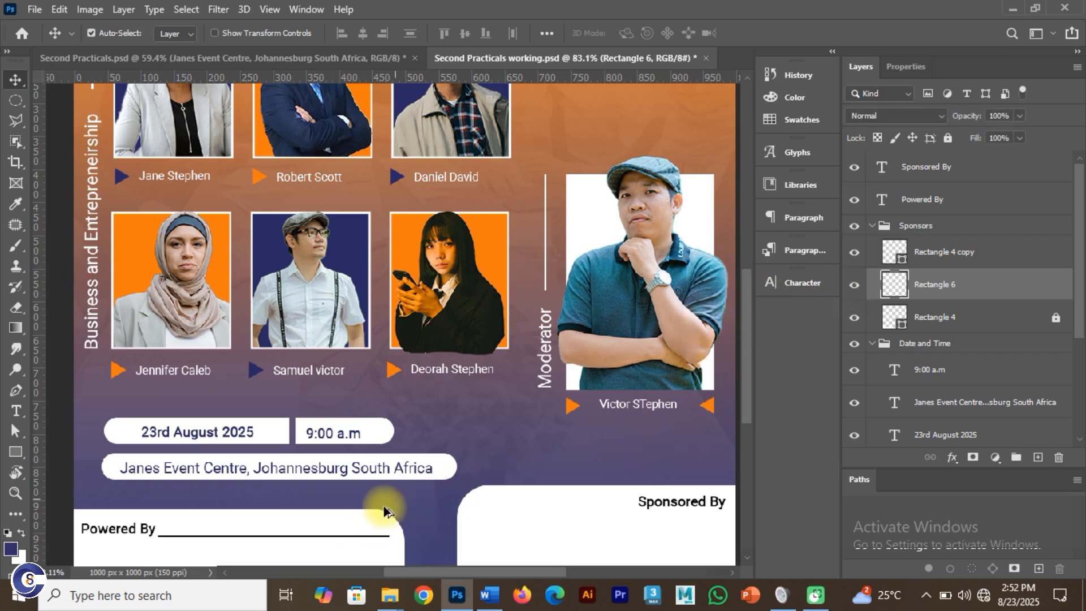
left_click_drag(361, 540, 696, 465)
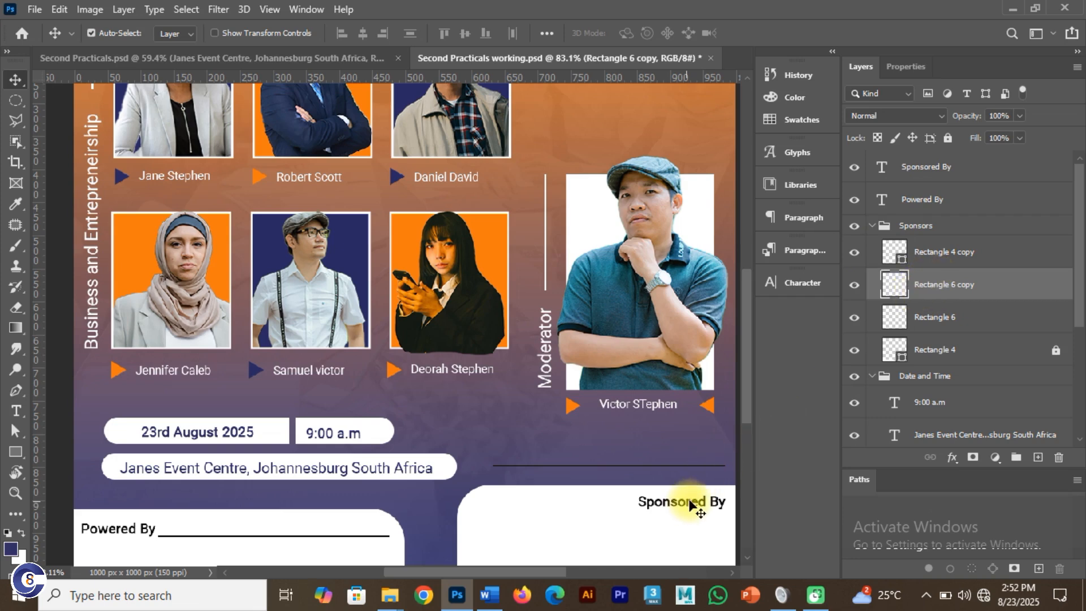
Move the copied line's layer above the right panel's layer and place the line on that panel, left of "Sponsored By"
left_click(636, 534)
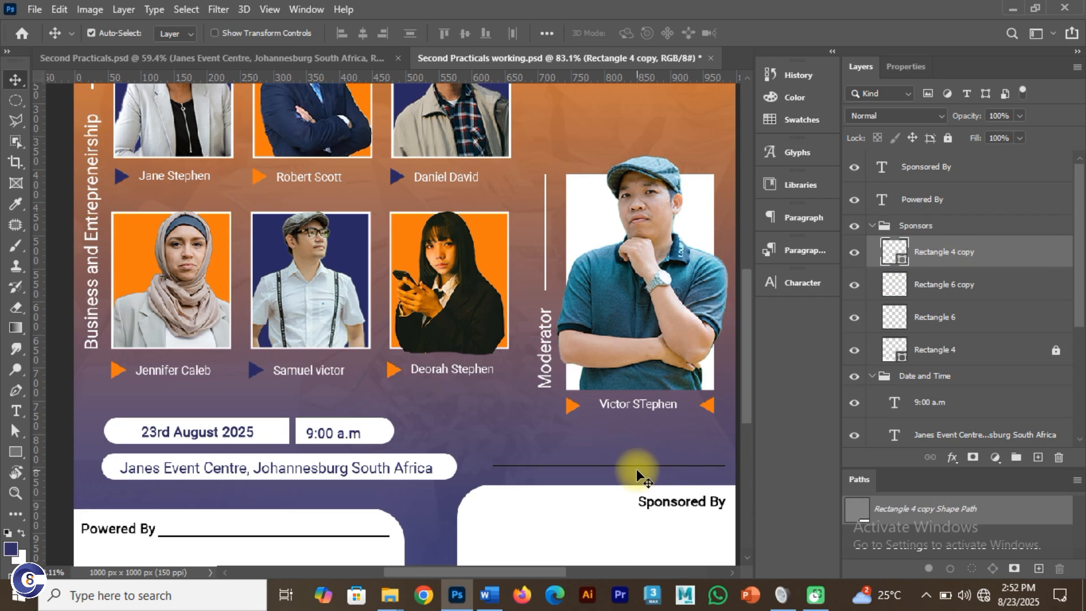
left_click(634, 443)
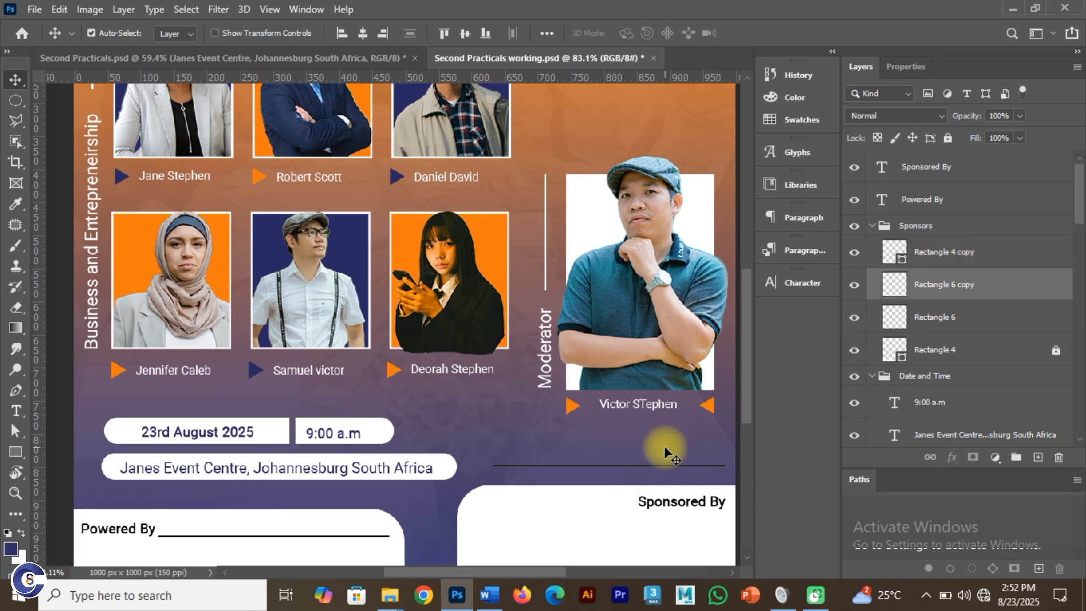
left_click_drag(921, 256, 933, 289)
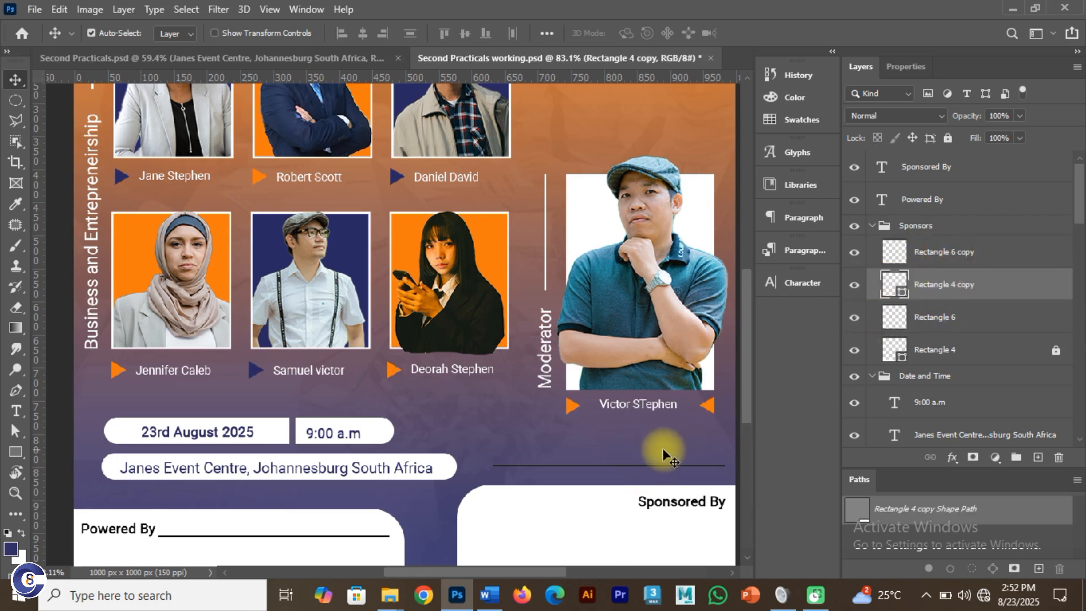
left_click(641, 476, "shift")
left_click_drag(639, 474, 529, 500)
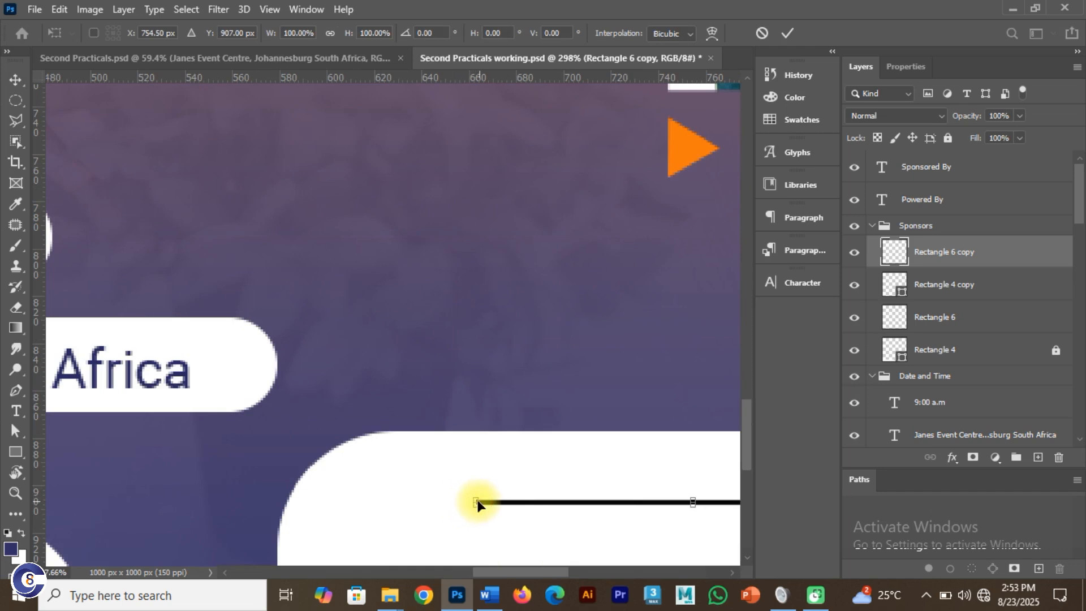
Stretch the line beside "Sponsored By" leftward to about 128% width, ending near the panel's left edge
left_click_drag(474, 501, 351, 503)
key("ctrl+0")
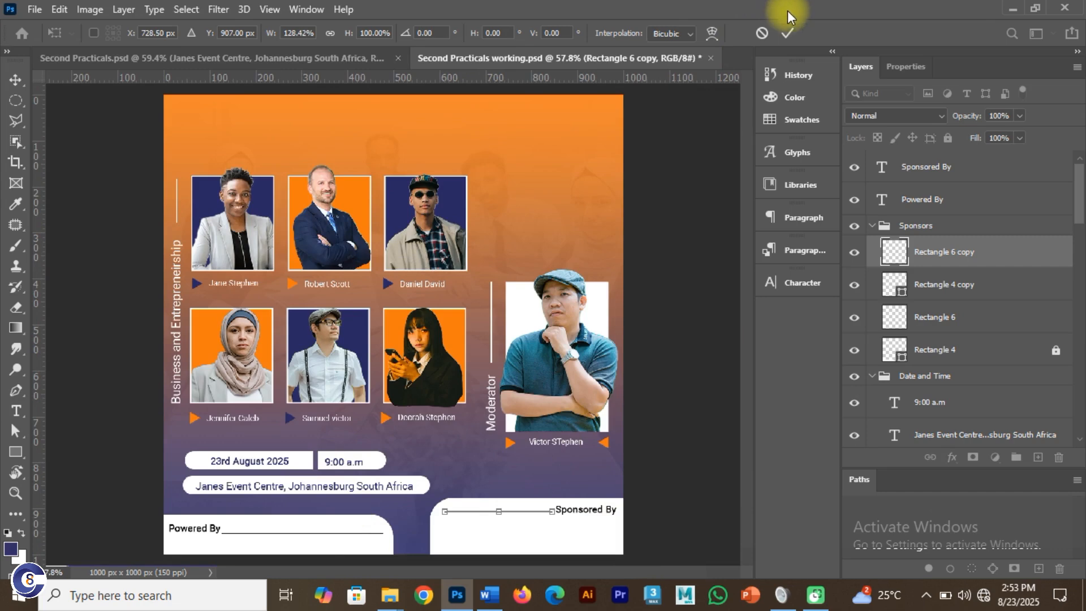
left_click(788, 33)
Lock the layer of the right white footer panel
left_click(590, 546)
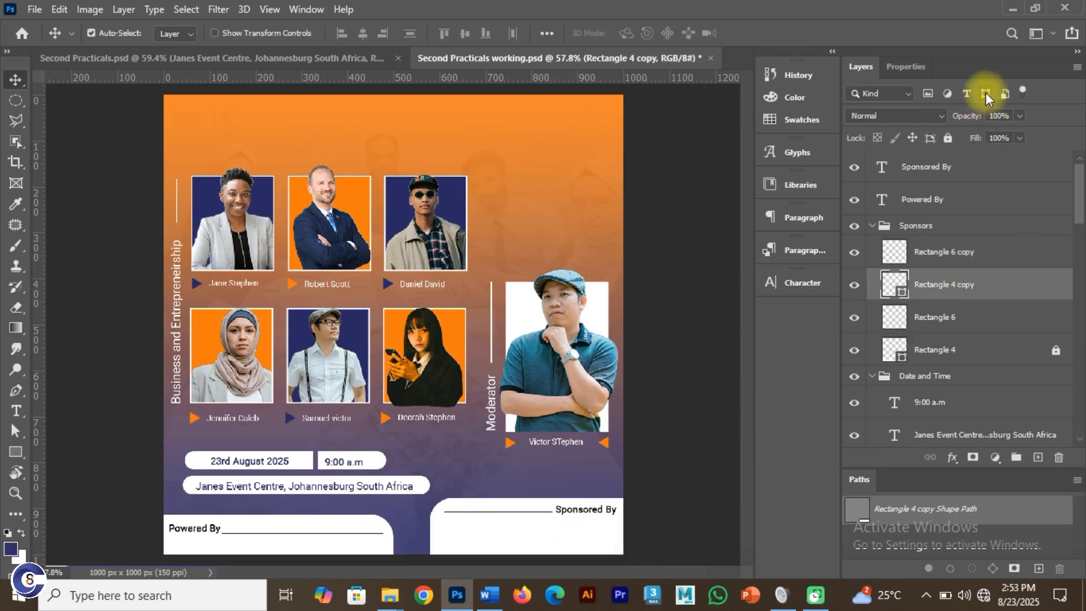
left_click(946, 138)
Try to shift the "Sponsored By" heading and its line slightly down together
left_click_drag(590, 526, 567, 515)
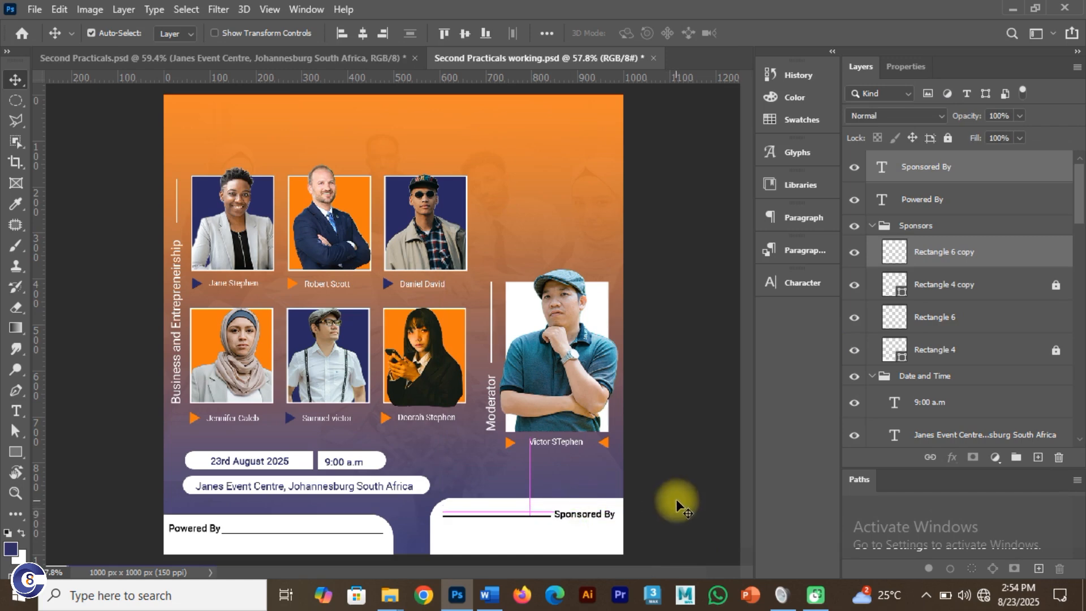
left_click(673, 494)
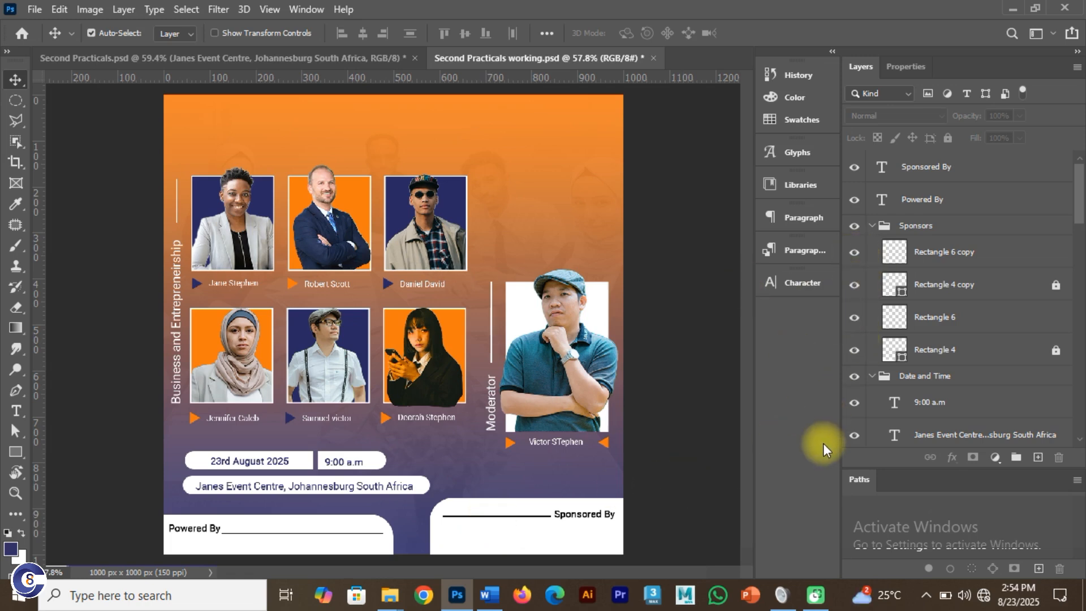
left_click(420, 340)
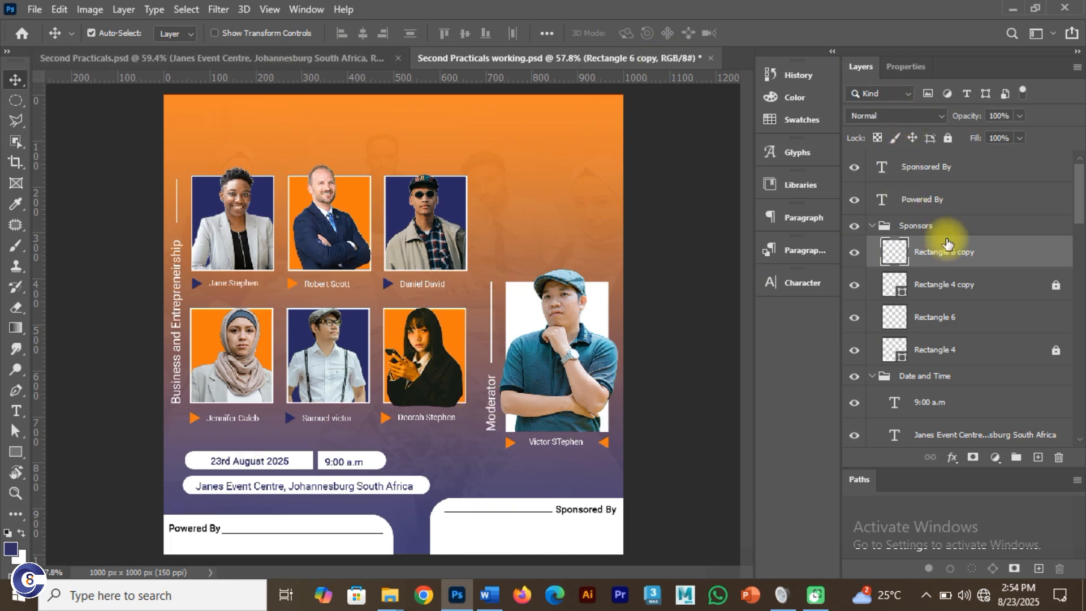
Move the "Powered By" and "Sponsored By" text layers into the Sponsors group
left_click(871, 225)
left_click(906, 168)
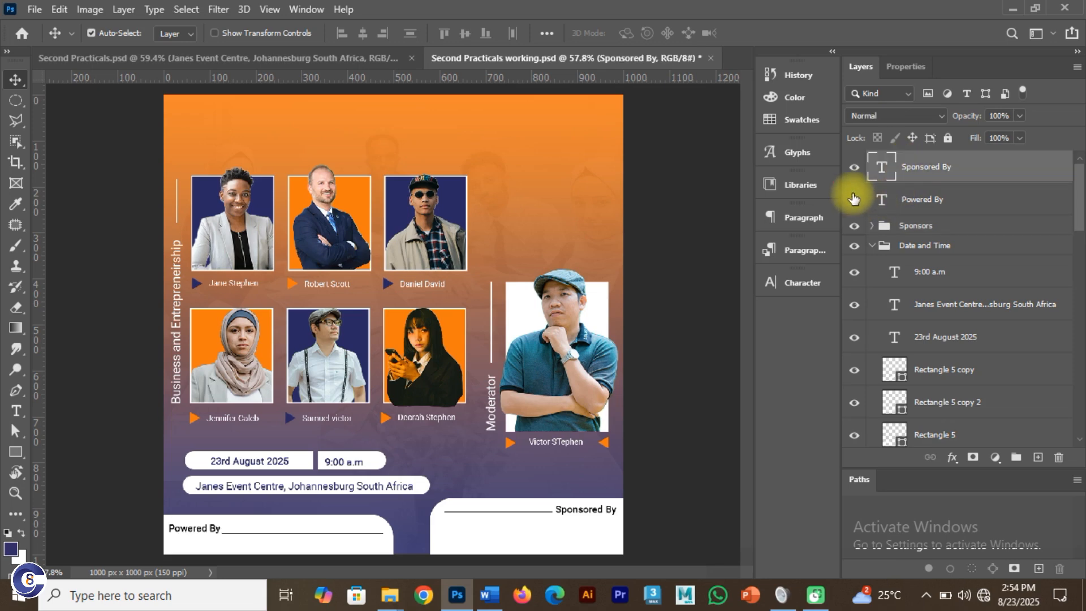
left_click_drag(899, 200, 924, 226)
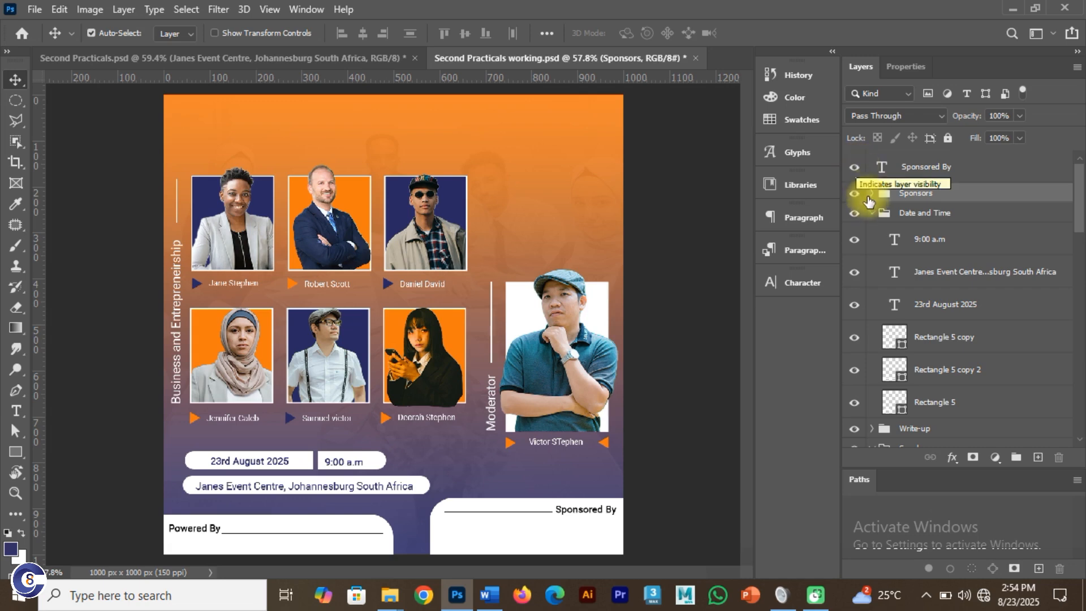
left_click_drag(916, 167, 920, 195)
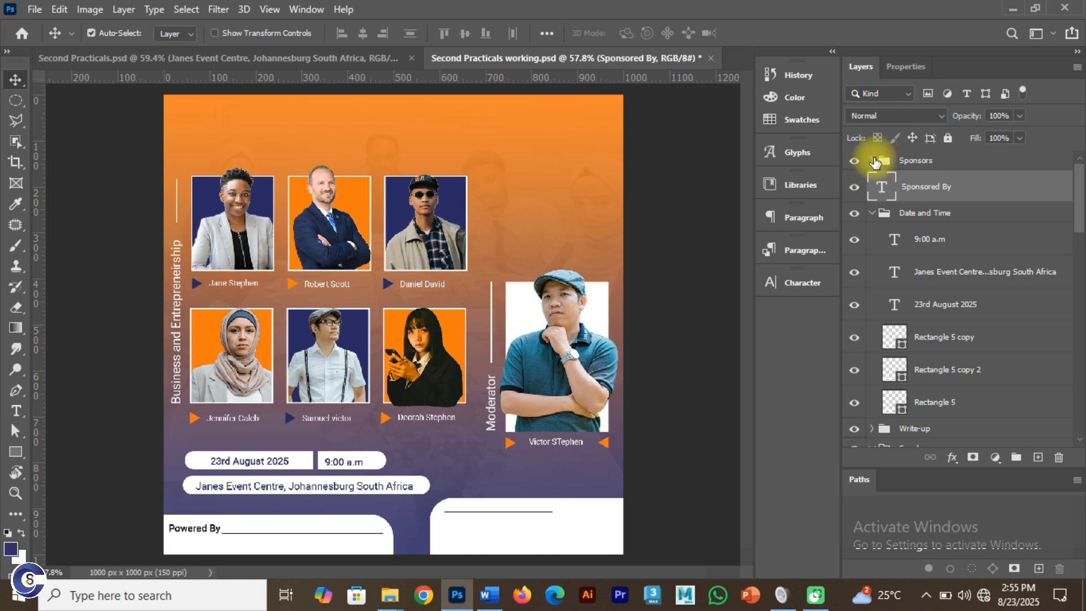
left_click(873, 163)
left_click(872, 164)
left_click_drag(919, 186, 917, 162)
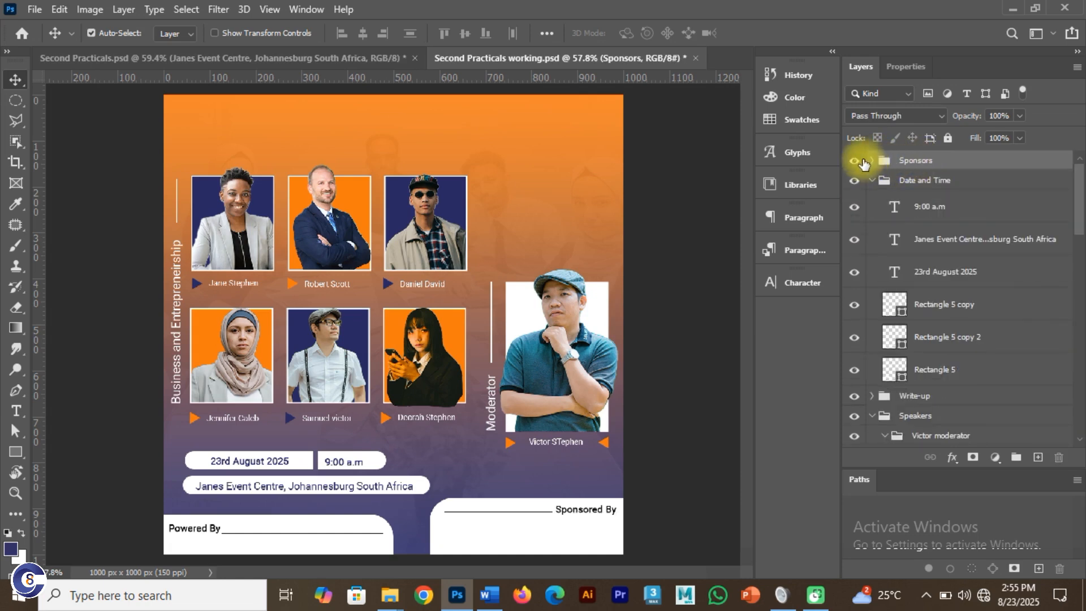
Collapse the Date and Time and Speakers layer groups
left_click(869, 181)
left_click(870, 180)
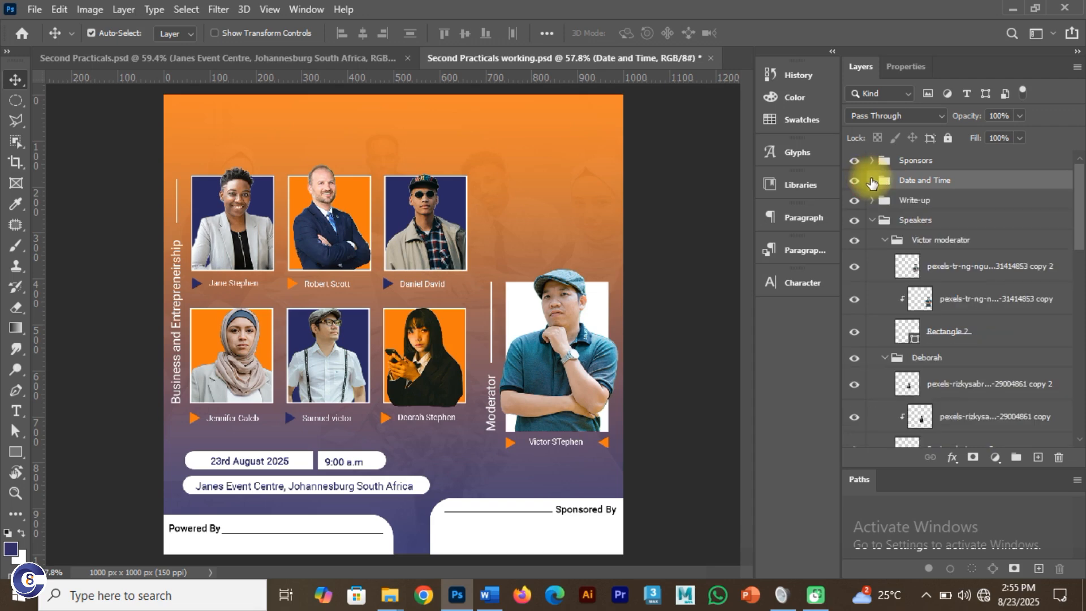
left_click(871, 219)
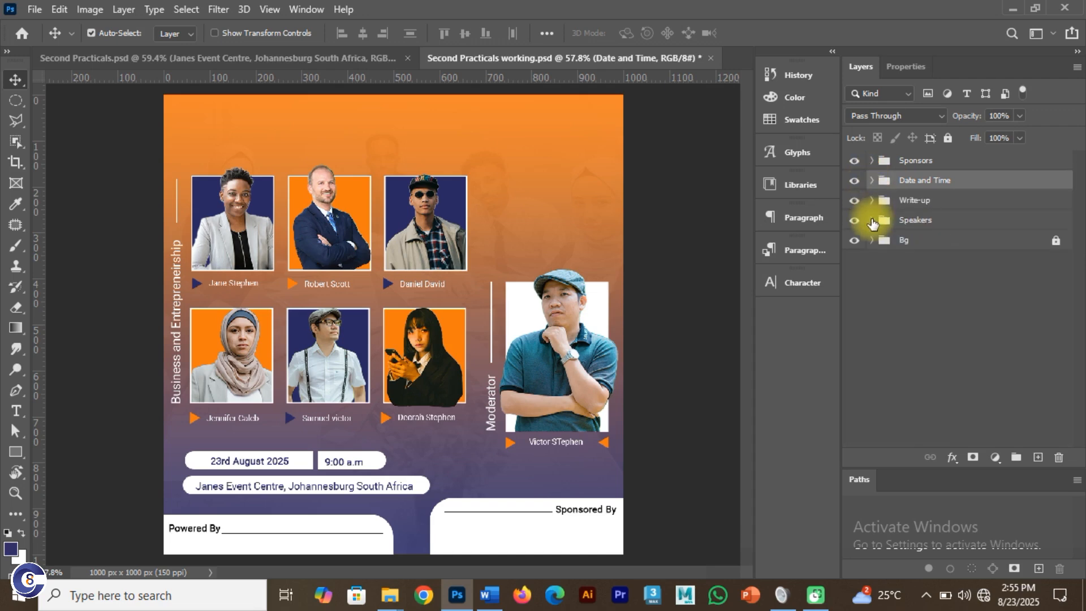
Compare the Sponsors group in the reference file Second Practicals.psd with the working flyer's by toggling each group's visibility
left_click(202, 59)
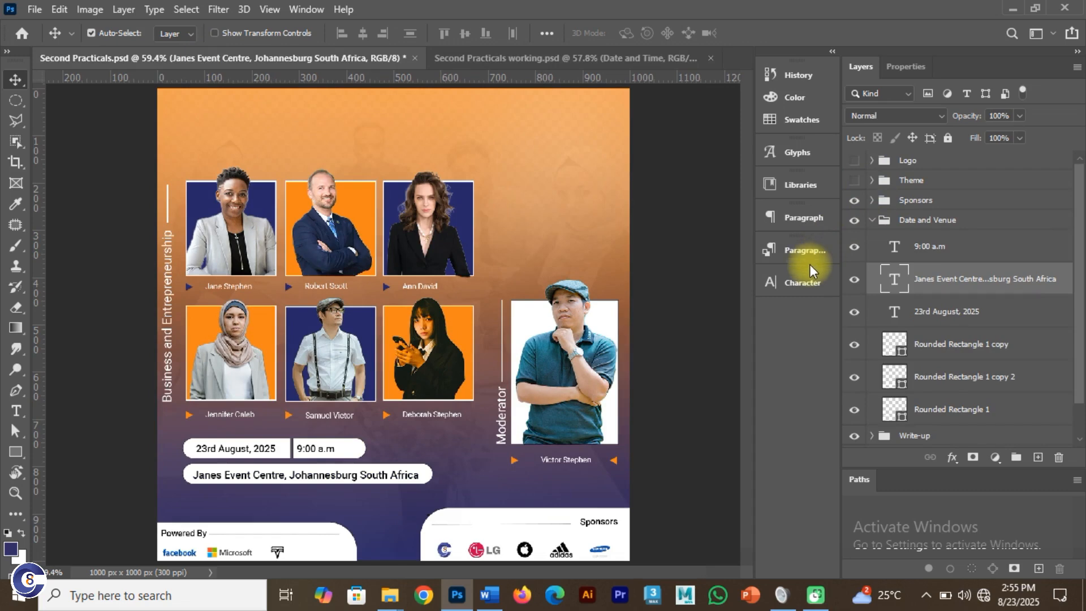
left_click(854, 200)
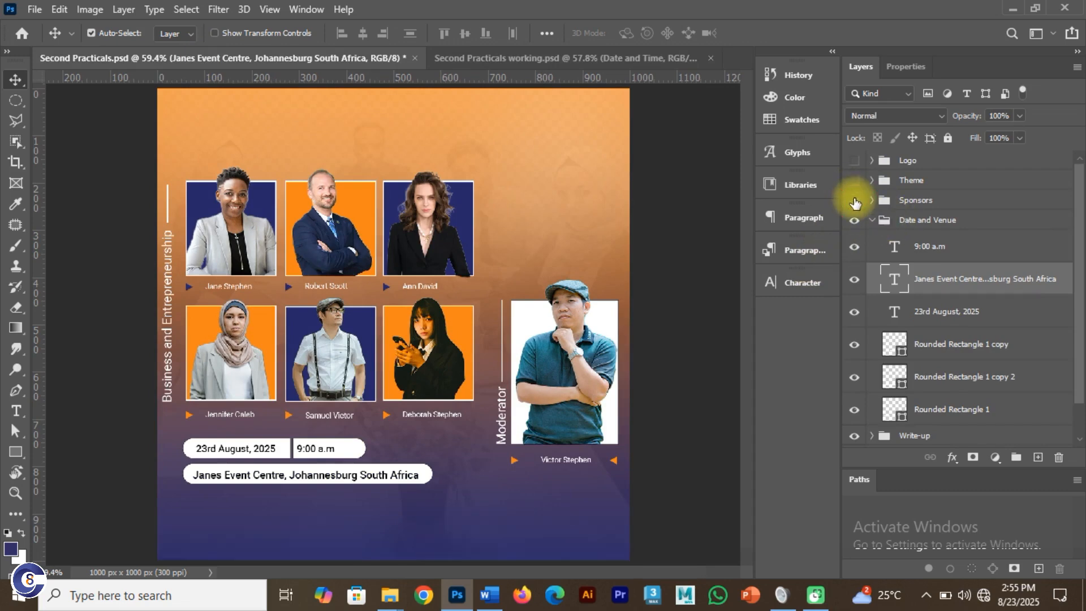
left_click(854, 201)
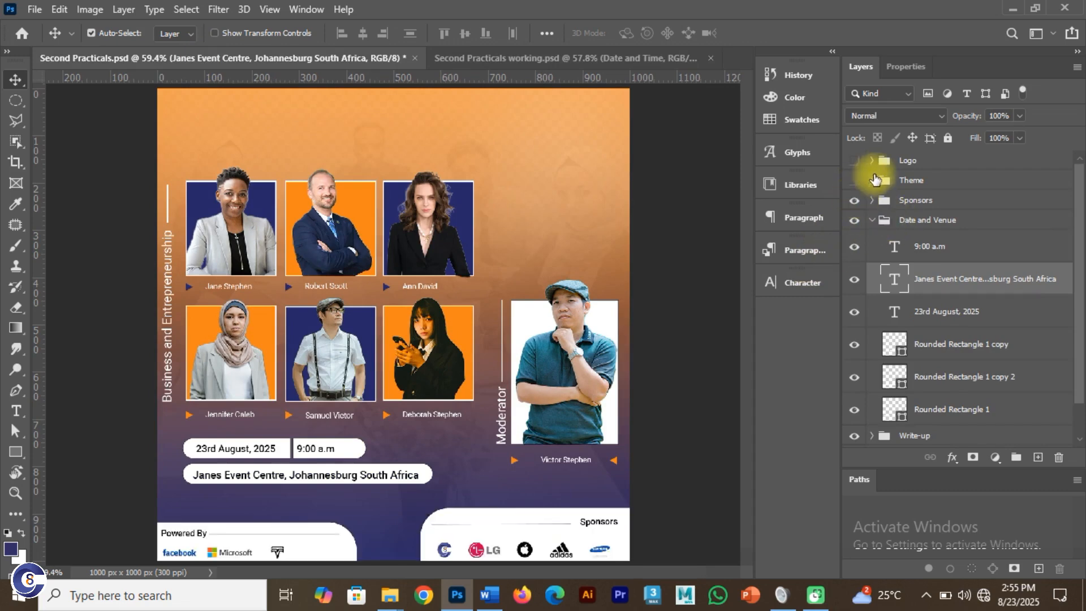
left_click(482, 60)
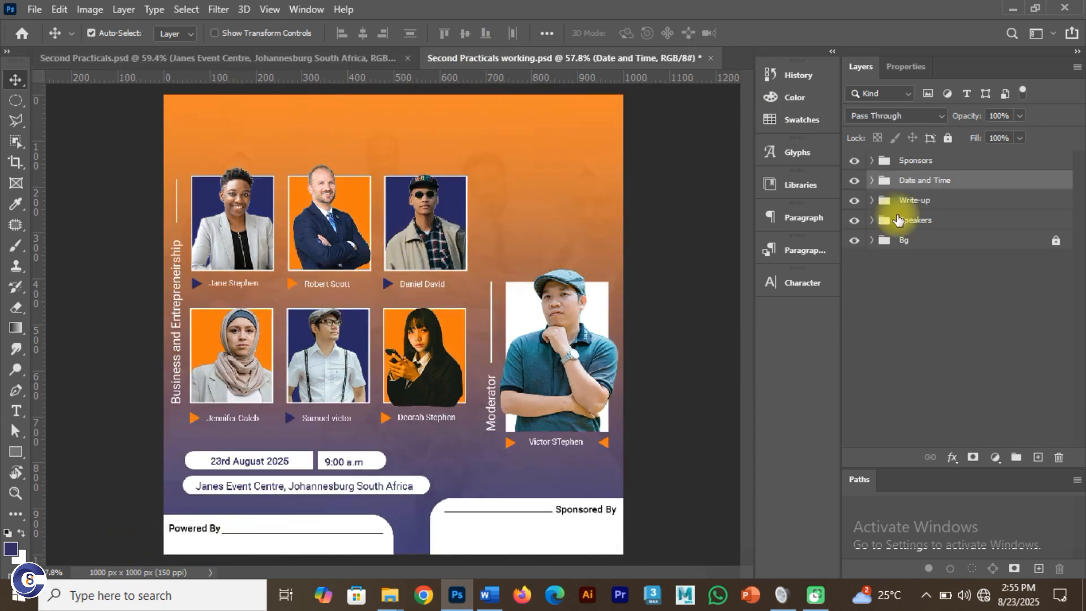
left_click(915, 162)
left_click(854, 164)
left_click(854, 164)
Switch to File Explorer and open the Icons folder inside folder A
key("alt+Tab")
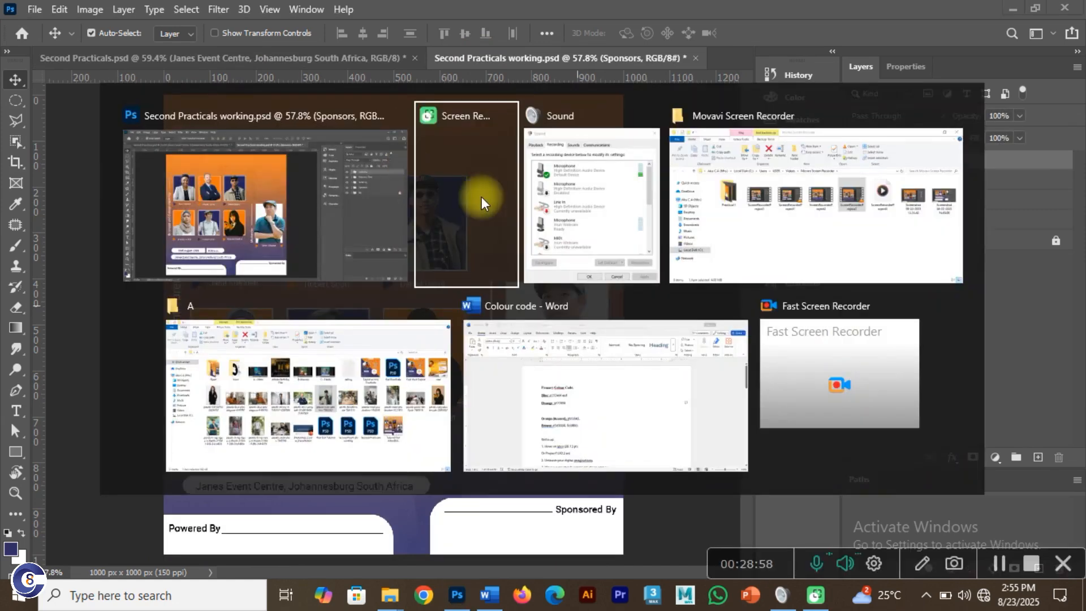
left_click(763, 194)
key("alt+Tab")
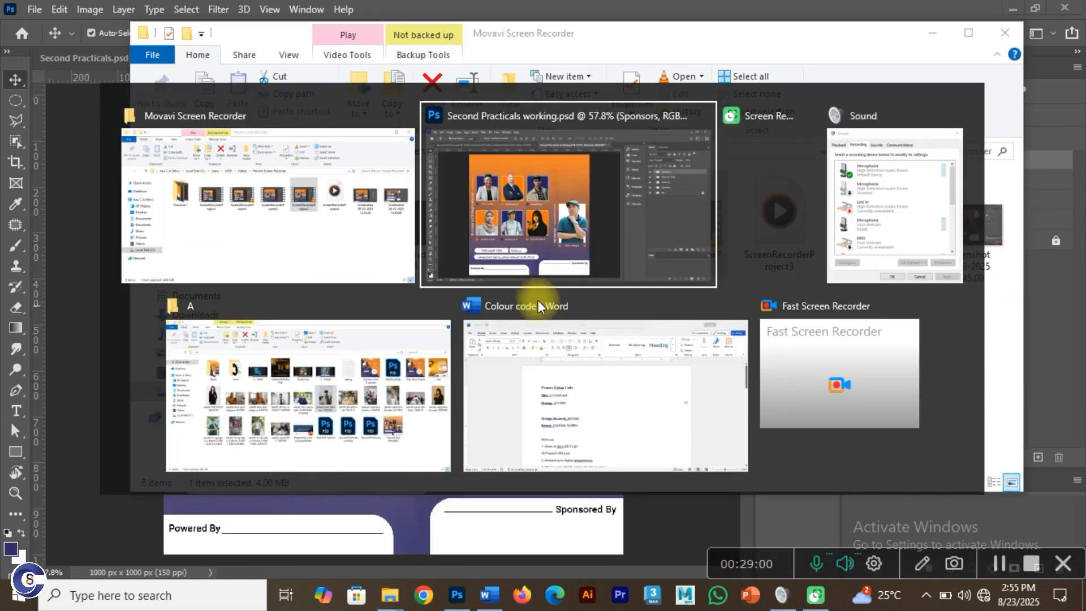
left_click(396, 386)
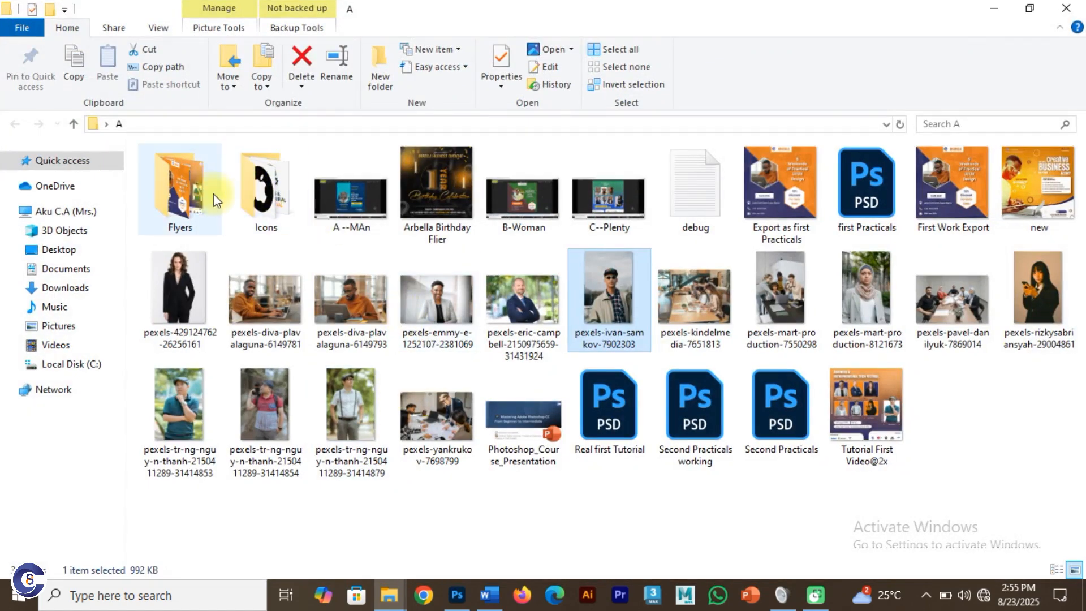
double_click(261, 190)
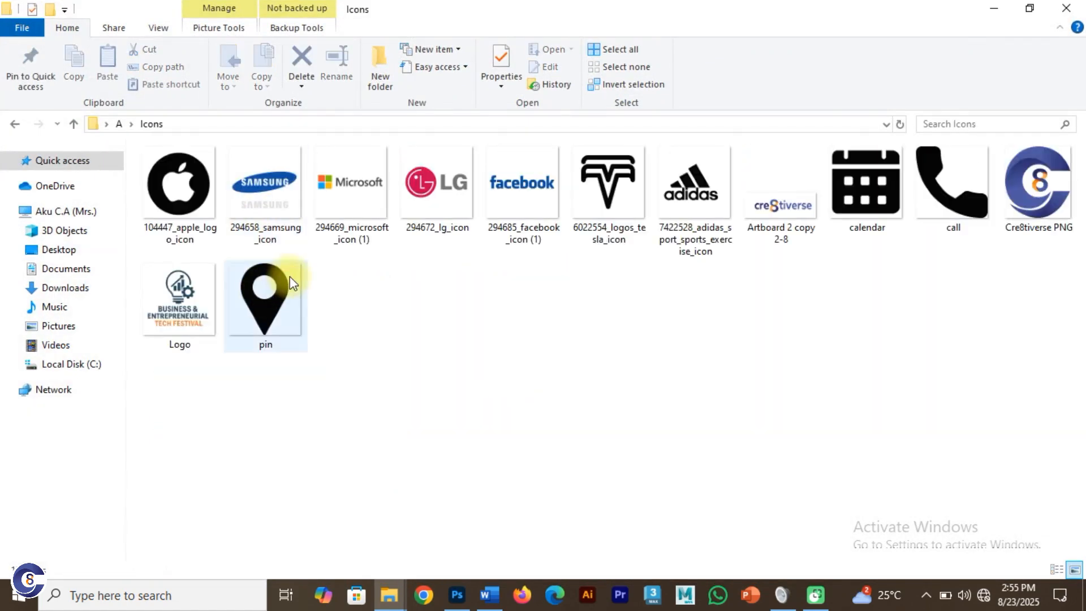
Select the Microsoft, Facebook and Tesla logo files and place all three in the working flyer in Photoshop
left_click(521, 184)
left_click(389, 205, "ctrl")
left_click(581, 212, "ctrl")
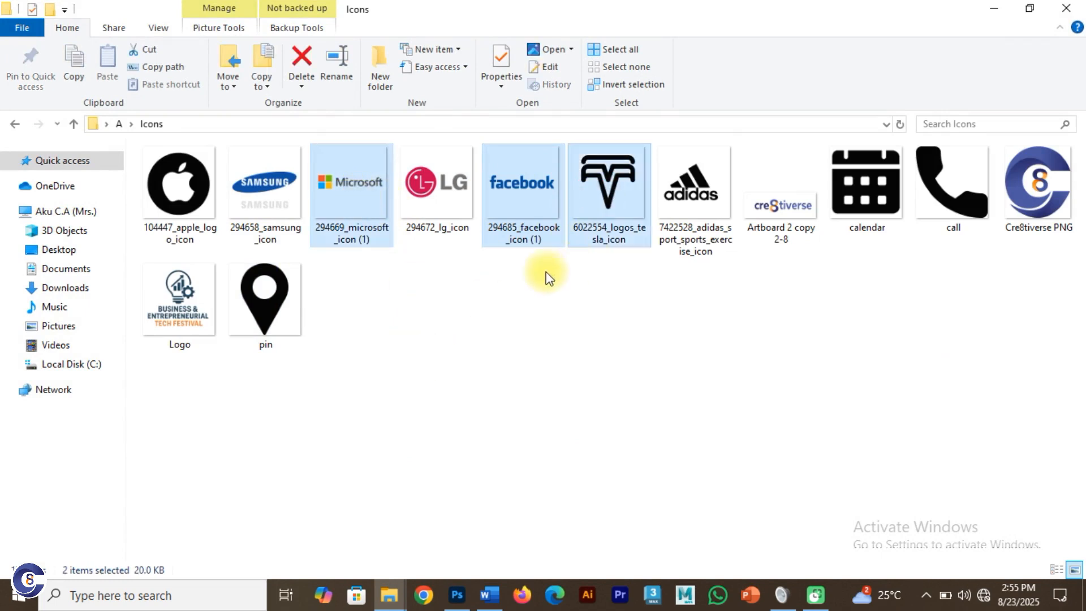
left_click_drag(343, 194, 369, 345)
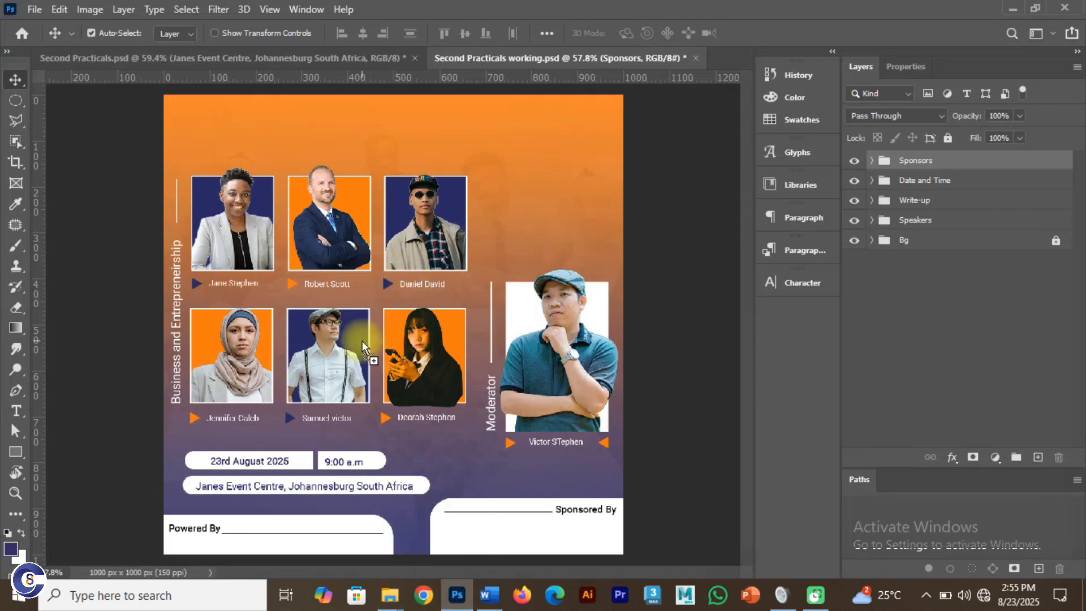
left_click_drag(362, 341, 365, 340)
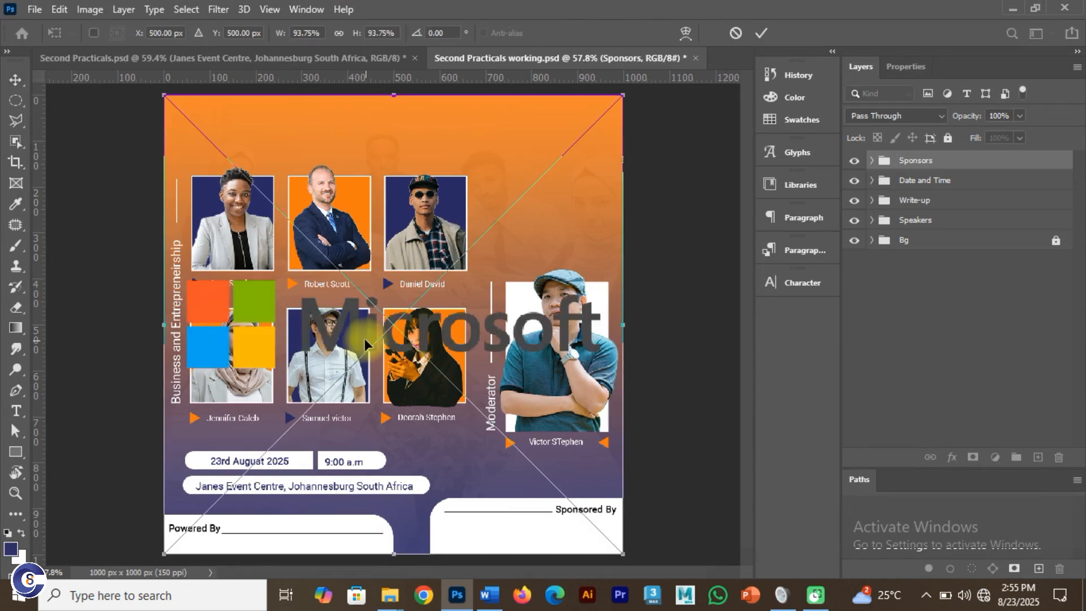
left_click(769, 32)
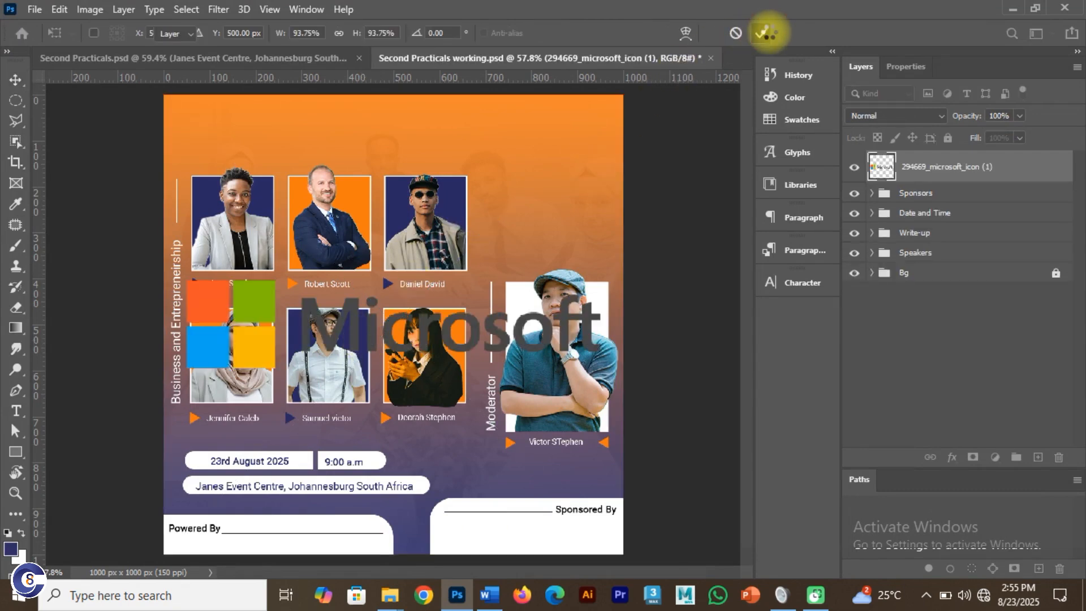
left_click(766, 32)
left_click(766, 32)
Scale the Tesla logo down to about 5.9% and position it over the "Powered By" line near its right end
key("ctrl+t")
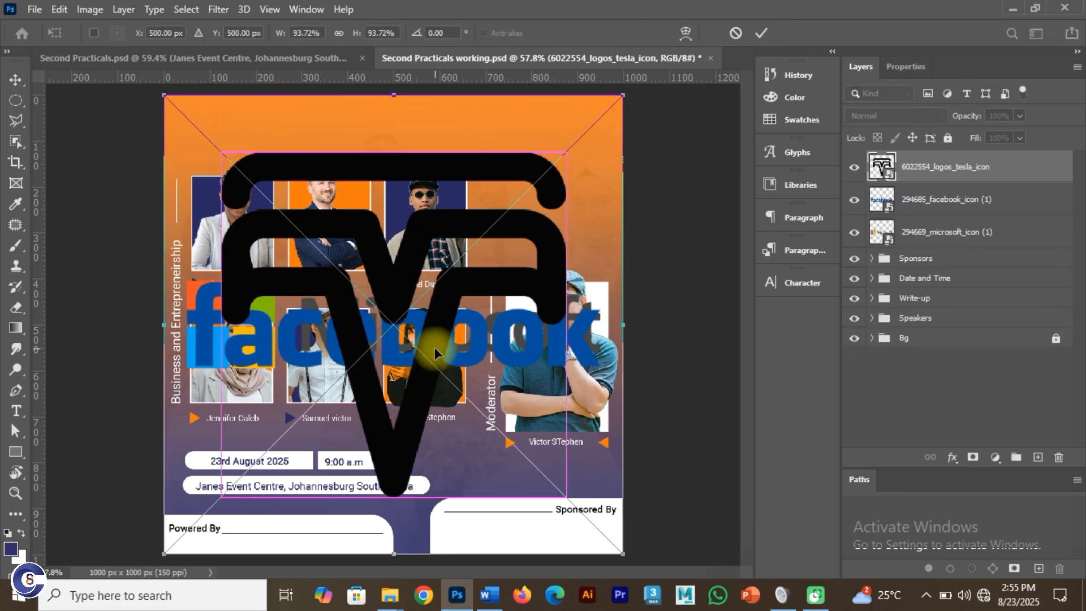
left_click_drag(169, 100, 330, 337)
left_click_drag(402, 340, 313, 507)
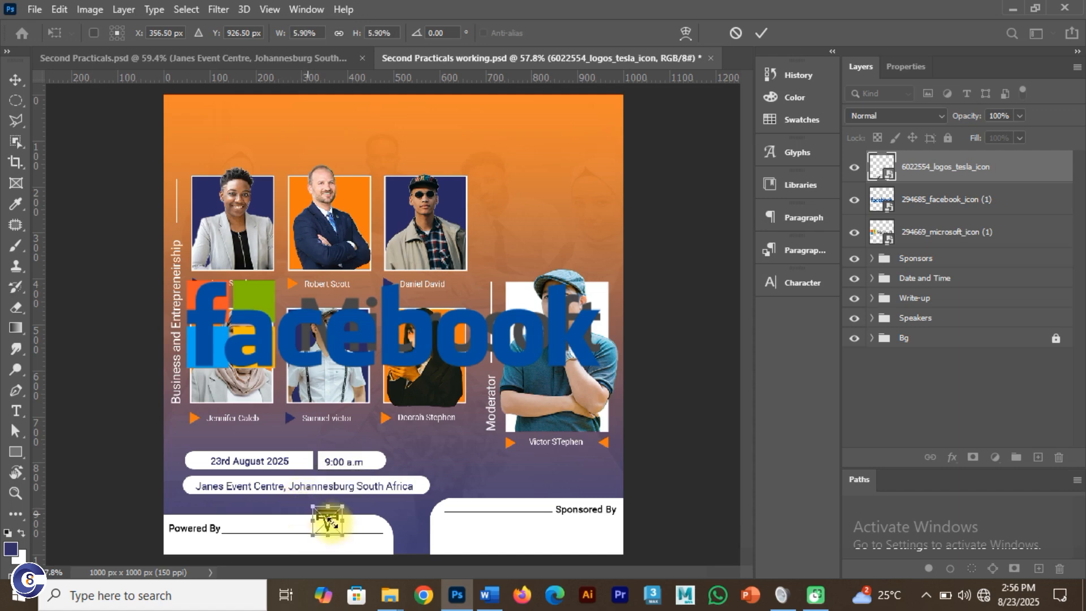
left_click(761, 33)
Shift the Facebook logo slightly down and save the flyer with the logo placed
left_click_drag(423, 338, 428, 375)
key("ctrl+t")
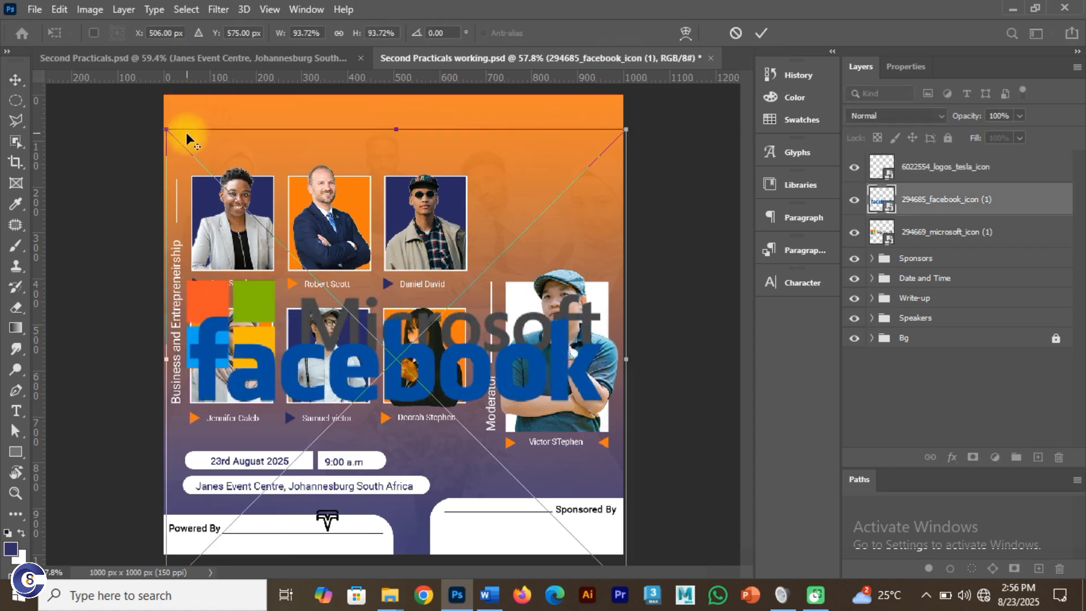
key("ctrl+s")
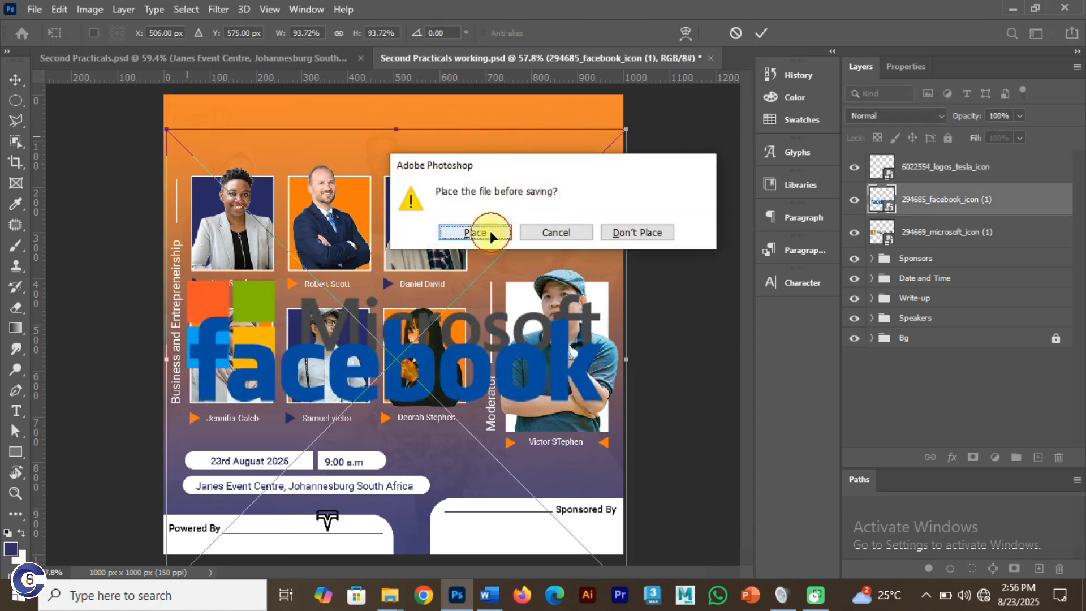
left_click(491, 233)
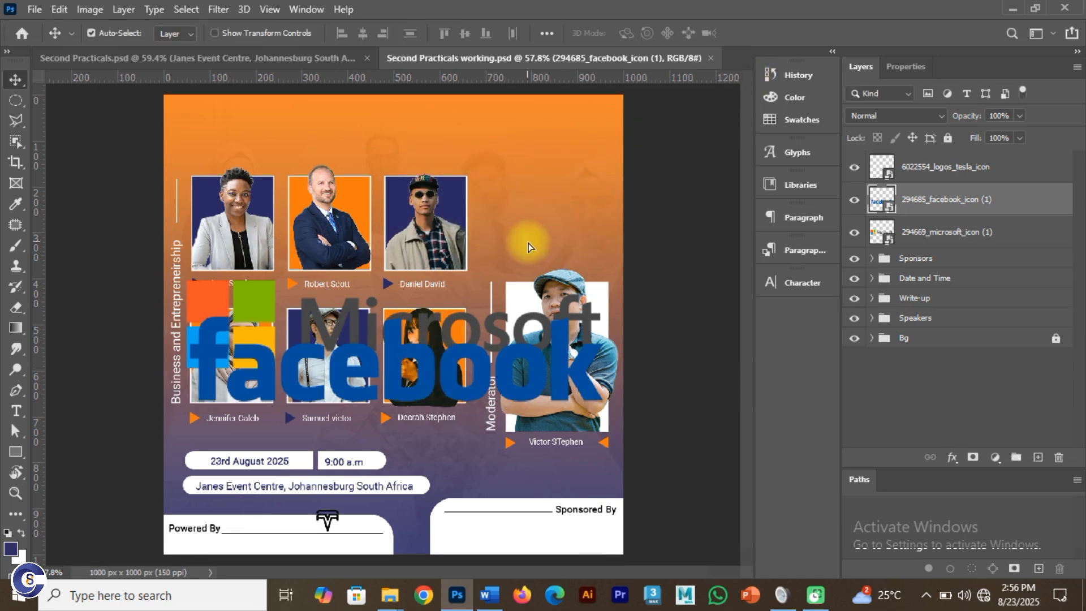
Scale the Facebook logo down to about 14.4% and position it below the "Powered By" line
key("ctrl+t")
left_click_drag(166, 129, 253, 536)
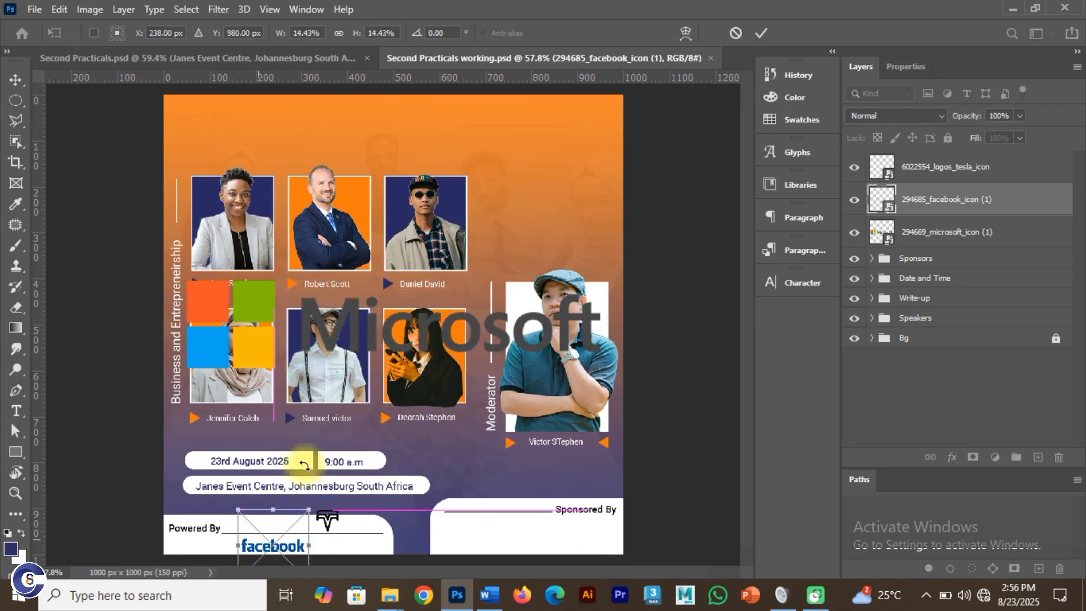
left_click(761, 33)
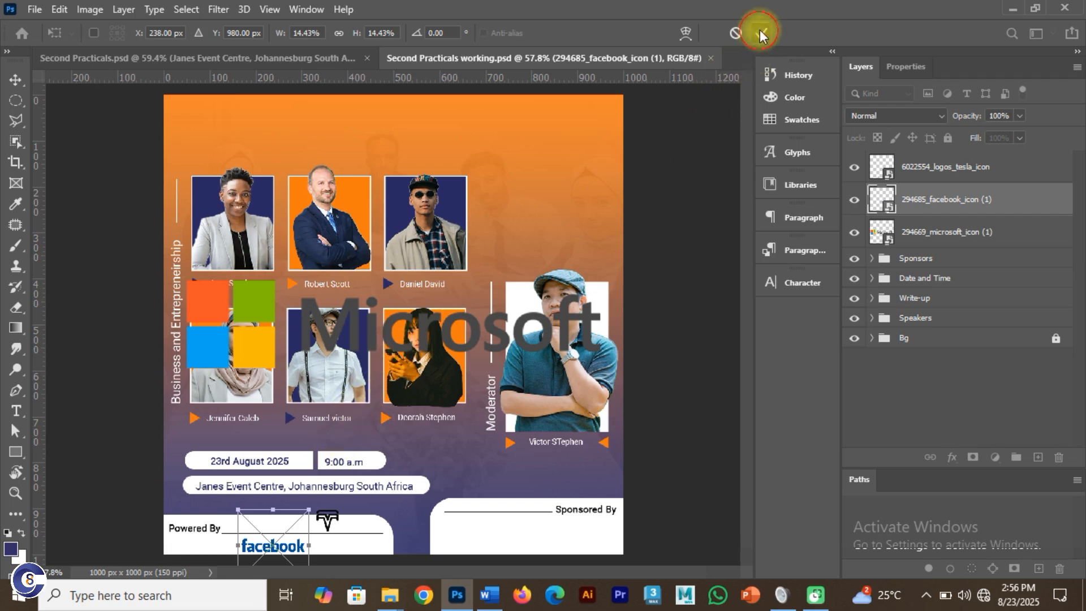
Scale the Microsoft logo down to about 14.9% and position it under the "Powered By" heading, left of the Facebook logo
left_click(416, 334)
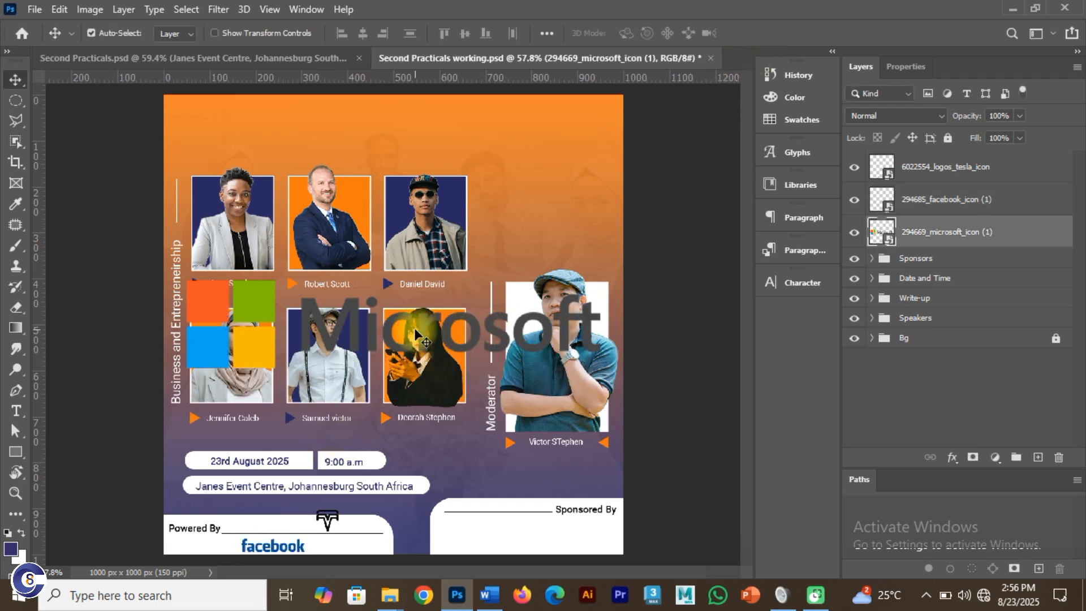
key("ctrl+t")
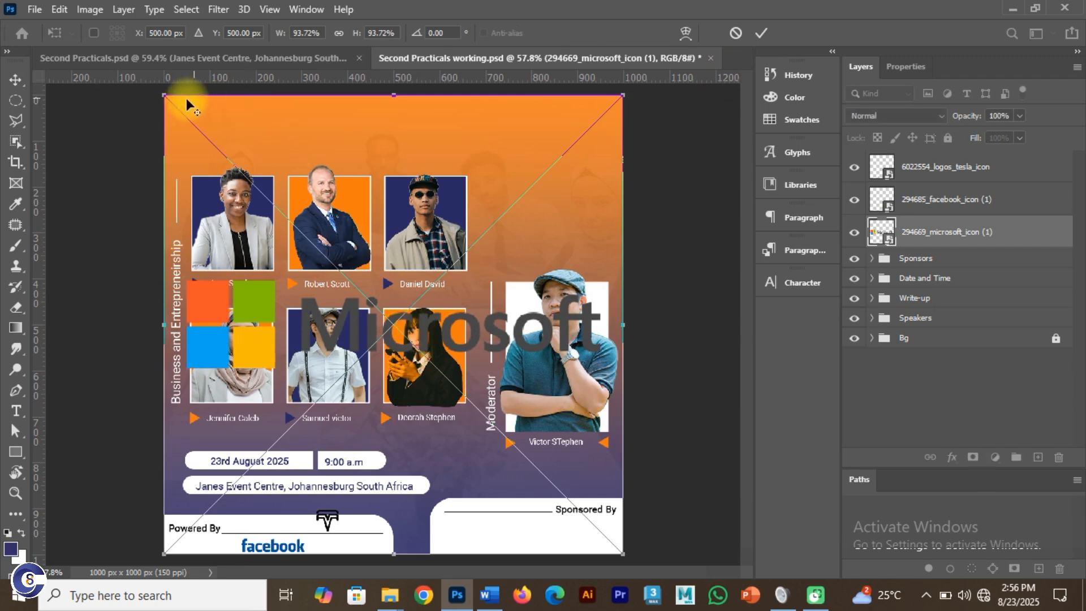
left_click_drag(161, 96, 206, 536)
scroll(247, 554, "up", 3)
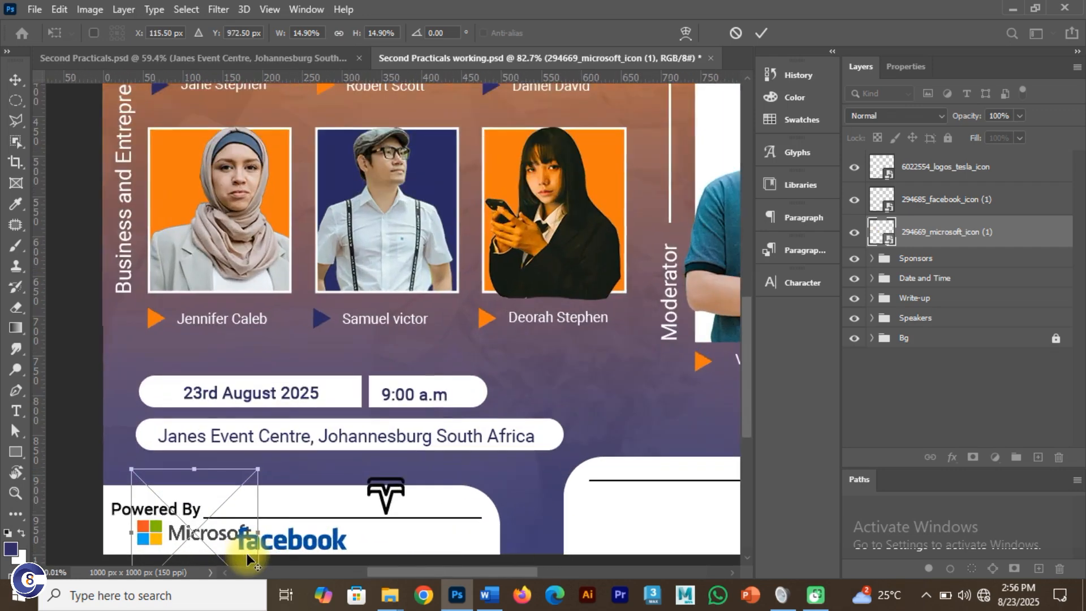
scroll(247, 553, "up", 5)
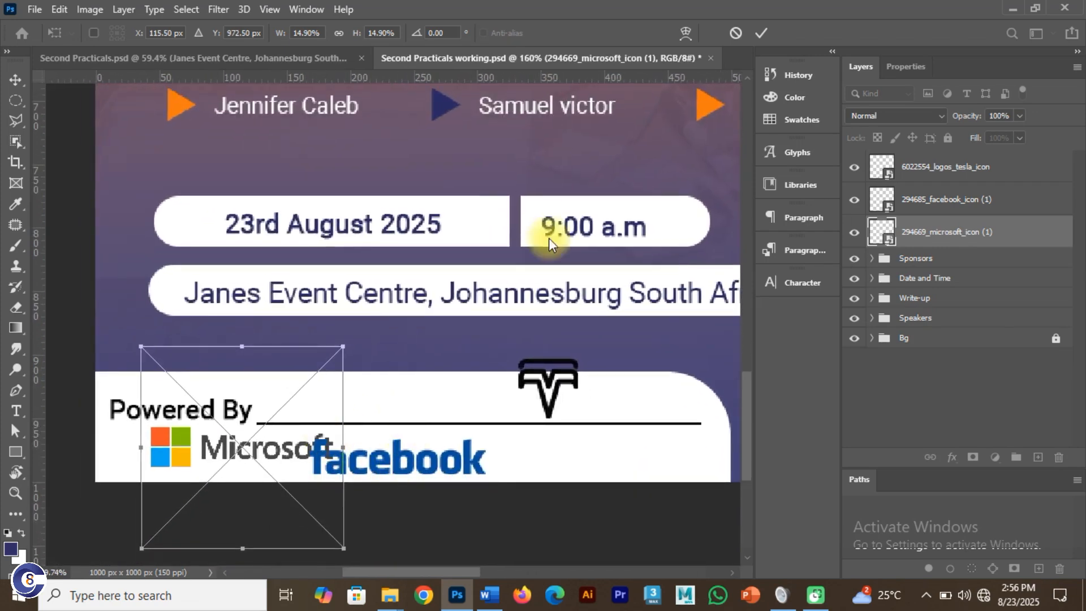
left_click(757, 32)
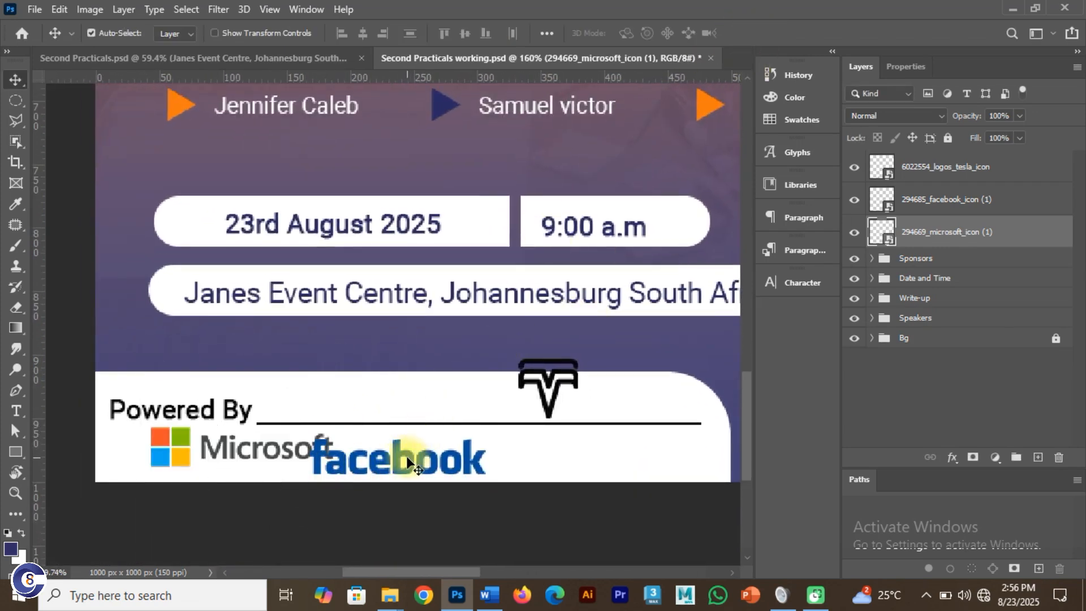
Align the Facebook logo level with the Microsoft logo, scale it to about 8% and keep it just right of that logo
left_click_drag(419, 459, 444, 450)
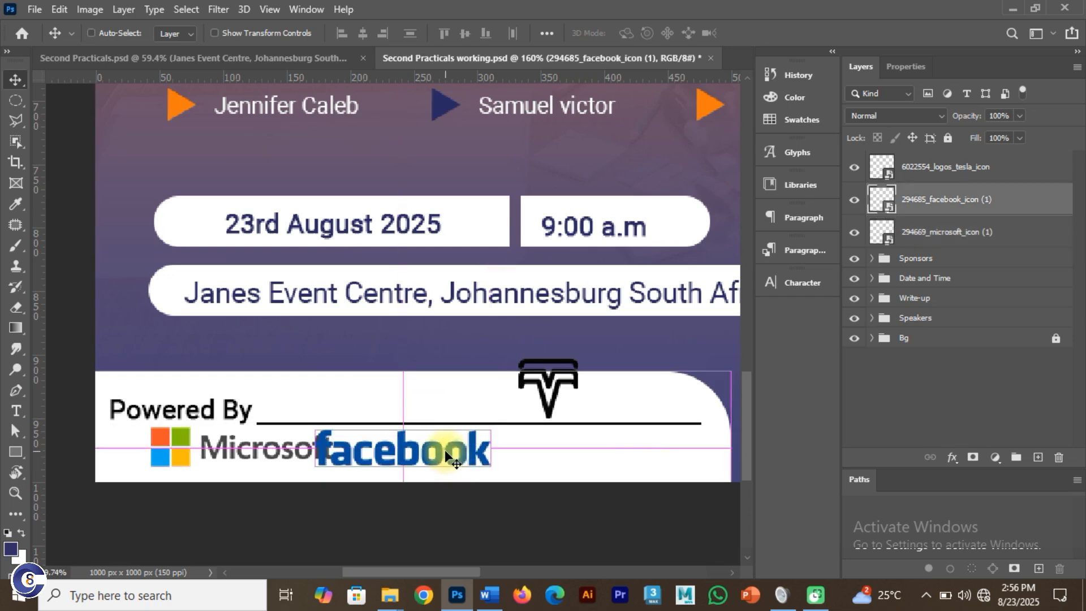
key("ctrl+t")
left_click_drag(305, 350, 334, 412)
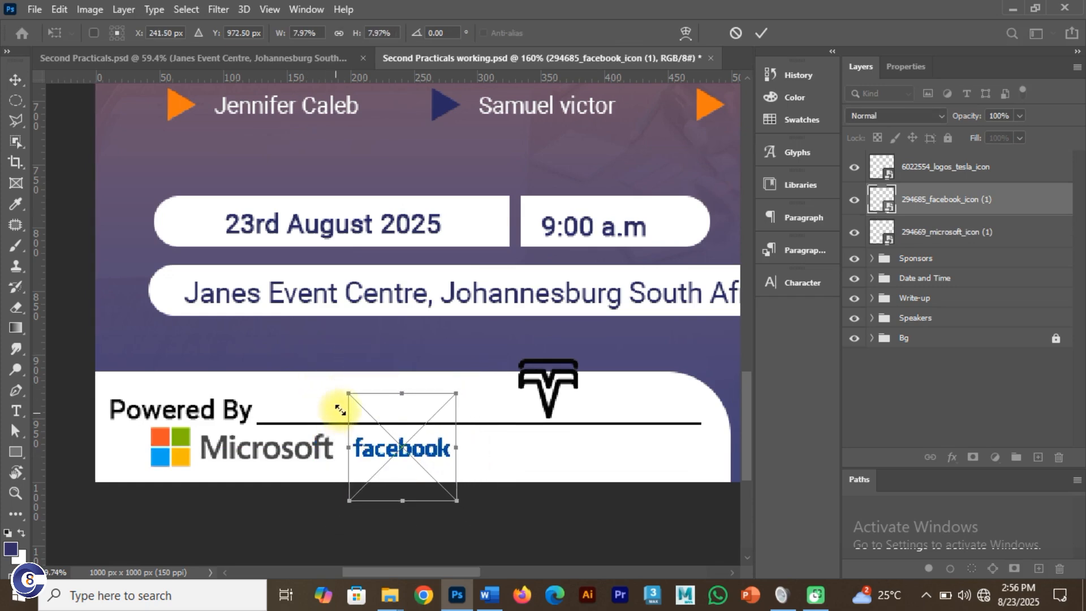
left_click(761, 33)
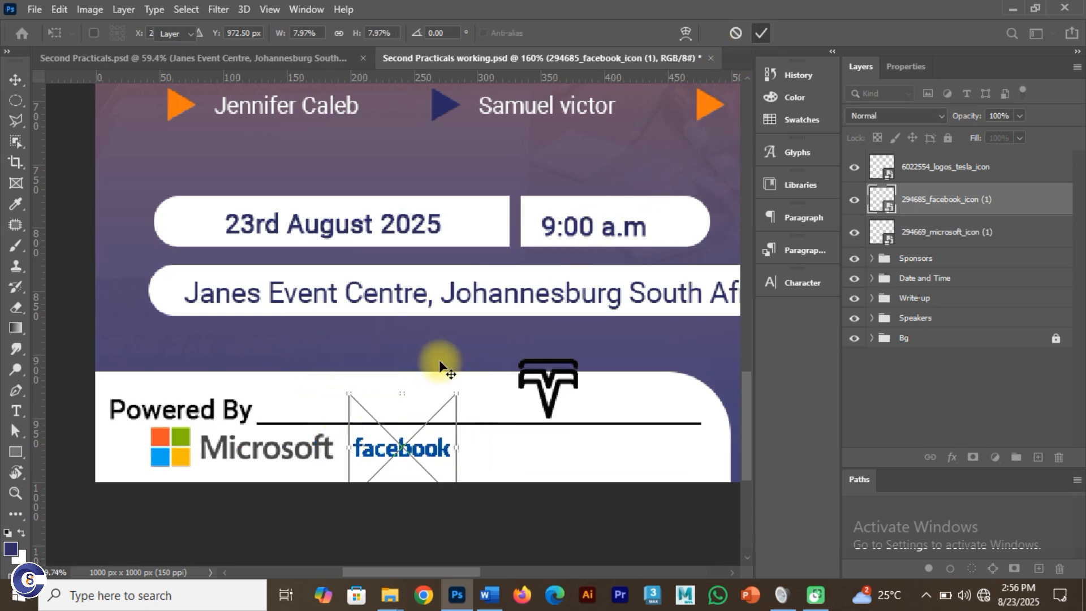
Scale the Microsoft logo down a little, left-align it under "Powered By", and move the Facebook logo level beside it
left_click(295, 451)
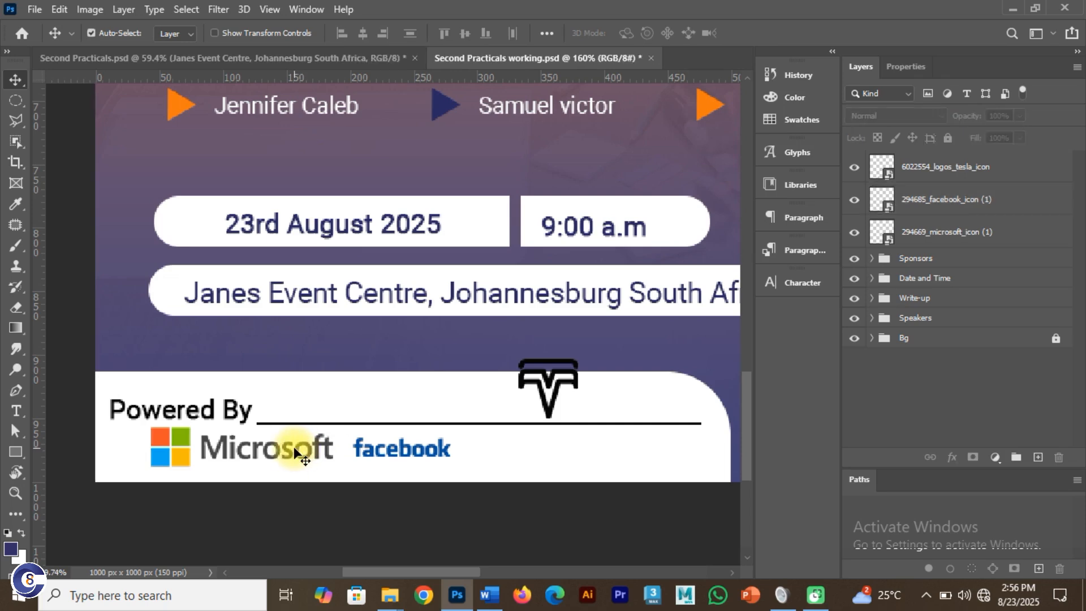
left_click(286, 459)
key("ctrl+t")
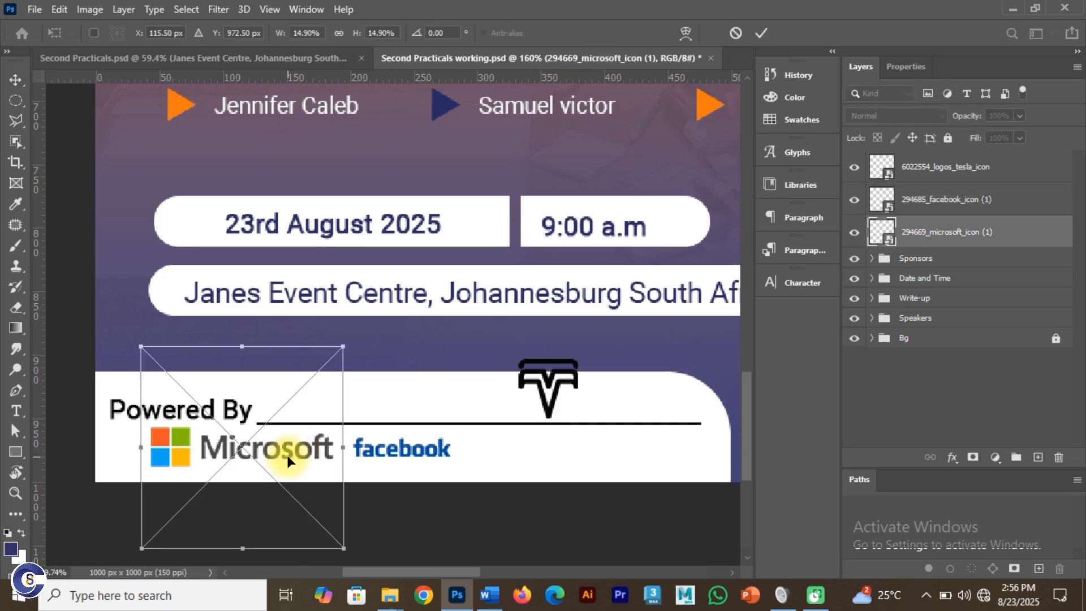
left_click_drag(141, 348, 164, 370)
left_click(758, 35)
left_click_drag(198, 449, 129, 471)
left_click_drag(362, 456, 313, 464)
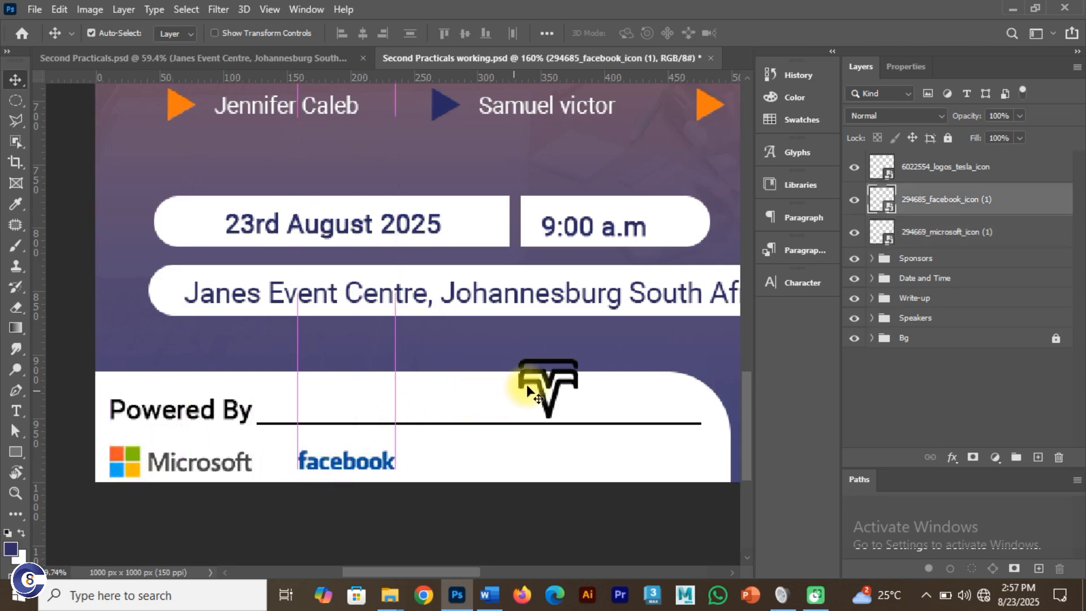
Scale the Tesla logo down to about 3.7% and place it below the line, right of the Facebook logo
left_click_drag(533, 380, 450, 450)
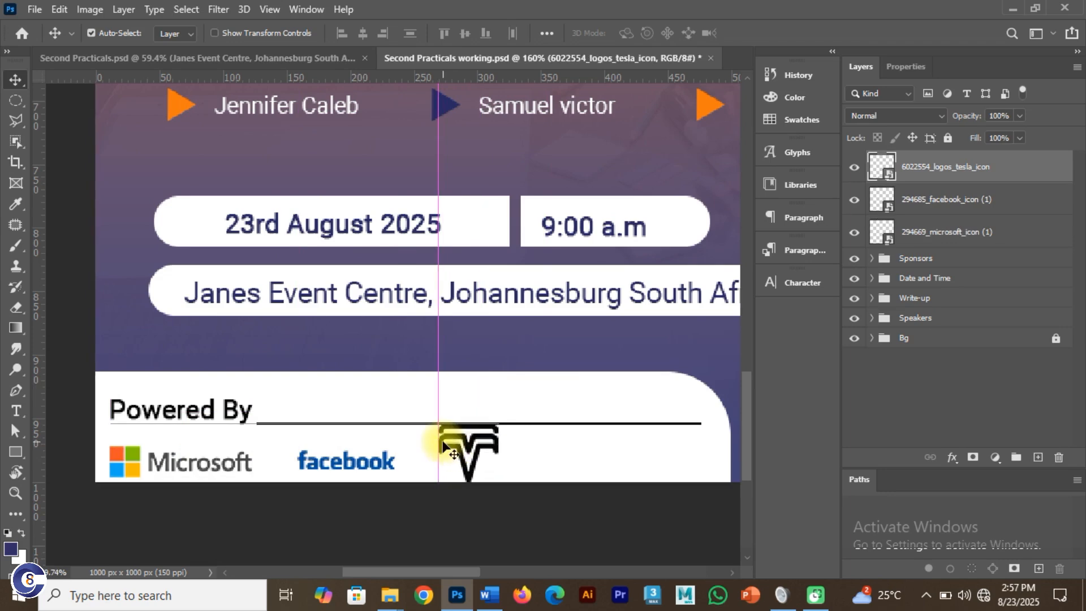
key("ctrl+t")
left_click_drag(430, 408, 461, 456)
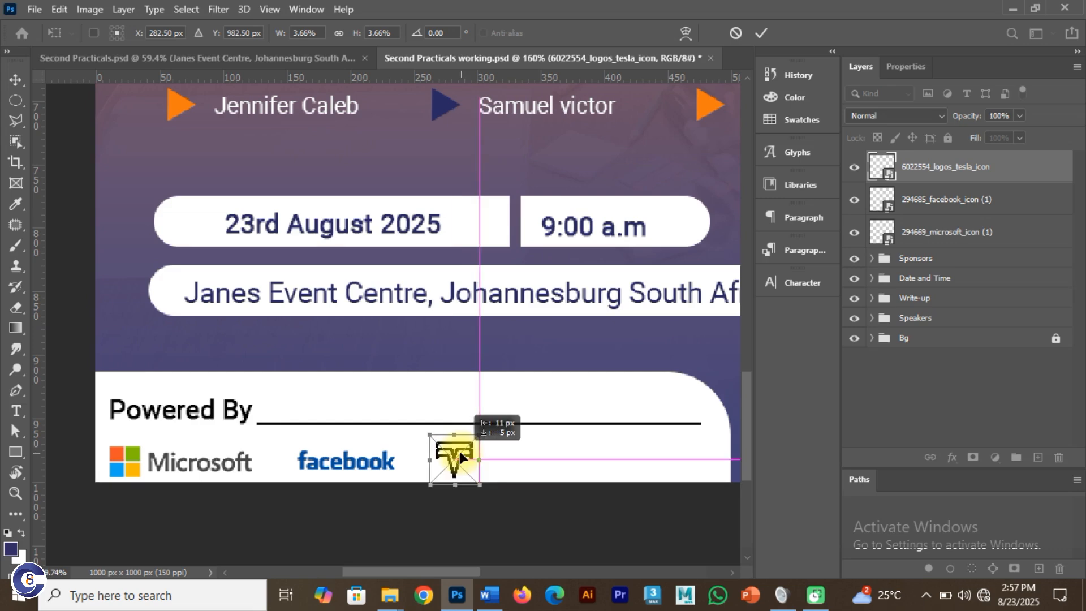
left_click(751, 33)
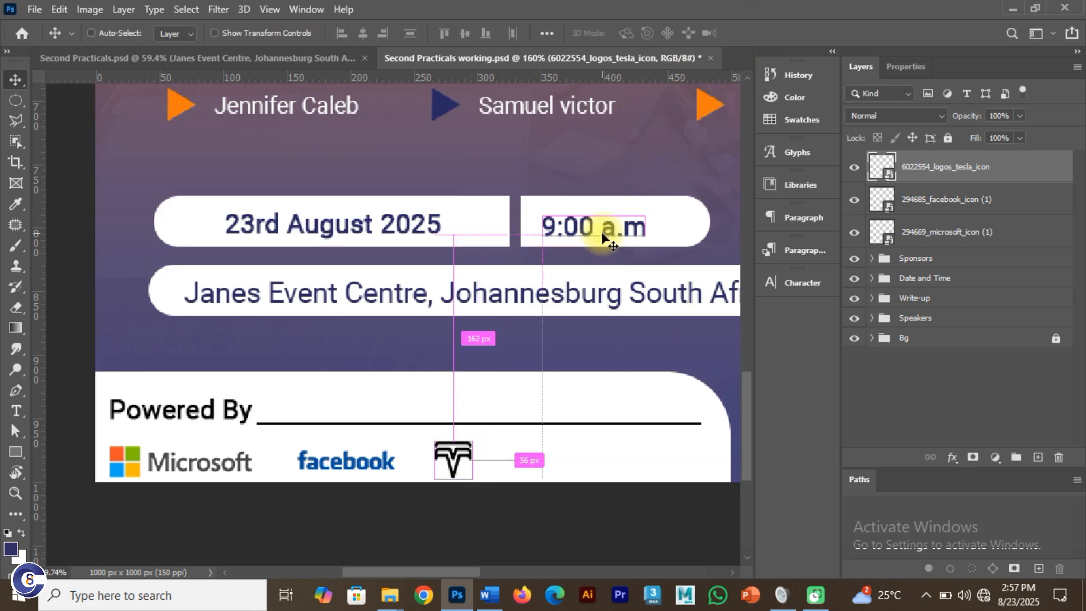
Move the Tesla, Facebook and Microsoft logo layers into the Sponsors group and check the group by toggling its visibility
key("ctrl+0")
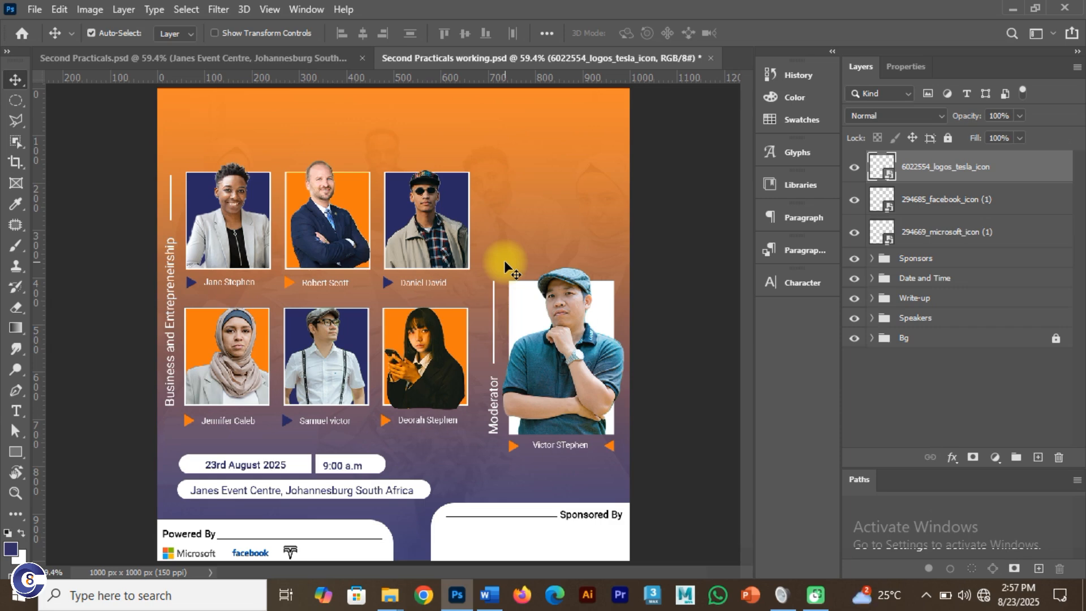
left_click(304, 529)
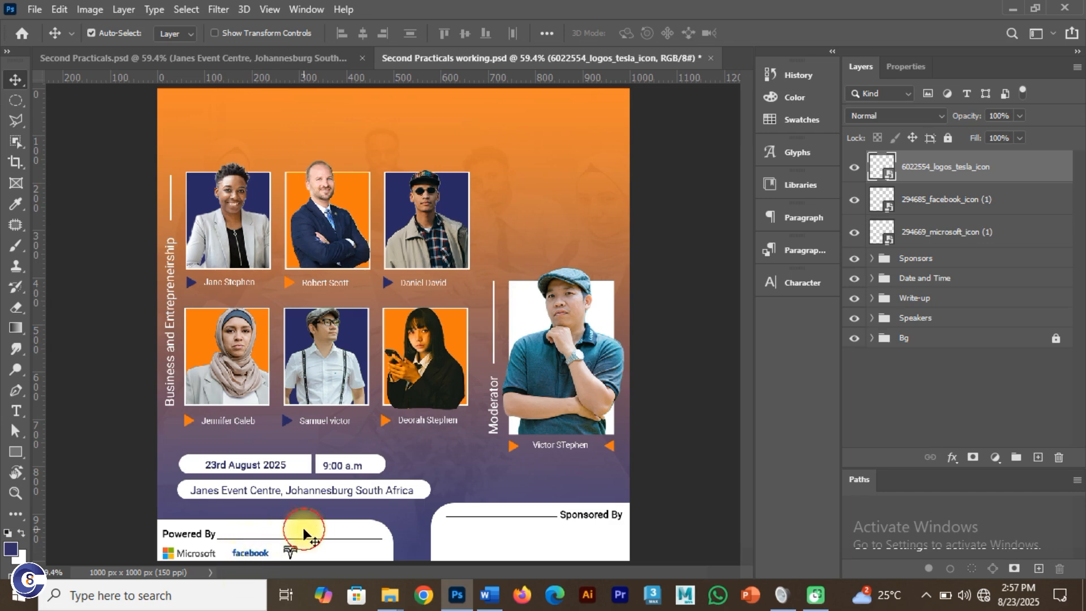
left_click(975, 182)
left_click(960, 205, "shift")
left_click(963, 234, "shift")
left_click_drag(965, 236, 908, 266)
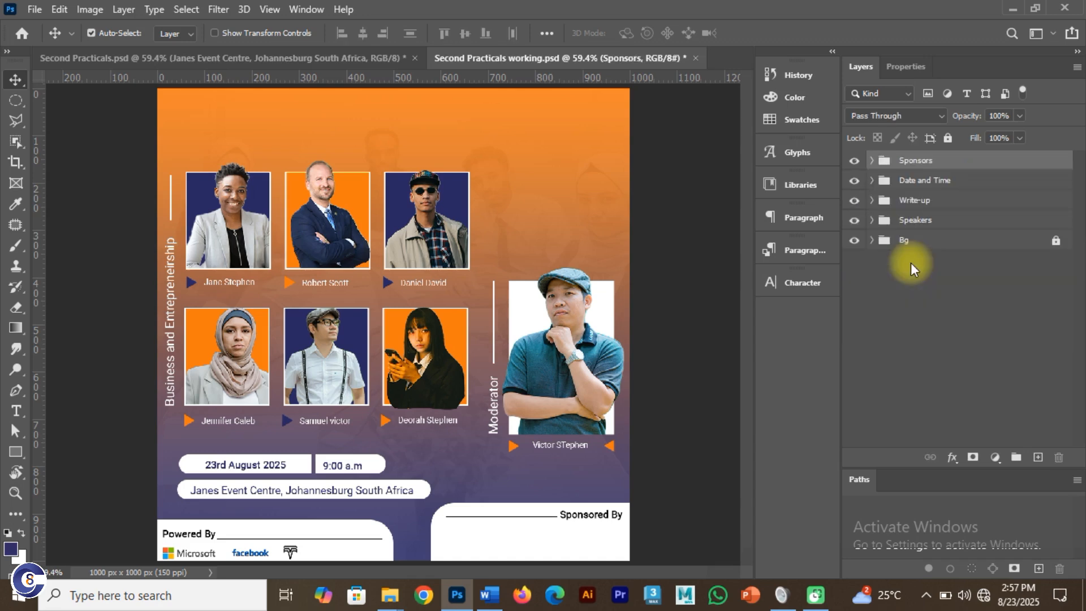
left_click(851, 161)
left_click(851, 161)
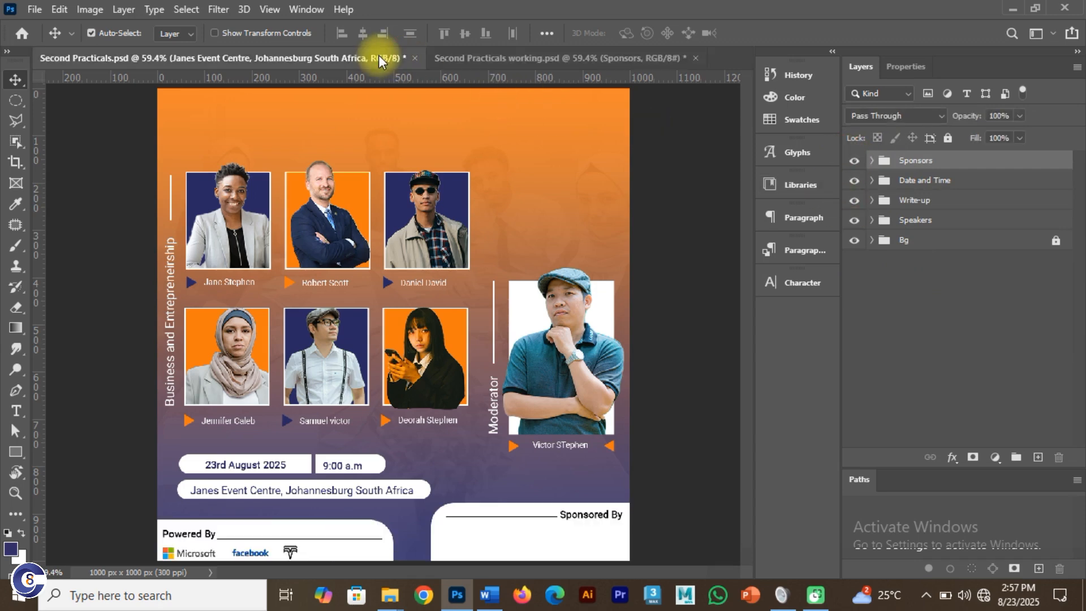
Check the sponsor logos in Second Practicals.psd and select the Samsung, adidas, Cre8tiverse PNG, LG and Apple files in File Explorer's Icons folder
left_click(386, 59)
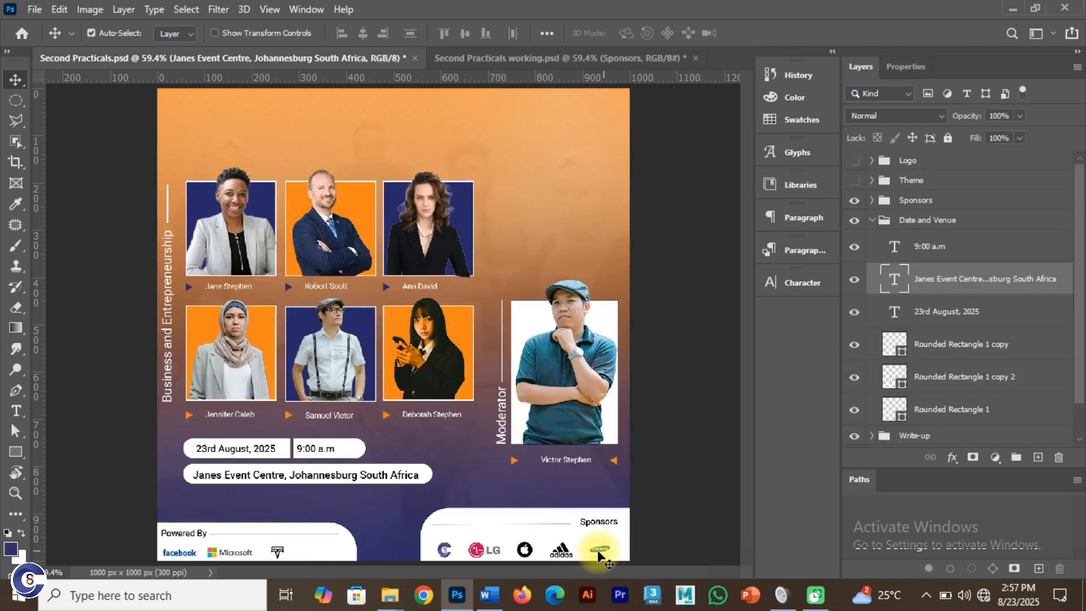
key("alt+Tab")
left_click(425, 379)
left_click(285, 198)
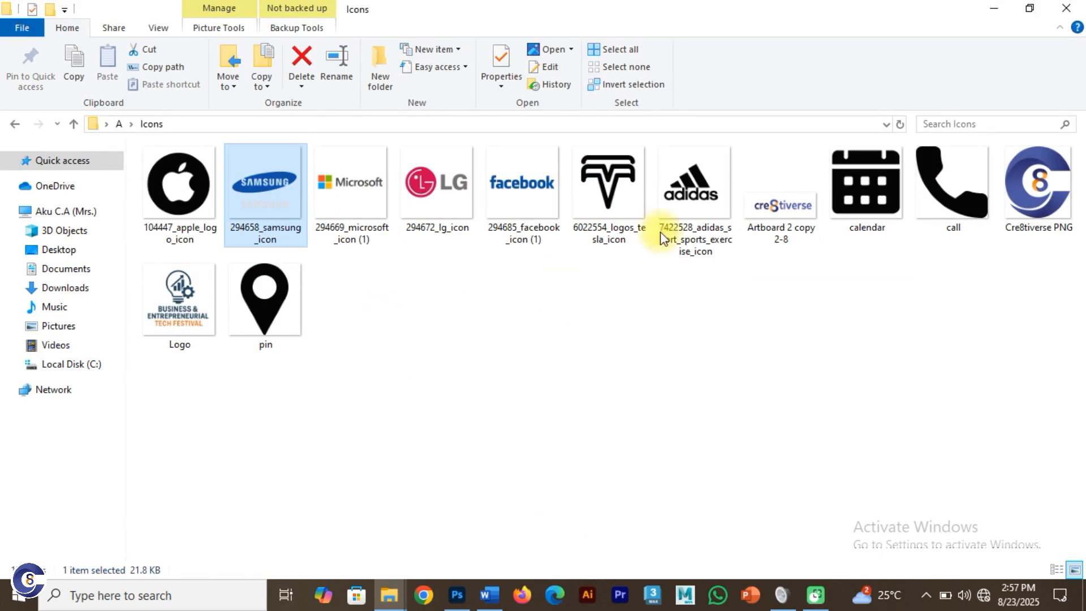
left_click(718, 185, "ctrl")
left_click(445, 185, "ctrl")
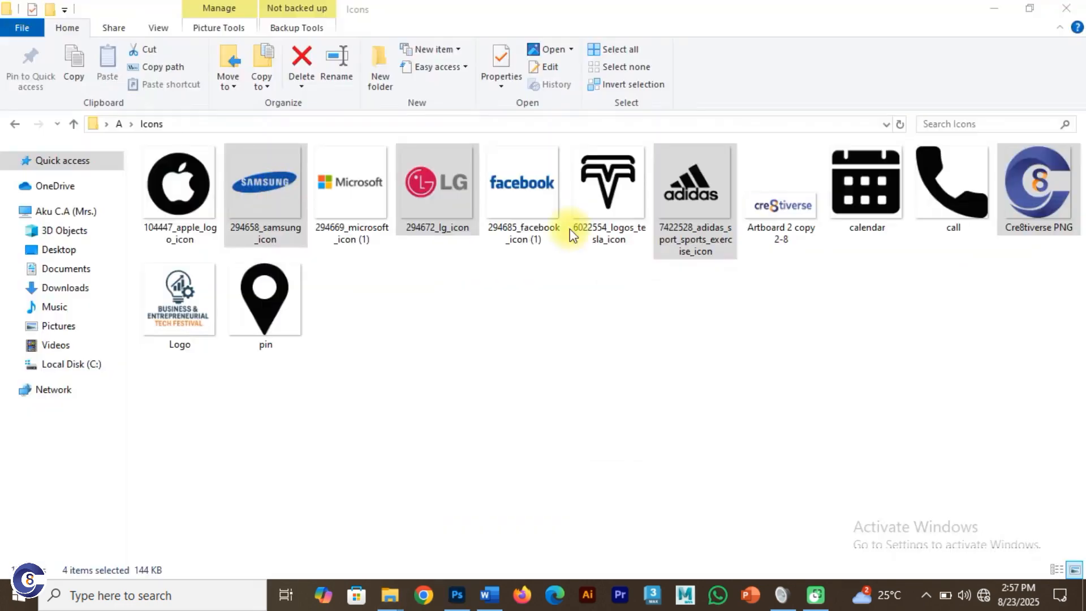
left_click(174, 181, "ctrl")
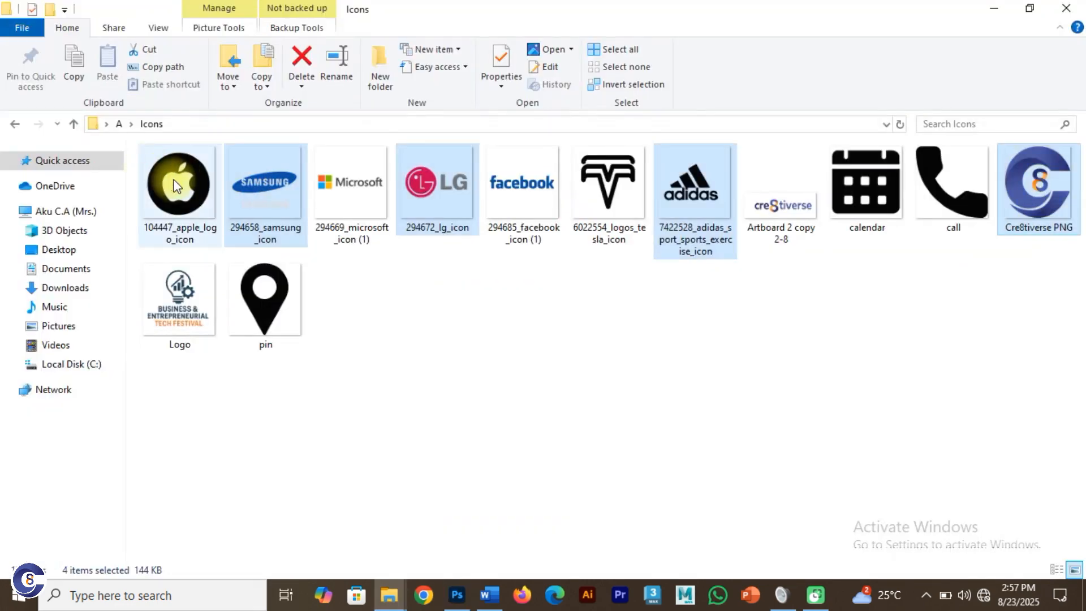
Try to place the five selected logos in the Sponsors group of Second Practicals.psd and scale down the Cre8tiverse logo
left_click_drag(271, 325, 448, 600)
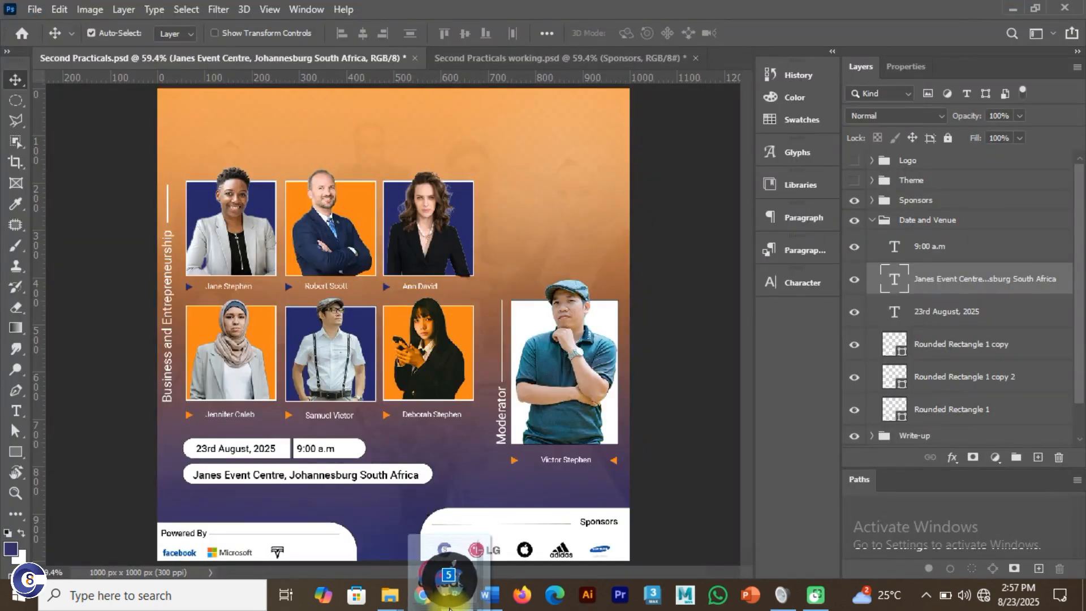
left_click_drag(449, 608, 366, 382)
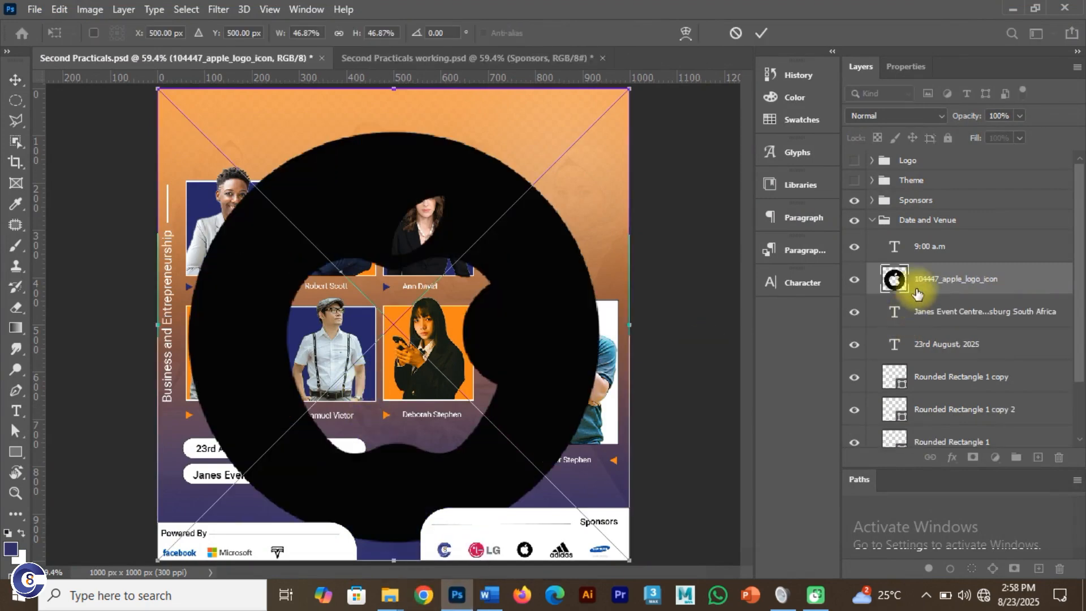
left_click_drag(932, 281, 930, 203)
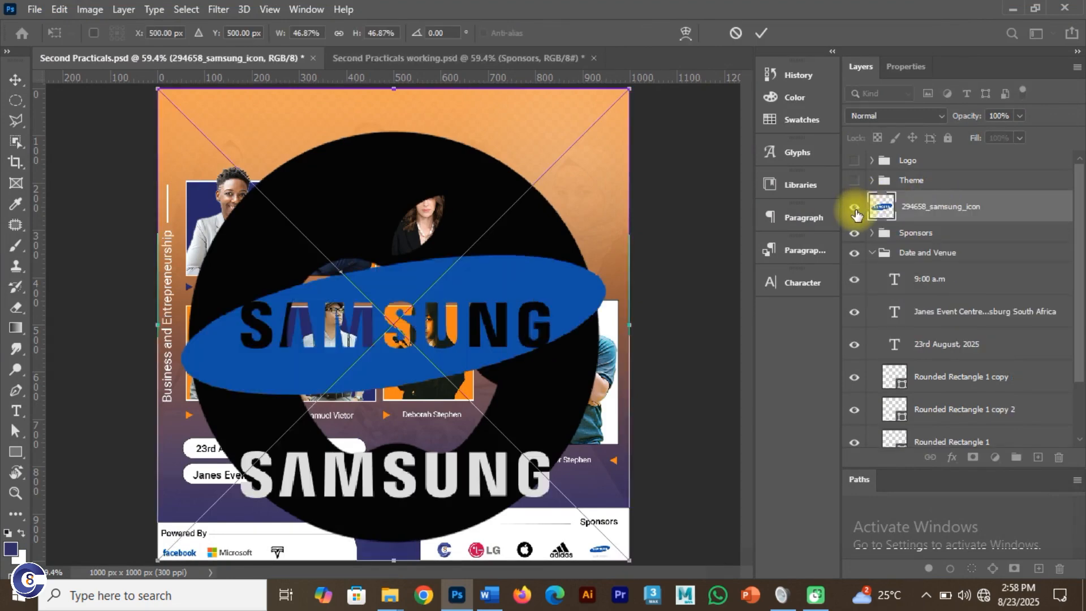
left_click_drag(939, 215, 936, 232)
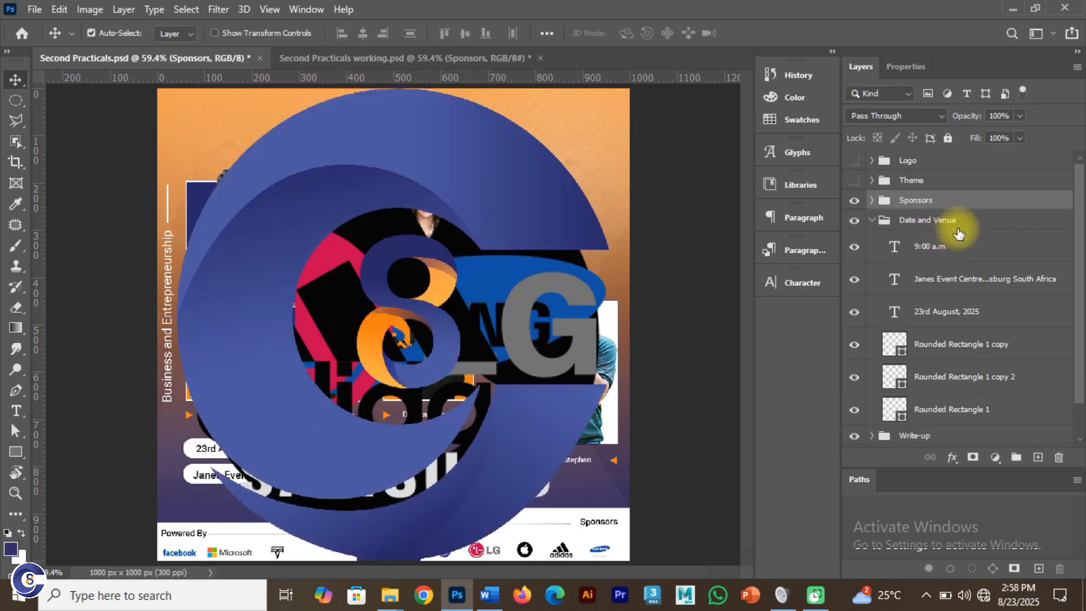
left_click(498, 187)
key("ctrl+t")
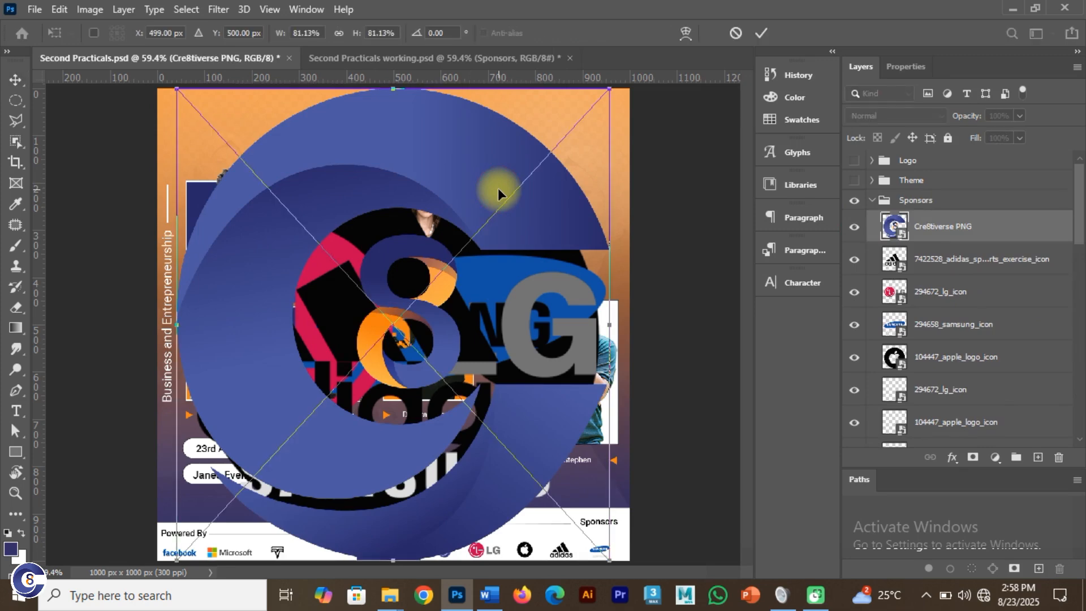
left_click_drag(174, 89, 291, 306)
left_click(759, 33)
Undo the logo placements and the Cre8tiverse logo scaling in Second Practicals.psd
key("ctrl+z")
key("ctrl+z")
key("ctrl+z")
key("ctrl+z")
key("ctrl+z")
key("ctrl+z")
key("ctrl+z")
key("ctrl+z")
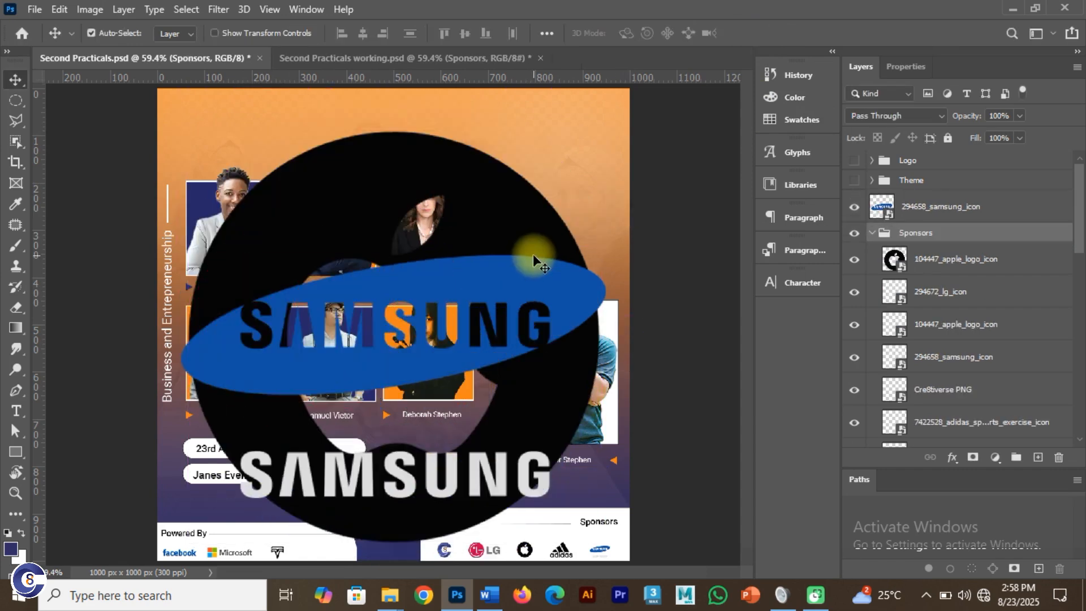
key("ctrl+z")
key("ctrl+z")
key("ctrl+z")
key("ctrl+z")
key("ctrl+z")
Place the LG, adidas, Cre8tiverse, Apple and Samsung logos above the Tesla layer in the Sponsors group of Second Practicals working.psd
left_click(497, 58)
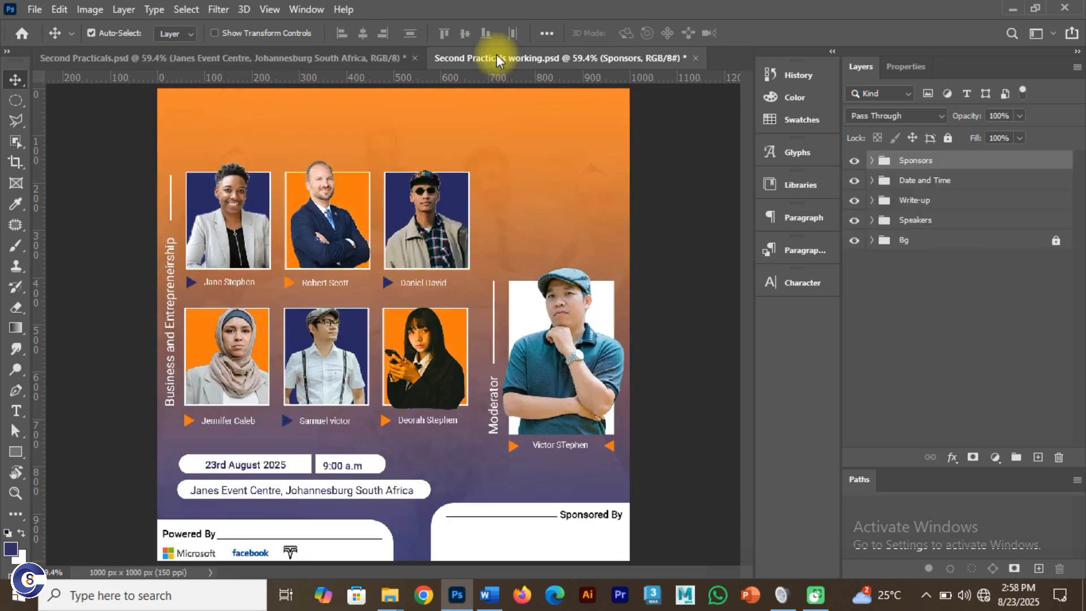
left_click(871, 160)
left_click(933, 186)
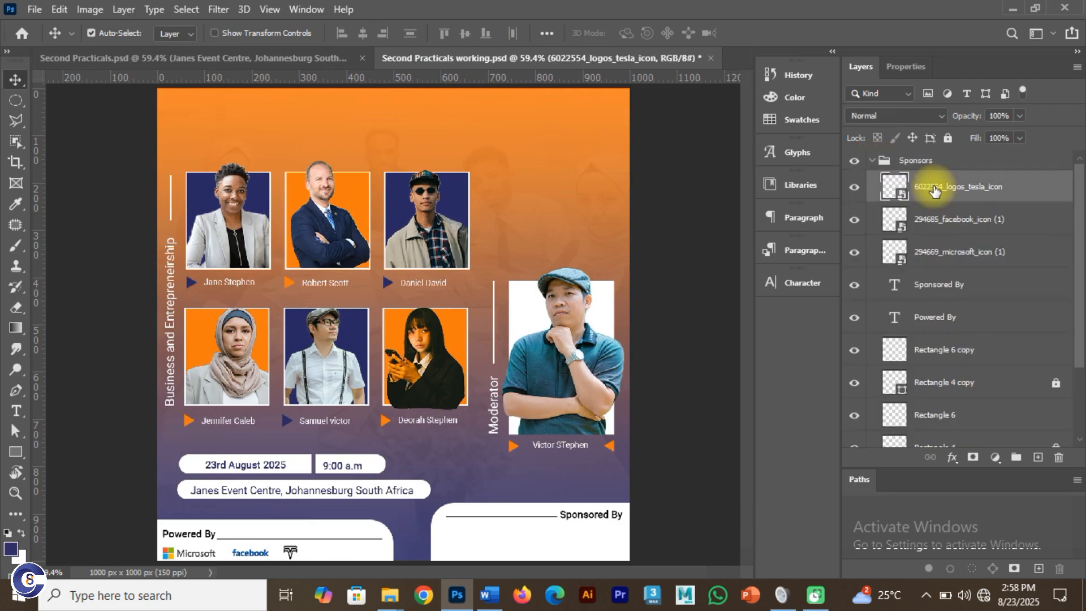
key("alt+Tab")
left_click(484, 218)
left_click_drag(474, 190, 416, 328)
left_click(759, 32)
left_click(759, 32)
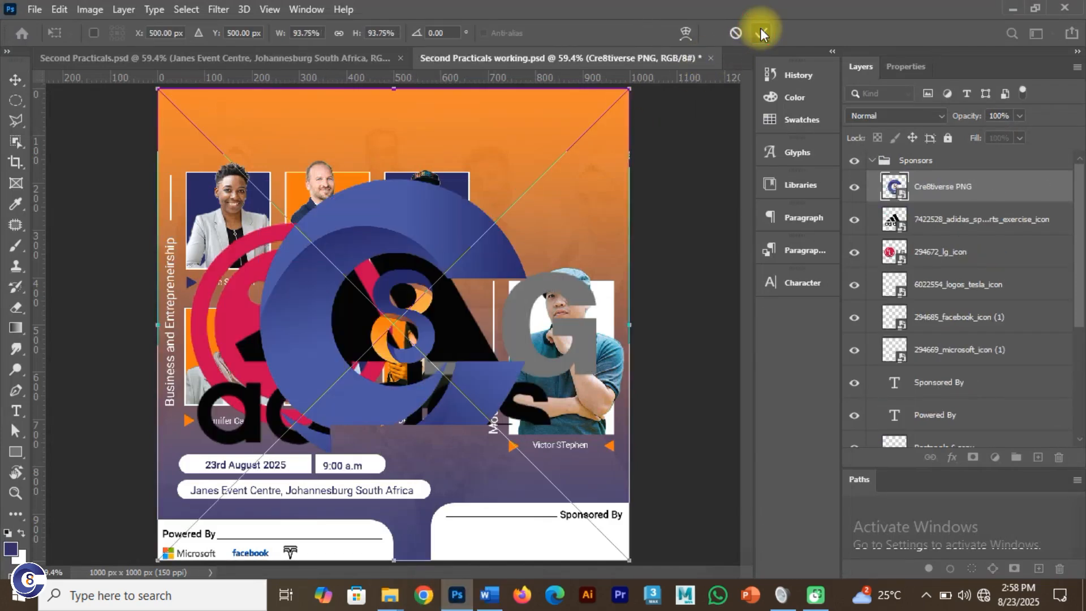
left_click(760, 33)
left_click(760, 33)
left_click(761, 33)
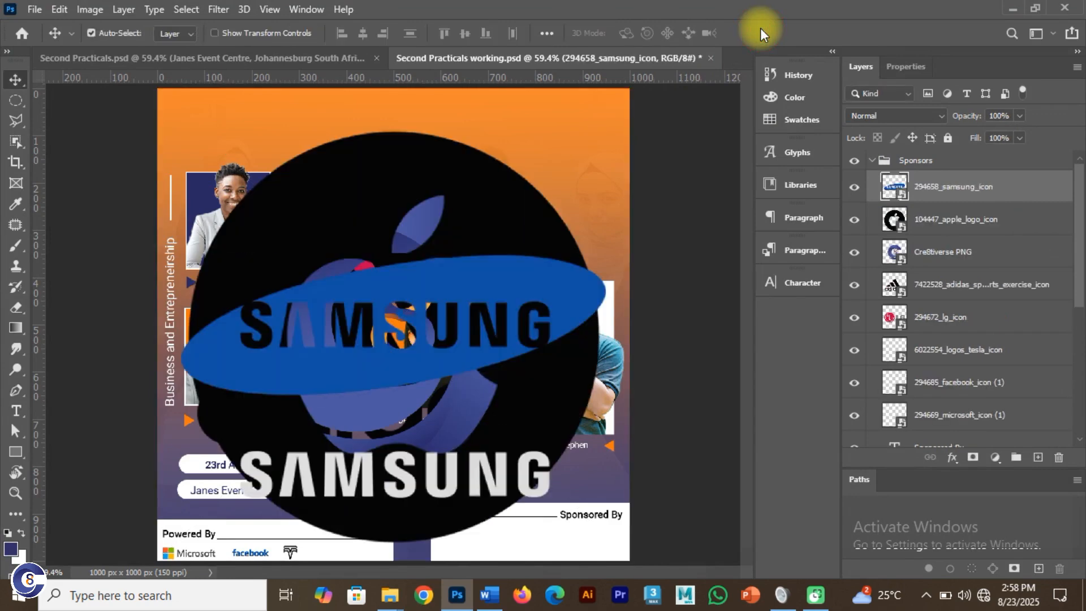
left_click(853, 162)
left_click(853, 161)
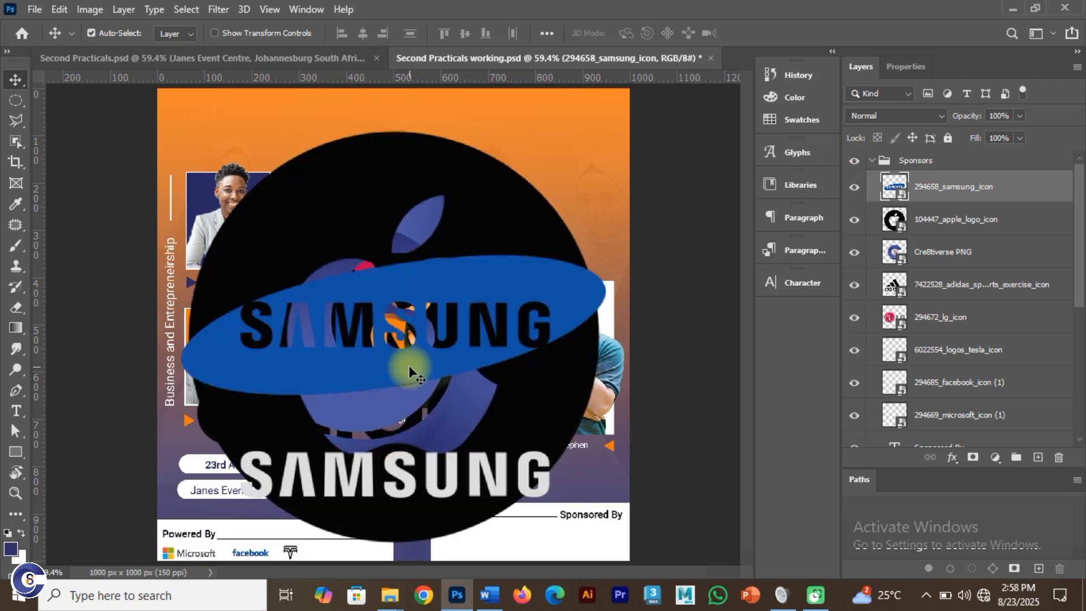
Scale the Samsung logo down to about 7.9% and position it under "Sponsored By" near the flyer's right edge
key("ctrl+t")
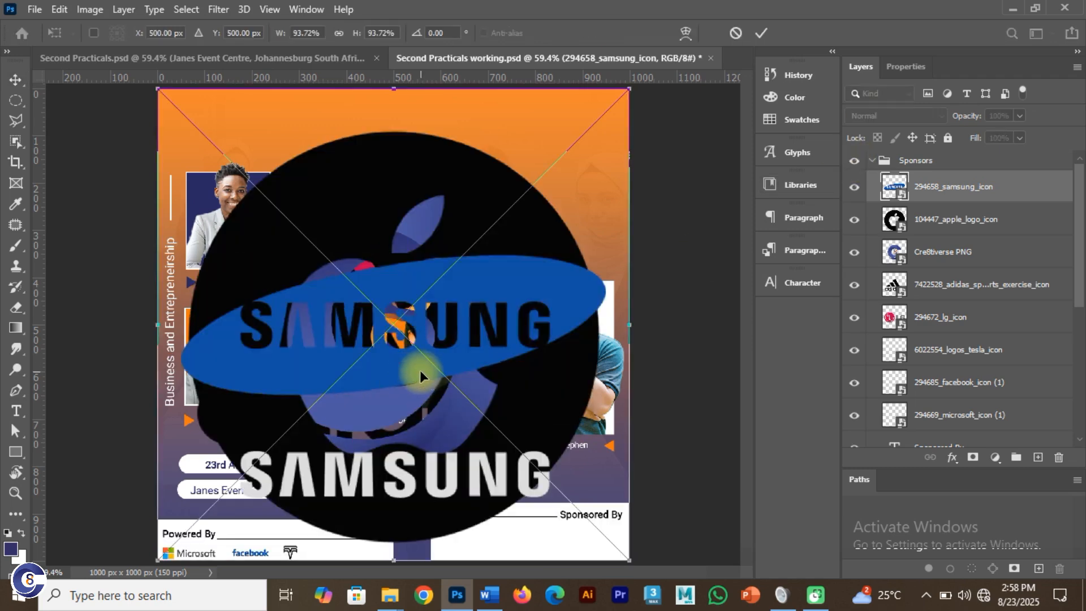
left_click_drag(160, 89, 305, 338)
left_click_drag(388, 324, 552, 528)
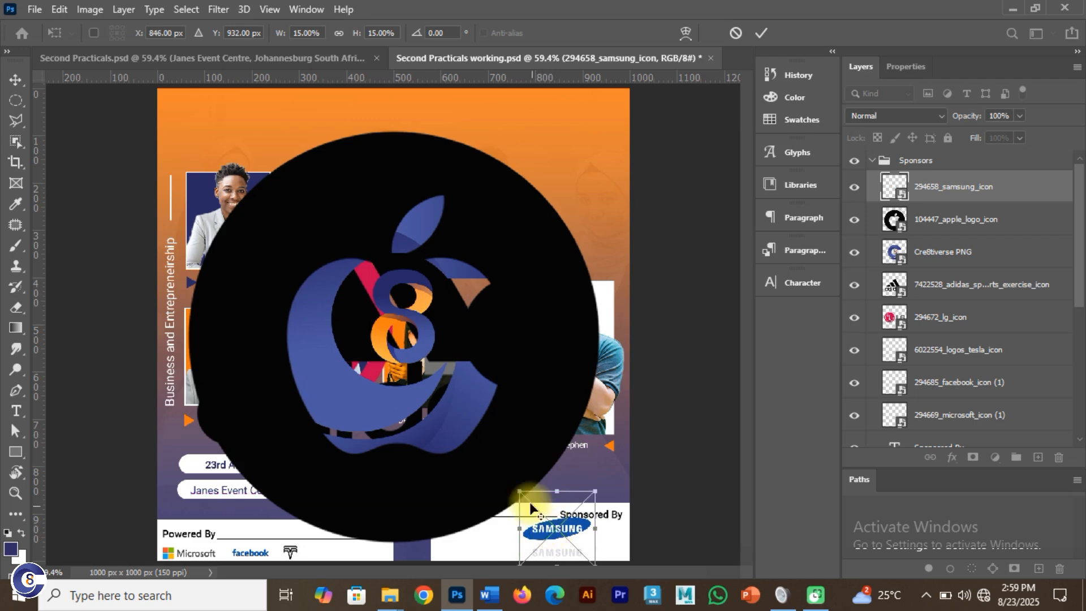
left_click_drag(520, 490, 606, 529)
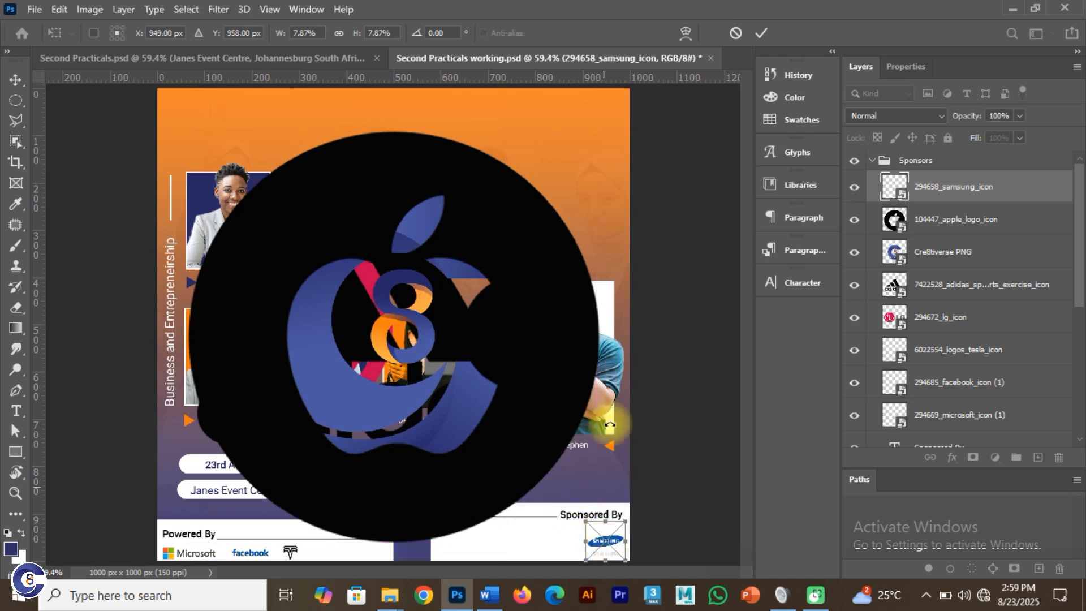
left_click(761, 33)
Scale the Apple logo down to 4.5% and place it under "Sponsored By", beside the Samsung logo
left_click(568, 311)
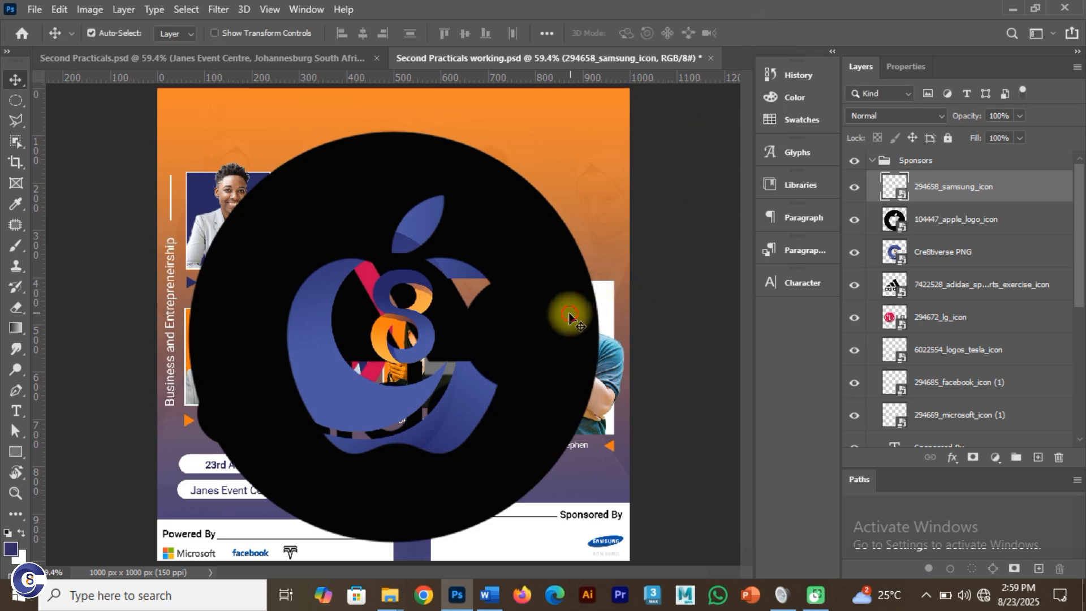
key("ctrl+t")
left_click(225, 34)
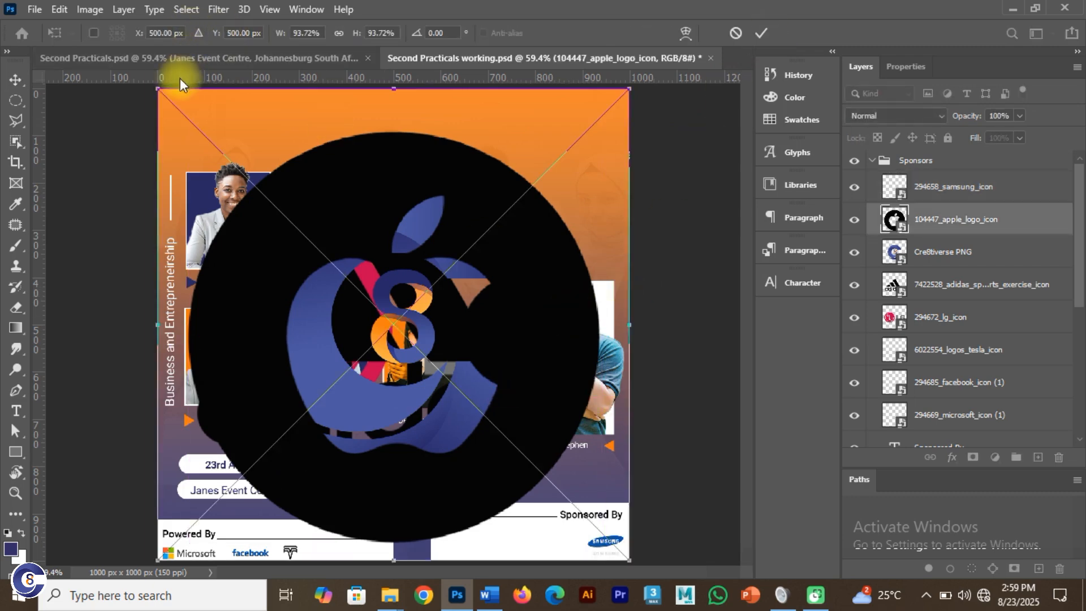
left_click_drag(158, 89, 326, 304)
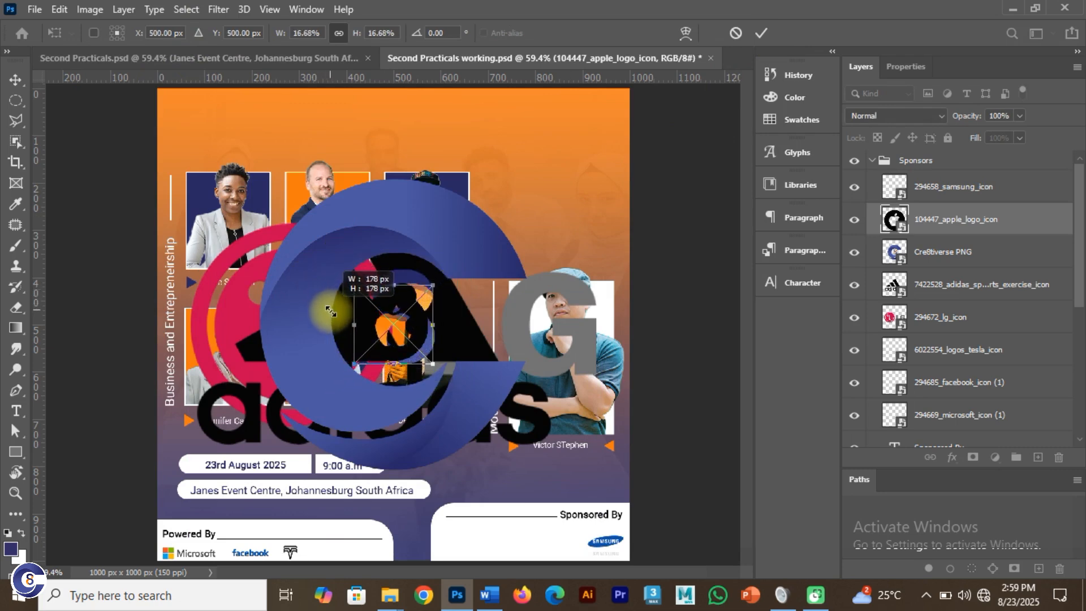
key("ctrl+z")
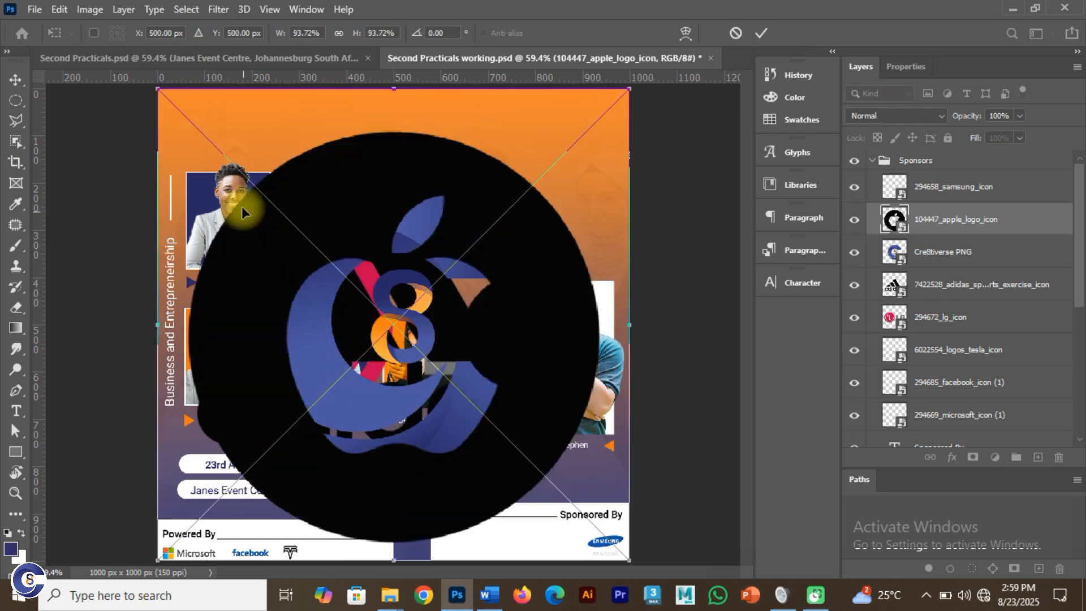
left_click_drag(159, 88, 549, 530)
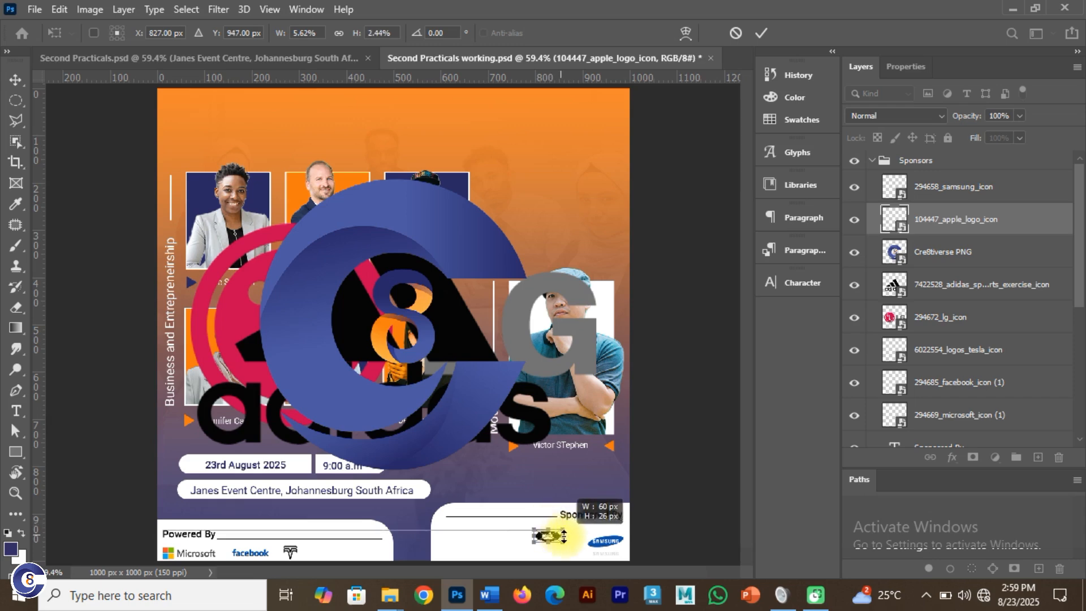
key("ctrl+z")
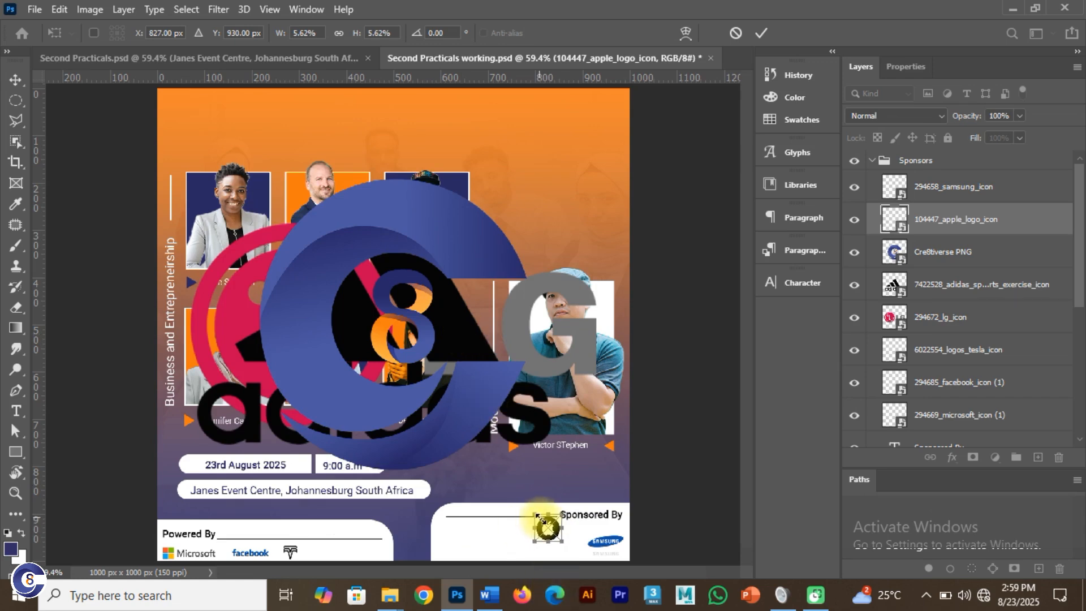
left_click_drag(537, 517, 541, 519)
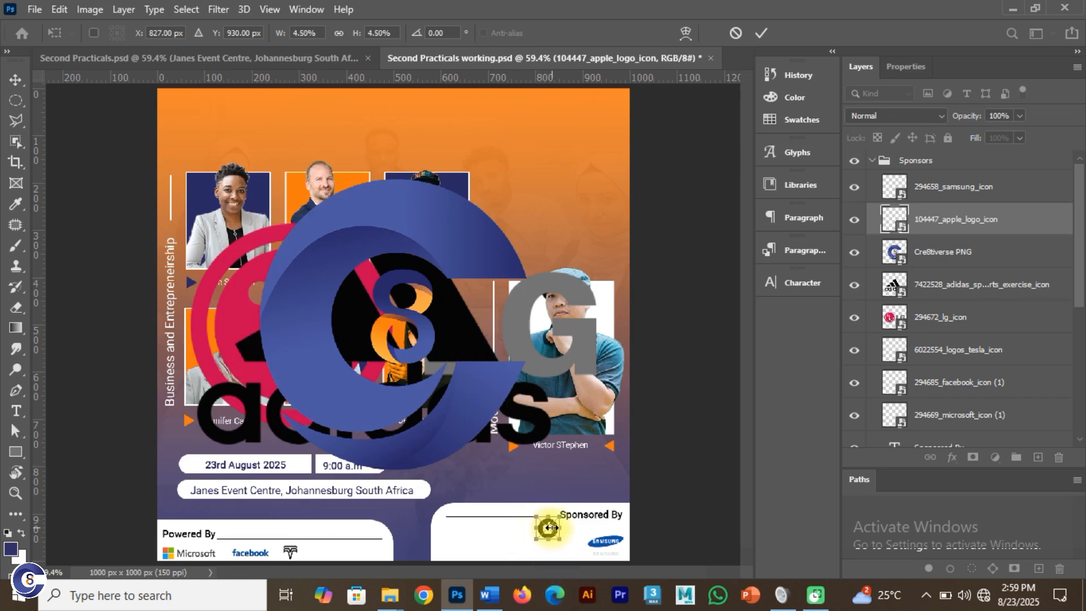
scroll(550, 527, "up", 3)
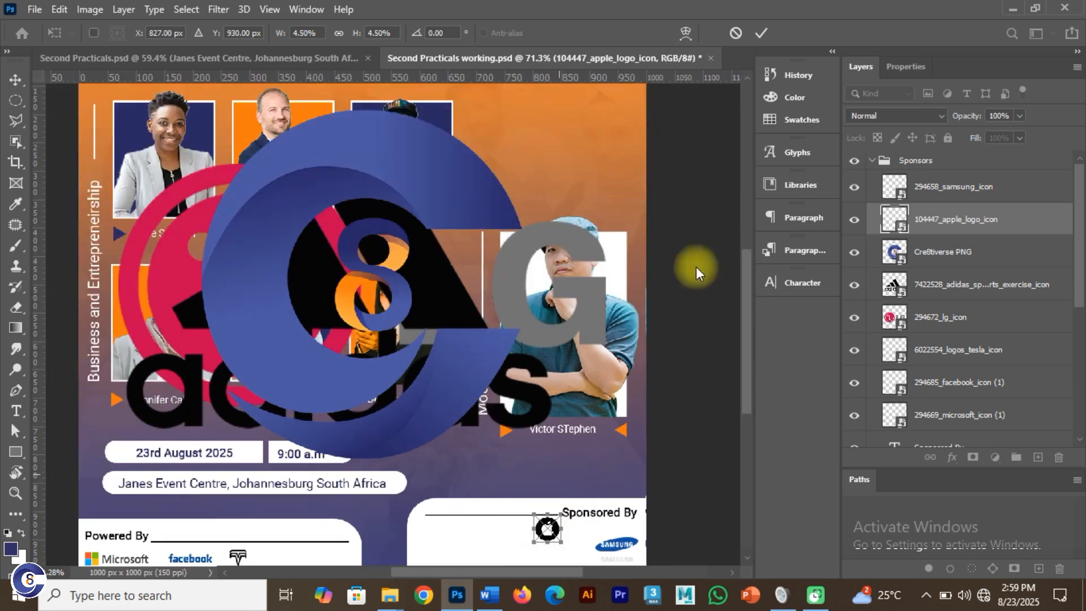
left_click(761, 33)
Scale the Cre8tiverse logo down to about 7.8%, place it to the left of the Apple logo, and save the document
left_click(429, 175)
key("ctrl+t")
left_click_drag(202, 111, 342, 286)
key("ctrl+z")
left_click_drag(202, 109, 499, 466)
mouse_move(500, 516)
left_mouse_down()
mouse_move(493, 534)
mouse_move(489, 518)
left_mouse_up()
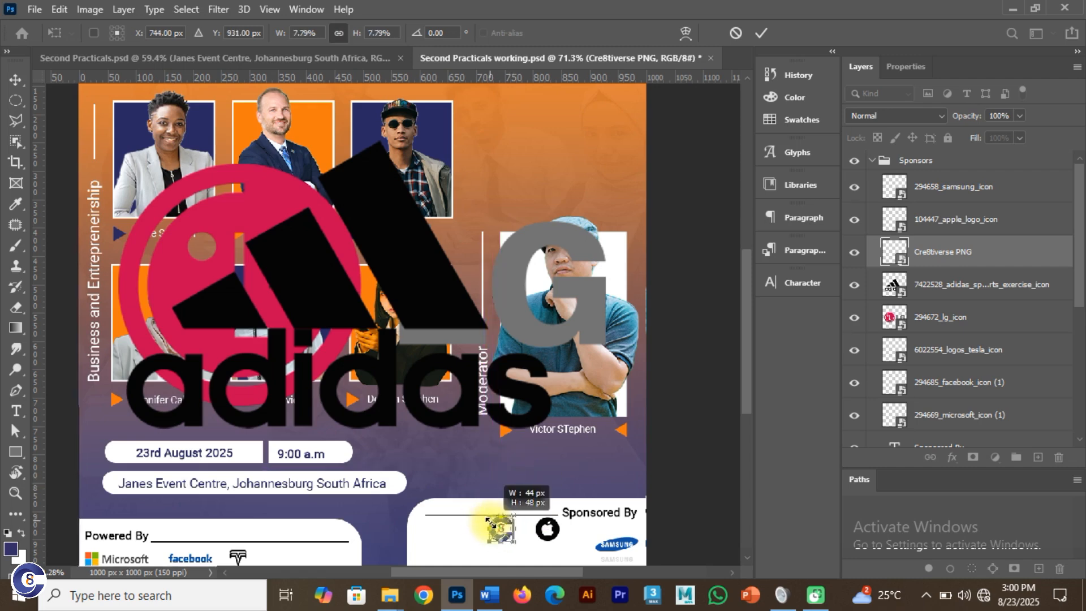
left_click(758, 33)
key("ctrl+s")
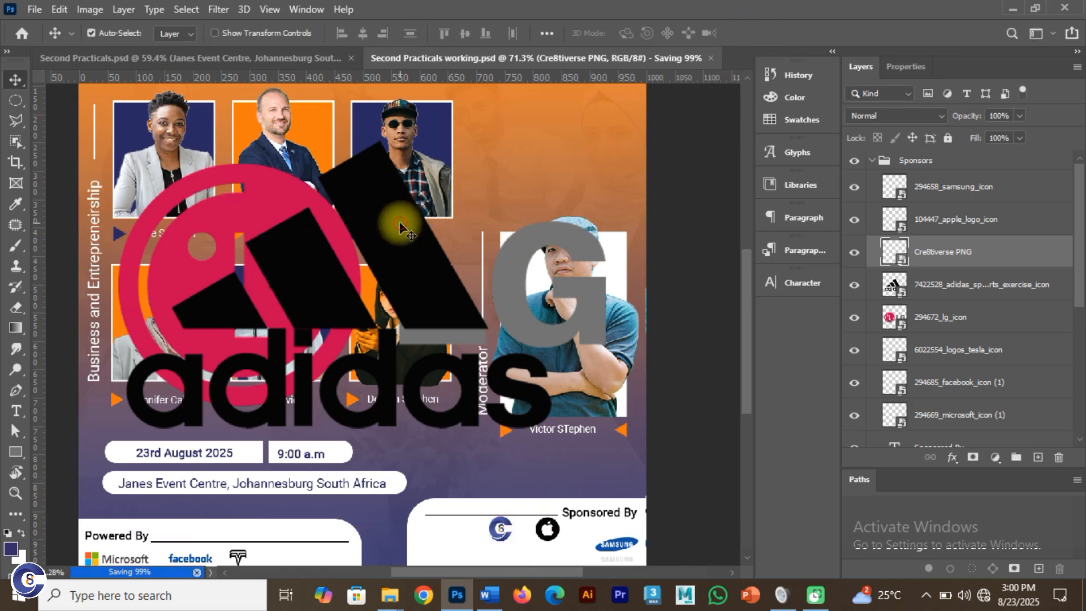
Scale the adidas logo down to about 6.3% and place it to the left of the Cre8tiverse logo under "Sponsored By"
left_click(399, 222)
key("ctrl+t")
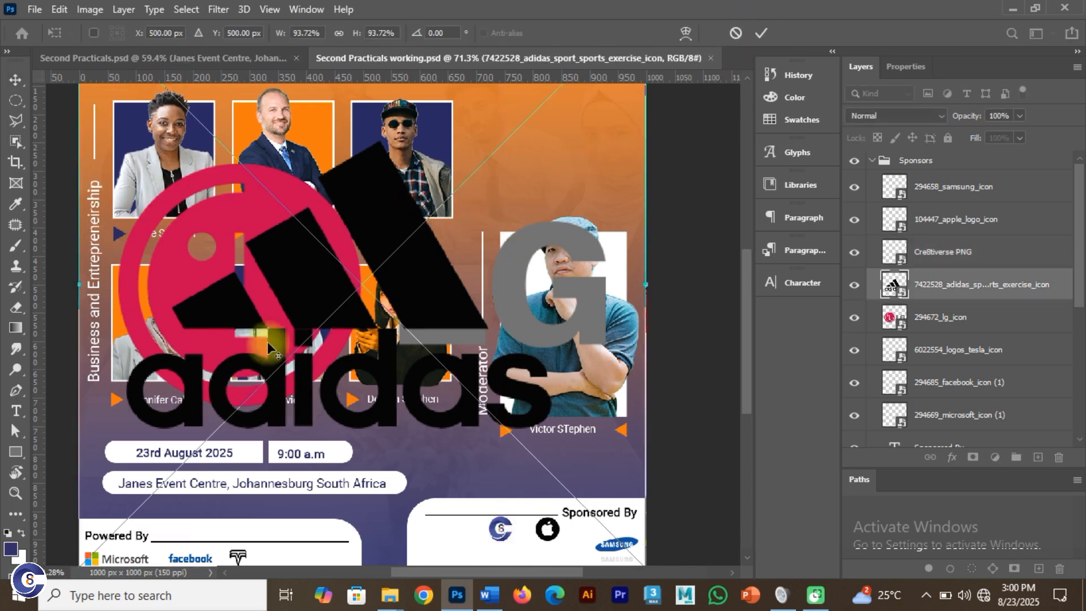
scroll(449, 418, "down", 2)
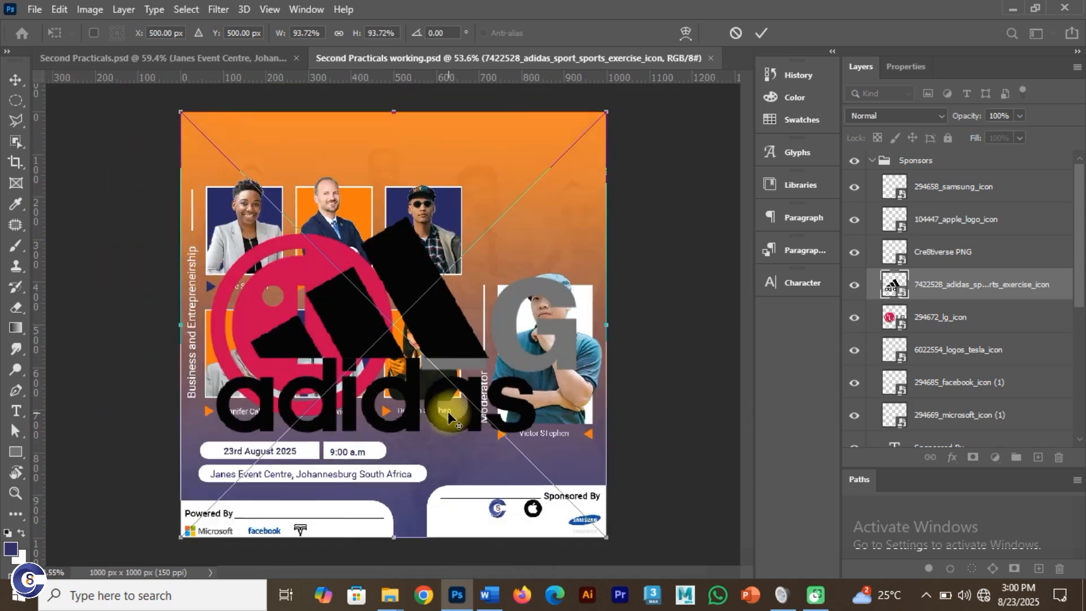
left_click_drag(180, 112, 465, 497)
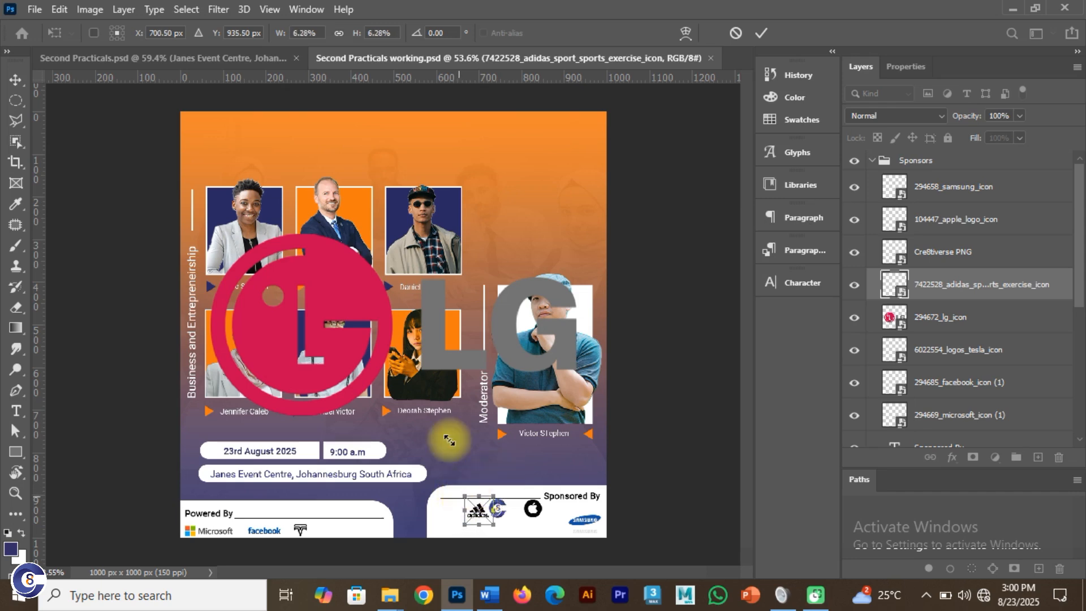
left_click(768, 33)
Scale the LG logo down to about 8.4% and place it in the "Sponsored By" panel just below the adidas logo
left_click(347, 297)
key("ctrl+t")
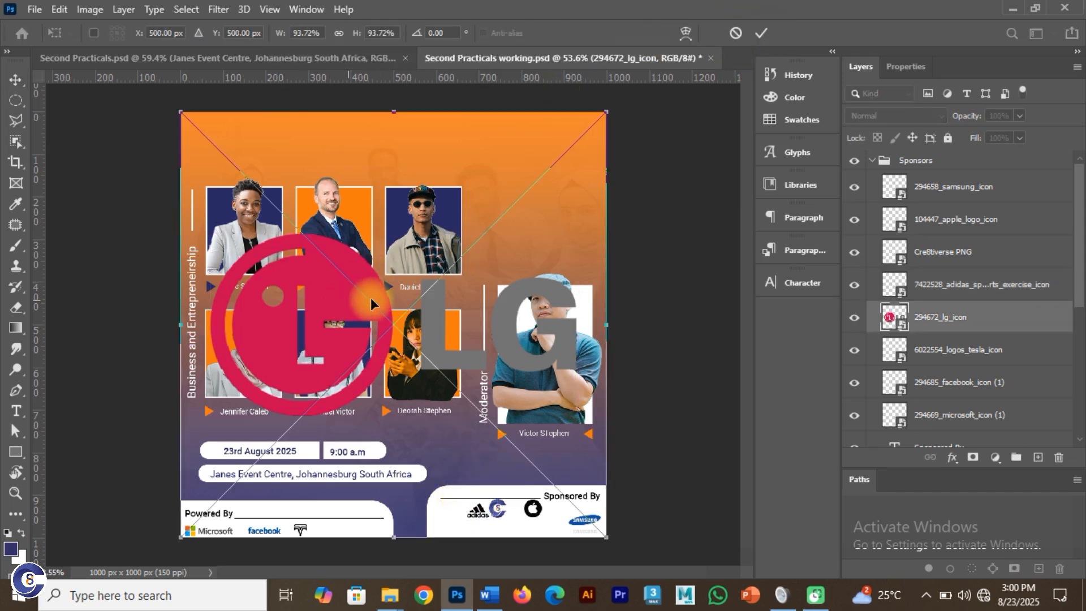
left_click_drag(179, 115, 457, 506)
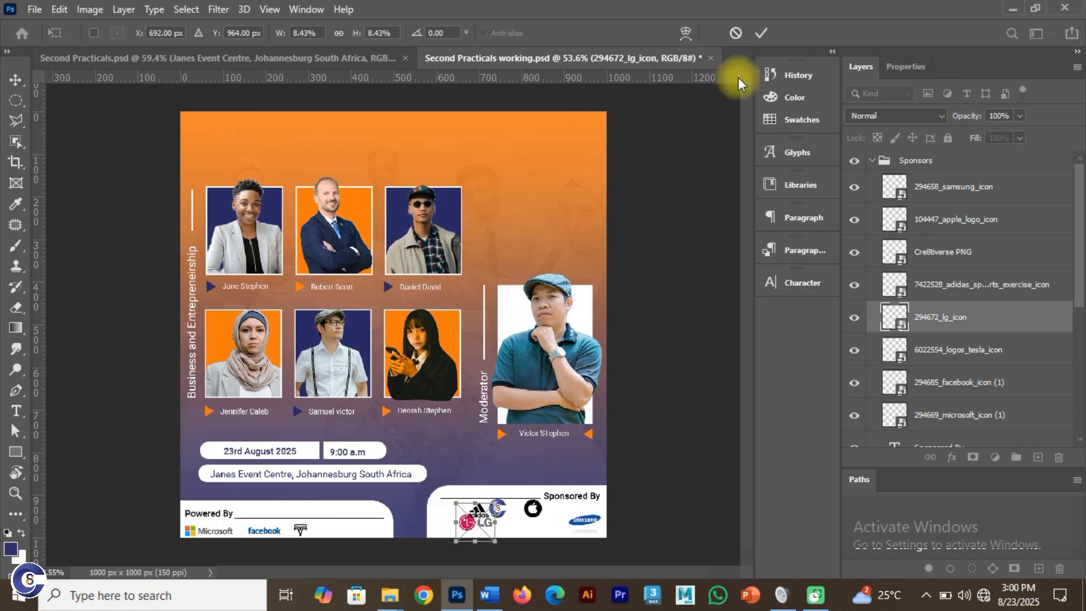
left_click(761, 33)
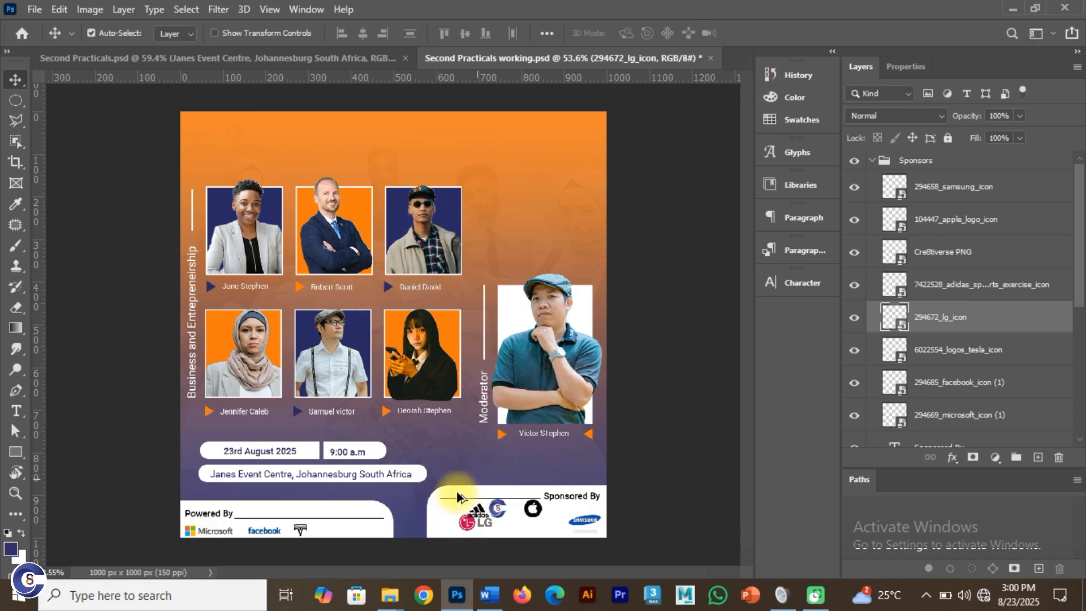
Try to nudge the date, time and venue elements slightly upward
scroll(448, 504, "up", 2)
scroll(449, 506, "up", 1)
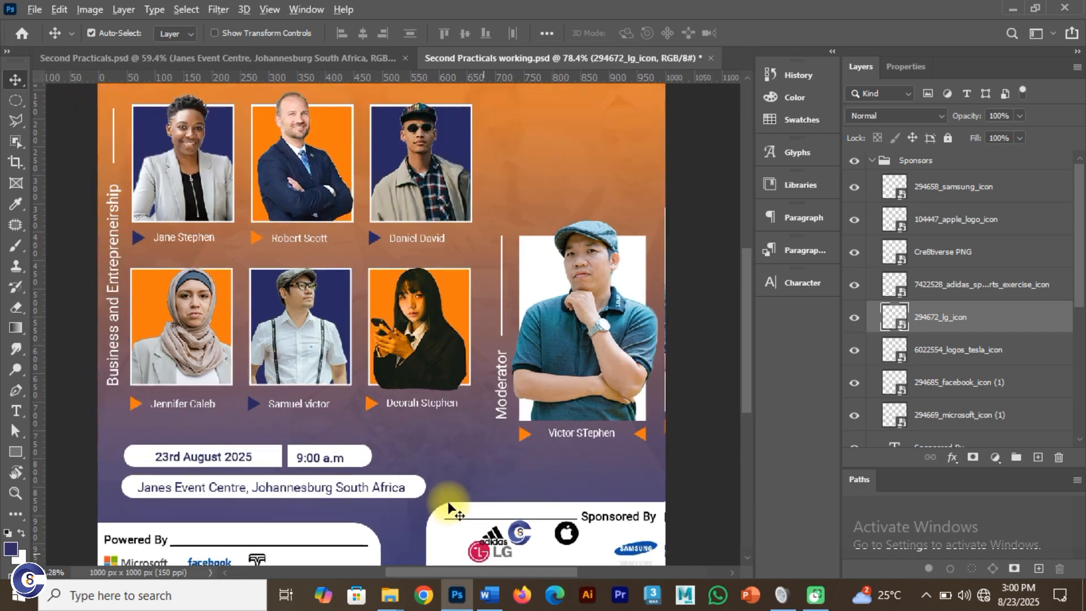
left_click_drag(338, 495, 113, 433)
key("Up")
key("Up")
key("Up")
key("Up")
key("Up")
key("Up")
key("Up")
key("Up")
key("Up")
key("Up")
key("Up")
key("Up")
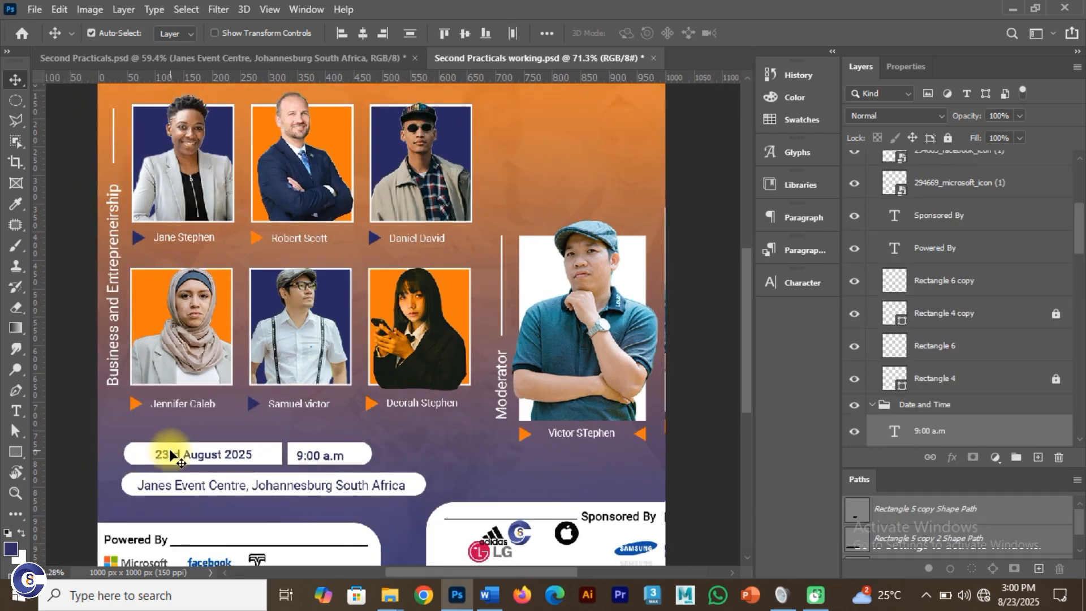
key("ctrl+z")
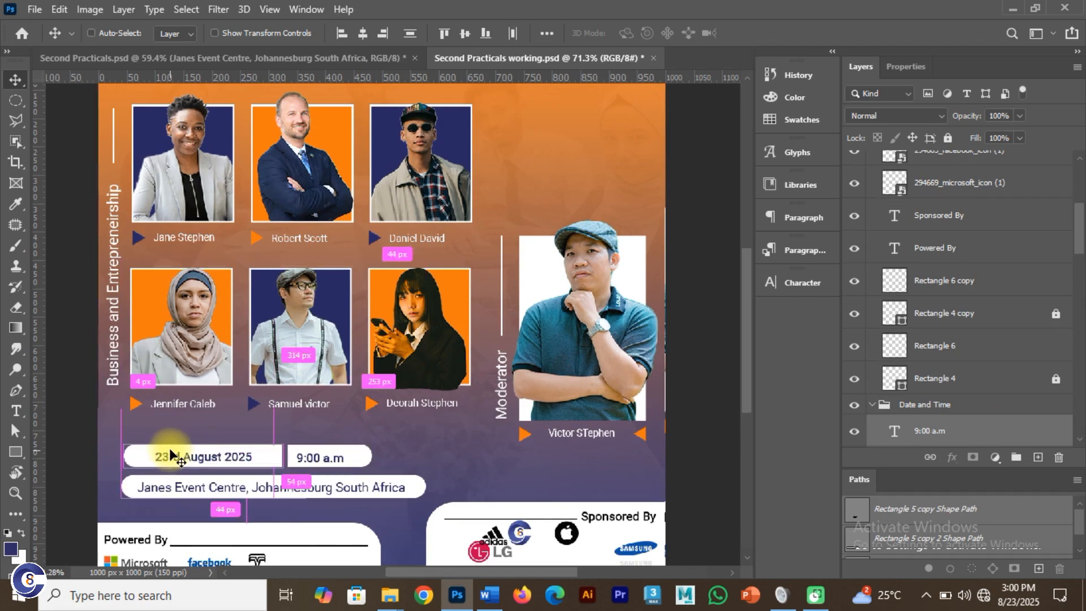
left_click(79, 481)
left_click_drag(317, 507, 226, 463)
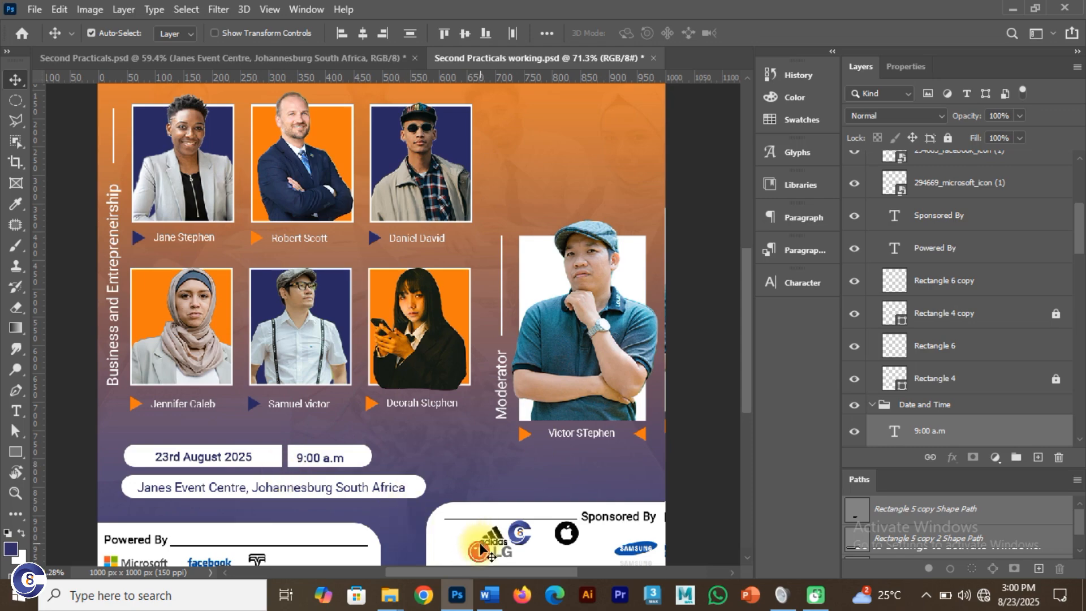
Reduce the Samsung logo to about 6.4% and shift it lower toward the flyer's bottom-right corner
scroll(634, 554, "up", 5)
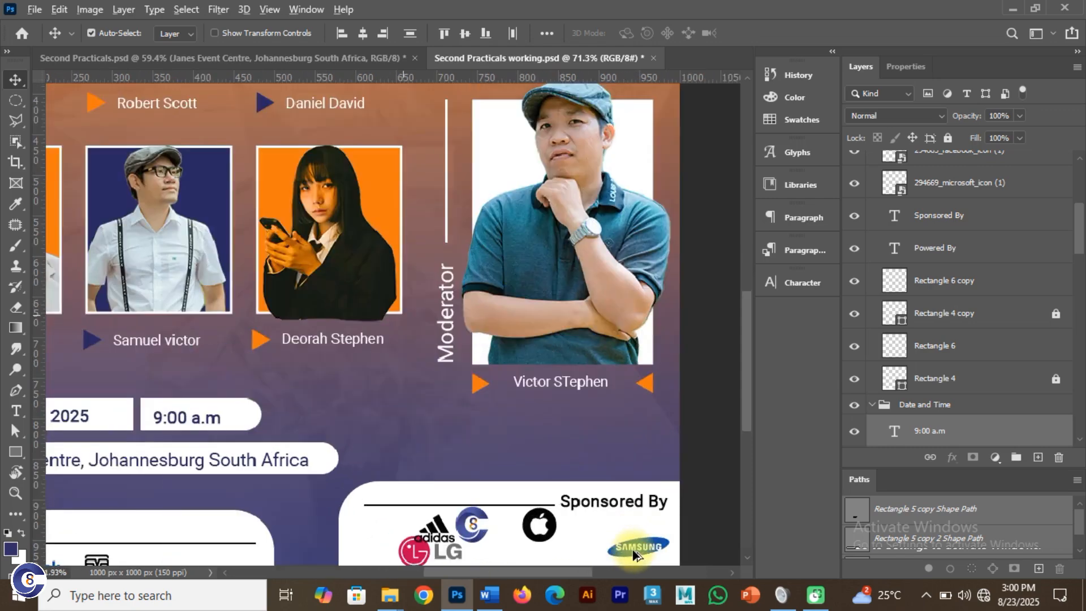
left_click_drag(575, 535, 512, 480)
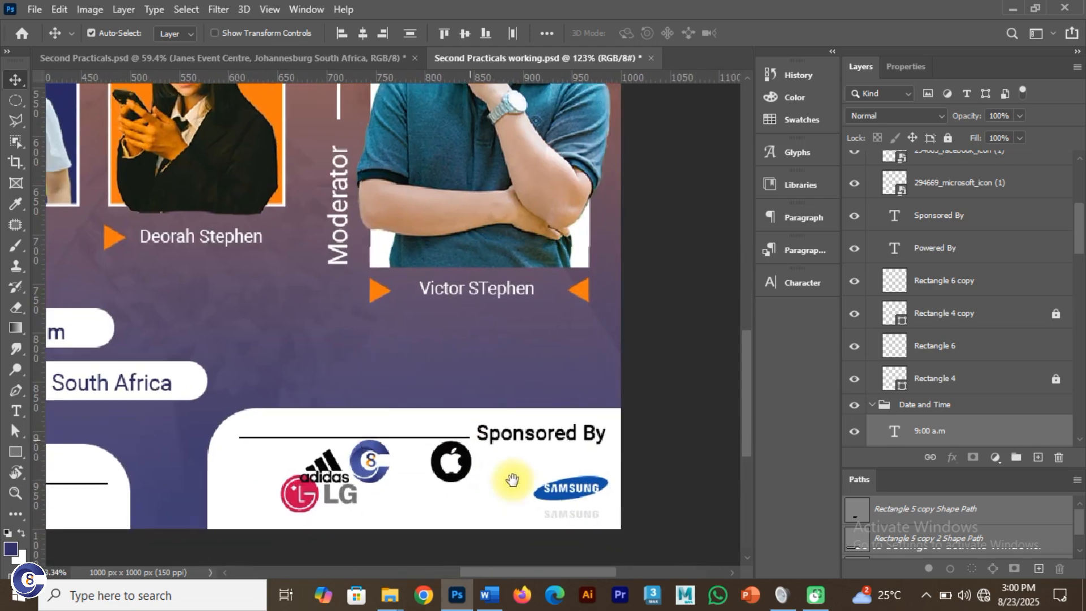
left_click(562, 494)
key("ctrl+t")
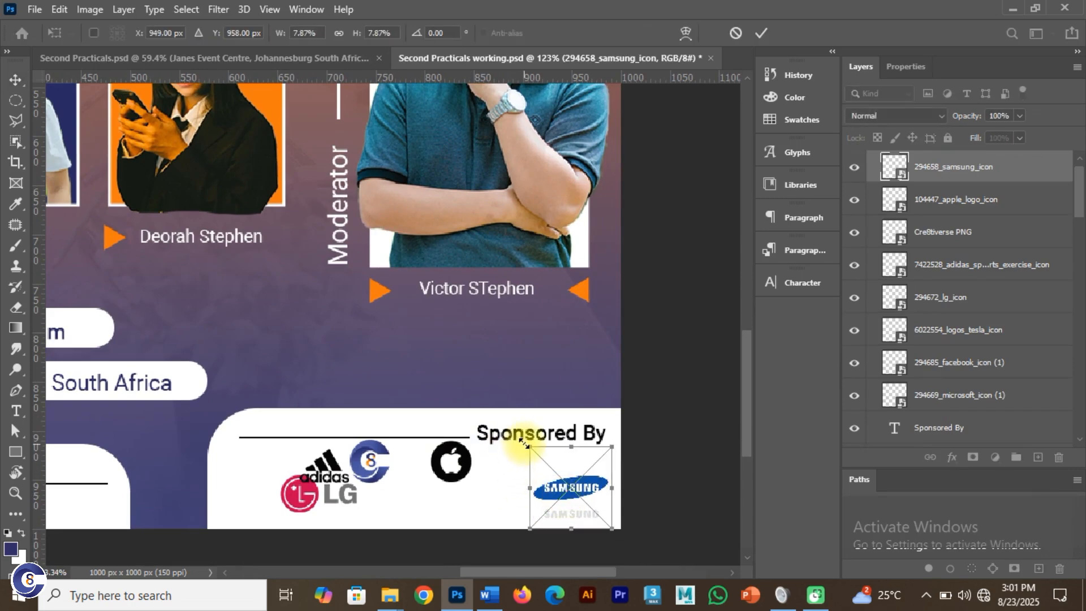
mouse_move(524, 445)
left_mouse_down()
mouse_move(528, 436)
mouse_move(534, 455)
left_mouse_up()
left_click_drag(576, 489, 579, 493)
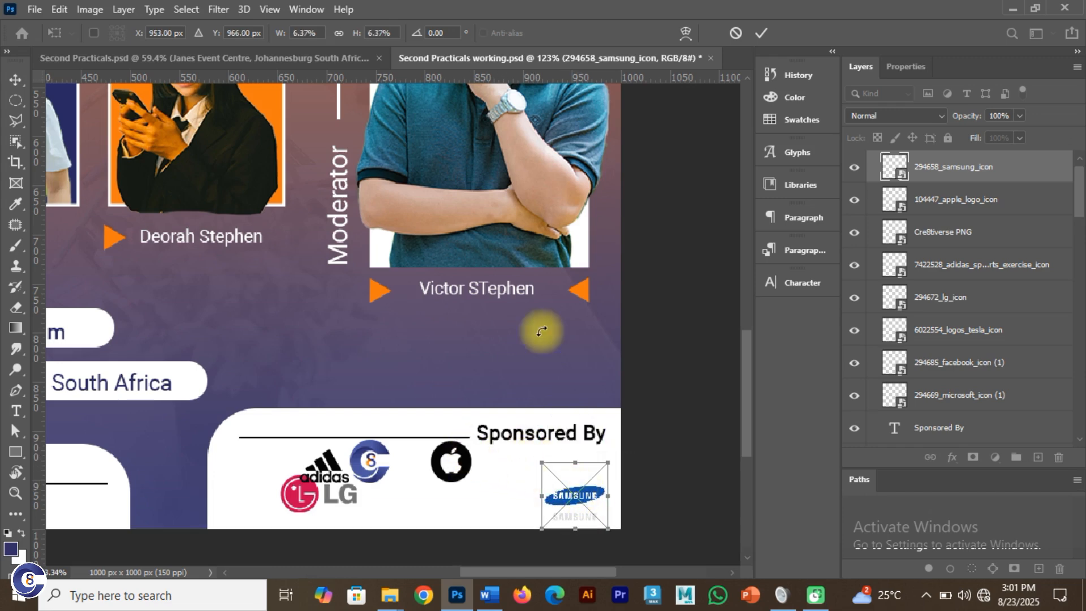
key("Return")
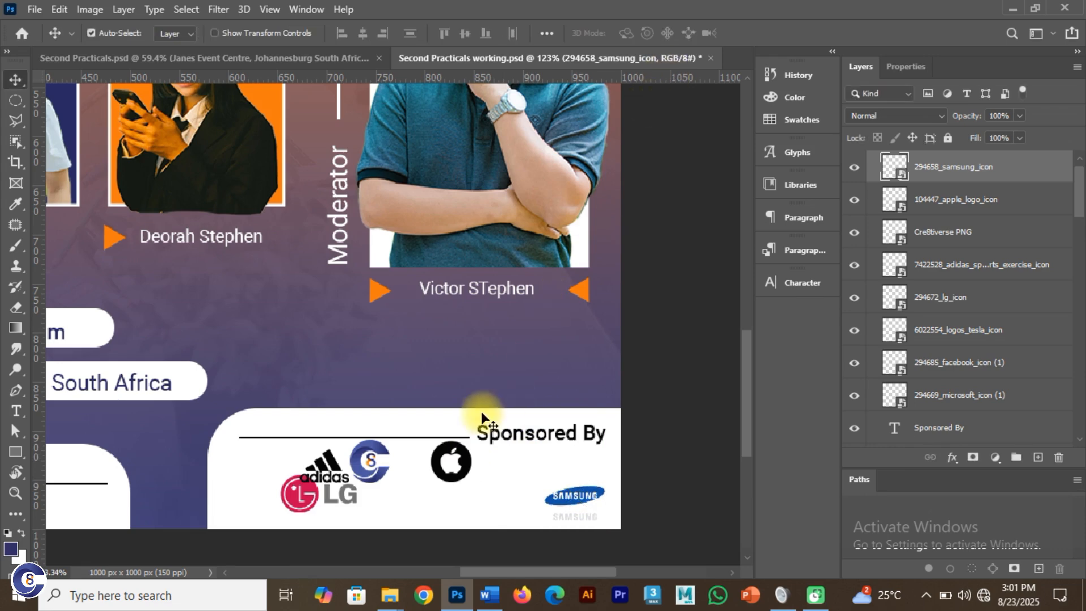
Reduce the Apple logo to about 3.6% and move it down directly beside the Samsung logo
left_click(462, 452)
left_click_drag(484, 486, 516, 526)
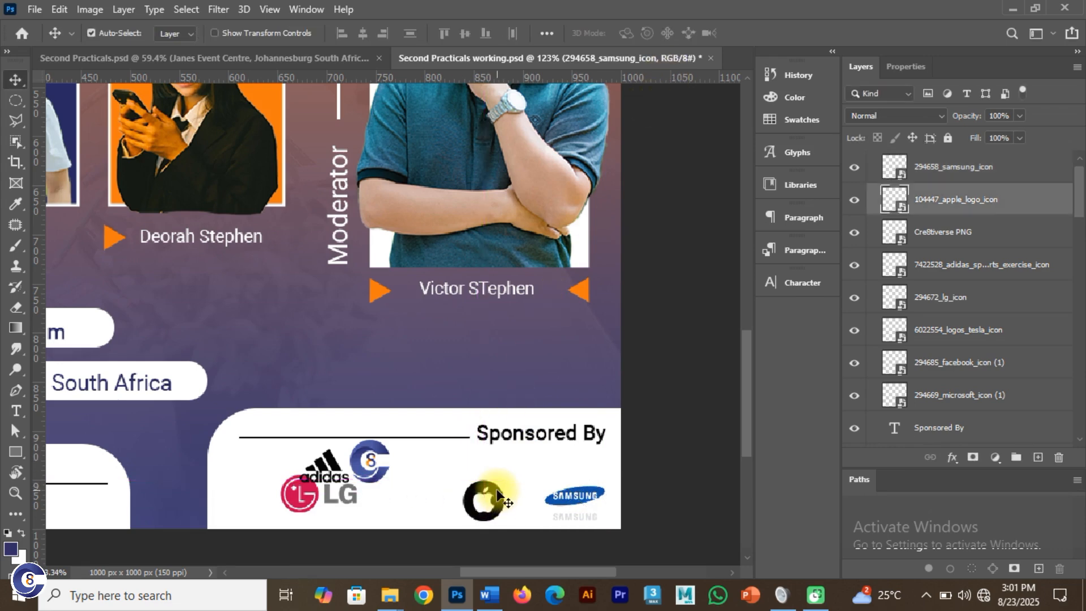
key("ctrl+t")
left_click_drag(463, 474, 464, 480)
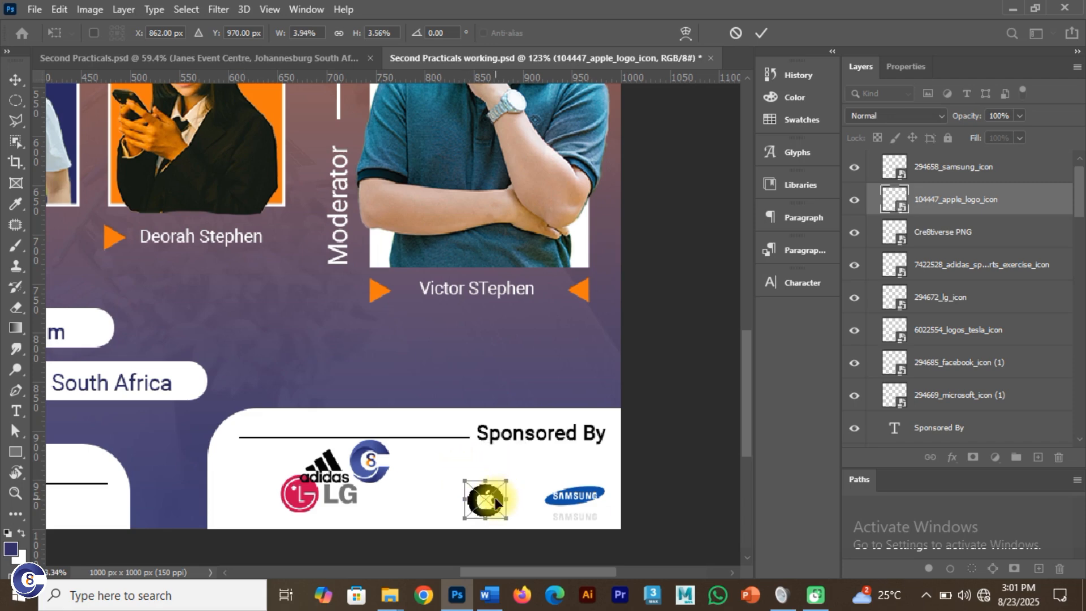
left_click_drag(492, 500, 524, 502)
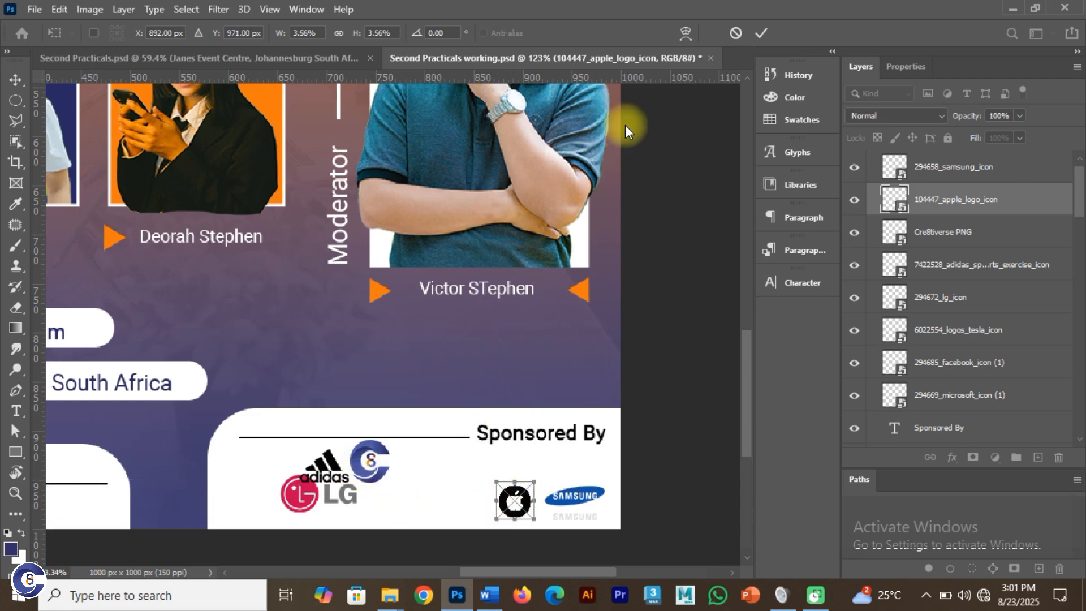
left_click(767, 43)
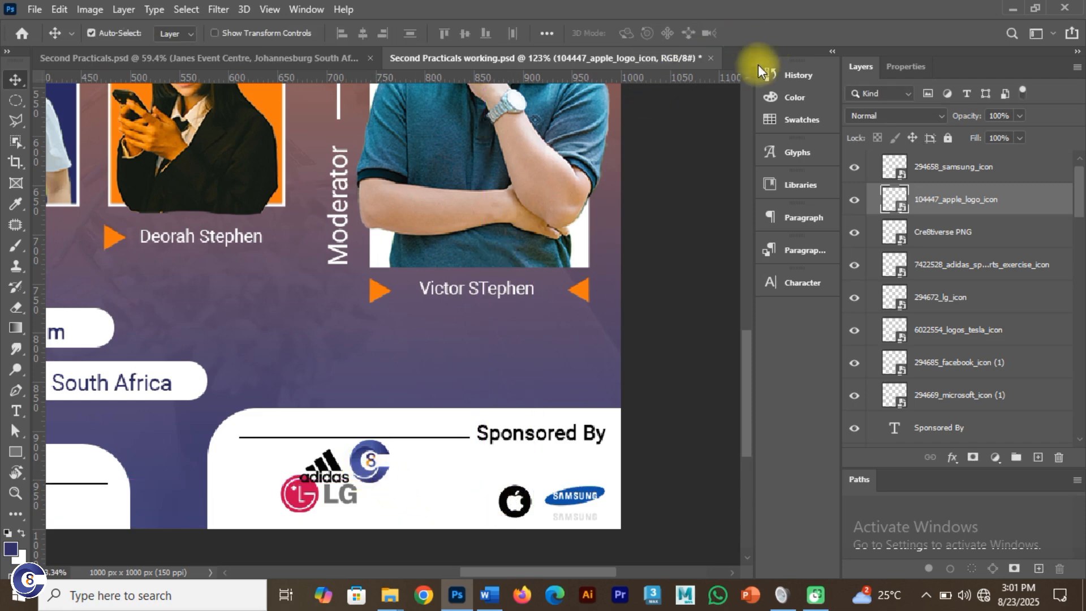
Move the Cre8tiverse logo down into the row beside the Apple logo and reduce it to about 5.8%
left_click_drag(381, 454, 453, 494)
key("ctrl+t")
left_click(761, 33)
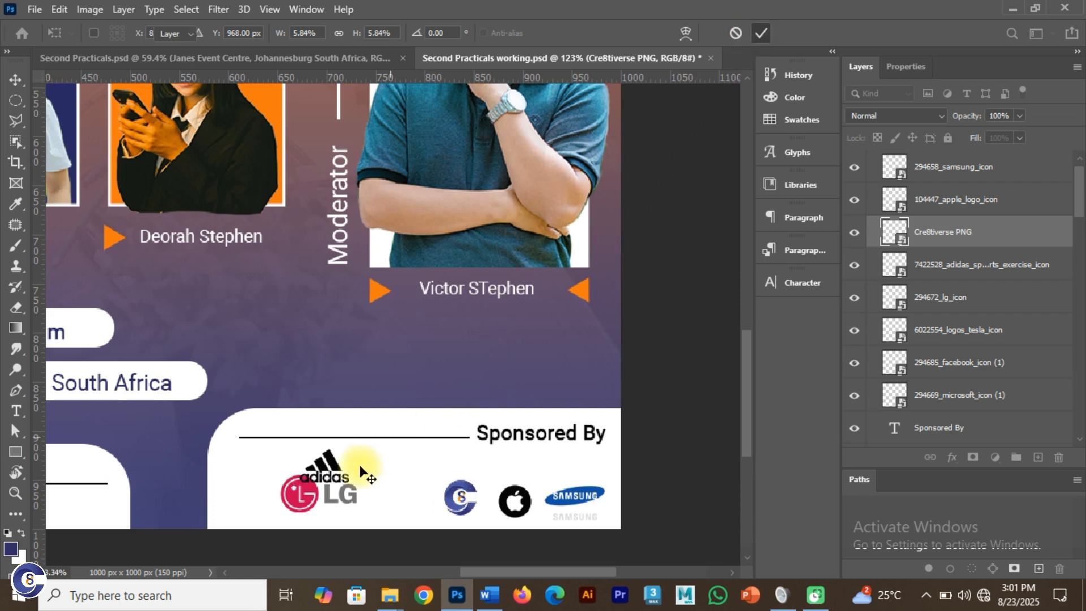
Reduce the LG logo to about 6.8% and place it in the row to the left of the Cre8tiverse logo
left_click_drag(324, 460, 377, 458)
left_click_drag(331, 498, 332, 507)
key("ctrl+t")
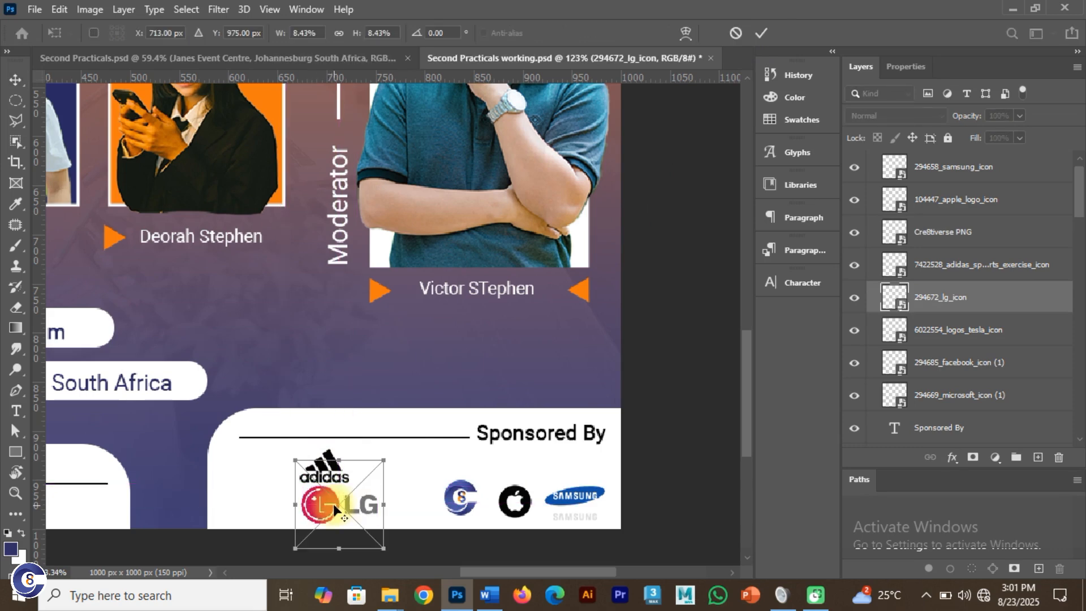
left_click_drag(289, 458, 354, 464)
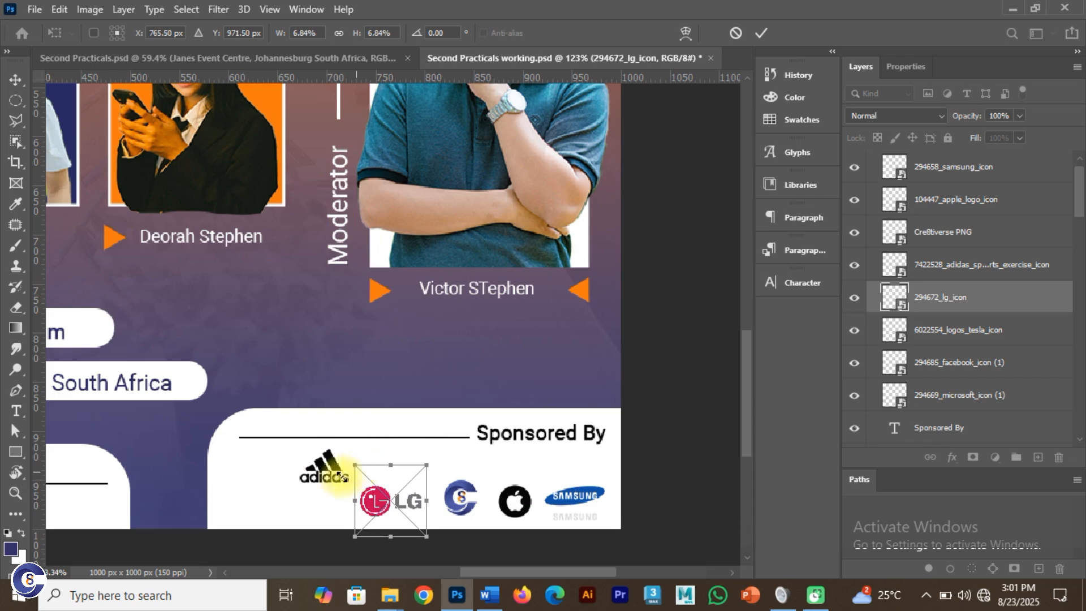
left_click(761, 32)
Move the adidas logo down into line to the left of the LG logo and collapse the Sponsors group
left_click_drag(330, 465, 323, 496)
key("ctrl+0")
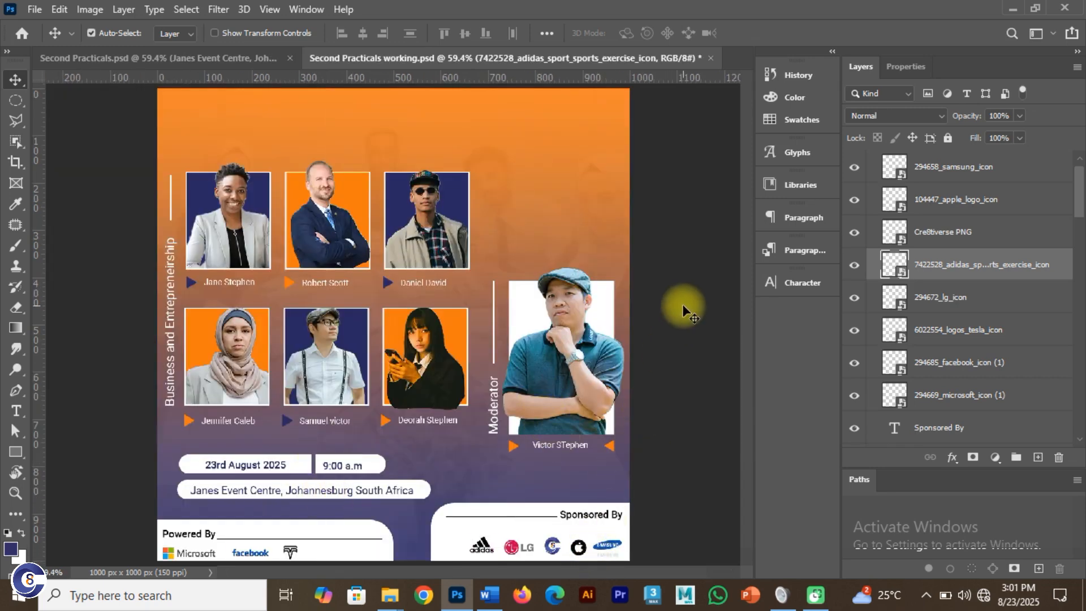
scroll(904, 317, "up", 1)
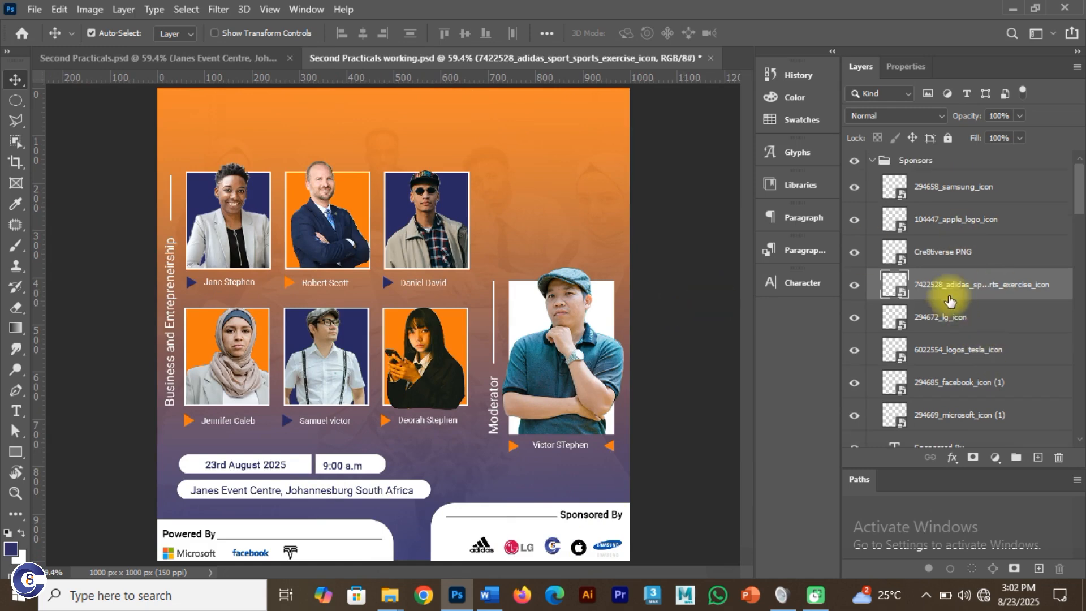
left_click(869, 161)
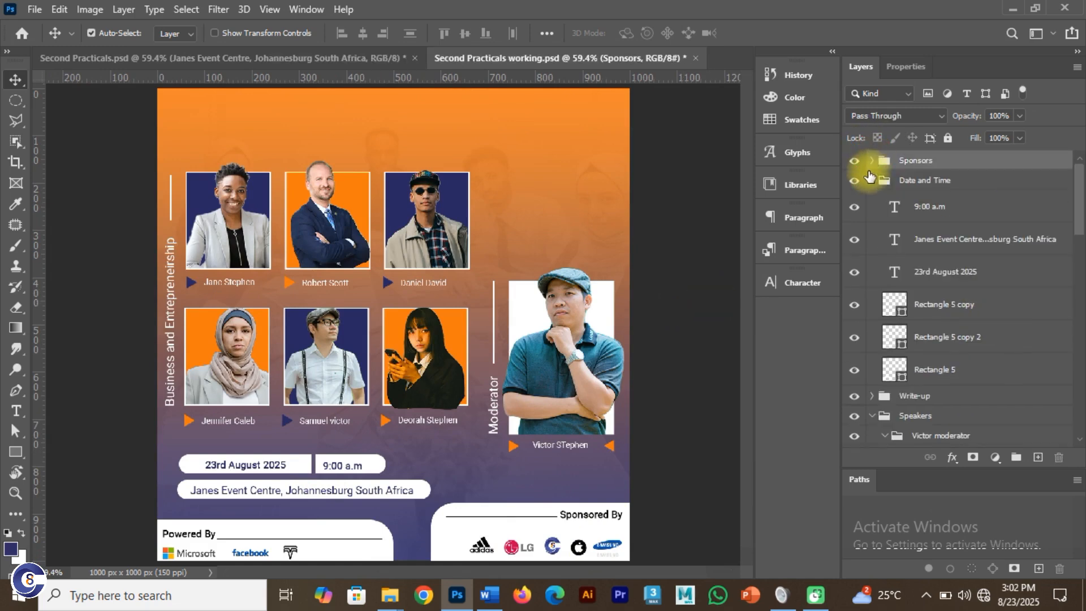
Collapse the Date and Time and Speakers groups, and hide and reshow the layer groups one by one to check their contents
left_click(872, 181)
left_click(871, 220)
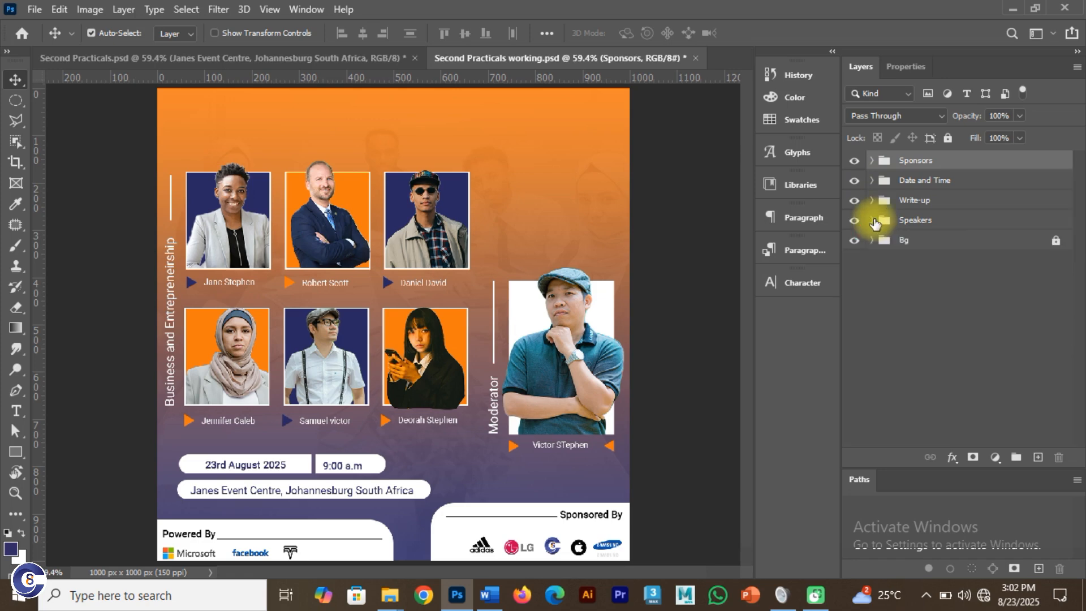
left_click_drag(853, 156, 856, 243)
left_click(854, 239)
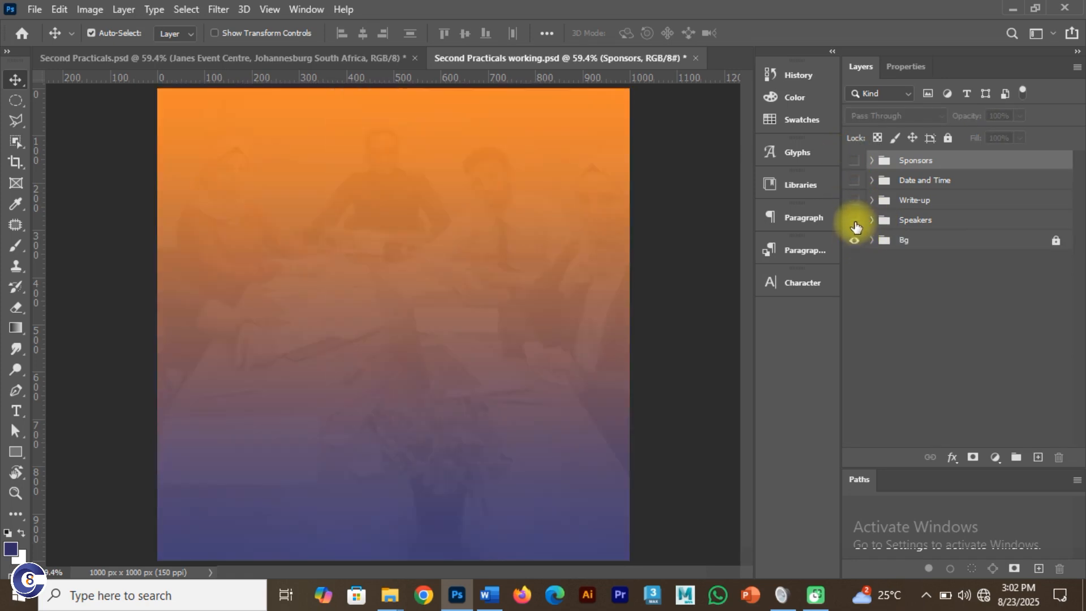
left_click(855, 221)
left_click(854, 200)
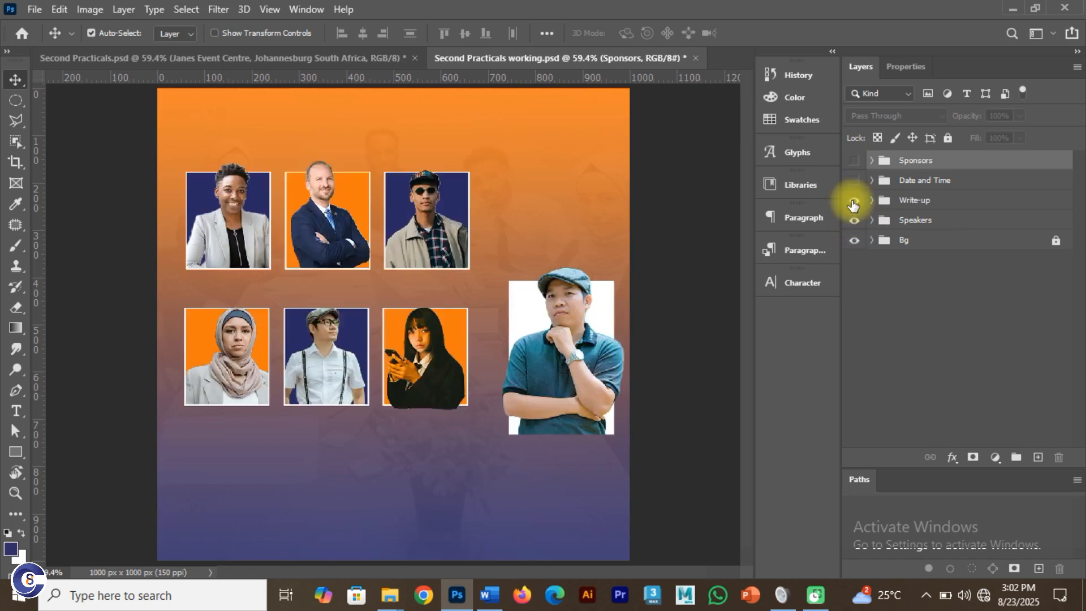
left_click(852, 179)
left_click(853, 160)
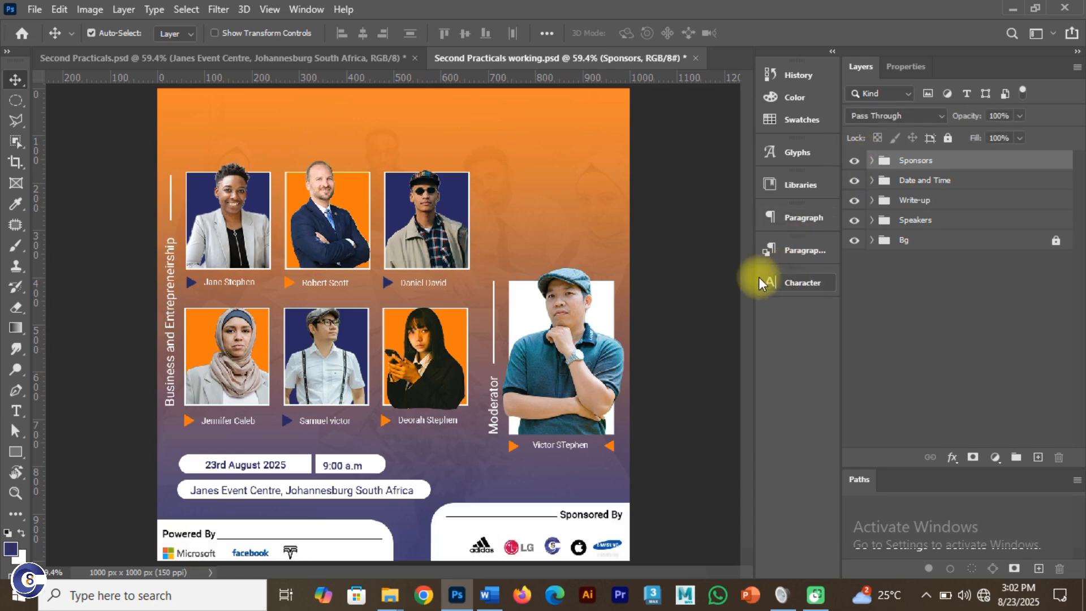
In the reference file Second Practicals.psd, collapse the Sponsors and Date and Venue groups and show the Theme group
left_click(175, 59)
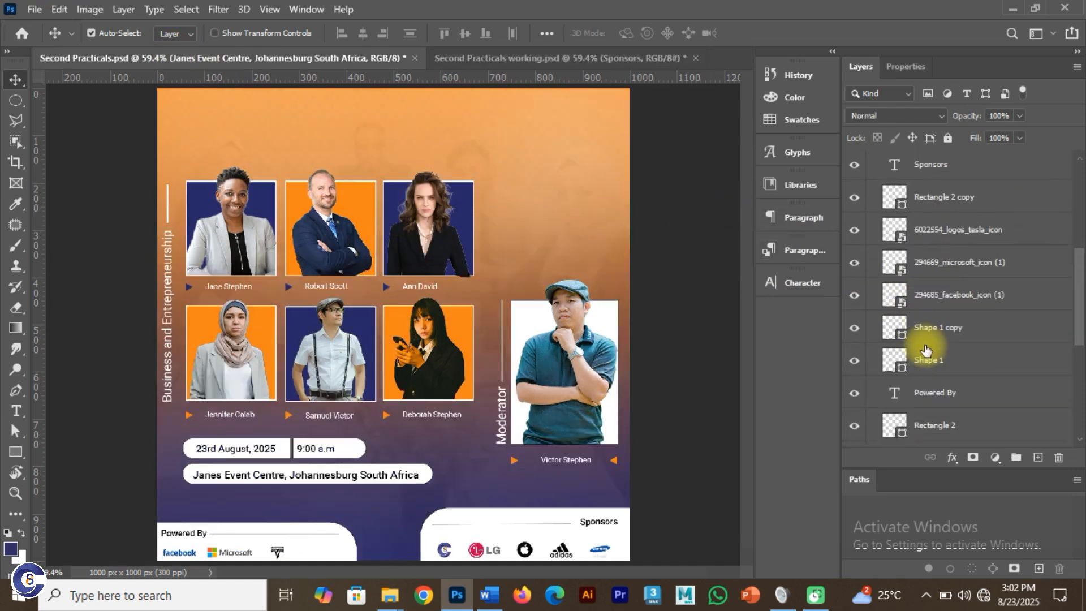
scroll(925, 351, "up", 5)
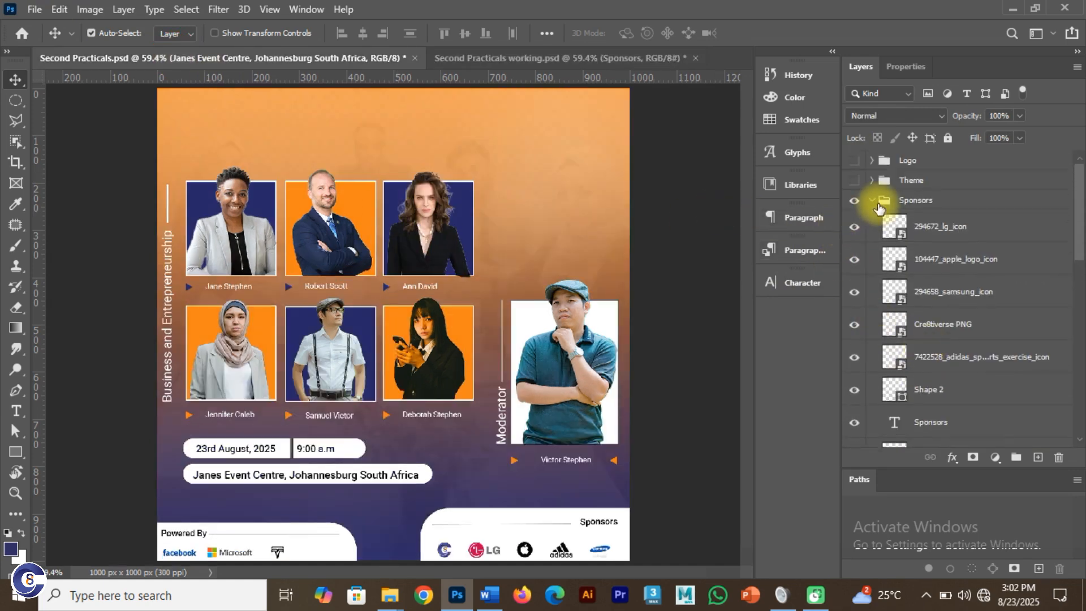
left_click(854, 201)
left_click(870, 200)
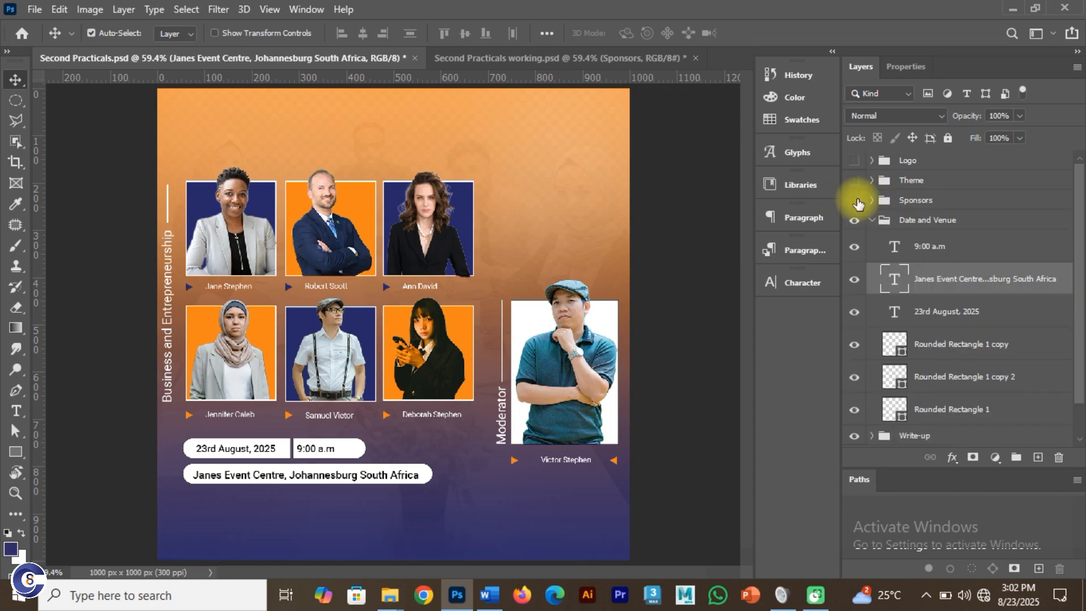
left_click(855, 200)
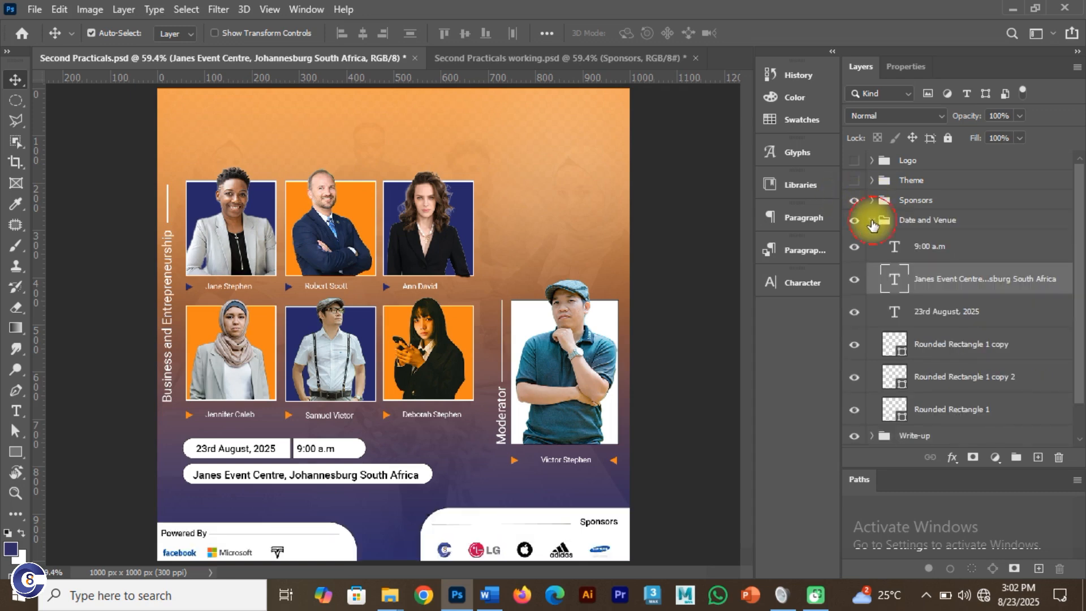
left_click(871, 220)
left_click(854, 180)
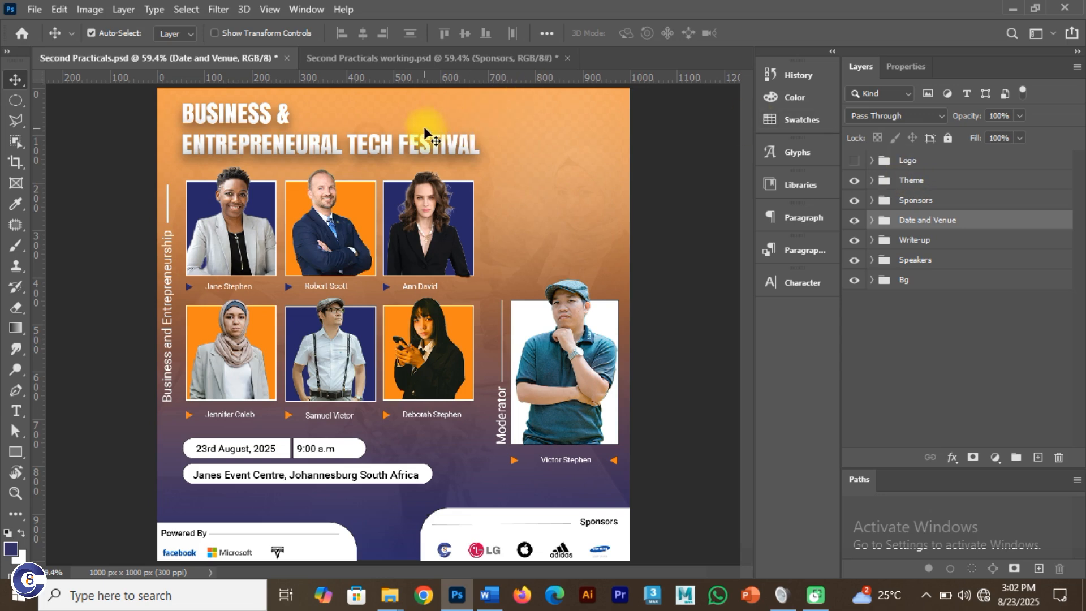
Add a new text layer above the speaker photos in Second Practicals working.psd and set its font size to 20 pt
left_click(358, 60)
key("t")
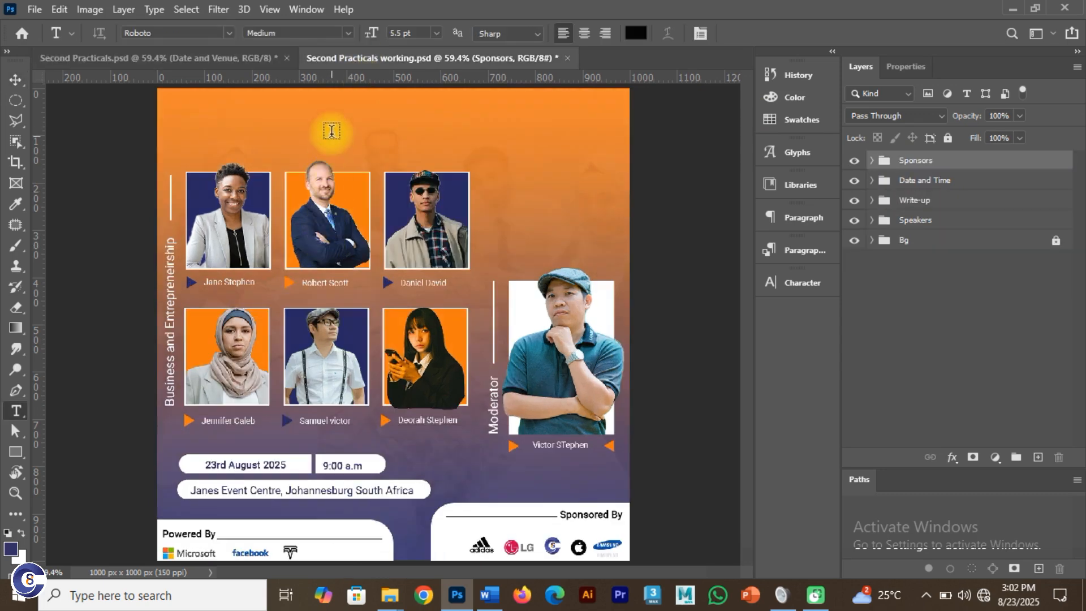
left_click(332, 126)
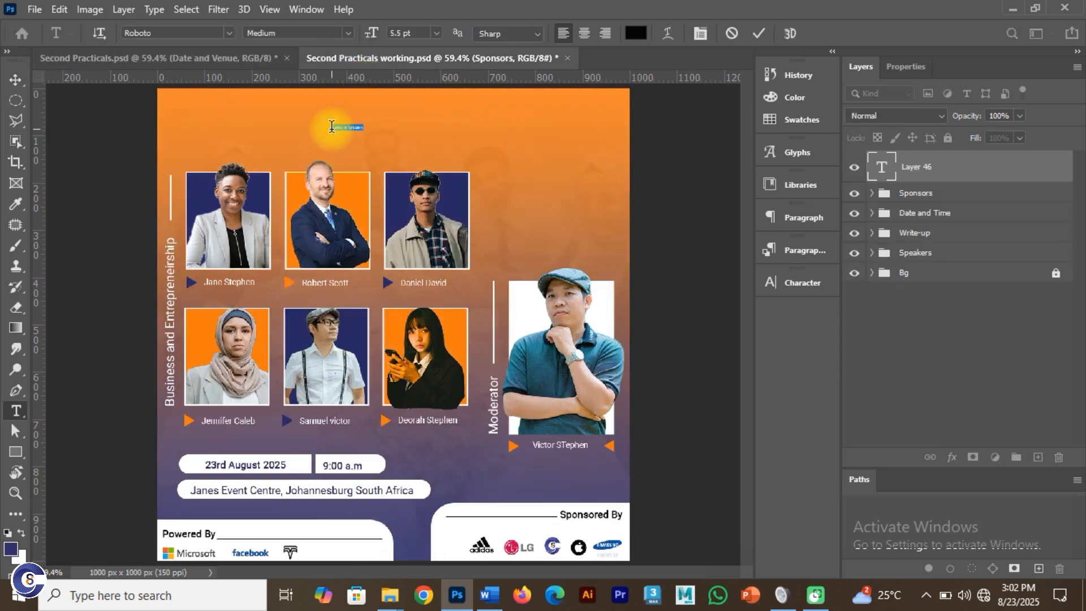
left_click(801, 282)
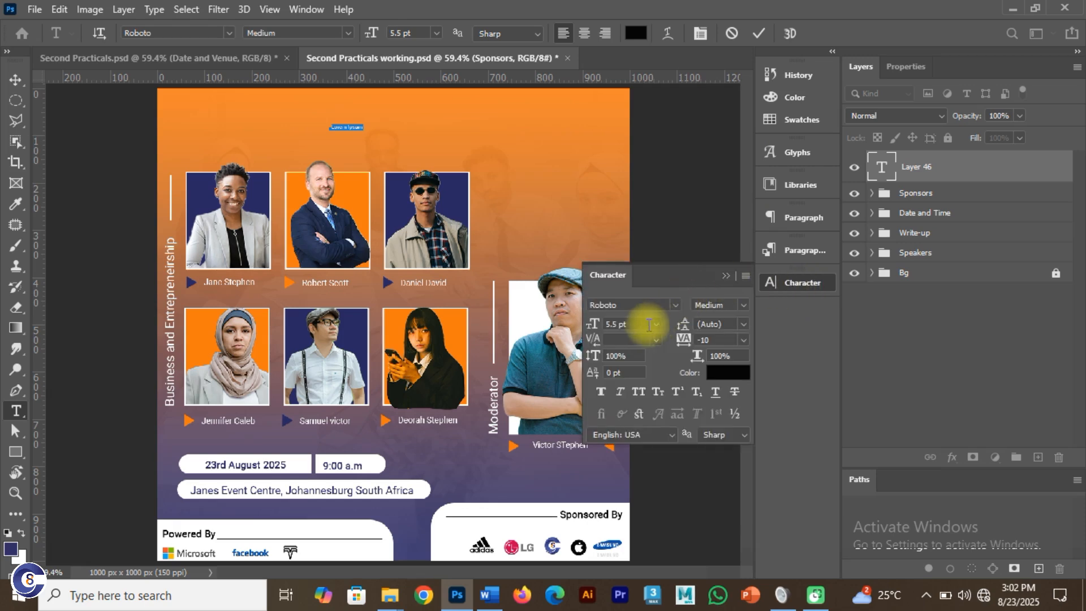
left_click(586, 328)
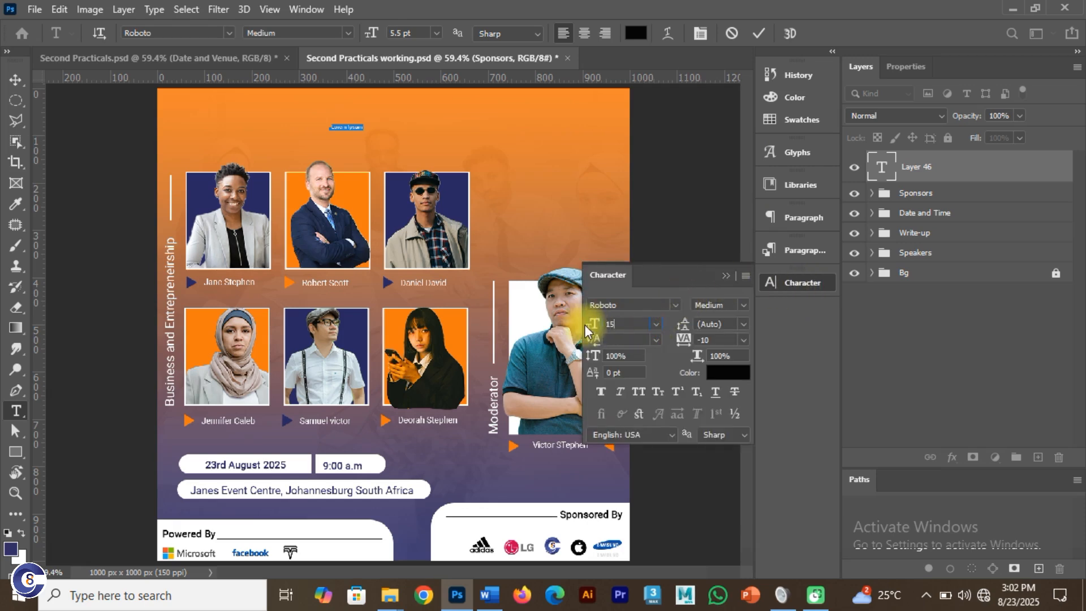
left_click_drag(639, 323, 590, 325)
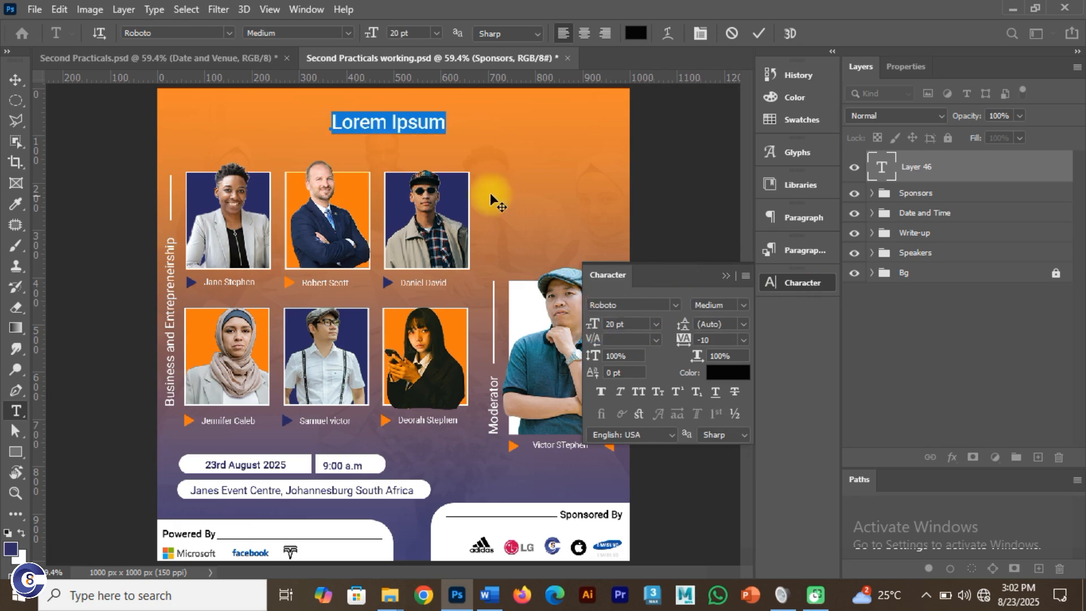
Replace the placeholder text at the top of the flyer with "Business and"
double_click(422, 122)
key("ctrl+a")
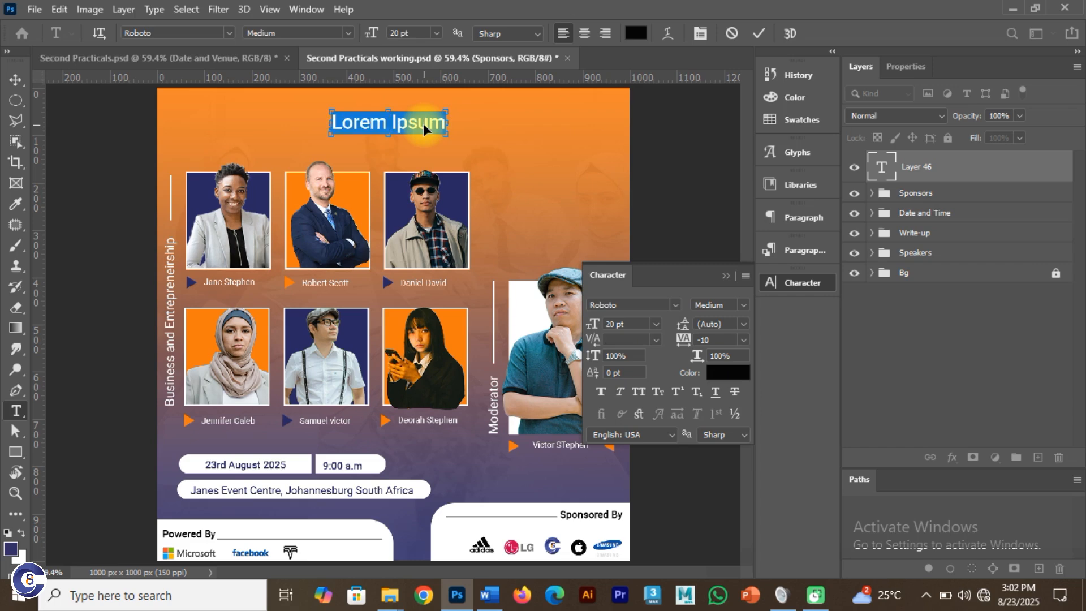
type("Business and")
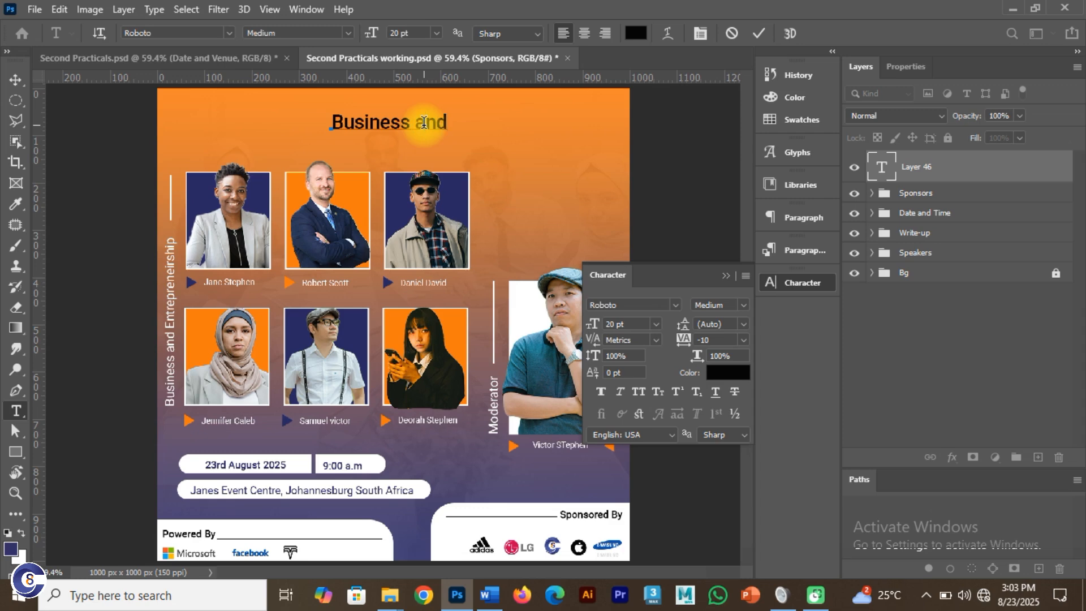
left_click(758, 33)
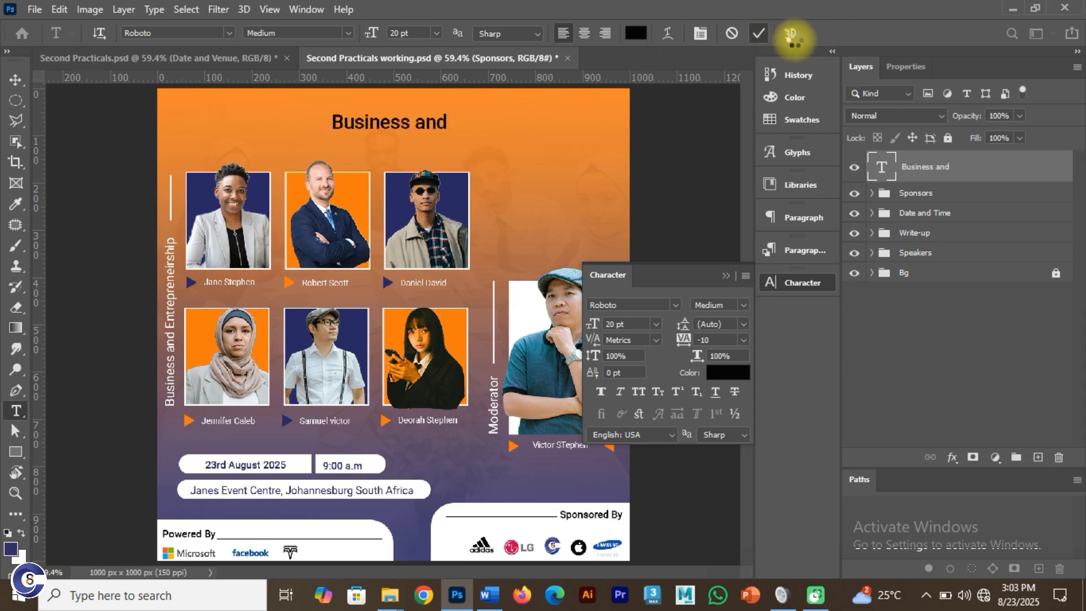
Complete the title as "Business" above "and Entrepreneural tech Festival", following the reference file's title, and set it in all caps
left_click(232, 58)
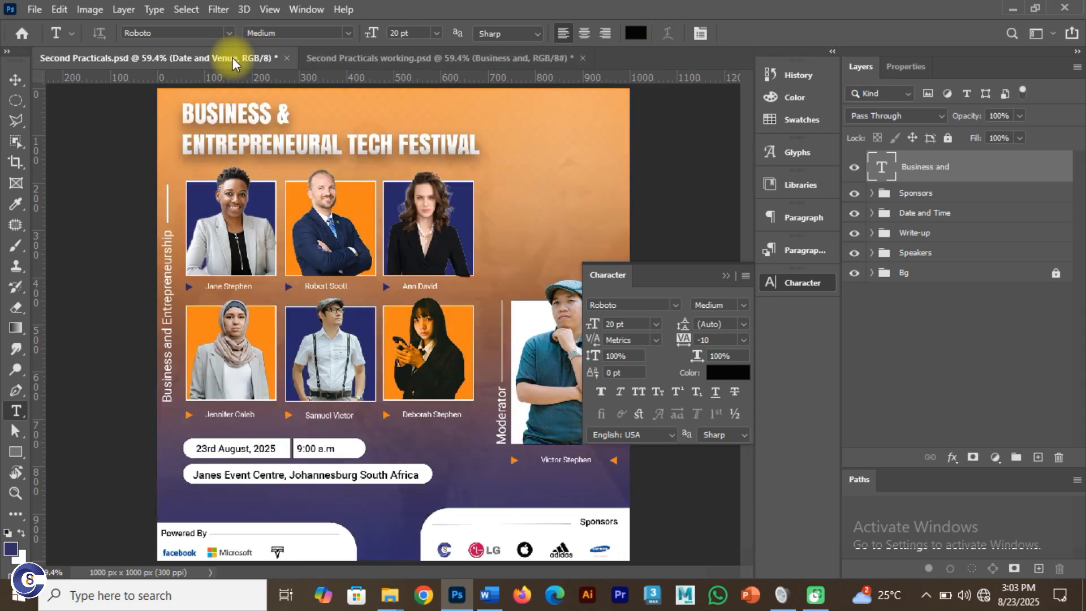
left_click(376, 56)
left_click(410, 122)
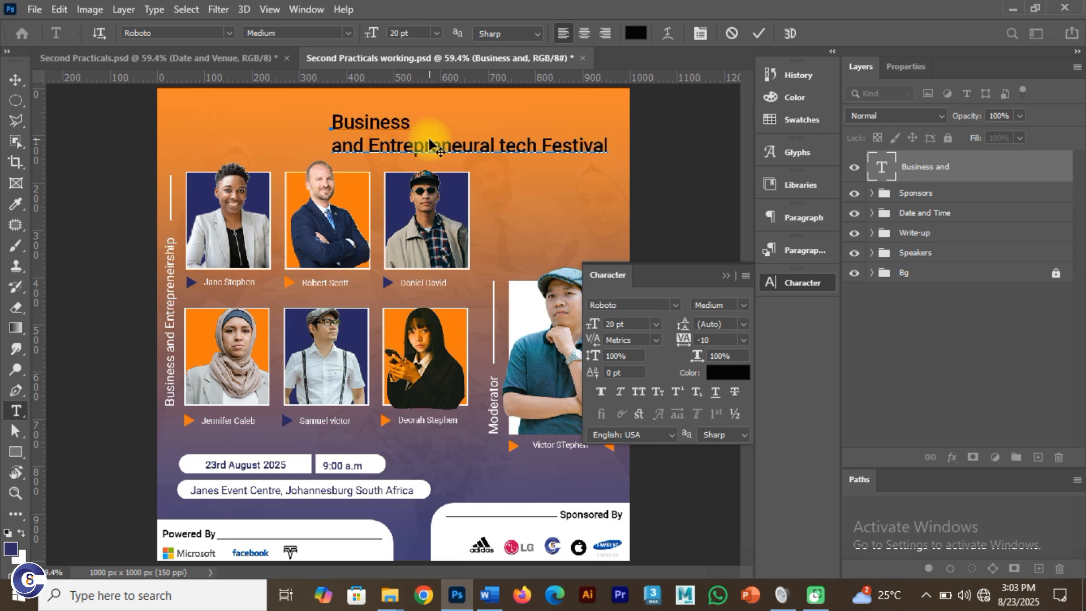
left_click(756, 34)
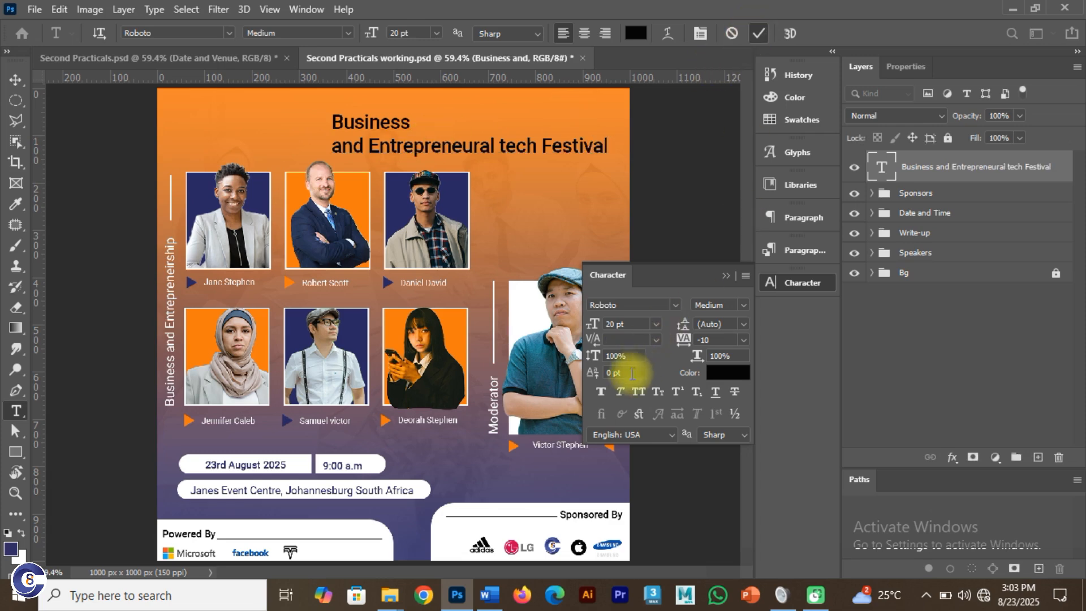
left_click(638, 392)
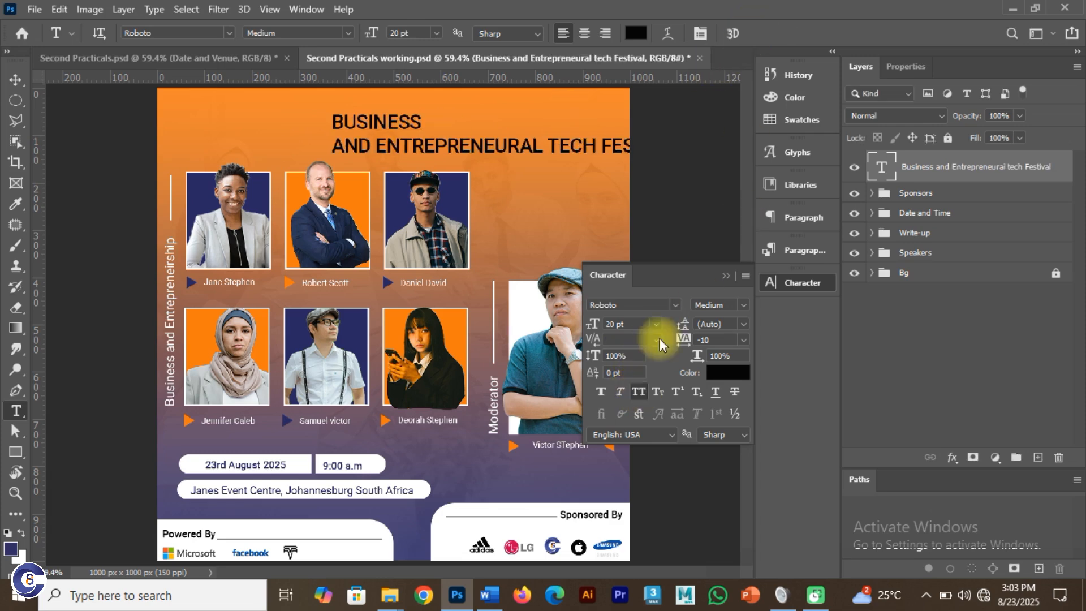
Line the title up with the left edge of the speaker photos and change its font to Anton Regular, matching the reference title
left_click(17, 80)
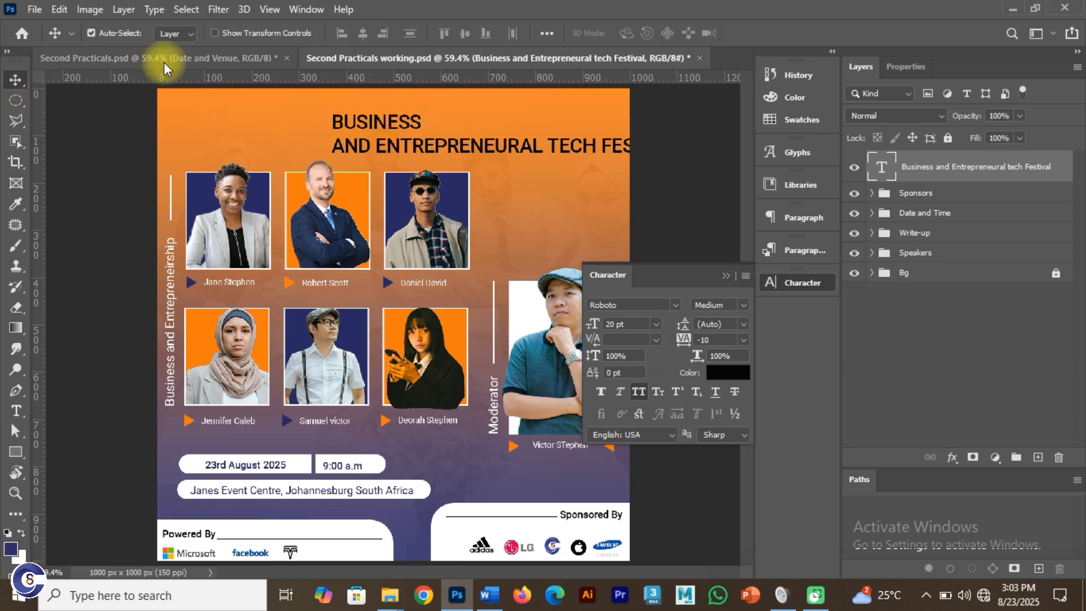
left_click(153, 57)
left_click(260, 122)
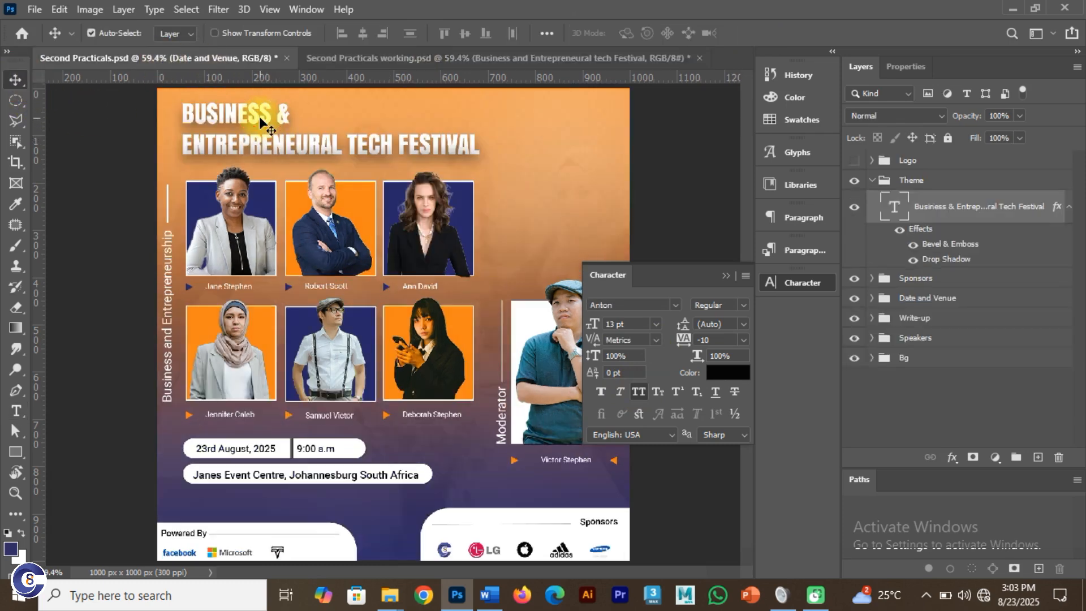
left_click(425, 58)
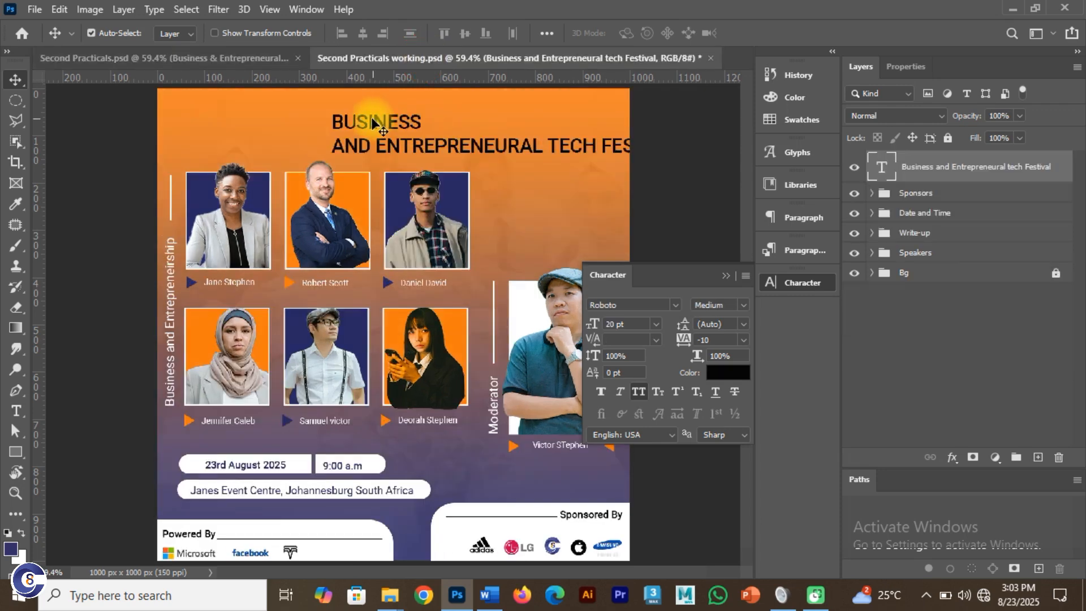
left_click_drag(370, 123, 226, 121)
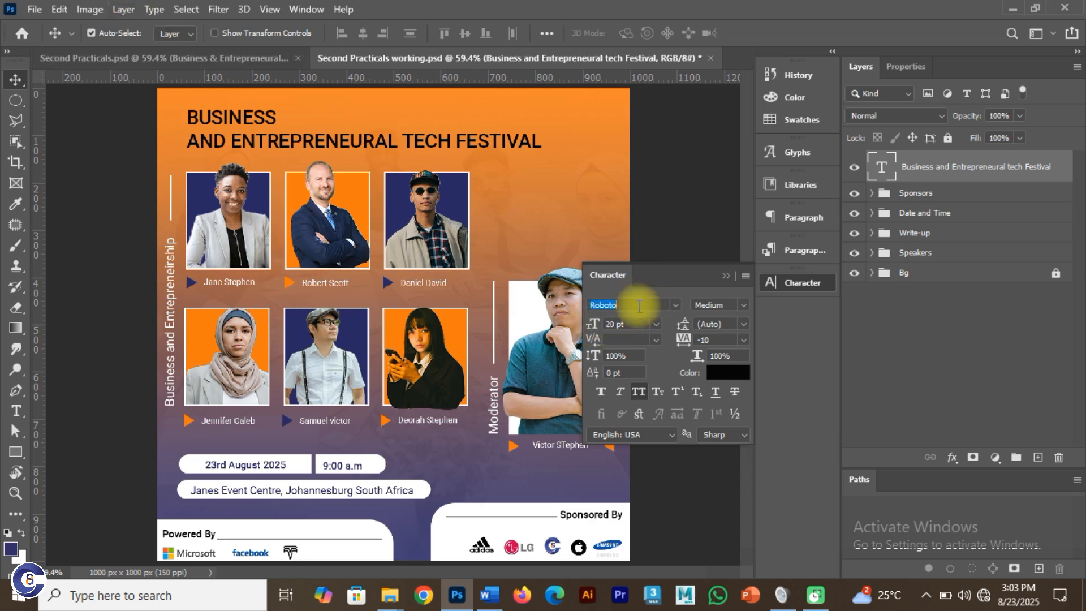
type("anton")
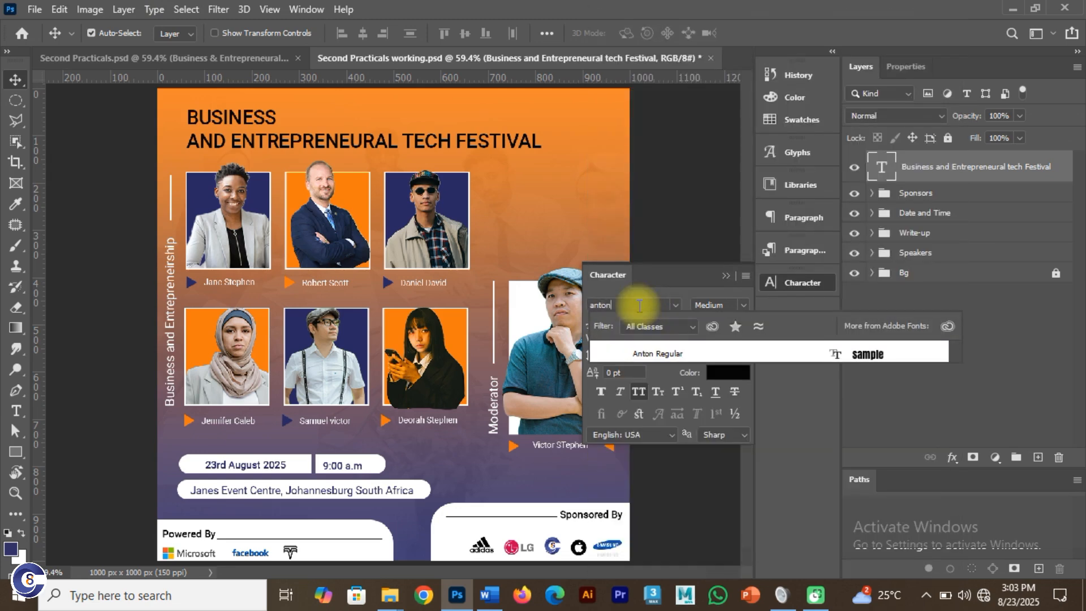
left_click(650, 354)
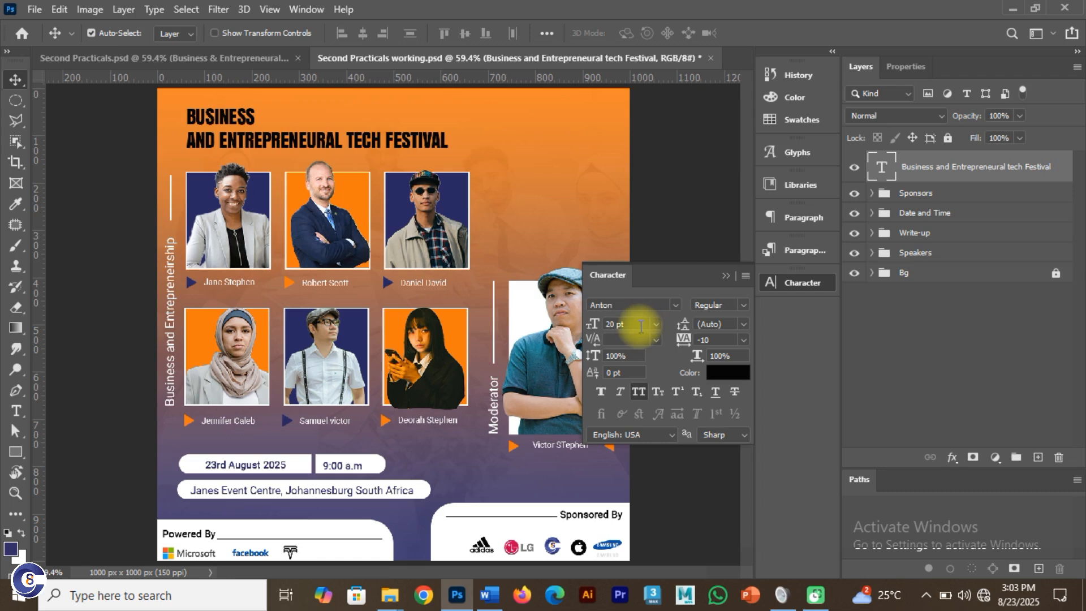
Try the title at 30 pt, reduce its font size to 25 pt, and compare it with the reference file
left_click(590, 322)
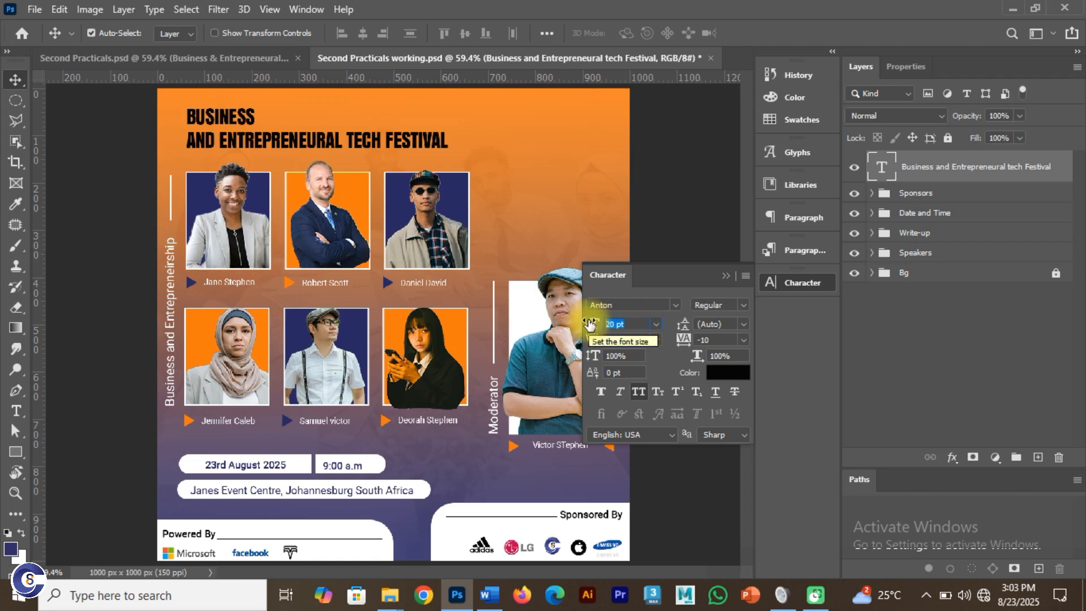
type("30")
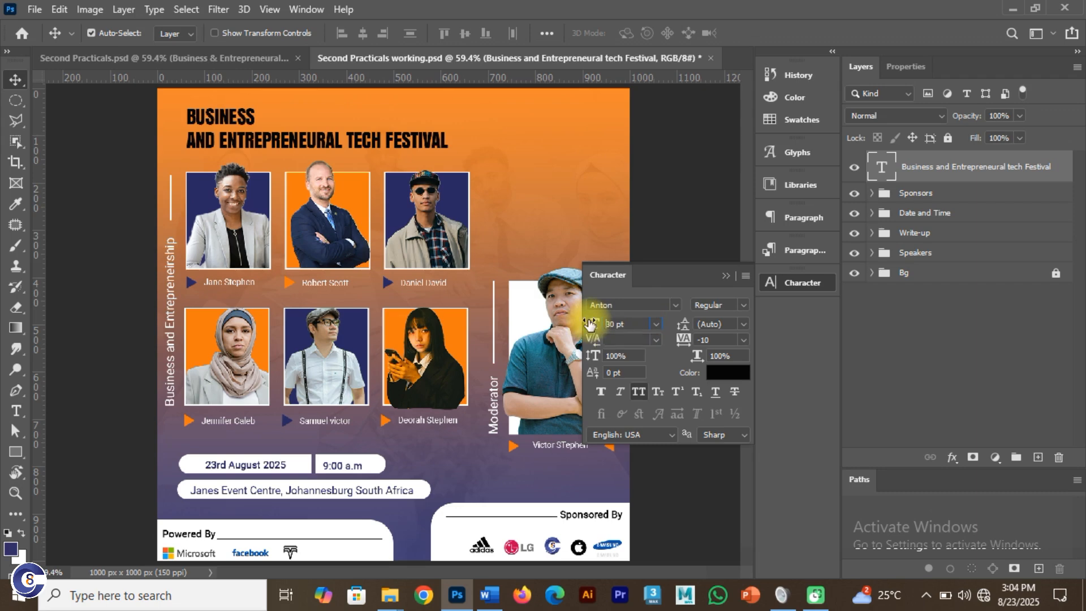
key("Return")
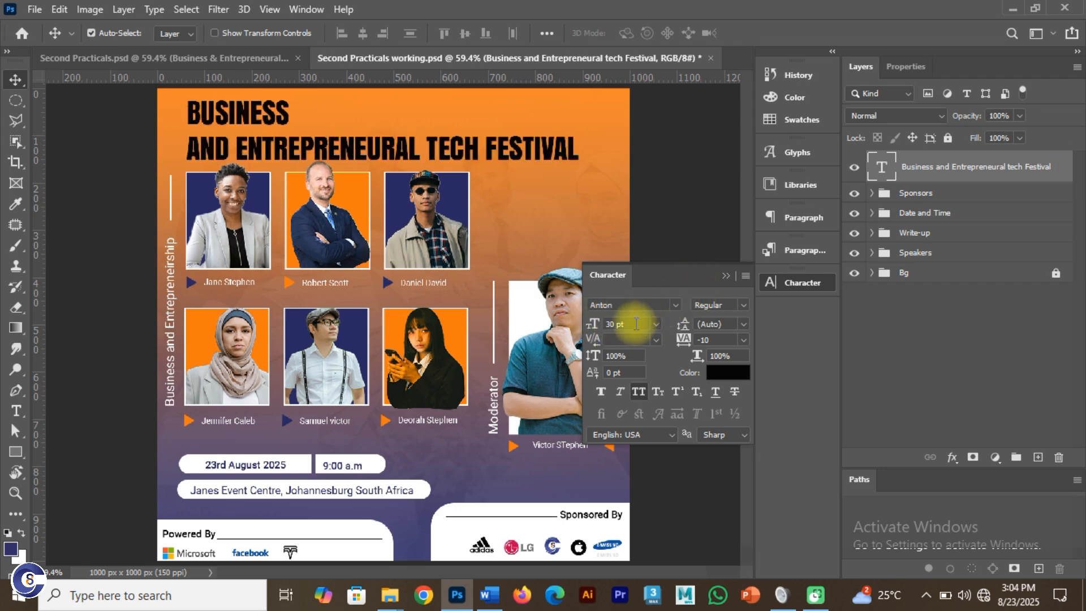
left_click(595, 324)
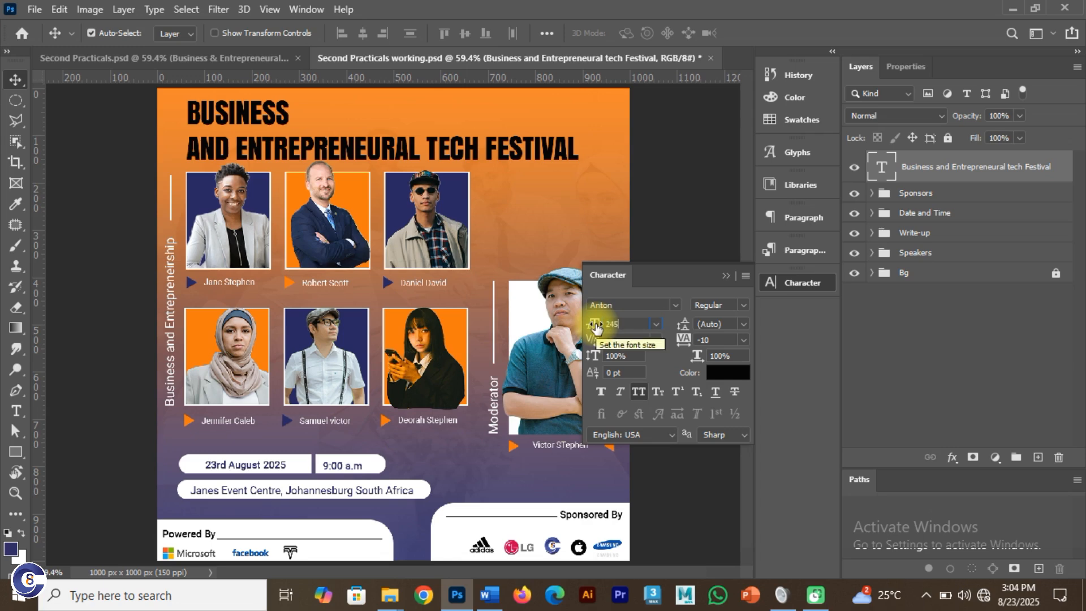
key("BackSpace")
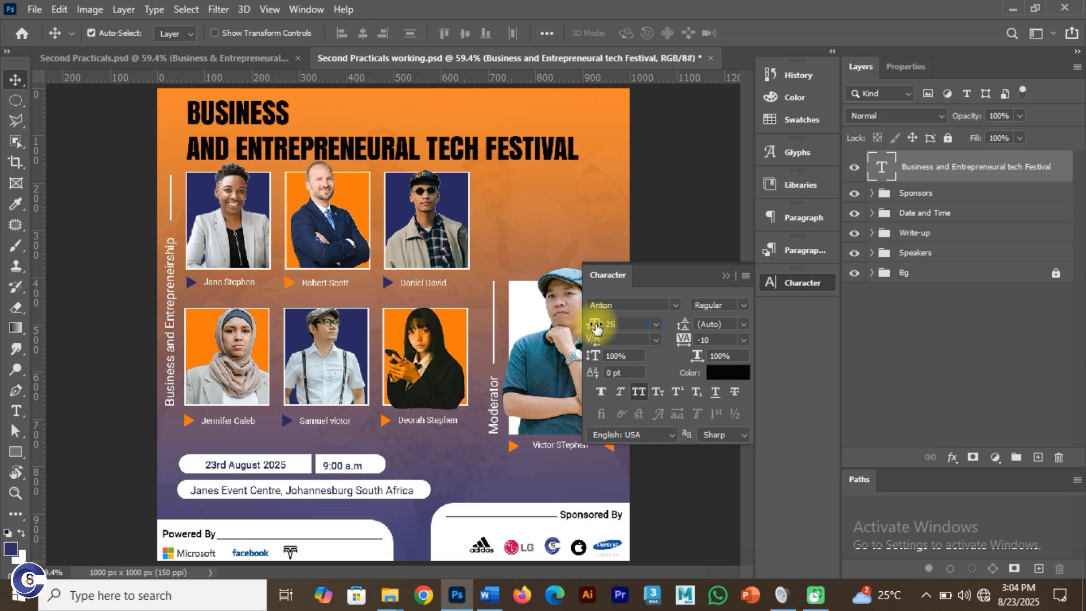
key("Return")
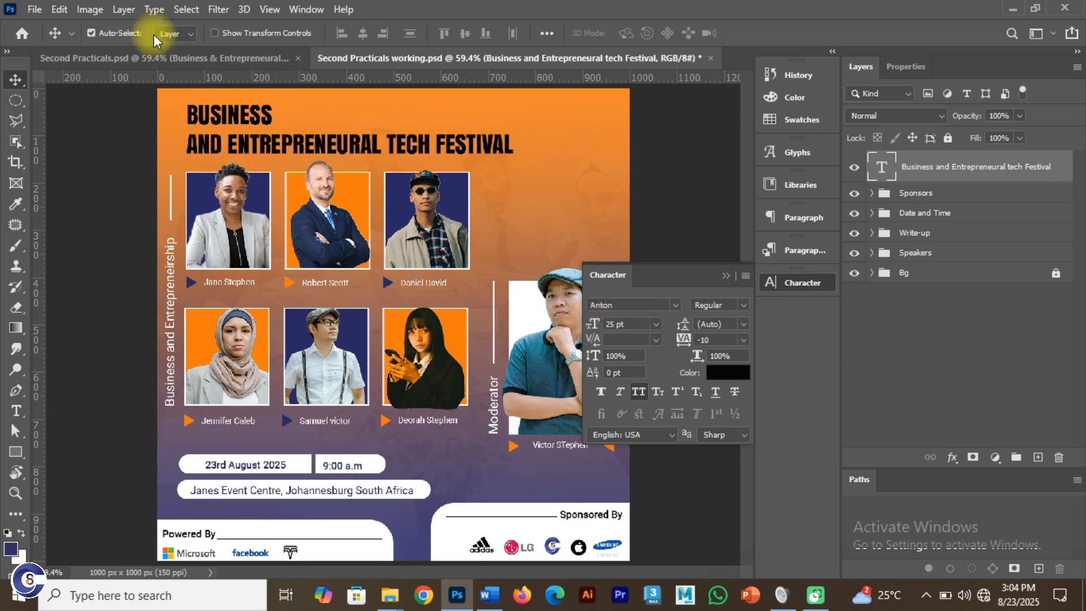
left_click(271, 58)
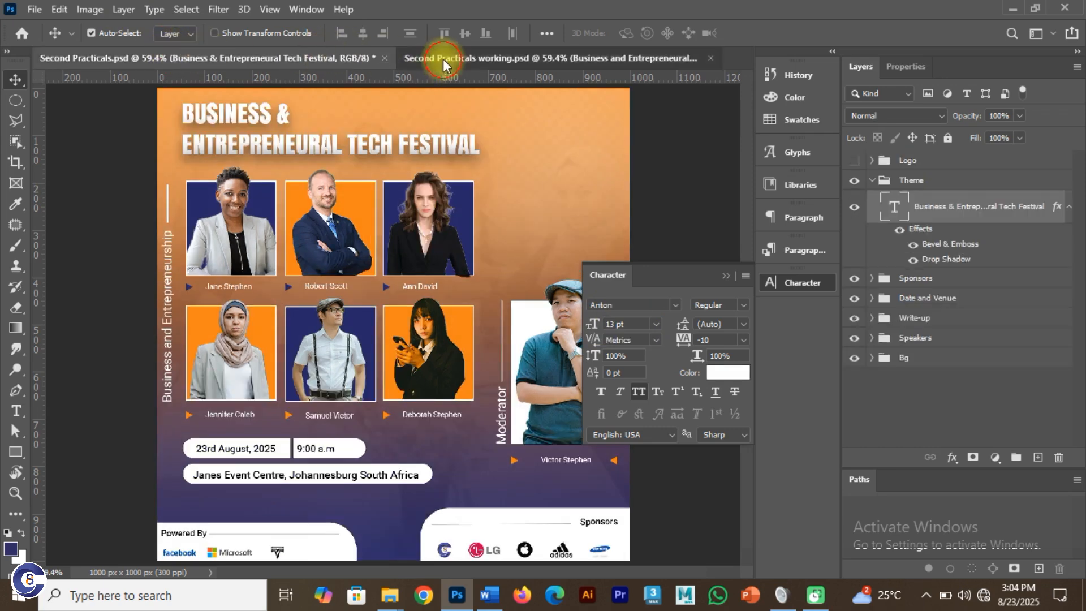
left_click(442, 61)
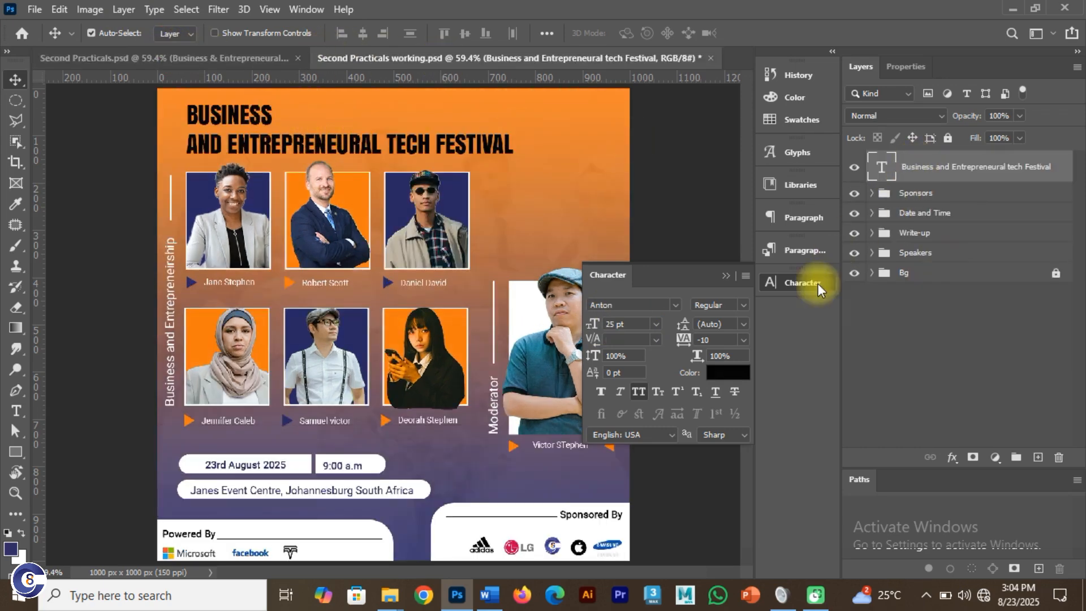
Change the title's text color to white (#ffffff)
left_click(728, 372)
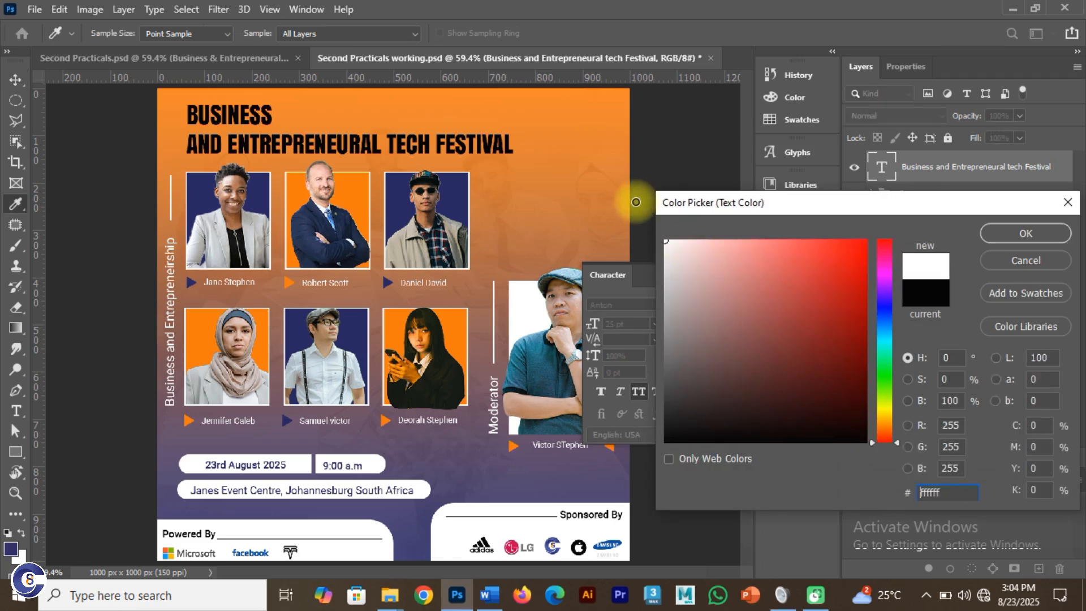
left_click(989, 233)
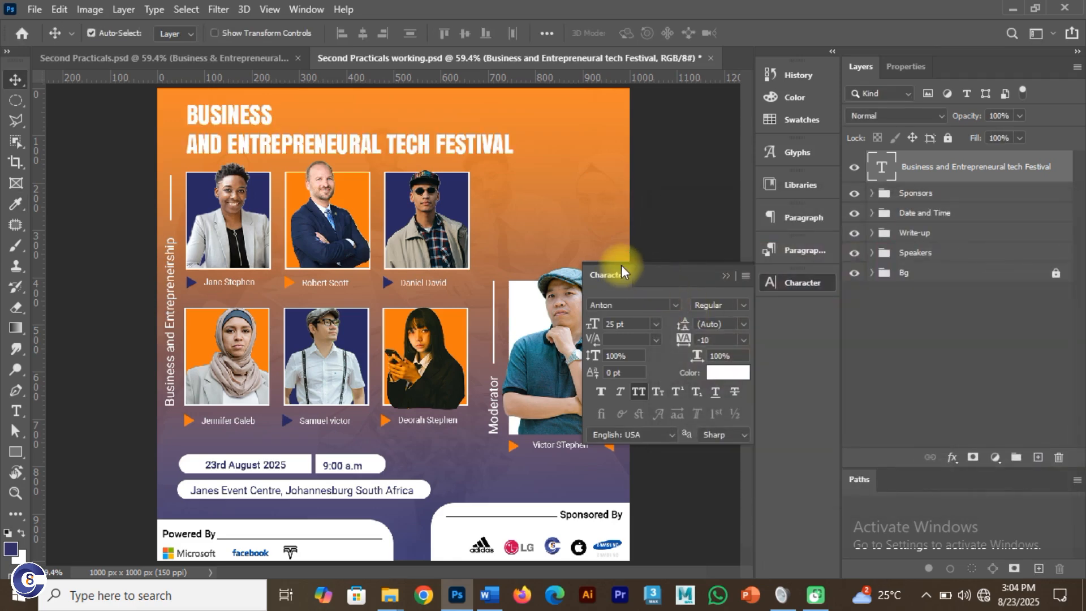
left_click(724, 277)
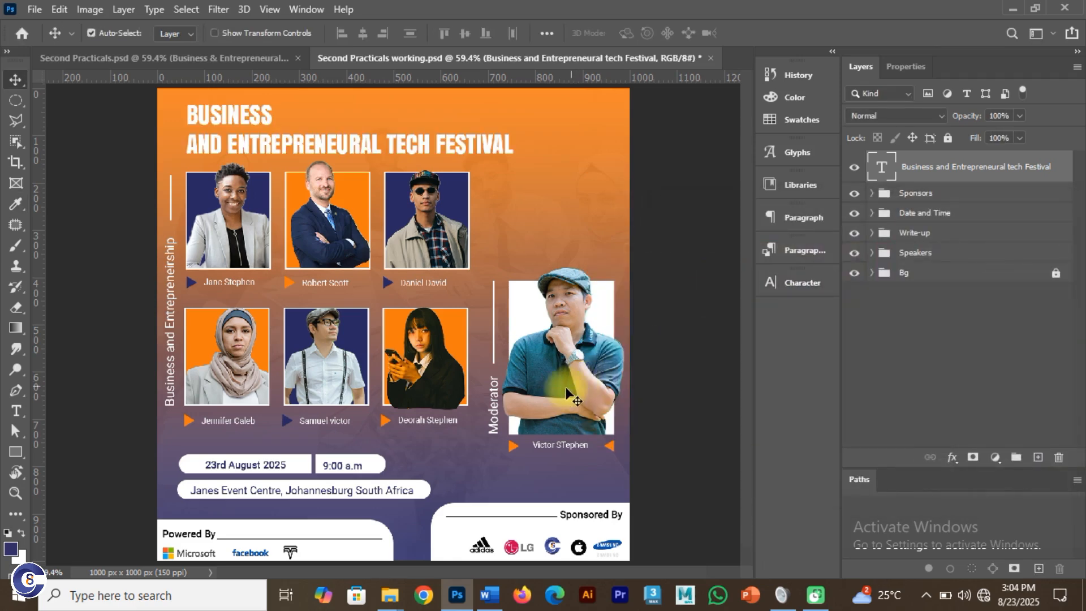
Scale the six speaker photos and their name labels down together to about 90% and shift the grid slightly left below the title
left_click_drag(475, 445, 180, 163)
key("ctrl+t")
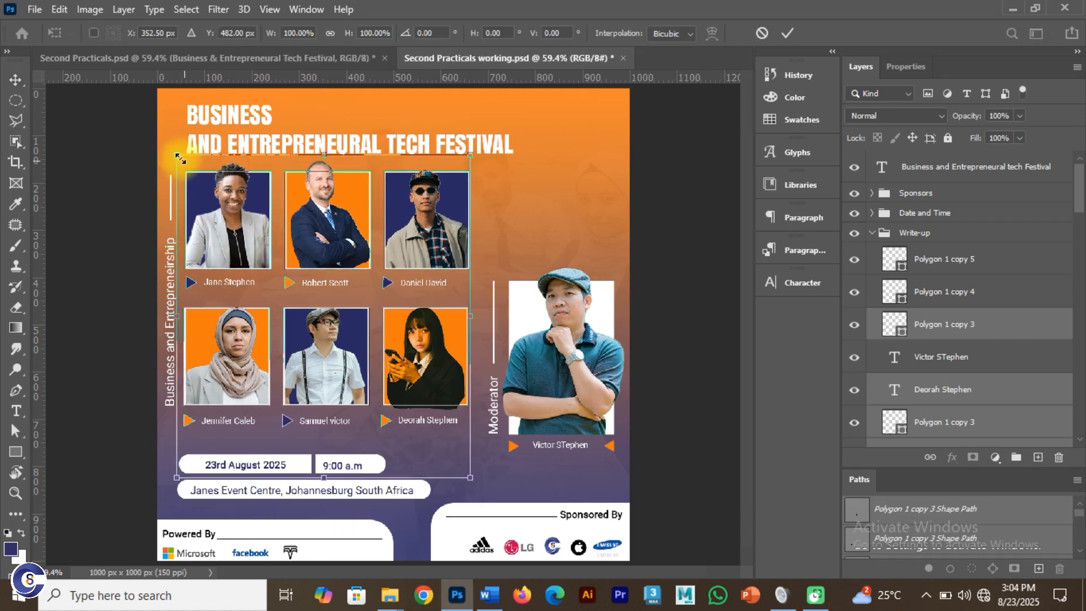
left_click_drag(179, 156, 192, 171)
left_click_drag(240, 198, 235, 199)
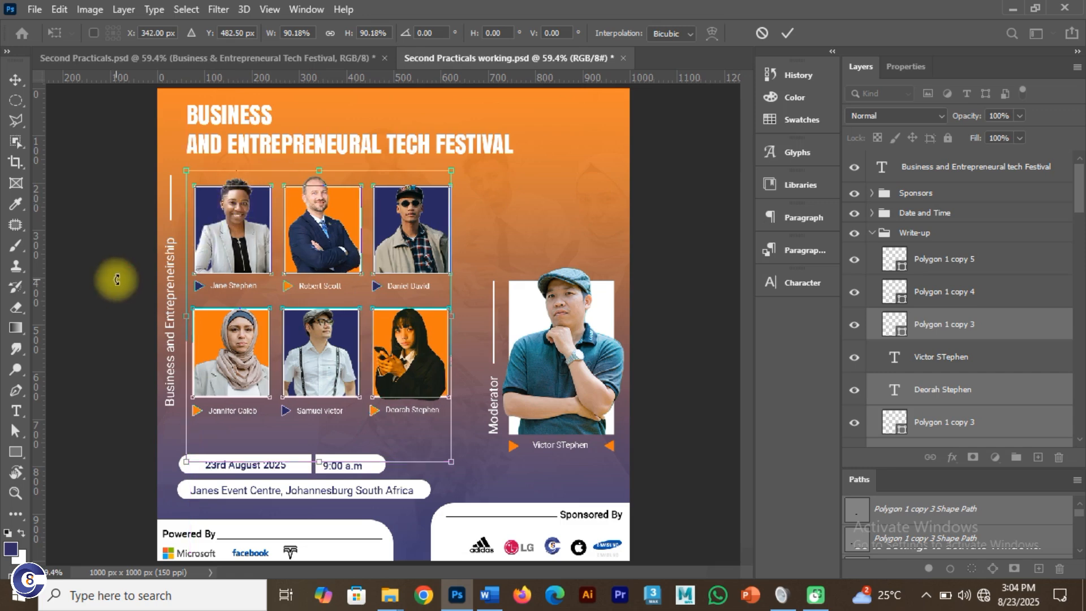
key("Return")
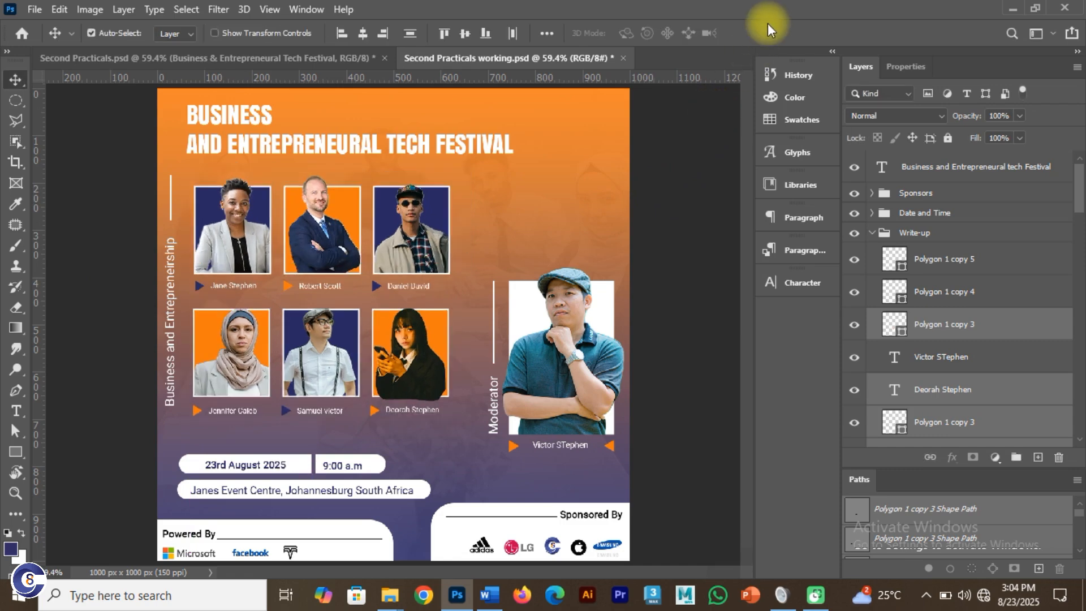
Move the date, time and venue bars up slightly, closer to the lower row of speakers
left_click_drag(406, 507, 224, 461)
left_click_drag(396, 515, 225, 457)
left_click(225, 468)
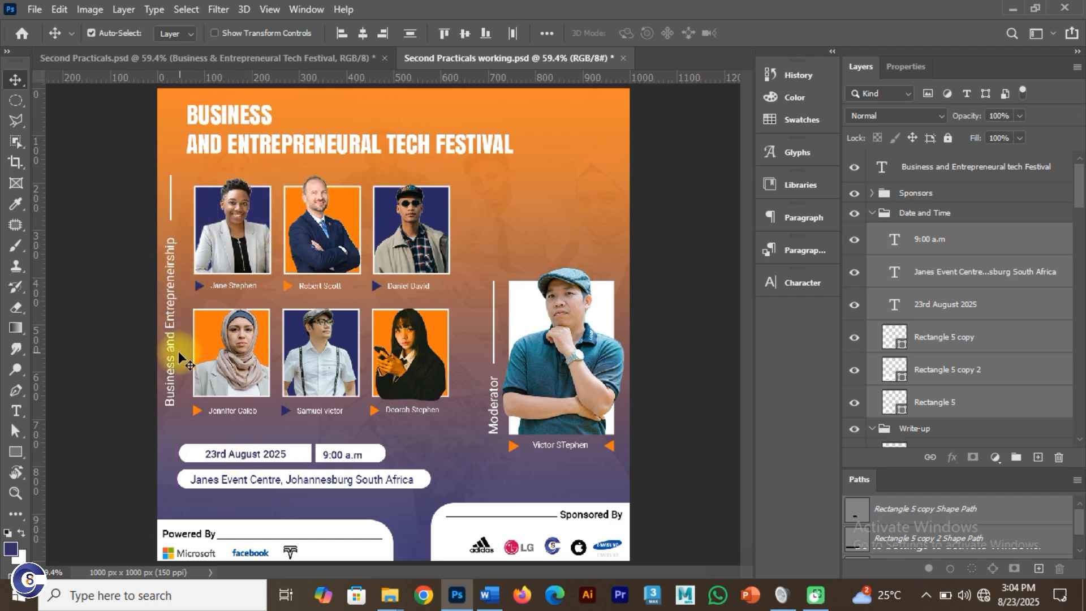
Shift the vertical "Business and Entrepreneirship" label and its line closer to the photos, and move the title left to line up with them
left_click_drag(175, 354, 175, 355)
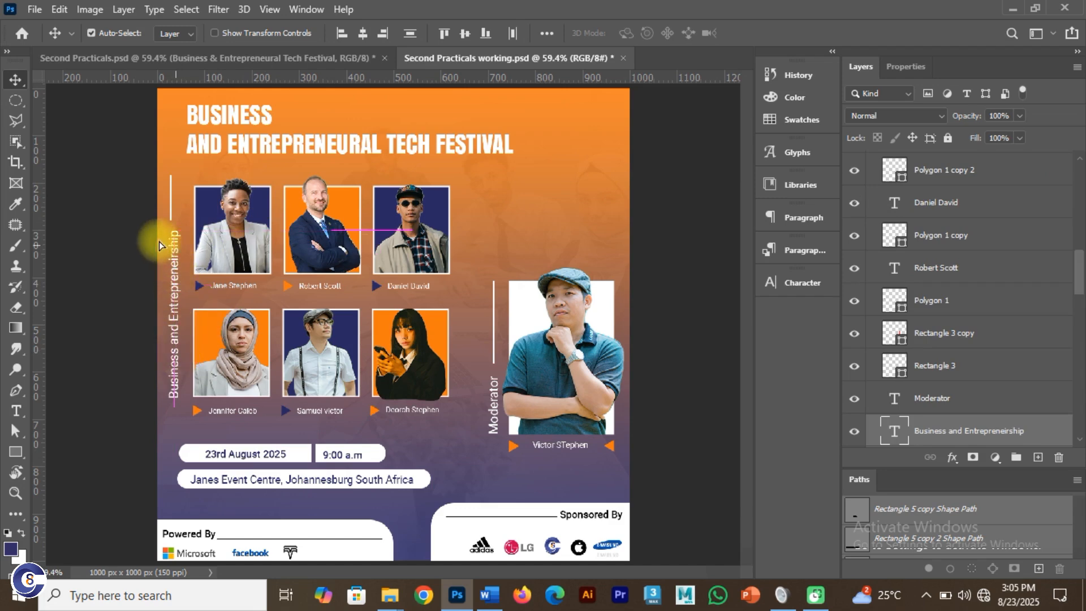
left_click(171, 207)
left_click_drag(172, 205, 175, 209)
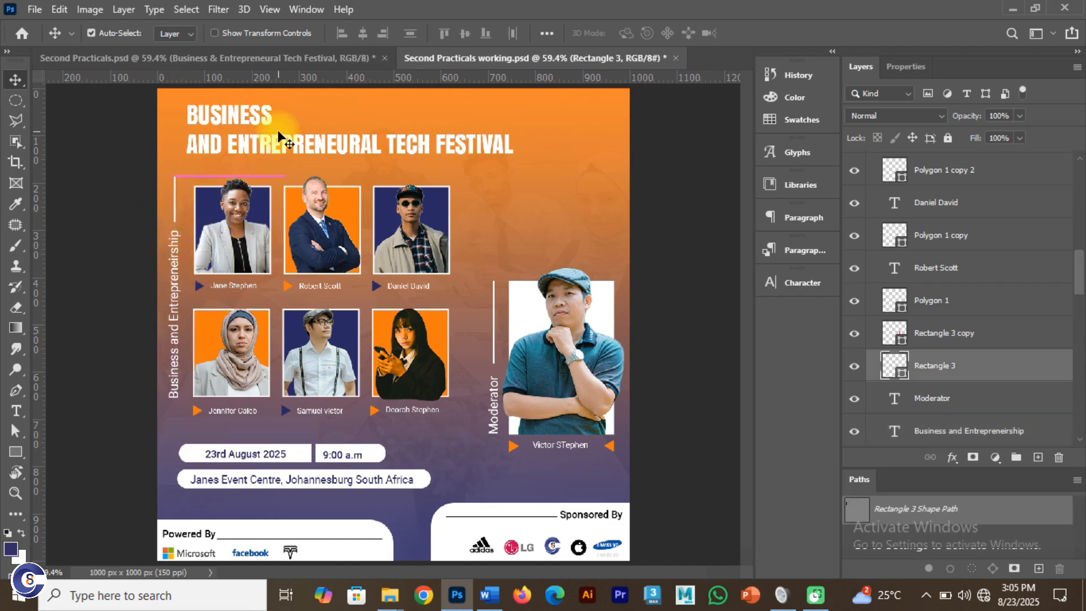
left_click_drag(277, 149, 270, 144)
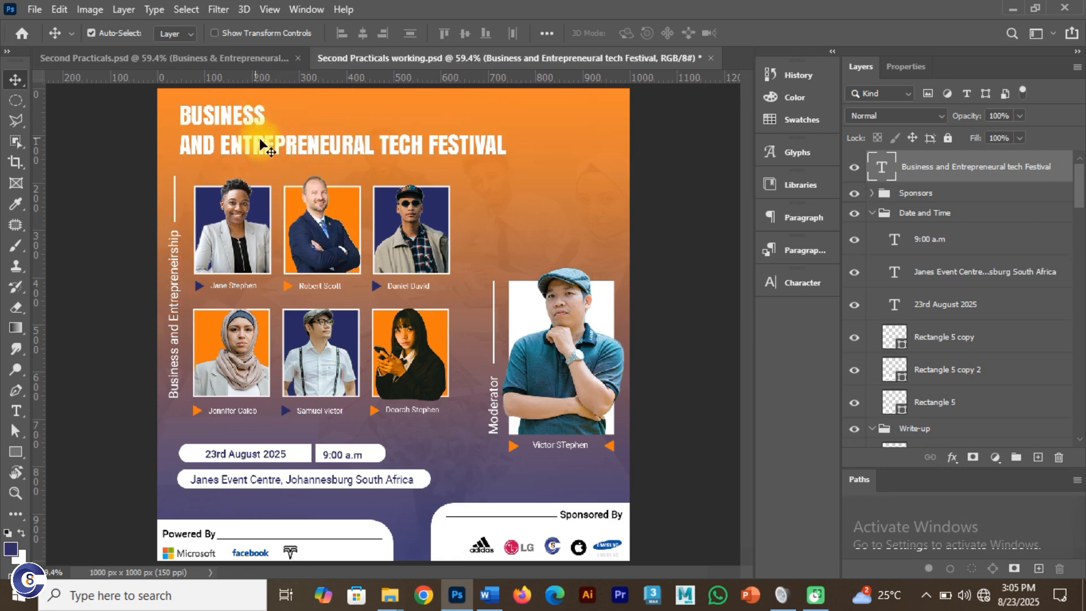
Add a drop shadow to the title's layer style with the light angle set to 143°
double_click(1032, 166)
left_click(1024, 183)
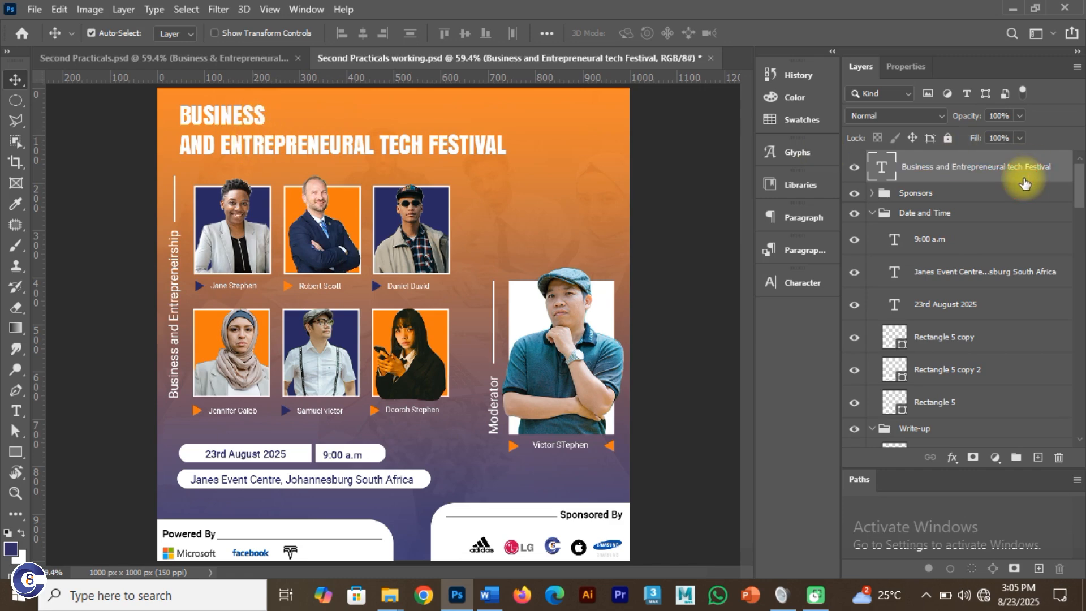
double_click(1028, 179)
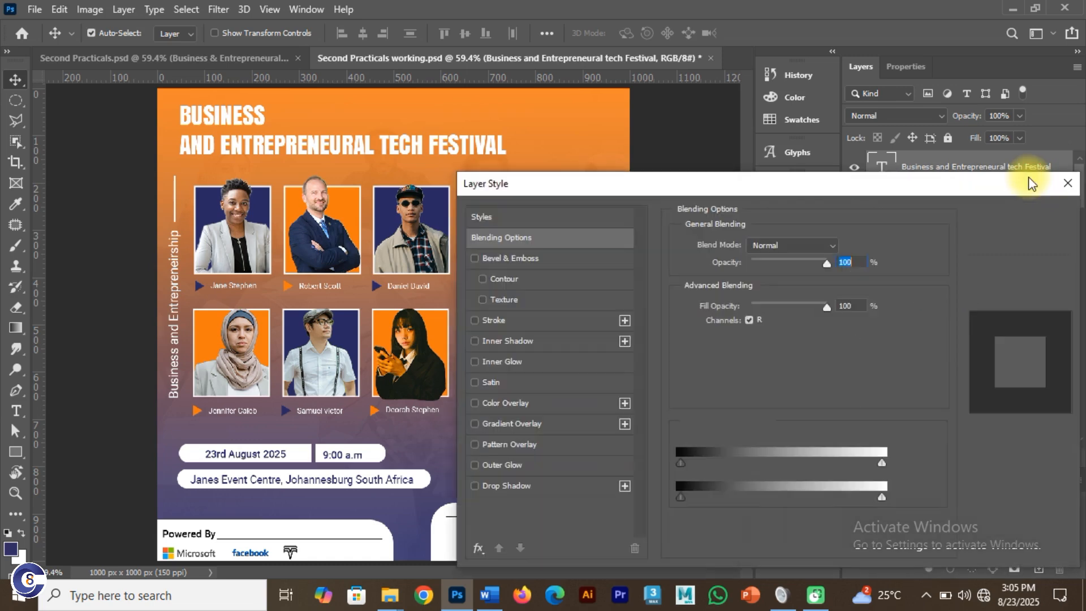
left_click_drag(865, 186, 965, 143)
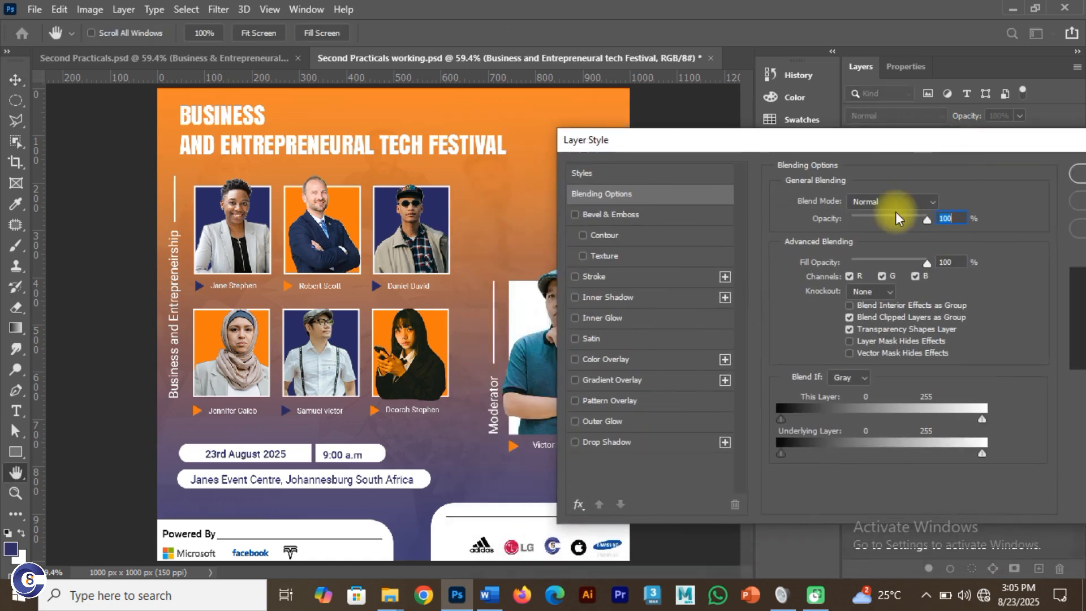
left_click(576, 442)
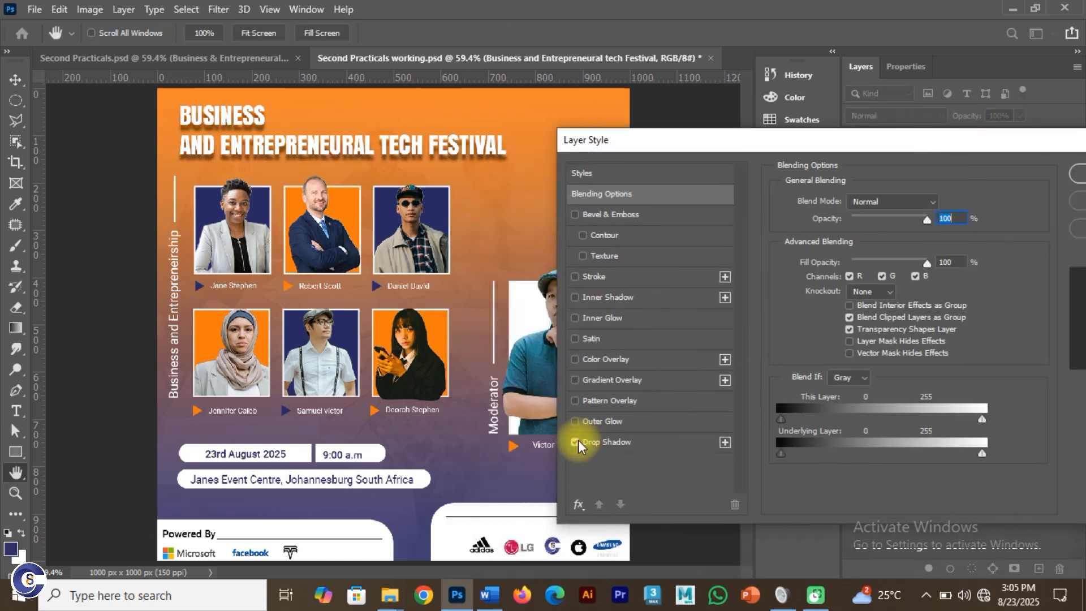
left_click(657, 448)
left_click_drag(844, 242, 844, 246)
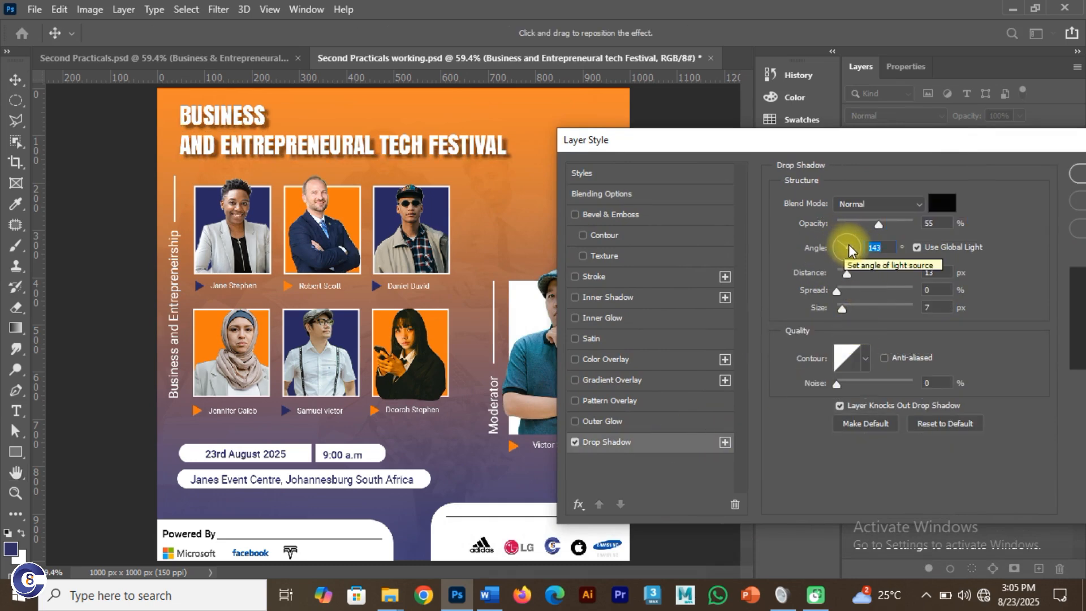
Add Bevel & Emboss without texture to the title, set its size to 0 px, and apply the layer style
left_click(575, 214)
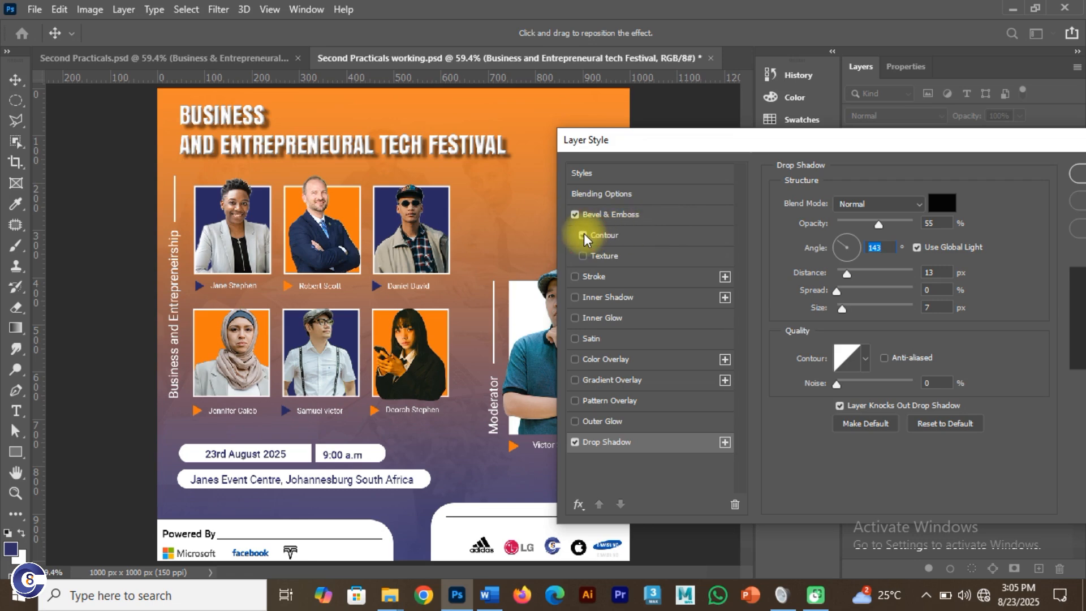
left_click(583, 251)
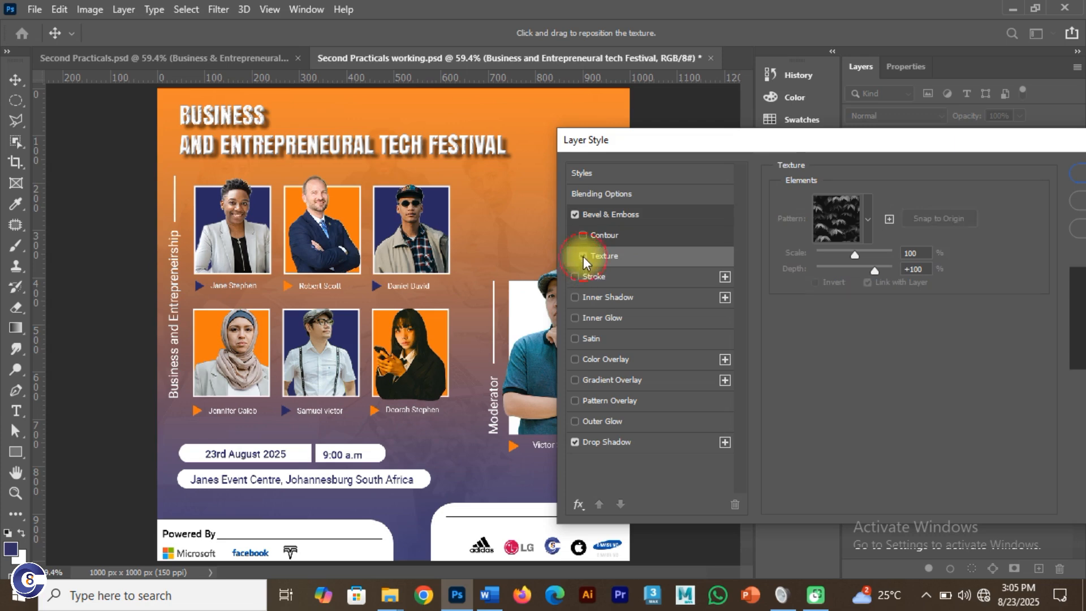
left_click(582, 255)
left_click(654, 221)
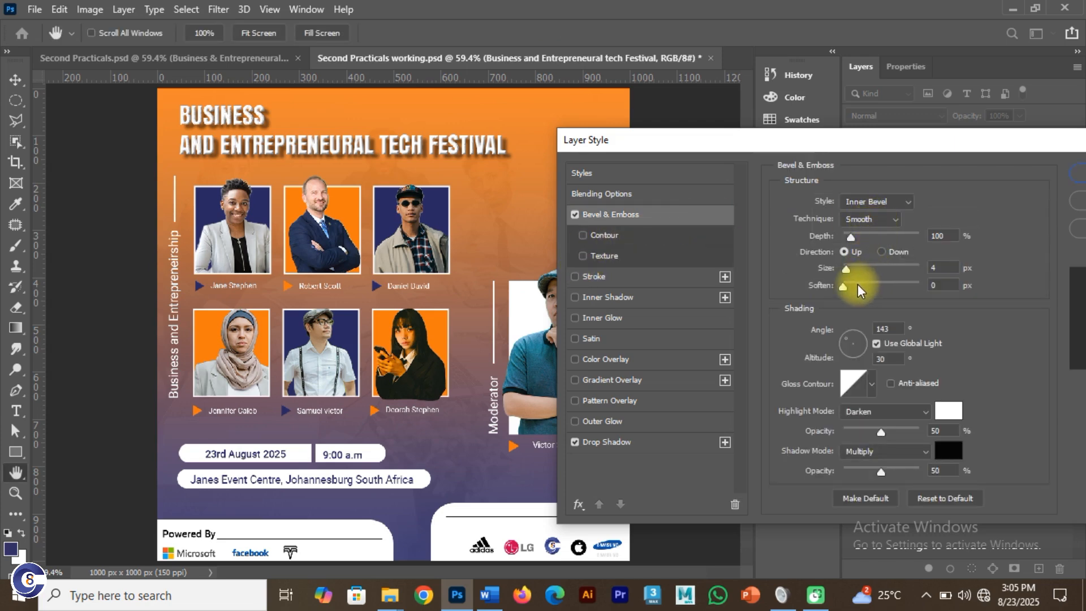
left_click_drag(846, 270, 840, 269)
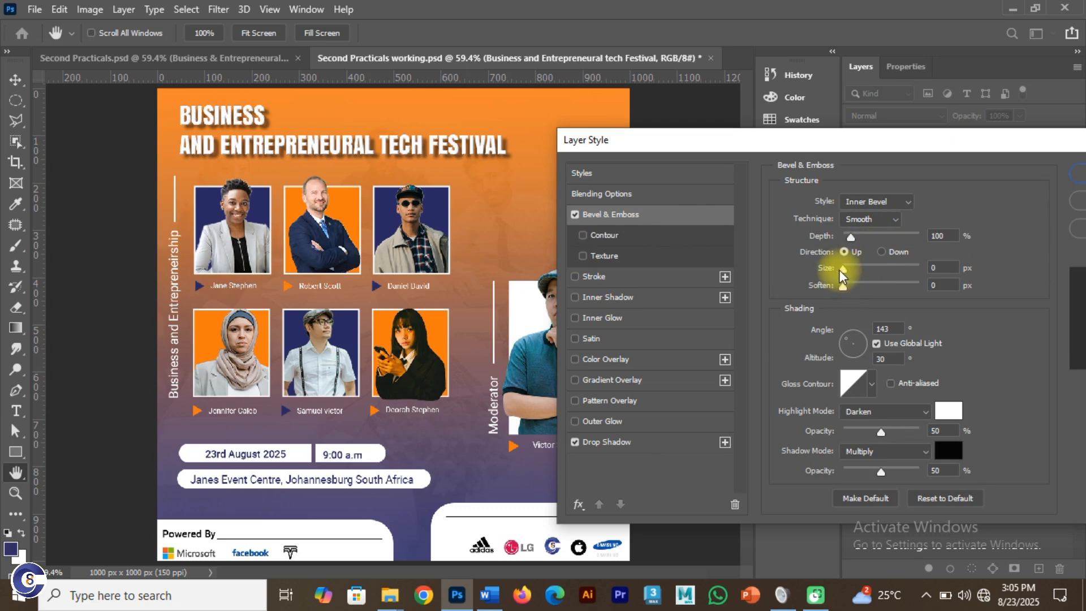
left_click(673, 444)
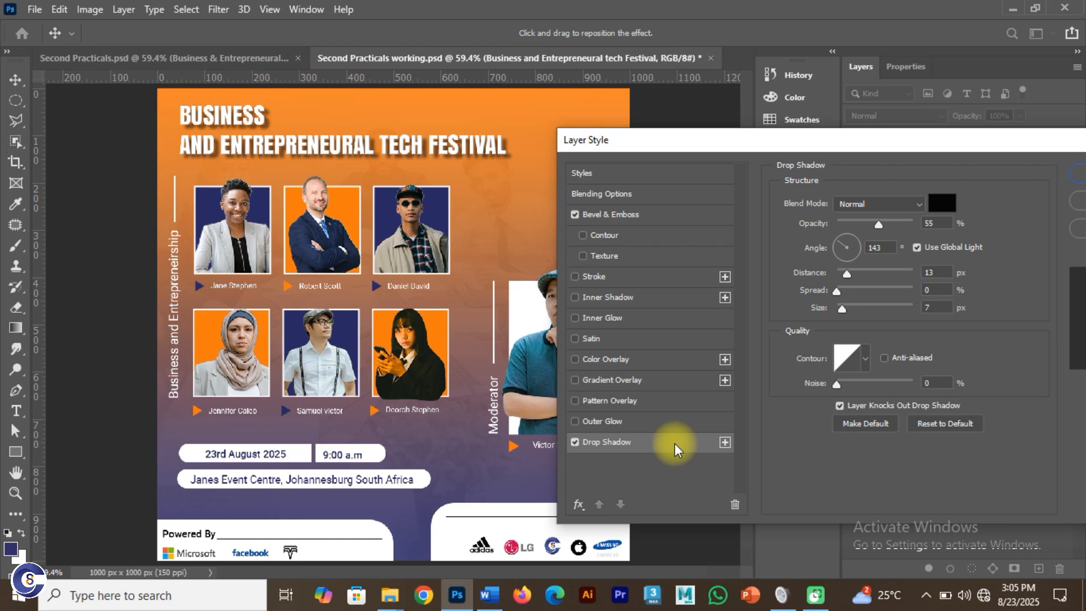
left_click_drag(895, 147, 786, 196)
left_click(1001, 224)
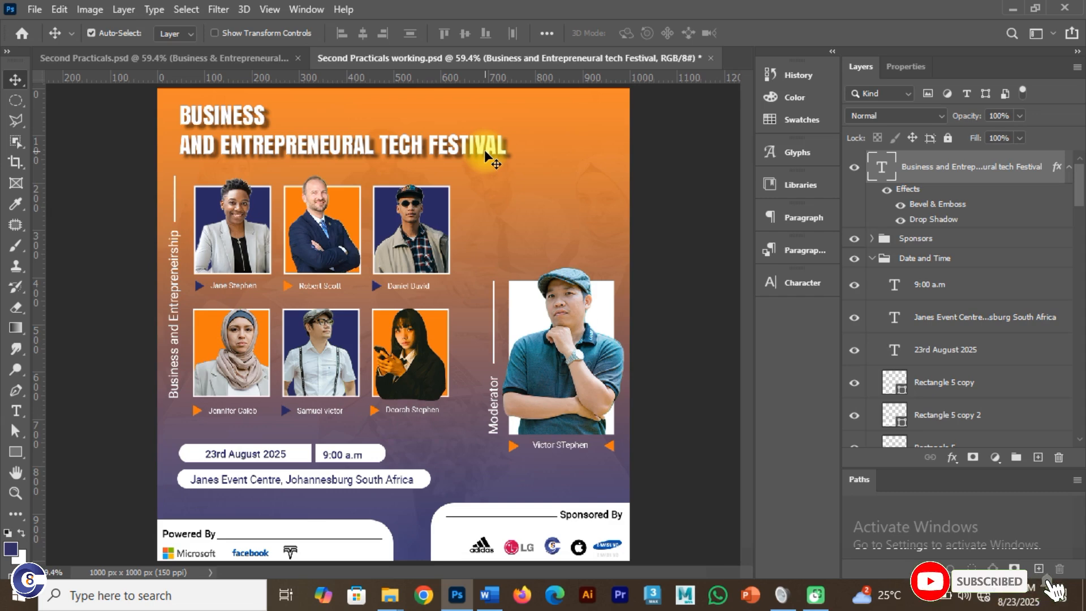
left_click_drag(406, 501, 220, 461)
key("ctrl+t")
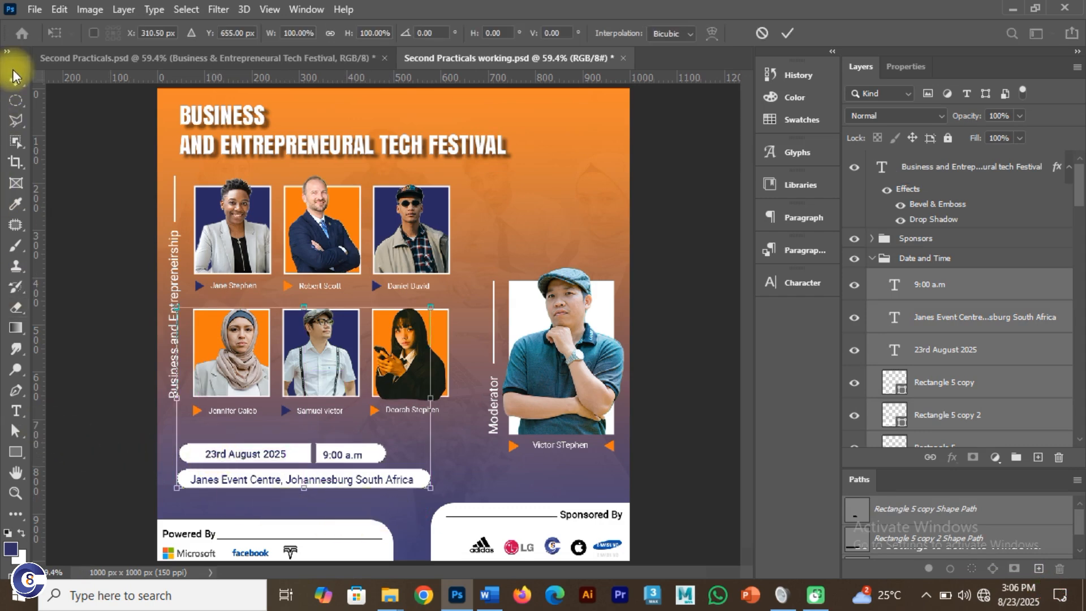
left_click(762, 33)
left_click_drag(396, 507, 232, 454)
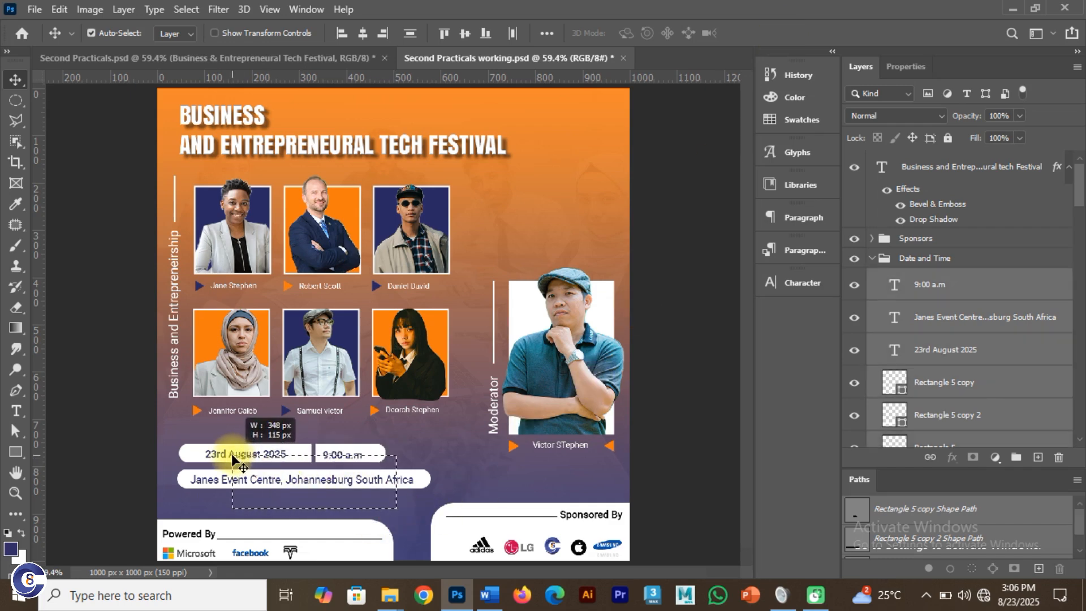
key("ctrl+t")
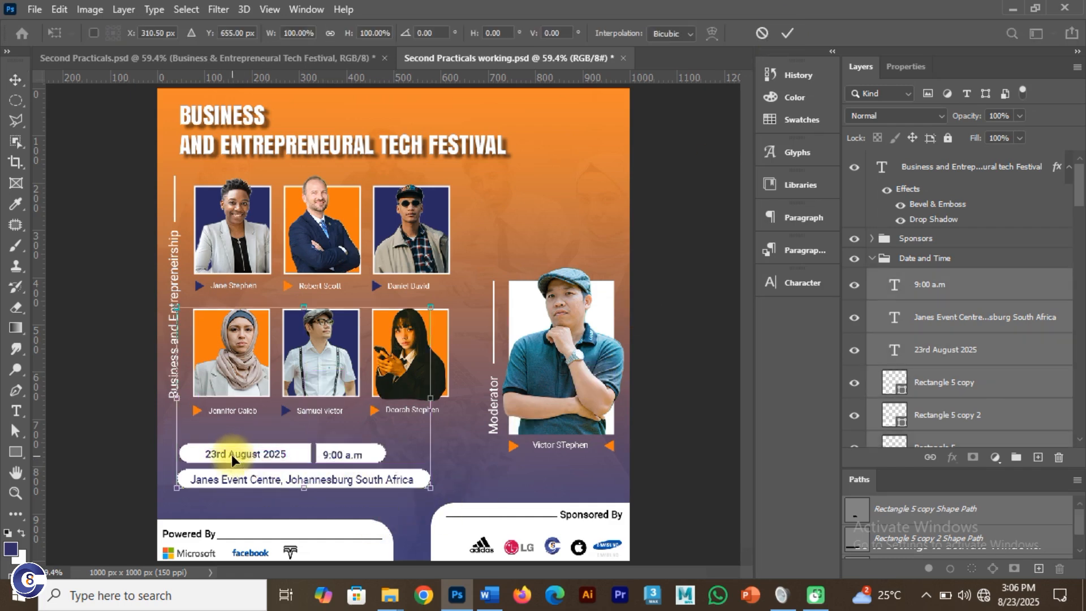
left_click_drag(255, 456, 259, 471)
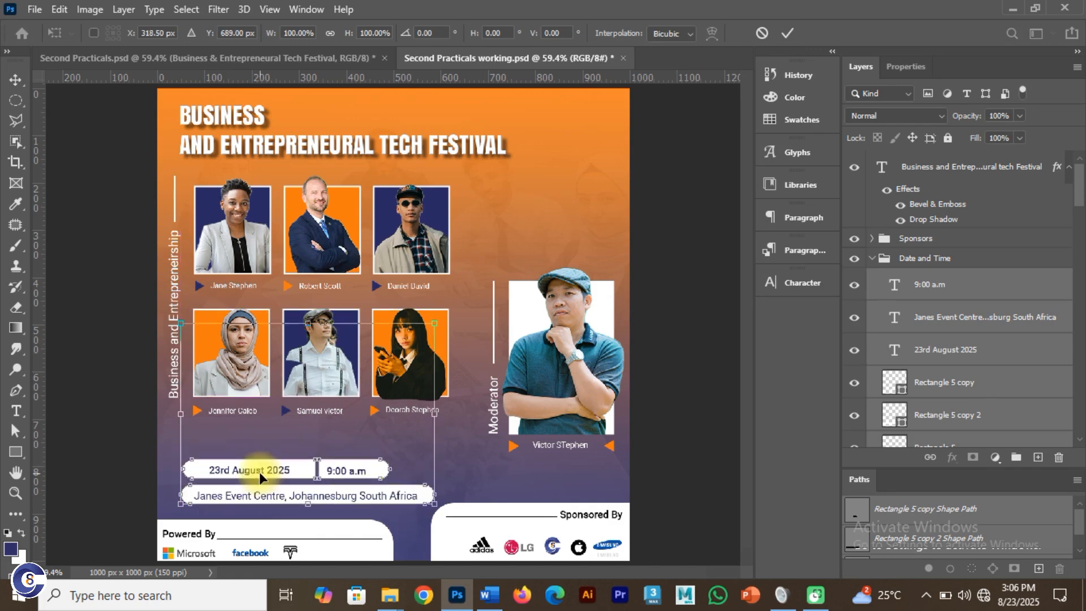
key("ctrl+z")
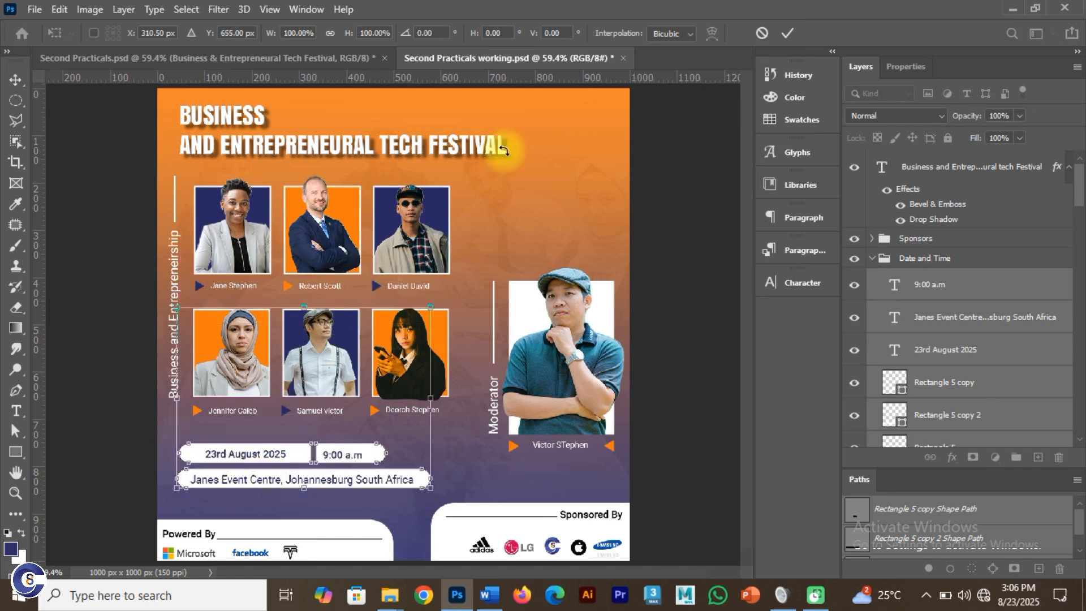
left_click(788, 33)
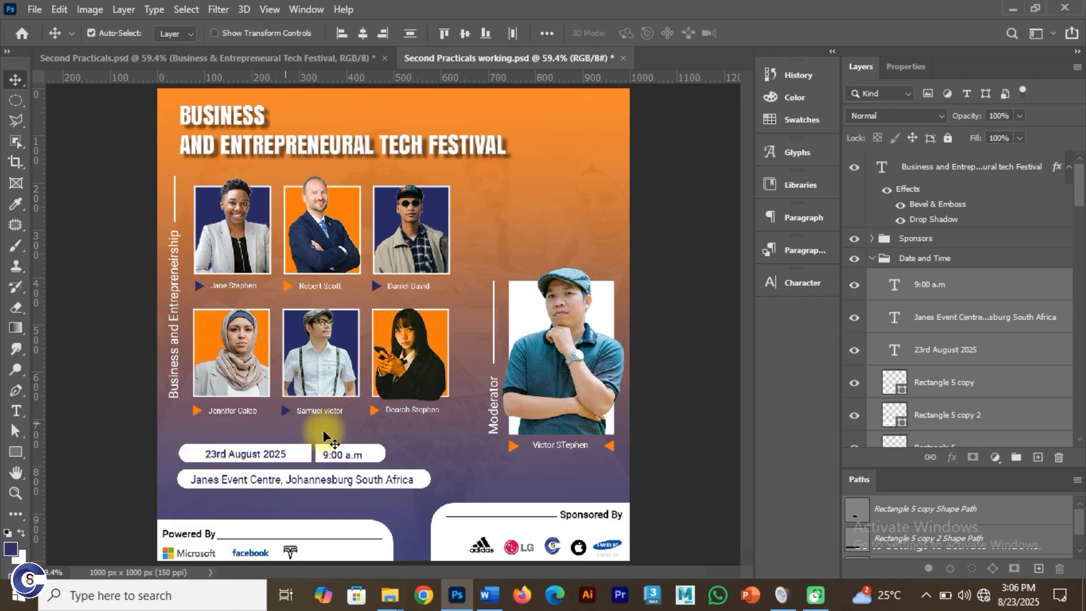
Scale all the layers in the Date and Time group down to about 93%, keeping the bars just below the speaker grid
left_click(937, 263)
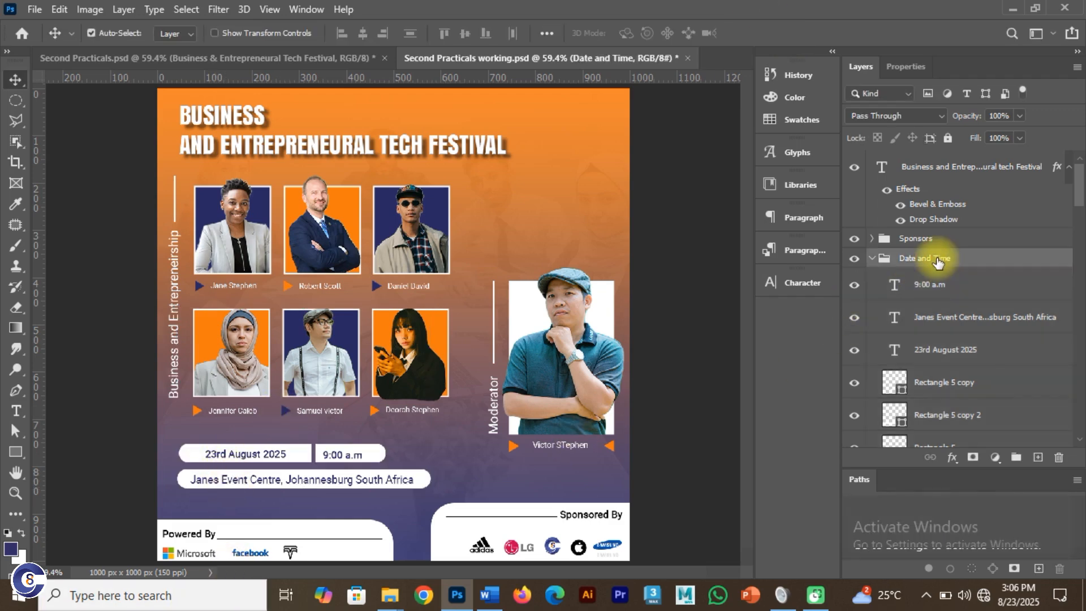
left_click_drag(1081, 192, 1083, 204)
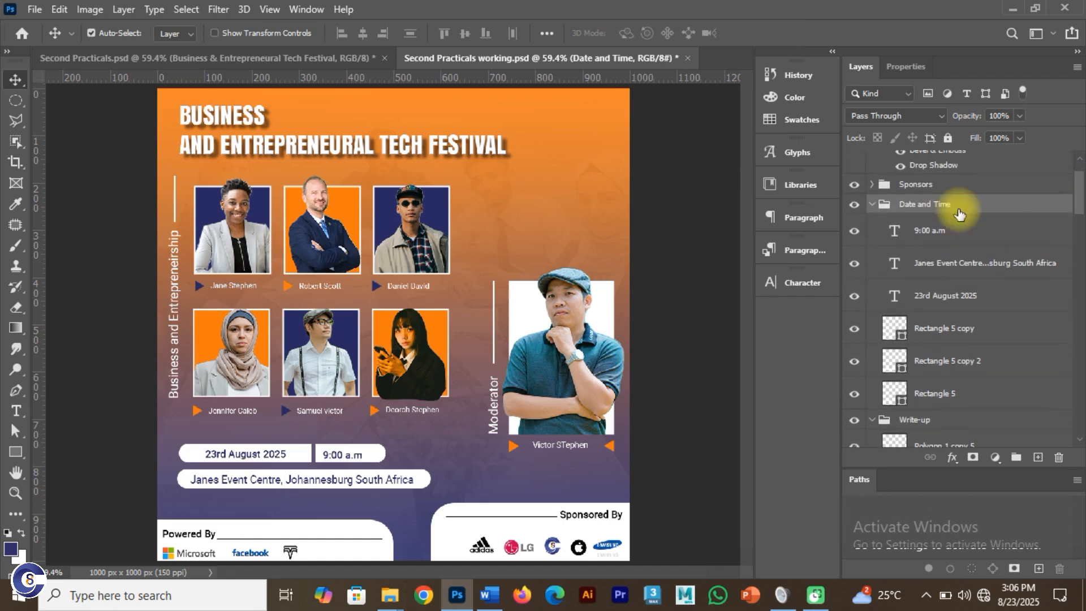
left_click(948, 232)
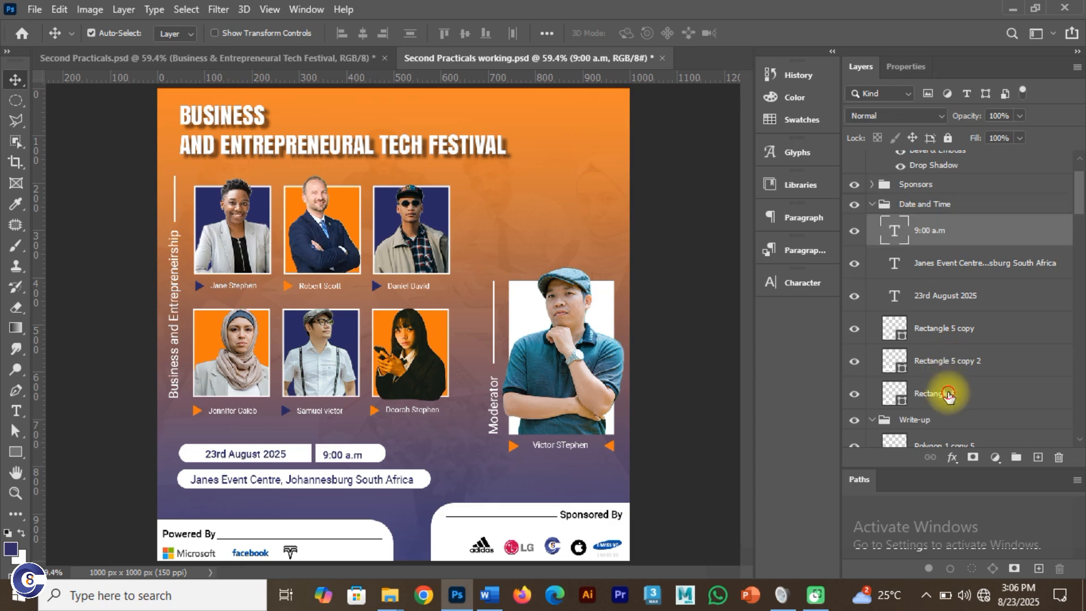
left_click(948, 396, "shift")
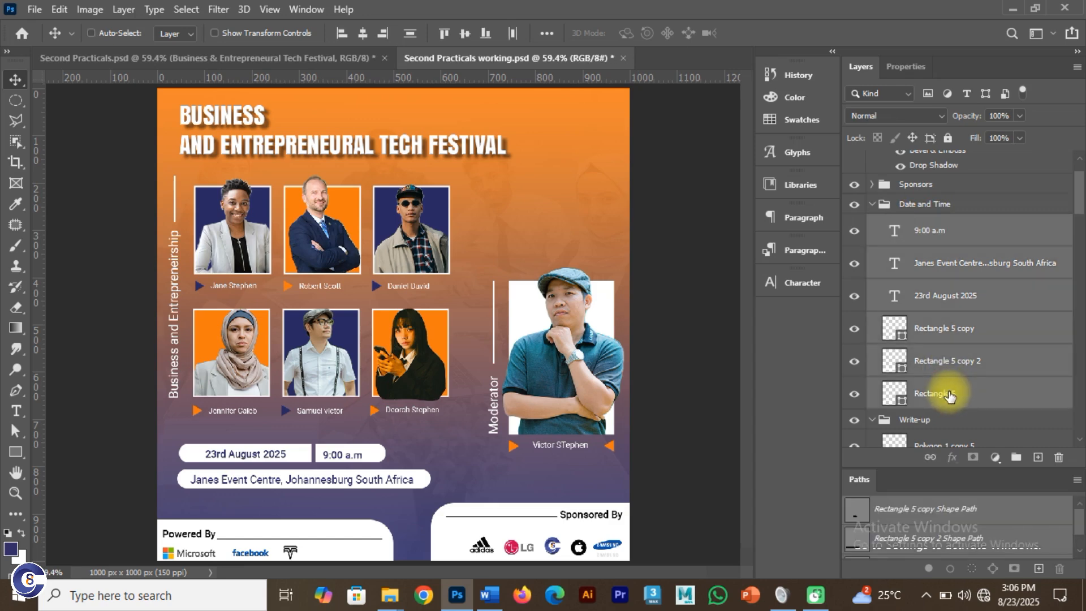
key("ctrl+t")
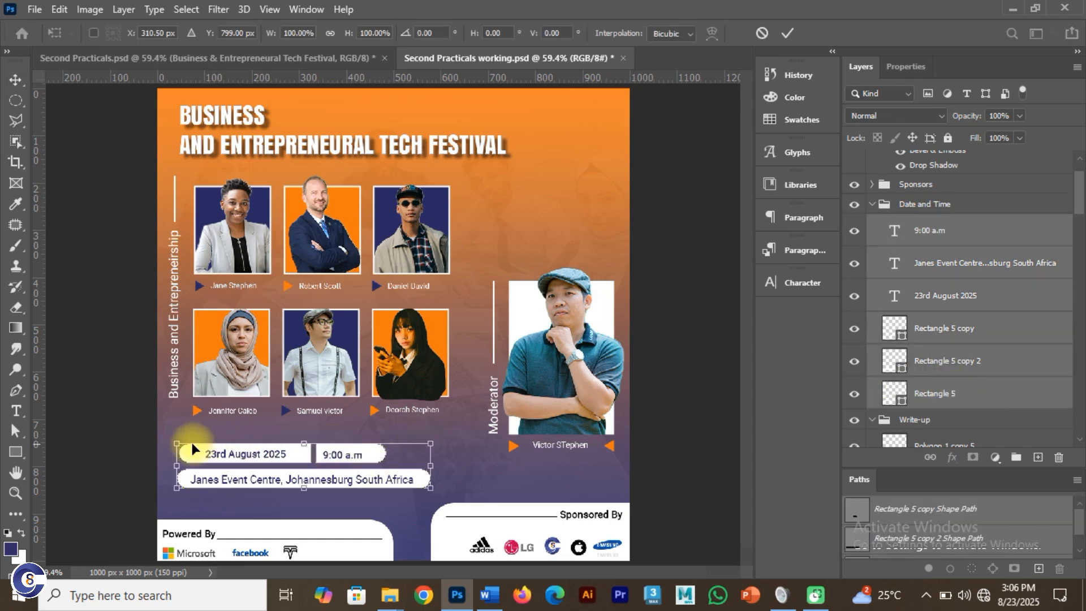
left_click_drag(178, 446, 235, 454)
left_click(235, 454)
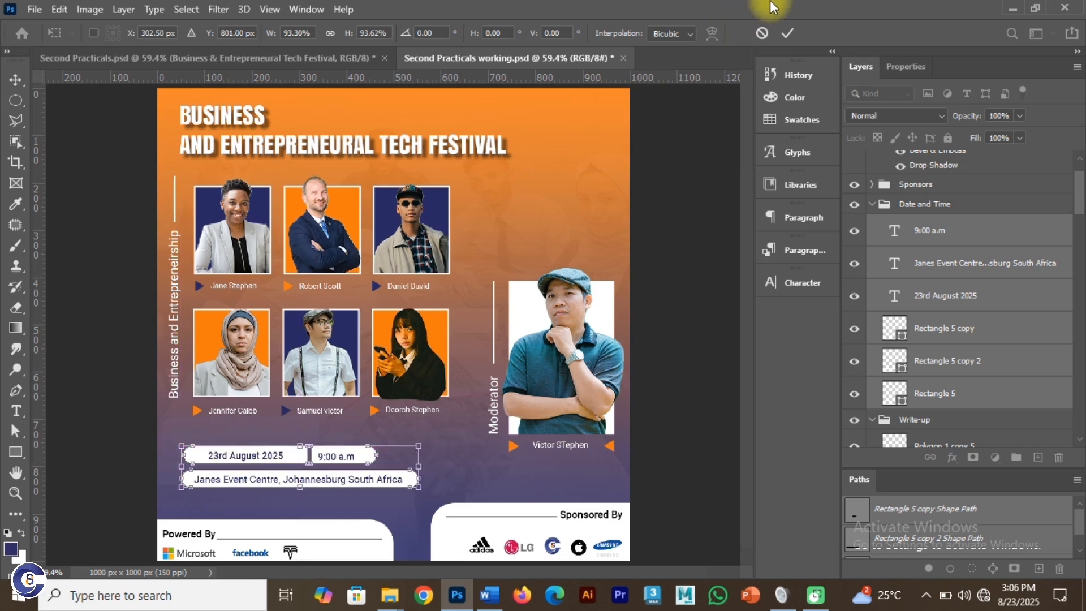
left_click(784, 34)
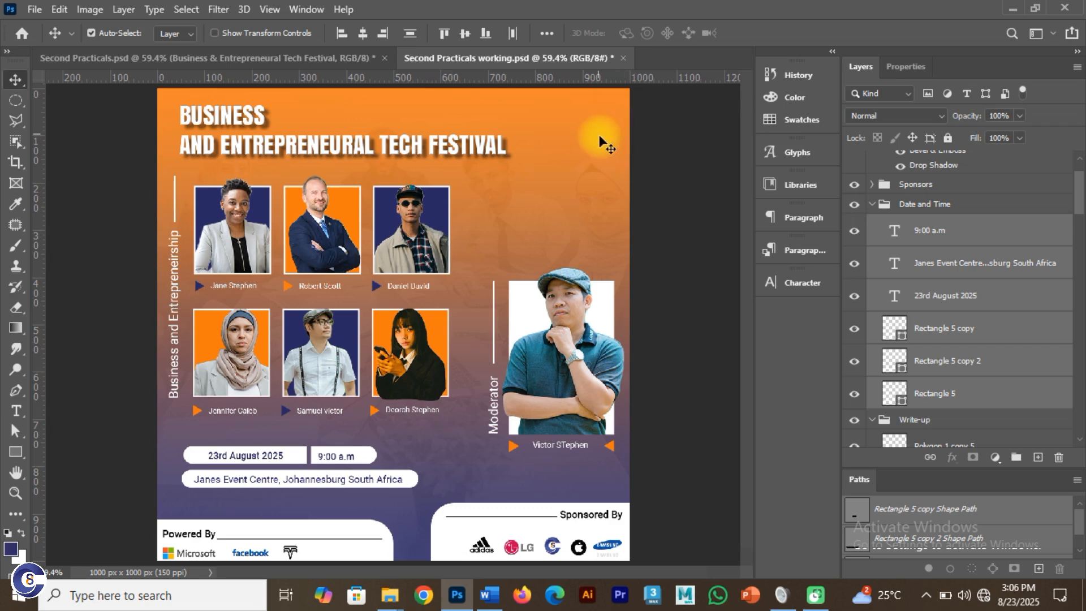
Put the "Business and Entrepreneural tech Festival" title layer in its own group and name the group Theme
left_click(366, 145)
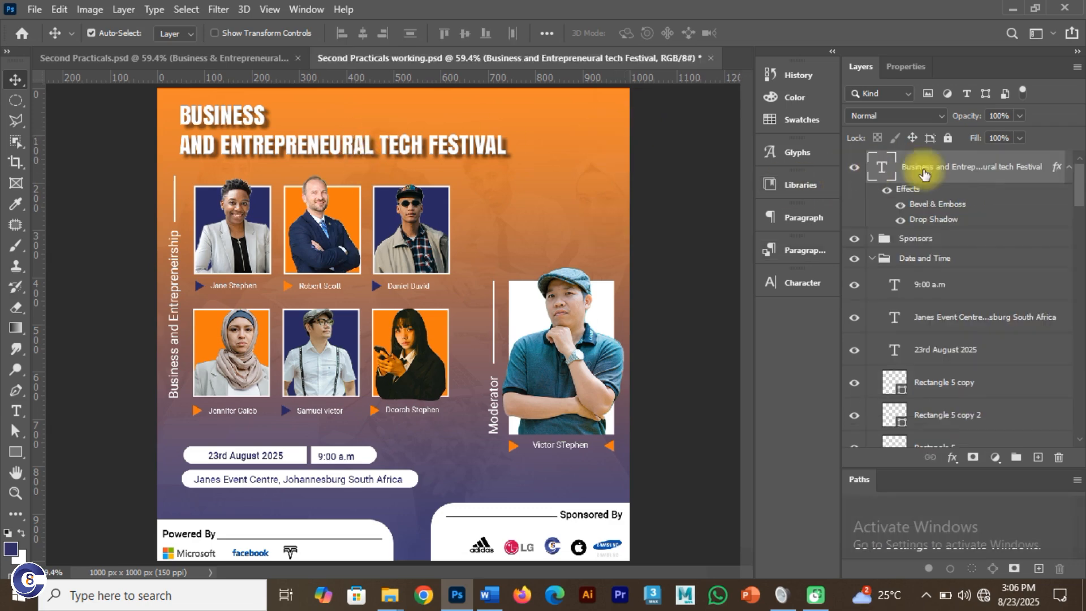
key("ctrl+g")
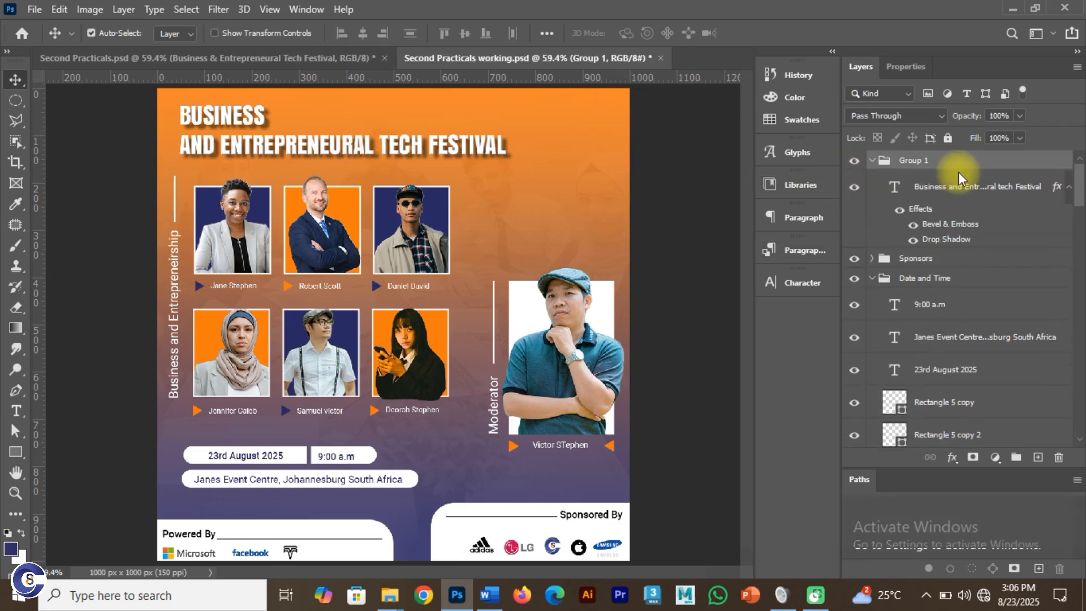
double_click(911, 161)
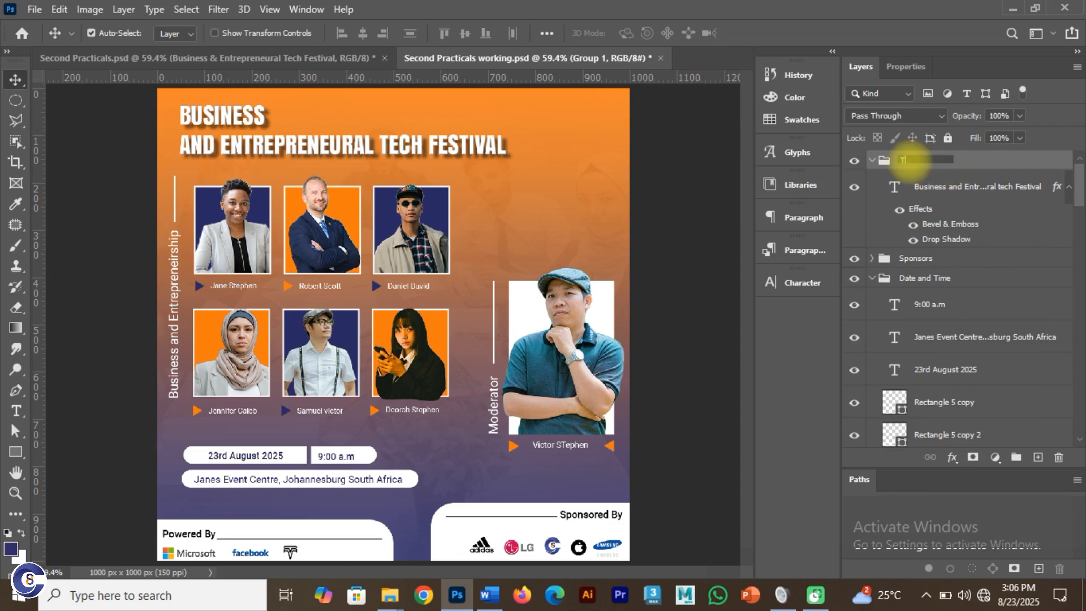
key("Return")
Collapse the Theme, Date and Time, Write-up and Speakers groups and deselect all layers
left_click(872, 160)
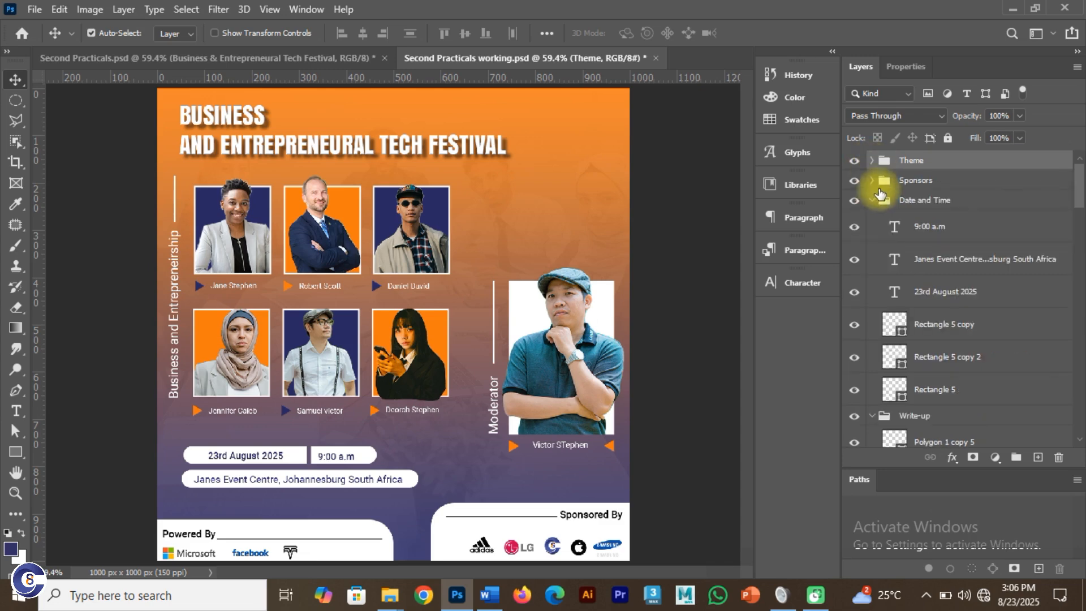
left_click(871, 200)
left_click(872, 220)
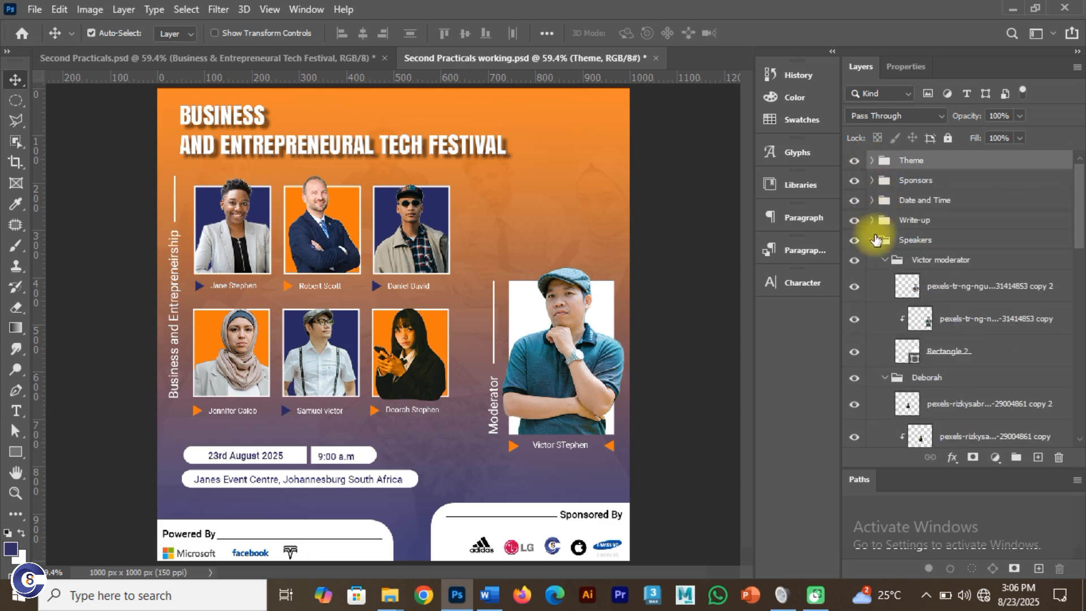
left_click(872, 240)
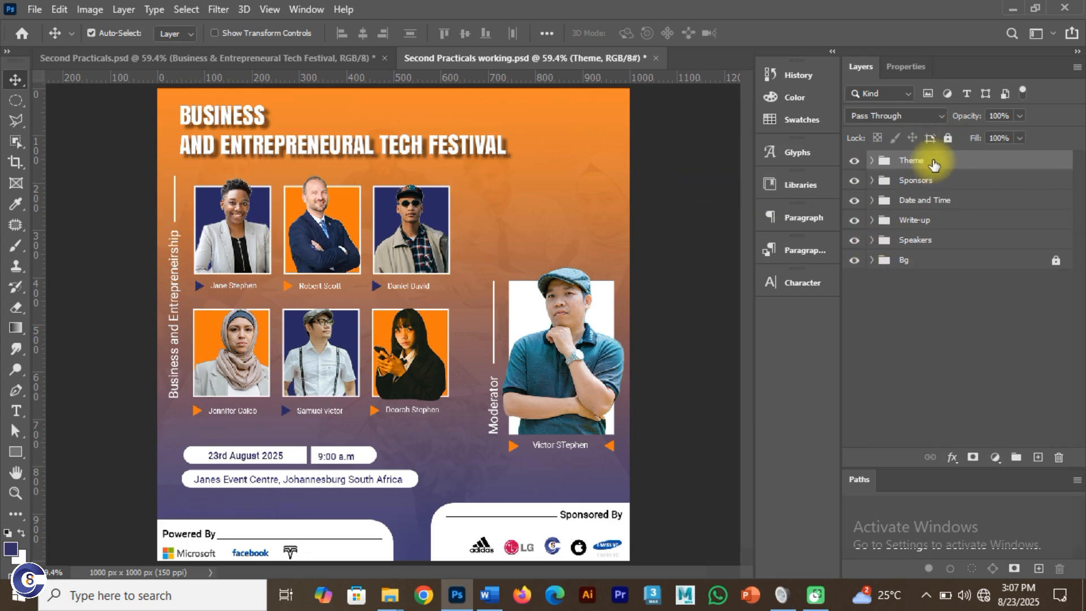
left_click(939, 323)
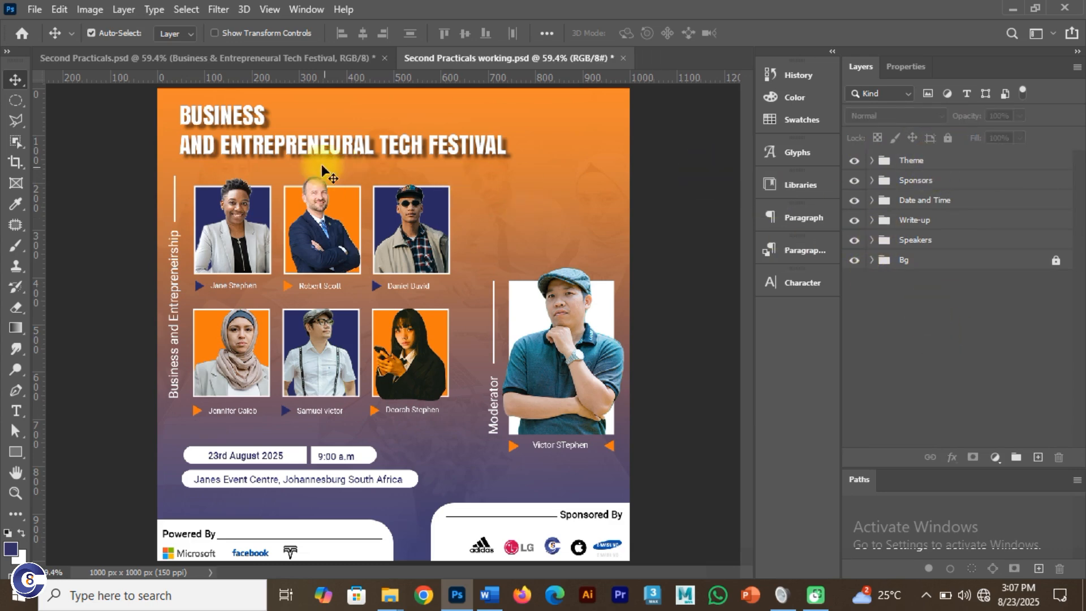
Make the Logo group visible in the reference Second Practicals.psd to check the logo's placement, and return to the working file
left_click(293, 62)
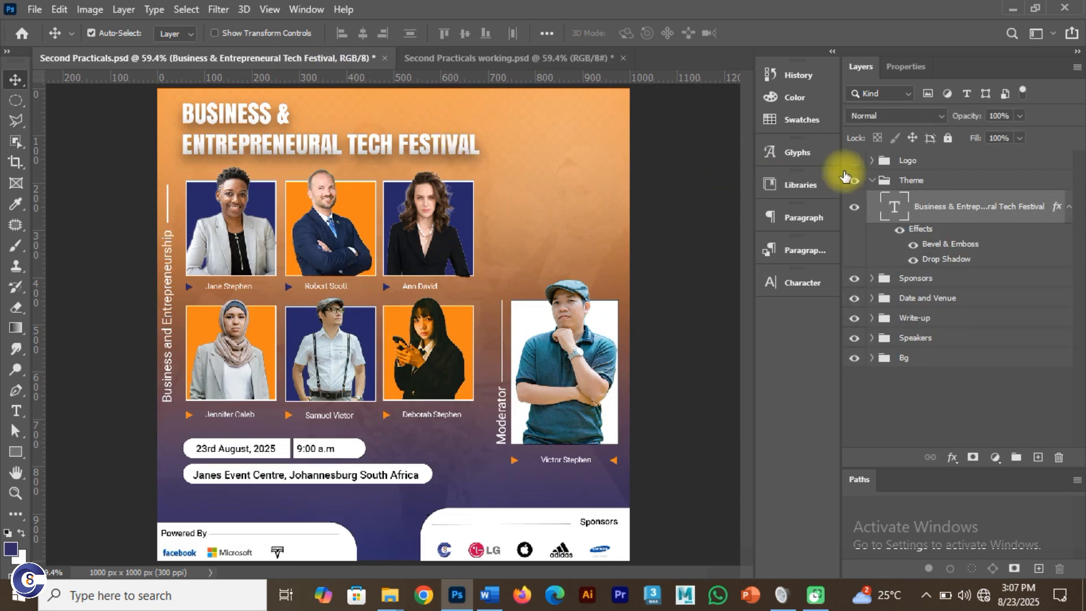
left_click(853, 161)
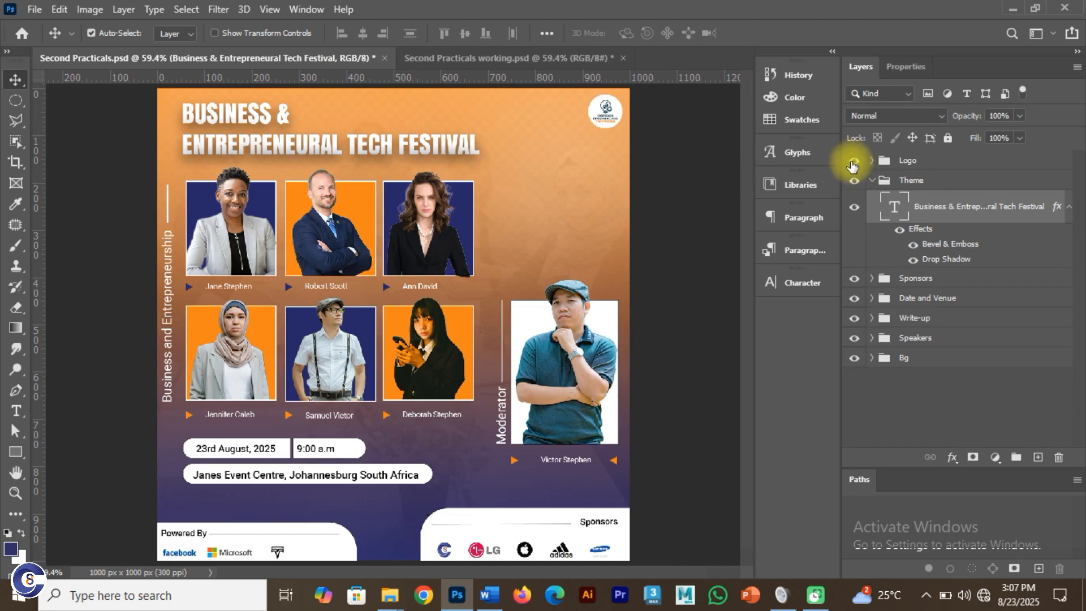
left_click(571, 57)
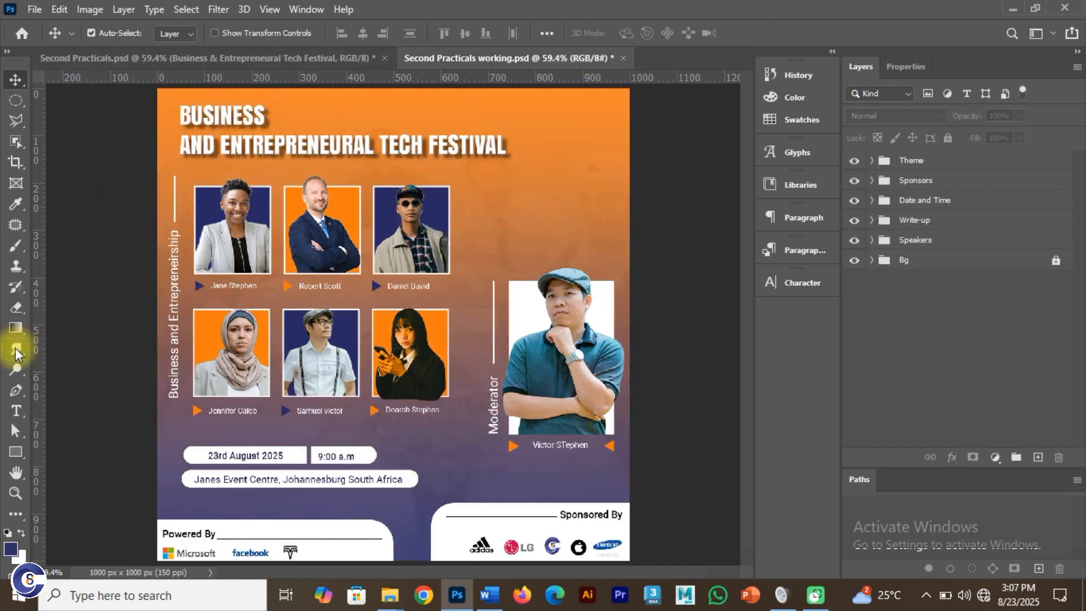
Draw a circle about 118 px in diameter in the empty area beside the title and fill it white
left_click(14, 453)
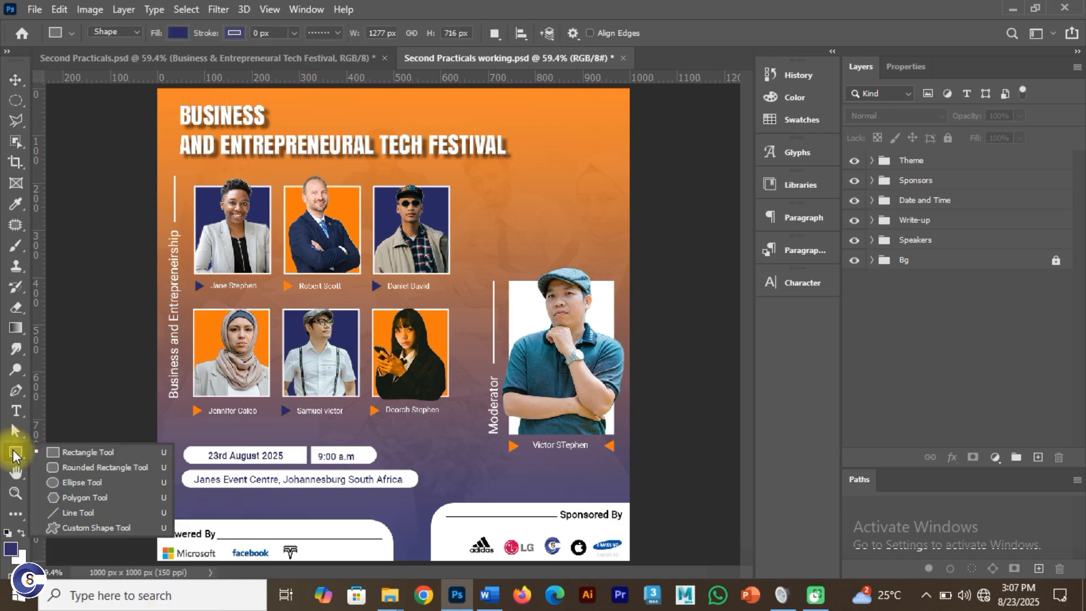
left_click(86, 454)
key("shift+u")
mouse_move(562, 135)
left_mouse_down()
mouse_move(618, 233)
mouse_move(611, 198)
left_mouse_up()
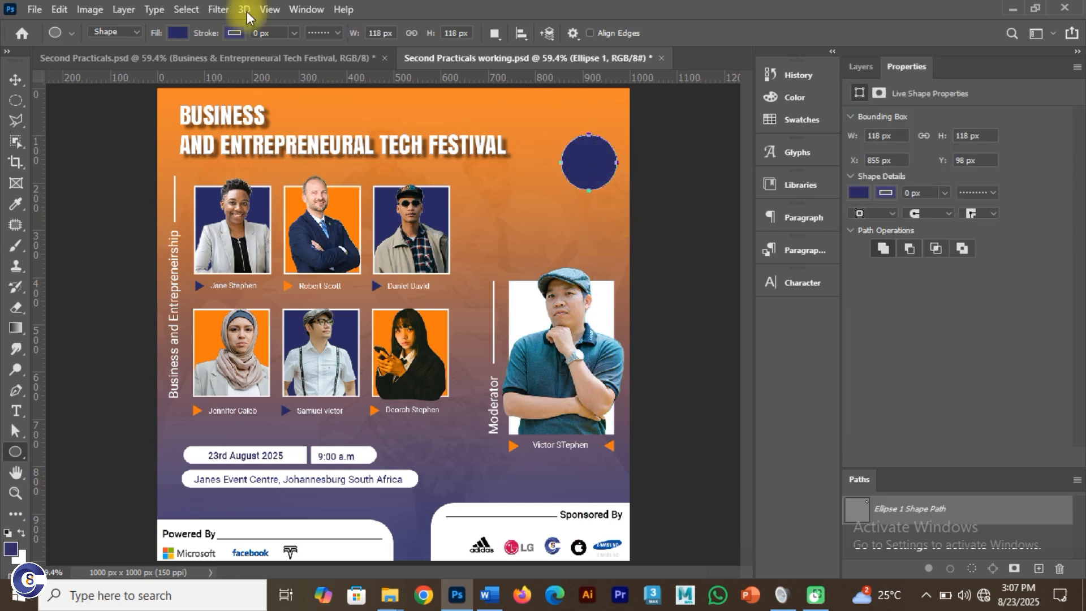
left_click(176, 33)
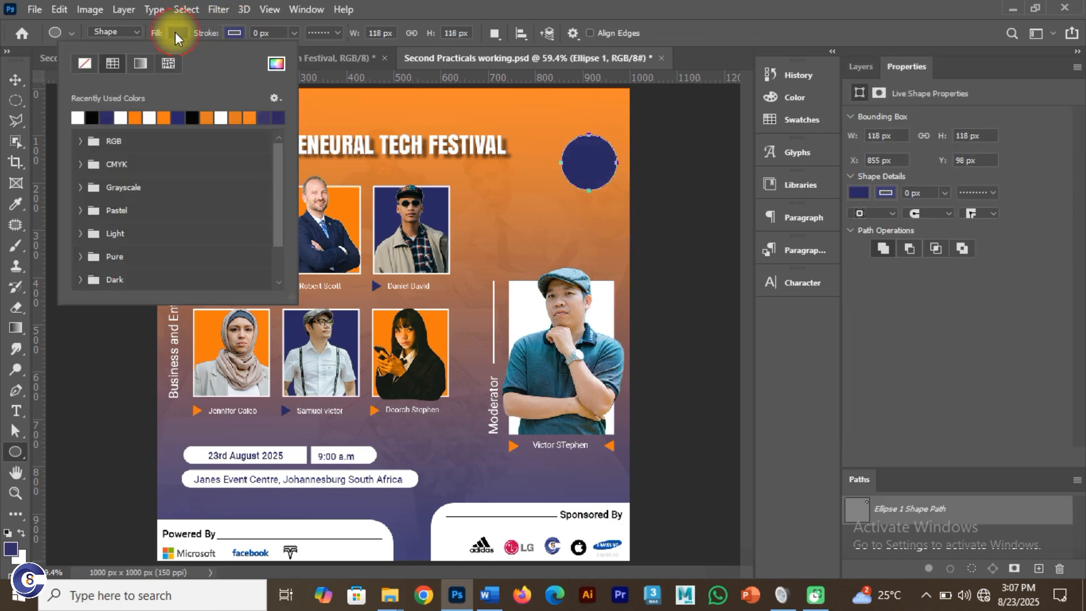
left_click(121, 117)
Move the white circle into the flyer's upper-right corner and scale it down to about 86 px
left_click(15, 79)
left_click_drag(587, 164, 599, 111)
key("ctrl+t")
left_click(790, 34)
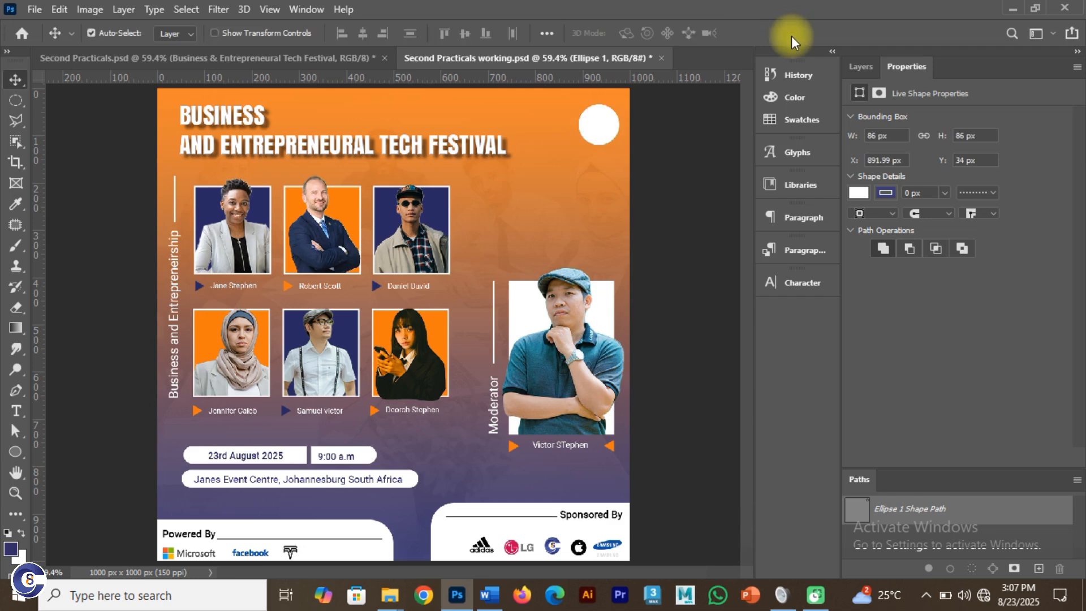
Place the Logo PNG from the Icons folder into the working flyer
key("alt+Tab")
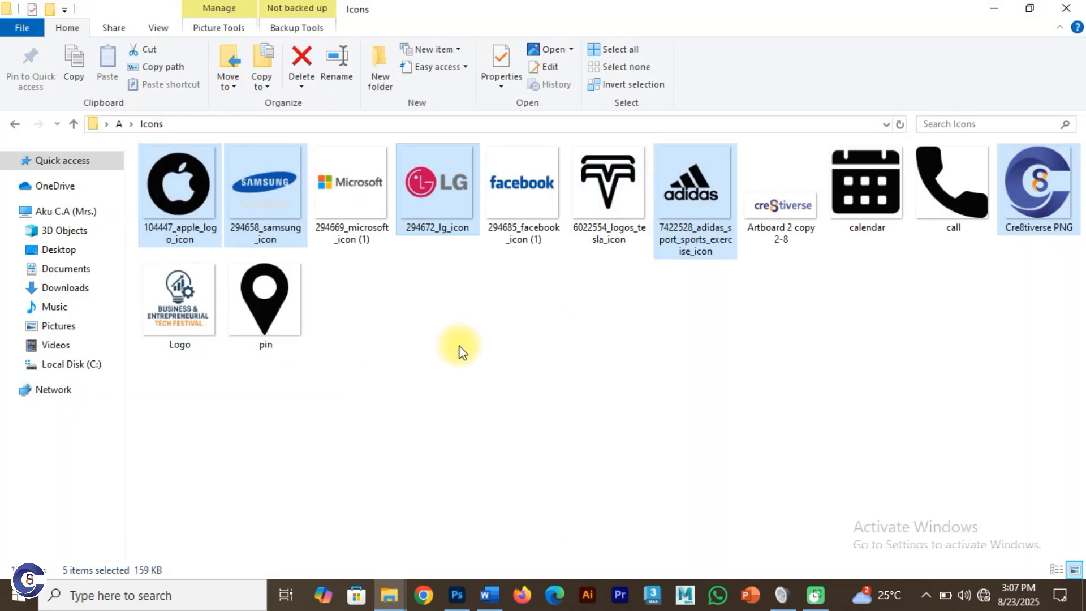
left_click(175, 293)
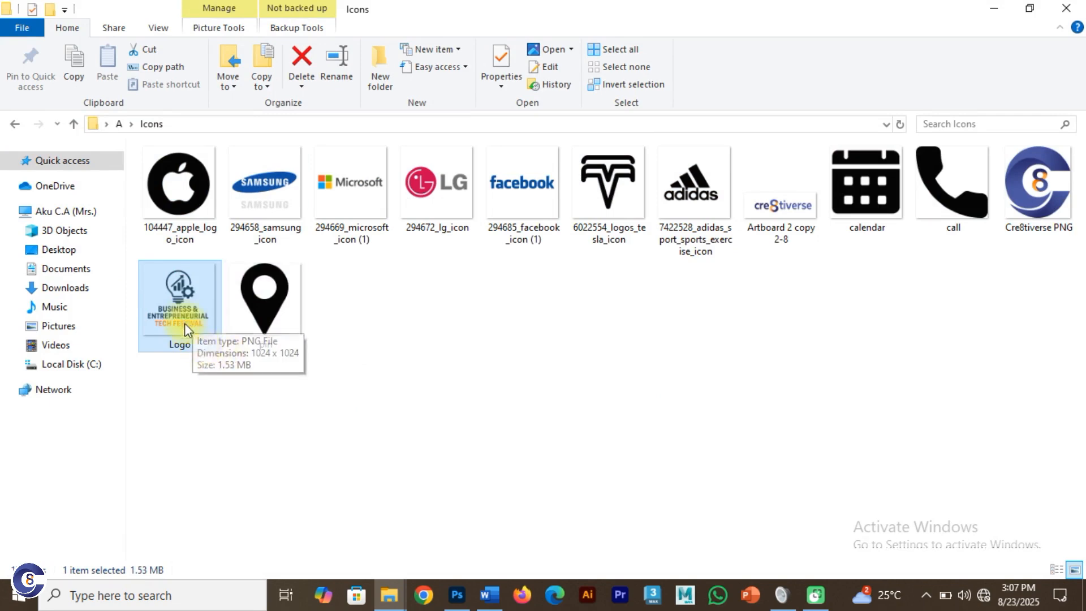
left_click_drag(178, 307, 374, 512)
left_click_drag(440, 571, 410, 370)
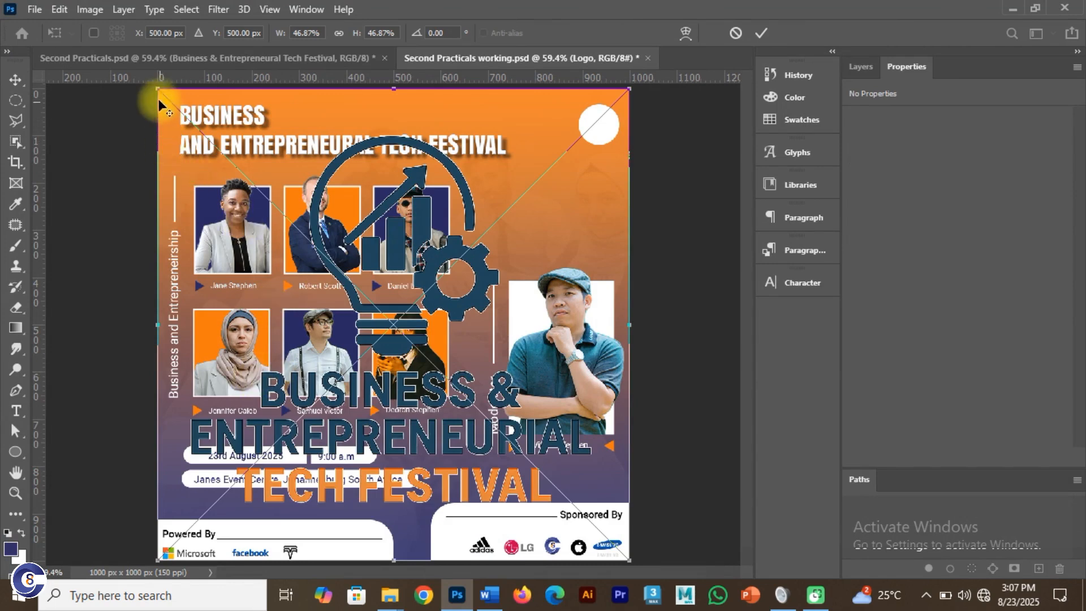
Scale the placed logo down to about 3.56%, centre it inside the white circle, and apply the placement
left_click_drag(158, 90, 352, 282)
left_click_drag(399, 316, 596, 139)
left_click_drag(549, 195, 598, 133)
scroll(597, 133, "up", 4)
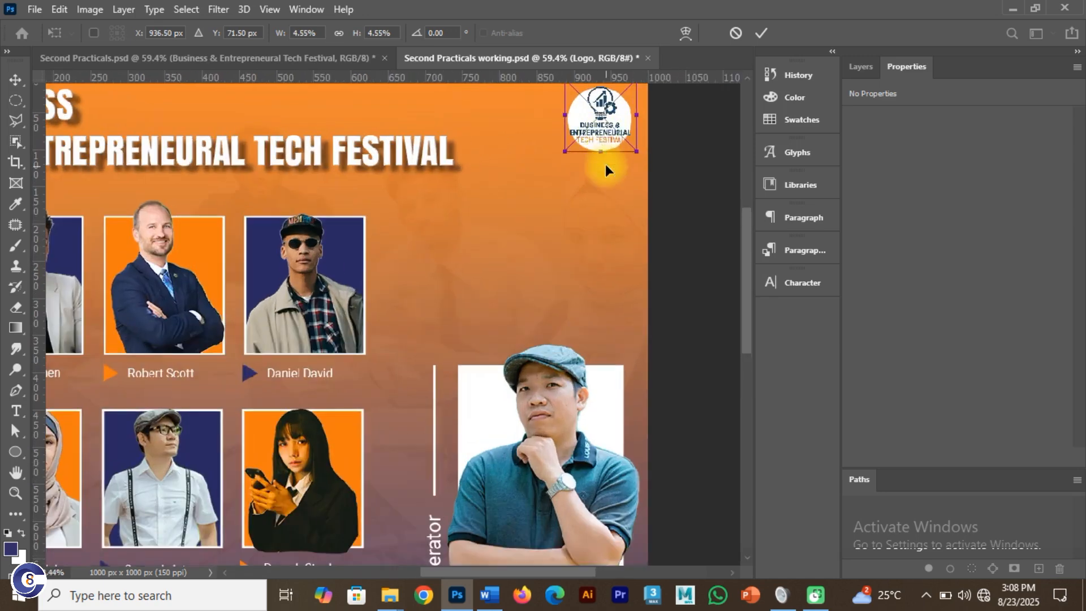
scroll(560, 271, "up", 3)
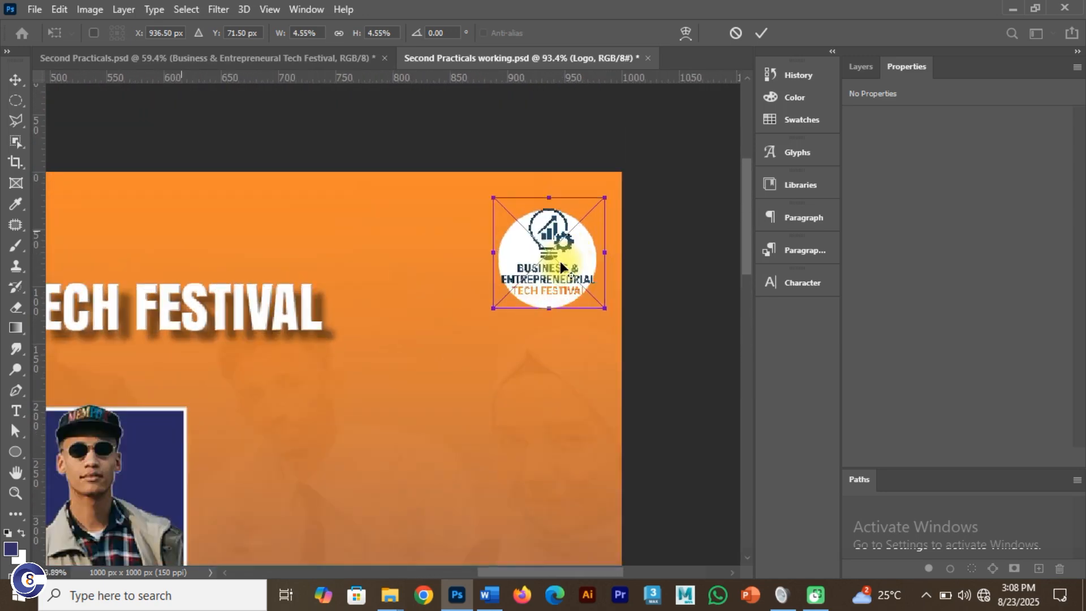
scroll(560, 260, "up", 4)
left_click_drag(476, 198, 486, 207)
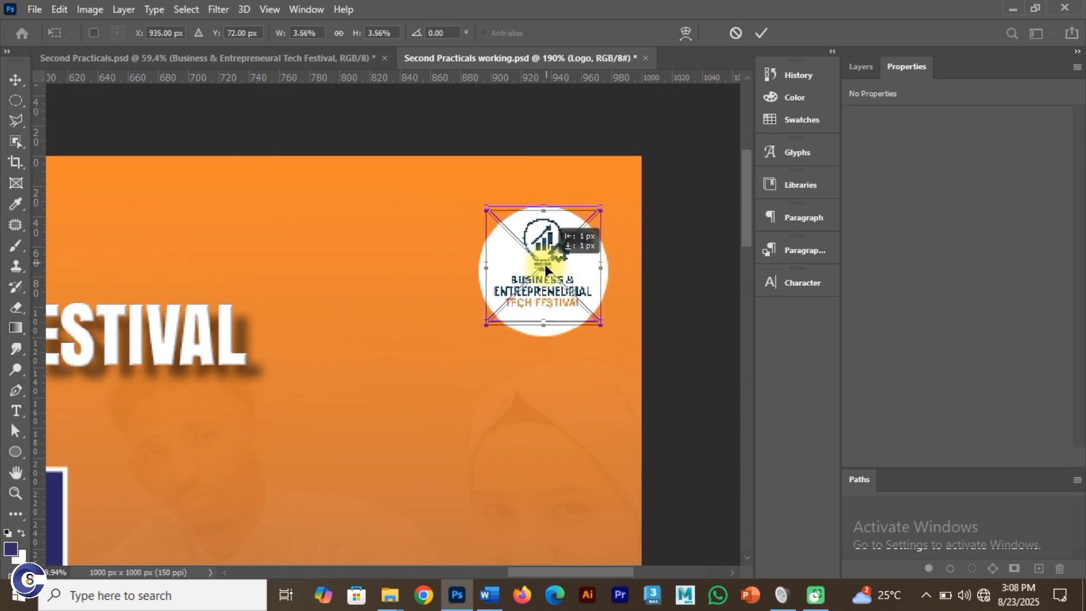
left_click(759, 34)
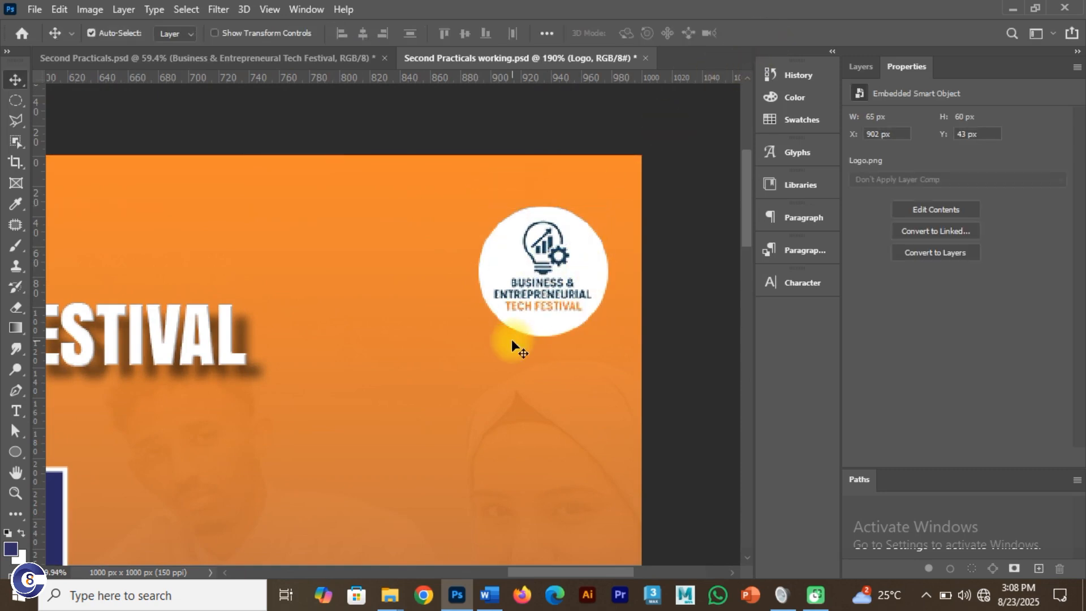
key("ctrl+0")
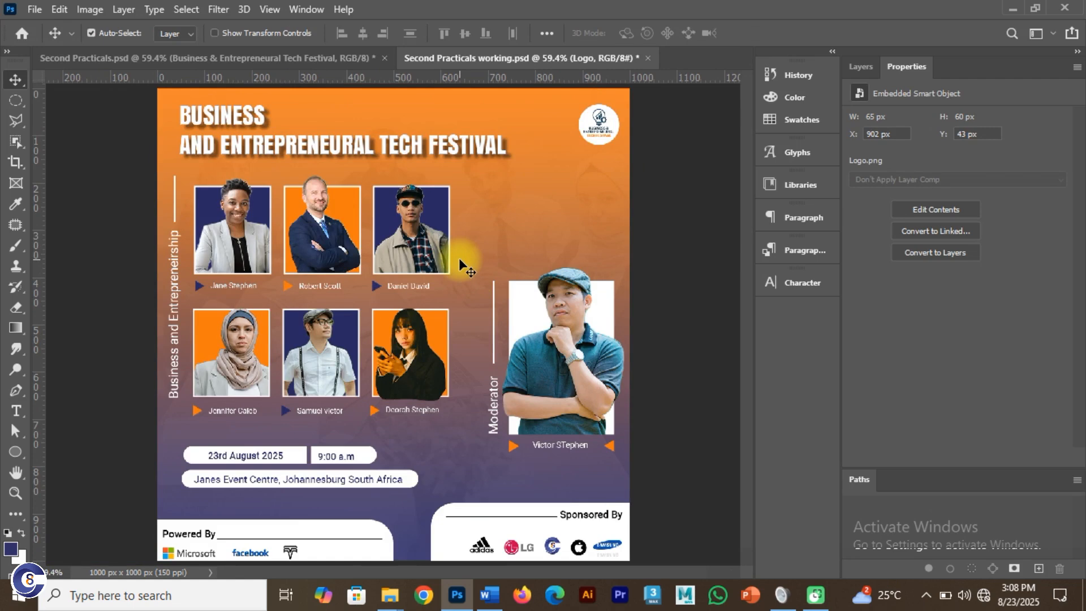
Group the Logo and Ellipse 1 layers and name the group Logo
left_click(860, 66)
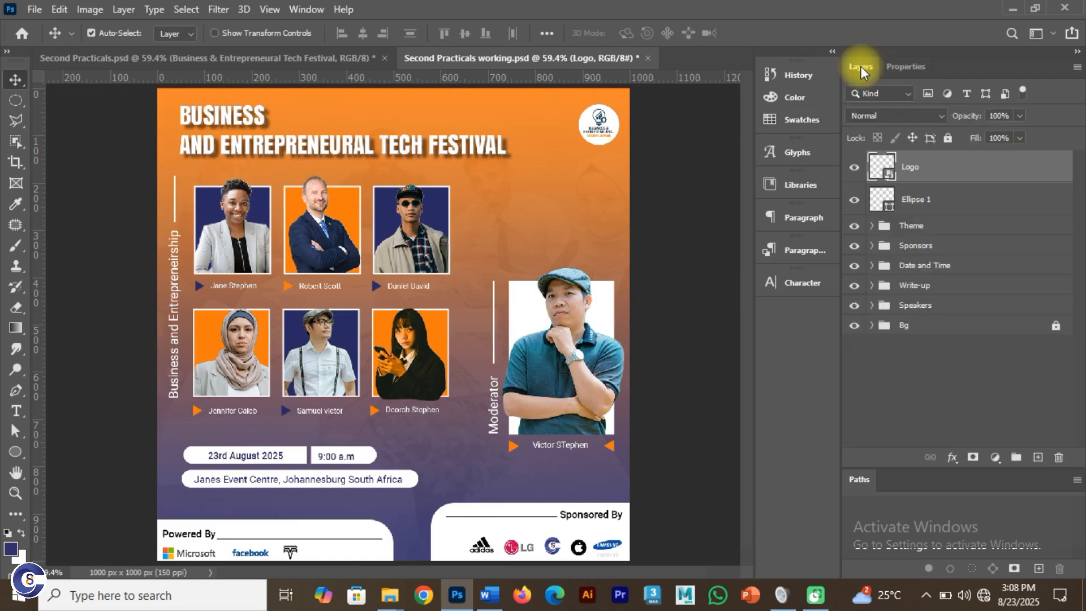
left_click(913, 198, "ctrl")
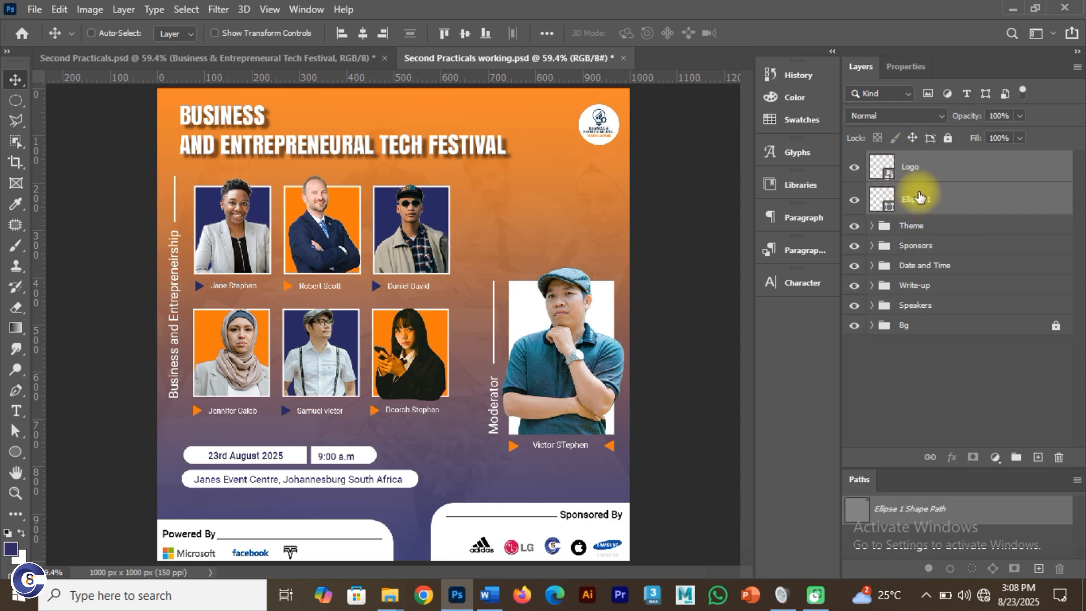
key("ctrl+g")
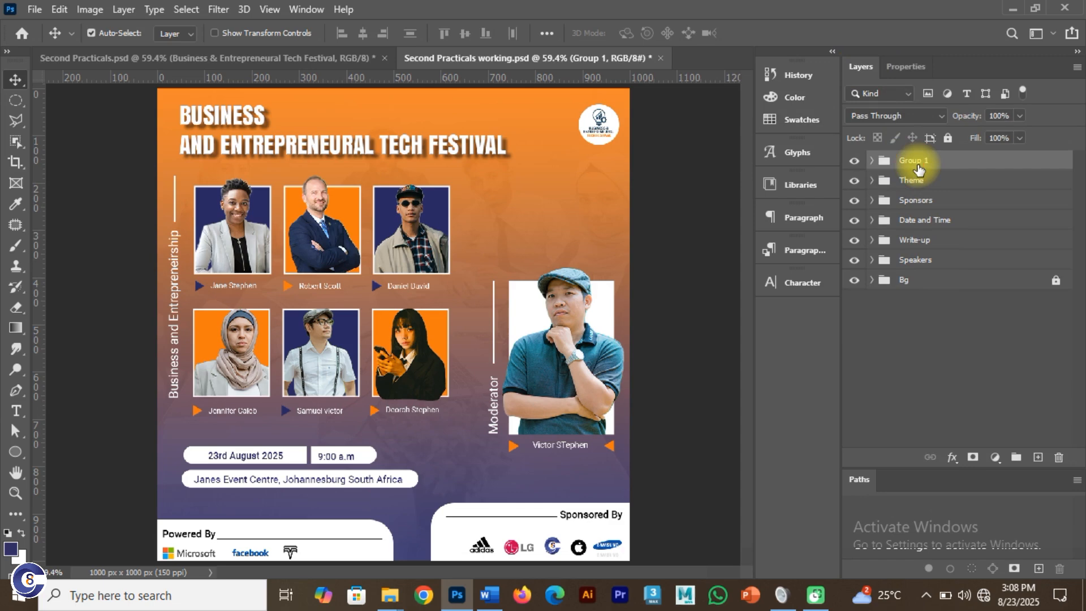
double_click(918, 162)
key("Return")
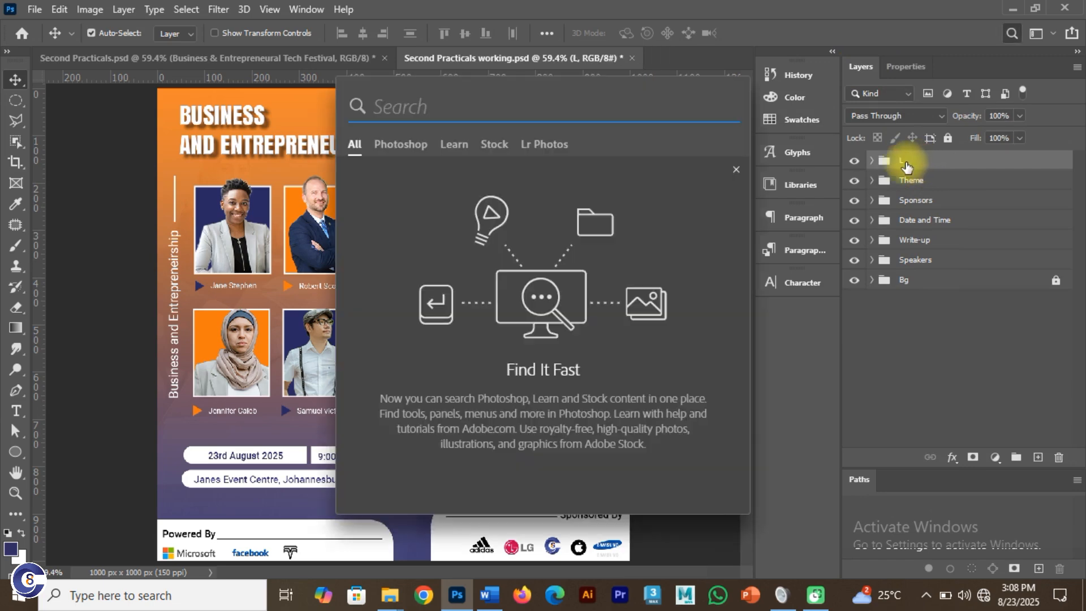
left_click(903, 160)
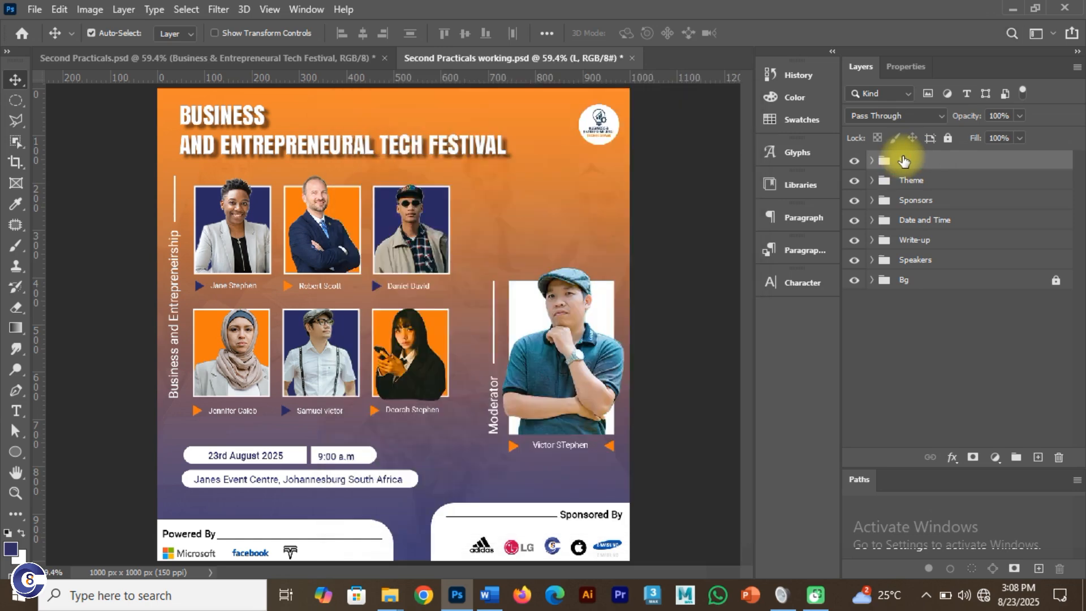
double_click(901, 160)
key("Return")
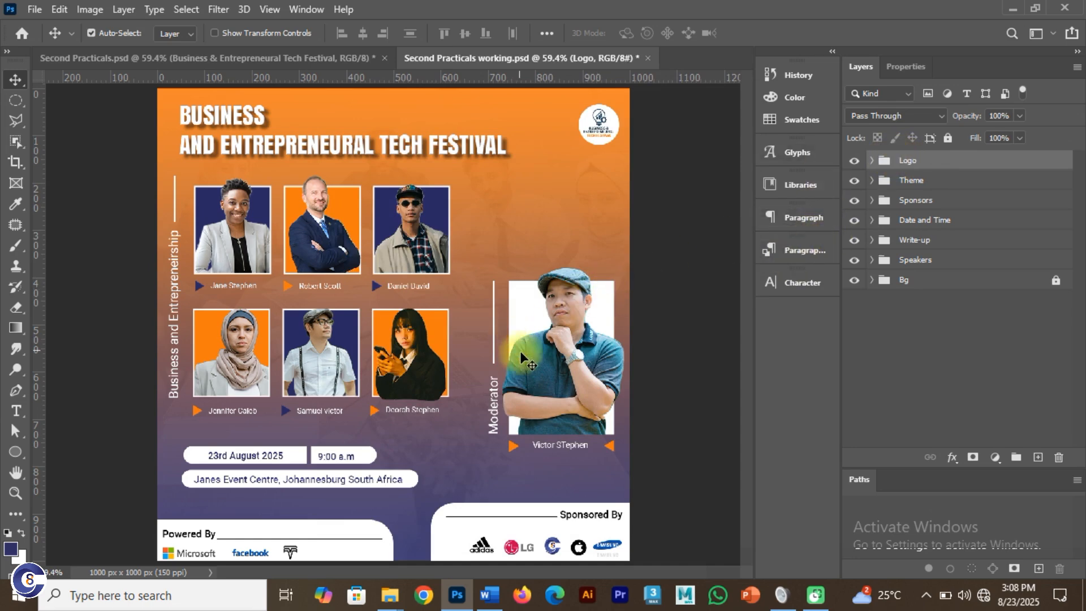
Scale the six-speaker grid with its name labels down to about 93.6% and position it between the title and the date bars
left_click_drag(467, 417, 249, 211)
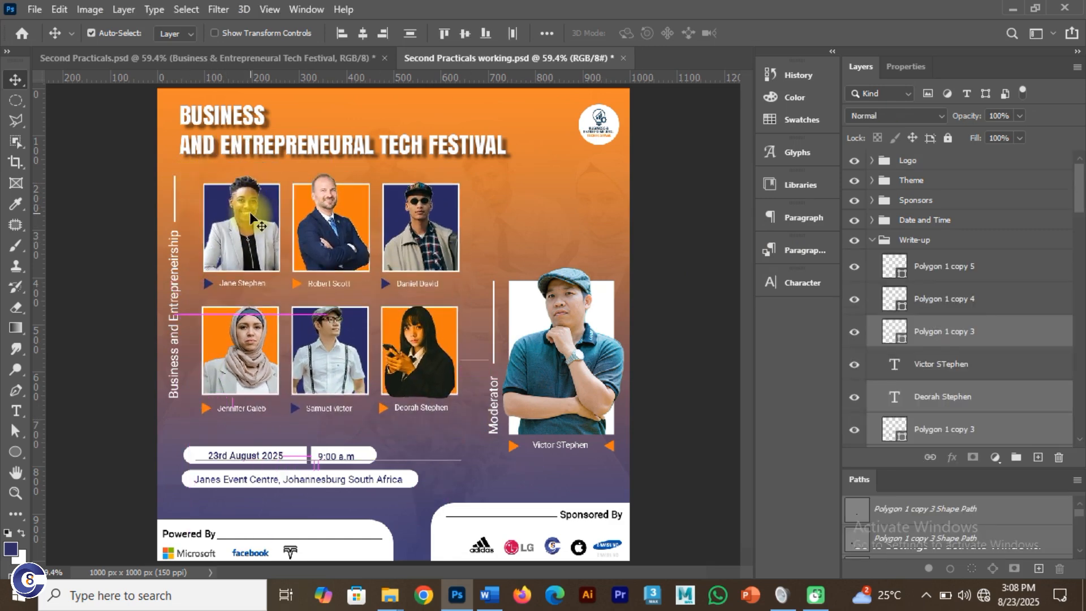
key("ctrl+t")
left_click_drag(197, 168, 204, 178)
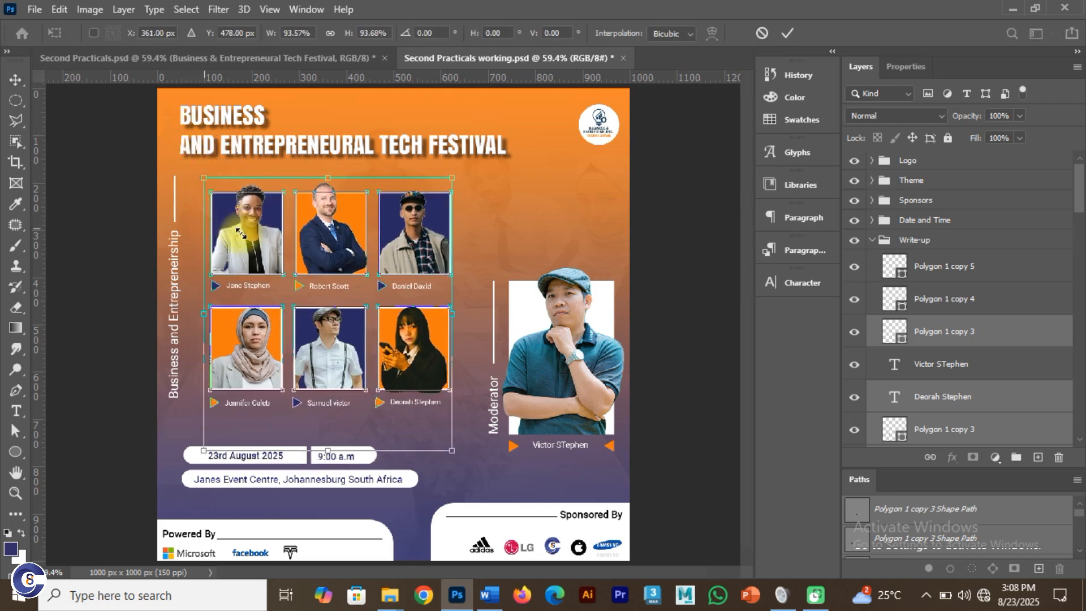
left_click_drag(248, 239, 242, 238)
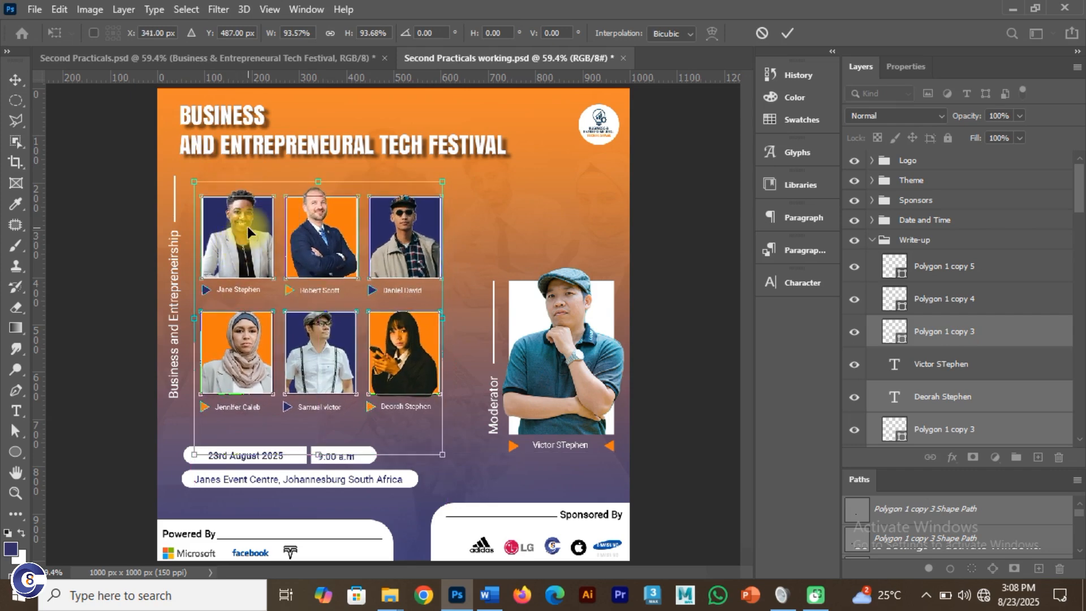
left_click_drag(443, 182, 594, 144)
key("ctrl+z")
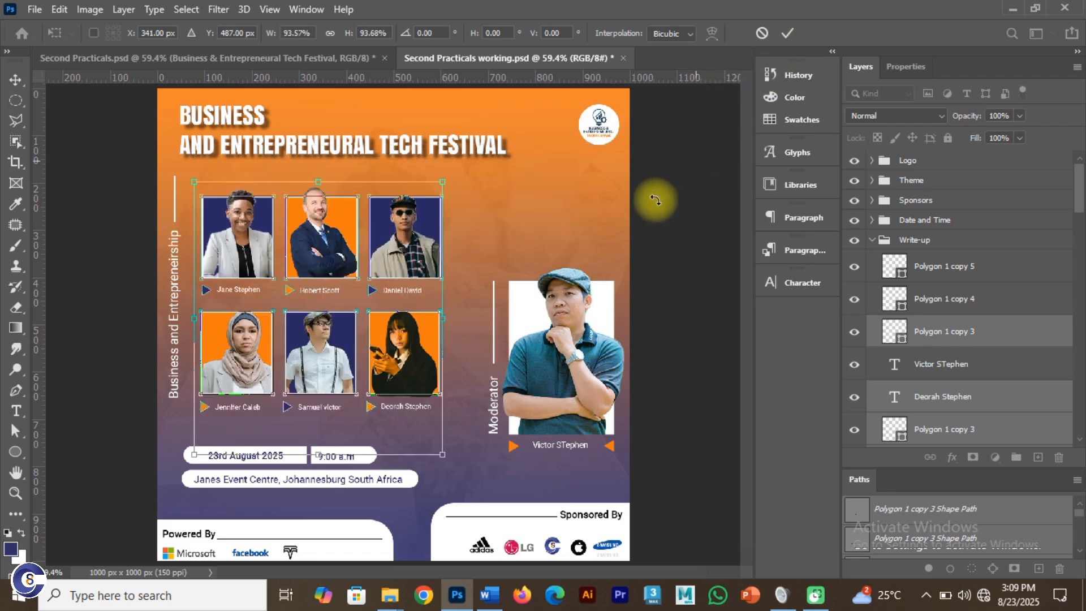
left_click(779, 35)
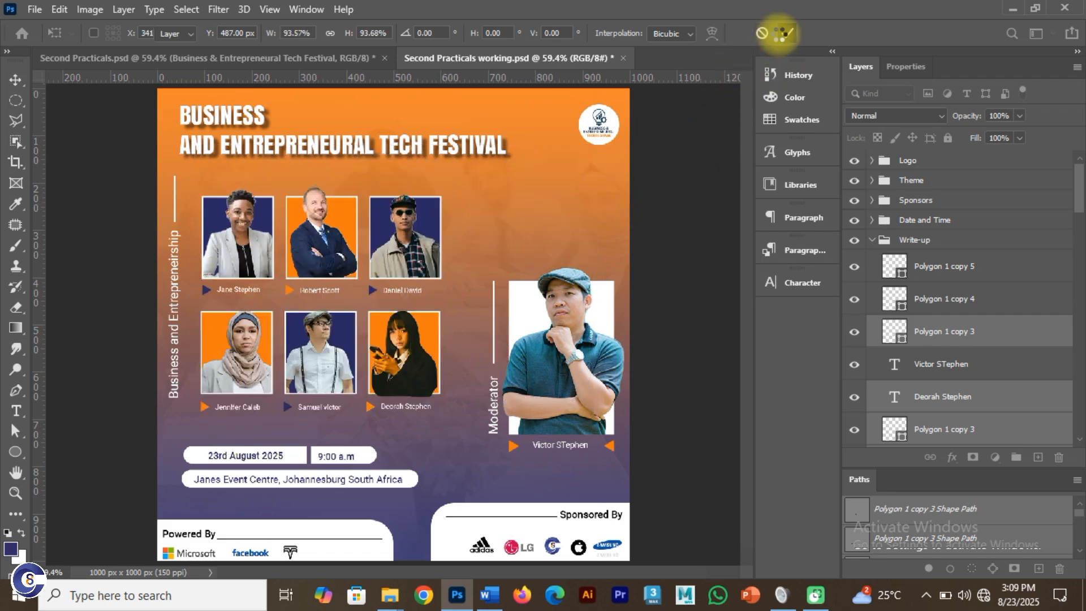
left_click_drag(407, 252, 412, 260)
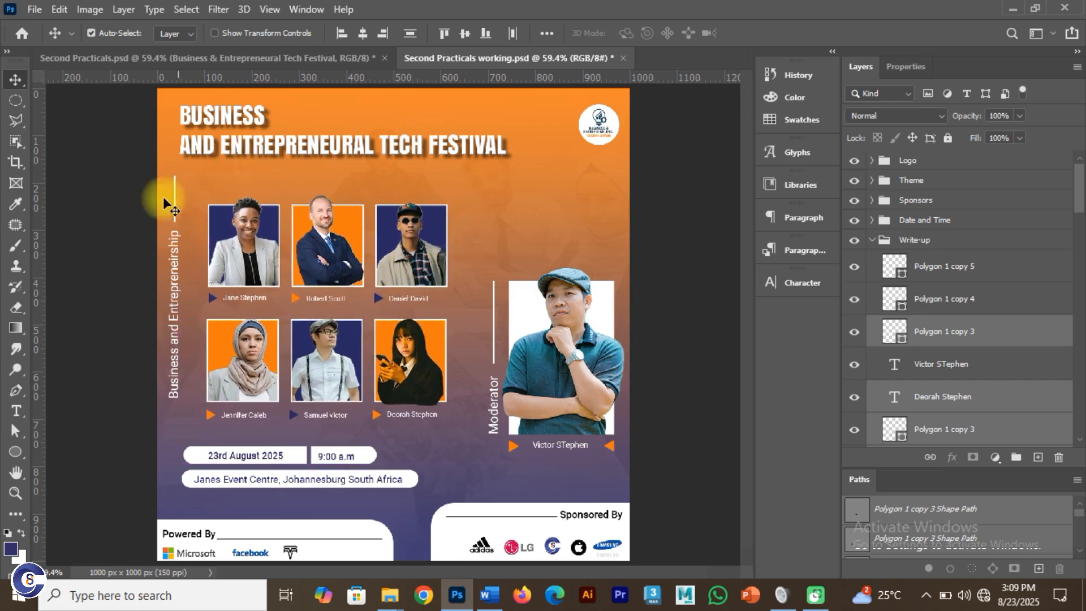
Move the vertical "Business and Entrepreneirship" label closer to the speaker grid and set its font size to 11 pt
left_click_drag(174, 274, 184, 277)
left_click(784, 280)
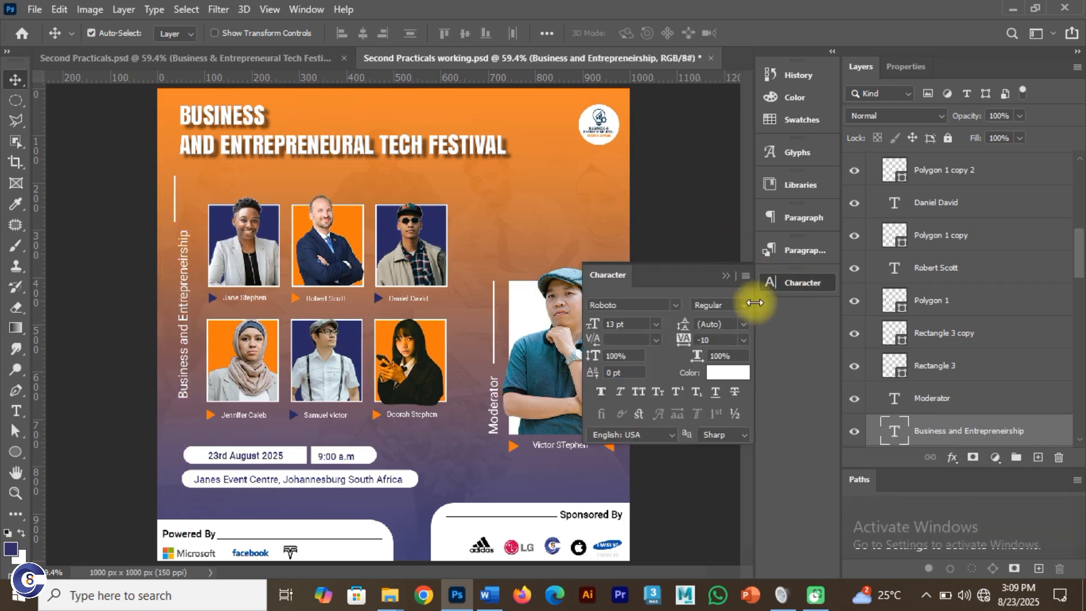
left_click(585, 325)
type("12")
key("Return")
left_click(581, 322)
type("11")
key("Return")
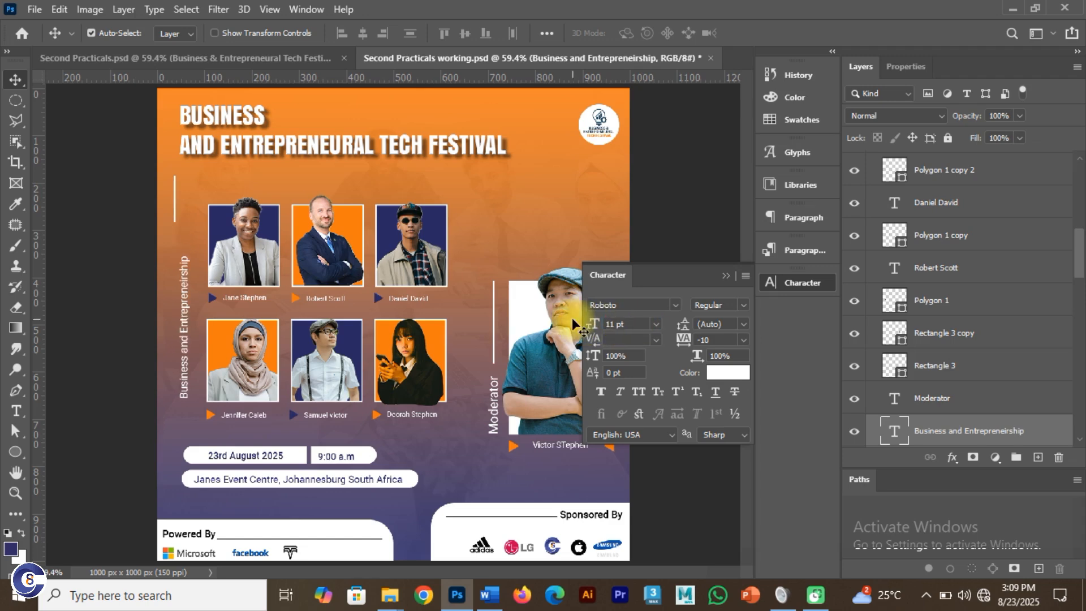
Nudge the vertical label beside the speaker photos and move its thin white line directly above the text, in line with it
left_click(188, 348)
left_click_drag(188, 348, 193, 349)
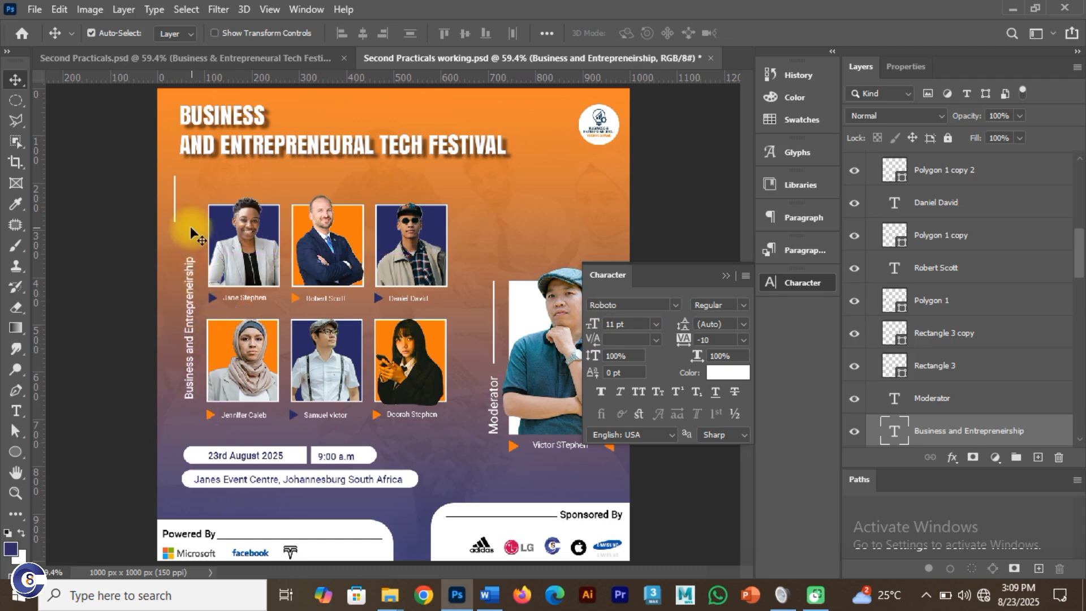
left_click_drag(176, 220, 194, 246)
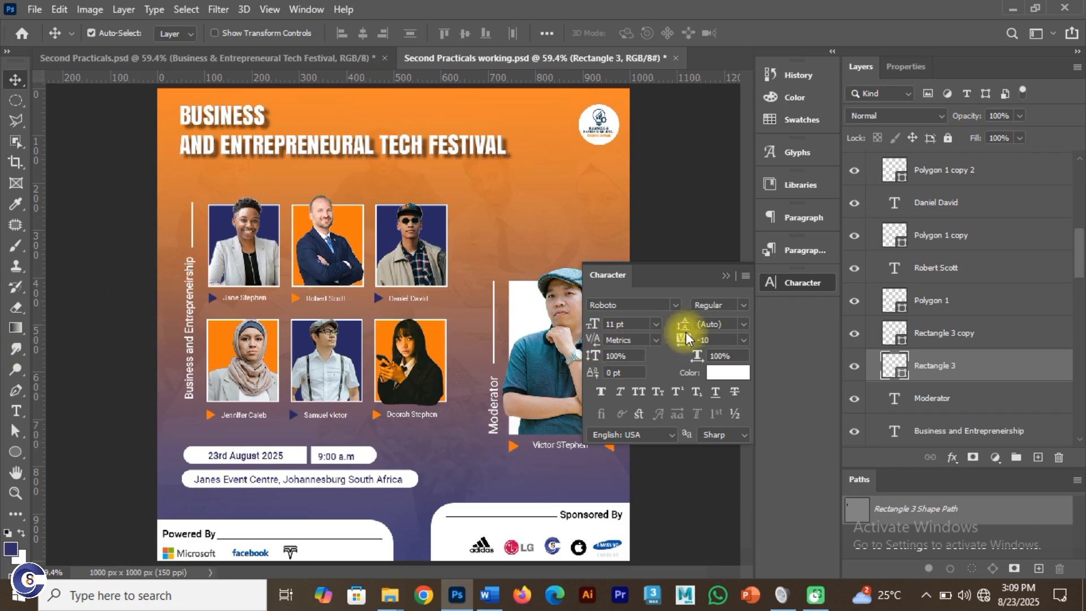
left_click(729, 276)
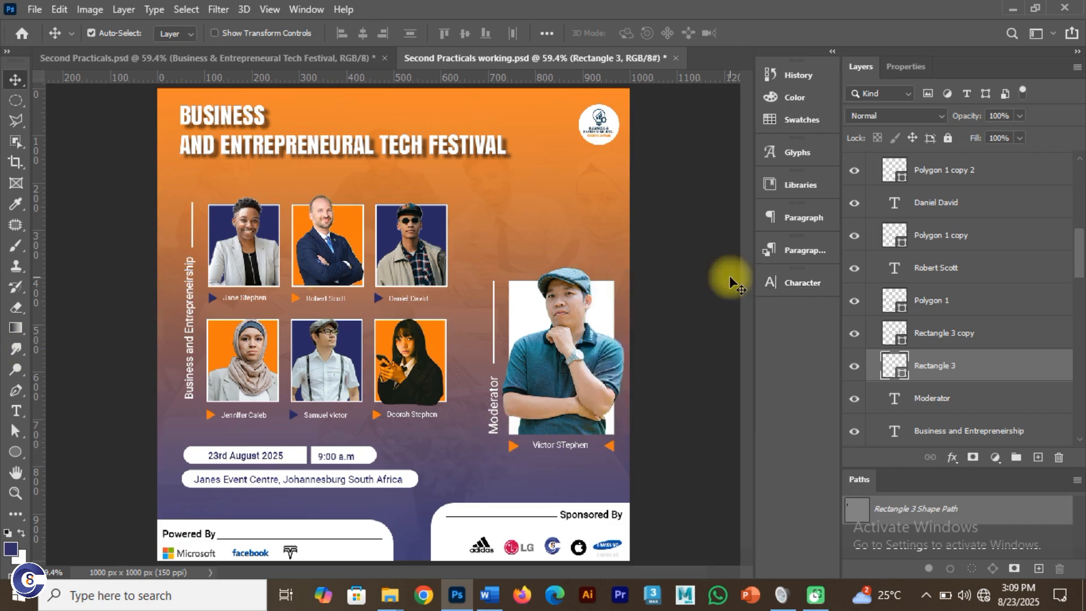
Collapse the Write-up and Speakers layer groups
scroll(1034, 317, "up", 10)
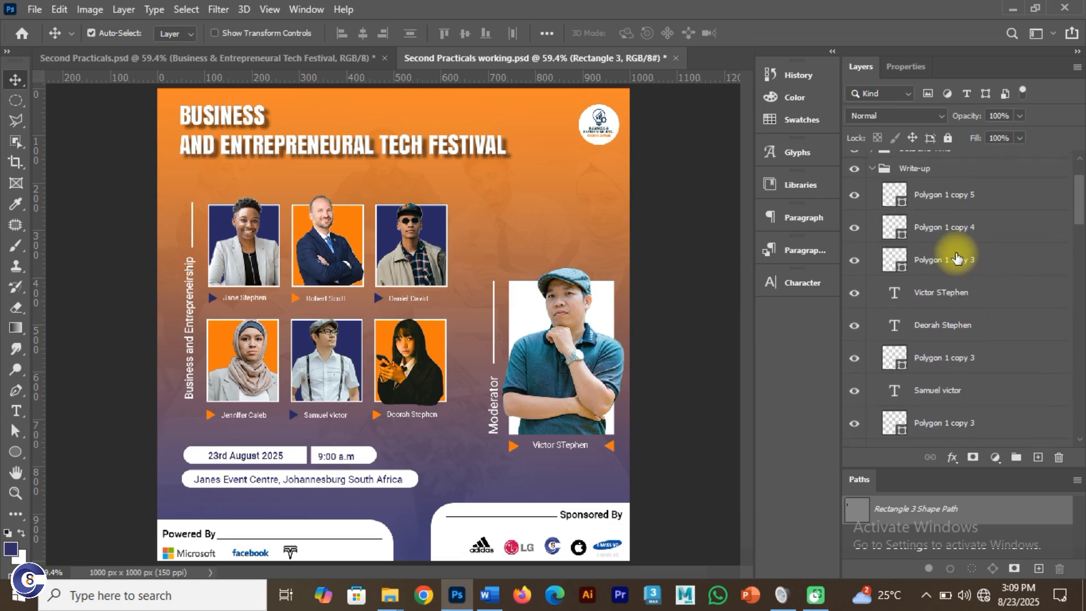
left_click(871, 239)
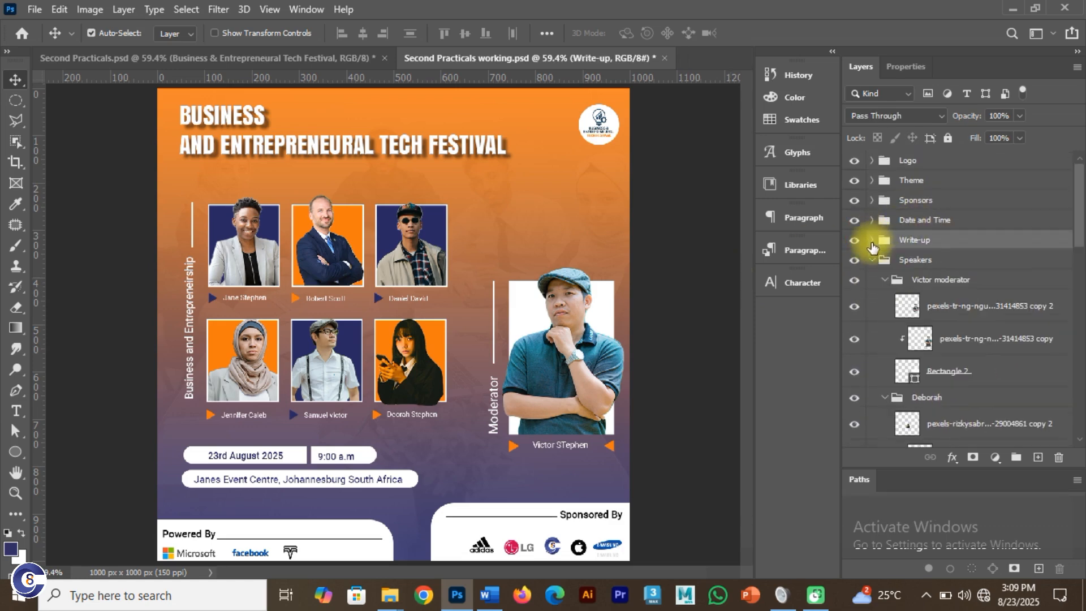
left_click(871, 260)
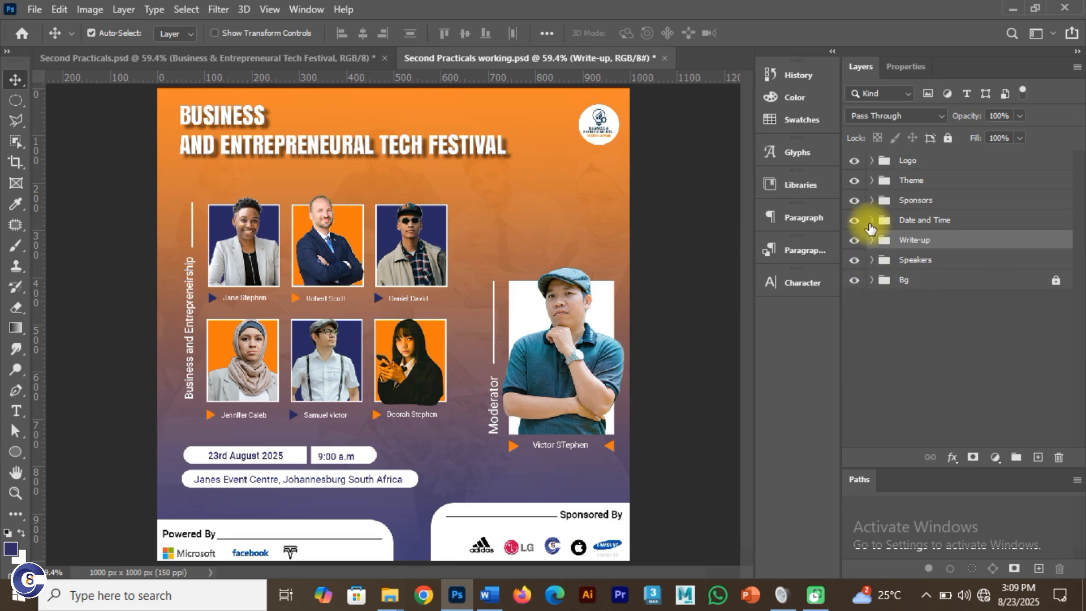
Hide all layer groups above Bg and show them again one by one, from Speakers up to Logo, to review the layout
left_click(854, 161)
left_click_drag(852, 182, 853, 283)
left_click(855, 286)
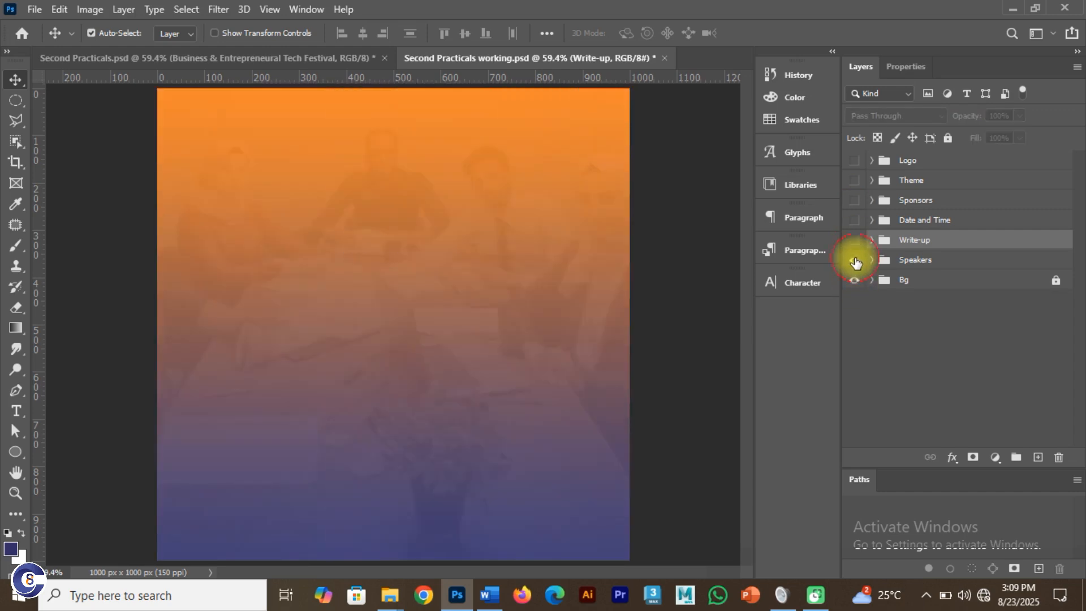
left_click(854, 260)
left_click(854, 240)
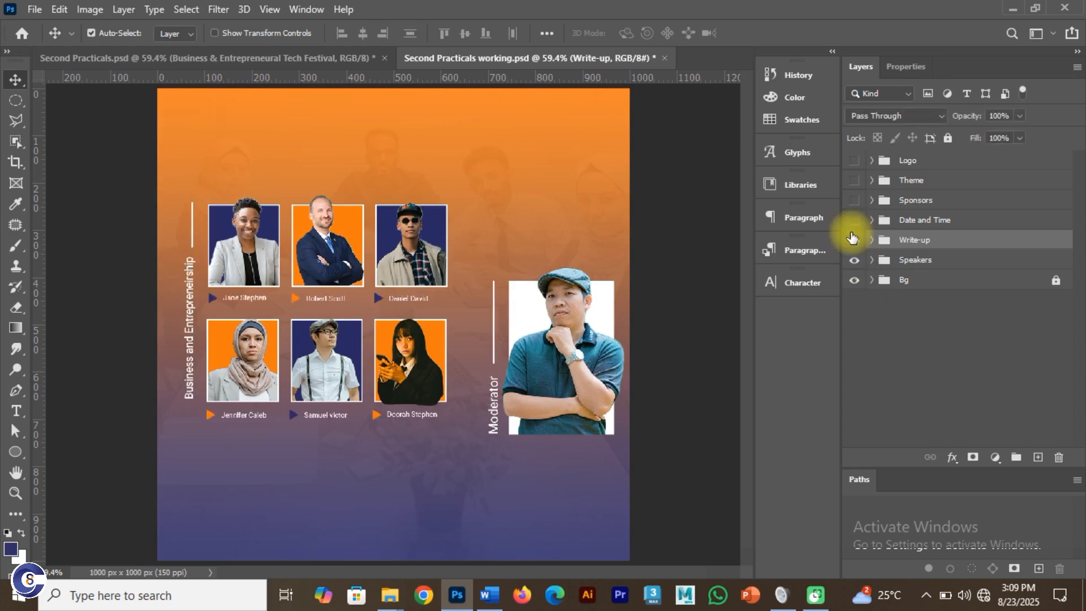
left_click(854, 220)
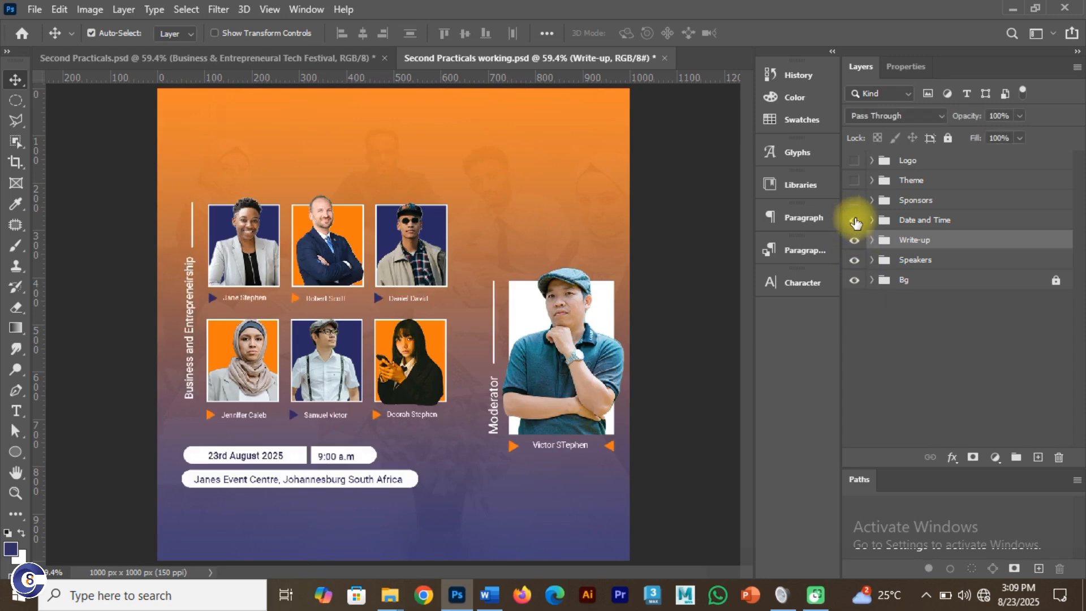
left_click(854, 201)
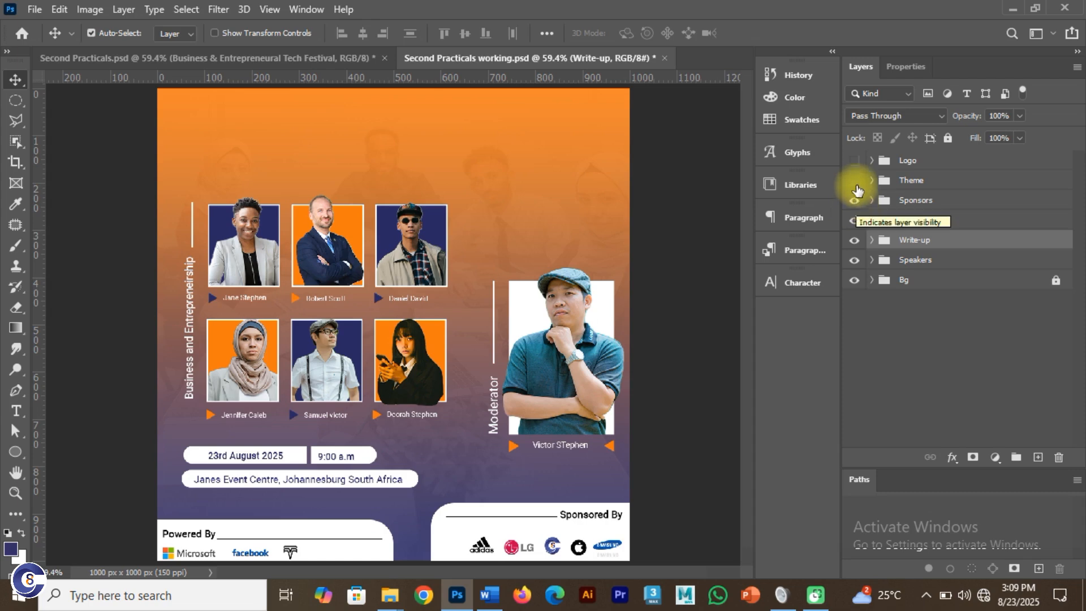
left_click(854, 181)
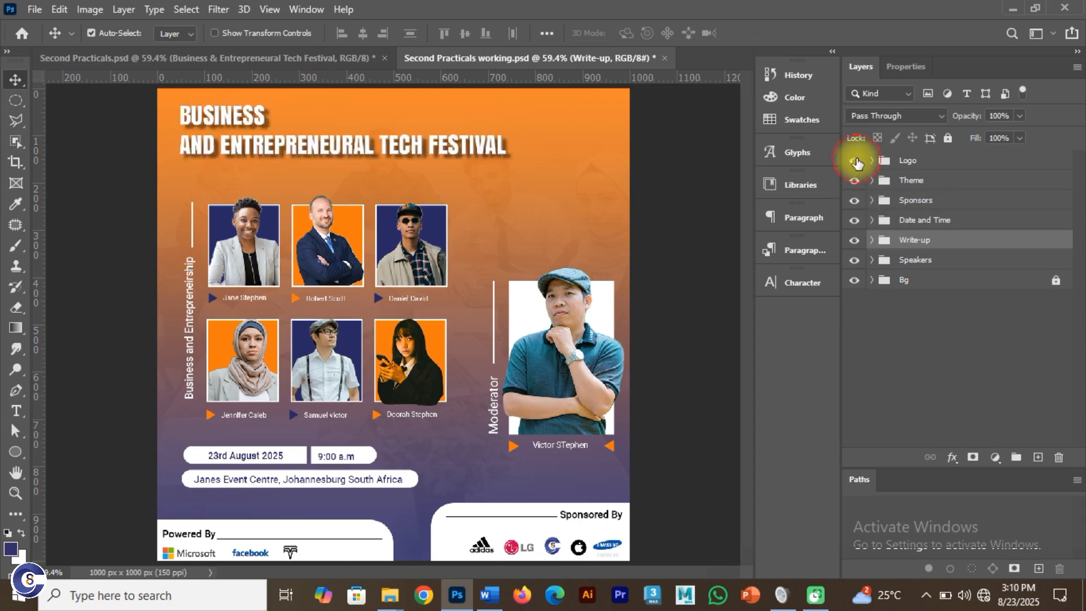
left_click(854, 161)
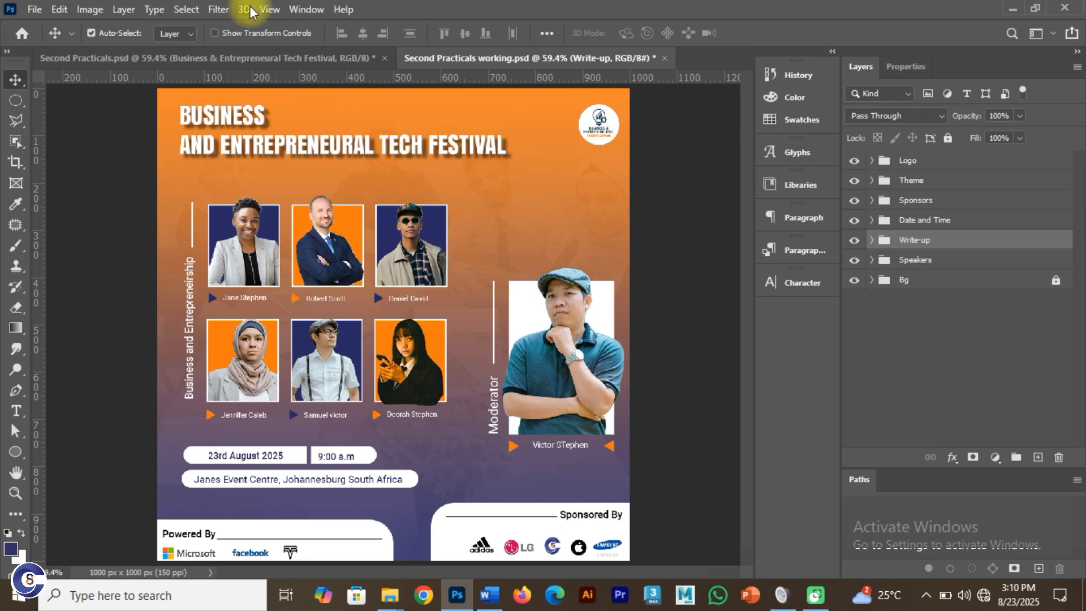
Save a JPEG copy of the flyer named "Second Practicals working export" in folder A at quality 12 (Maximum)
left_click(35, 9)
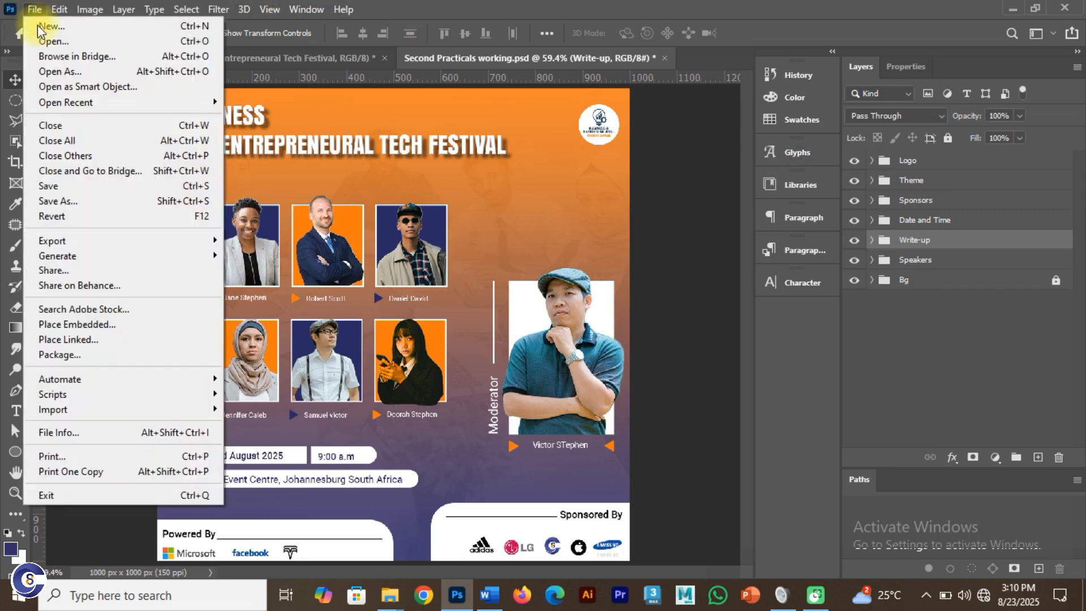
left_click(102, 202)
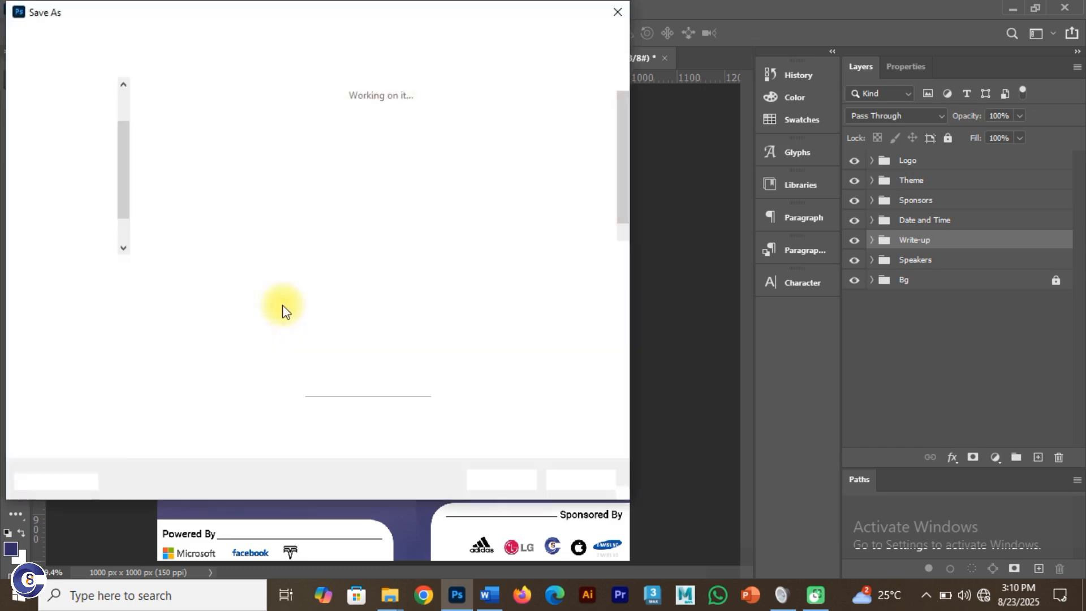
left_click(201, 294)
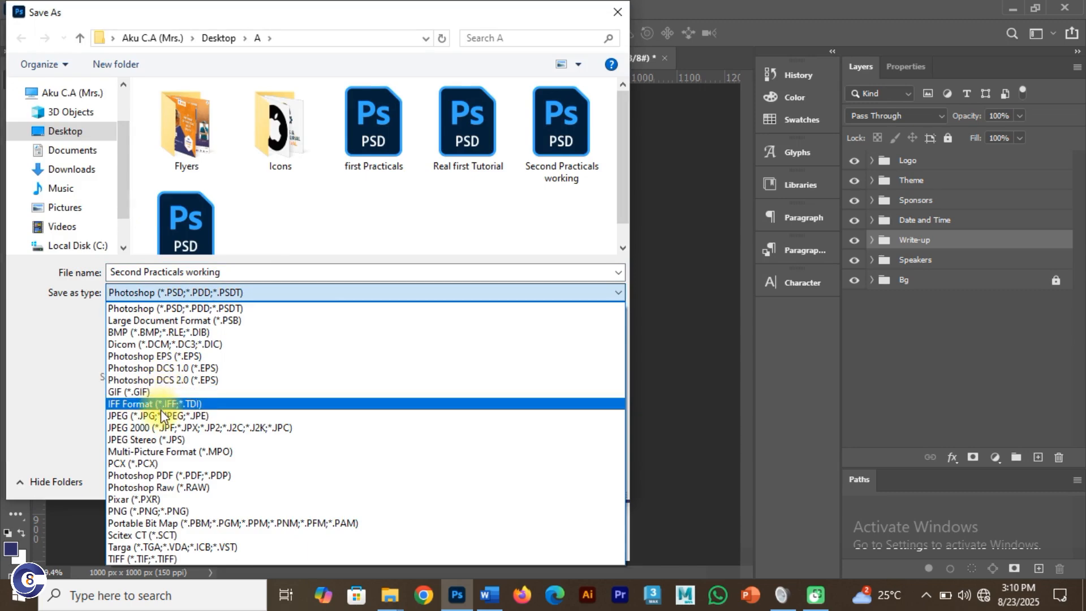
left_click(158, 416)
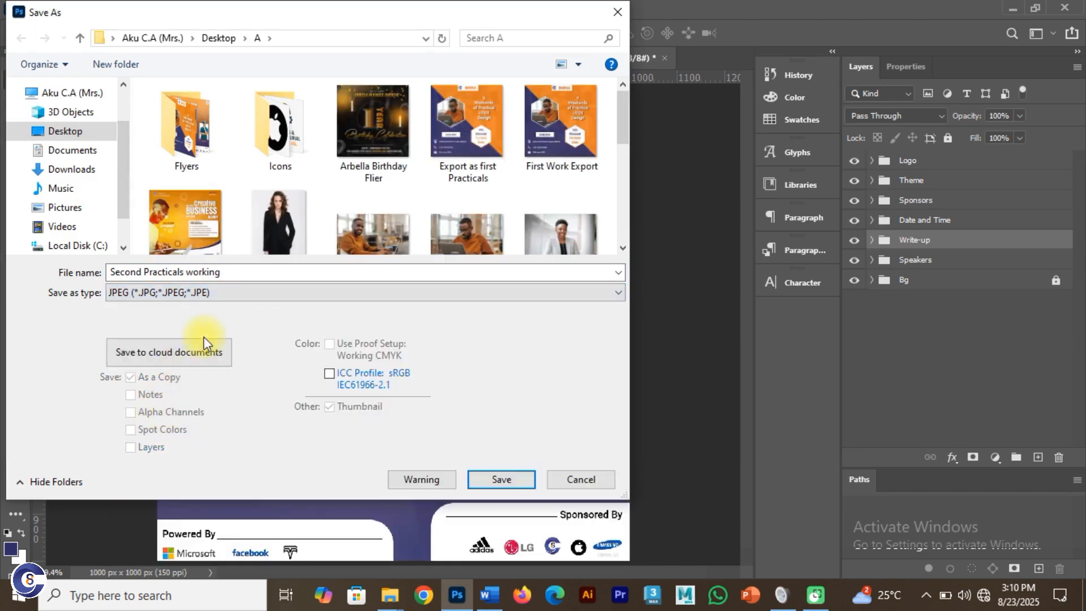
left_click(234, 275)
left_click(234, 274)
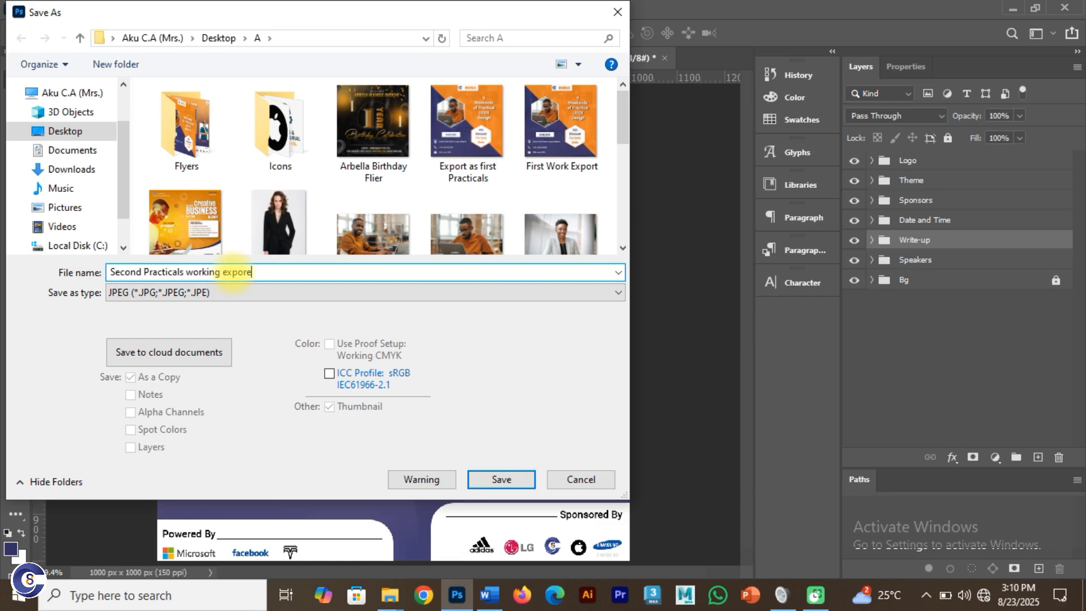
key("ctrl+a")
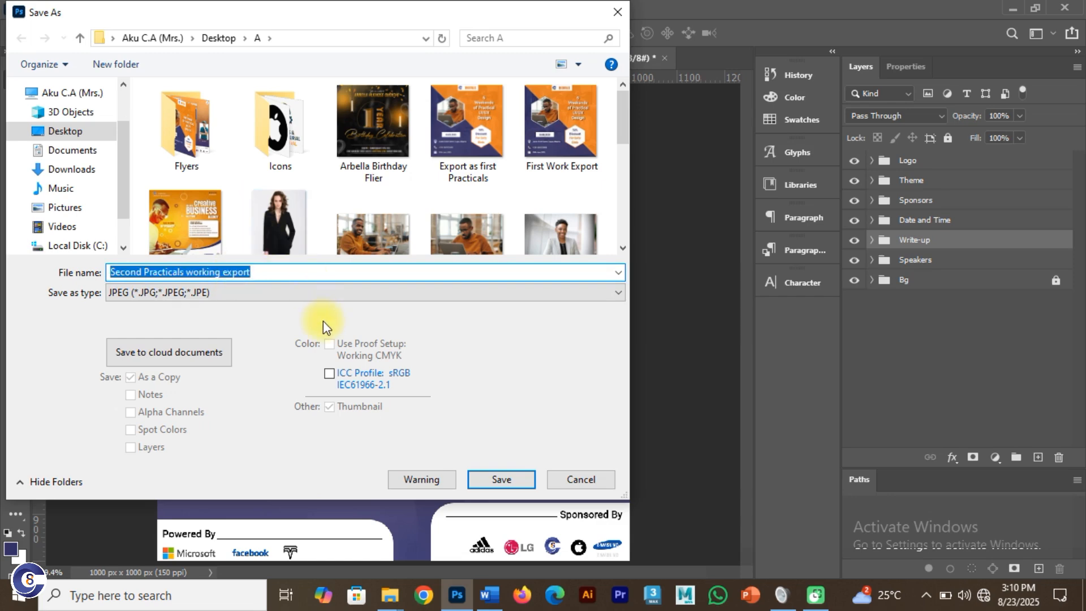
left_click(500, 480)
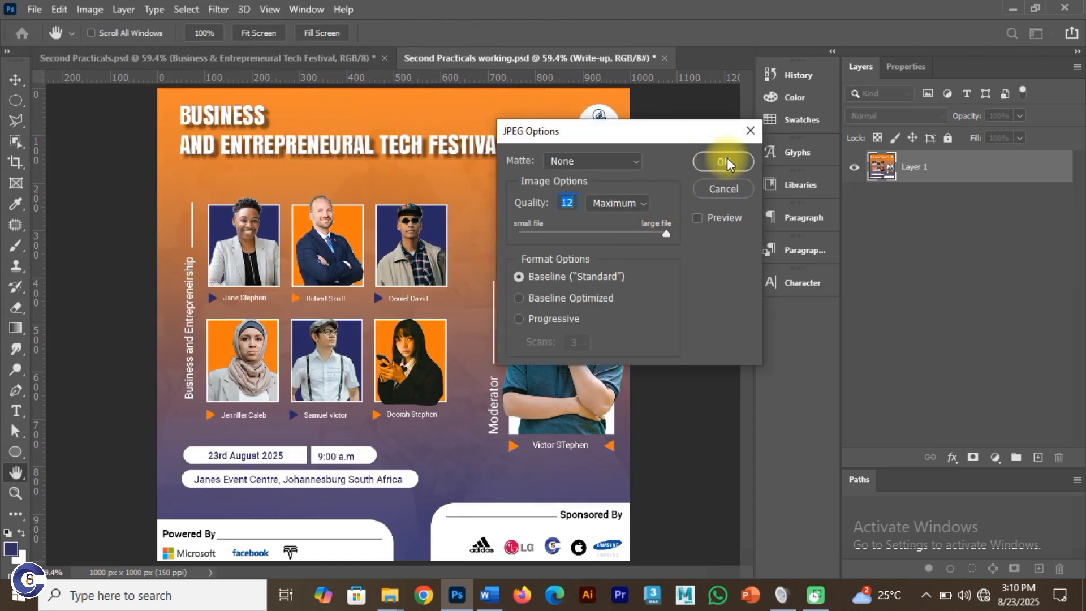
left_click(723, 162)
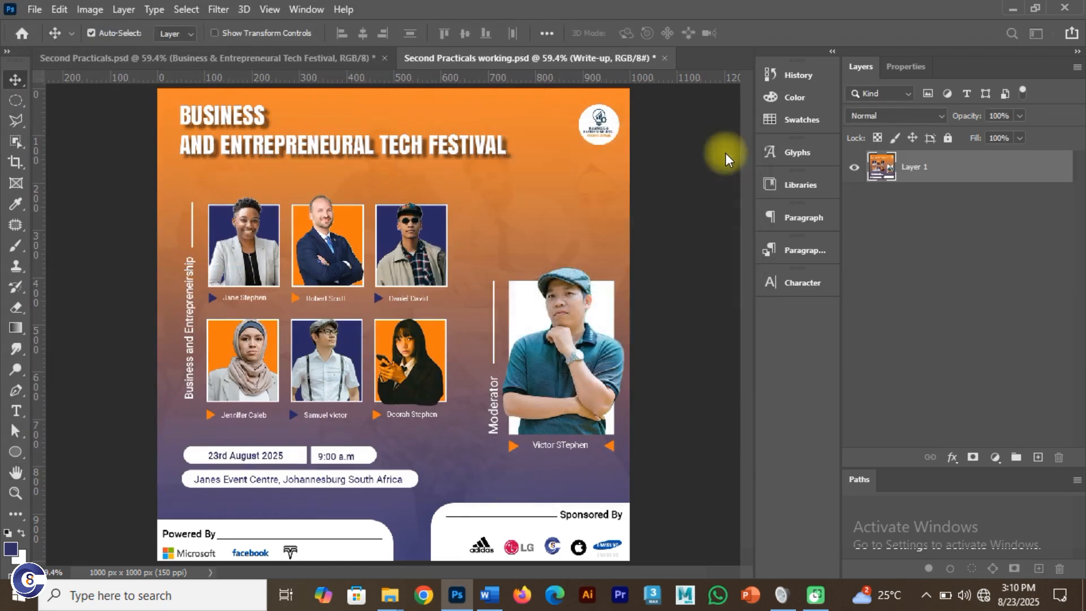
Open "Second Practicals working export" from the desktop folder A and compare it with the reference image Tutorial First Video@2x
mouse_move(384, 601)
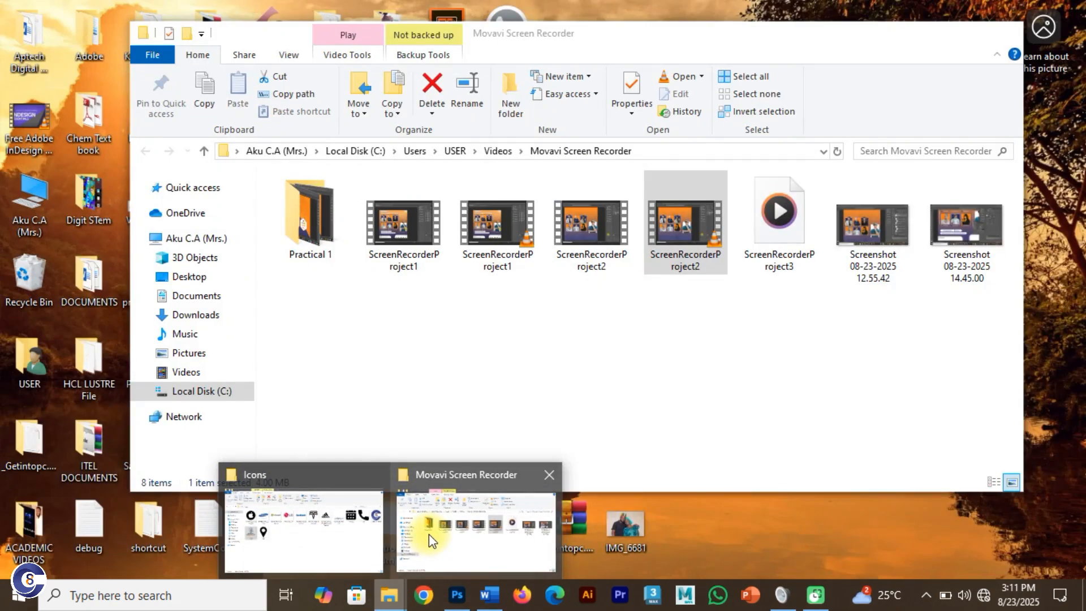
left_click(429, 534)
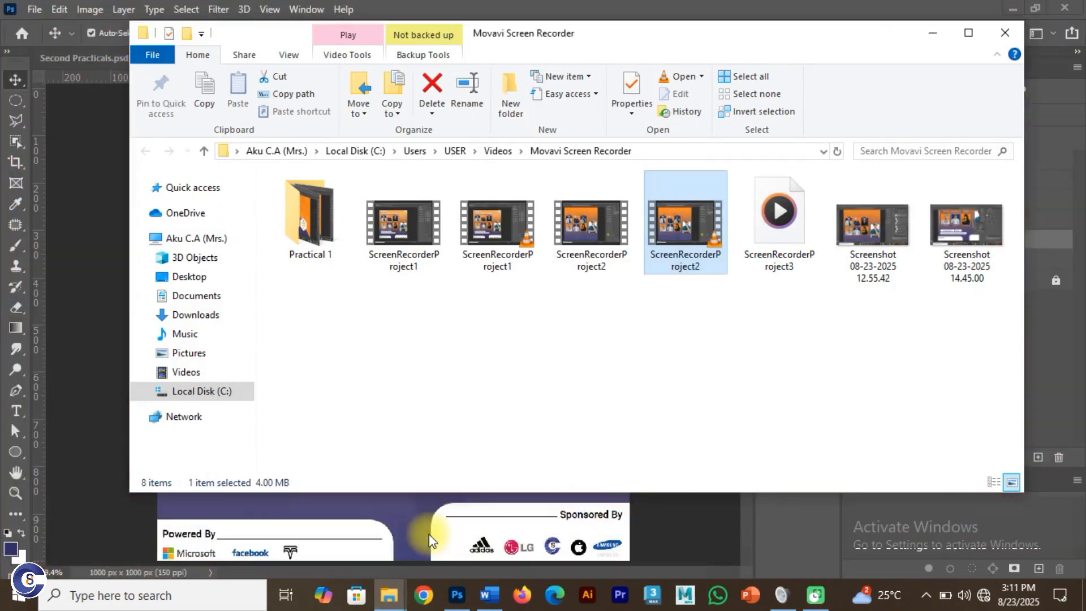
key("super+d")
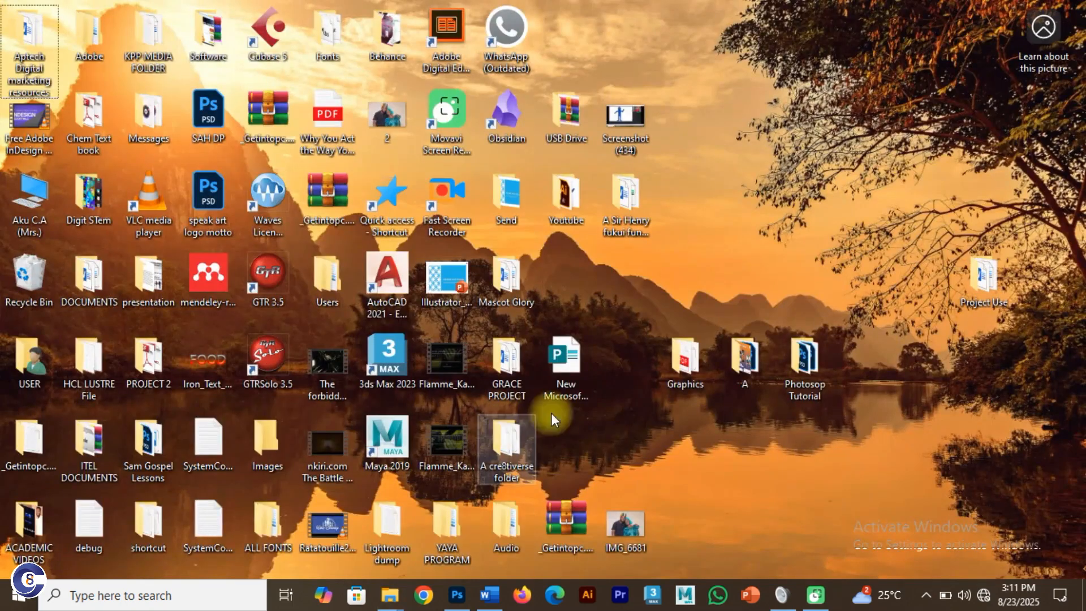
left_click(731, 356)
double_click(730, 355)
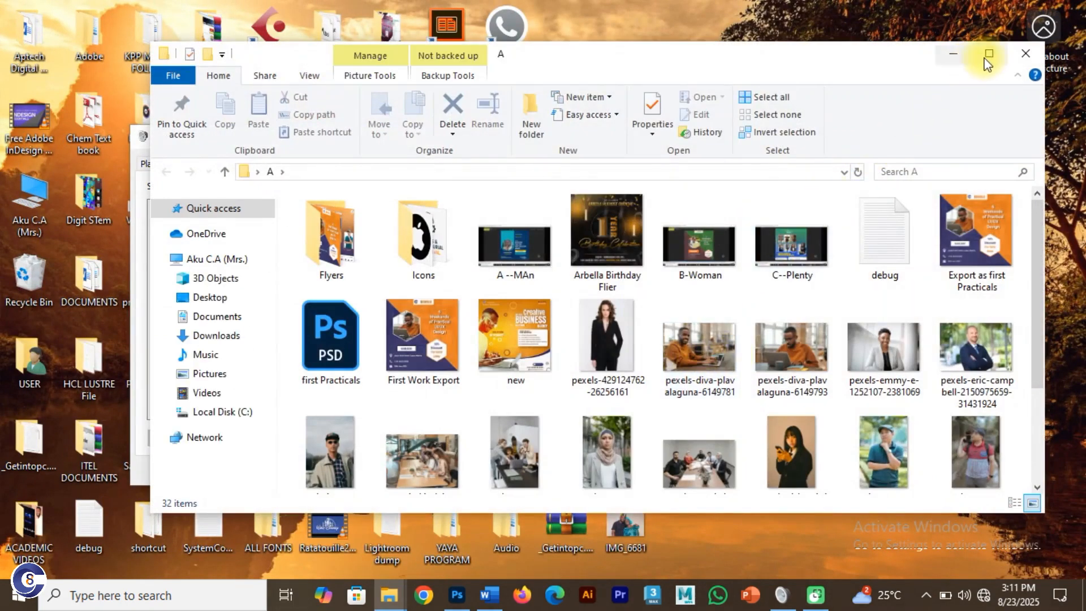
left_click(988, 53)
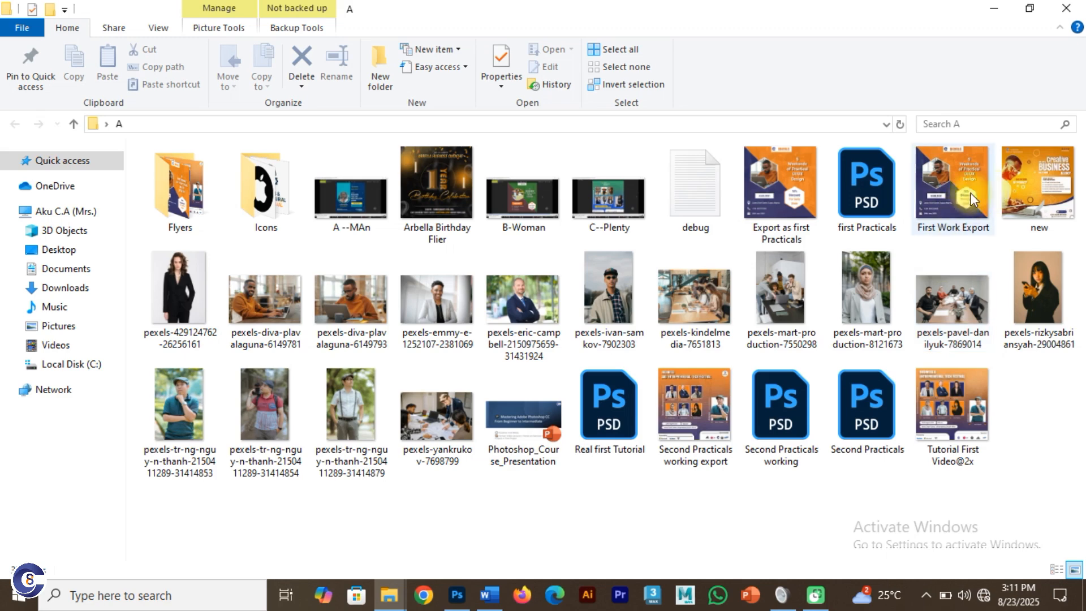
left_click(684, 429)
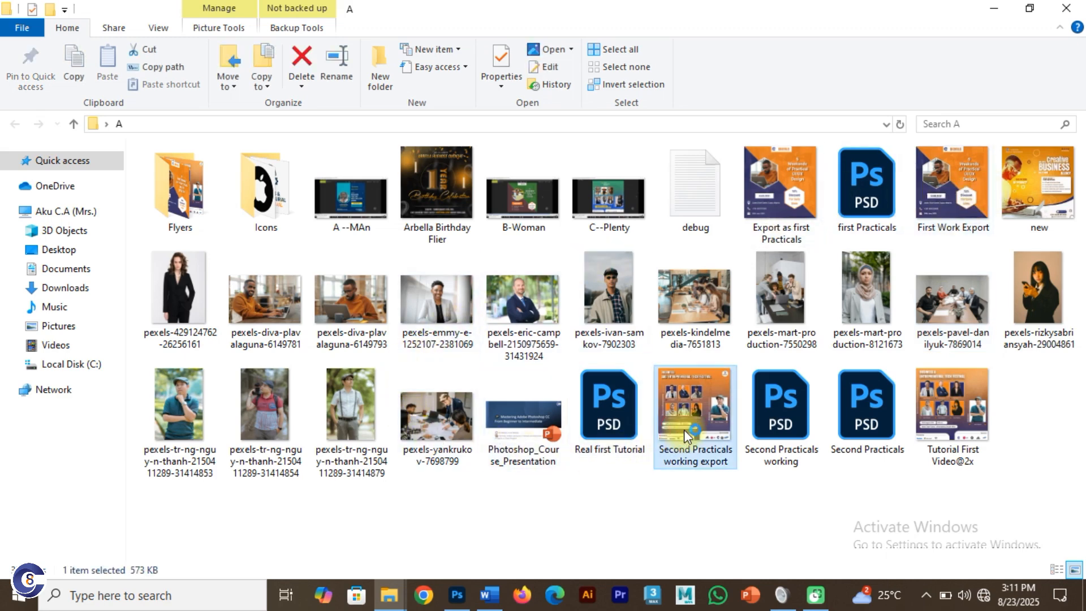
double_click(706, 409)
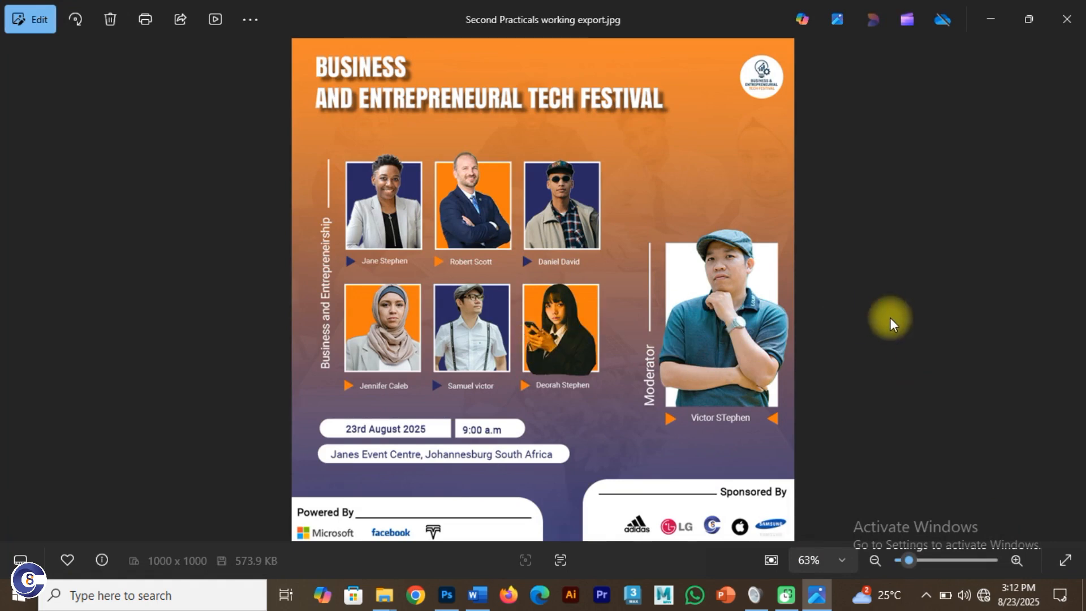
key("Right")
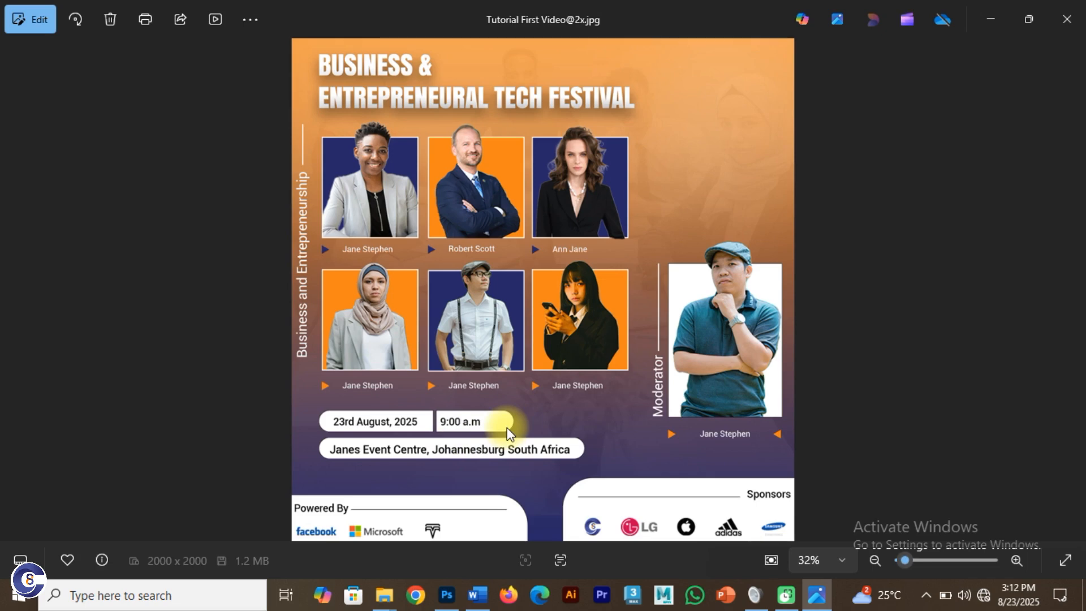
Switch to Photoshop and run Export As on the flyer at 1x scale, JPG format, 100% quality and 1000 x 1000 px
left_click(446, 595)
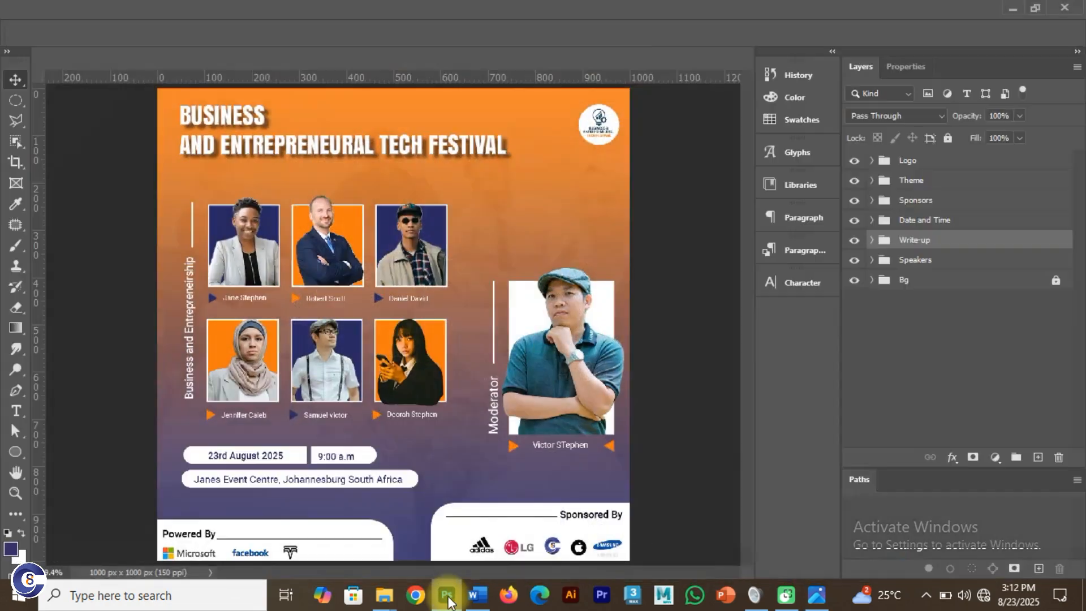
left_click(37, 8)
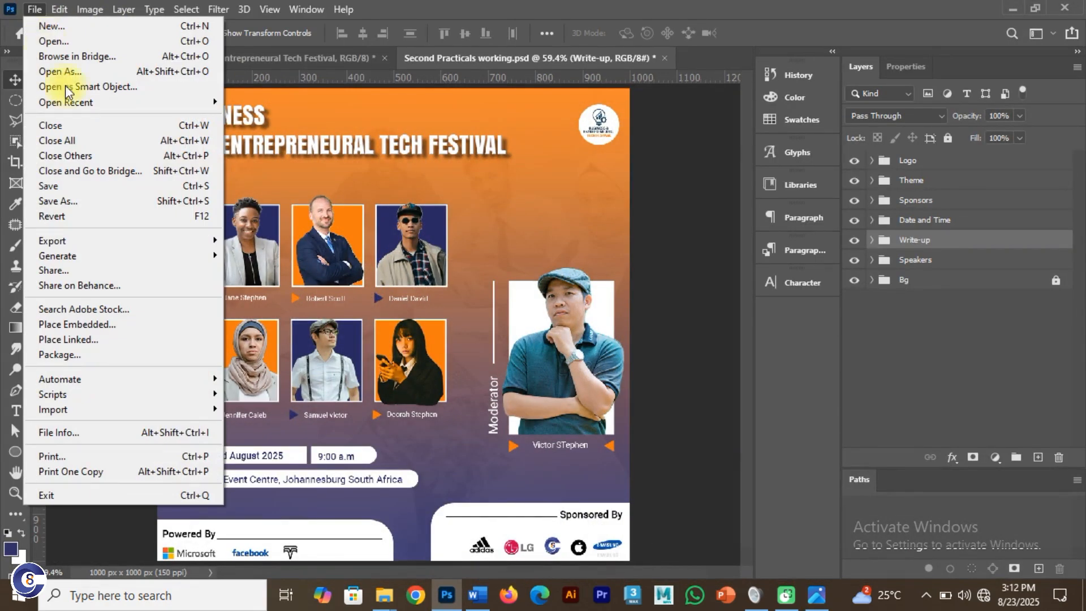
mouse_move(72, 242)
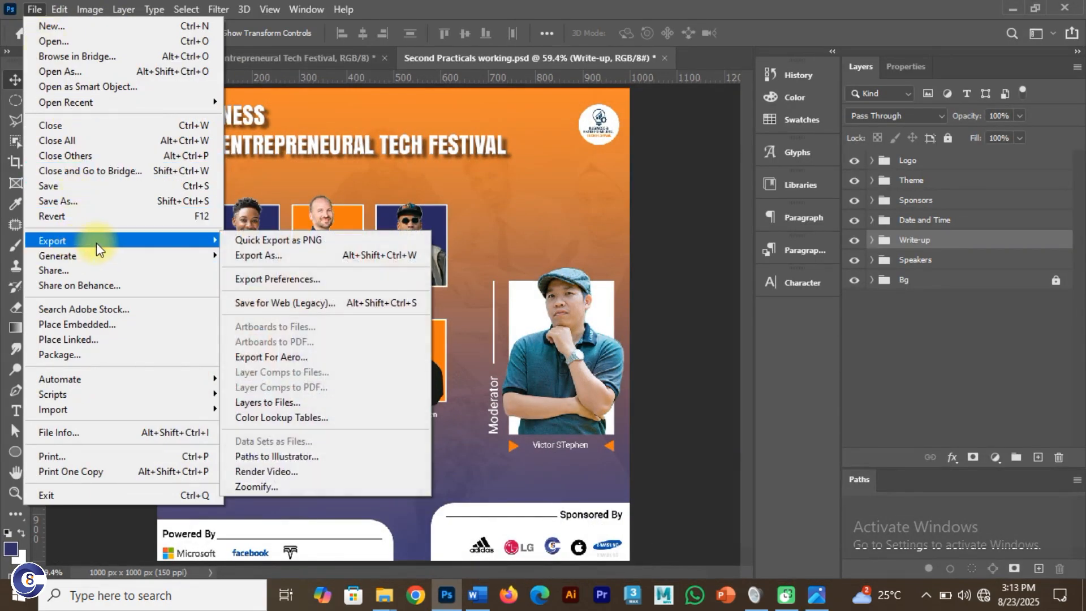
left_click(283, 255)
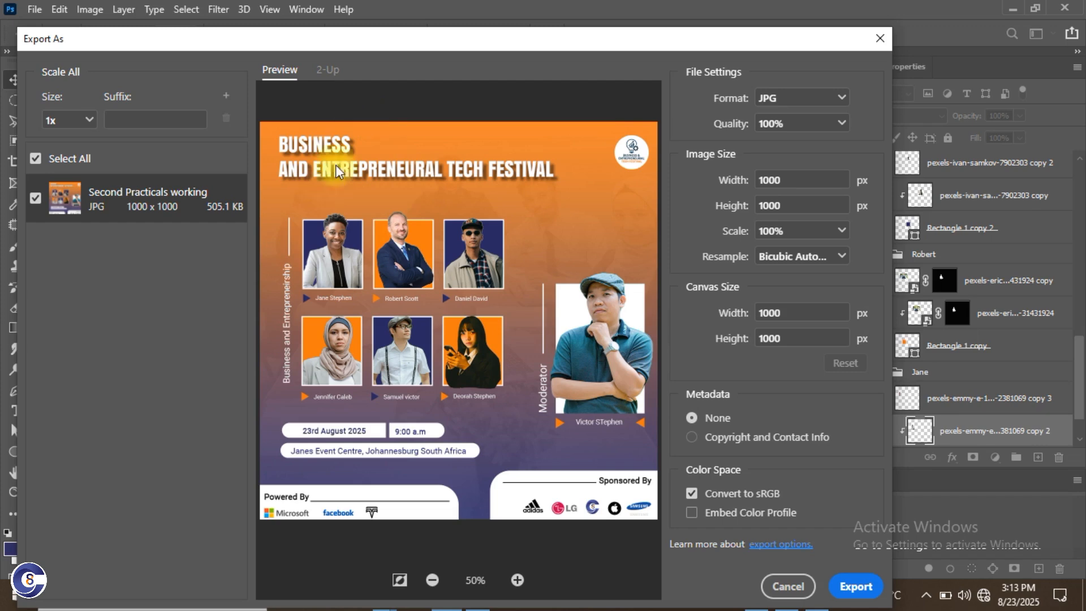
left_click(88, 121)
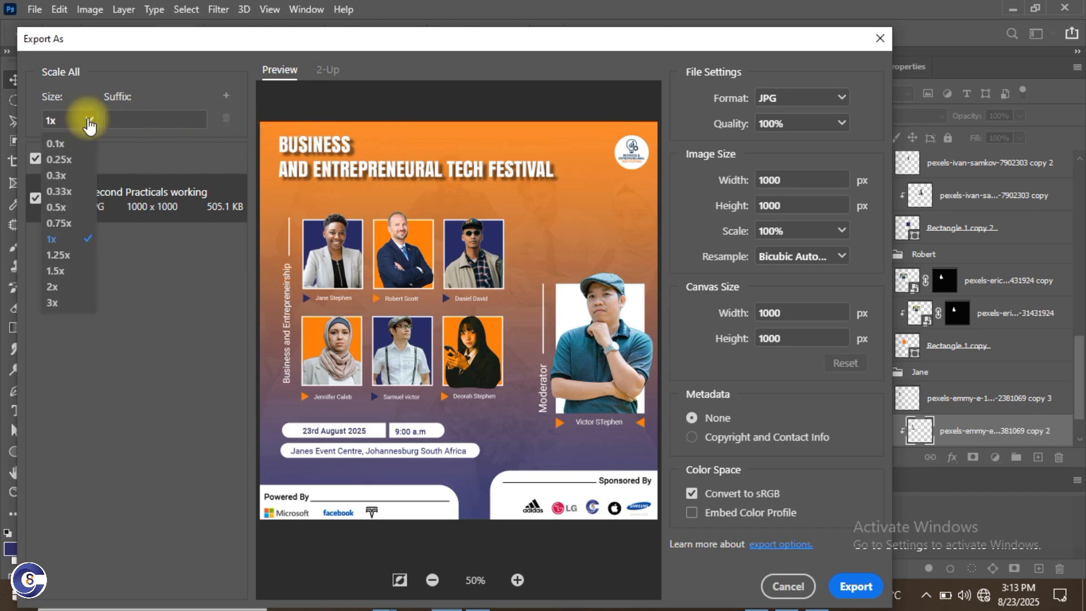
left_click(136, 270)
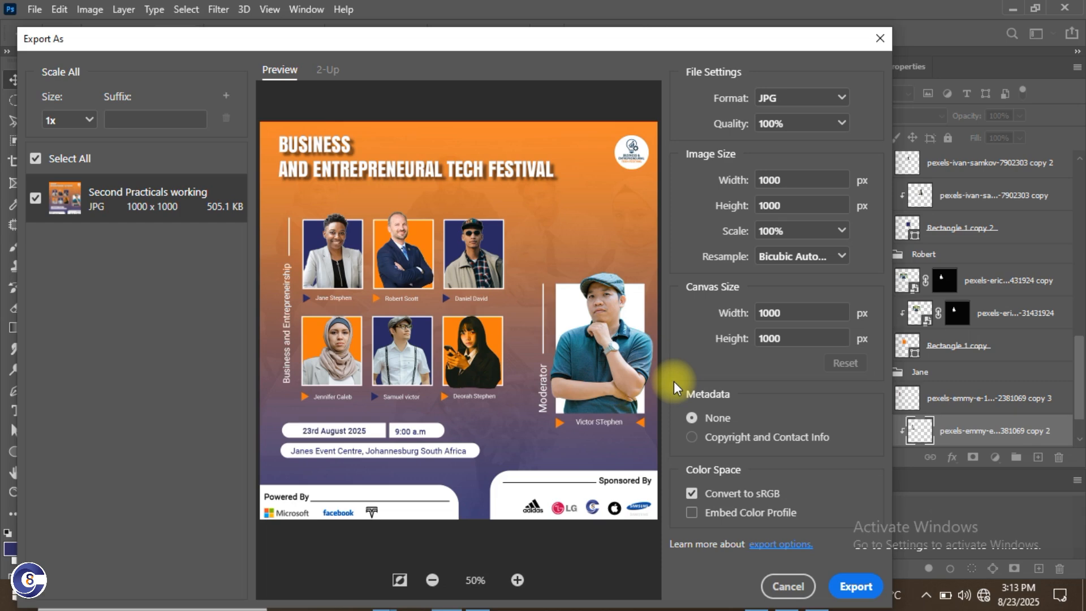
left_click(838, 99)
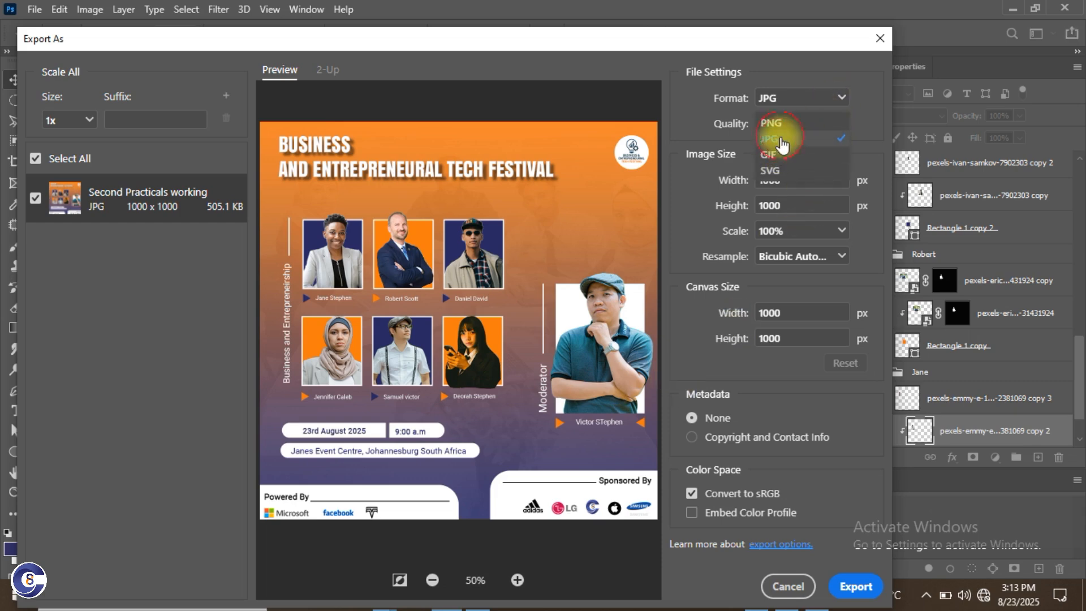
left_click(836, 139)
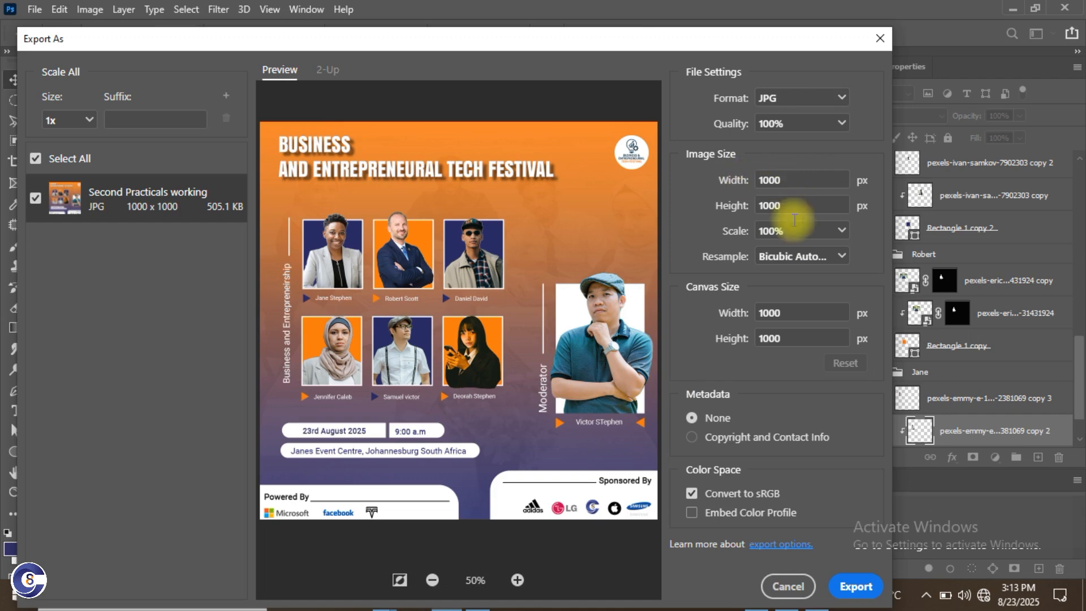
left_click(769, 311)
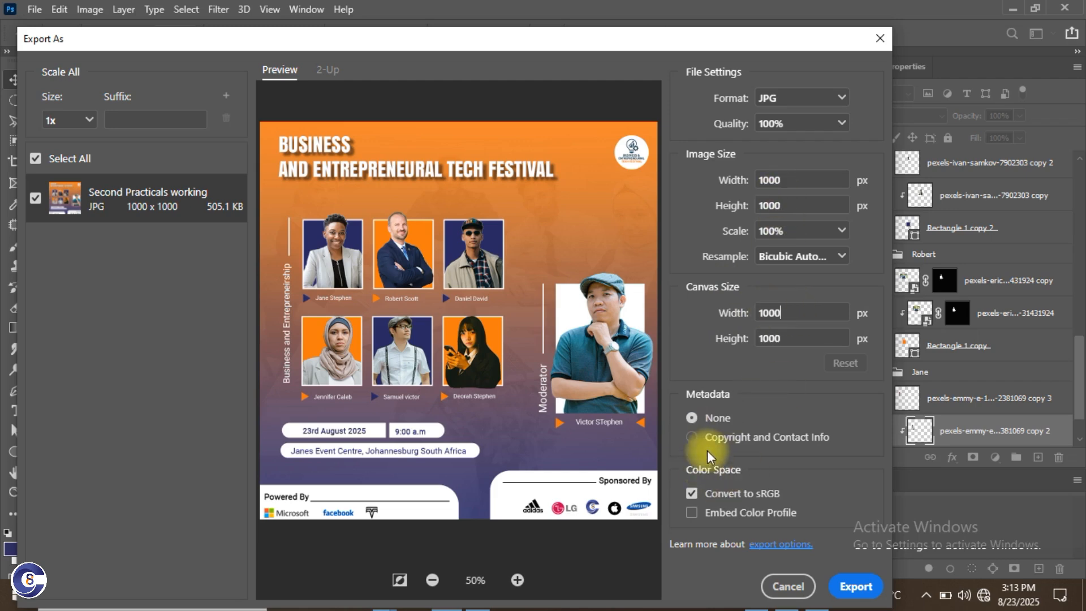
left_click(855, 588)
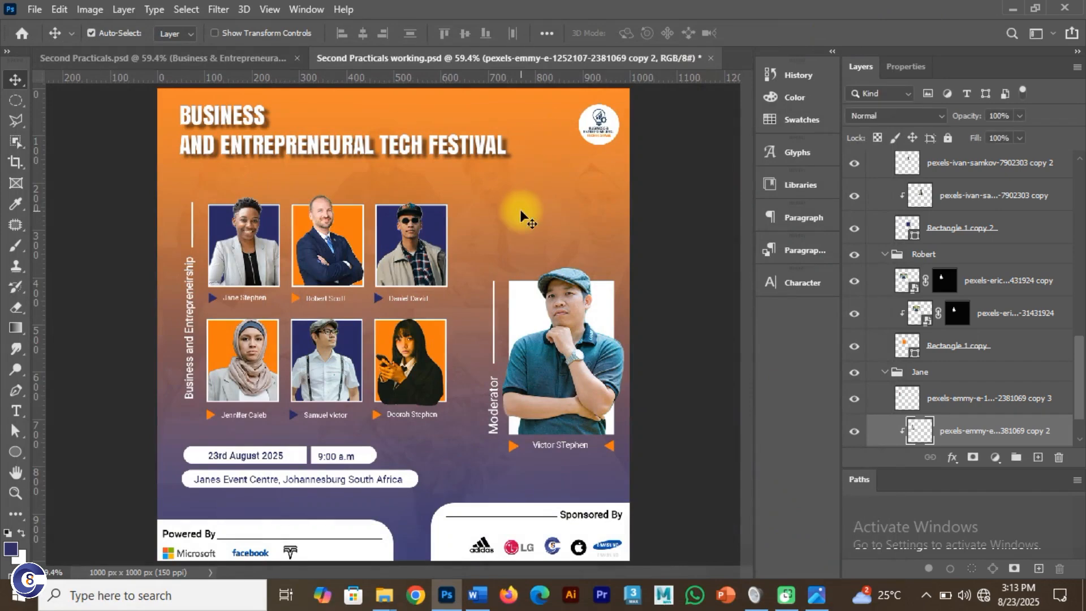
Switch to the image viewer and compare "Second Practicals working export" with the reference Tutorial First Video@2x, alternating repeatedly between the two images
key("alt+Tab")
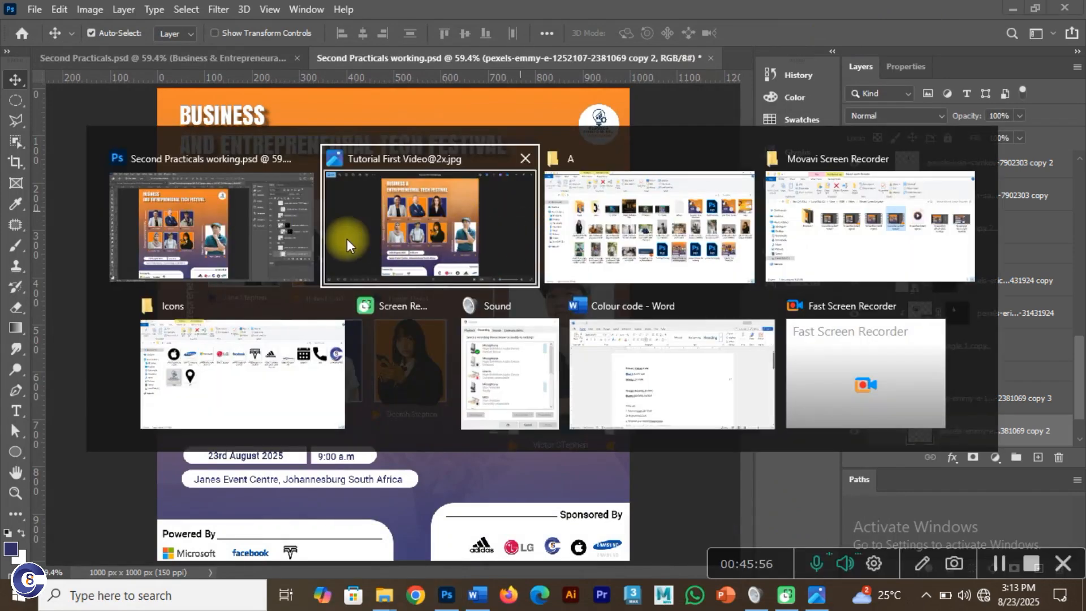
left_click(390, 235)
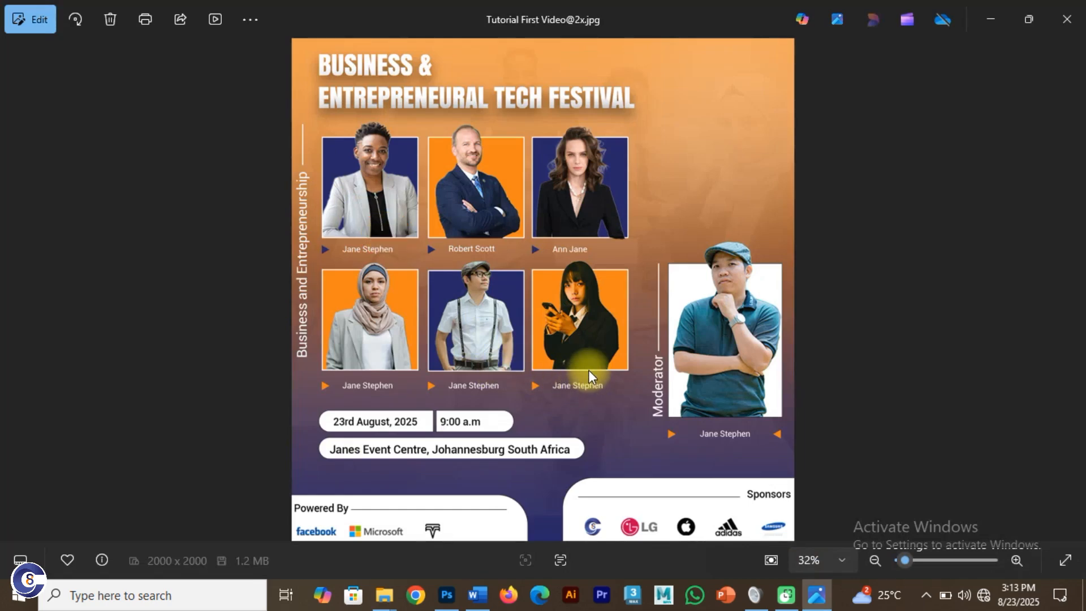
key("Right")
key("Left")
key("Right")
key("Left")
key("Right")
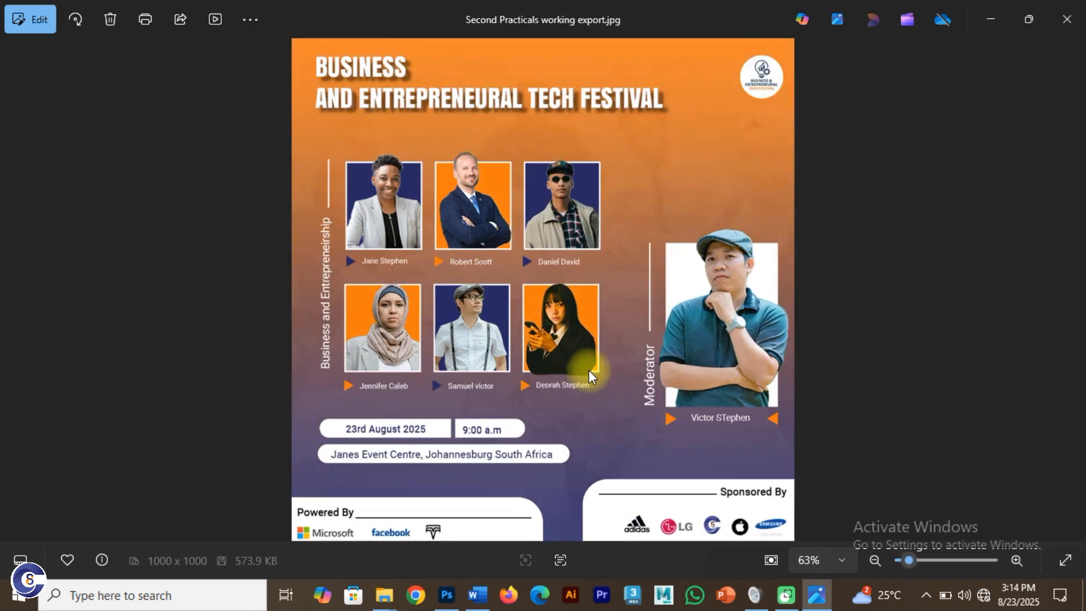
key("Left")
key("Right")
key("Left")
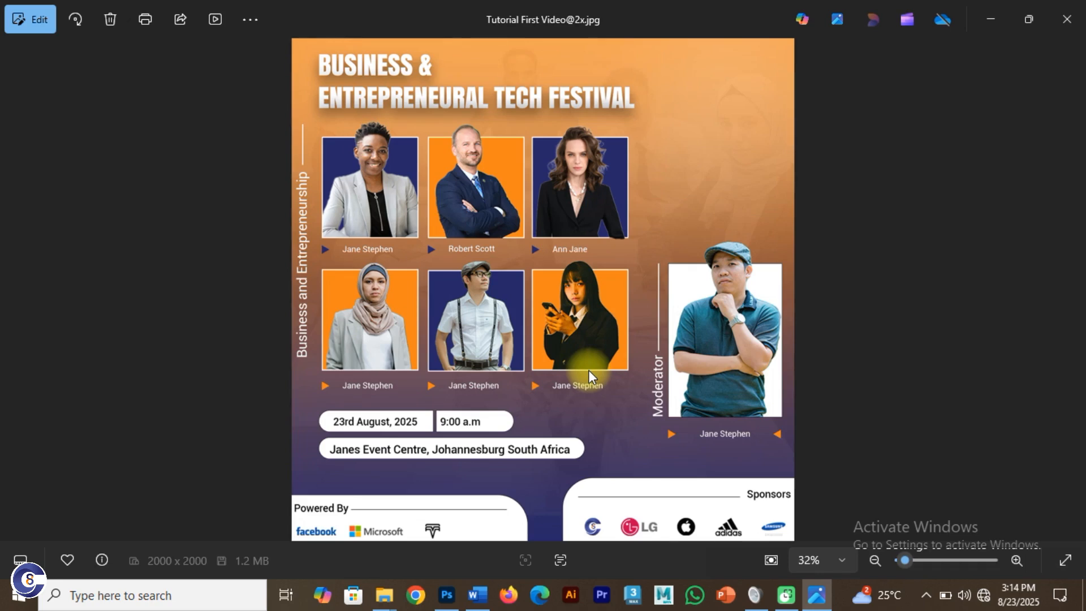
key("Right")
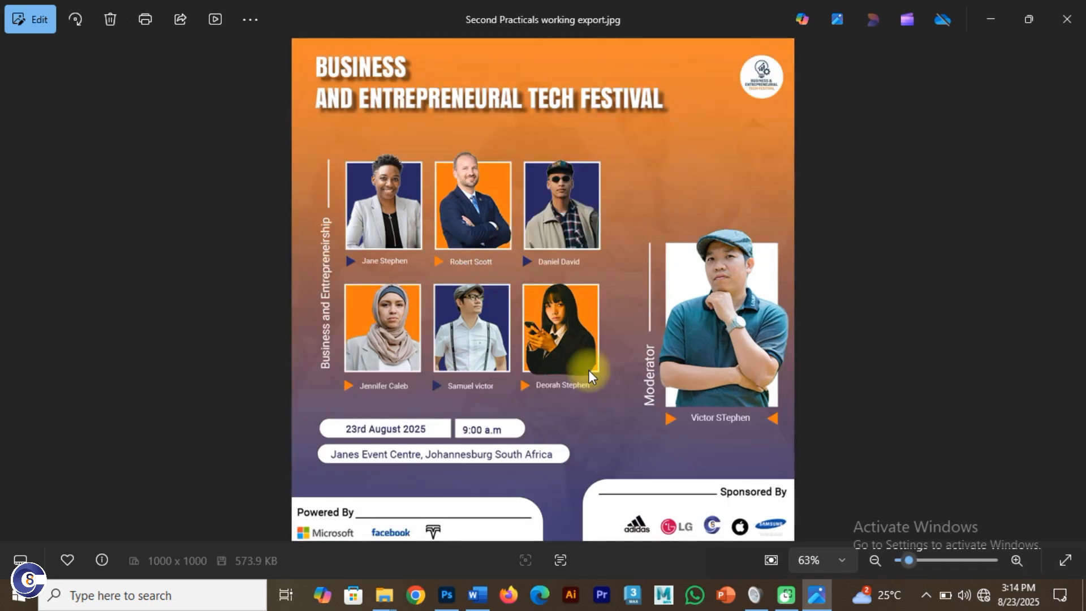
key("Left")
key("Right")
key("Left")
key("Right")
key("Left")
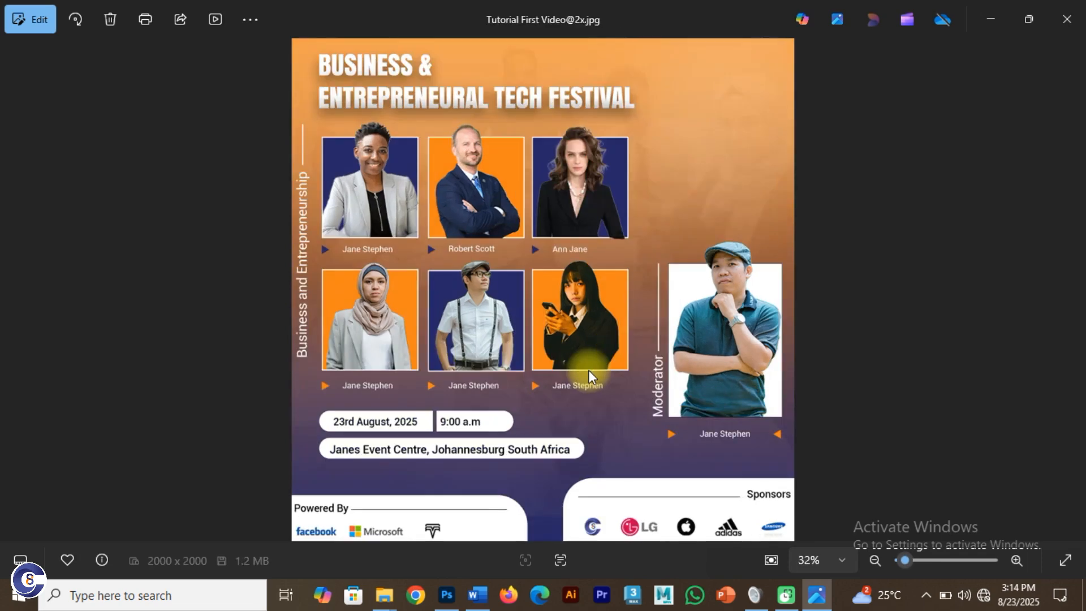
key("Right")
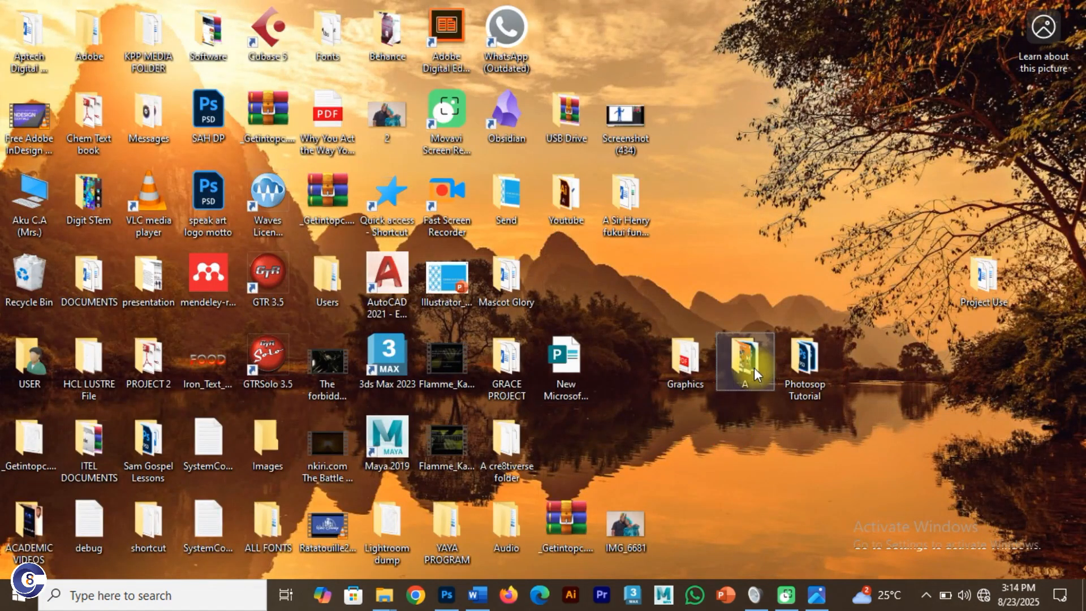
Open the image "new" from the desktop folder A to view it
double_click(746, 365)
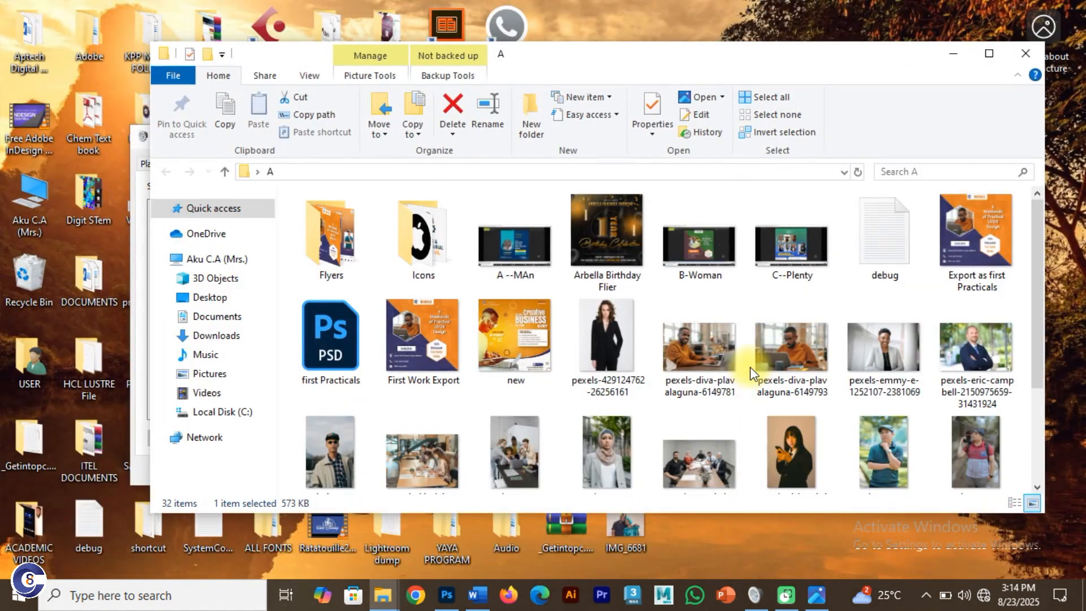
left_click(521, 334)
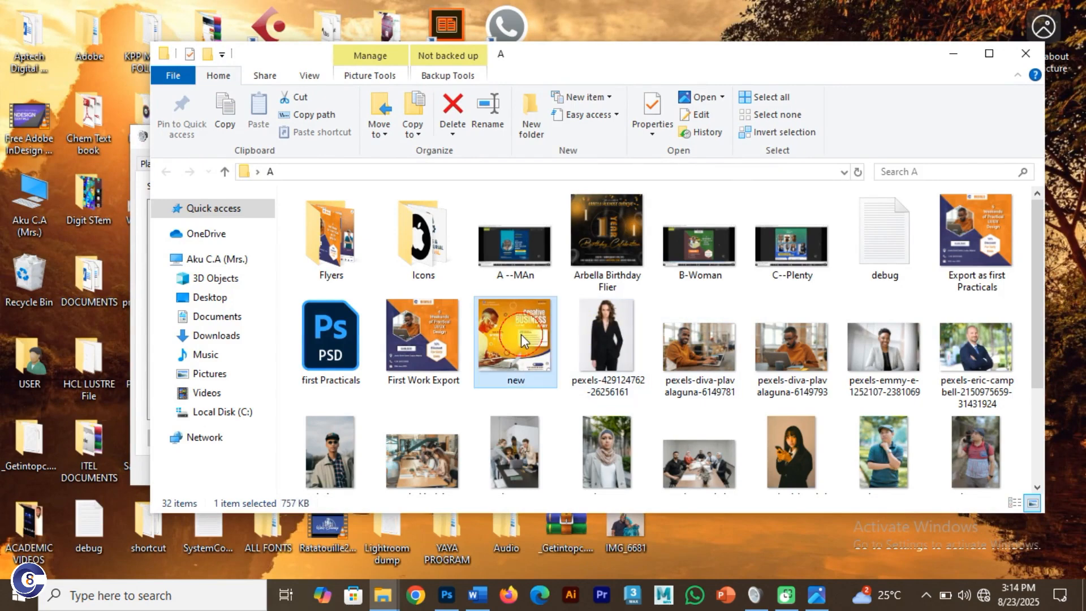
double_click(520, 334)
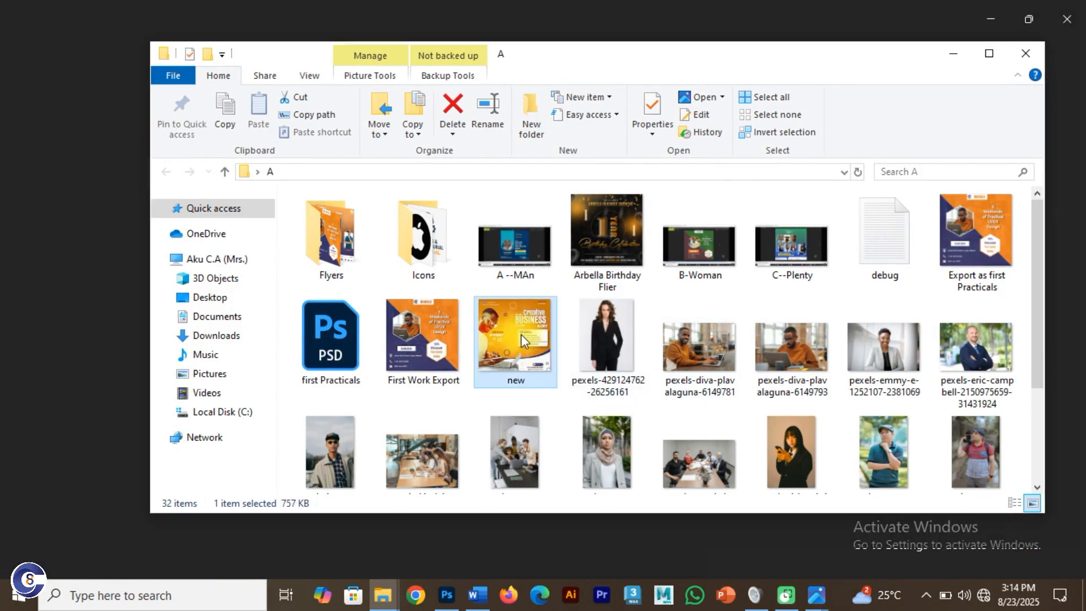